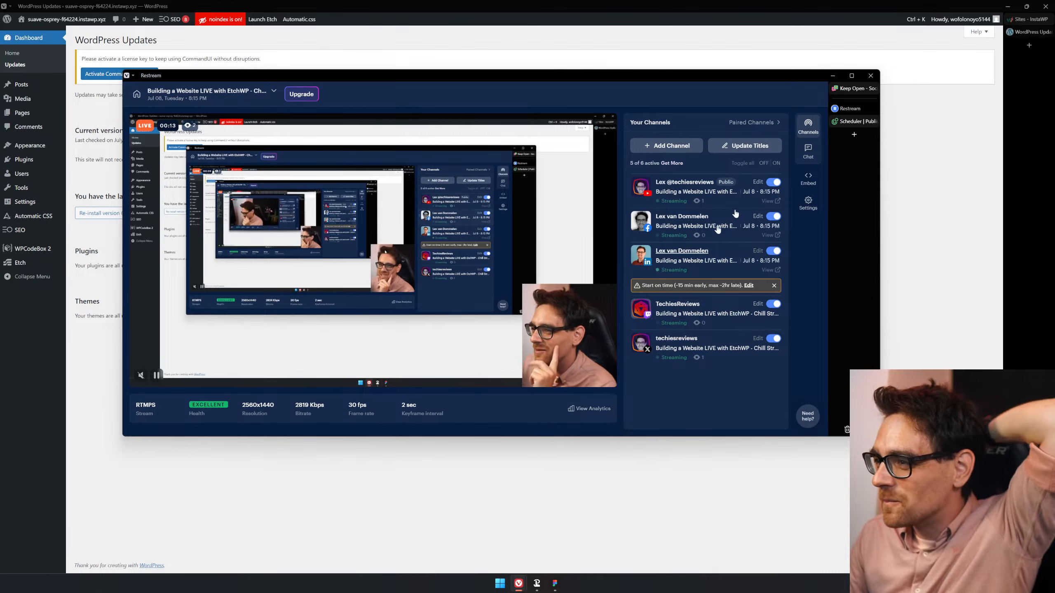
# - Open the Restream Chat page (chat.restream.io/chat) in a new browser tab
pyautogui.moveTo(845, 94)
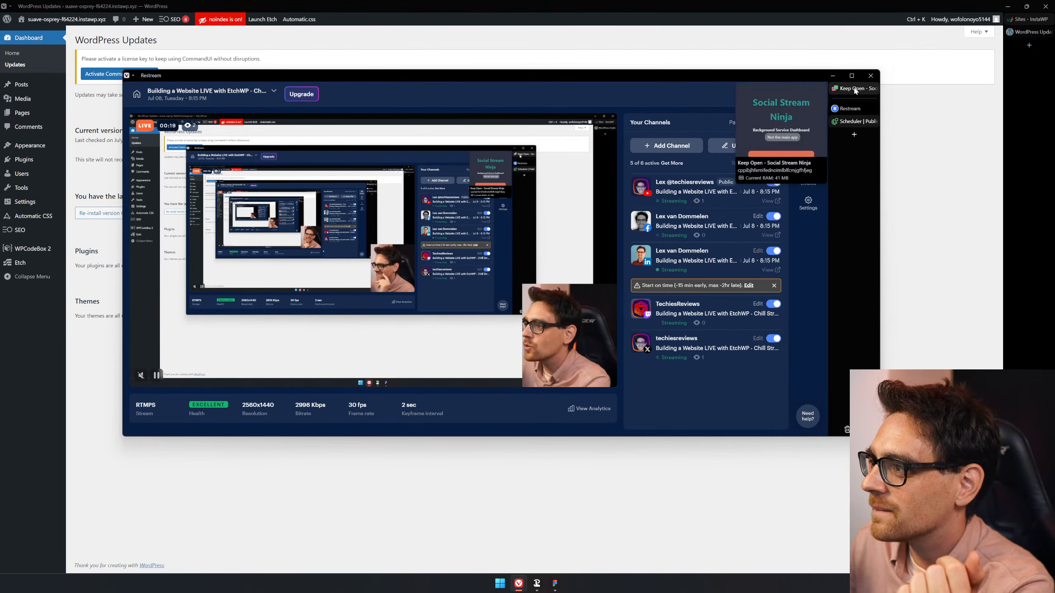
pyautogui.click(853, 134)
pyautogui.write('chatgpt.com/g/g-uqzSK4ejx-contagious-viral-marketing-campaign-template')
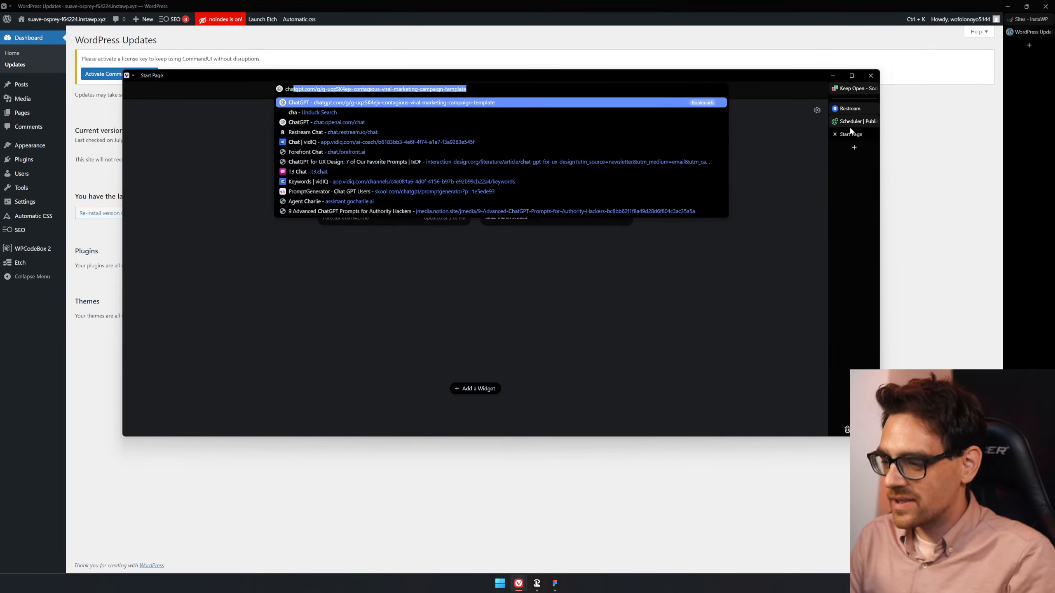
pyautogui.press('Down')
pyautogui.press('Down')
pyautogui.press('Down')
pyautogui.press('Down')
pyautogui.press('Down')
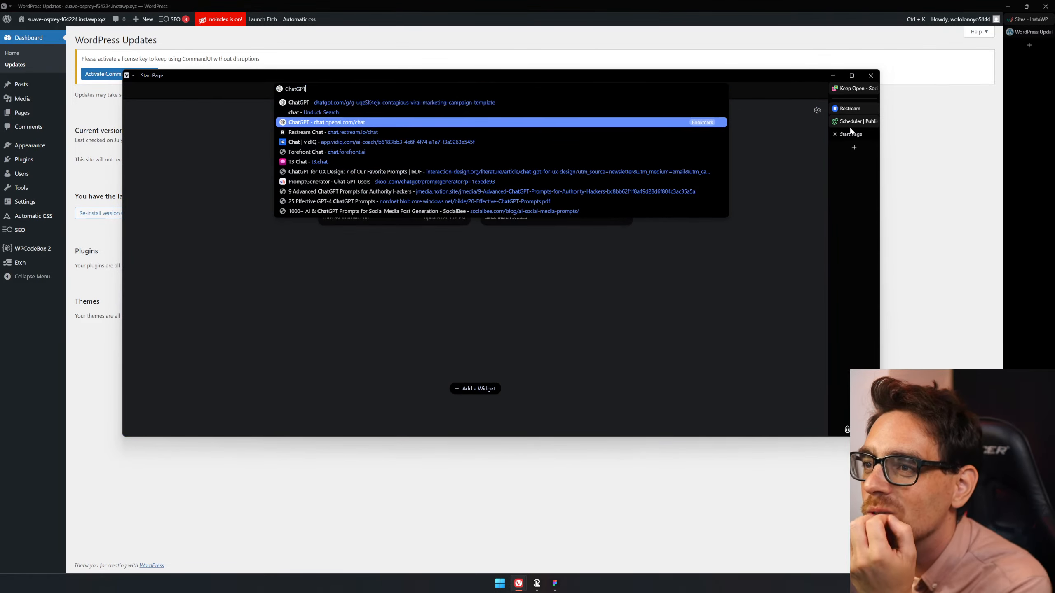
pyautogui.press('Up')
pyautogui.press('Up')
pyautogui.press('Return')
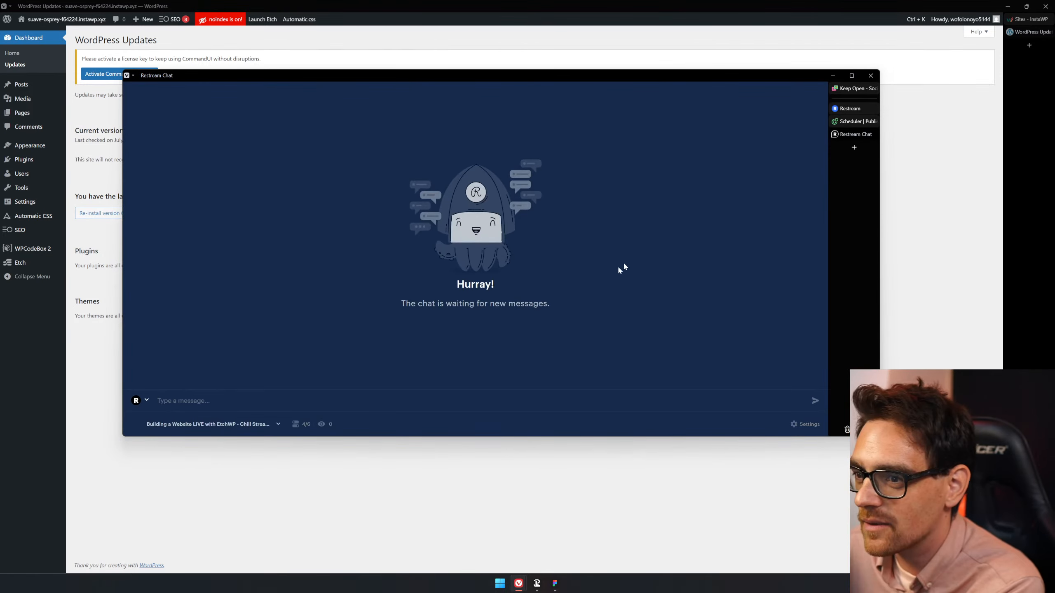
# - Send the message "hello" to the connected stream chats
pyautogui.write('hell')
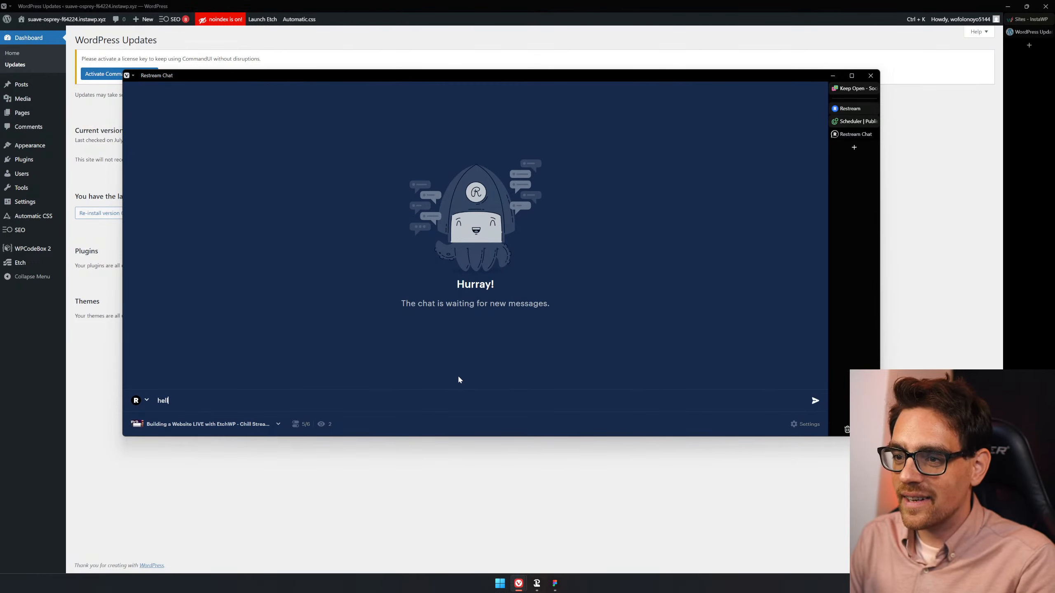
pyautogui.write('o')
pyautogui.press('Return')
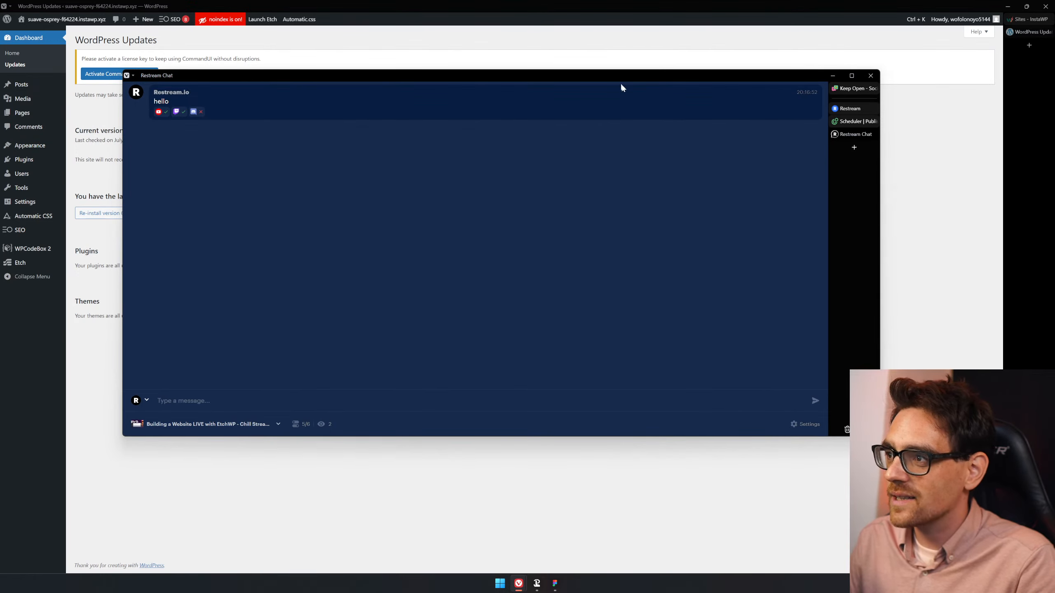
# - Activate the disabled Social Stream Ninja extension and return to the Restream chat
pyautogui.hotkey('ctrl', 'j')
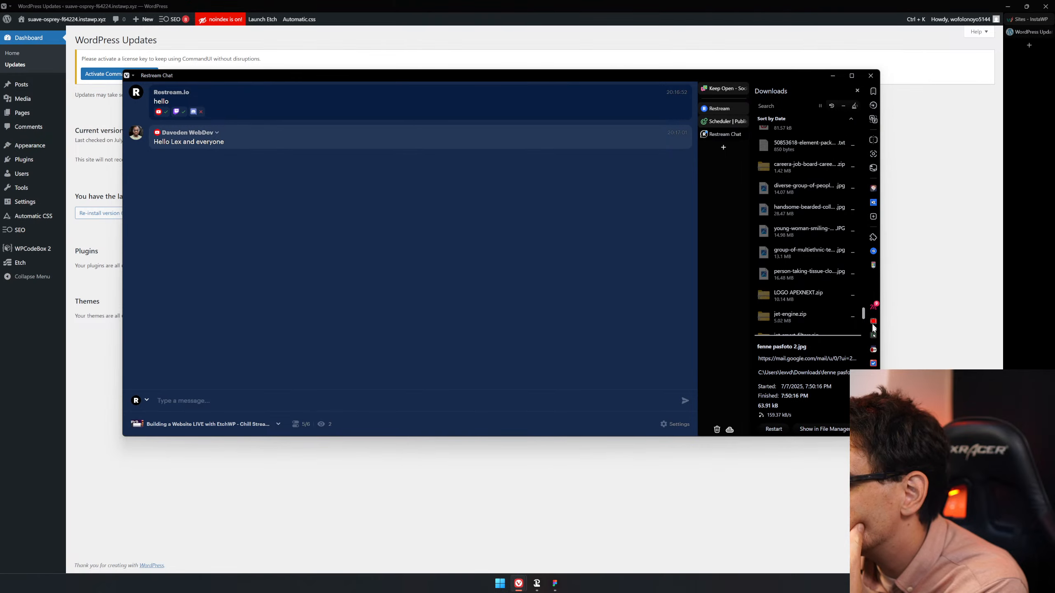
pyautogui.click(873, 350)
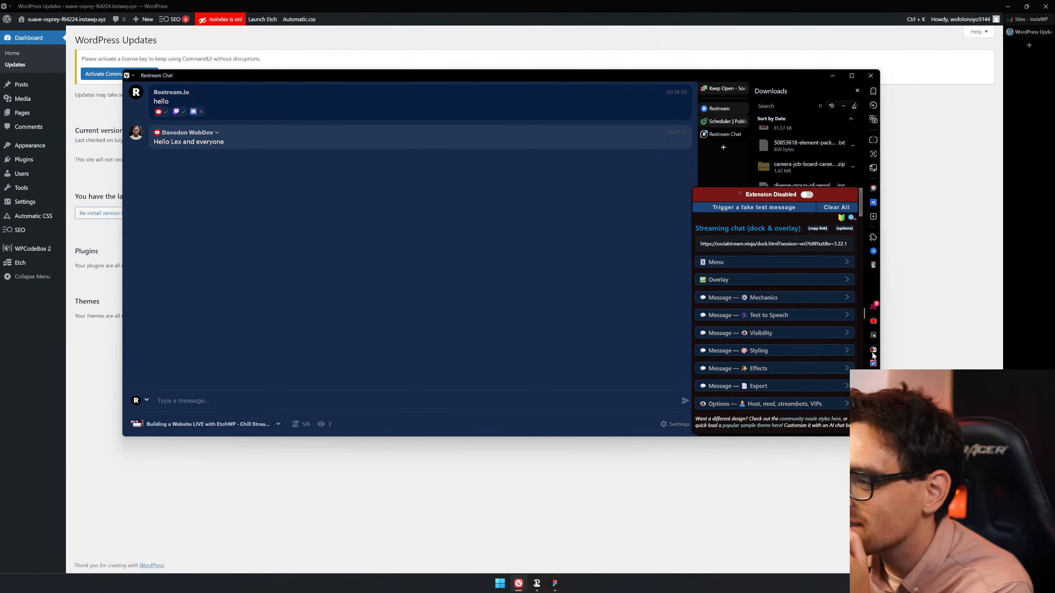
pyautogui.click(806, 195)
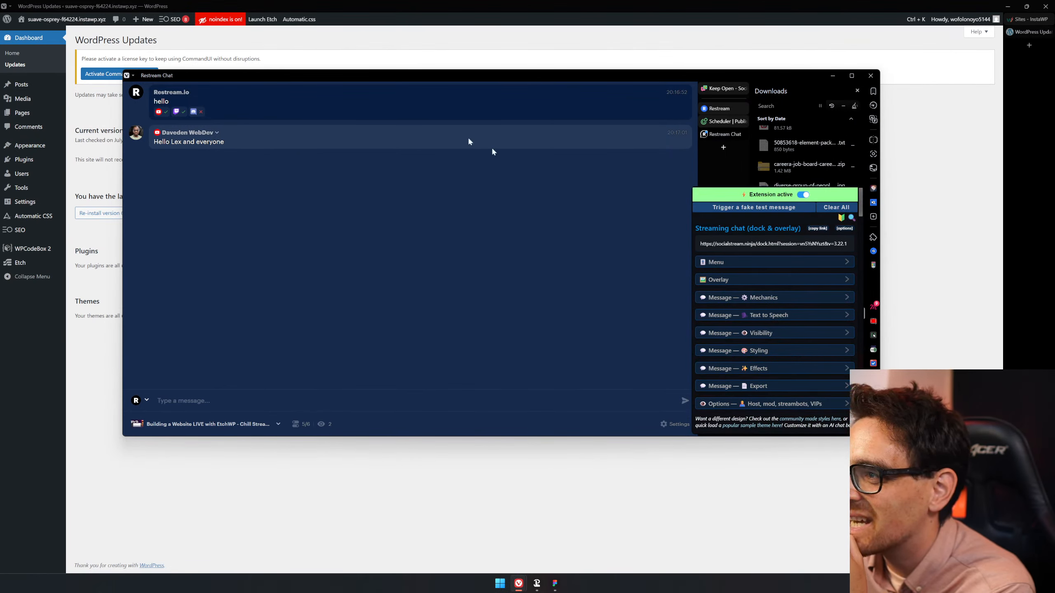
pyautogui.click(247, 127)
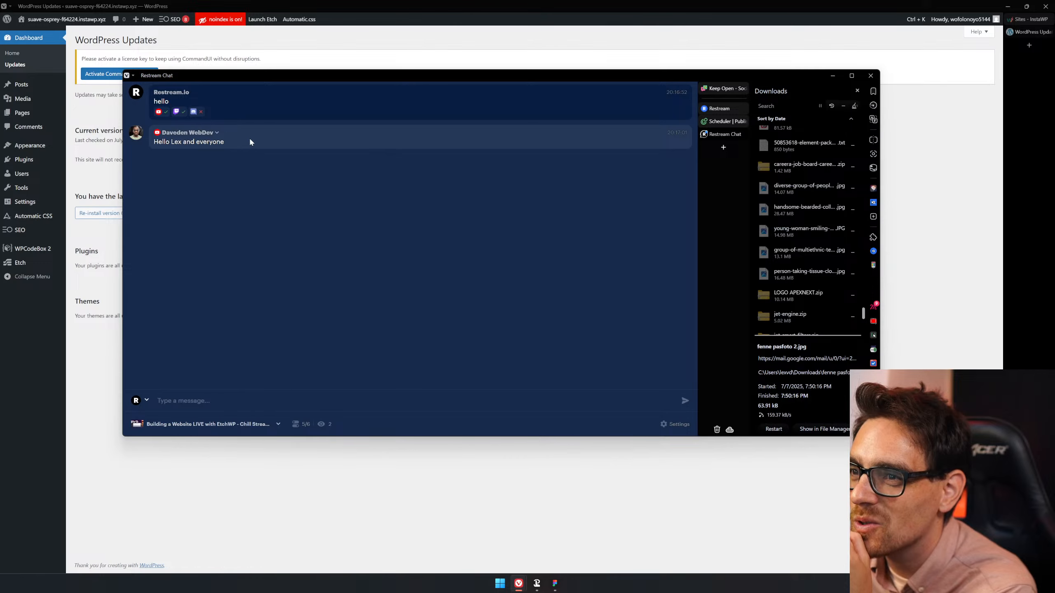
# - Send a "test" message in the Restream chat to try out the stream's chat overlay
pyautogui.click(283, 402)
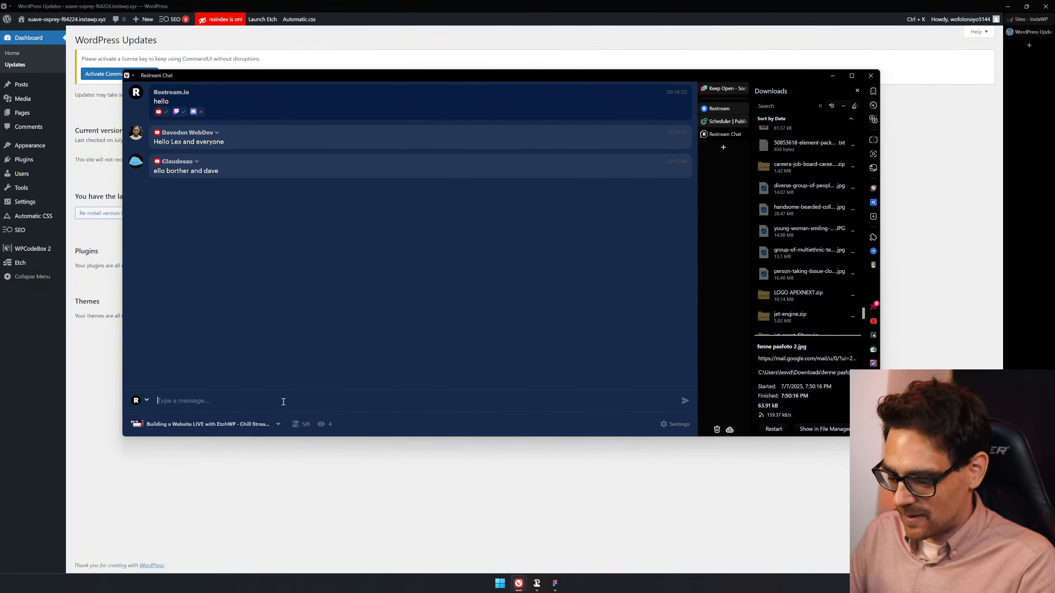
pyautogui.write('test')
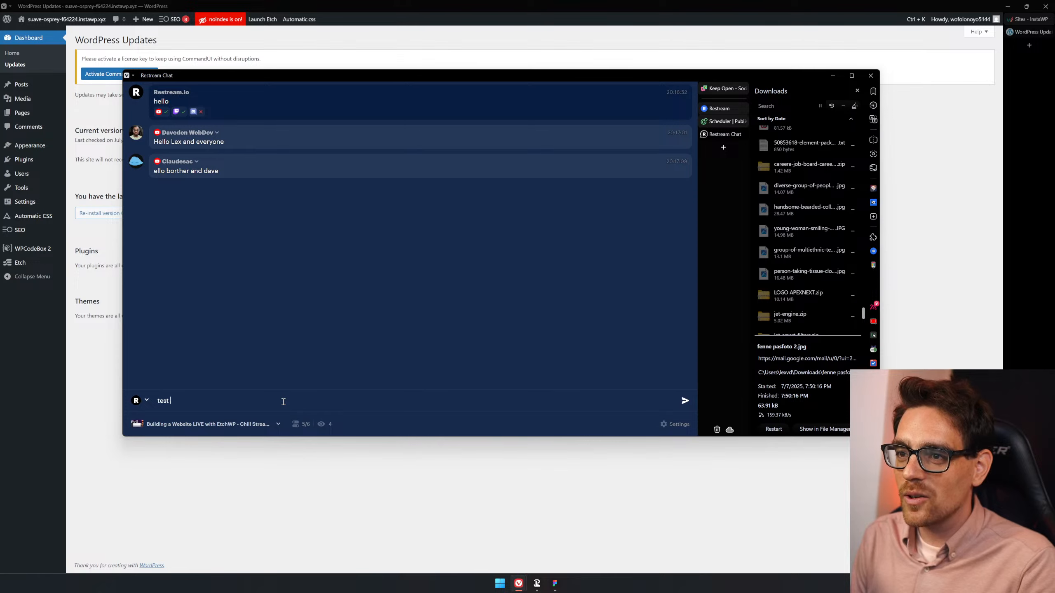
pyautogui.press('Return')
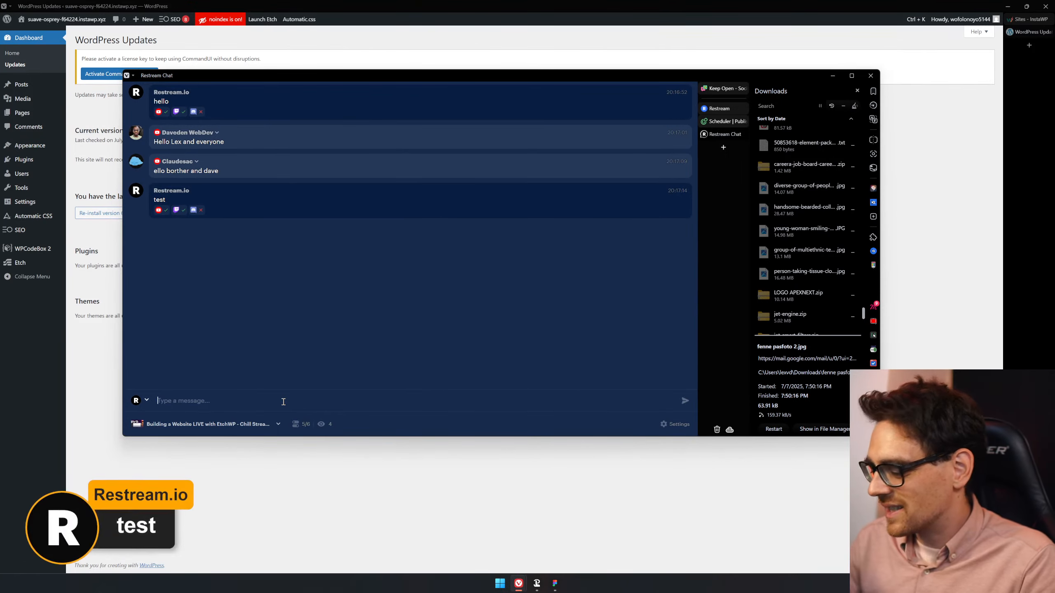
# - Feature the viewer message "ello borther and dave" on the stream overlay and minimize the chat window
pyautogui.click(185, 170)
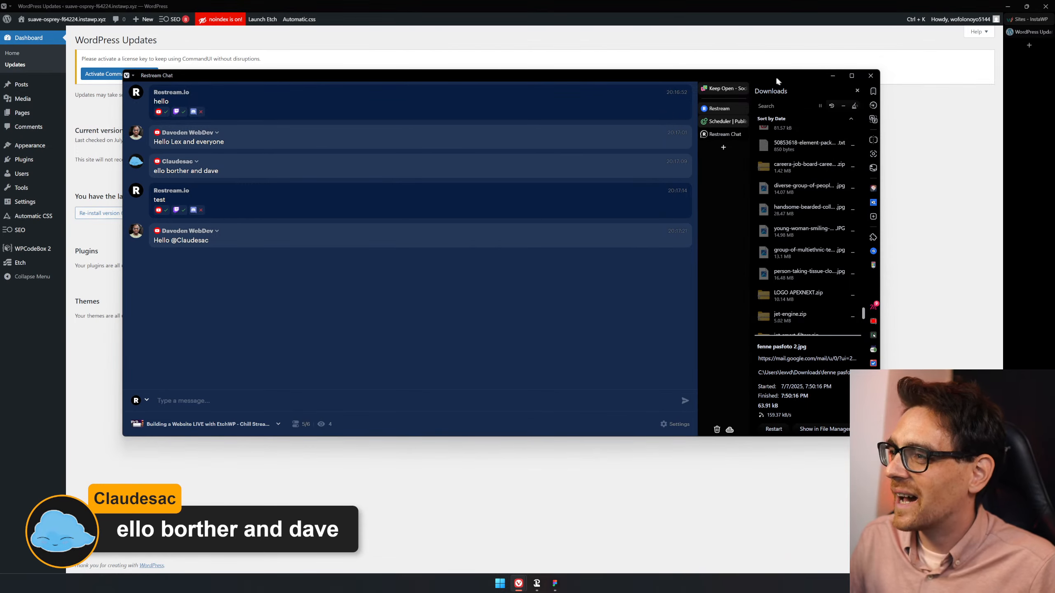
pyautogui.click(832, 75)
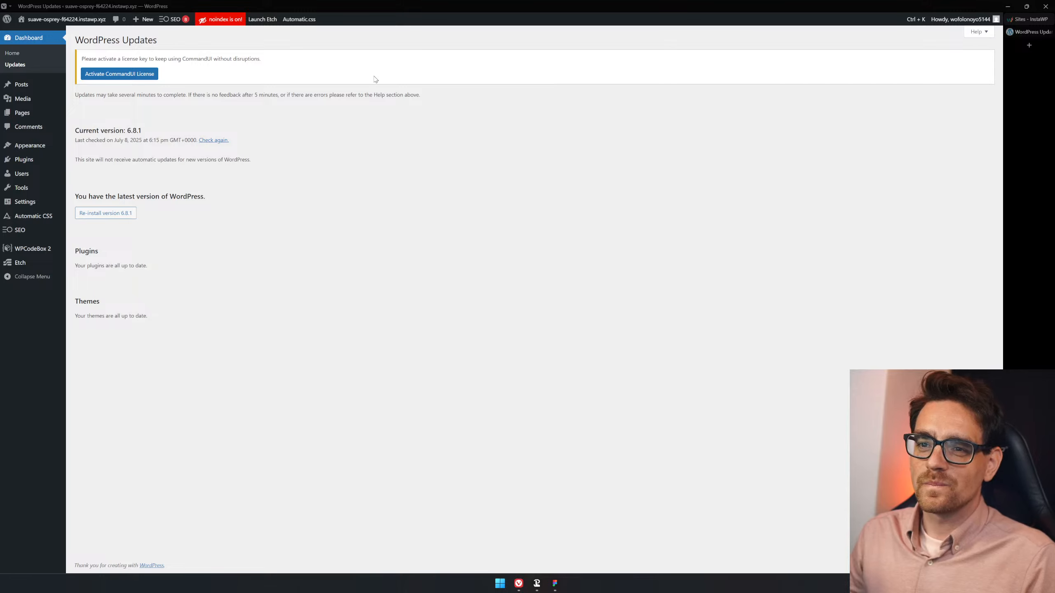
pyautogui.click(386, 170)
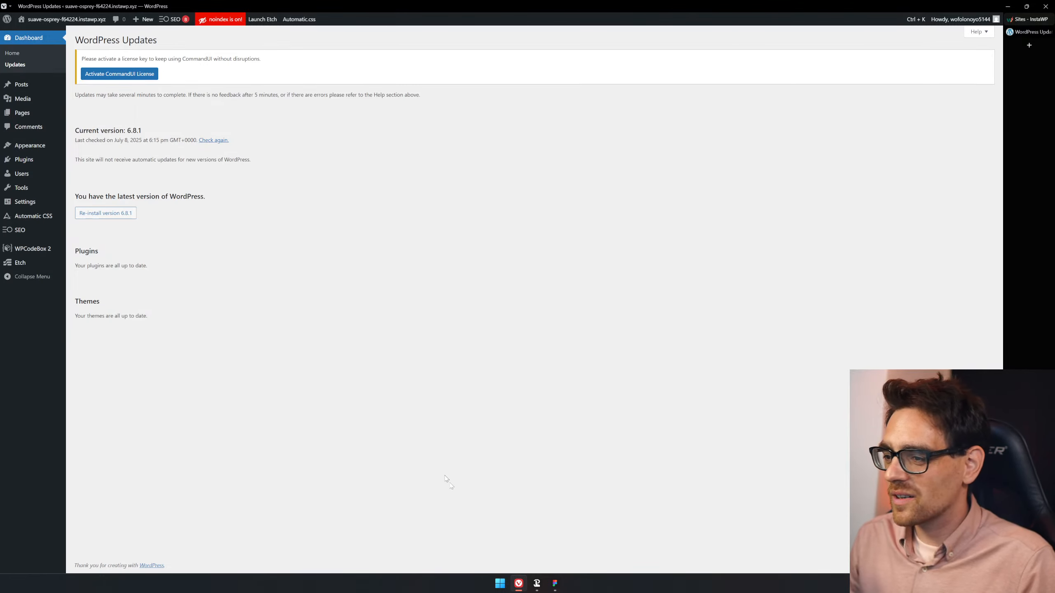
# - Switch to Figma and review the "Black and white" landing page design from hero section to footer
pyautogui.click(554, 583)
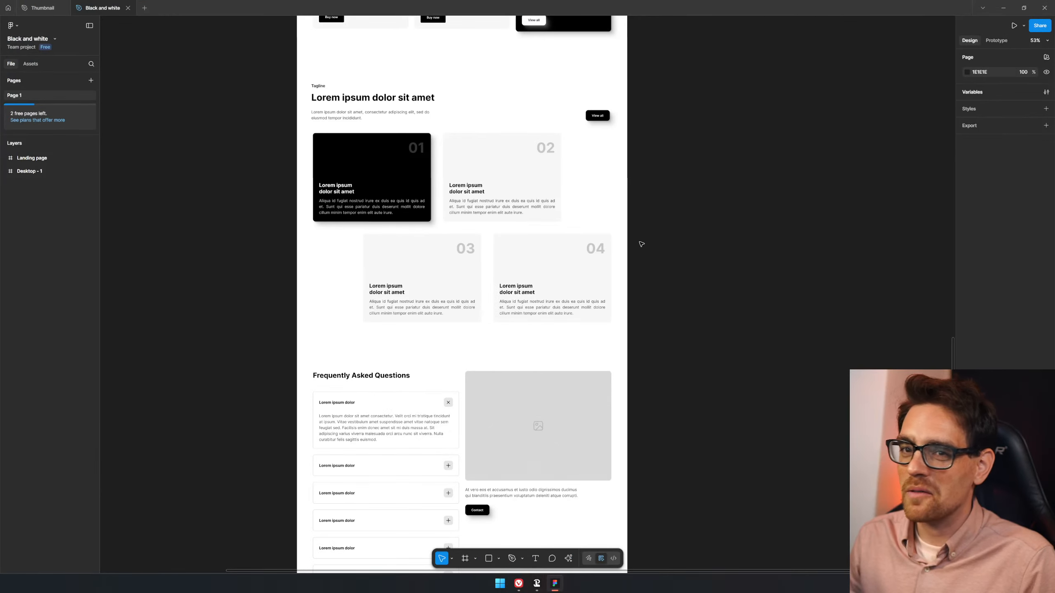
pyautogui.scroll(15, 546, 148)
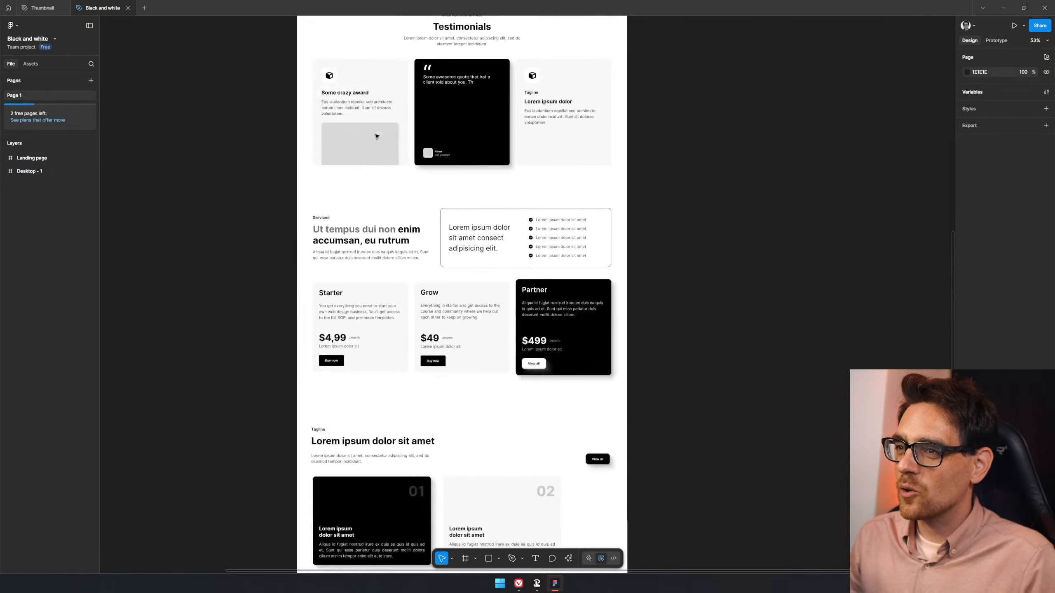
pyautogui.scroll(6, 403, 170)
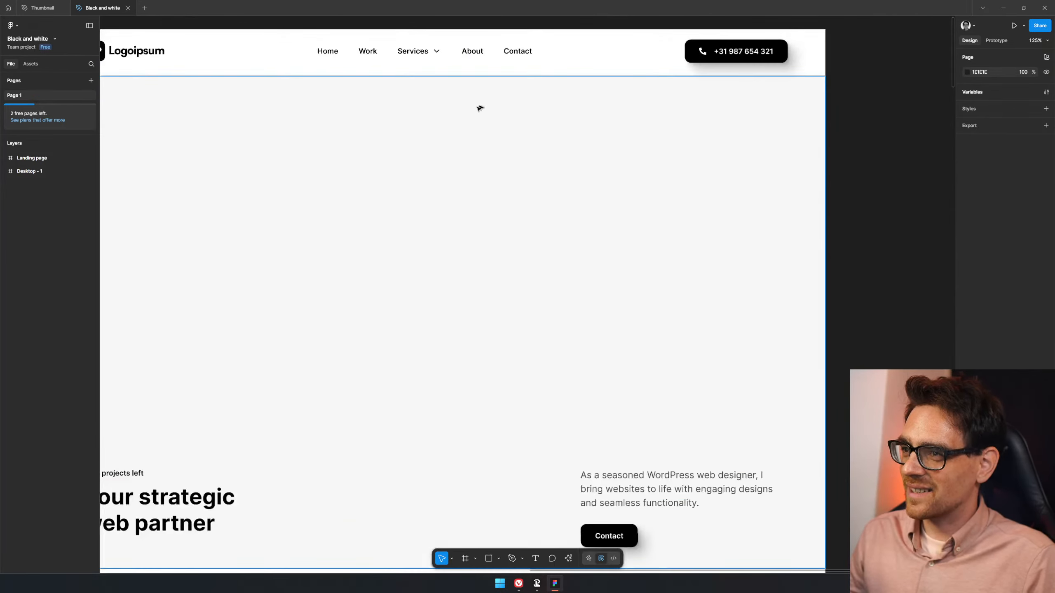
pyautogui.scroll(-5, 475, 196)
pyautogui.scroll(-15, 600, 330)
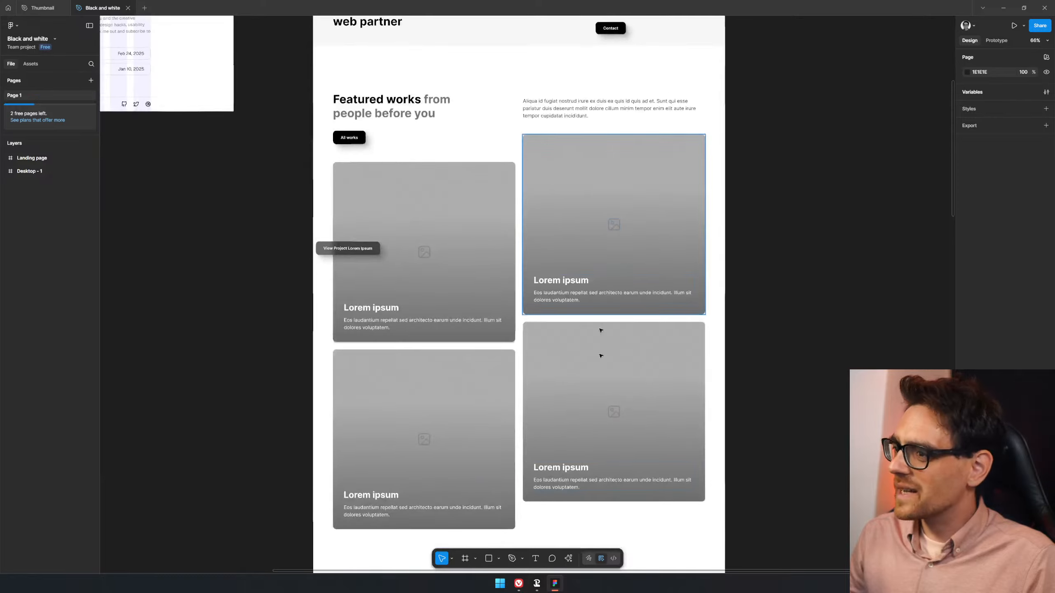
pyautogui.scroll(-20, 605, 204)
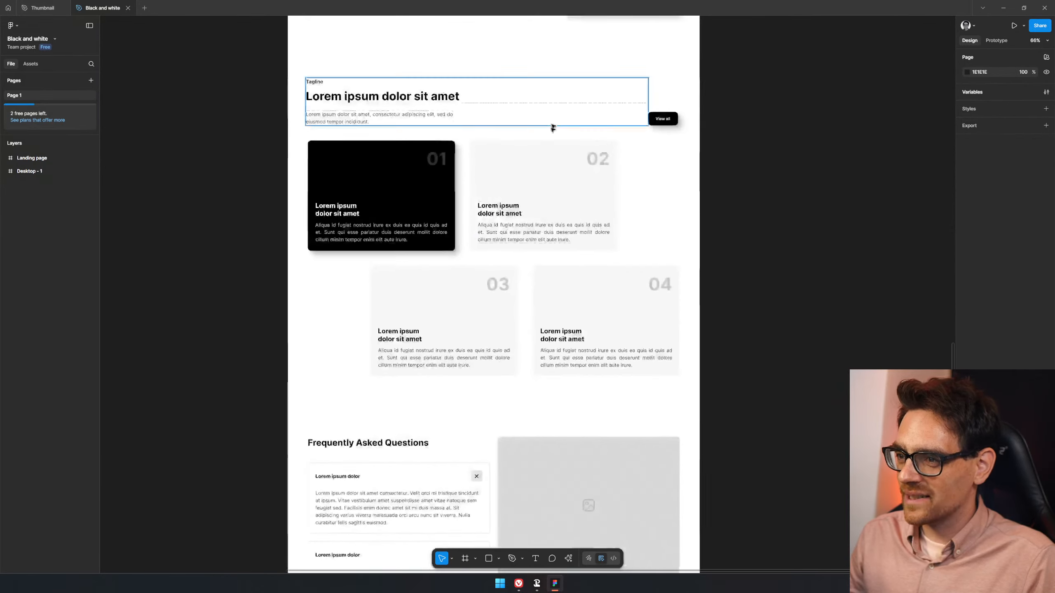
pyautogui.scroll(-8, 557, 395)
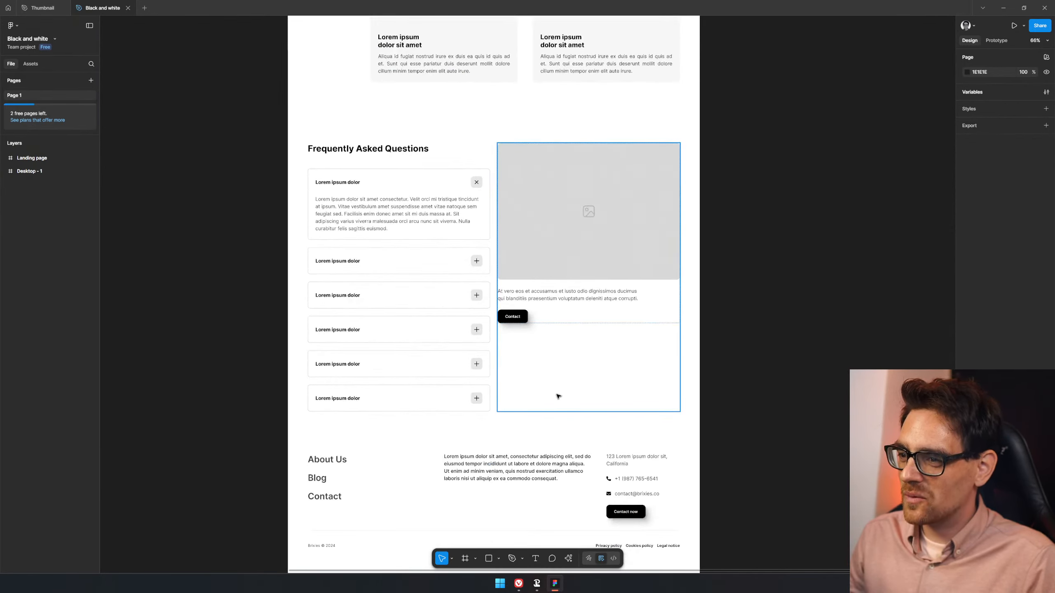
pyautogui.scroll(-5, 511, 448)
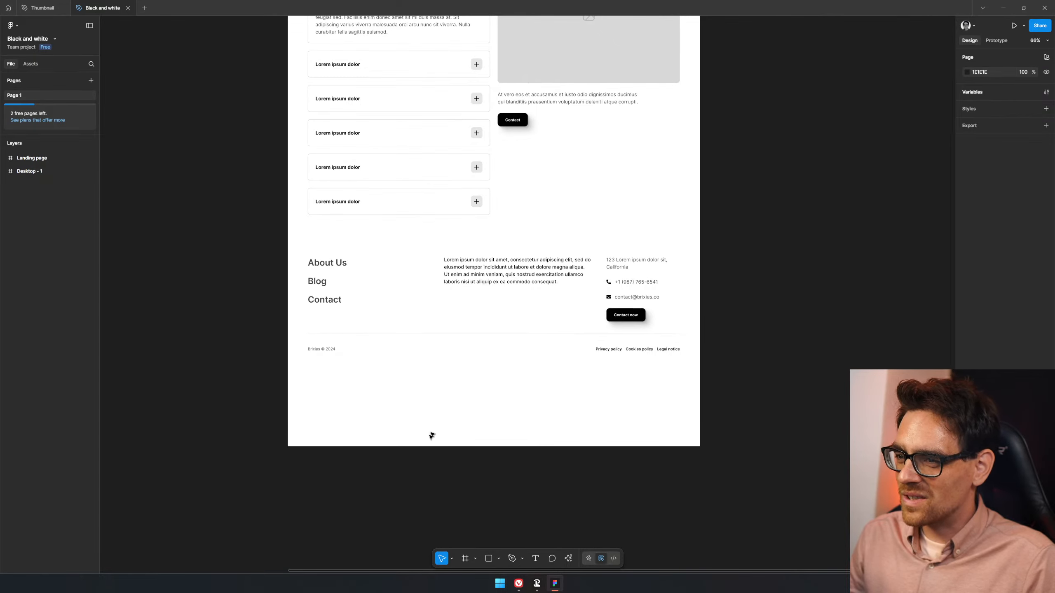
pyautogui.scroll(15, 431, 436)
pyautogui.scroll(10, 498, 258)
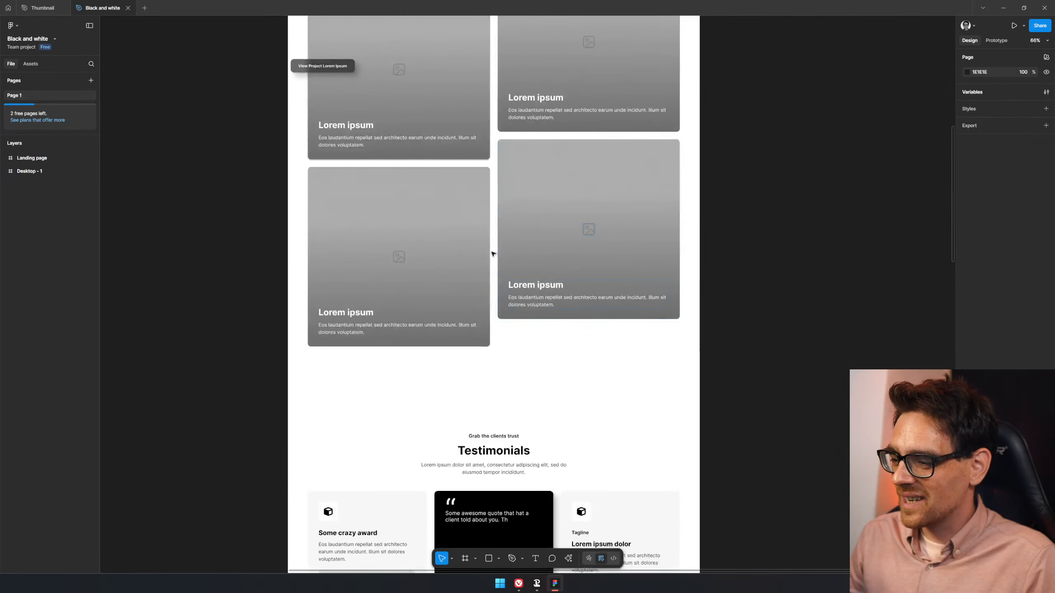
pyautogui.scroll(13, 494, 241)
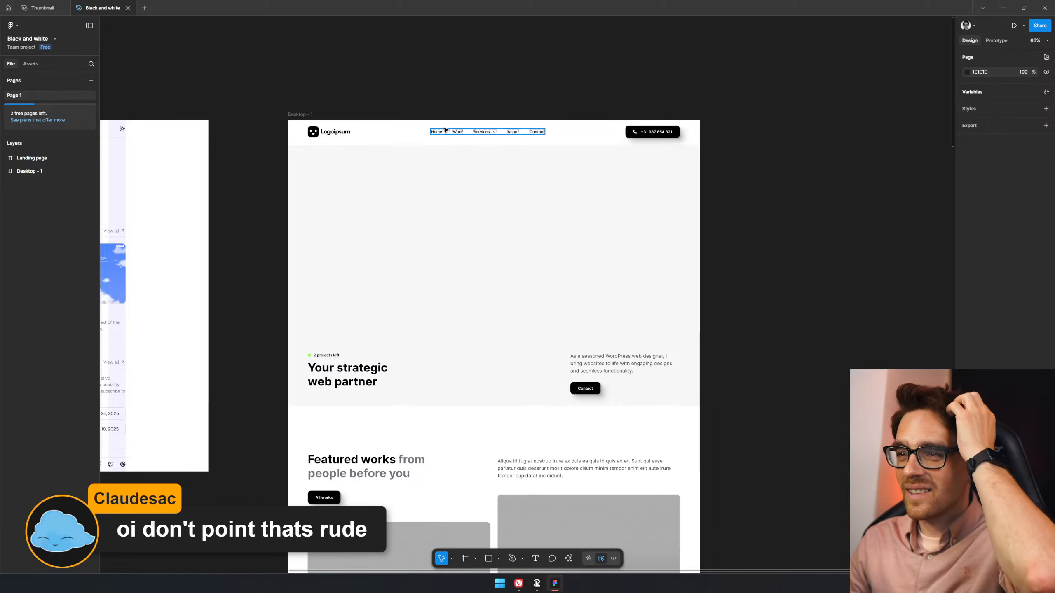
# - Snap the Figma window to the right half of the screen and bring the WordPress browser window to the front
pyautogui.moveTo(415, 6); pyautogui.dragTo(533, 73)
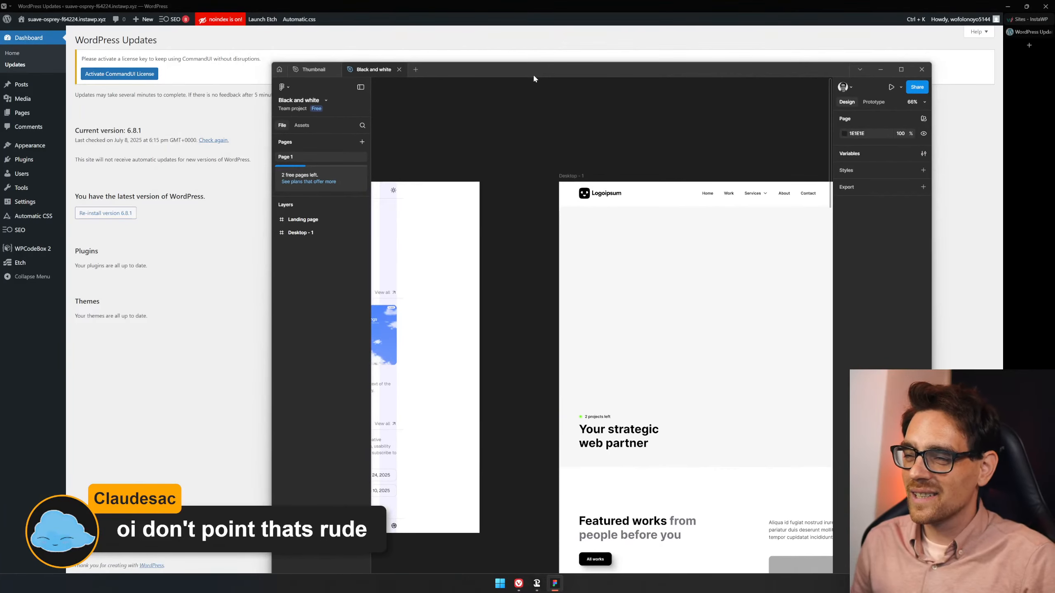
pyautogui.press('super+Right')
pyautogui.click(253, 244)
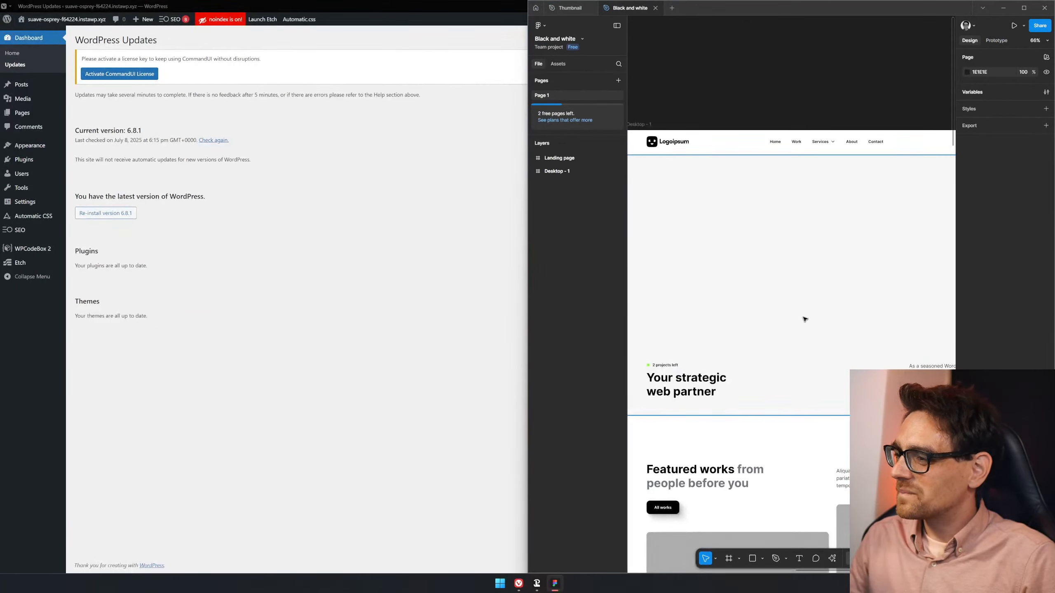
pyautogui.press('super+Up')
# - Open the Home page from the WordPress pages list for editing with Etch
pyautogui.moveTo(40, 113)
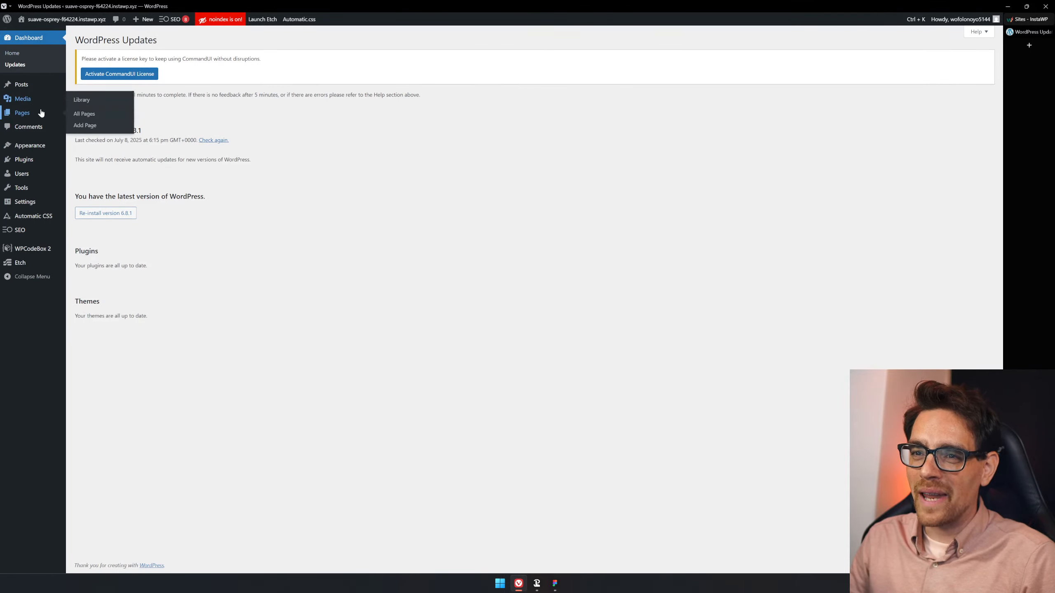
pyautogui.click(41, 112)
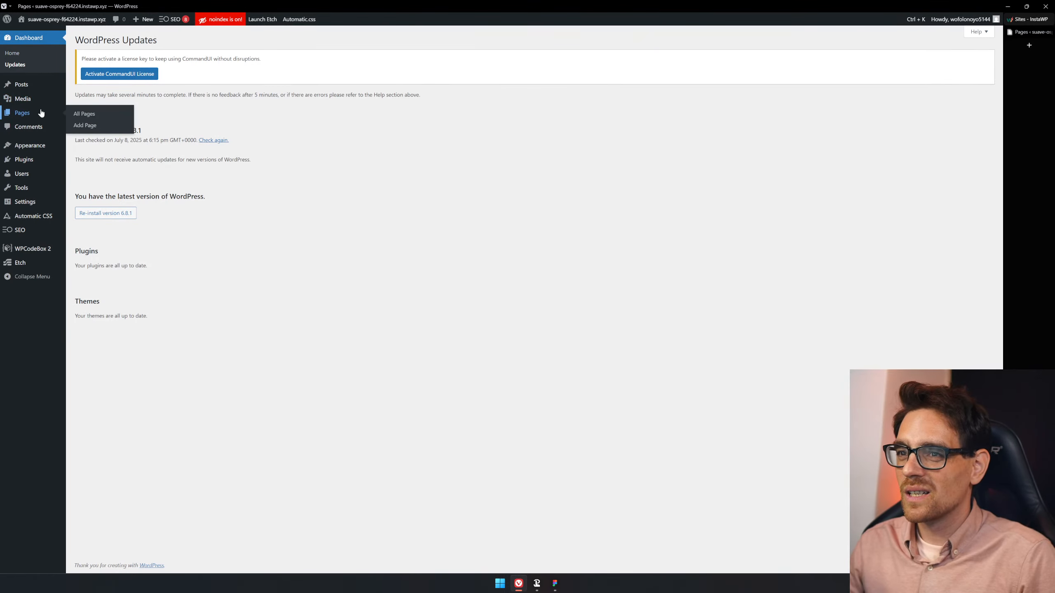
pyautogui.moveTo(123, 153)
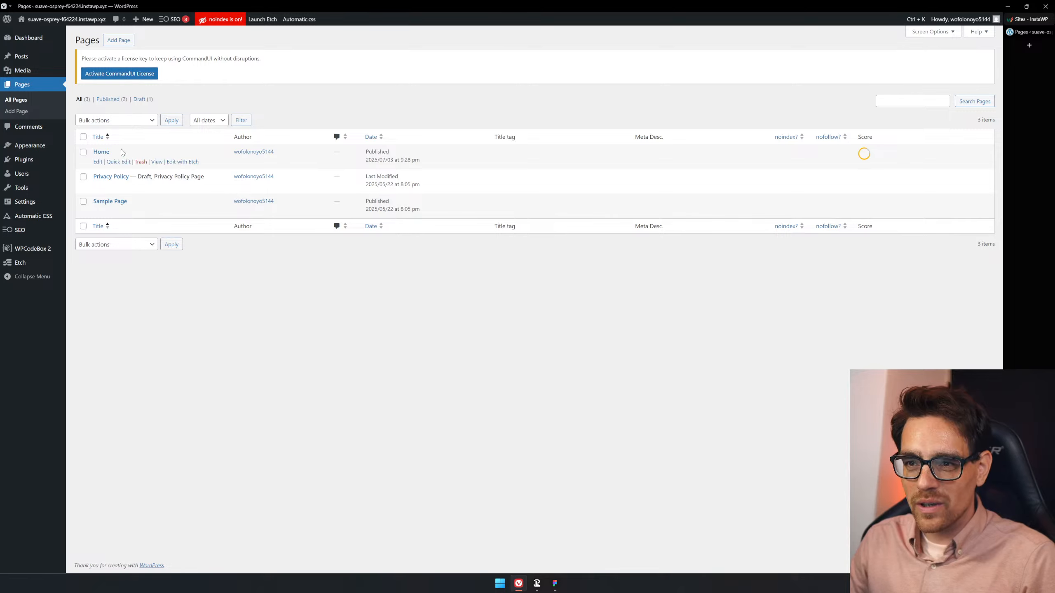
pyautogui.click(177, 162)
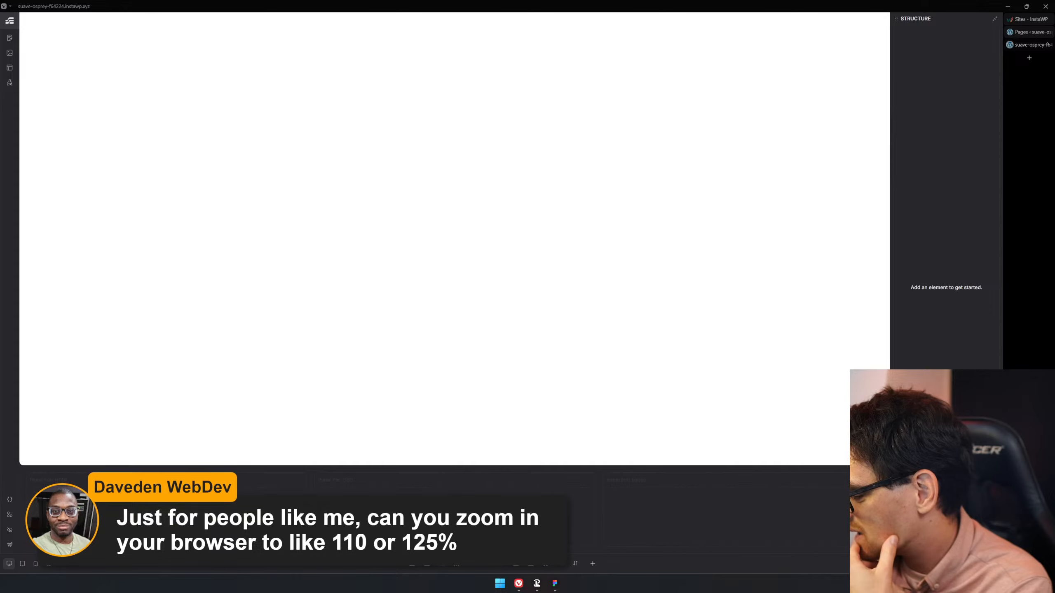
# - Increase the browser zoom so the Etch editor's interface is easier for viewers to read
pyautogui.click(752, 269)
pyautogui.hotkey('ctrl', '+')
pyautogui.hotkey('ctrl', '+')
pyautogui.hotkey('ctrl', '+')
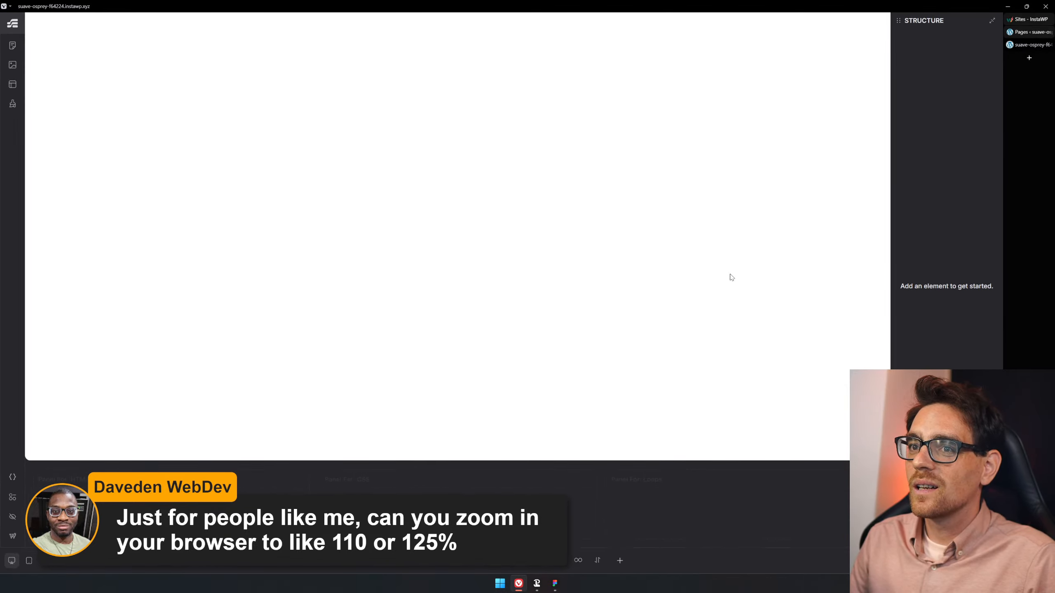
pyautogui.hotkey('ctrl', '+')
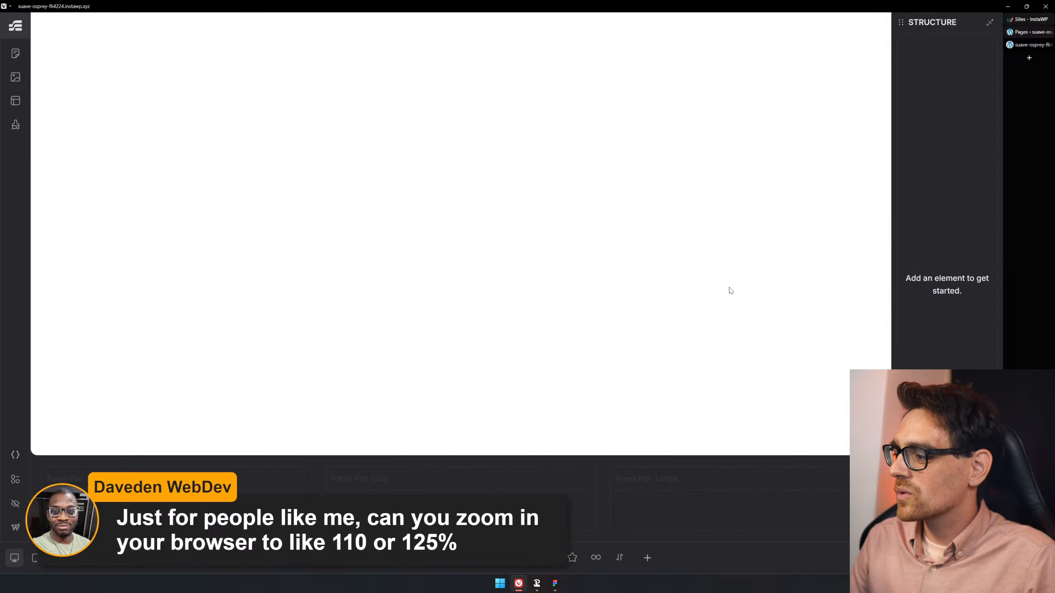
pyautogui.hotkey('ctrl', '-')
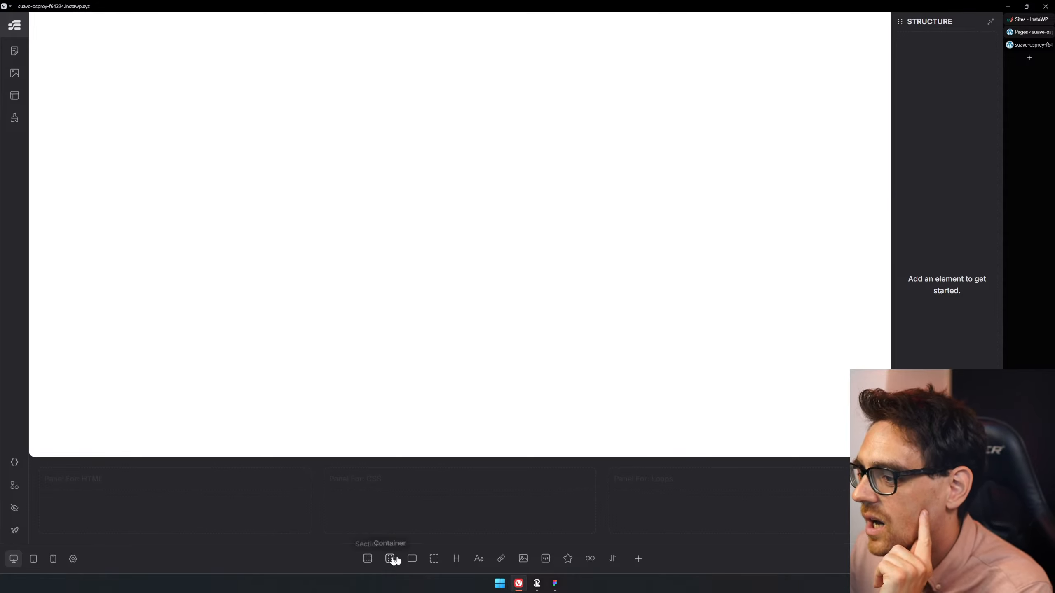
# - Switch to Figma and widen its window so that more of the landing page design fits beside the Etch editor
pyautogui.click(555, 584)
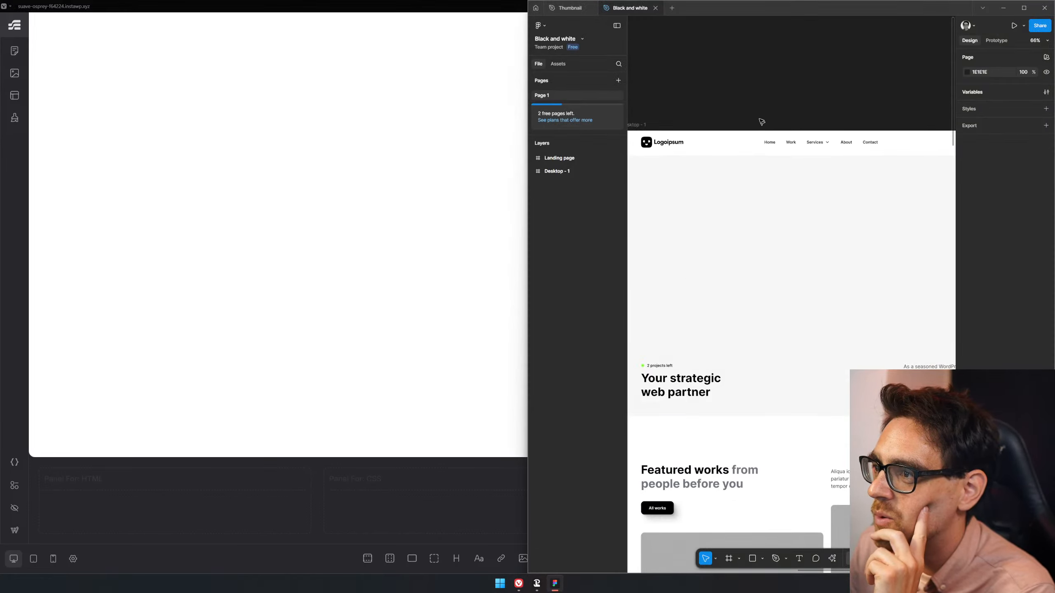
pyautogui.click(527, 245)
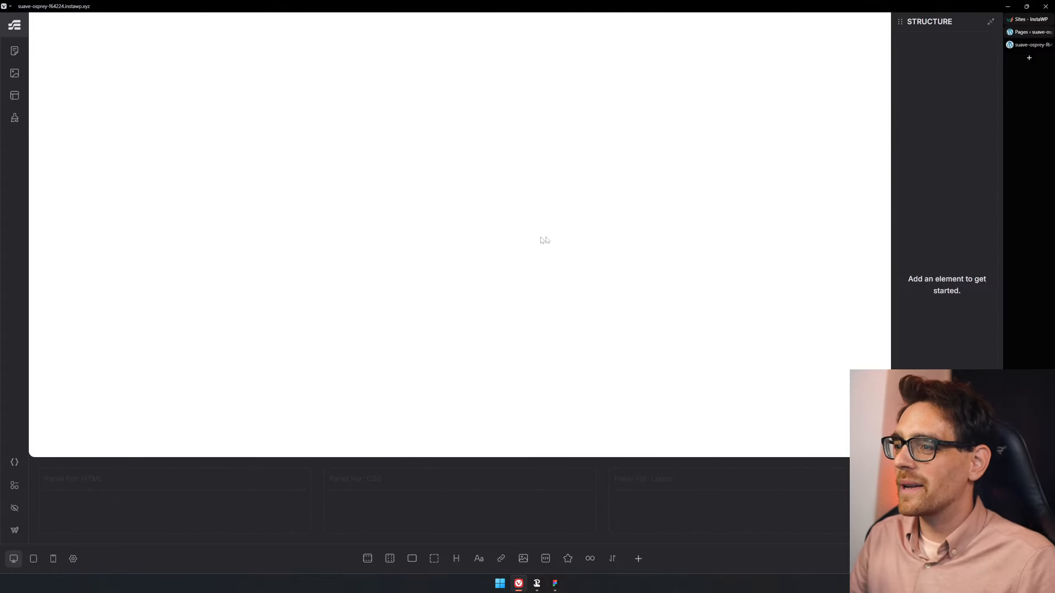
pyautogui.click(556, 583)
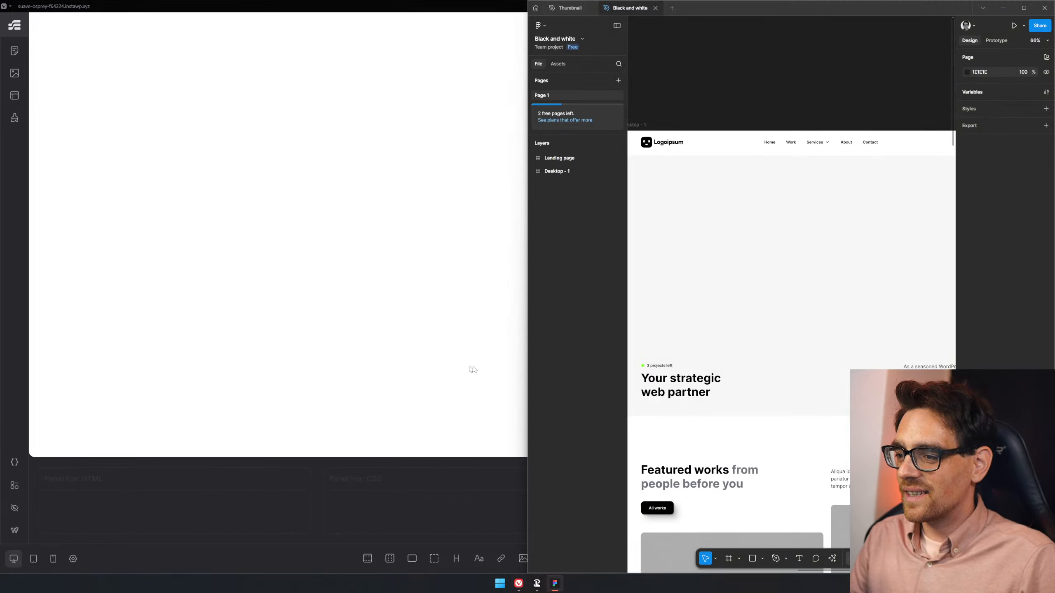
pyautogui.click(527, 393)
pyautogui.click(555, 584)
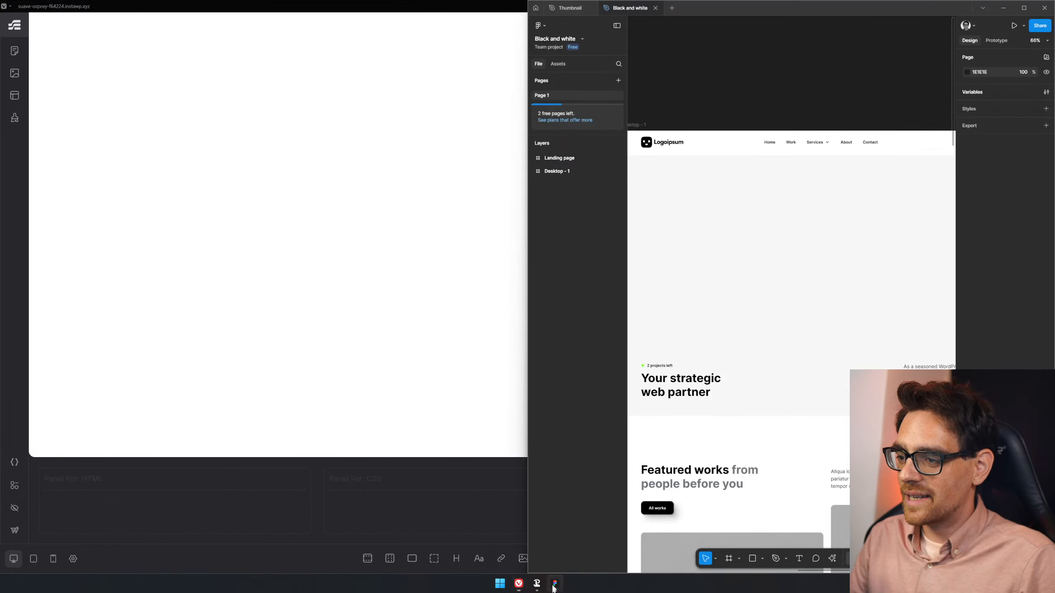
pyautogui.moveTo(527, 377); pyautogui.dragTo(343, 375)
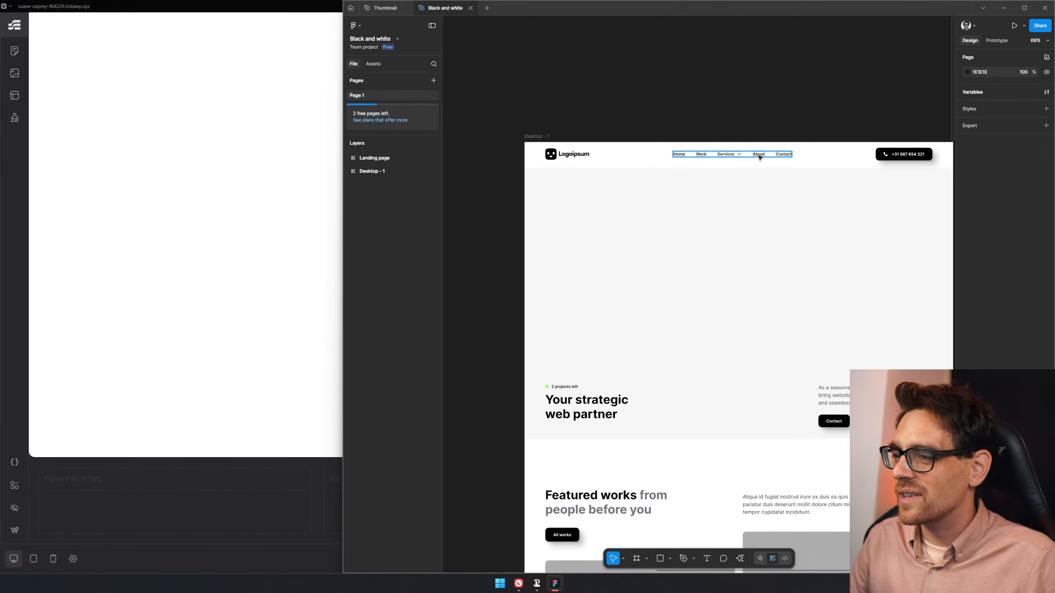
# - Review the Figma design from the header down to the services section, and switch back to the Etch editor
pyautogui.moveTo(872, 208); pyautogui.dragTo(852, 217)
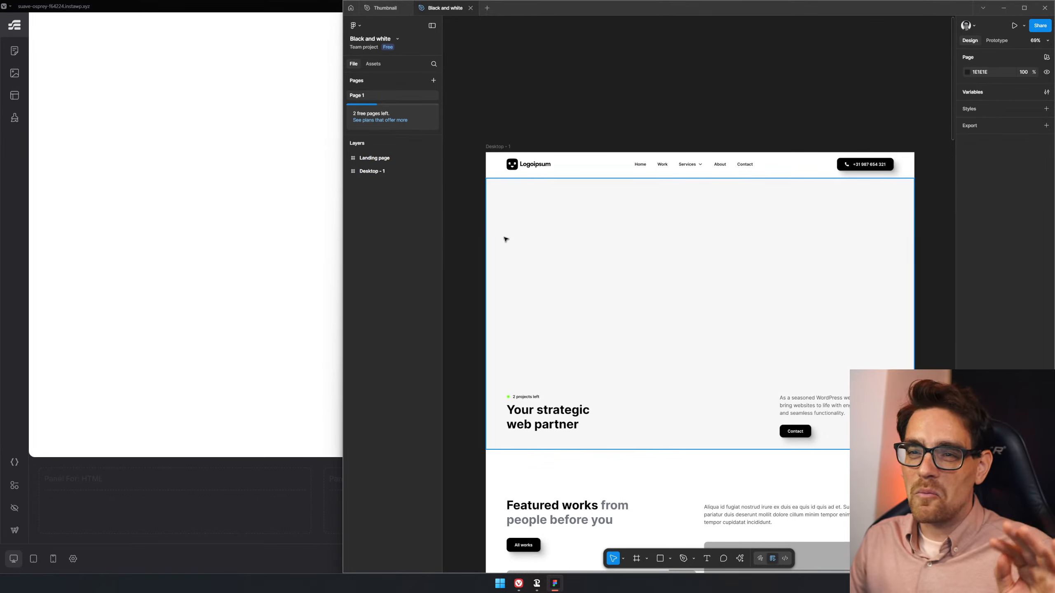
pyautogui.scroll(-15, 624, 319)
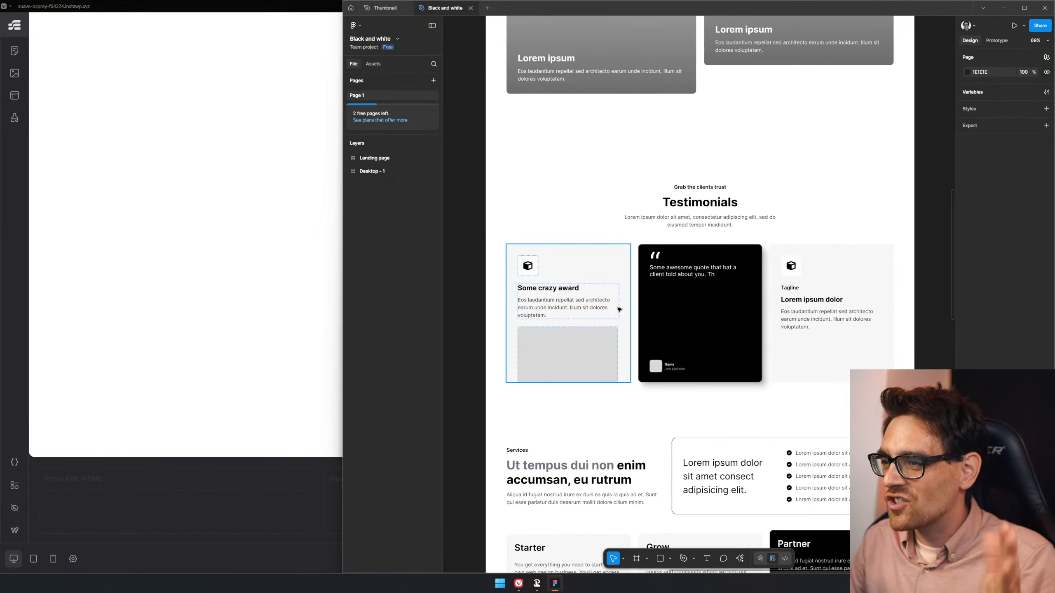
pyautogui.scroll(20, 619, 308)
pyautogui.scroll(-4, 621, 311)
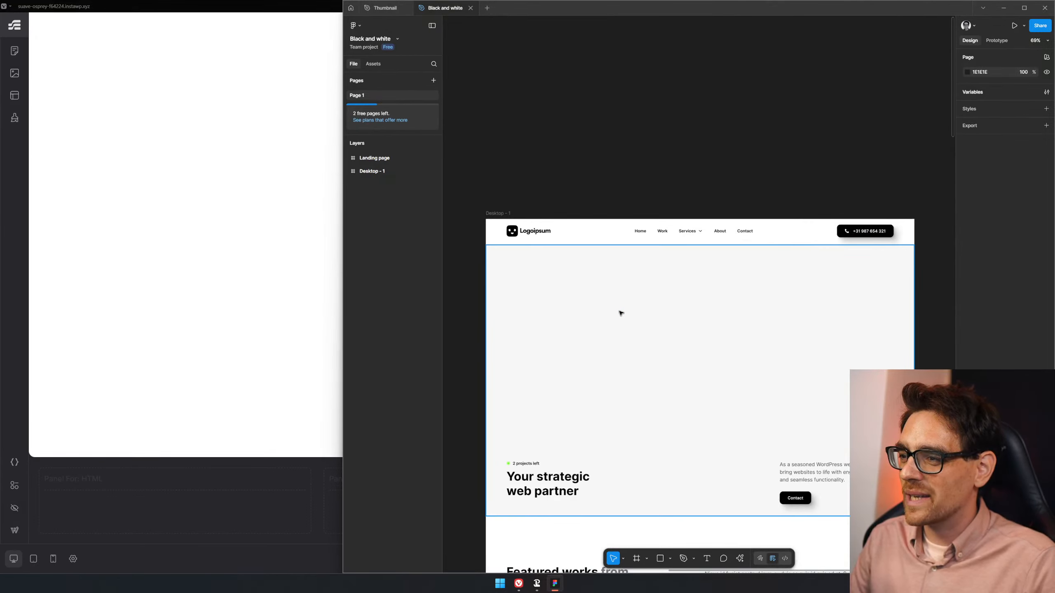
pyautogui.scroll(-1, 553, 254)
pyautogui.click(140, 139)
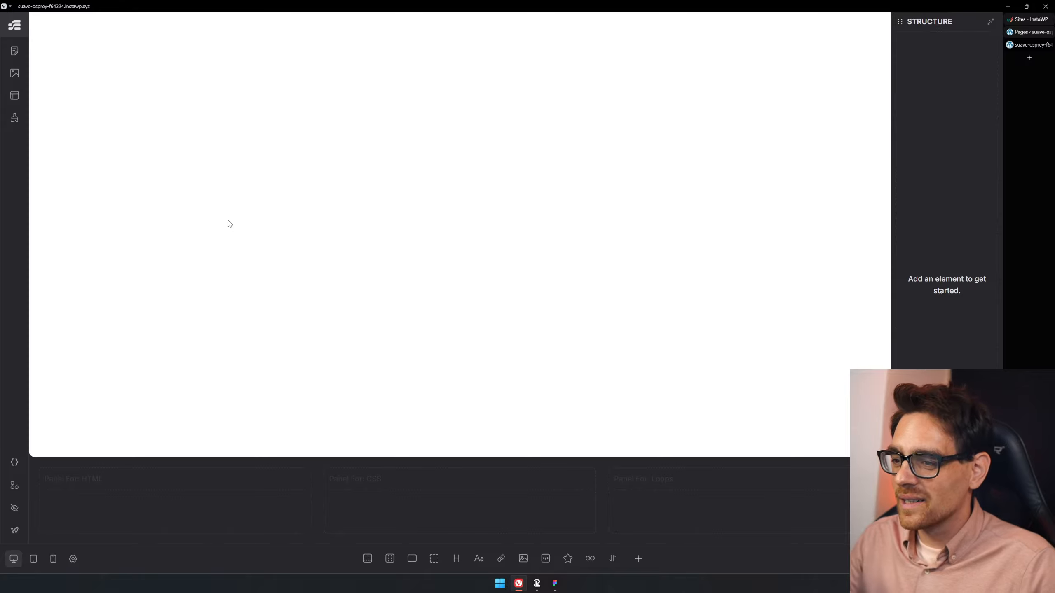
# - Add a section with a container to the page and change its opening and closing HTML tags to header
pyautogui.click(367, 559)
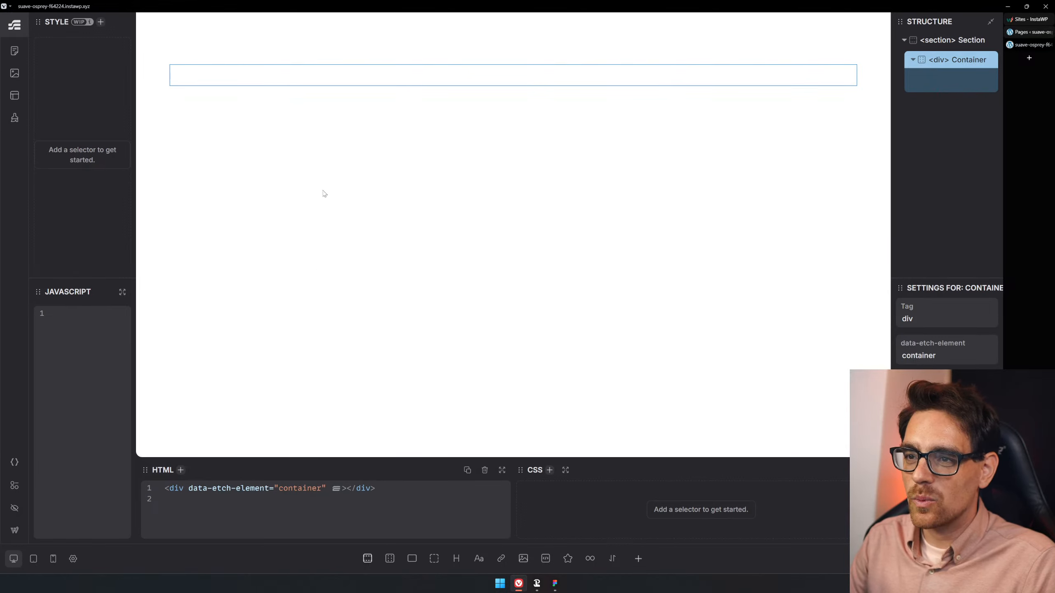
pyautogui.click(408, 110)
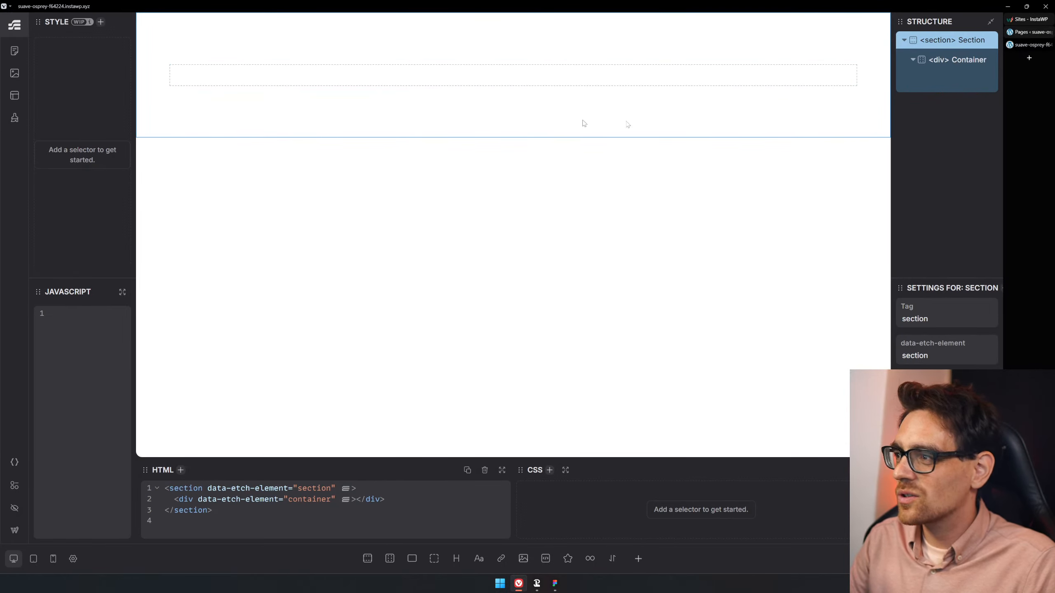
pyautogui.doubleClick(178, 488)
pyautogui.write('header')
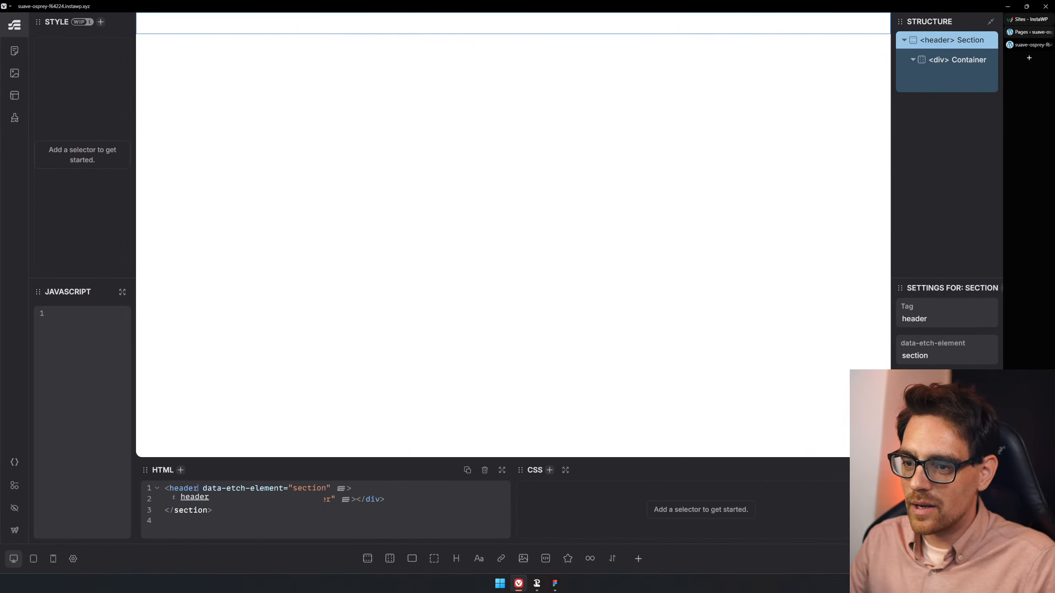
pyautogui.press('Escape')
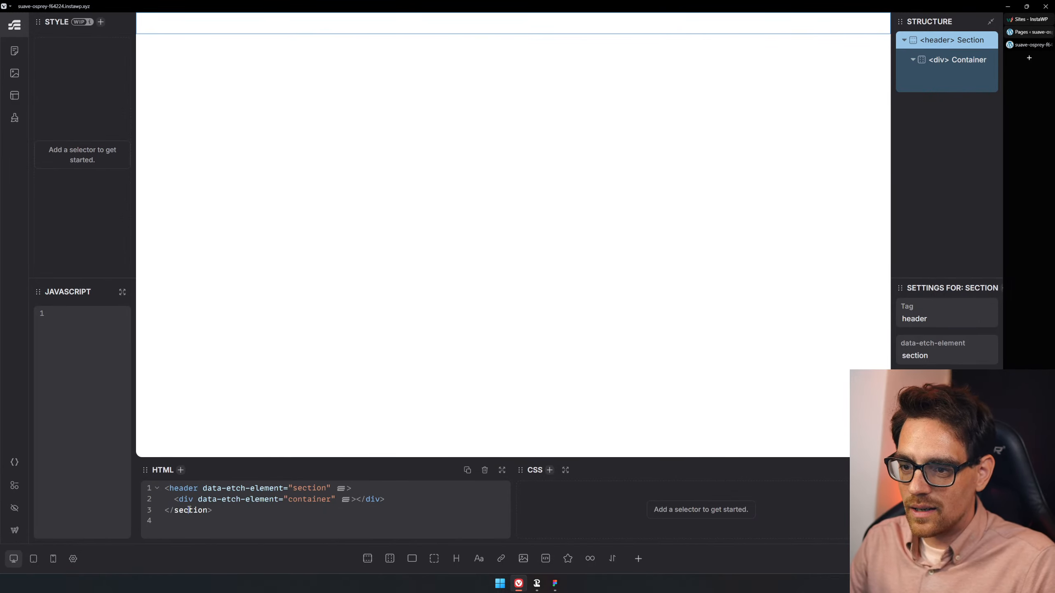
pyautogui.doubleClick(189, 511)
pyautogui.write('header')
pyautogui.press('Escape')
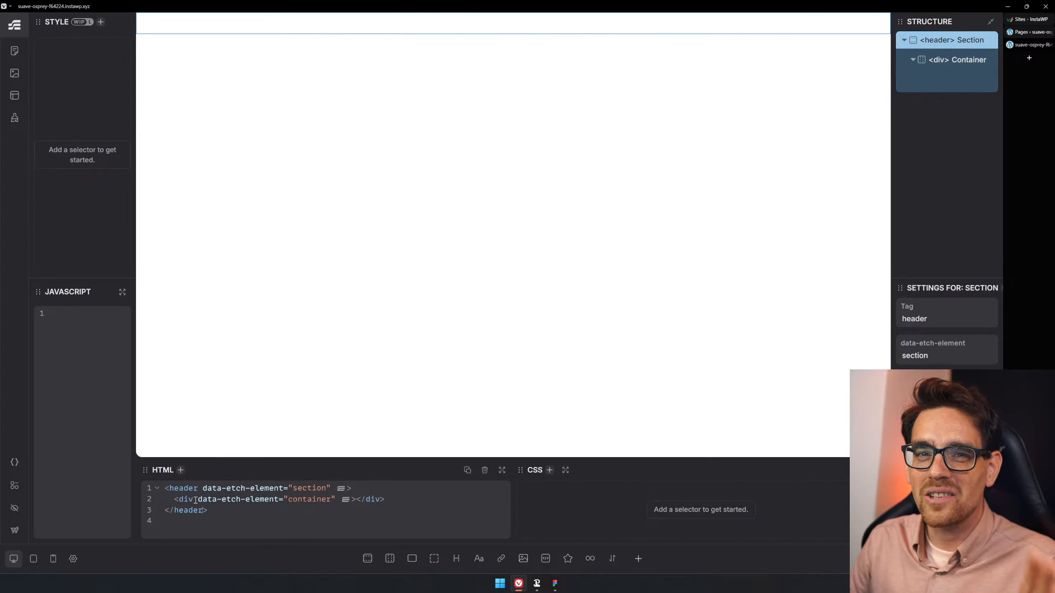
# - Try changing the header element's tag to main in the structure tree, and set it back to header
pyautogui.doubleClick(938, 40)
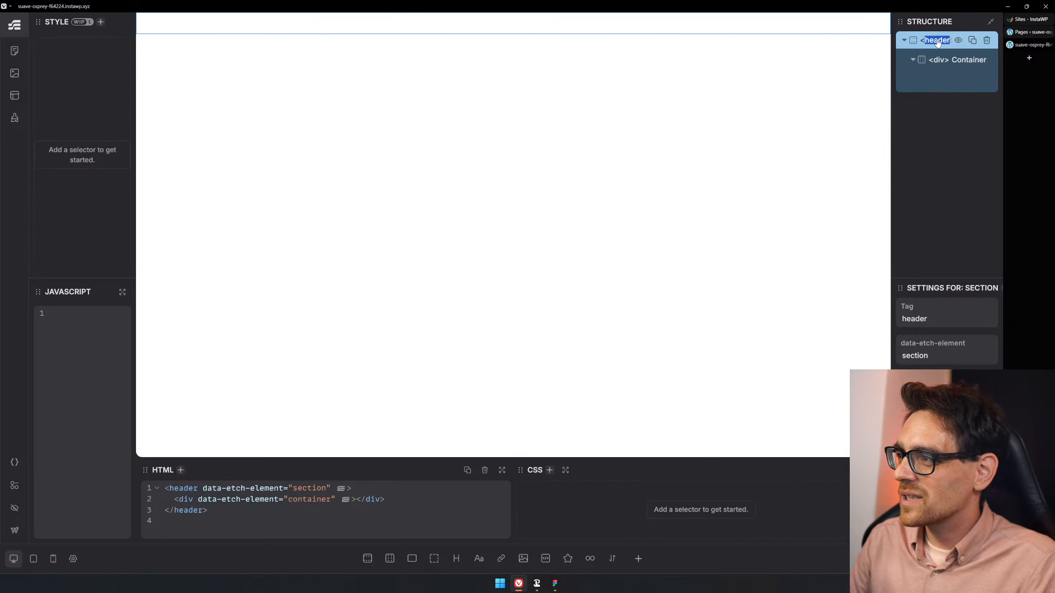
pyautogui.write('main')
pyautogui.press('Return')
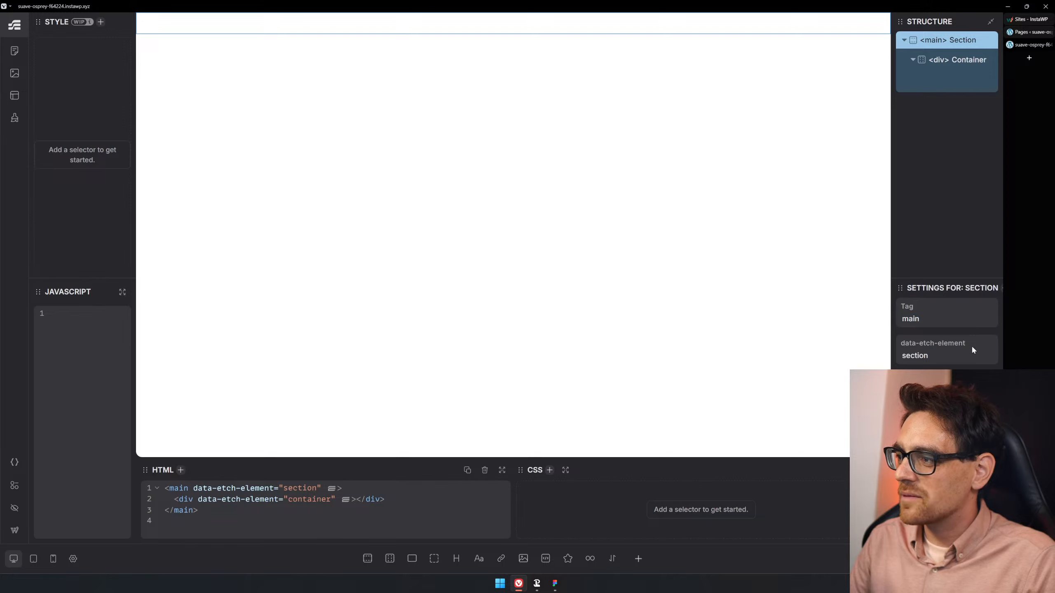
pyautogui.hotkey('ctrl', 'a')
pyautogui.write('header')
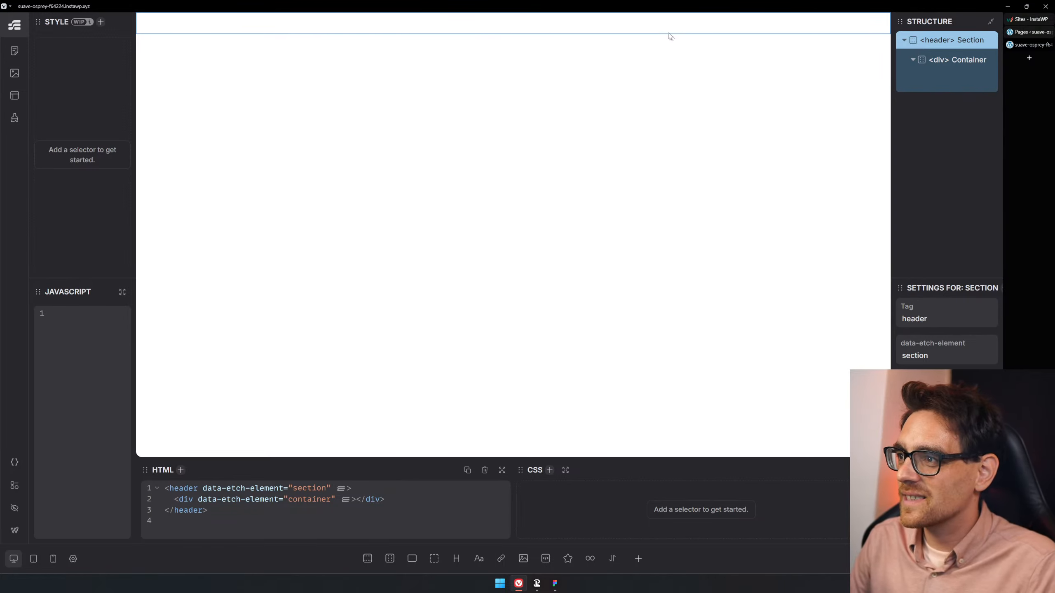
# - Insert an image element inside the header's container and select the placeholder image
pyautogui.moveTo(937, 61)
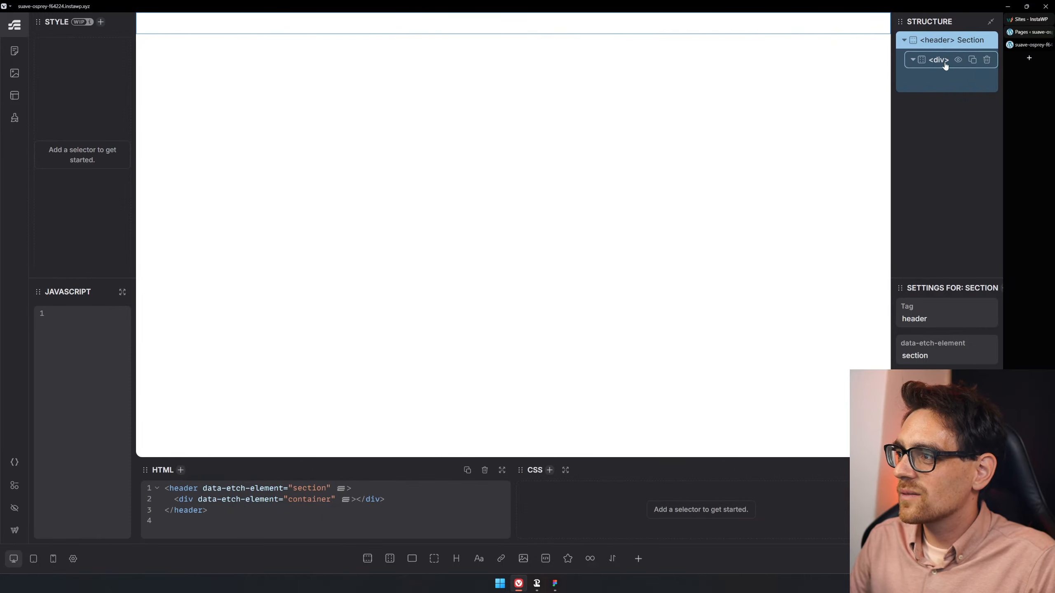
pyautogui.click(944, 62)
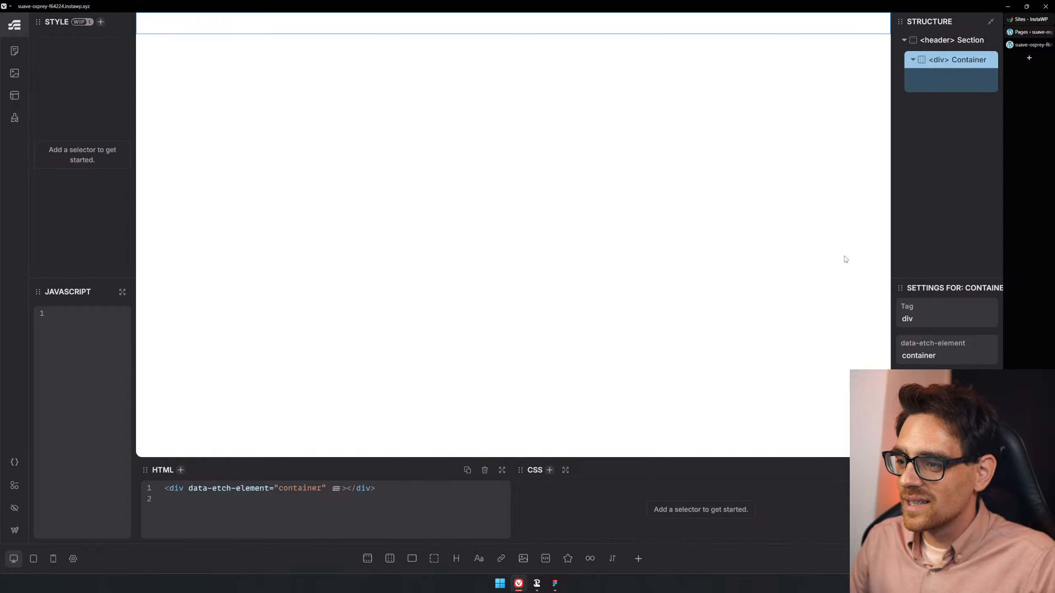
pyautogui.click(955, 42)
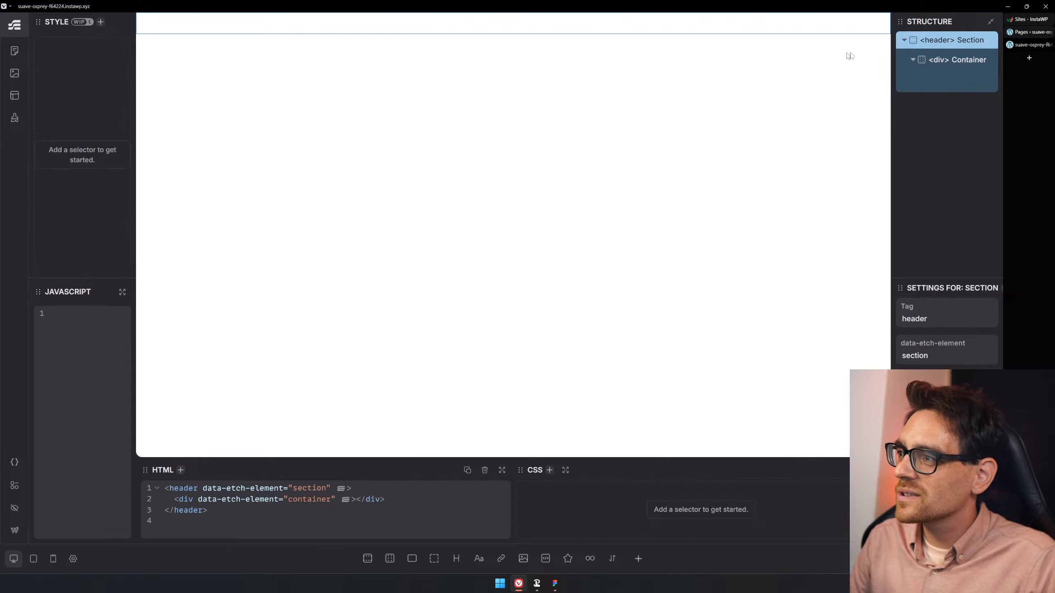
pyautogui.click(940, 68)
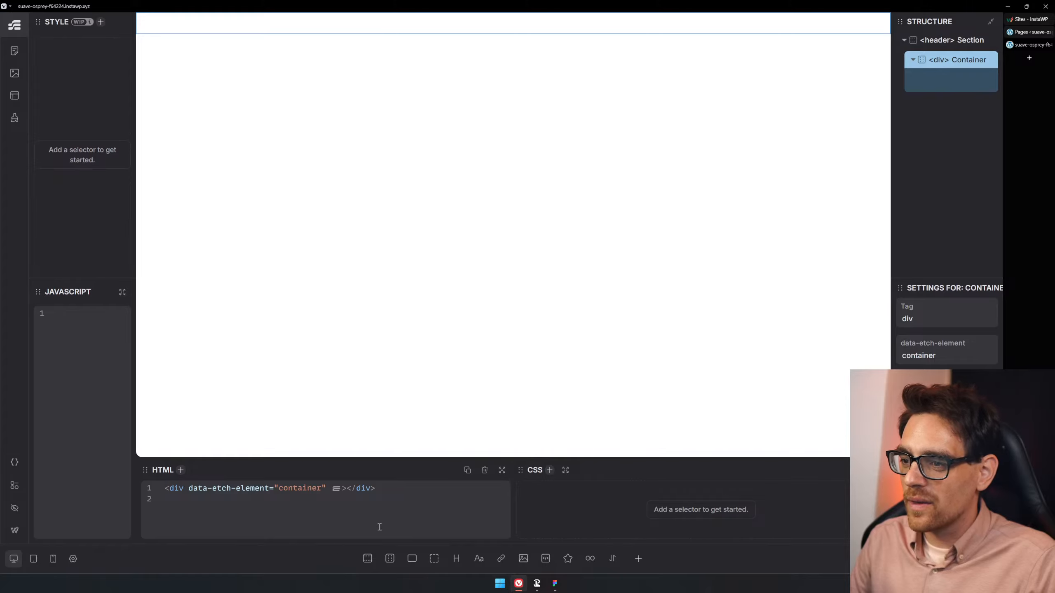
pyautogui.click(522, 559)
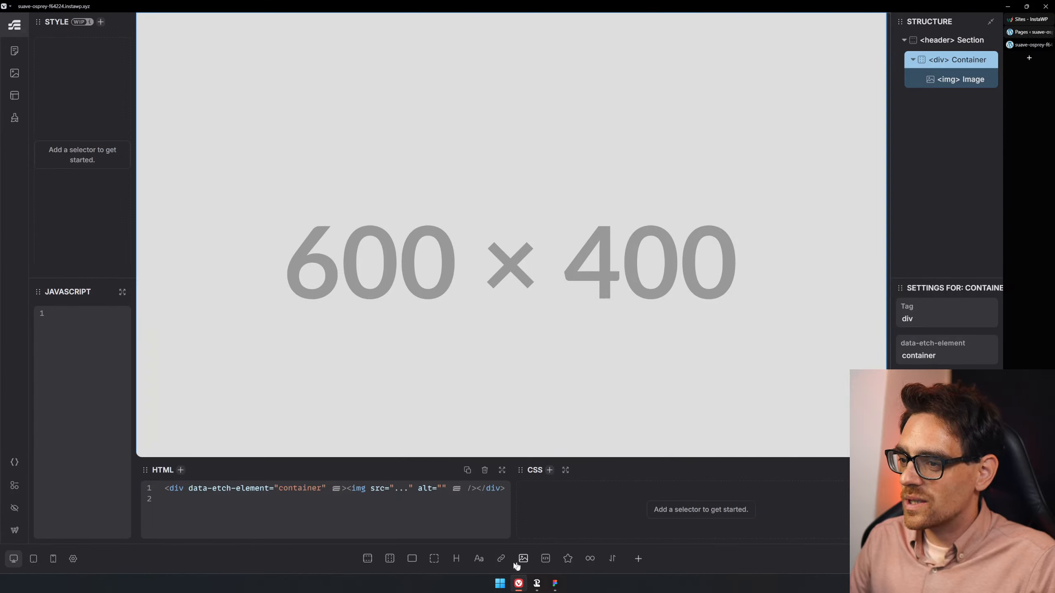
pyautogui.click(697, 296)
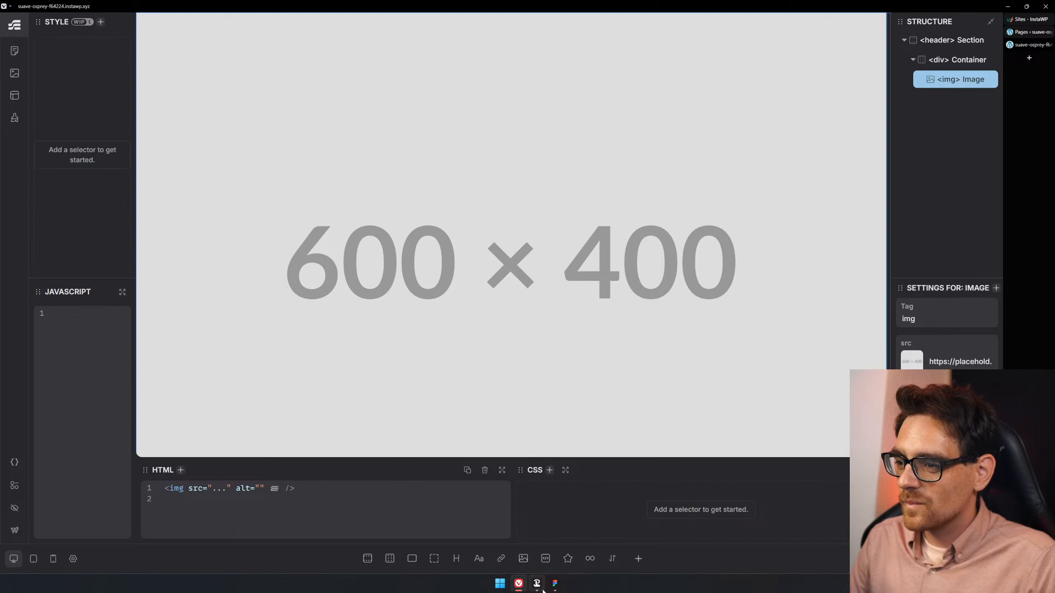
# - Search the web for "logo ipsum" in a new browser tab and open the Logoipsum website
pyautogui.moveTo(516, 587)
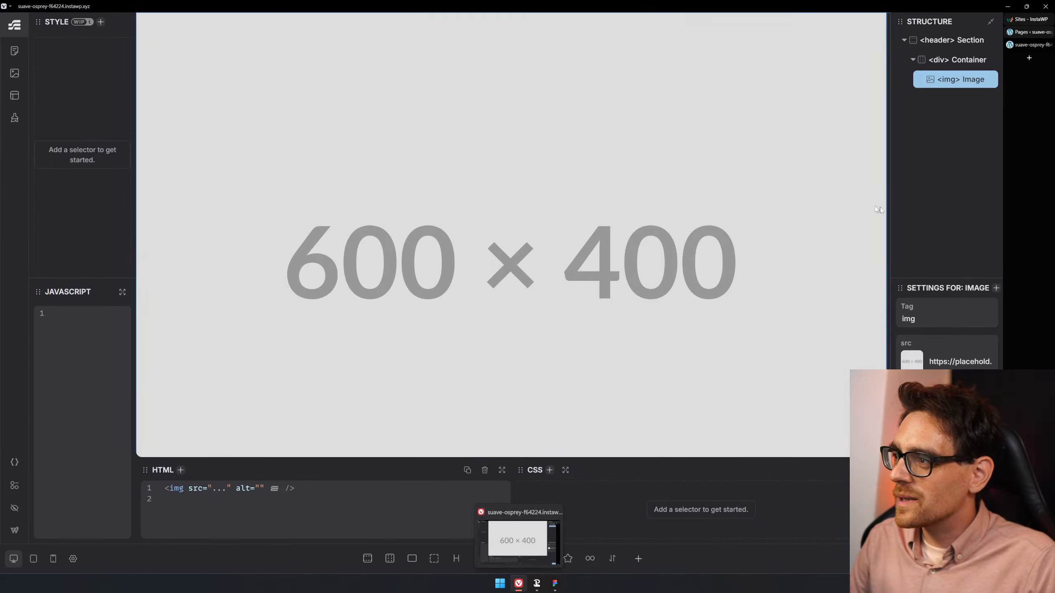
pyautogui.click(1030, 57)
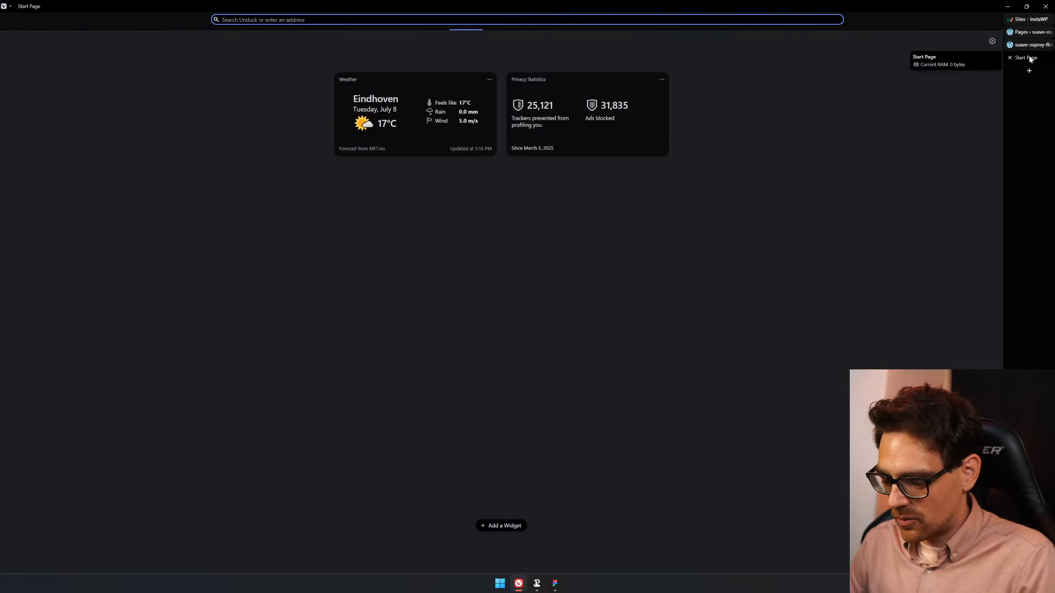
pyautogui.write('logo ipsum')
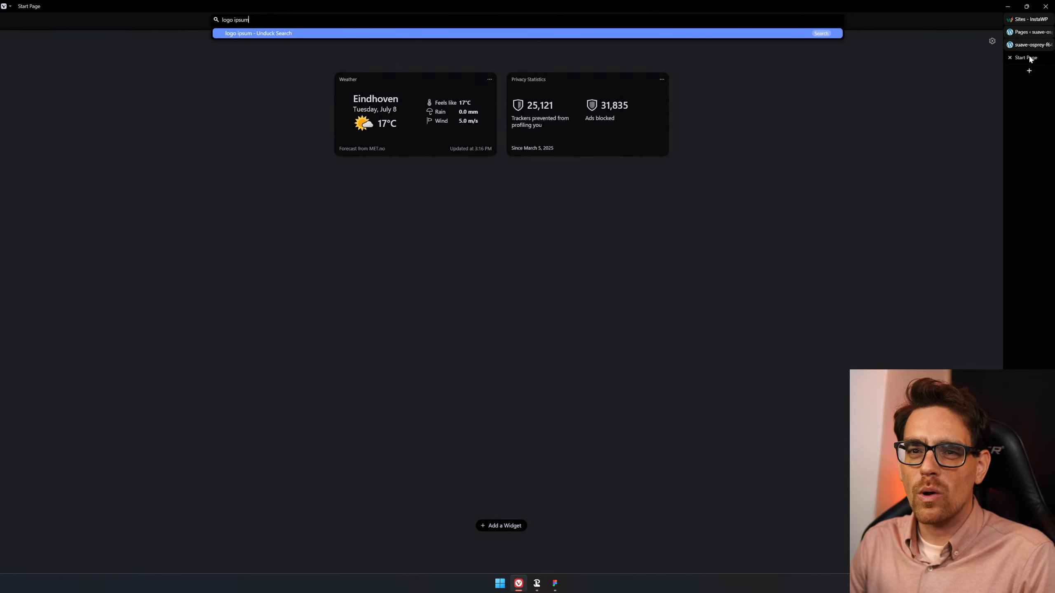
pyautogui.press('Return')
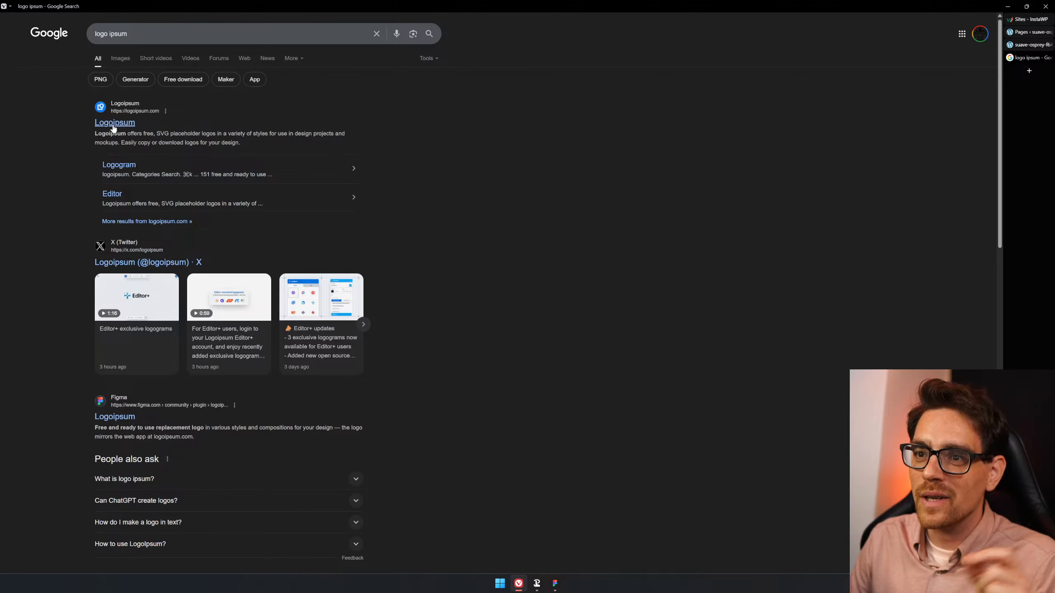
pyautogui.click(186, 121)
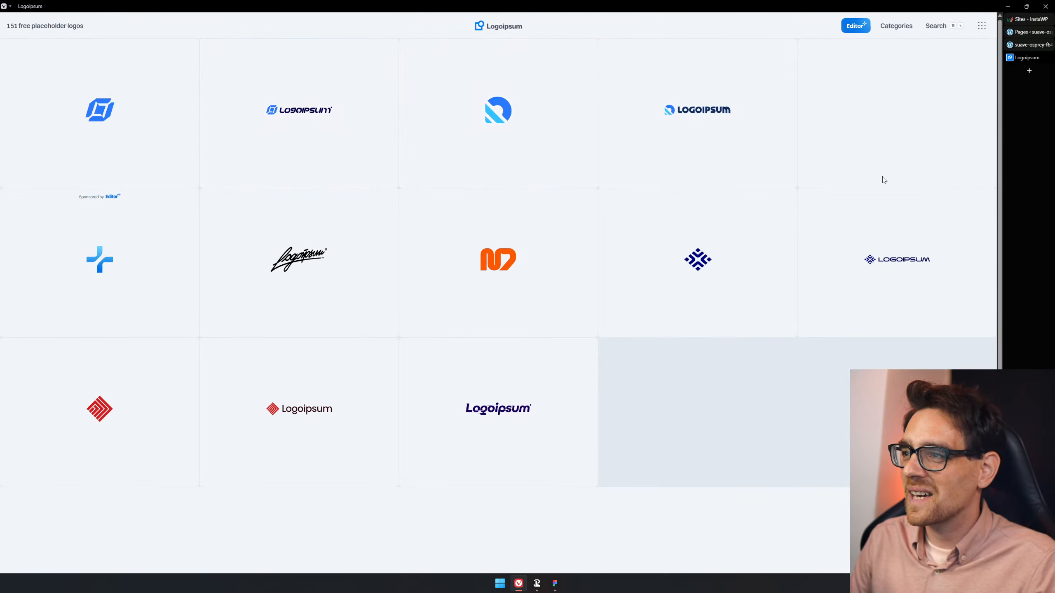
# - Download the dark purple italic Logoipsum wordmark as an SVG
pyautogui.scroll(-4, 623, 179)
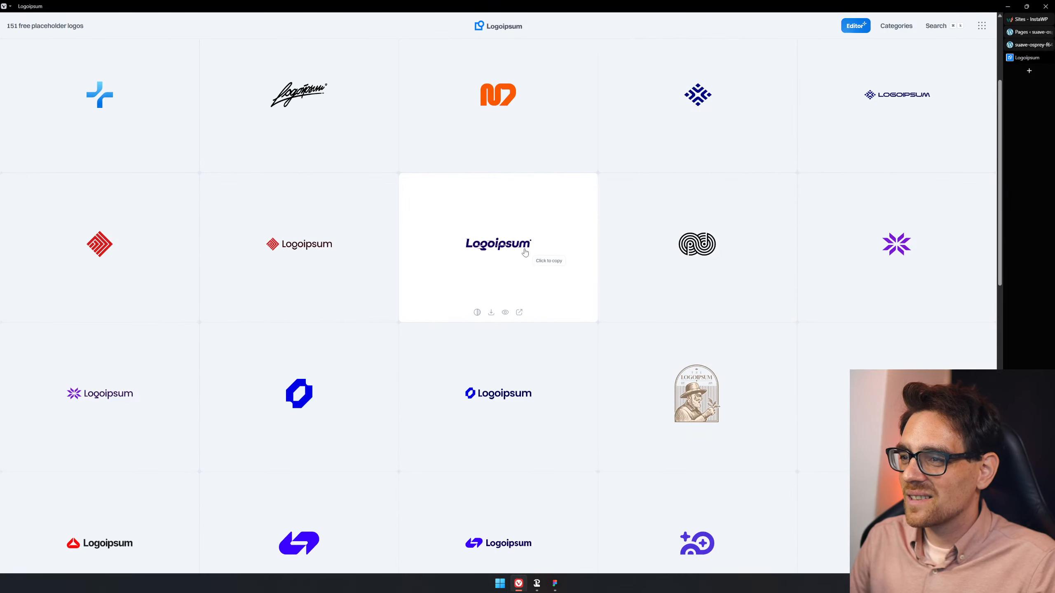
pyautogui.click(490, 312)
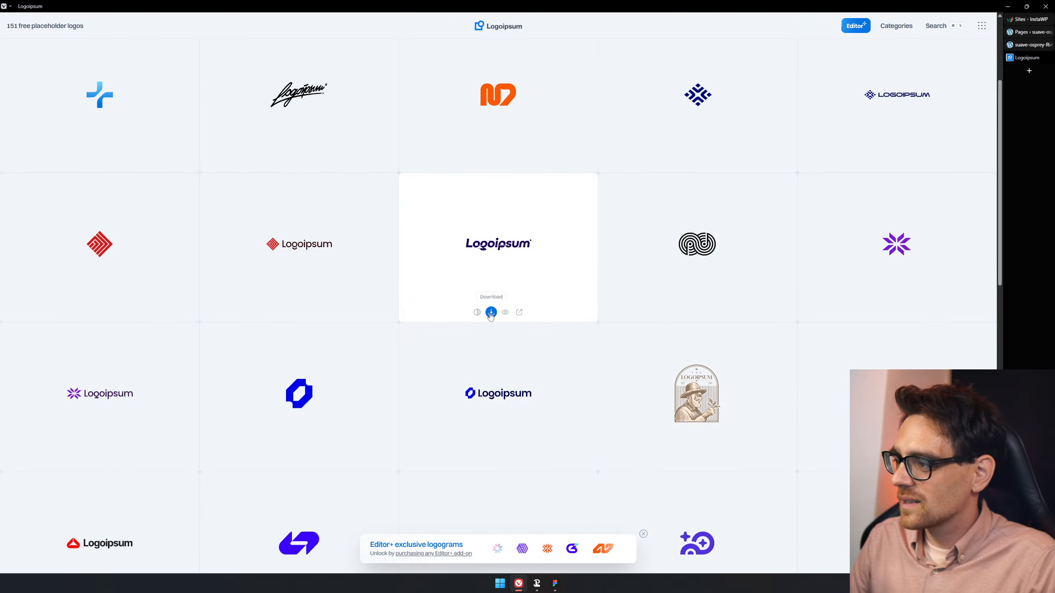
pyautogui.click(490, 312)
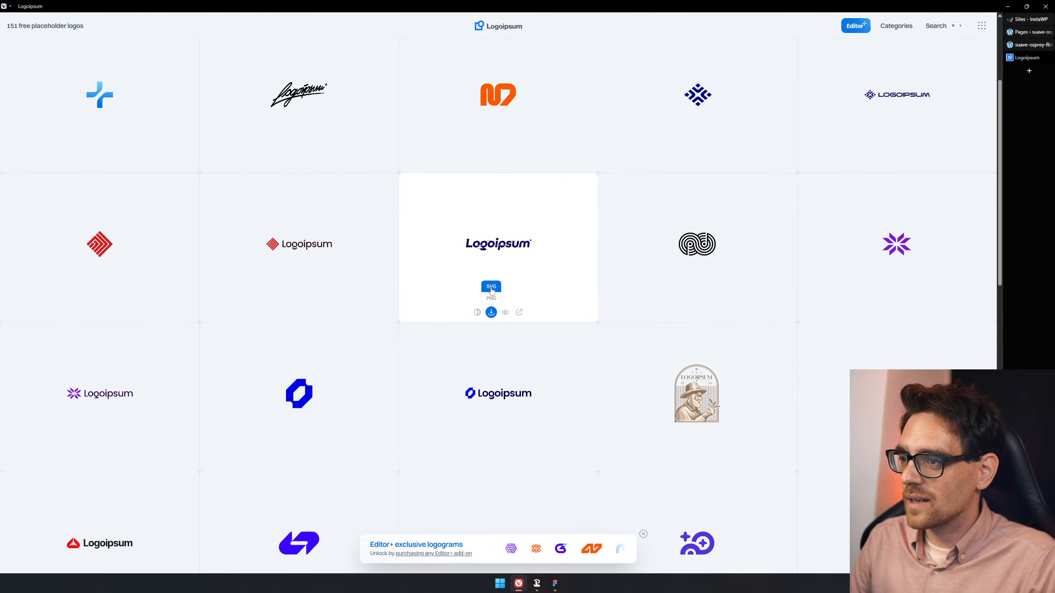
pyautogui.click(491, 288)
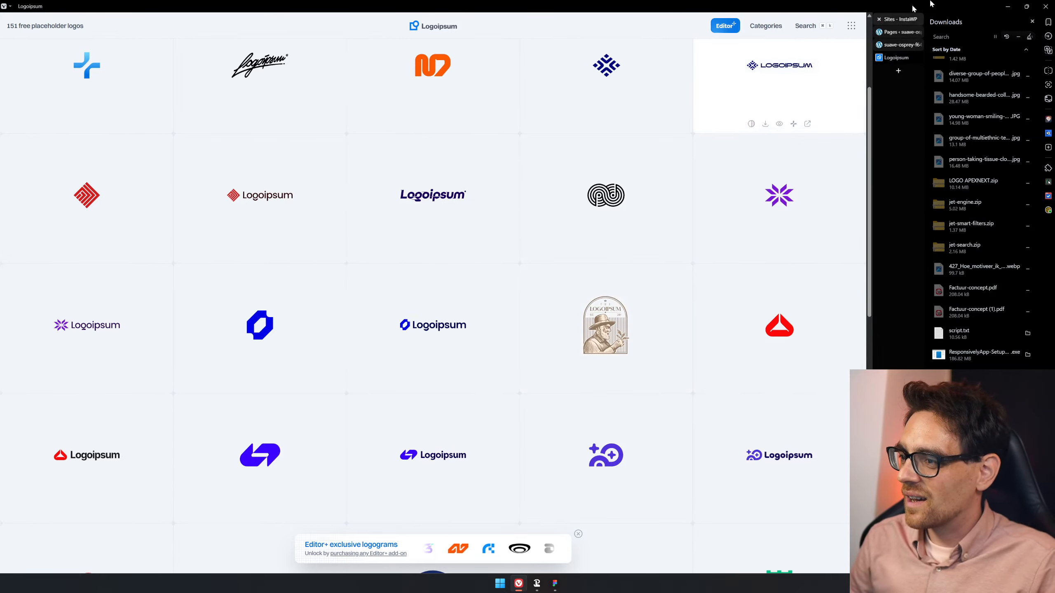
# - Return to the Etch editor and upload the downloaded logoipsum-372.svg through the media picker for the image's src
pyautogui.click(892, 45)
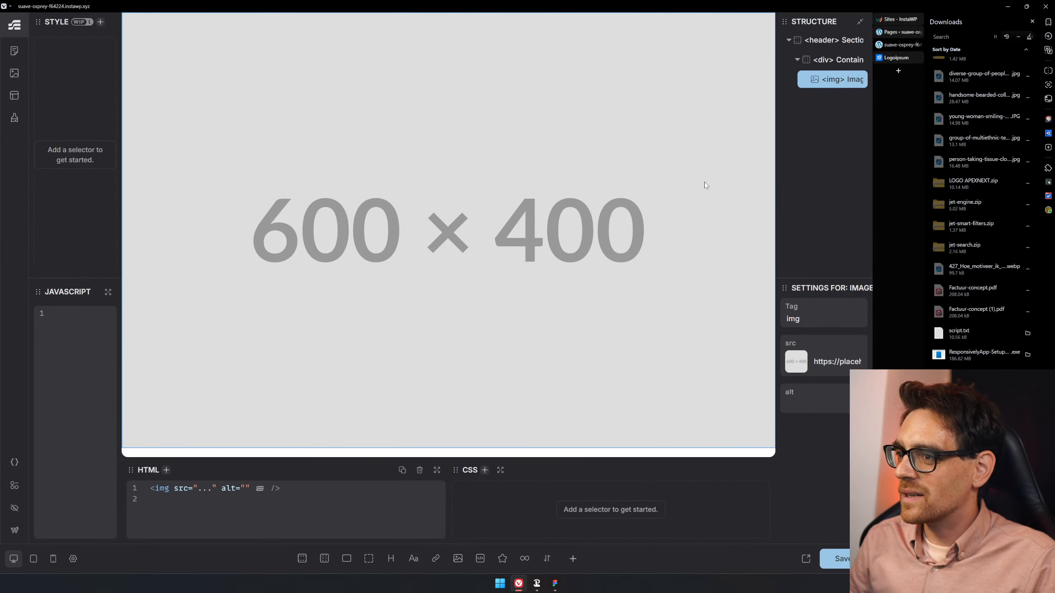
pyautogui.click(790, 370)
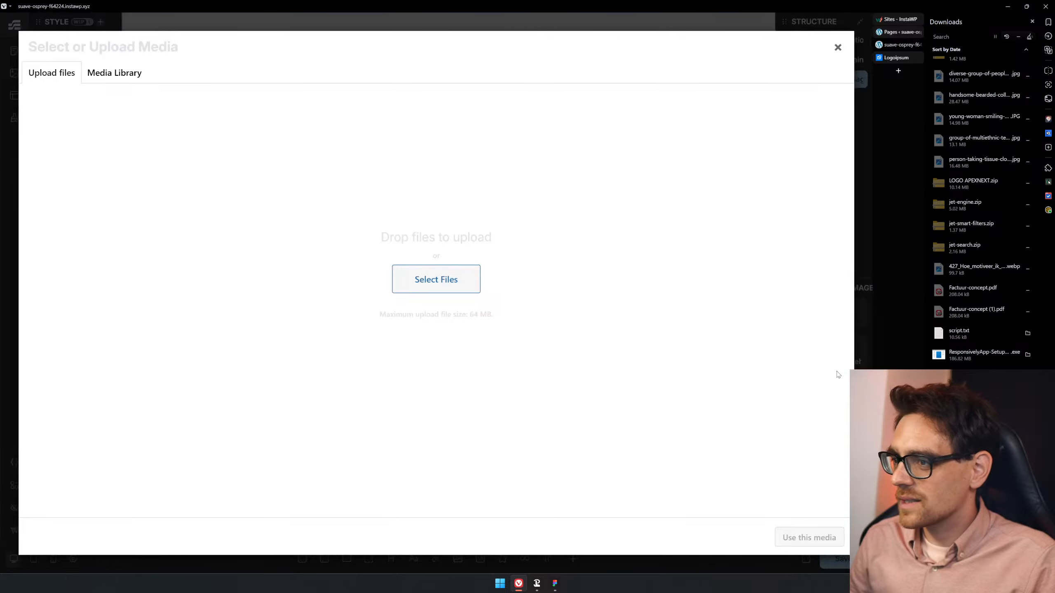
pyautogui.moveTo(972, 420); pyautogui.dragTo(437, 361)
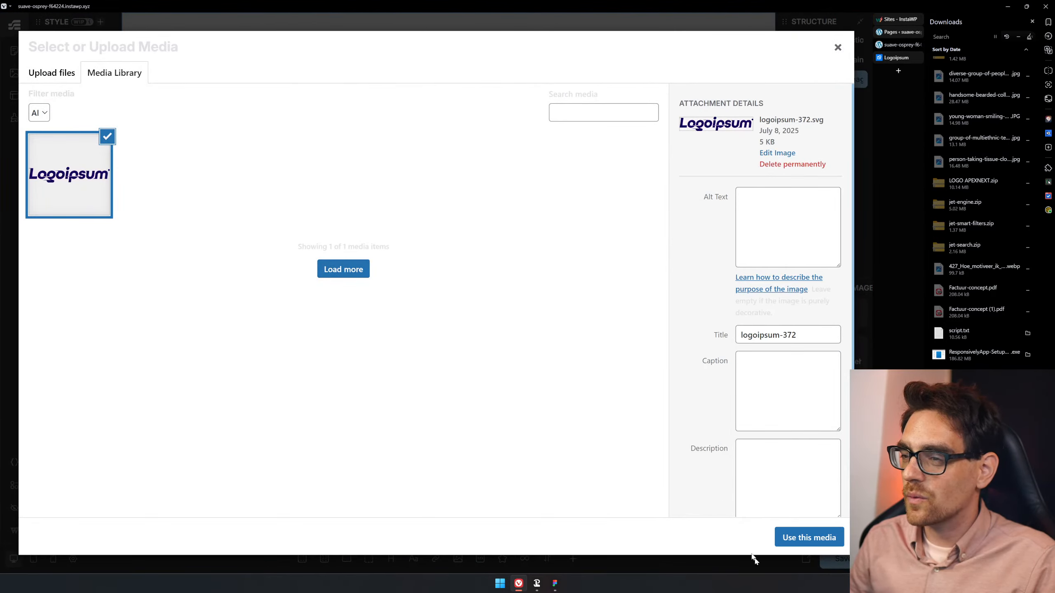
# - Use the uploaded logo as the image's source and add the class "logo" to the image element
pyautogui.click(807, 541)
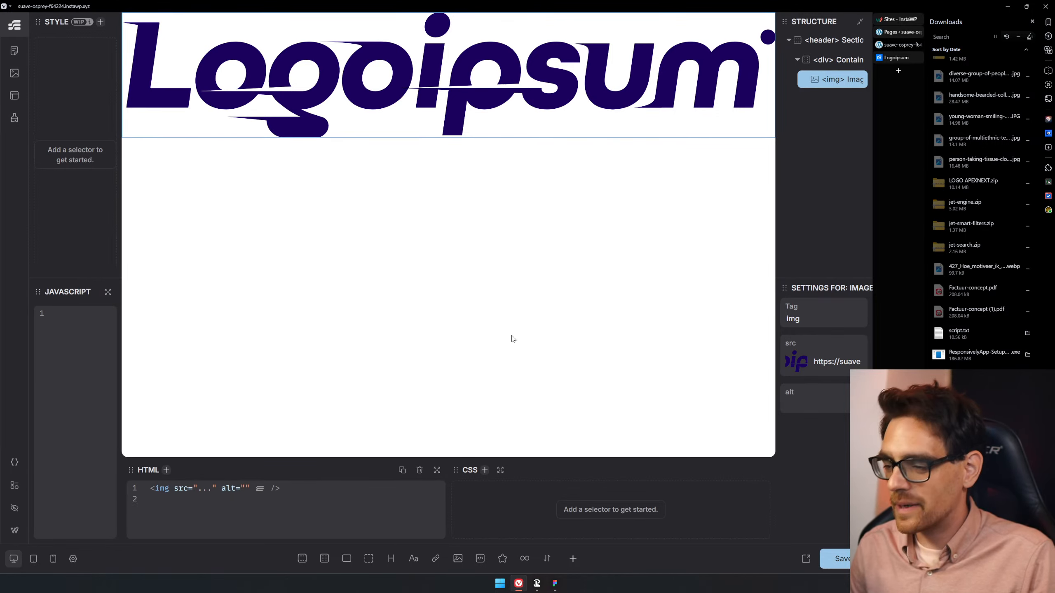
pyautogui.hotkey('ctrl', '.')
pyautogui.write('.')
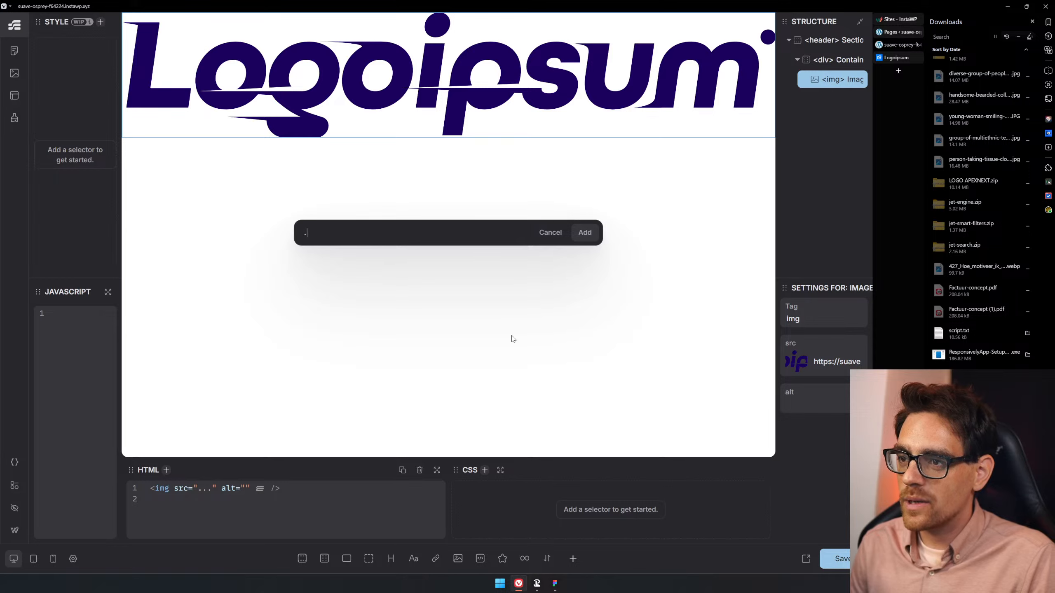
pyautogui.press('BackSpace')
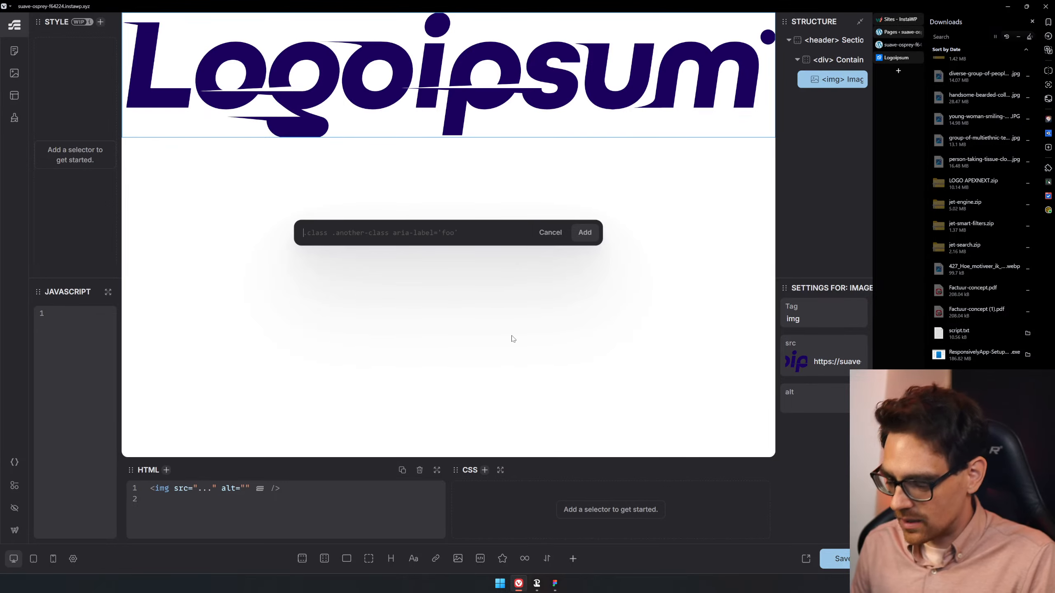
pyautogui.write('.l')
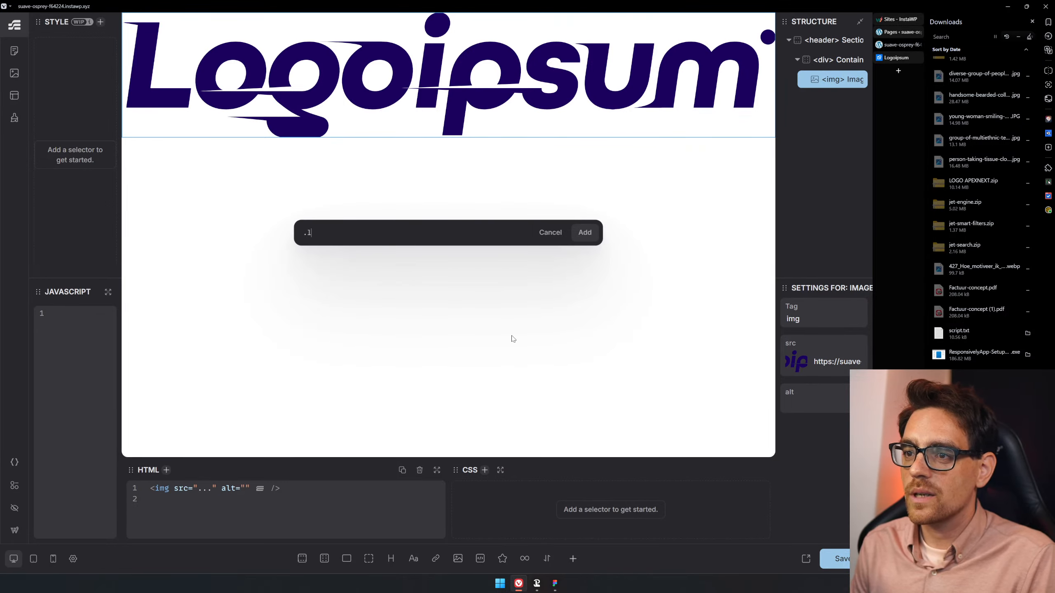
pyautogui.write('ogo')
pyautogui.press('Return')
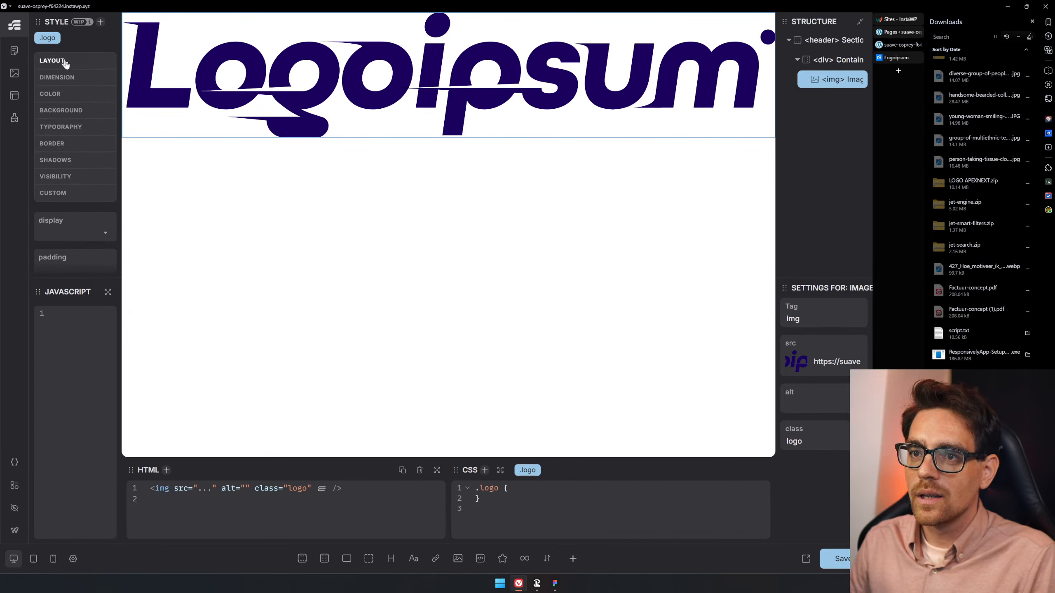
# - Enlarge the style area in width and height and show the dimension properties of the .logo class
pyautogui.click(73, 78)
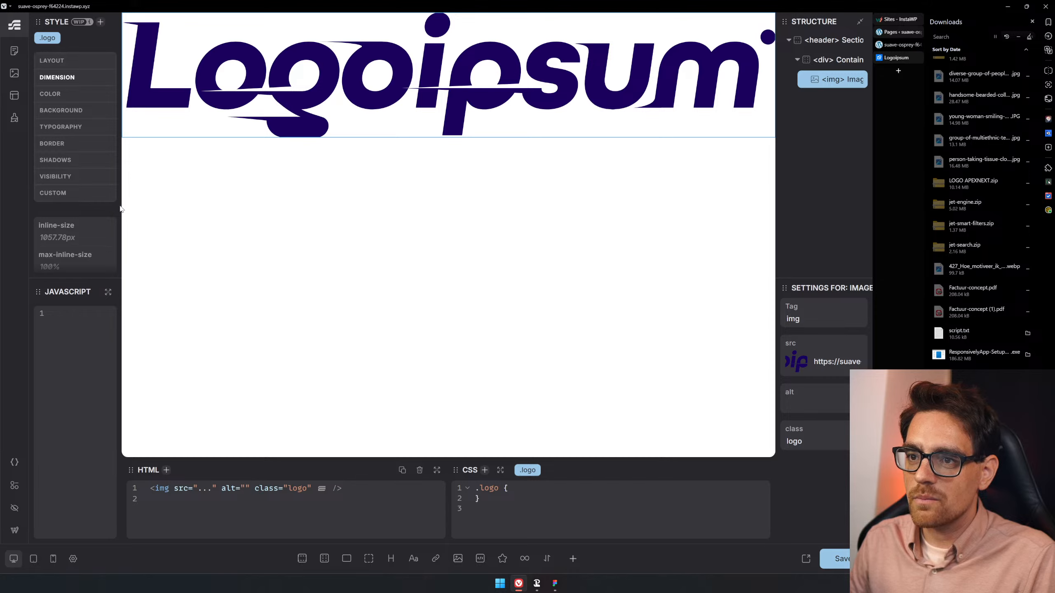
pyautogui.moveTo(122, 205); pyautogui.dragTo(204, 219)
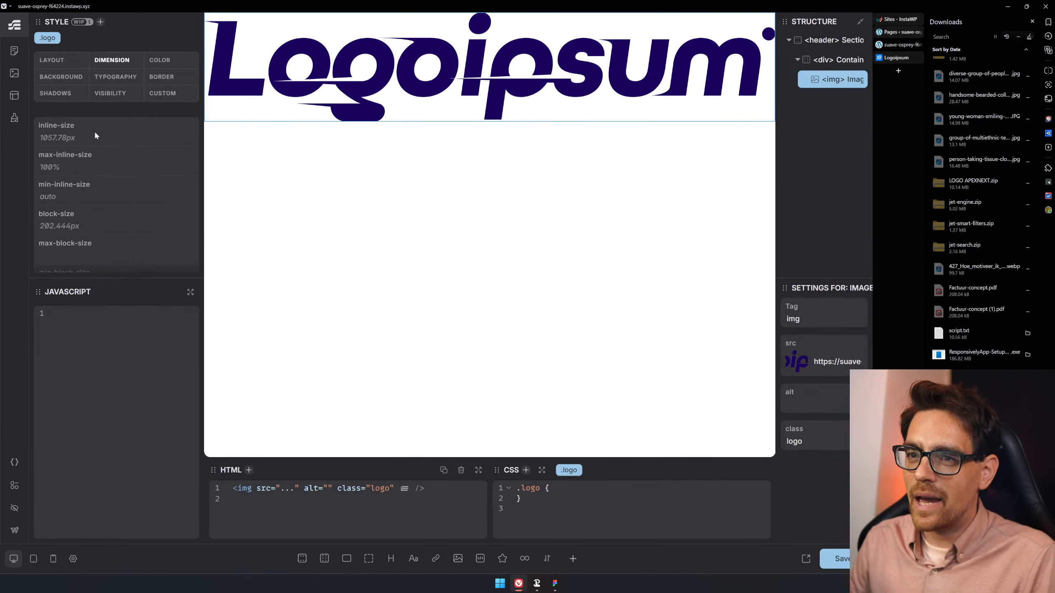
pyautogui.scroll(-2, 94, 131)
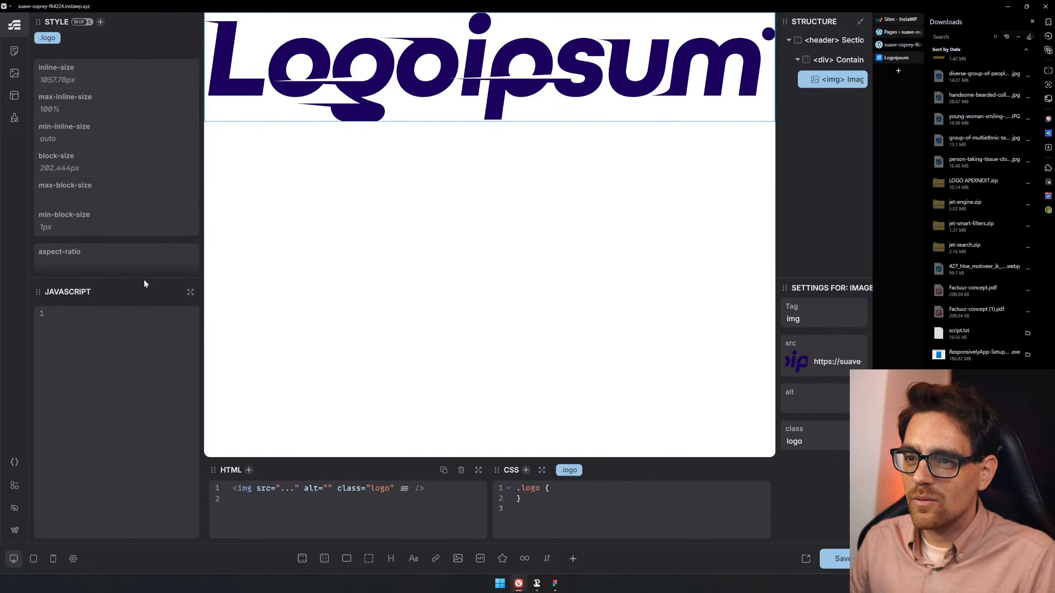
pyautogui.moveTo(143, 279); pyautogui.dragTo(126, 430)
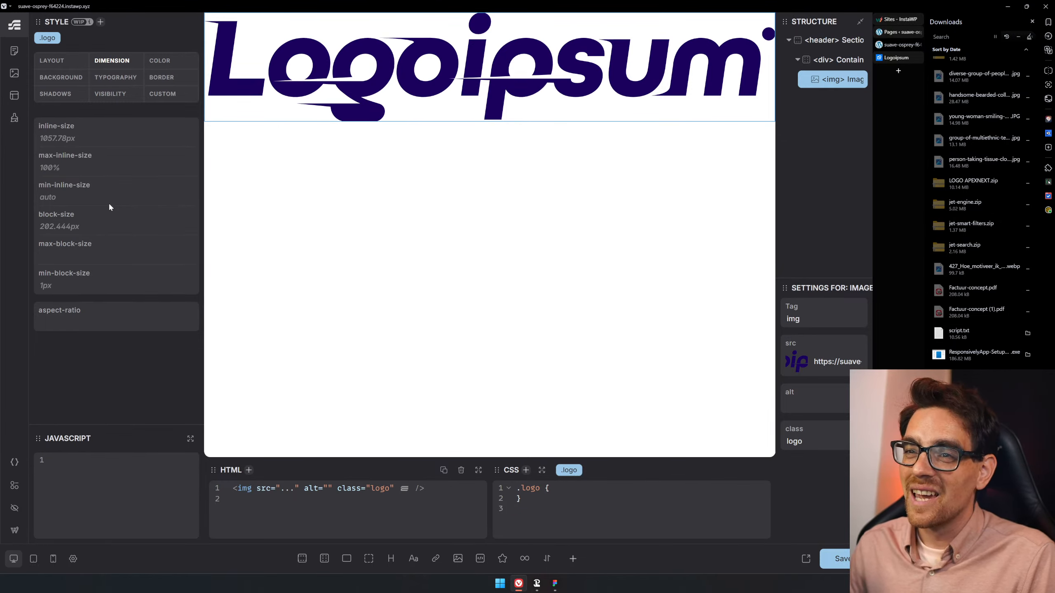
pyautogui.click(59, 61)
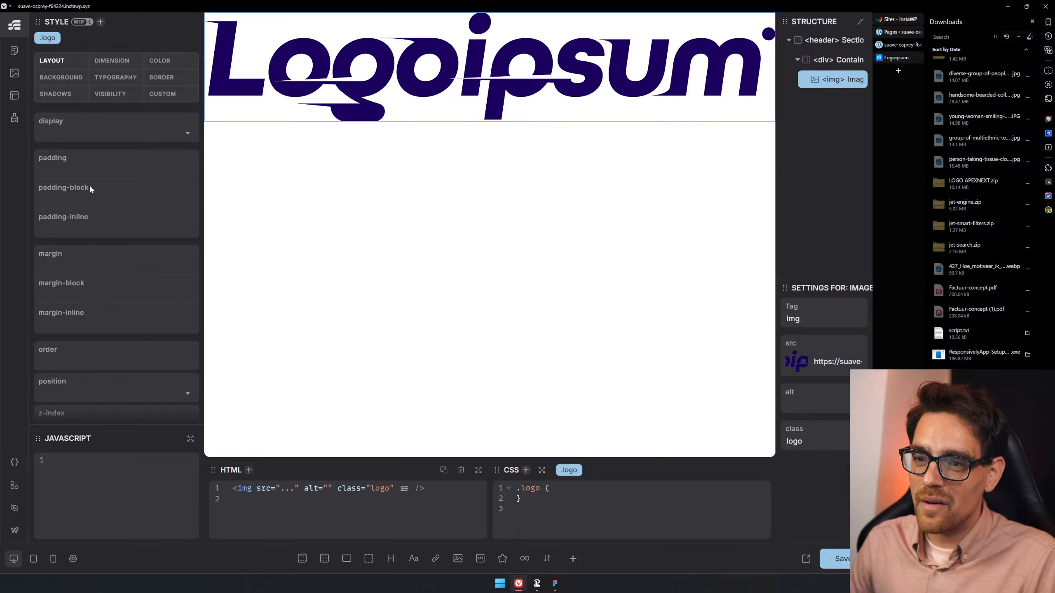
pyautogui.scroll(-2, 93, 198)
pyautogui.scroll(2, 93, 198)
pyautogui.click(121, 61)
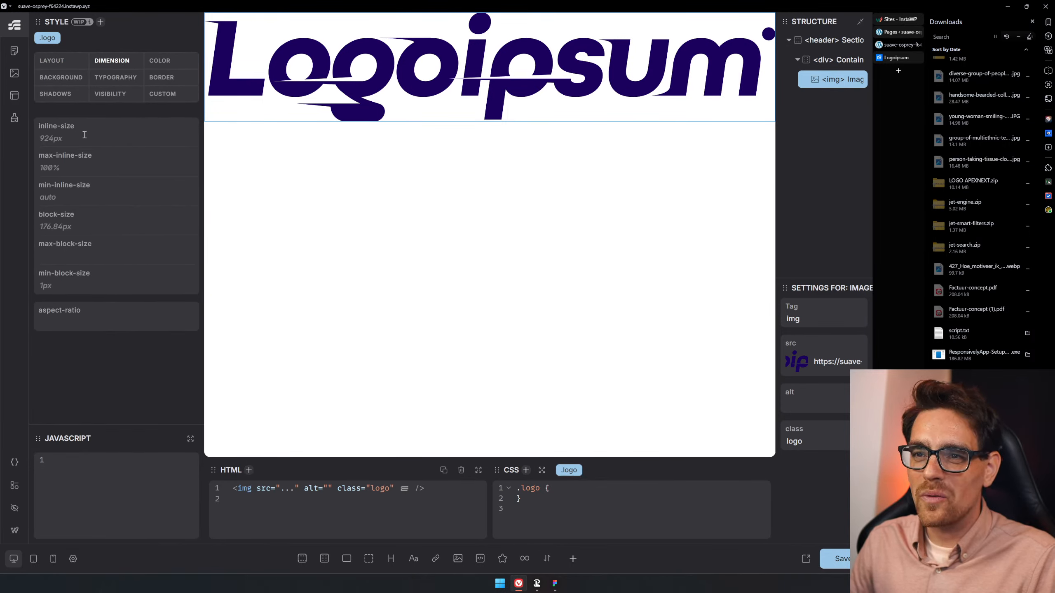
# - Try inline-size values of 50px, 140px and 150px on the .logo class, and clear the property
pyautogui.click(41, 125)
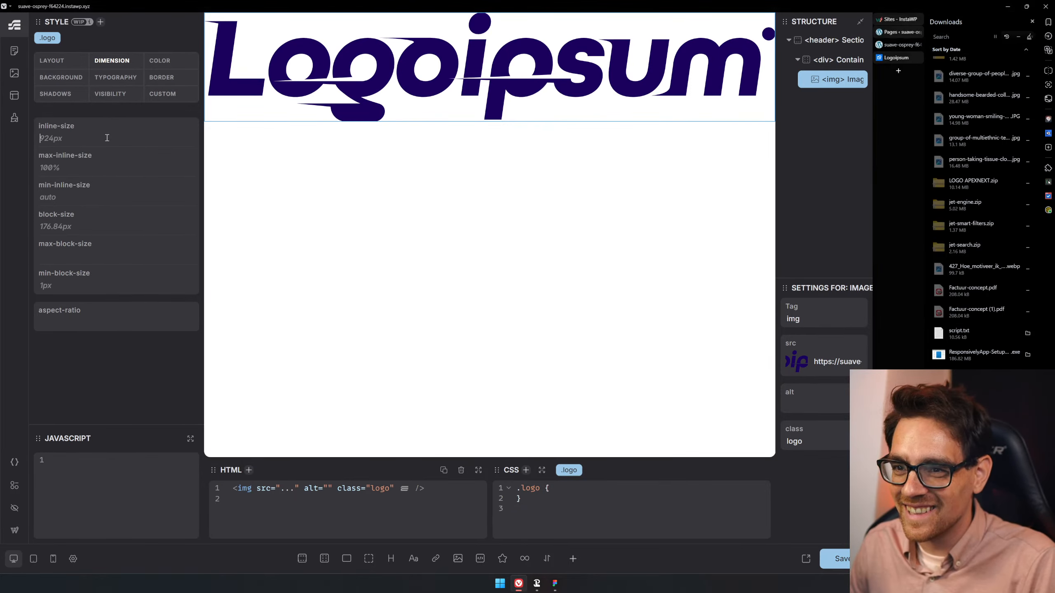
pyautogui.write('50px')
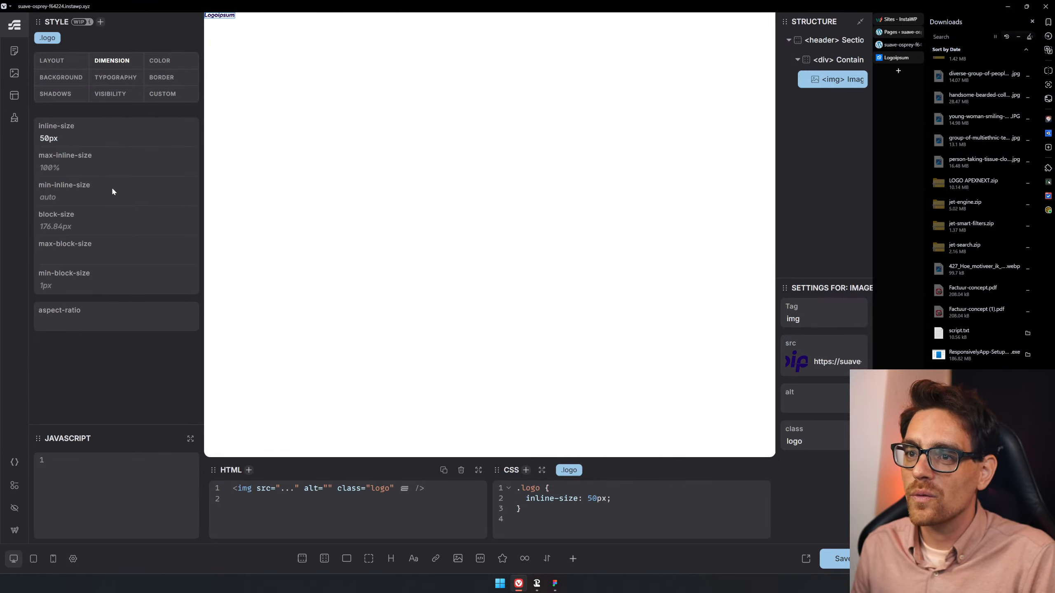
pyautogui.hotkey('ctrl', 'a')
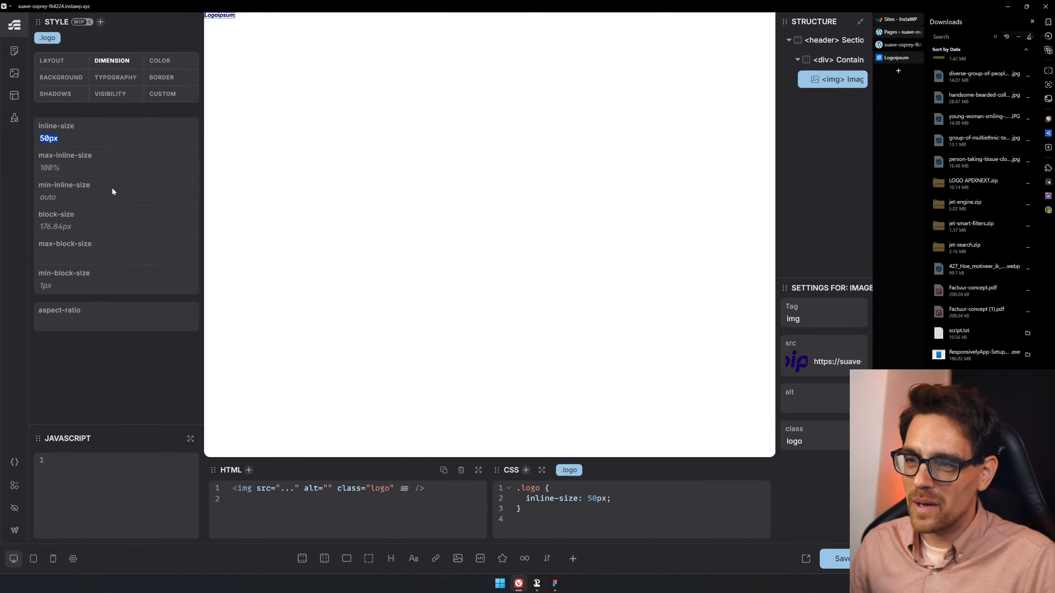
pyautogui.write('140px')
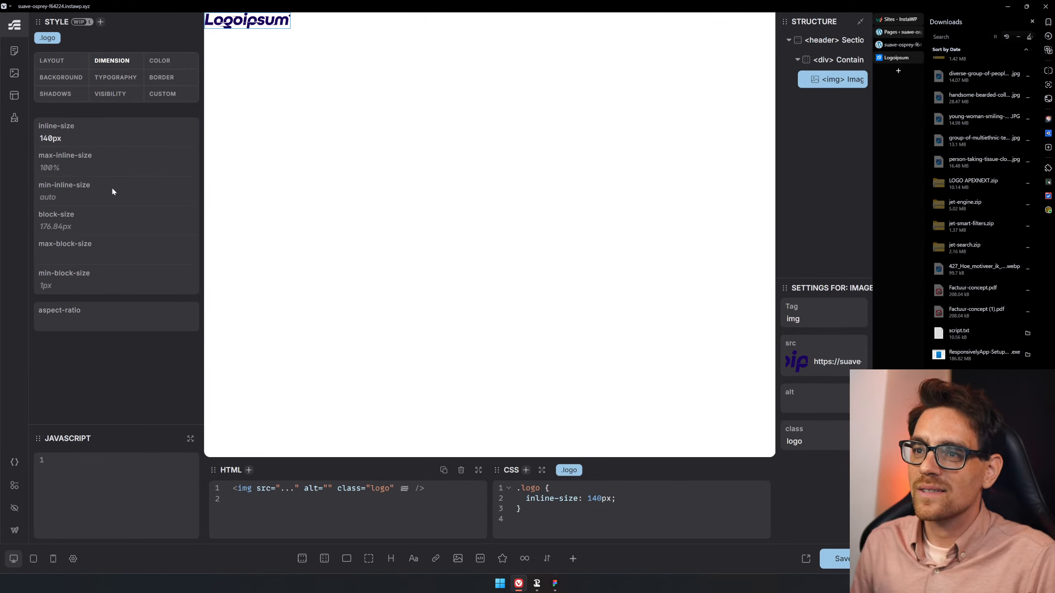
pyautogui.hotkey('ctrl', 'a')
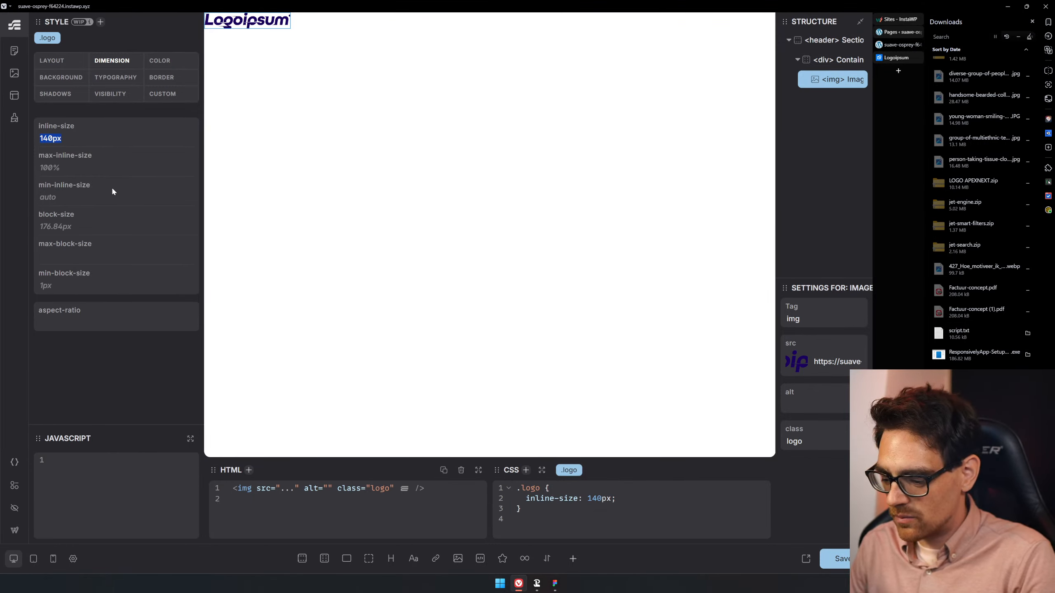
pyautogui.write('150px')
pyautogui.hotkey('ctrl', 'a')
pyautogui.press('BackSpace')
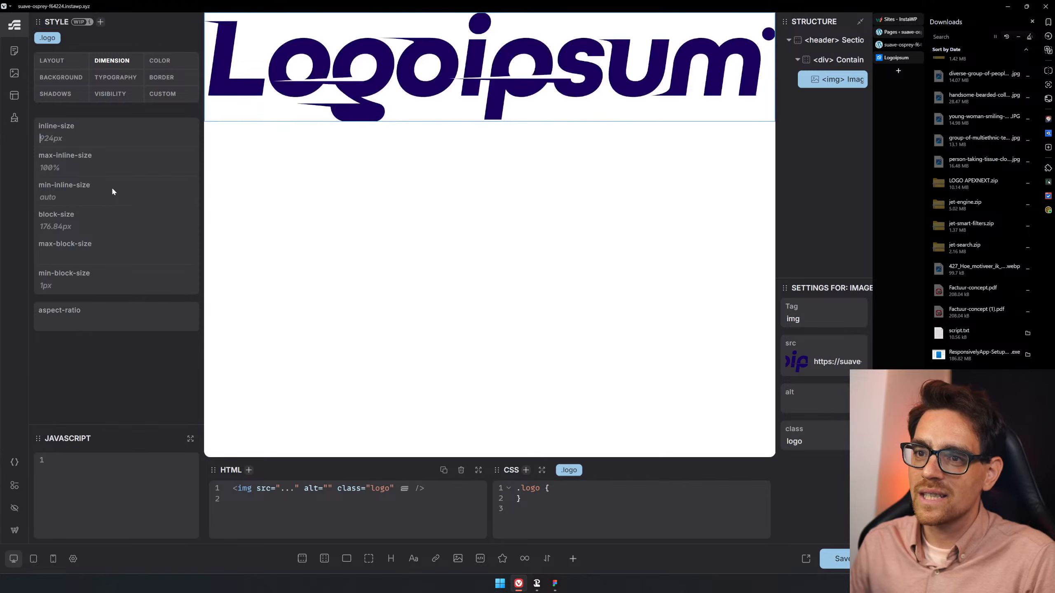
# - Try a block-size of 50px on the .logo class and clear it again
pyautogui.click(107, 227)
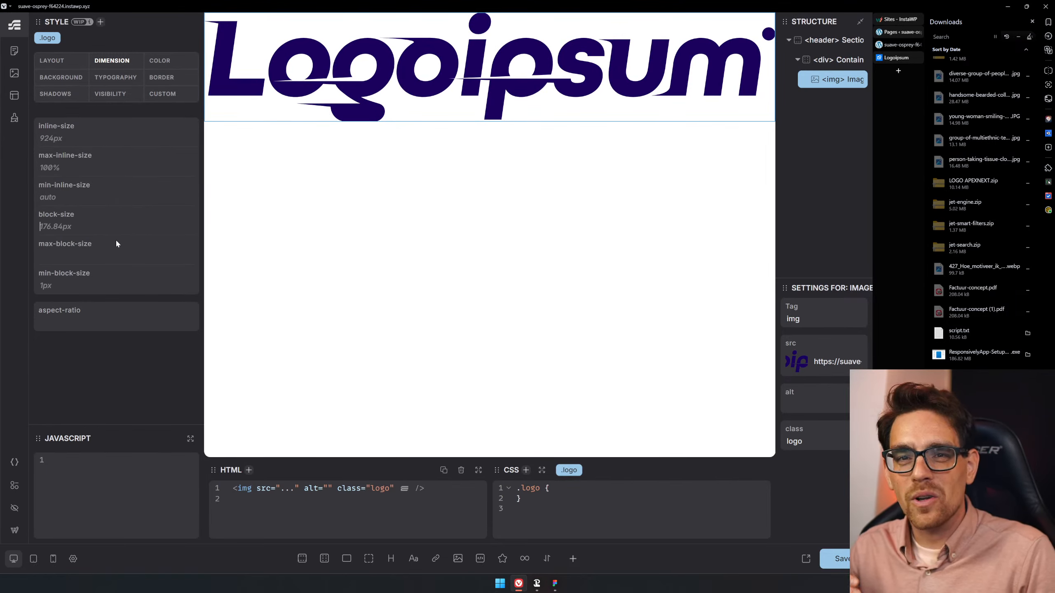
pyautogui.write('50px')
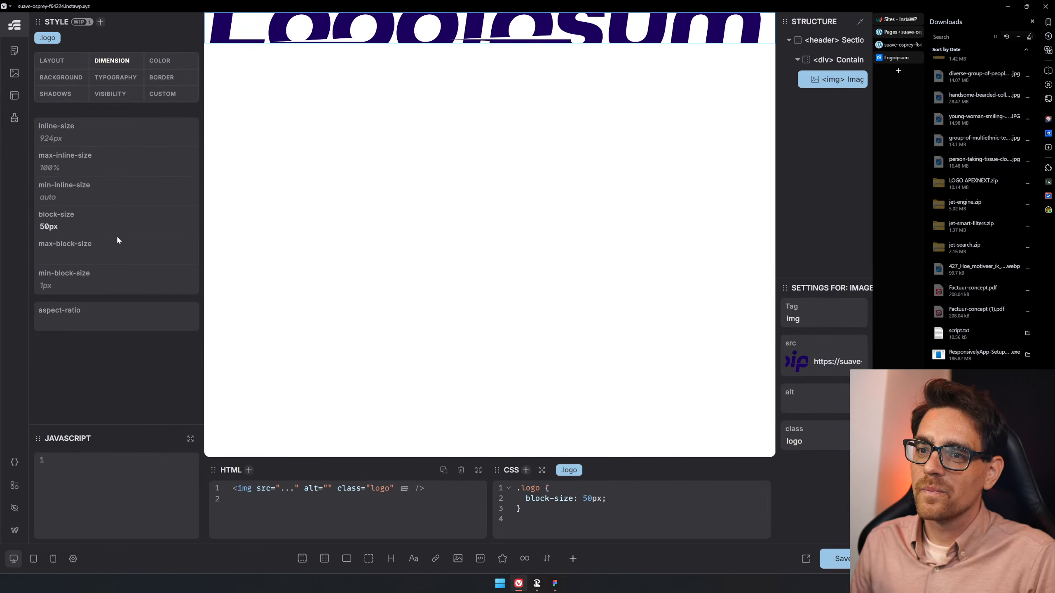
pyautogui.hotkey('ctrl', 'a')
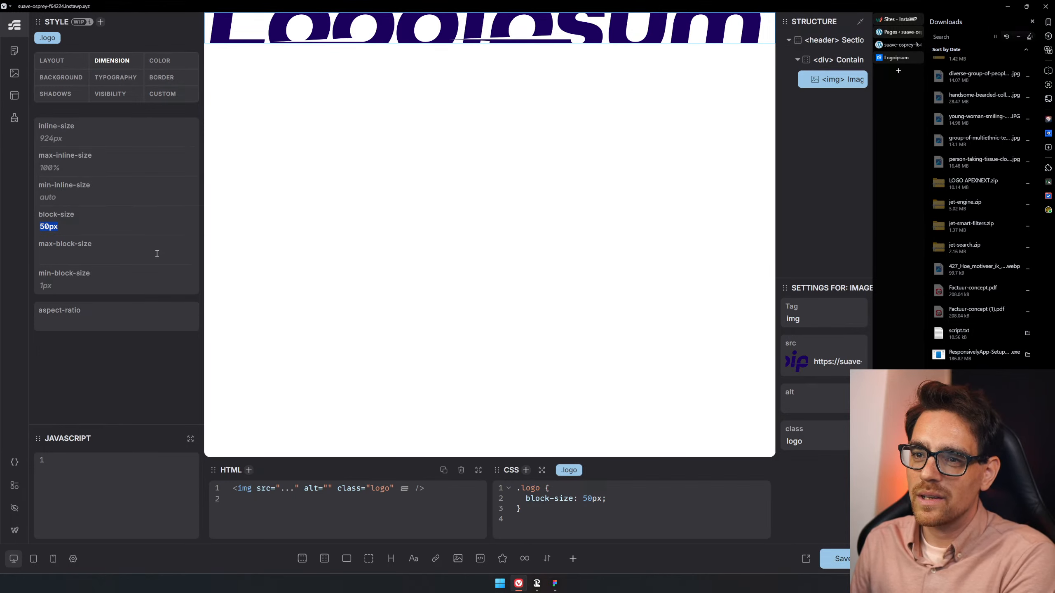
pyautogui.press('BackSpace')
# - Set the max-inline-size of the .logo class to 150px
pyautogui.click(134, 167)
pyautogui.write('1')
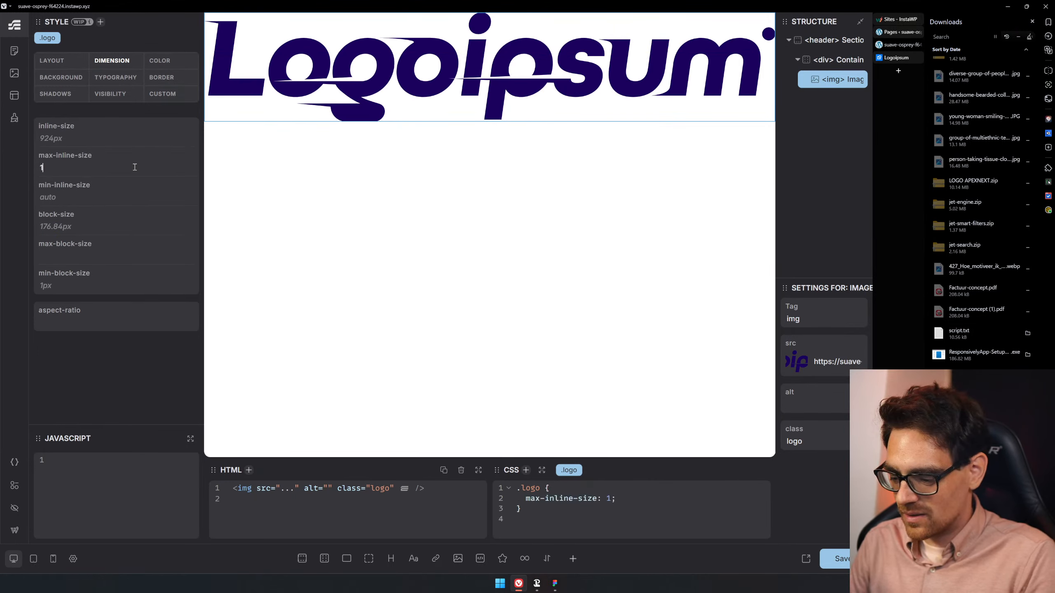
pyautogui.write('50px')
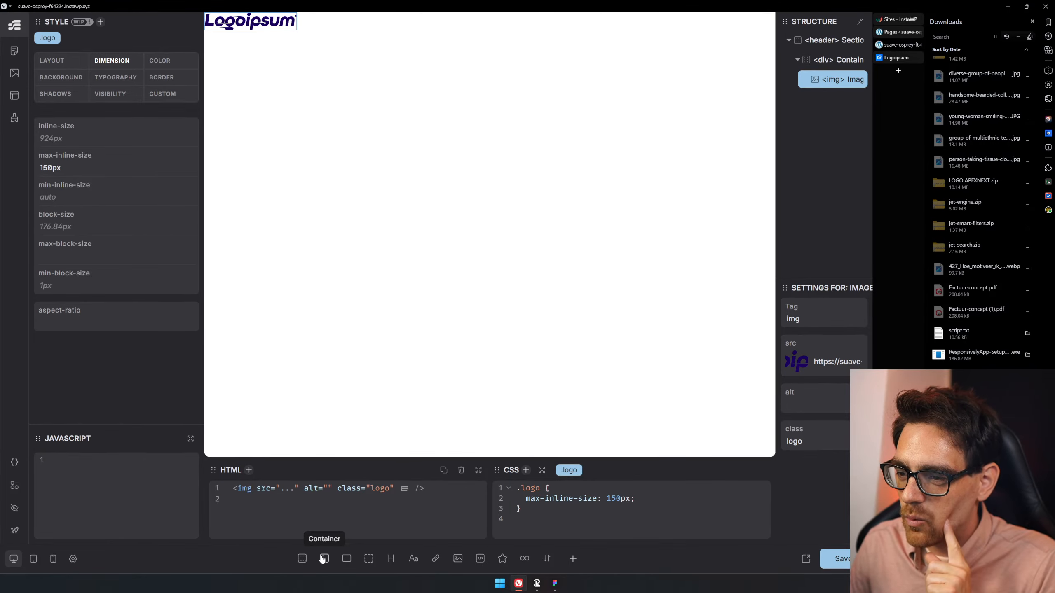
# - Add a div below the logo in the header's container, widen the structure area and change the div's tag to nav
pyautogui.click(372, 561)
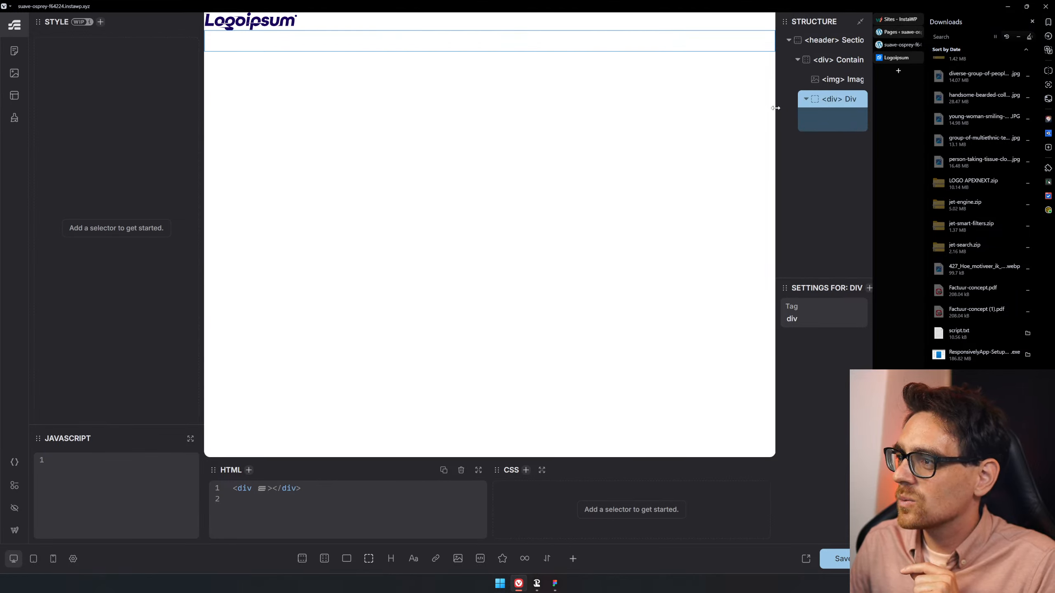
pyautogui.moveTo(776, 108); pyautogui.dragTo(736, 108)
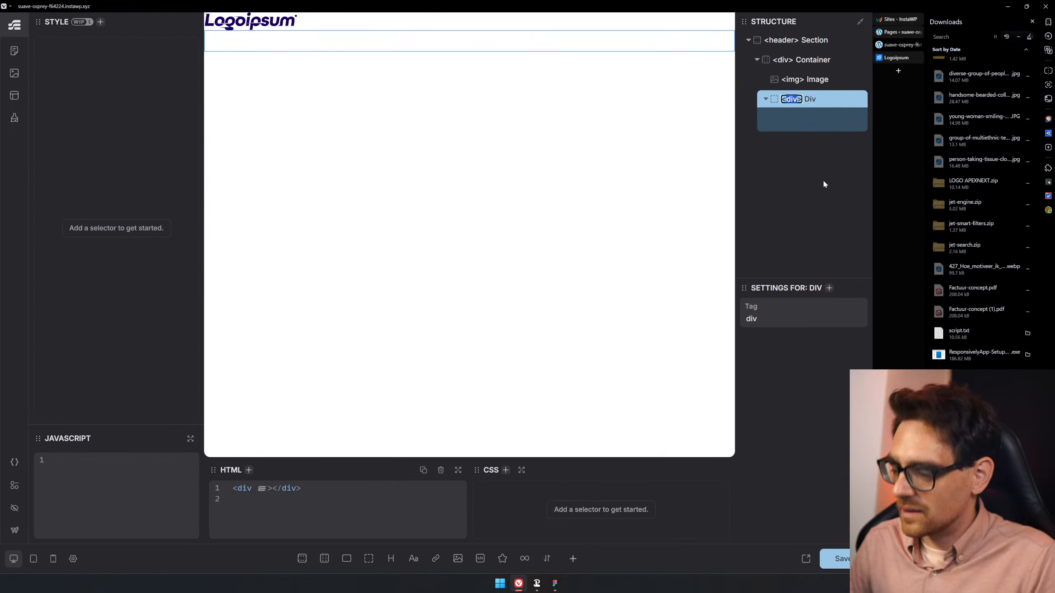
pyautogui.write('nav')
pyautogui.press('Return')
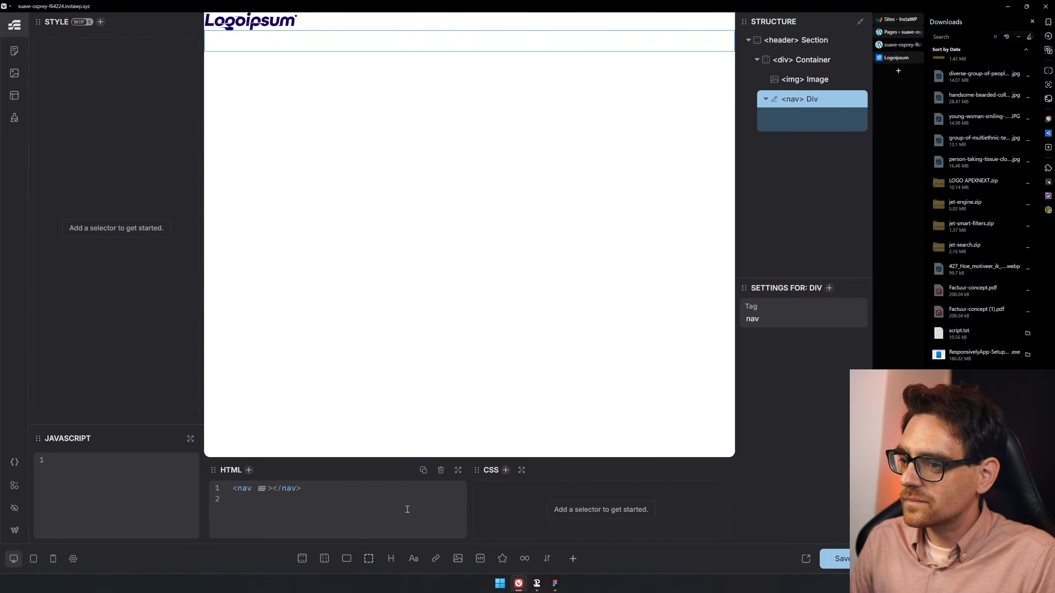
# - Insert a div inside the nav element and change its tag to li
pyautogui.click(369, 558)
pyautogui.doubleClick(785, 121)
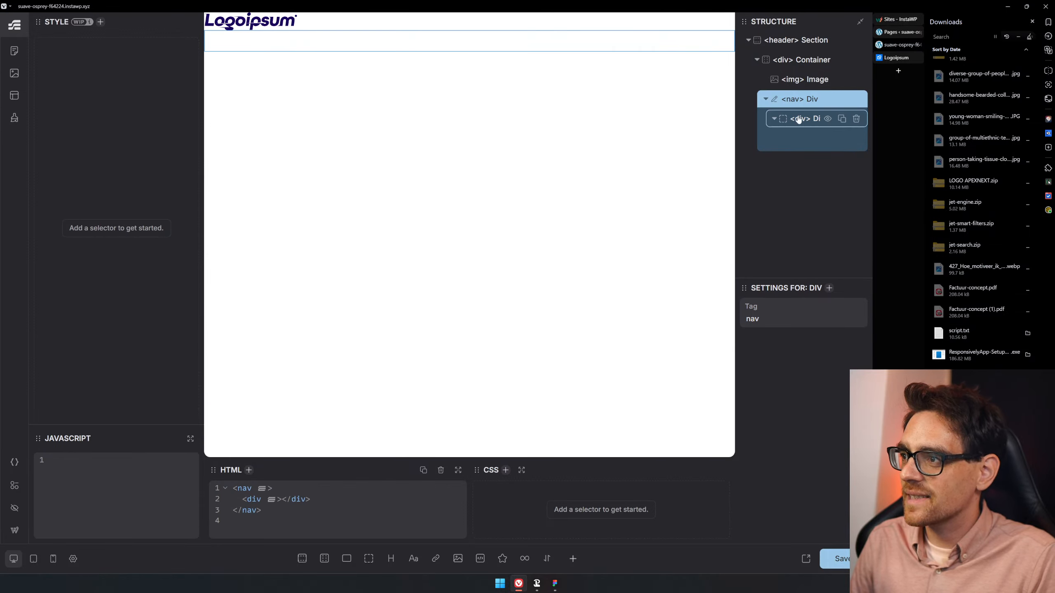
pyautogui.write('li')
pyautogui.press('Return')
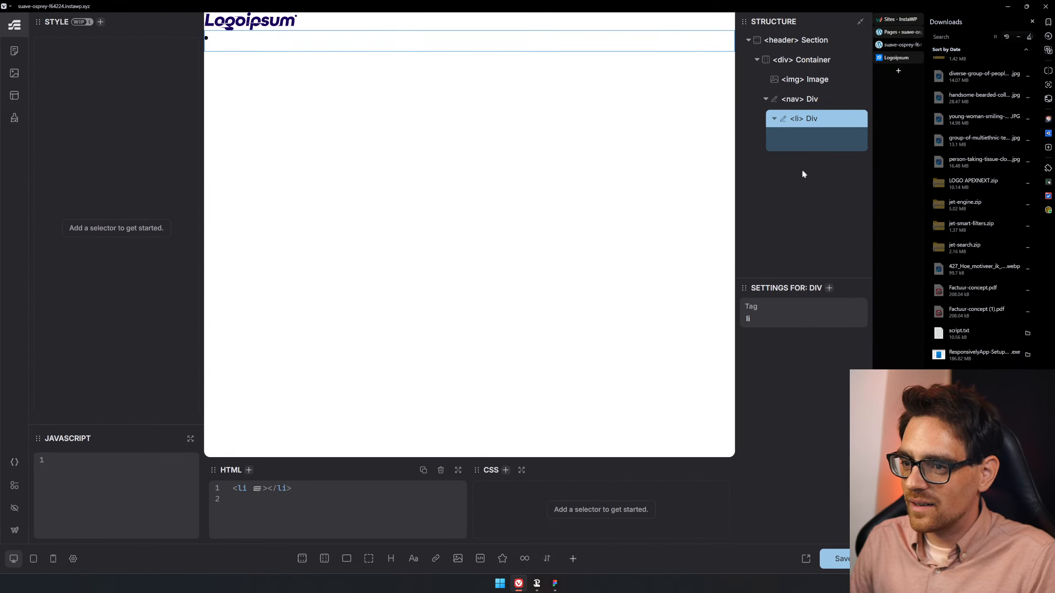
# - Search the web for "what do you put in nav" in a new browser tab
pyautogui.click(897, 71)
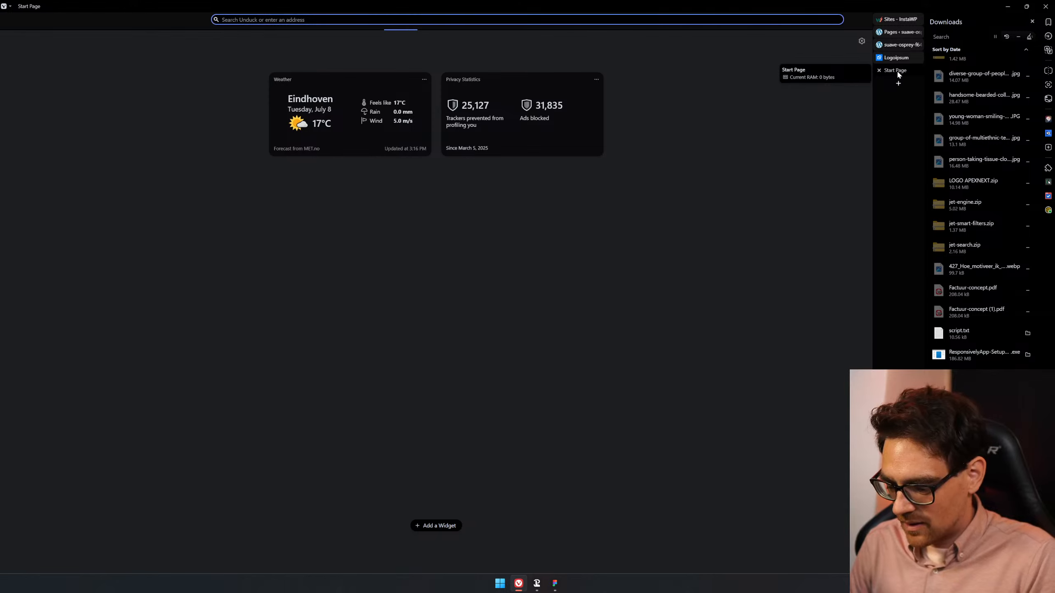
pyautogui.write('what')
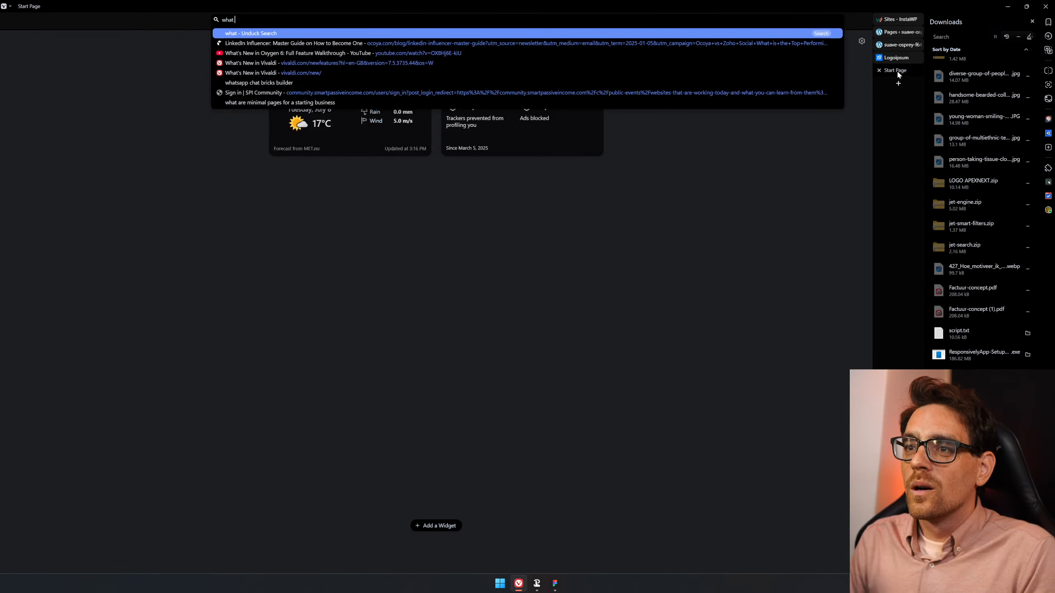
pyautogui.write(' do you put i')
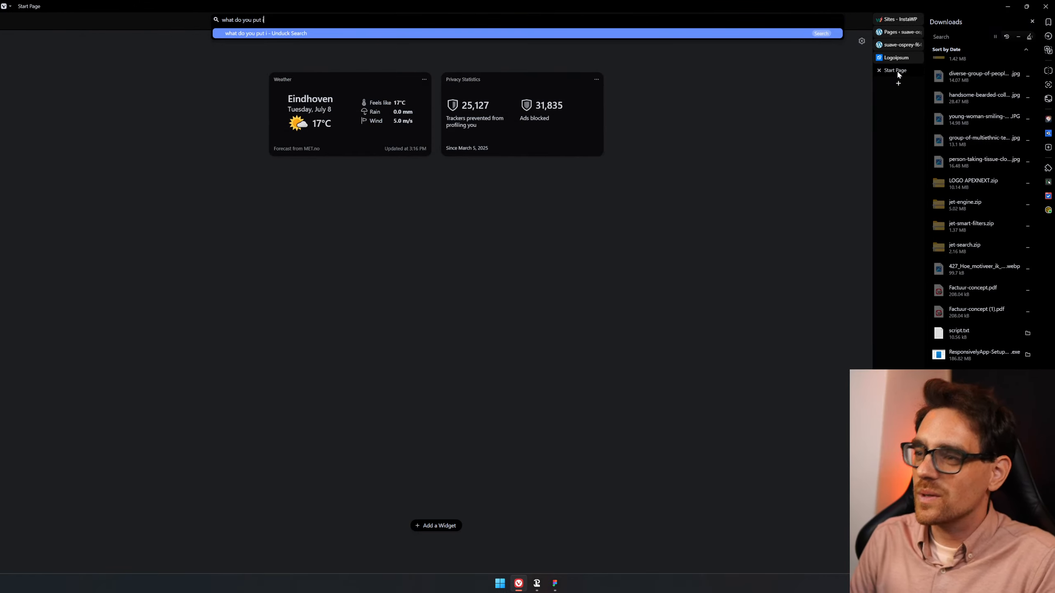
pyautogui.write('n nav')
pyautogui.press('Return')
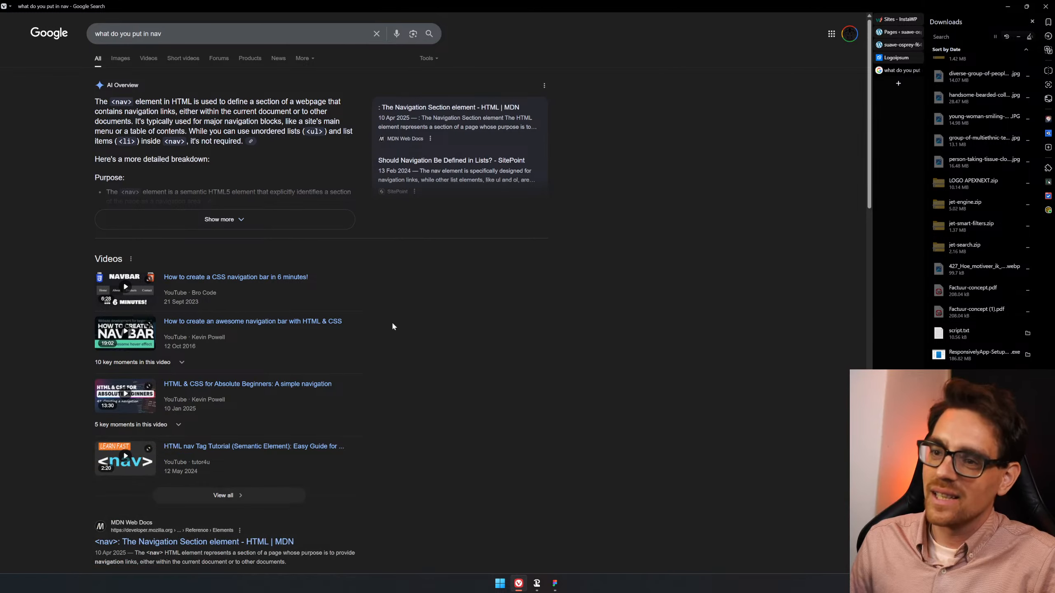
# - Open the MDN article on the nav element and examine the list markup in its HTML demo
pyautogui.scroll(-5, 403, 310)
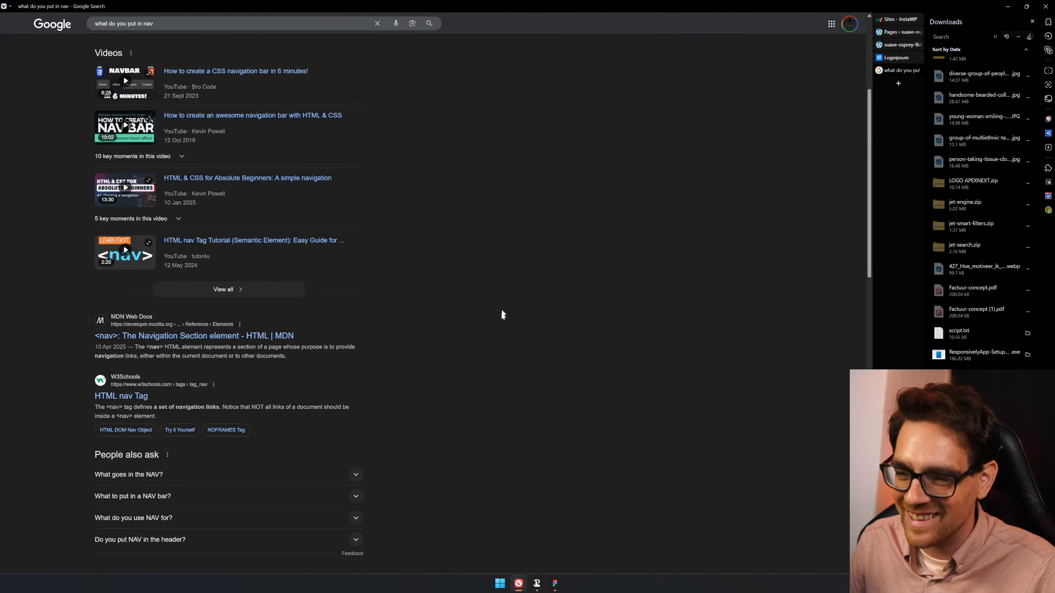
pyautogui.click(262, 336)
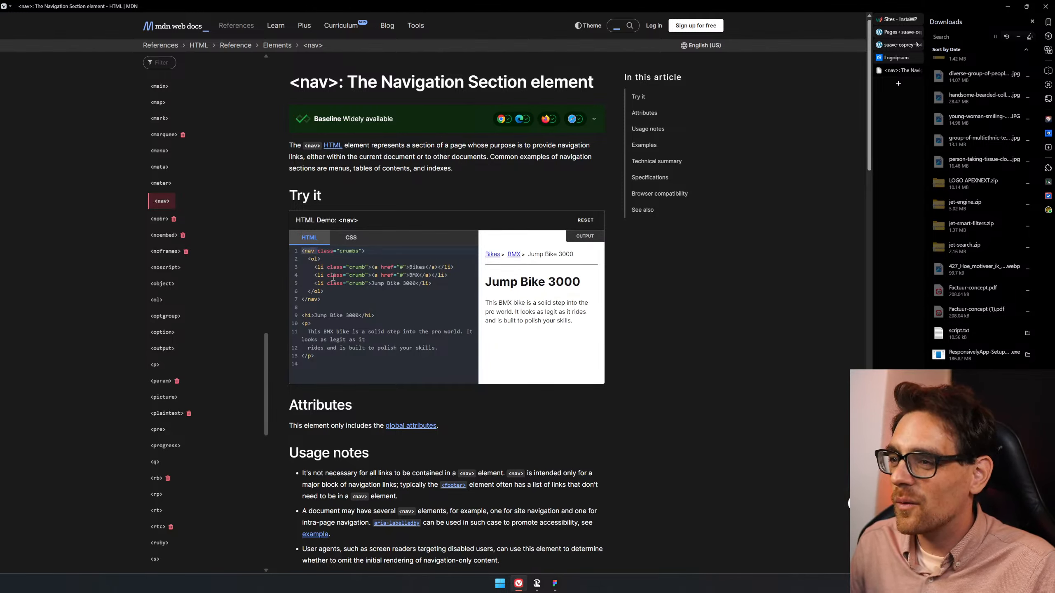
pyautogui.click(341, 290)
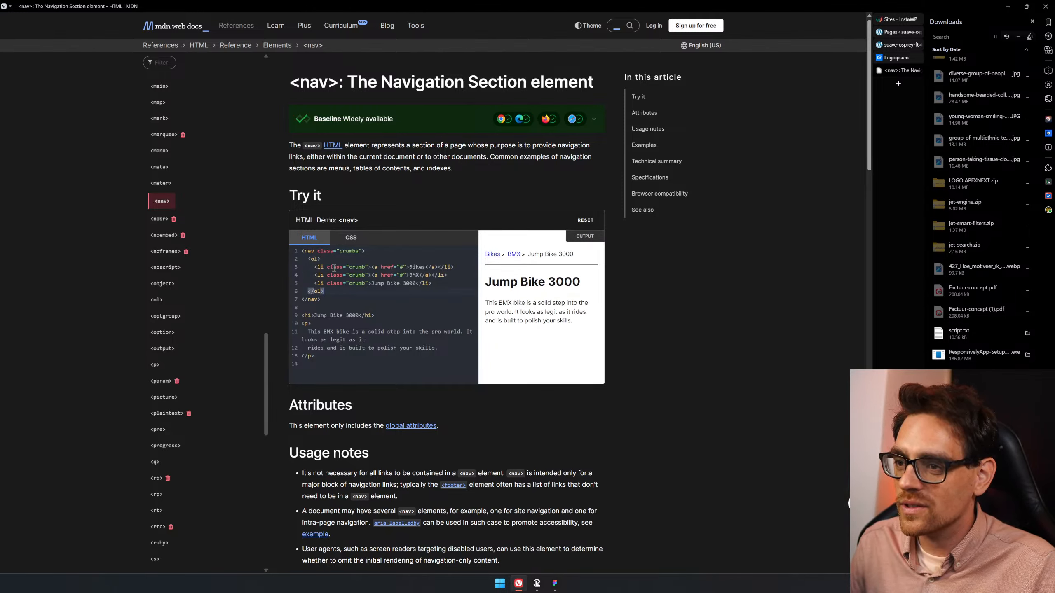
pyautogui.moveTo(340, 300); pyautogui.dragTo(314, 265)
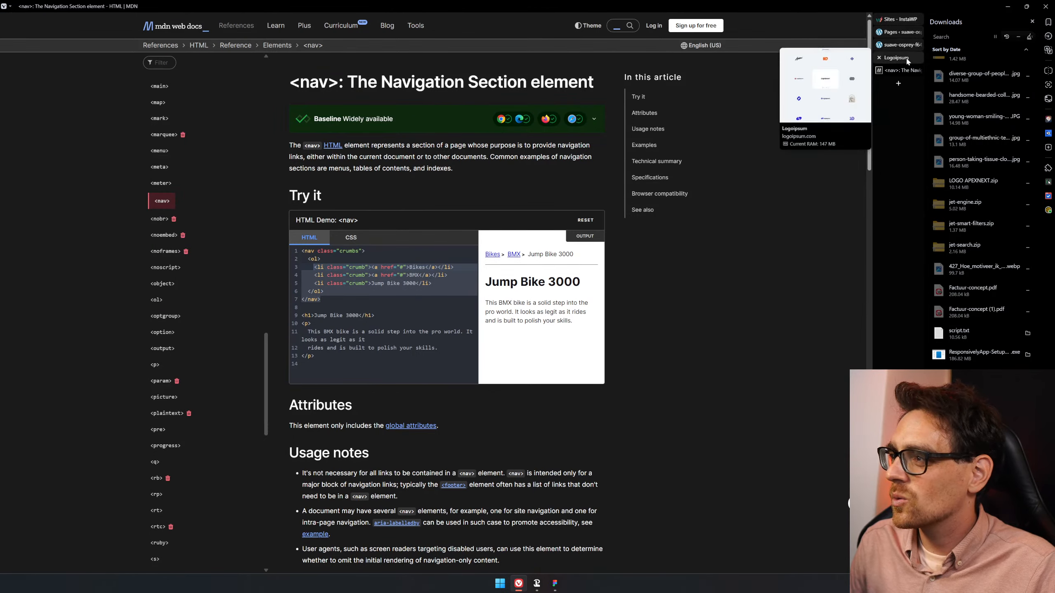
# - Return to the Etch builder and change the tag of the li element inside the nav to ol
pyautogui.click(901, 32)
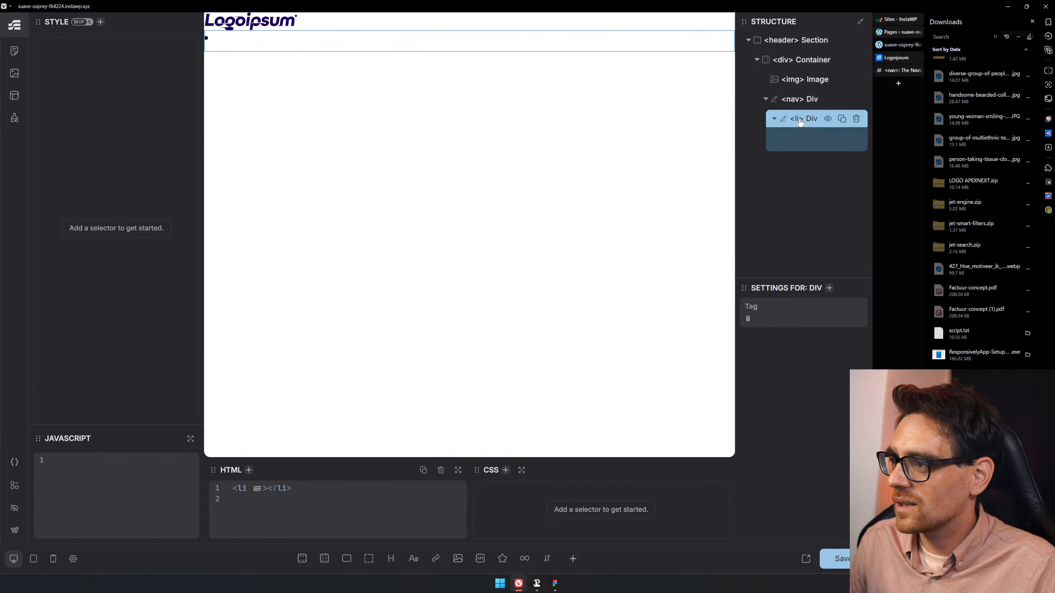
pyautogui.doubleClick(795, 119)
pyautogui.write('ol')
pyautogui.press('Return')
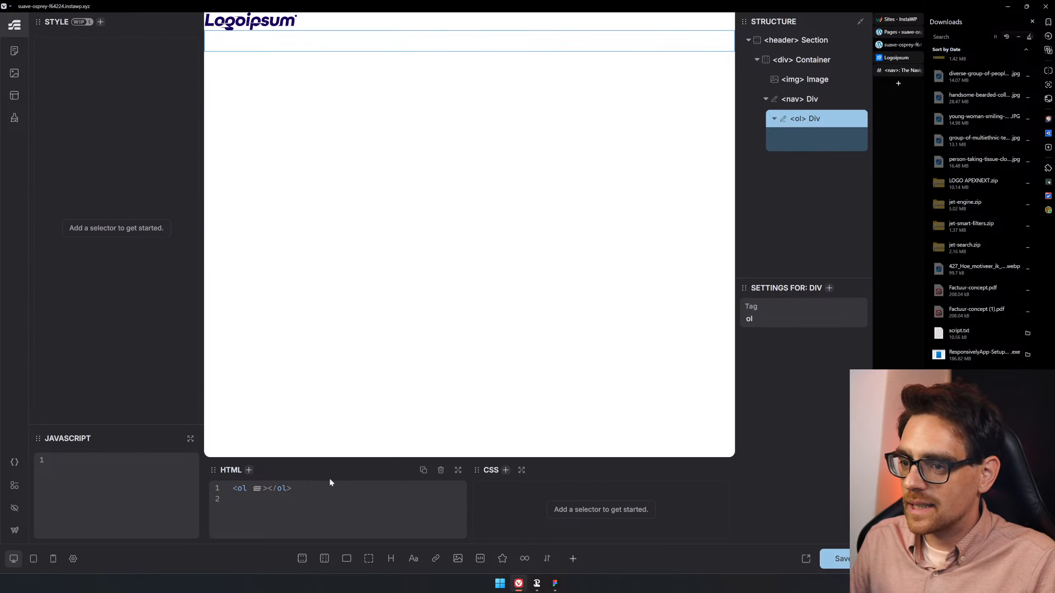
# - Insert a div inside the ol element and change its tag to li
pyautogui.click(368, 559)
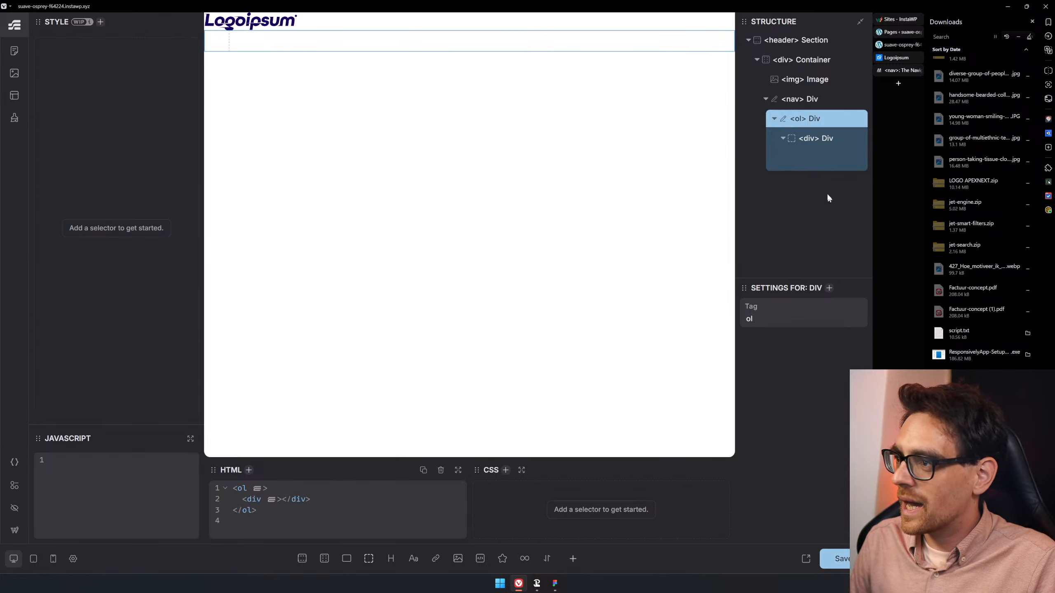
pyautogui.doubleClick(807, 140)
pyautogui.write('li')
pyautogui.press('Return')
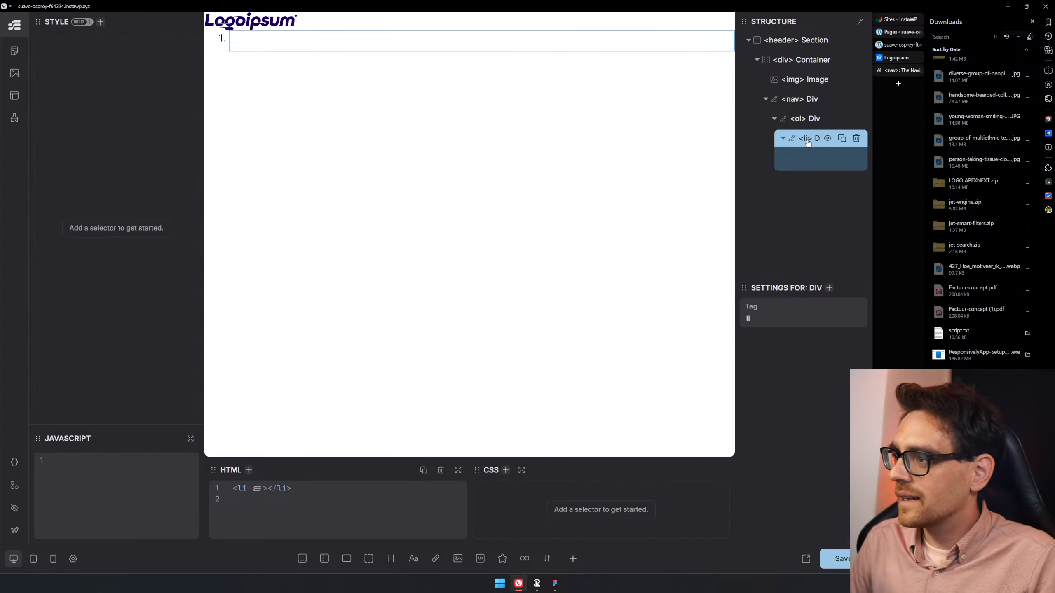
# - Rename the nav element as nav, the ol element as nav-list and the li element as nav-item
pyautogui.doubleClick(813, 100)
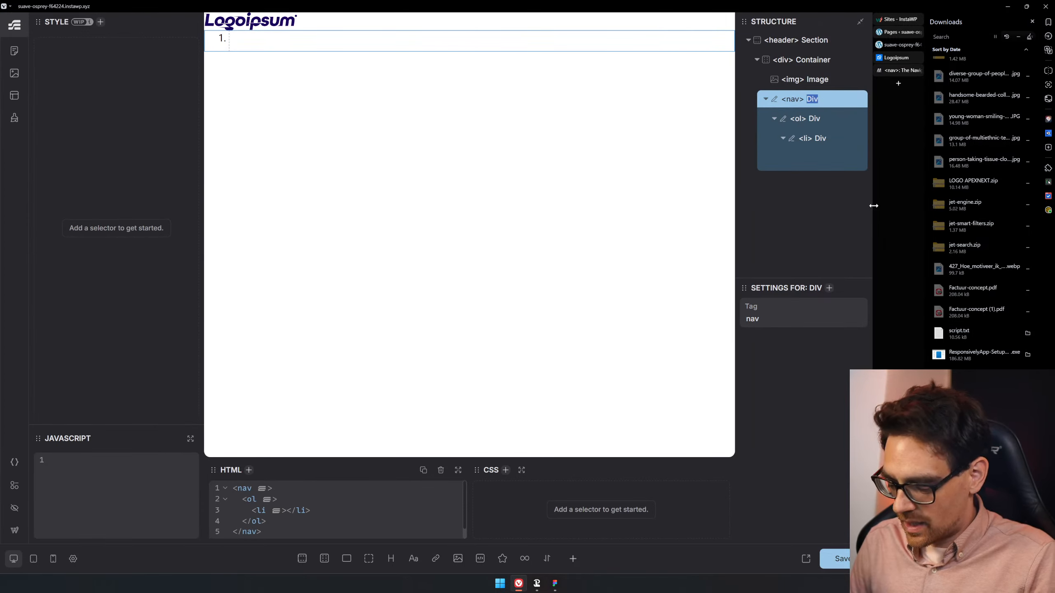
pyautogui.write('menmu')
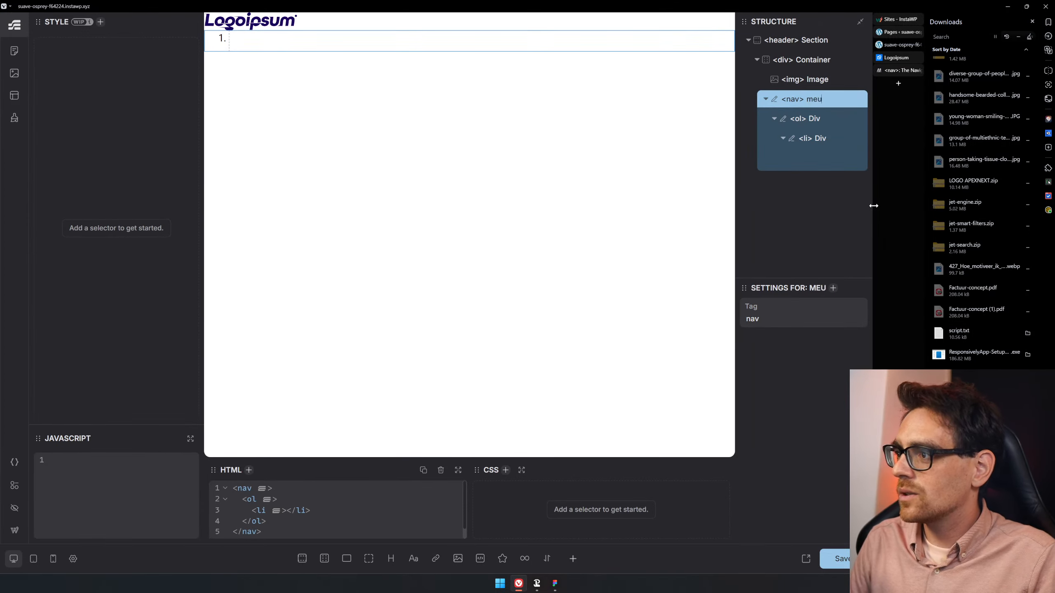
pyautogui.press('BackSpace')
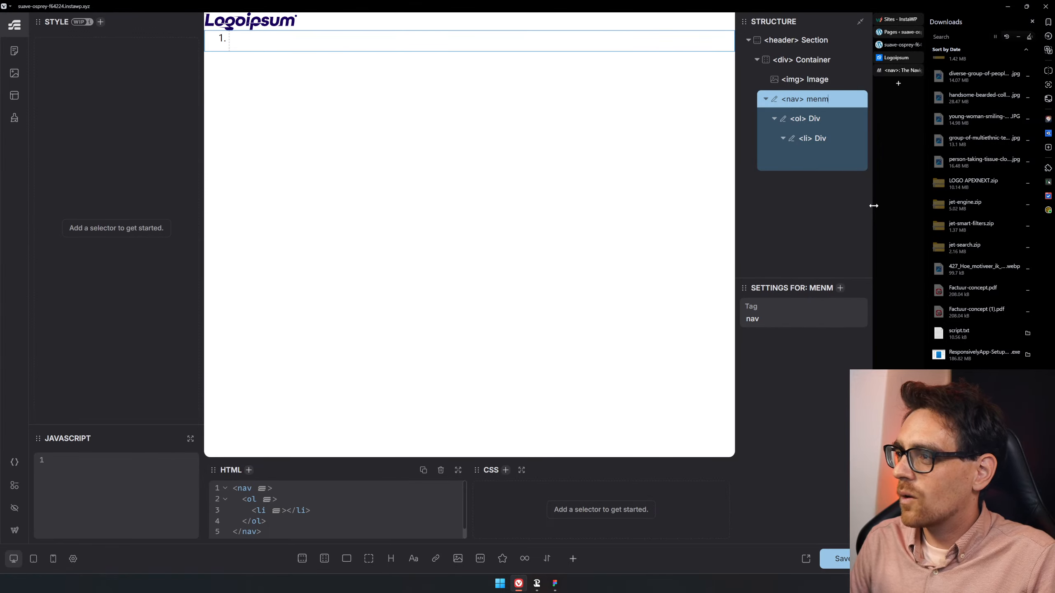
pyautogui.hotkey('ctrl', 'a')
pyautogui.write('nav')
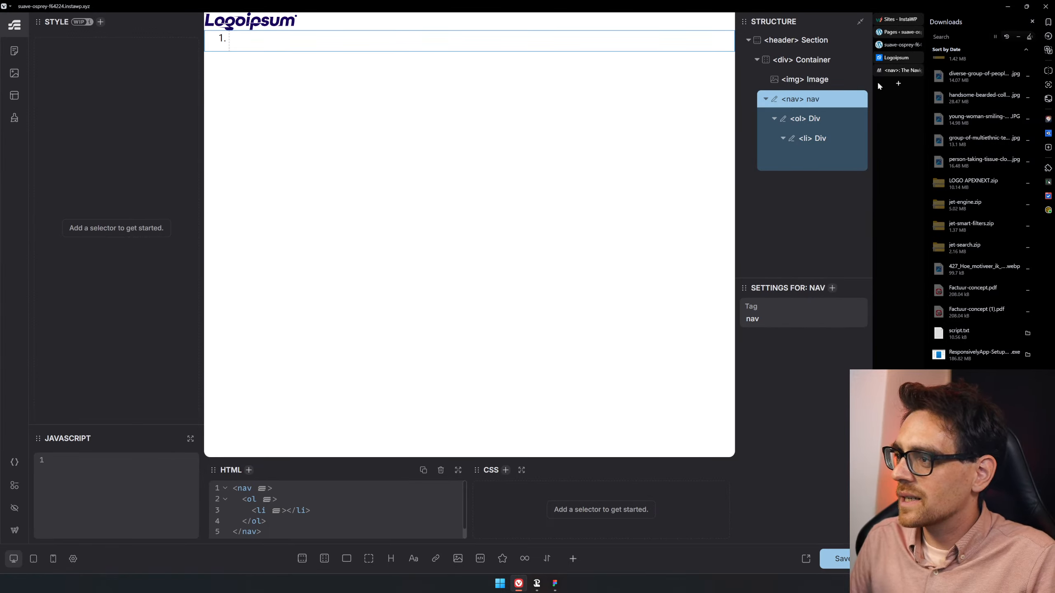
pyautogui.press('Tab')
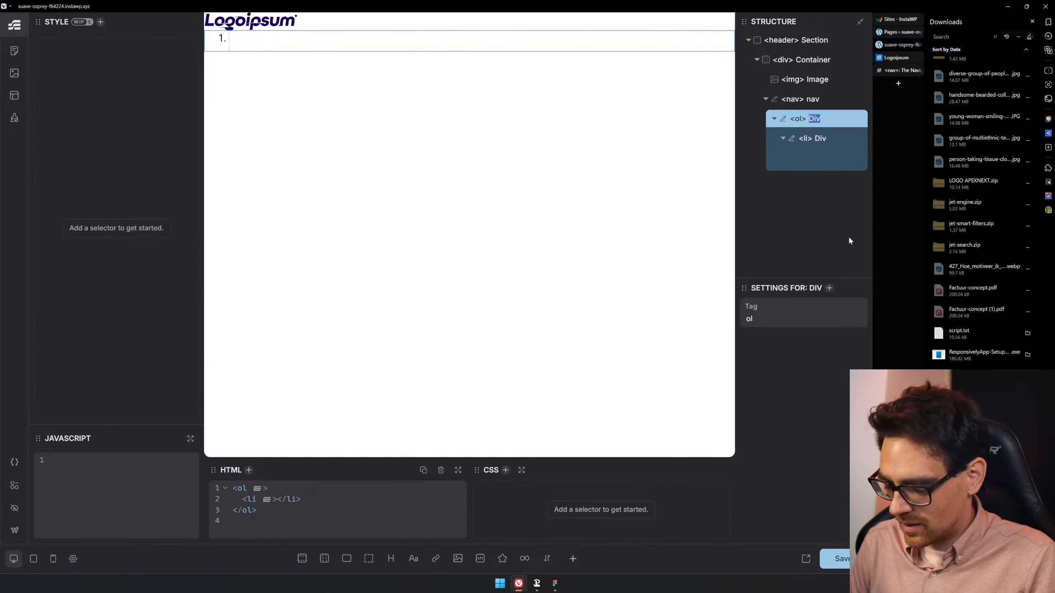
pyautogui.write('nav-list')
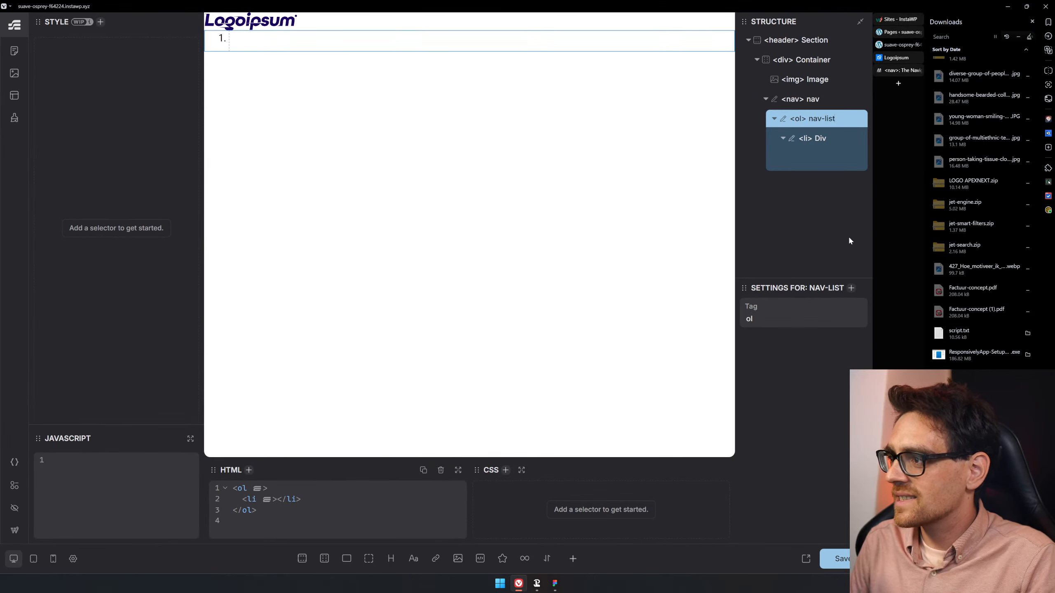
pyautogui.doubleClick(817, 139)
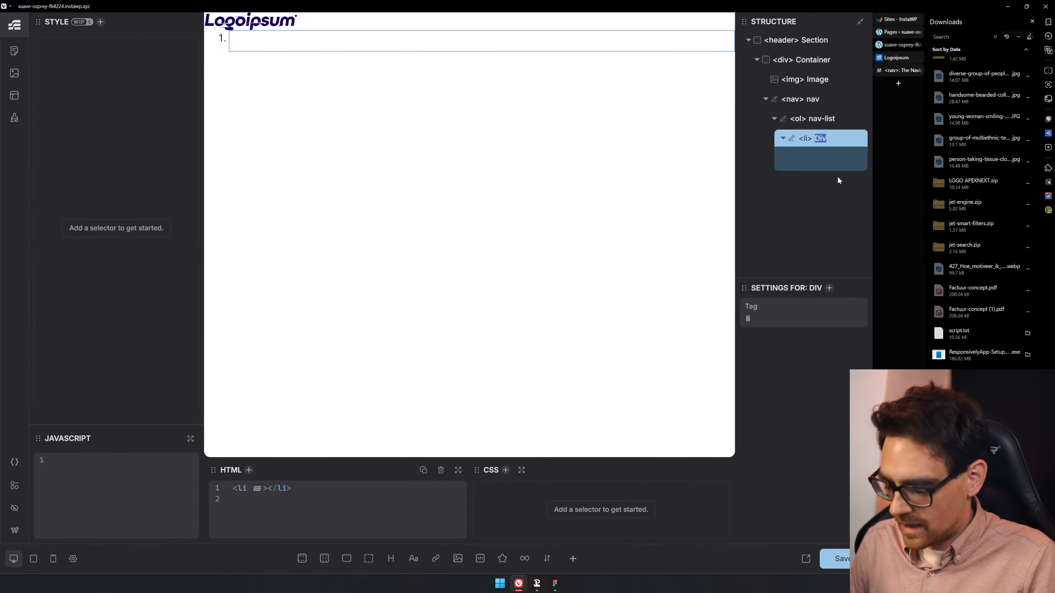
pyautogui.write('nav-item')
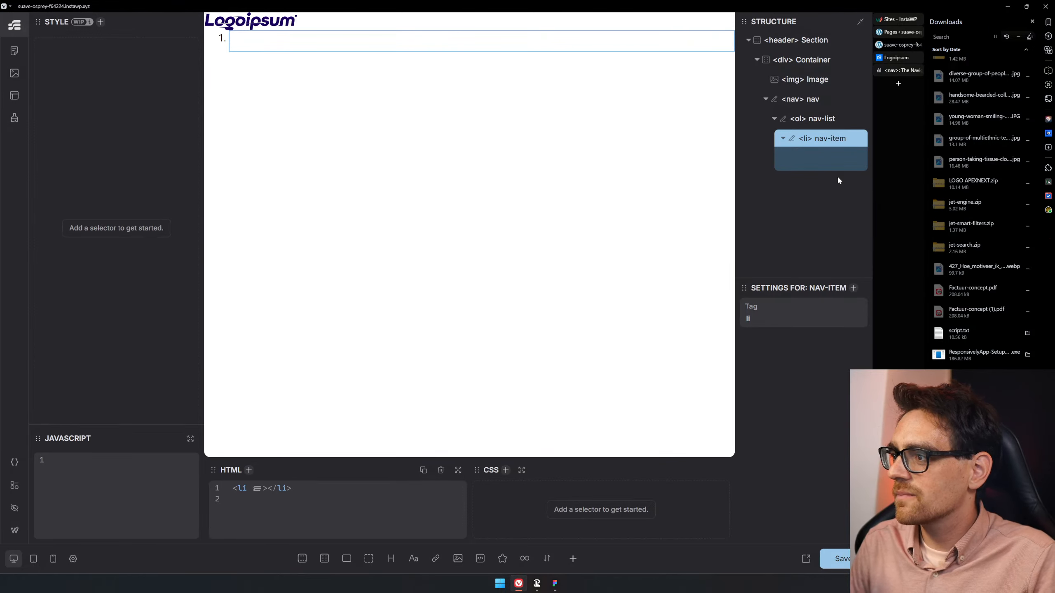
# - Create BEM classes for the nav element and its children, and check the class on each element
pyautogui.rightClick(808, 99)
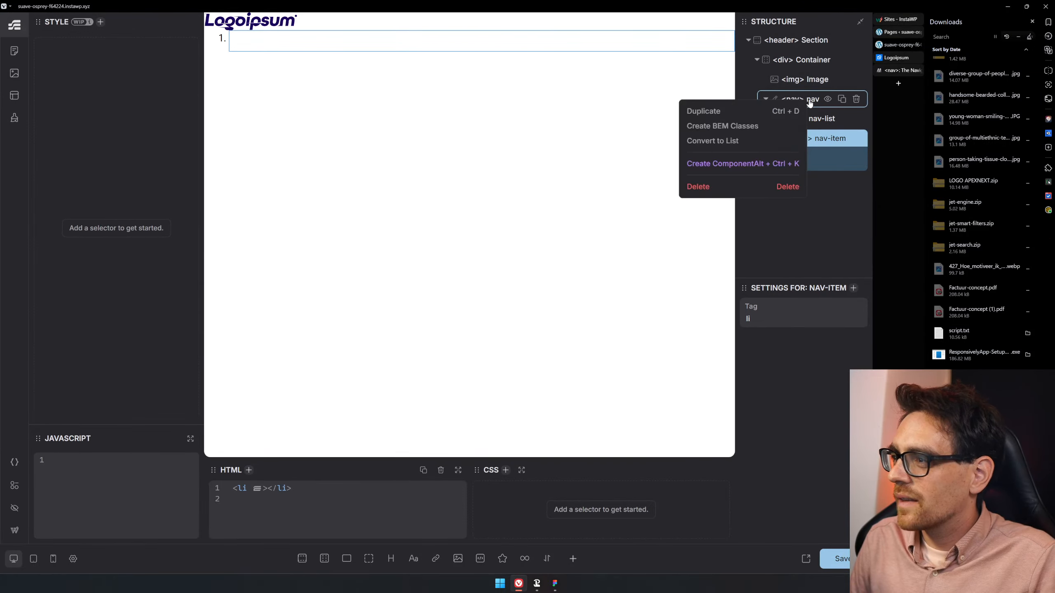
pyautogui.click(714, 127)
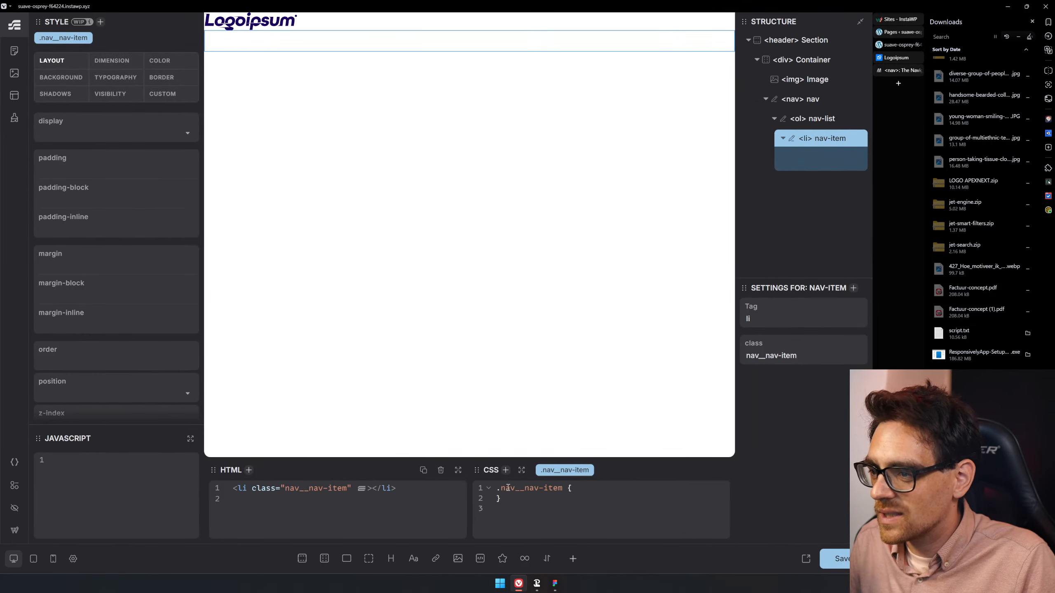
pyautogui.click(810, 120)
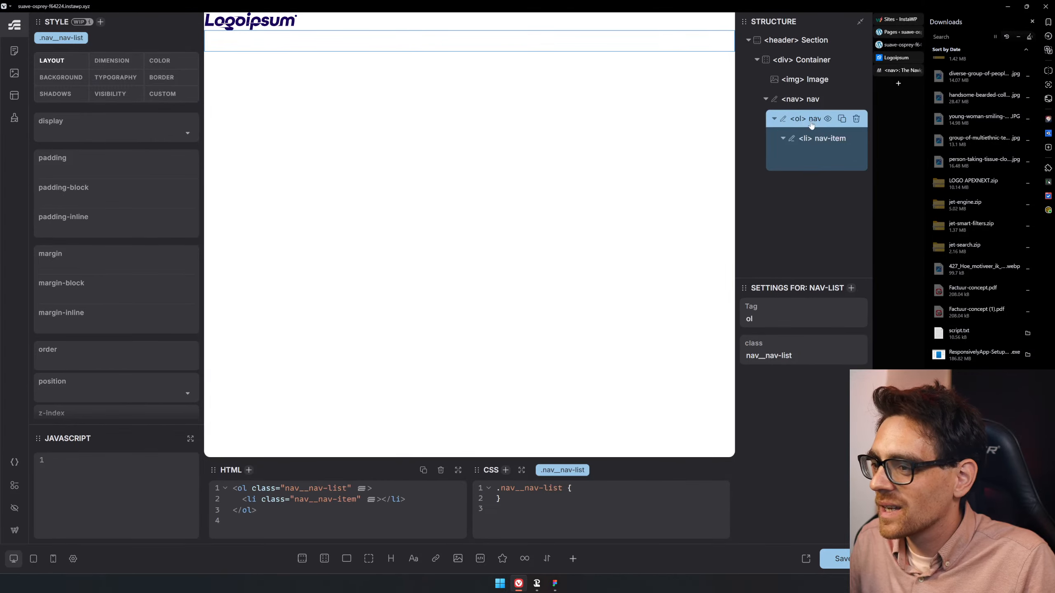
pyautogui.click(802, 99)
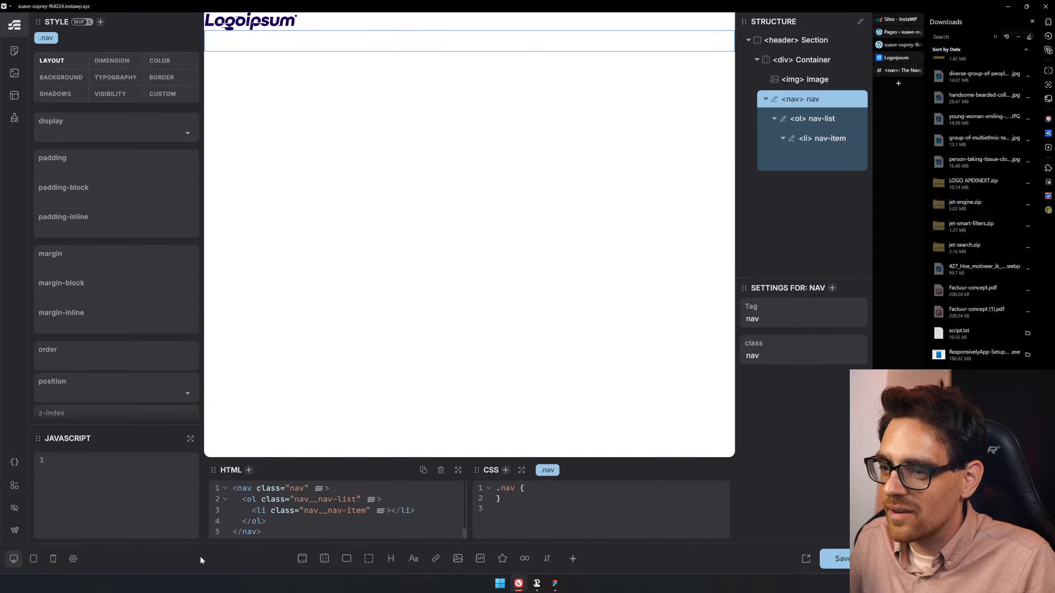
# - Shorten the classes in the nav's HTML to nav-list for the ol and nav-item for the li
pyautogui.click(300, 500)
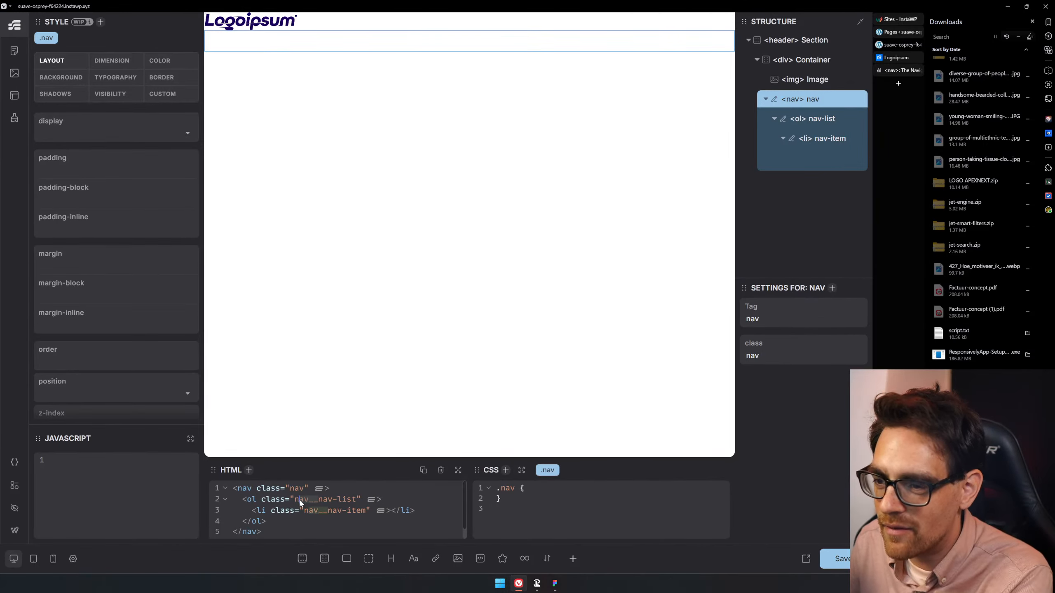
pyautogui.press('BackSpace')
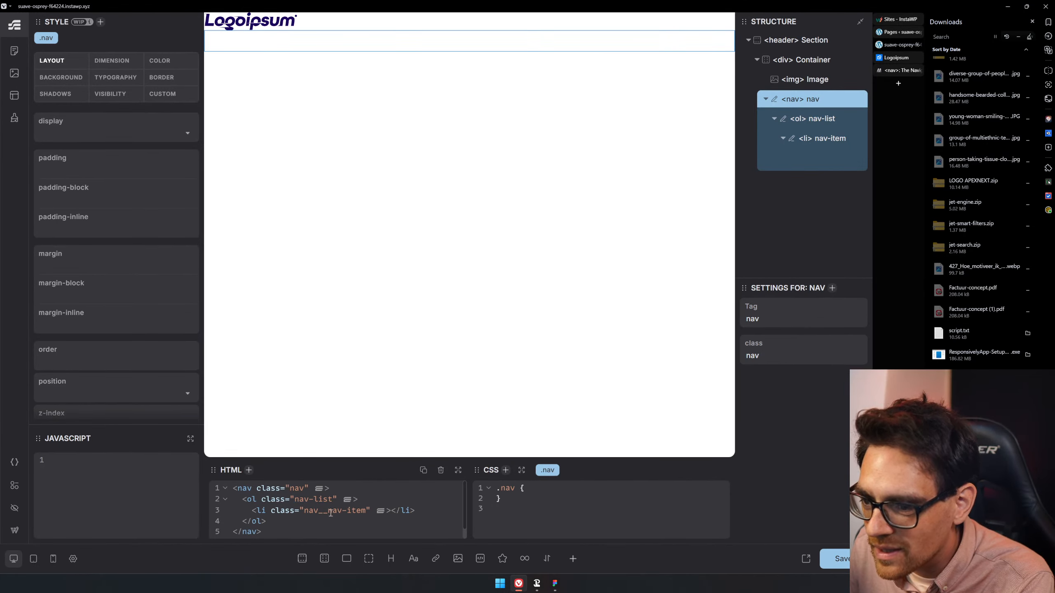
pyautogui.press('BackSpace')
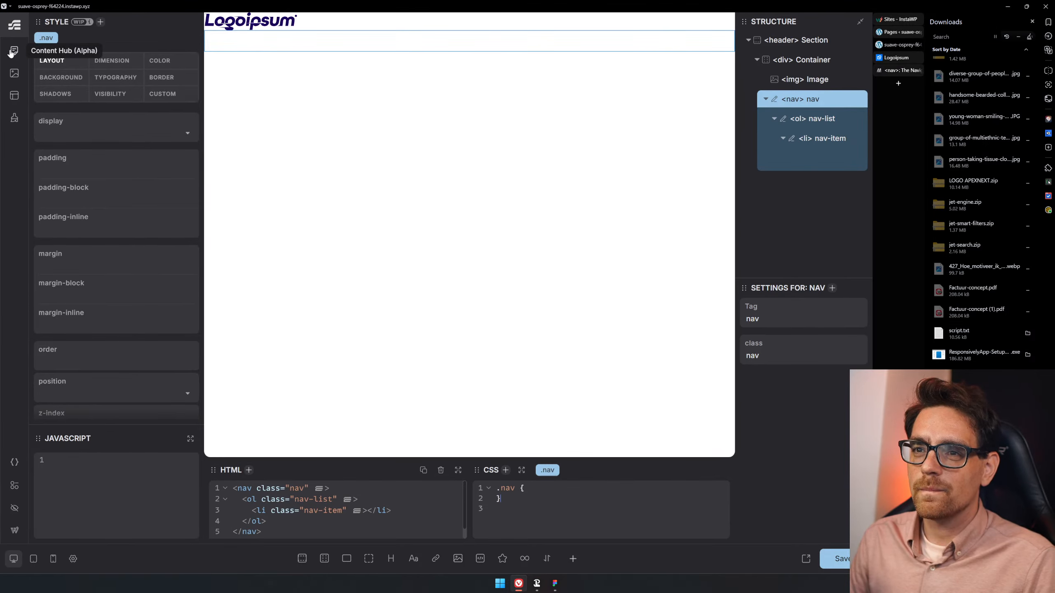
# - Delete the unused .nav__nav-list and .nav__nav-item selectors in the Style Manager
pyautogui.click(15, 119)
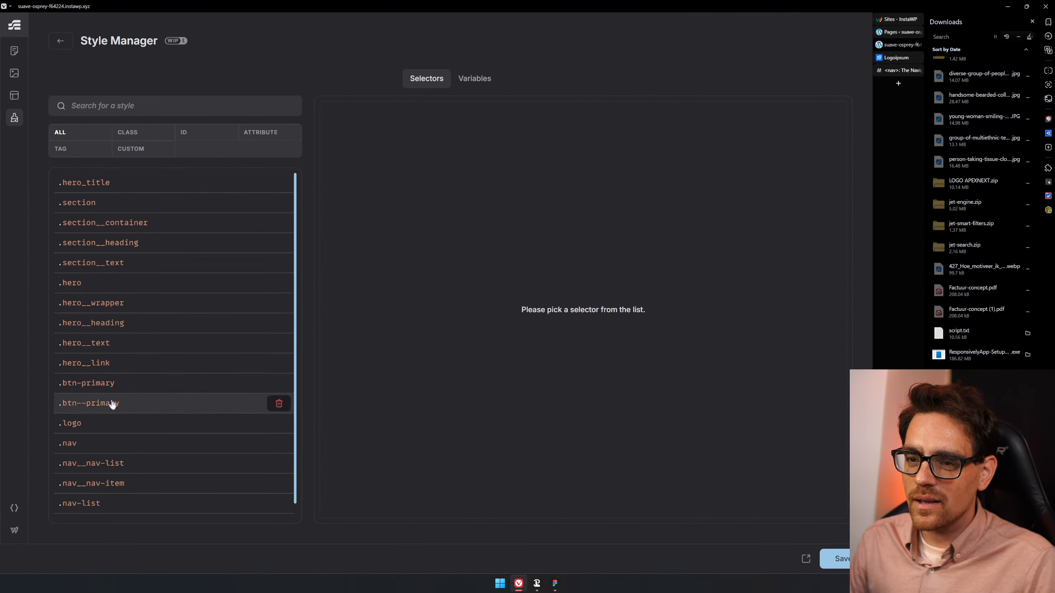
pyautogui.scroll(-1, 204, 435)
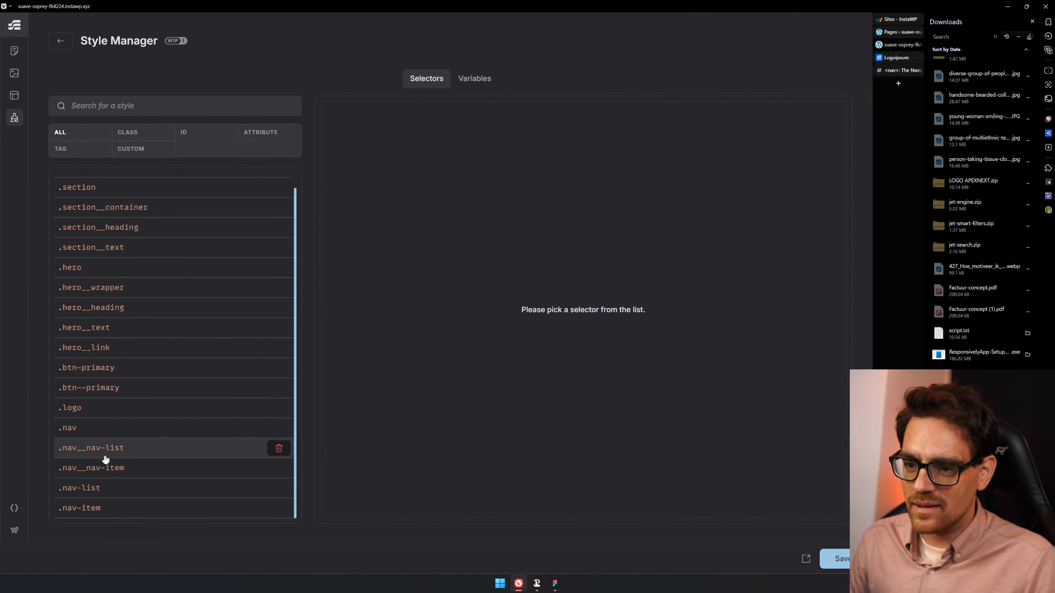
pyautogui.click(87, 451)
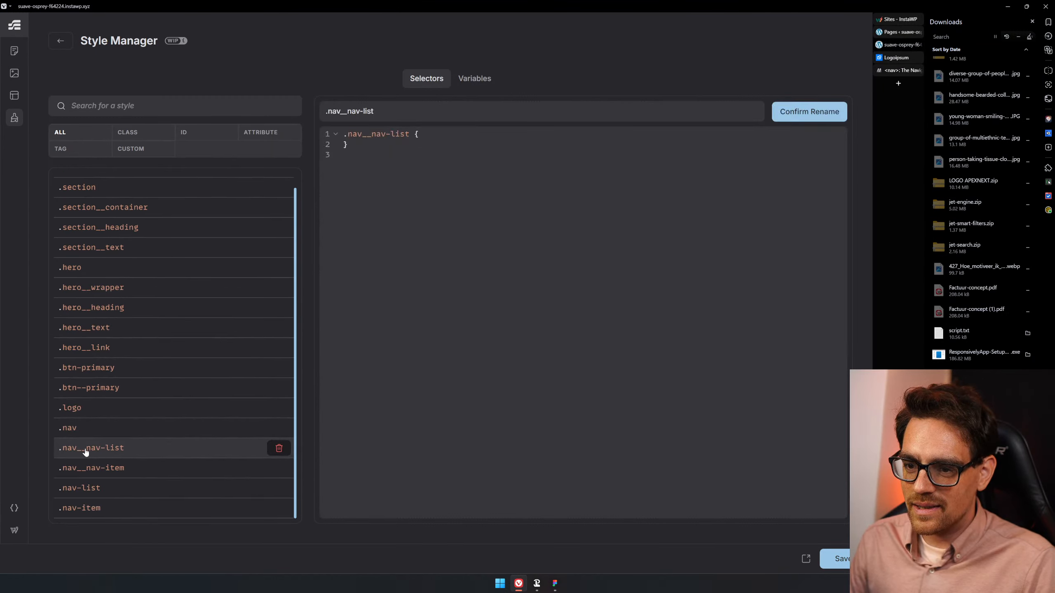
pyautogui.click(278, 450)
pyautogui.click(278, 462)
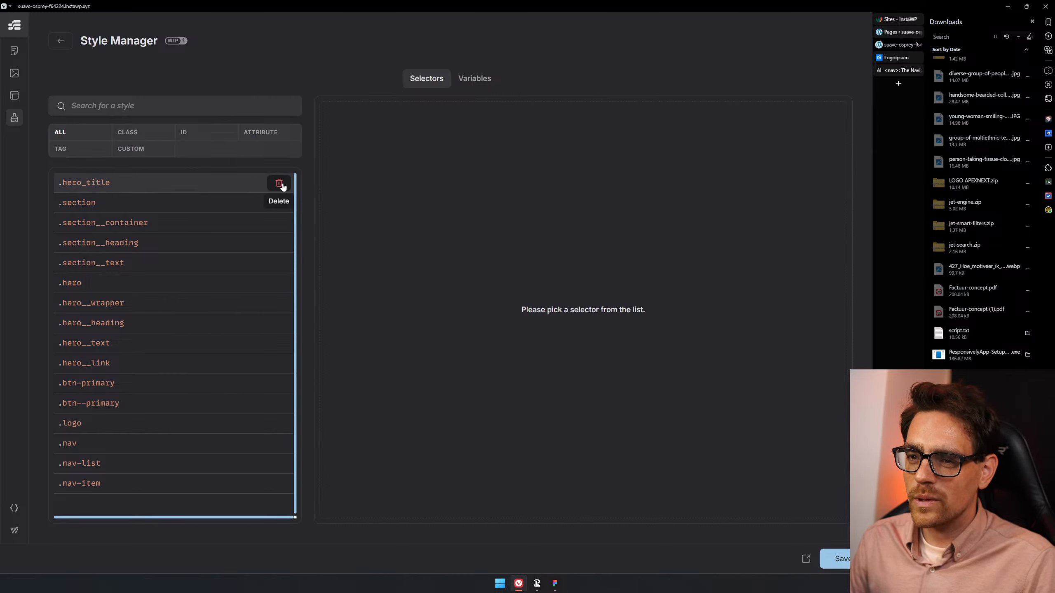
# - Delete all leftover selectors from .hero_title through .btn--primary, keeping only .logo, .nav, .nav-list and .nav-item
pyautogui.click(279, 183)
pyautogui.click(279, 184)
pyautogui.click(279, 183)
pyautogui.click(279, 183)
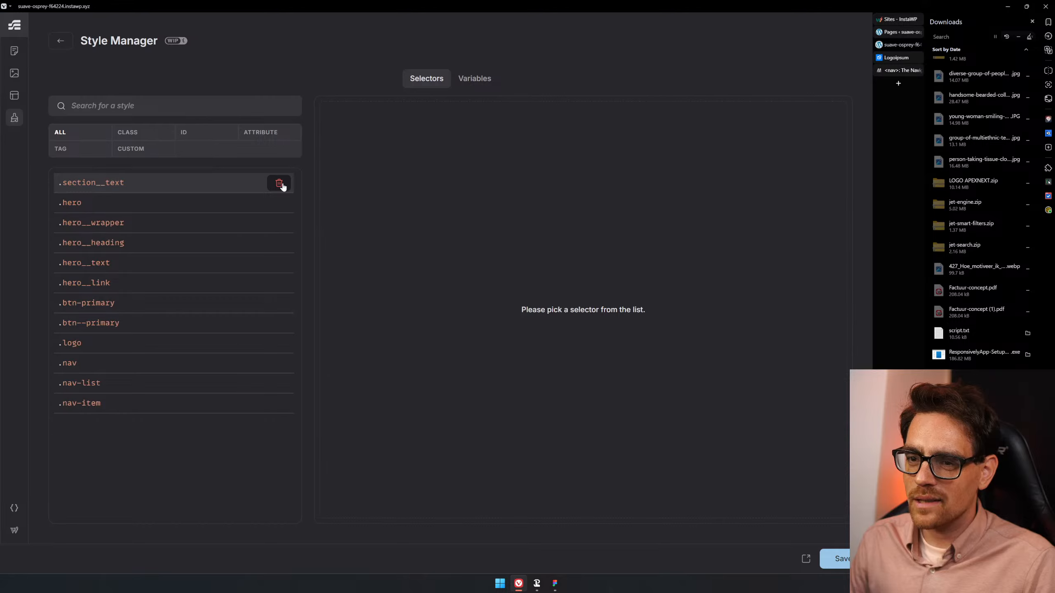
pyautogui.click(278, 184)
pyautogui.click(279, 184)
pyautogui.click(279, 183)
pyautogui.click(279, 183)
pyautogui.click(279, 184)
pyautogui.click(279, 184)
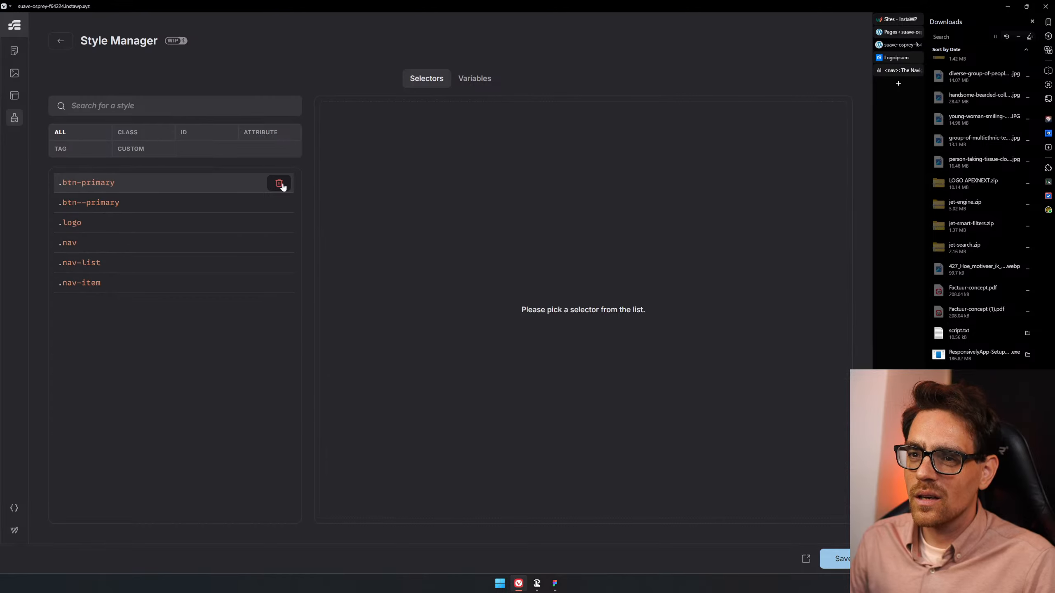
pyautogui.click(279, 183)
pyautogui.click(279, 183)
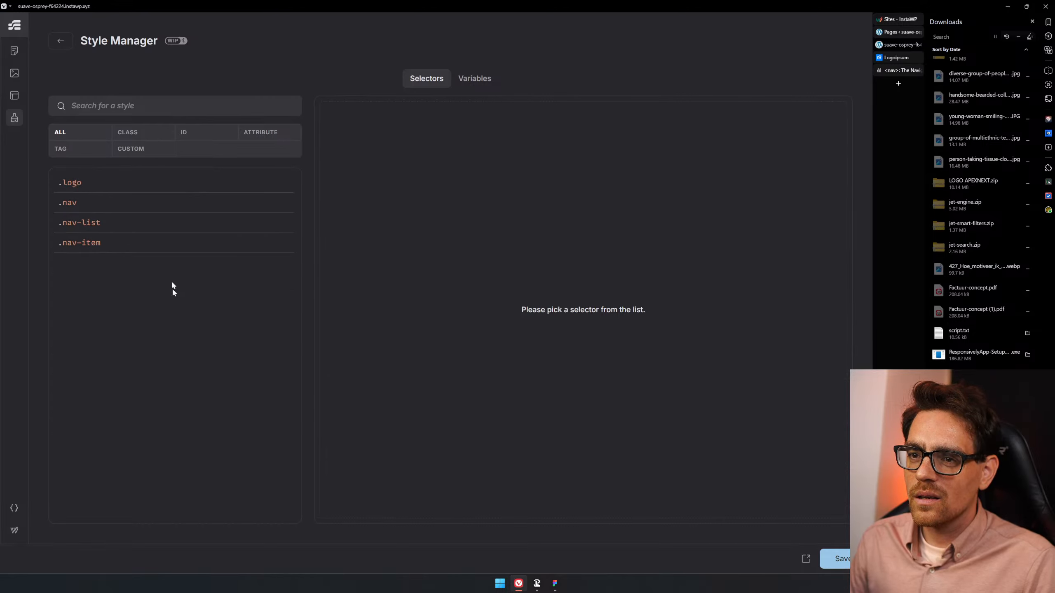
# - Leave the Style Manager for the WordPress page editor and return to the Home page's canvas in the Etch builder
pyautogui.click(14, 57)
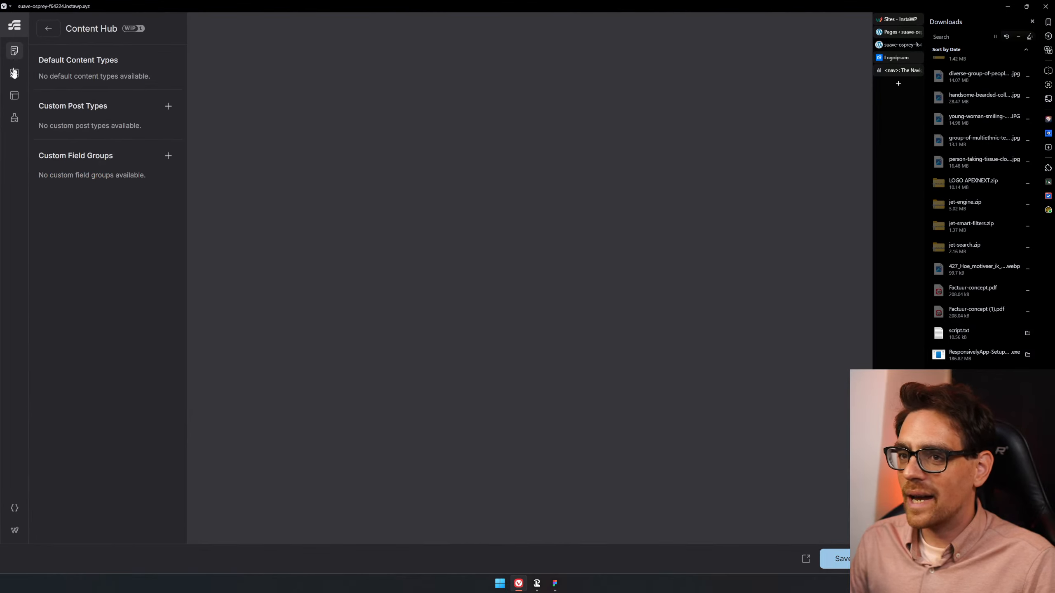
pyautogui.click(12, 124)
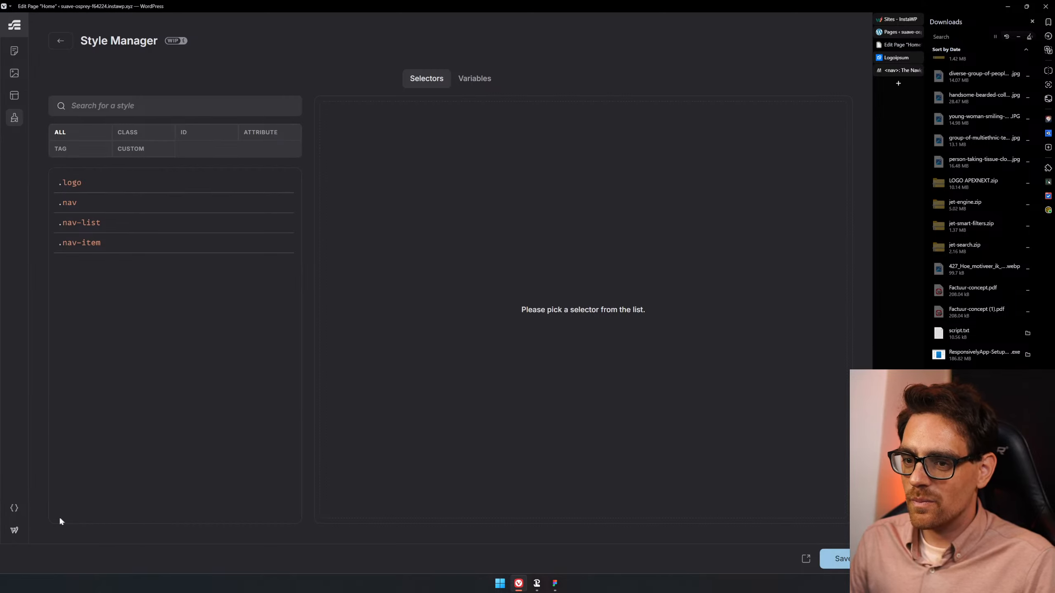
pyautogui.click(15, 532)
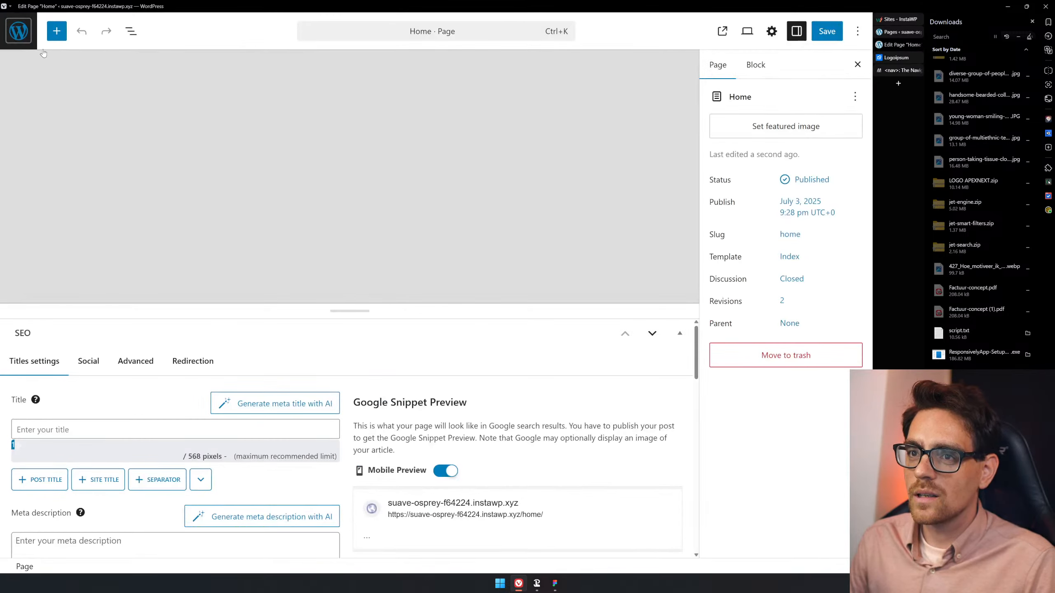
pyautogui.click(212, 189)
pyautogui.hotkey('alt', 'Left')
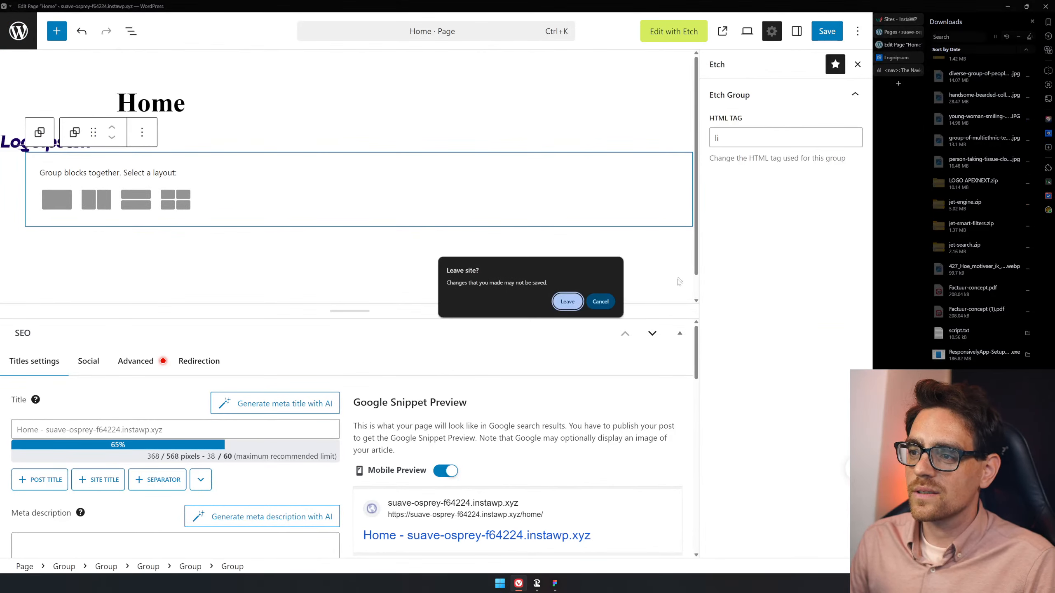
pyautogui.click(568, 304)
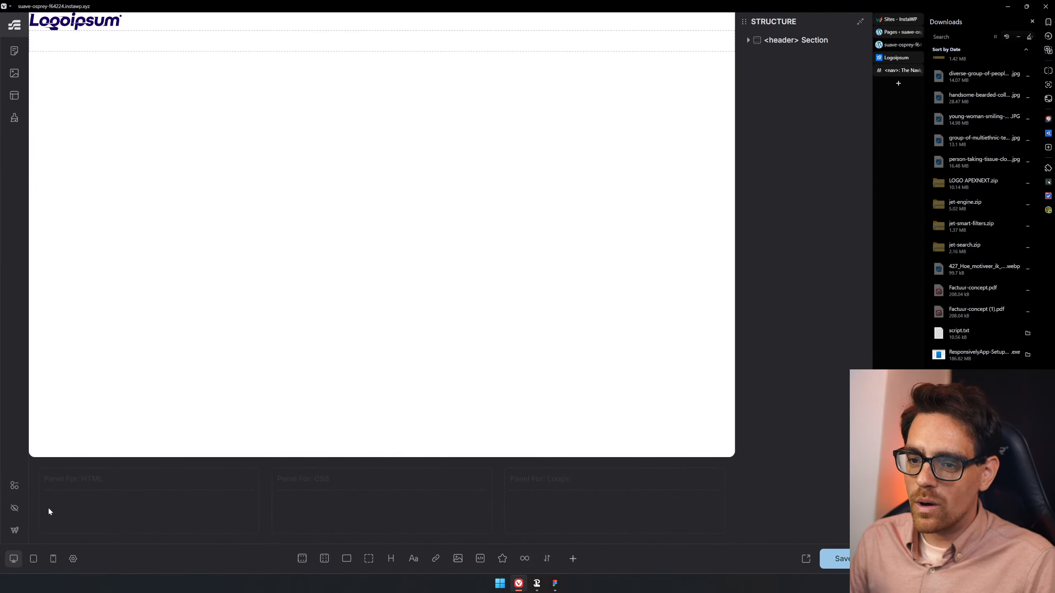
# - Insert a text element inside the nav-item list item
pyautogui.click(244, 44)
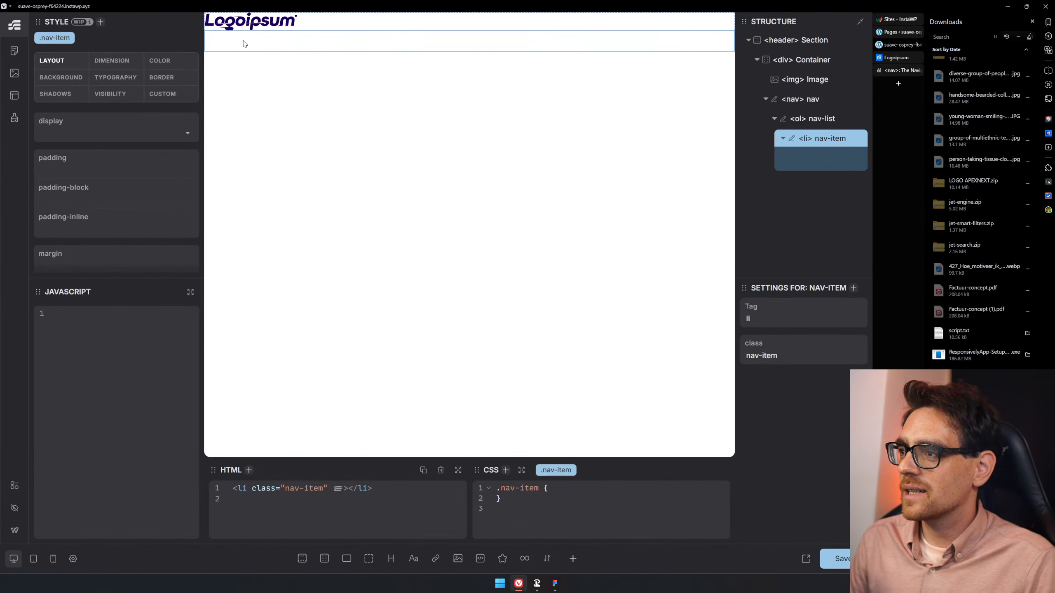
pyautogui.click(812, 120)
pyautogui.click(815, 100)
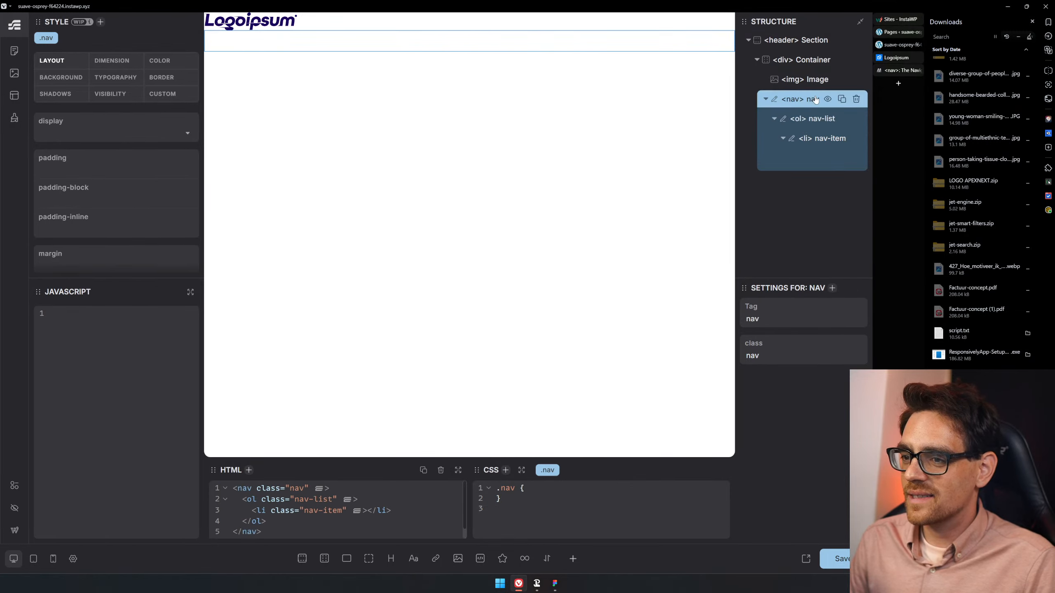
pyautogui.click(804, 143)
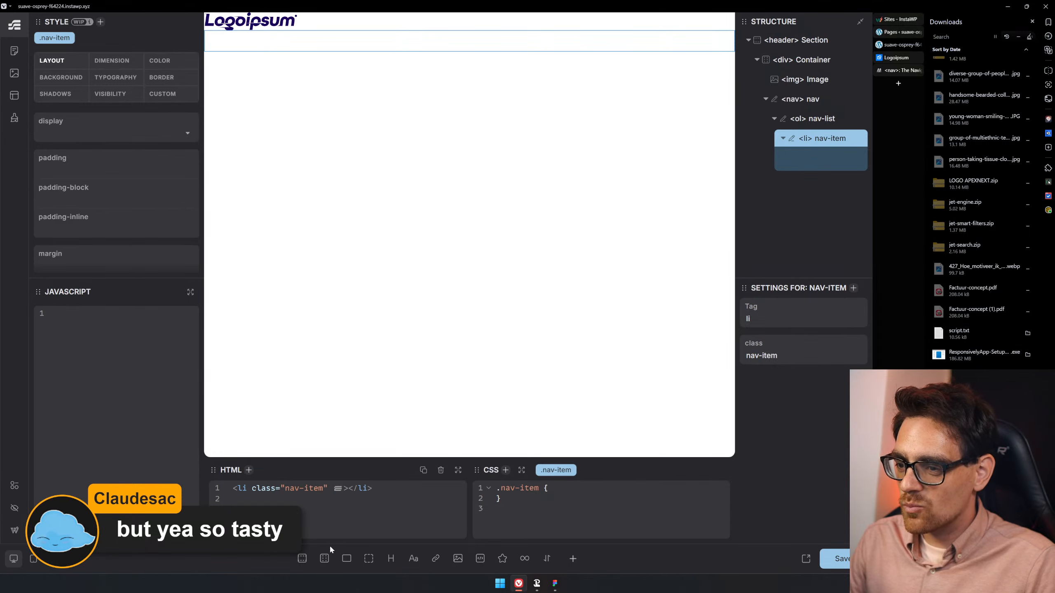
pyautogui.click(413, 558)
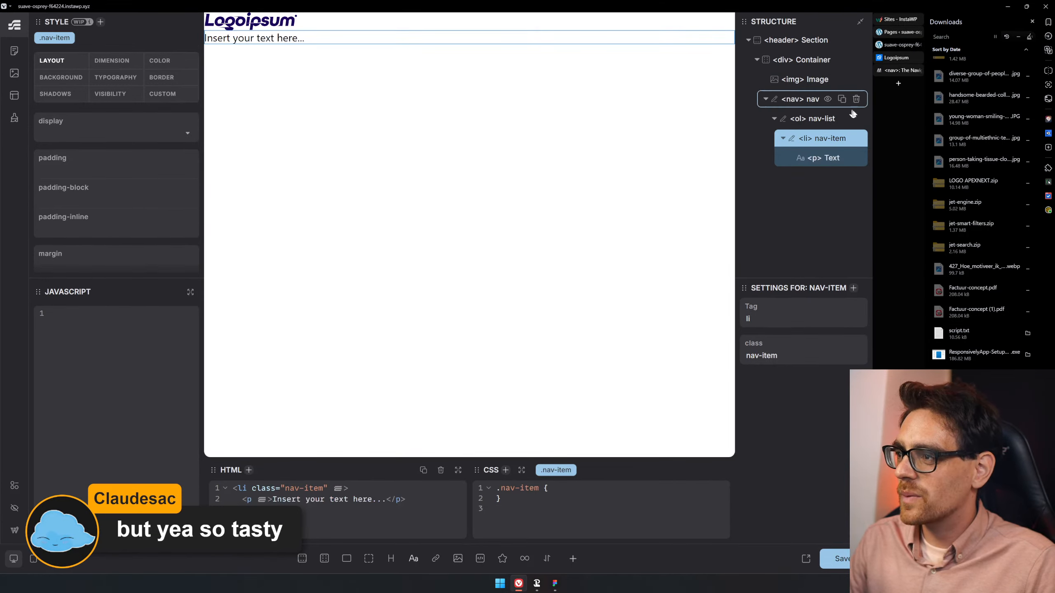
# - Change the tag of the text element inside the nav-item from p to span
pyautogui.click(814, 158)
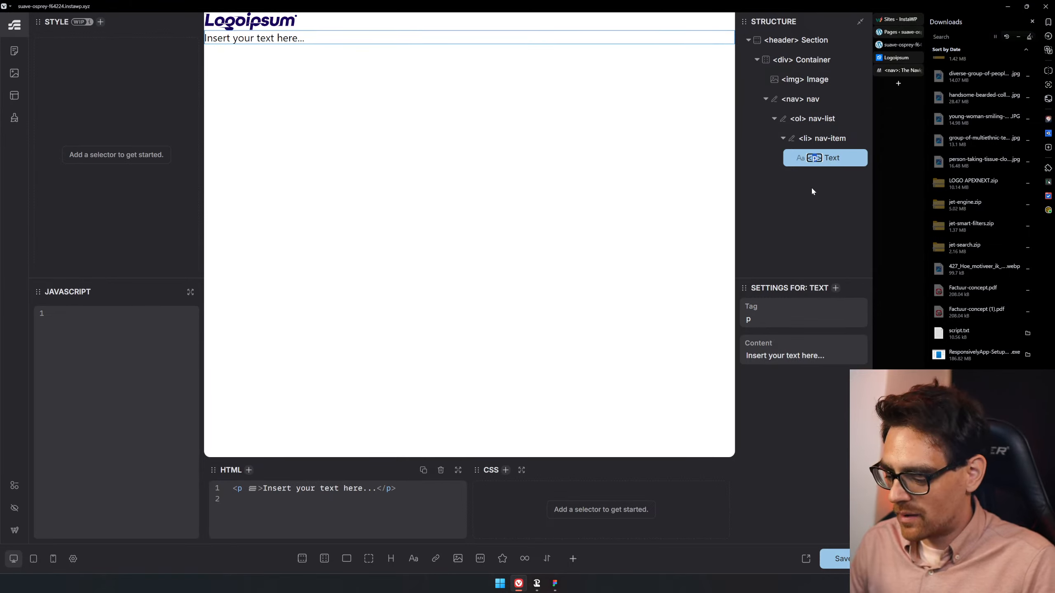
pyautogui.write('span')
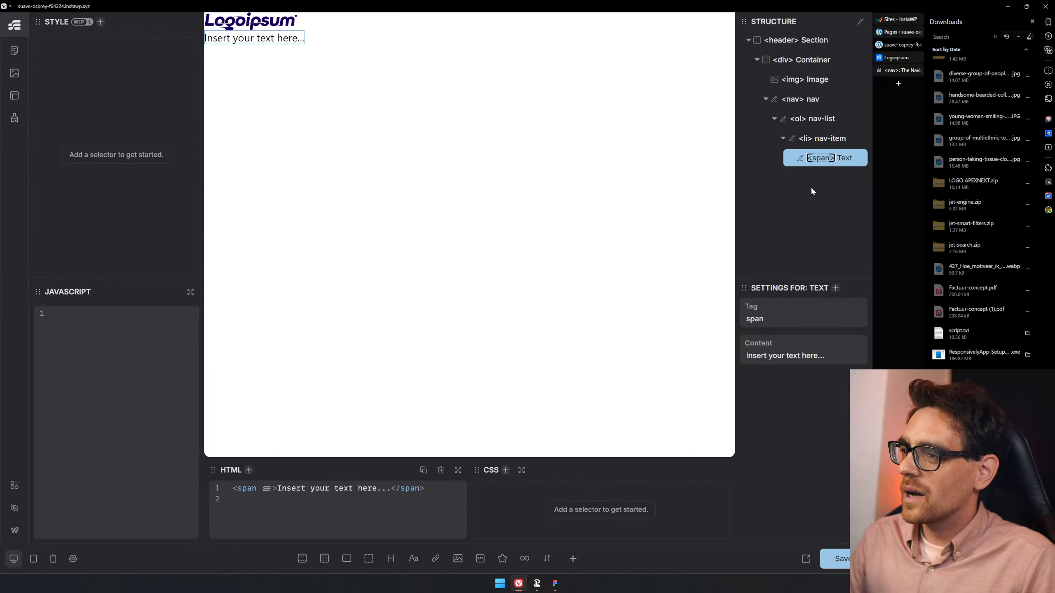
pyautogui.click(755, 217)
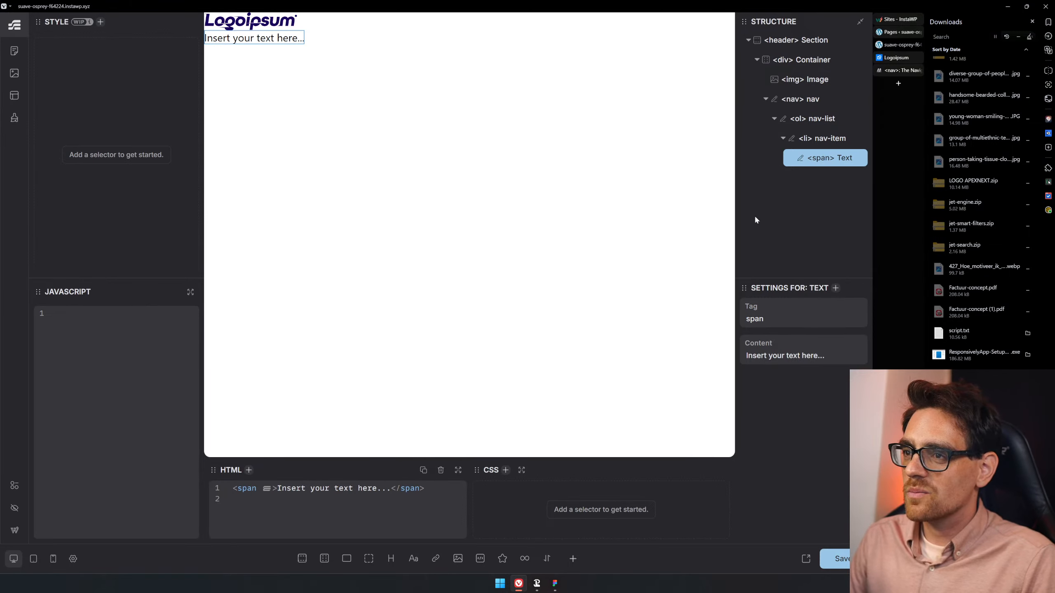
pyautogui.tripleClick(780, 358)
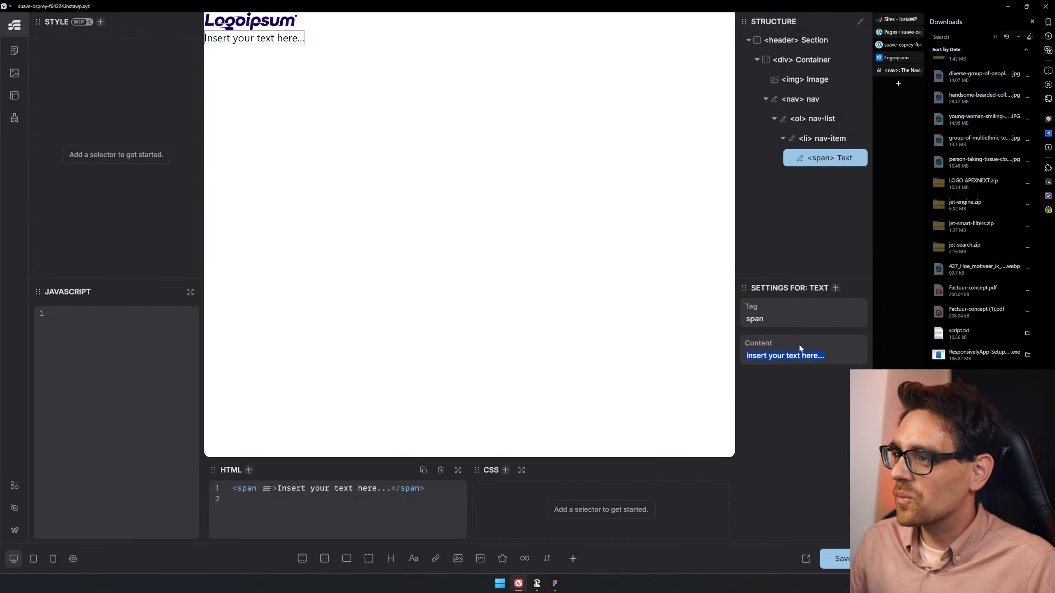
# - Enlarge the code area below the canvas and add the class .header to the container div
pyautogui.click(801, 59)
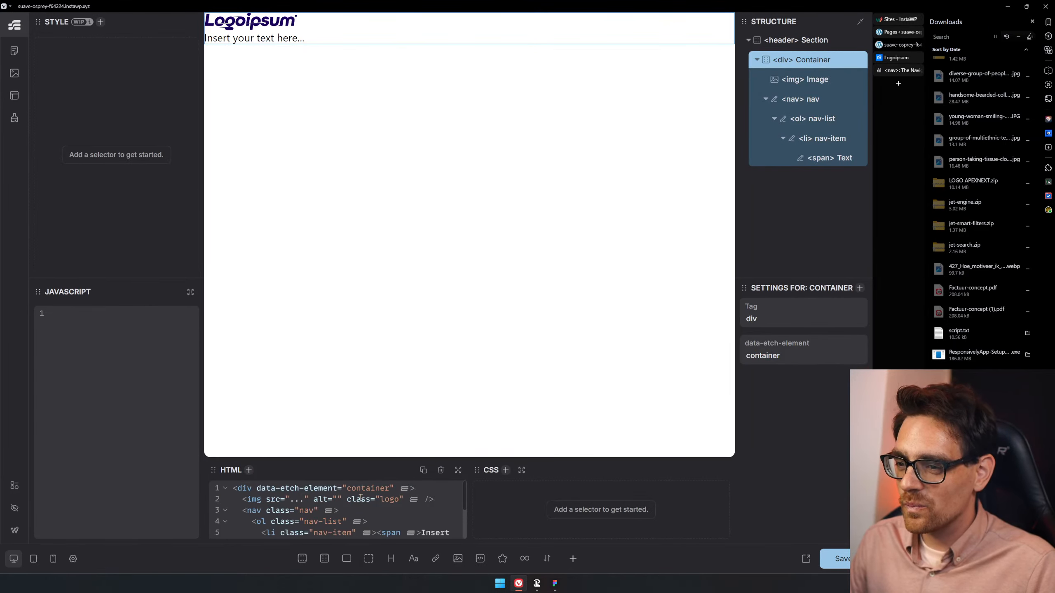
pyautogui.moveTo(609, 455); pyautogui.dragTo(611, 400)
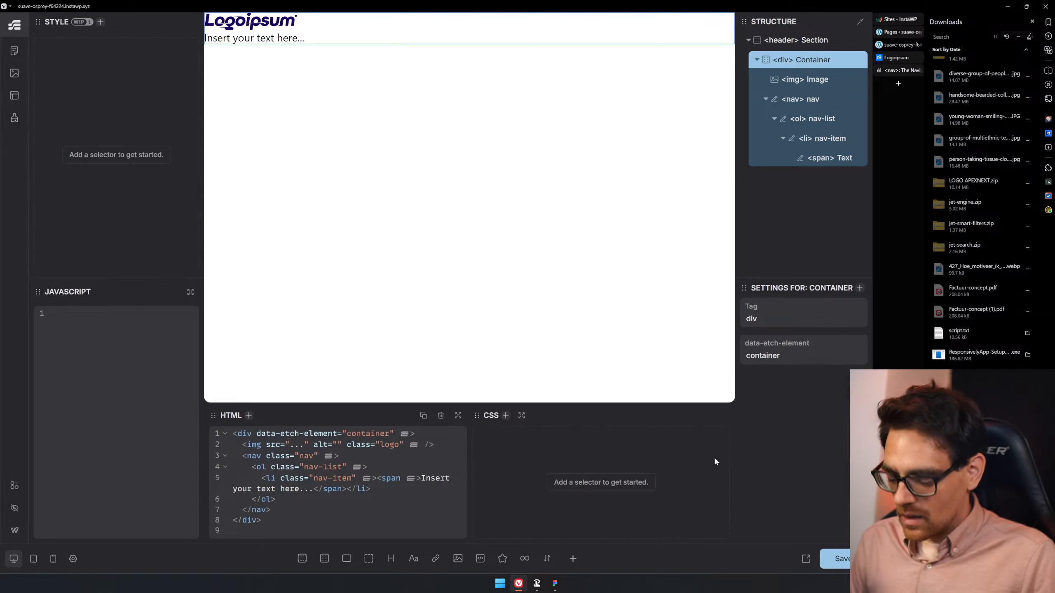
pyautogui.press('.')
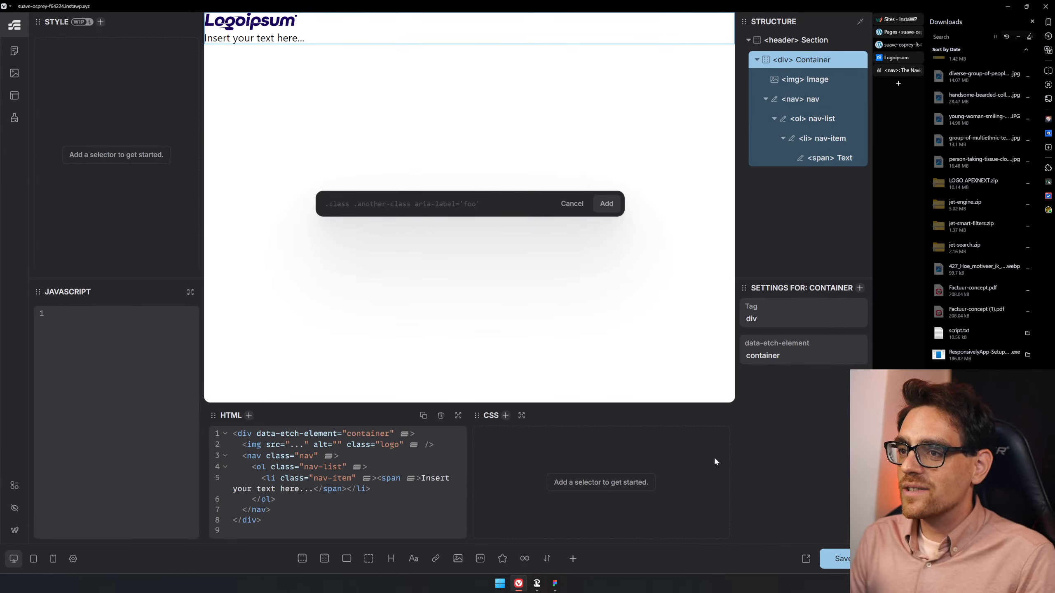
pyautogui.write('.')
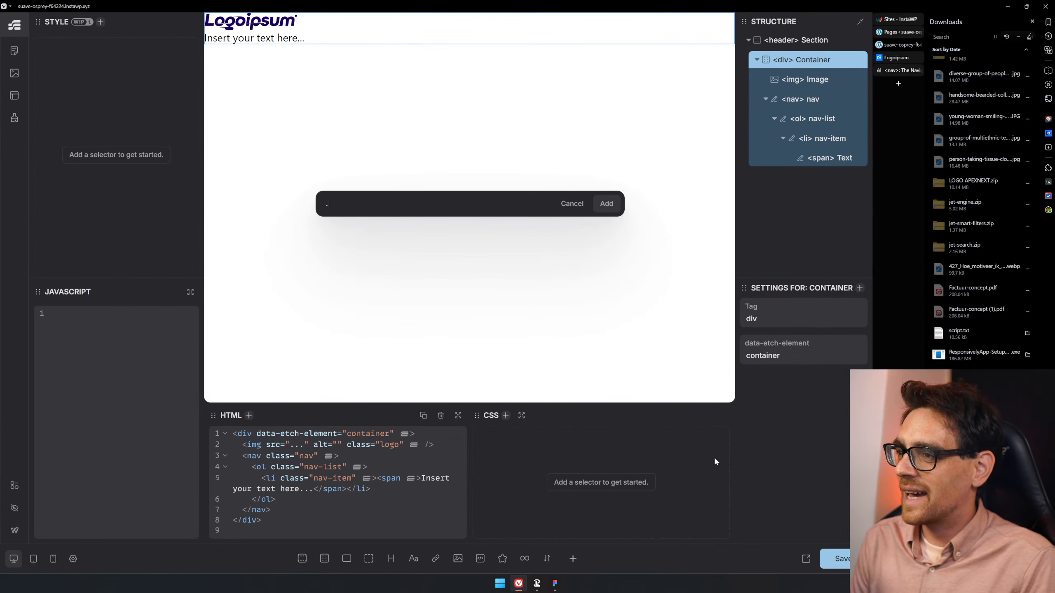
pyautogui.write('header')
pyautogui.press('Return')
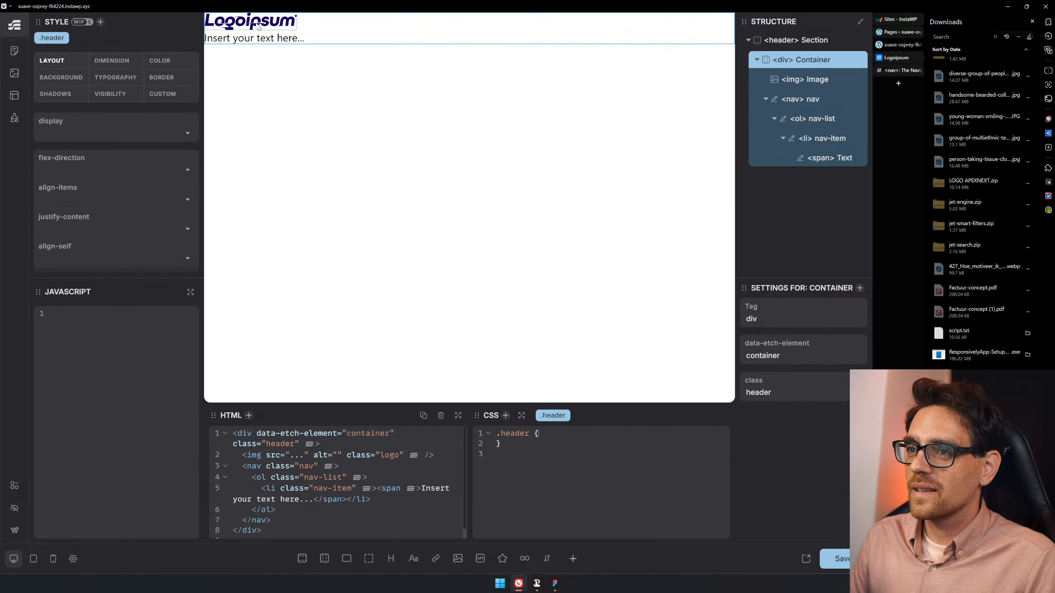
# - Replace the placeholder text of the first navigation item with "Home"
pyautogui.doubleClick(260, 39)
pyautogui.hotkey('ctrl', 'a')
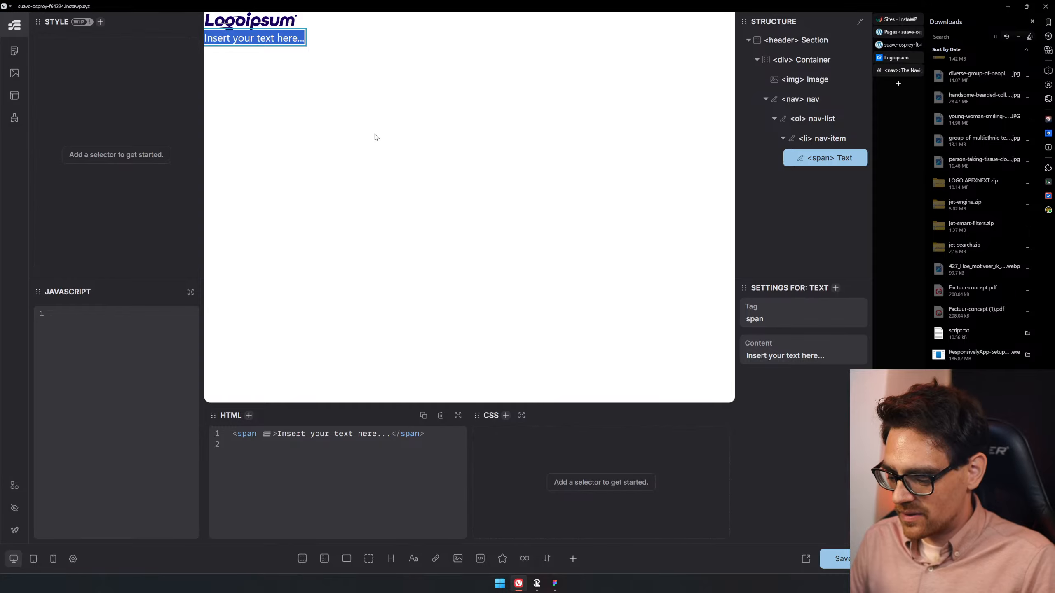
pyautogui.write('Home')
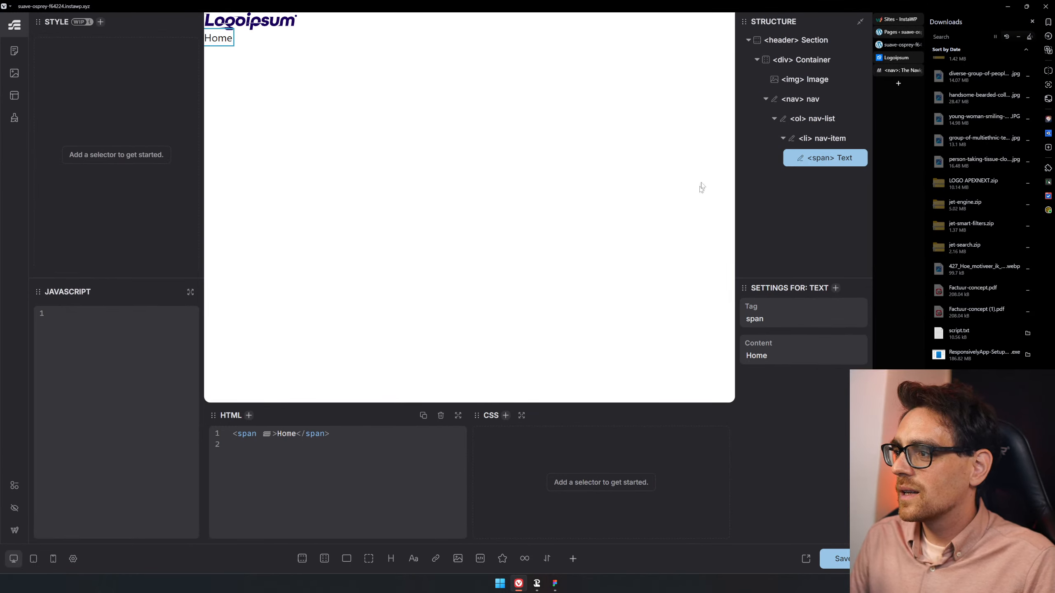
# - Duplicate the Home nav-item and set the copy's text to "Services"
pyautogui.click(841, 140)
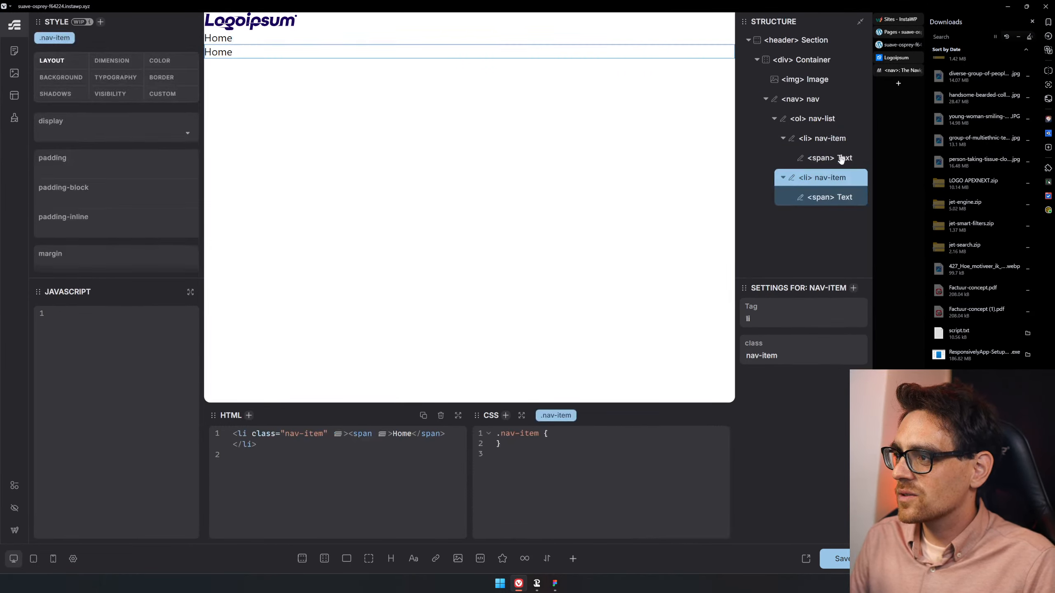
pyautogui.click(816, 198)
pyautogui.hotkey('ctrl', 'a')
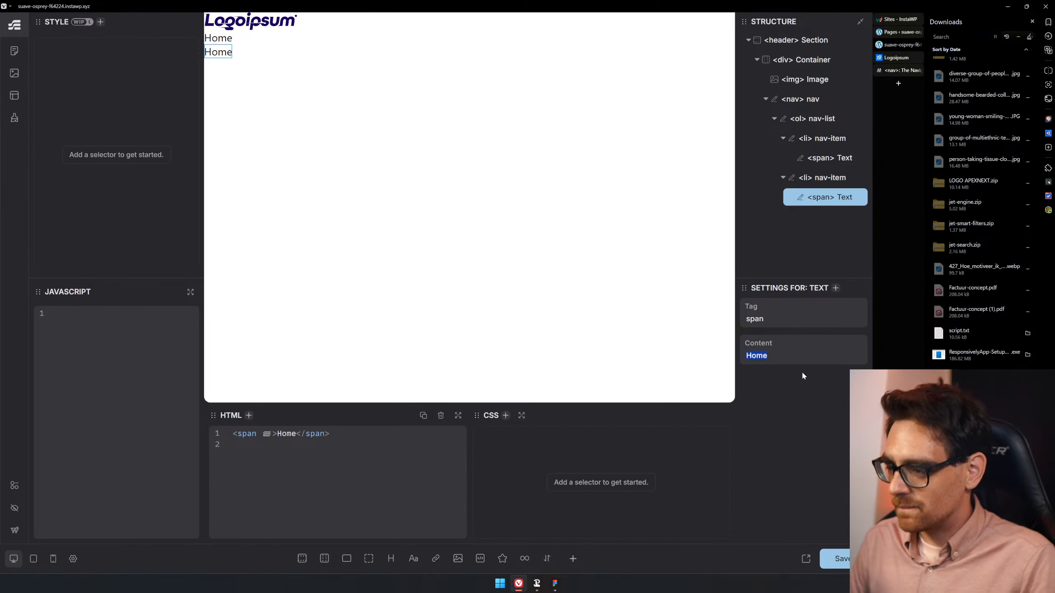
pyautogui.write('Services')
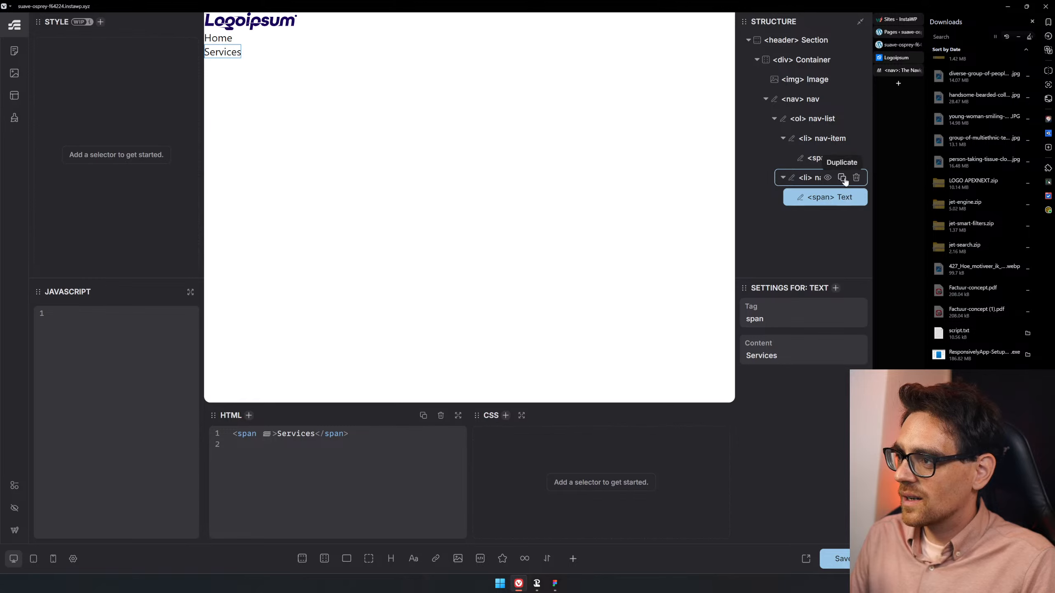
# - Duplicate the Services nav-item and set the copy's text to "About Me"
pyautogui.click(842, 178)
pyautogui.click(820, 236)
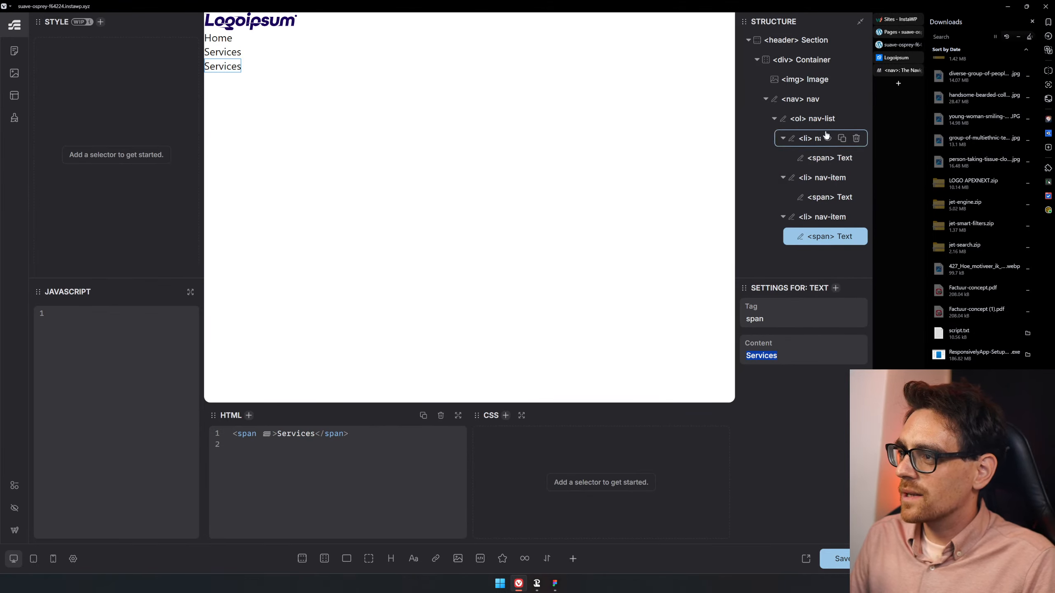
pyautogui.moveTo(795, 143); pyautogui.dragTo(803, 231)
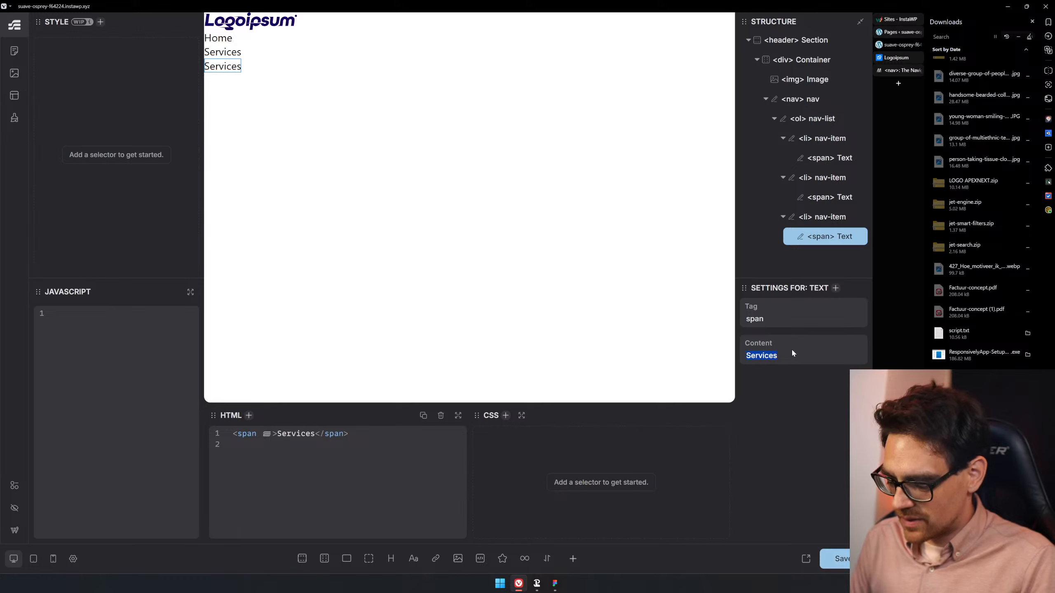
pyautogui.write('About U')
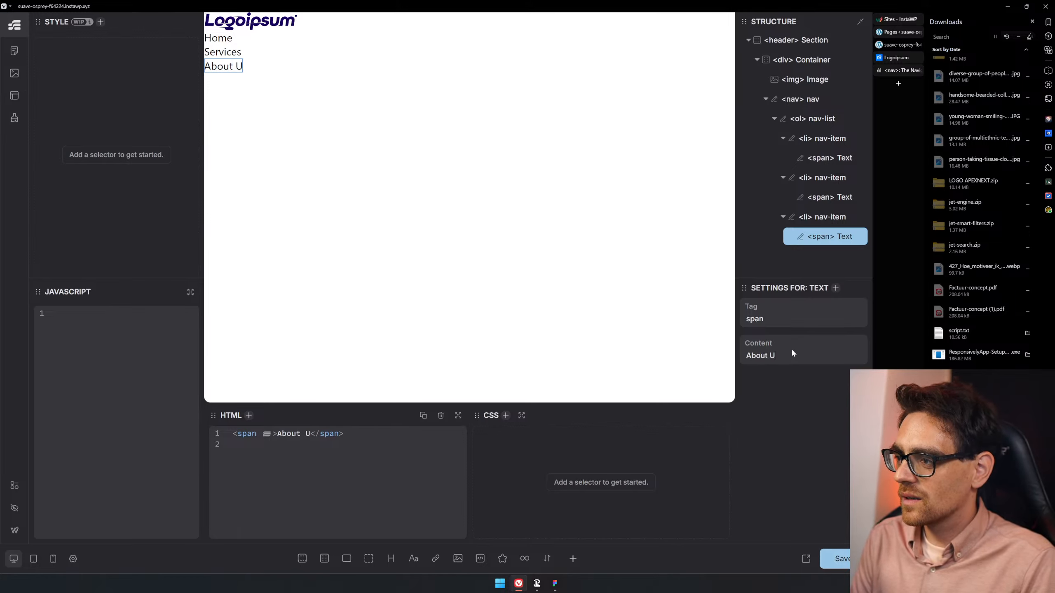
pyautogui.press('BackSpace')
pyautogui.write('Me')
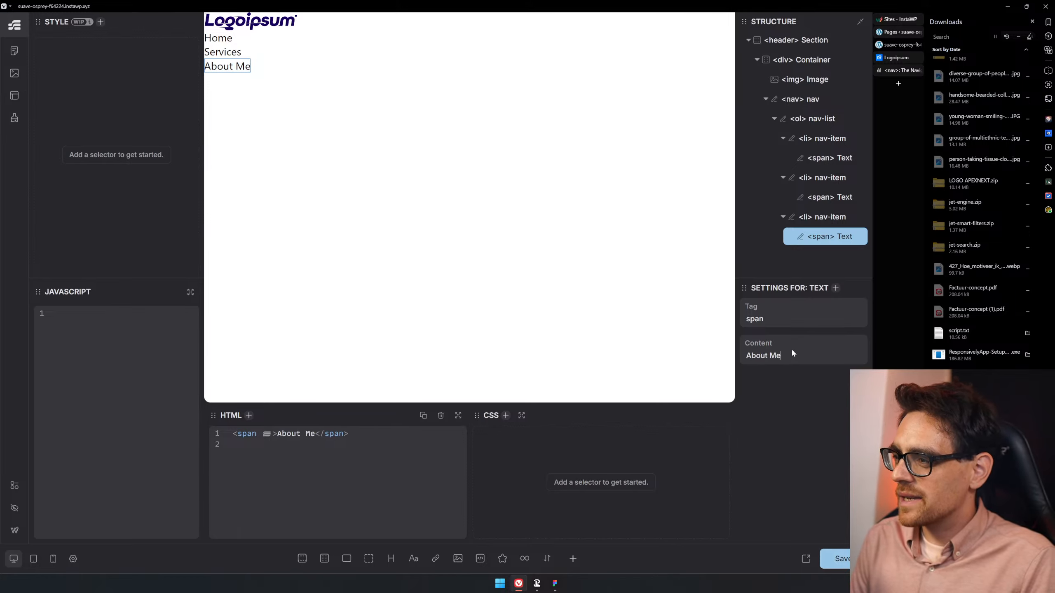
# - Duplicate the About Me nav-item and set the copy's text to "Contact"
pyautogui.click(831, 216)
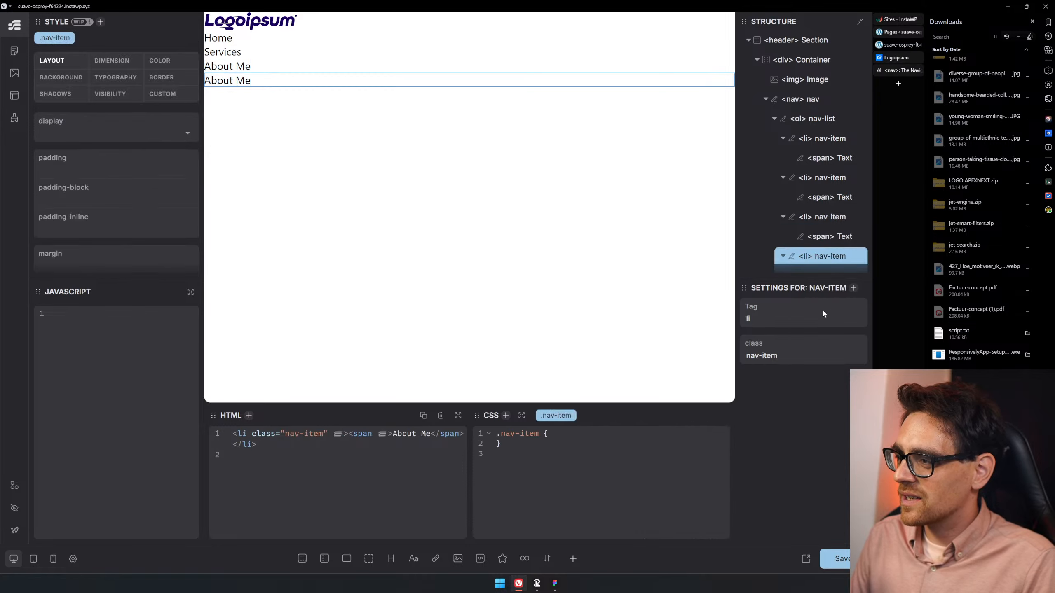
pyautogui.scroll(-1, 818, 266)
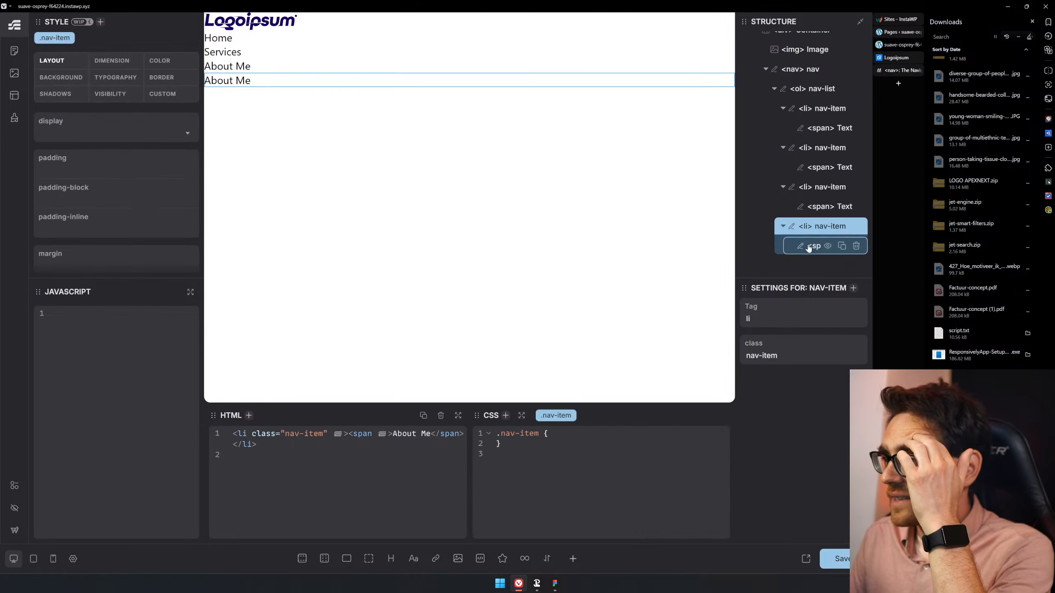
pyautogui.click(809, 248)
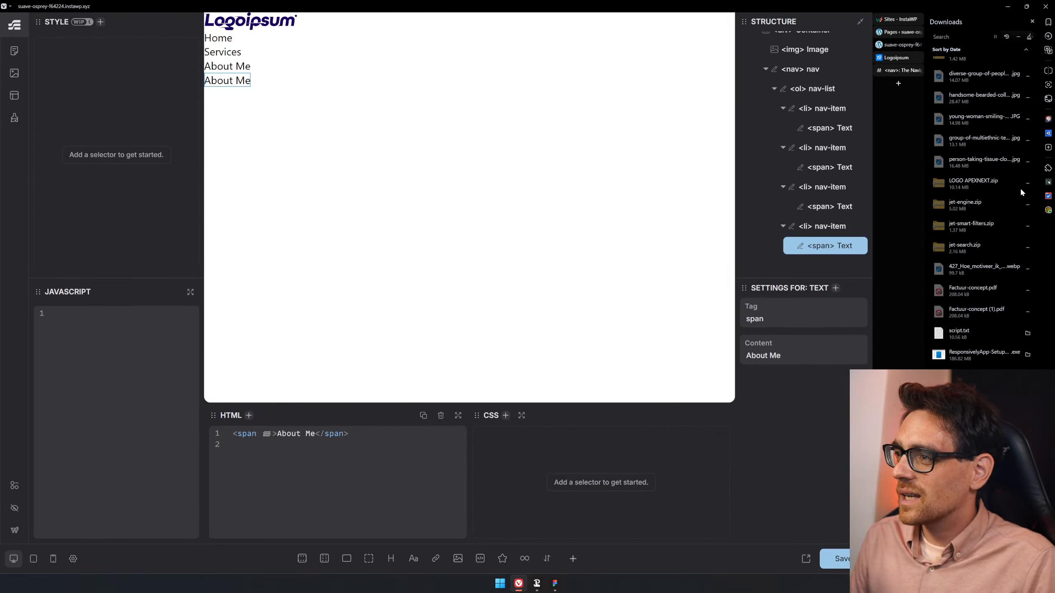
pyautogui.moveTo(842, 229)
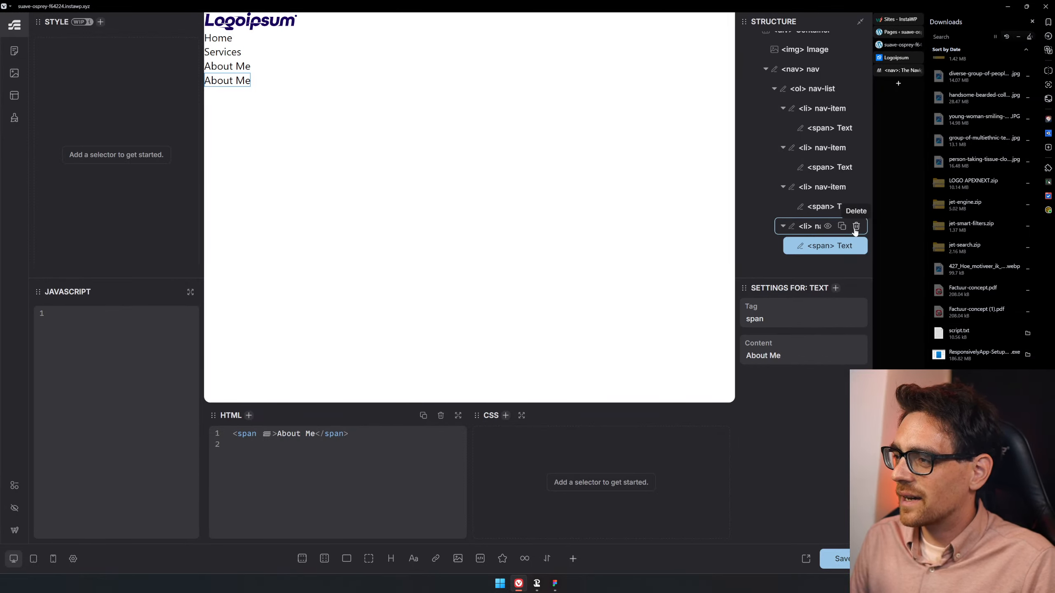
pyautogui.hotkey('ctrl', 'a')
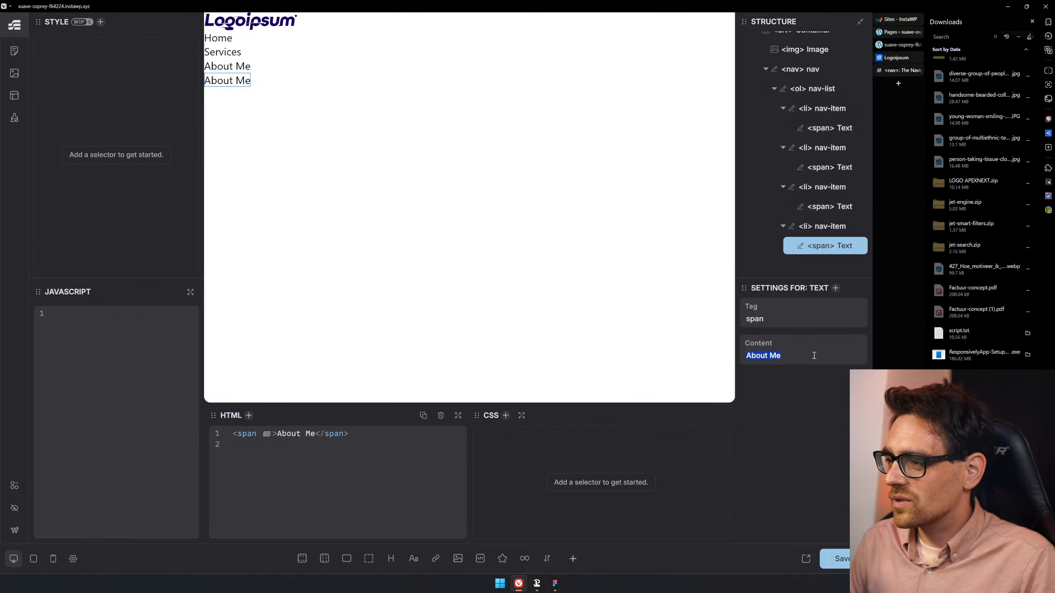
pyautogui.write('Contact')
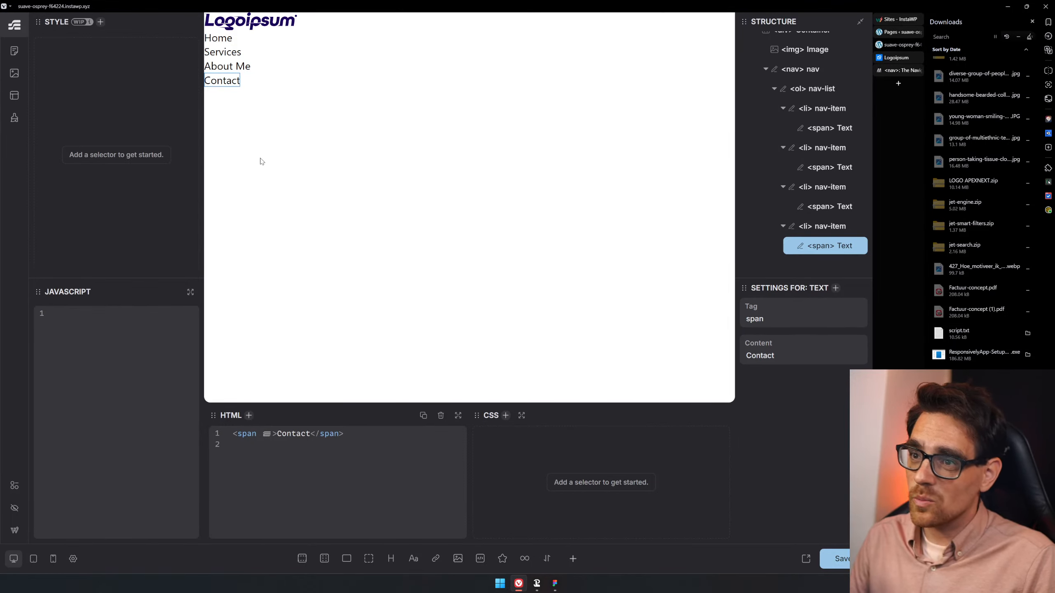
# - Rename the section element to "header" and its container div to "header-inner" in the page structure
pyautogui.scroll(2, 796, 123)
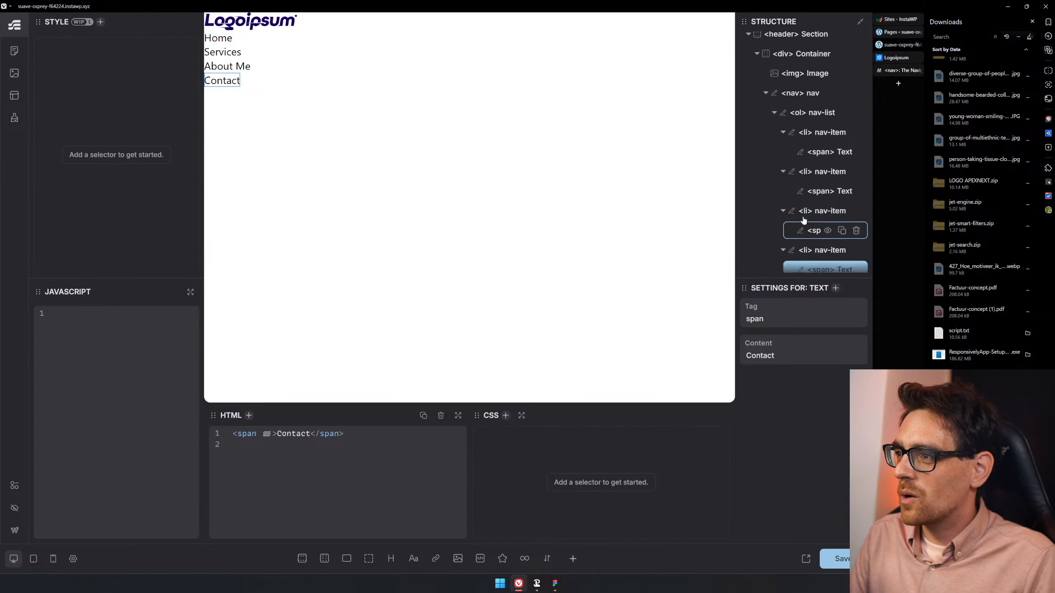
pyautogui.click(801, 60)
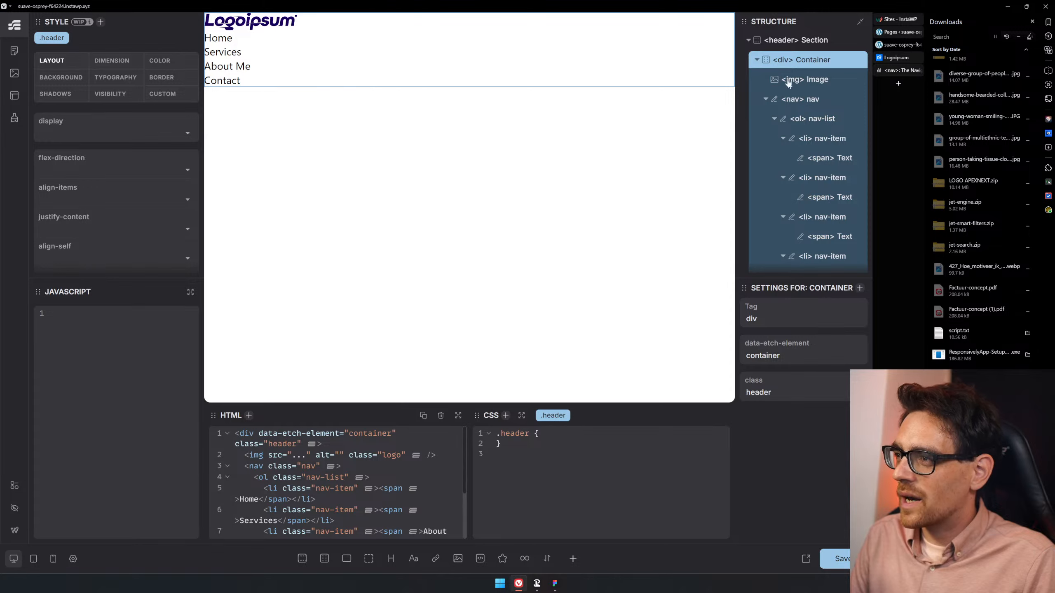
pyautogui.click(814, 47)
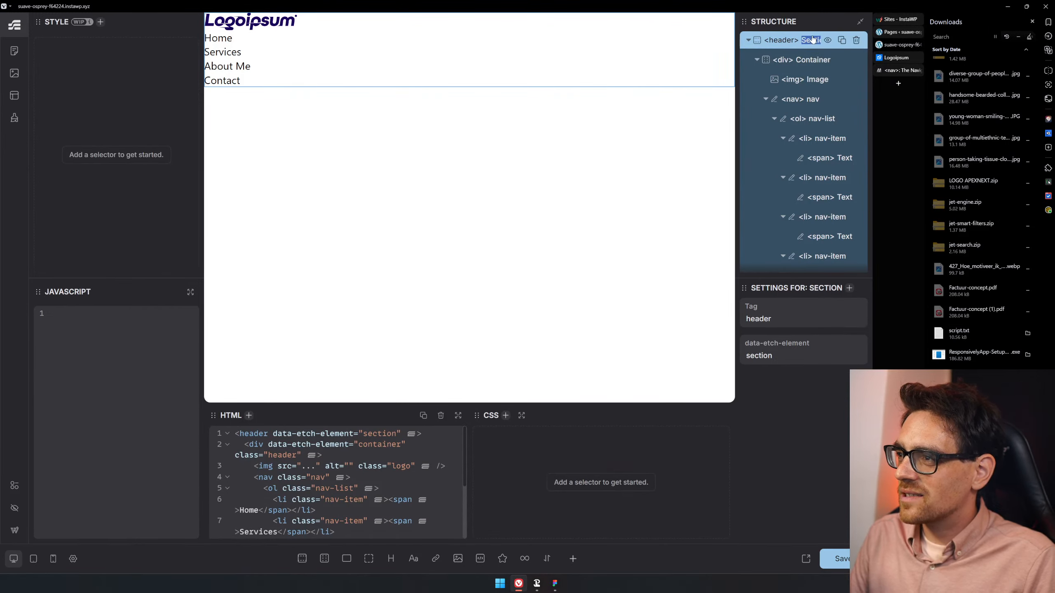
pyautogui.write('header')
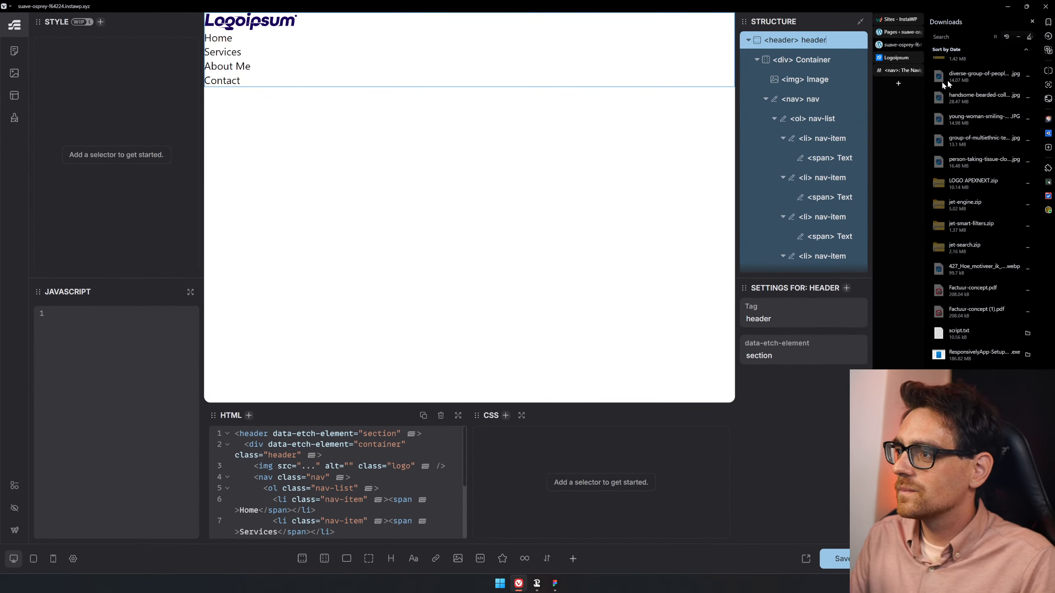
pyautogui.doubleClick(803, 60)
pyautogui.write('he')
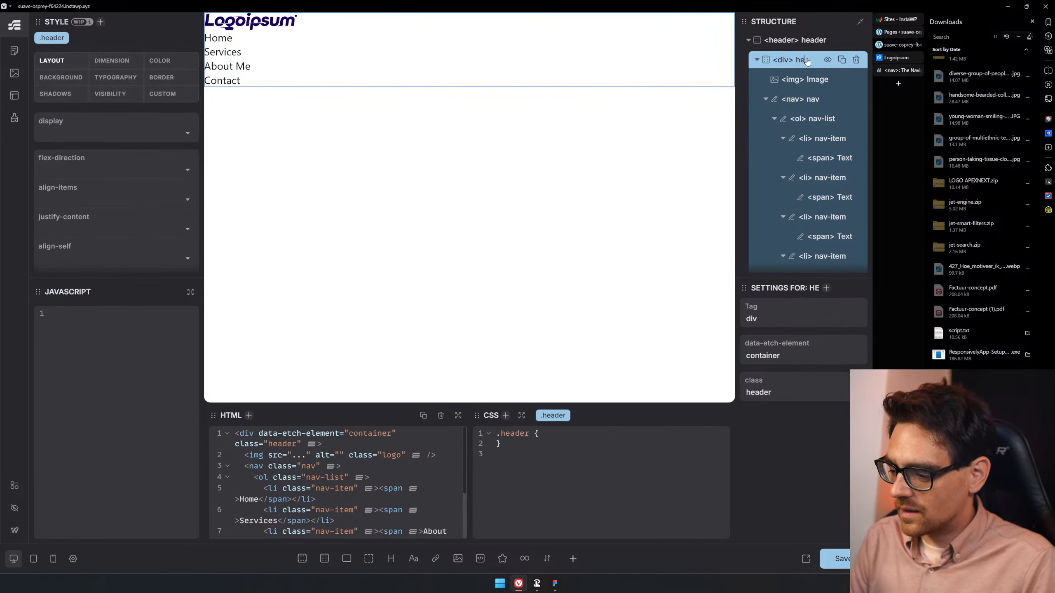
pyautogui.write('ader-inner')
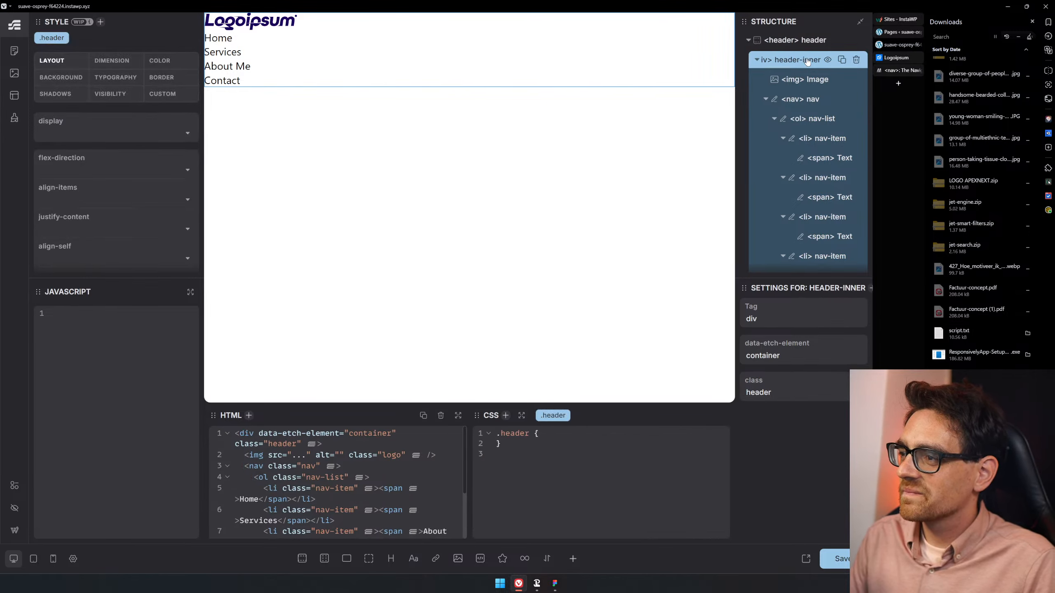
pyautogui.press('Return')
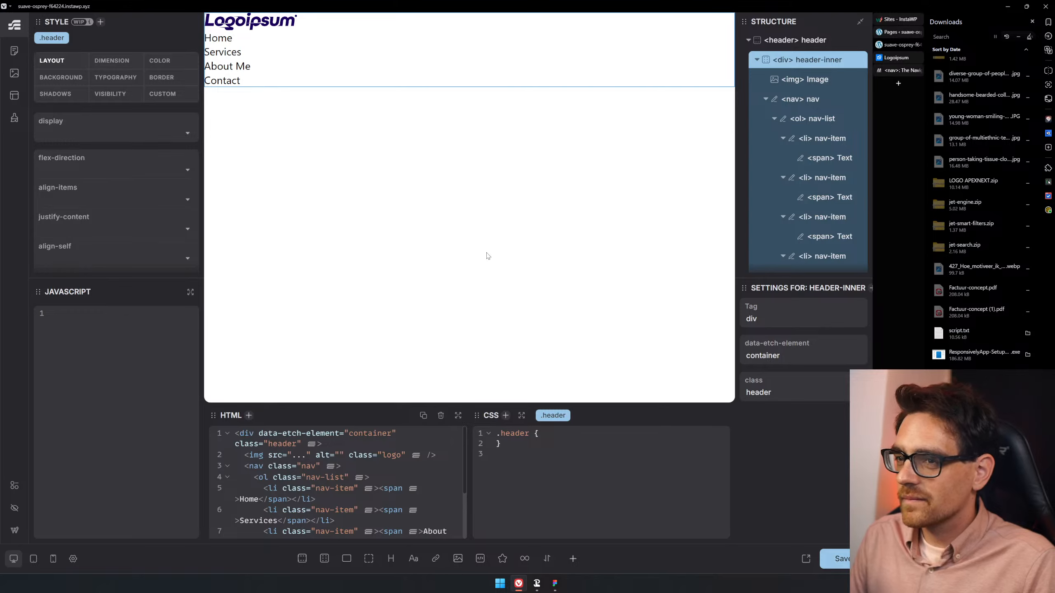
# - Check the list of selectors in the Style Manager, return to the page builder and select the header element
pyautogui.click(14, 118)
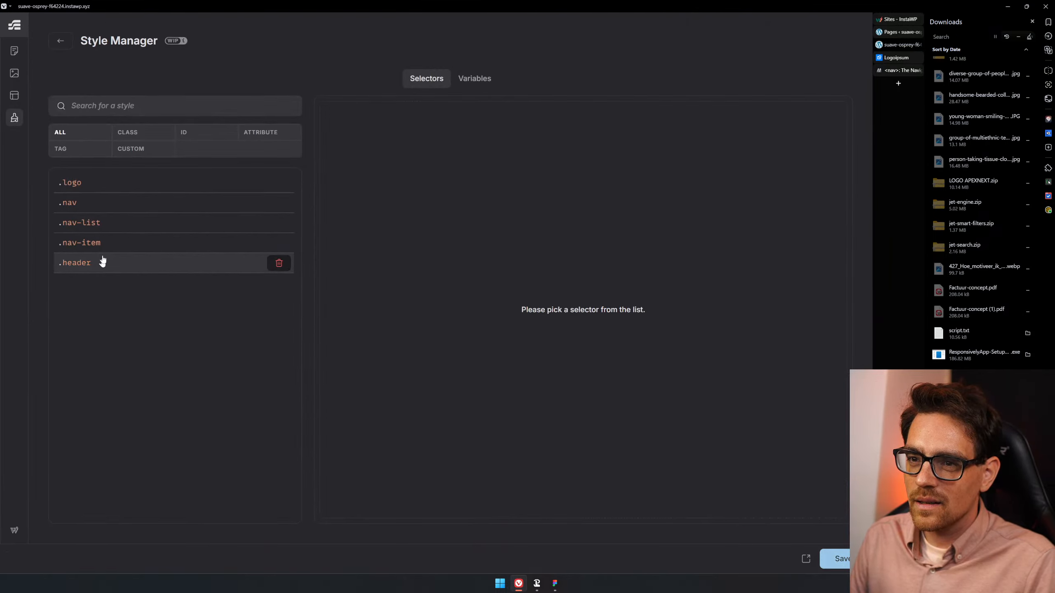
pyautogui.click(14, 50)
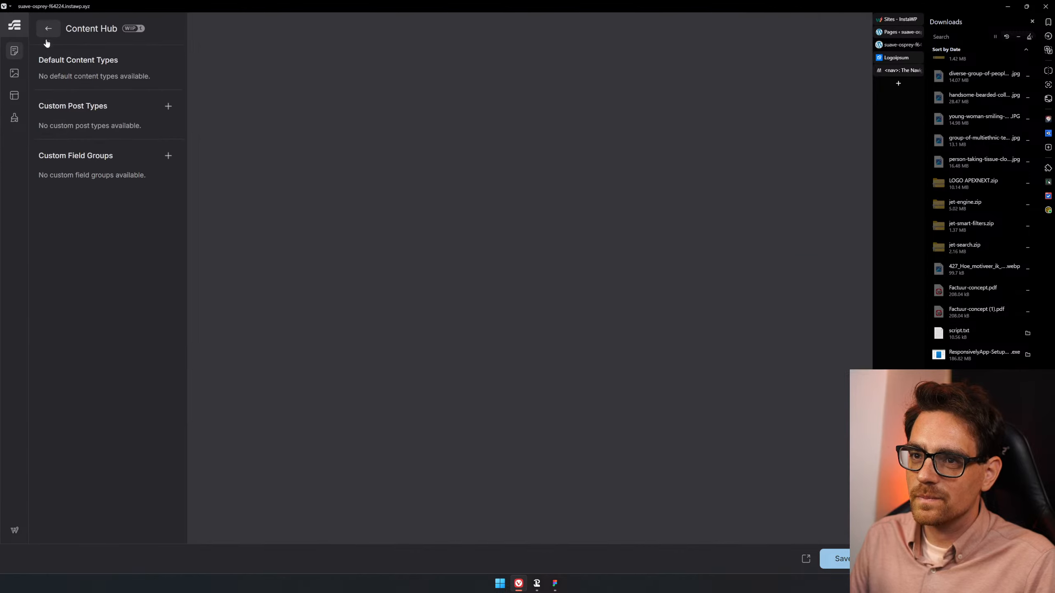
pyautogui.click(48, 30)
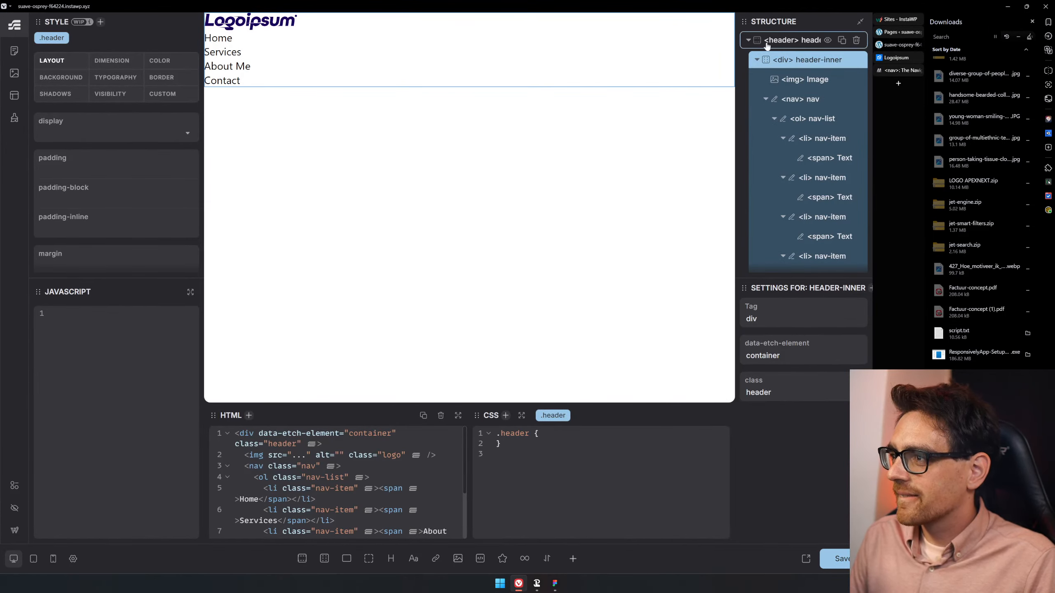
pyautogui.click(791, 41)
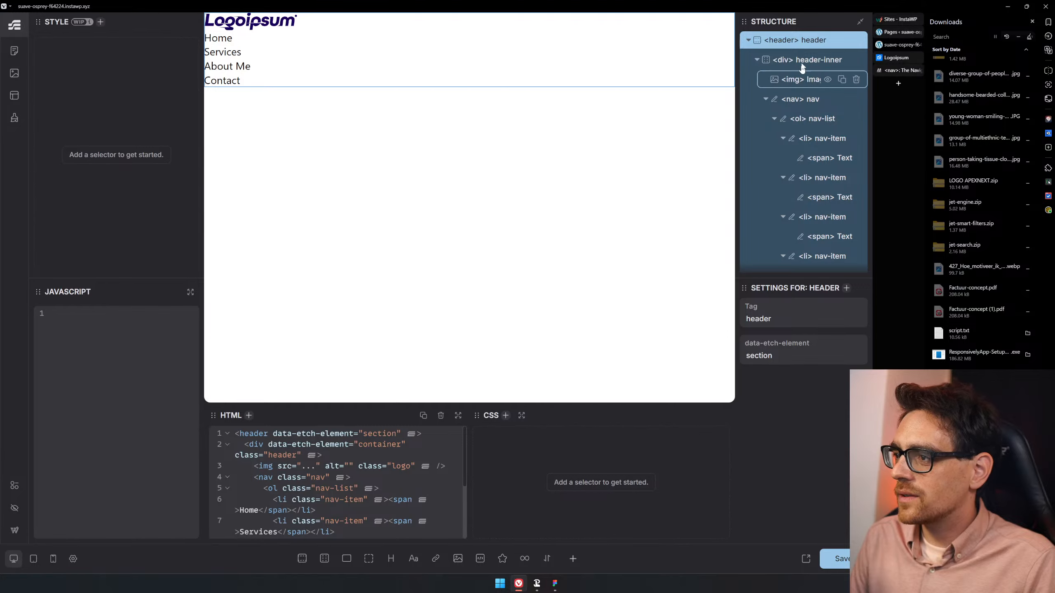
# - Change the class of the header-inner div to "header-inner" and save the page
pyautogui.click(799, 60)
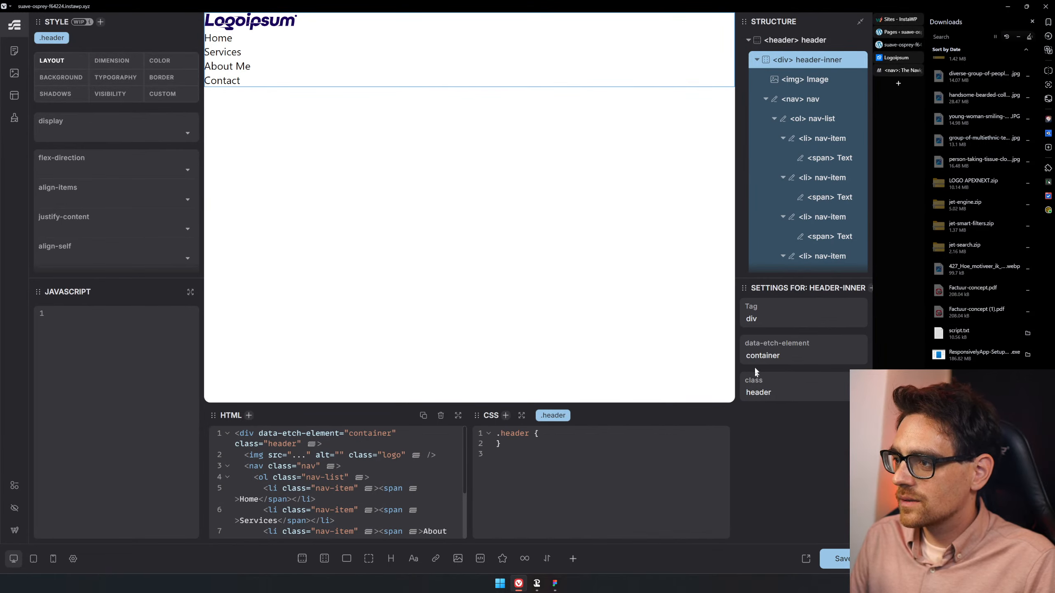
pyautogui.click(804, 395)
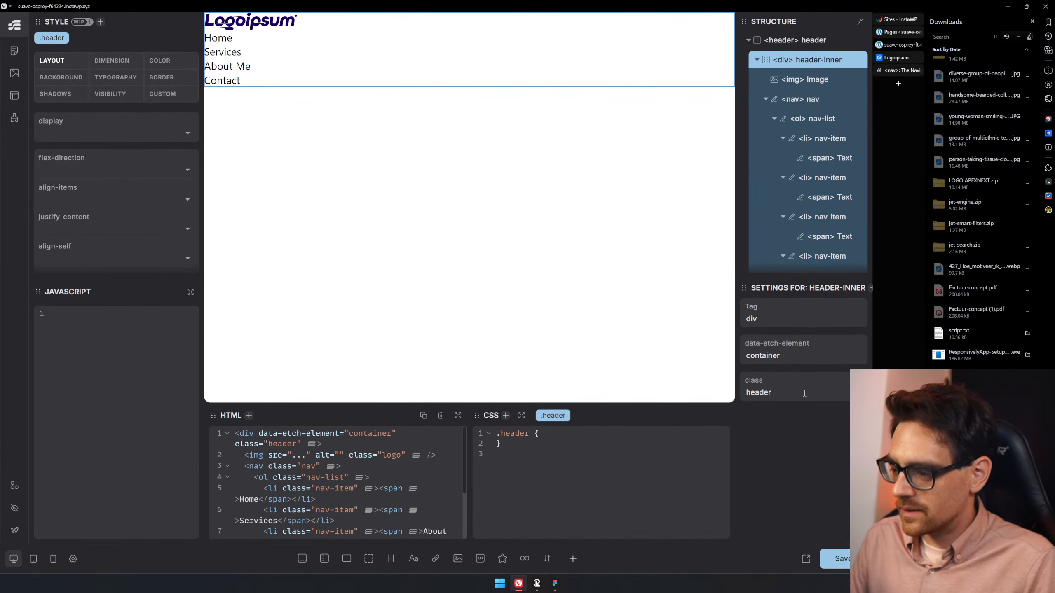
pyautogui.write('-=')
pyautogui.press('BackSpace')
pyautogui.write('n')
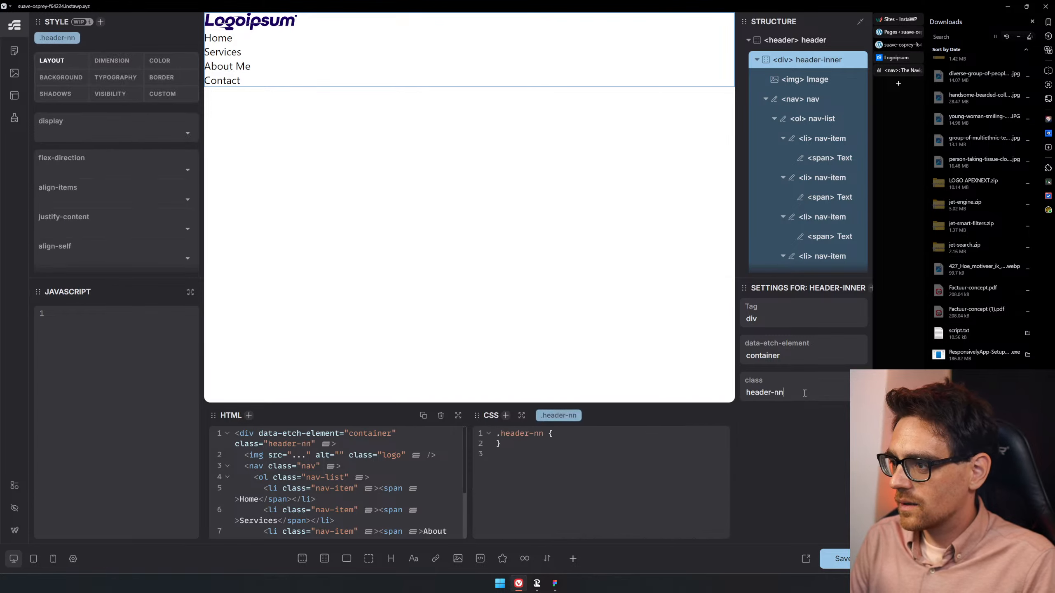
pyautogui.press('BackSpace')
pyautogui.write('inner')
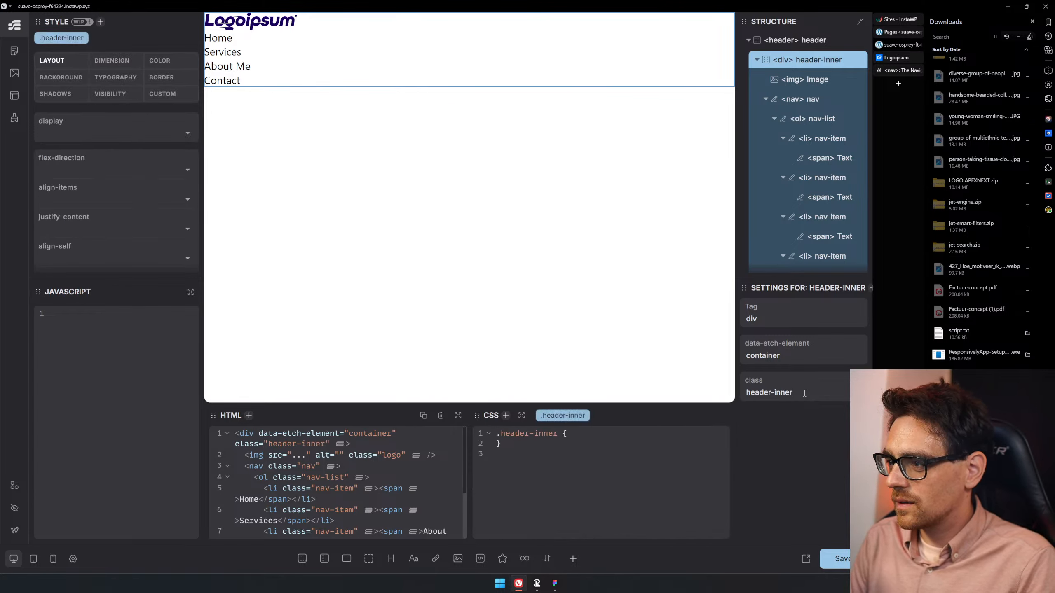
pyautogui.click(843, 560)
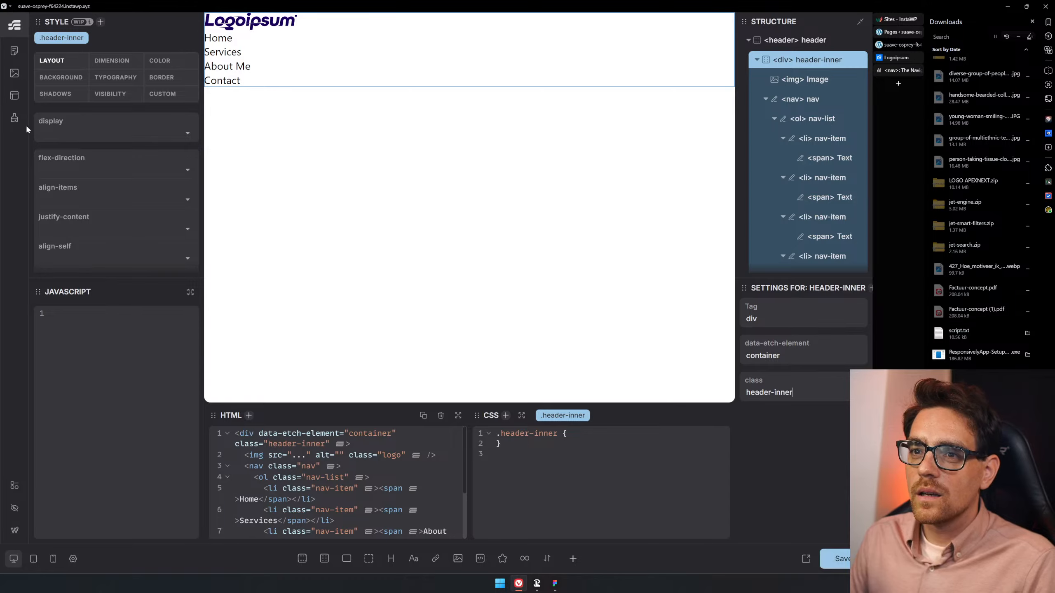
# - Delete all partial header selectors in the Style Manager, keeping only .header and .header-inner of that group, and save
pyautogui.click(14, 118)
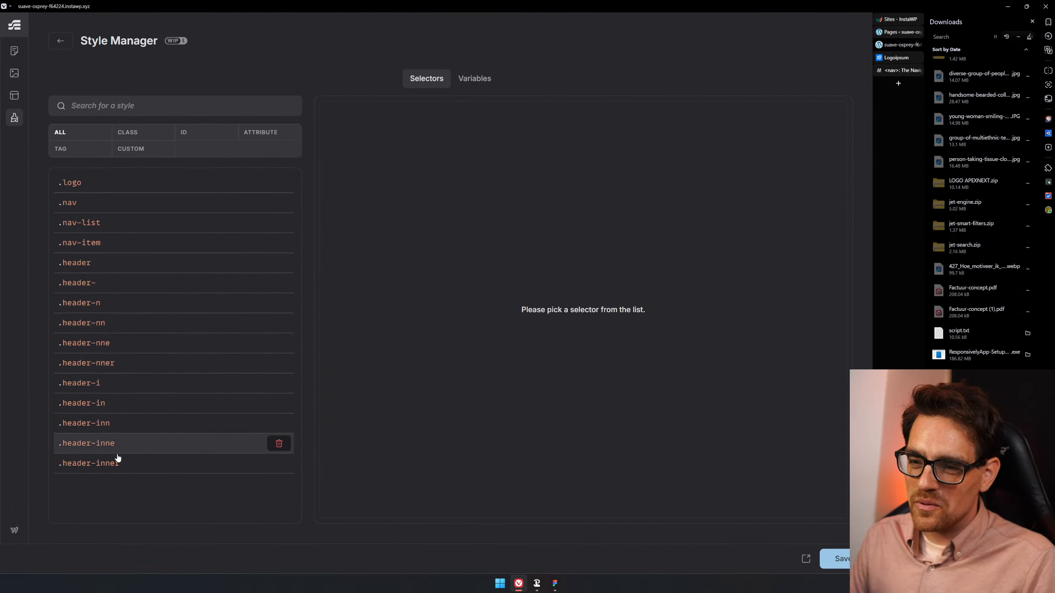
pyautogui.click(277, 444)
pyautogui.click(278, 424)
pyautogui.click(277, 389)
pyautogui.click(276, 384)
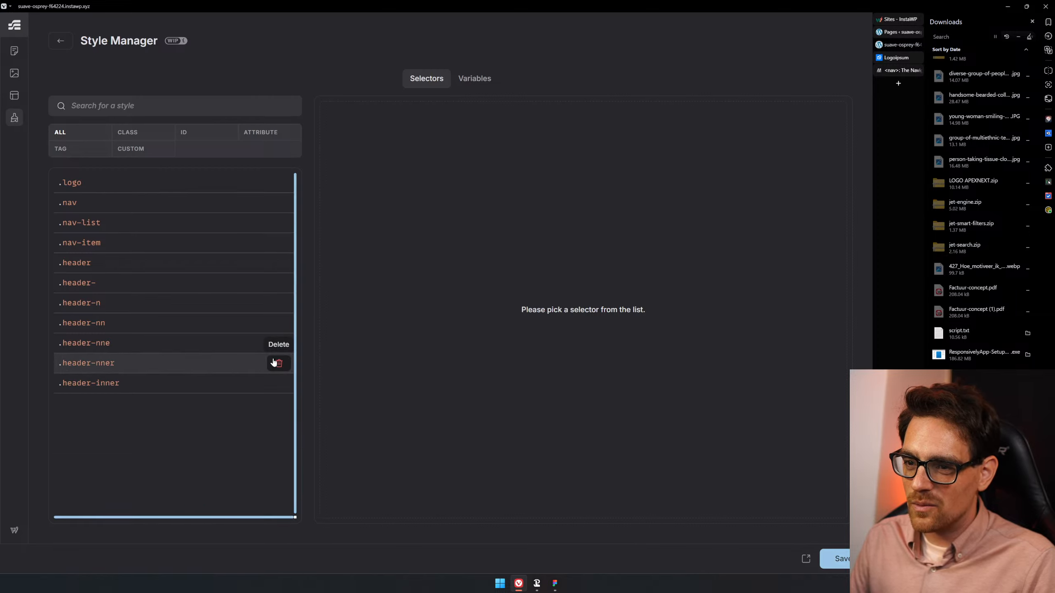
pyautogui.click(276, 362)
pyautogui.click(276, 342)
pyautogui.click(277, 323)
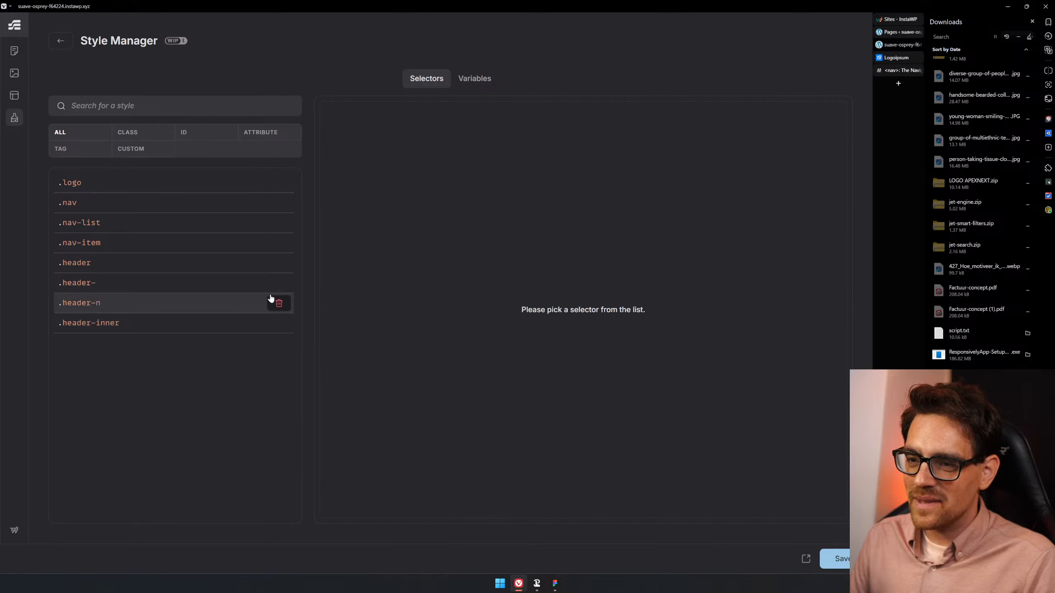
pyautogui.click(277, 302)
pyautogui.click(274, 280)
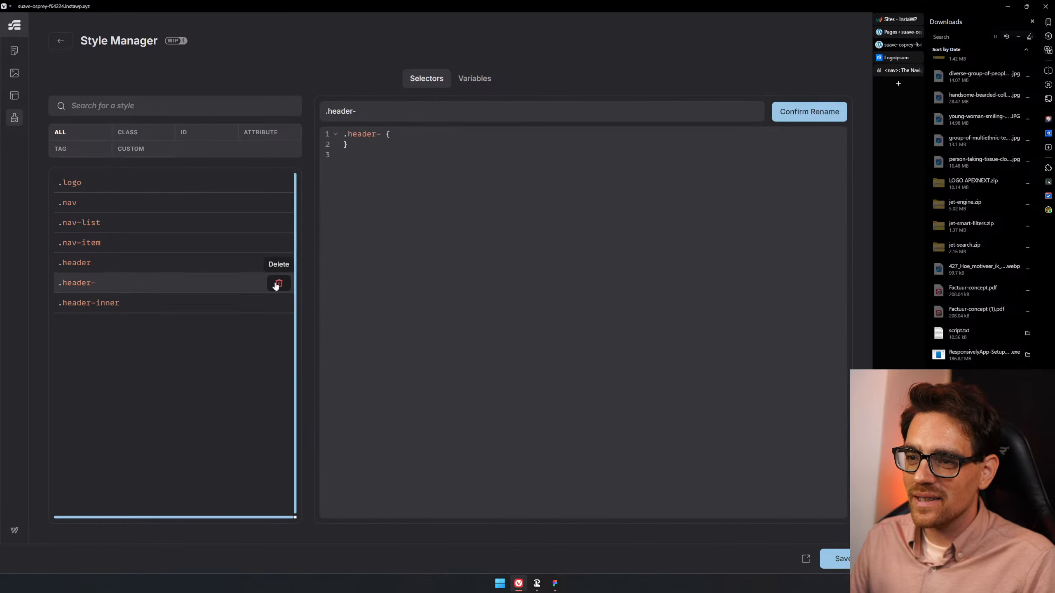
pyautogui.click(277, 281)
pyautogui.click(840, 556)
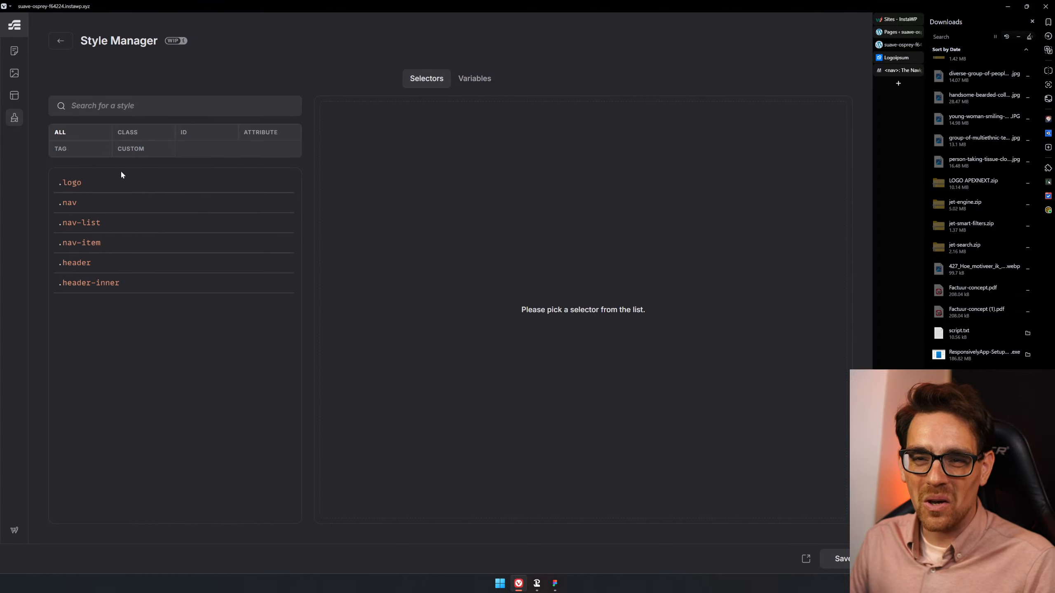
# - Return to the page builder and add "display: grid;" to the .header-inner CSS rule
pyautogui.click(14, 51)
pyautogui.click(48, 29)
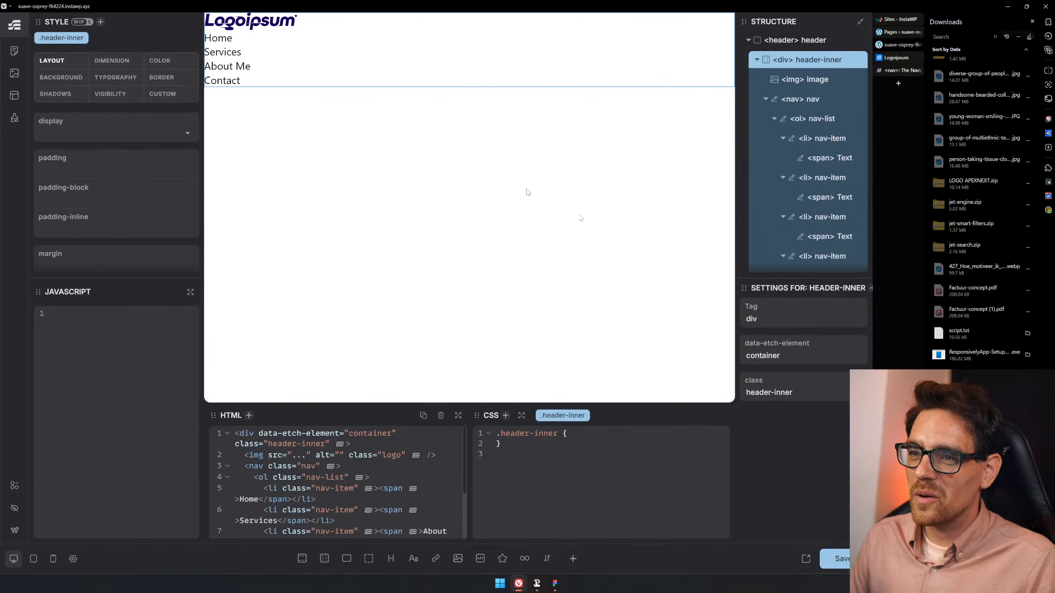
pyautogui.click(603, 432)
pyautogui.press('Return')
pyautogui.write('dis')
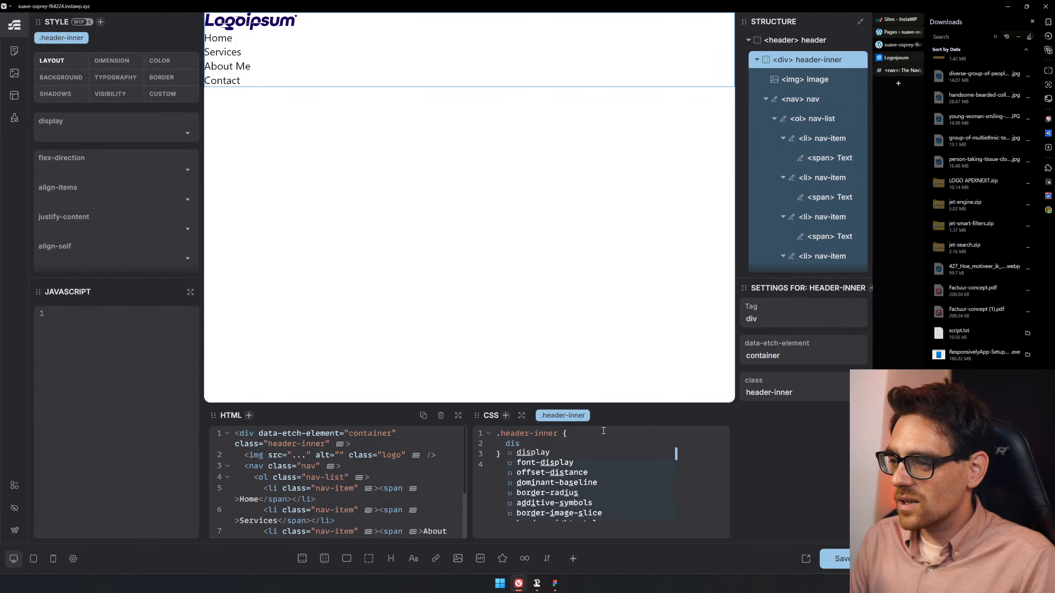
pyautogui.write('play: grid')
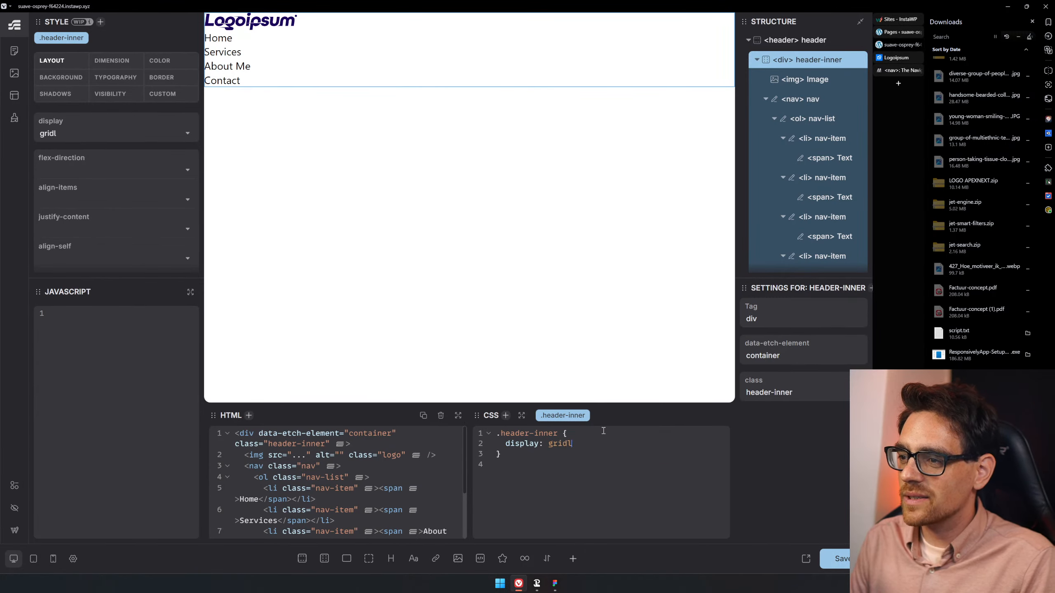
pyautogui.write(';')
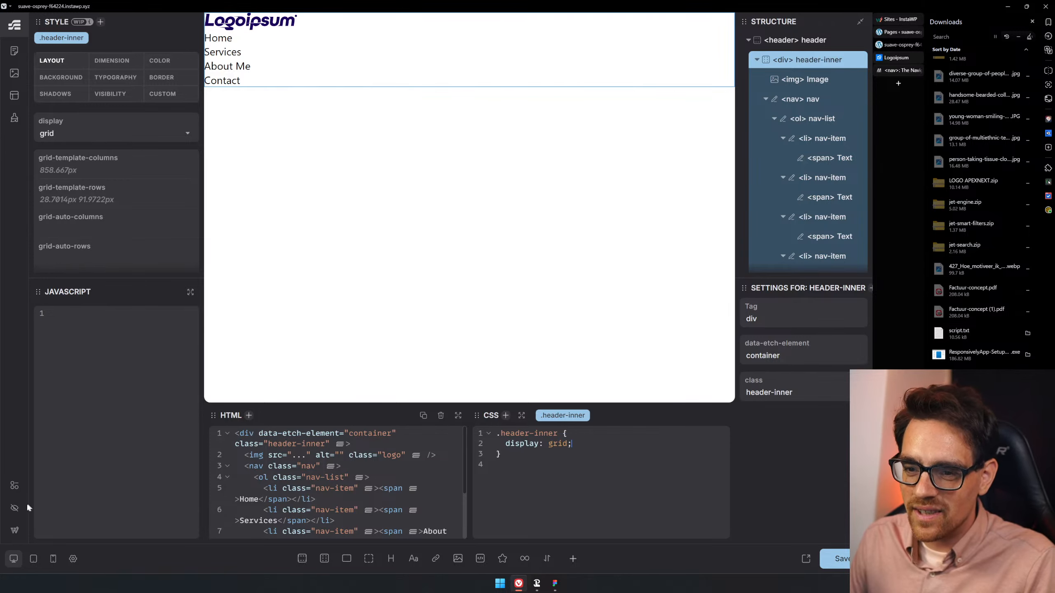
# - Hide the HTML, CSS and JS editors from the builder workspace
pyautogui.click(14, 485)
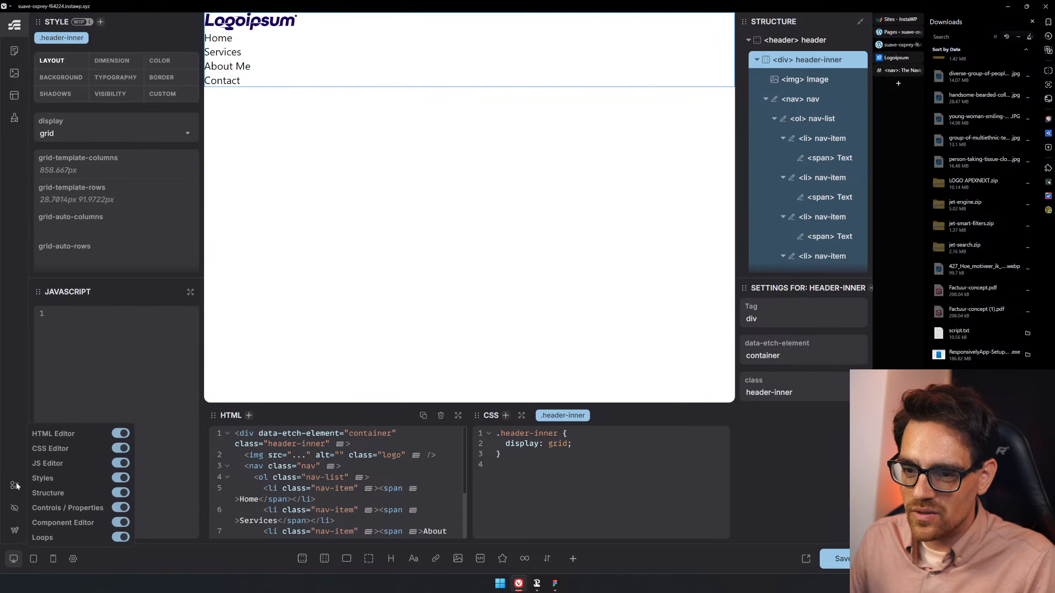
pyautogui.click(119, 449)
pyautogui.click(119, 433)
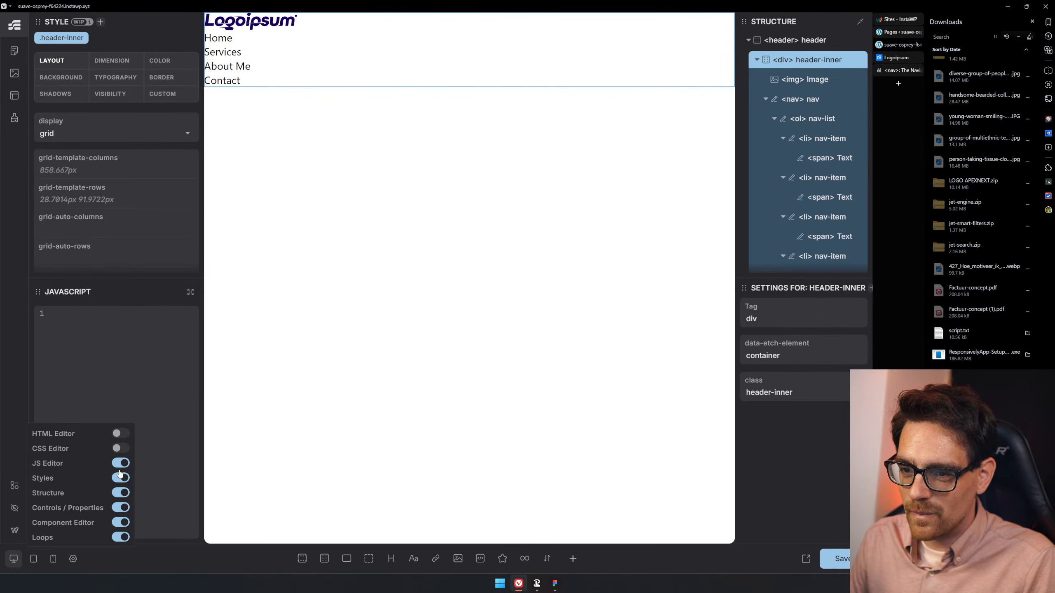
pyautogui.click(120, 464)
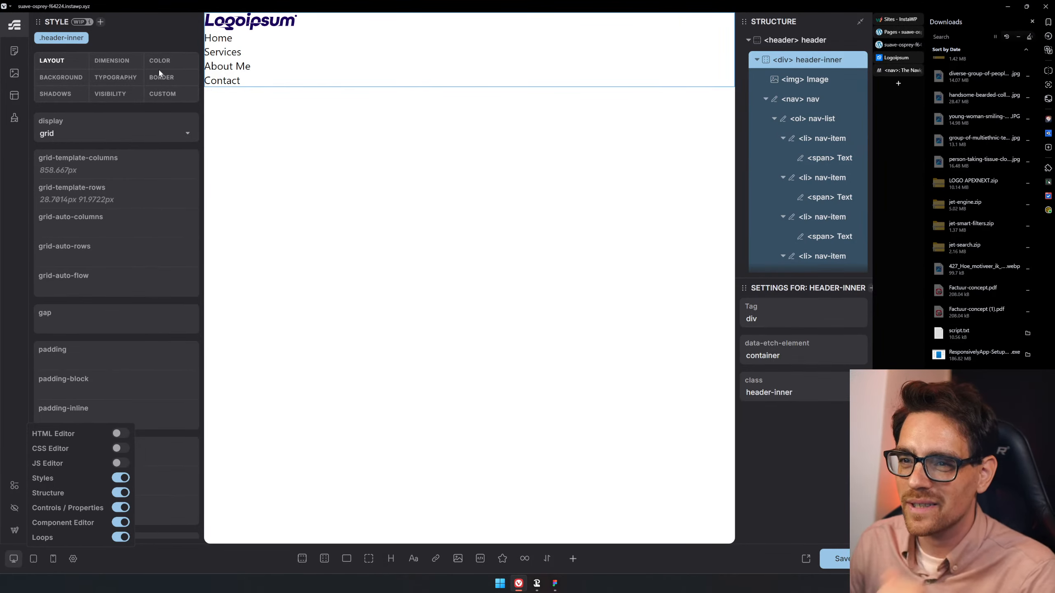
pyautogui.click(104, 162)
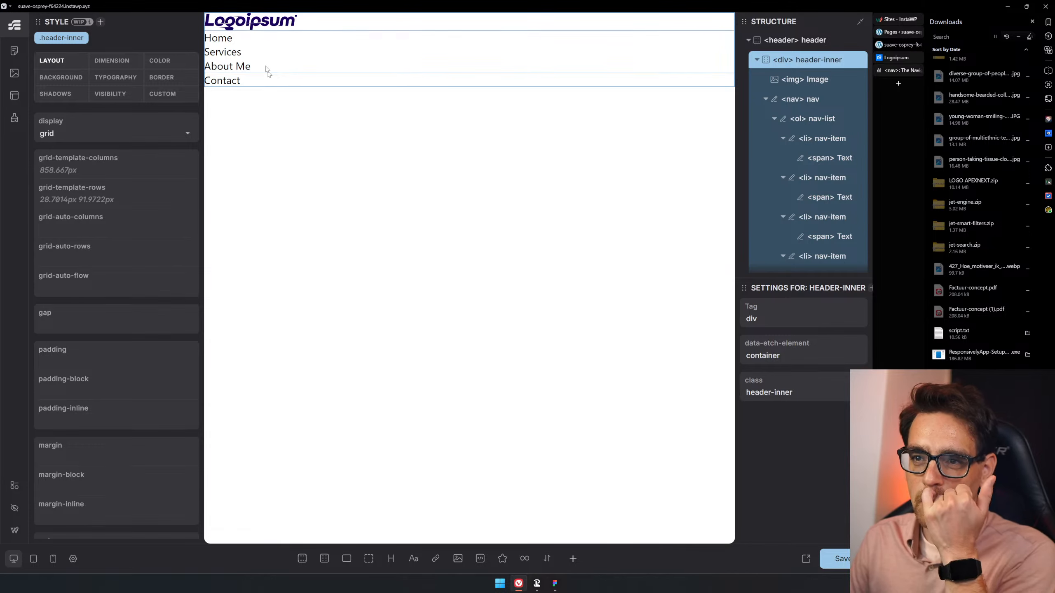
# - Set grid-template-columns of .header-inner to "150px 1fr"
pyautogui.click(117, 173)
pyautogui.write('1fr')
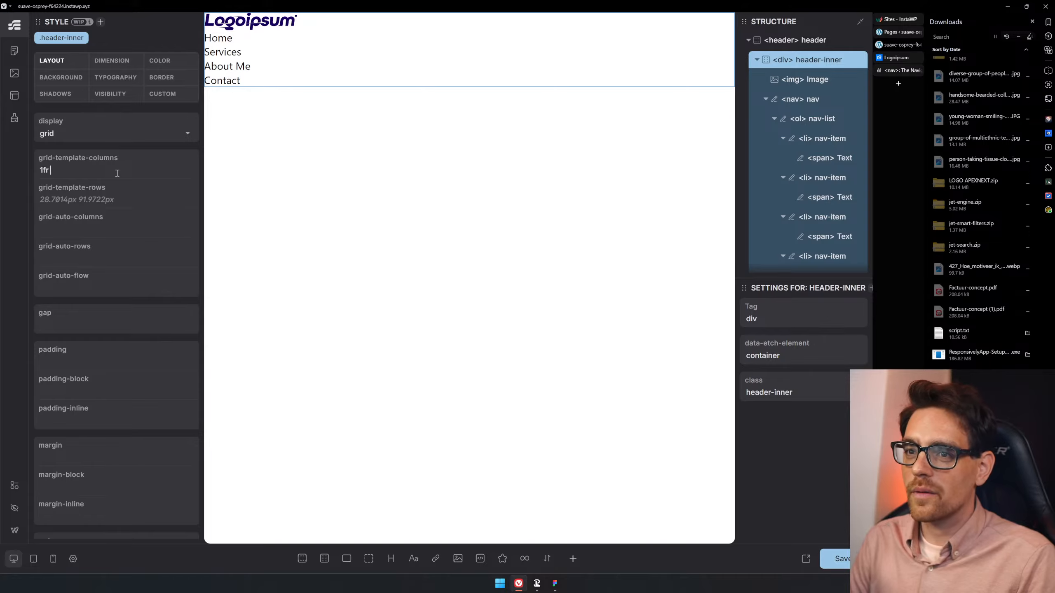
pyautogui.press('BackSpace')
pyautogui.press('BackSpace')
pyautogui.press('BackSpace')
pyautogui.press('BackSpace')
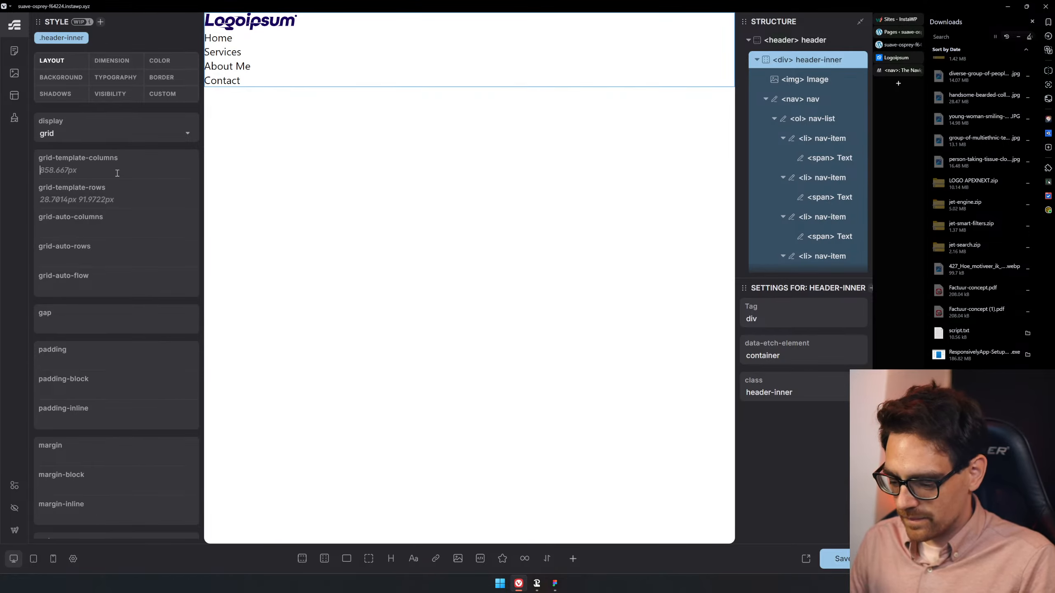
pyautogui.write('150px ')
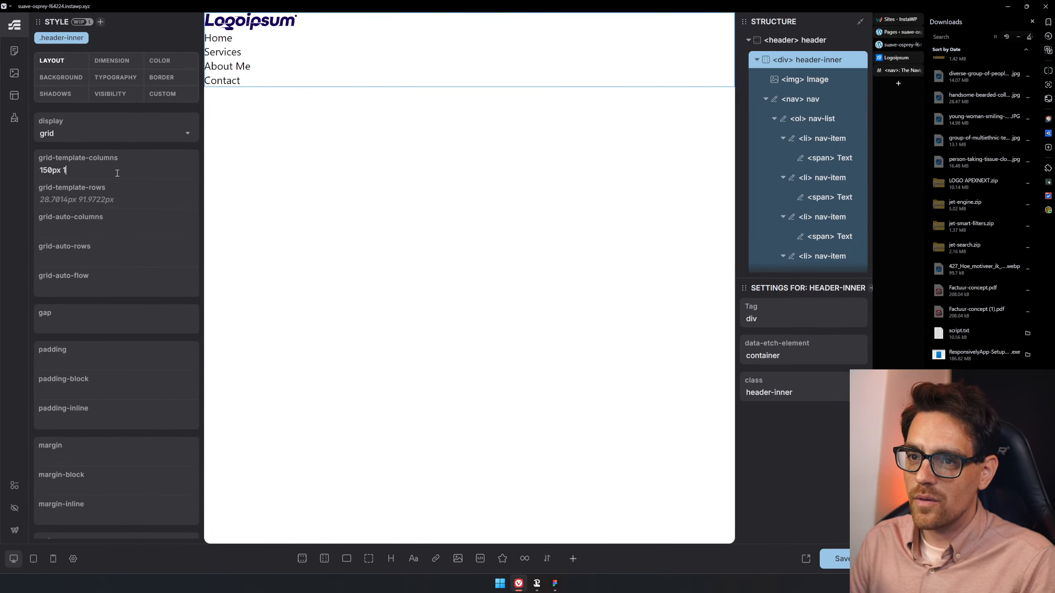
pyautogui.write('1fr')
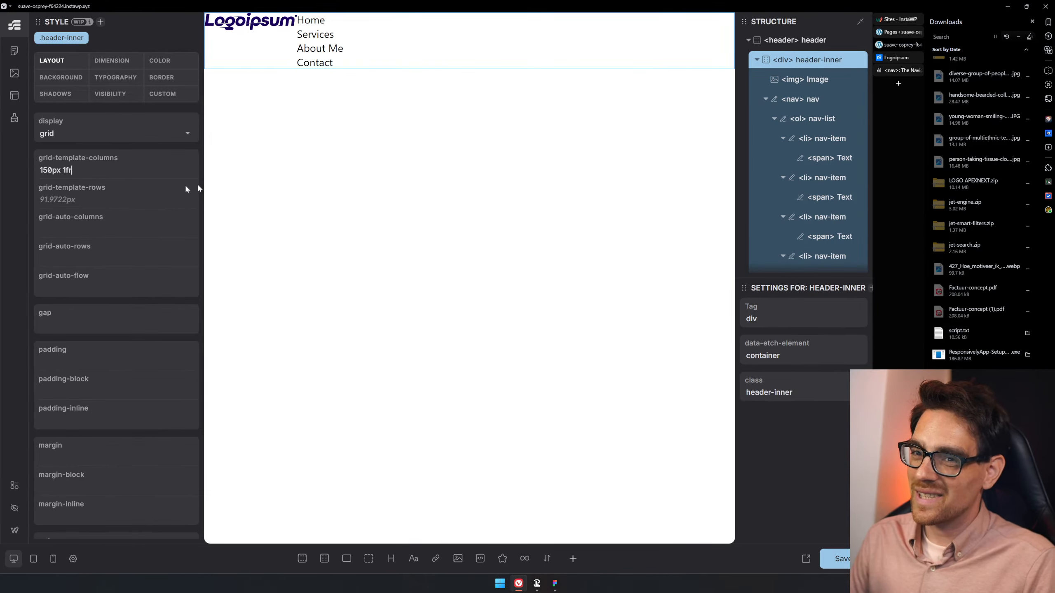
# - Remove the max-inline-size value from the .logo class of the header image
pyautogui.click(793, 86)
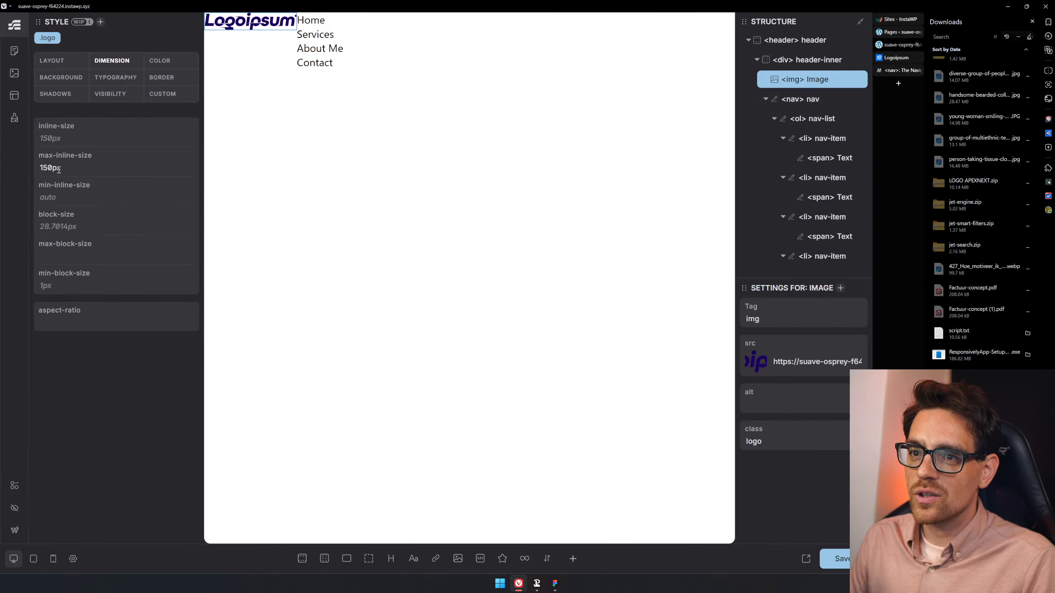
pyautogui.click(149, 167)
pyautogui.write('100%')
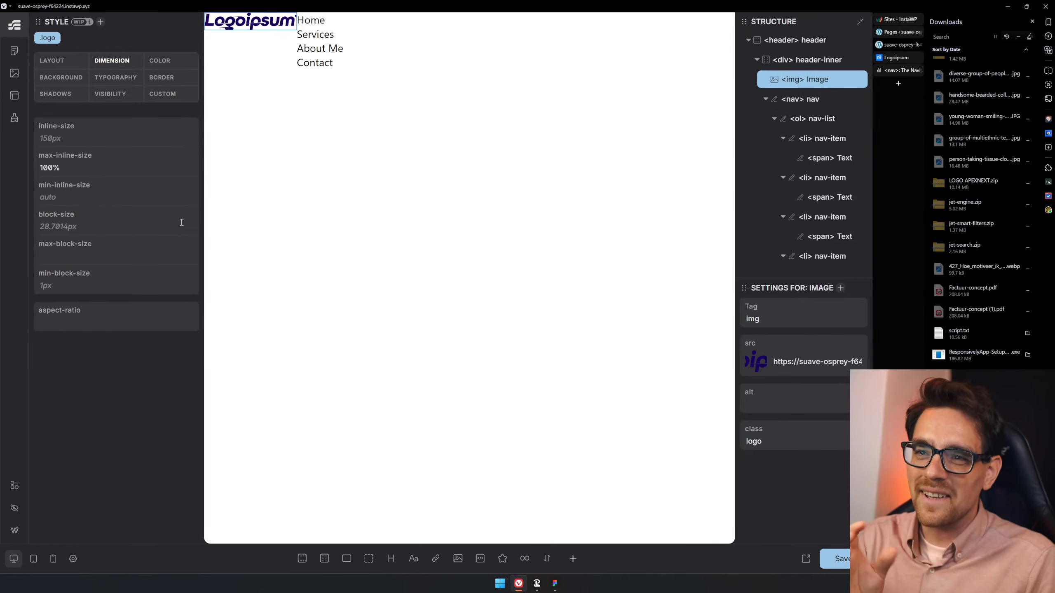
pyautogui.press('BackSpace')
pyautogui.press('BackSpace')
pyautogui.press('BackSpace')
pyautogui.press('BackSpace')
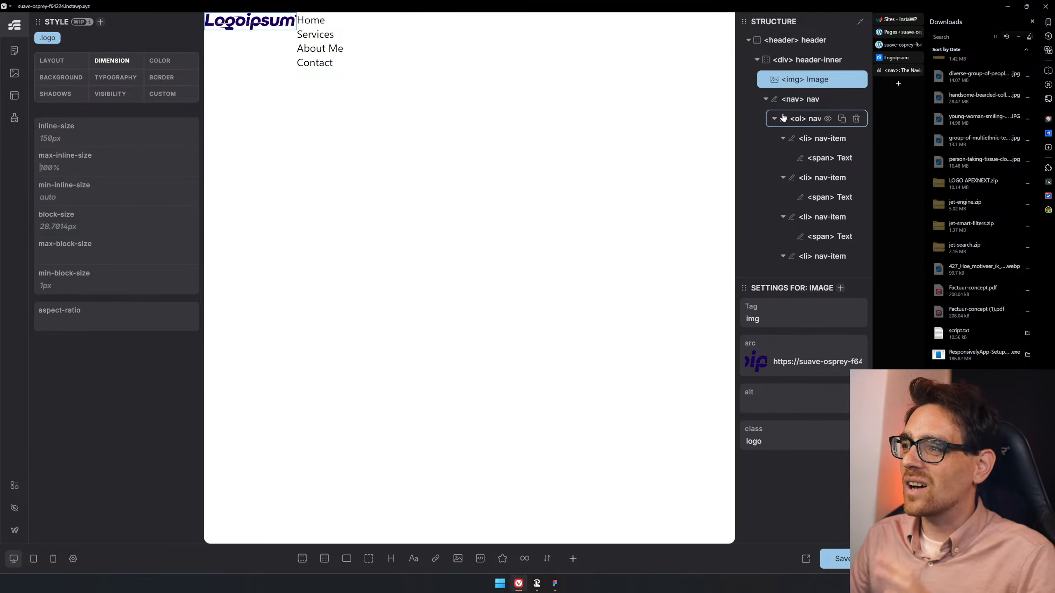
# - Collapse the nav element in the page structure, then reselect the header-inner div and show its layout properties
pyautogui.click(788, 62)
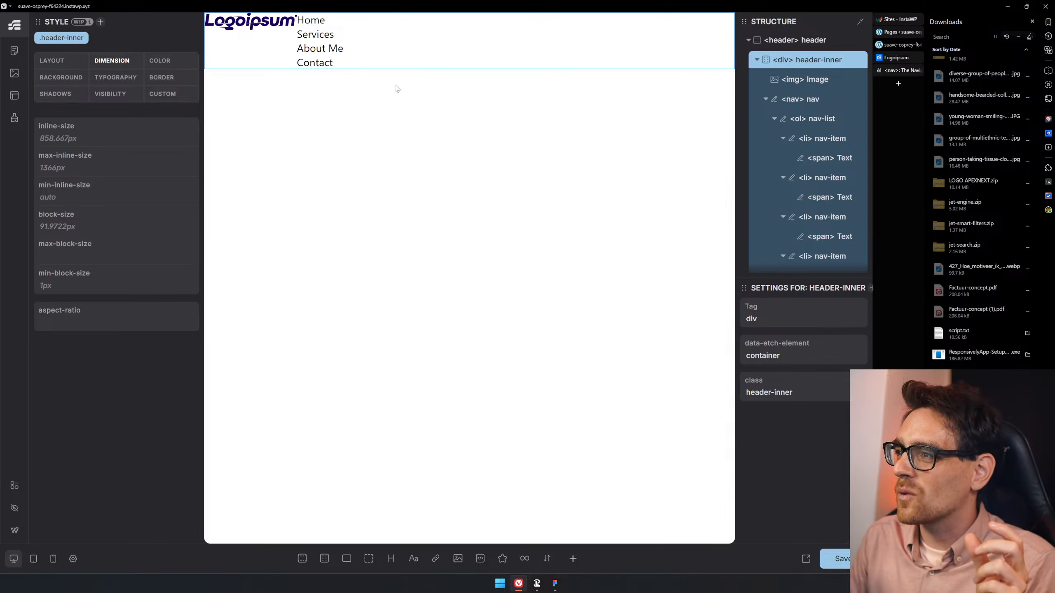
pyautogui.click(764, 100)
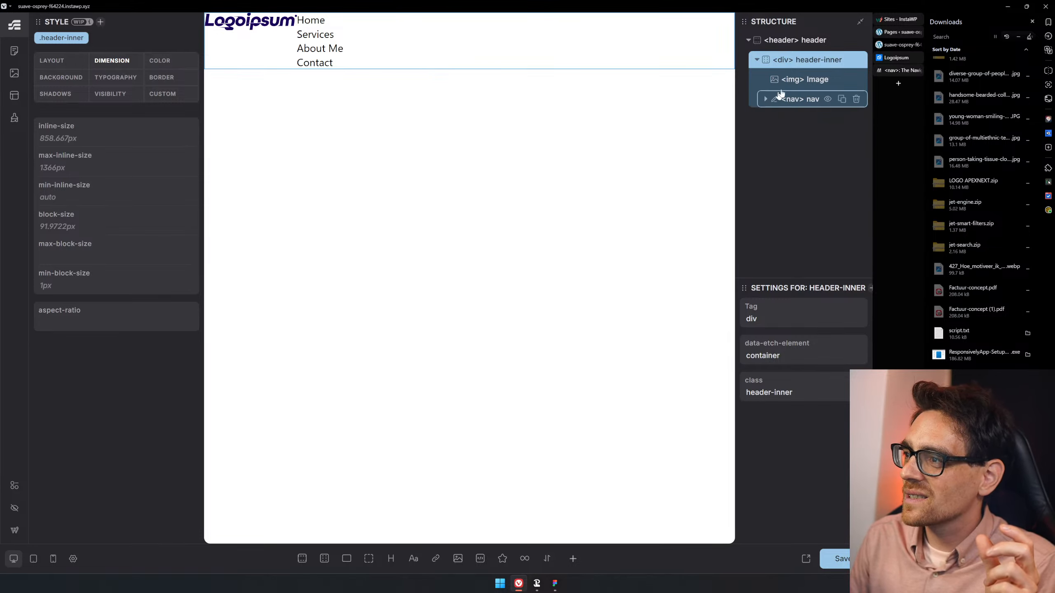
pyautogui.click(786, 83)
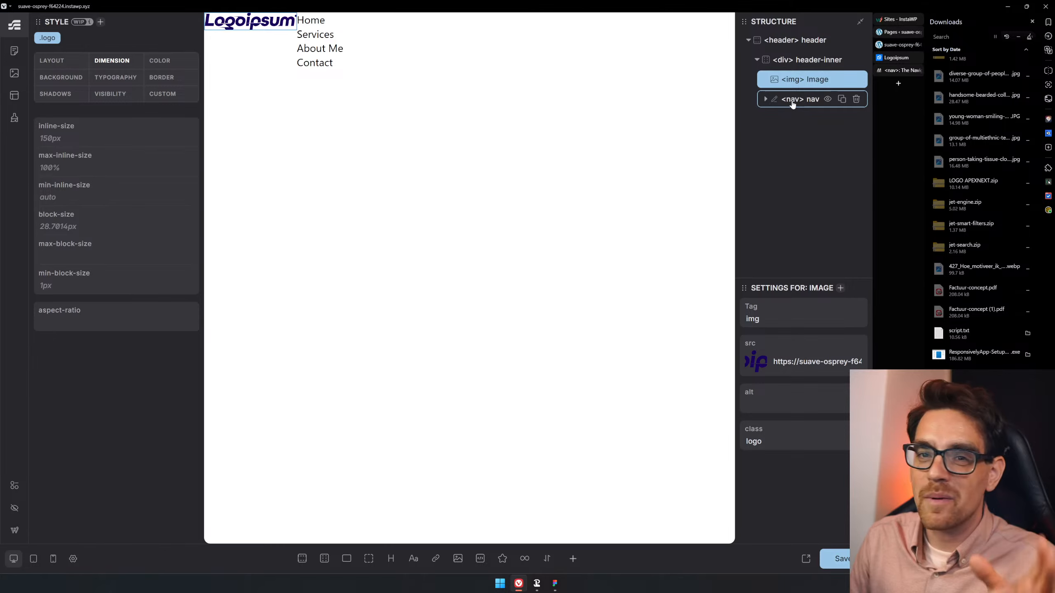
pyautogui.click(793, 104)
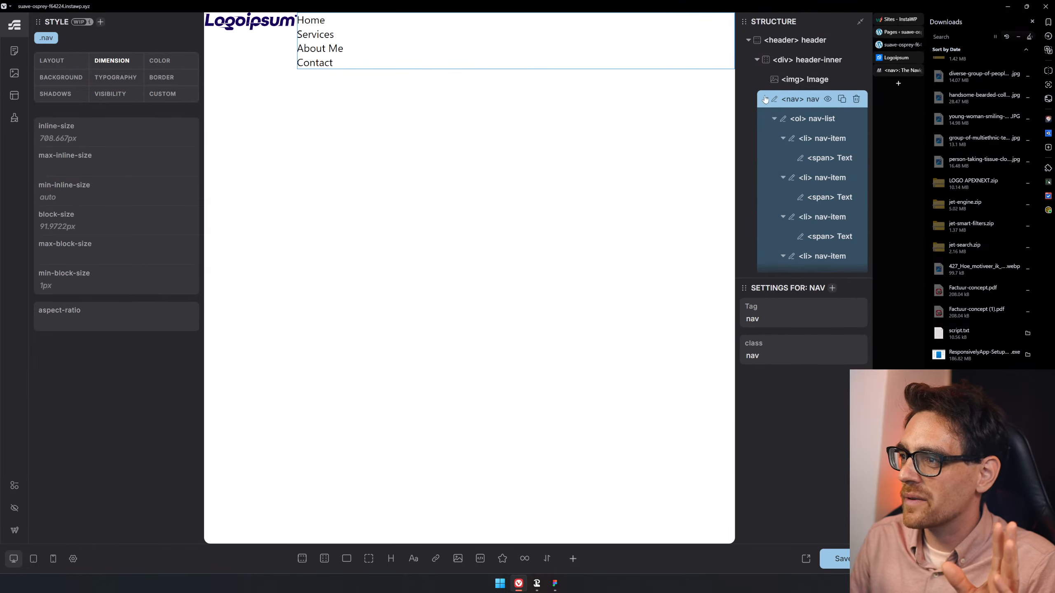
pyautogui.click(766, 99)
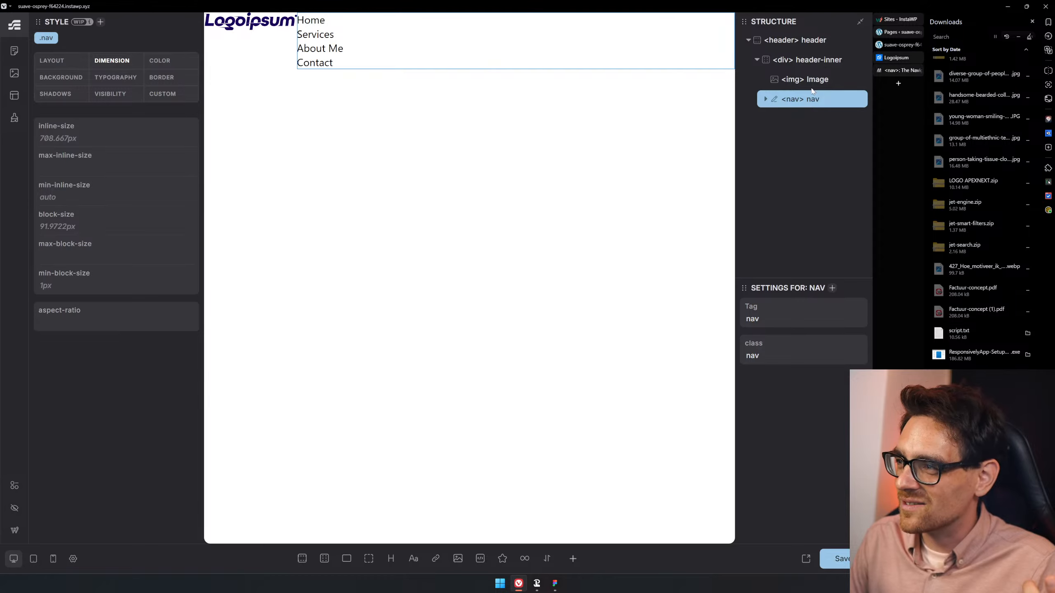
pyautogui.click(802, 60)
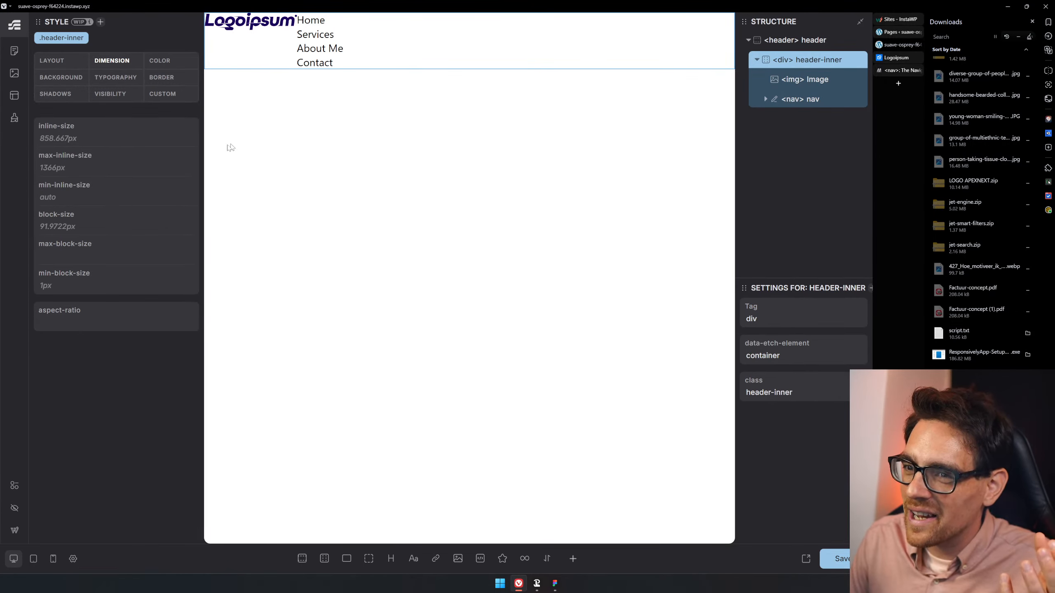
pyautogui.click(61, 66)
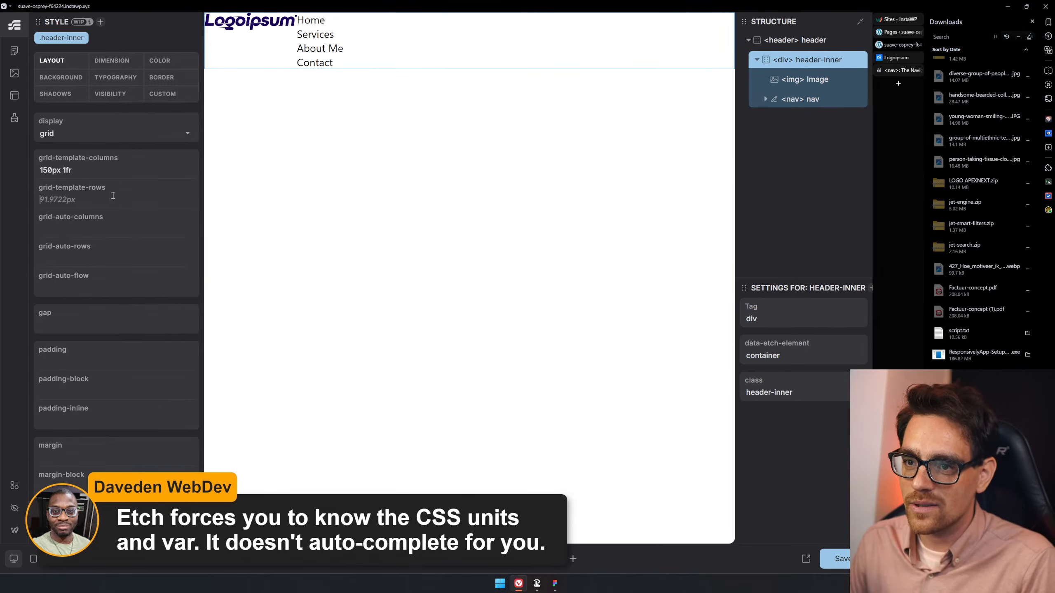
pyautogui.write('120')
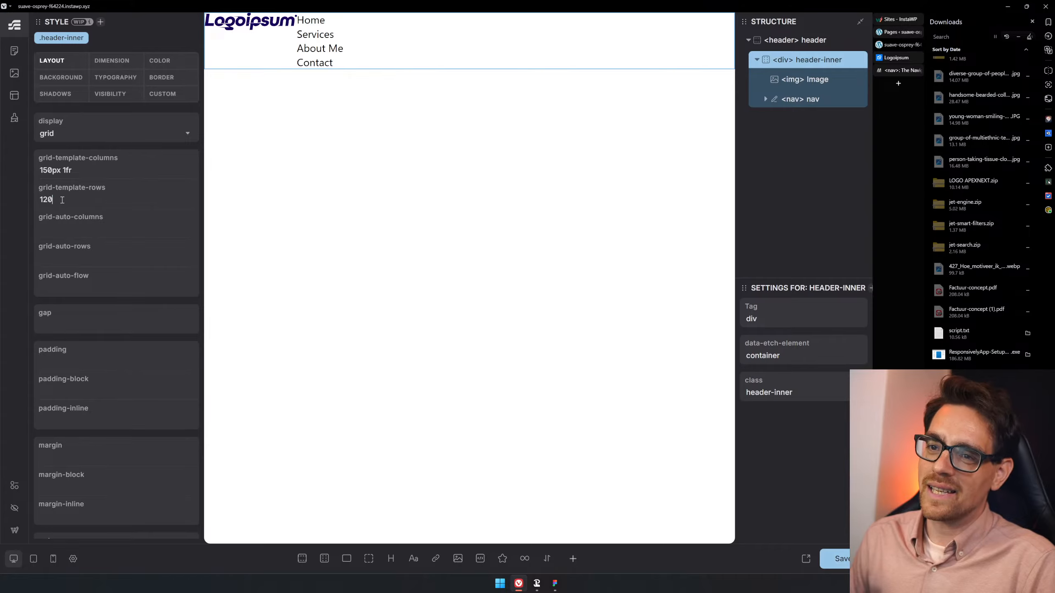
pyautogui.press('BackSpace')
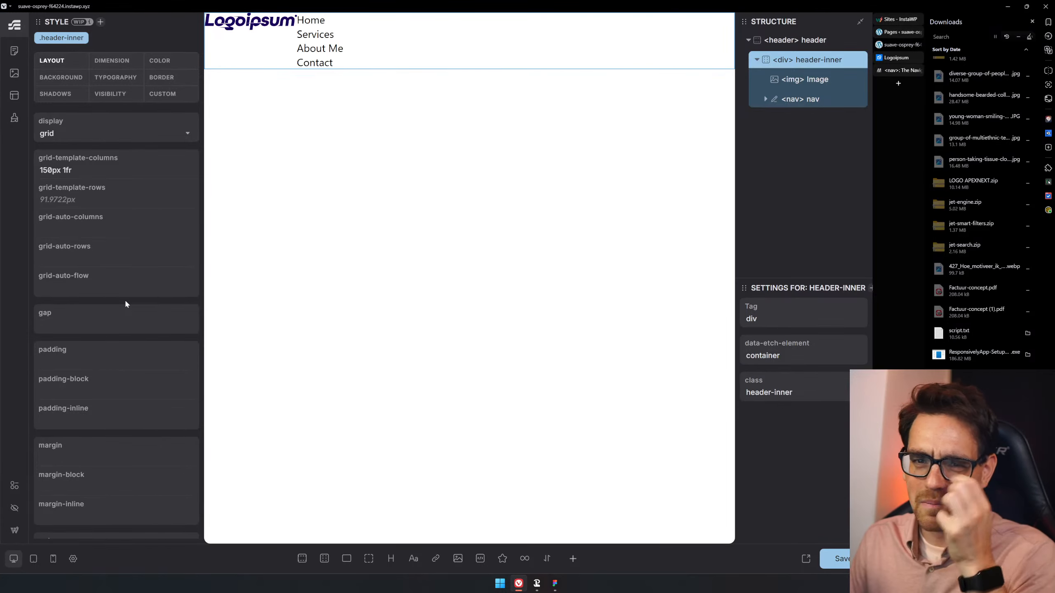
pyautogui.click(126, 179)
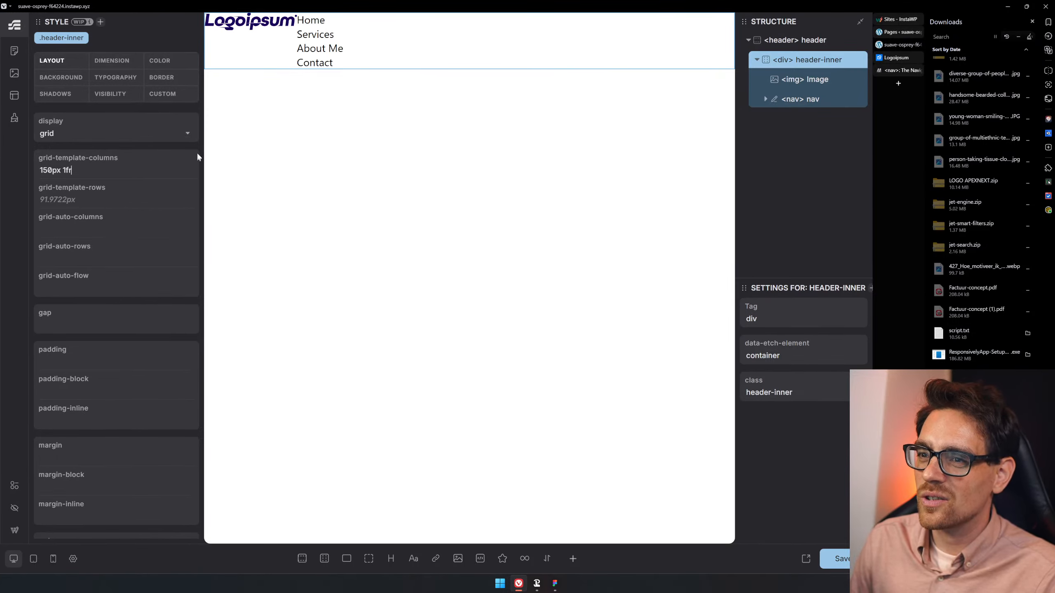
# - Try an inline-size of auto on .header-inner, clear the value again and return to its layout properties
pyautogui.click(97, 169)
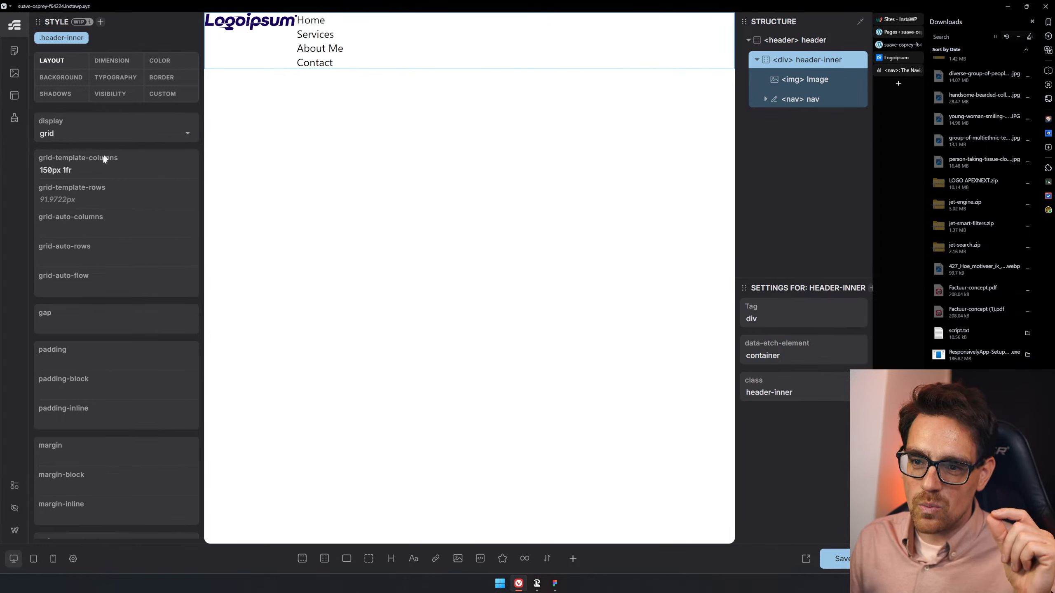
pyautogui.click(107, 60)
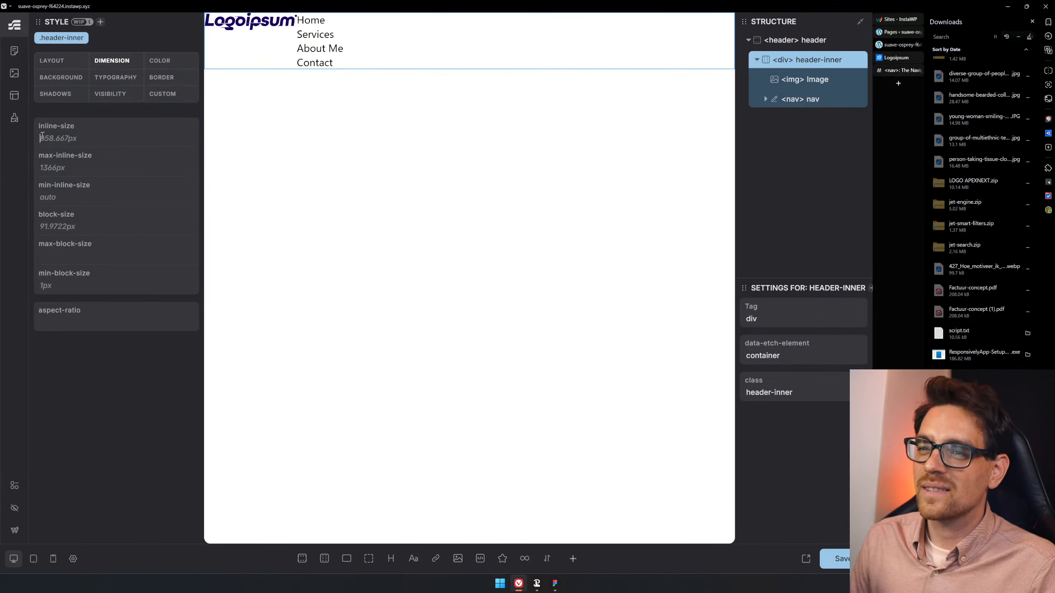
pyautogui.write('auto')
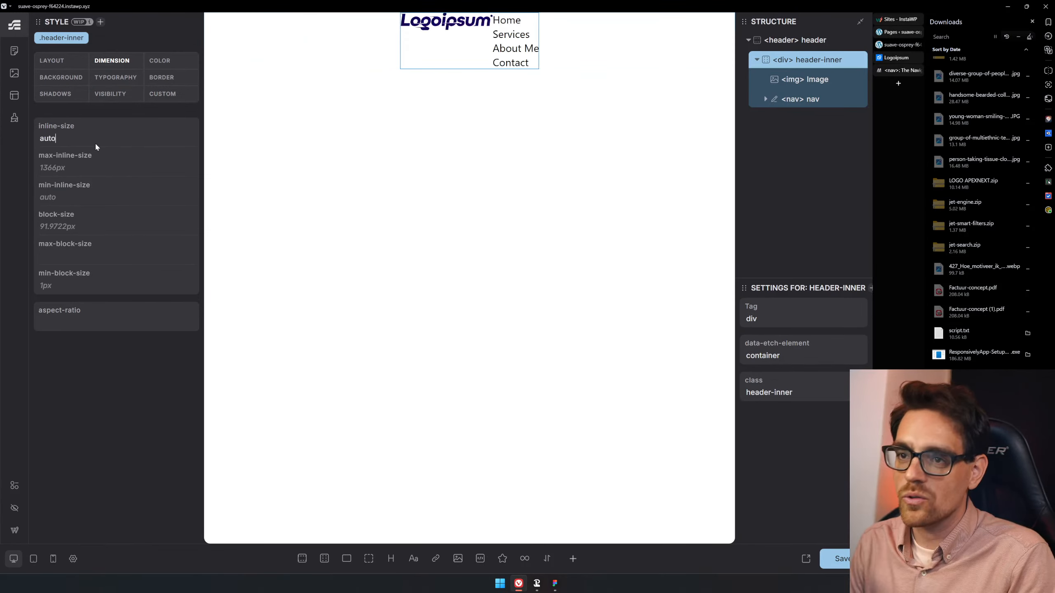
pyautogui.press('BackSpace')
pyautogui.press('BackSpace')
pyautogui.press('BackSpace')
pyautogui.press('BackSpace')
pyautogui.write('var')
pyautogui.press('BackSpace')
pyautogui.press('BackSpace')
pyautogui.press('BackSpace')
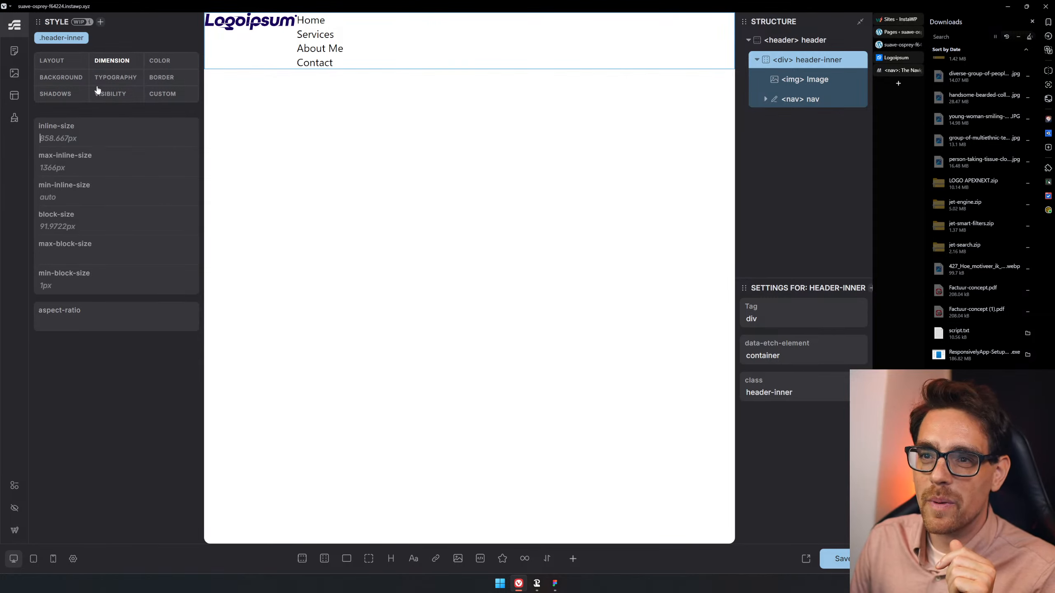
pyautogui.click(55, 62)
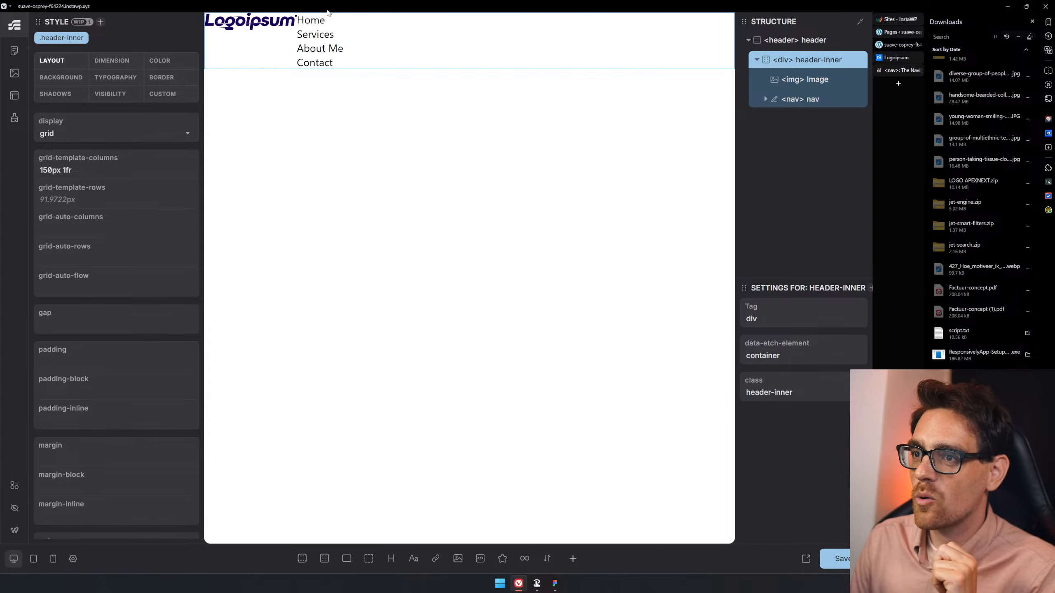
# - Set the display of the nav-list ordered list inside the nav element to grid
pyautogui.click(808, 101)
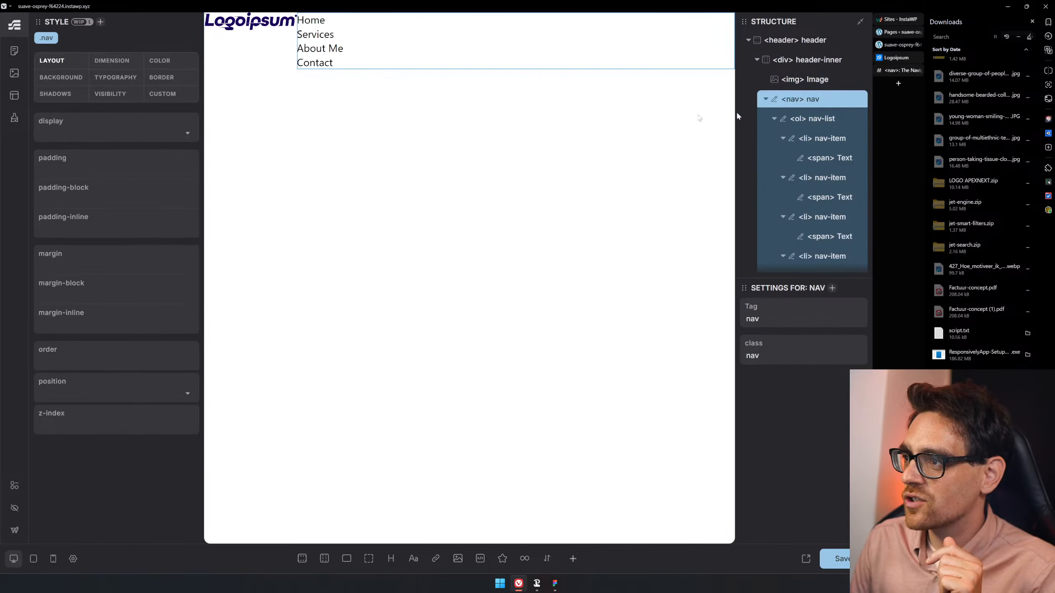
pyautogui.click(810, 119)
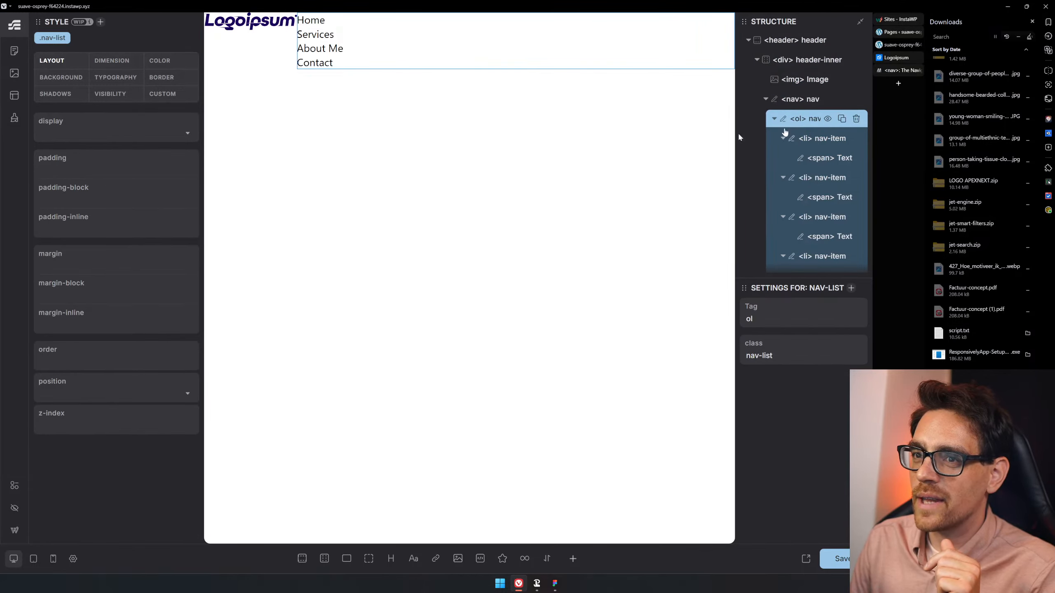
pyautogui.click(93, 133)
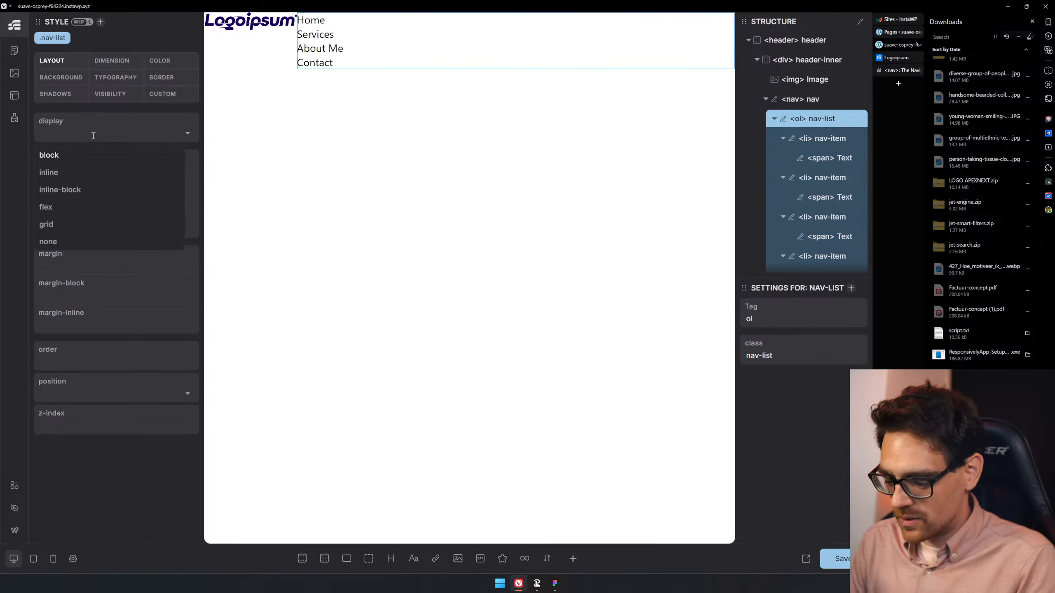
pyautogui.click(102, 225)
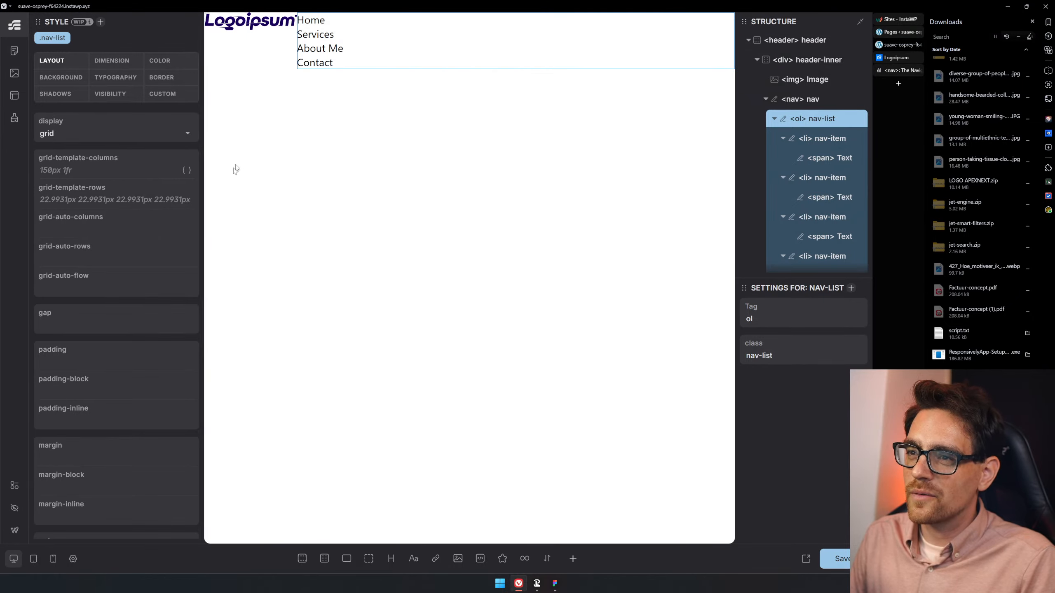
# - Check the .header-inner rule behind the suggested columns, return to .nav-list and set its grid-template-columns to "1fr 1fr 1fr 1fr"
pyautogui.click(187, 172)
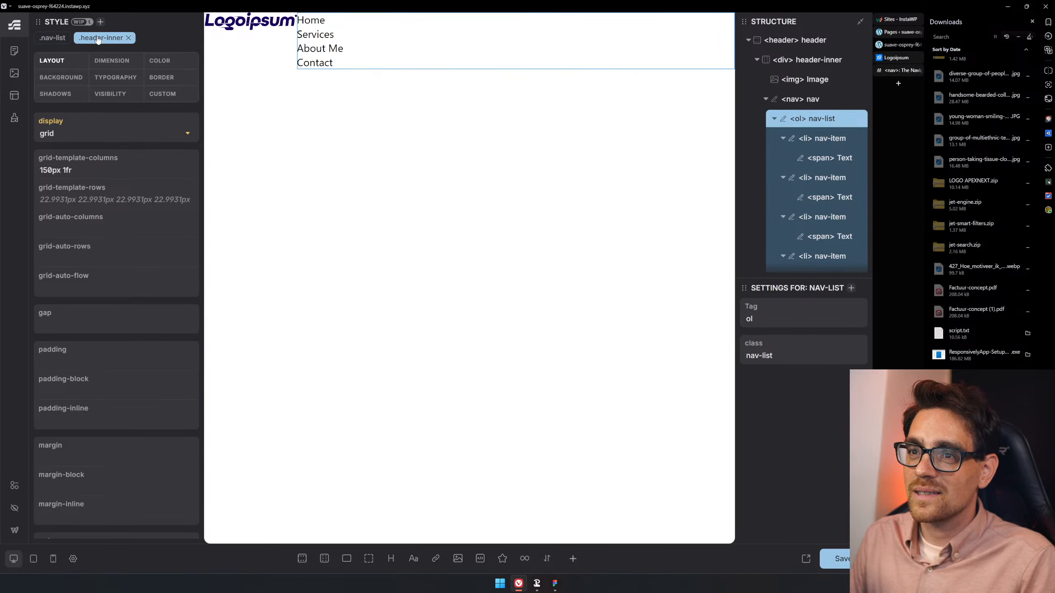
pyautogui.click(64, 41)
pyautogui.click(54, 41)
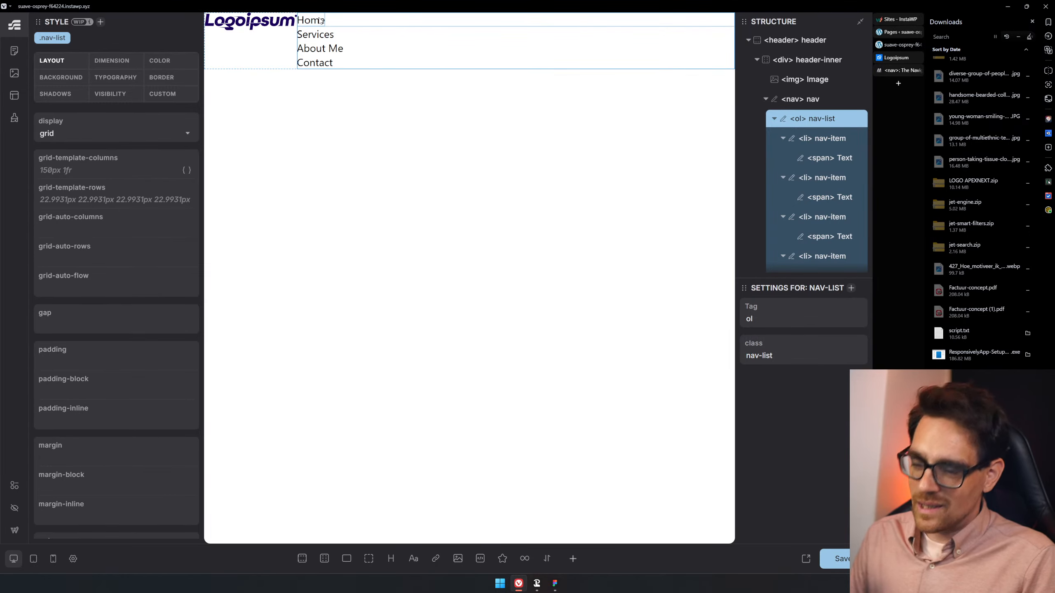
pyautogui.write('1fr')
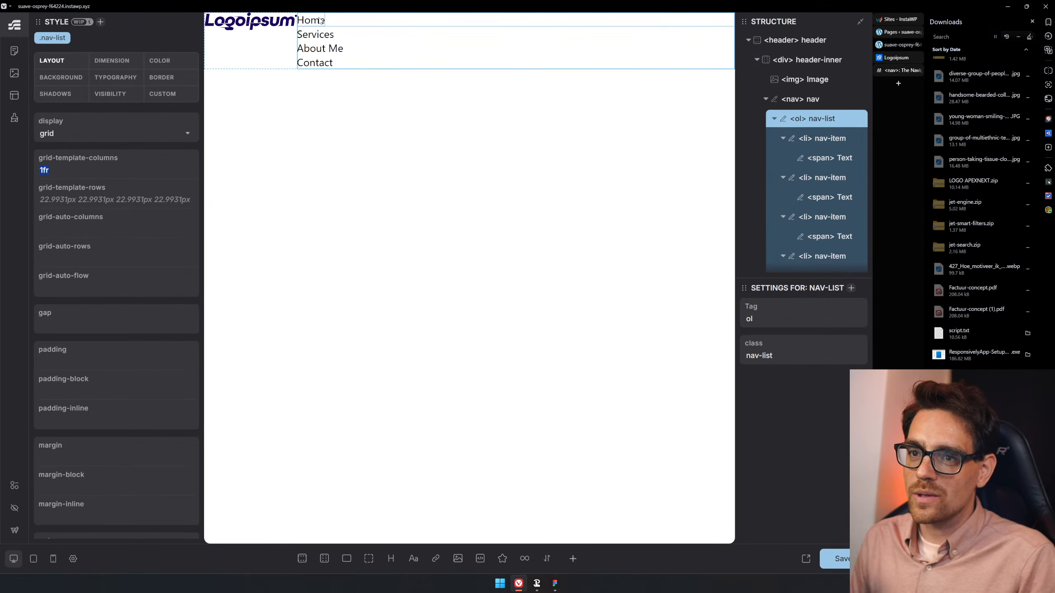
pyautogui.write(' 1fr 1fr 1fr')
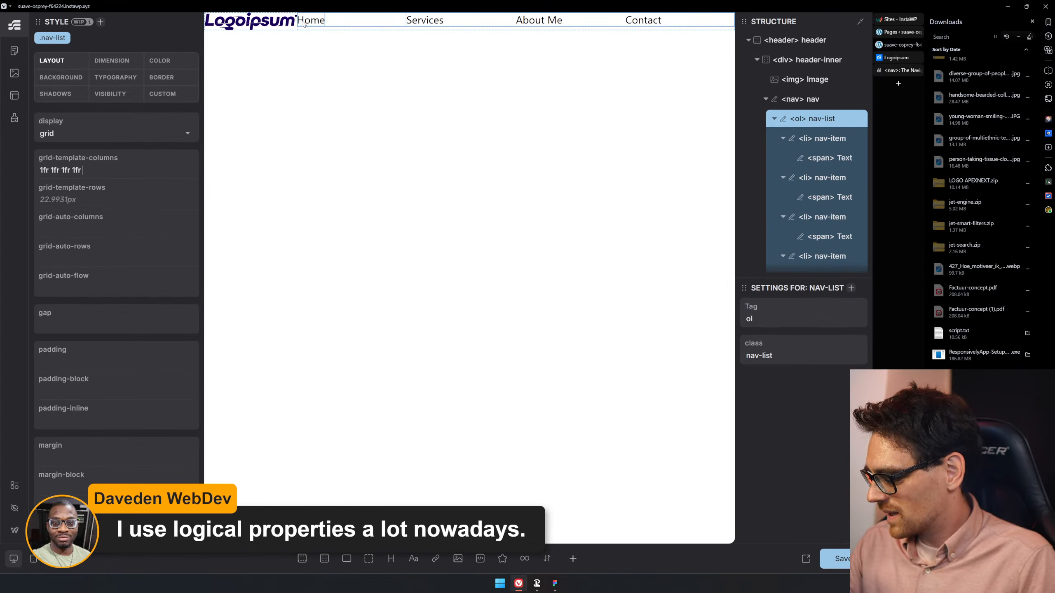
# - Rewrite the grid-template-columns value of .nav-list in shorthand as "repeat(4, 1fr)"
pyautogui.hotkey('ctrl', 'a')
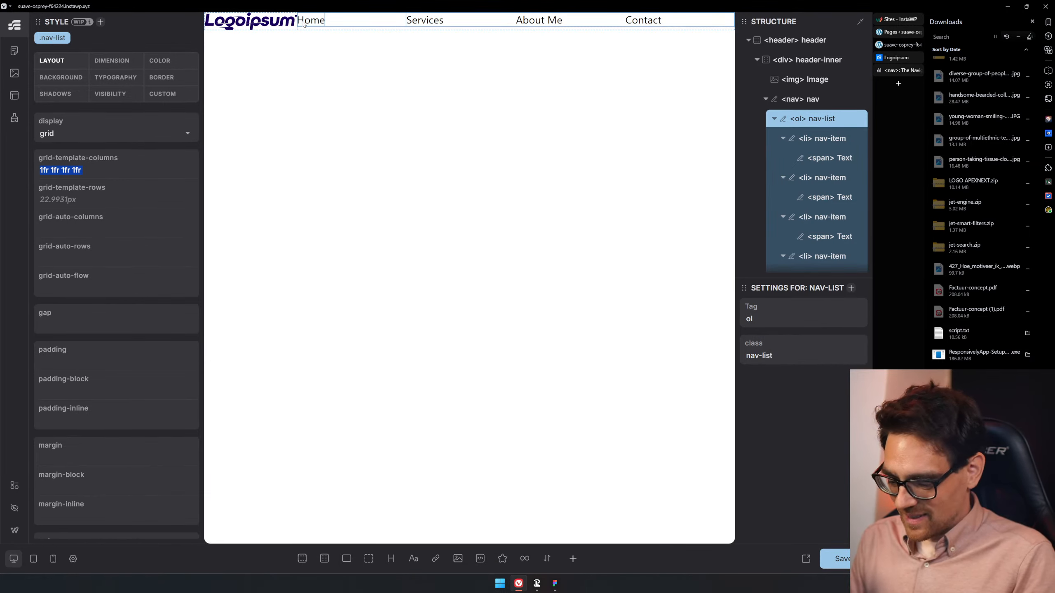
pyautogui.write('repeat')
pyautogui.press('shift')
pyautogui.press('shift')
pyautogui.write('(4')
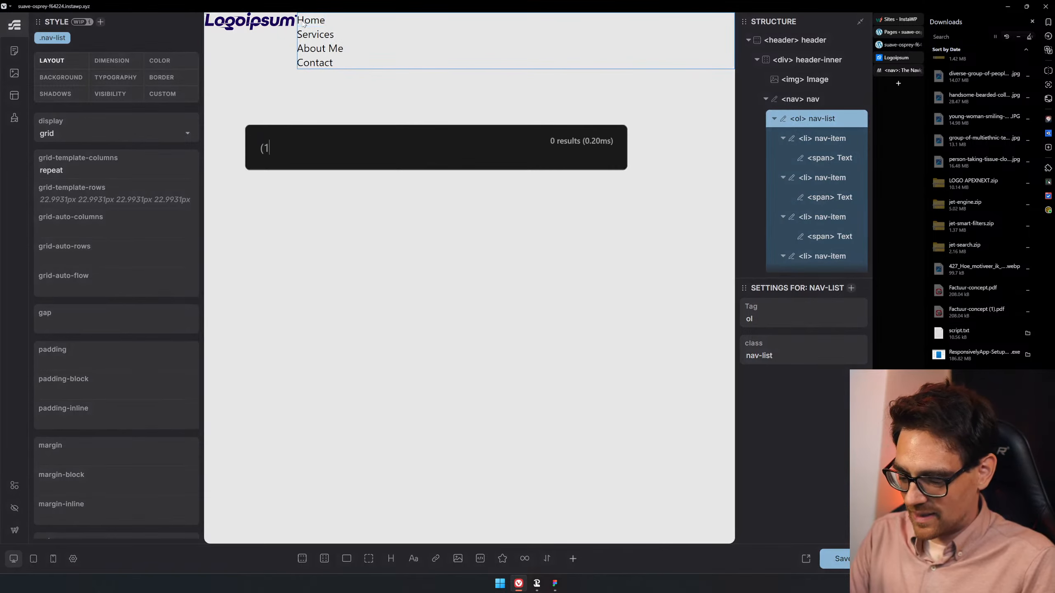
pyautogui.press('Escape')
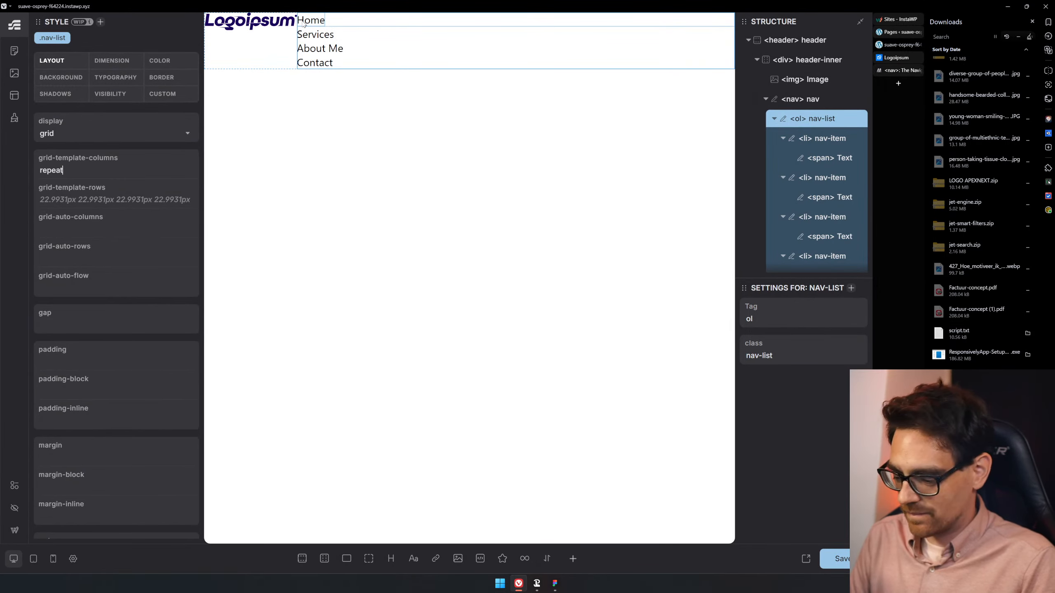
pyautogui.write('(1')
pyautogui.press('BackSpace')
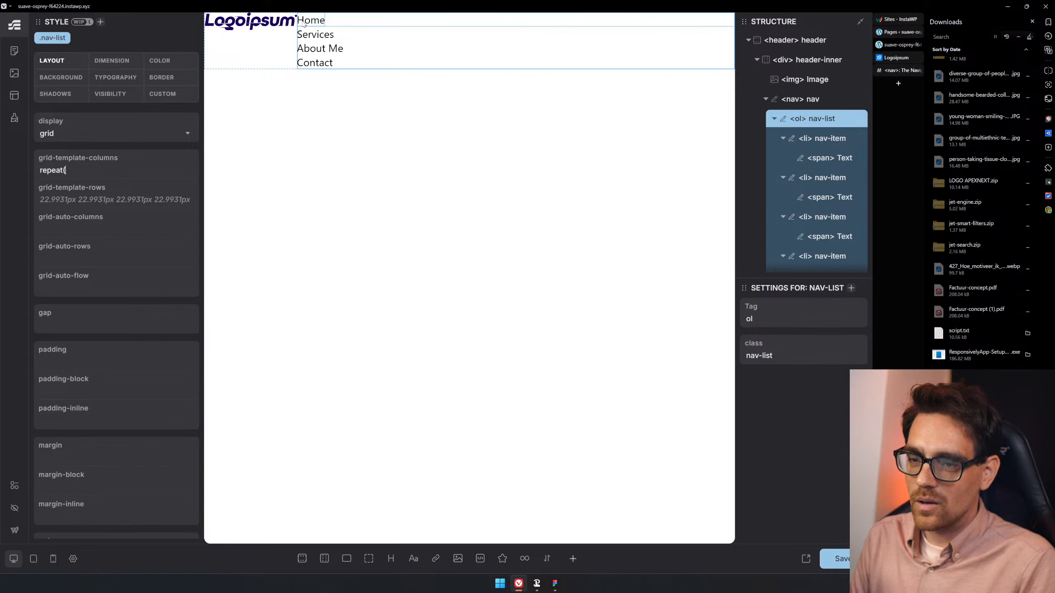
pyautogui.write('4, ')
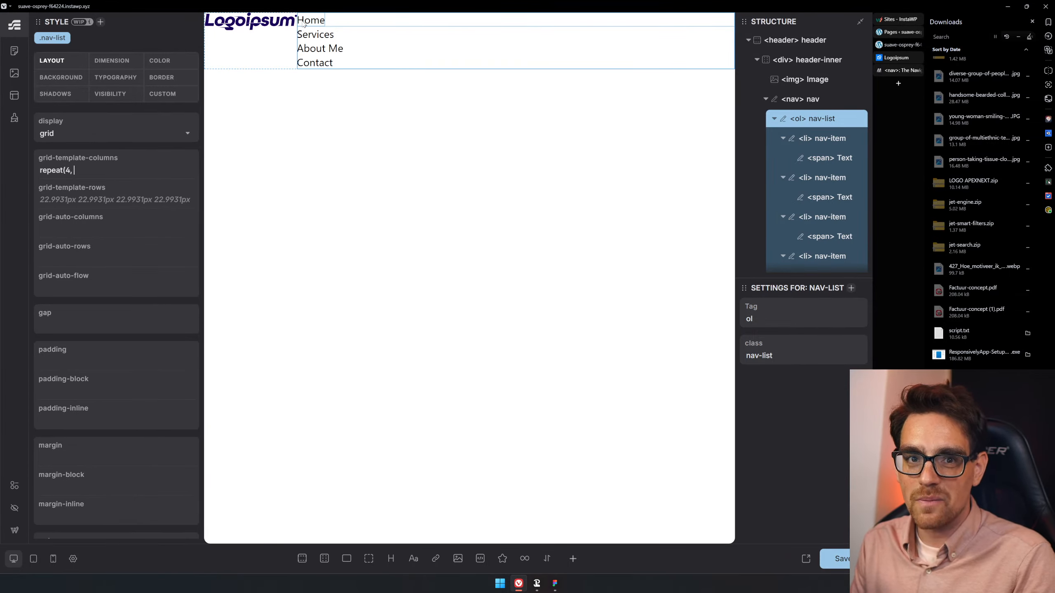
pyautogui.write('1fr)')
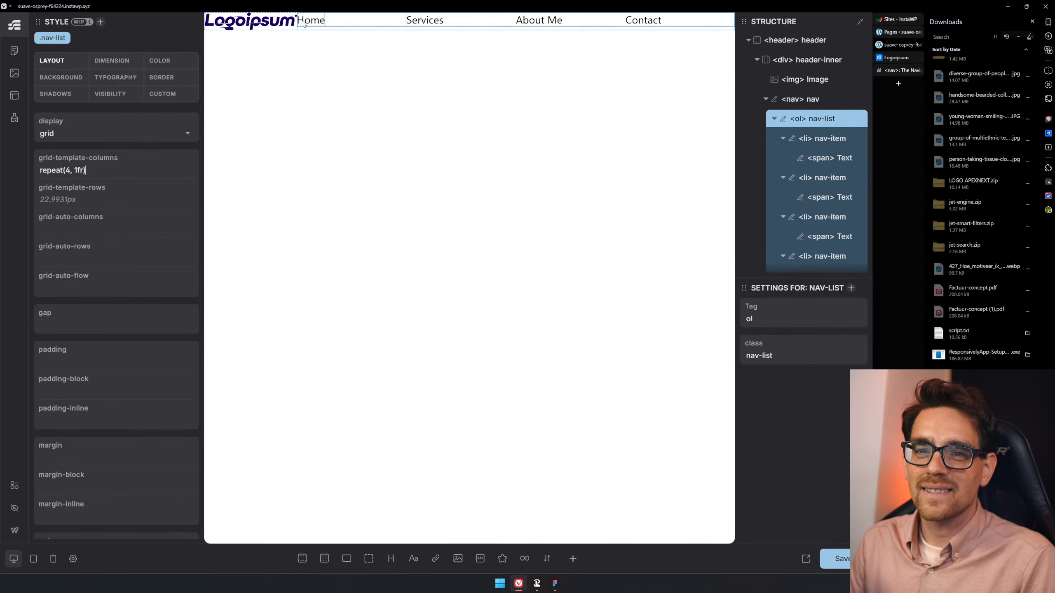
# - Set the grid-template-columns of .nav-list to "repeat(4, max-content)" so each column fits its menu text
pyautogui.hotkey('ctrl', 'a')
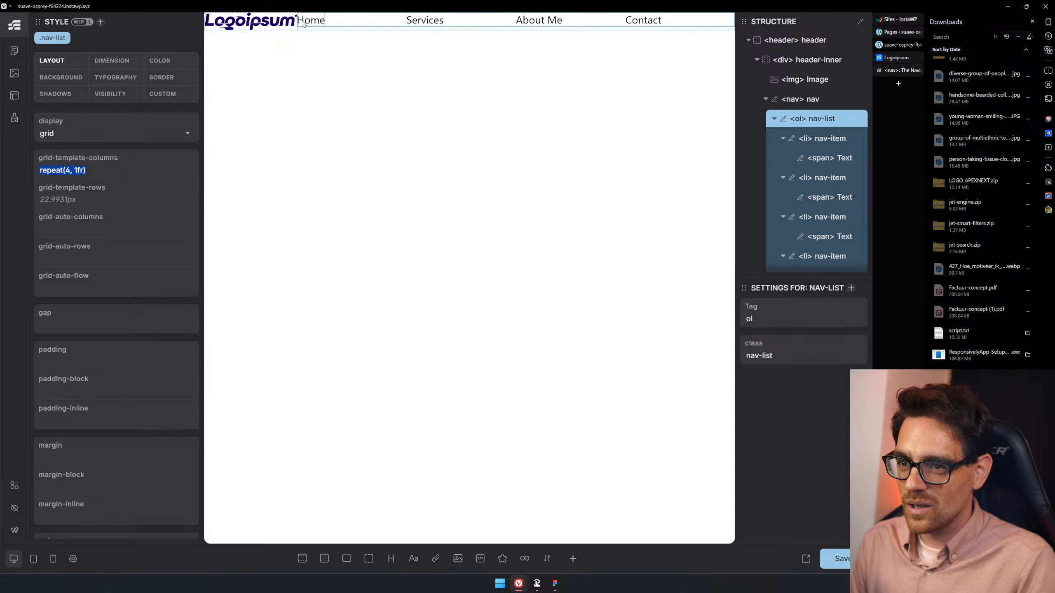
pyautogui.write('repeat(4, fit')
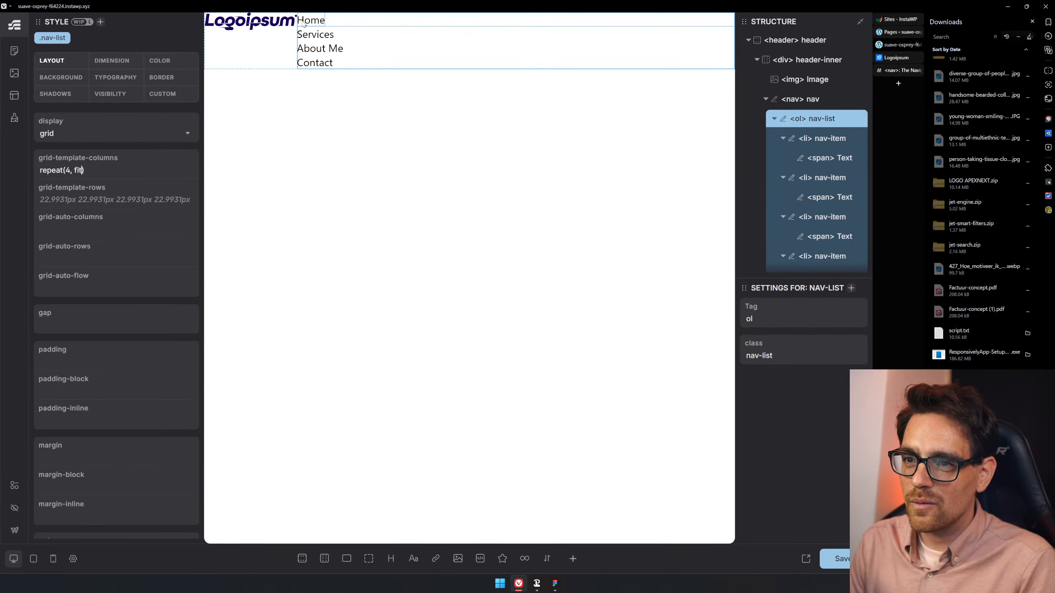
pyautogui.write('-content')
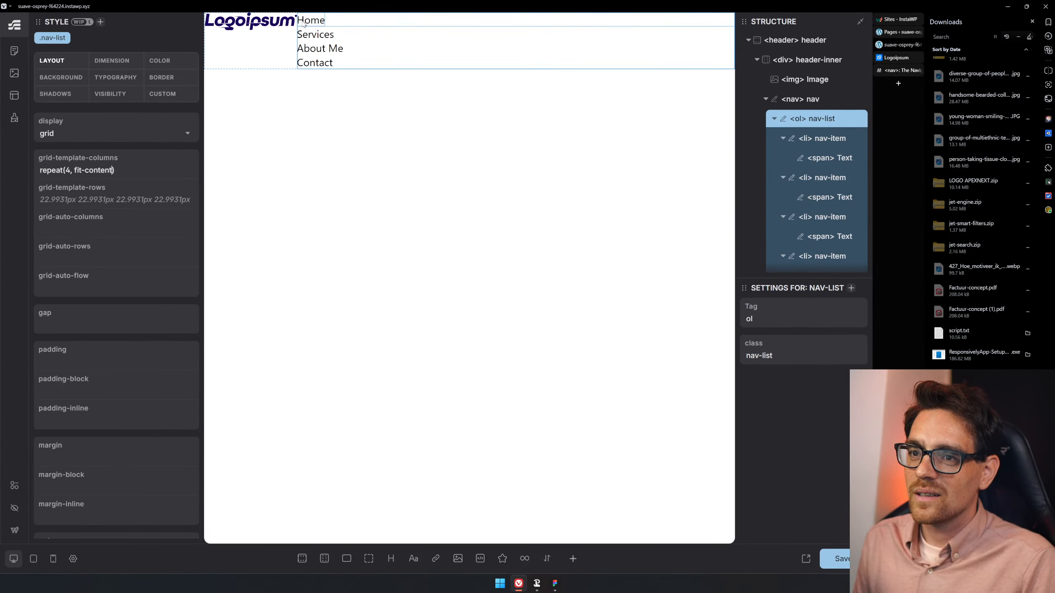
pyautogui.press('BackSpace')
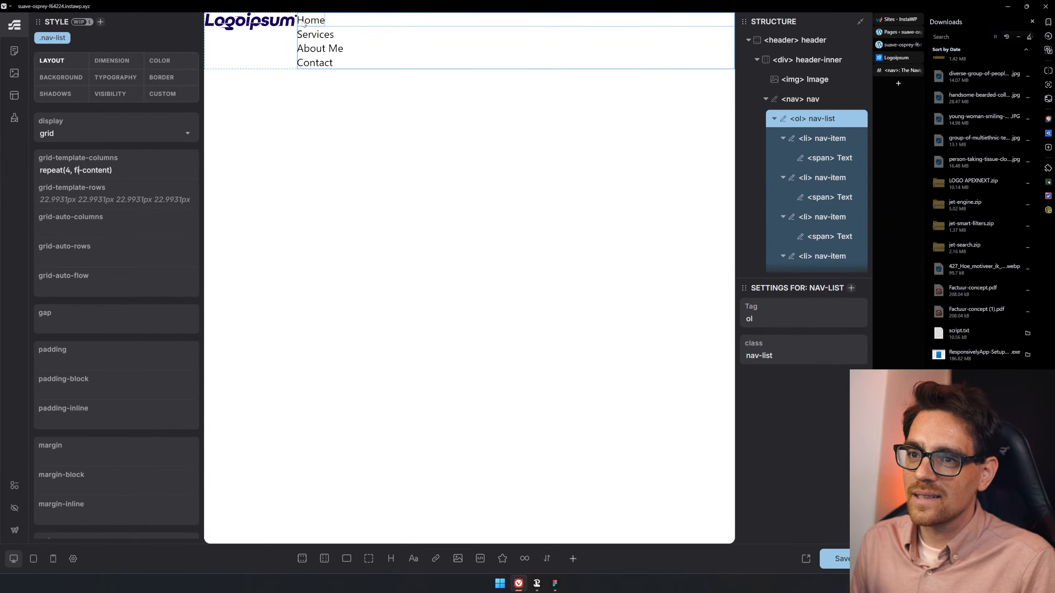
pyautogui.press('Delete')
pyautogui.press('Delete')
pyautogui.write('max')
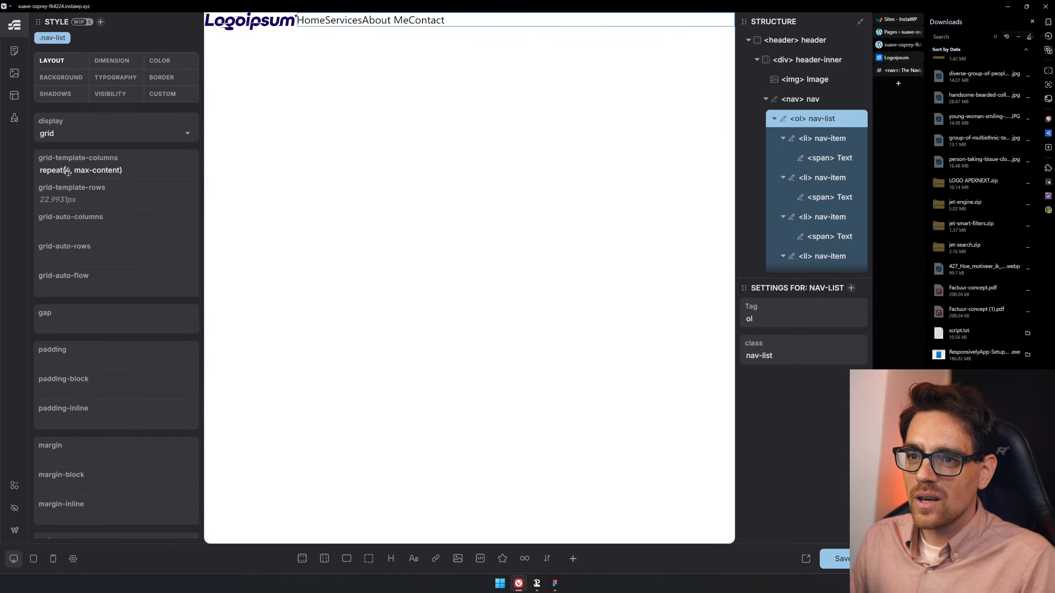
# - Duplicate the Contact text inside its nav-item and delete the extra text element
pyautogui.hotkey('shift', 'Right')
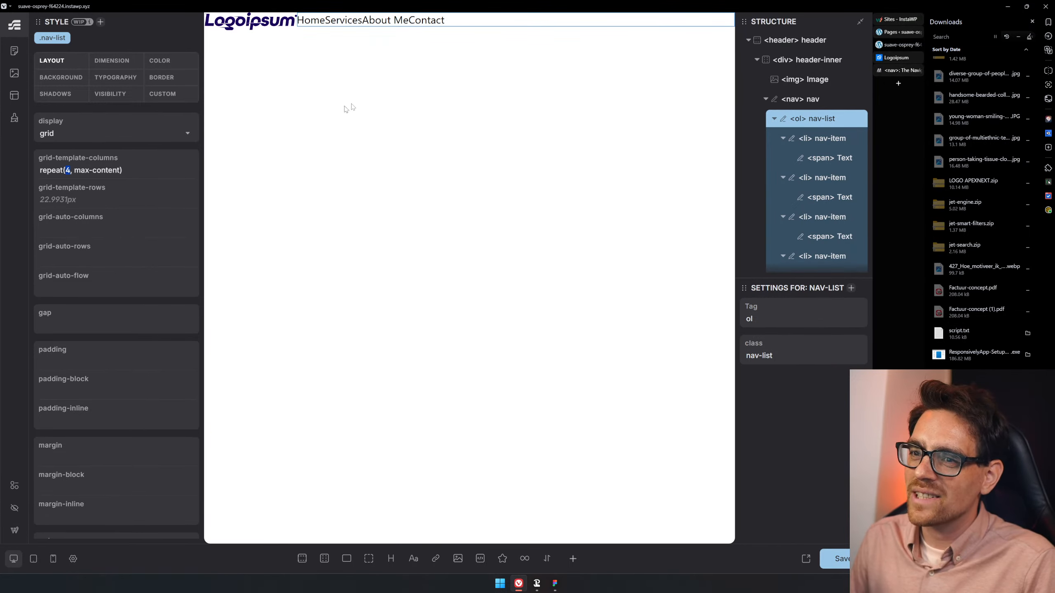
pyautogui.click(435, 18)
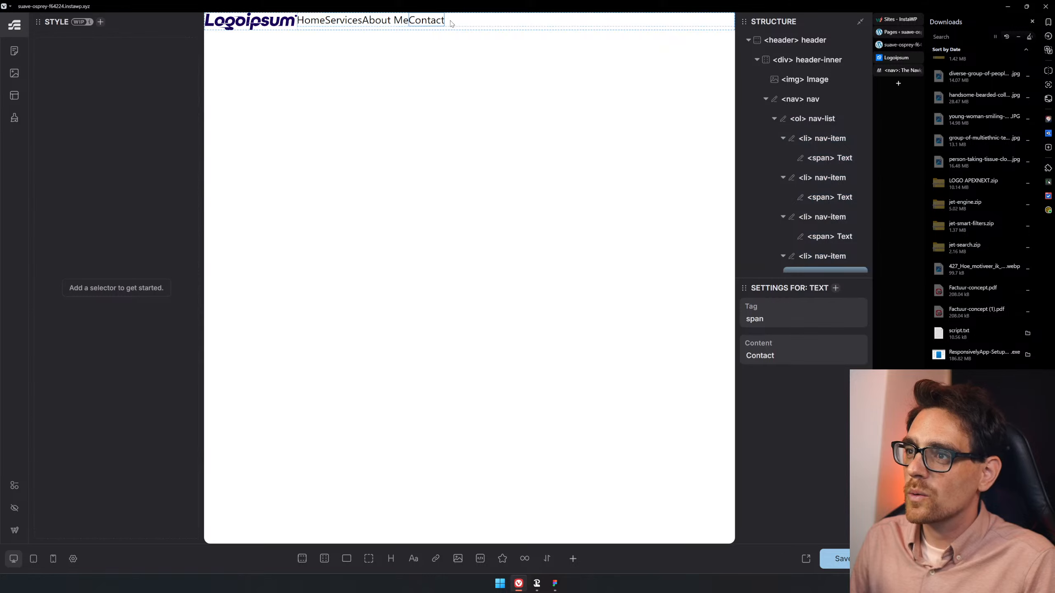
pyautogui.hotkey('ctrl', 'd')
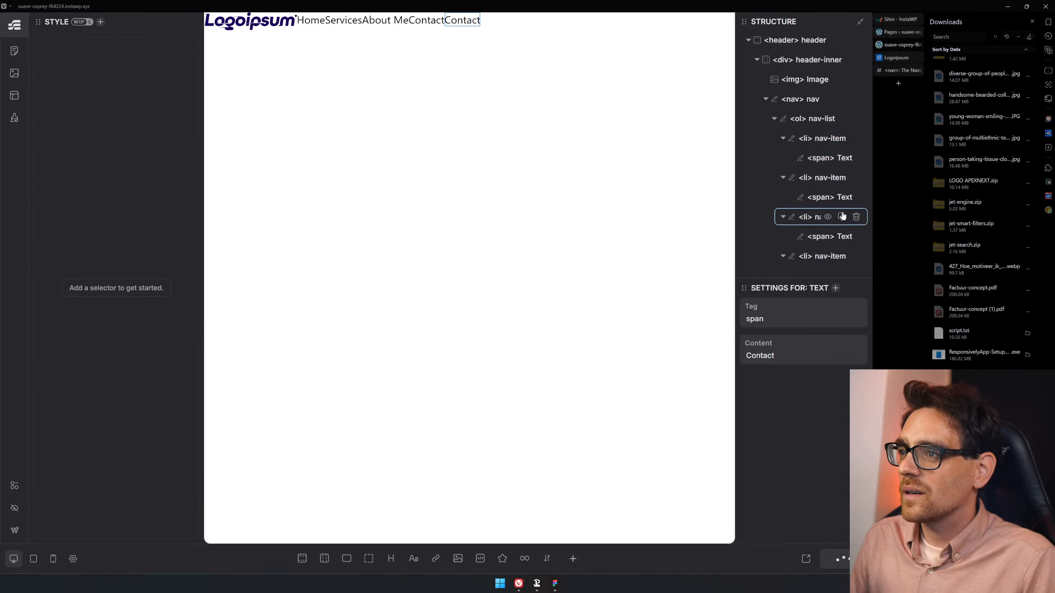
pyautogui.click(826, 206)
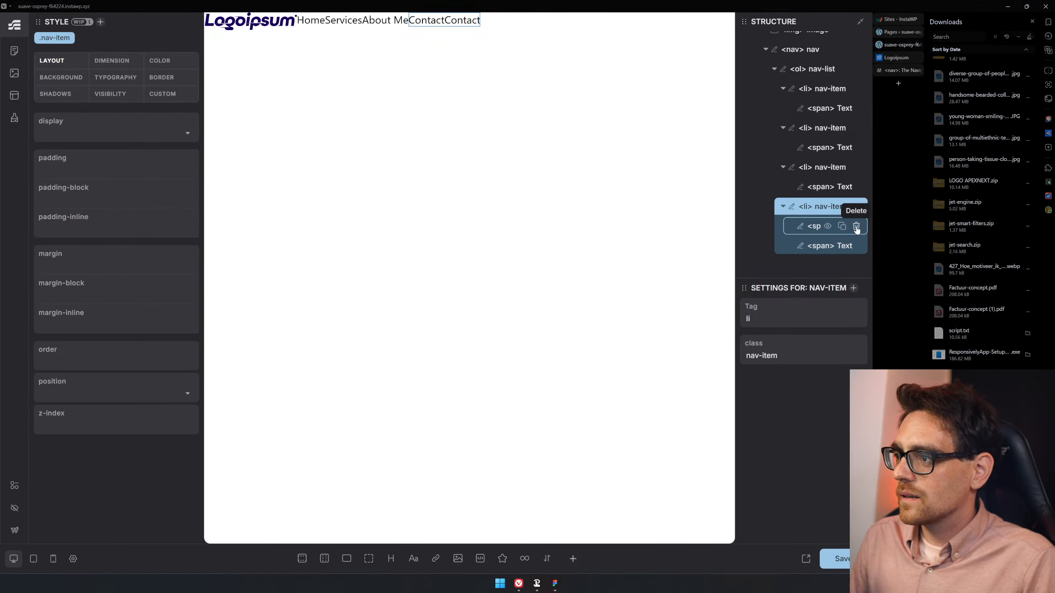
pyautogui.click(856, 227)
# - Duplicate the whole Contact nav-item to test a fifth entry in the four-column grid, and delete the copy
pyautogui.rightClick(836, 227)
pyautogui.click(842, 227)
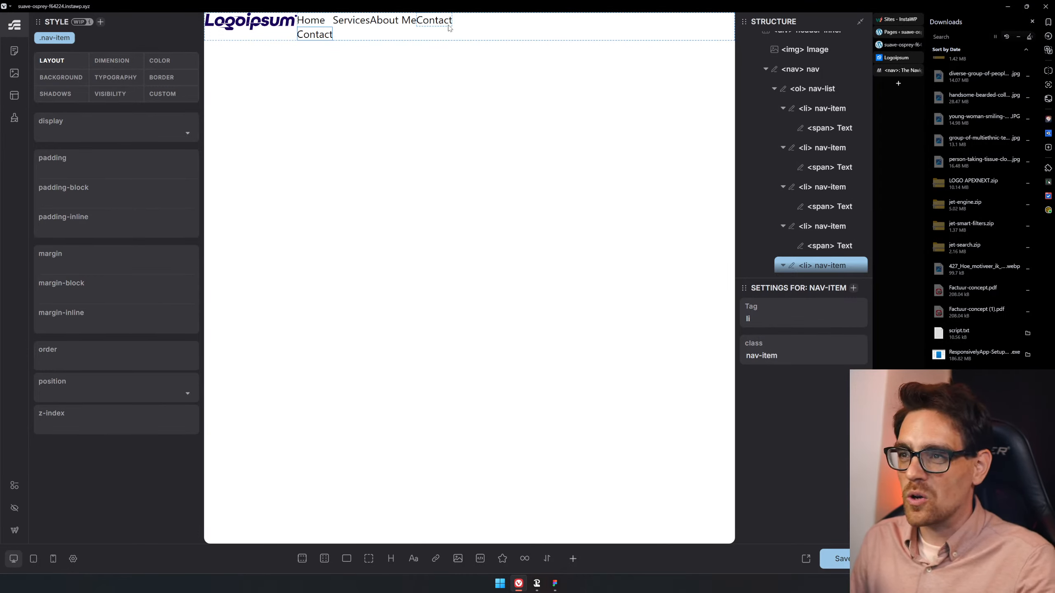
pyautogui.scroll(-1, 831, 218)
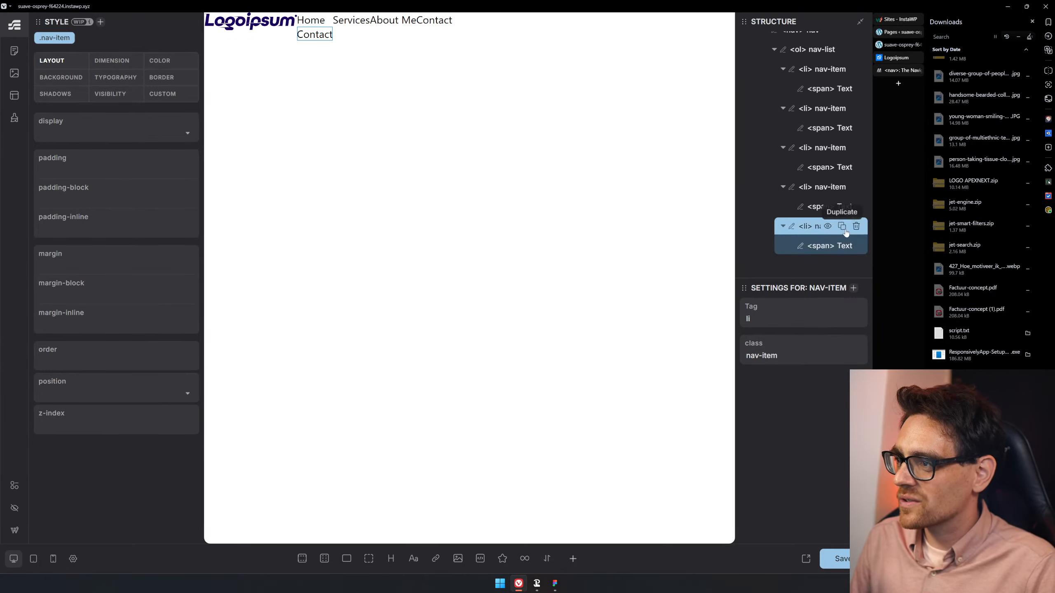
pyautogui.click(855, 229)
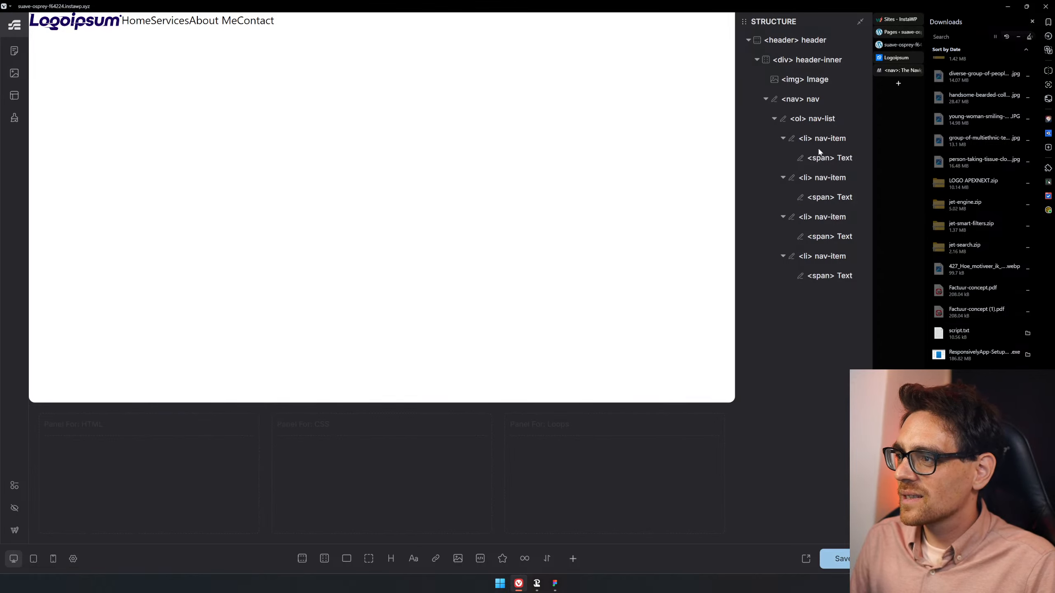
# - Replace the column count in .nav-list's grid-template-columns with auto-fit, giving "repeat(auto-fit, max-content)"
pyautogui.click(814, 121)
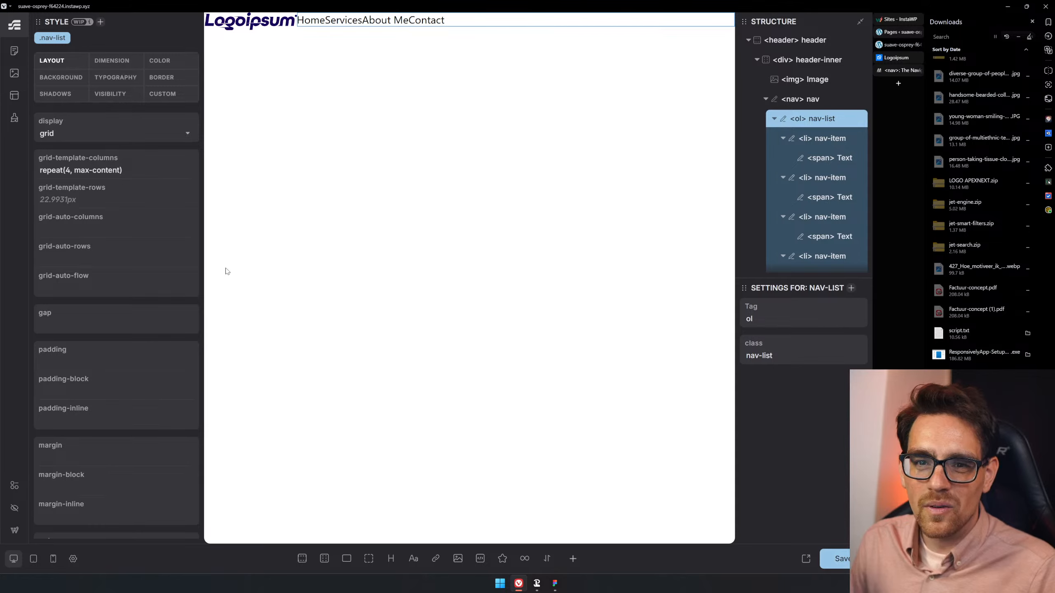
pyautogui.press('BackSpace')
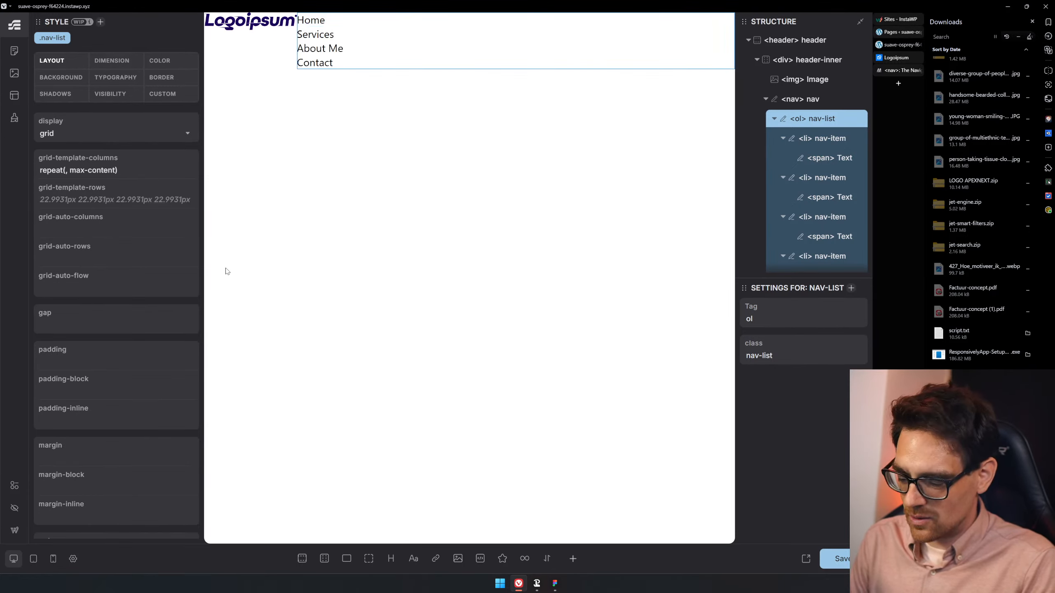
pyautogui.write('aut')
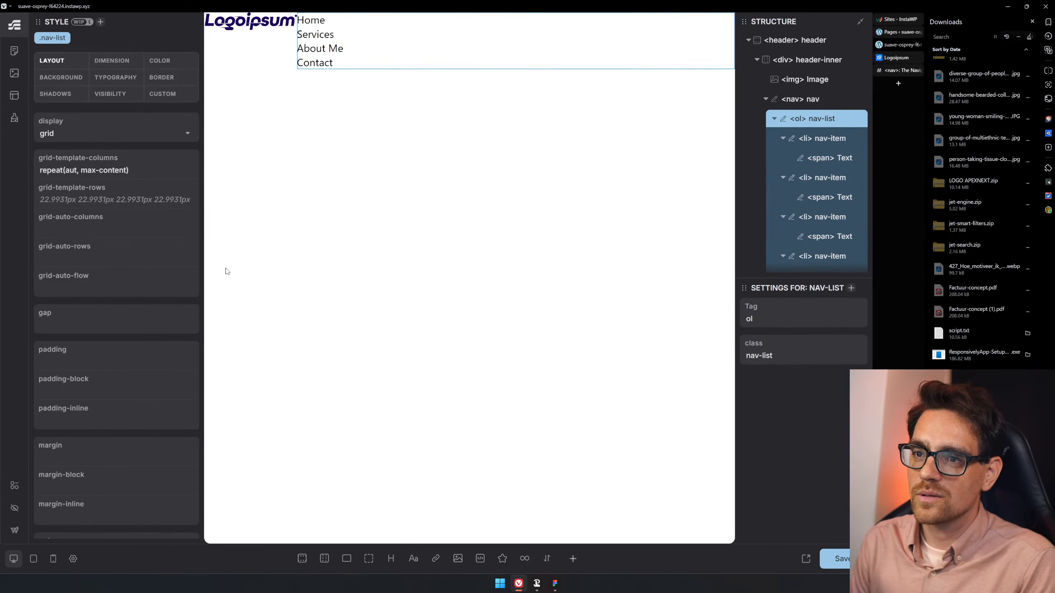
pyautogui.write('o-')
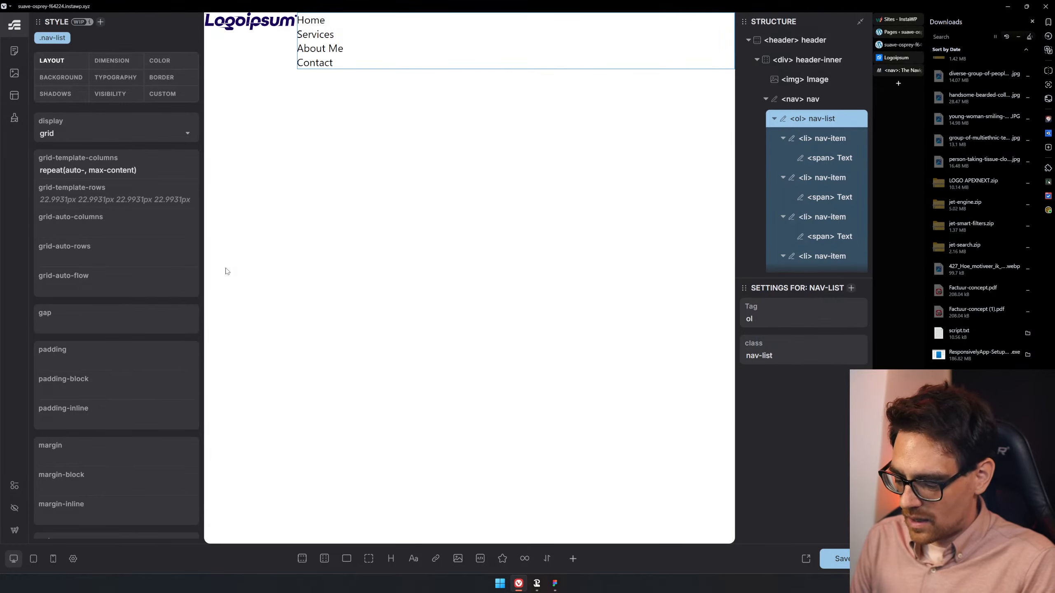
pyautogui.write('fit')
pyautogui.press('Right')
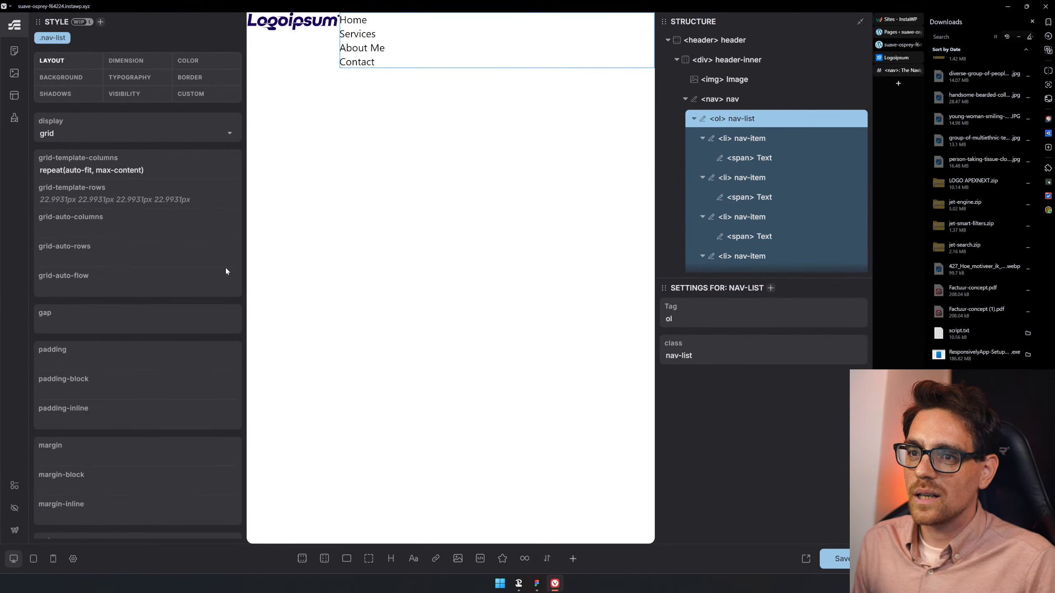
# - Try a minmax() function in place of max-content in .nav-list's grid-template-columns value, and remove it
pyautogui.hotkey('ctrl', 'shift', 'Right')
pyautogui.hotkey('ctrl', 'shift', 'Right')
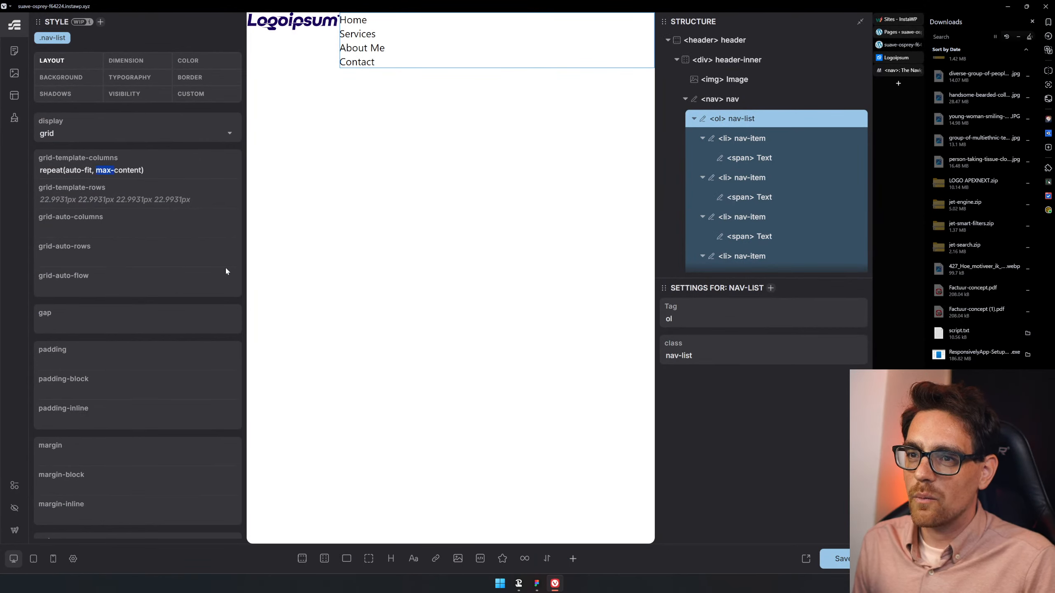
pyautogui.write('minmax')
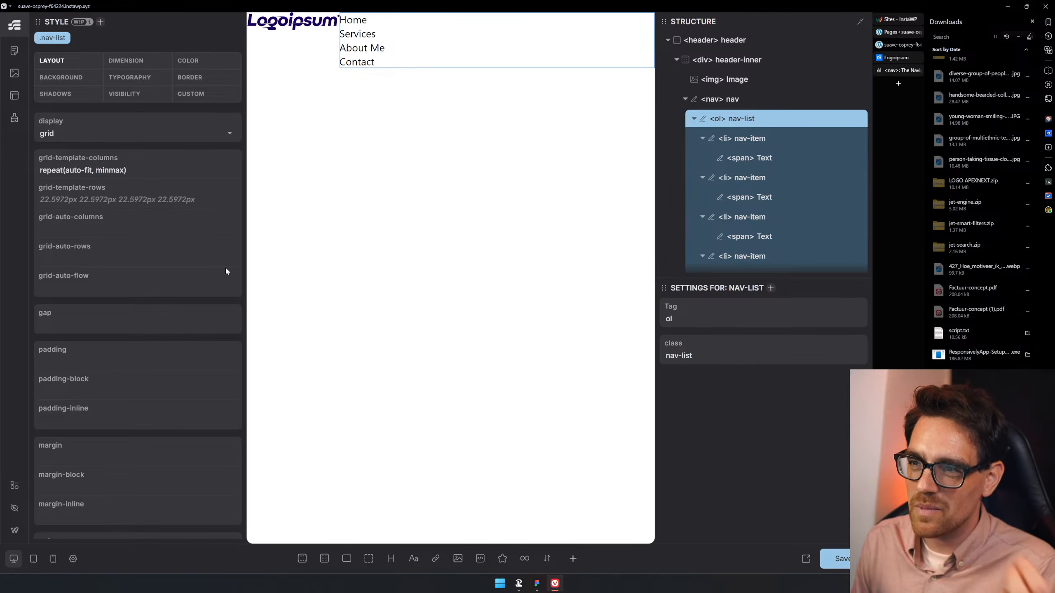
pyautogui.write('()')
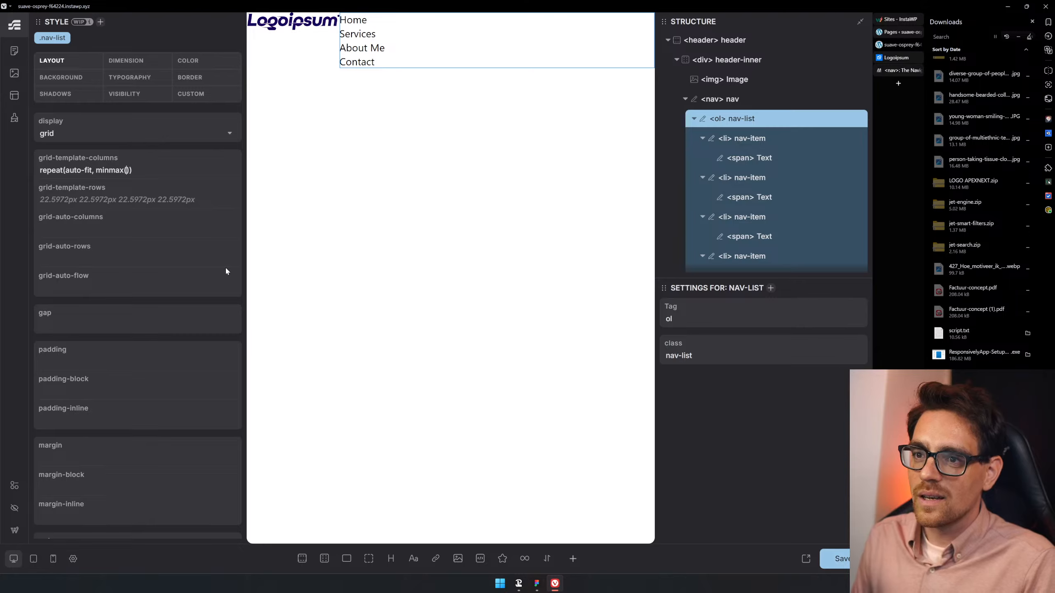
pyautogui.press('BackSpace')
pyautogui.press('BackSpace')
pyautogui.press('BackSpace')
pyautogui.press('BackSpace')
pyautogui.press('BackSpace')
pyautogui.press('BackSpace')
pyautogui.press('BackSpace')
pyautogui.press('BackSpace')
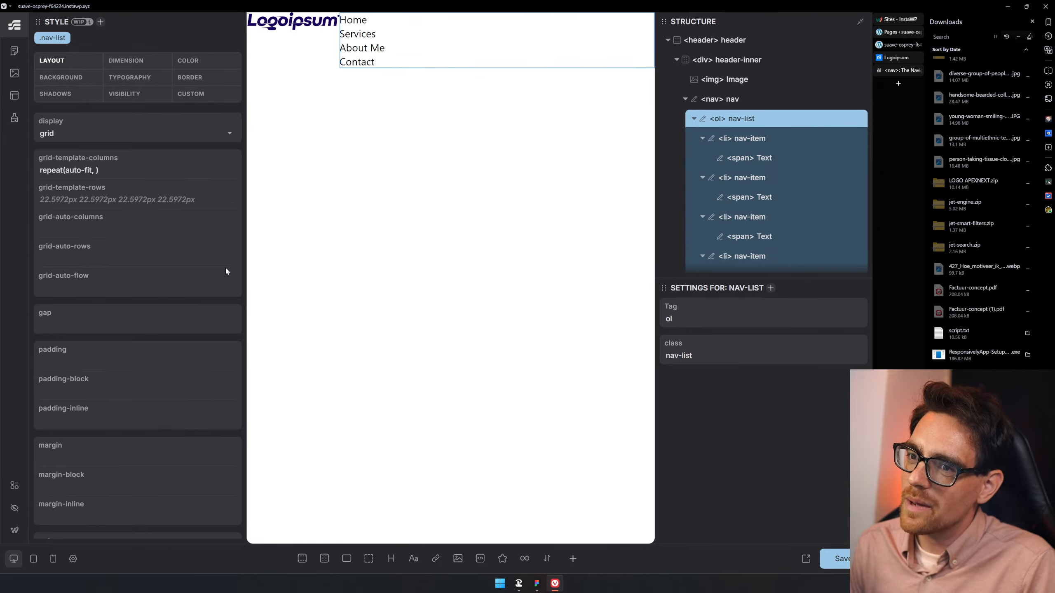
# - Change the grid-template-columns of .nav-list to "repeat(auto-fill, max-content)"
pyautogui.write('max')
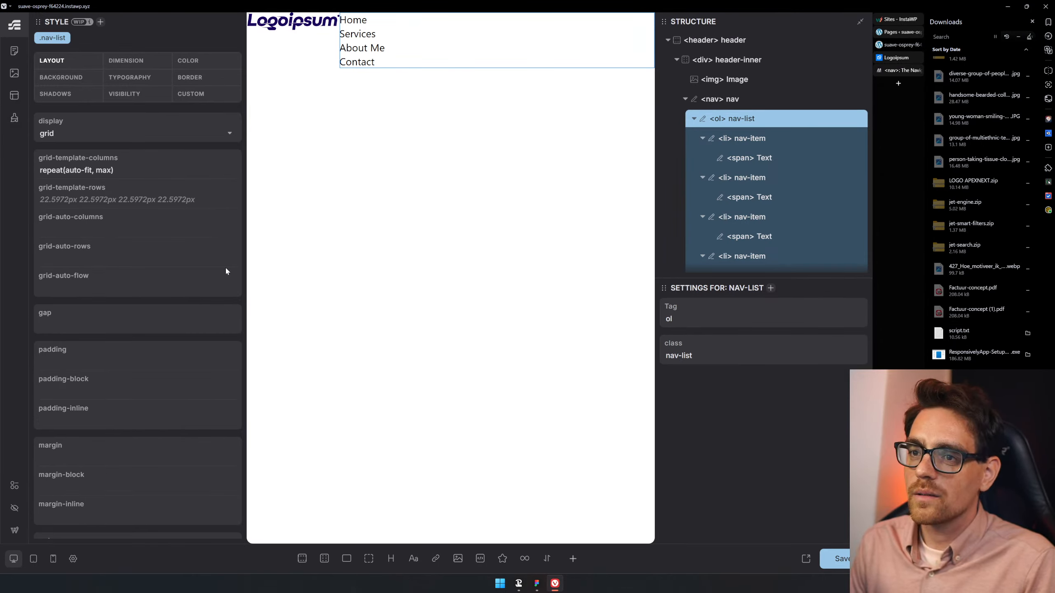
pyautogui.write('-content')
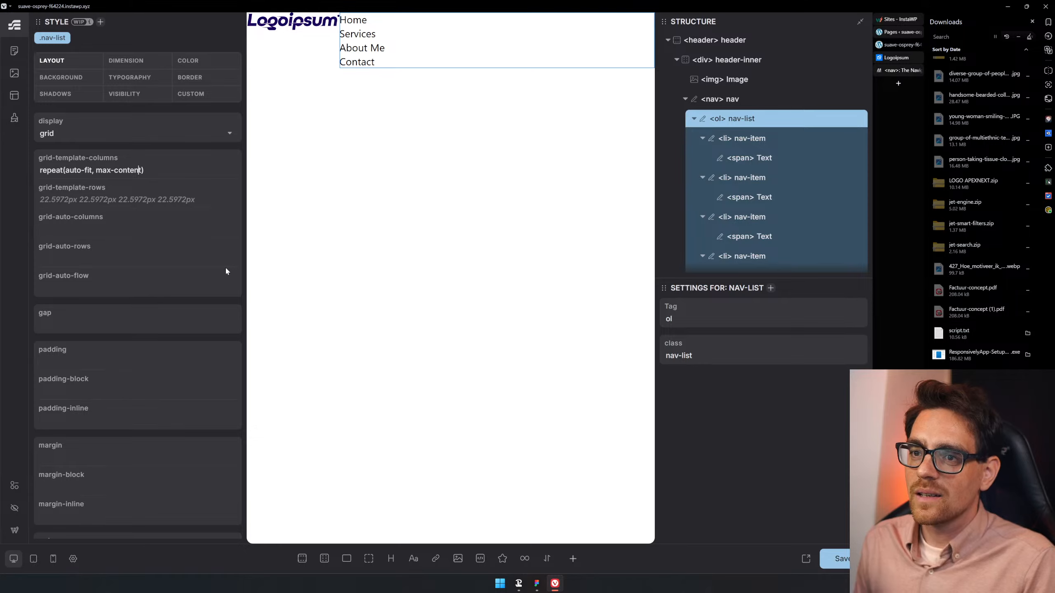
pyautogui.press('BackSpace')
pyautogui.write('ll')
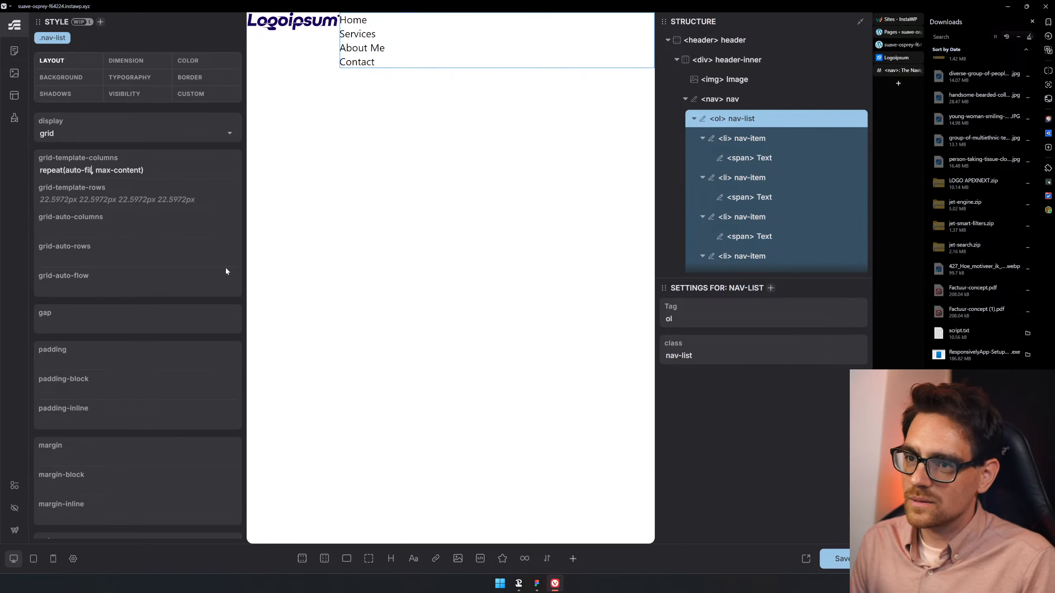
# - Search the web for "auto fit css" in a new browser tab
pyautogui.hotkey('ctrl', 't')
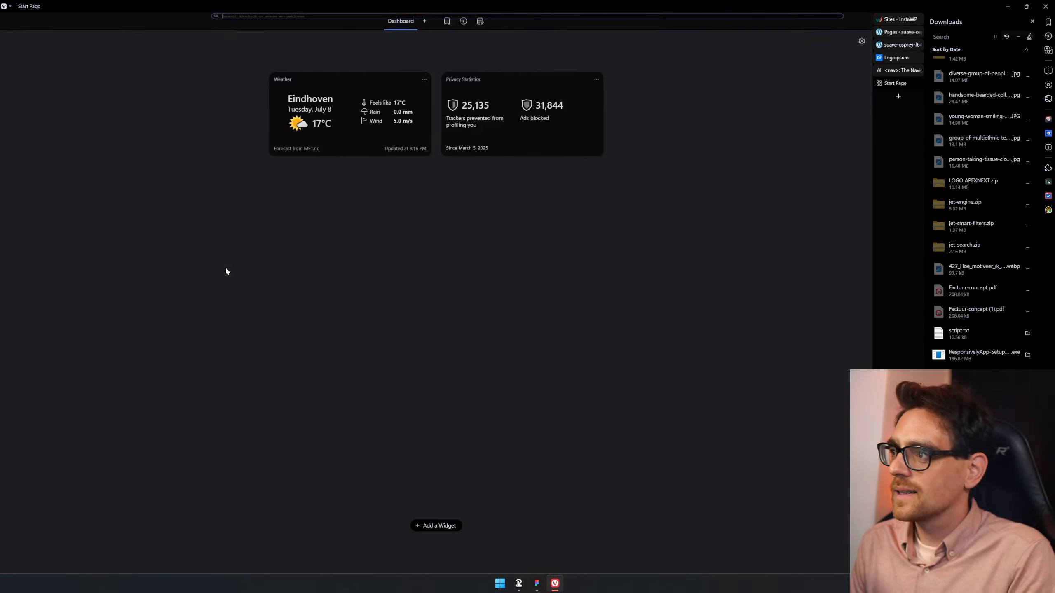
pyautogui.write('auto fit')
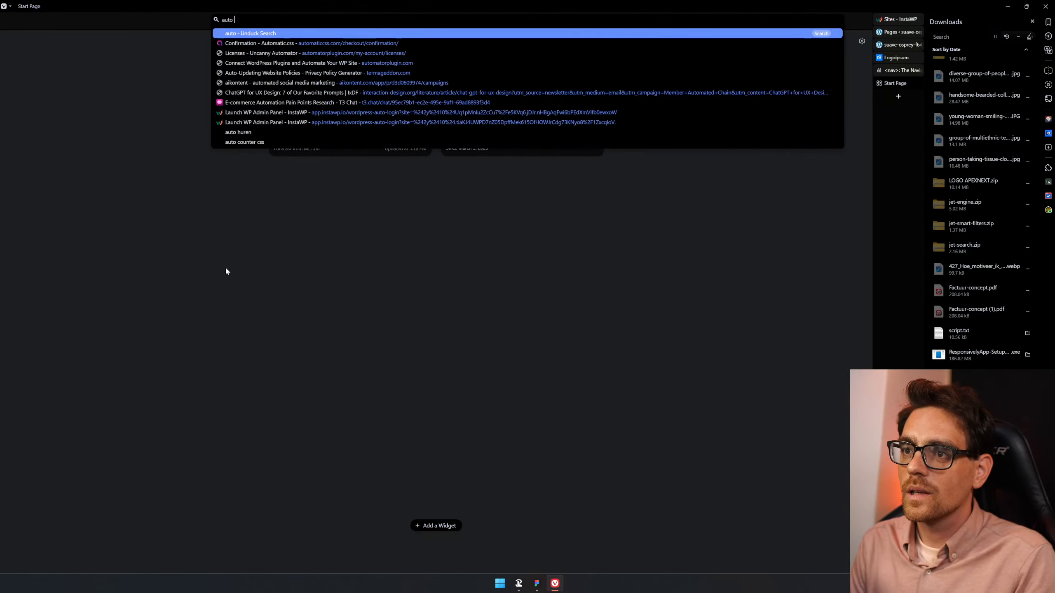
pyautogui.press('Return')
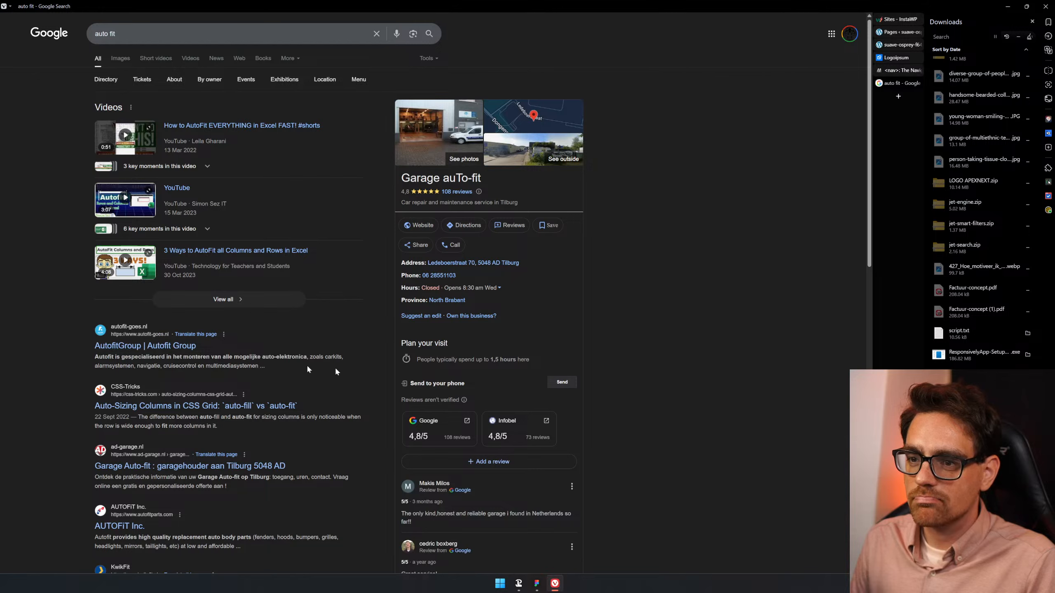
pyautogui.click(253, 35)
pyautogui.write('css')
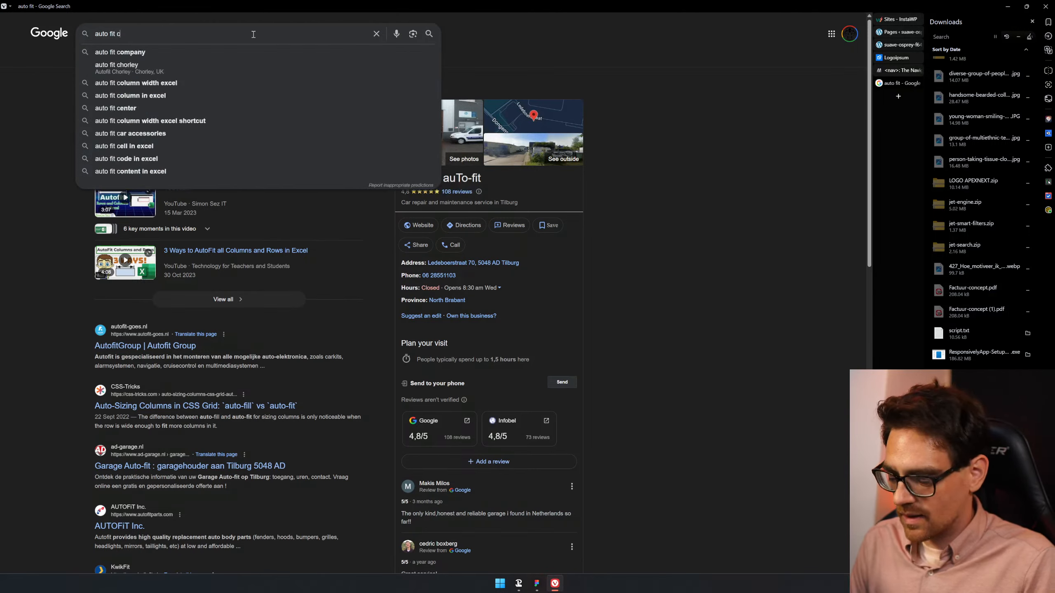
pyautogui.press('Return')
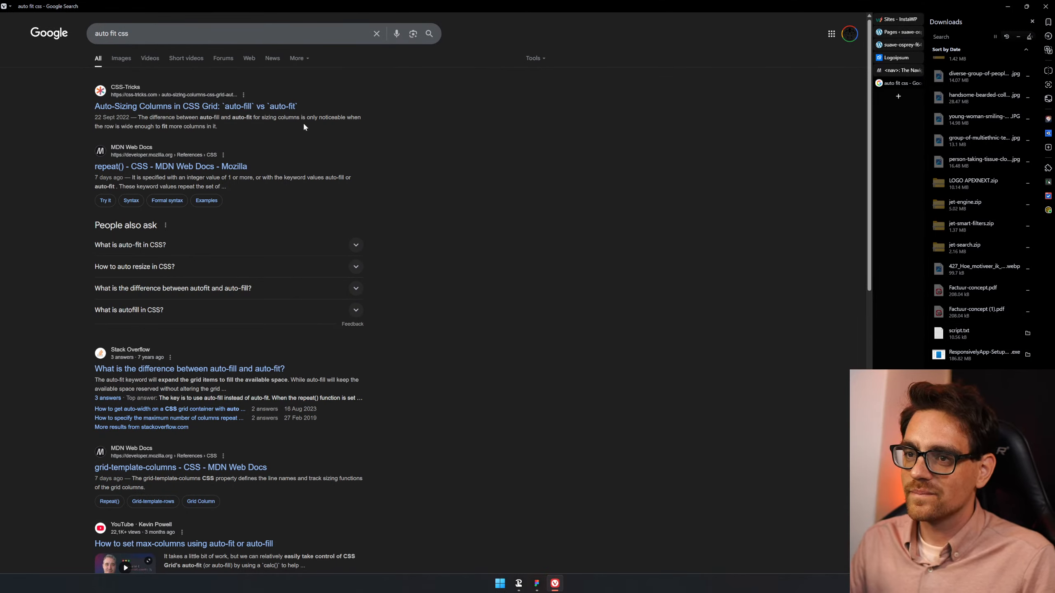
# - Open the MDN page on the CSS repeat() function and examine its auto-fill demo example to the end of the line
pyautogui.click(229, 167)
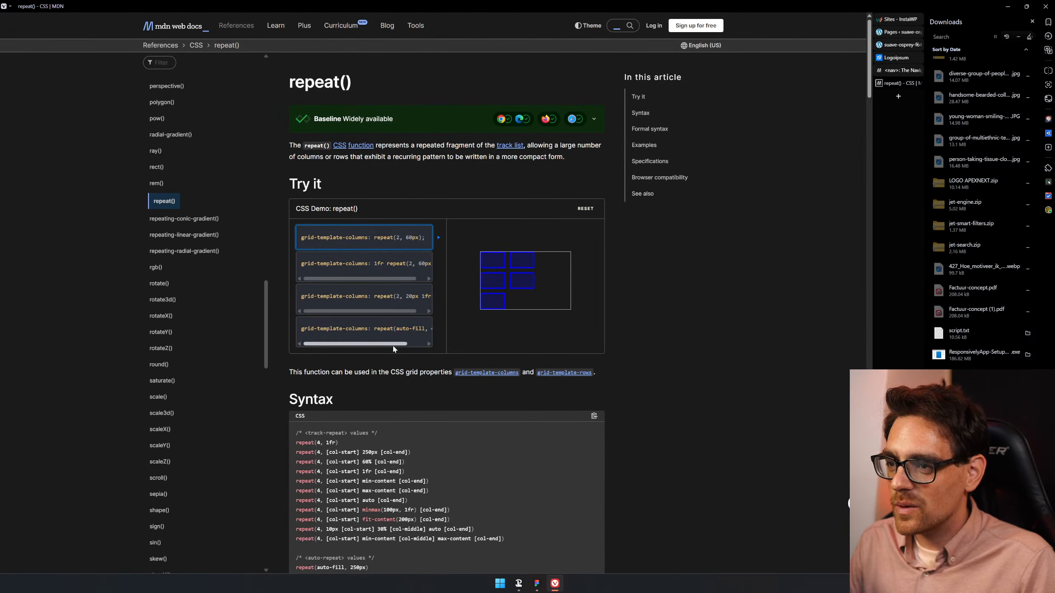
pyautogui.click(401, 333)
pyautogui.moveTo(405, 343)
pyautogui.mouseDown()
pyautogui.moveTo(422, 346)
pyautogui.moveTo(416, 328)
pyautogui.mouseUp()
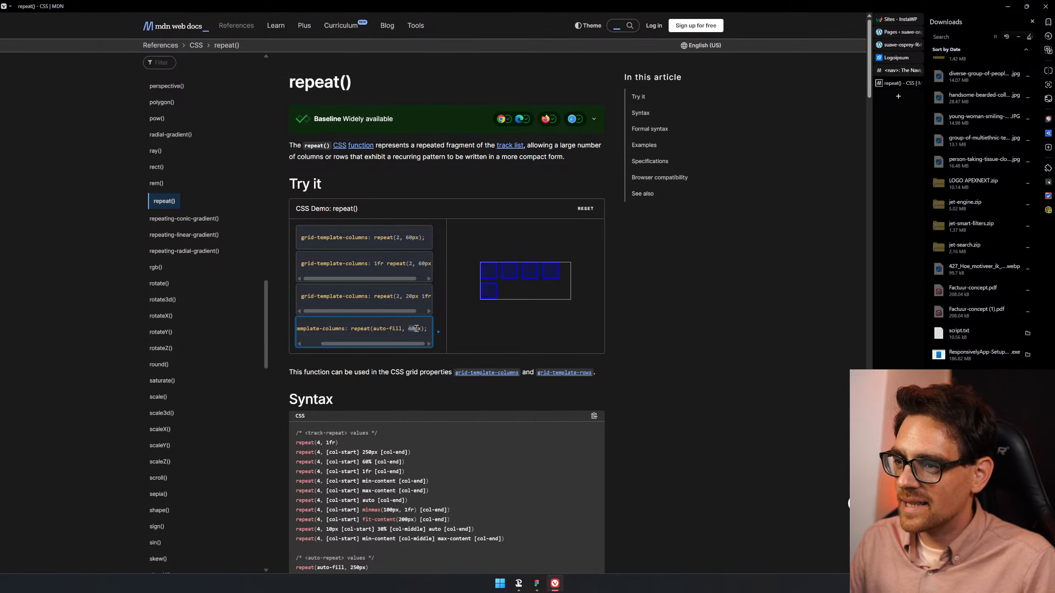
# - Return to the Etch builder and set the grid-template-columns of .nav-list to "repeat(auto-fill, 40px)"
pyautogui.click(900, 70)
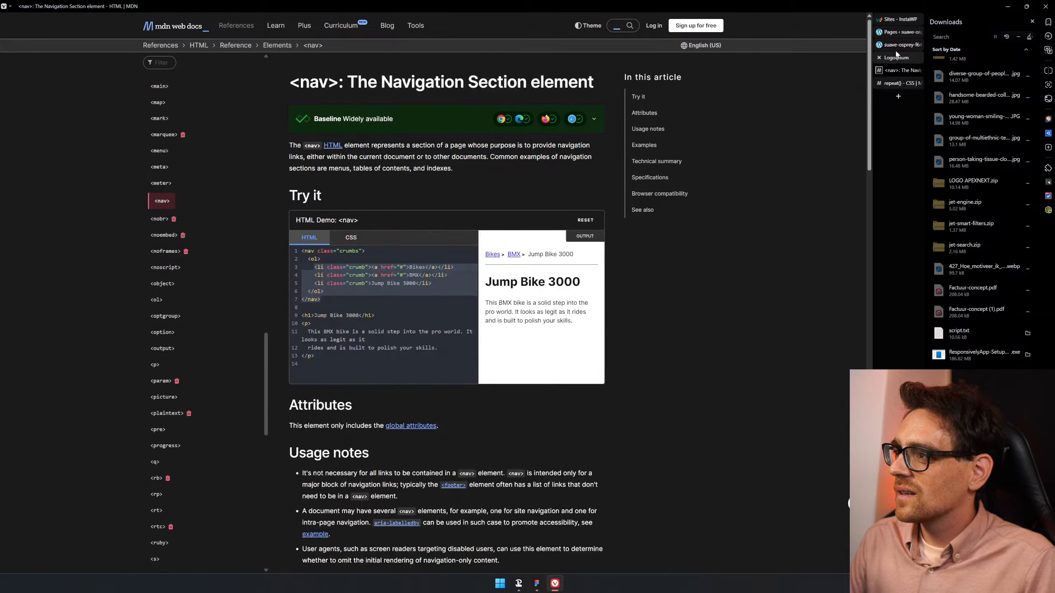
pyautogui.click(900, 45)
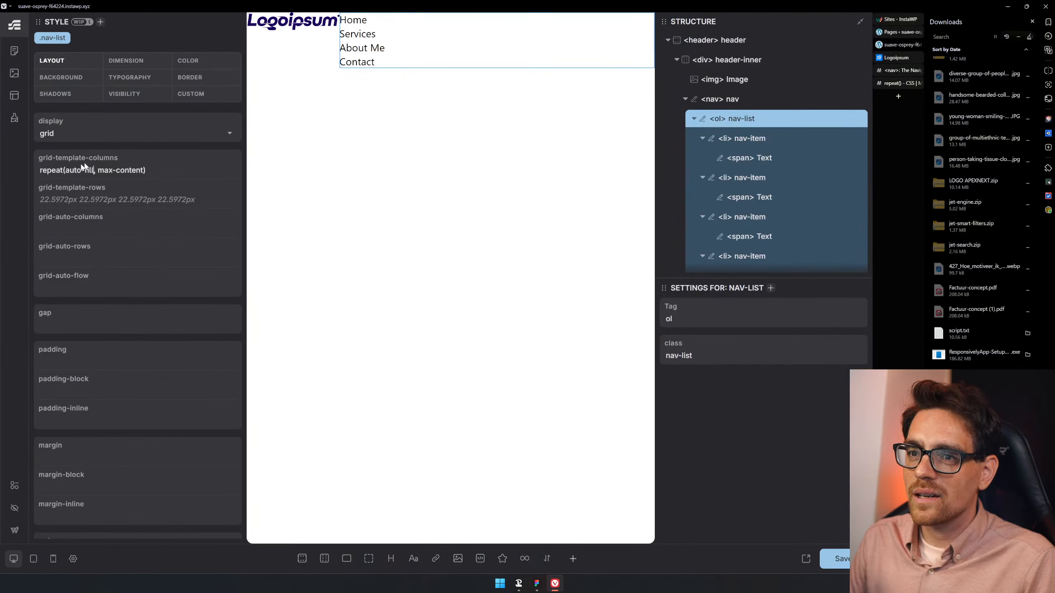
pyautogui.moveTo(98, 170); pyautogui.dragTo(145, 170)
pyautogui.write('40px')
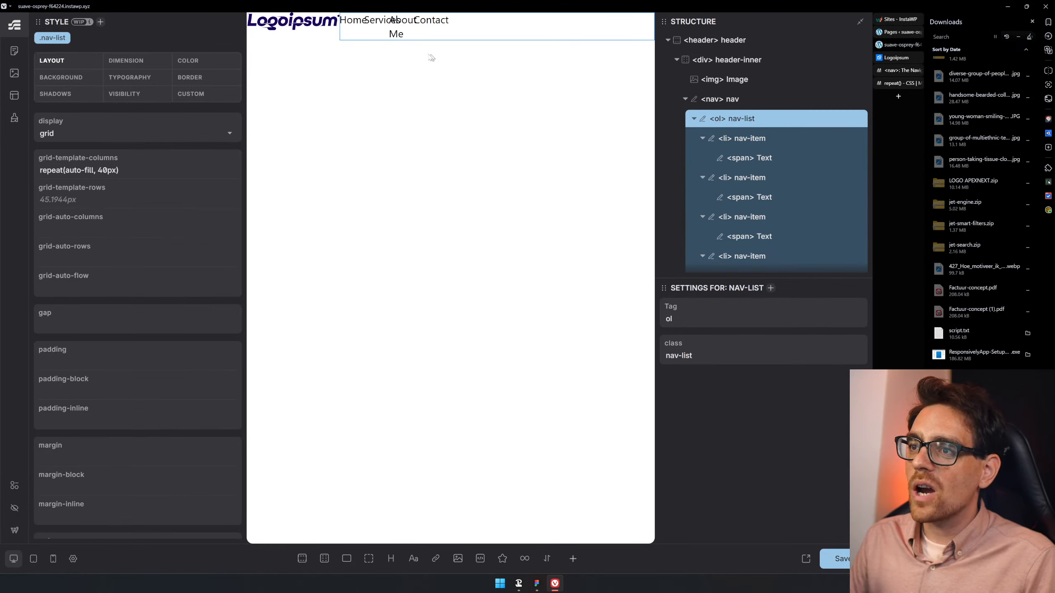
# - Duplicate the Contact nav-item nine times to test how the auto-fill columns wrap, and close the browser's Downloads panel to widen the canvas
pyautogui.rightClick(771, 227)
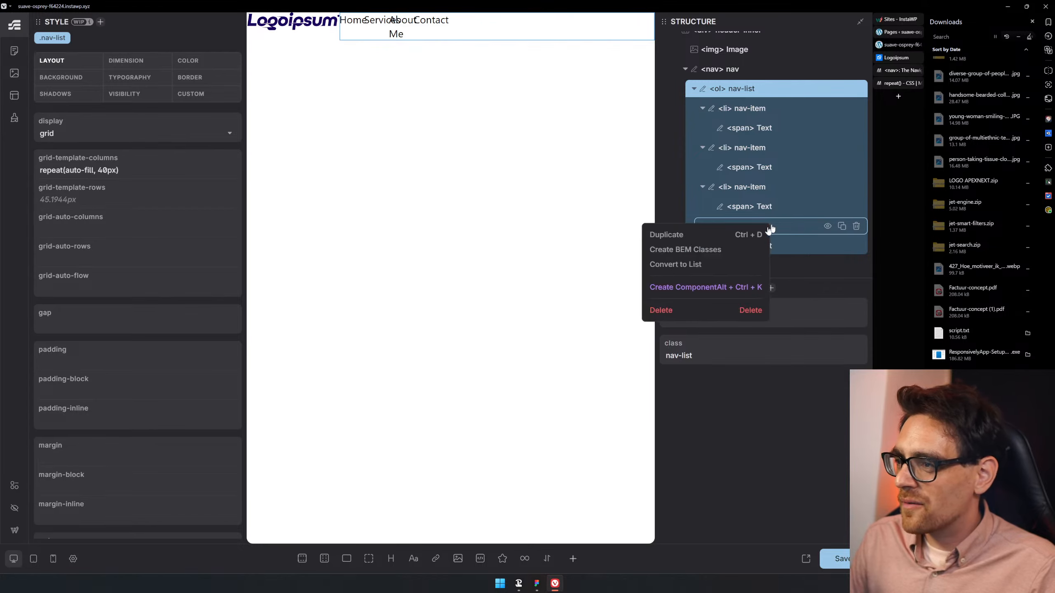
pyautogui.click(718, 235)
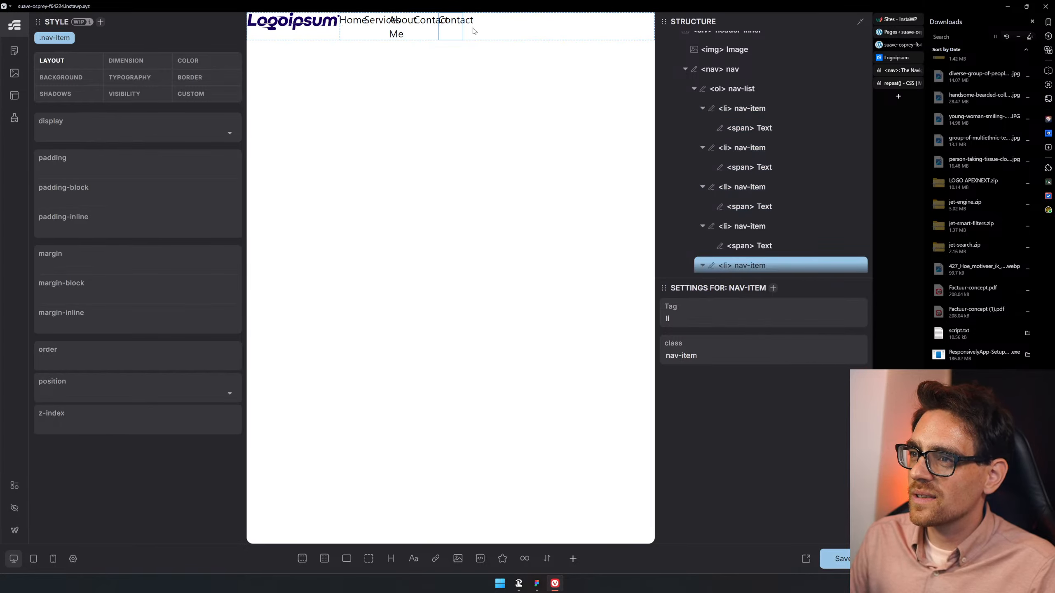
pyautogui.scroll(-1, 825, 264)
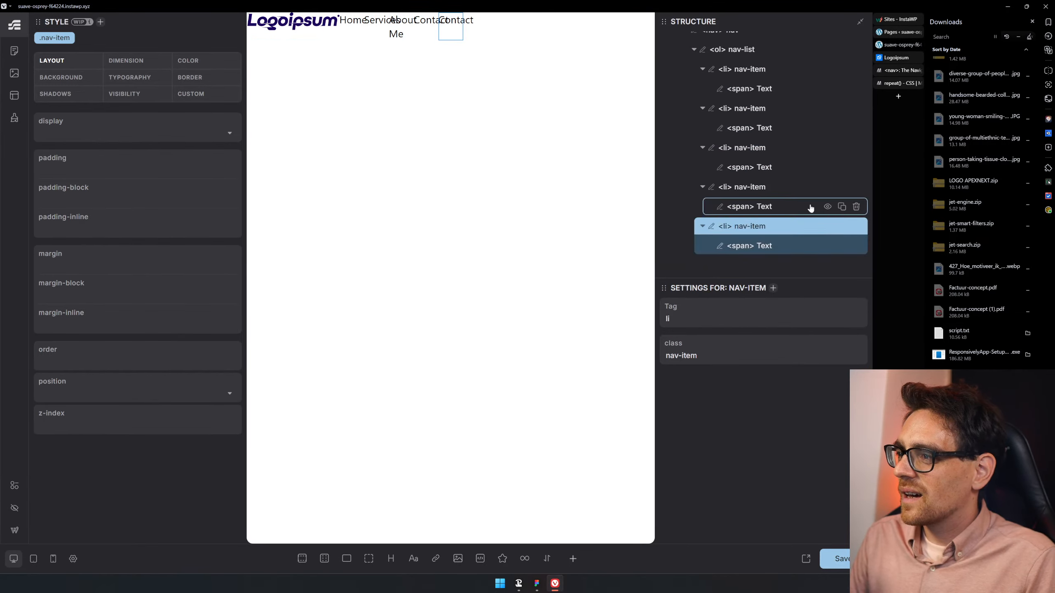
pyautogui.hotkey('ctrl', 'd')
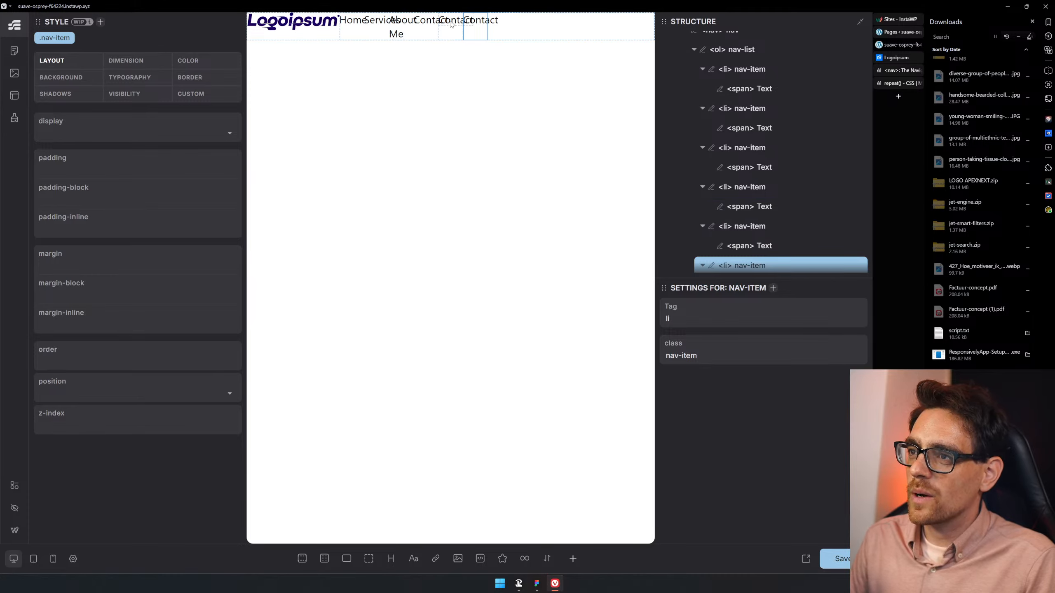
pyautogui.hotkey('ctrl', 'd')
pyautogui.hotkey('ctrl', 'd')
pyautogui.hotkey('ctrl', 'd')
pyautogui.hotkey('ctrl', 'd')
pyautogui.hotkey('ctrl', 'd')
pyautogui.hotkey('ctrl', 'd')
pyautogui.hotkey('ctrl', 'd')
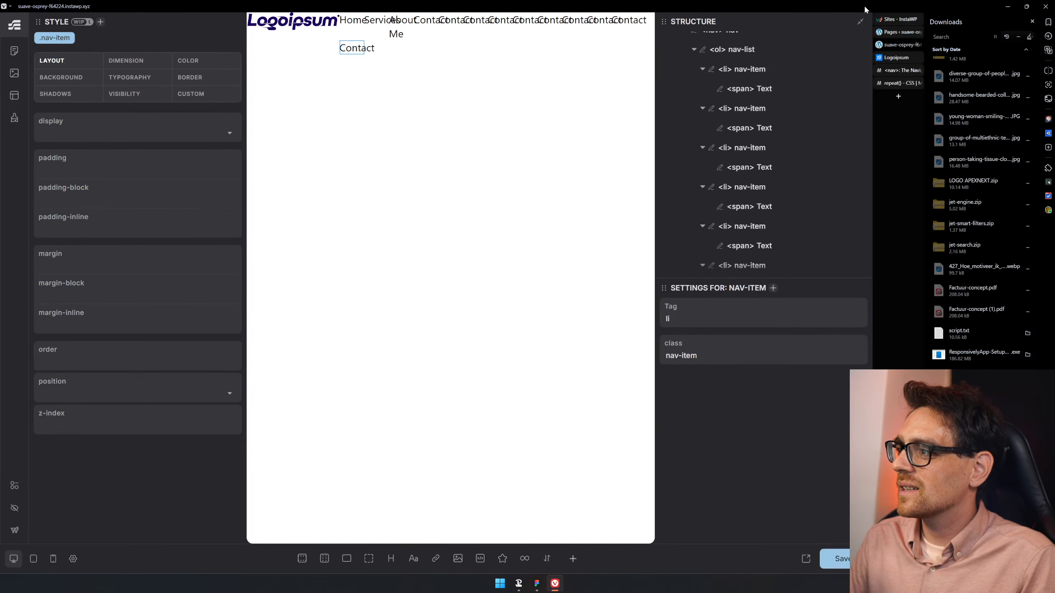
pyautogui.press('F4')
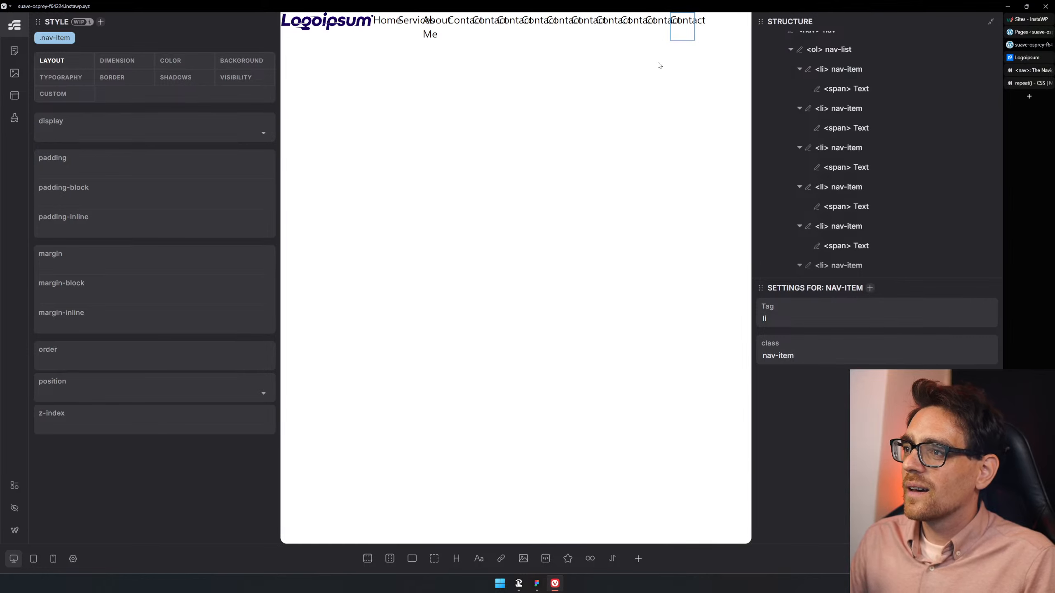
# - Delete the surplus nav-items from nav-list, keeping only Home, Services and one Contact
pyautogui.scroll(-2, 854, 267)
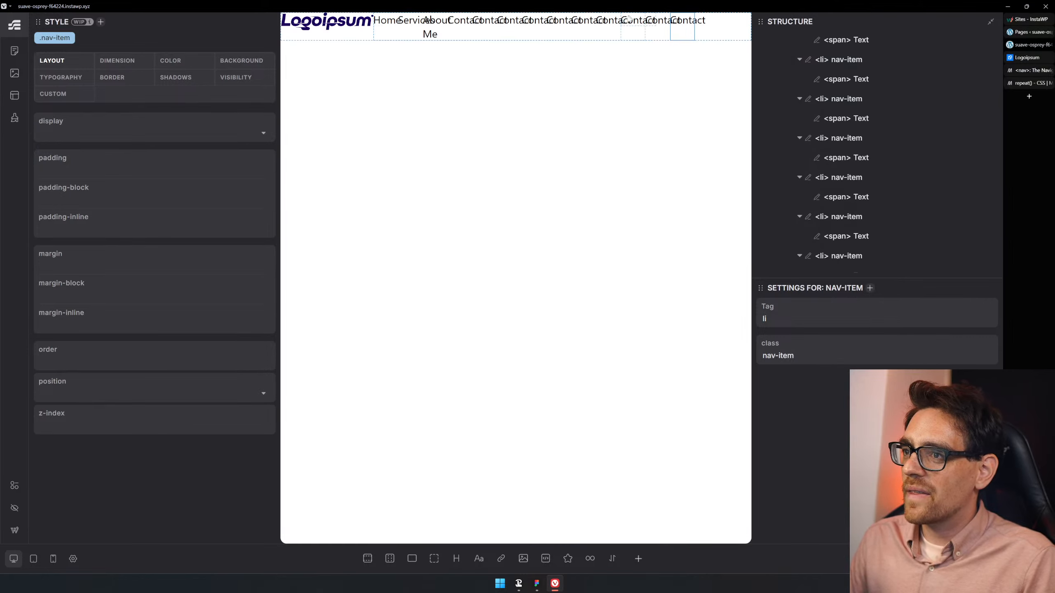
pyautogui.scroll(-1, 872, 217)
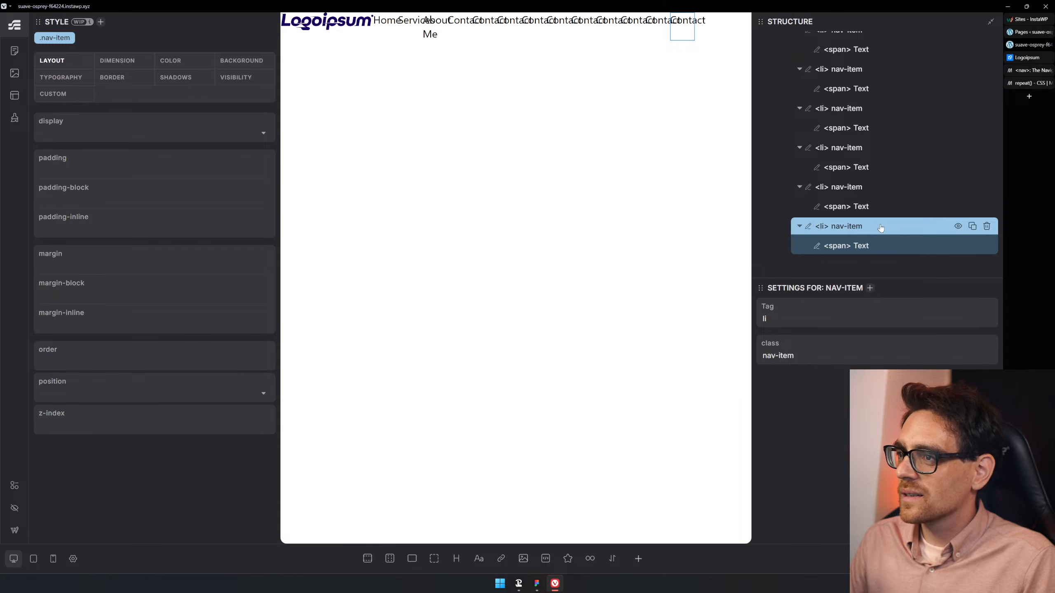
pyautogui.click(988, 227)
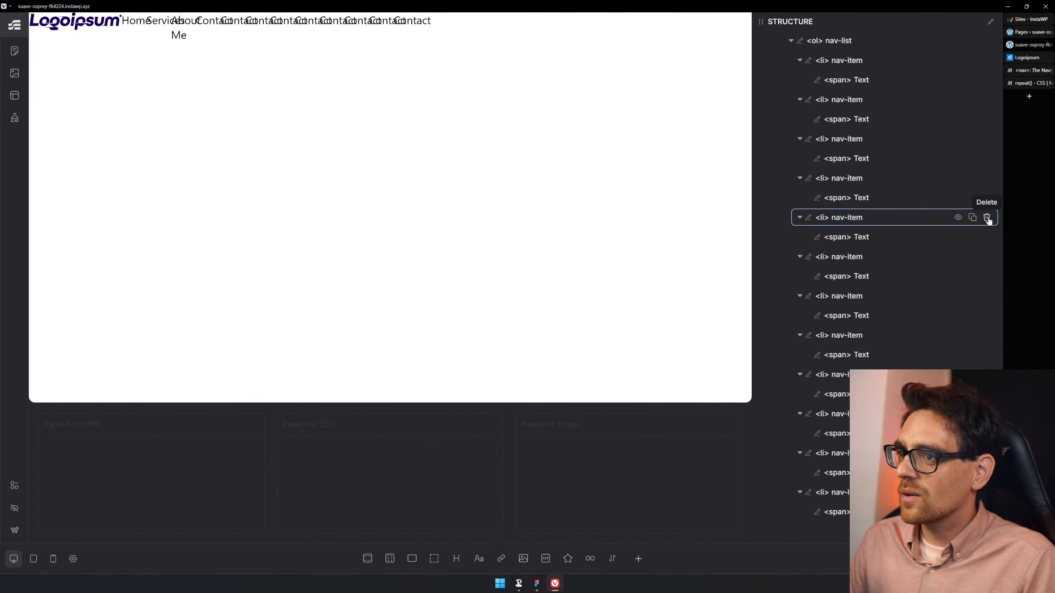
pyautogui.click(988, 221)
pyautogui.click(988, 221)
pyautogui.click(988, 221)
pyautogui.click(988, 221)
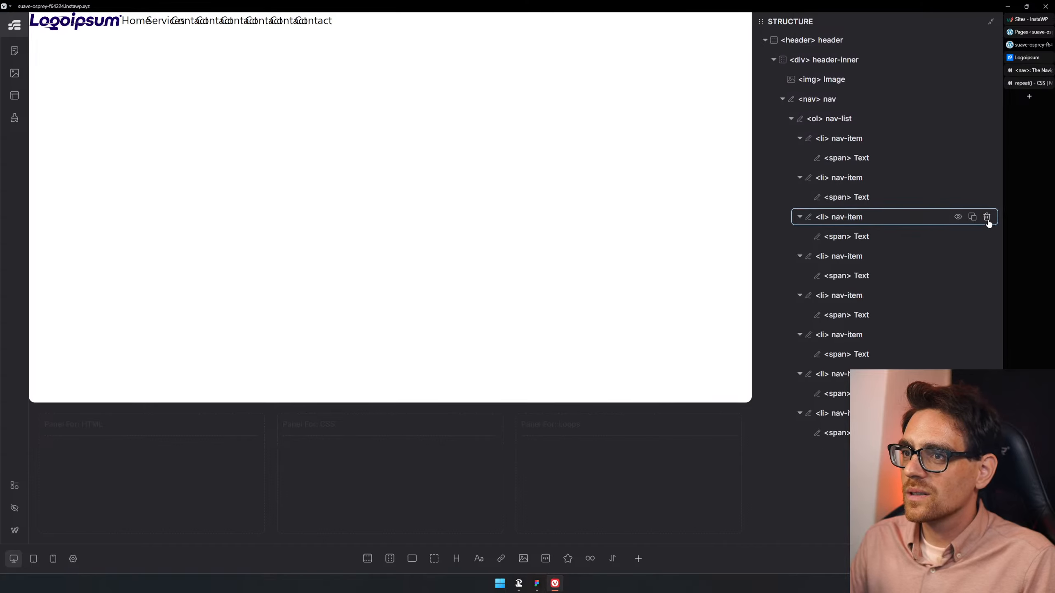
pyautogui.click(988, 221)
pyautogui.click(988, 220)
pyautogui.click(988, 221)
pyautogui.click(988, 220)
pyautogui.click(988, 221)
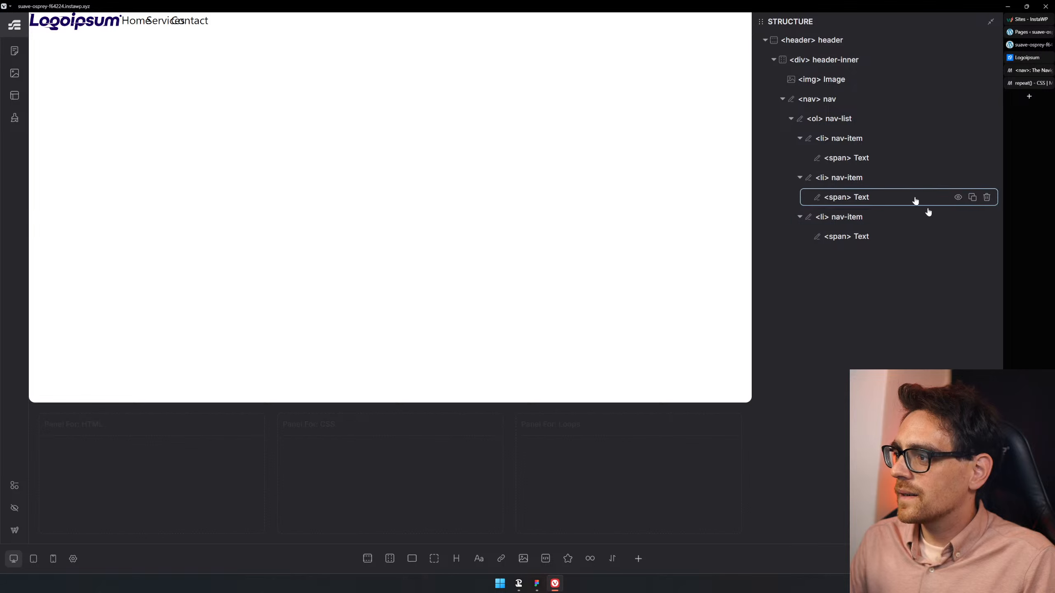
# - Duplicate the Services nav-item in nav-list and change the copy's text to "About Me"
pyautogui.click(972, 177)
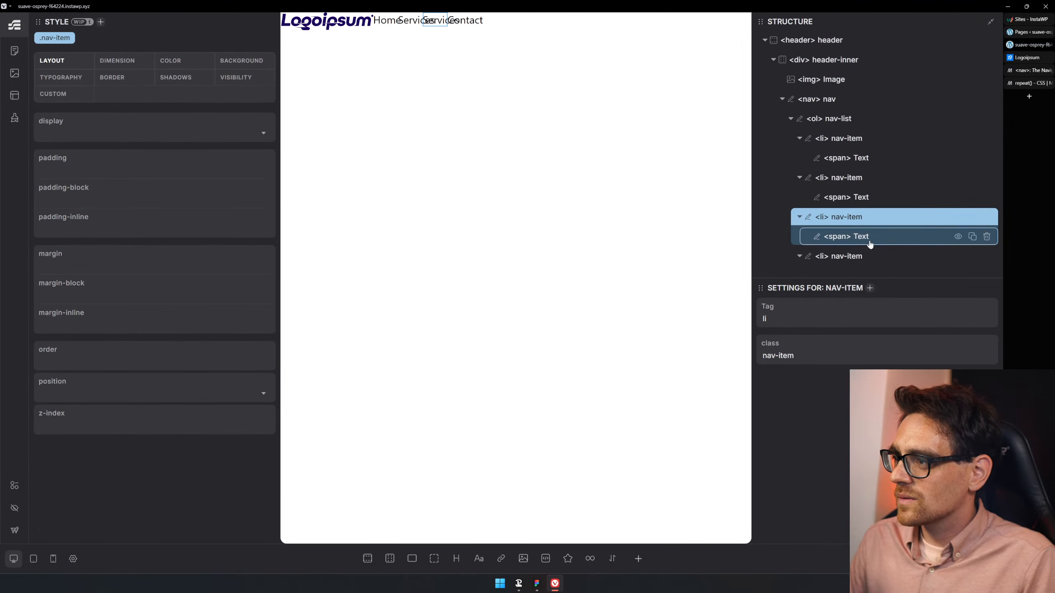
pyautogui.click(803, 237)
pyautogui.doubleClick(832, 362)
pyautogui.write('About U')
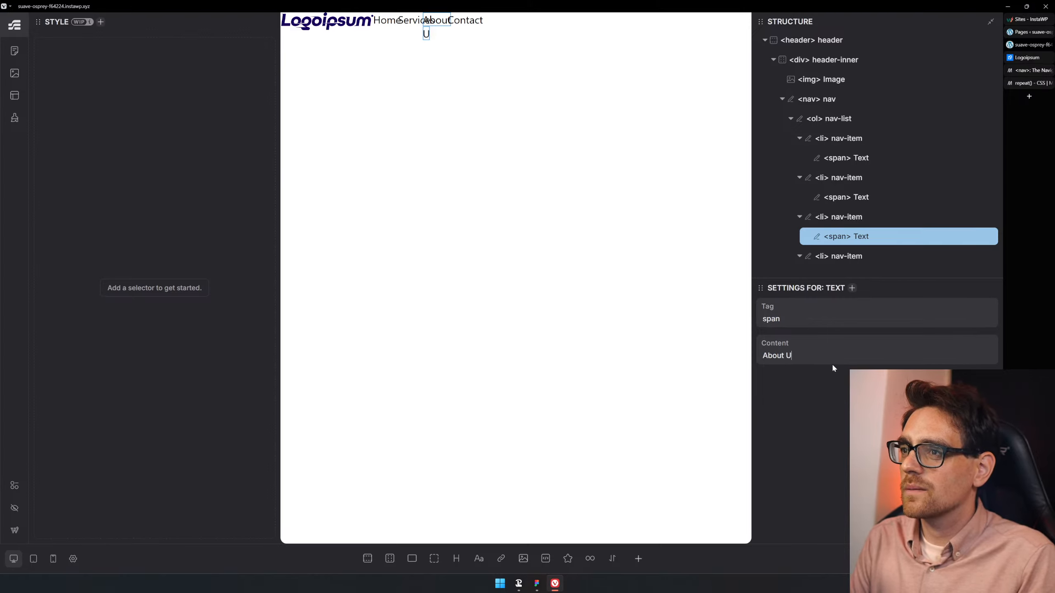
pyautogui.press('BackSpace')
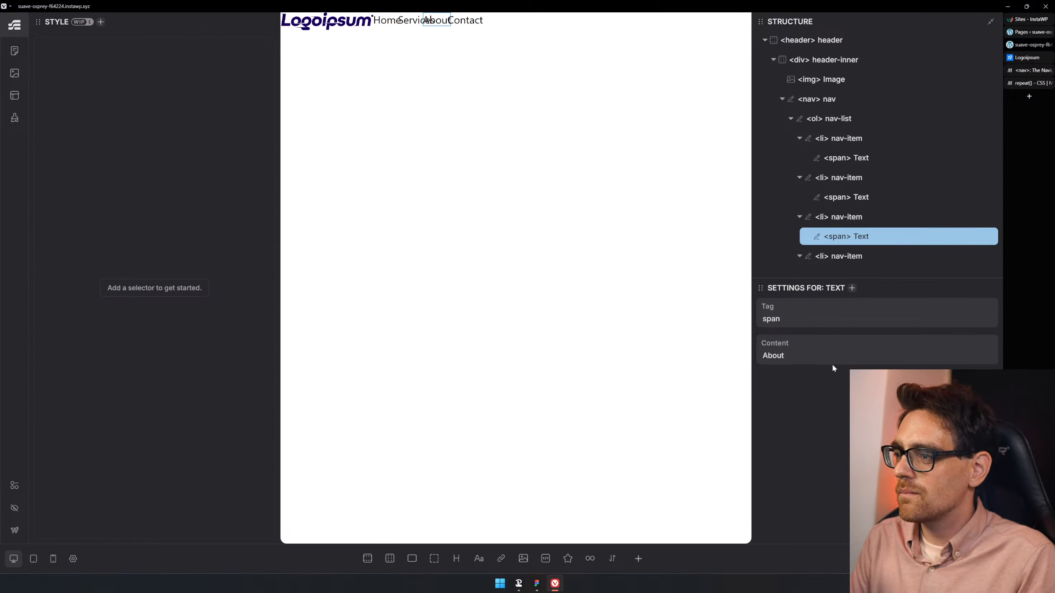
pyautogui.write('Me')
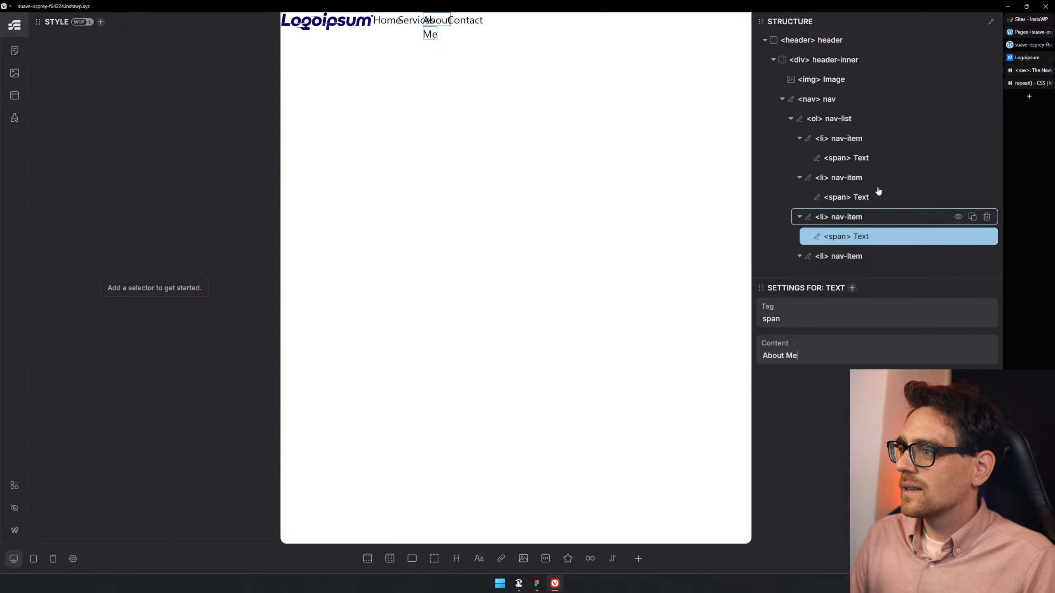
# - Try "repeat(auto-fill, max-content)" as the grid-template-columns of .nav-list
pyautogui.click(829, 118)
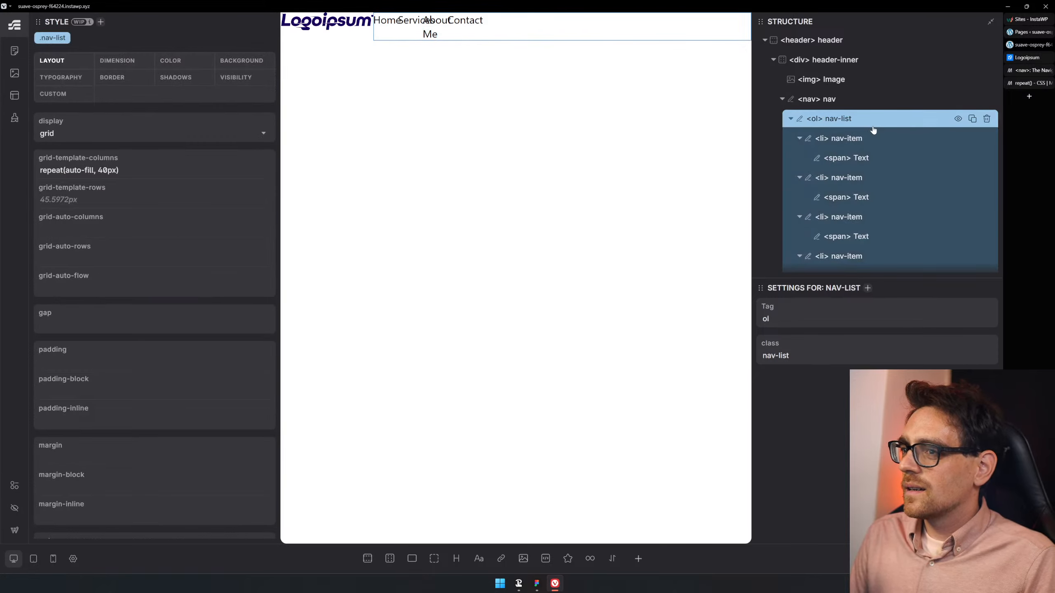
pyautogui.doubleClick(109, 170)
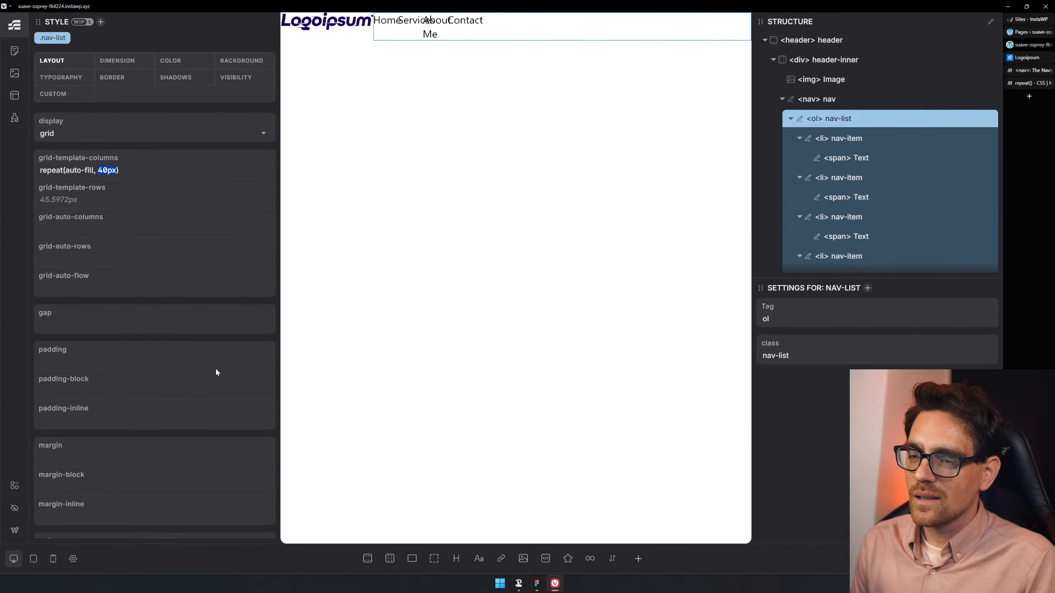
pyautogui.write('max-')
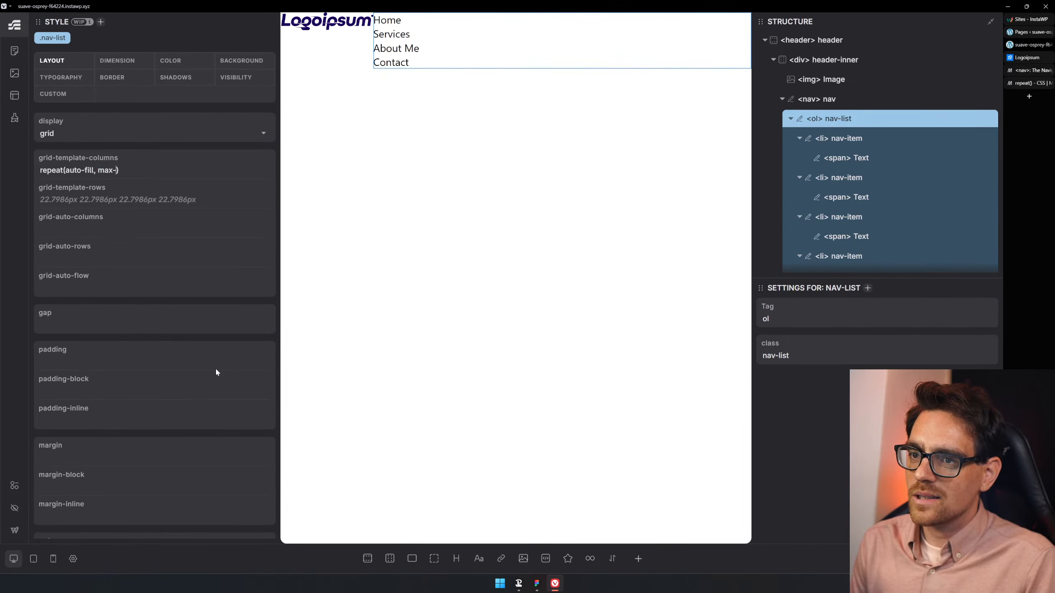
pyautogui.write('content')
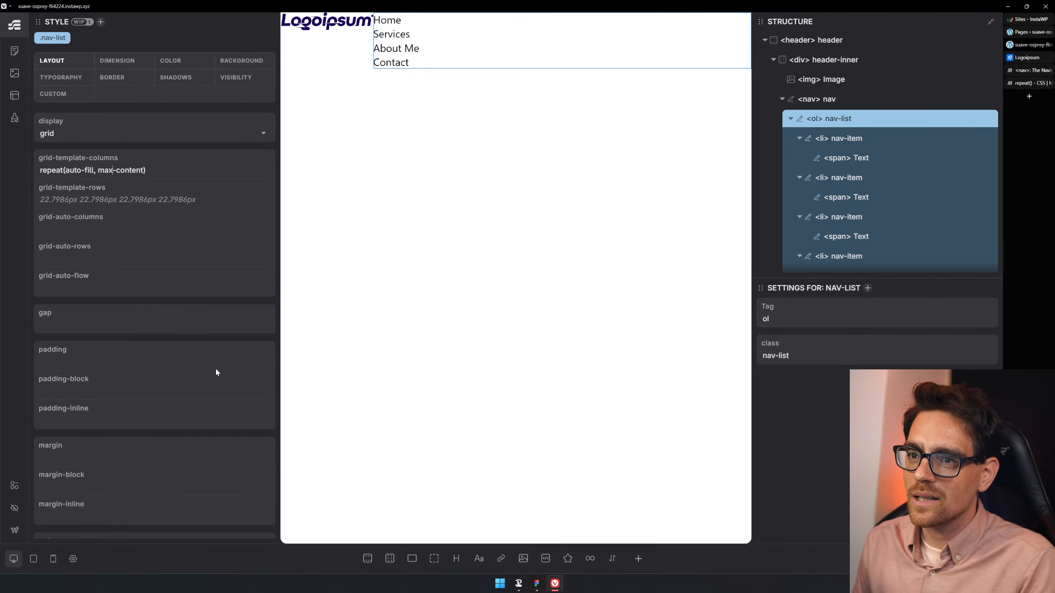
# - Change the repeated track size of .nav-list to fit-content, so grid-template-columns reads "repeat(auto-fill, fit-content)"
pyautogui.press('Left')
pyautogui.press('Left')
pyautogui.press('Left')
pyautogui.press('BackSpace')
pyautogui.press('BackSpace')
pyautogui.press('BackSpace')
pyautogui.write('fit')
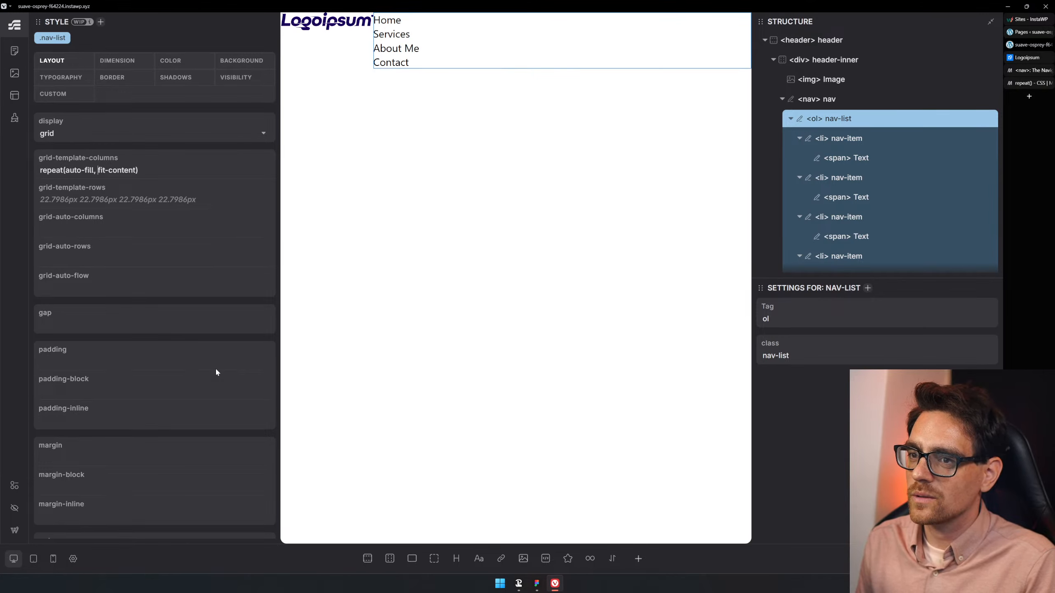
# - Switch to the MDN repeat() page's browser tab and search the web from it for "auto fill fit-content"
pyautogui.click(1026, 82)
pyautogui.hotkey('ctrl', 'l')
pyautogui.write('a')
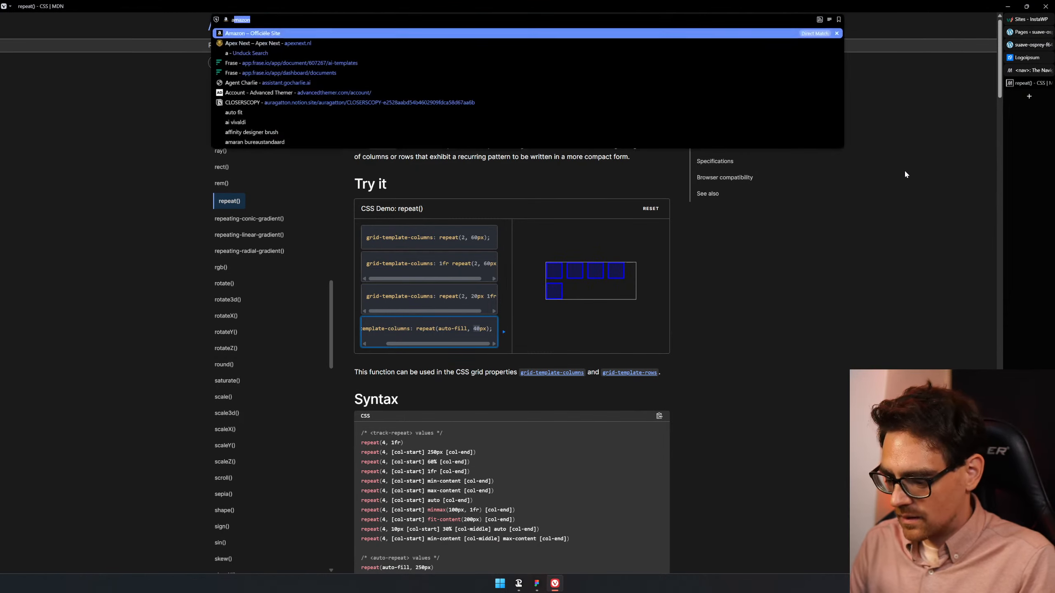
pyautogui.write('uto fill')
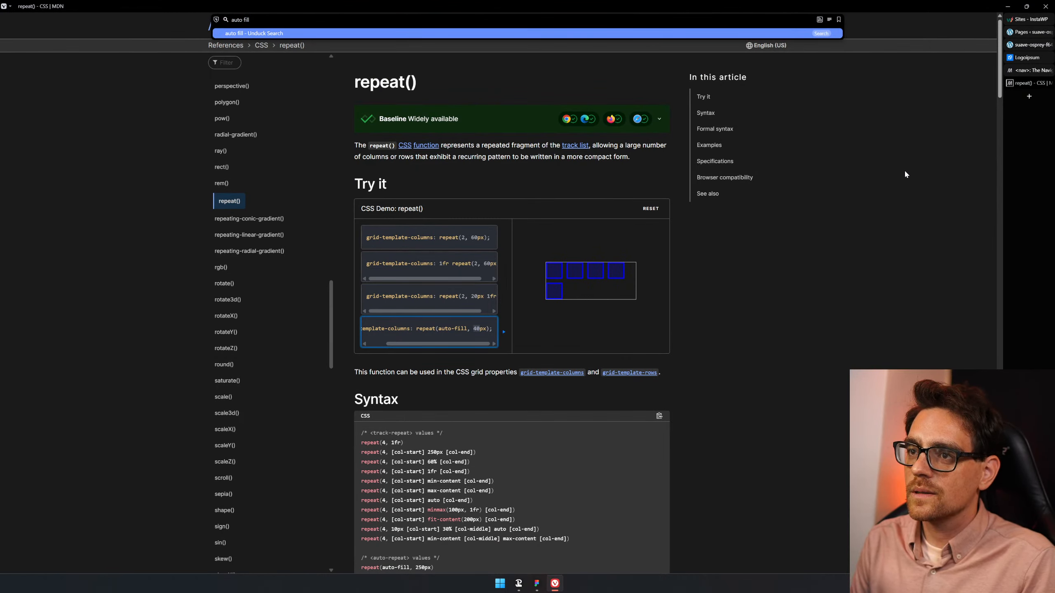
pyautogui.write(' fit-content')
pyautogui.press('Return')
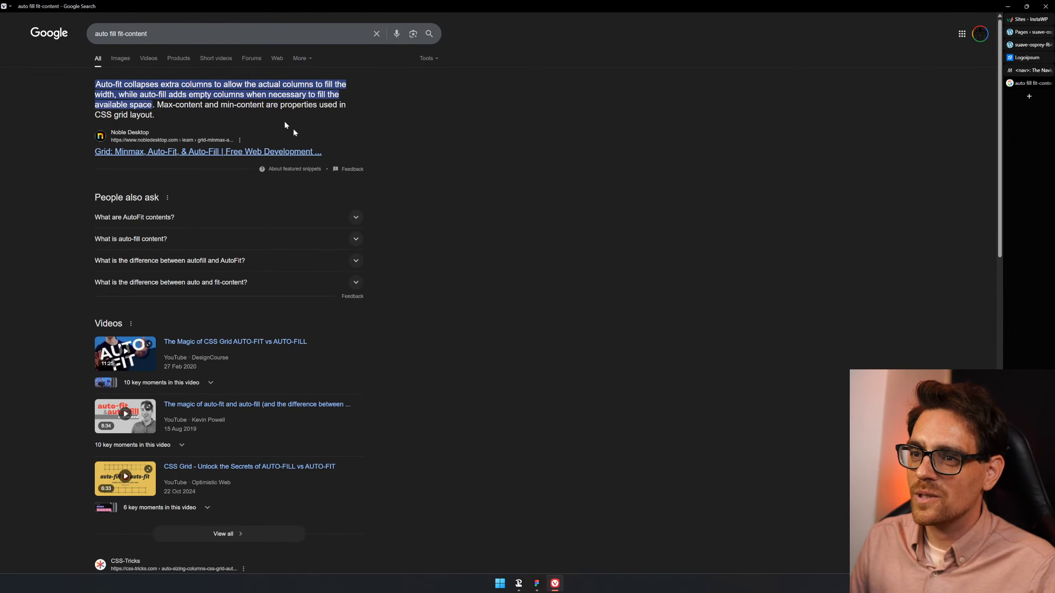
# - Skim the Noble Desktop article on Grid Minmax, Auto-Fit and Auto-Fill, and return to the search results
pyautogui.click(295, 151)
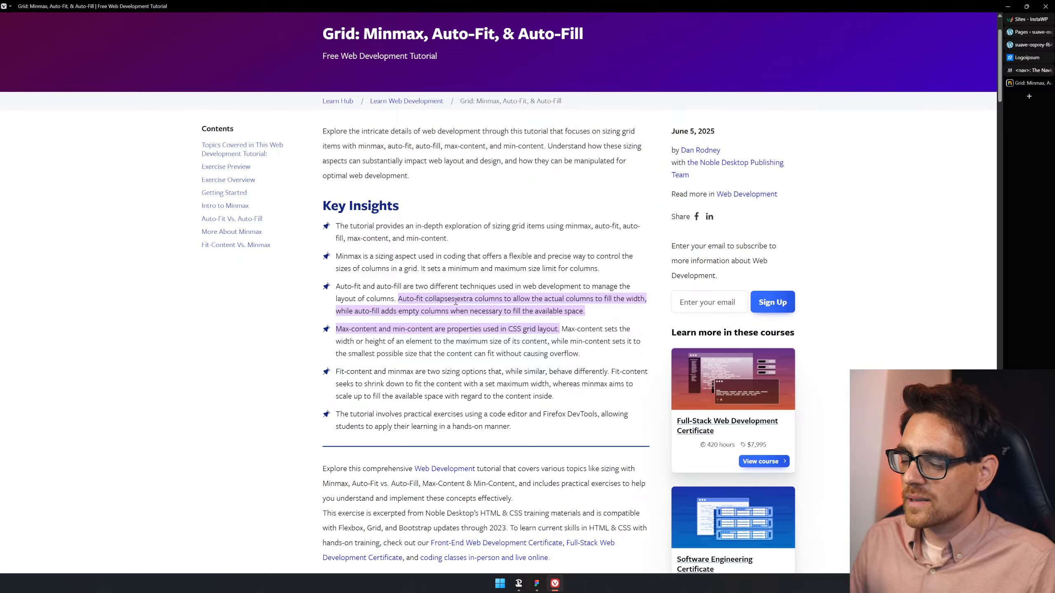
pyautogui.hotkey('alt', 'Left')
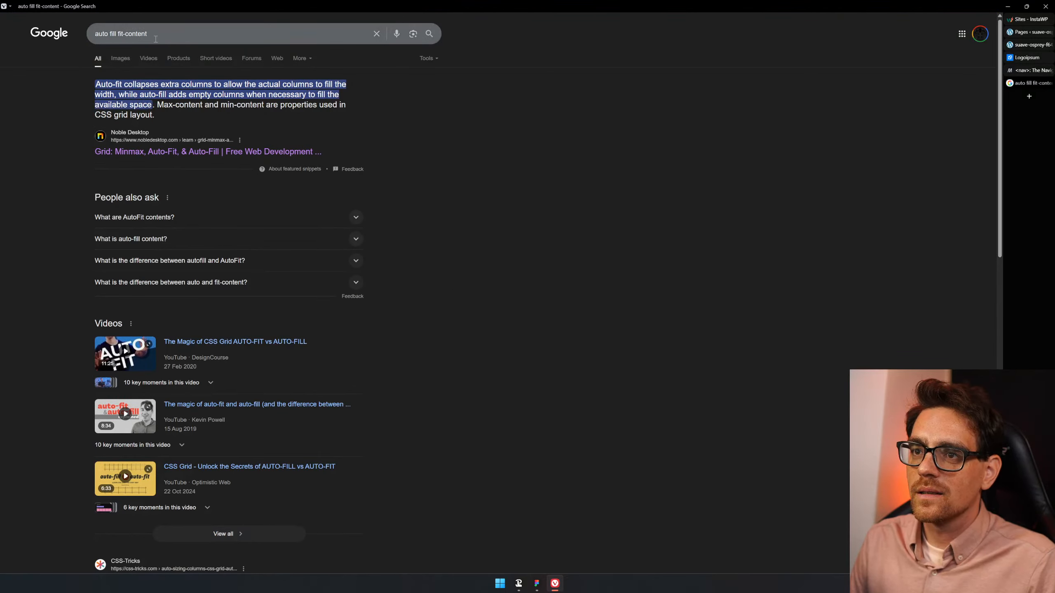
pyautogui.click(208, 35)
pyautogui.click(521, 312)
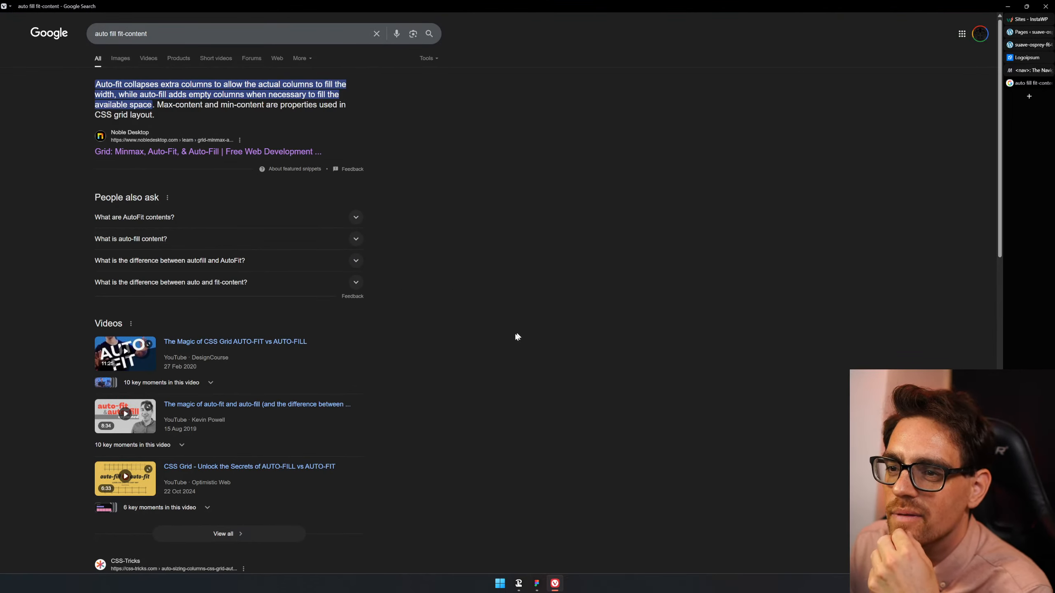
# - Open the Stack Overflow question "CSS Grid auto fit with max-content" and examine its auto-fit code and the accepted answer's repeat() restrictions
pyautogui.scroll(-5, 513, 335)
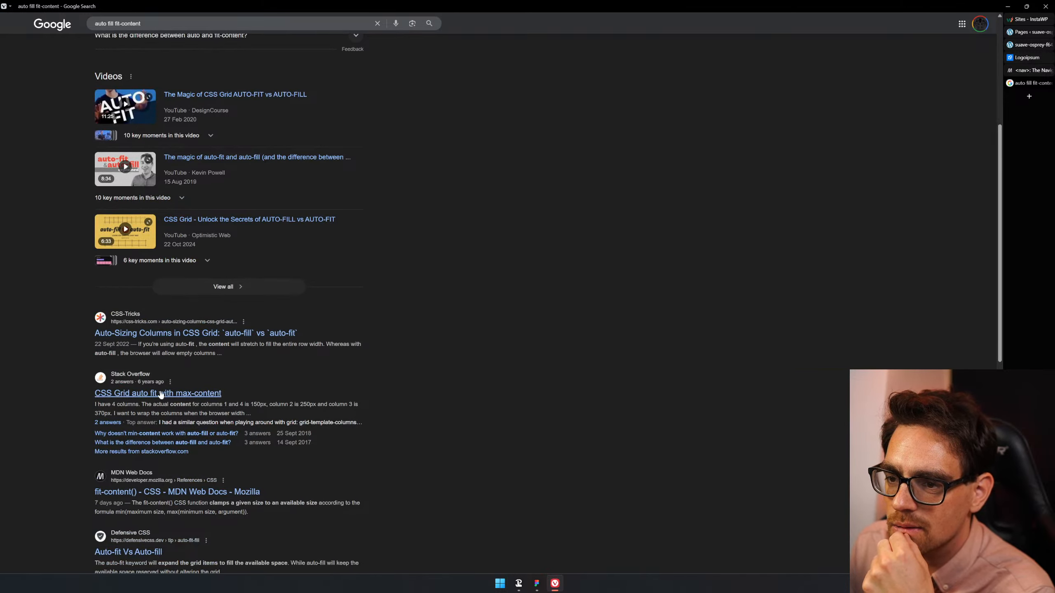
pyautogui.click(180, 394)
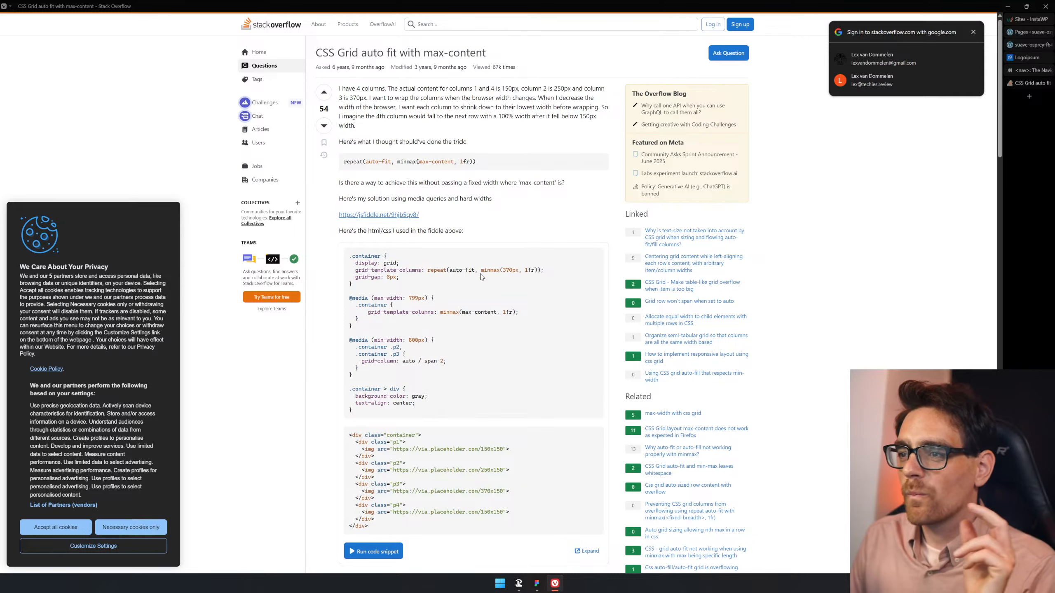
pyautogui.moveTo(476, 270); pyautogui.dragTo(449, 271)
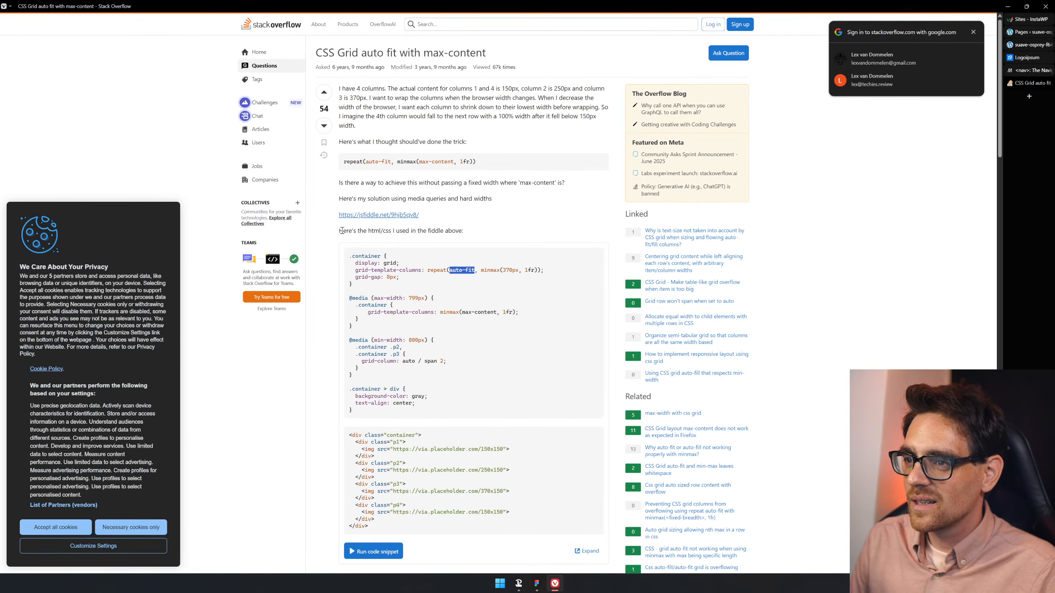
pyautogui.scroll(-10, 536, 290)
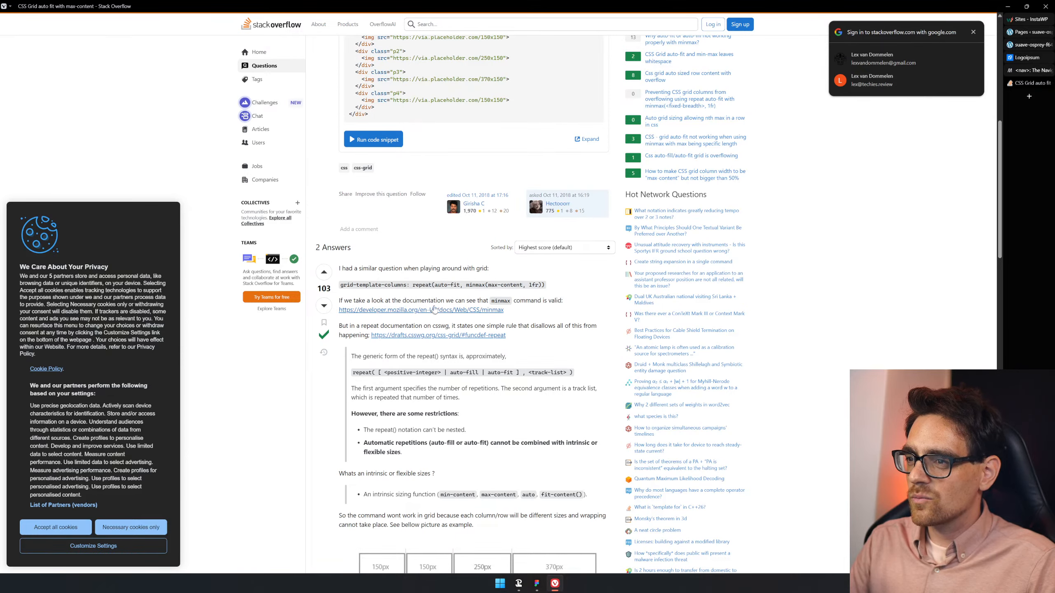
pyautogui.scroll(-1, 574, 307)
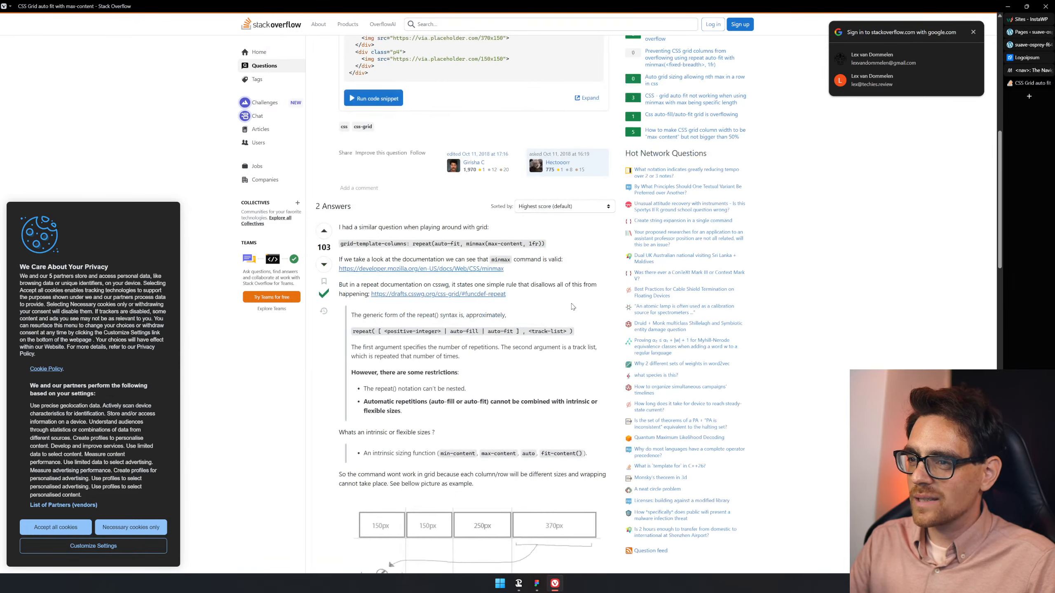
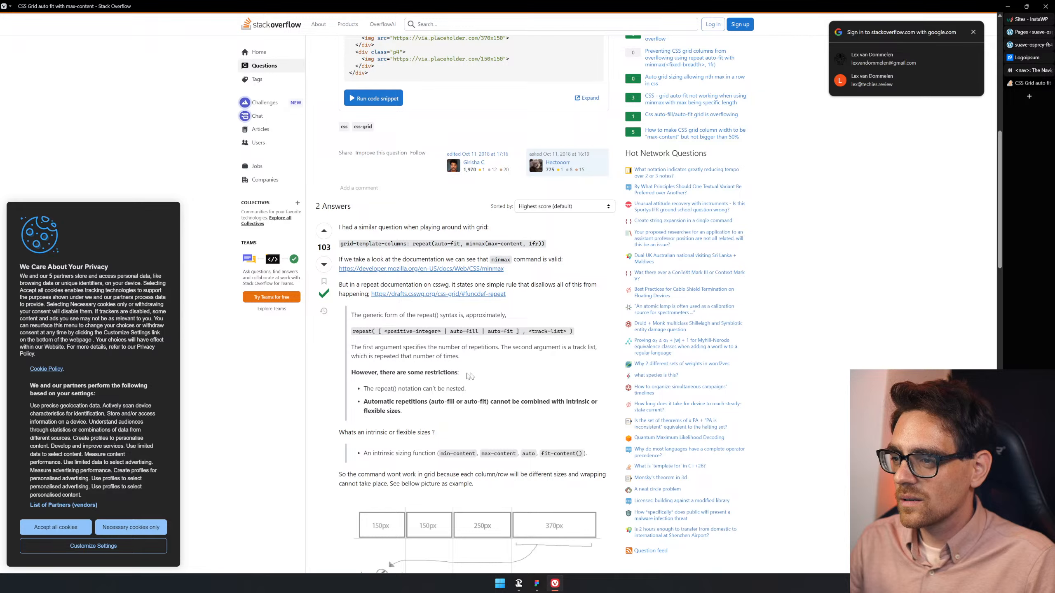
# - Read the accepted answer's wrapping example and layout recommendation, its comments, and the second answer's flex-auto-wrap code
pyautogui.scroll(-2, 397, 398)
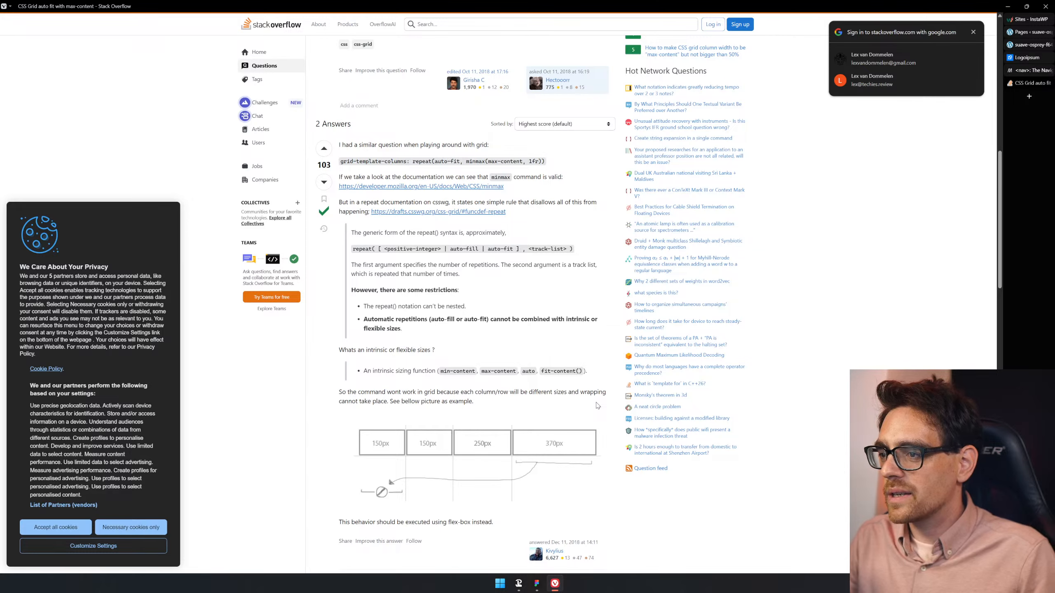
pyautogui.moveTo(373, 402); pyautogui.dragTo(513, 410)
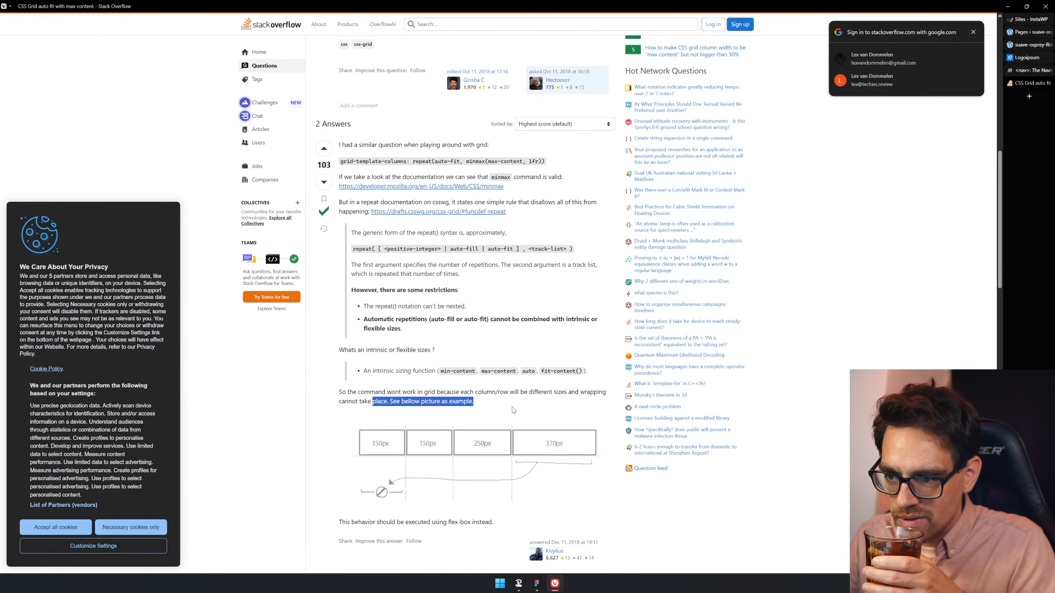
pyautogui.click(513, 410)
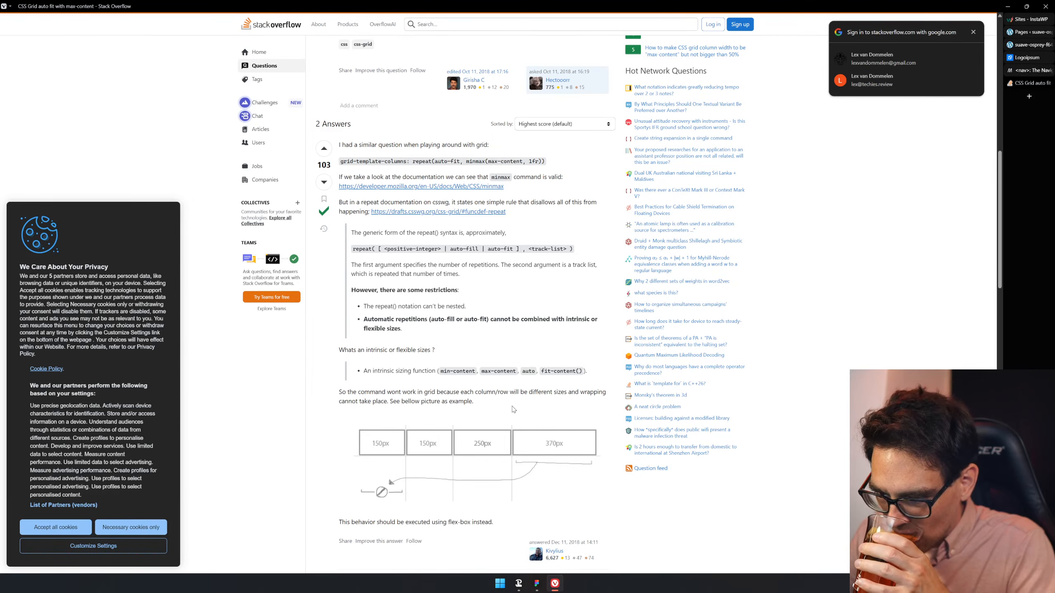
pyautogui.scroll(-2, 514, 410)
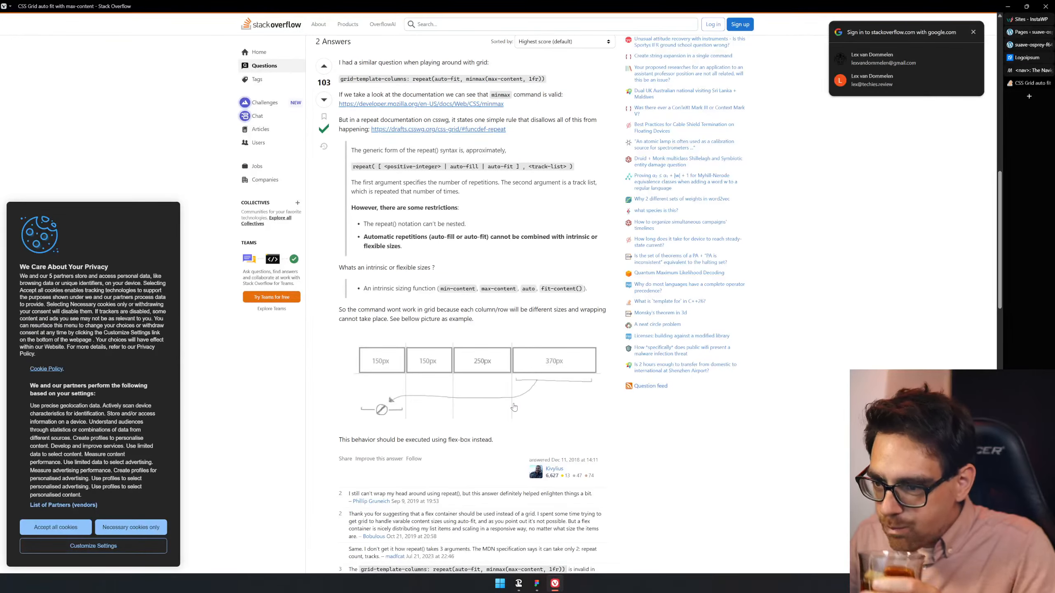
pyautogui.scroll(-2, 513, 408)
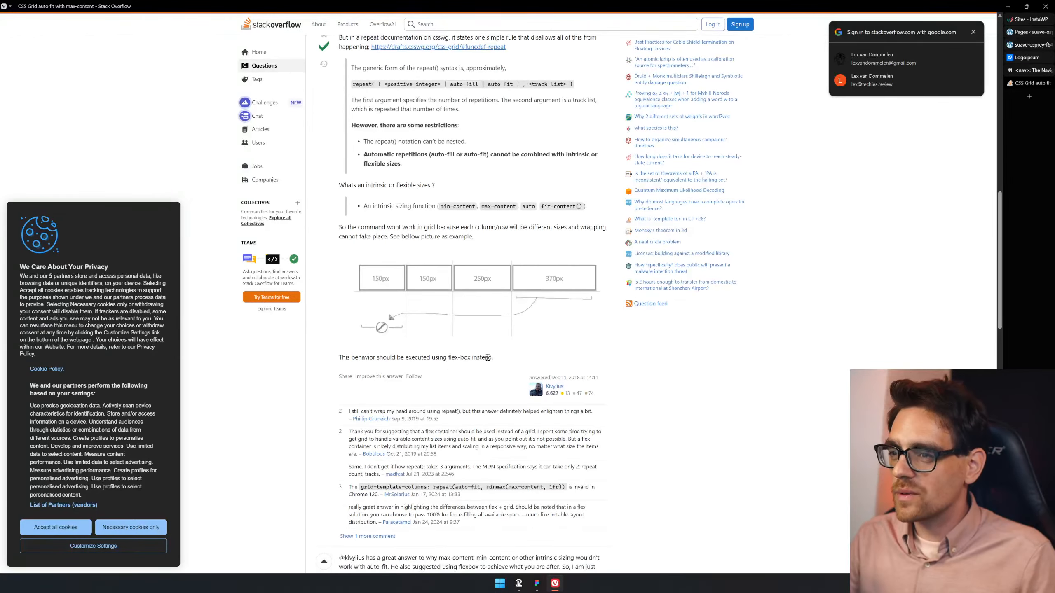
pyautogui.moveTo(488, 357); pyautogui.dragTo(341, 357)
pyautogui.scroll(-2, 457, 419)
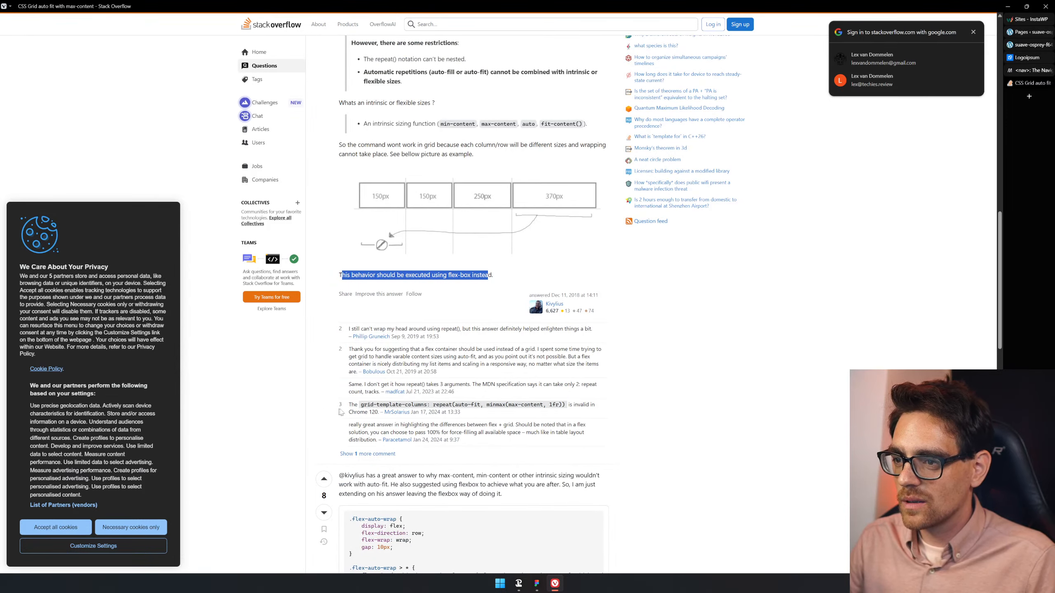
pyautogui.scroll(-5, 590, 414)
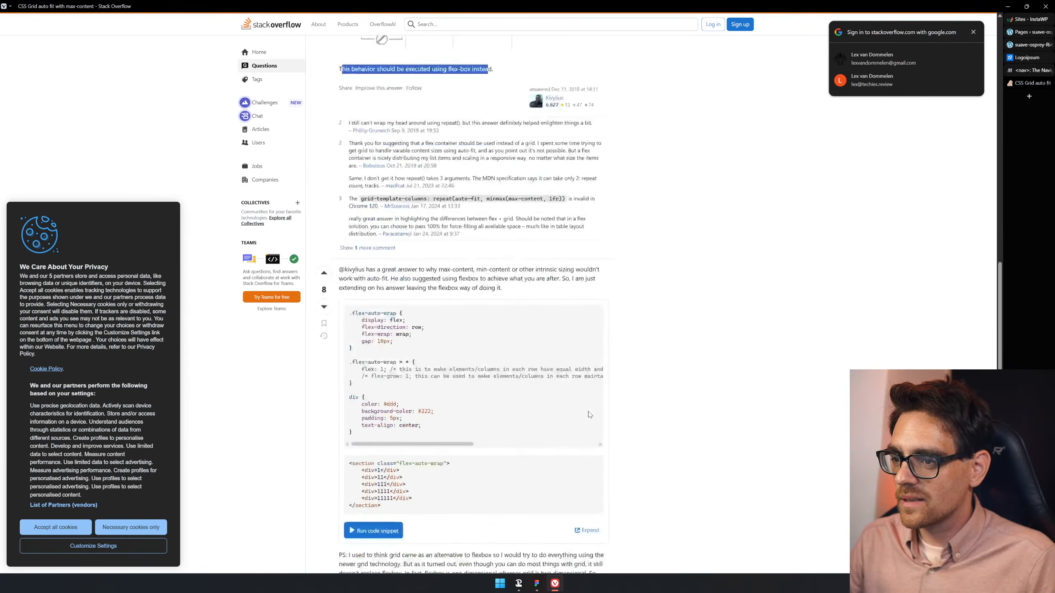
pyautogui.scroll(-9, 462, 439)
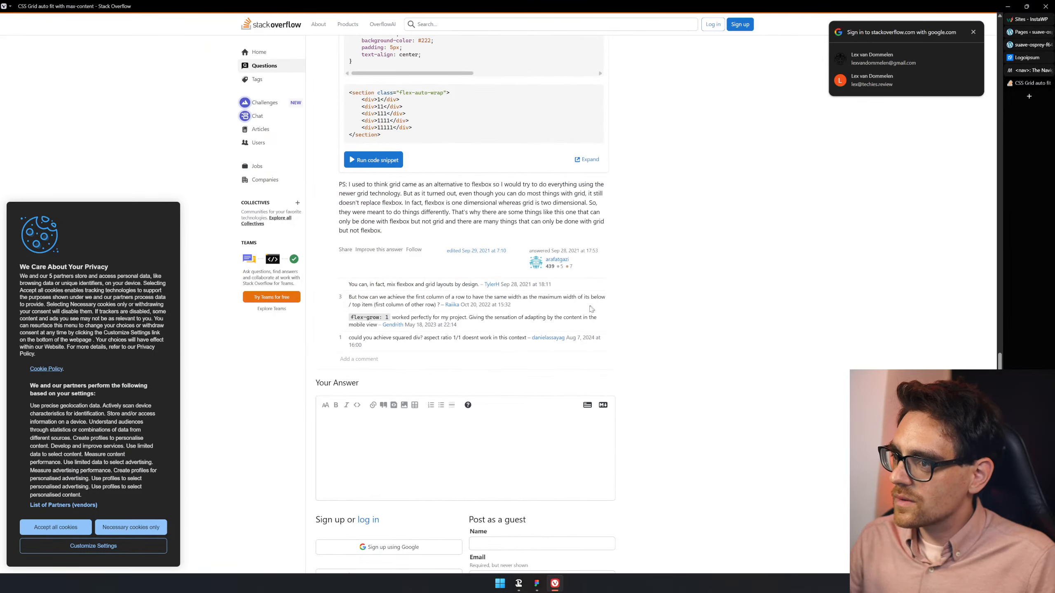
pyautogui.scroll(13, 572, 326)
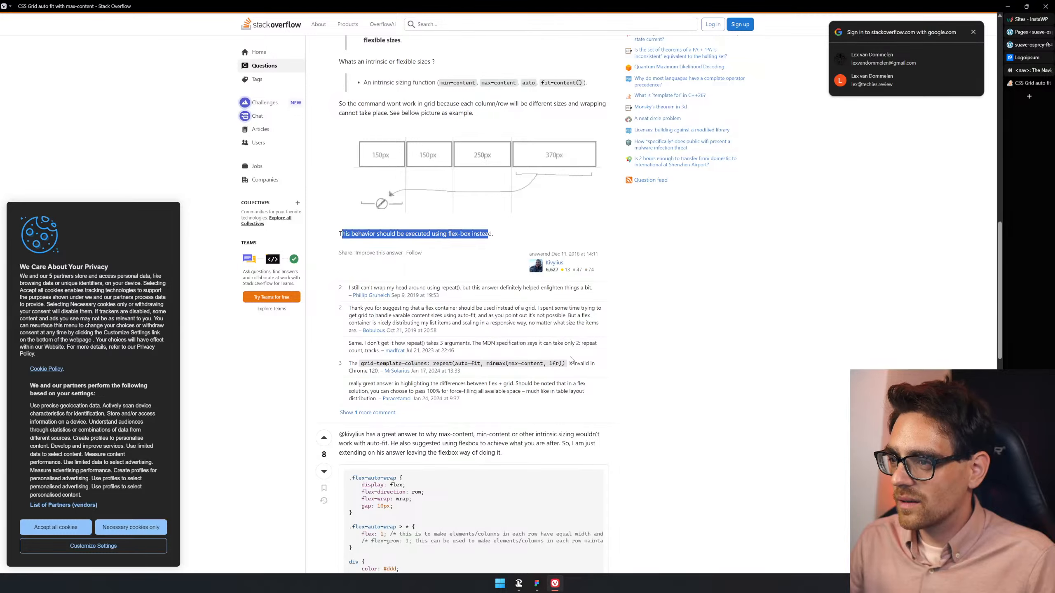
# - Copy "repeat(auto-fit, minmax(max-content, 1fr))" from the Stack Overflow comment and set it as the grid-template-columns of .nav-list in Etch
pyautogui.moveTo(565, 363); pyautogui.dragTo(430, 364)
pyautogui.hotkey('ctrl', 'c')
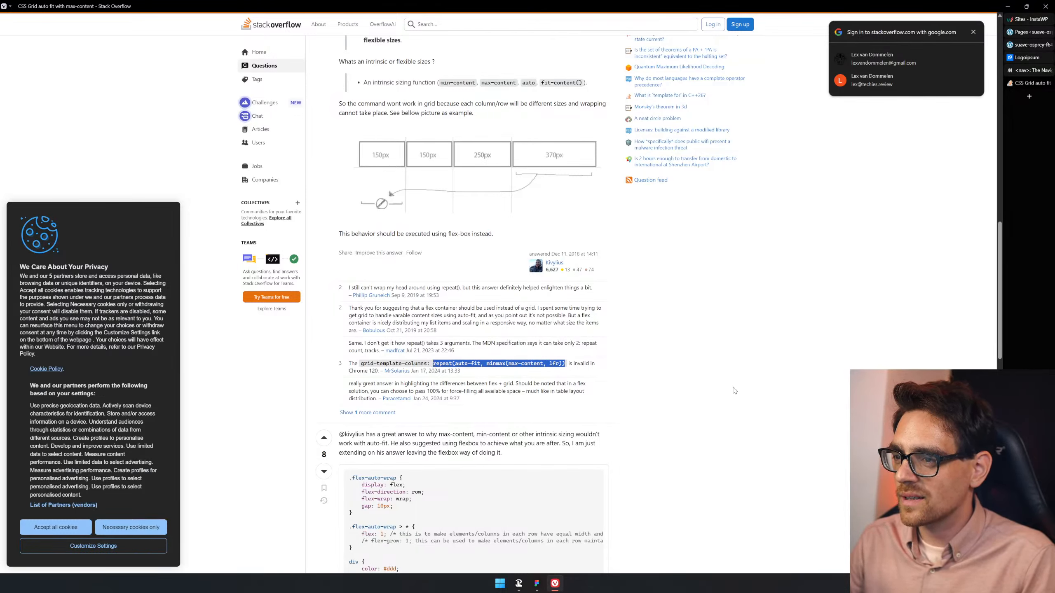
pyautogui.click(1031, 70)
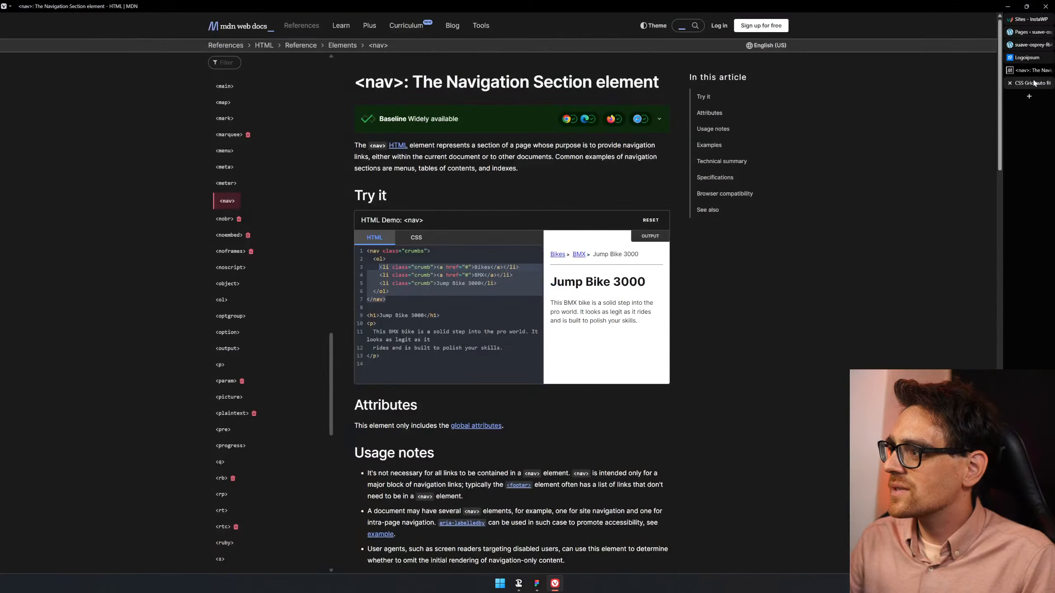
pyautogui.click(1032, 45)
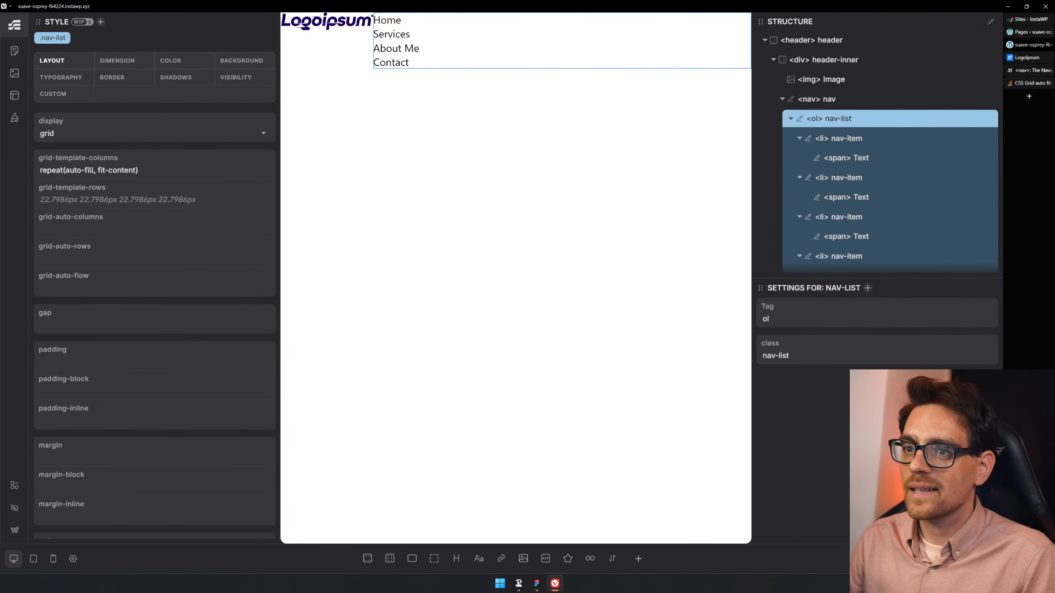
pyautogui.click(173, 170)
pyautogui.hotkey('ctrl', 'v')
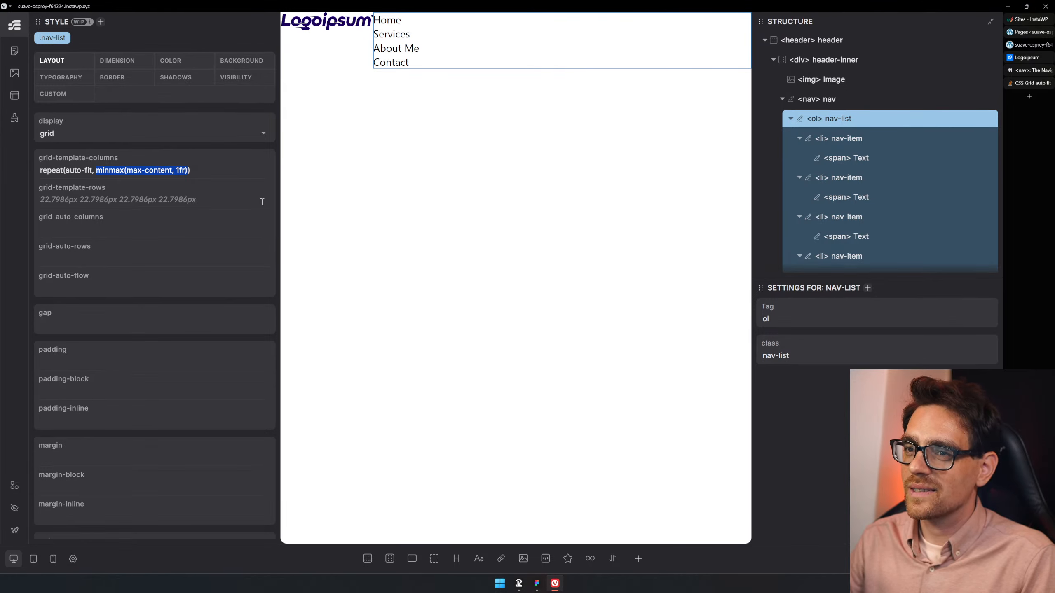
# - Switch the display of .nav-list to flex and set its gap to 1rem
pyautogui.click(239, 130)
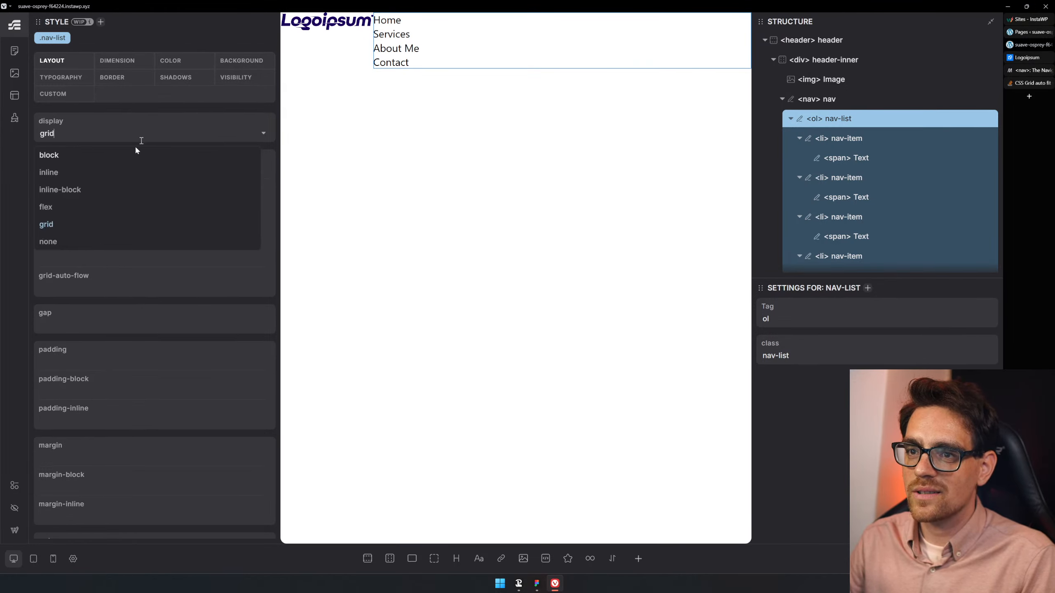
pyautogui.click(70, 207)
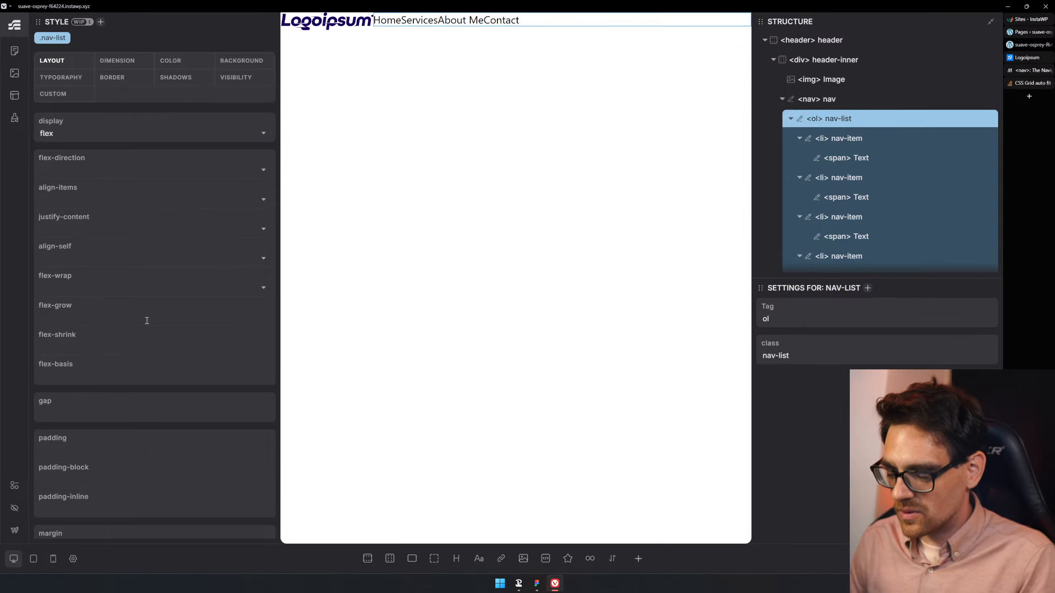
pyautogui.write('1rem')
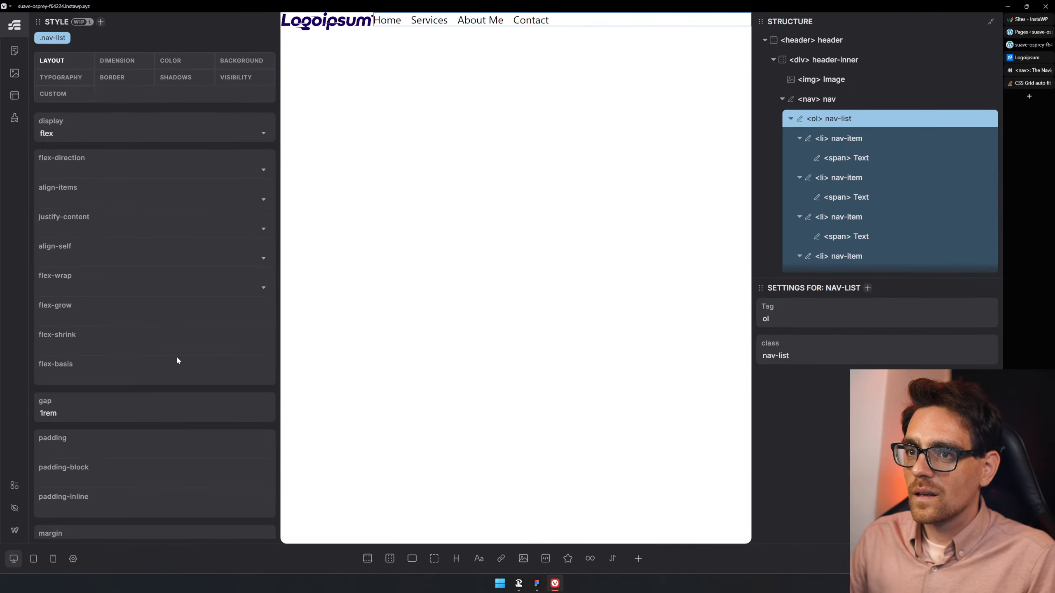
# - Set the gap of .header-inner to 1.5rem
pyautogui.click(781, 100)
pyautogui.click(811, 65)
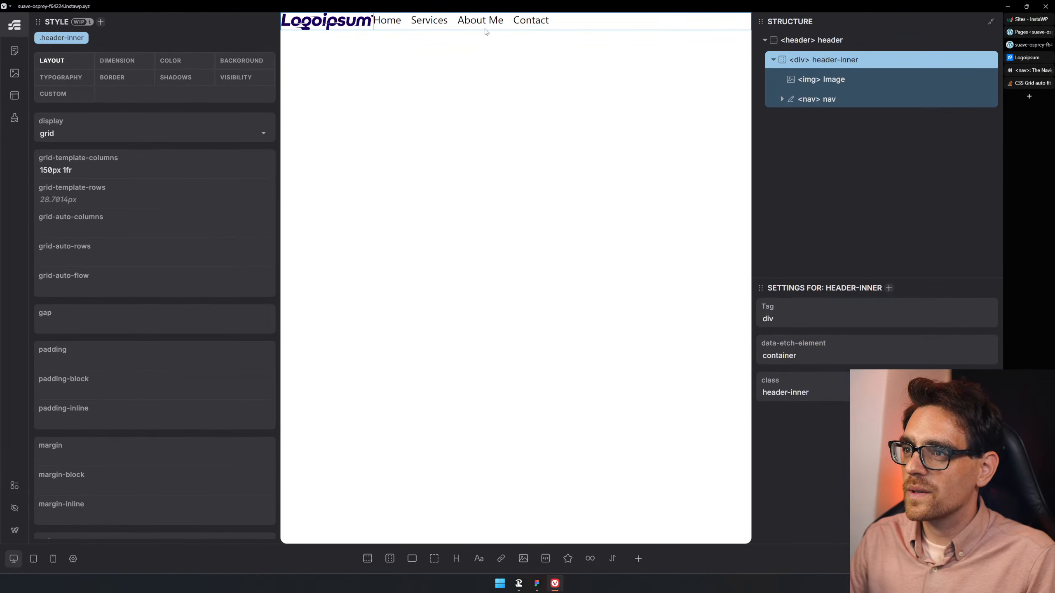
pyautogui.click(129, 323)
pyautogui.write('1')
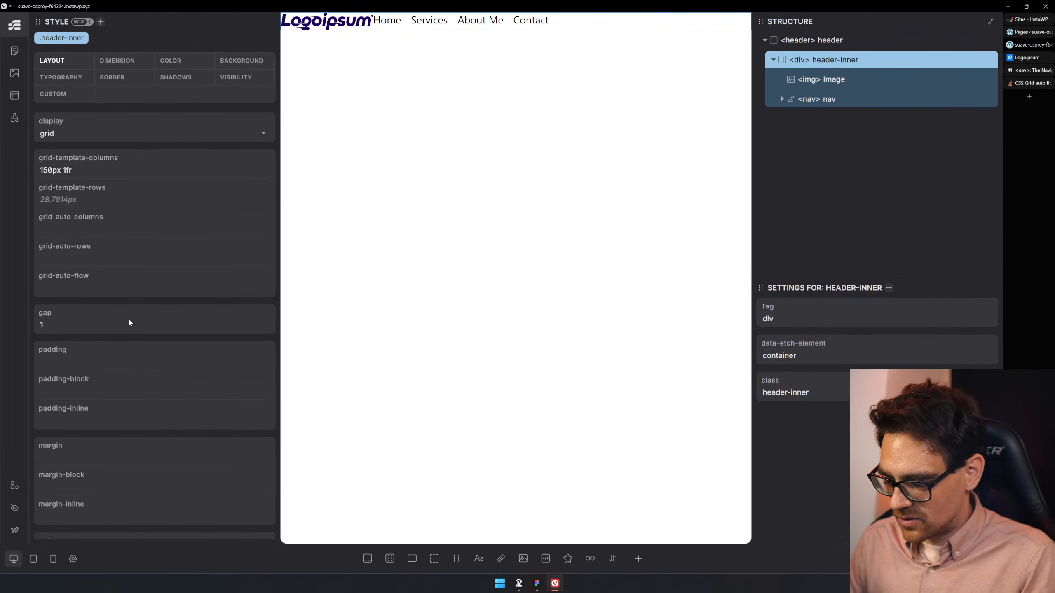
pyautogui.write('.5rem')
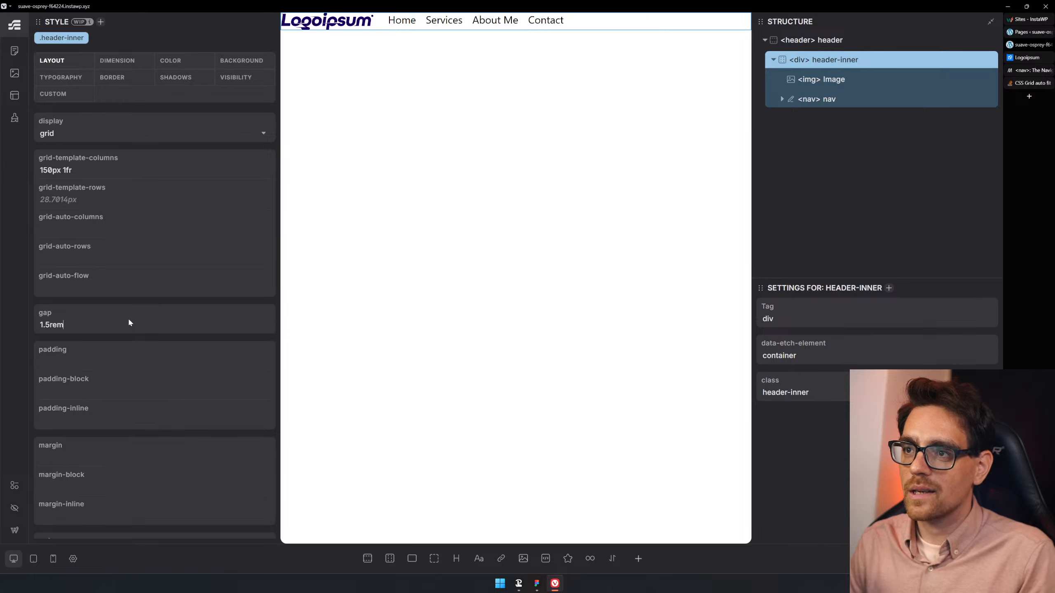
# - Try the bare variable name --space-m as the gap of .header-inner
pyautogui.hotkey('ctrl', 'a')
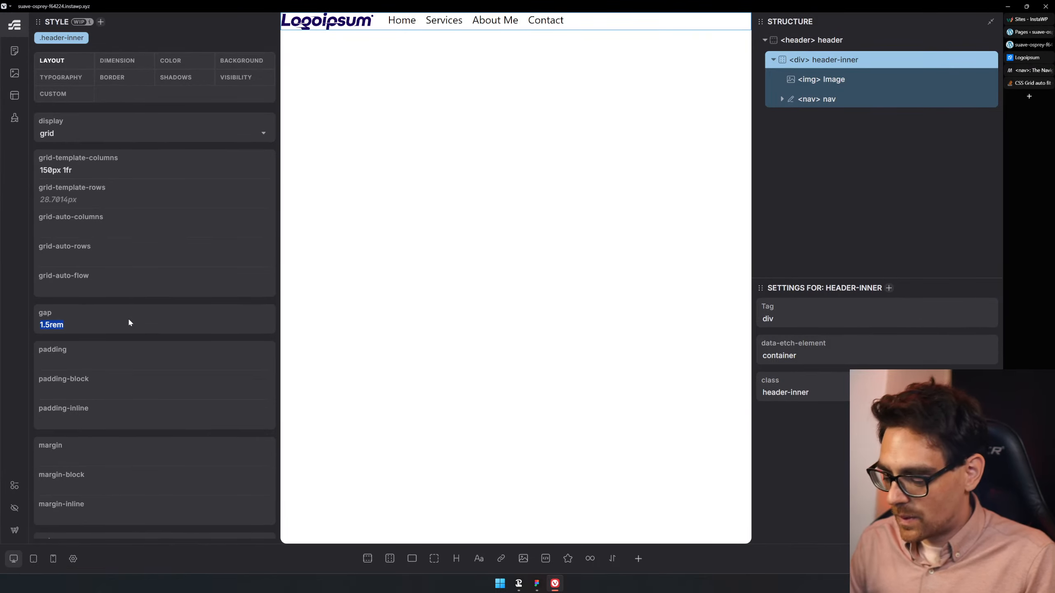
pyautogui.write('--')
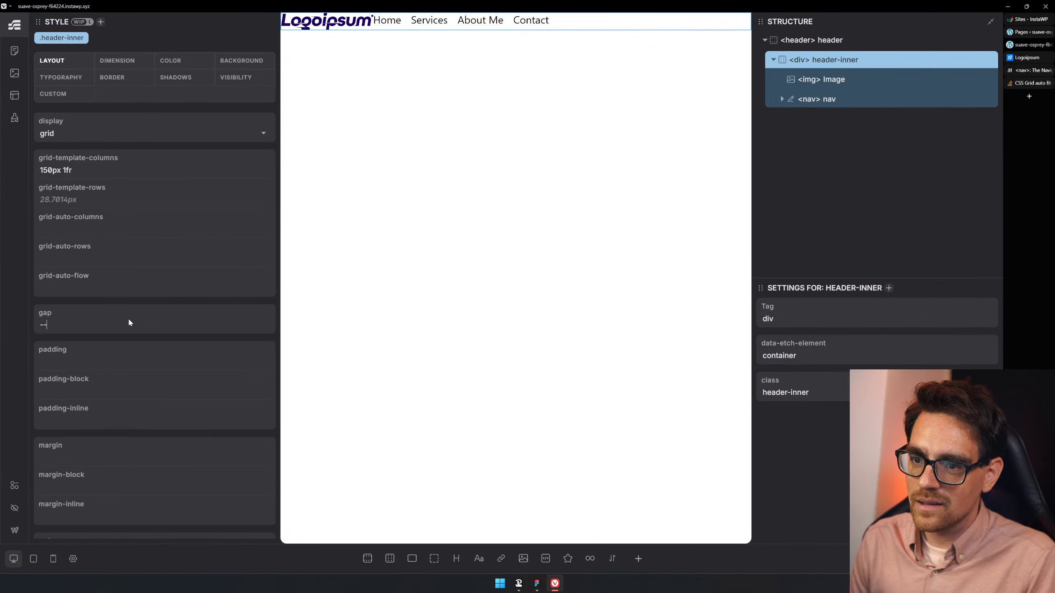
pyautogui.write('s--spcace')
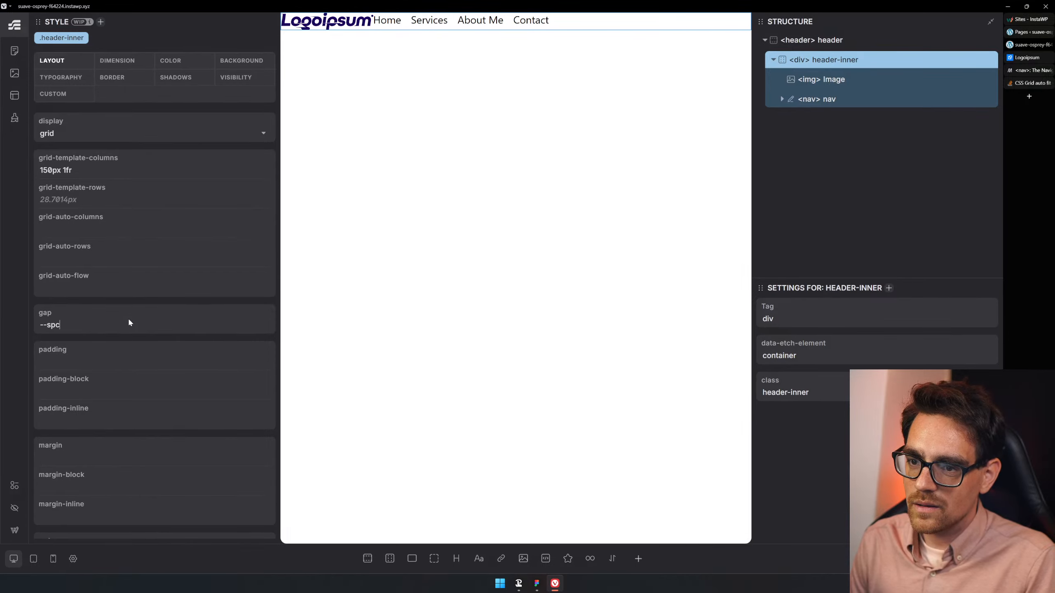
pyautogui.press('BackSpace')
pyautogui.press('BackSpace')
pyautogui.press('BackSpace')
pyautogui.press('BackSpace')
pyautogui.write('ace')
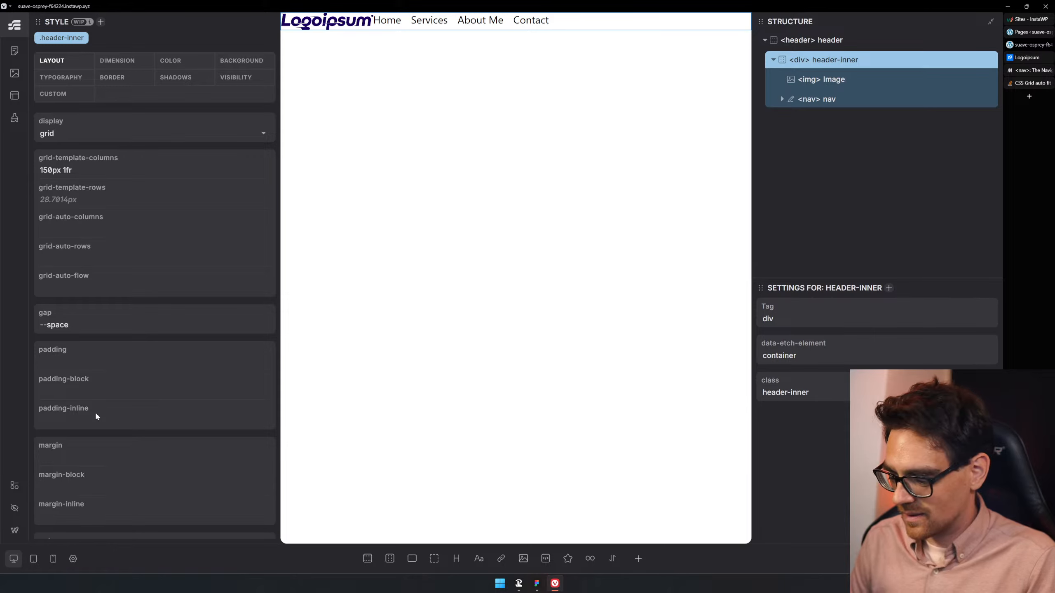
pyautogui.write('-m')
# - Set the gap of .header-inner to var(--space-m) and copy that value
pyautogui.hotkey('ctrl', 'a')
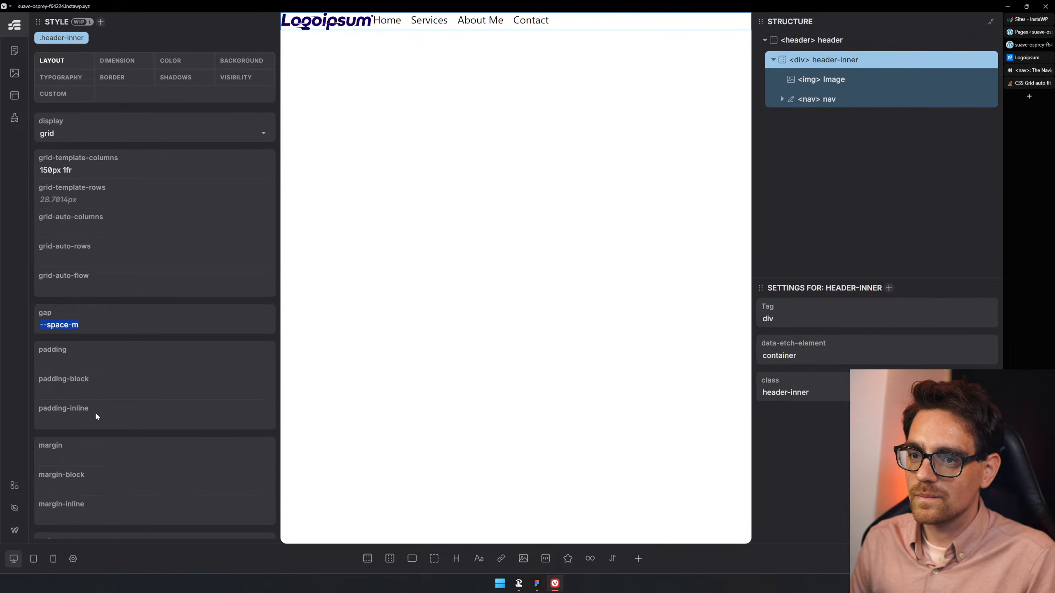
pyautogui.write('av')
pyautogui.press('BackSpace')
pyautogui.press('BackSpace')
pyautogui.write('var(')
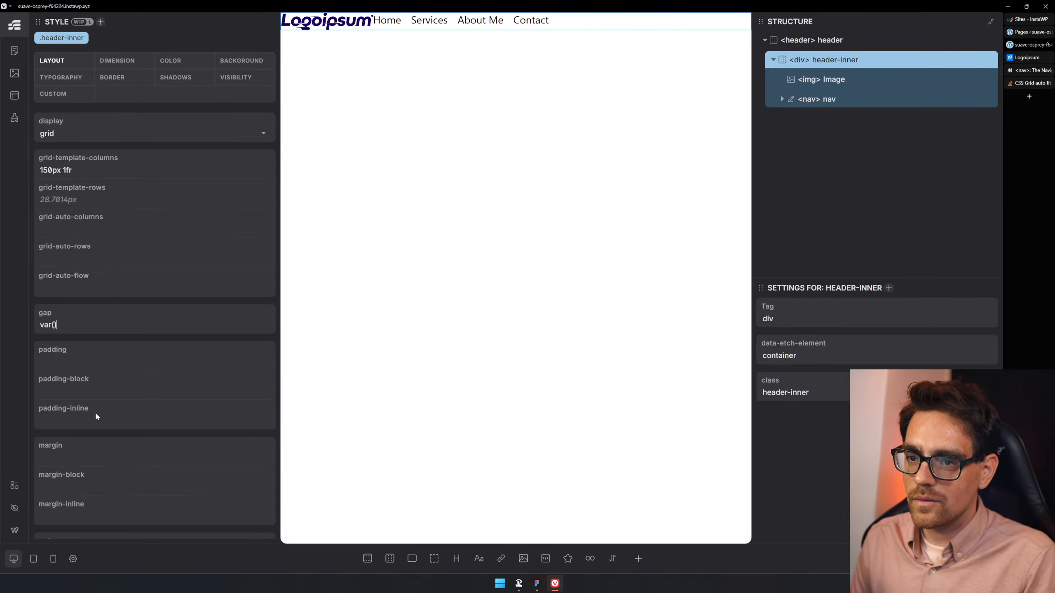
pyautogui.write('--space-')
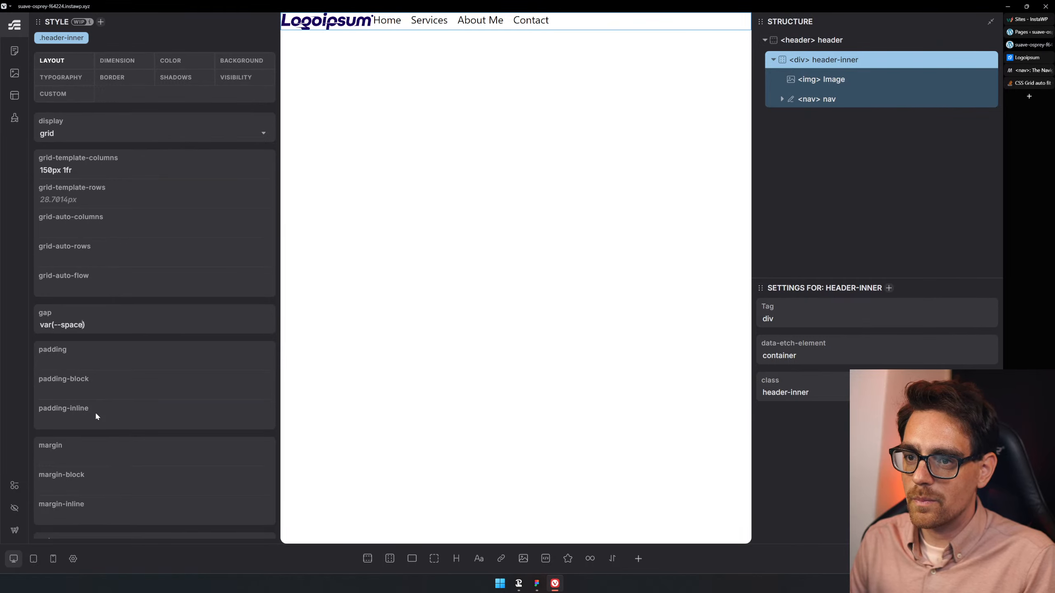
pyautogui.write('m')
pyautogui.hotkey('ctrl', 'a')
pyautogui.hotkey('ctrl', 'c')
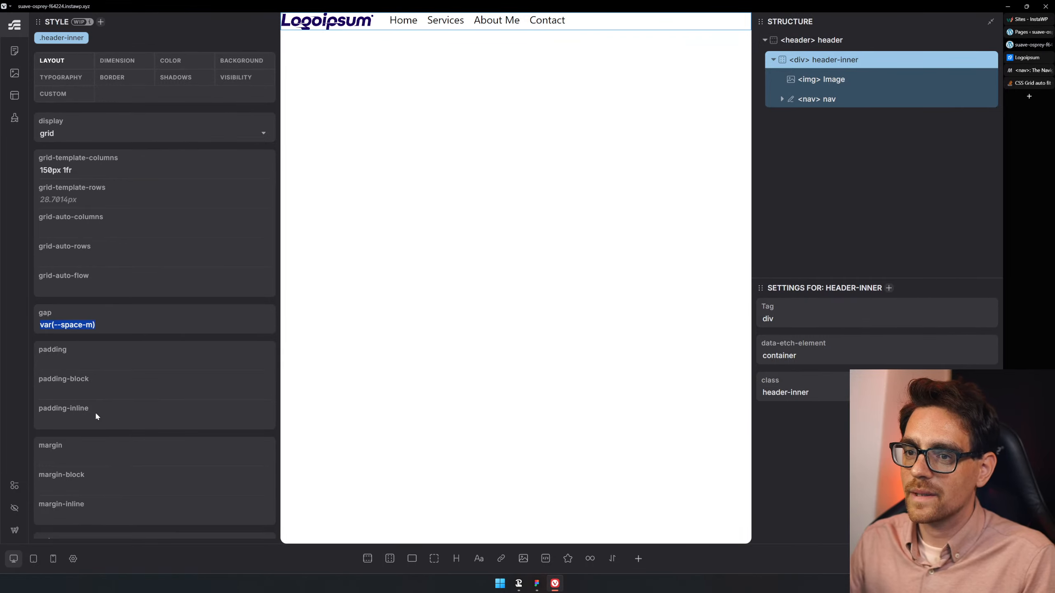
# - Reuse the copied variable as the gap of .nav-list, changing its size so the value reads var(--space-xs)
pyautogui.click(825, 99)
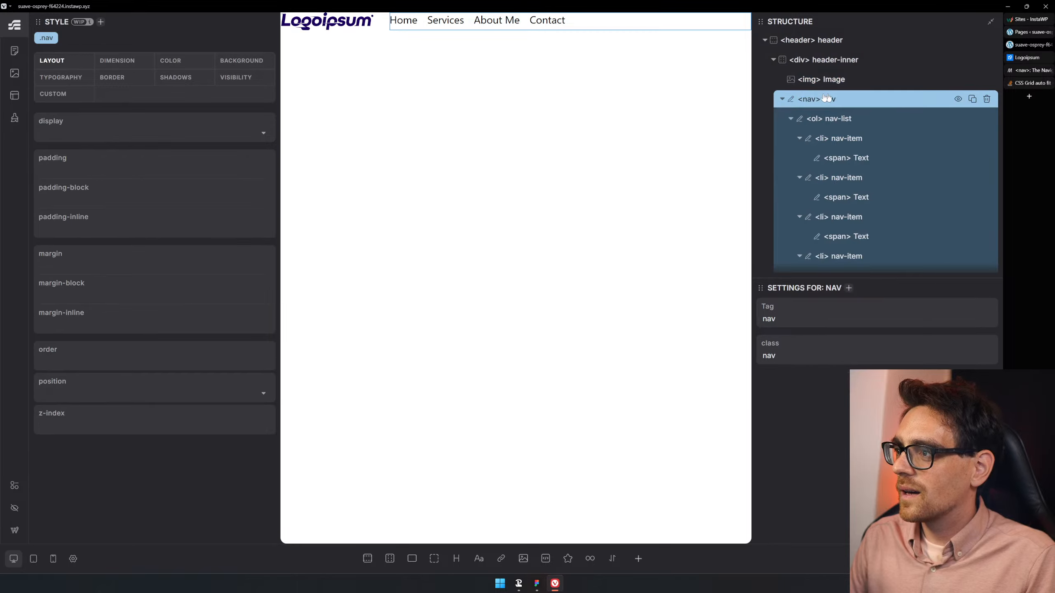
pyautogui.click(852, 121)
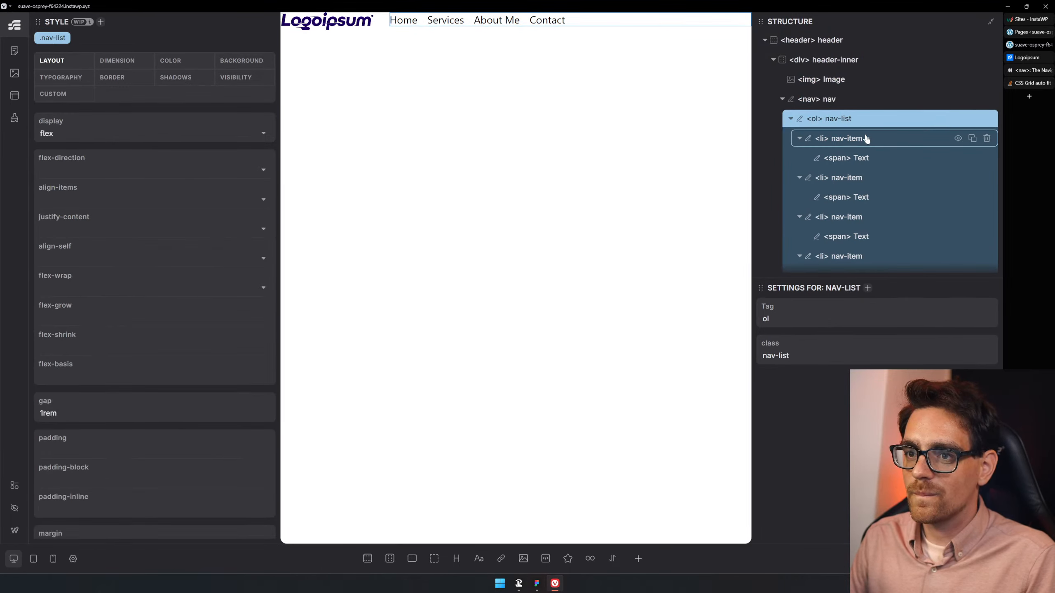
pyautogui.hotkey('ctrl', 'v')
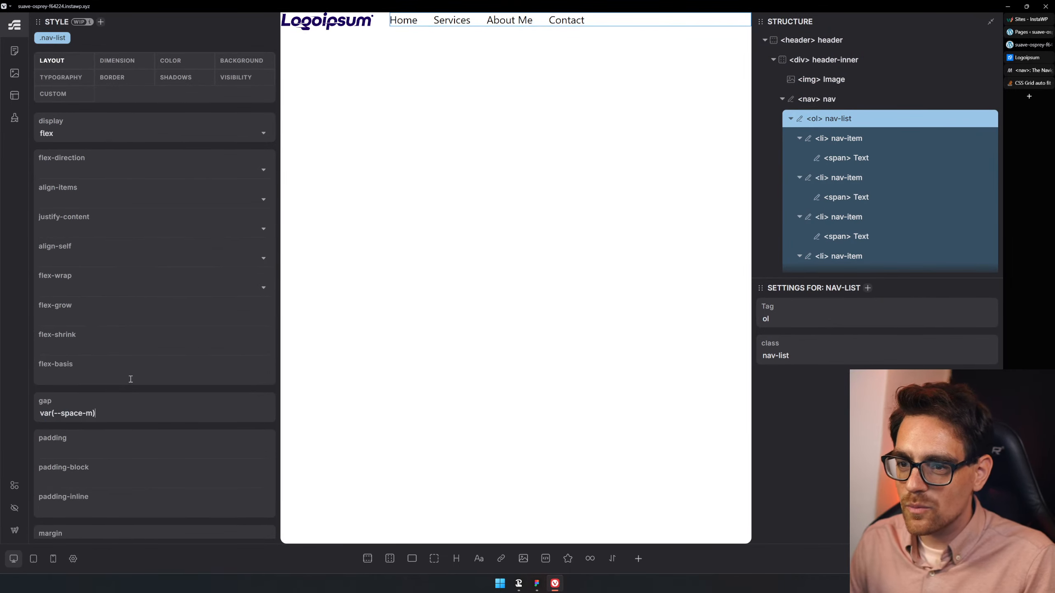
pyautogui.press('BackSpace')
pyautogui.press('BackSpace')
pyautogui.write('s)')
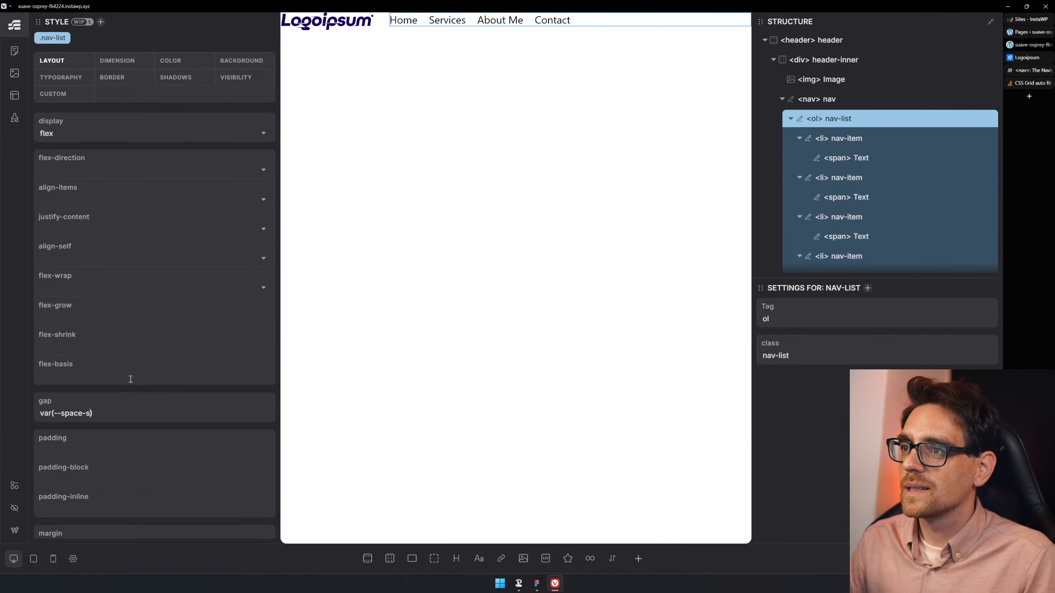
pyautogui.press('Left')
pyautogui.press('Left')
pyautogui.write('x')
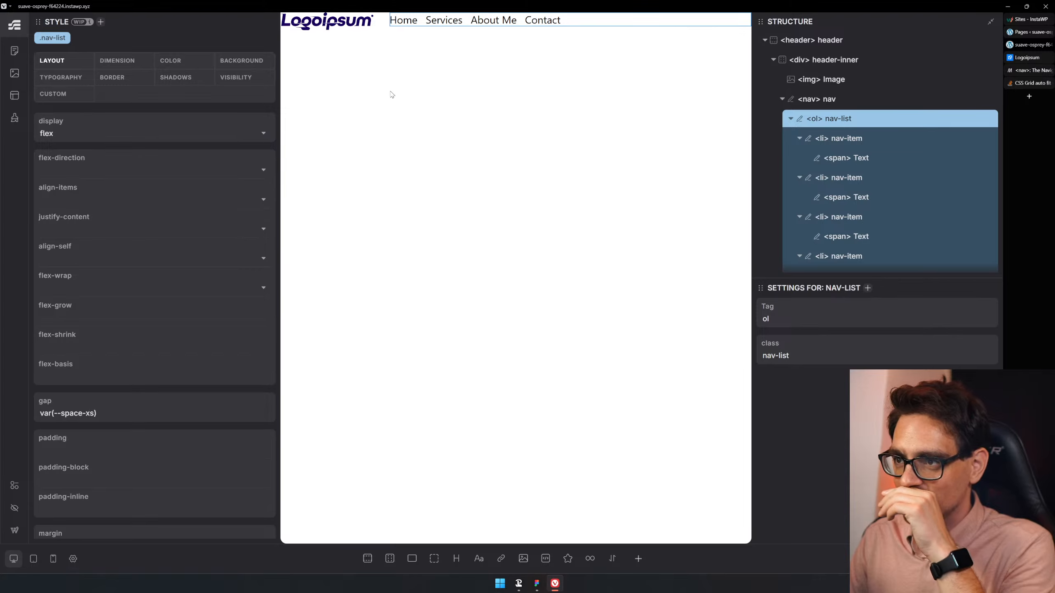
# - Examine the full list of layout properties offered for the .header-inner grid container
pyautogui.click(852, 62)
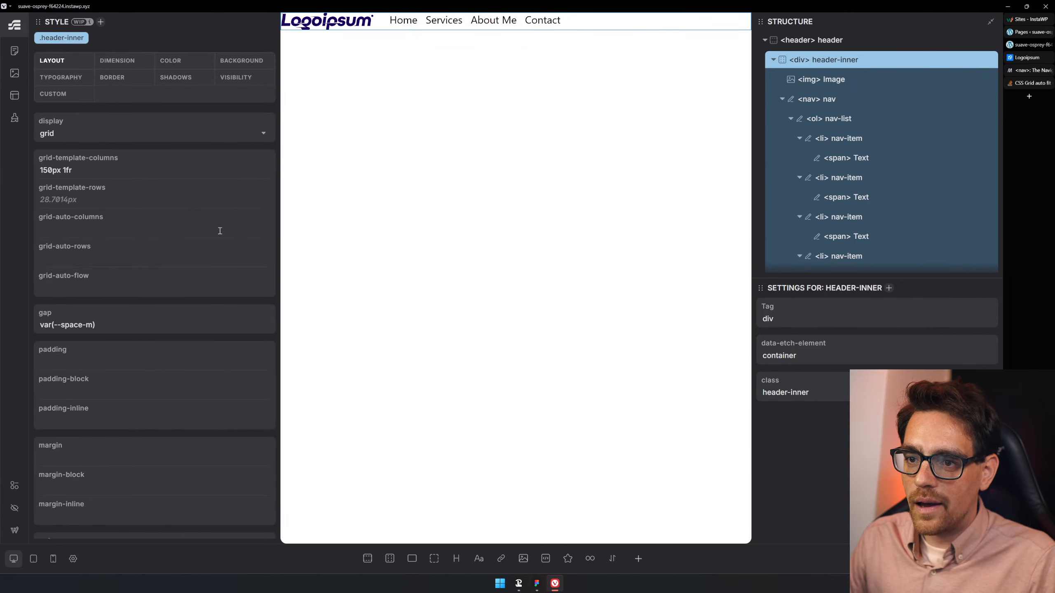
pyautogui.scroll(-2, 186, 249)
pyautogui.scroll(2, 158, 106)
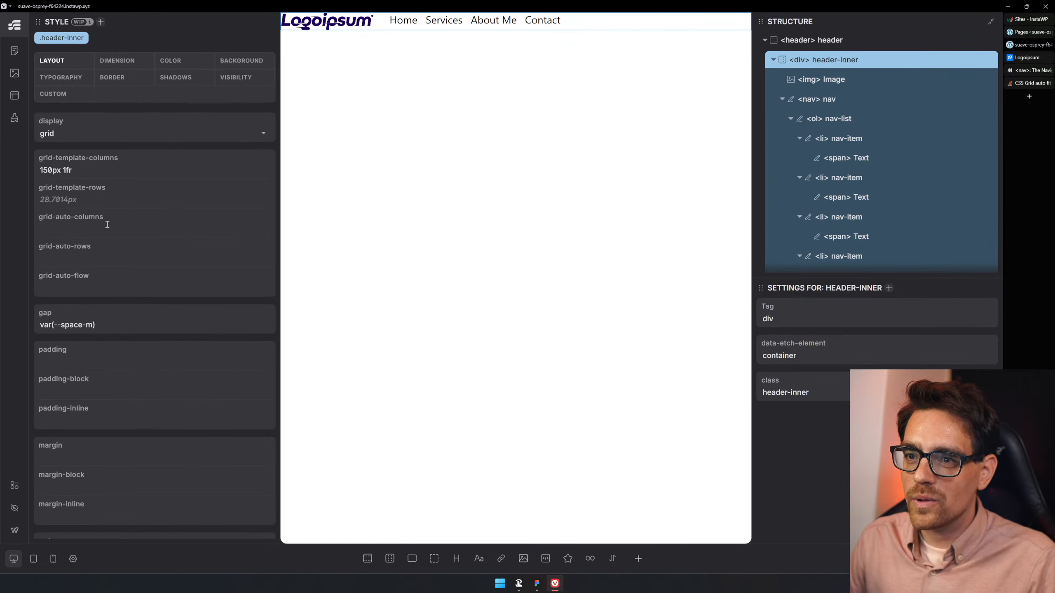
pyautogui.scroll(-2, 120, 228)
pyautogui.scroll(-1, 122, 228)
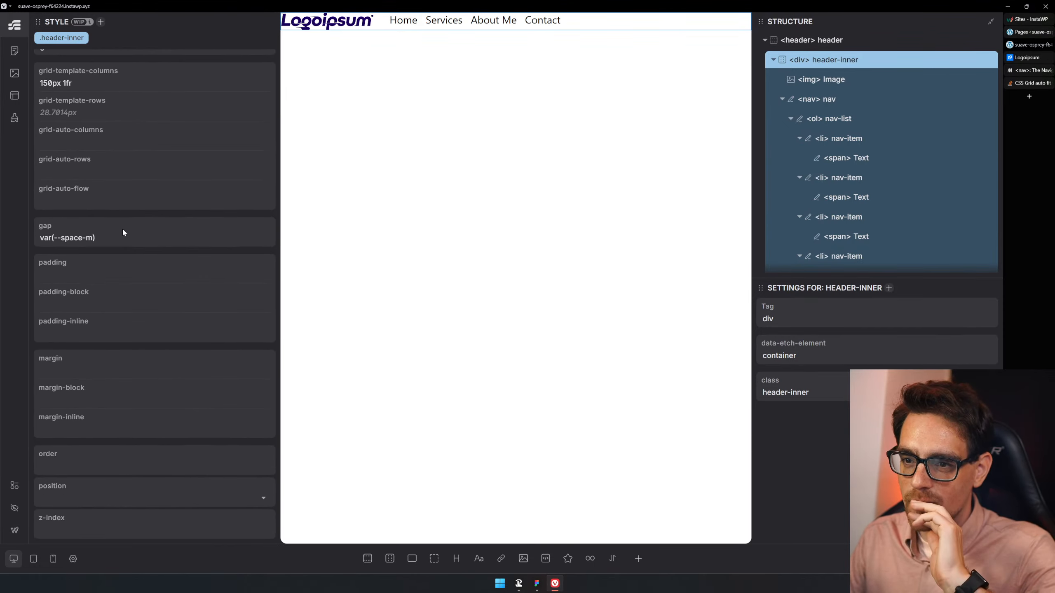
pyautogui.scroll(3, 186, 280)
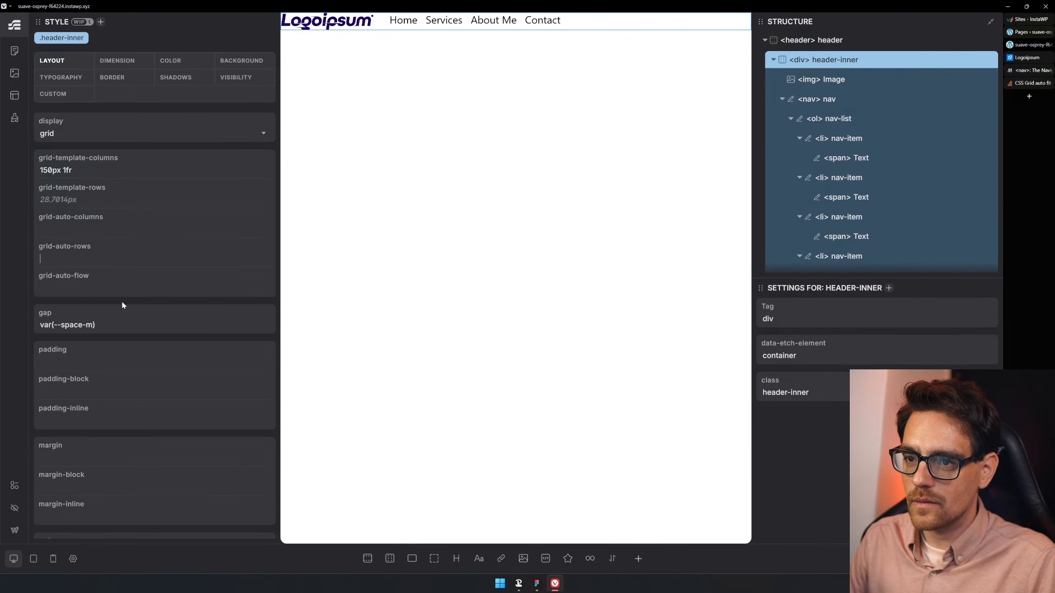
pyautogui.scroll(-3, 130, 306)
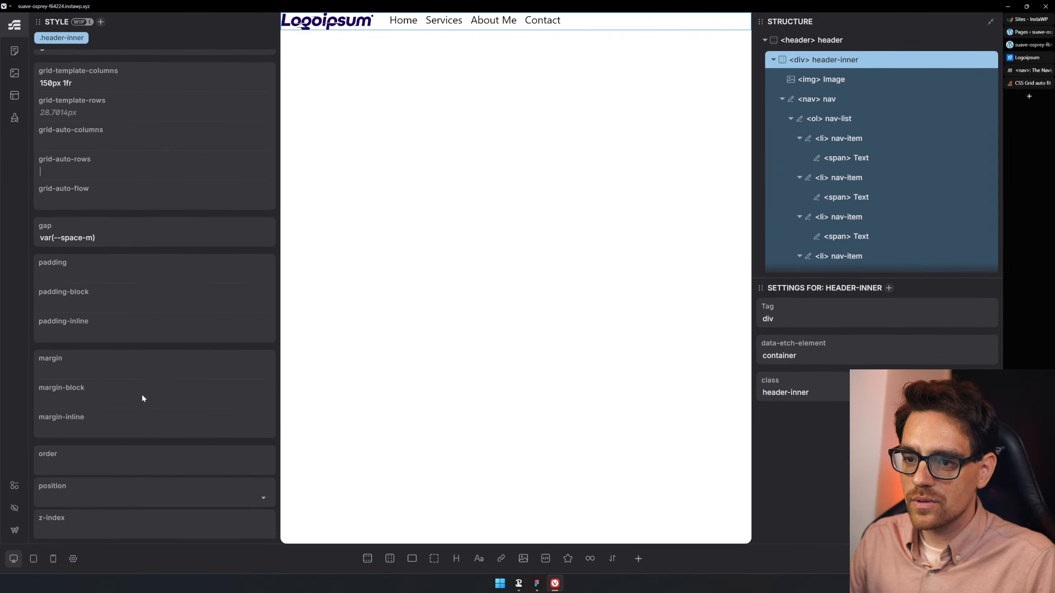
pyautogui.scroll(3, 150, 452)
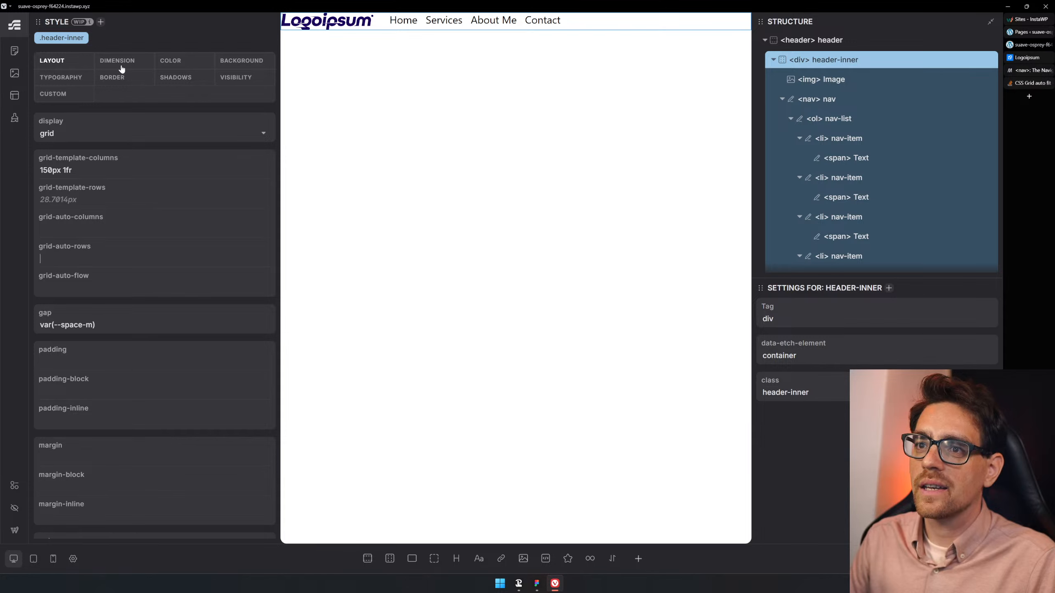
# - Look through the other style categories of .header-inner, from Dimension to Custom, and recheck its layout properties
pyautogui.click(119, 64)
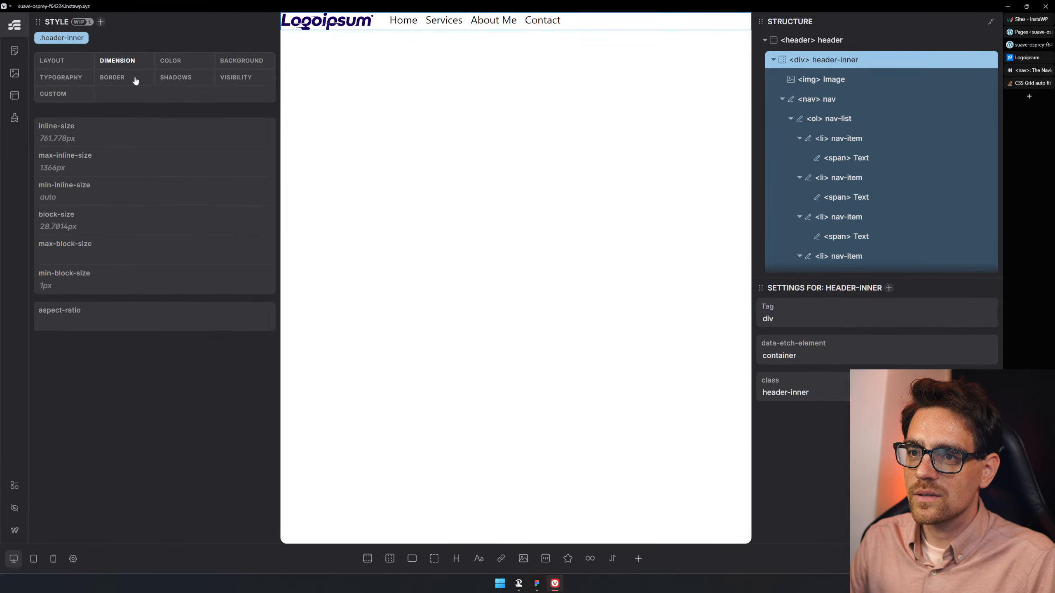
pyautogui.click(177, 60)
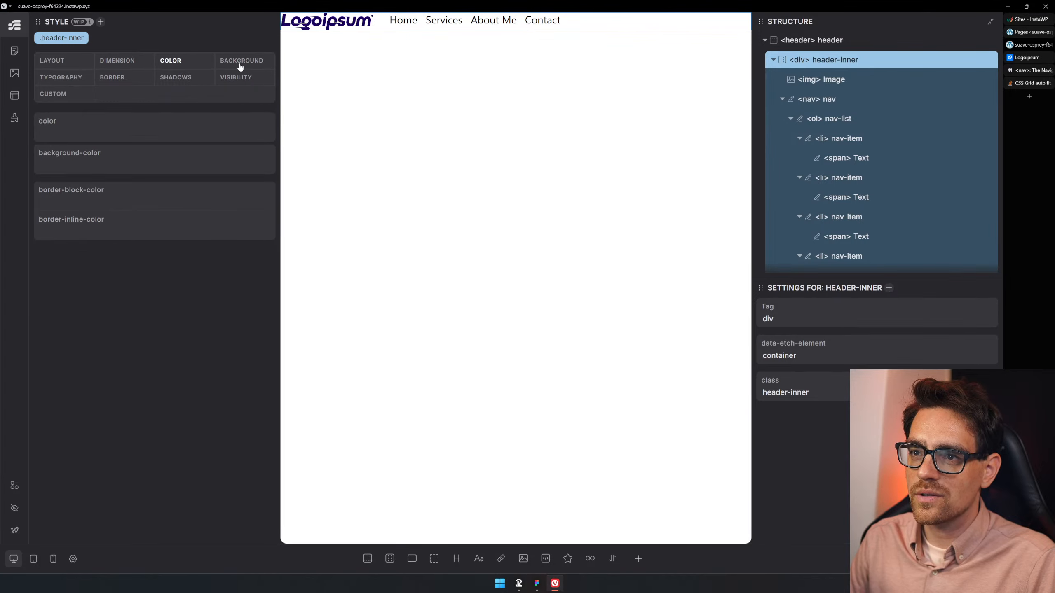
pyautogui.click(241, 61)
pyautogui.click(233, 78)
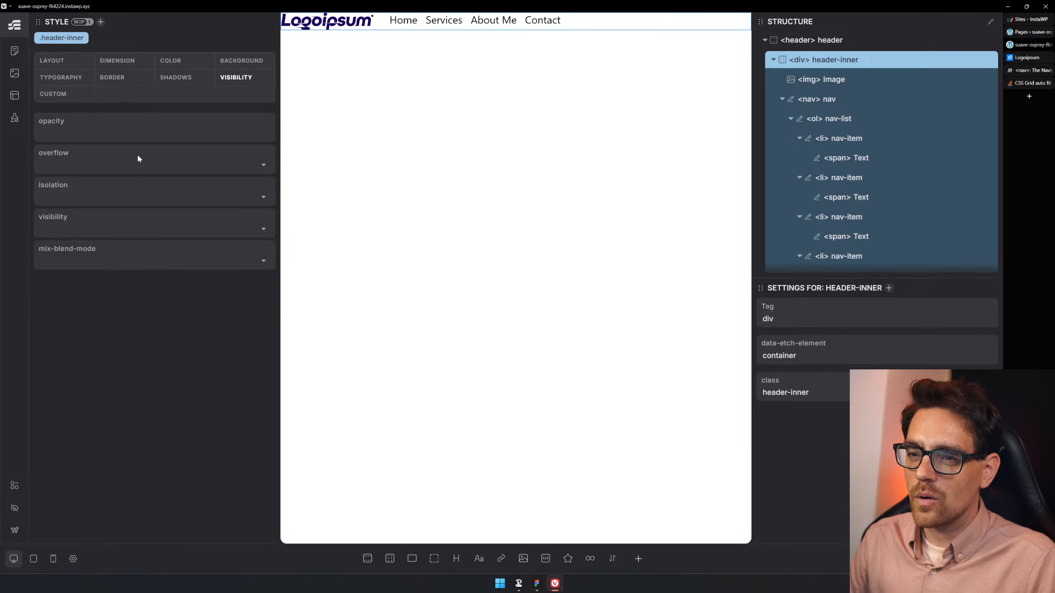
pyautogui.click(176, 85)
pyautogui.click(120, 79)
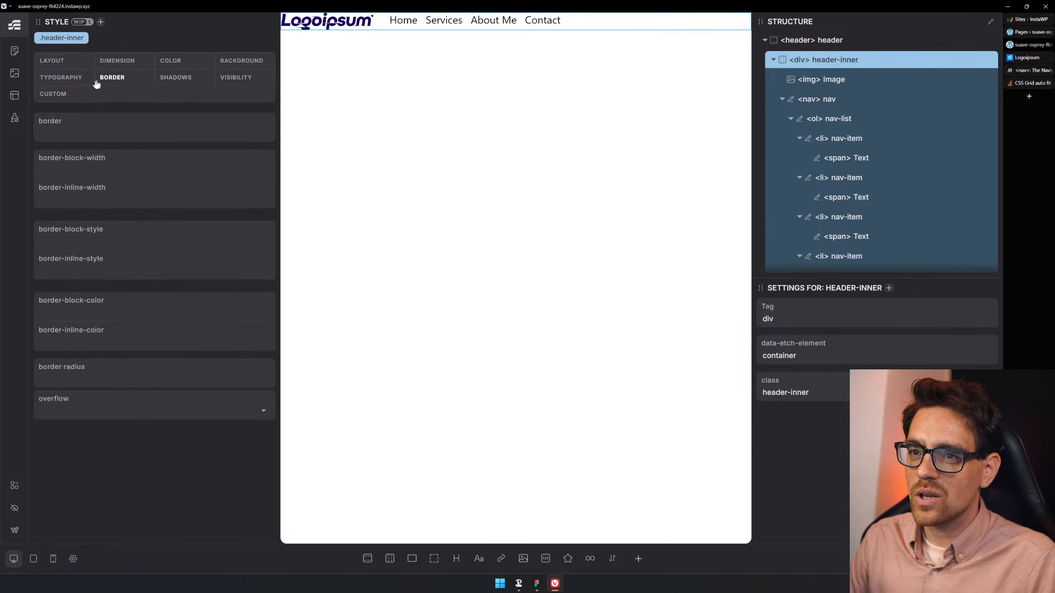
pyautogui.click(62, 85)
pyautogui.click(62, 97)
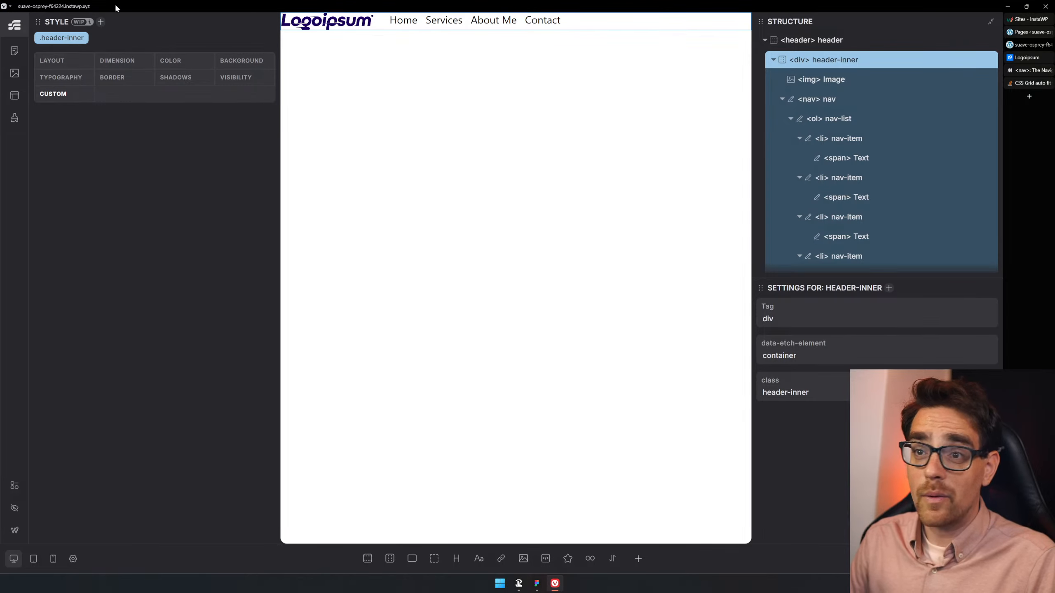
pyautogui.click(65, 62)
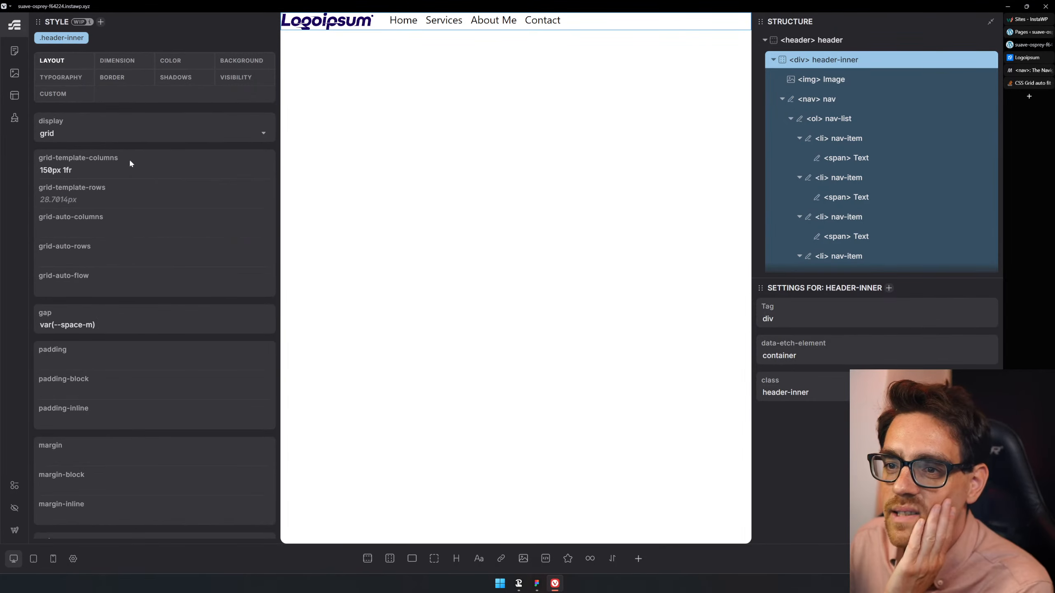
pyautogui.scroll(-2, 127, 150)
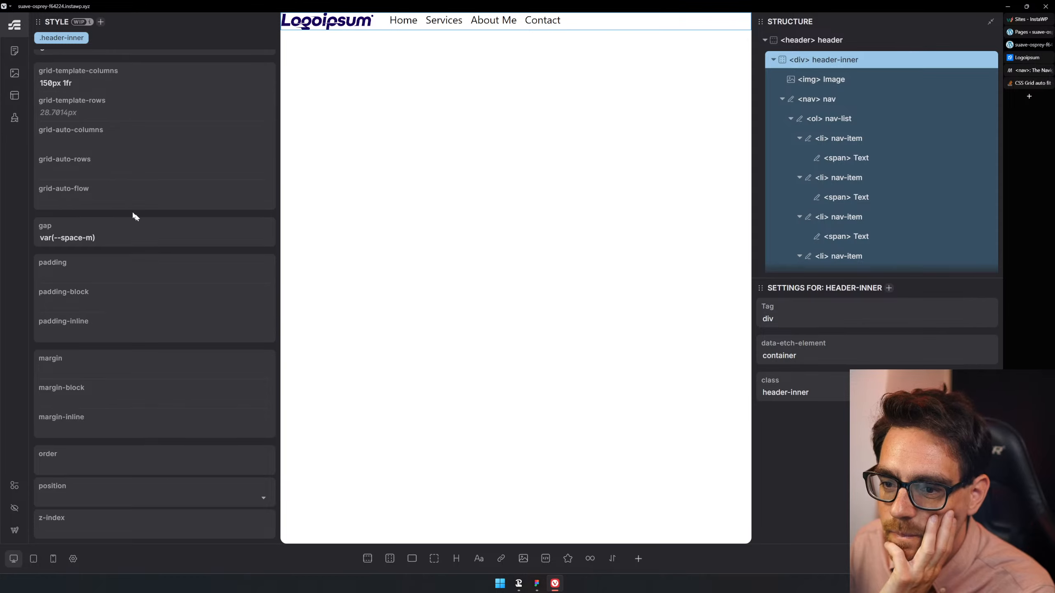
pyautogui.scroll(2, 179, 288)
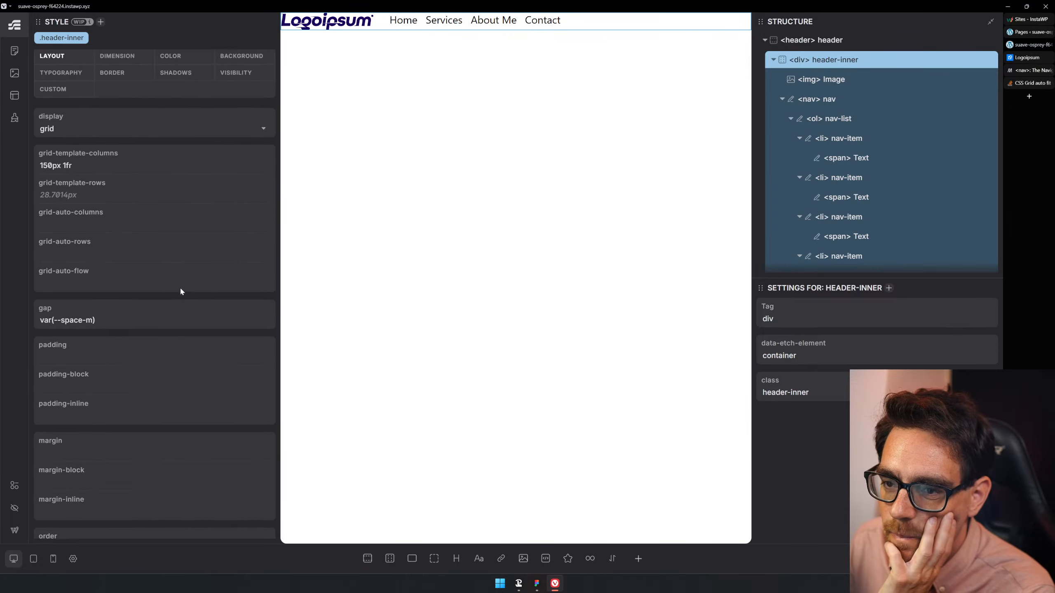
# - Turn on the CSS editor and start a new line after display: grid in the .header-inner rule
pyautogui.click(14, 485)
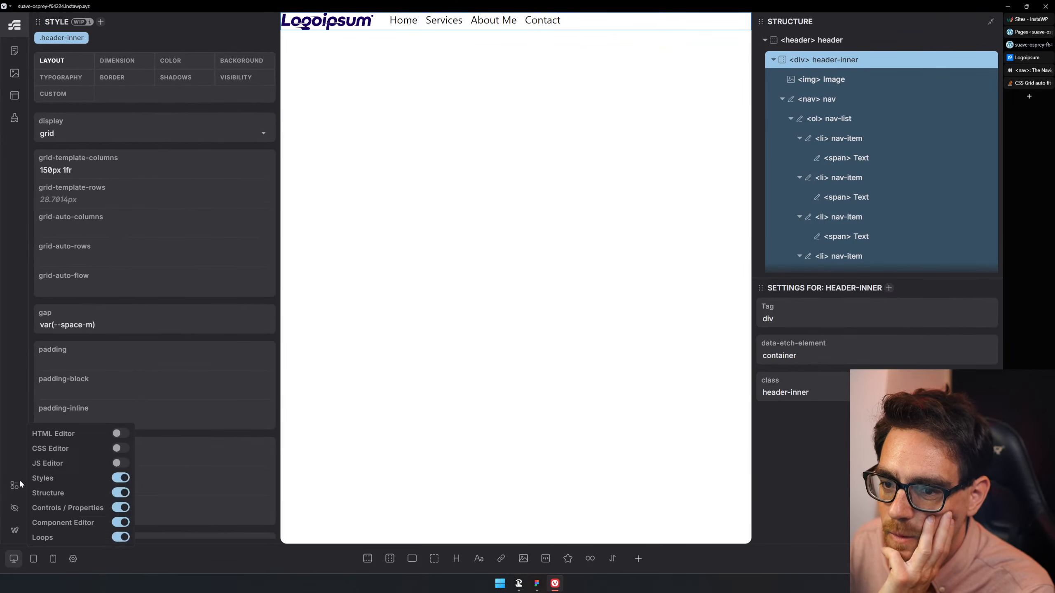
pyautogui.click(120, 448)
pyautogui.click(391, 456)
pyautogui.click(412, 465)
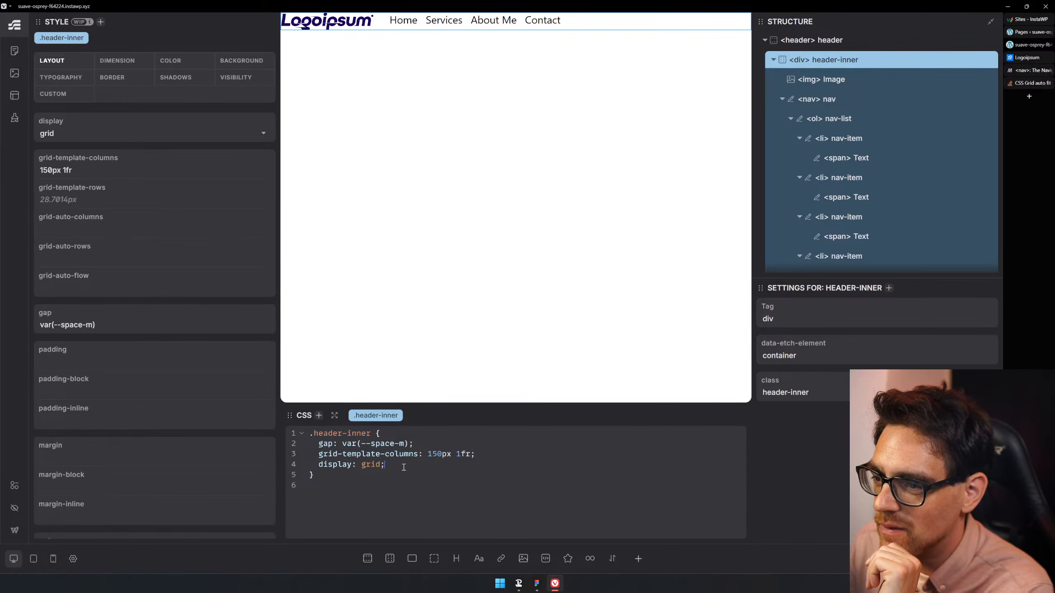
pyautogui.press('Return')
pyautogui.write('j')
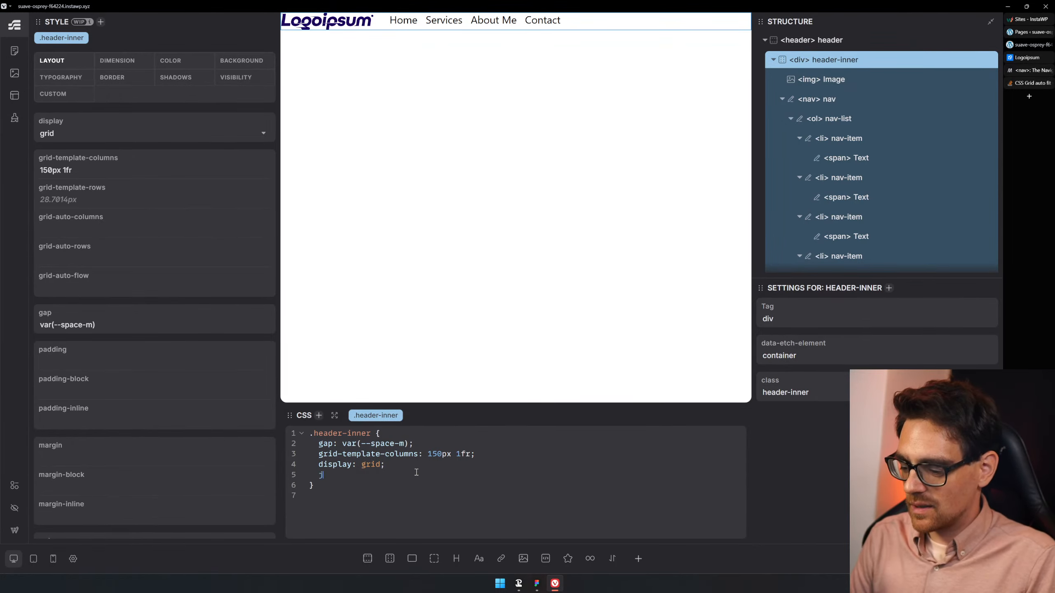
pyautogui.write('ust')
pyautogui.press('Down')
pyautogui.press('Return')
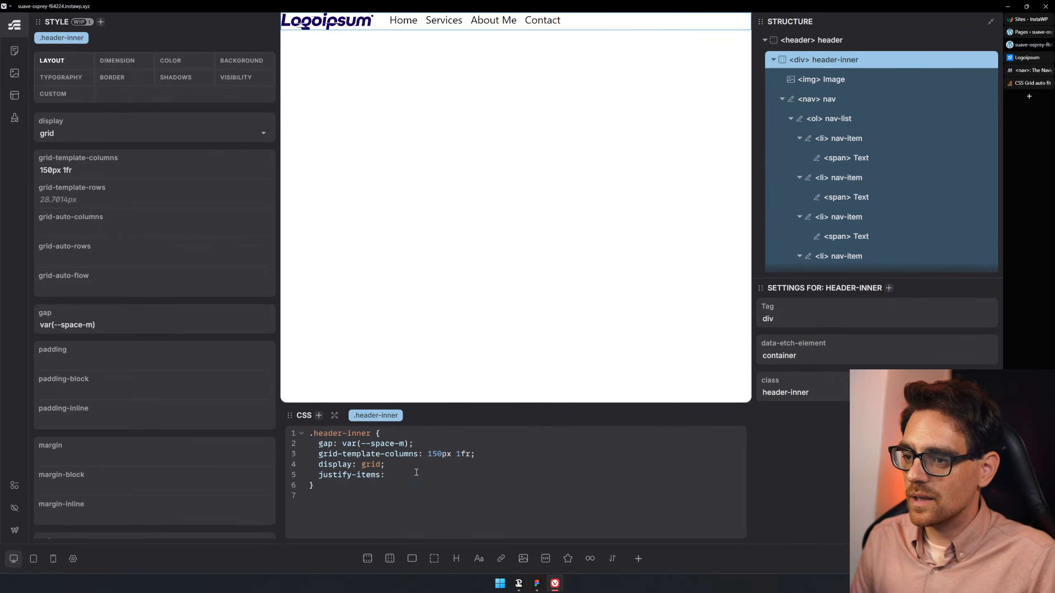
pyautogui.hotkey('ctrl', 'shift', 'Left')
pyautogui.hotkey('ctrl', 'shift', 'Left')
pyautogui.hotkey('ctrl', 'shift', 'Left')
pyautogui.hotkey('ctrl', 'shift', 'Left')
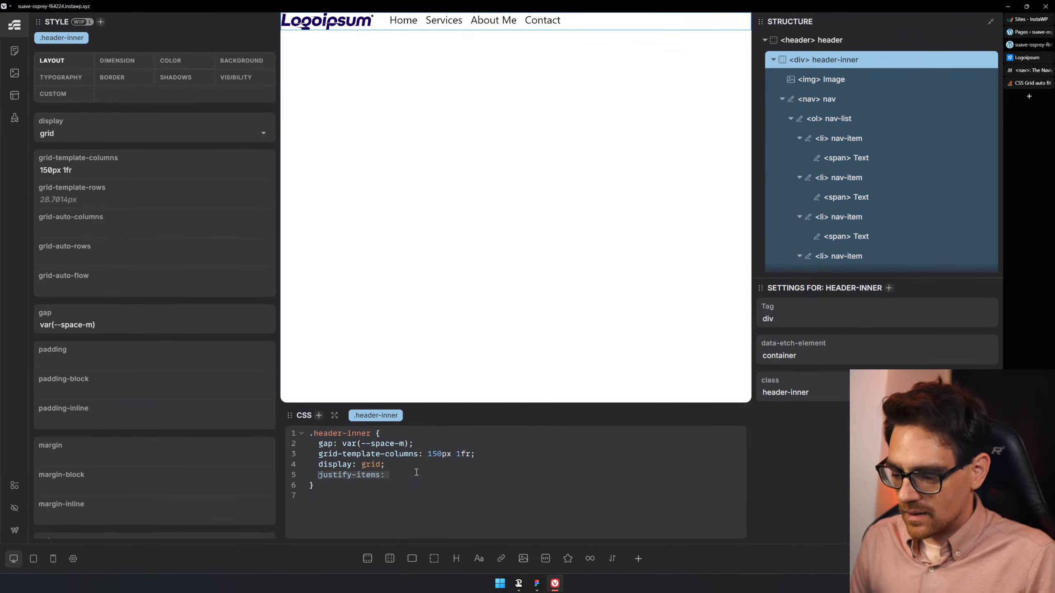
# - Add the declaration align-items: center; to the .header-inner rule
pyautogui.write('align')
pyautogui.press('Down')
pyautogui.press('Return')
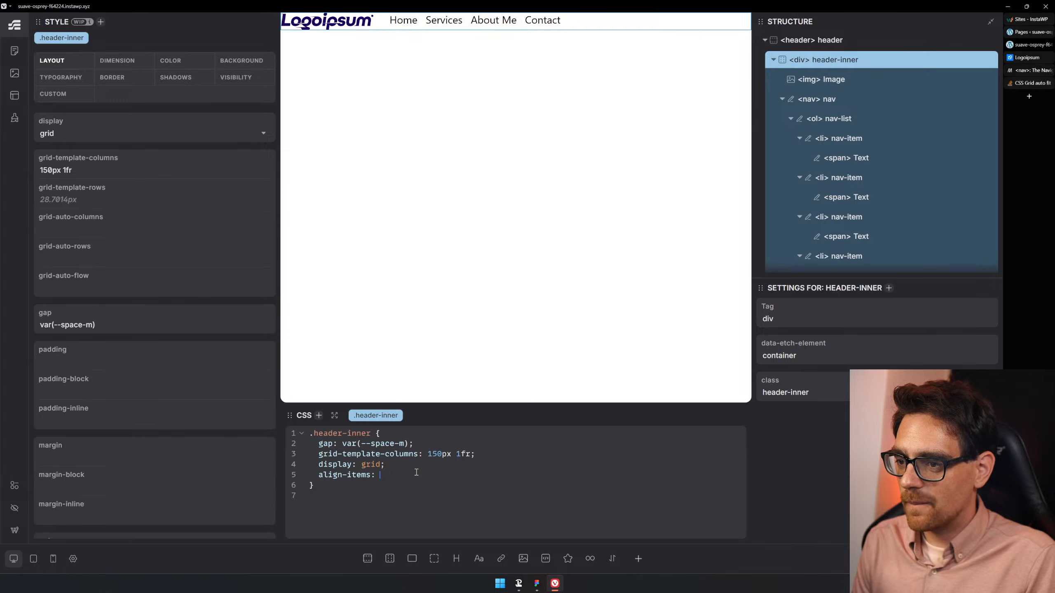
pyautogui.write('center')
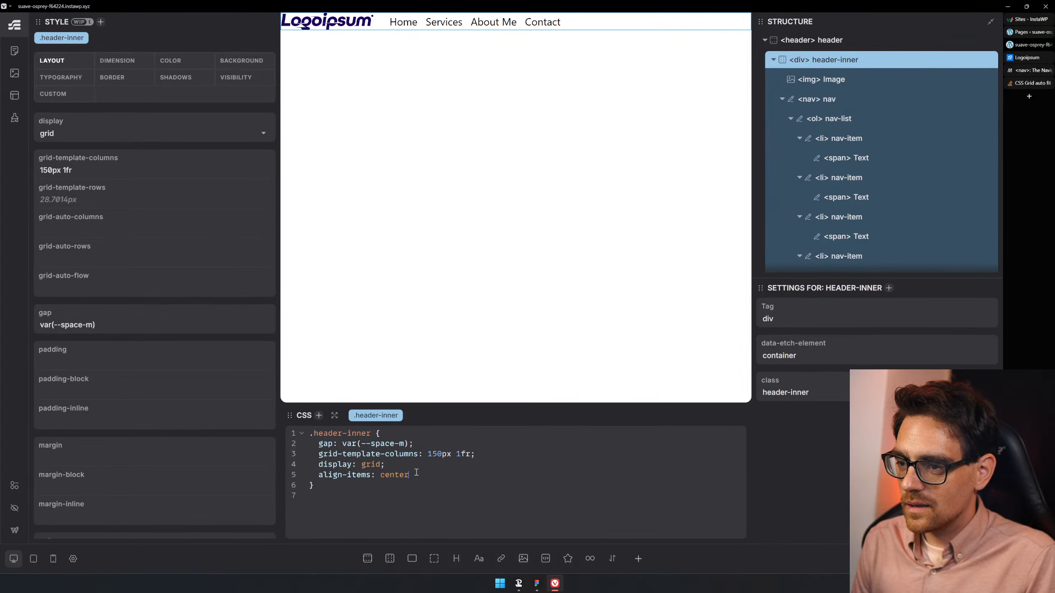
pyautogui.write(';')
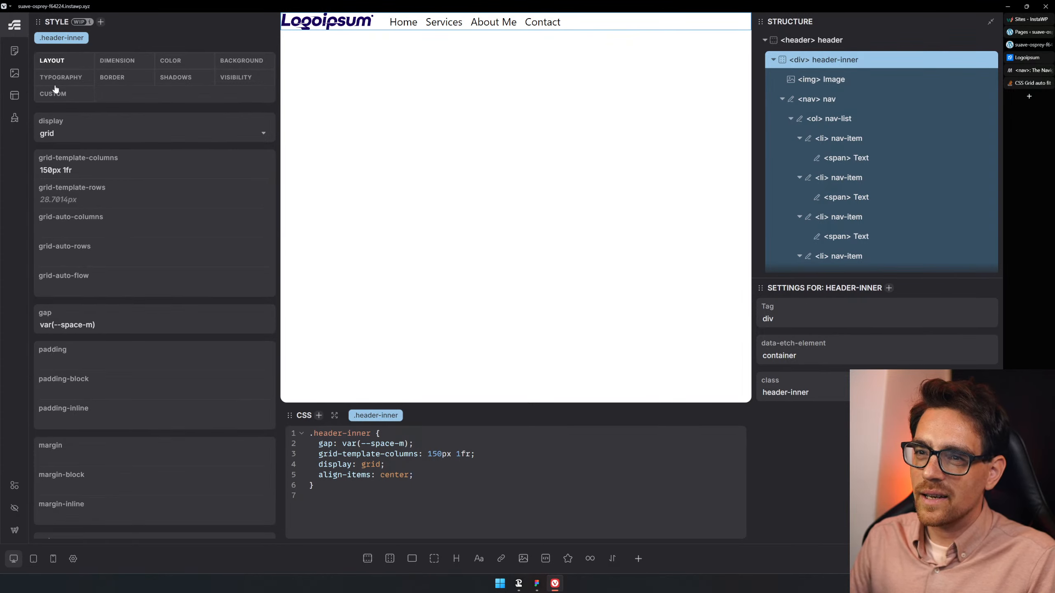
# - Check the Custom, Layout, Dimension and Color style categories of .header-inner for an align-items property
pyautogui.click(57, 100)
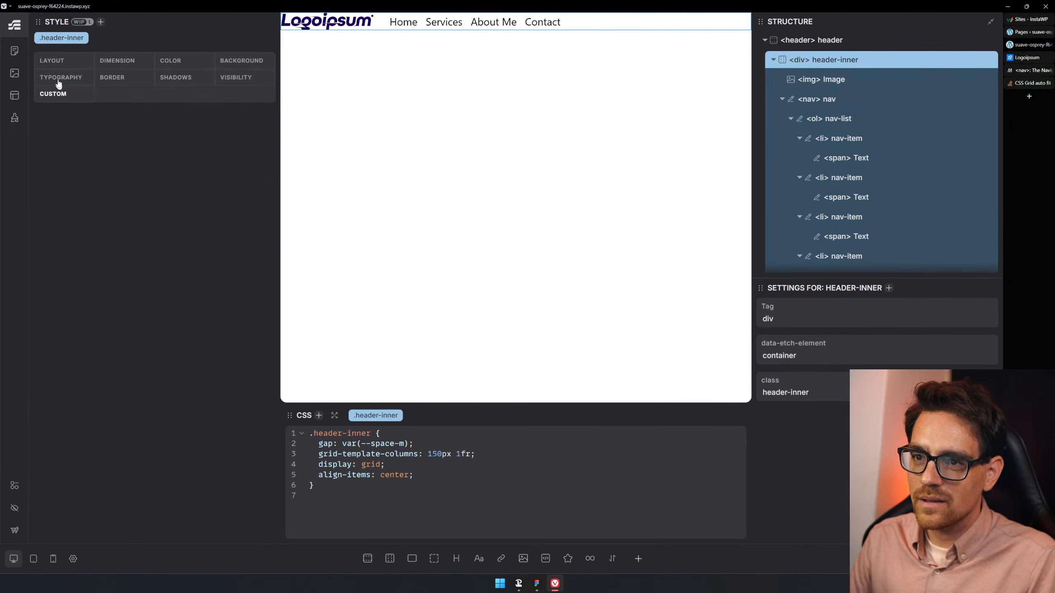
pyautogui.click(60, 62)
pyautogui.scroll(-1, 158, 286)
pyautogui.scroll(-3, 157, 285)
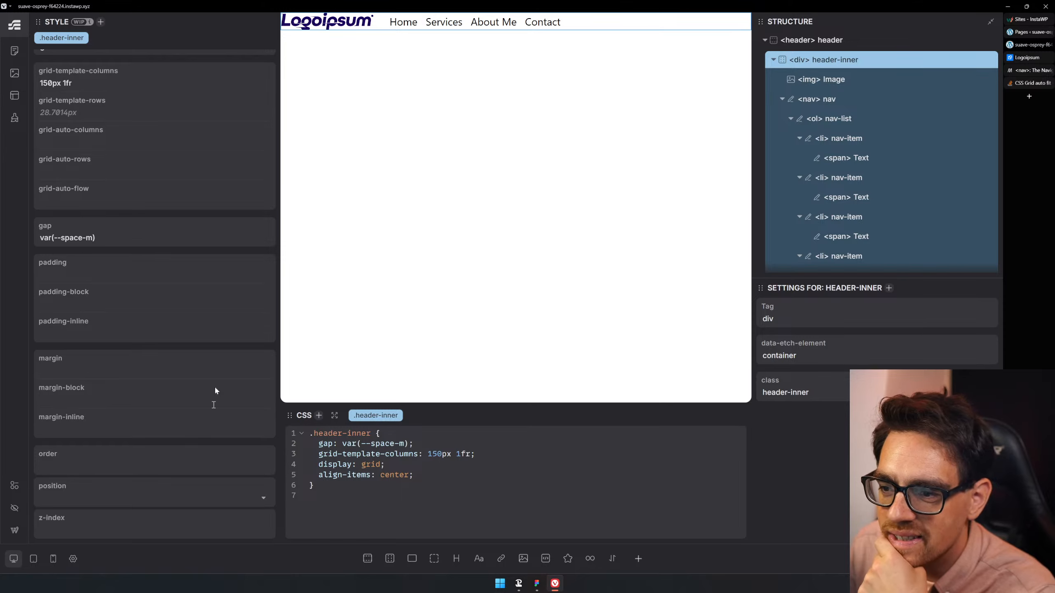
pyautogui.scroll(5, 213, 369)
pyautogui.click(129, 65)
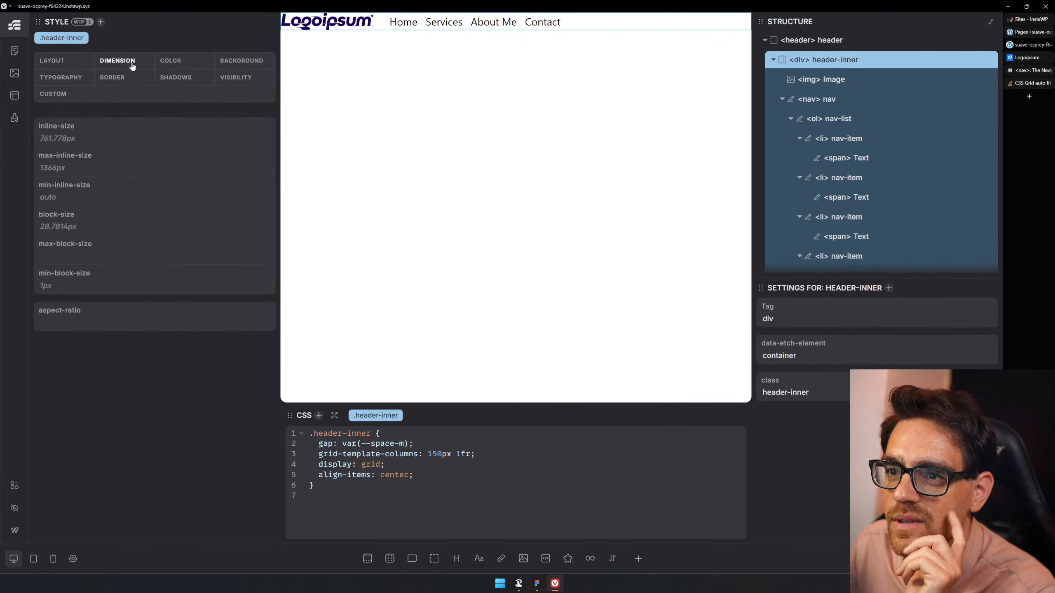
pyautogui.click(178, 59)
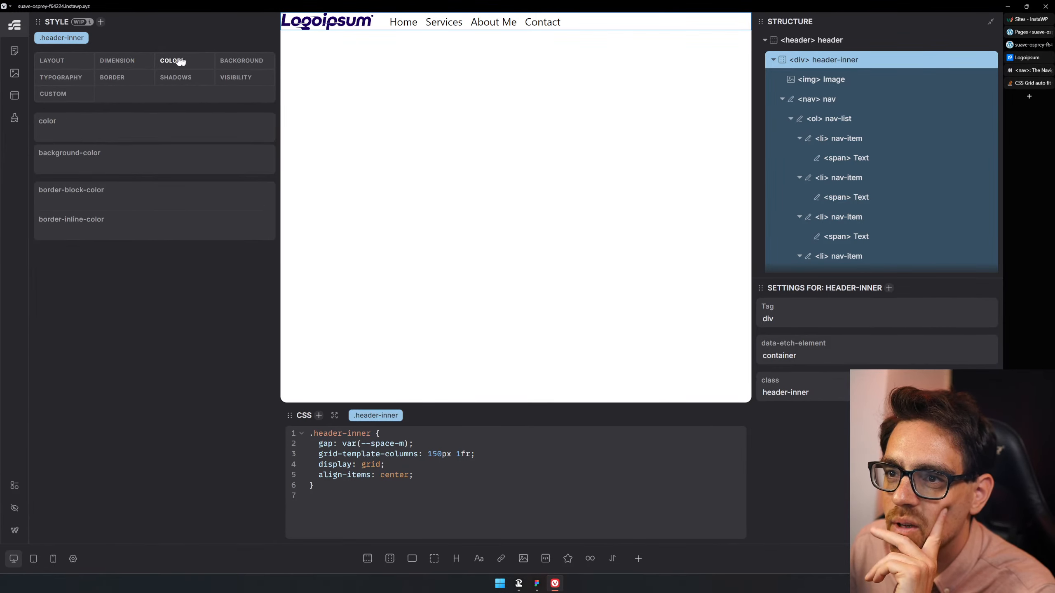
pyautogui.click(53, 61)
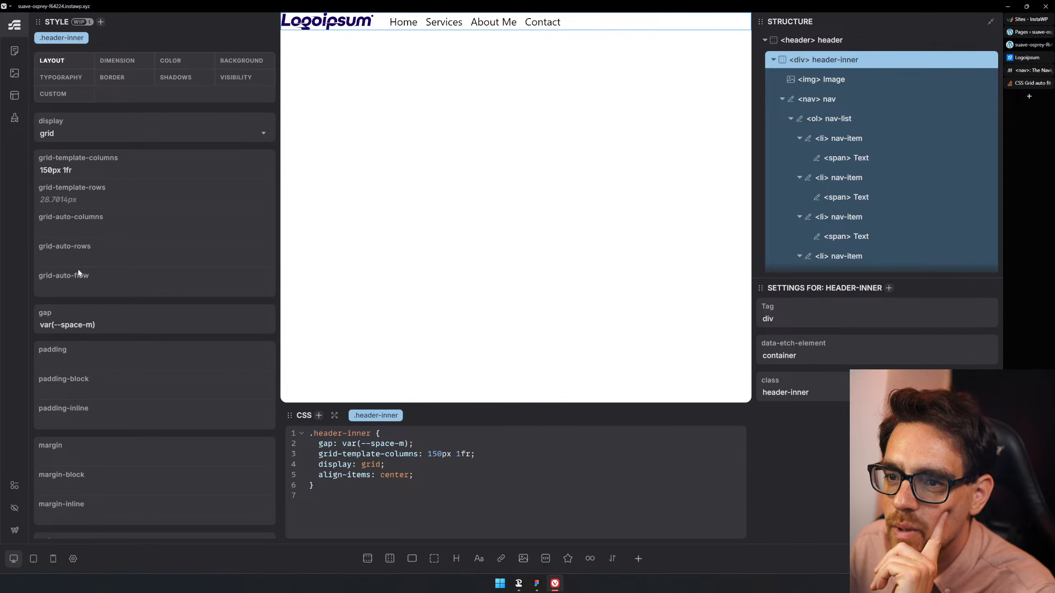
pyautogui.scroll(-2, 127, 316)
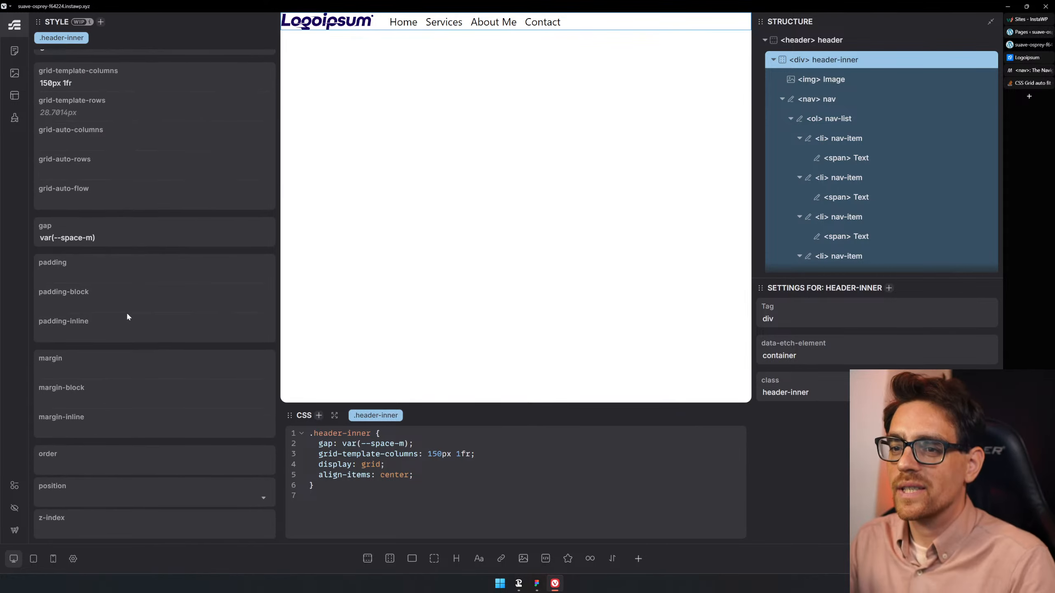
pyautogui.scroll(2, 159, 293)
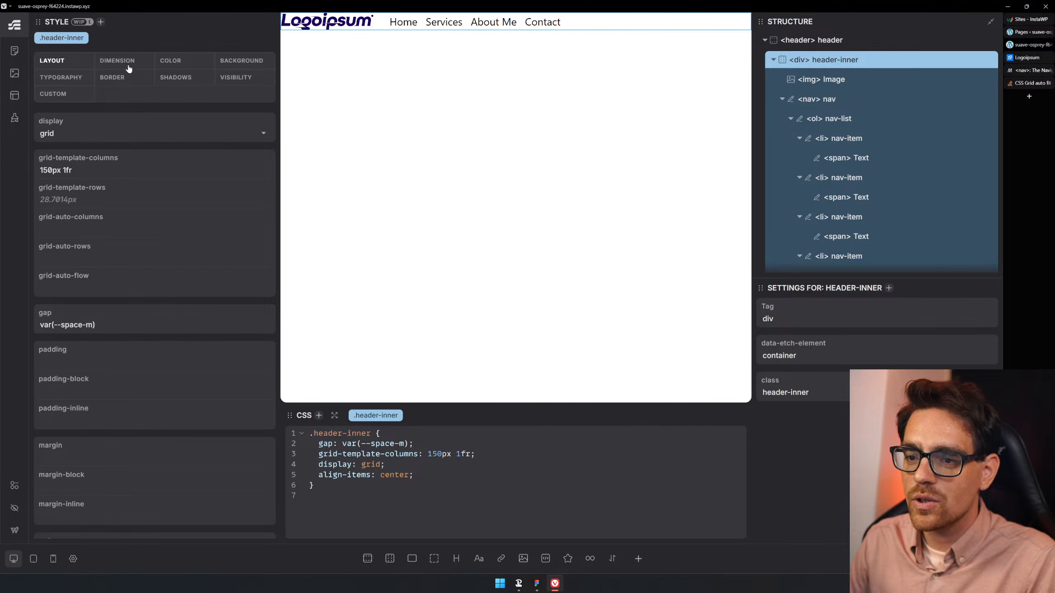
# - Look through every other style category of .header-inner, from Dimension through Visibility to Custom, for an alignment property
pyautogui.click(129, 66)
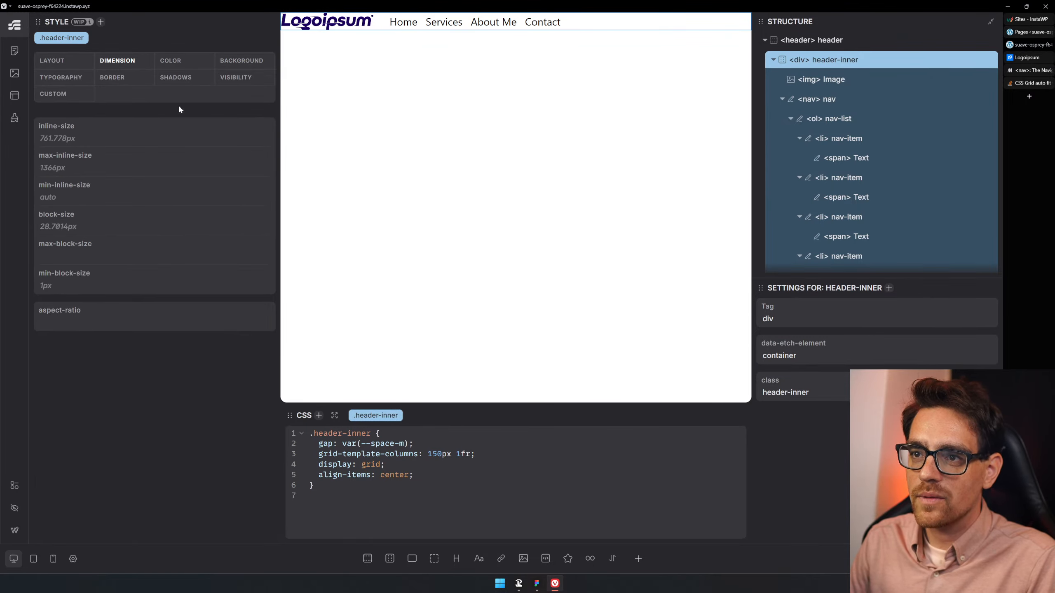
pyautogui.click(183, 66)
pyautogui.click(242, 61)
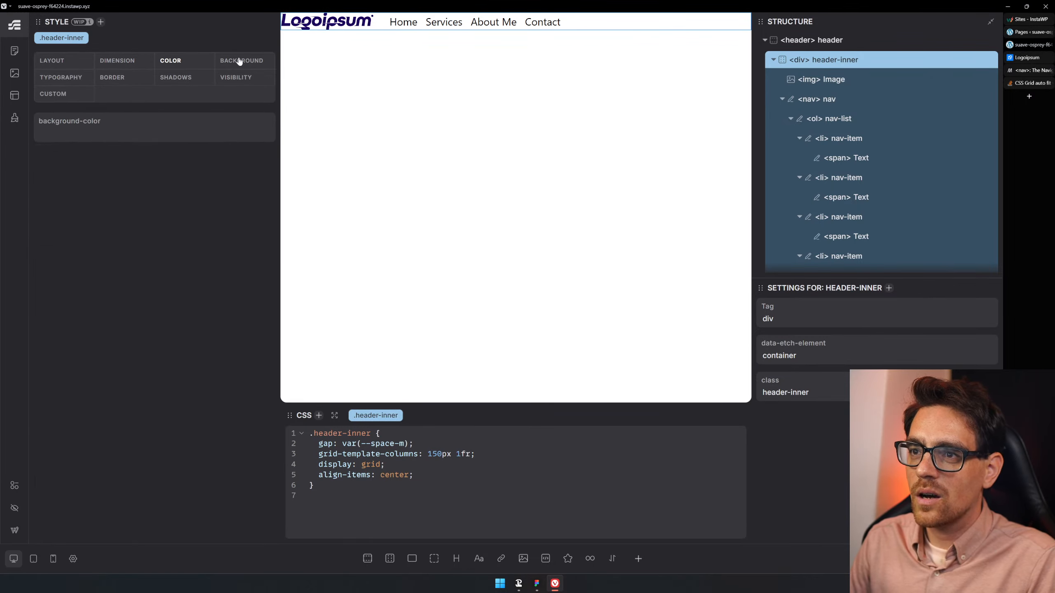
pyautogui.click(58, 78)
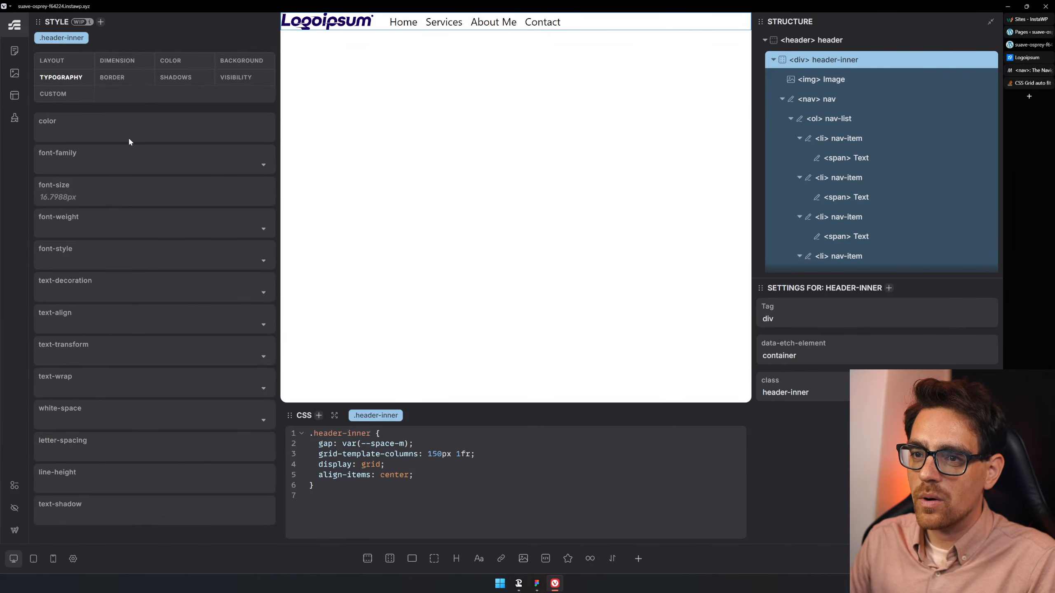
pyautogui.click(110, 83)
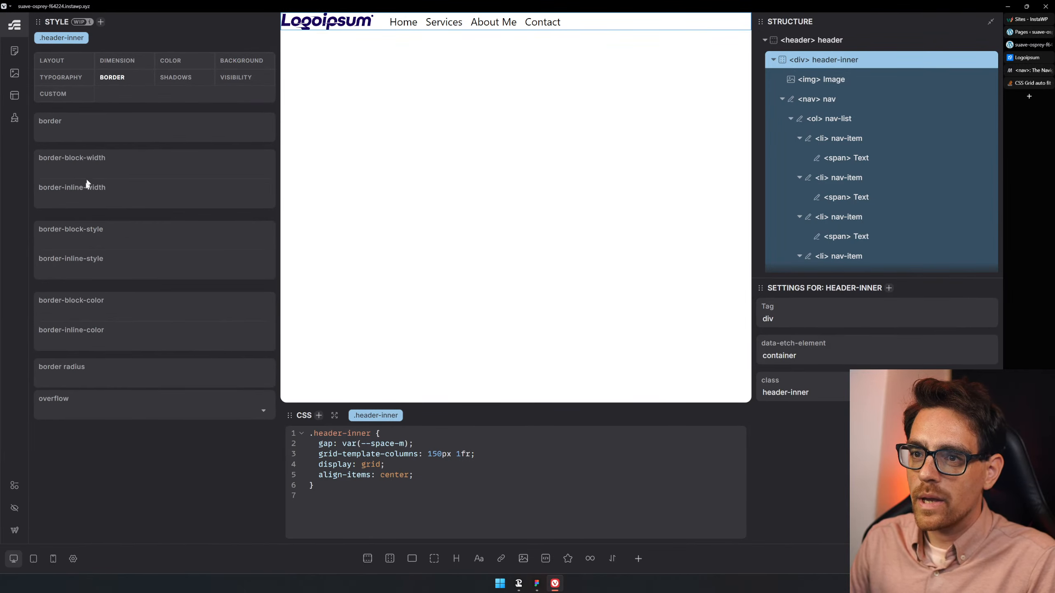
pyautogui.click(175, 80)
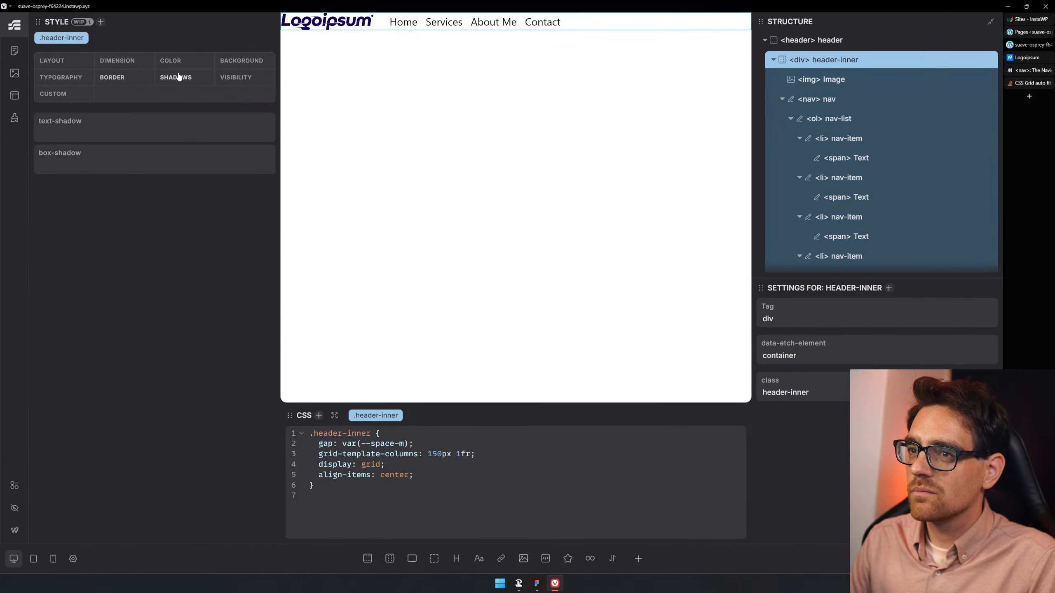
pyautogui.click(244, 84)
pyautogui.click(56, 96)
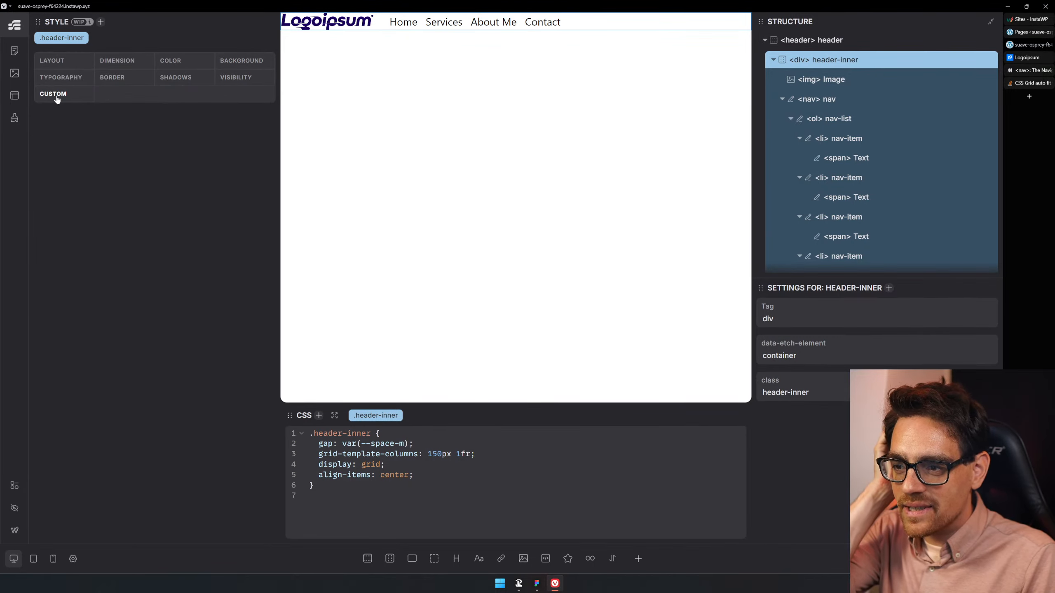
# - Search the page for "align" with .header-inner's Layout and Dimension properties shown, ending back at the Layout padding properties
pyautogui.click(66, 61)
pyautogui.hotkey('ctrl', 'f')
pyautogui.write('a')
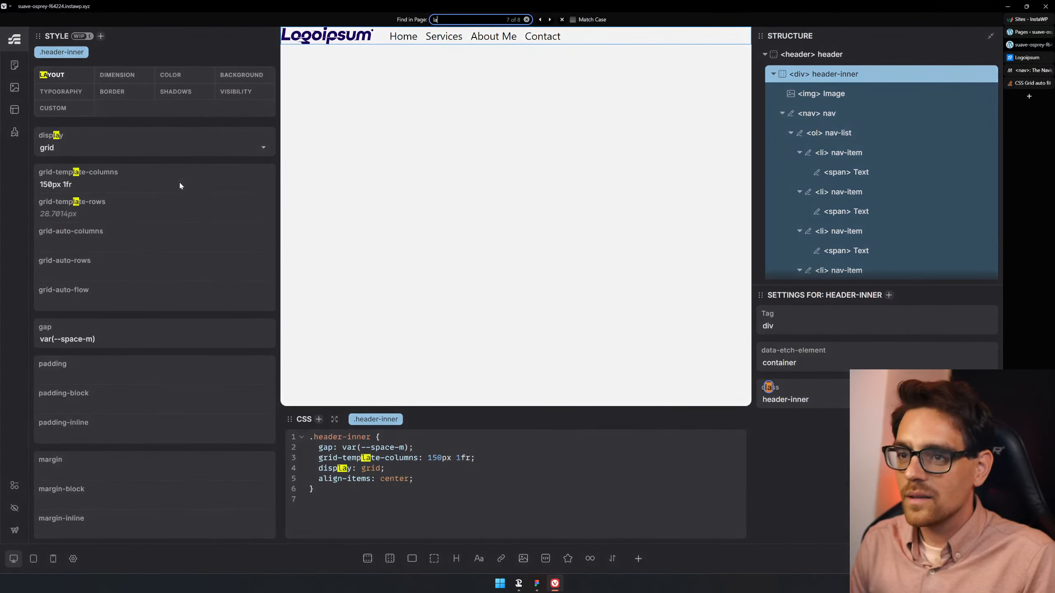
pyautogui.write('lign')
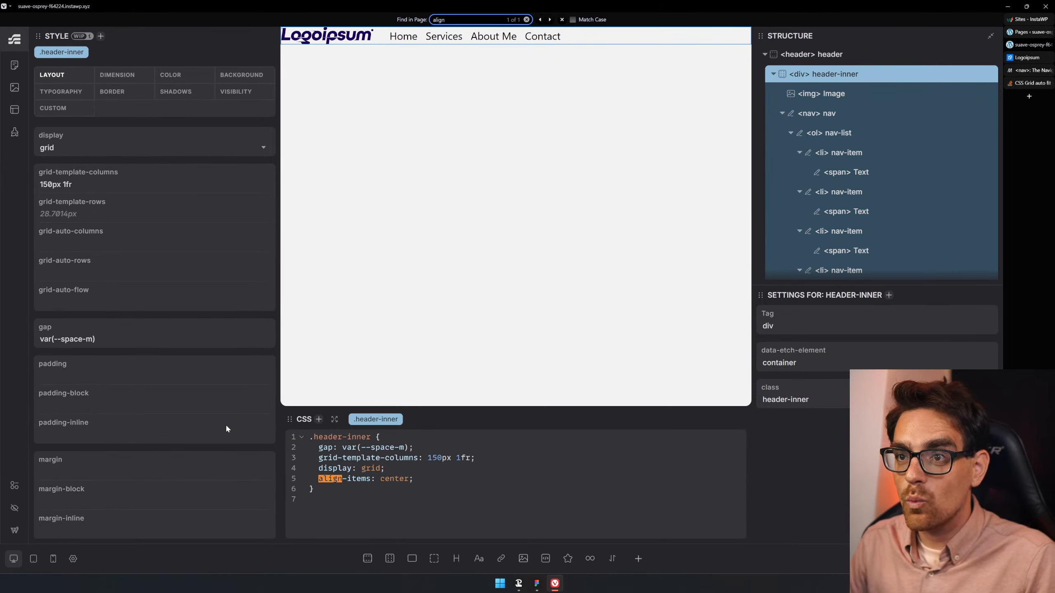
pyautogui.click(118, 77)
pyautogui.hotkey('ctrl', 'f')
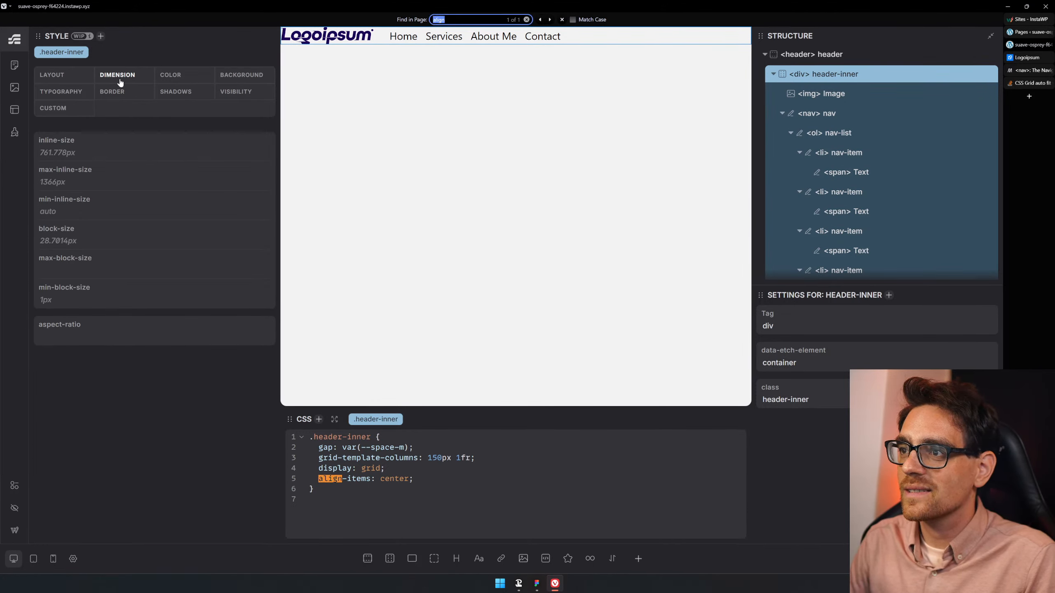
pyautogui.write('align')
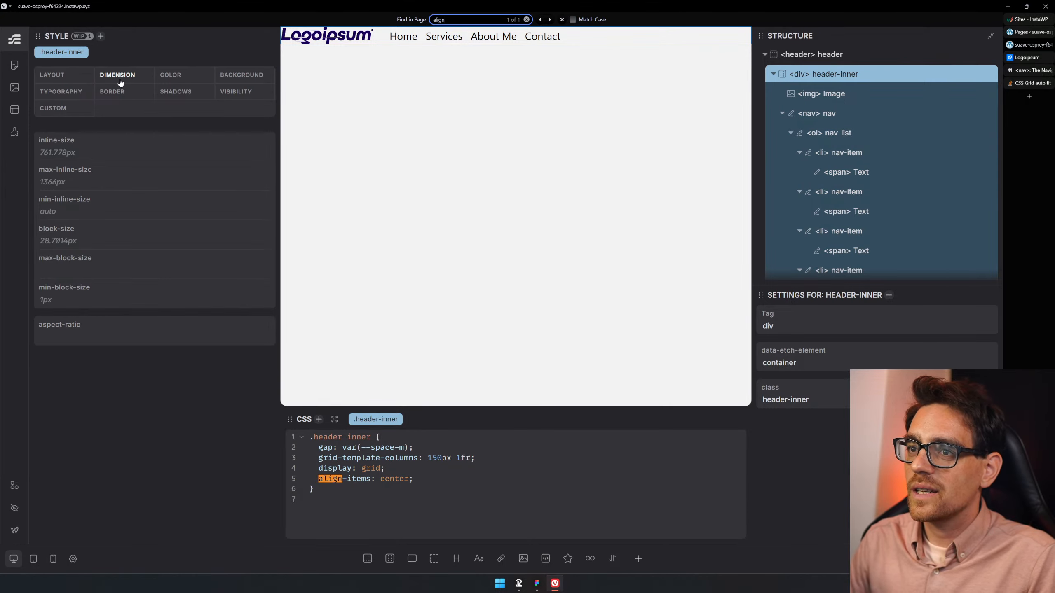
pyautogui.click(527, 21)
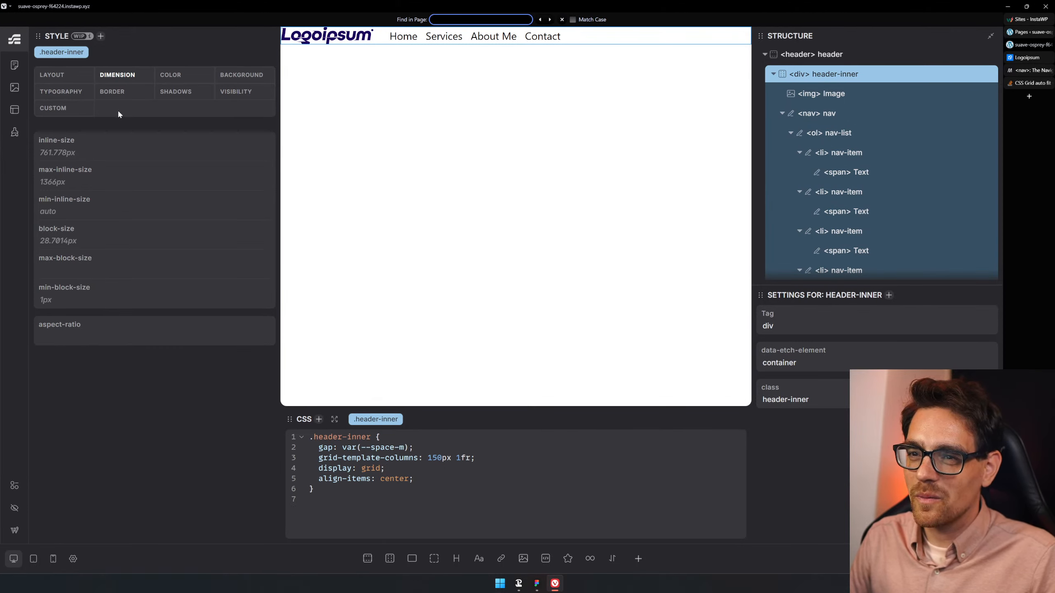
pyautogui.click(71, 78)
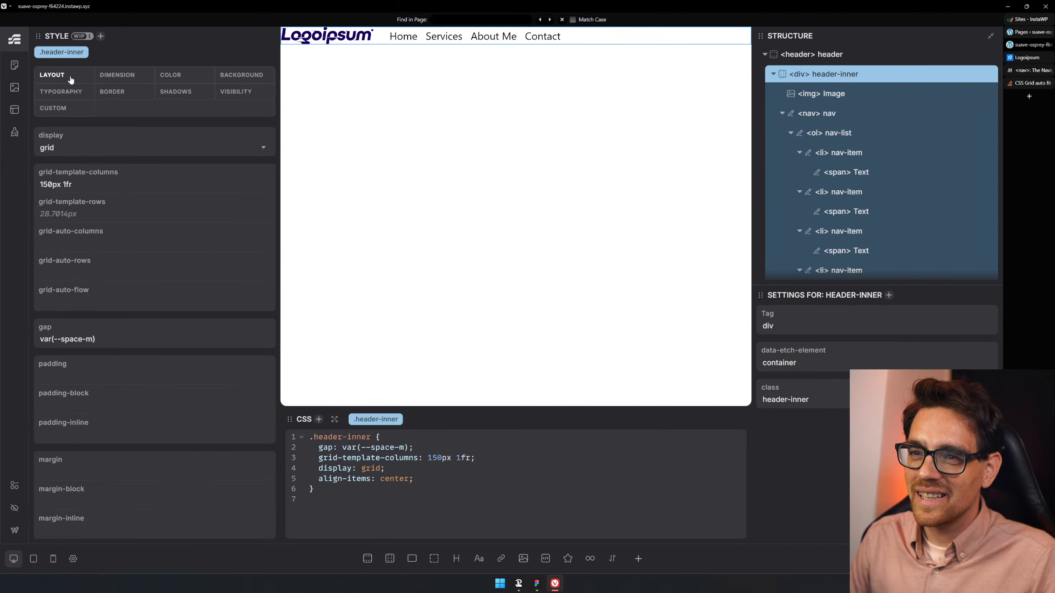
pyautogui.scroll(-3, 137, 264)
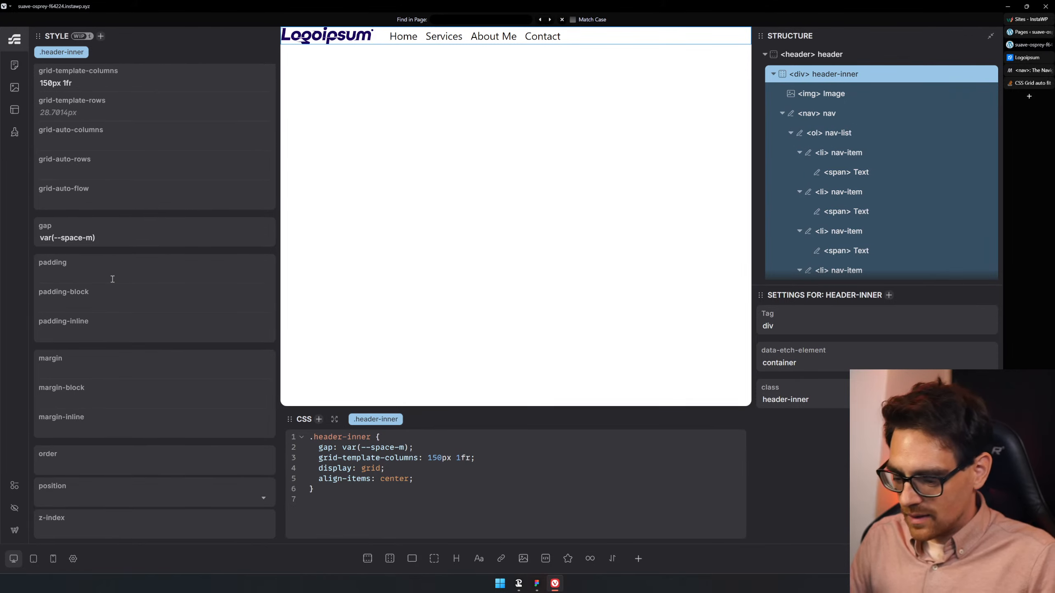
pyautogui.write('var()')
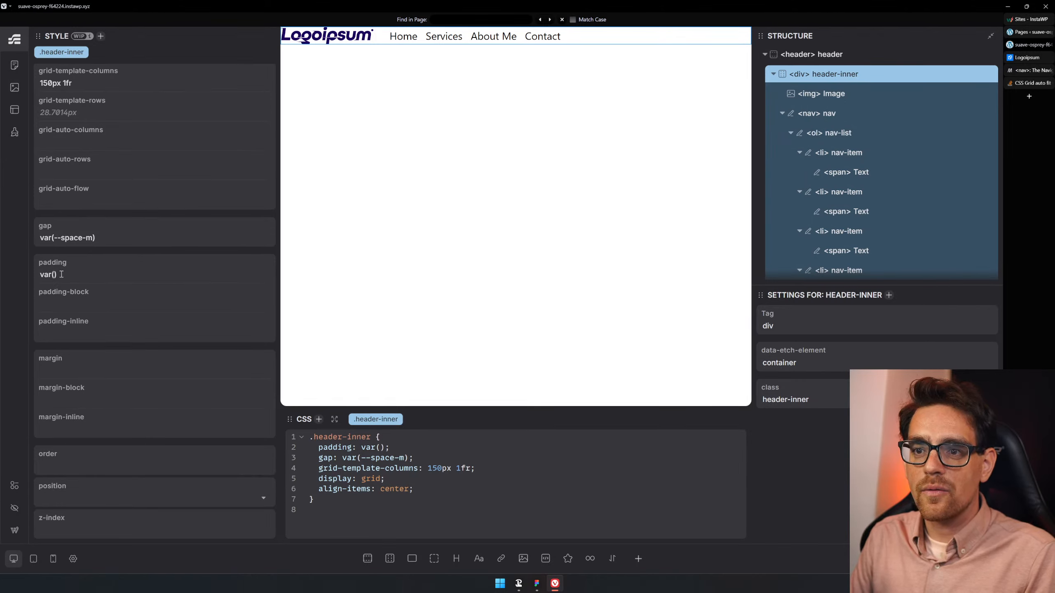
pyautogui.hotkey('ctrl', 'a')
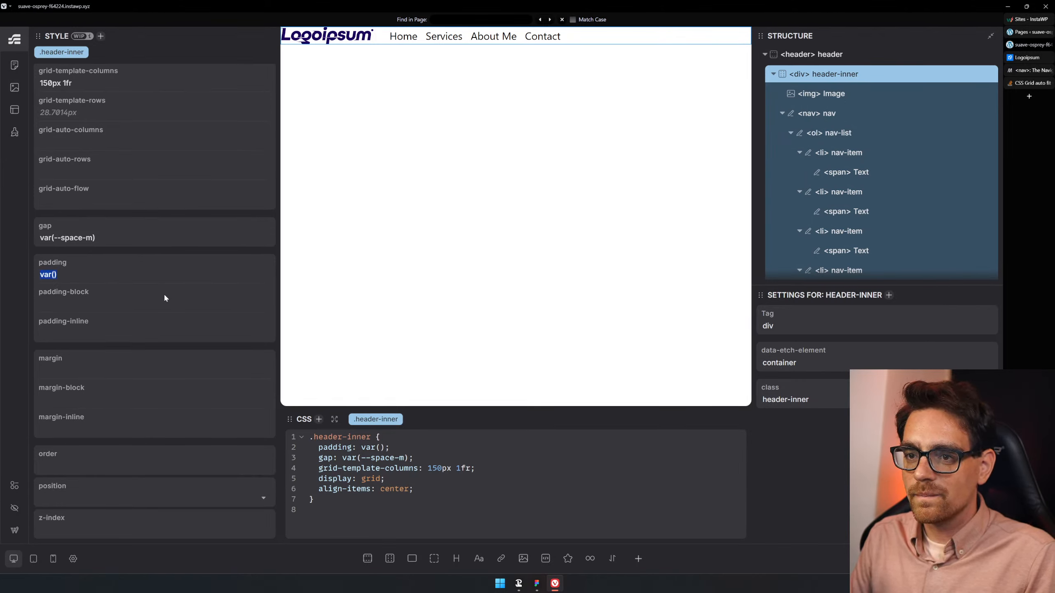
pyautogui.press('BackSpace')
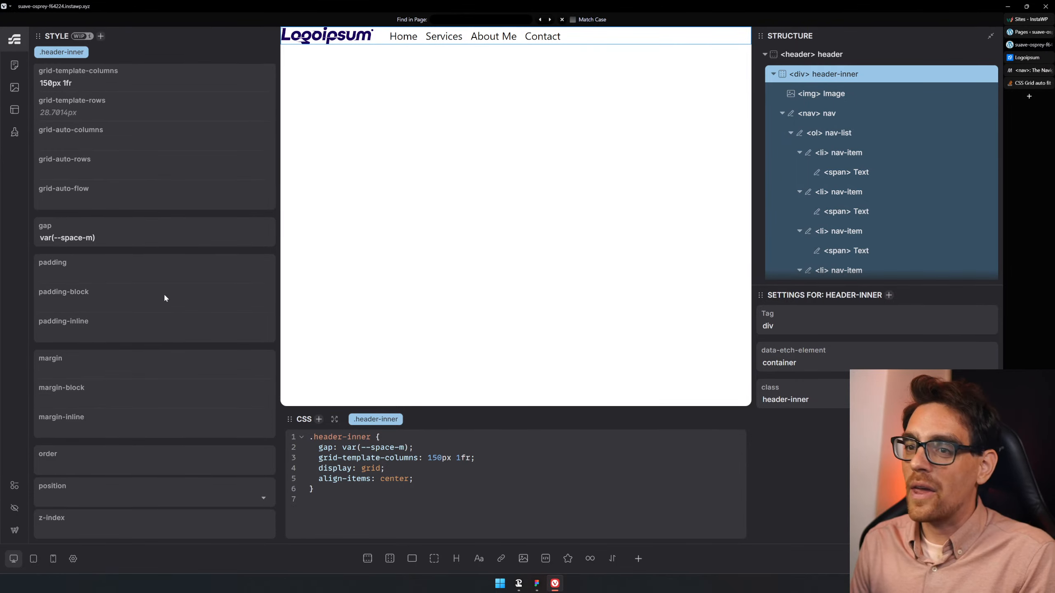
# - Write the side order "top left bottom right" as the padding of .header-inner and replace "left" with "right"
pyautogui.write('top')
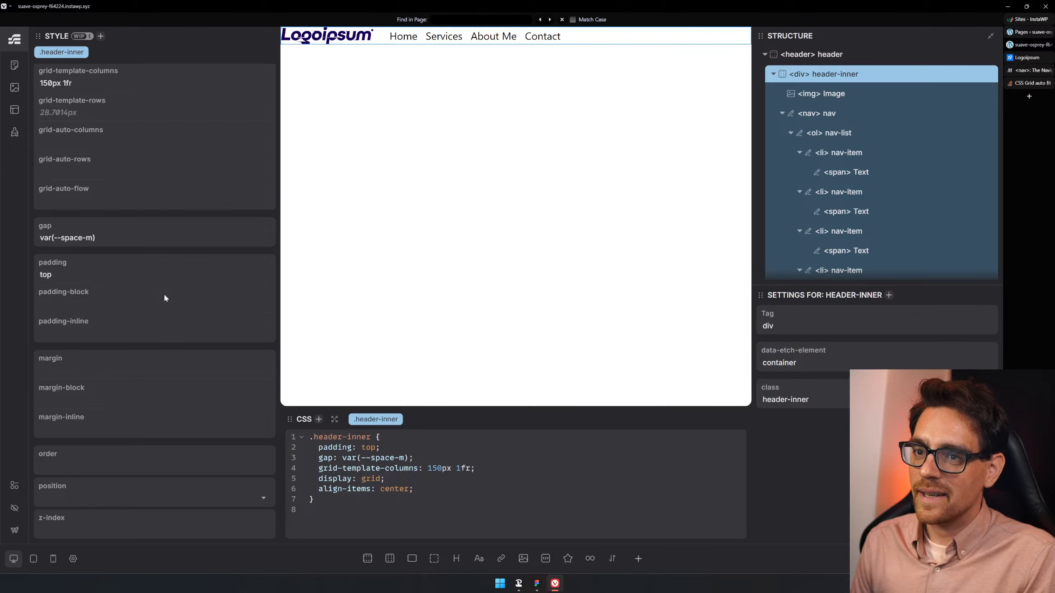
pyautogui.write(' left bottom')
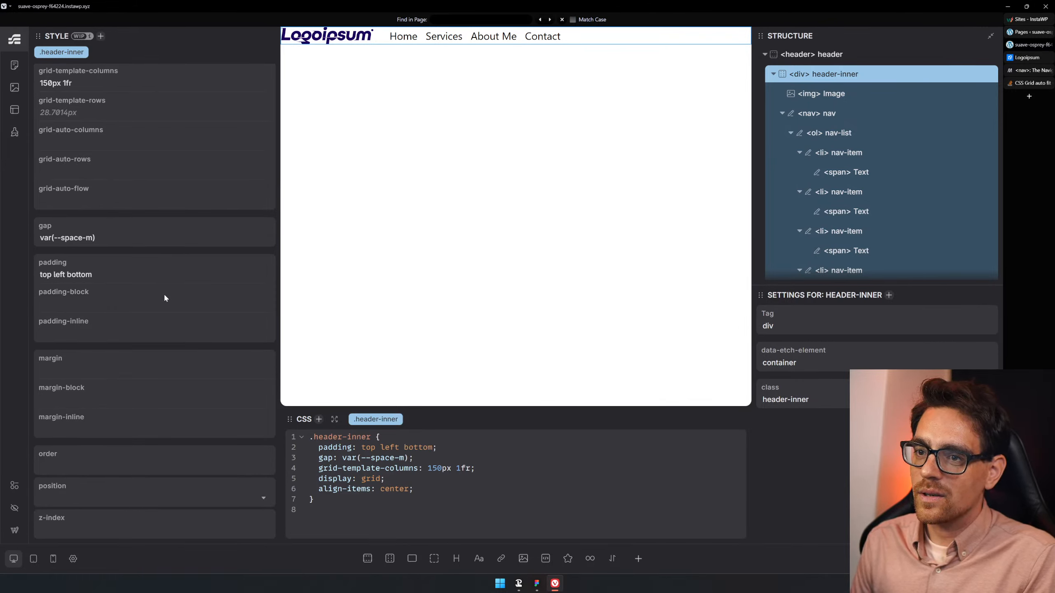
pyautogui.write(' right')
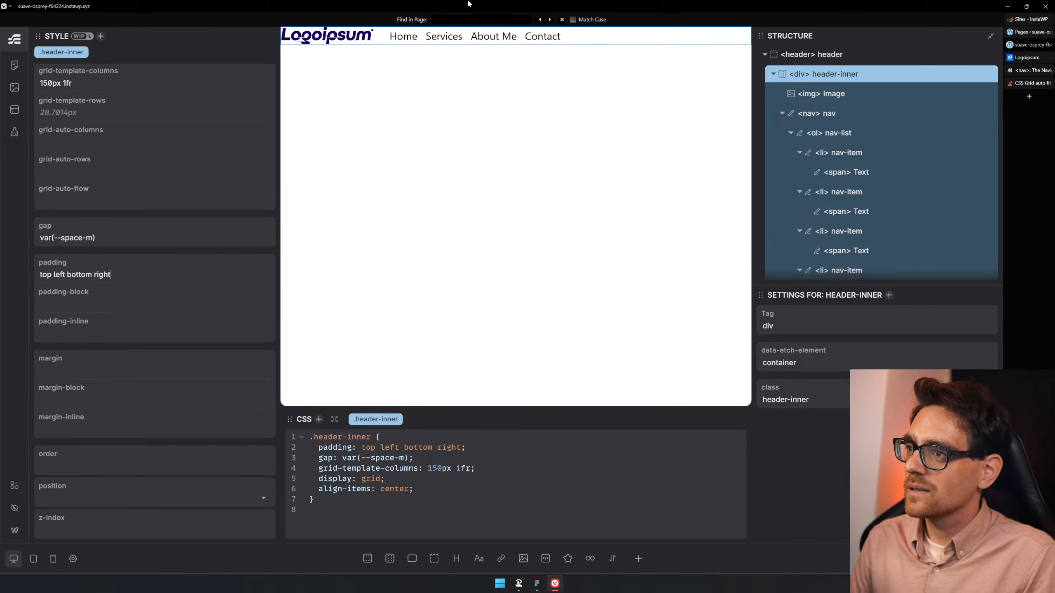
pyautogui.moveTo(68, 275); pyautogui.dragTo(53, 275)
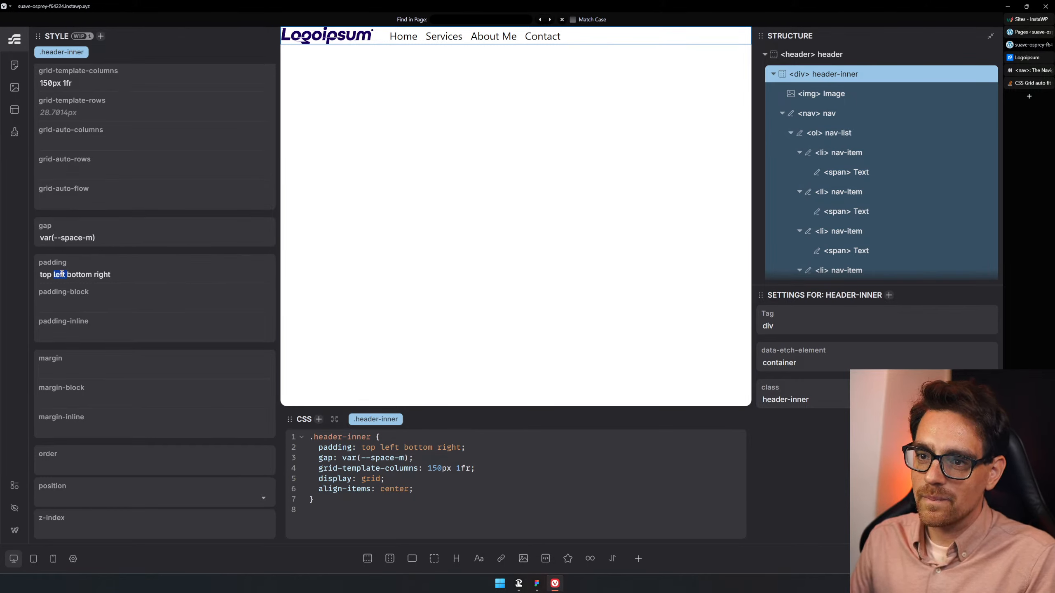
pyautogui.write('right')
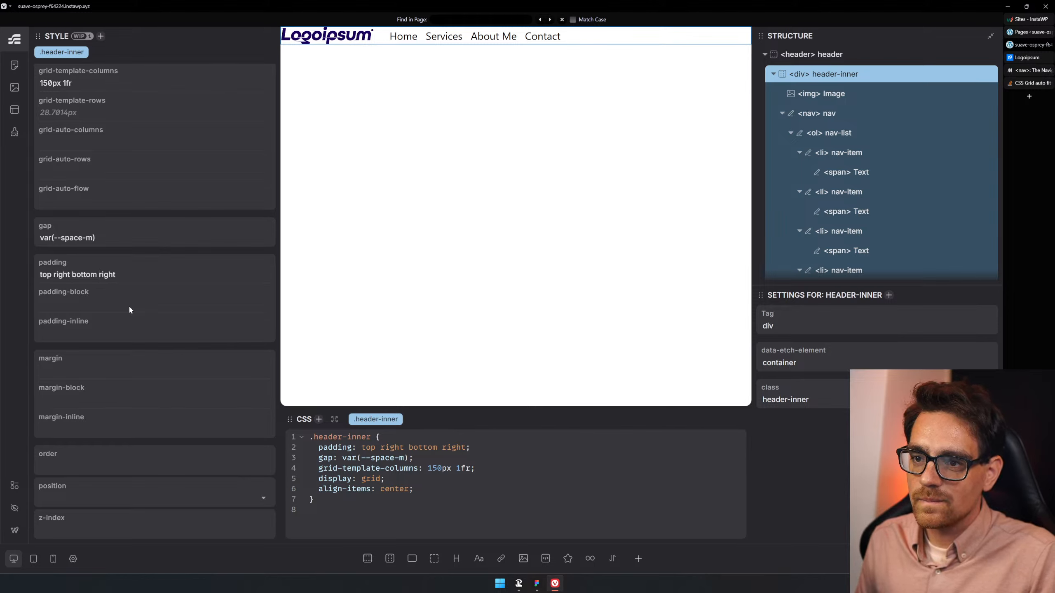
# - Replace the final word of the header-inner padding placeholder with "left" so it reads top right bottom left
pyautogui.press('super+shift+Right')
pyautogui.press('super+shift+Left')
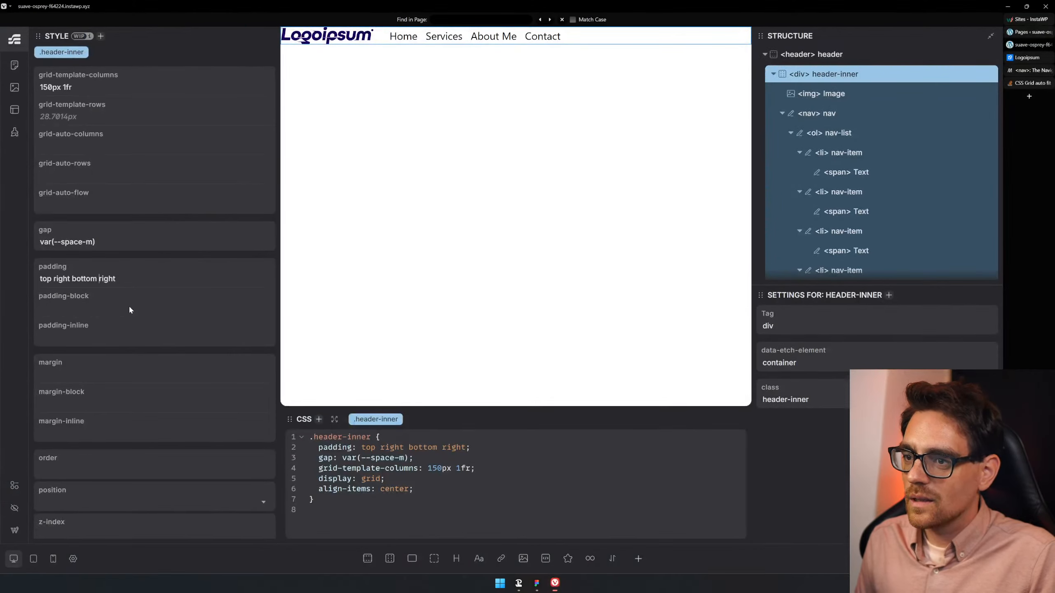
pyautogui.hotkey('ctrl', 'shift', 'Right')
pyautogui.write('left')
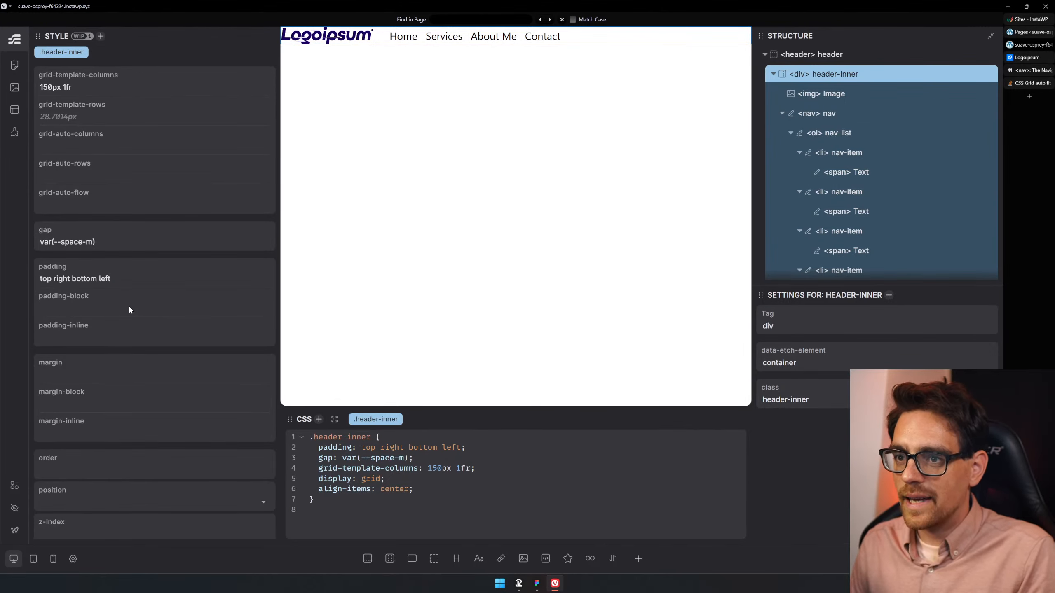
# - Replace the "top" placeholder in the header-inner padding with var(--space-m)
pyautogui.doubleClick(46, 281)
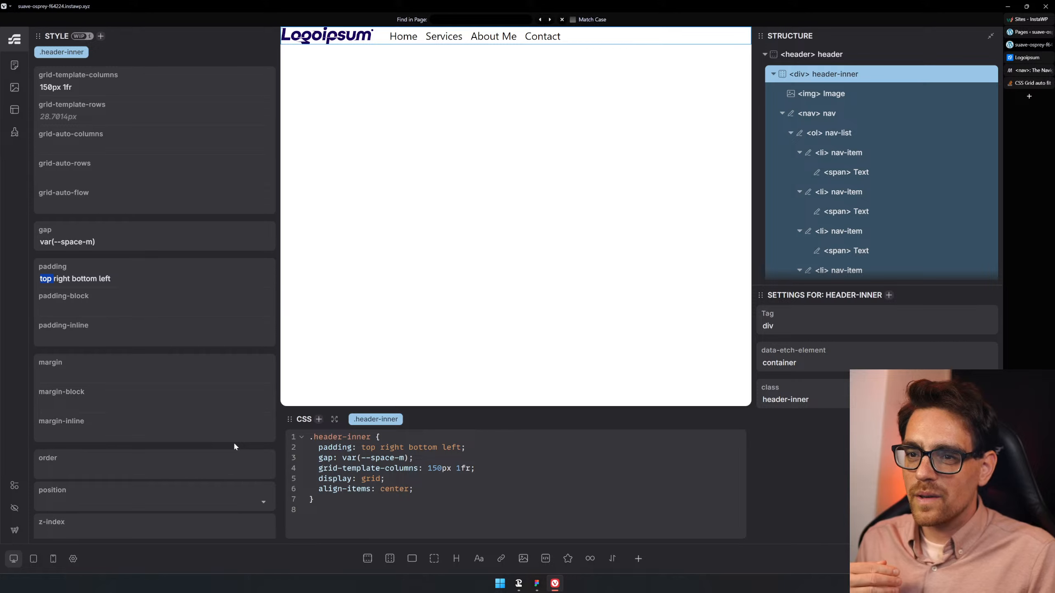
pyautogui.press('Left')
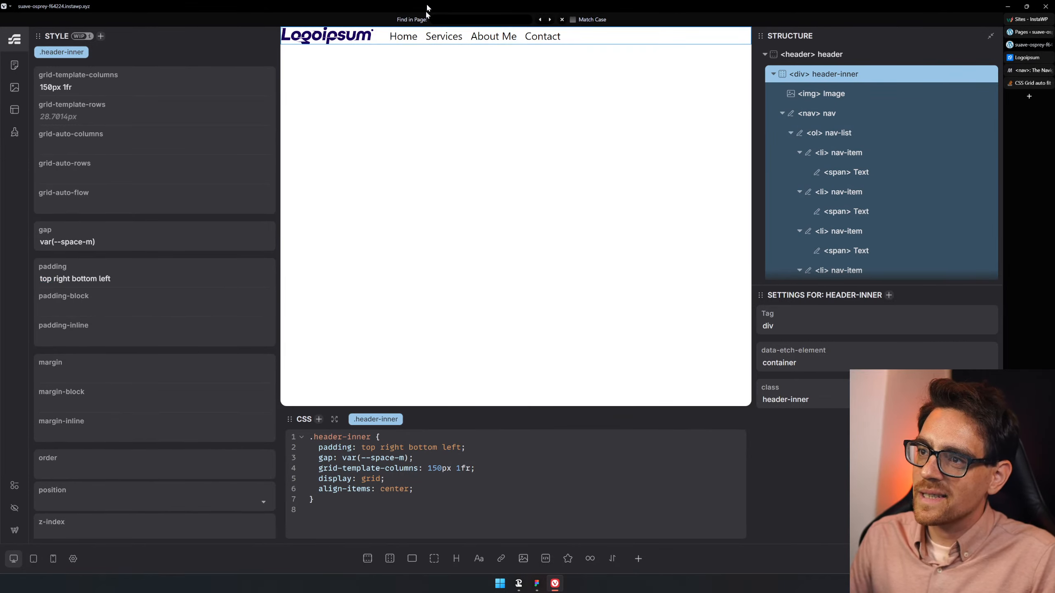
pyautogui.press('Delete')
pyautogui.press('Delete')
pyautogui.press('Delete')
pyautogui.write('var(')
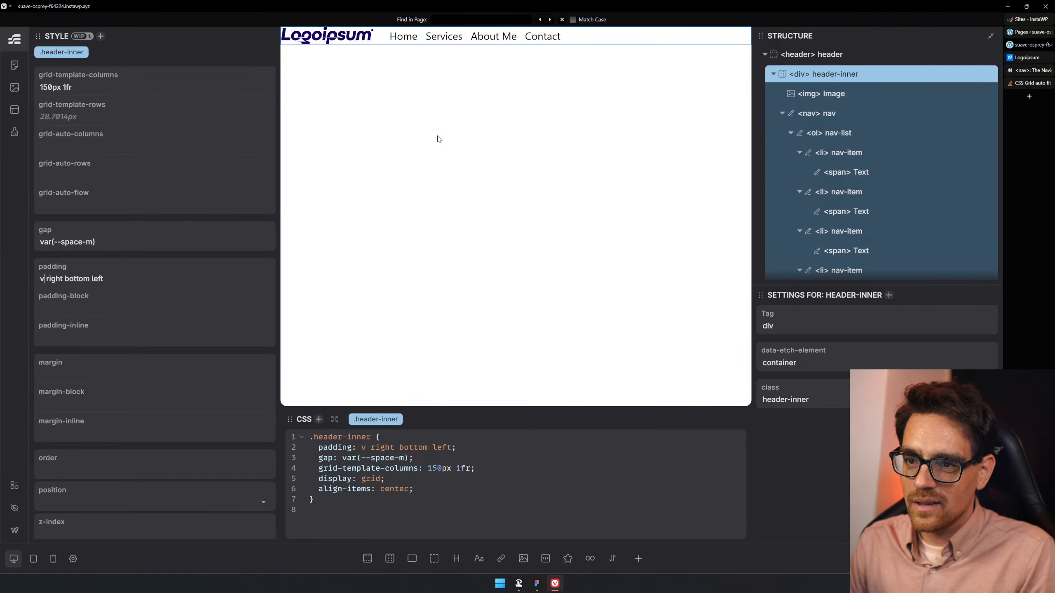
pyautogui.write(')')
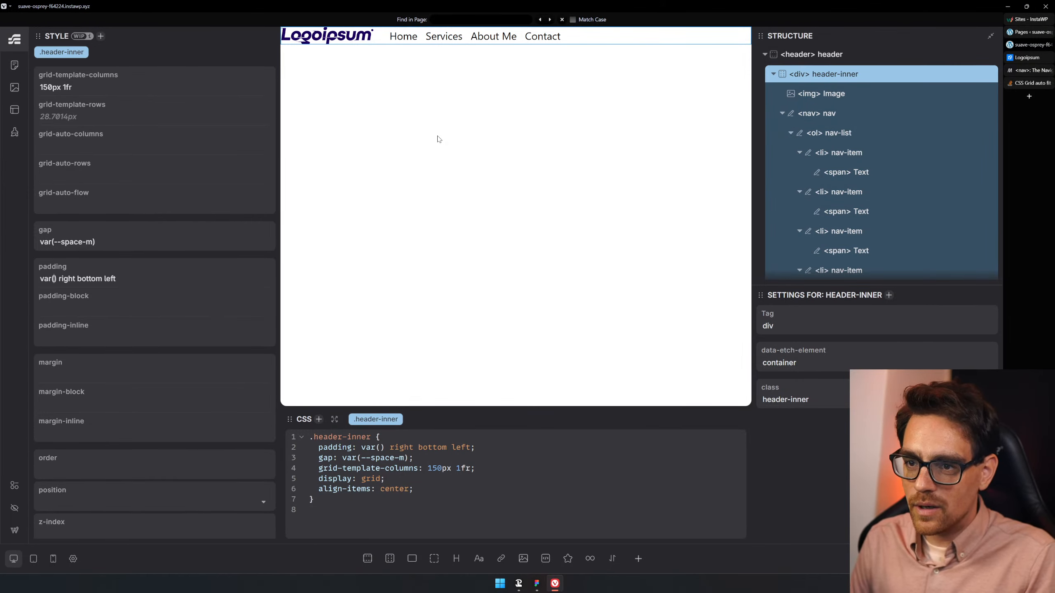
pyautogui.write('--space')
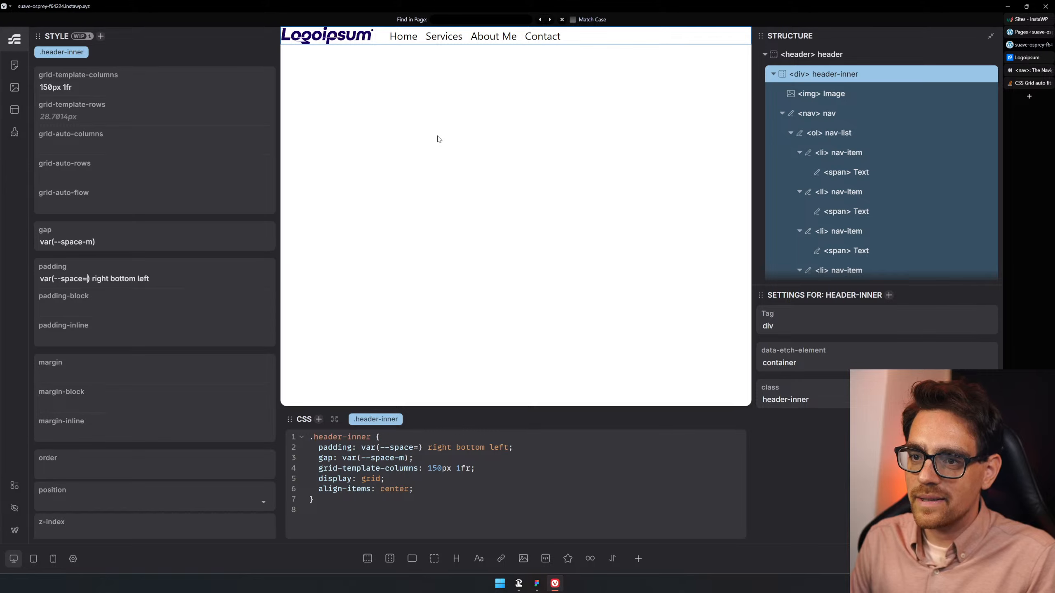
pyautogui.write('-m')
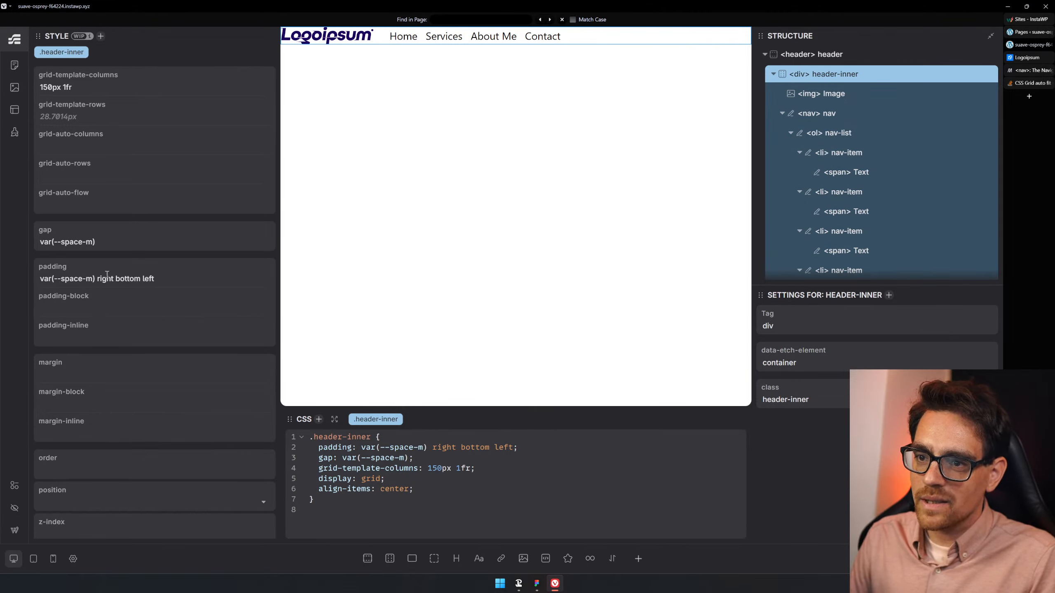
# - Try the padding with only the single value var(--space-m), and restore the remaining placeholders
pyautogui.moveTo(97, 278); pyautogui.dragTo(175, 276)
pyautogui.click(175, 276)
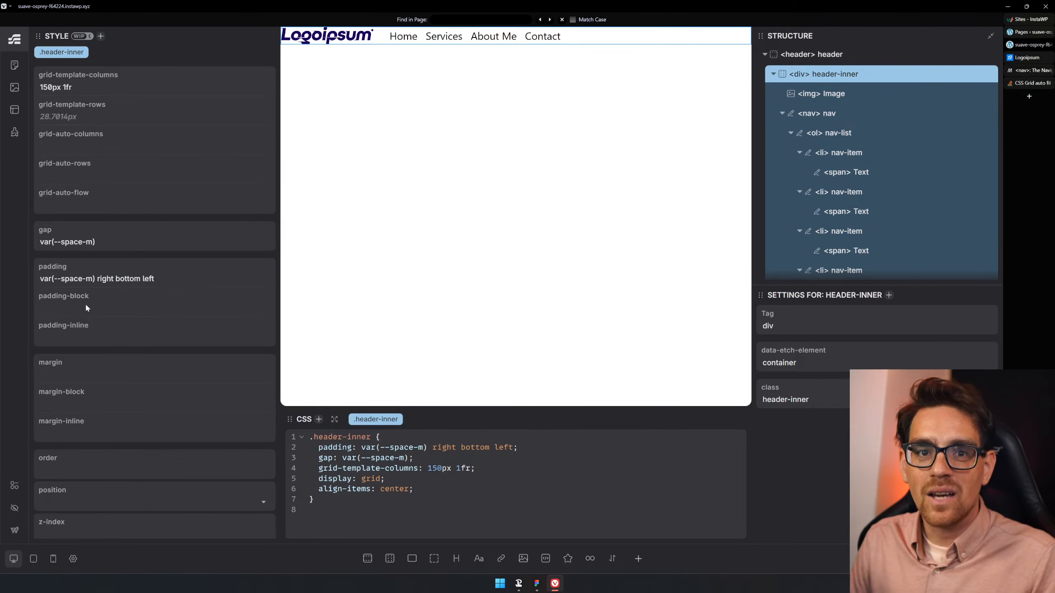
pyautogui.moveTo(96, 279); pyautogui.dragTo(279, 285)
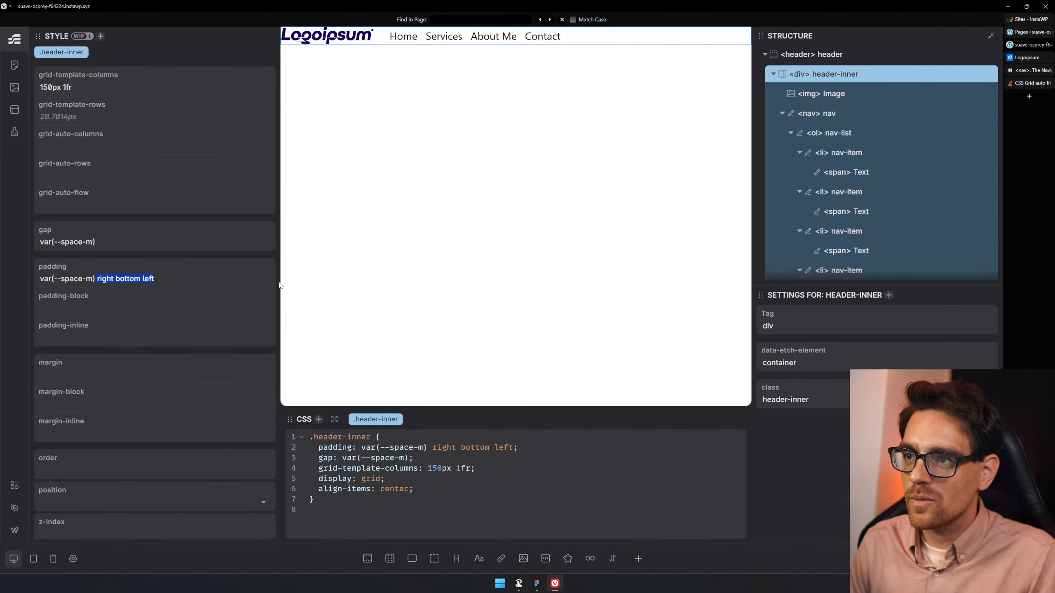
pyautogui.press('BackSpace')
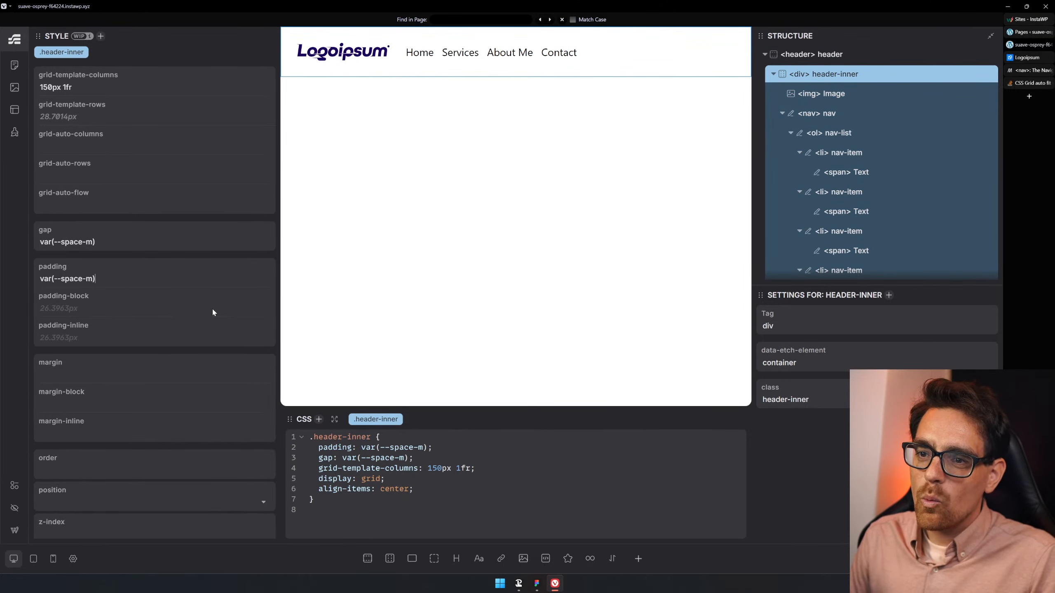
pyautogui.hotkey('ctrl', 'a')
pyautogui.press('Right')
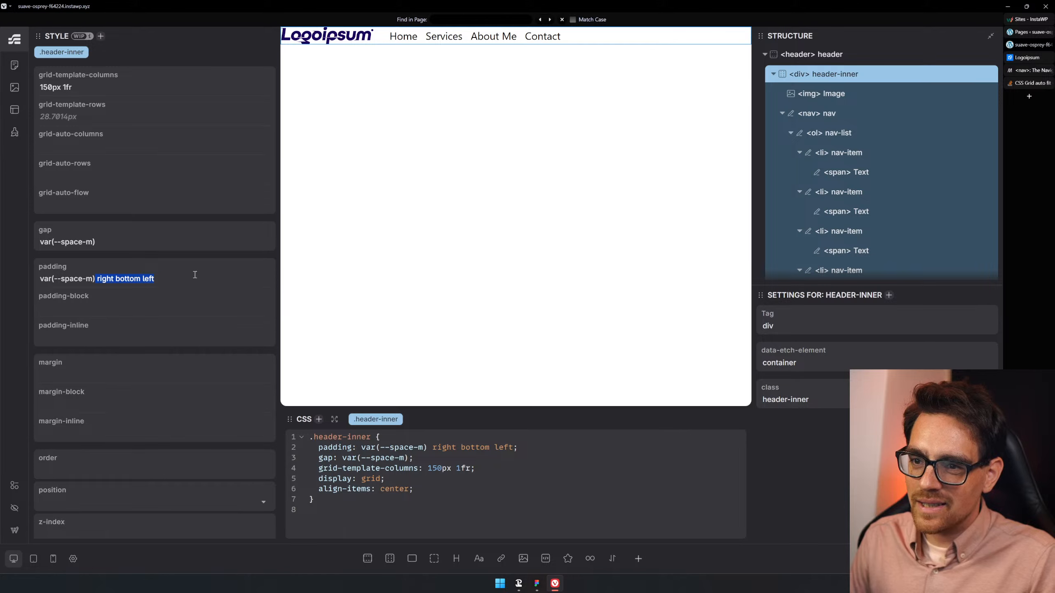
# - Replace the "right" placeholder in the padding with var(--space-XL)
pyautogui.click(117, 279)
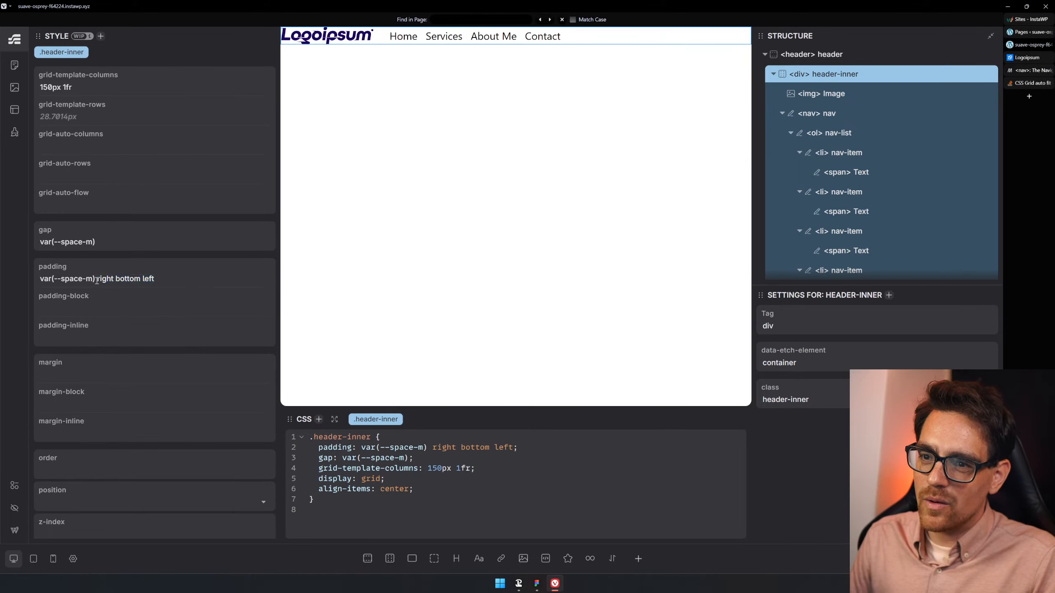
pyautogui.moveTo(96, 279); pyautogui.dragTo(114, 280)
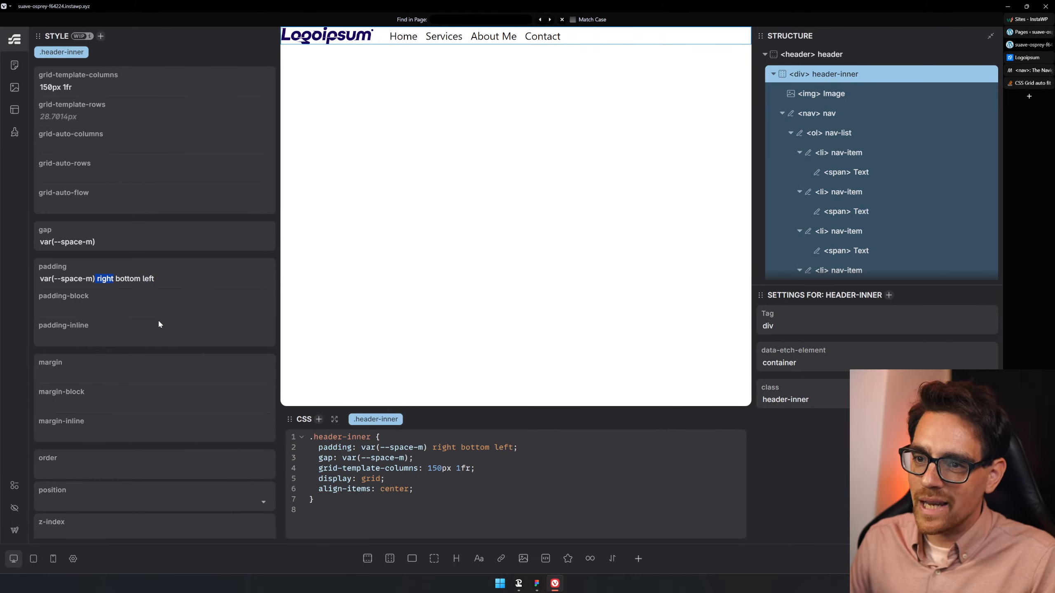
pyautogui.write('var(-')
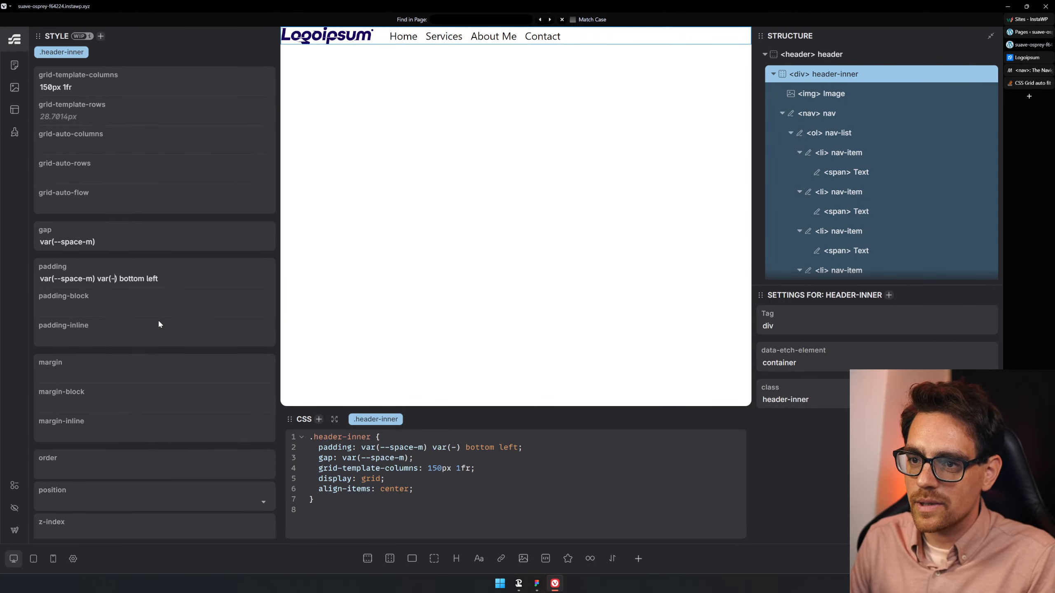
pyautogui.write('-space-c')
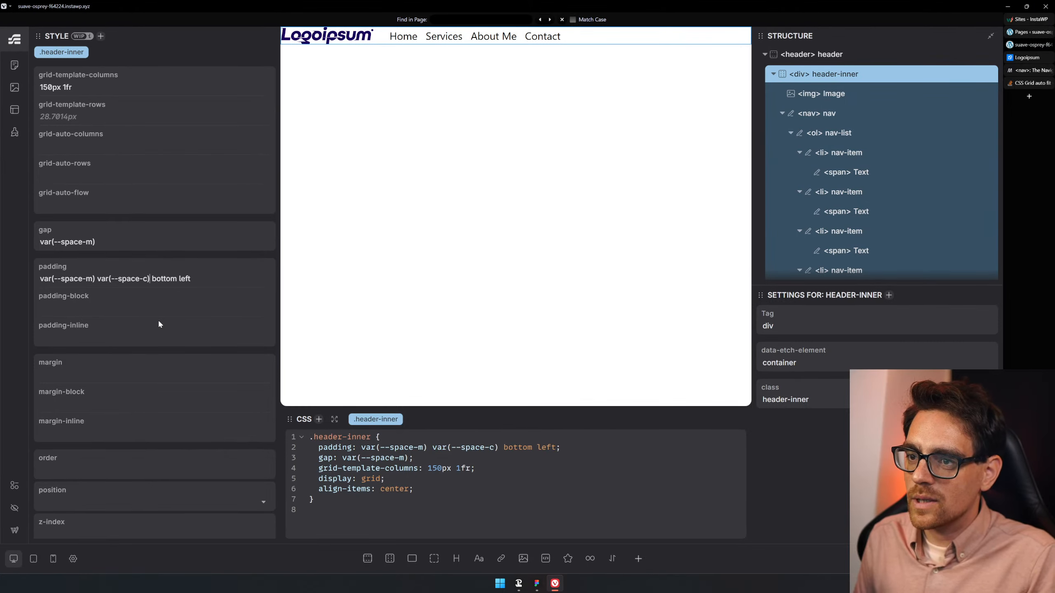
pyautogui.press('BackSpace')
pyautogui.write('XL')
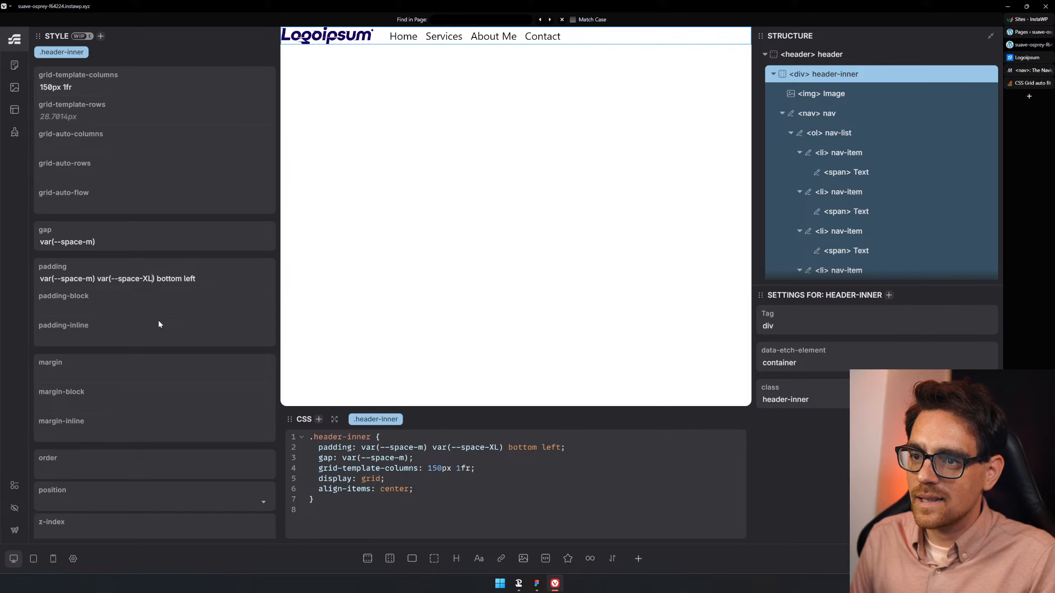
# - Replace the "bottom" placeholder with a copy of the second padding value, adjusted to var(--space-l)
pyautogui.hotkey('shift', 'Right')
pyautogui.hotkey('ctrl', 'shift', 'Left')
pyautogui.hotkey('ctrl', 'shift', 'Left')
pyautogui.hotkey('ctrl', 'shift', 'Left')
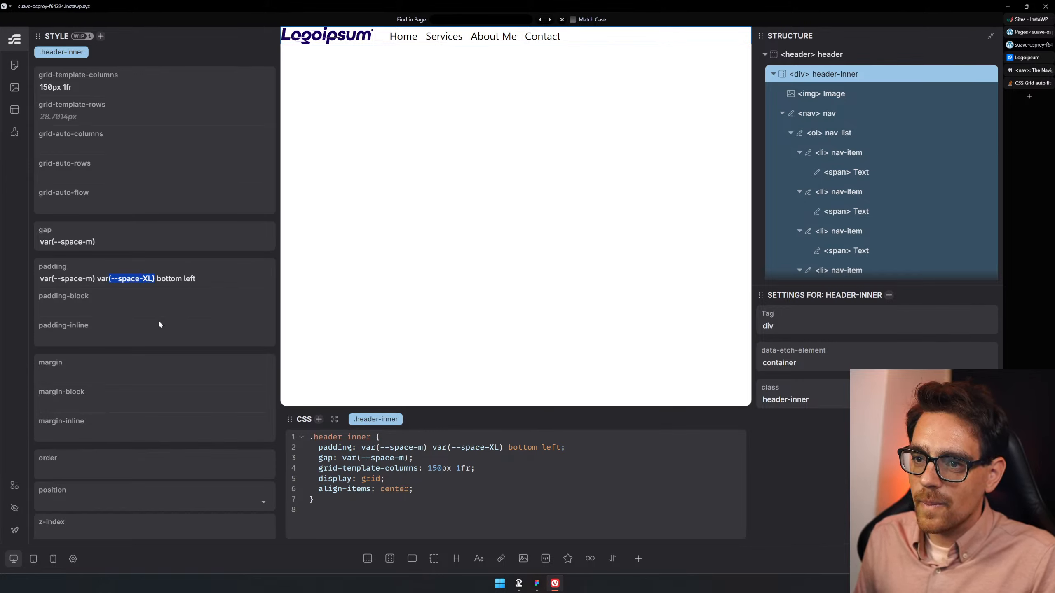
pyautogui.hotkey('ctrl', 'shift', 'Left')
pyautogui.hotkey('ctrl', 'c')
pyautogui.press('Right')
pyautogui.hotkey('ctrl', 'Right')
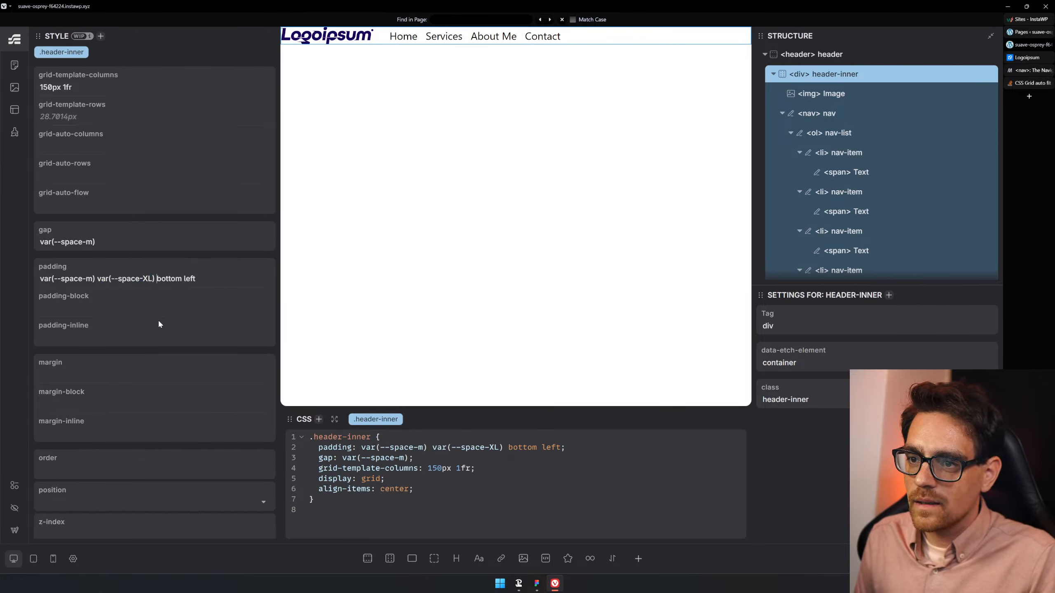
pyautogui.hotkey('ctrl', 'shift', 'Right')
pyautogui.hotkey('ctrl', 'v')
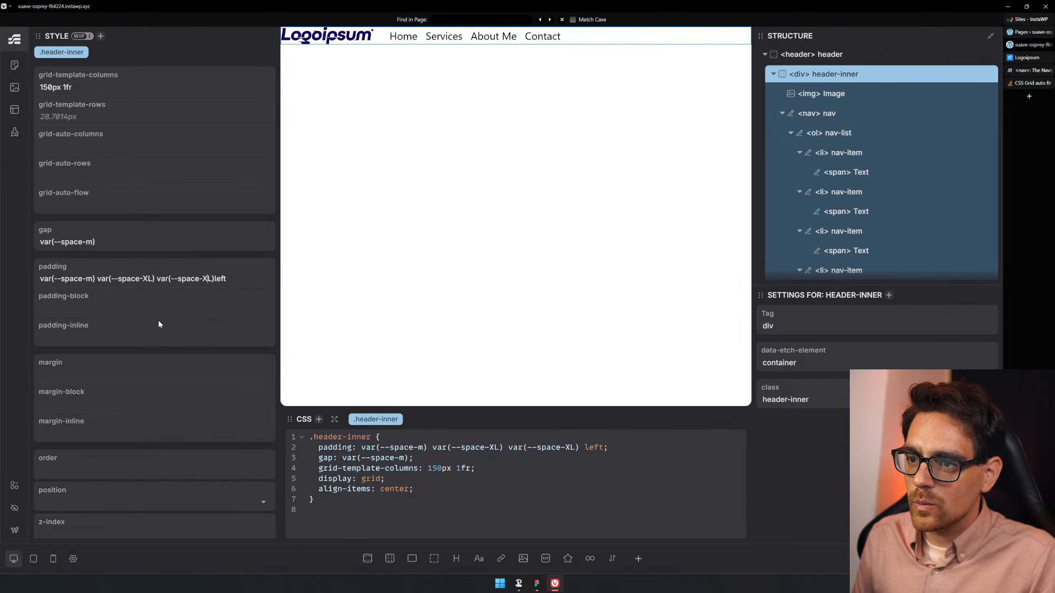
pyautogui.press('BackSpace')
pyautogui.press('Delete')
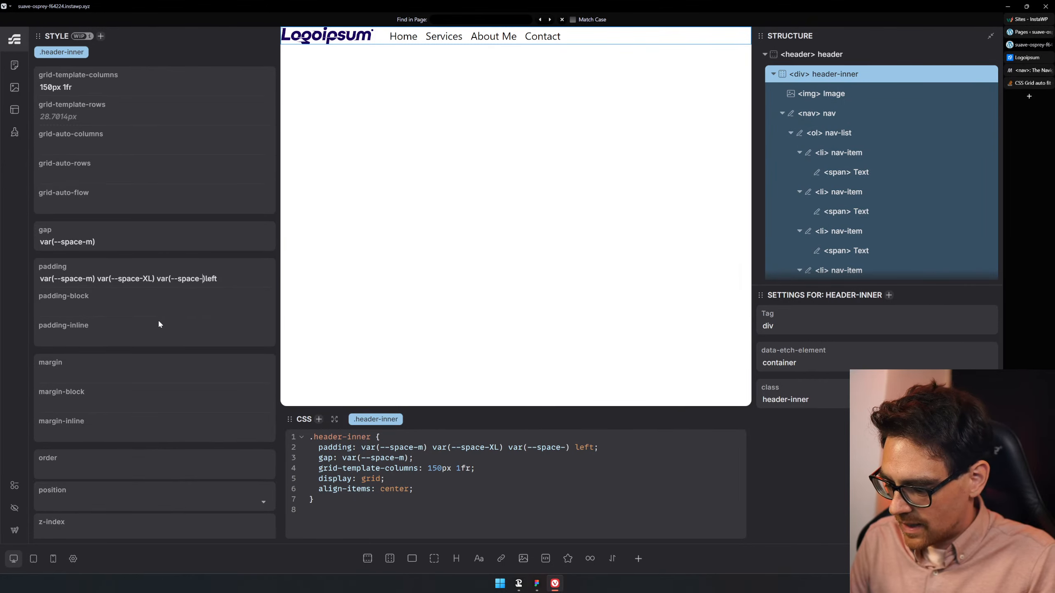
pyautogui.write('l')
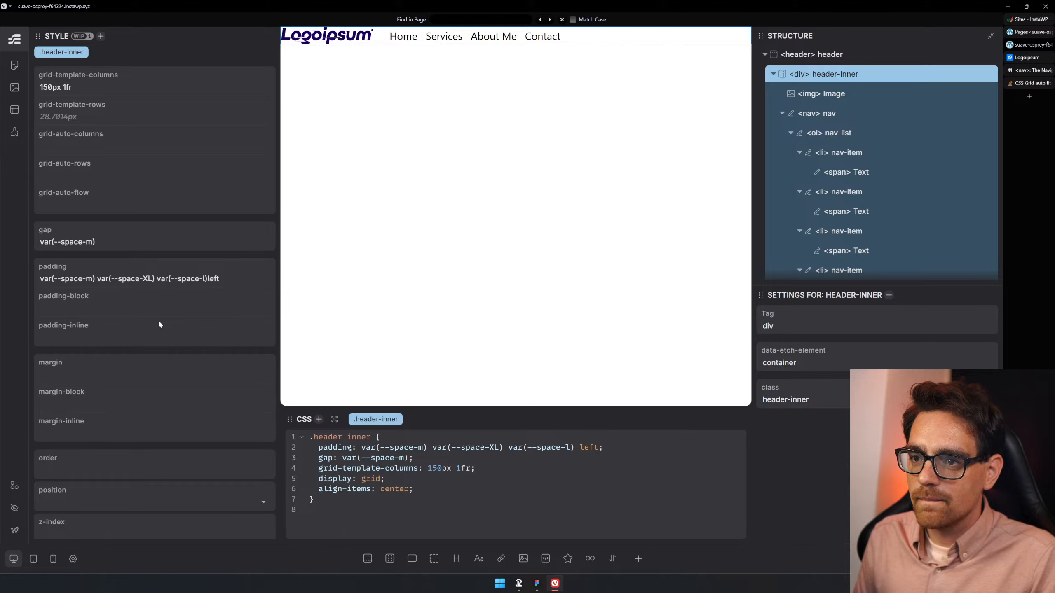
# - Correct the second padding value to lowercase, var(--space-xl)
pyautogui.press('Left')
pyautogui.press('Left')
pyautogui.press('Left')
pyautogui.press('Left')
pyautogui.press('Left')
pyautogui.press('Left')
pyautogui.press('Left')
pyautogui.press('Left')
pyautogui.press('Left')
pyautogui.press('BackSpace')
pyautogui.press('BackSpace')
pyautogui.write('xl')
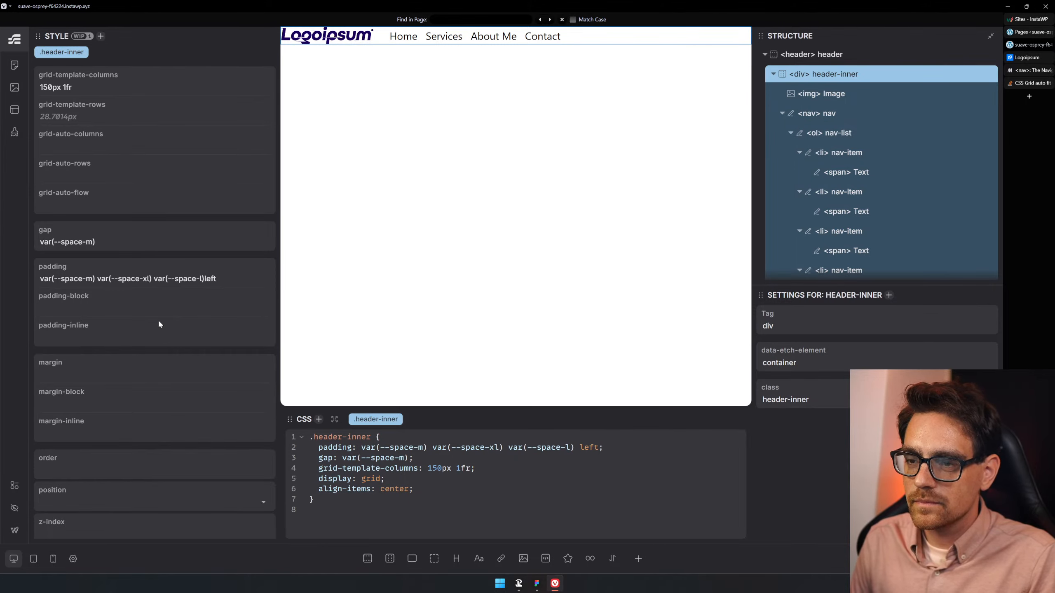
# - Replace the "left" placeholder in the padding with var(--space-s)
pyautogui.press('Right')
pyautogui.press('Right')
pyautogui.press('Right')
pyautogui.press('Right')
pyautogui.press('Right')
pyautogui.press('Right')
pyautogui.press('Right')
pyautogui.press('Right')
pyautogui.press('Right')
pyautogui.press('Right')
pyautogui.press('Right')
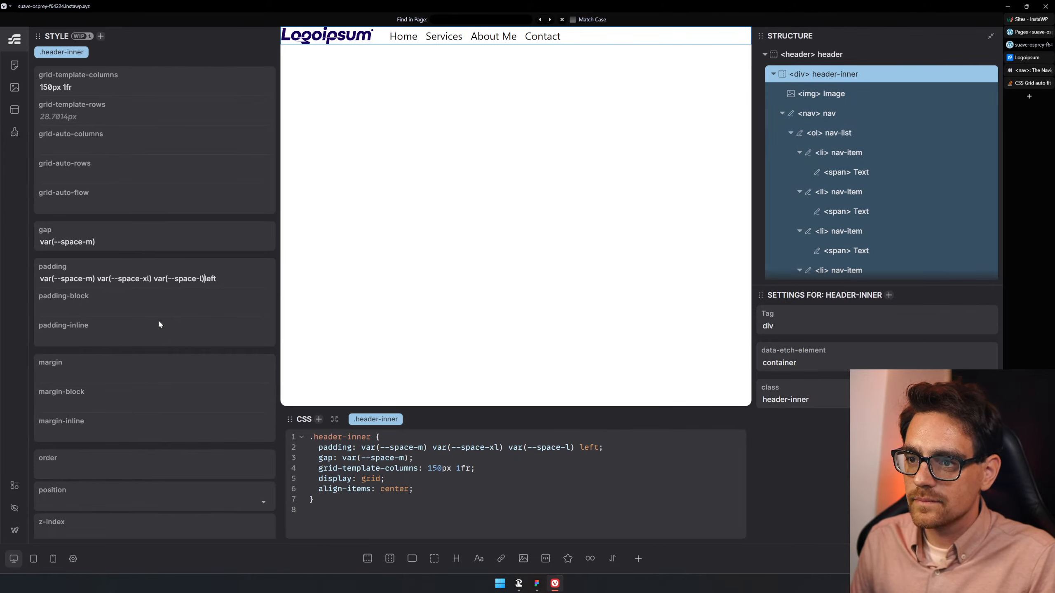
pyautogui.press('Delete')
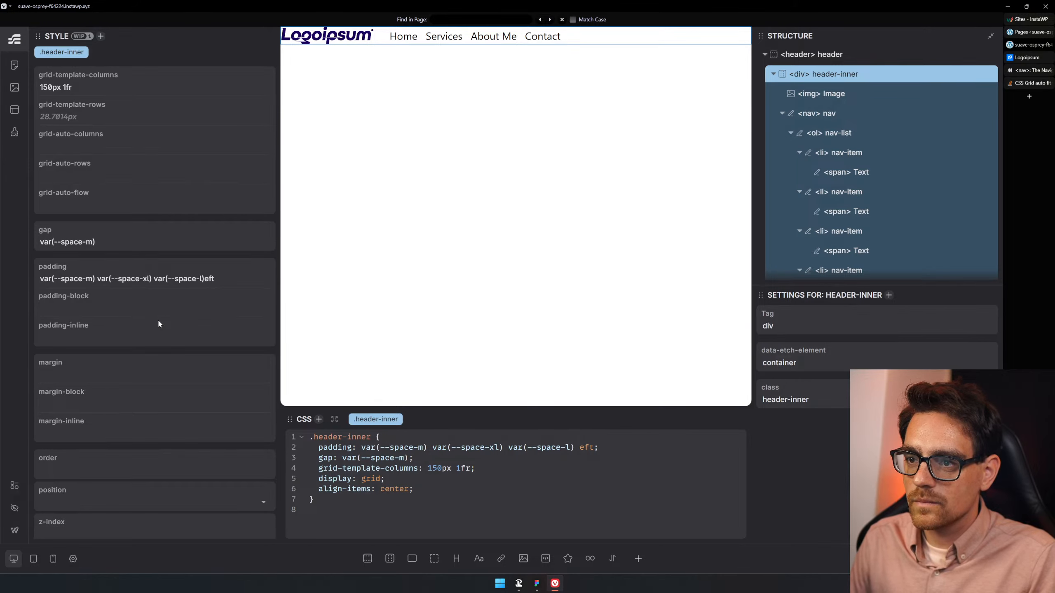
pyautogui.press('Delete')
pyautogui.press('Delete')
pyautogui.press('Delete')
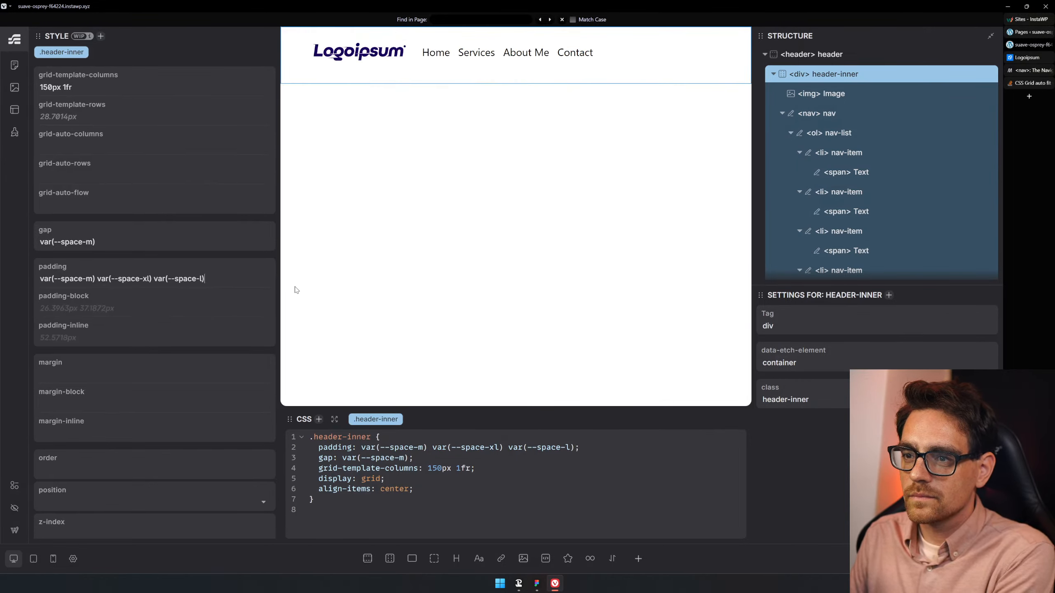
pyautogui.write('var')
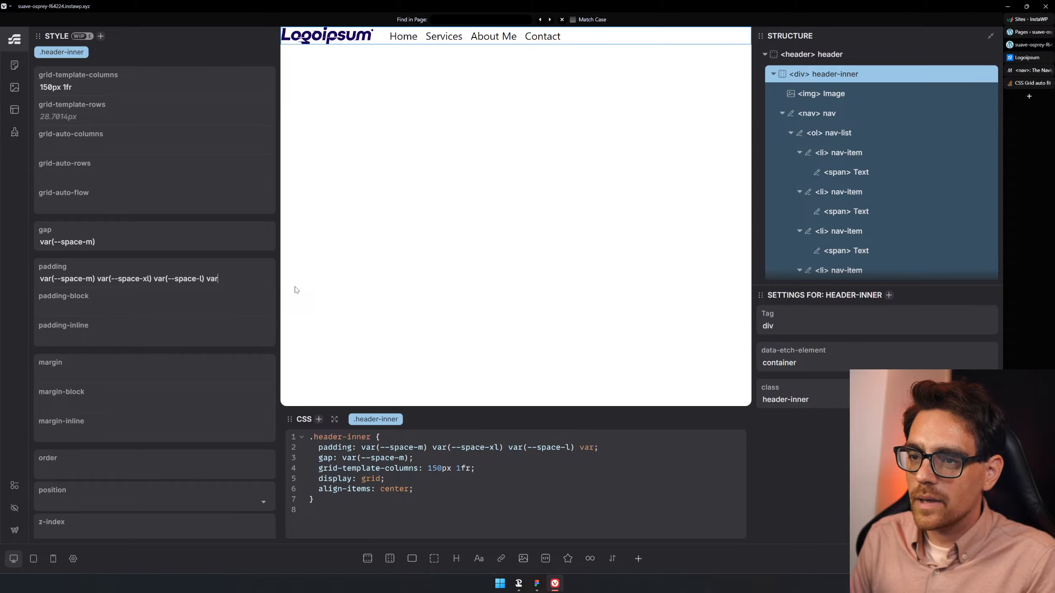
pyautogui.write('(--space-l) var(')
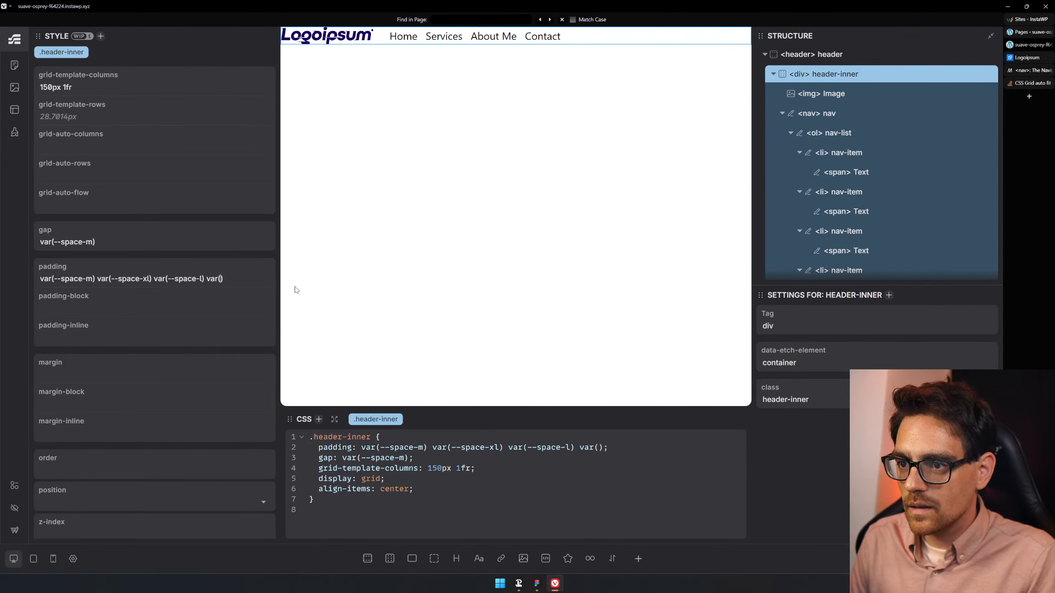
pyautogui.write('--space-')
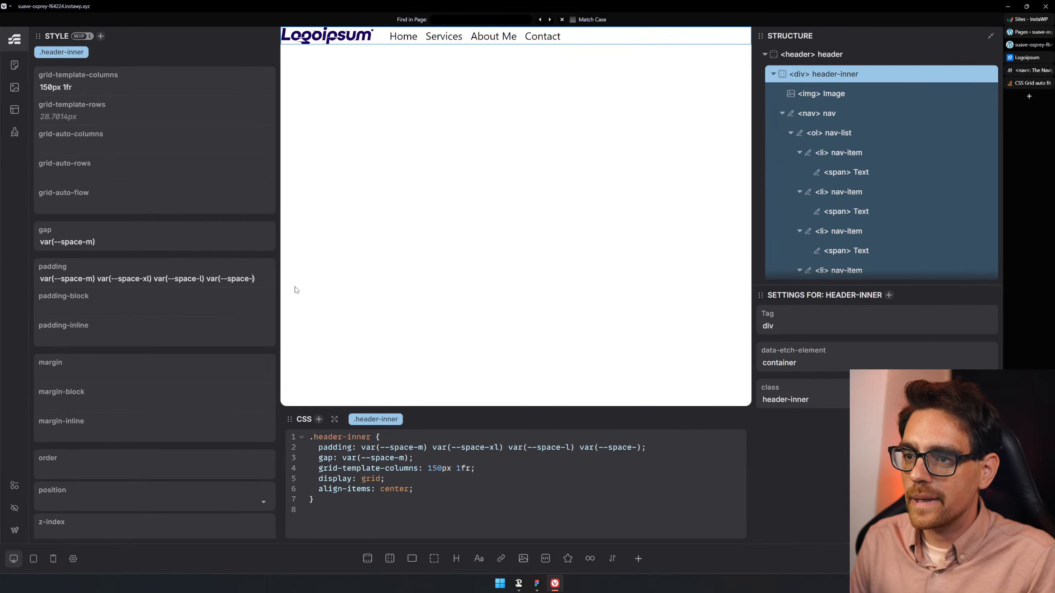
pyautogui.write('s')
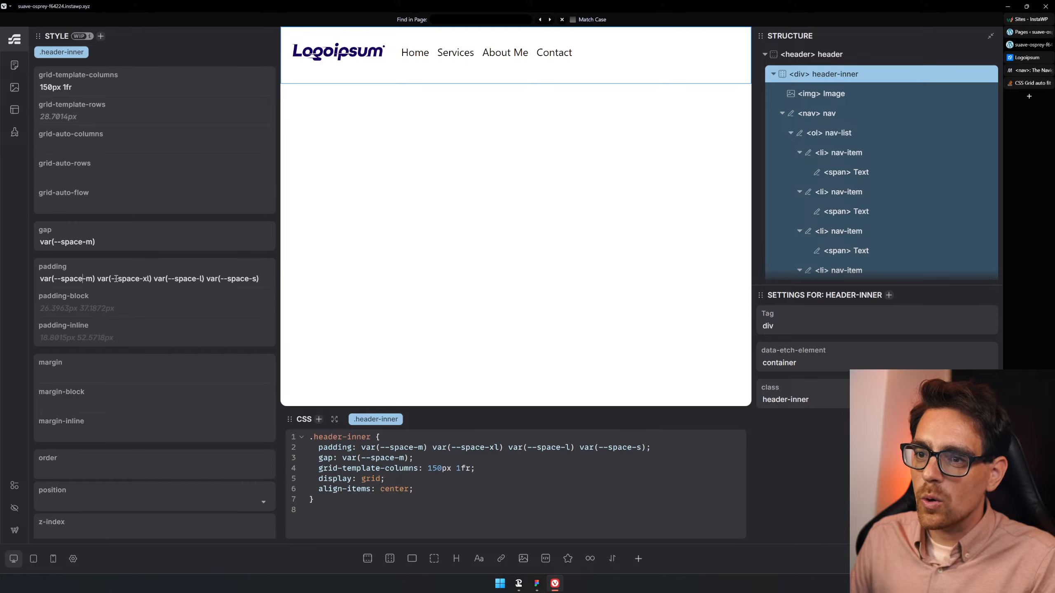
# - Remove the third and fourth padding values, keeping only var(--space-m) var(--space-xl)
pyautogui.click(269, 281)
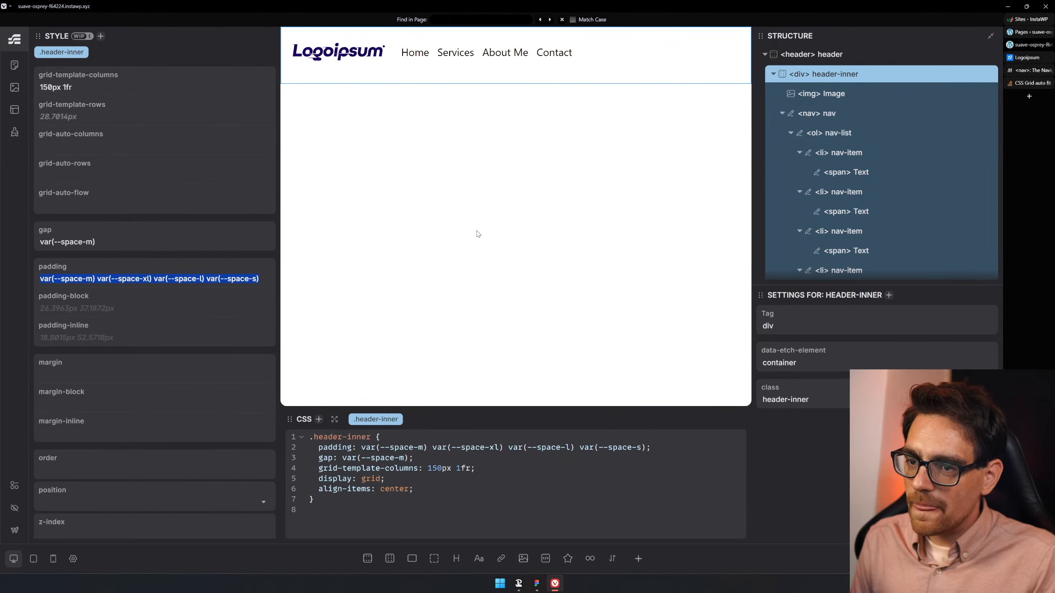
pyautogui.click(198, 289)
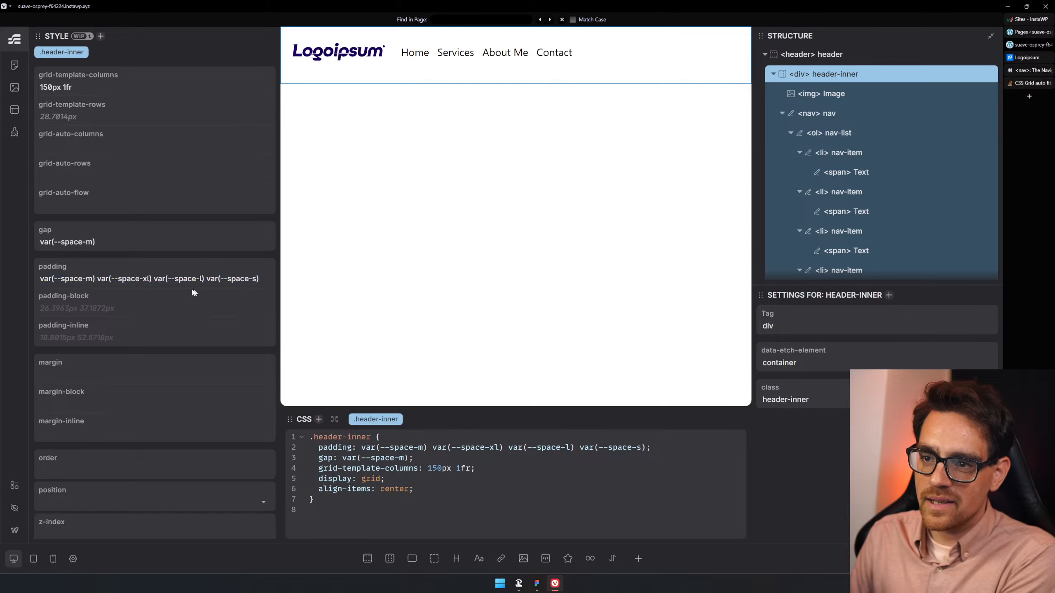
pyautogui.moveTo(155, 278); pyautogui.dragTo(353, 287)
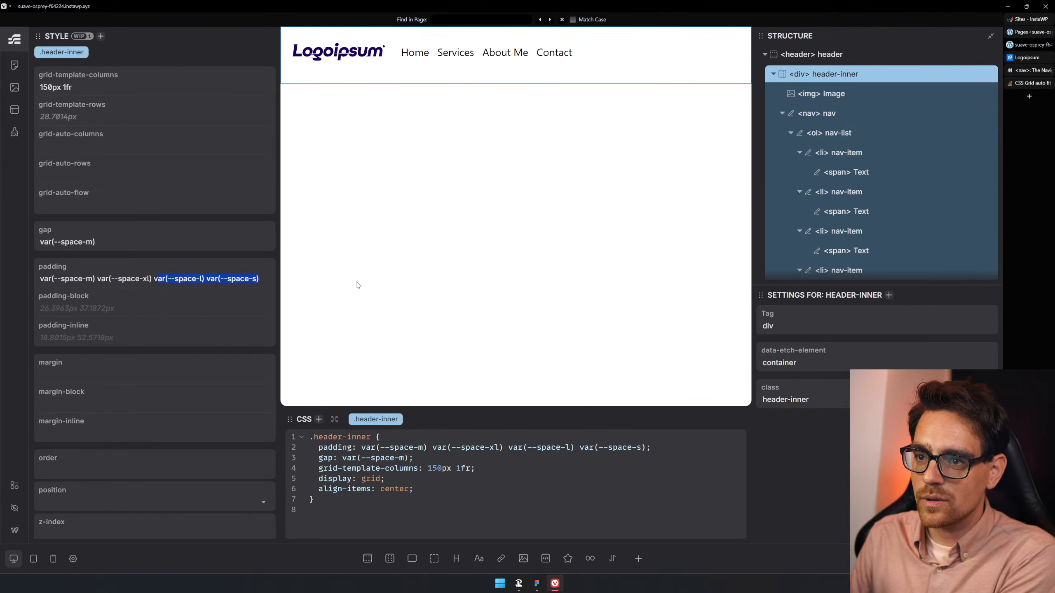
pyautogui.write('v')
pyautogui.press('BackSpace')
pyautogui.press('BackSpace')
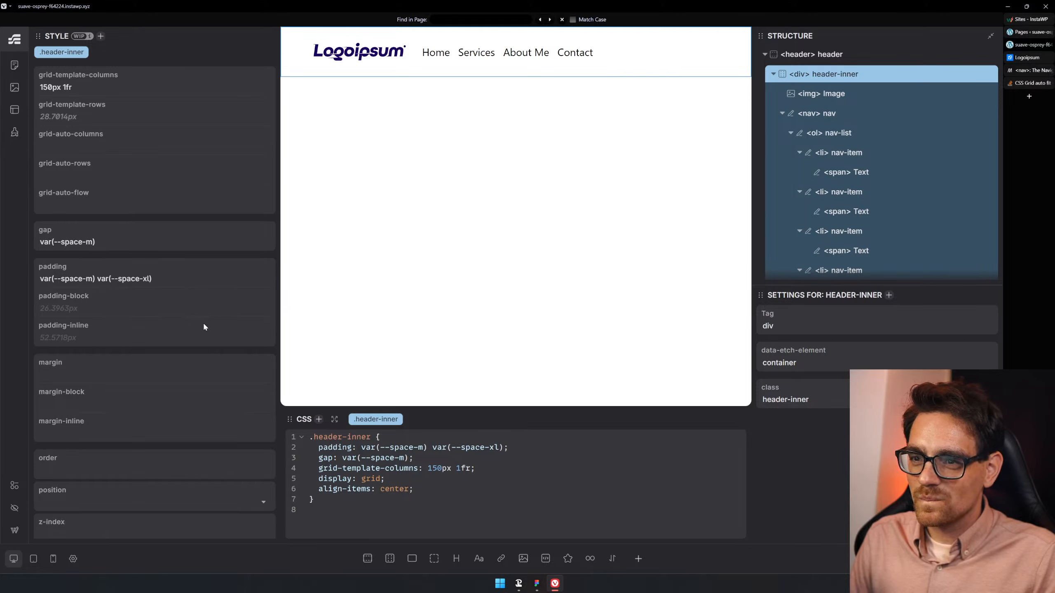
# - Change the second padding value of header-inner to var(--space-m)
pyautogui.press('BackSpace')
pyautogui.press('BackSpace')
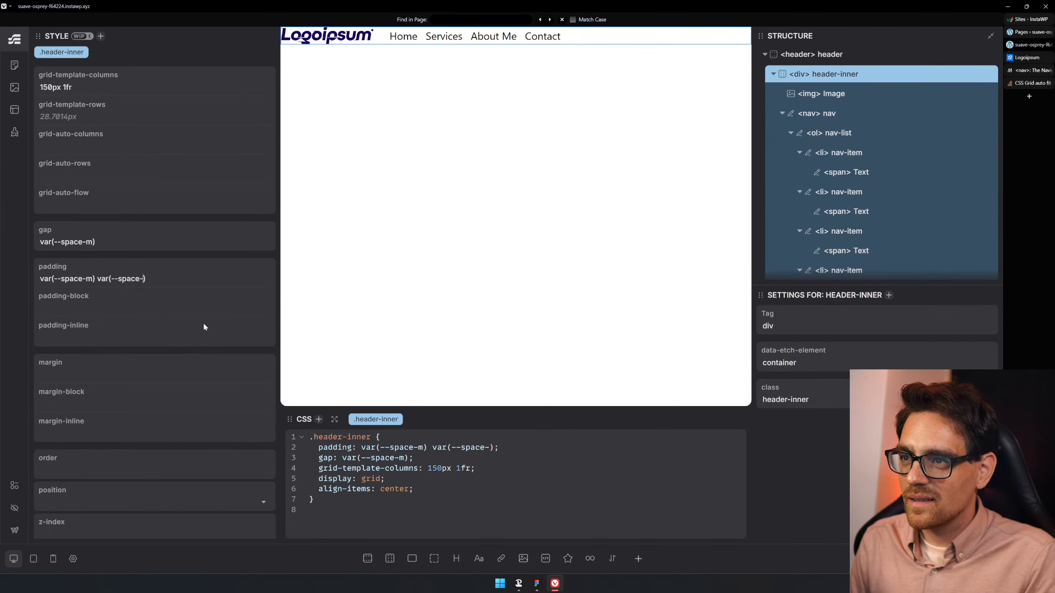
pyautogui.write(',')
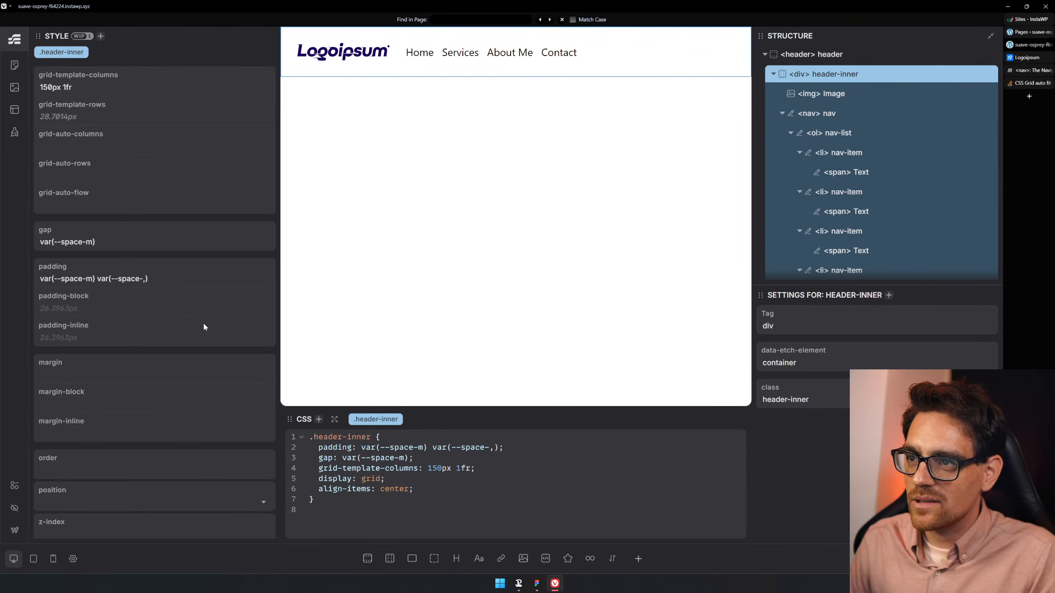
pyautogui.press('BackSpace')
pyautogui.write('m')
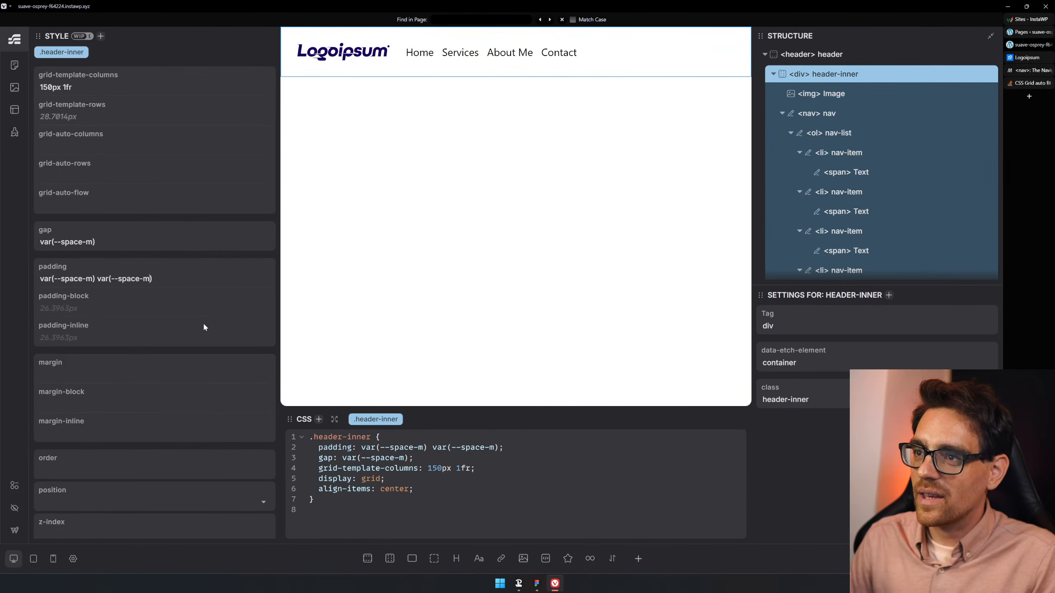
# - Set the first padding value of header-inner to var(--space-xs), trying var(--space-s) on the way
pyautogui.click(90, 279)
pyautogui.press('BackSpace')
pyautogui.write('s')
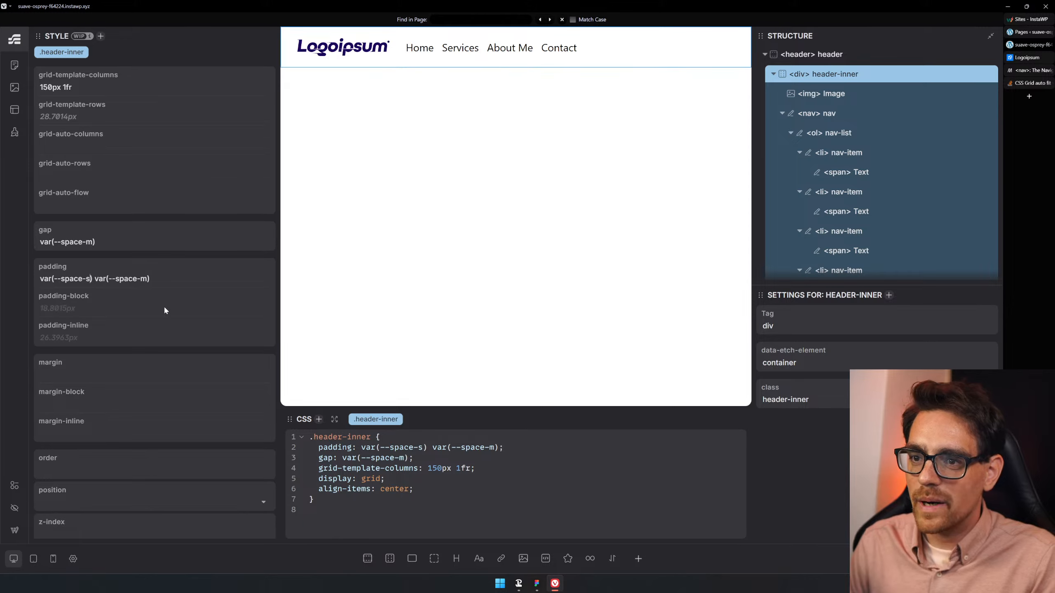
pyautogui.press('BackSpace')
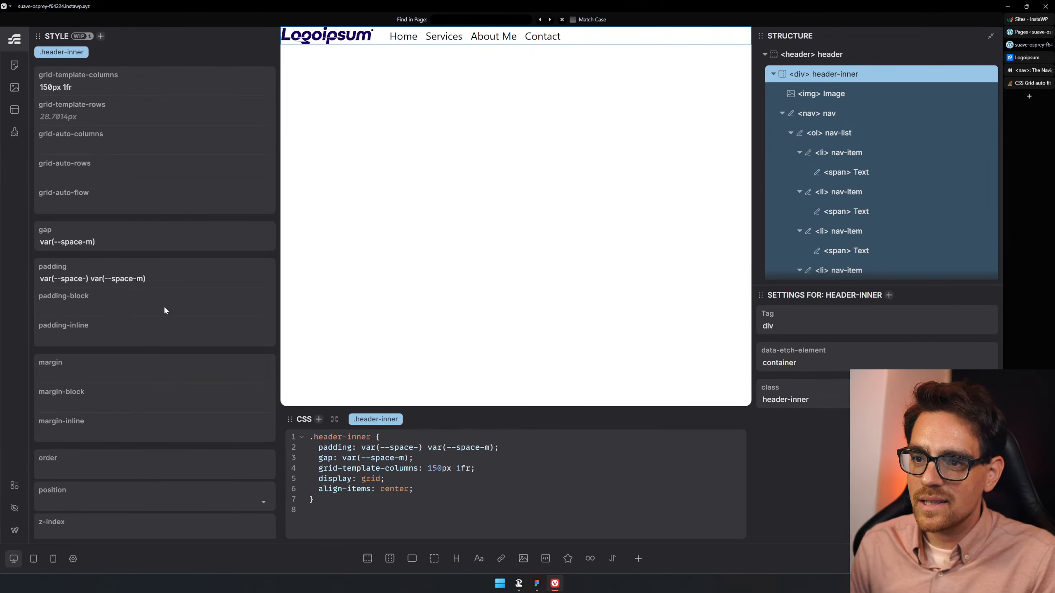
pyautogui.write('xs')
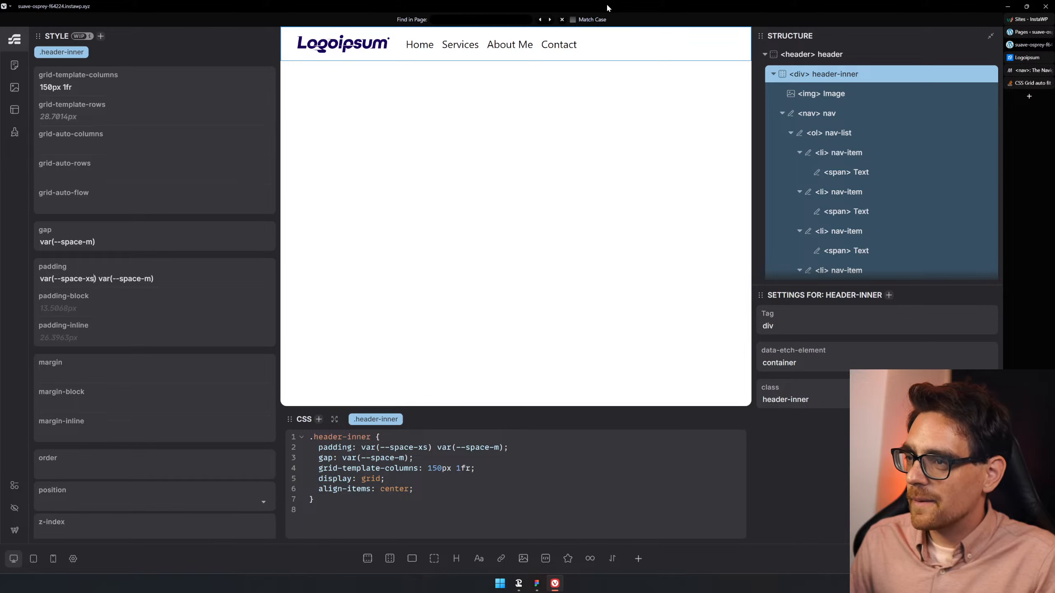
# - Add an empty nested &:last-child rule below the display declaration in the .nav-list CSS
pyautogui.click(611, 46)
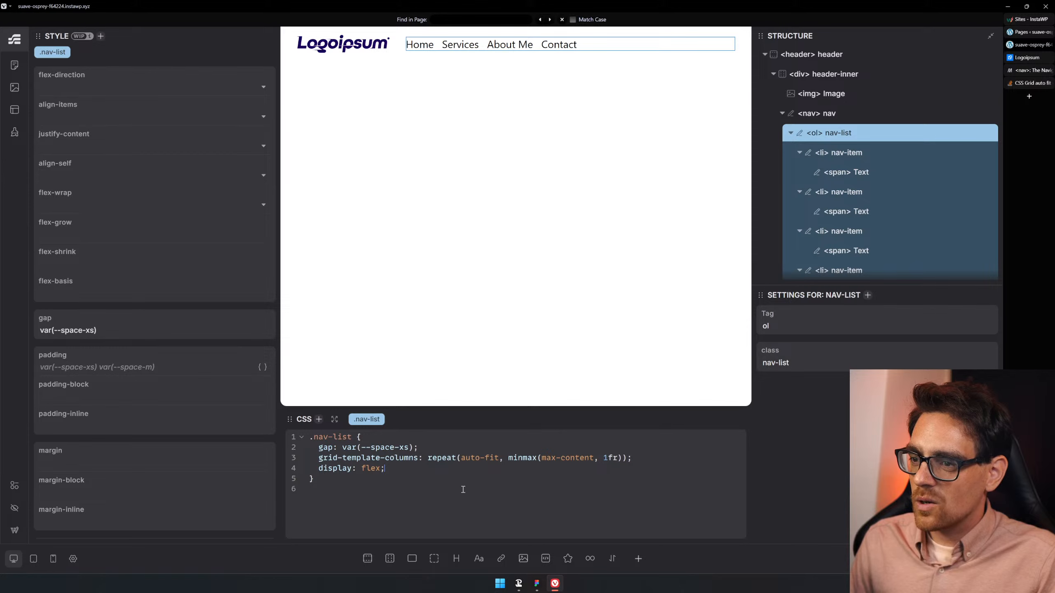
pyautogui.press('Return')
pyautogui.press('Return')
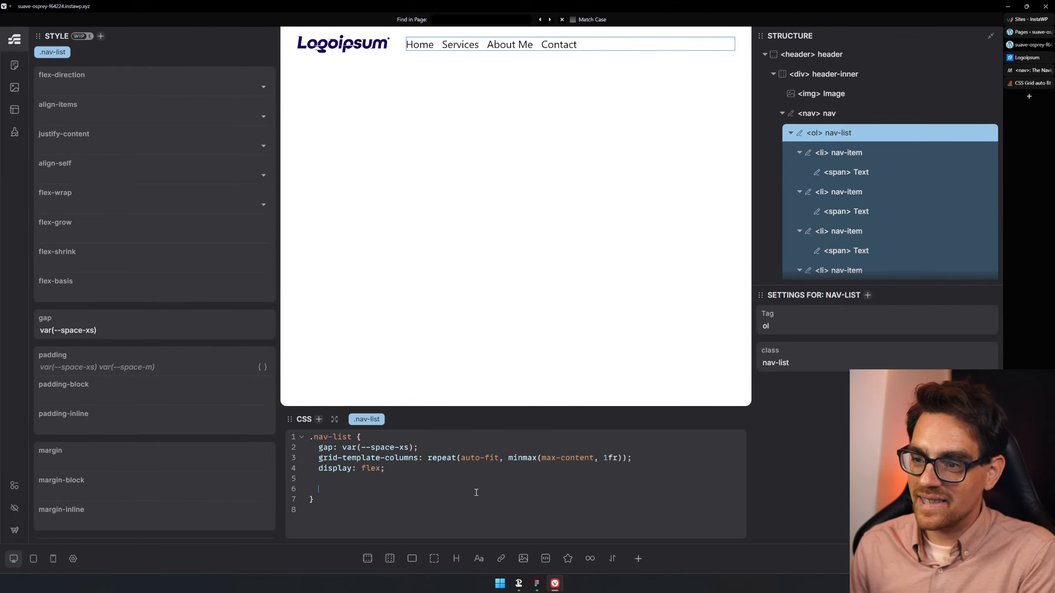
pyautogui.scroll(-1, 909, 233)
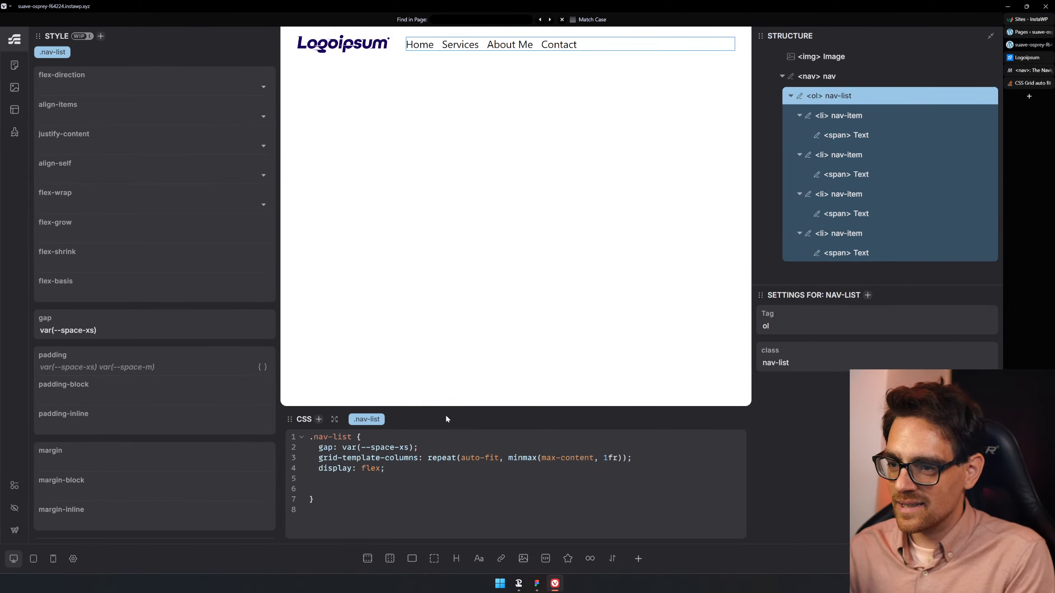
pyautogui.write('&:')
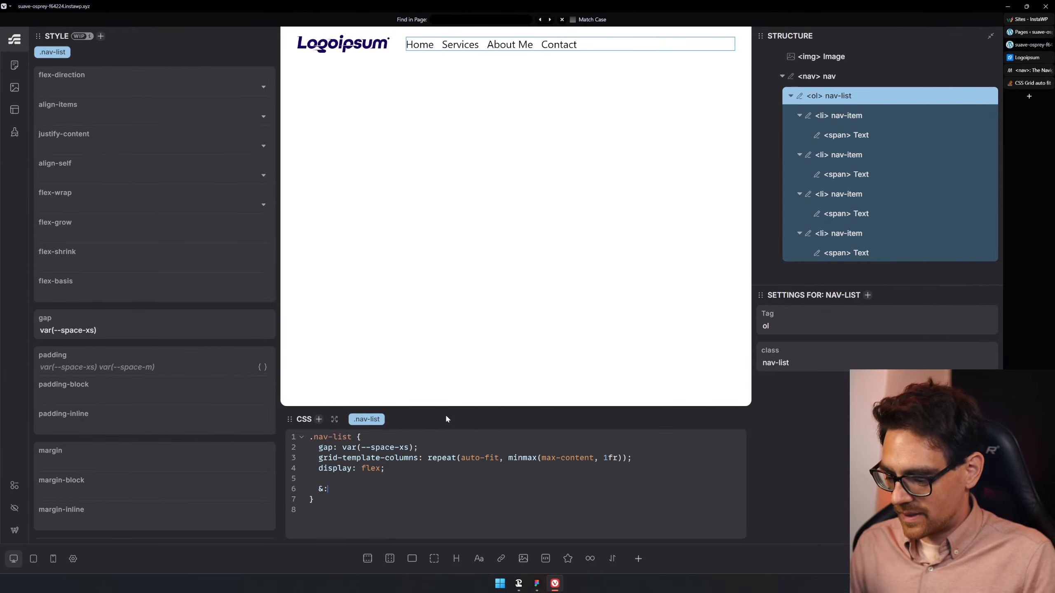
pyautogui.write('last-child')
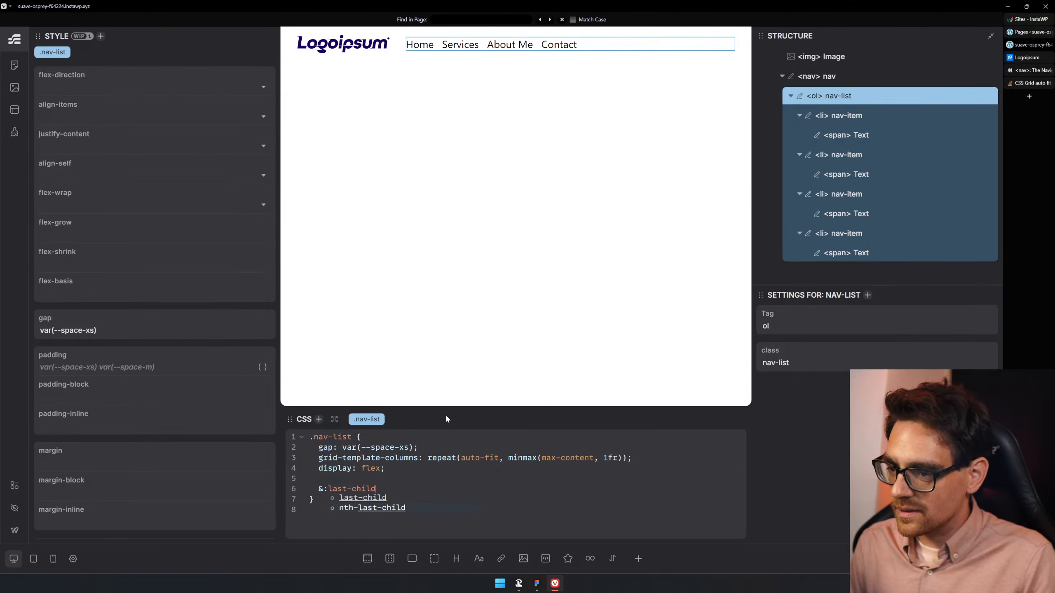
pyautogui.write('{')
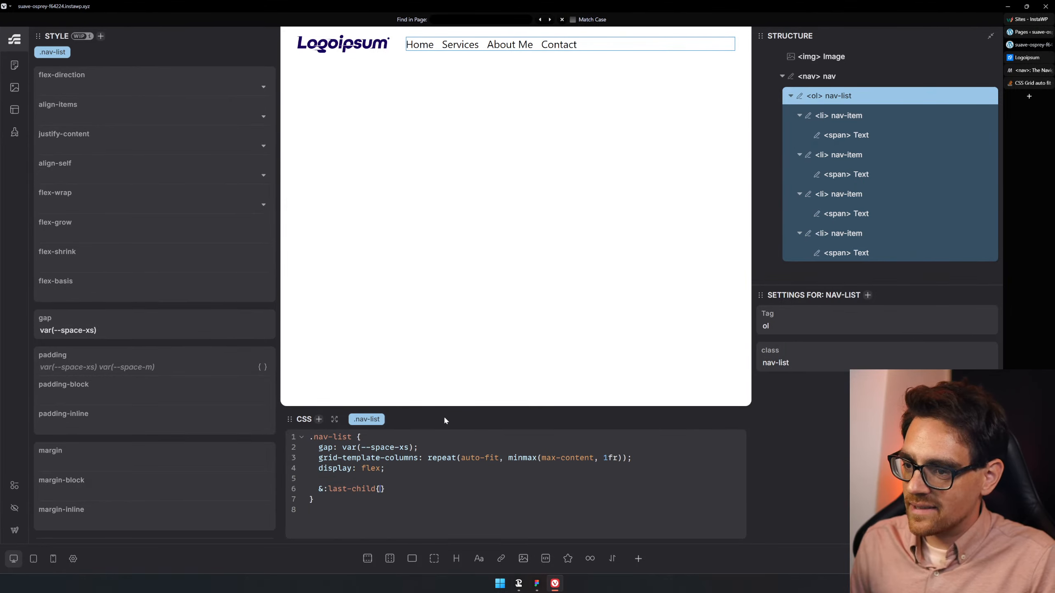
pyautogui.press('Return')
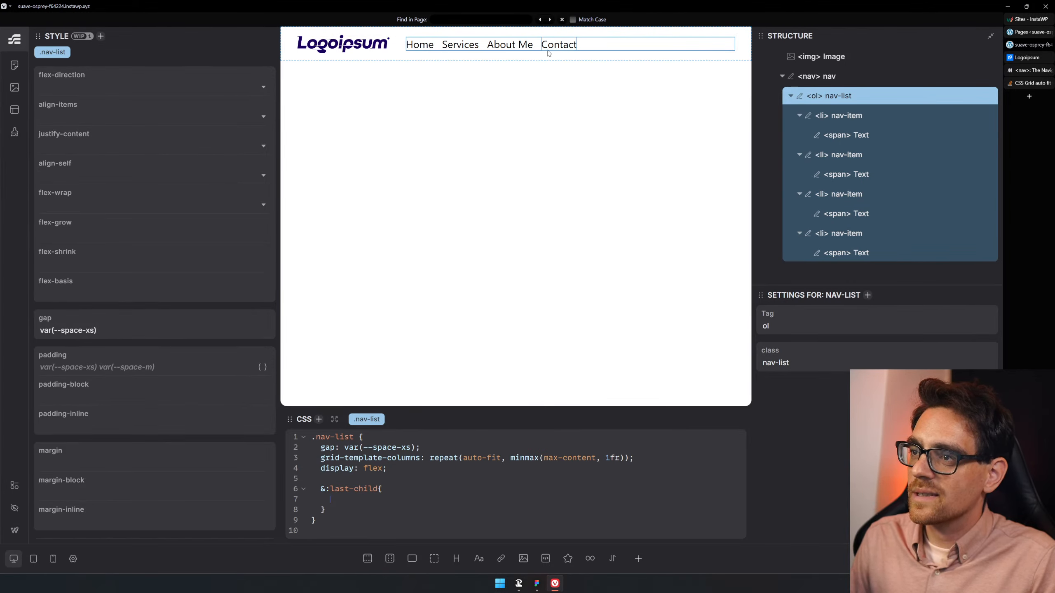
# - Give the nested rule background: red and narrow its selector to & li:last-child
pyautogui.write('backgrond')
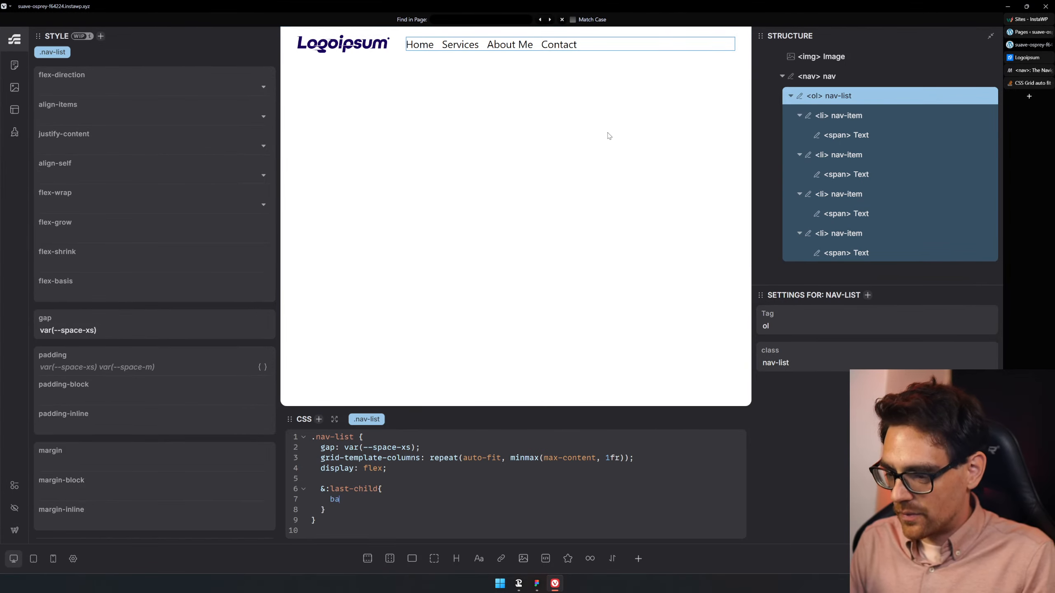
pyautogui.press('BackSpace')
pyautogui.press('BackSpace')
pyautogui.press('BackSpace')
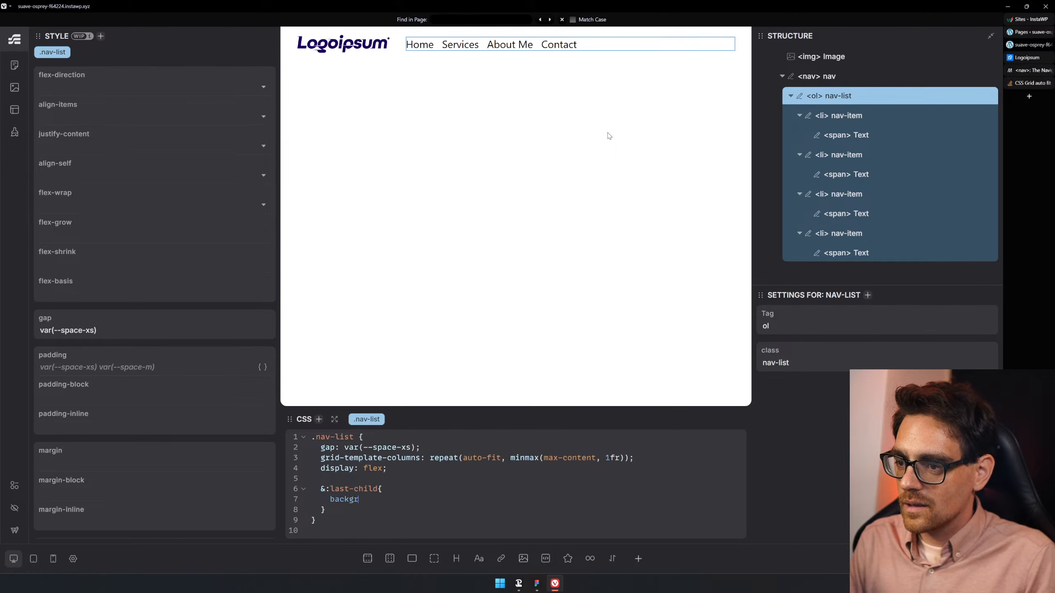
pyautogui.write('ound')
pyautogui.press('BackSpace')
pyautogui.write(': red;')
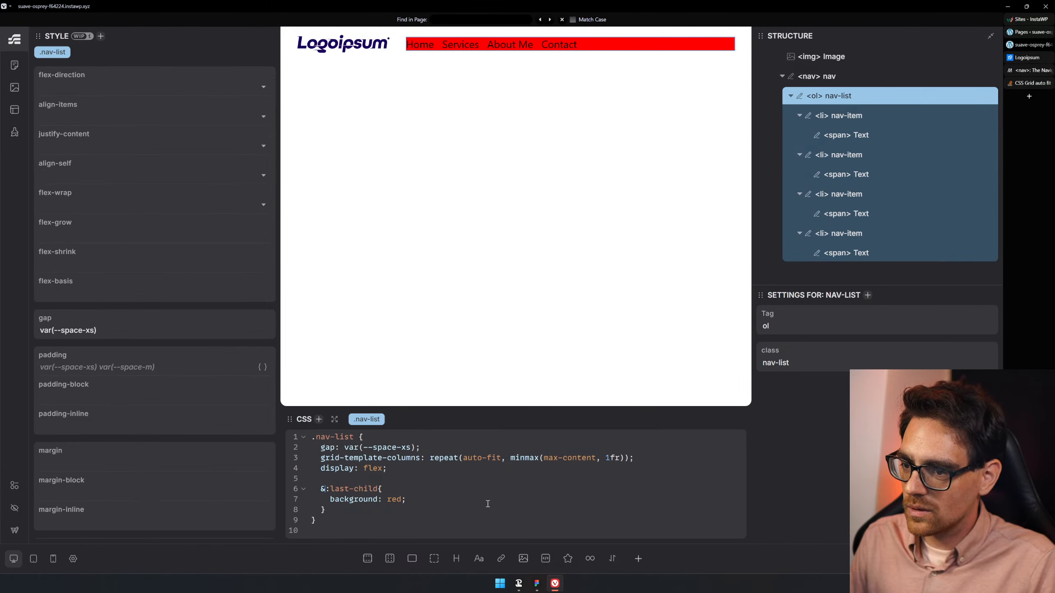
pyautogui.write('li')
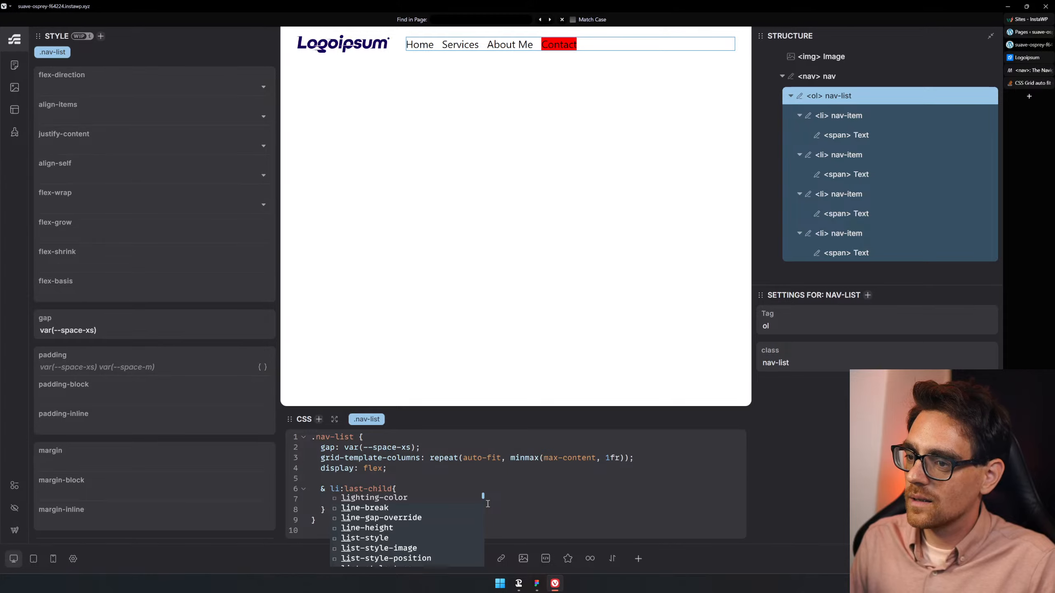
pyautogui.press('Escape')
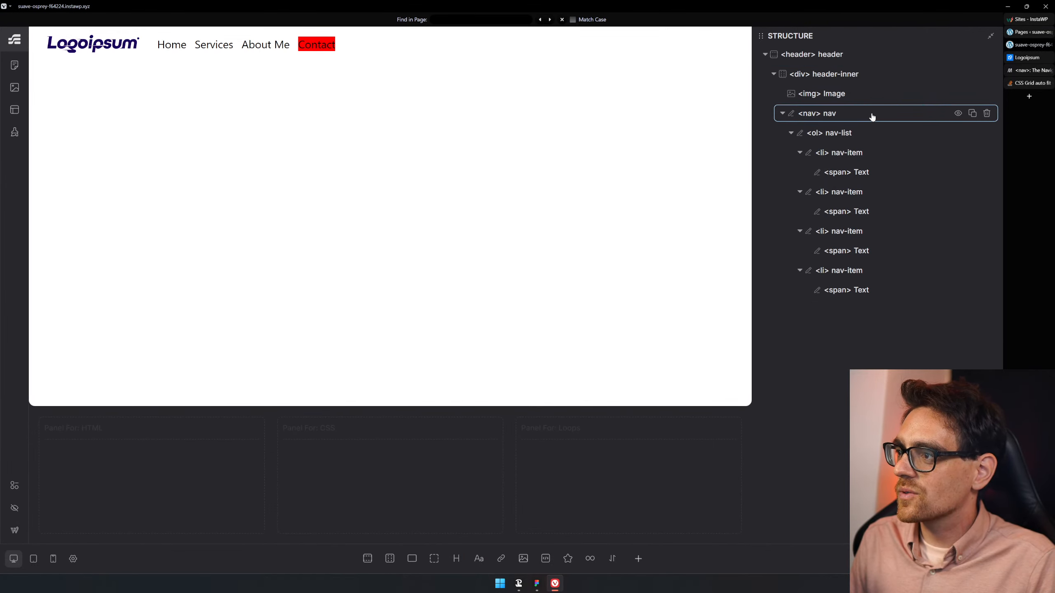
# - Replace li with the .nav-item class in the nested .nav-list selector, making it & .nav-item:last-child
pyautogui.click(873, 133)
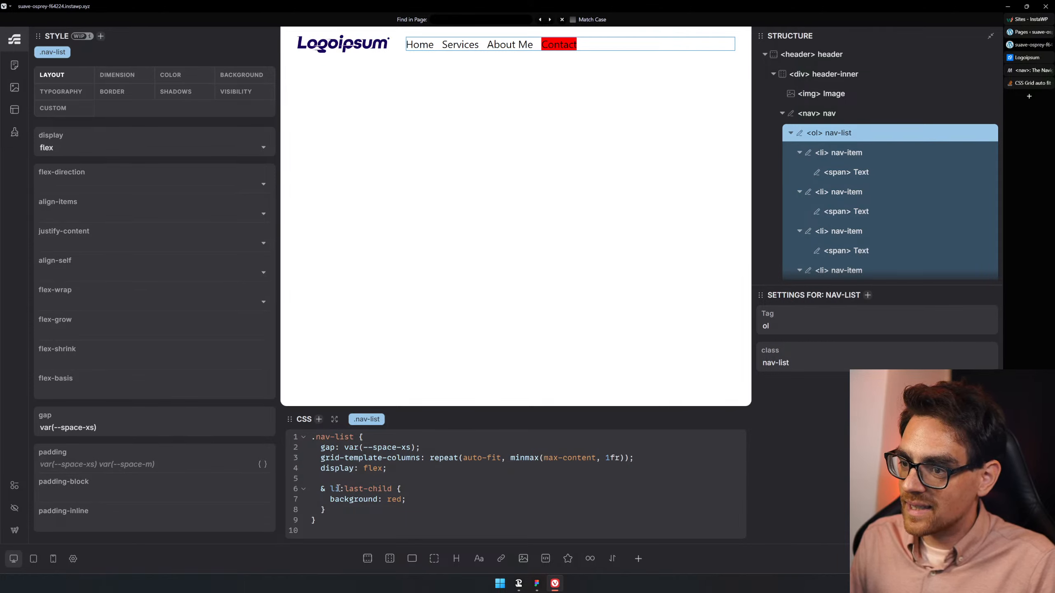
pyautogui.press('BackSpace')
pyautogui.press('BackSpace')
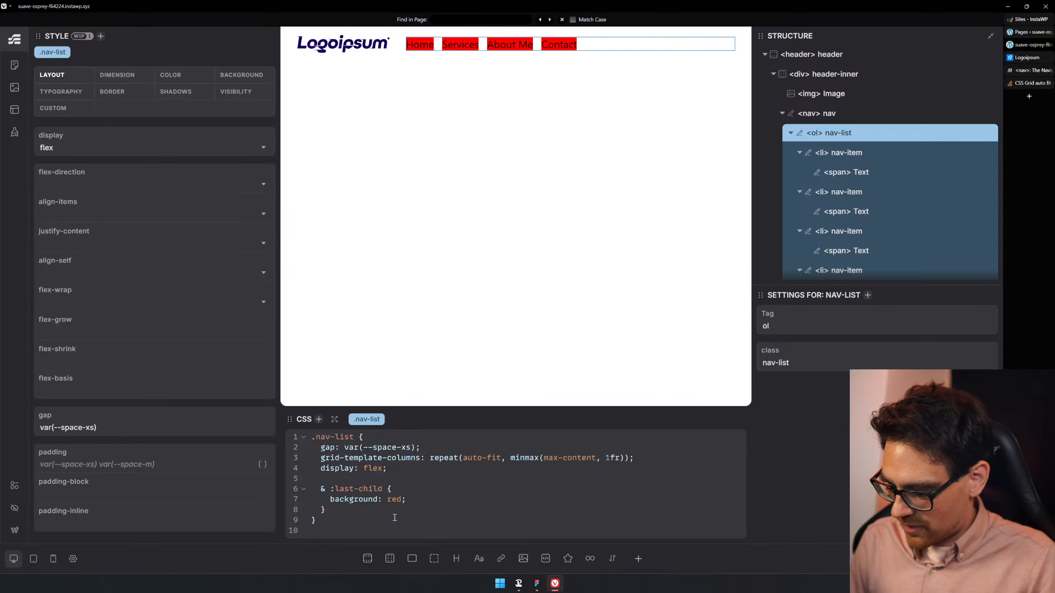
pyautogui.write('.nav-item')
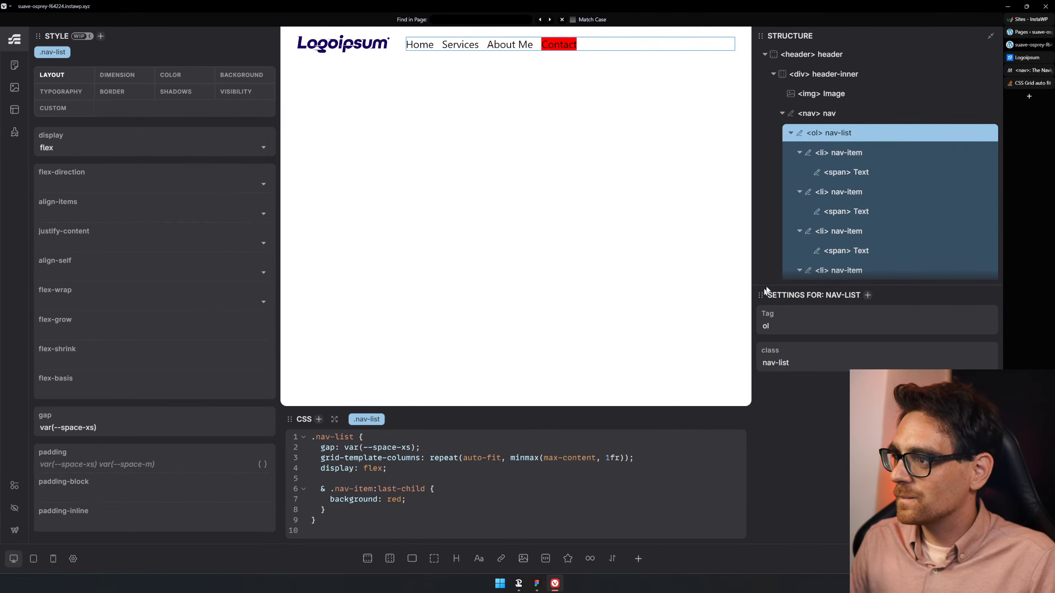
pyautogui.scroll(-2, 847, 225)
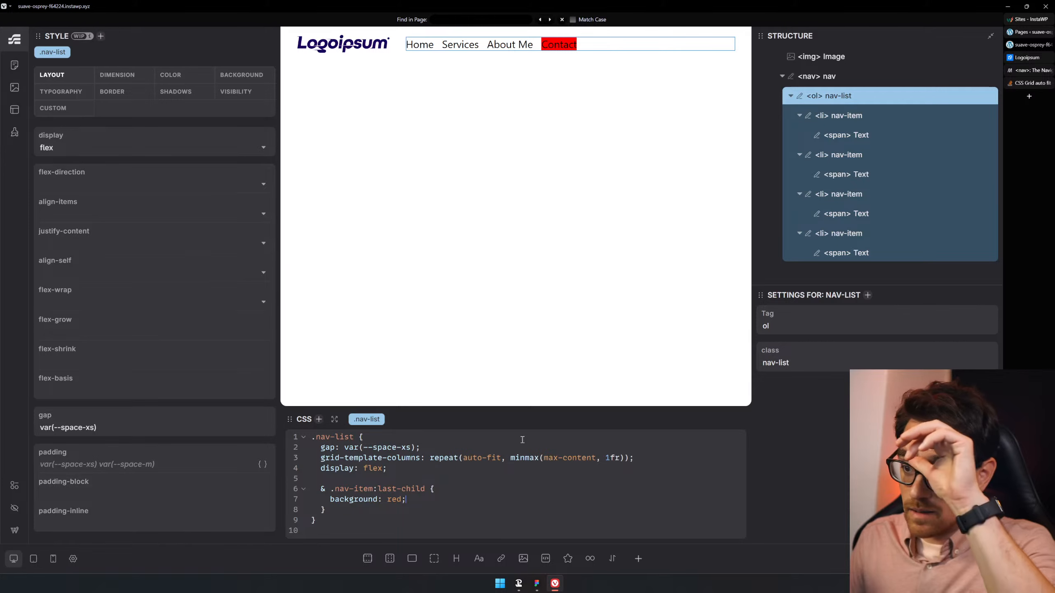
pyautogui.click(480, 487)
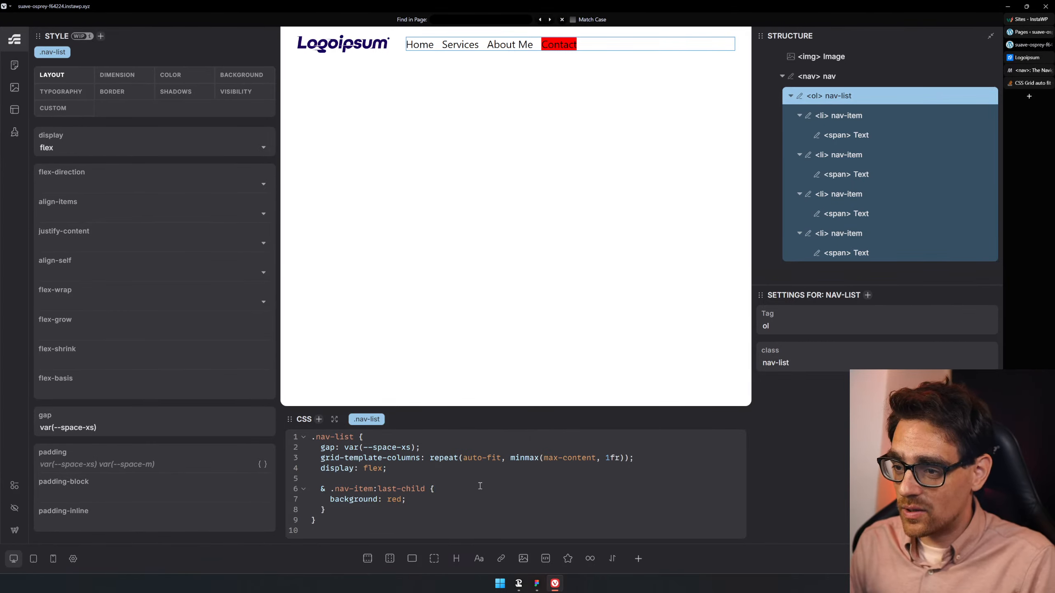
pyautogui.press('Return')
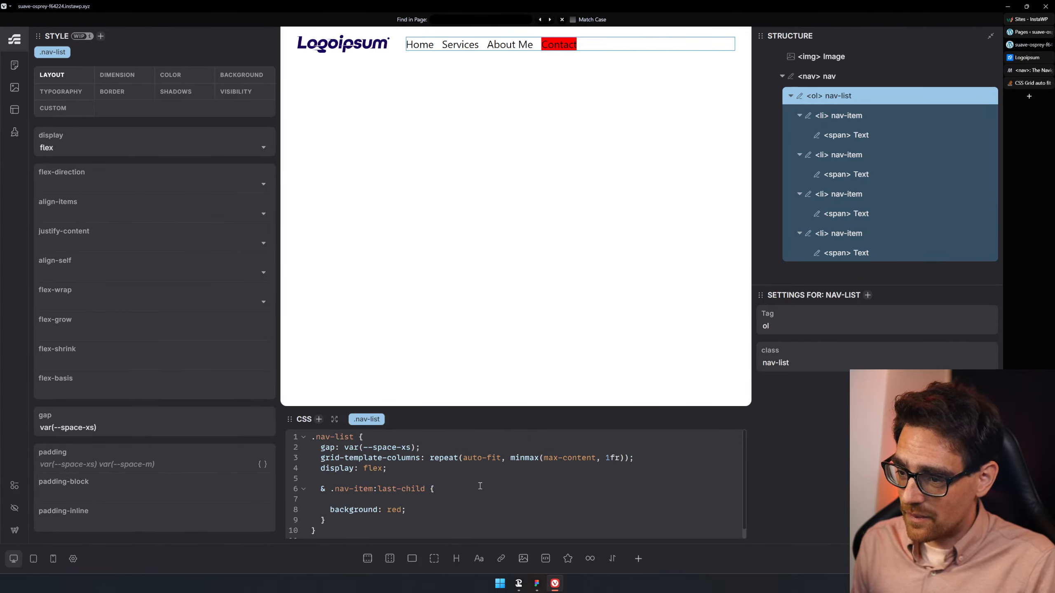
pyautogui.write('--btn')
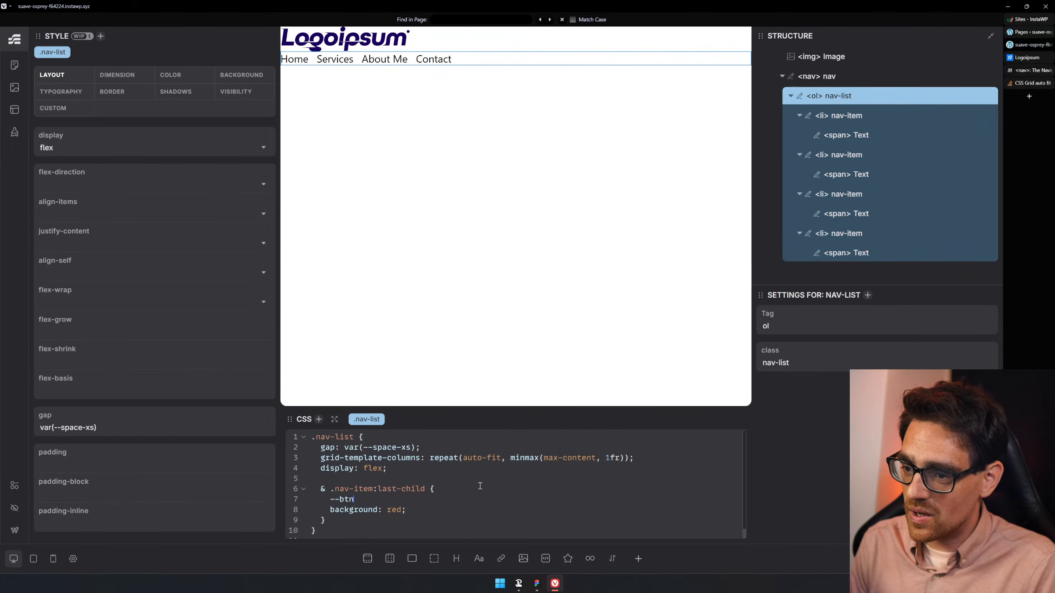
pyautogui.write('=-pra')
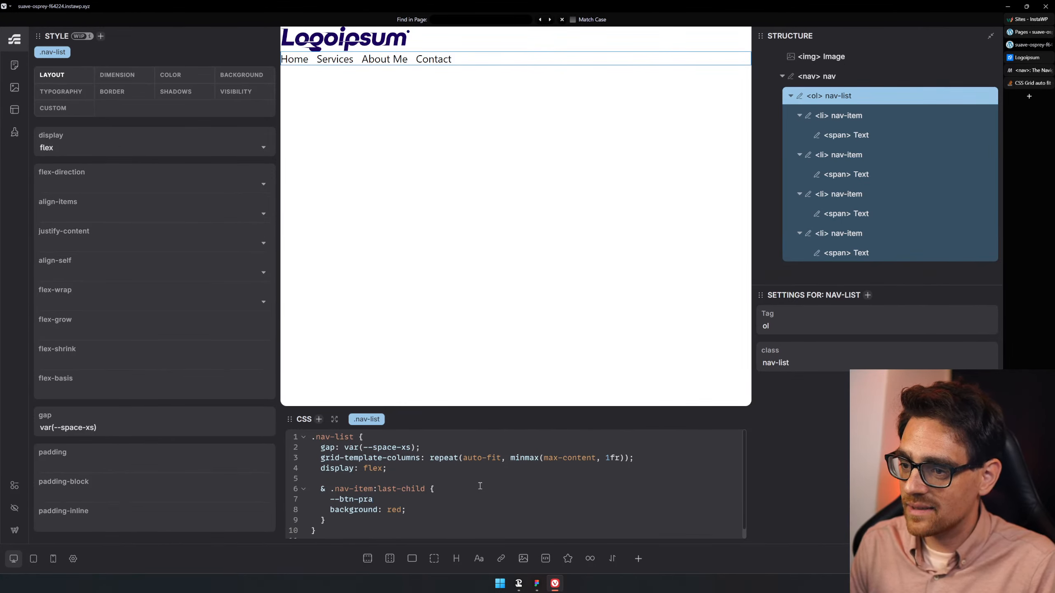
pyautogui.press('BackSpace')
pyautogui.write('i')
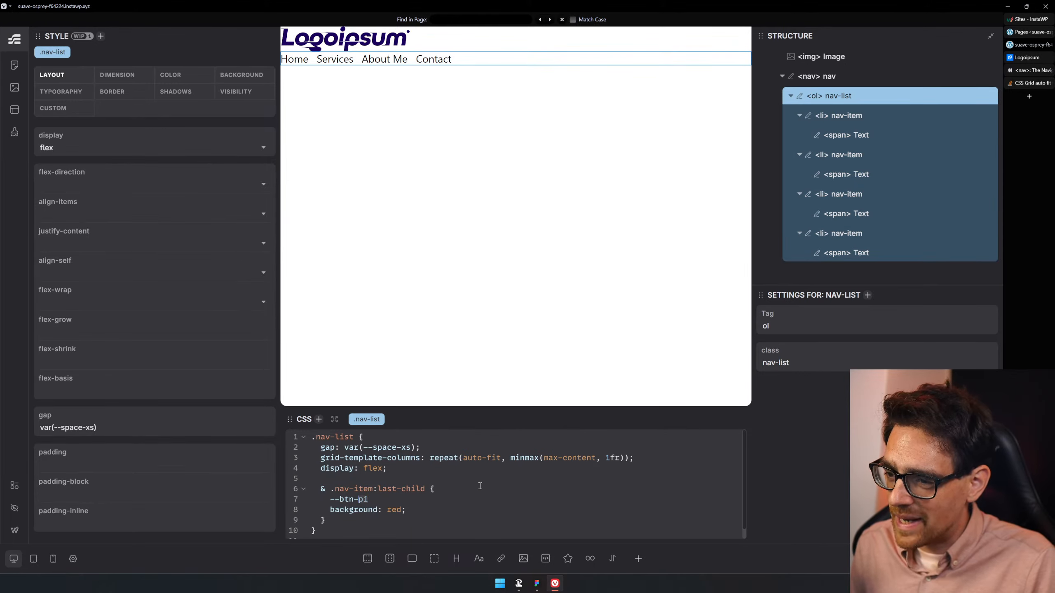
pyautogui.press('BackSpace')
pyautogui.press('BackSpace')
pyautogui.press('BackSpace')
pyautogui.press('BackSpace')
pyautogui.press('BackSpace')
pyautogui.press('BackSpace')
pyautogui.press('BackSpace')
pyautogui.press('BackSpace')
pyautogui.press('BackSpace')
pyautogui.press('BackSpace')
pyautogui.press('BackSpace')
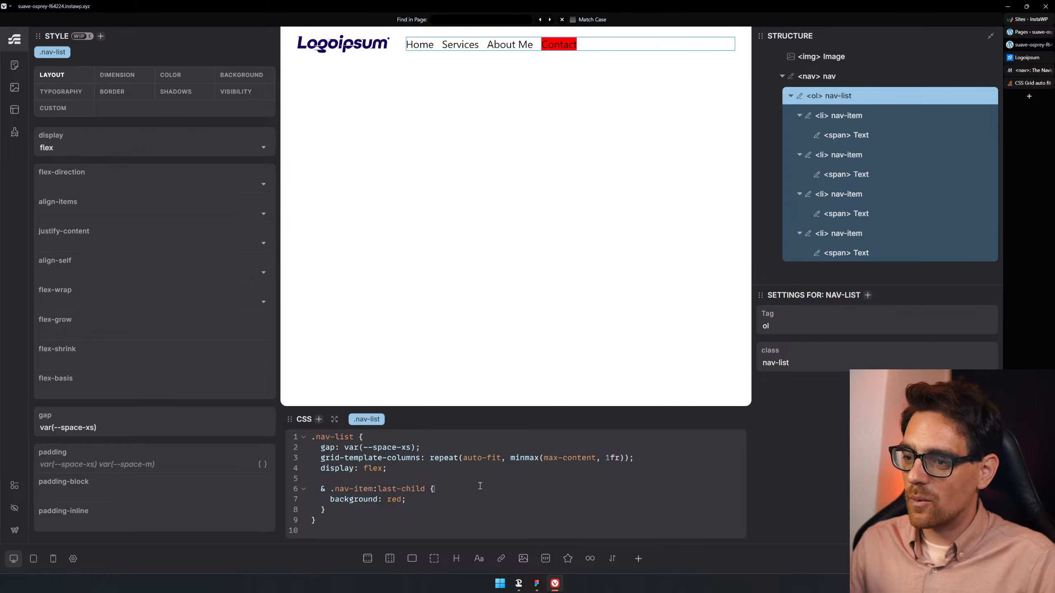
# - Add align-self: flex-end below the background declaration in the nested .nav-item:last-child rule
pyautogui.press('Return')
pyautogui.write('align')
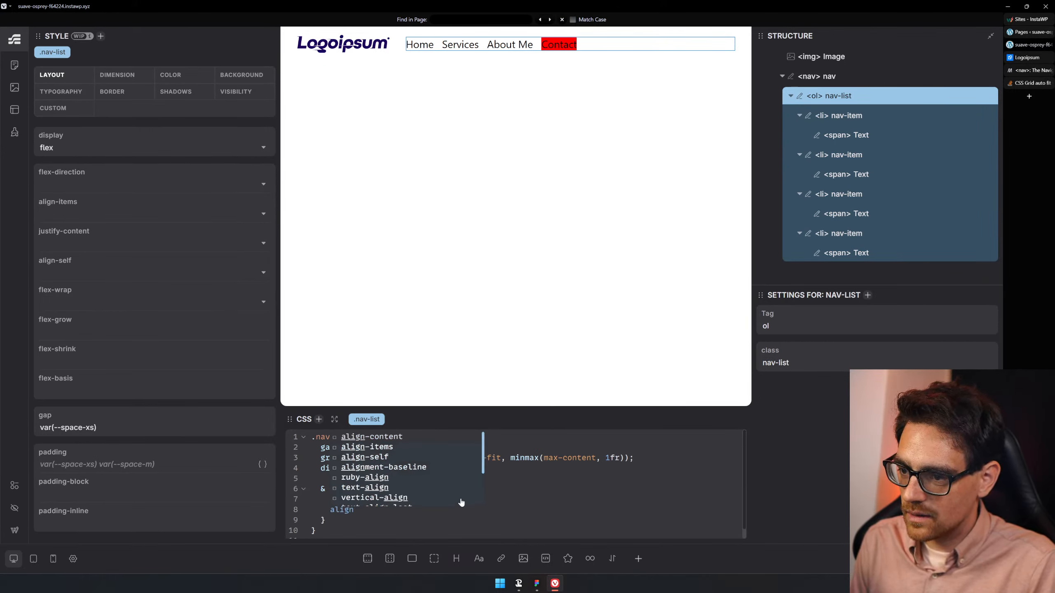
pyautogui.write('-')
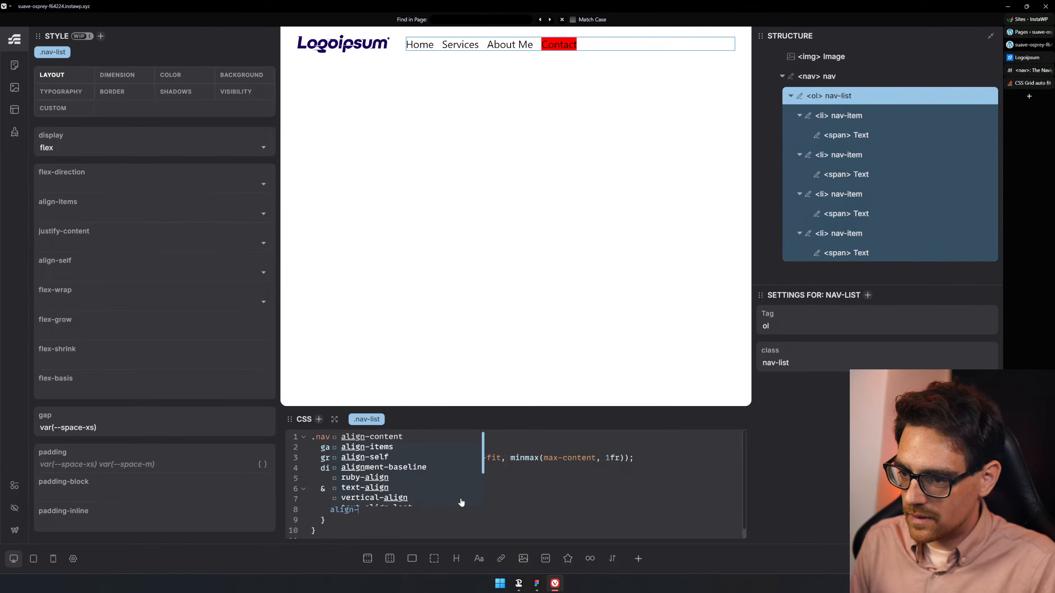
pyautogui.write('self:')
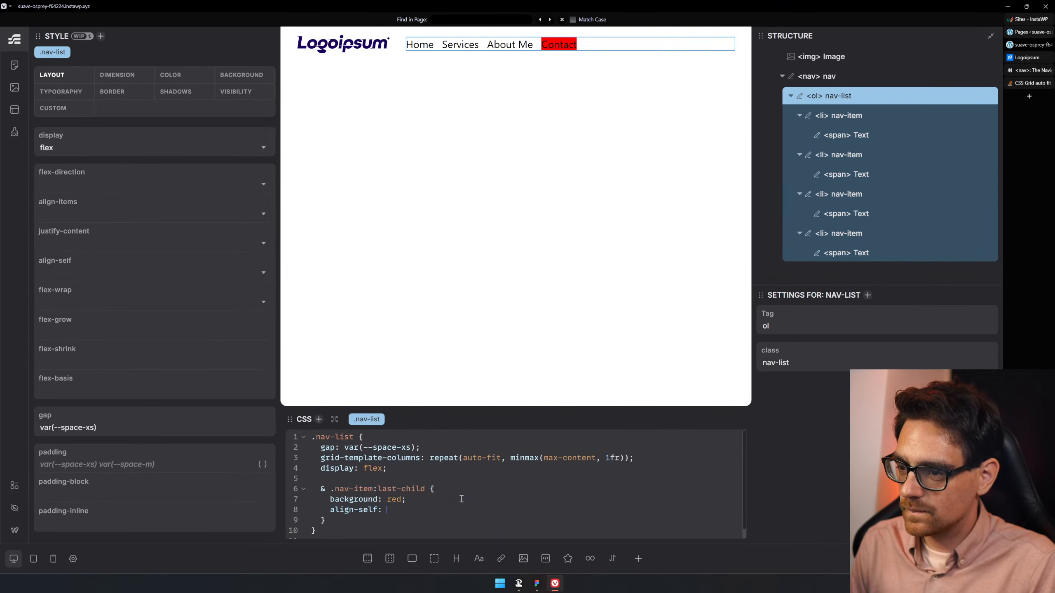
pyautogui.write(' e')
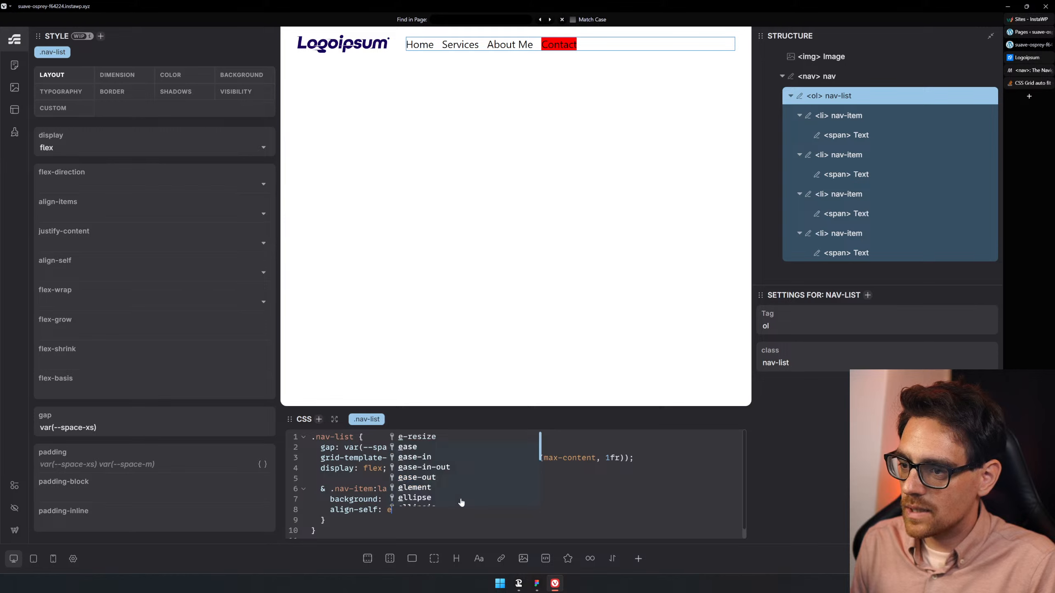
pyautogui.write('nd')
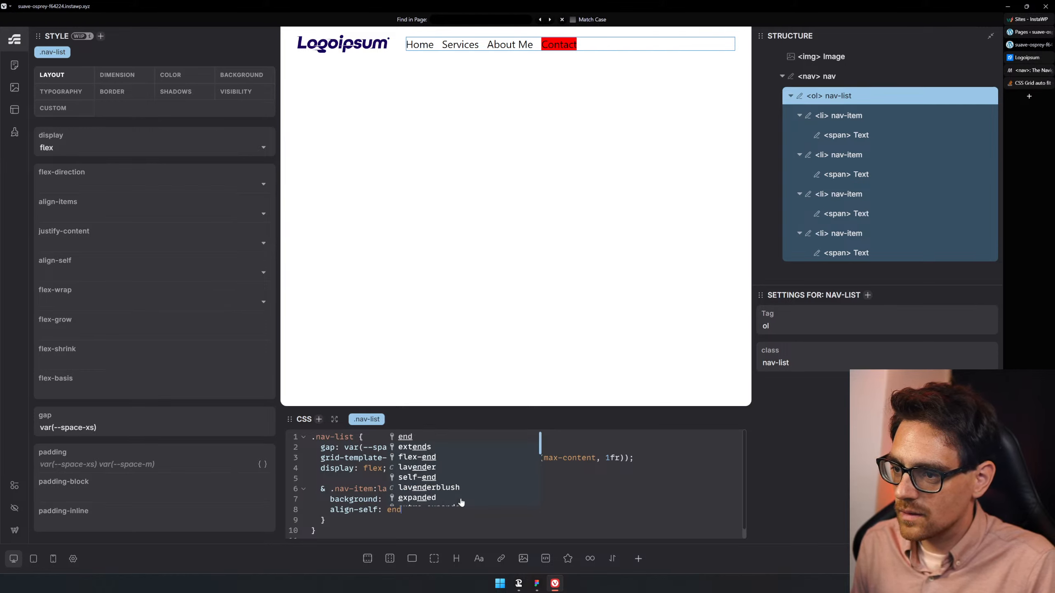
pyautogui.press('Down')
pyautogui.press('Down')
pyautogui.press('Return')
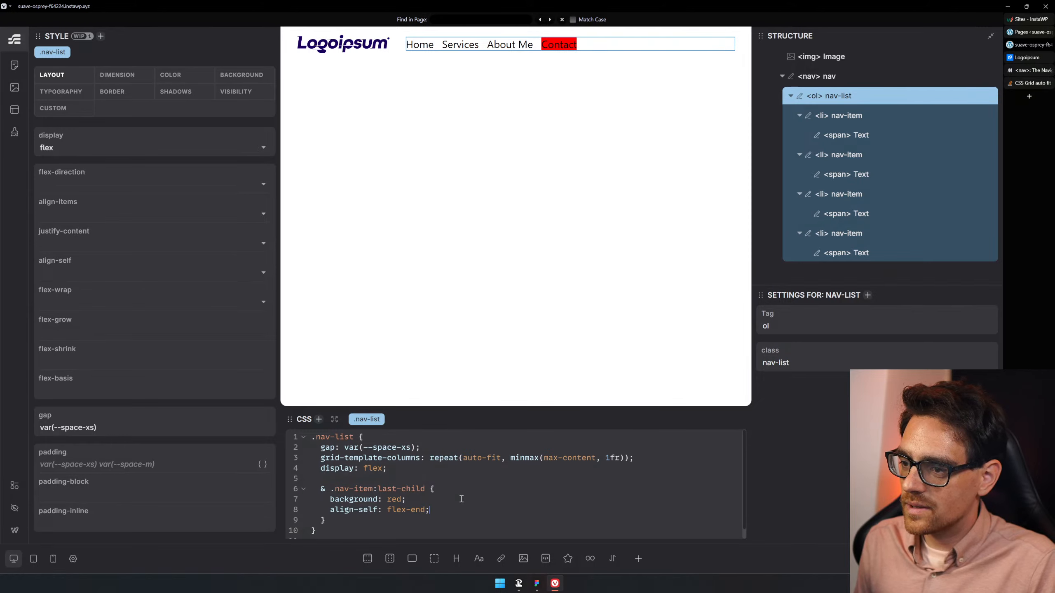
# - Replace the align-self declaration in the nested .nav-item:last-child rule with justify-self: flex-end
pyautogui.hotkey('ctrl', 'shift', 'Left')
pyautogui.hotkey('ctrl', 'shift', 'Left')
pyautogui.hotkey('ctrl', 'shift', 'Left')
pyautogui.hotkey('ctrl', 'shift', 'Left')
pyautogui.hotkey('ctrl', 'shift', 'Left')
pyautogui.hotkey('ctrl', 'shift', 'Left')
pyautogui.hotkey('ctrl', 'shift', 'Left')
pyautogui.hotkey('ctrl', 'shift', 'Left')
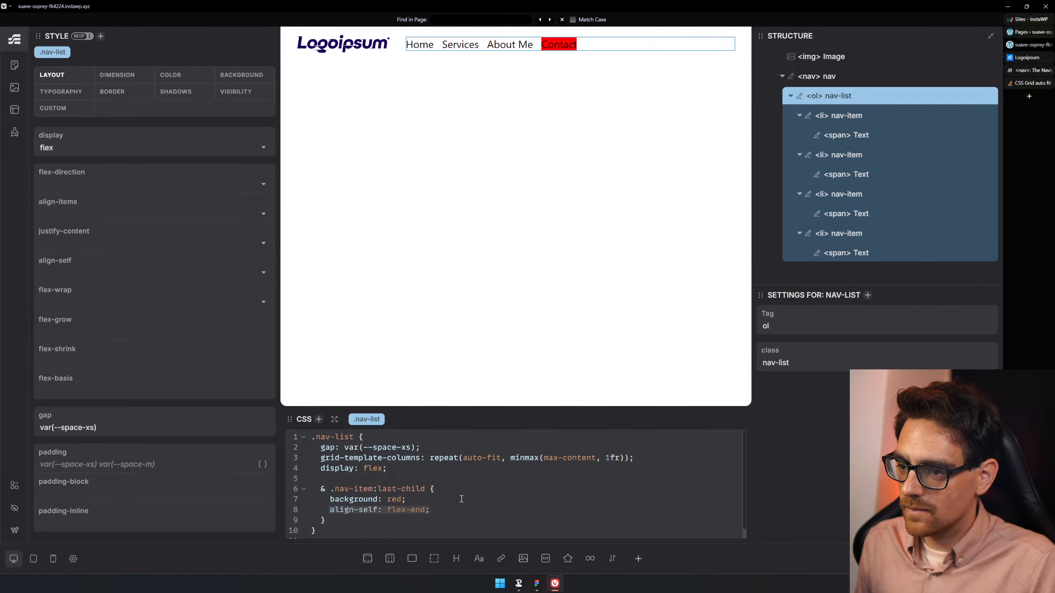
pyautogui.write('justif')
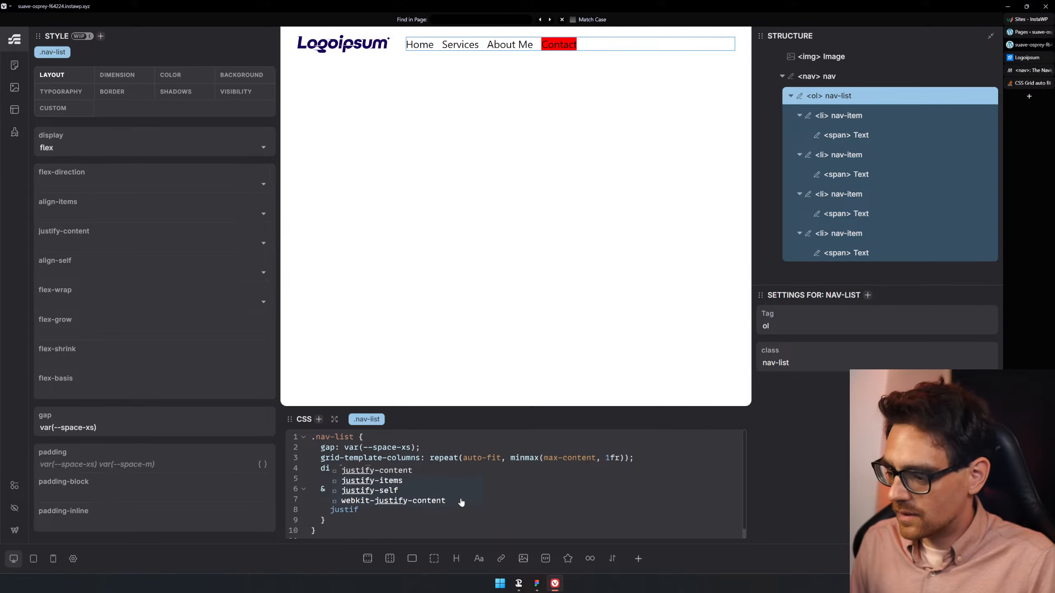
pyautogui.press('XF86AudioLowerVolume')
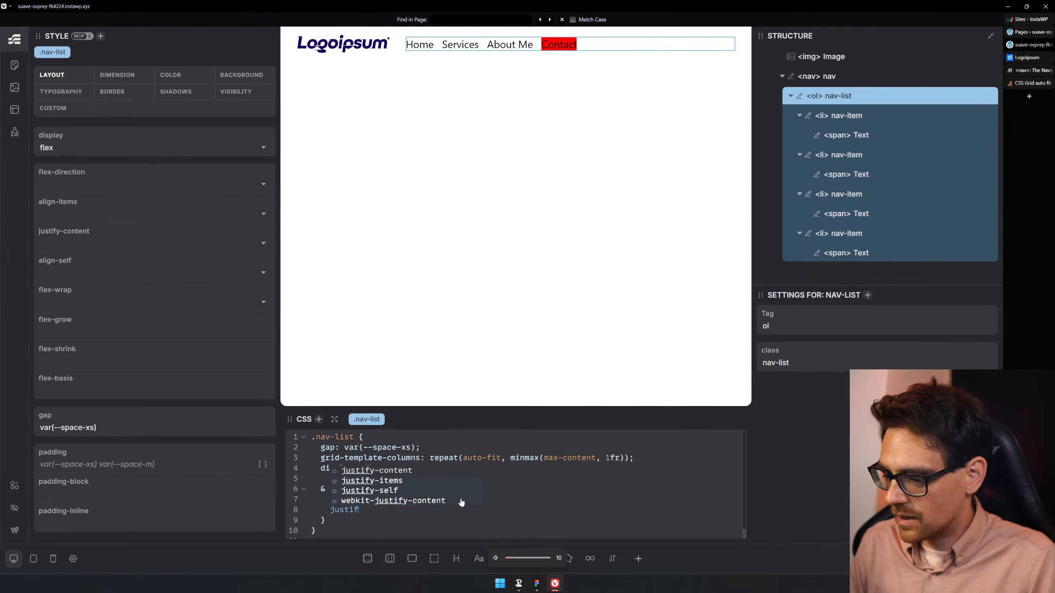
pyautogui.write('y-s')
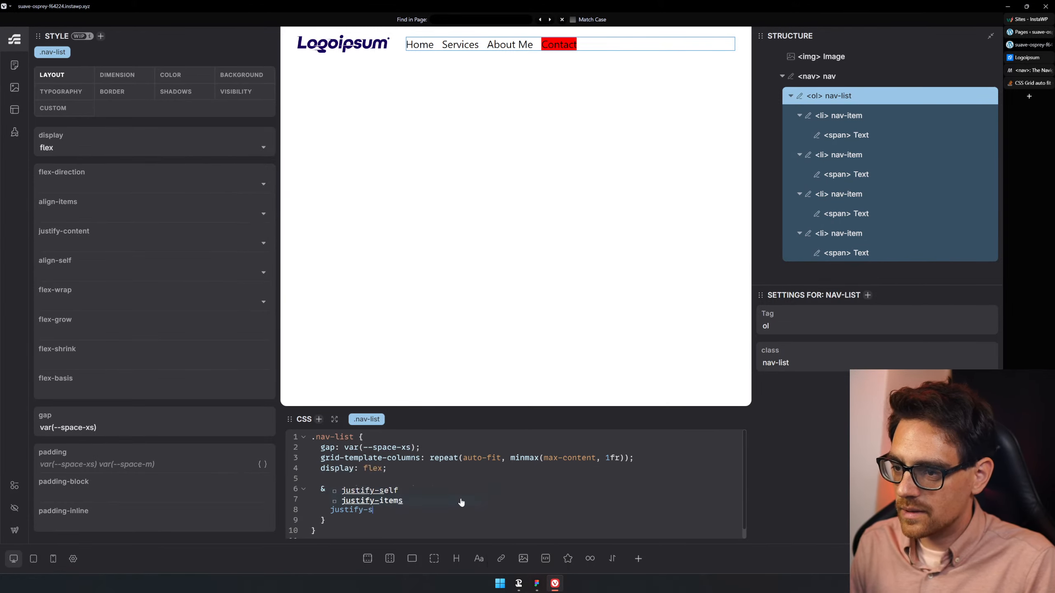
pyautogui.press('Return')
pyautogui.write(': ')
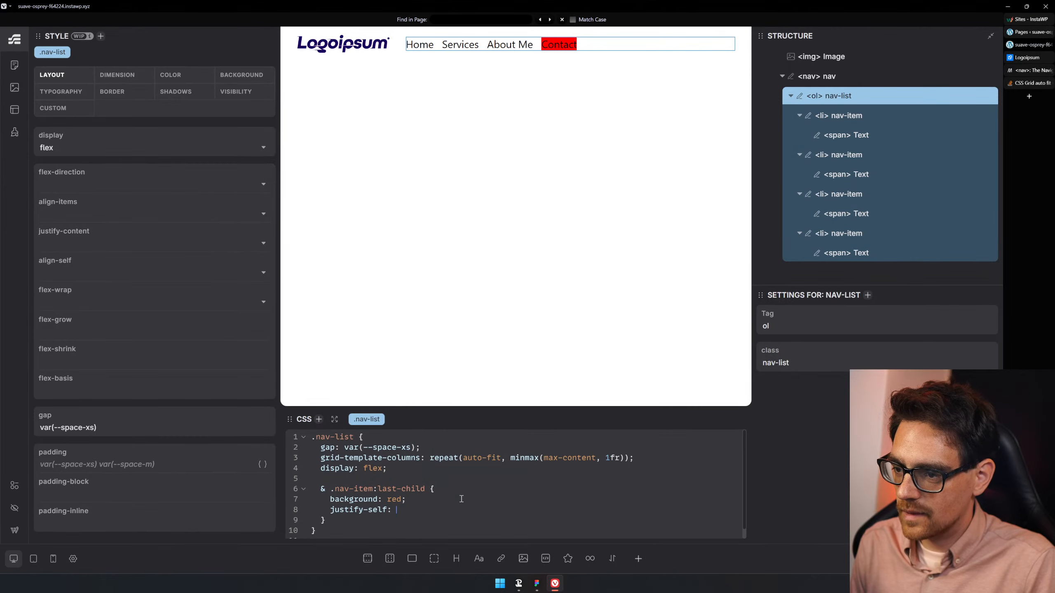
pyautogui.write('flex')
pyautogui.press('Down')
pyautogui.press('Return')
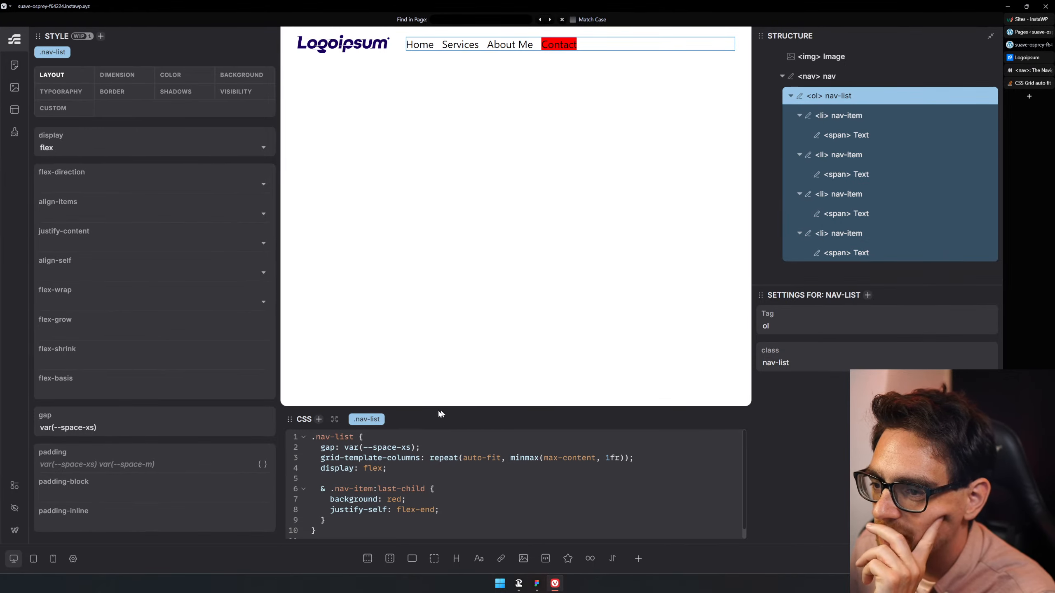
pyautogui.click(397, 470)
pyautogui.moveTo(397, 469); pyautogui.dragTo(320, 468)
pyautogui.moveTo(656, 459); pyautogui.dragTo(272, 447)
pyautogui.press('BackSpace')
pyautogui.press('BackSpace')
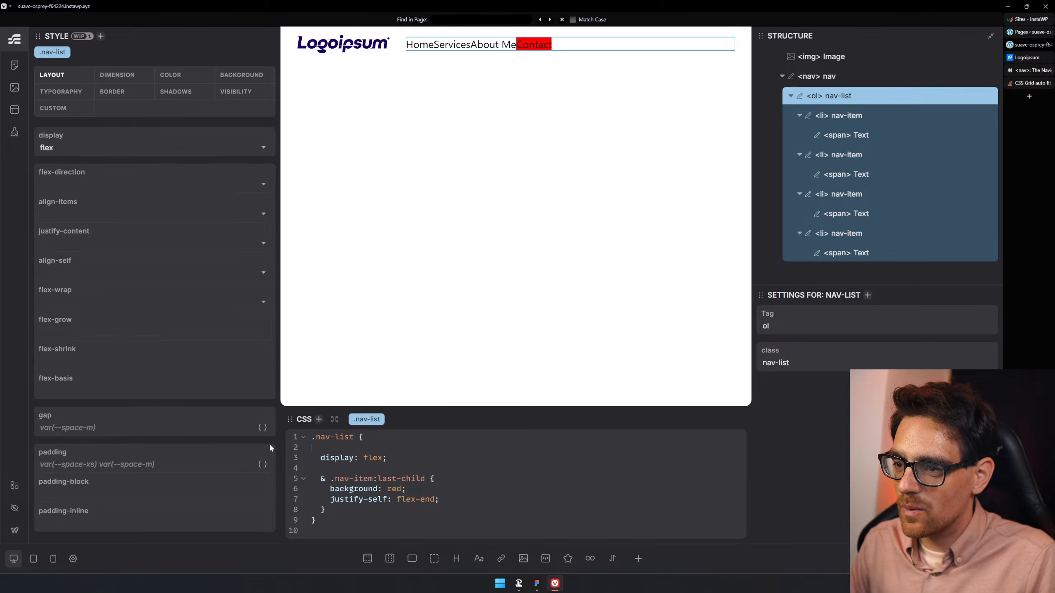
pyautogui.hotkey('ctrl', 'z')
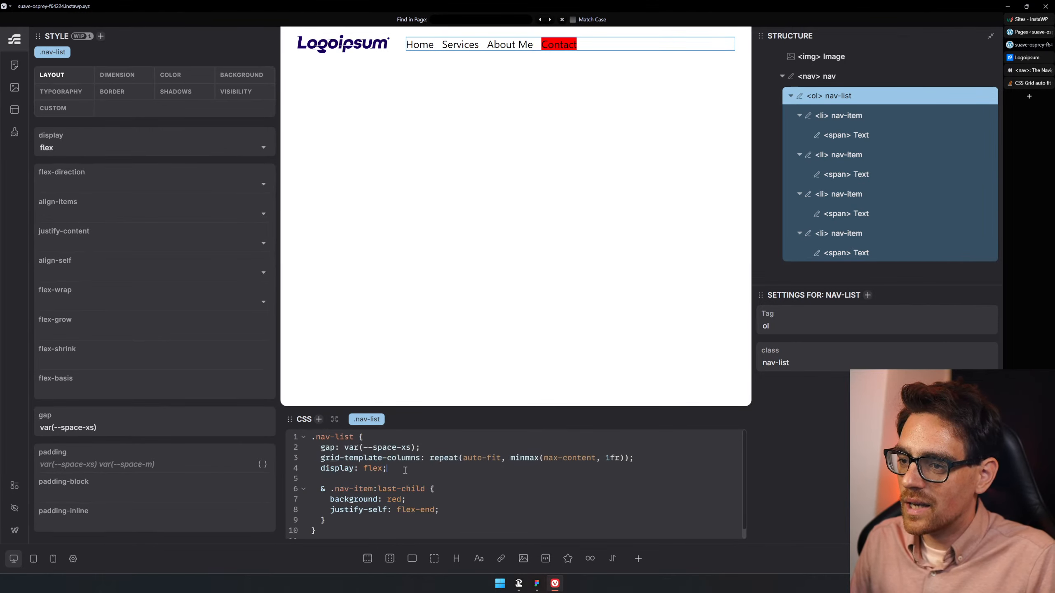
# - Delete the grid-template-columns declaration and its leftover blank line from the .nav-list CSS
pyautogui.moveTo(643, 459); pyautogui.dragTo(260, 455)
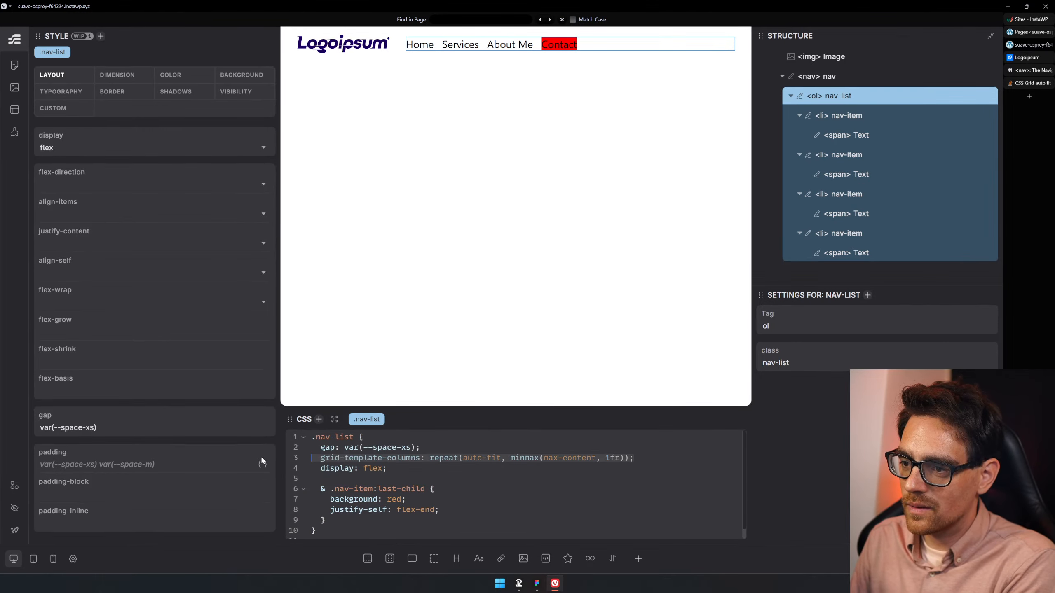
pyautogui.press('BackSpace')
pyautogui.press('BackSpace')
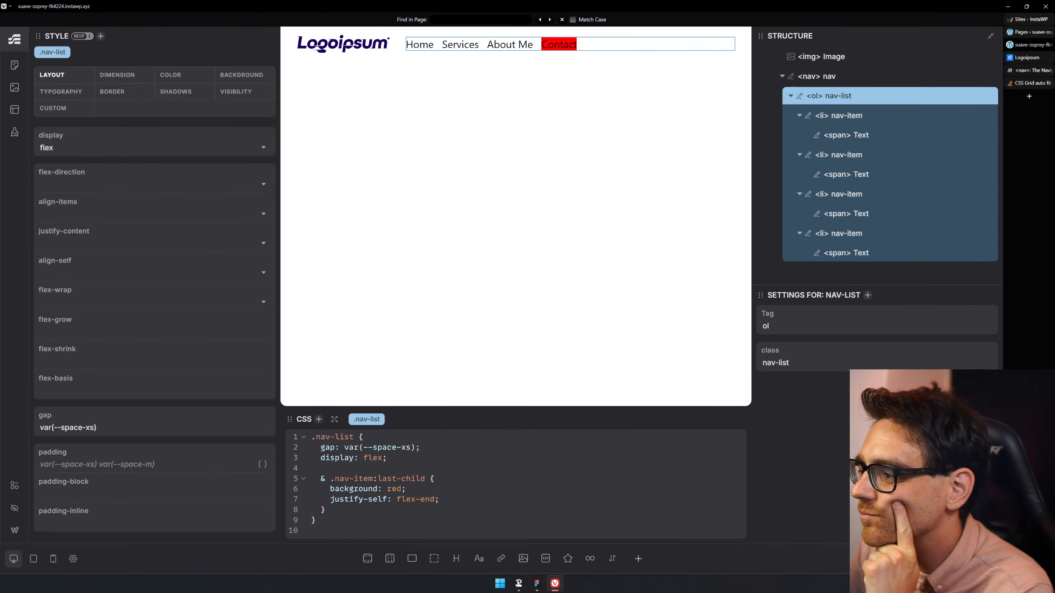
# - Add align-self: flex-end below the justify-self declaration in the nested .nav-item:last-child rule
pyautogui.click(461, 497)
pyautogui.press('Return')
pyautogui.write('align')
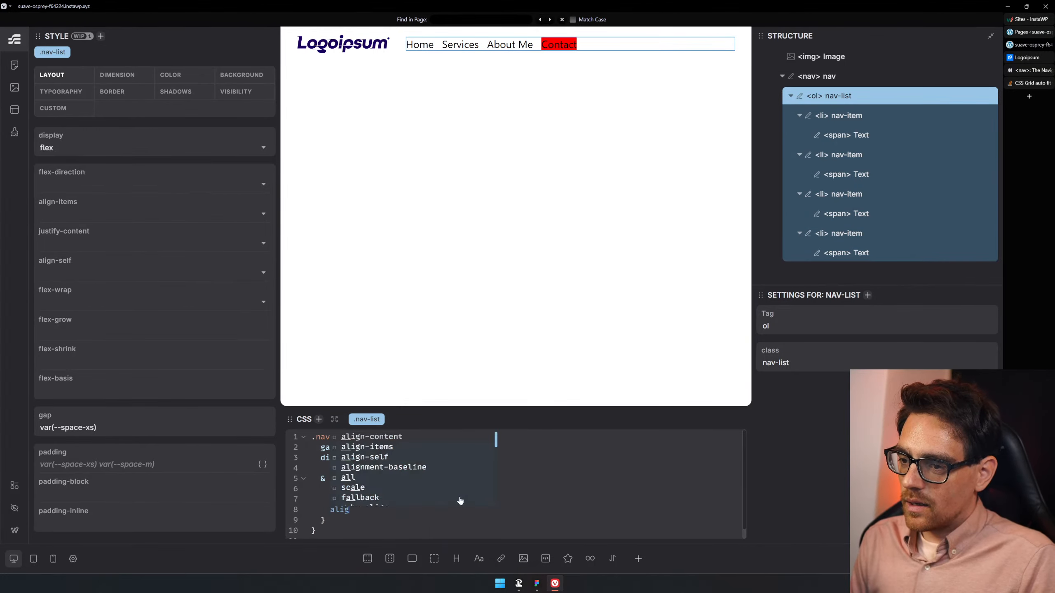
pyautogui.press('Down')
pyautogui.press('Down')
pyautogui.press('Return')
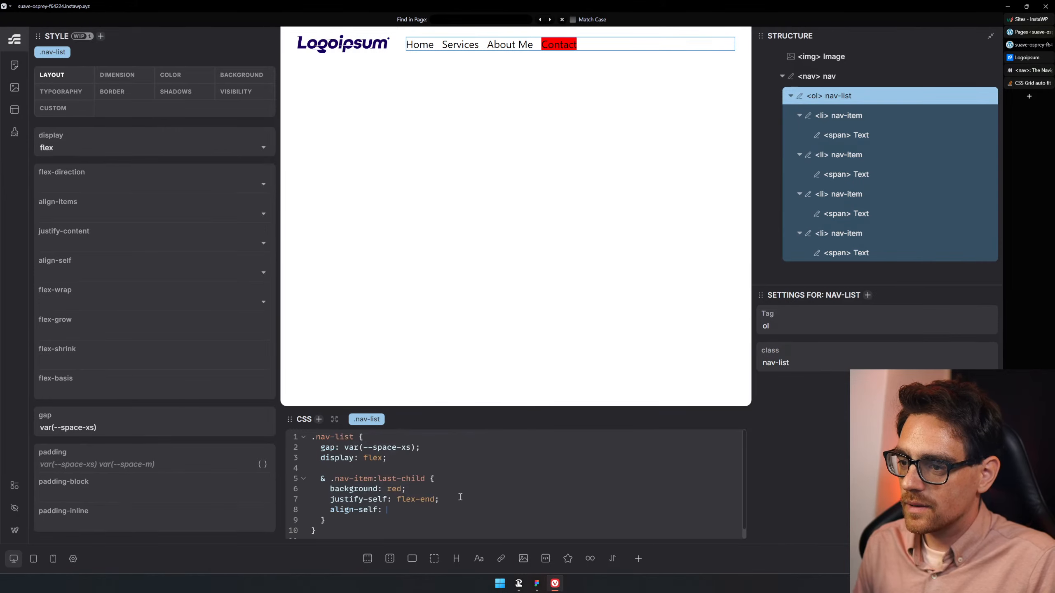
pyautogui.write('flex-end;')
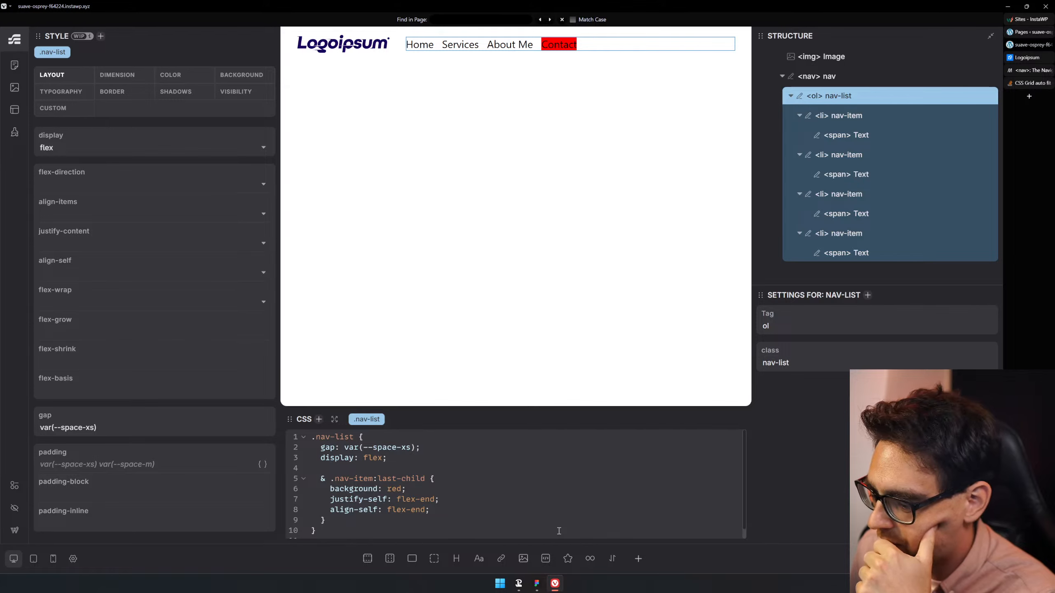
# - Set the justify-self value in the nested .nav-item:last-child rule to end and leave the CSS editor
pyautogui.moveTo(436, 500); pyautogui.dragTo(397, 500)
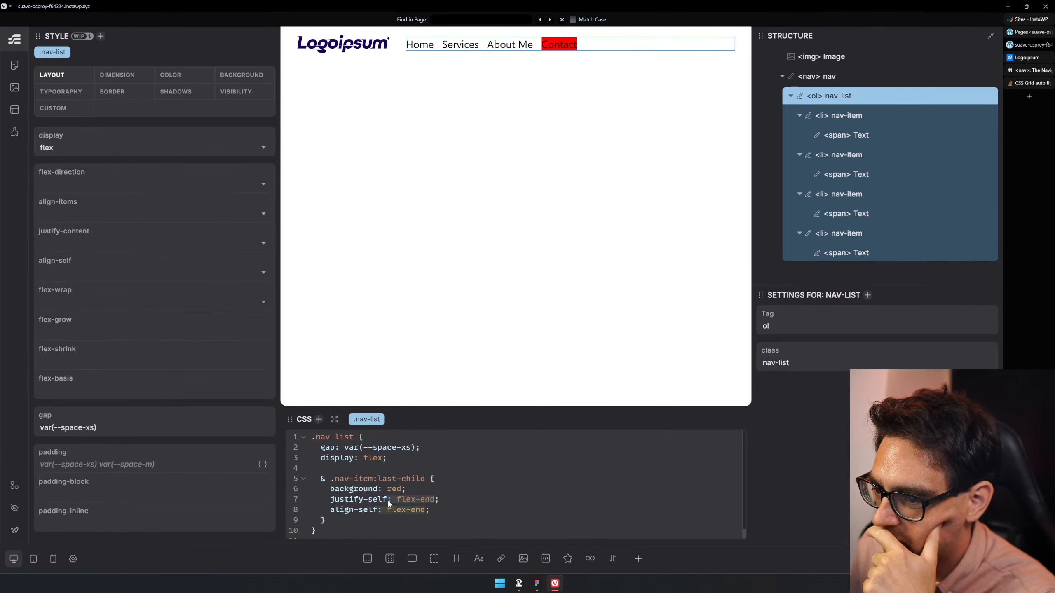
pyautogui.write('end')
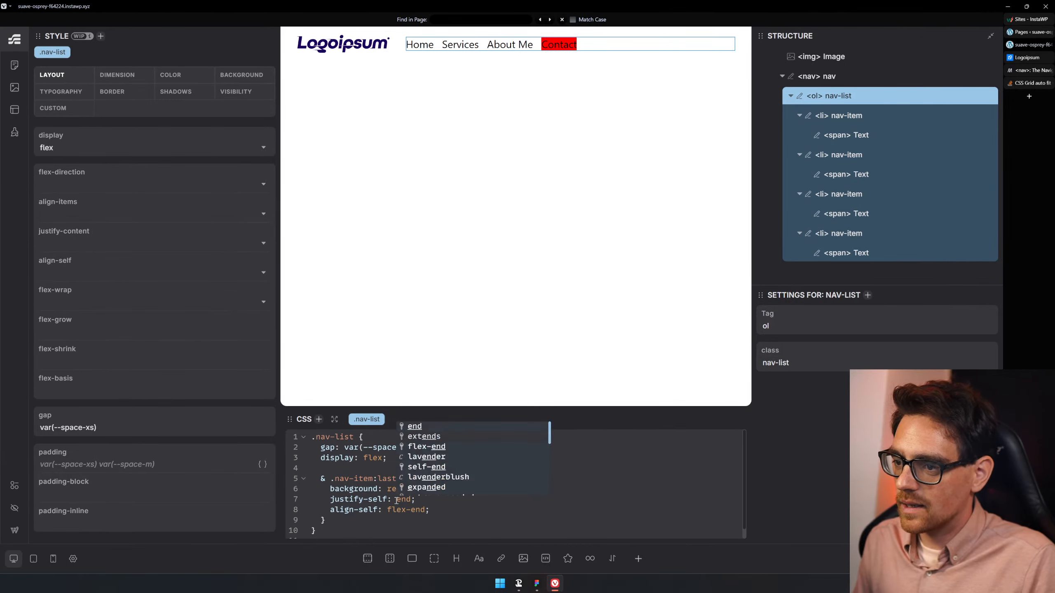
pyautogui.press('Escape')
pyautogui.press('Escape')
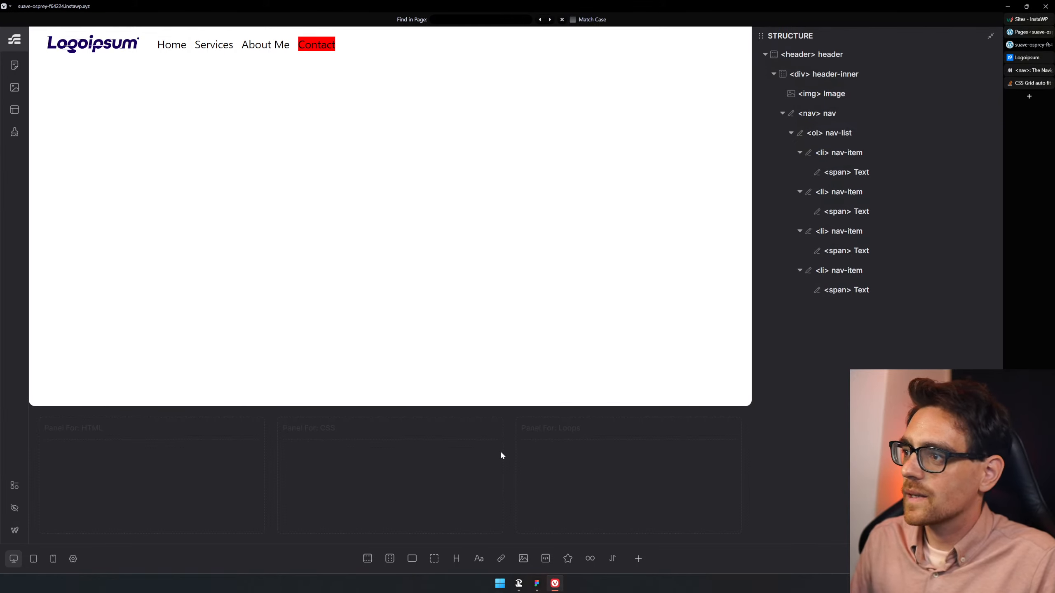
# - Check the styles of the Contact nav-item, and set align-self to end in the nested last-child rule of nav-list
pyautogui.click(314, 46)
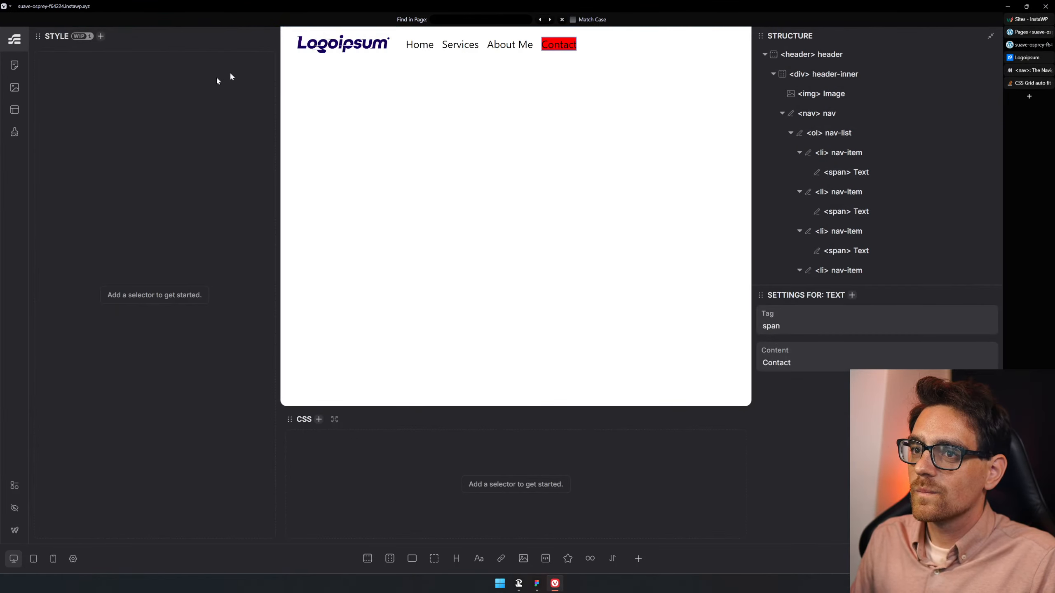
pyautogui.scroll(-1, 870, 250)
pyautogui.scroll(-1, 870, 249)
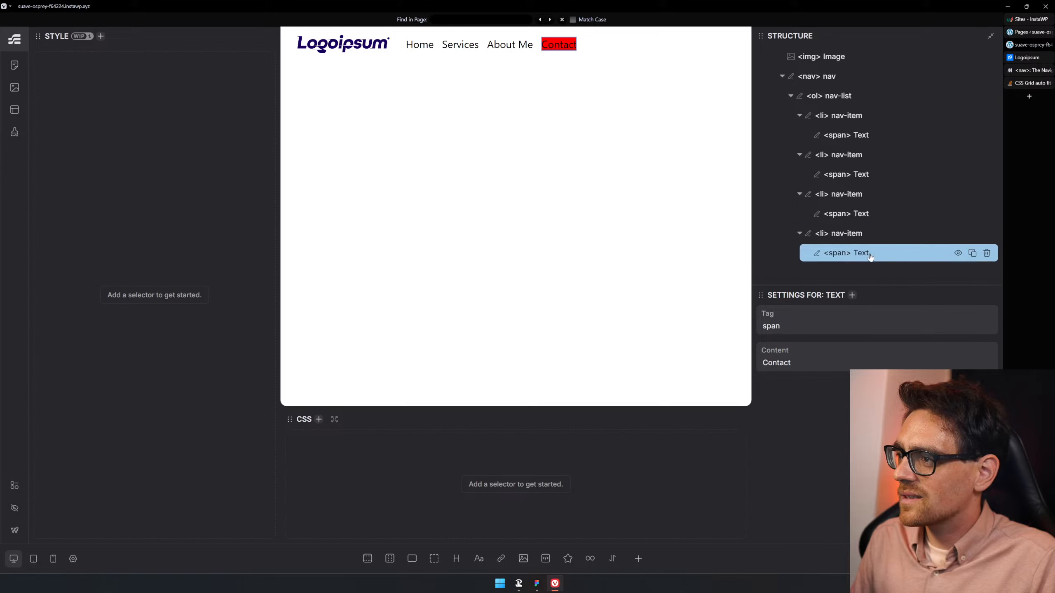
pyautogui.click(870, 235)
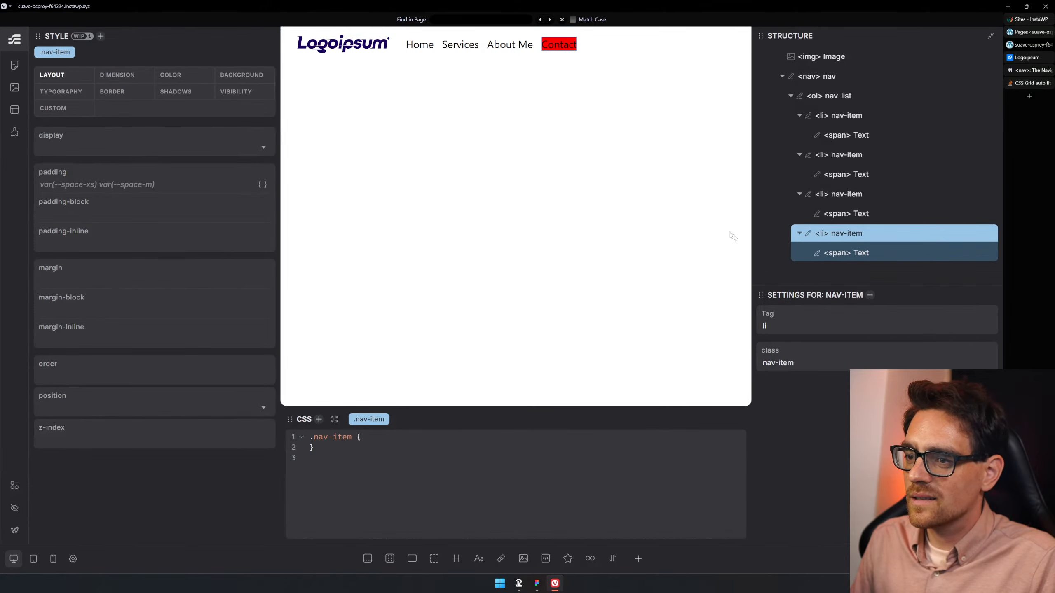
pyautogui.scroll(2, 826, 154)
pyautogui.click(839, 142)
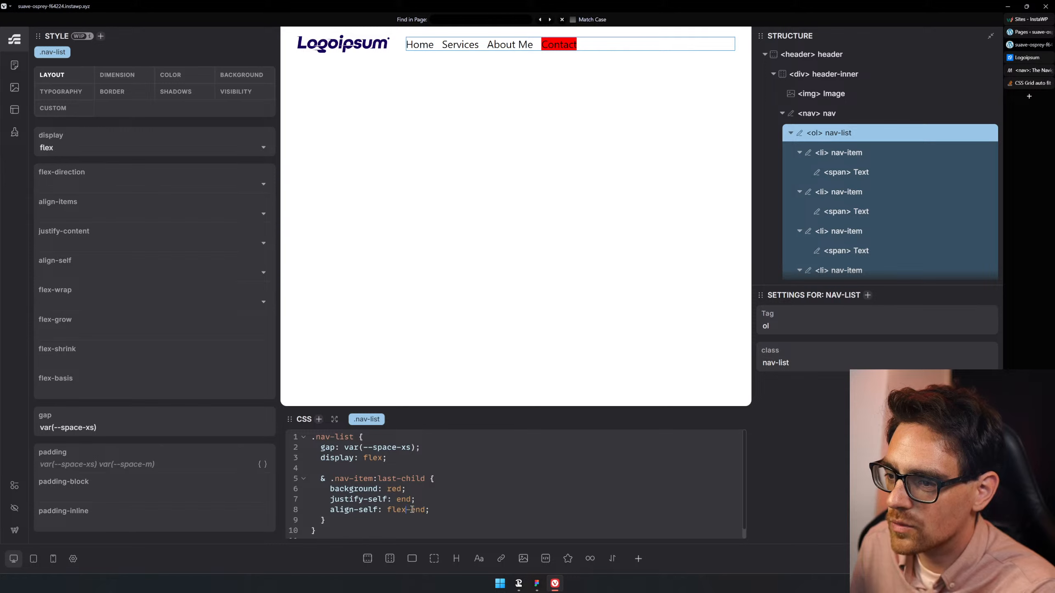
pyautogui.press('BackSpace')
pyautogui.press('BackSpace')
pyautogui.press('BackSpace')
pyautogui.press('BackSpace')
pyautogui.press('BackSpace')
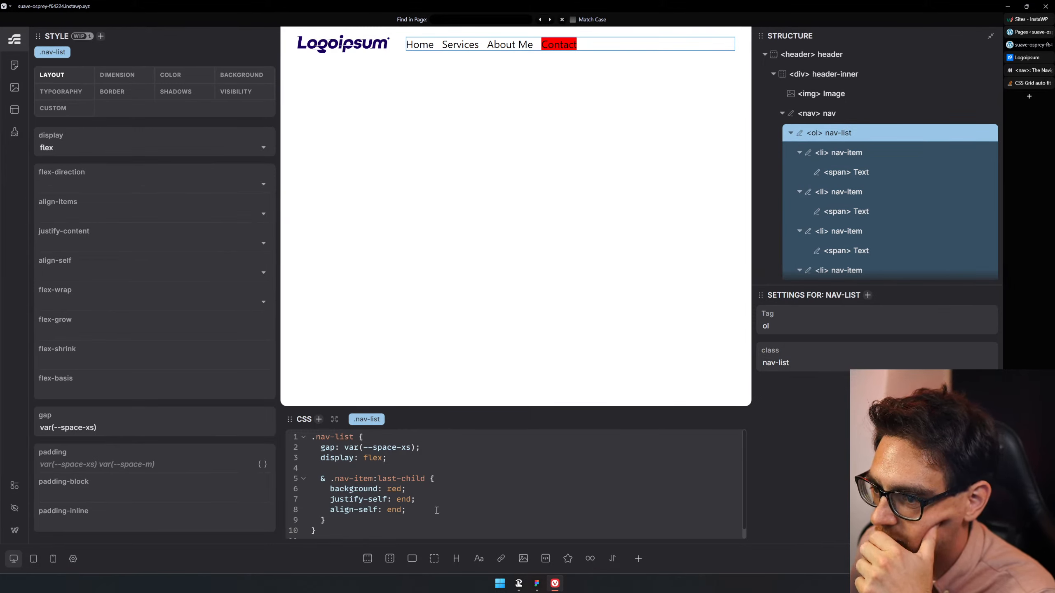
# - Delete the justify-self and align-self declarations from the nested .nav-item:last-child rule, keeping only the background
pyautogui.moveTo(436, 511); pyautogui.dragTo(286, 506)
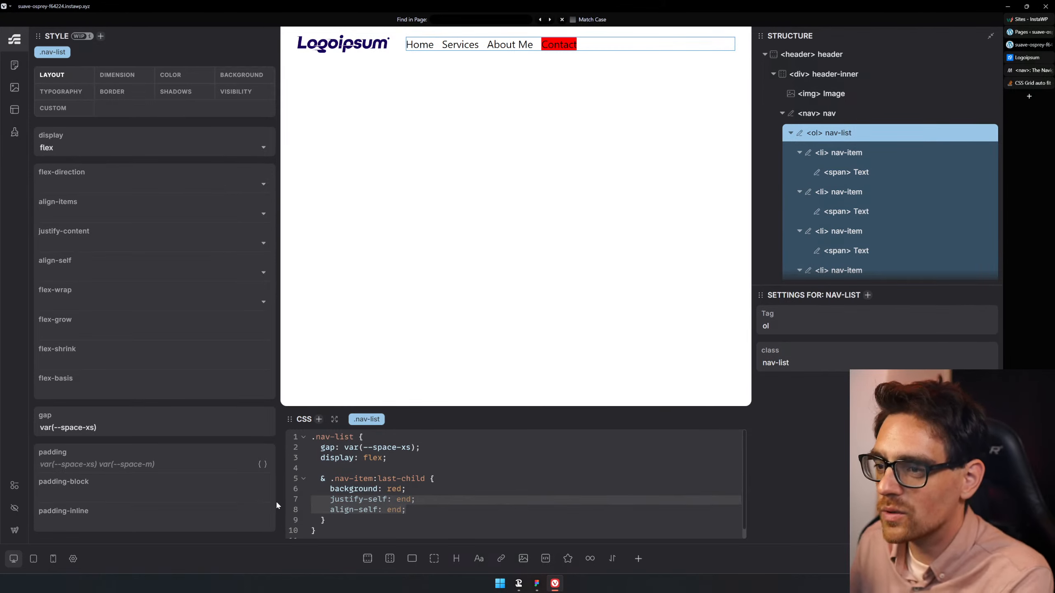
pyautogui.press('BackSpace')
pyautogui.doubleClick(398, 489)
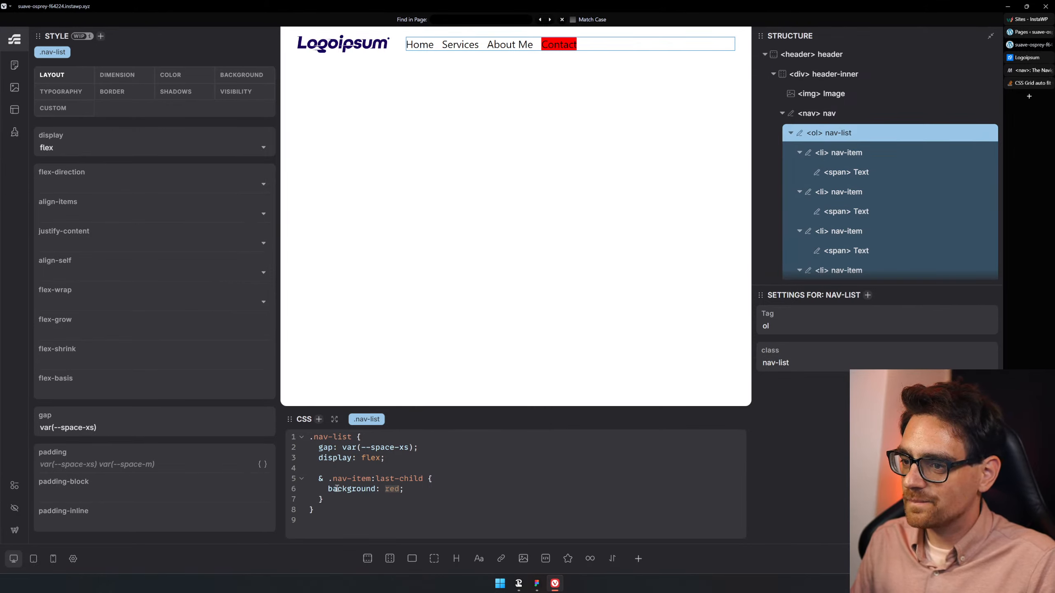
# - Add the class .btn--primary to the last nav-item, the one containing the Contact text
pyautogui.scroll(-2, 879, 272)
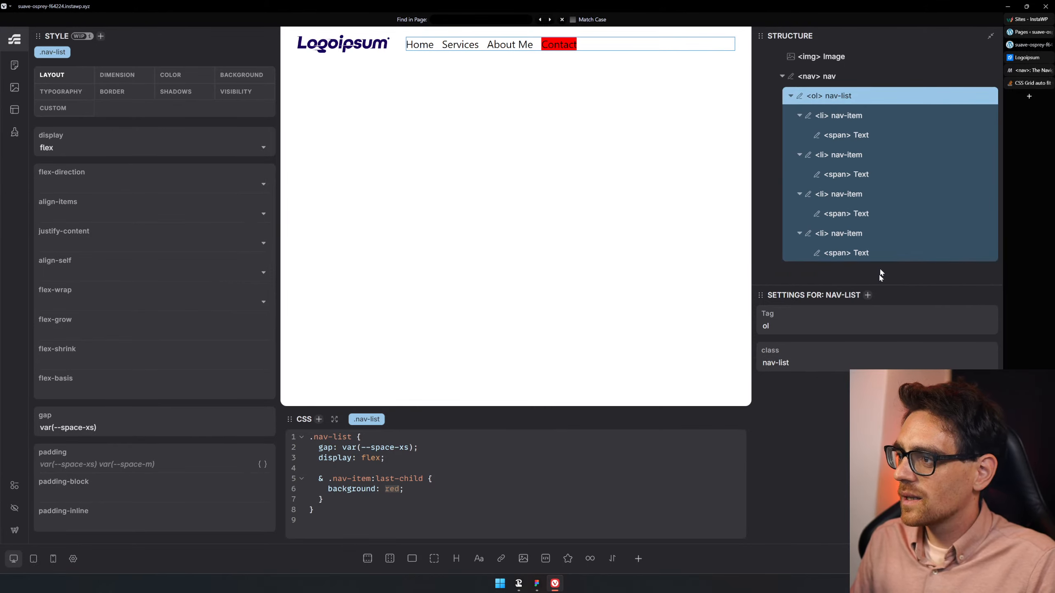
pyautogui.click(891, 234)
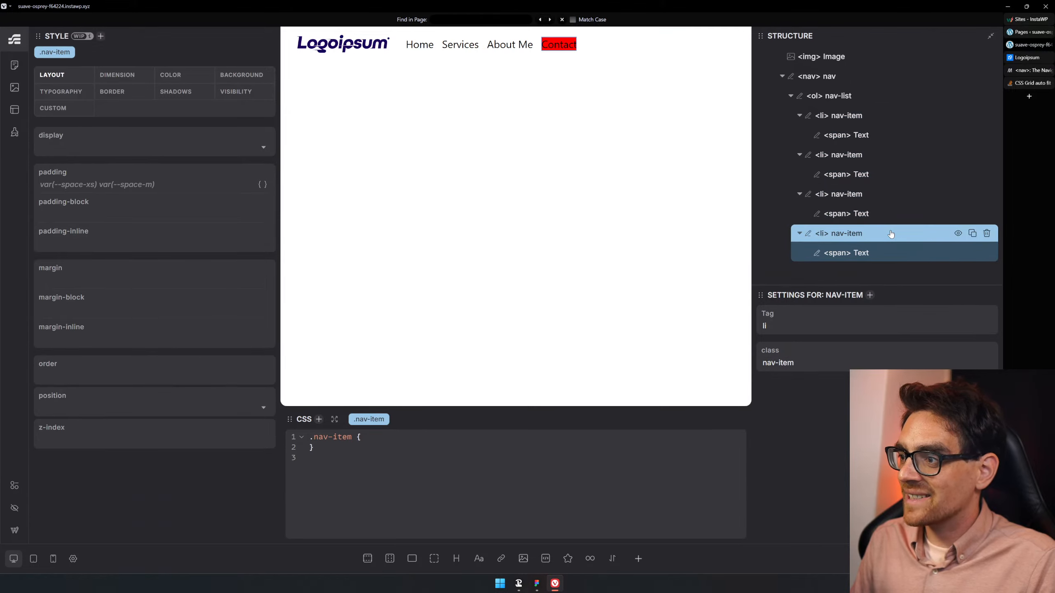
pyautogui.hotkey('ctrl', '.')
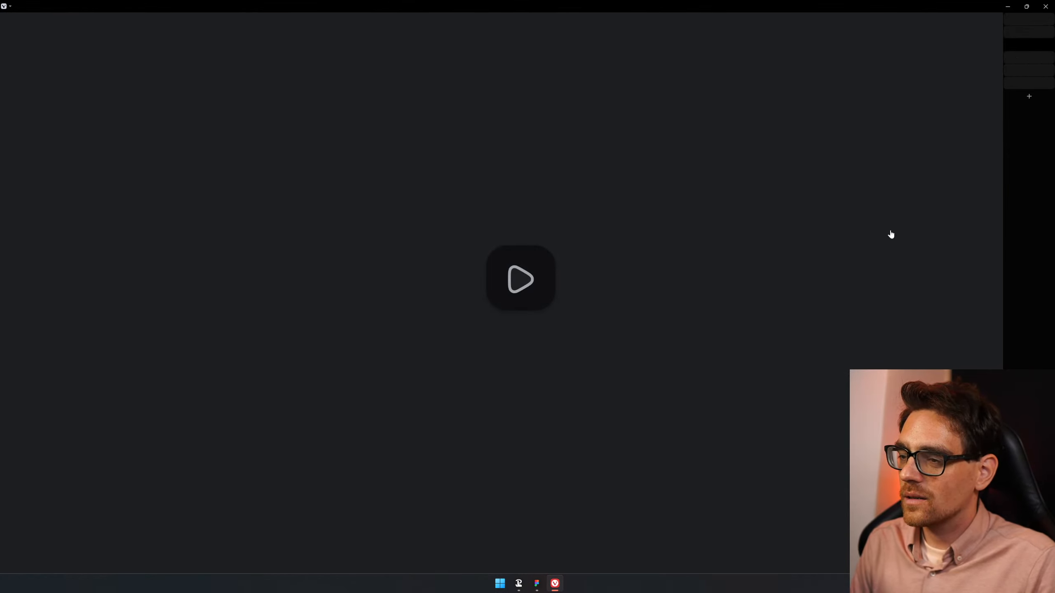
pyautogui.hotkey('ctrl', '.')
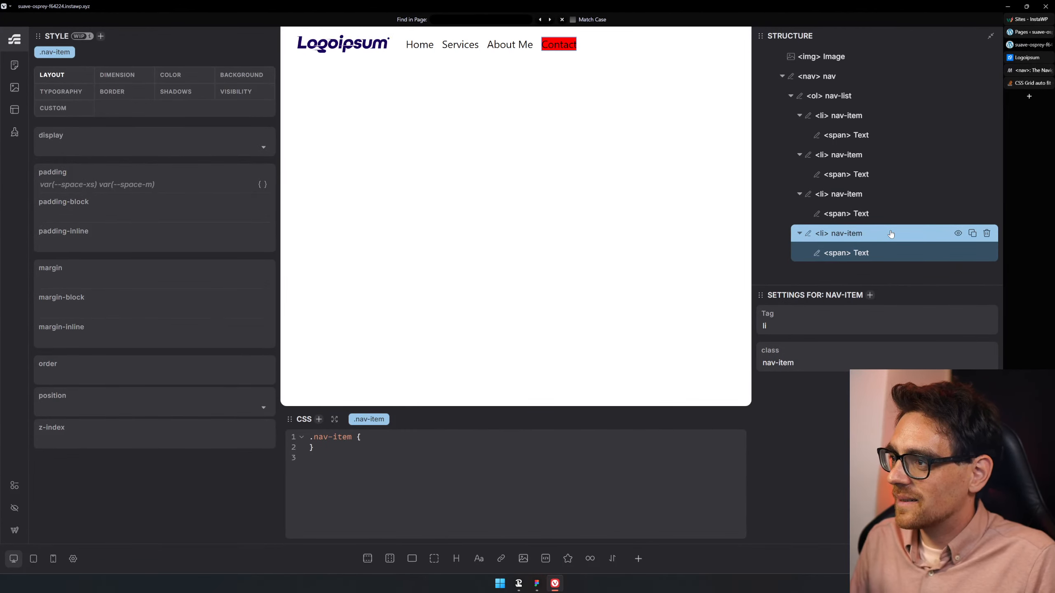
pyautogui.click(891, 213)
pyautogui.click(892, 235)
pyautogui.press('.')
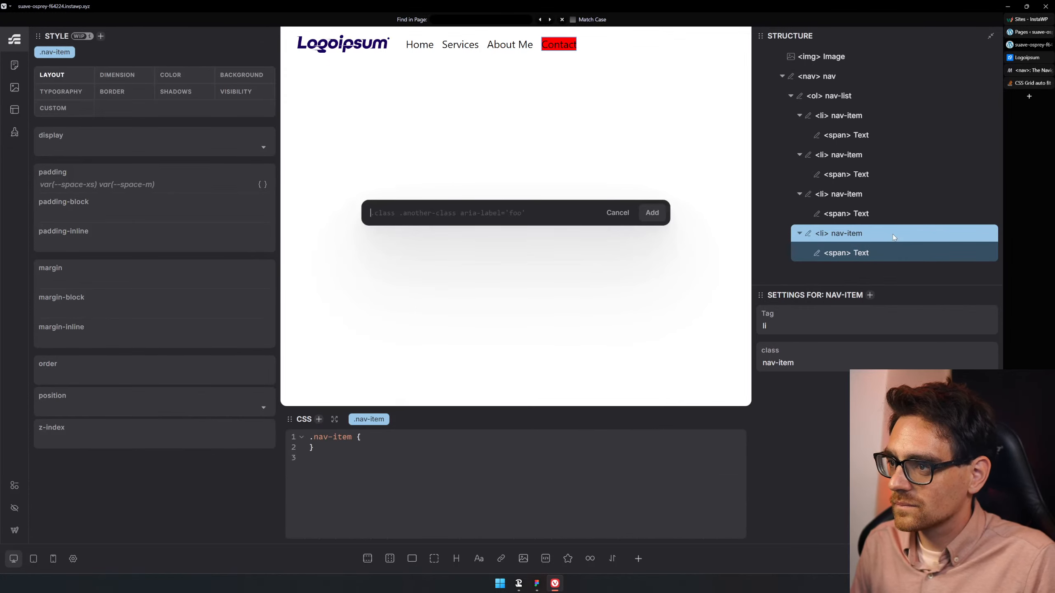
pyautogui.write('.')
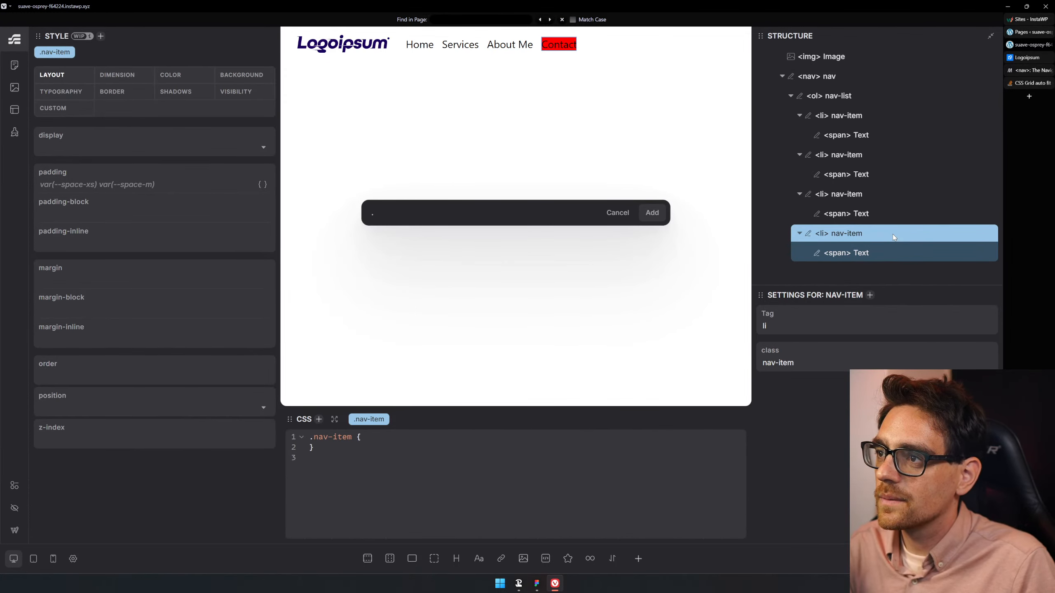
pyautogui.write('btn--')
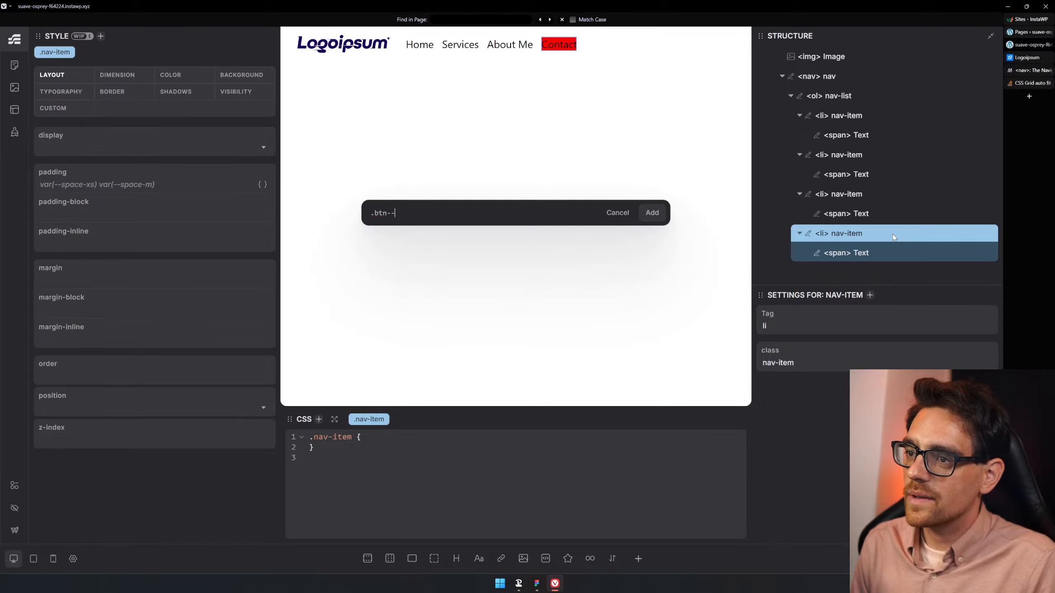
pyautogui.write('primary')
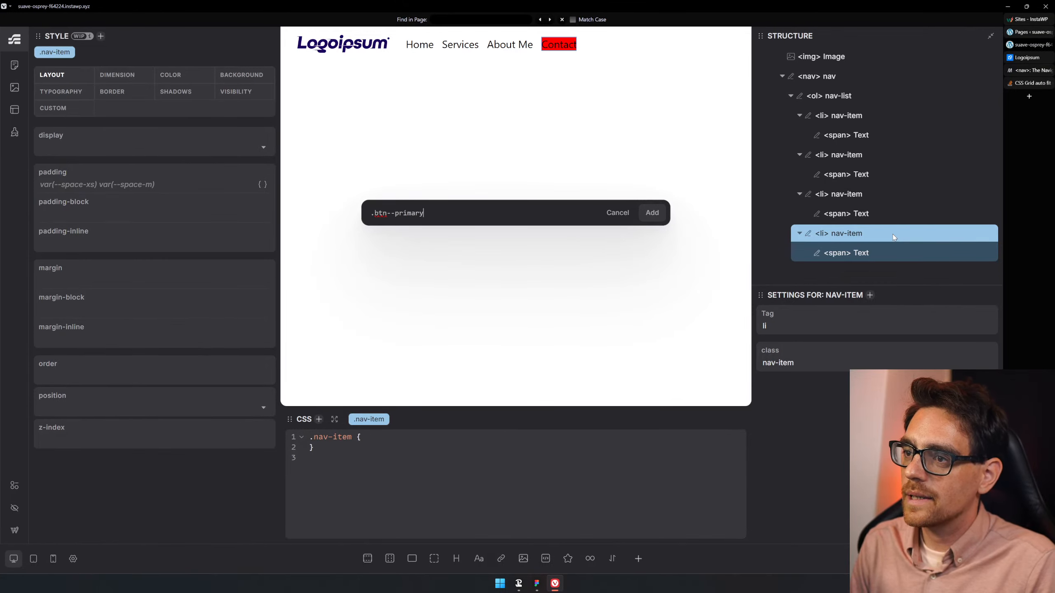
pyautogui.press('Return')
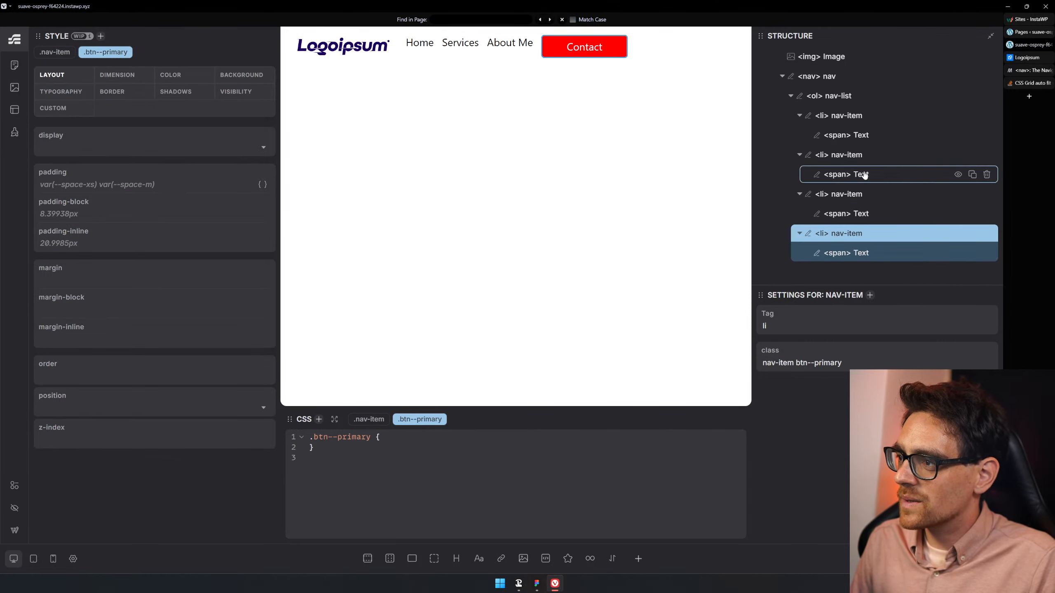
# - Change the tags of the Home, Services and About Me text elements from span to a
pyautogui.click(883, 99)
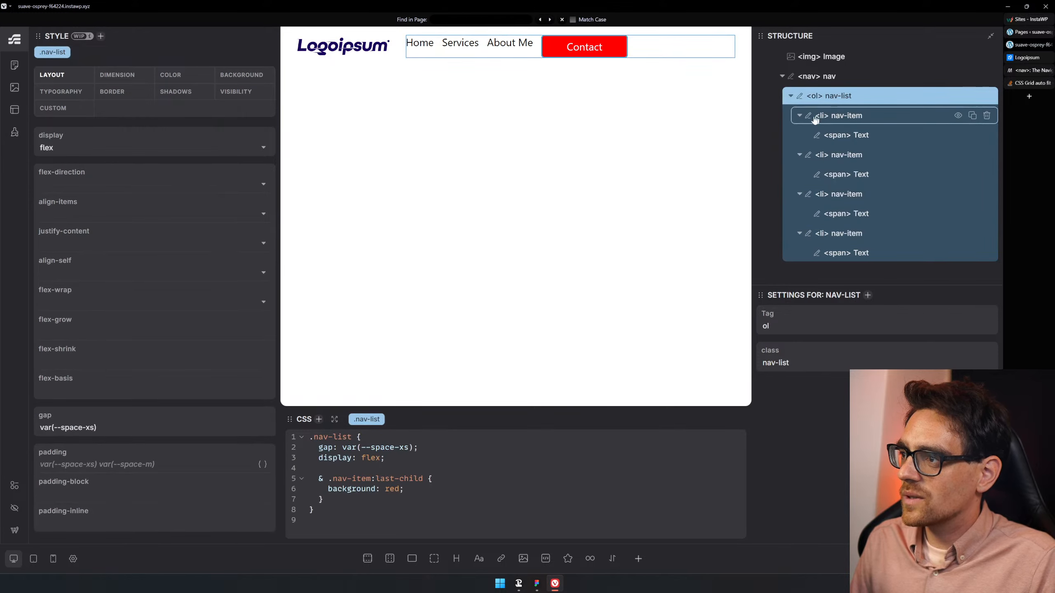
pyautogui.click(837, 137)
pyautogui.write('a')
pyautogui.click(839, 174)
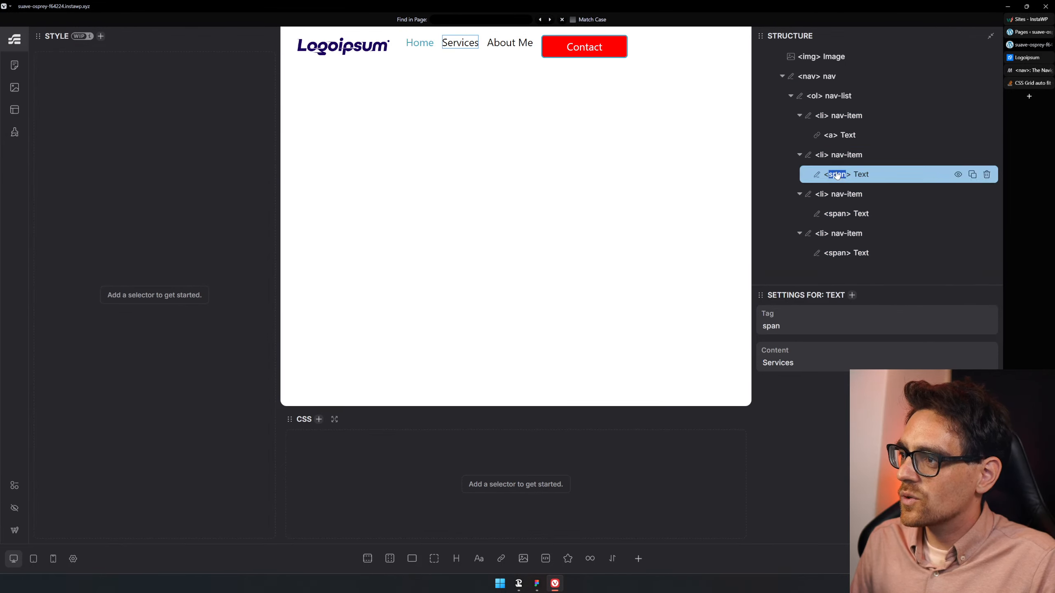
pyautogui.write('a')
pyautogui.click(835, 213)
pyautogui.write('a')
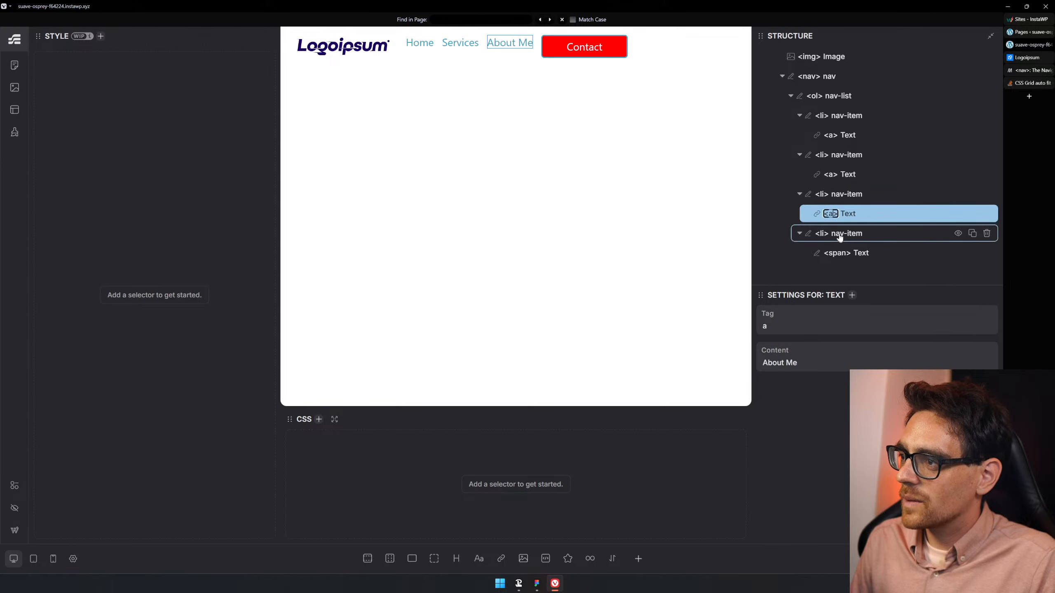
# - Change the tag of the Contact text element inside the last nav-item to a
pyautogui.click(836, 233)
pyautogui.click(840, 252)
pyautogui.write('a')
pyautogui.click(943, 152)
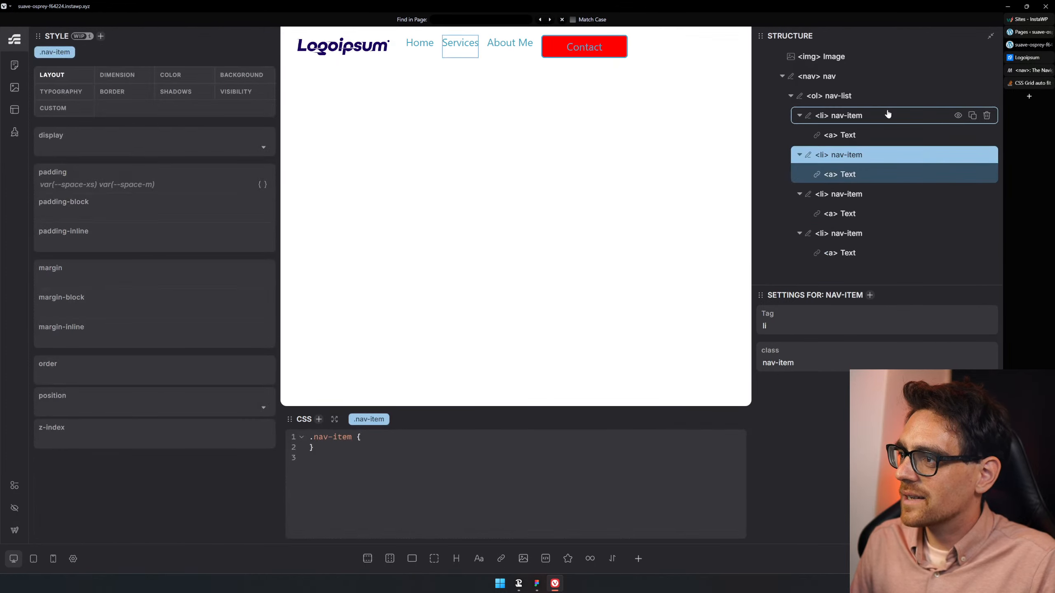
# - Delete the red background declaration from the nested .nav-item:last-child rule of nav-list
pyautogui.click(887, 114)
pyautogui.click(880, 96)
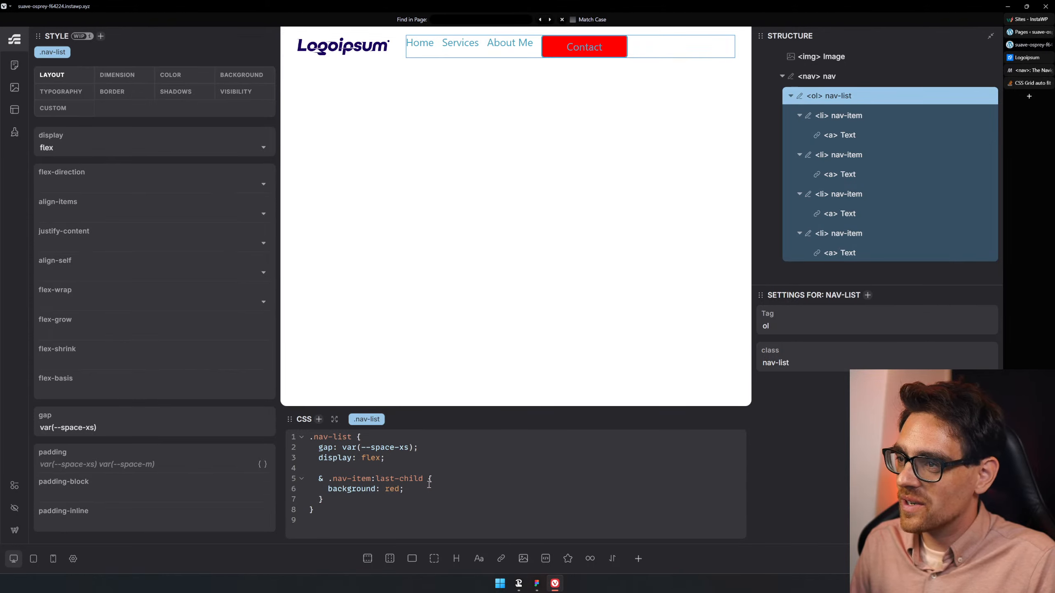
pyautogui.moveTo(420, 491); pyautogui.dragTo(310, 490)
pyautogui.press('BackSpace')
pyautogui.press('BackSpace')
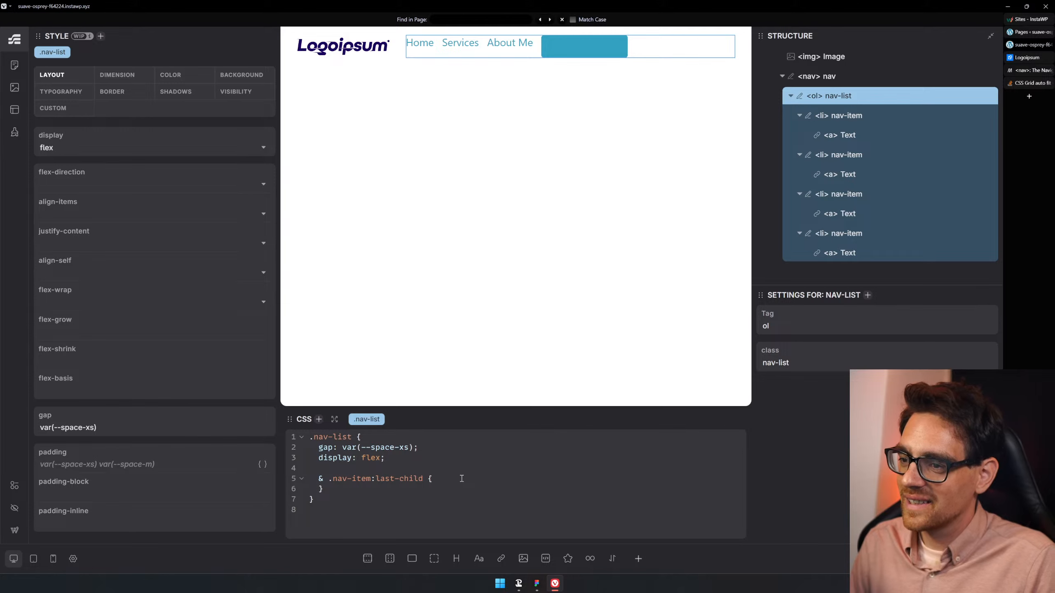
# - Add color: var(--white) to the nested .nav-item:last-child rule of nav-list
pyautogui.press('Return')
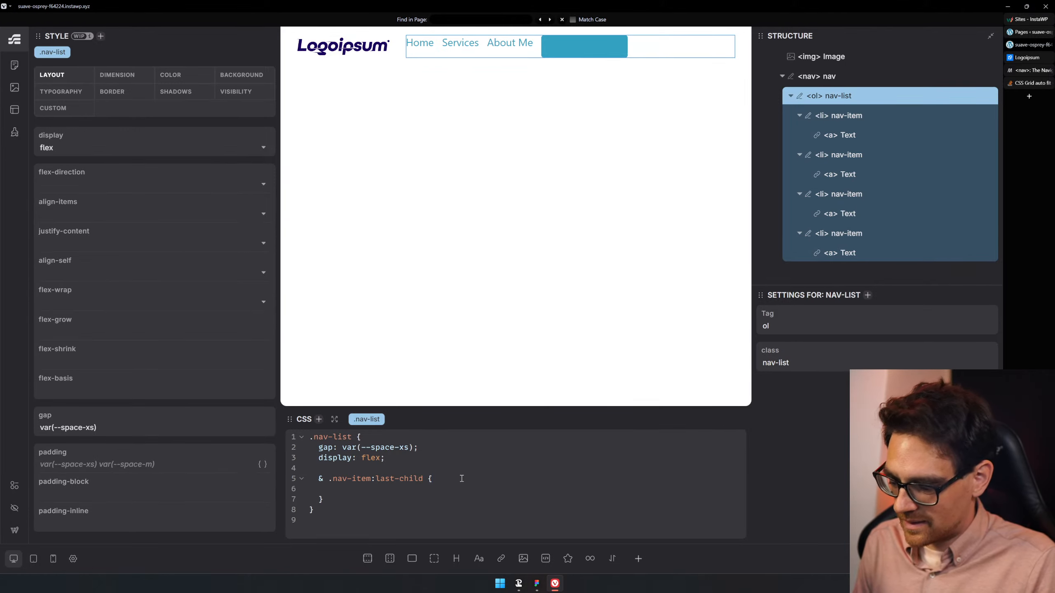
pyautogui.write('color: ')
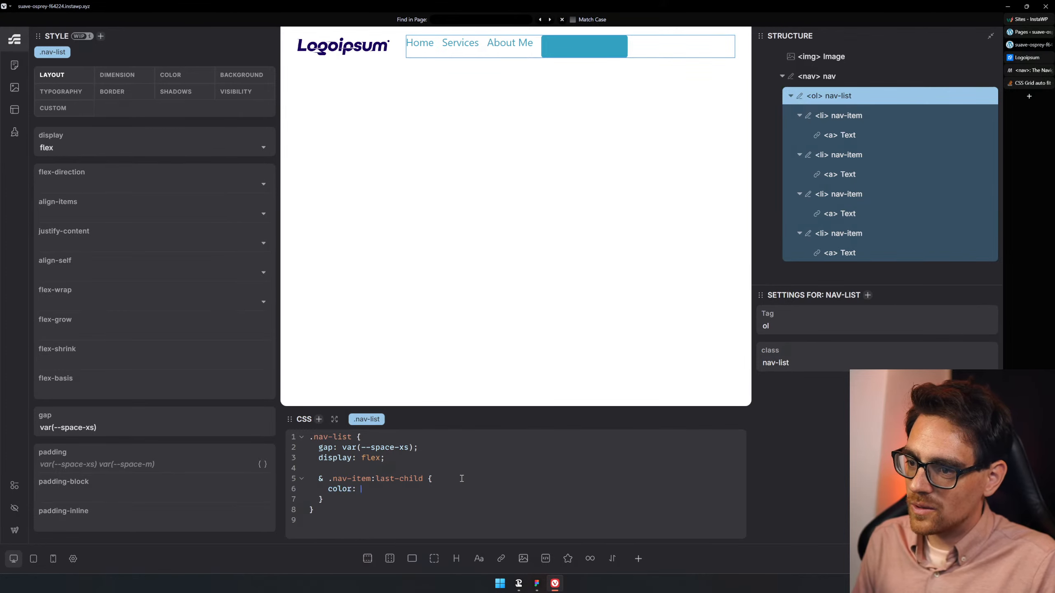
pyautogui.write('var')
pyautogui.hotkey('ctrl', 'k')
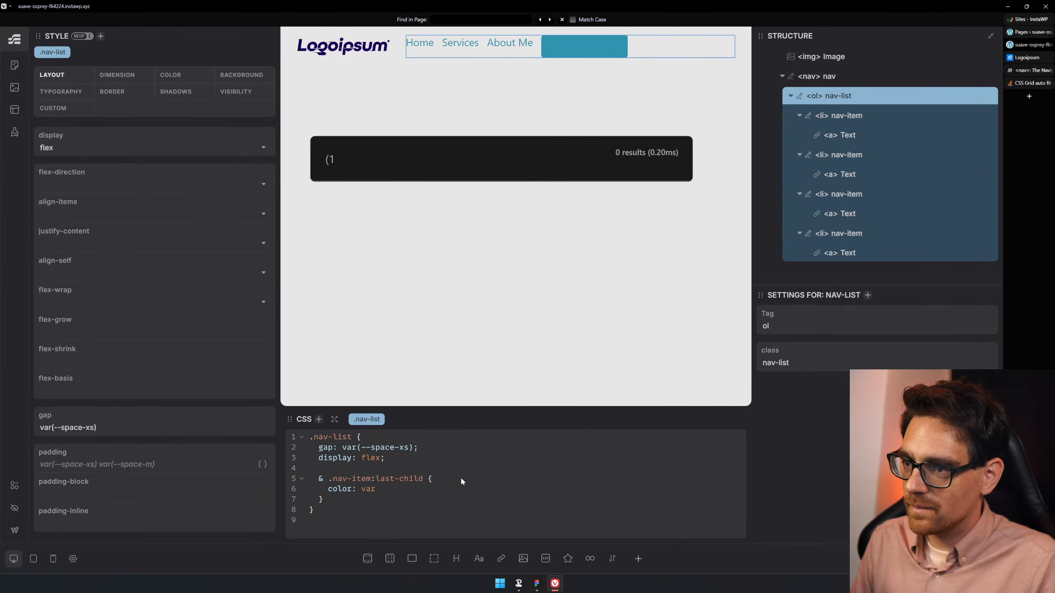
pyautogui.press('Escape')
pyautogui.click(461, 478)
pyautogui.press('BackSpace')
pyautogui.write('{')
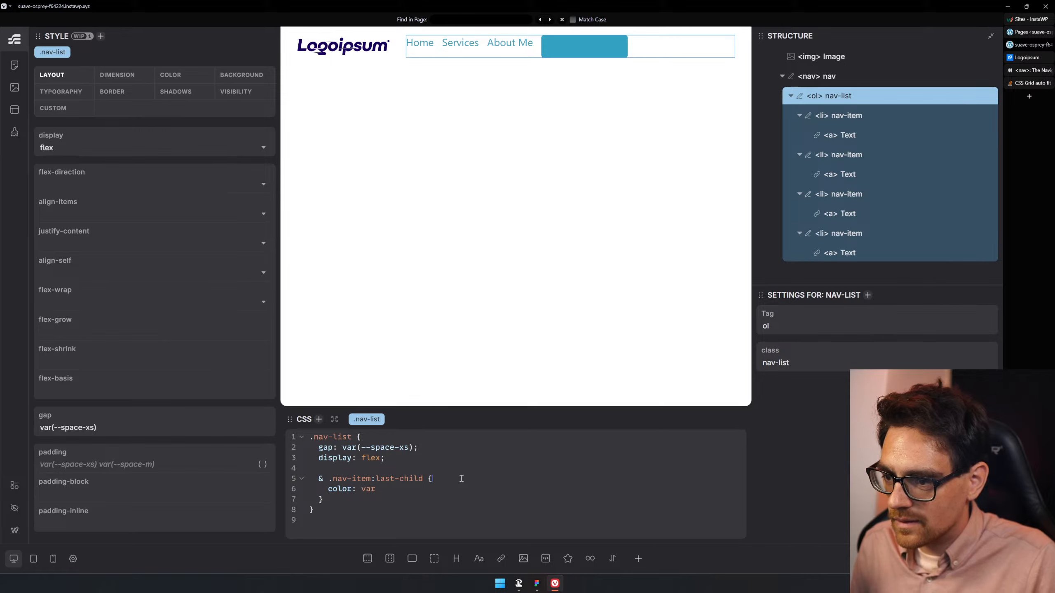
pyautogui.press('BackSpace')
pyautogui.press('BackSpace')
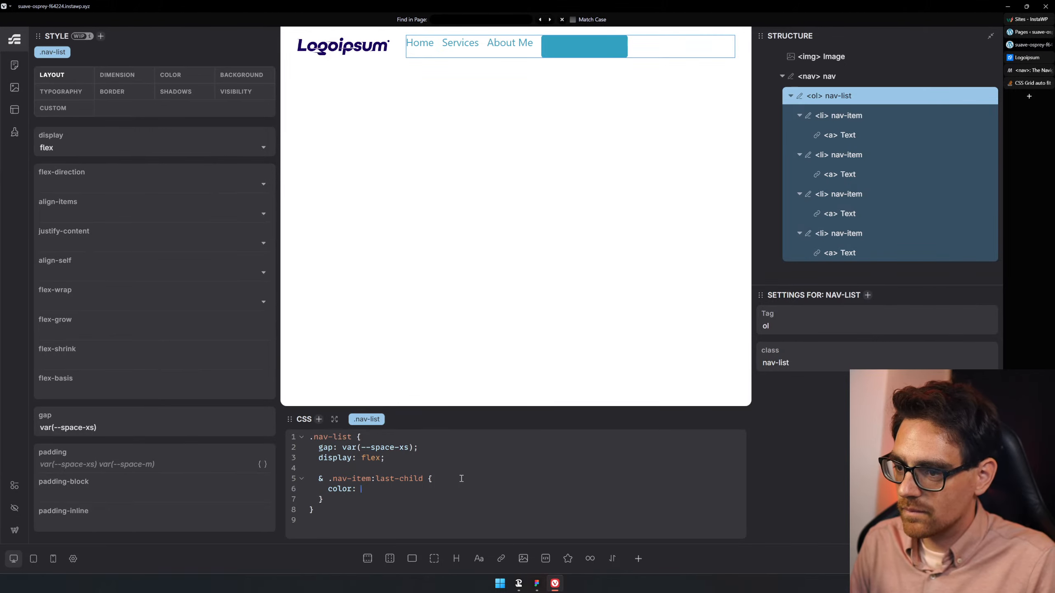
pyautogui.write('--whi')
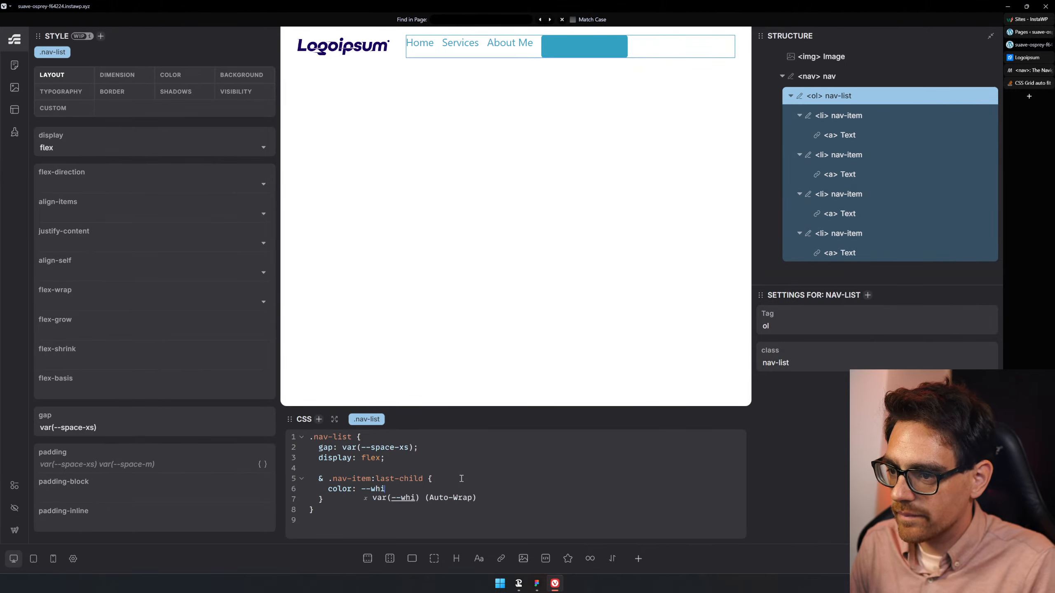
pyautogui.write('te')
pyautogui.press('Return')
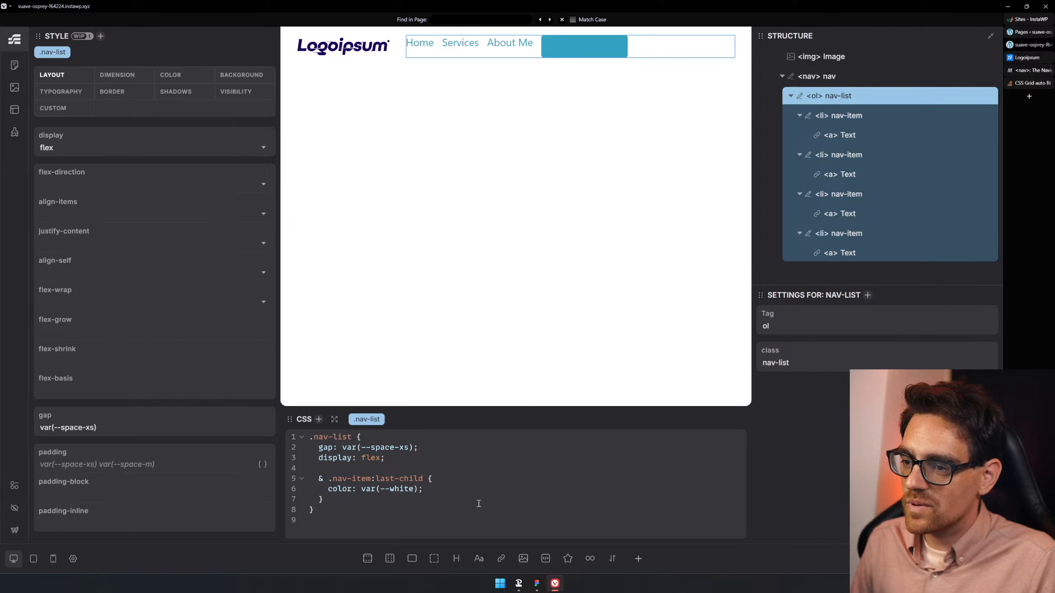
# - Replace the color variable in the nested .nav-item:last-child rule with the plain keyword white
pyautogui.moveTo(360, 488); pyautogui.dragTo(417, 500)
pyautogui.hotkey('shift', 'Left')
pyautogui.hotkey('shift', 'Left')
pyautogui.hotkey('shift', 'Left')
pyautogui.hotkey('shift', 'Left')
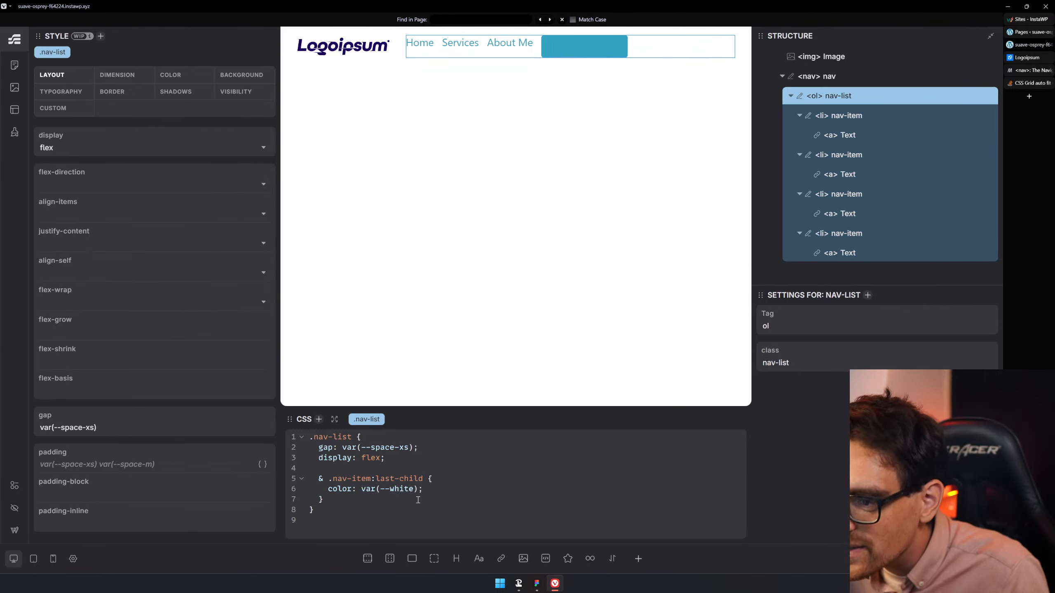
pyautogui.write('white')
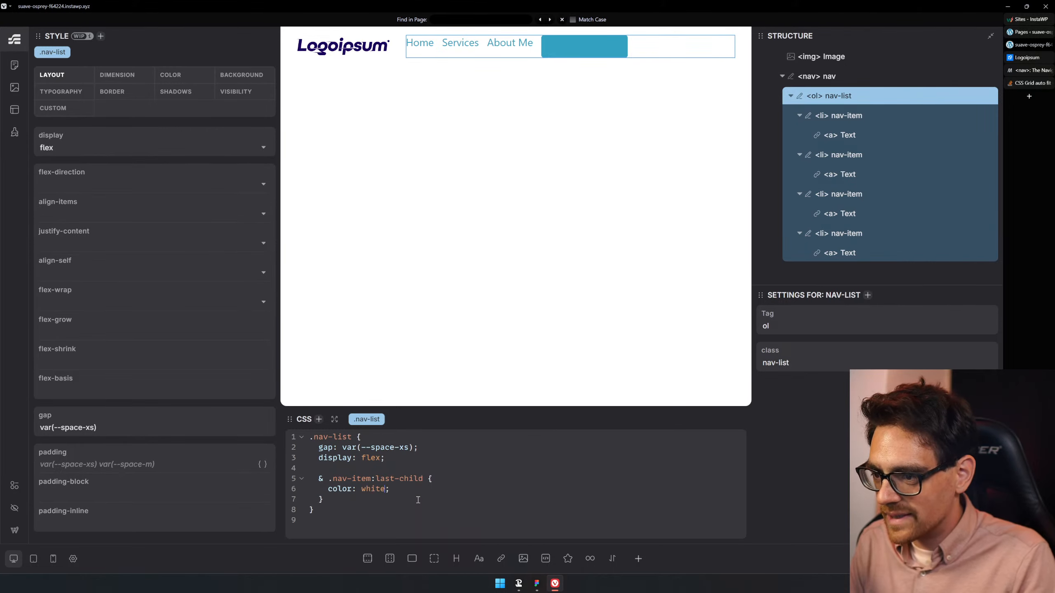
pyautogui.press('Escape')
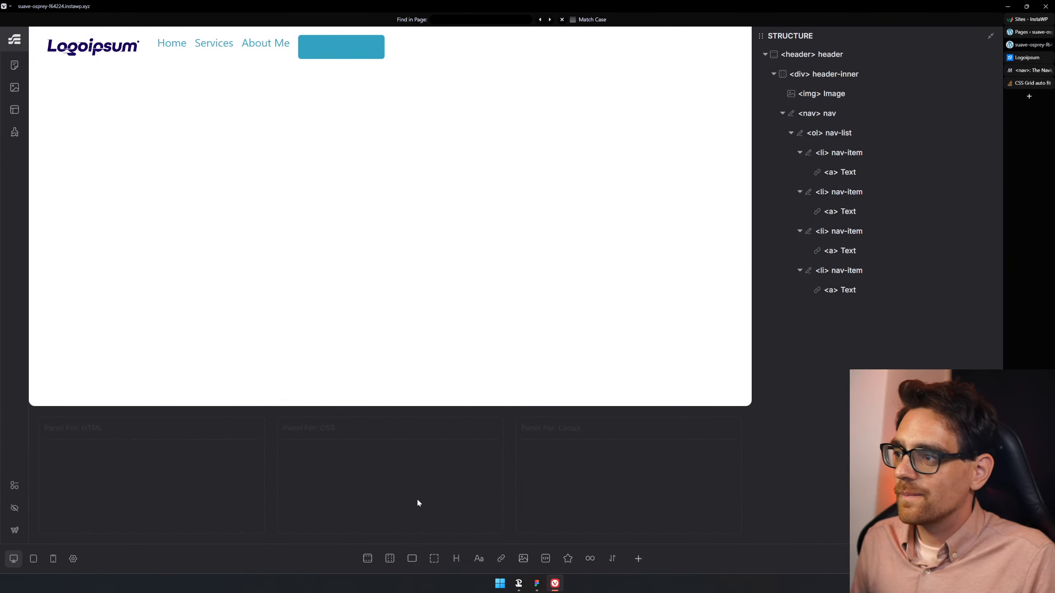
# - Inspect the Contact text and its nav-item, and extend the nested selector in nav-list to .nav-item:last-child a
pyautogui.click(889, 293)
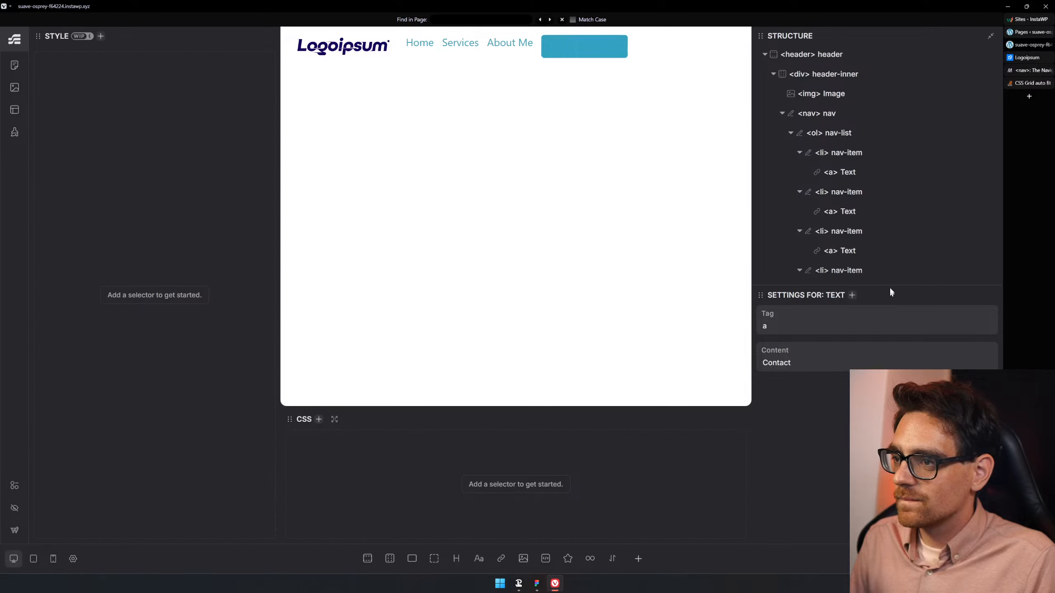
pyautogui.scroll(-1, 888, 273)
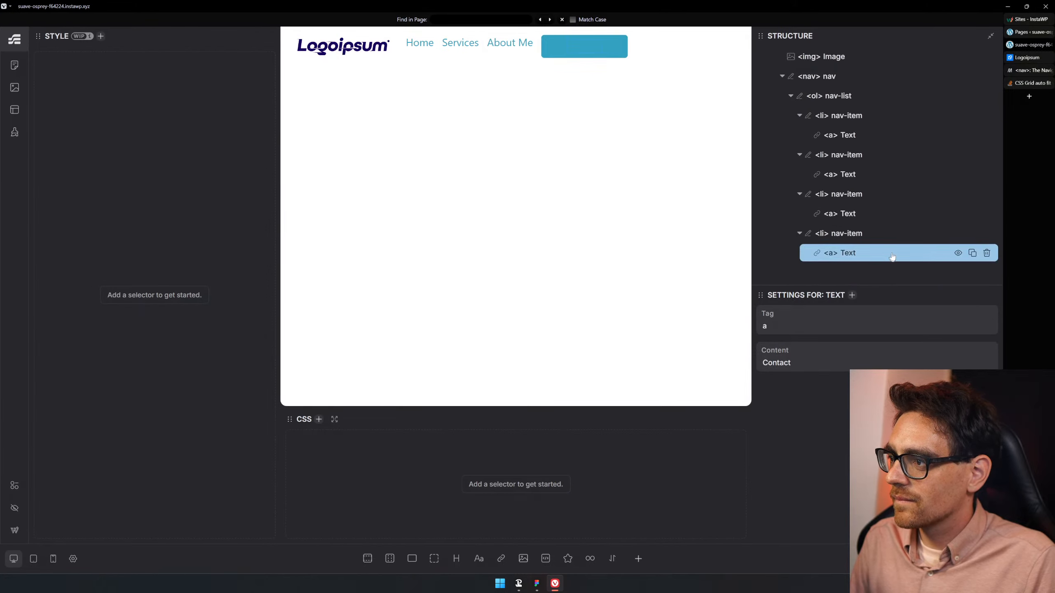
pyautogui.click(894, 232)
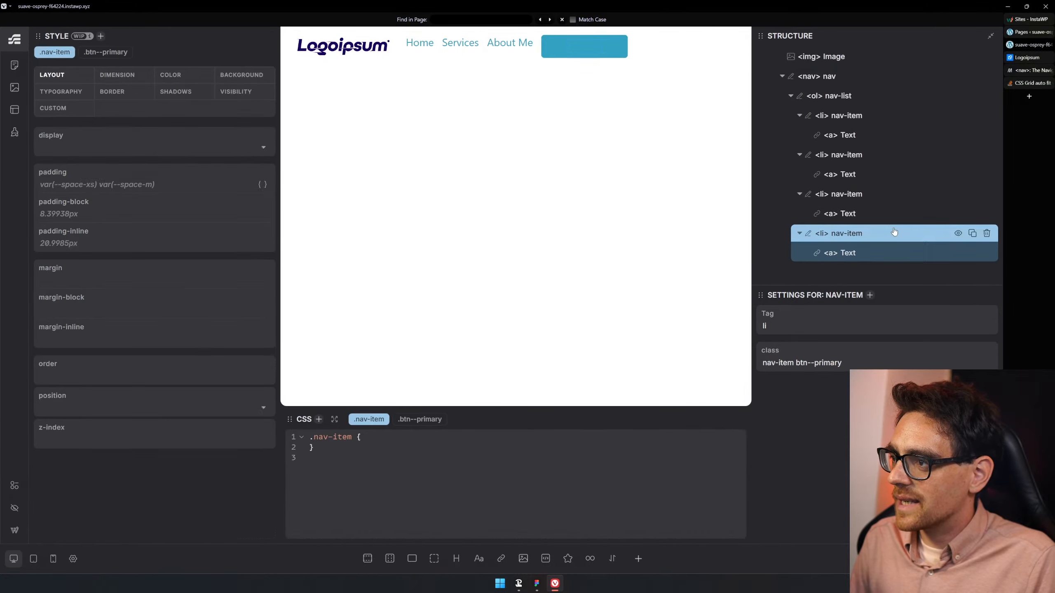
pyautogui.click(890, 254)
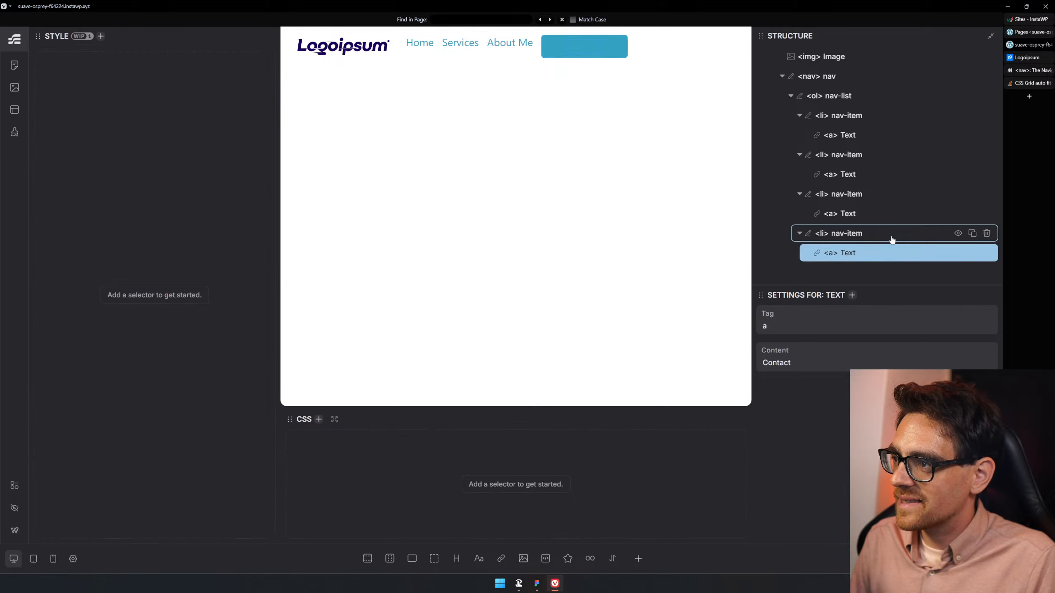
pyautogui.click(874, 98)
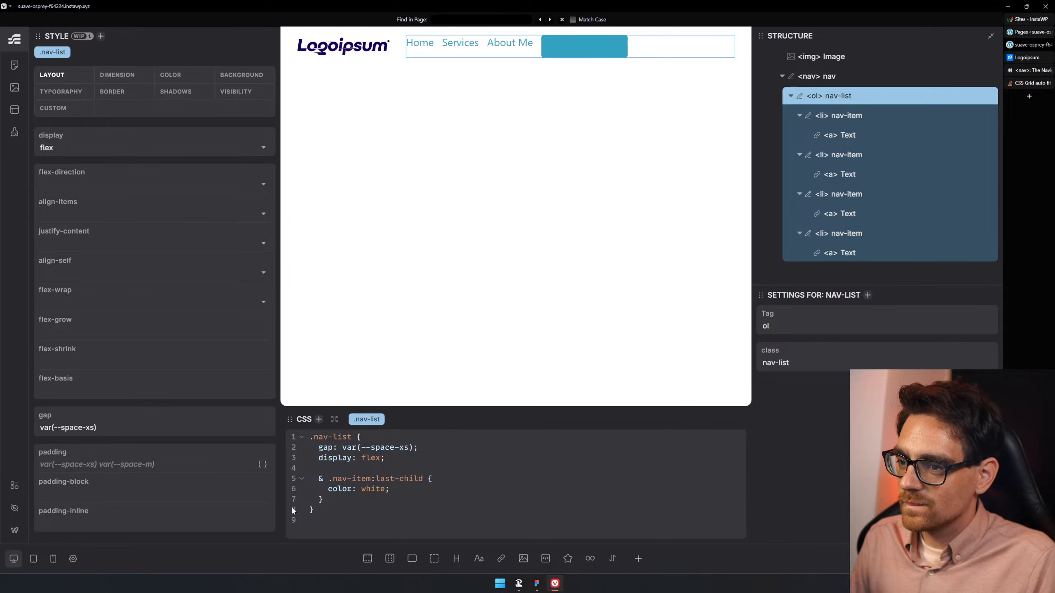
pyautogui.click(372, 480)
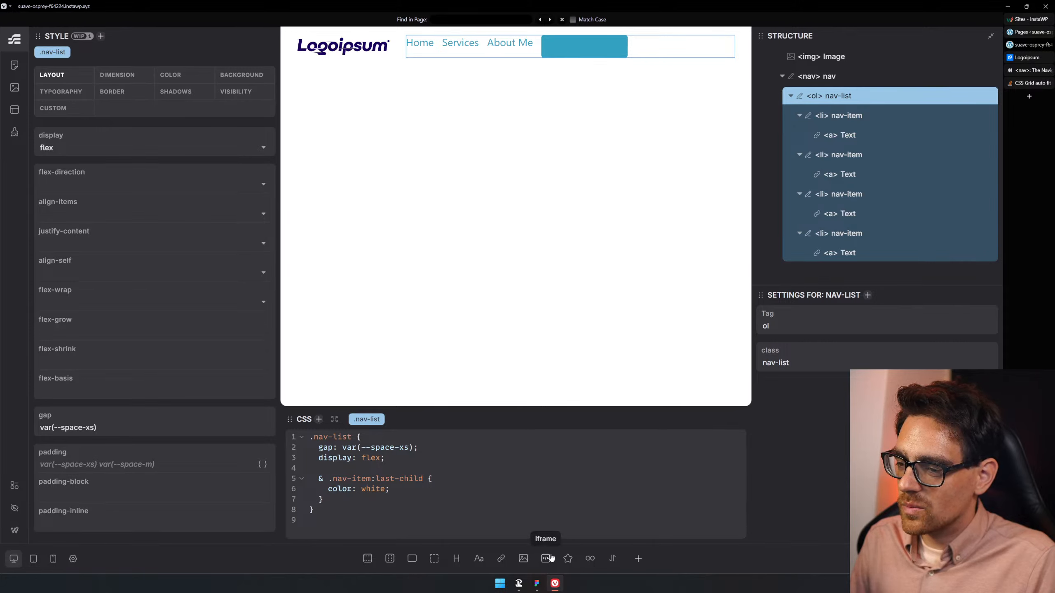
pyautogui.click(421, 480)
pyautogui.write('a')
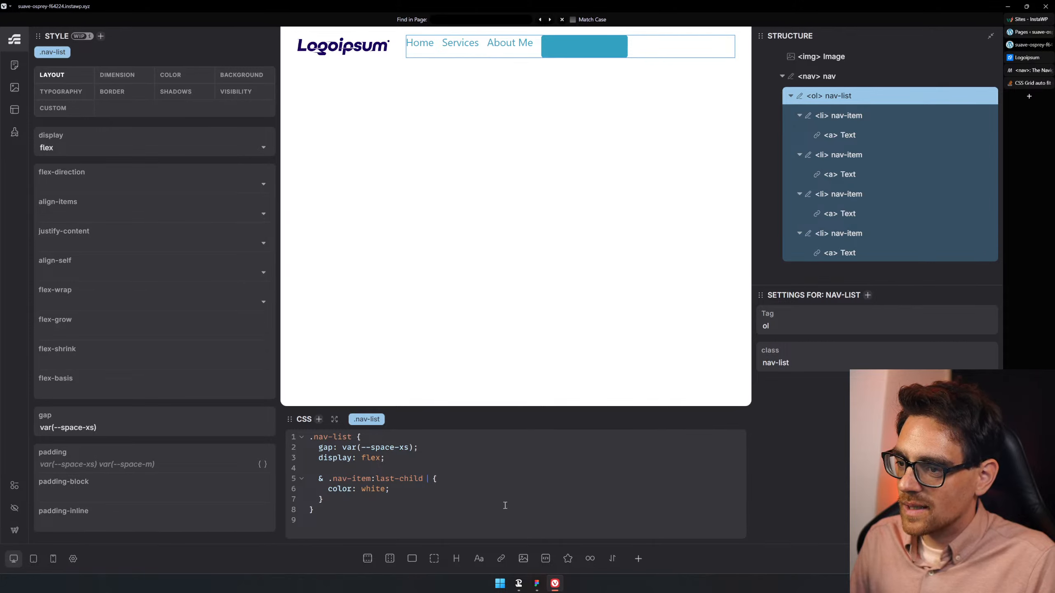
# - Set the color in the nested .nav-item:last-child a rule to var(--white)
pyautogui.click(392, 502)
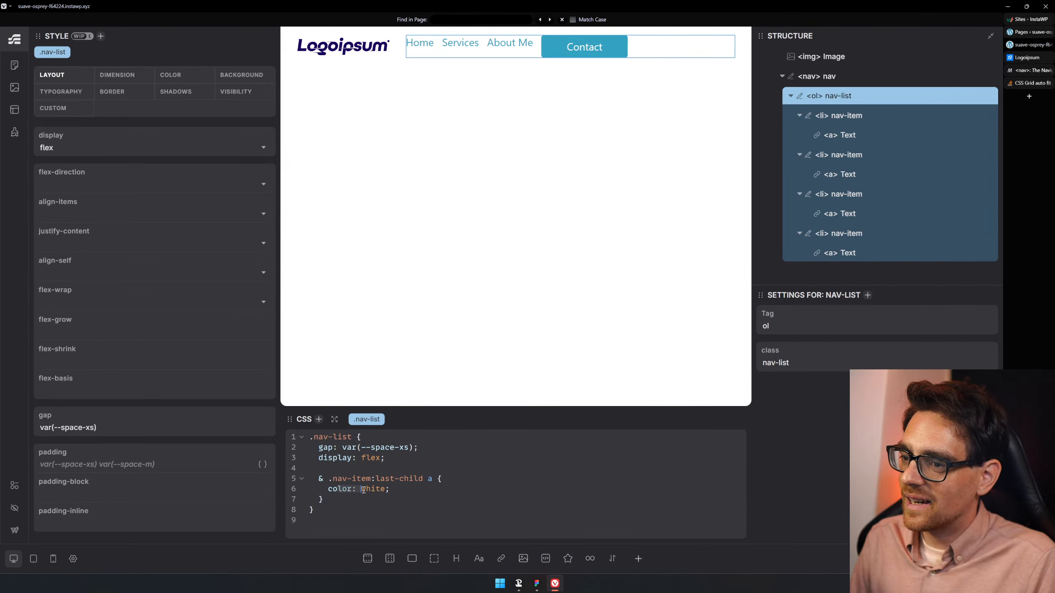
pyautogui.write('--white')
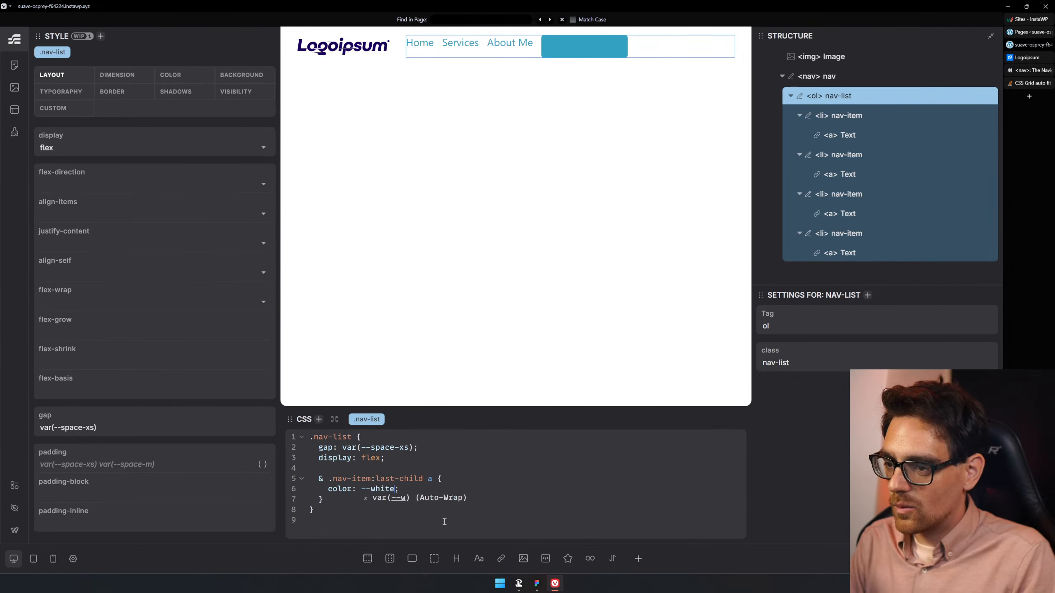
pyautogui.press('Return')
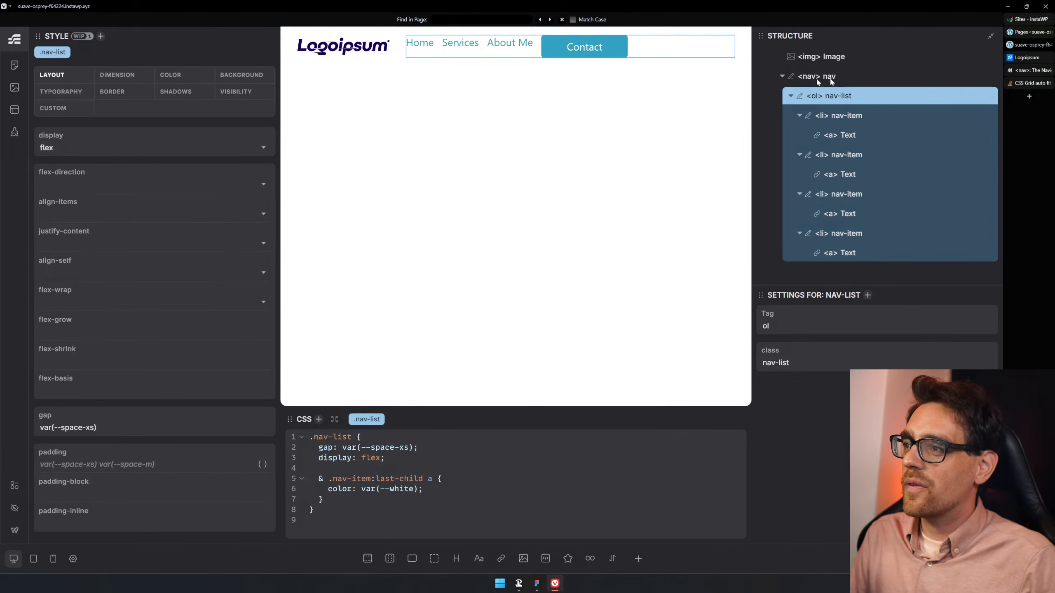
# - Add justify-content: center to the .nav-list rule below display: flex
pyautogui.click(417, 451)
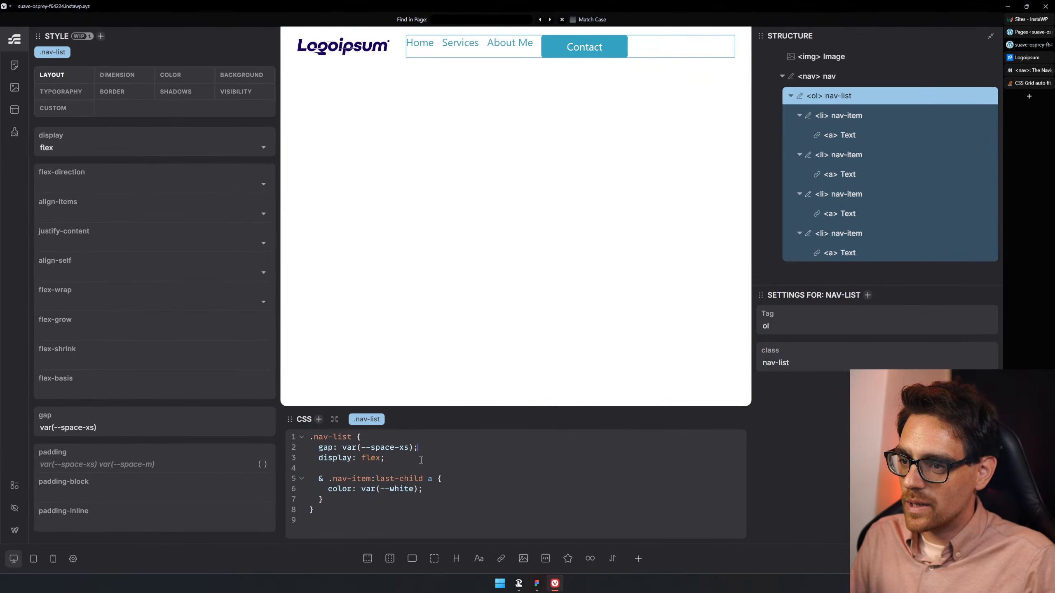
pyautogui.press('Return')
pyautogui.write('j')
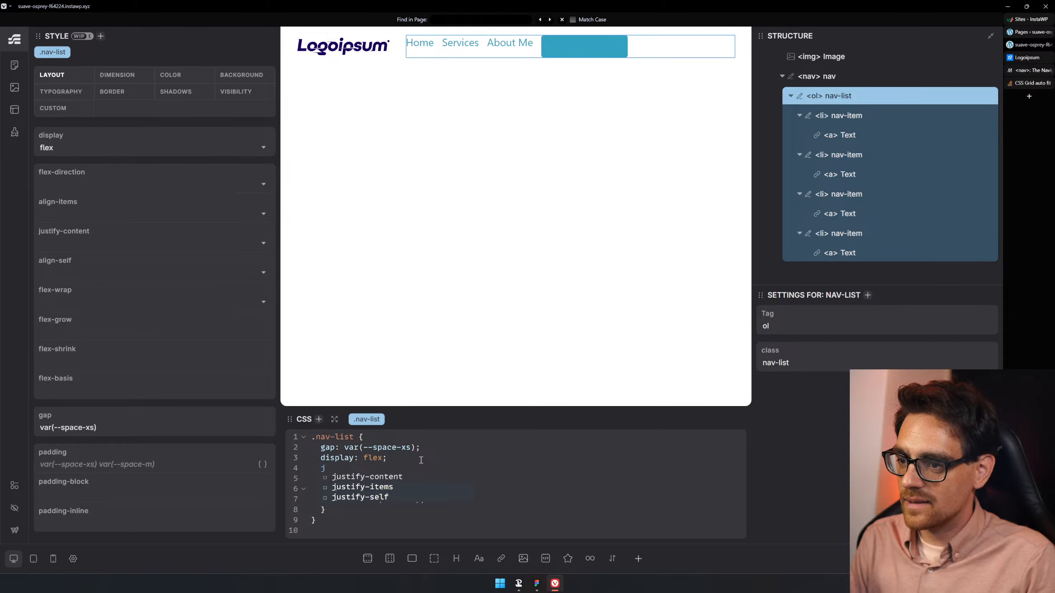
pyautogui.press('Return')
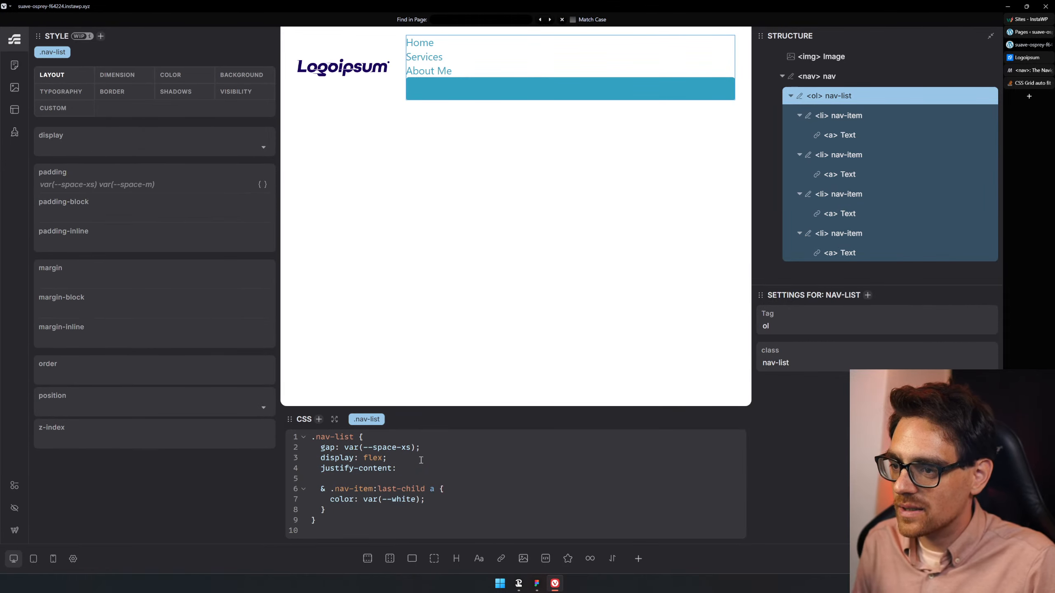
pyautogui.write('center;')
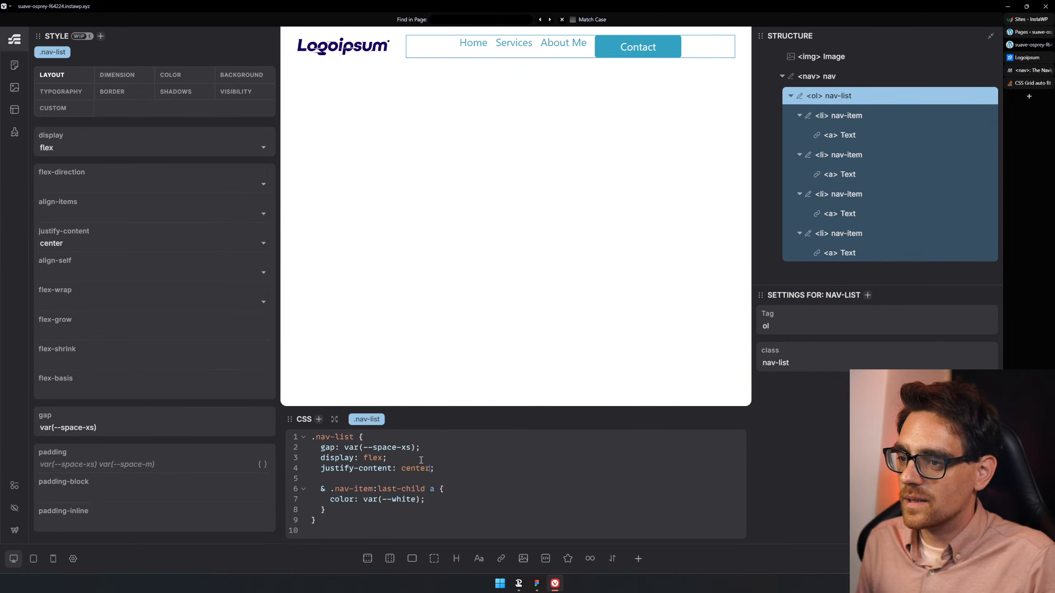
# - Replace justify-content with align-items in the .nav-list rule, keeping the value center, and check the header-inner and nav-list styles
pyautogui.hotkey('ctrl', 'BackSpace')
pyautogui.hotkey('ctrl', 'BackSpace')
pyautogui.hotkey('ctrl', 'BackSpace')
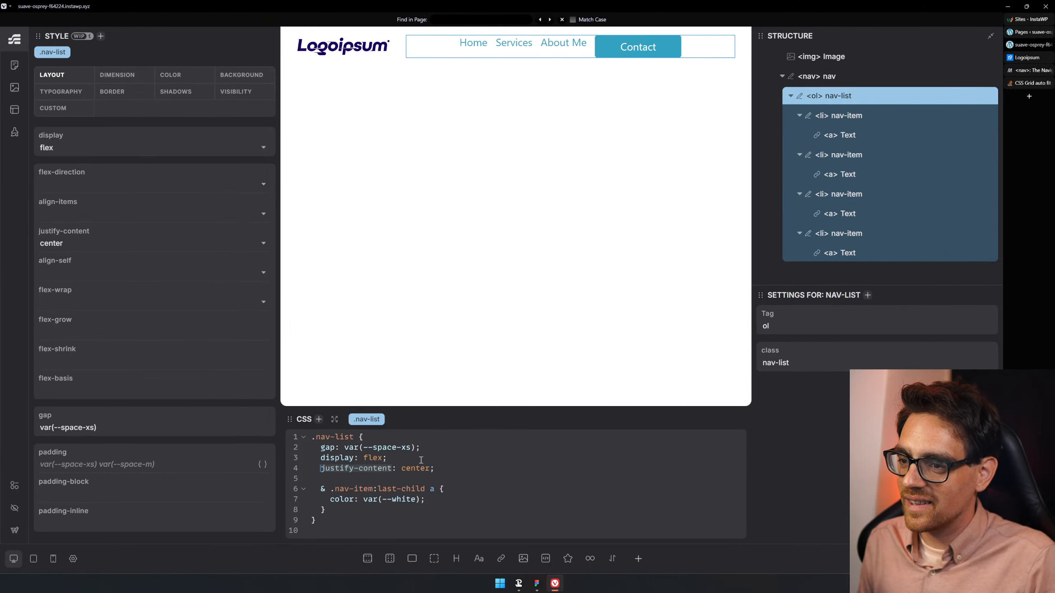
pyautogui.write('align')
pyautogui.write('-items')
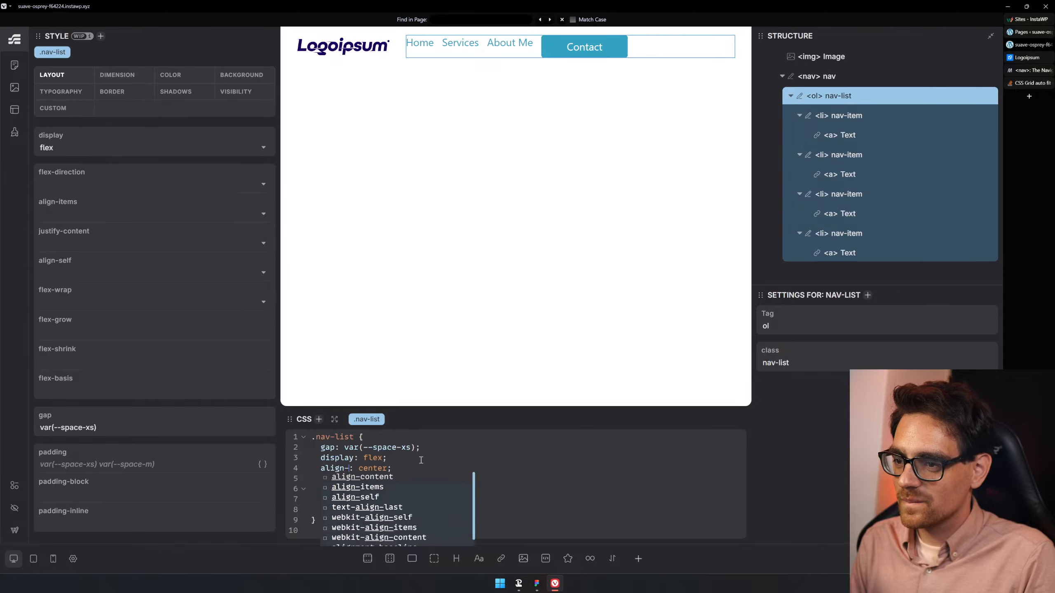
pyautogui.press('Escape')
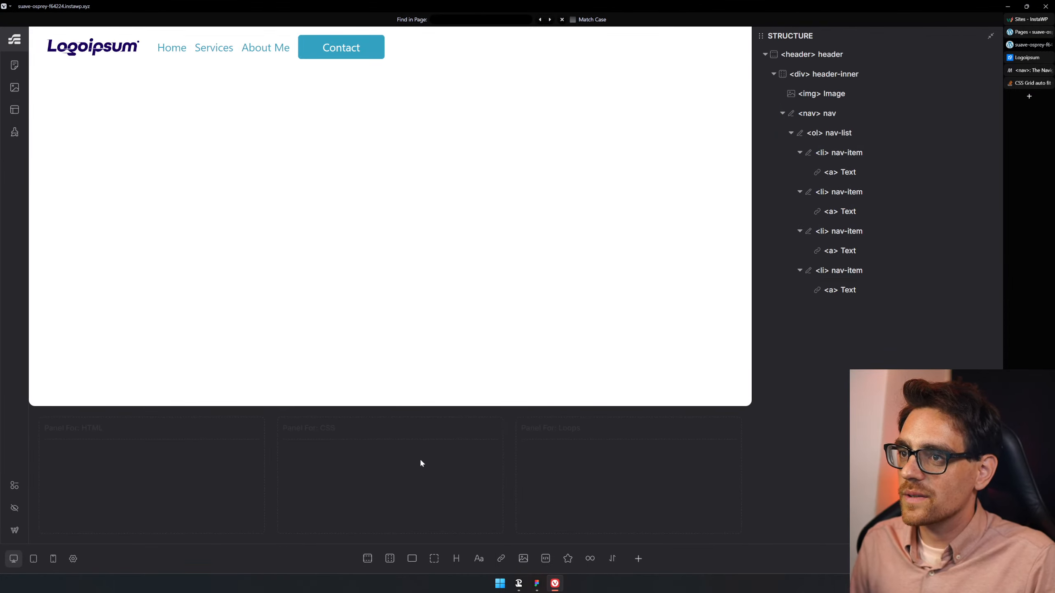
pyautogui.click(505, 65)
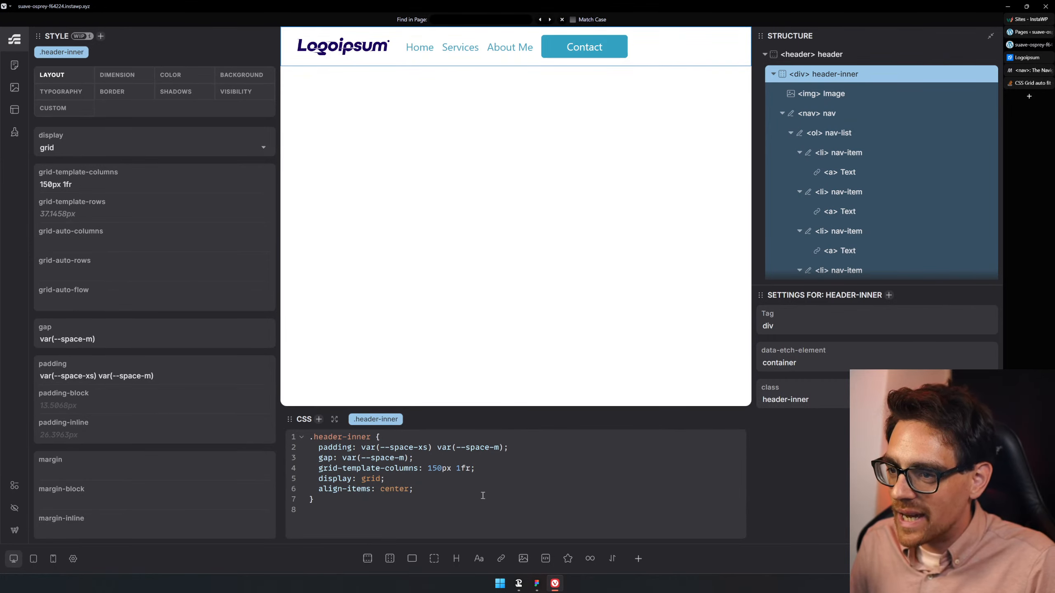
pyautogui.click(884, 135)
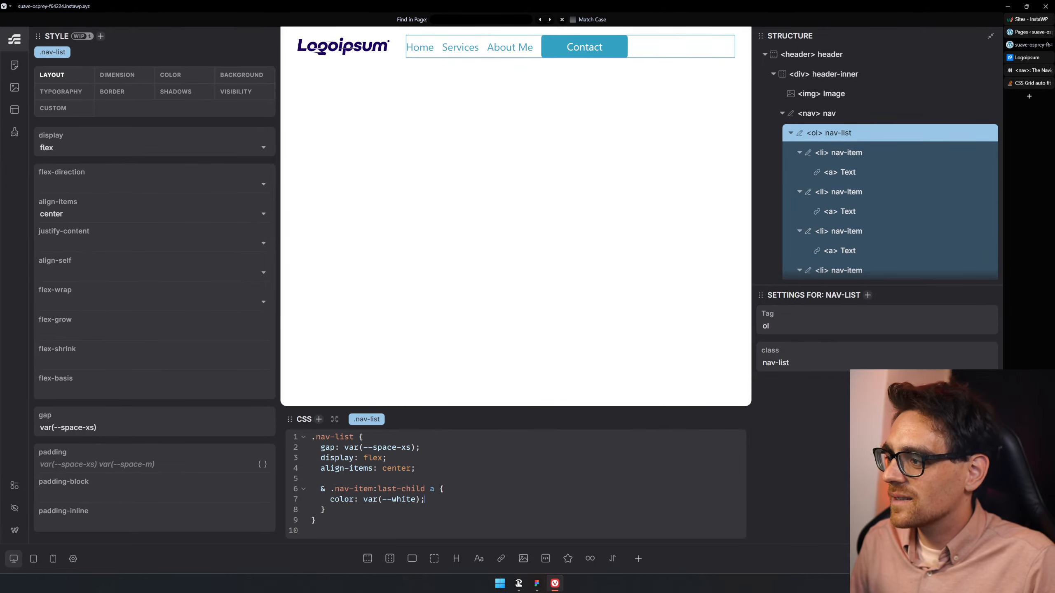
# - Search the web in a new tab for "flex container last item to the end" and open the Stack Overflow question about positioning the last flex item
pyautogui.click(1029, 96)
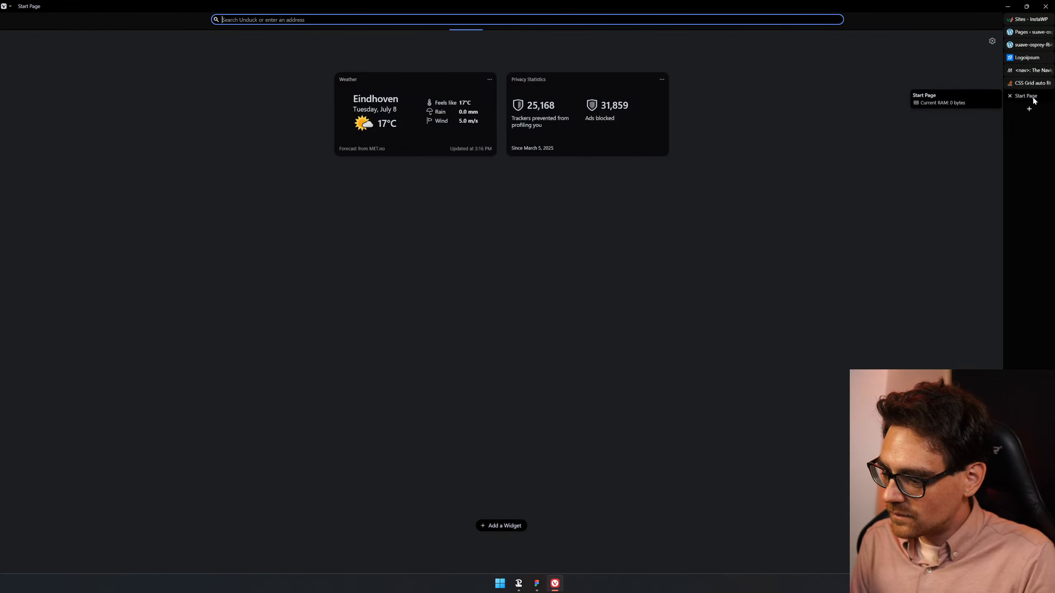
pyautogui.write('flex container la')
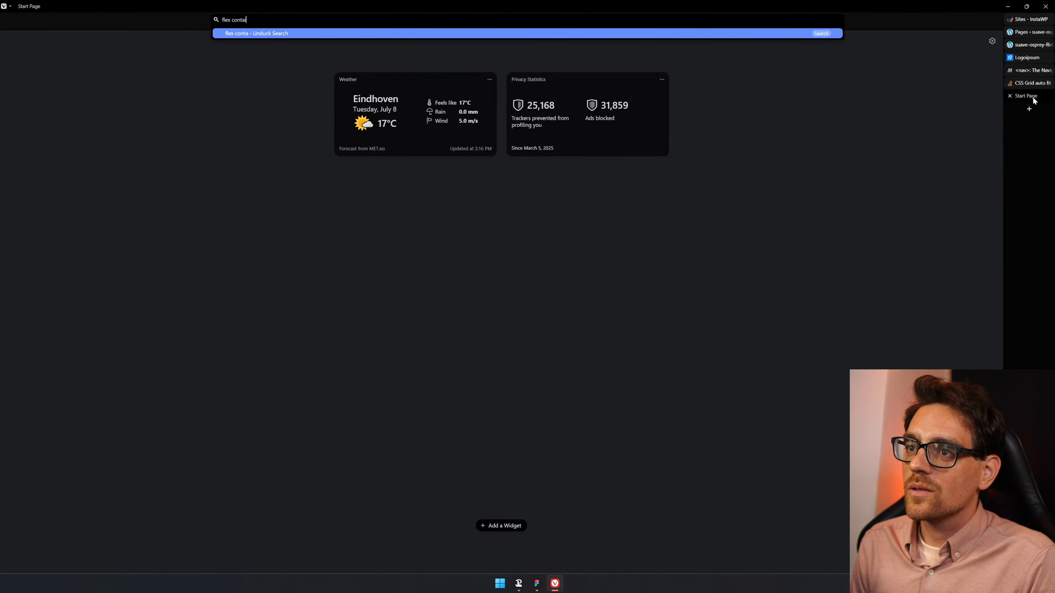
pyautogui.write('st item t')
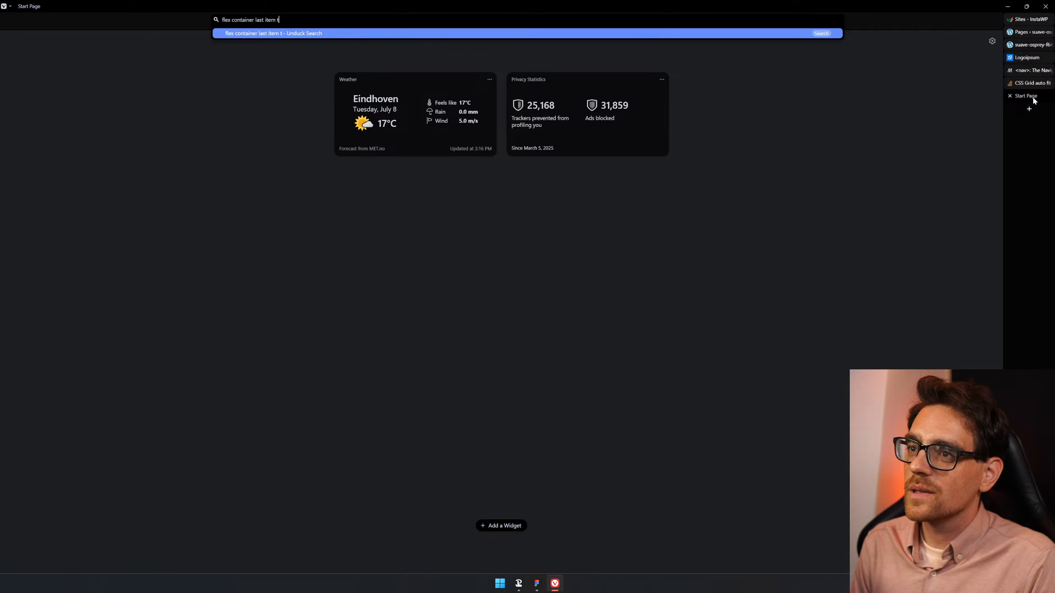
pyautogui.write('o the end')
pyautogui.press('Return')
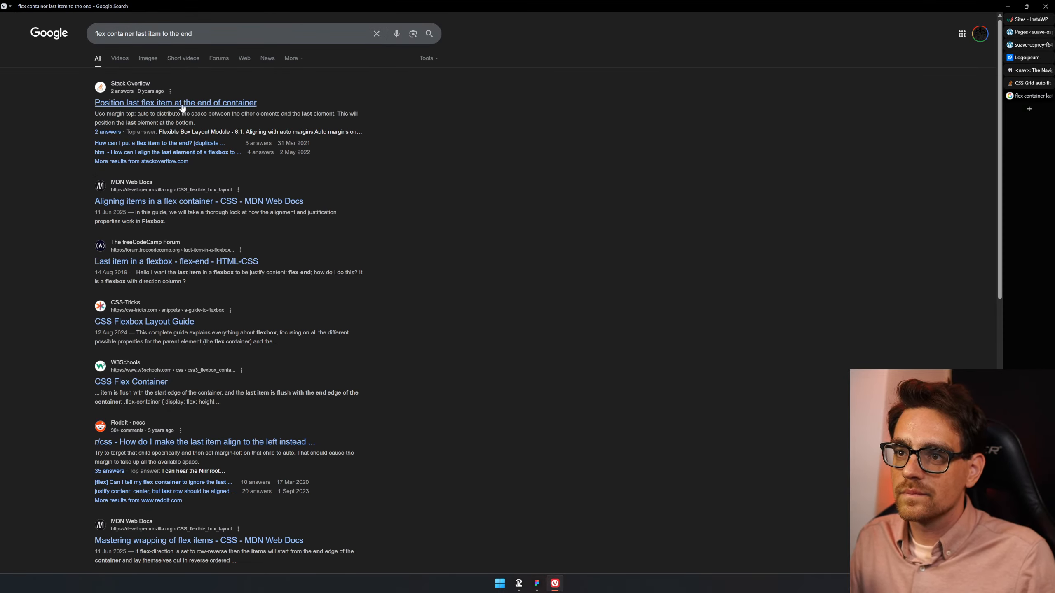
pyautogui.click(245, 104)
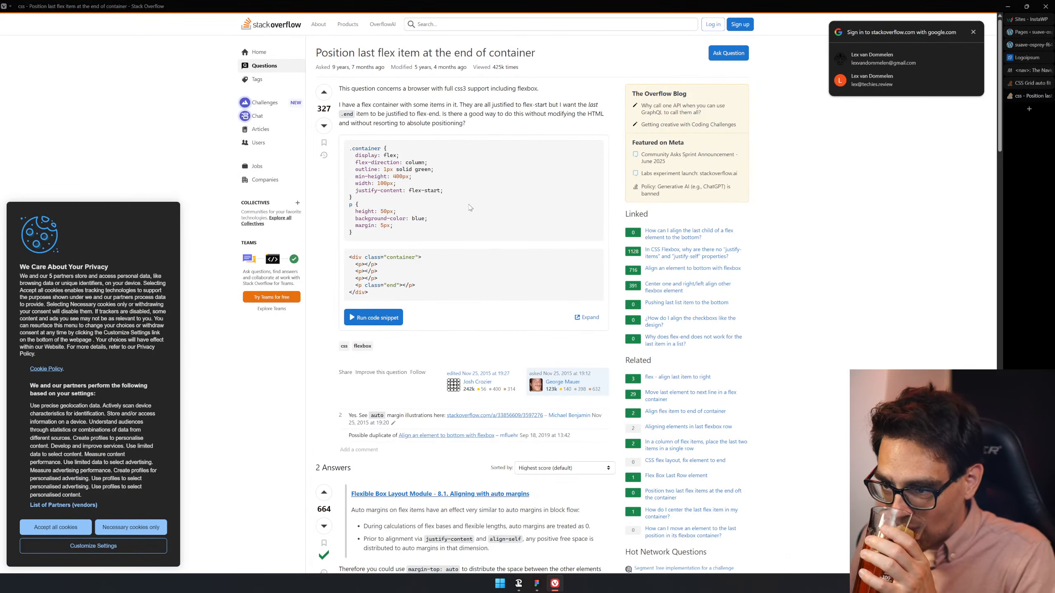
# - Read the top answer on aligning flex items with auto margins and expand its code snippet
pyautogui.scroll(-3, 457, 207)
pyautogui.scroll(-3, 471, 205)
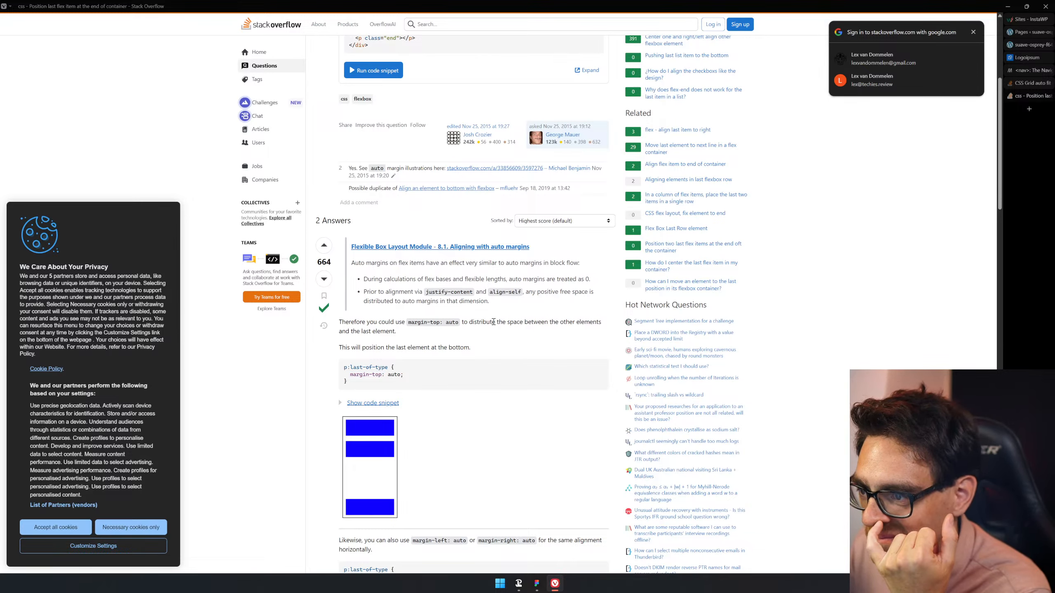
pyautogui.moveTo(385, 292); pyautogui.dragTo(364, 292)
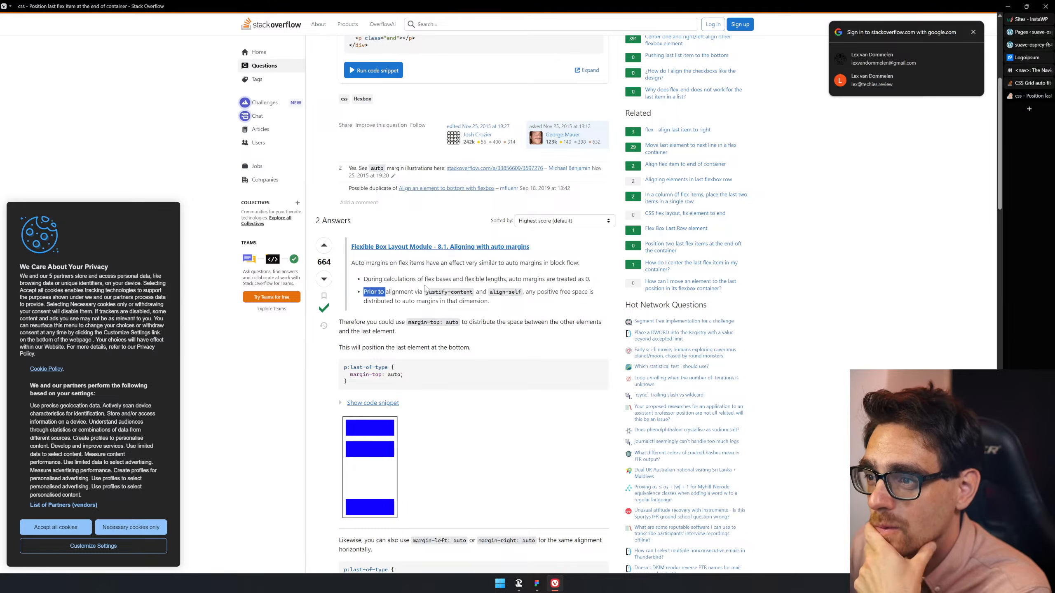
pyautogui.click(427, 290)
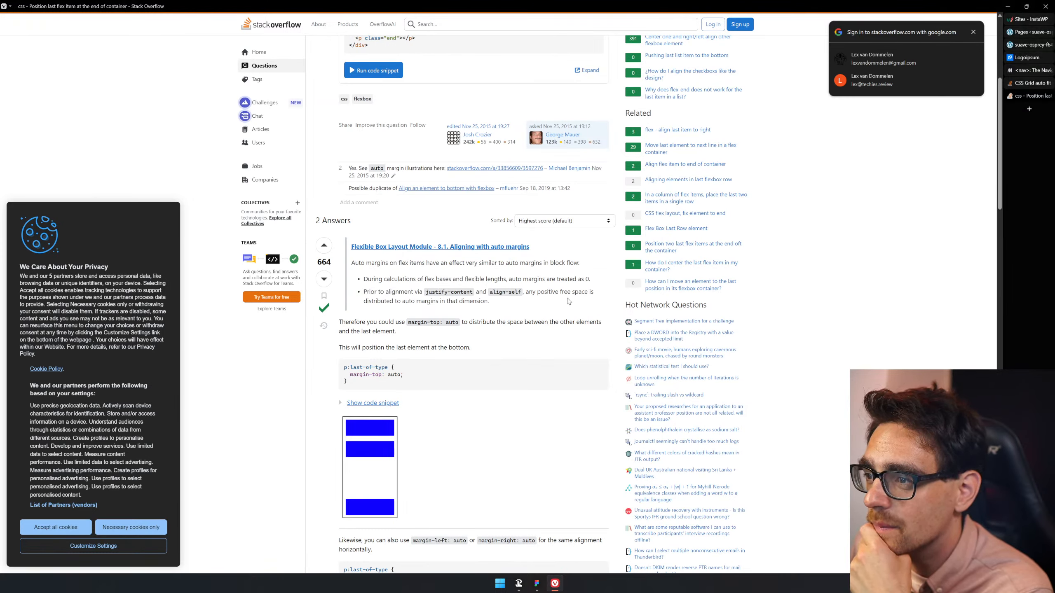
pyautogui.moveTo(374, 301); pyautogui.dragTo(483, 291)
pyautogui.click(542, 320)
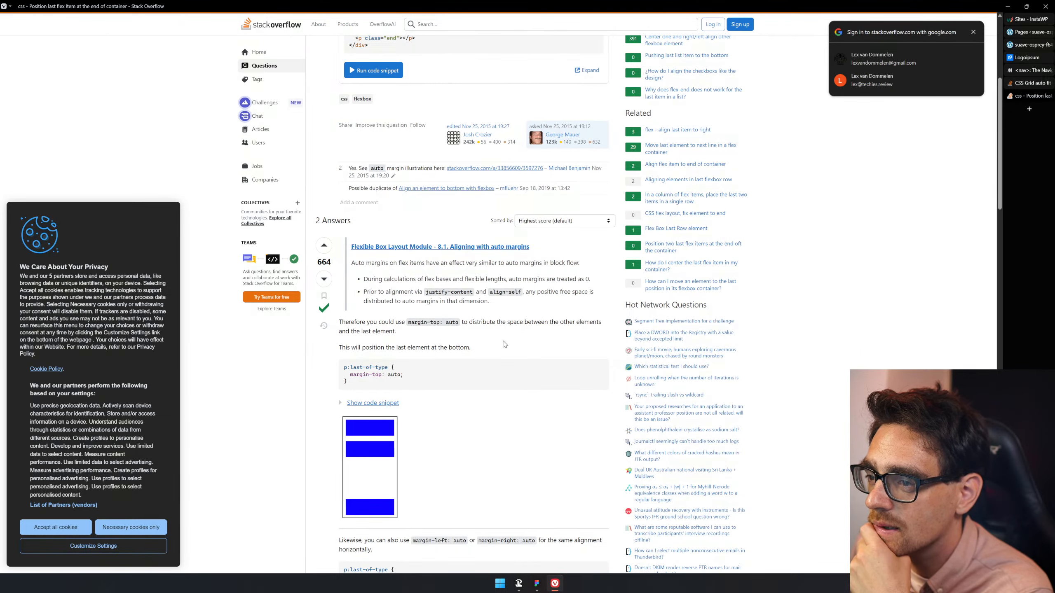
pyautogui.click(390, 405)
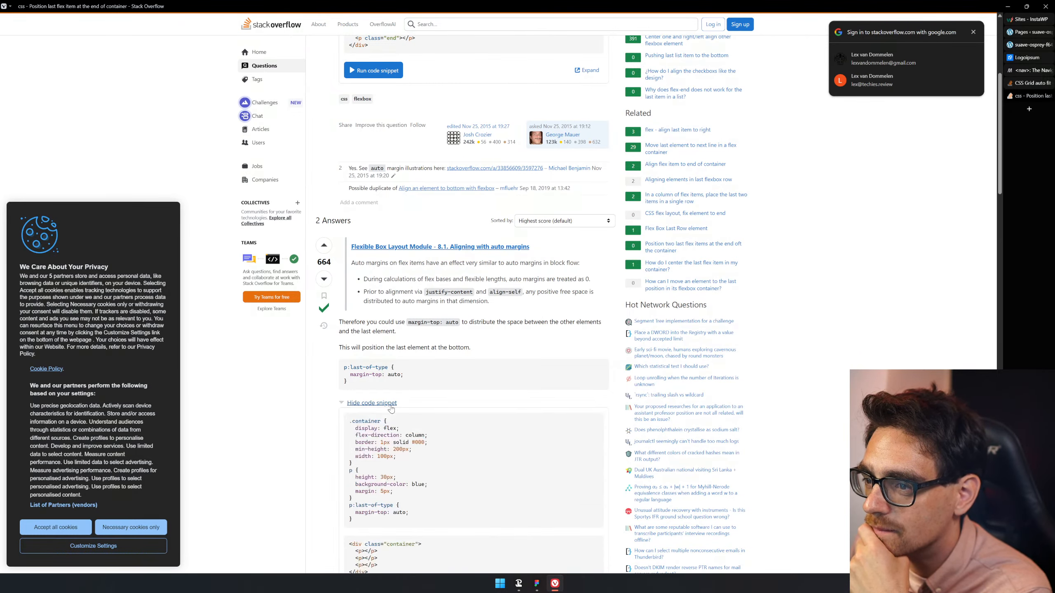
pyautogui.scroll(-3, 487, 419)
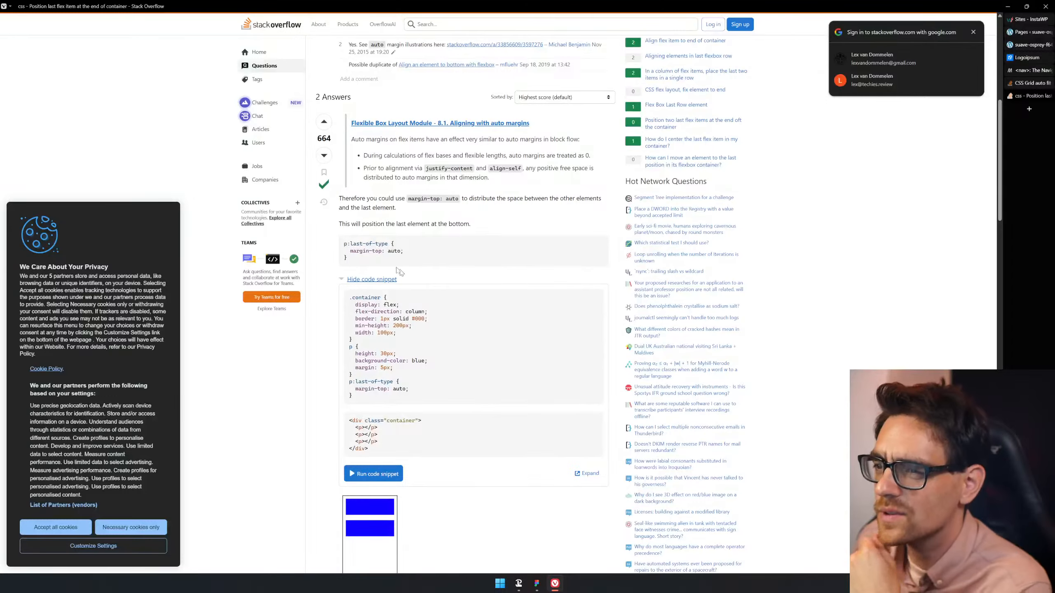
# - Copy the :last-of-type selector from the answer and open its reference page in the MDN docs
pyautogui.moveTo(390, 243); pyautogui.dragTo(348, 243)
pyautogui.hotkey('ctrl', 'c')
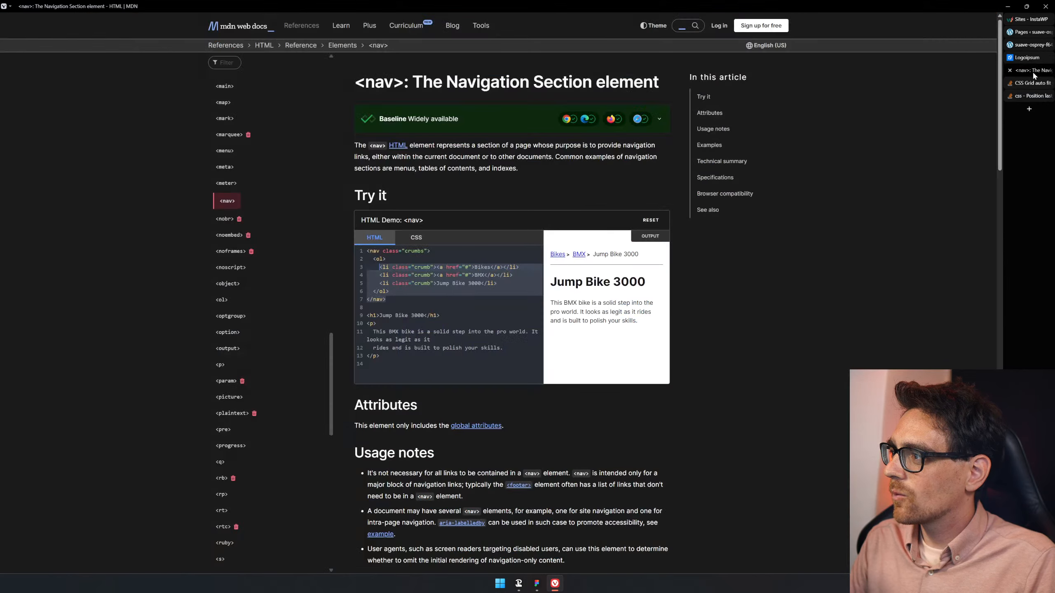
pyautogui.click(1032, 70)
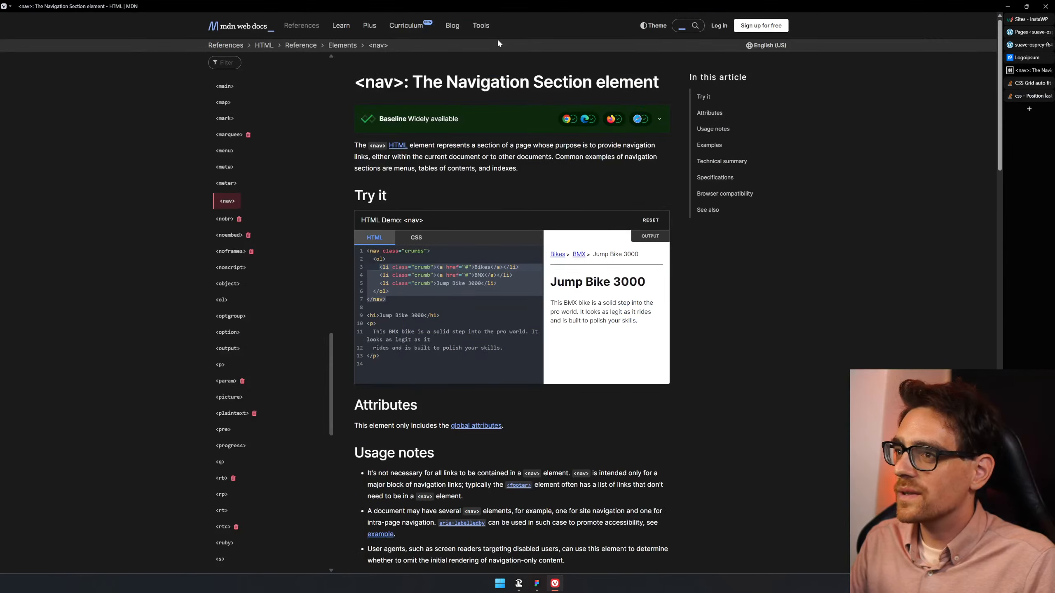
pyautogui.click(684, 26)
pyautogui.hotkey('ctrl', 'v')
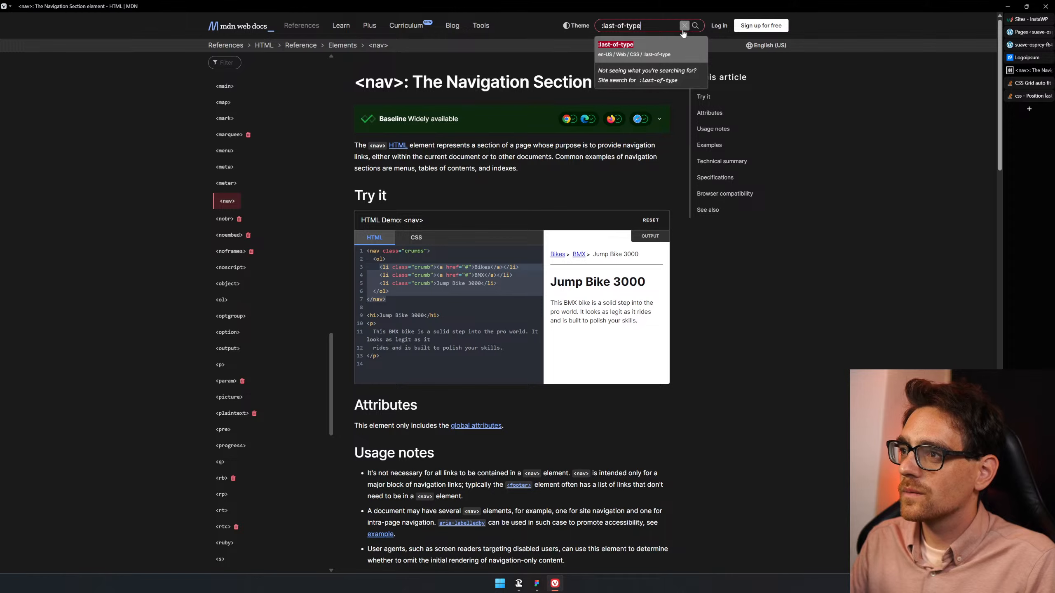
pyautogui.click(626, 52)
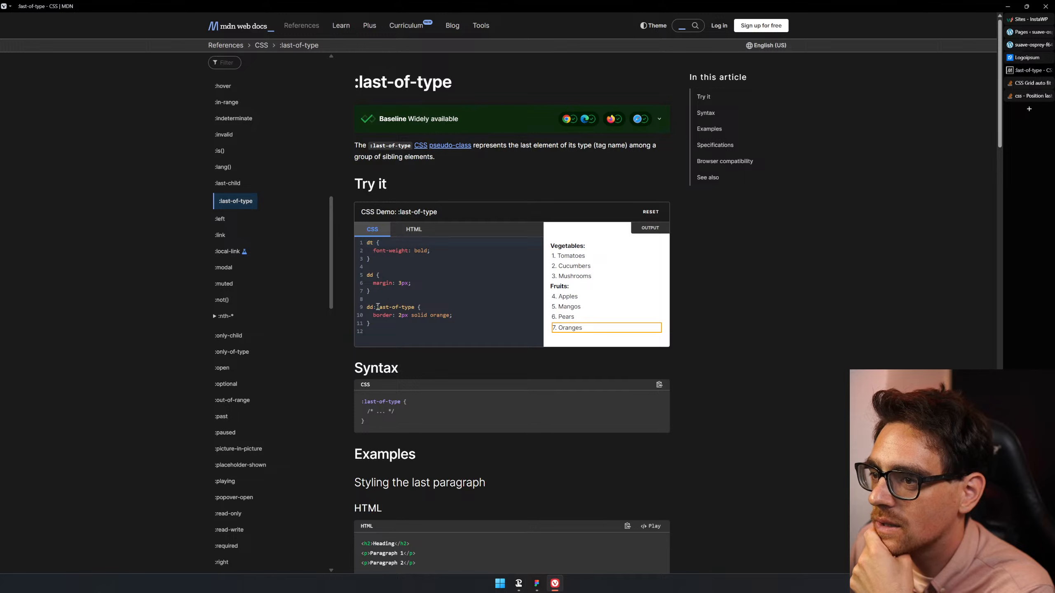
# - Examine the :last-of-type demo's CSS and HTML and the examples further down the page
pyautogui.moveTo(377, 306); pyautogui.dragTo(414, 307)
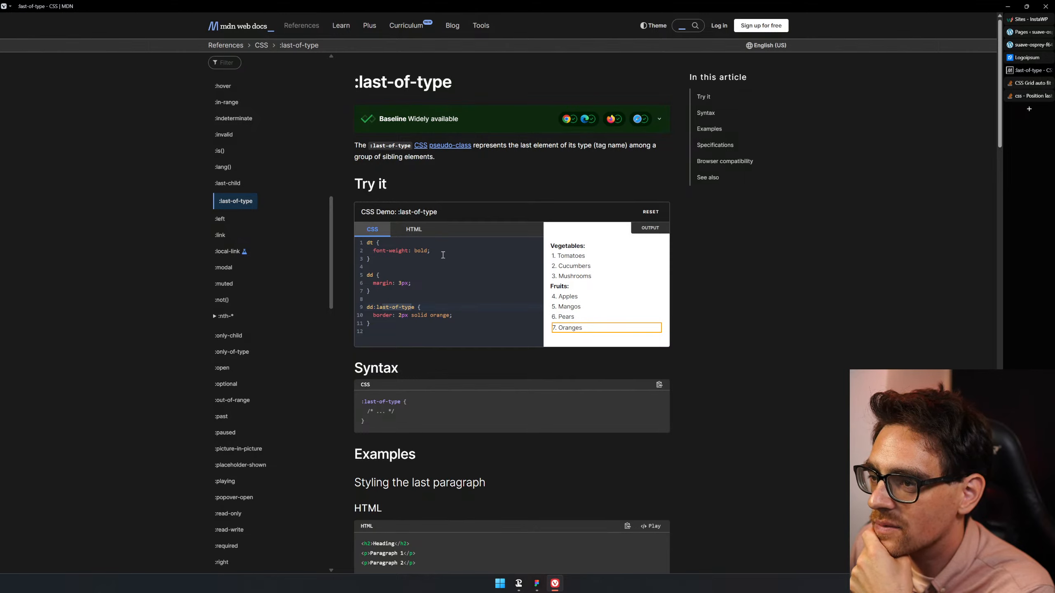
pyautogui.click(413, 229)
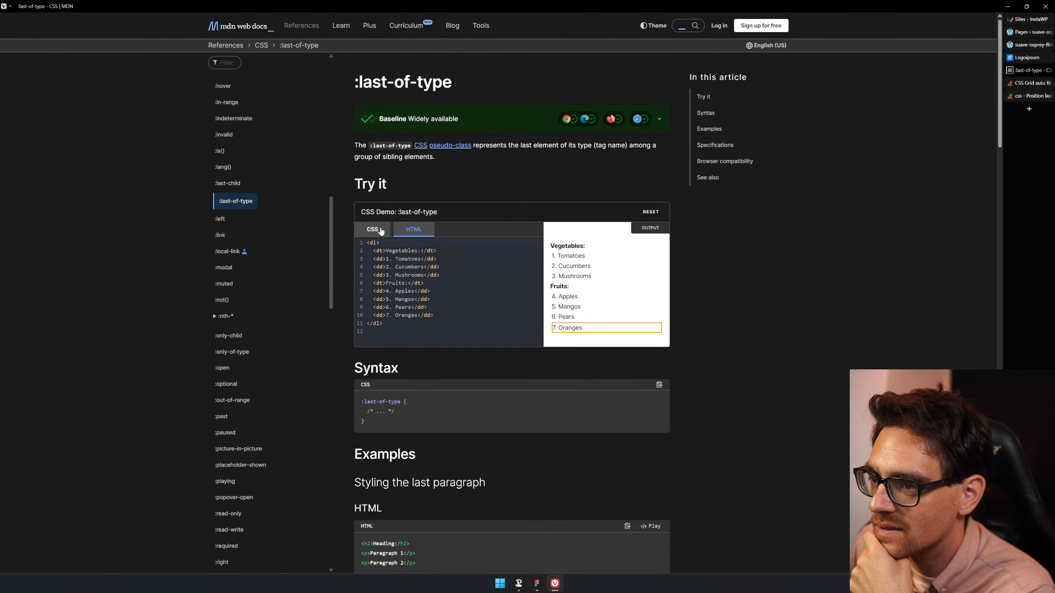
pyautogui.click(373, 229)
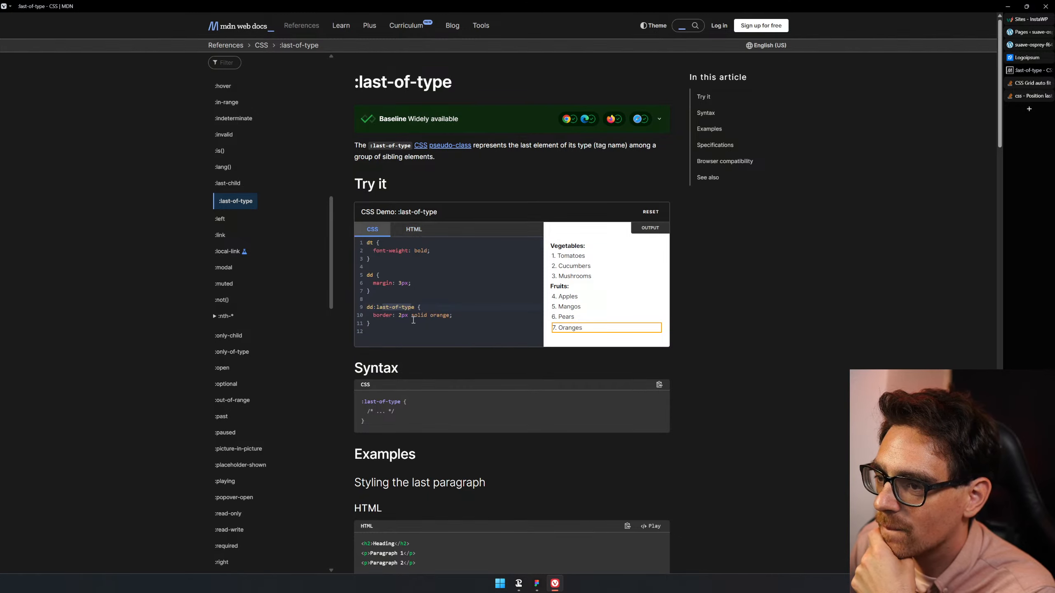
pyautogui.scroll(-10, 482, 337)
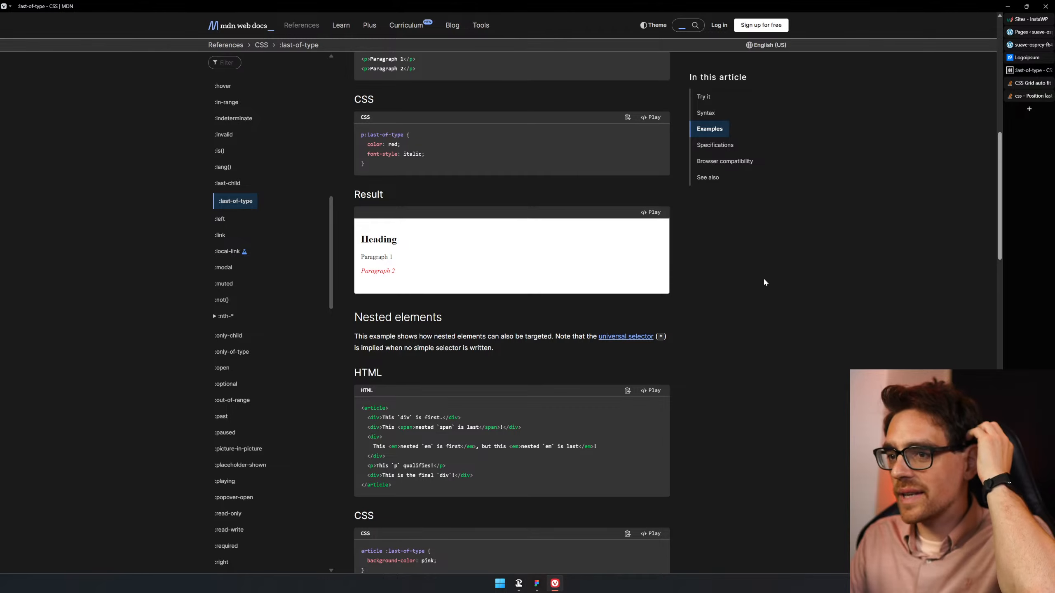
# - Close the Stack Overflow, CSS Grid and MDN reference tabs and return to the page builder
pyautogui.hotkey('alt', 'Left')
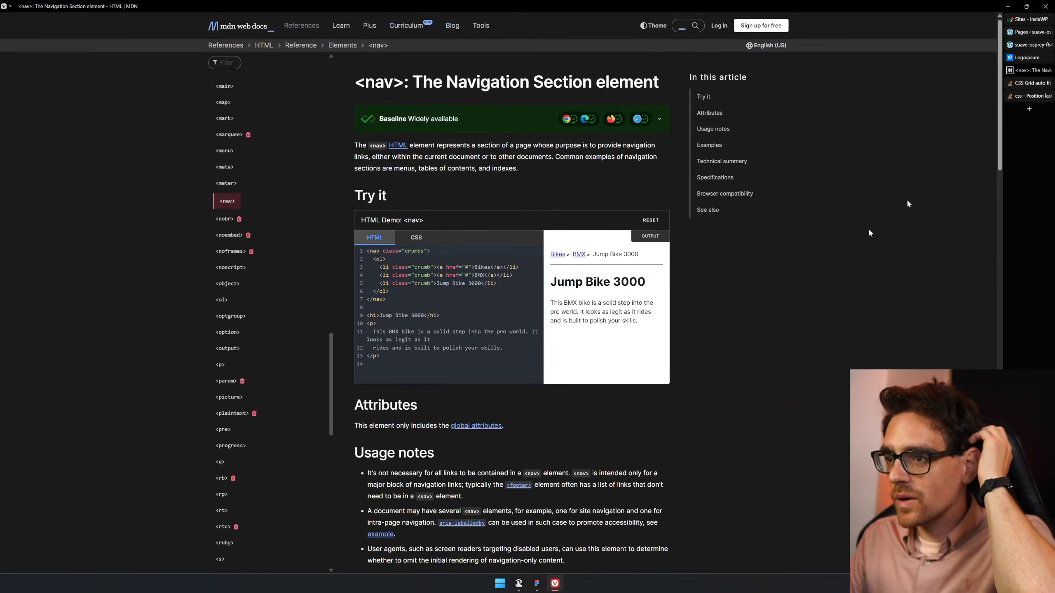
pyautogui.middleClick(1036, 95)
pyautogui.middleClick(1034, 83)
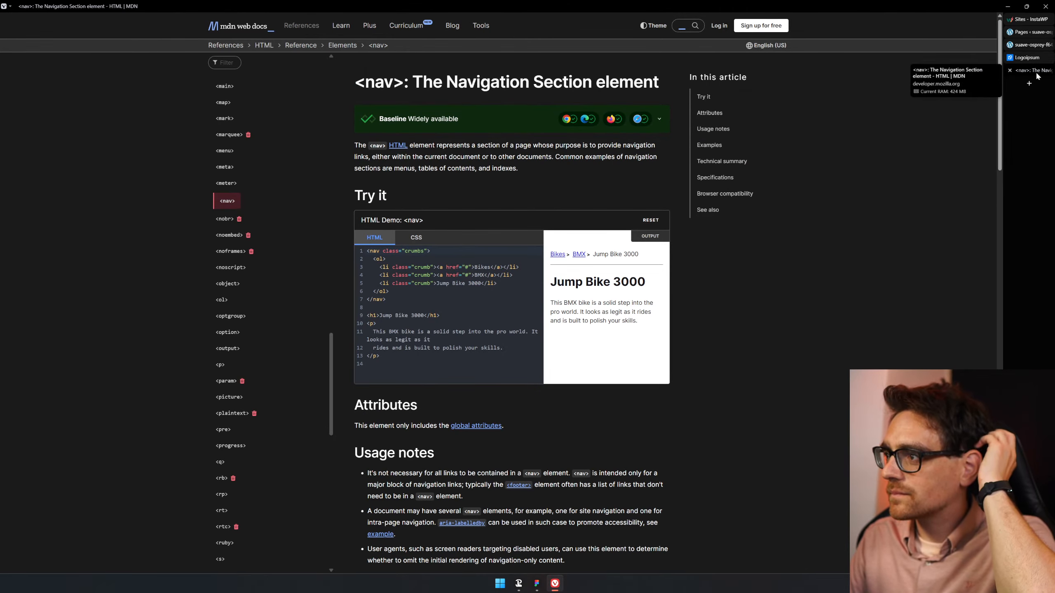
pyautogui.middleClick(1034, 69)
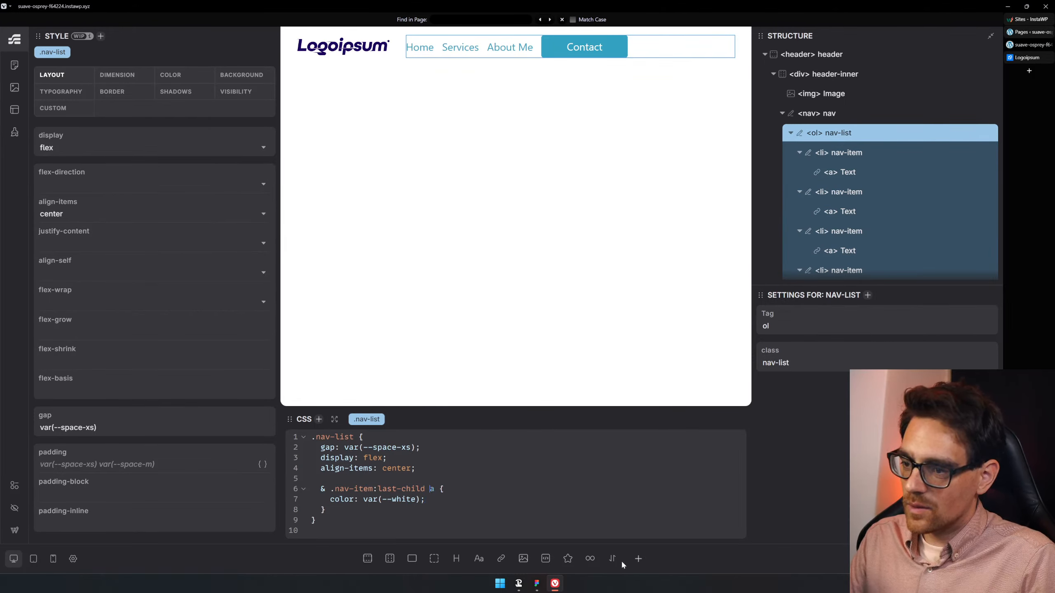
# - Split the .nav-item:last-child a selector so that an indented & a block holding the white color is nested inside & .nav-item:last-child
pyautogui.press('Return')
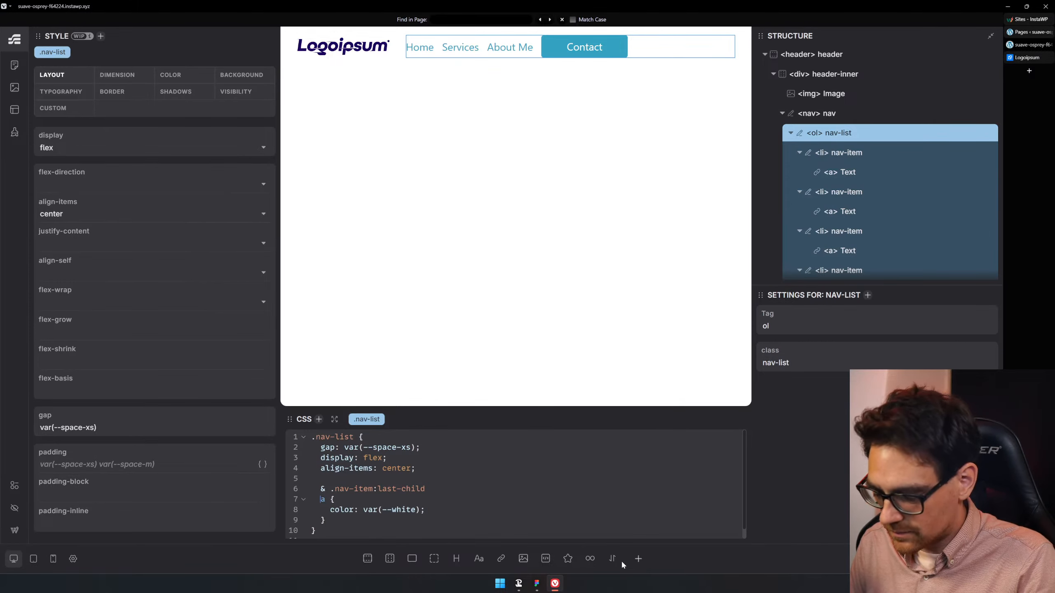
pyautogui.write('&')
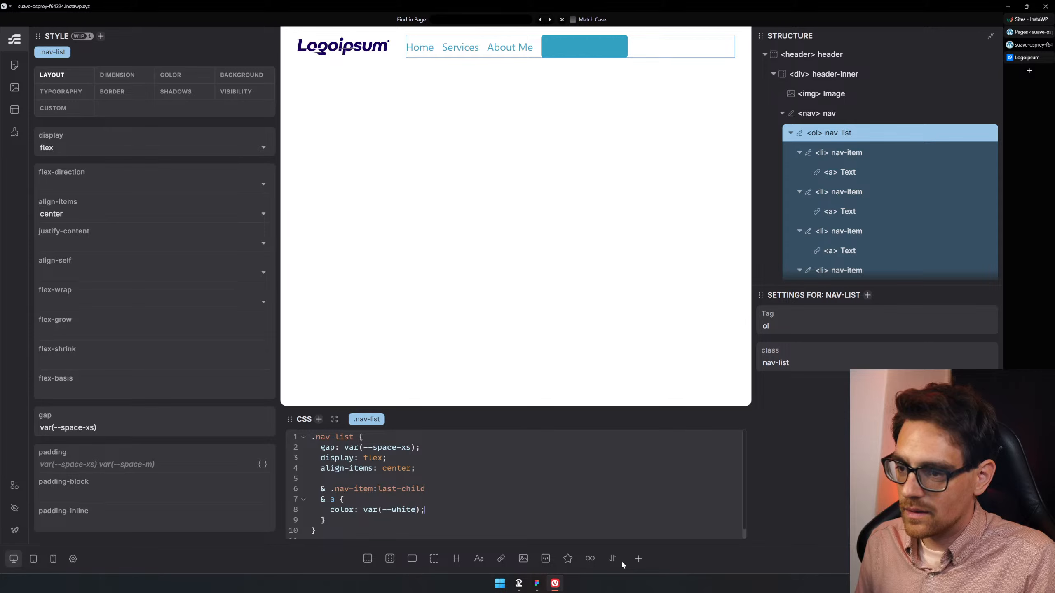
pyautogui.press('Return')
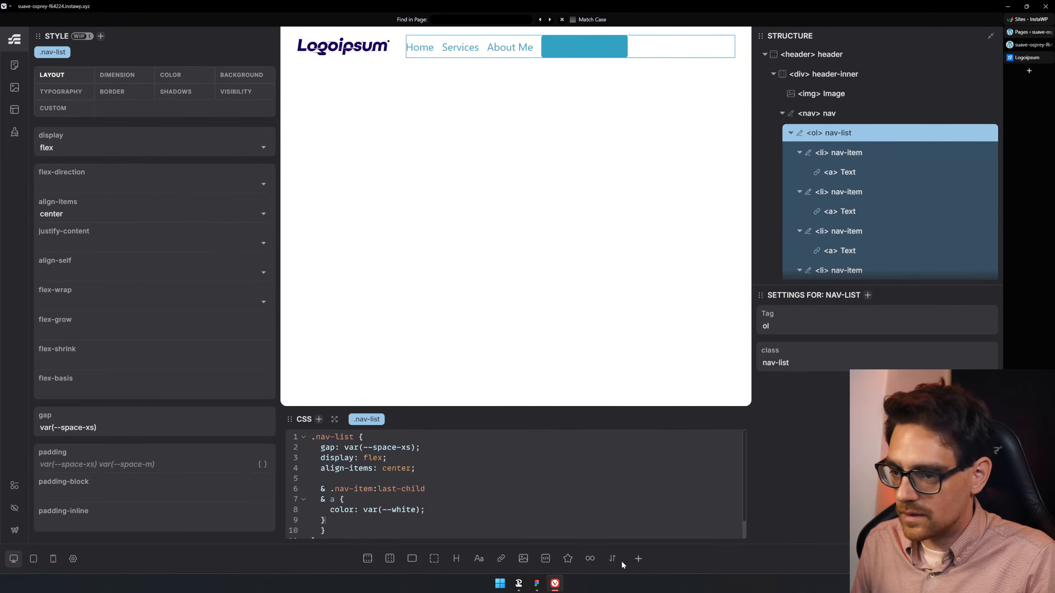
pyautogui.press('Tab')
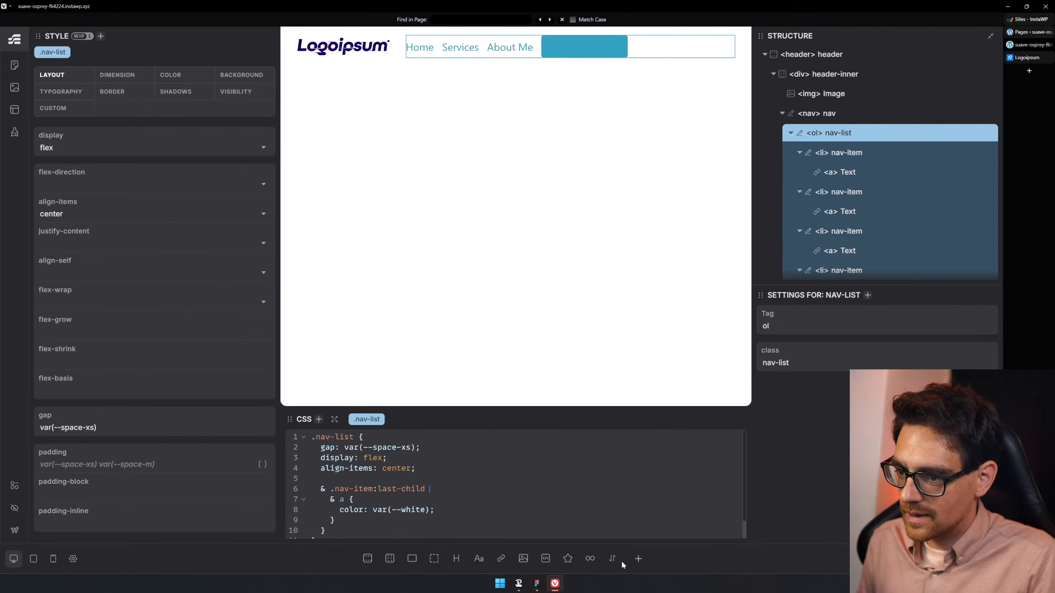
pyautogui.write('{')
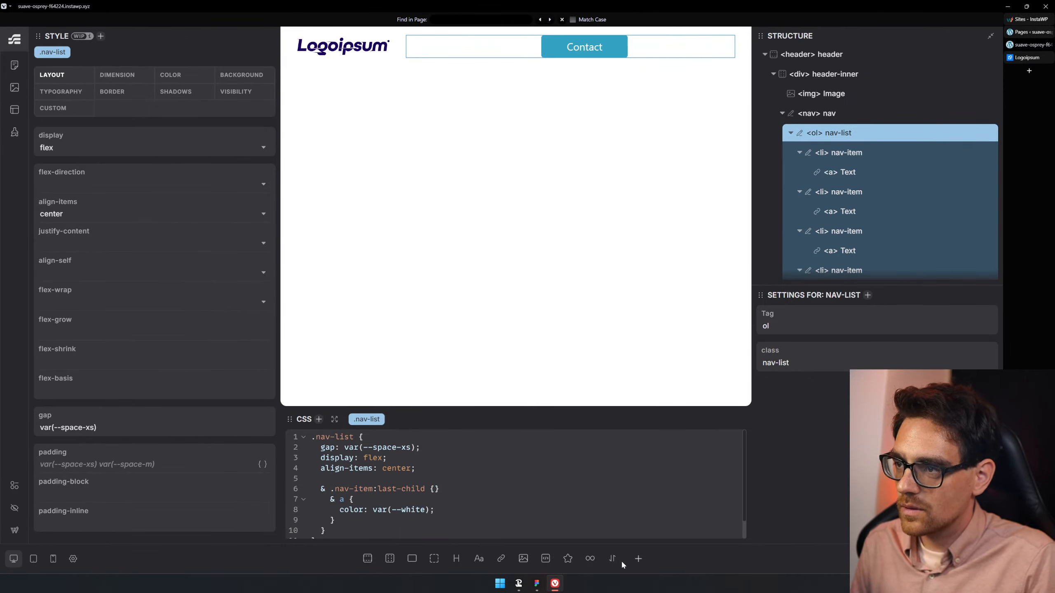
pyautogui.press('Delete')
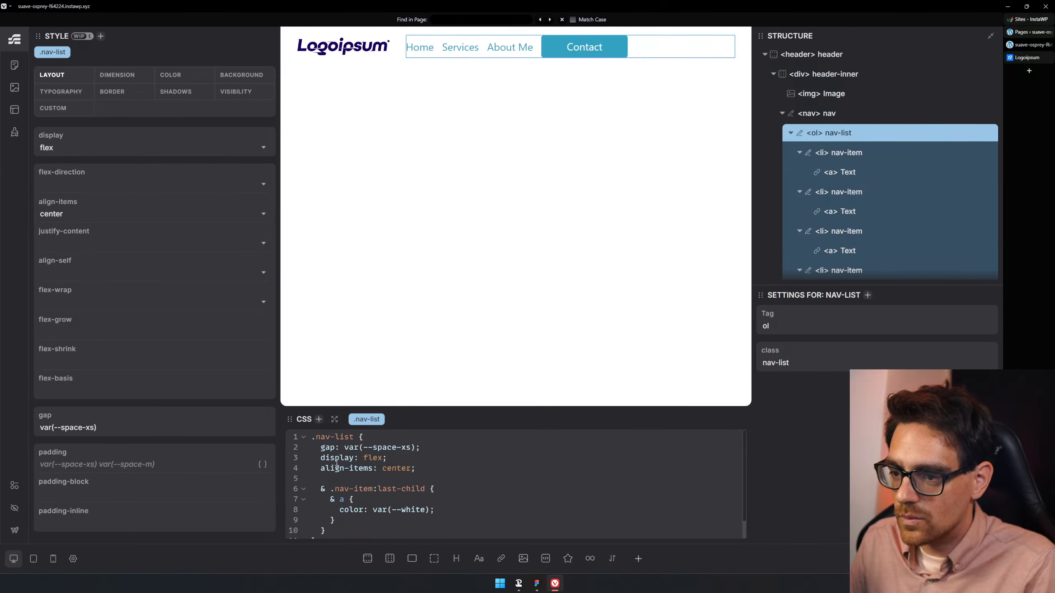
# - Collapse the nested & a block and insert blank lines above it inside the .nav-item:last-child rule
pyautogui.click(303, 500)
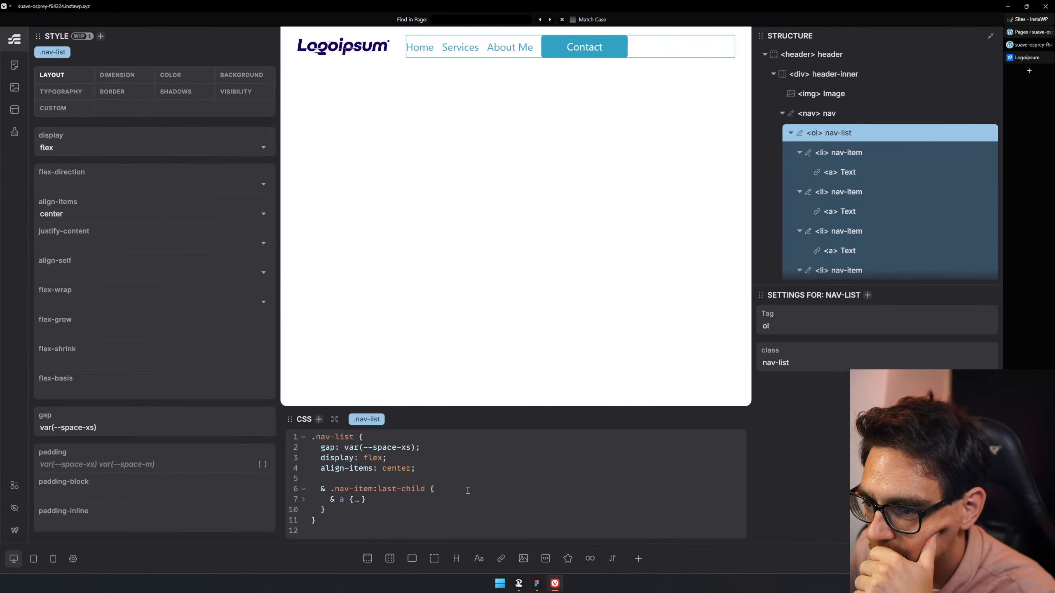
pyautogui.press('Return')
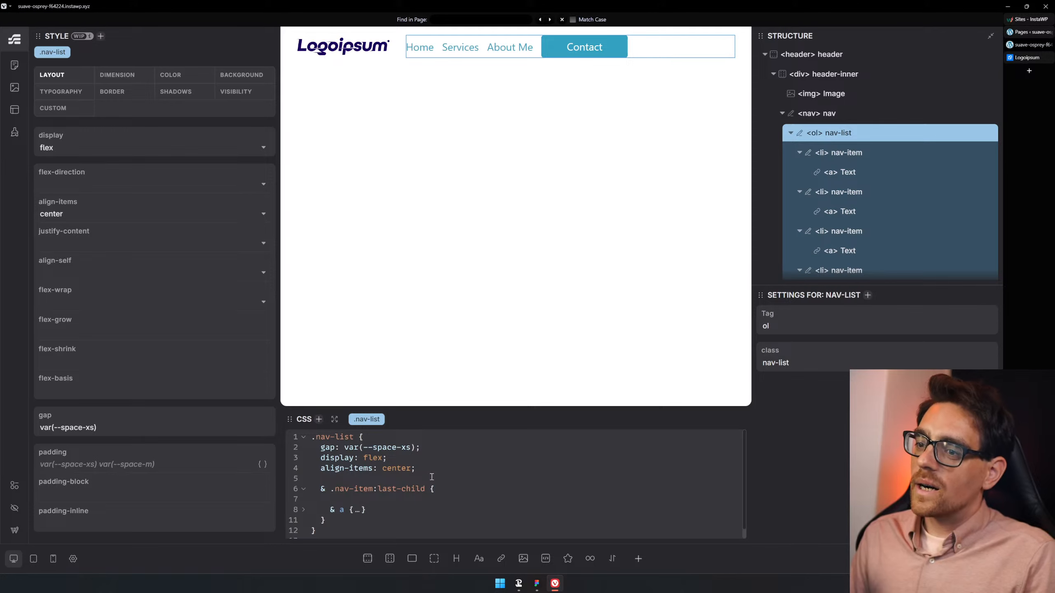
pyautogui.scroll(-1, 467, 501)
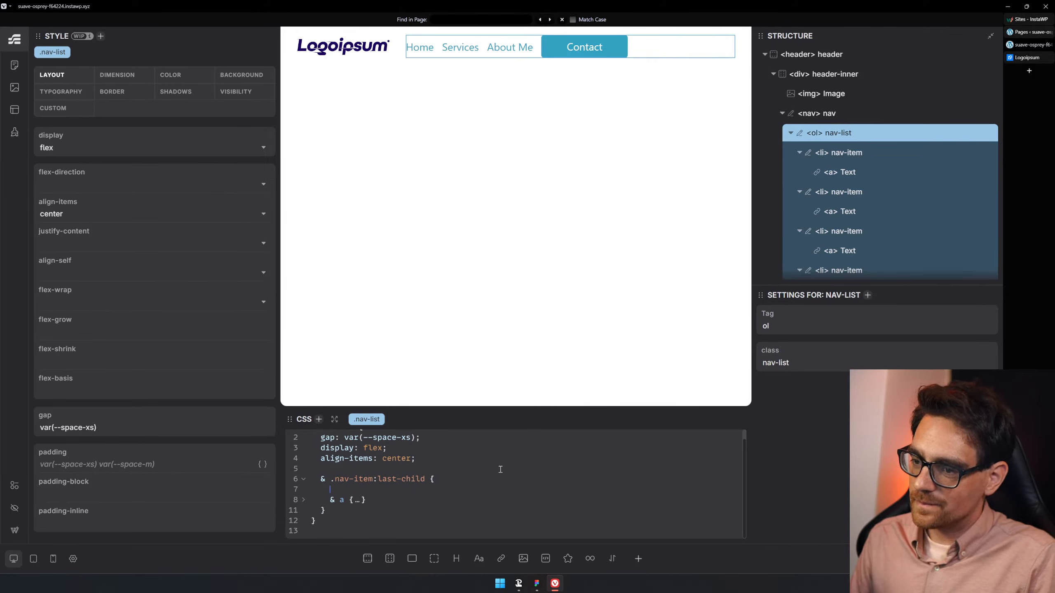
pyautogui.press('Return')
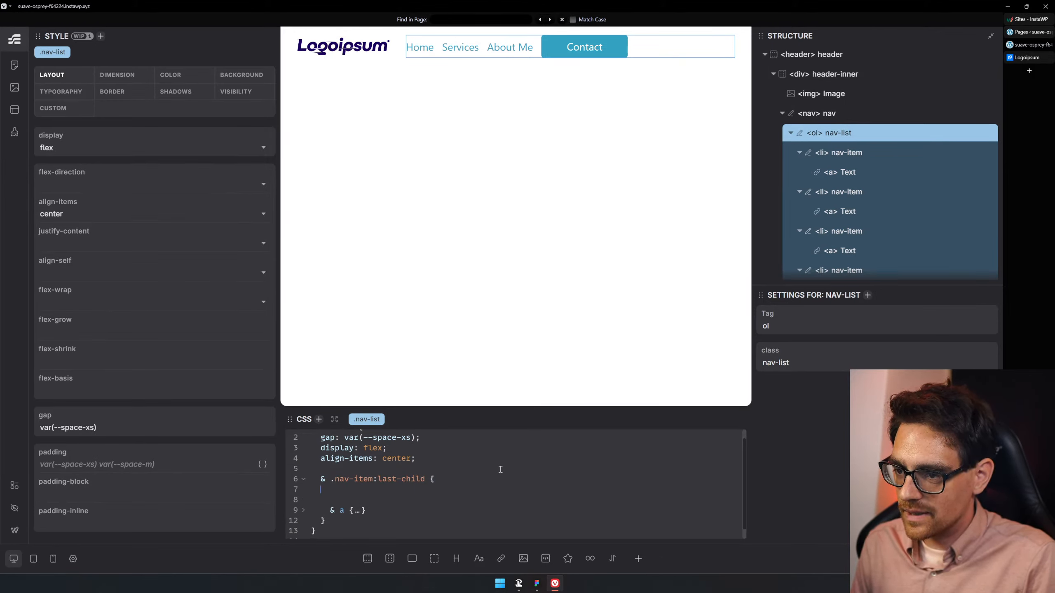
# - Deselect the nav-list, select the Contact nav-item and locate it in the page structure
pyautogui.press('Escape')
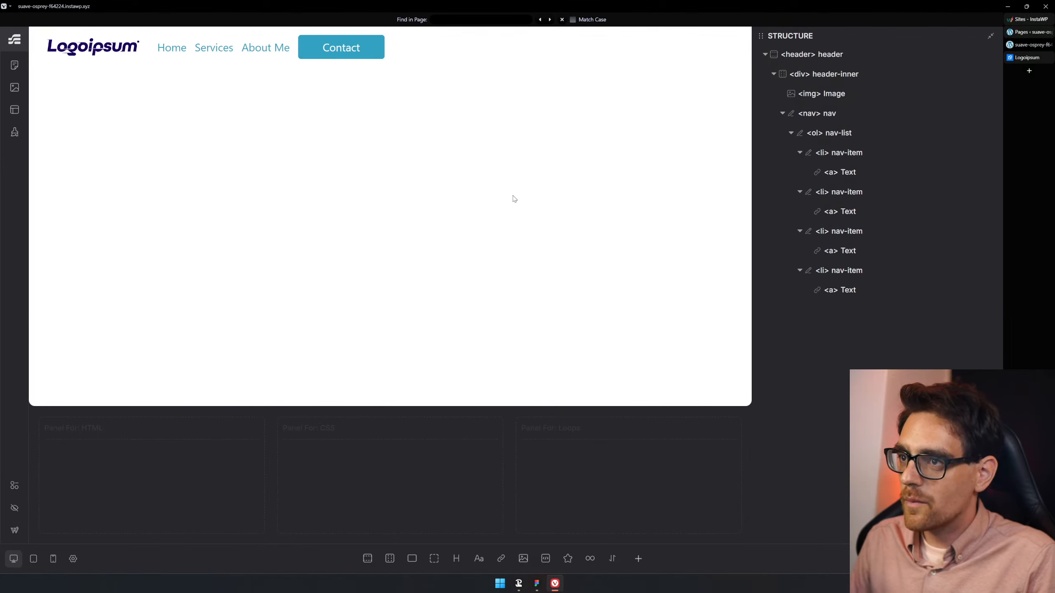
pyautogui.click(378, 50)
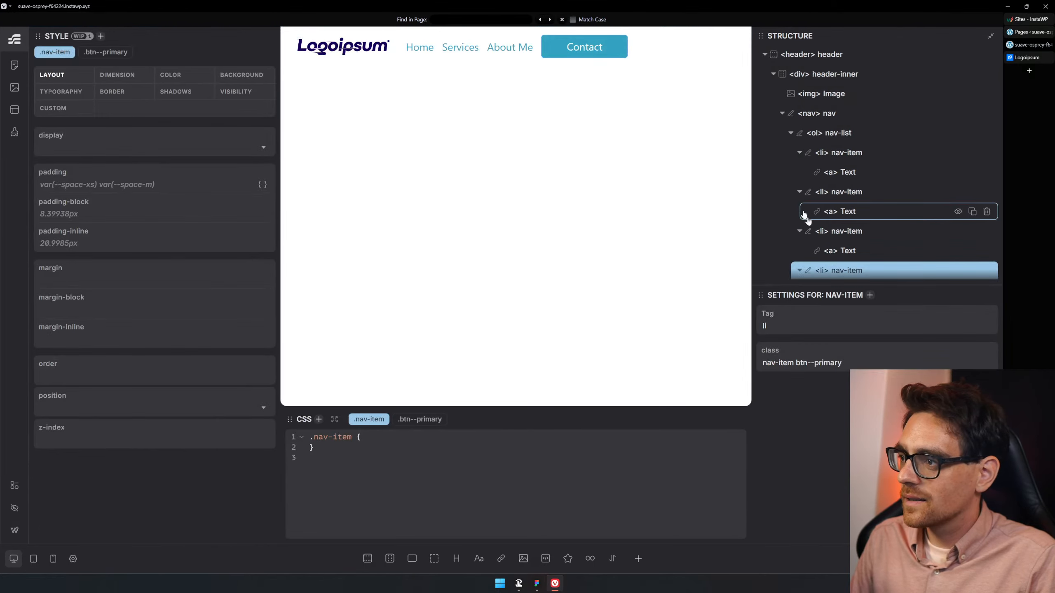
pyautogui.scroll(-1, 934, 249)
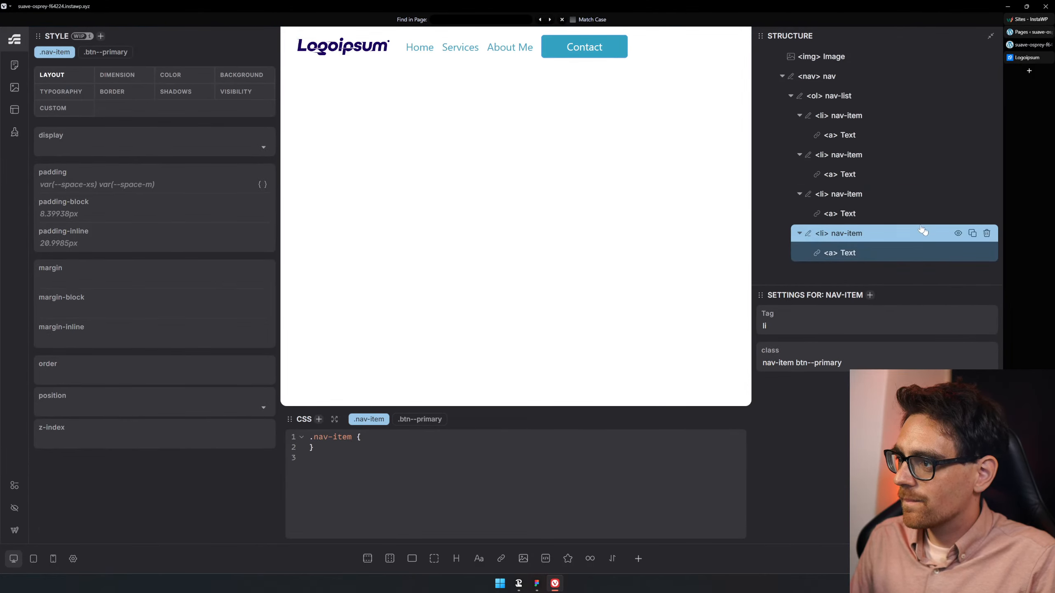
# - In the nav-list CSS, add margin-left: auto to the .nav-item:last-child rule, followed by a blank line above the nested & a block
pyautogui.click(878, 98)
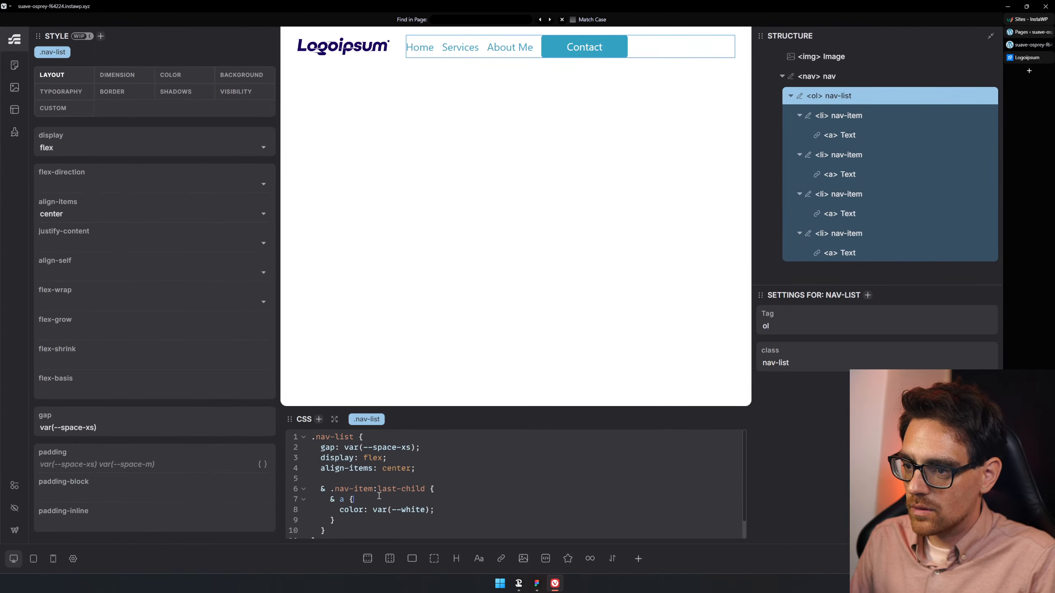
pyautogui.press('Return')
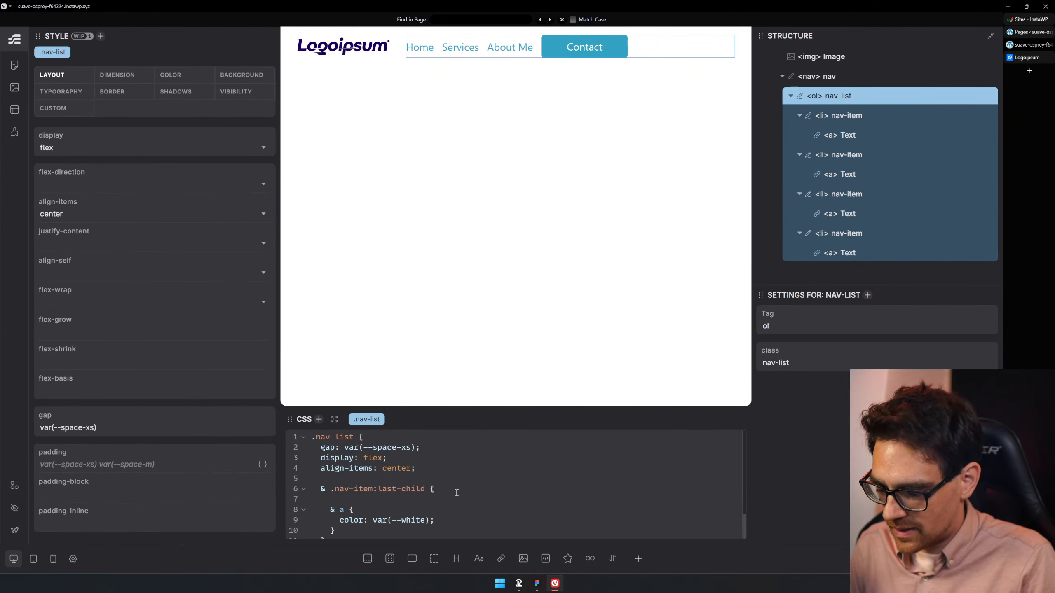
pyautogui.write('margin-')
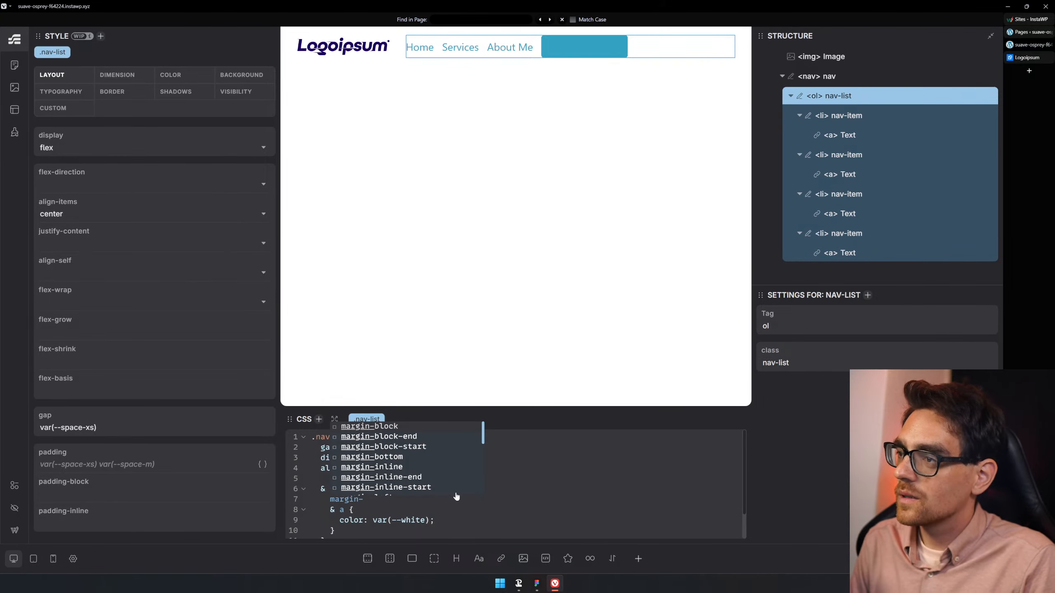
pyautogui.write('left: autp;')
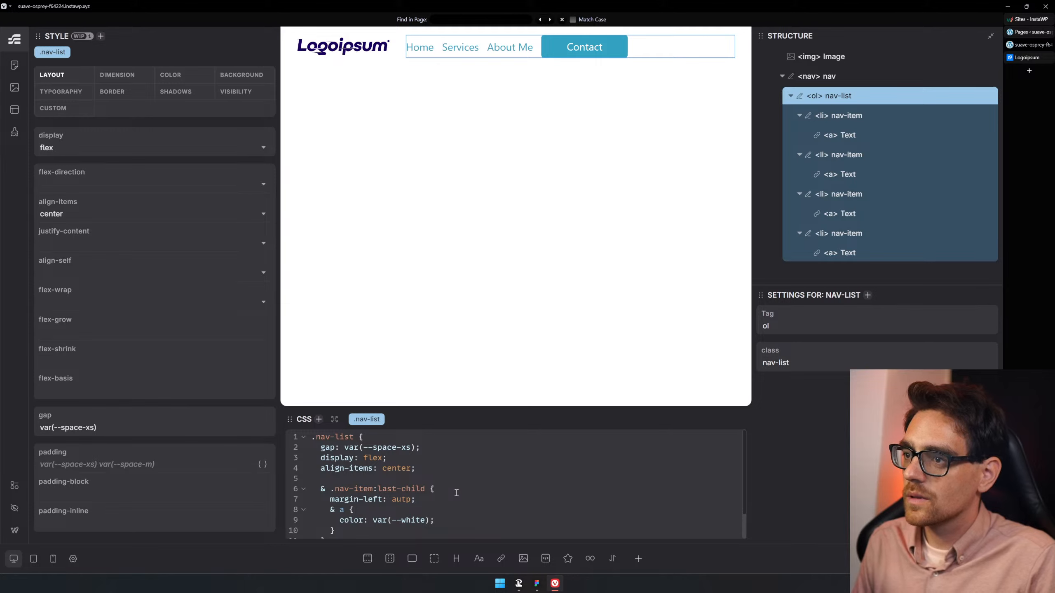
pyautogui.press('BackSpace')
pyautogui.press('BackSpace')
pyautogui.write('o;')
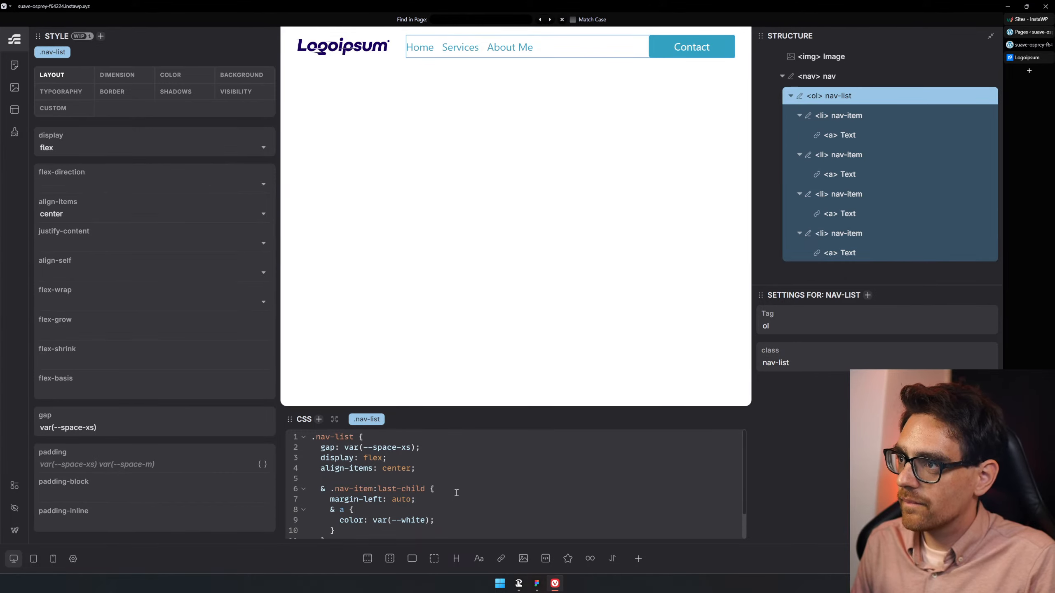
pyautogui.press('Return')
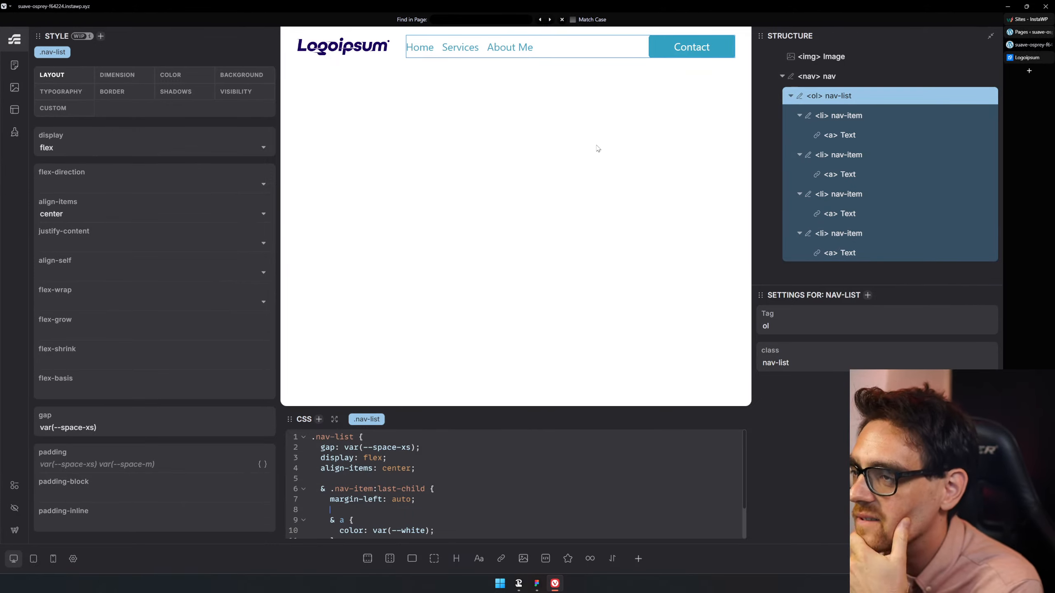
# - Collapse the header element in the page structure and select it
pyautogui.scroll(2, 793, 103)
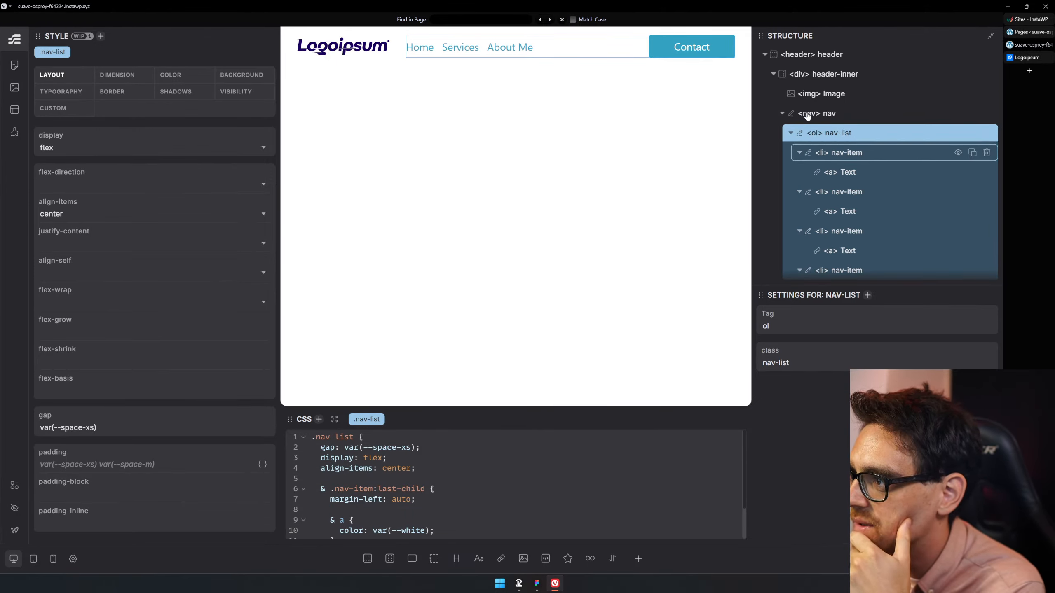
pyautogui.click(766, 55)
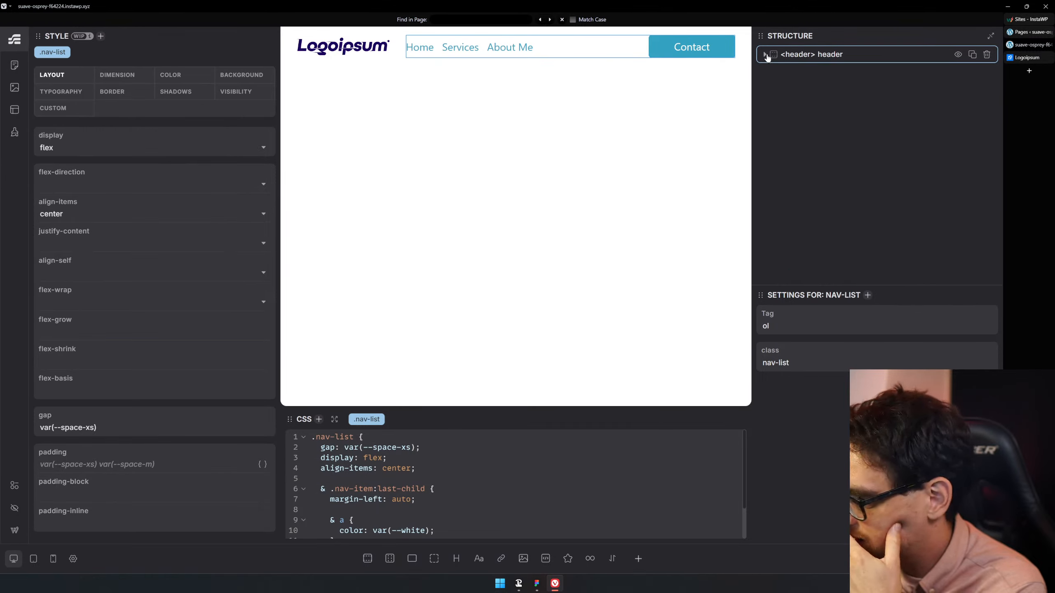
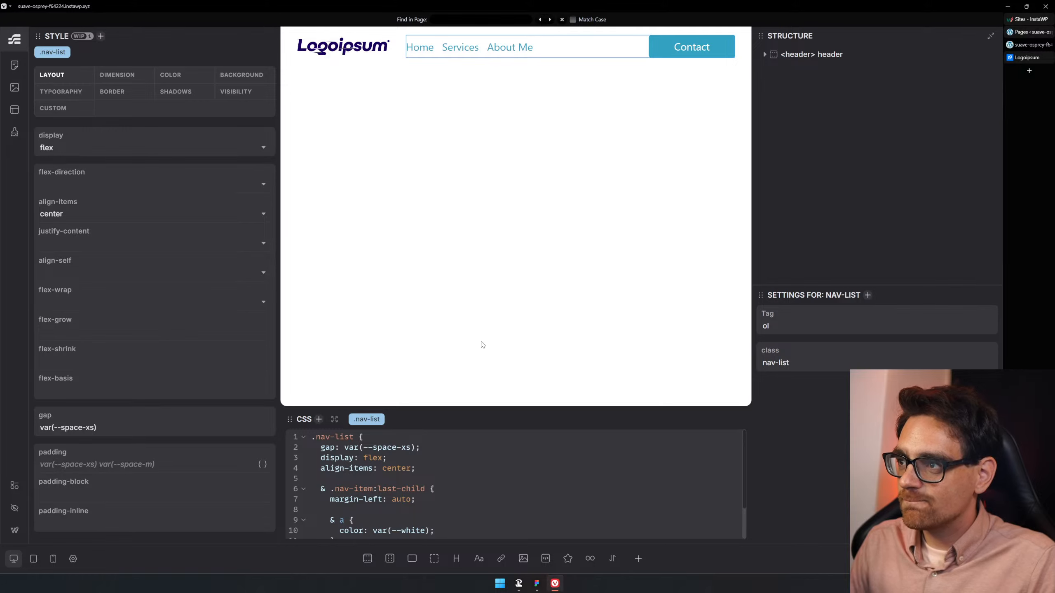
pyautogui.click(848, 58)
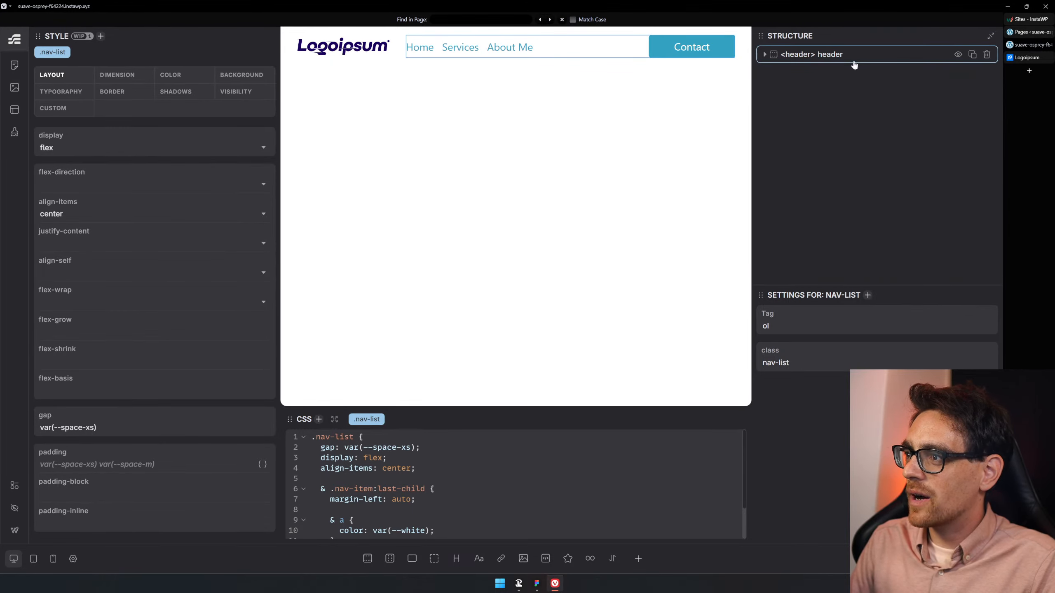
pyautogui.click(766, 54)
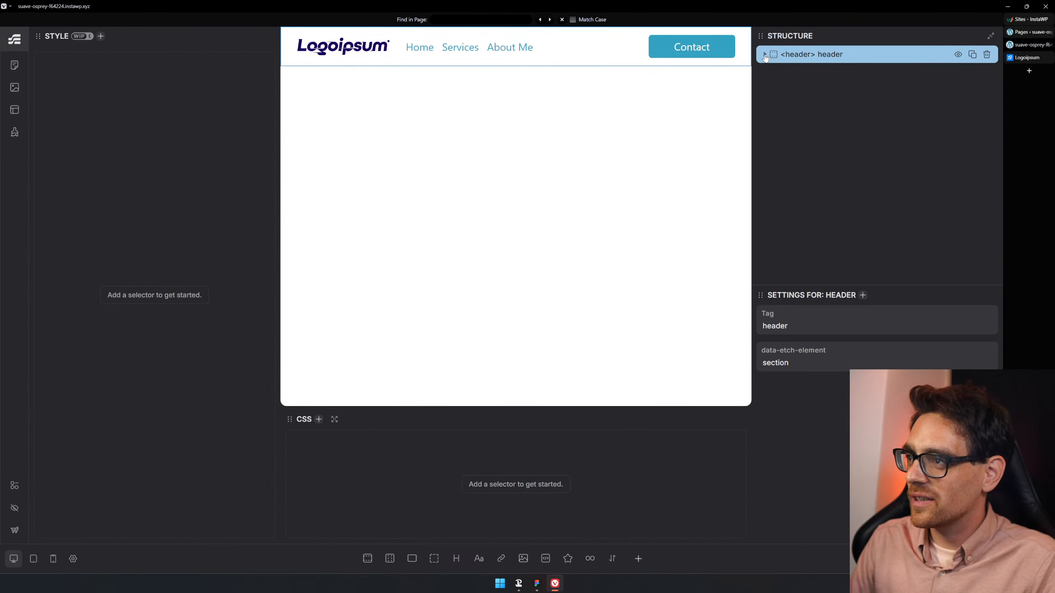
# - Search the web for "confetti button" in a new tab and open the CodePen Confetti Button result
pyautogui.click(1031, 71)
pyautogui.write('confetti')
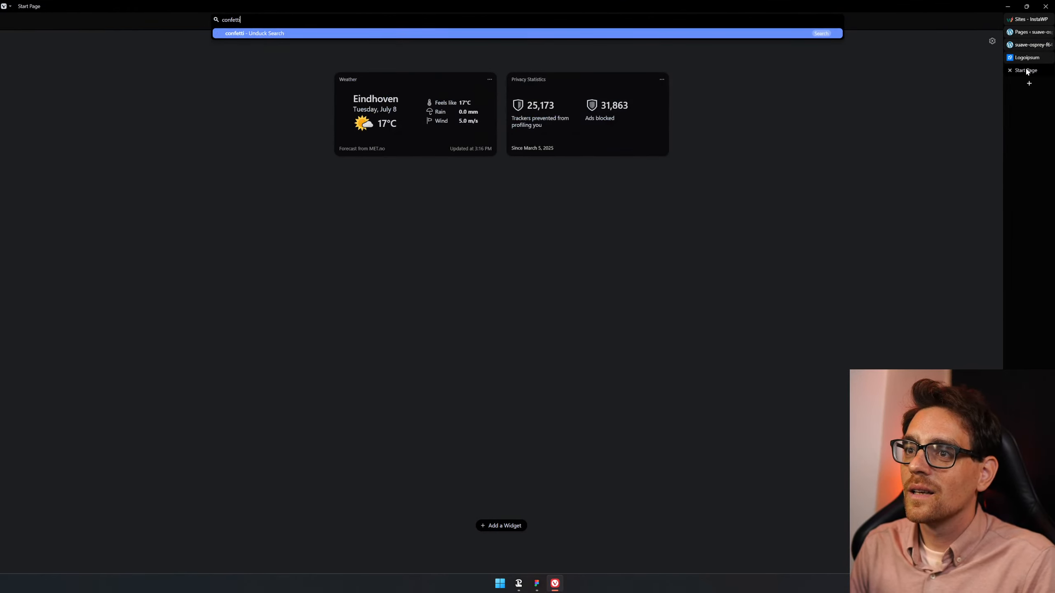
pyautogui.press('Return')
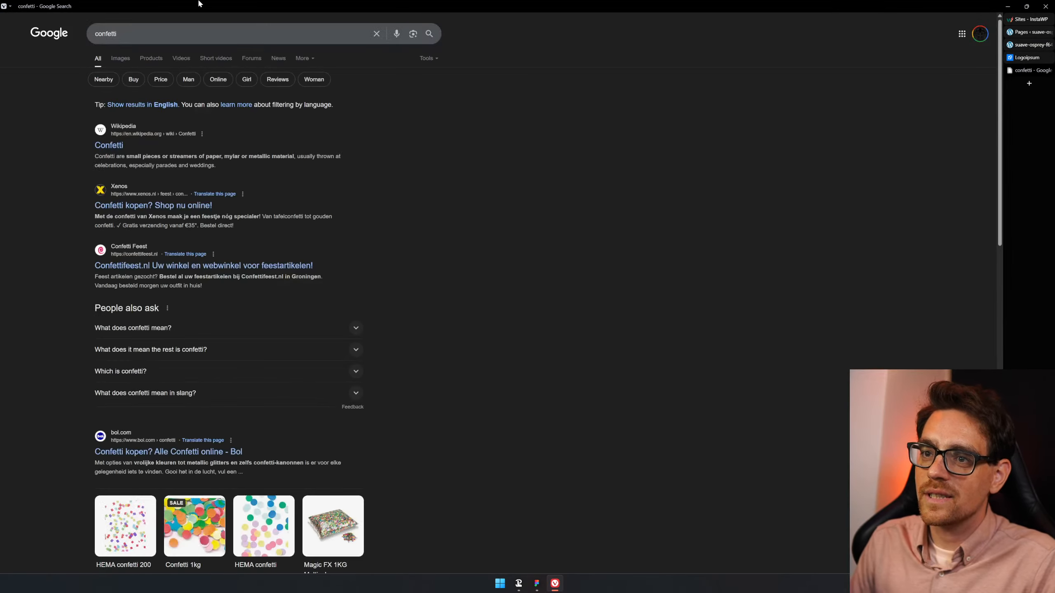
pyautogui.click(202, 36)
pyautogui.write('button')
pyautogui.press('Return')
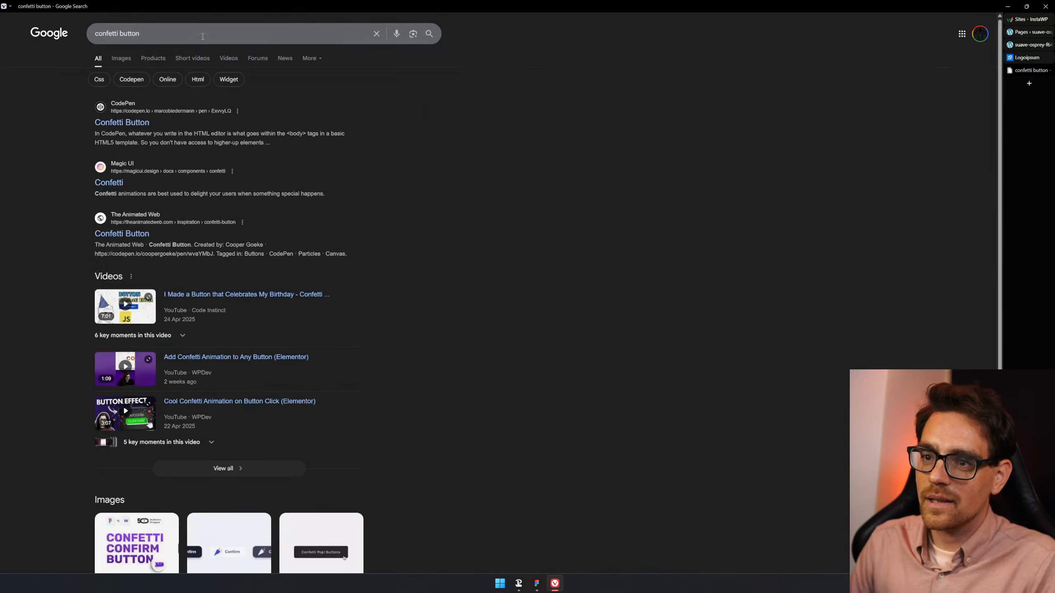
pyautogui.click(127, 127)
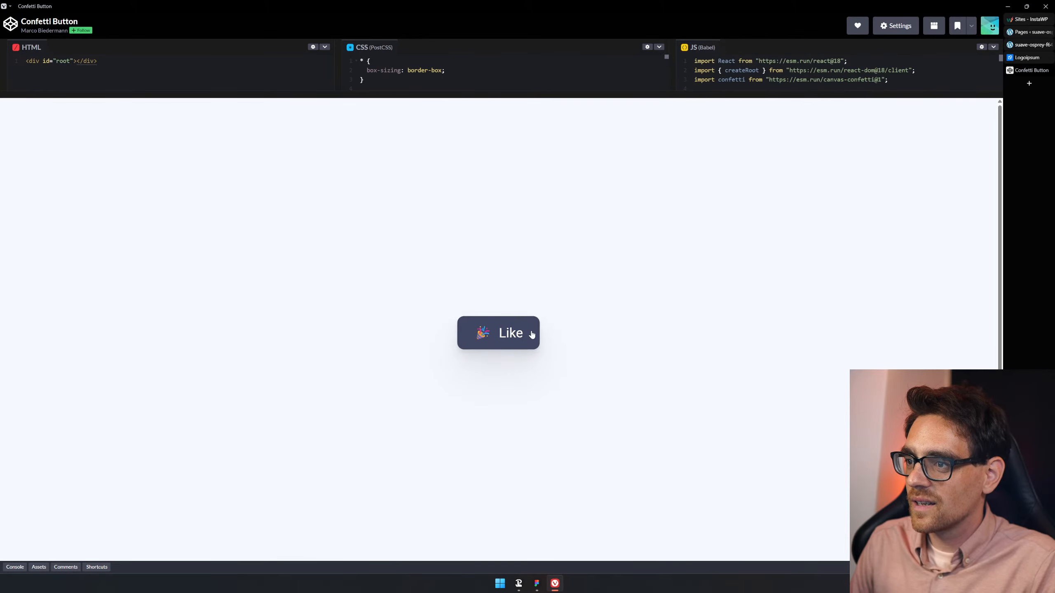
# - Trigger the confetti animation of the pen's Like button several times
pyautogui.click(517, 337)
pyautogui.click(517, 337)
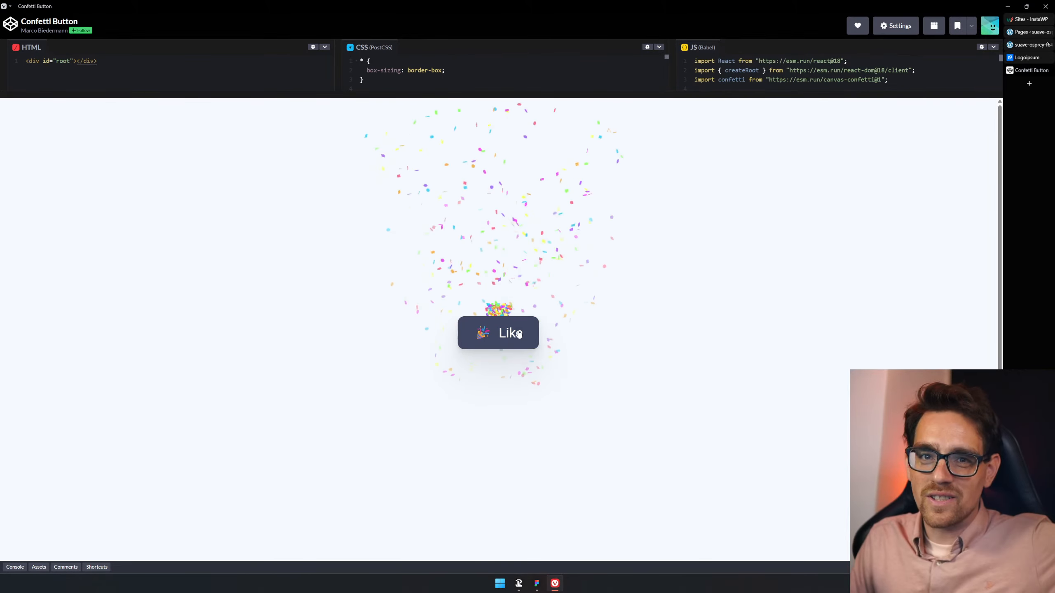
pyautogui.click(519, 333)
pyautogui.click(468, 341)
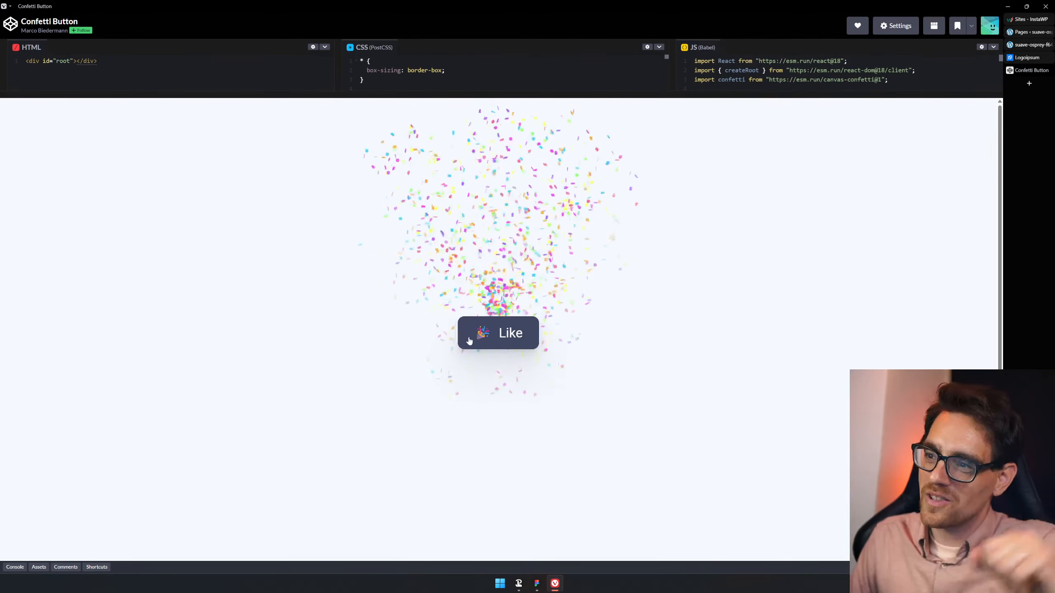
pyautogui.click(518, 344)
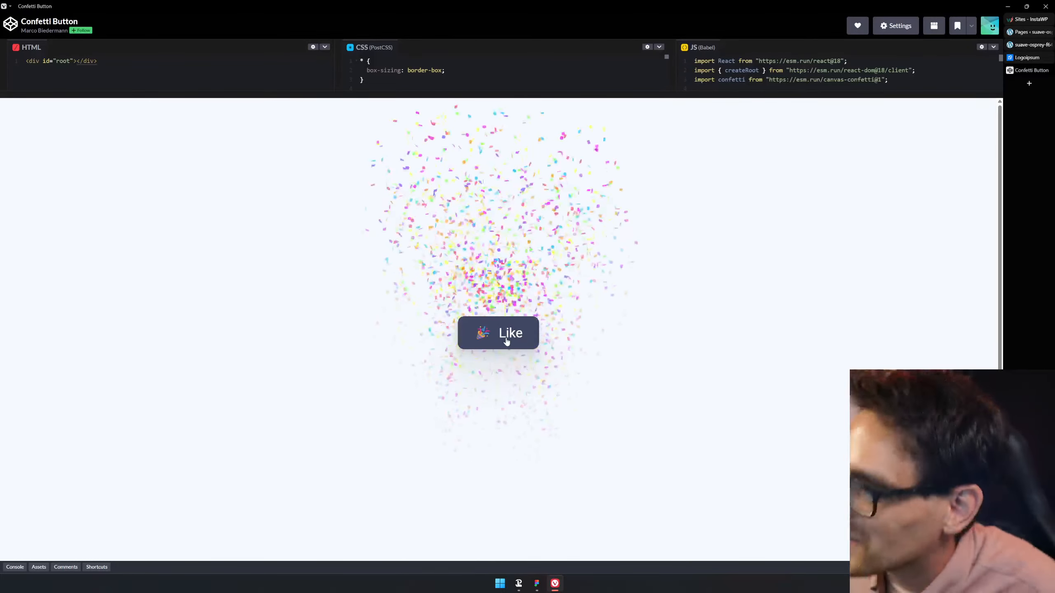
pyautogui.click(506, 342)
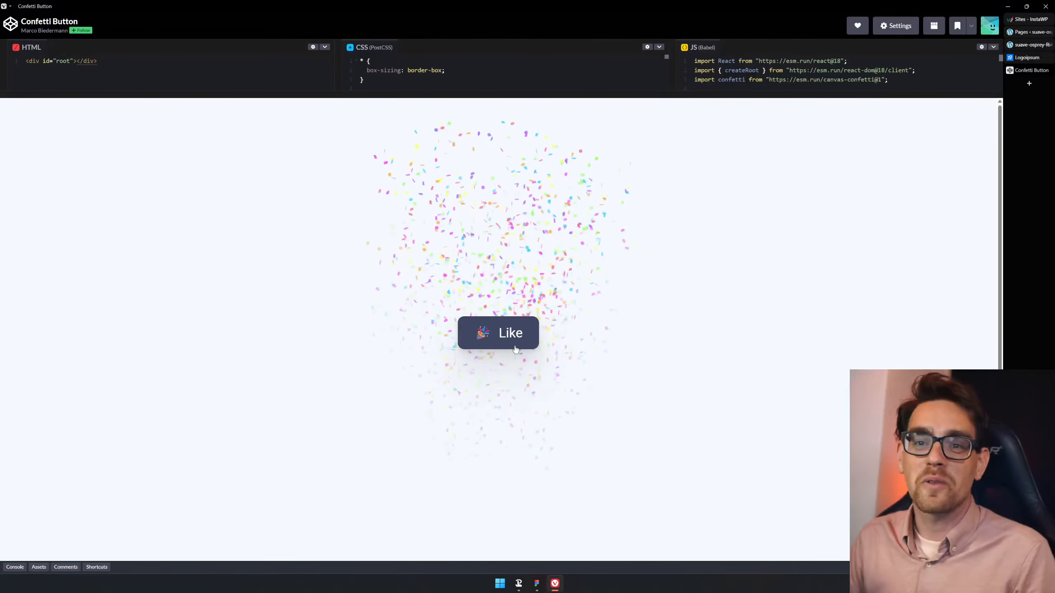
pyautogui.click(510, 337)
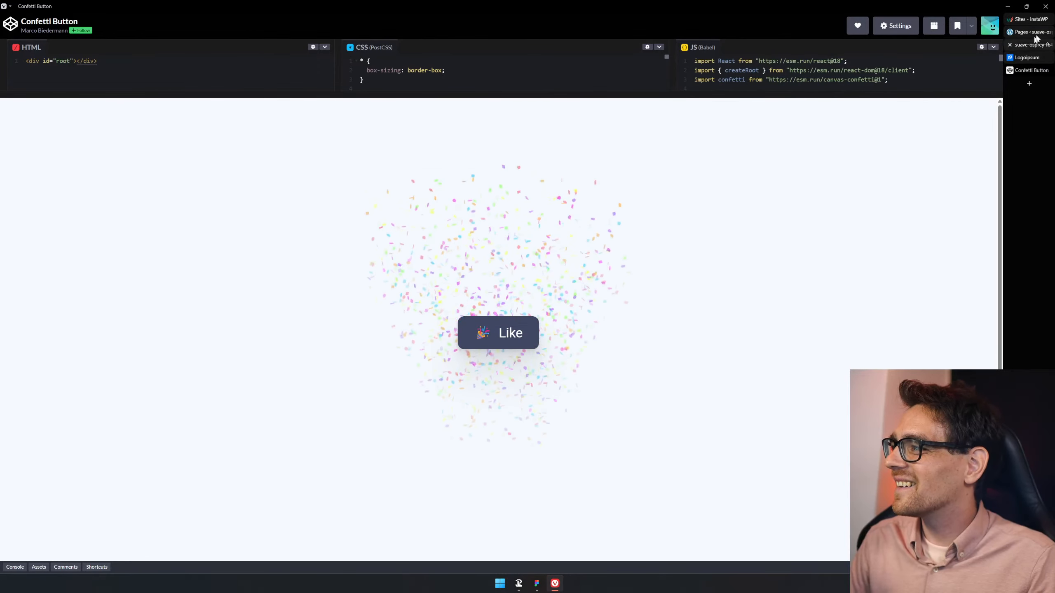
# - Return to the page builder, add a section below the header named hero, and rename its container to inner
pyautogui.click(1026, 44)
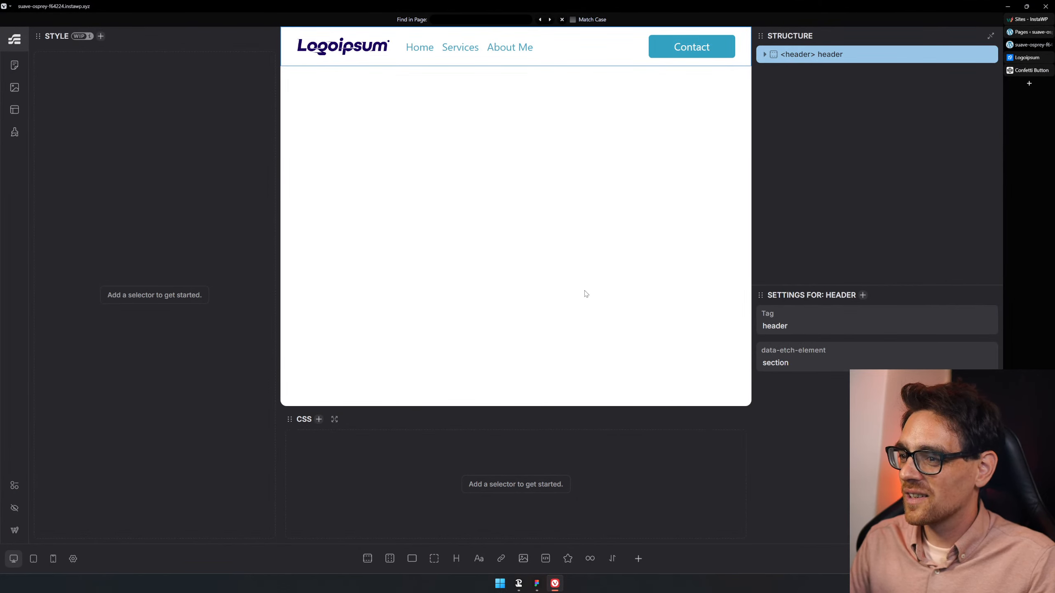
pyautogui.click(366, 566)
pyautogui.doubleClick(826, 75)
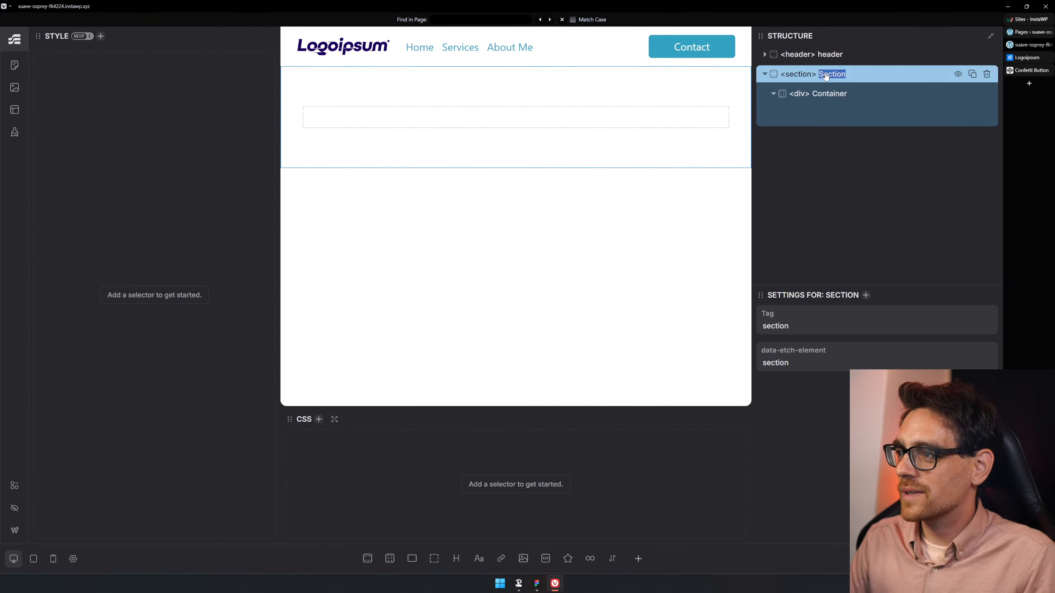
pyautogui.write('hero')
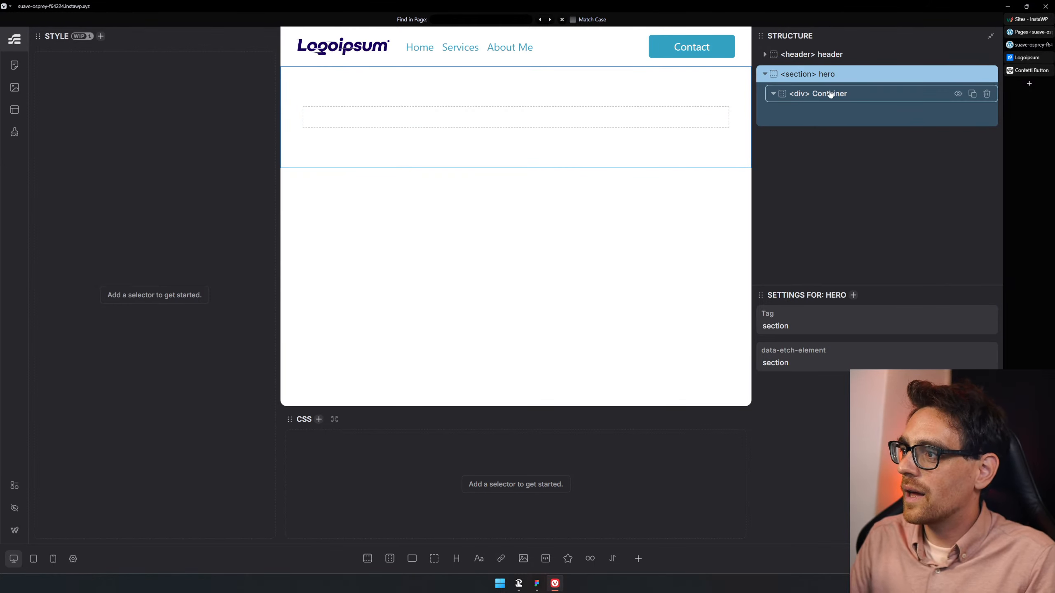
pyautogui.doubleClick(830, 95)
pyautogui.write('inner')
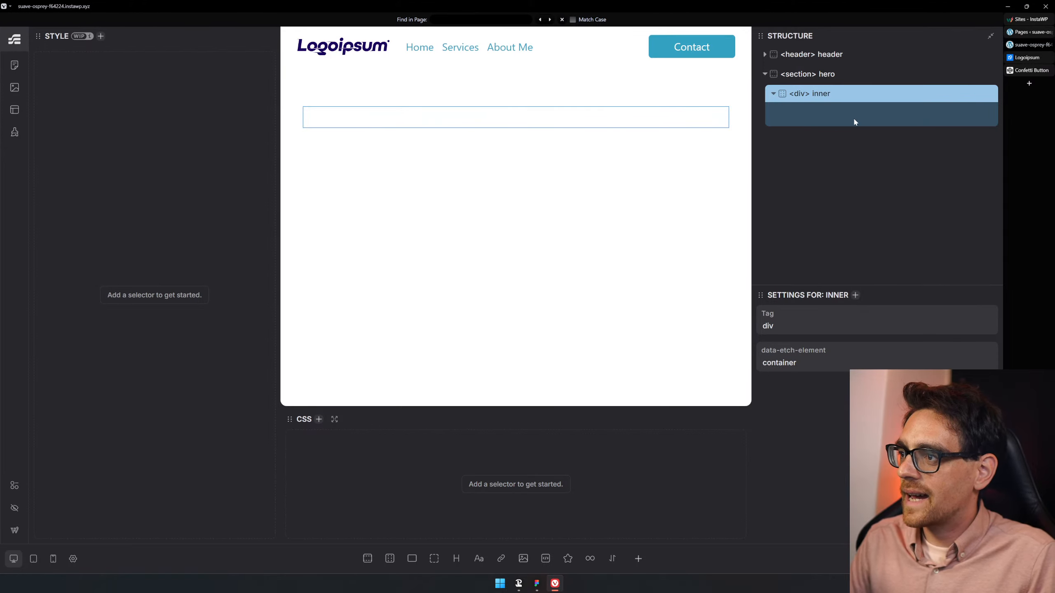
# - Switch to Figma to examine the hero layout of the Black and white design, and return to the page builder
pyautogui.click(536, 583)
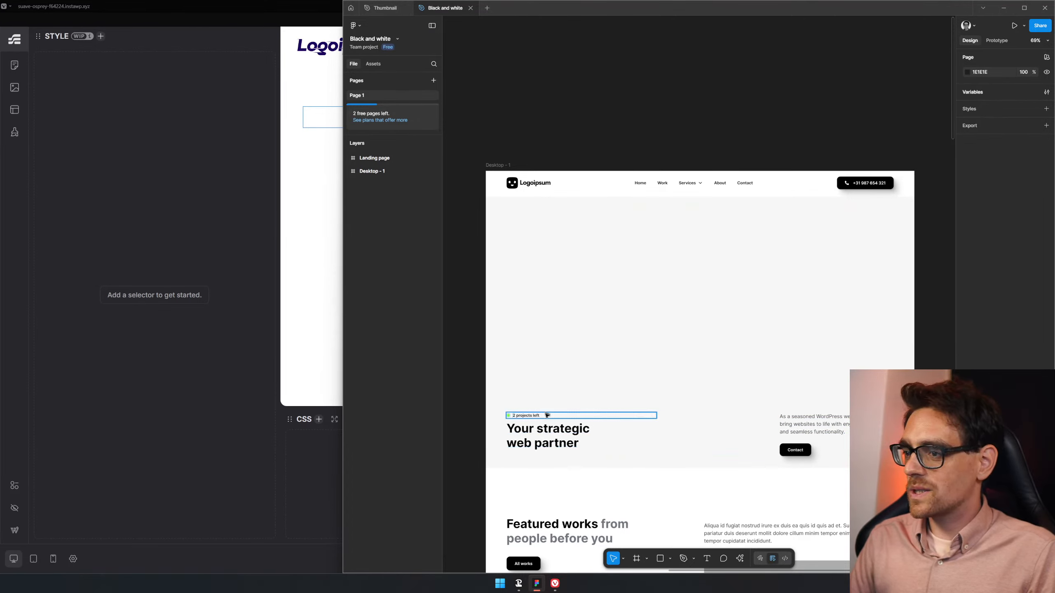
pyautogui.scroll(-2, 640, 388)
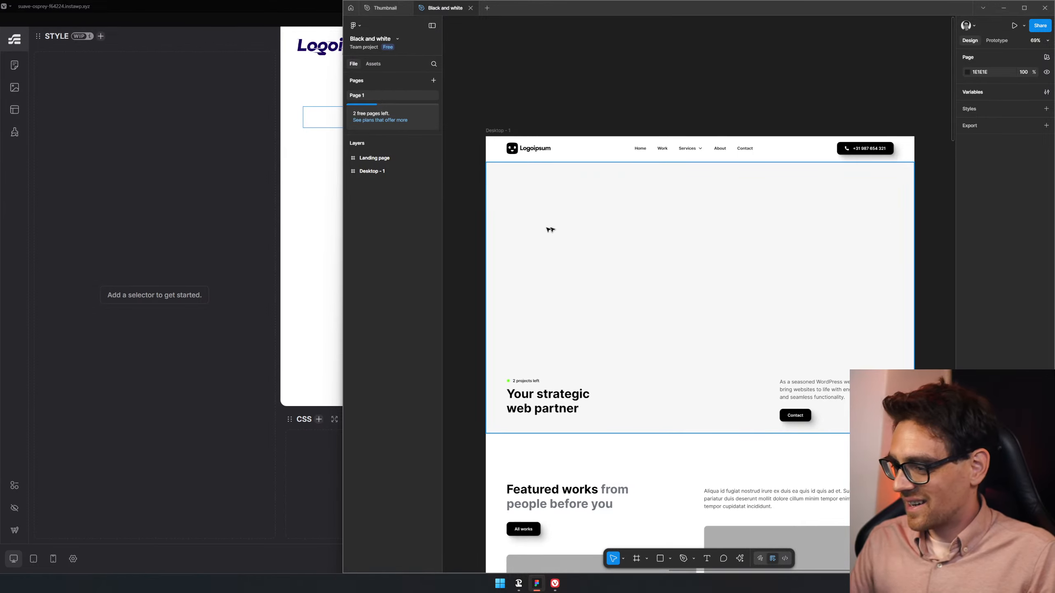
pyautogui.click(314, 200)
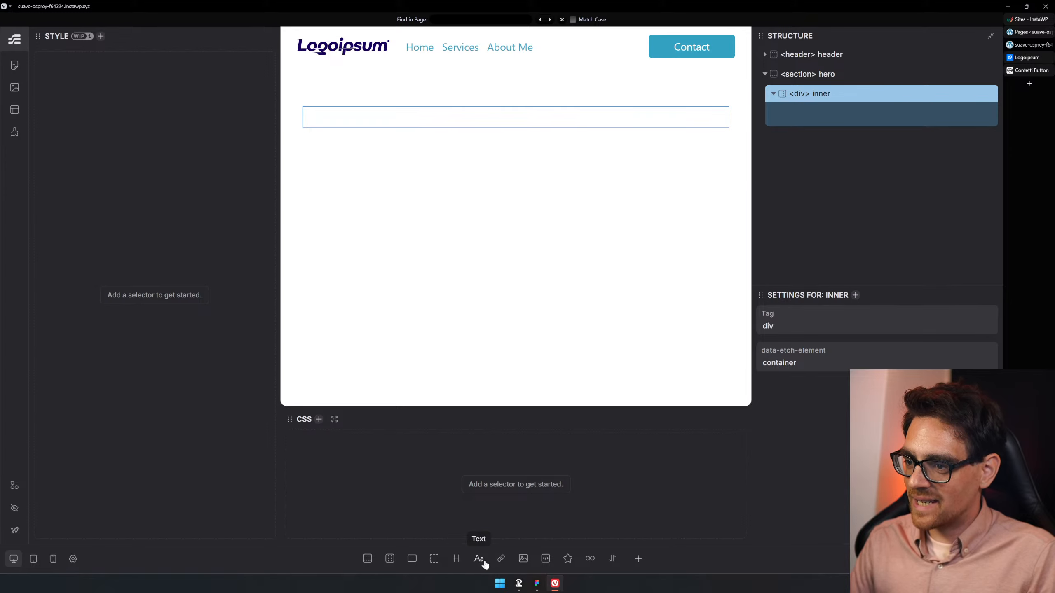
# - In Figma, draw rectangles over the Desktop - 1 hero's empty area (about 1464 × 525), heading (about 392 × 200) and description (about 456 × 224)
pyautogui.click(537, 583)
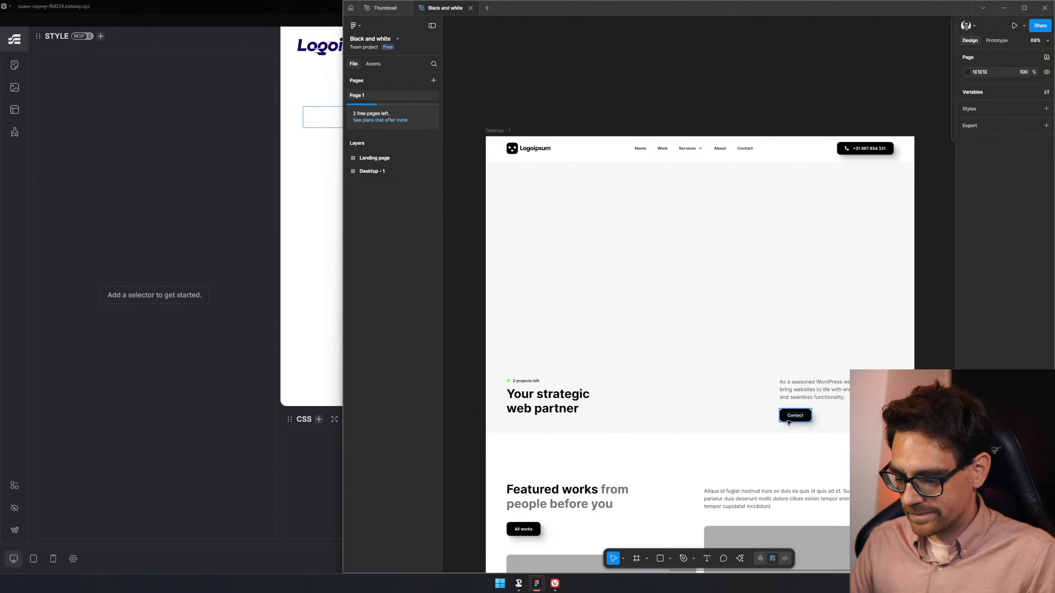
pyautogui.press('r')
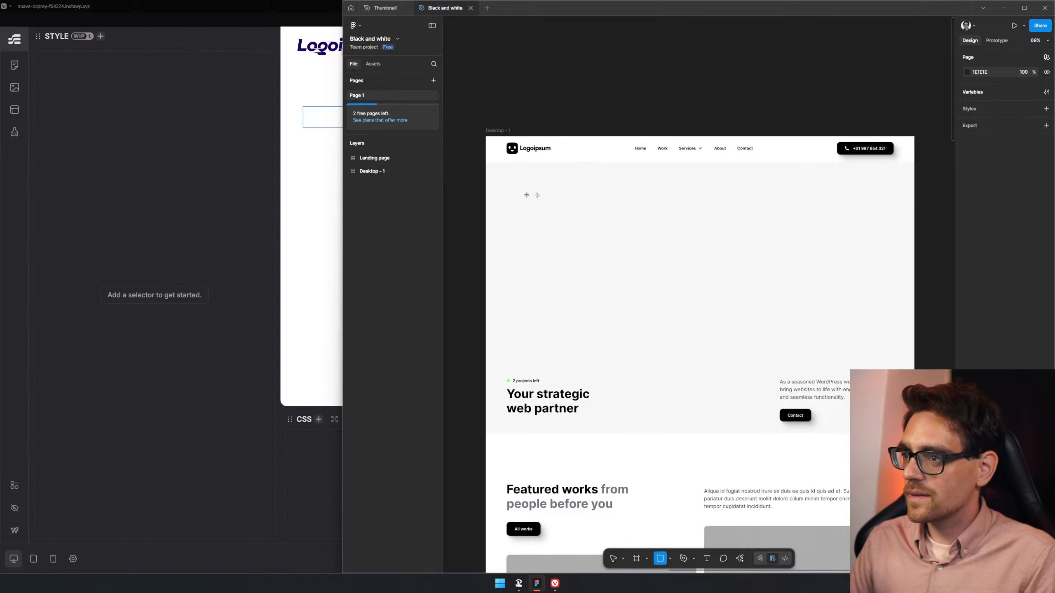
pyautogui.moveTo(499, 171); pyautogui.dragTo(914, 319)
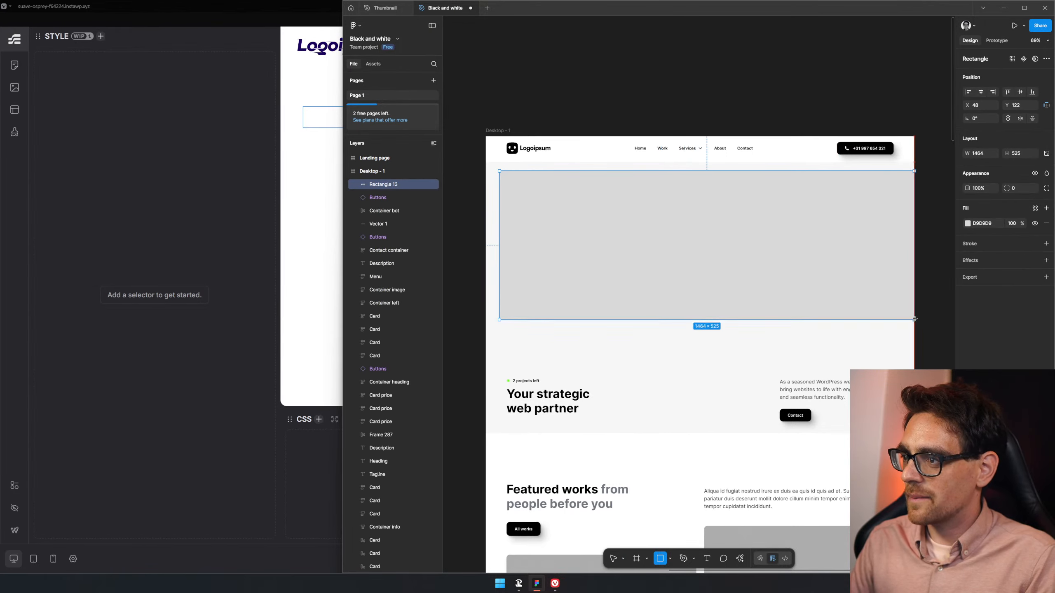
pyautogui.moveTo(505, 372); pyautogui.dragTo(616, 428)
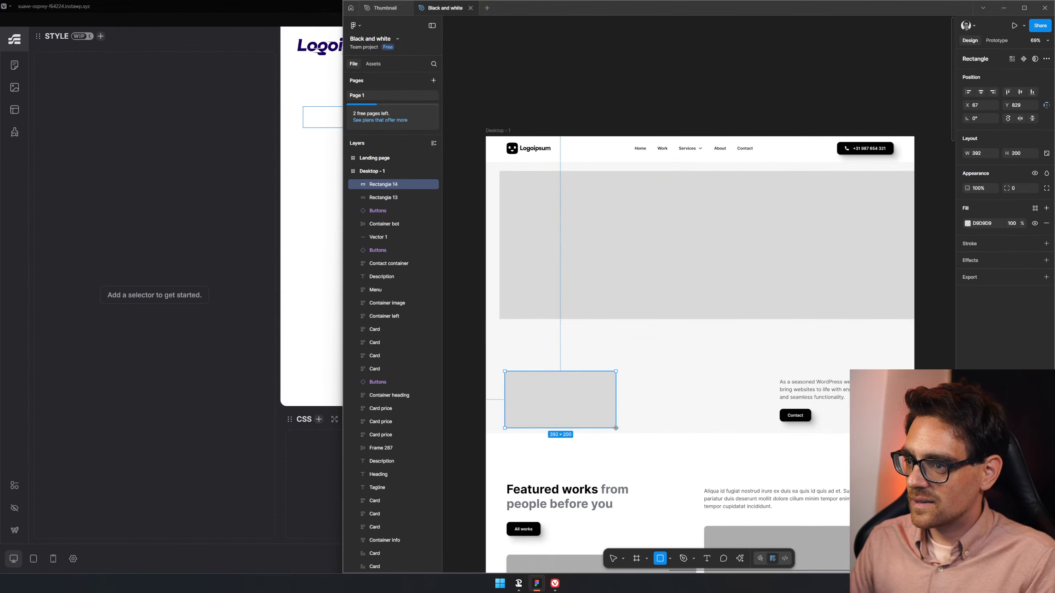
pyautogui.press('r')
pyautogui.moveTo(772, 365); pyautogui.dragTo(900, 428)
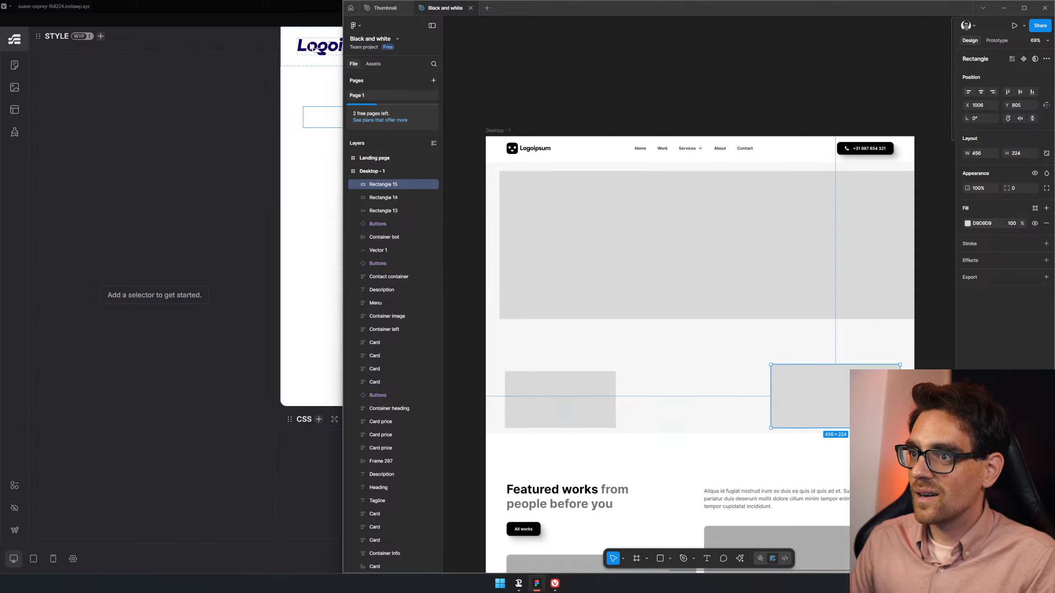
# - Move the 392 × 200 rectangle beside the hero heading and the 456 × 224 one above the description text
pyautogui.moveTo(576, 389); pyautogui.dragTo(687, 381)
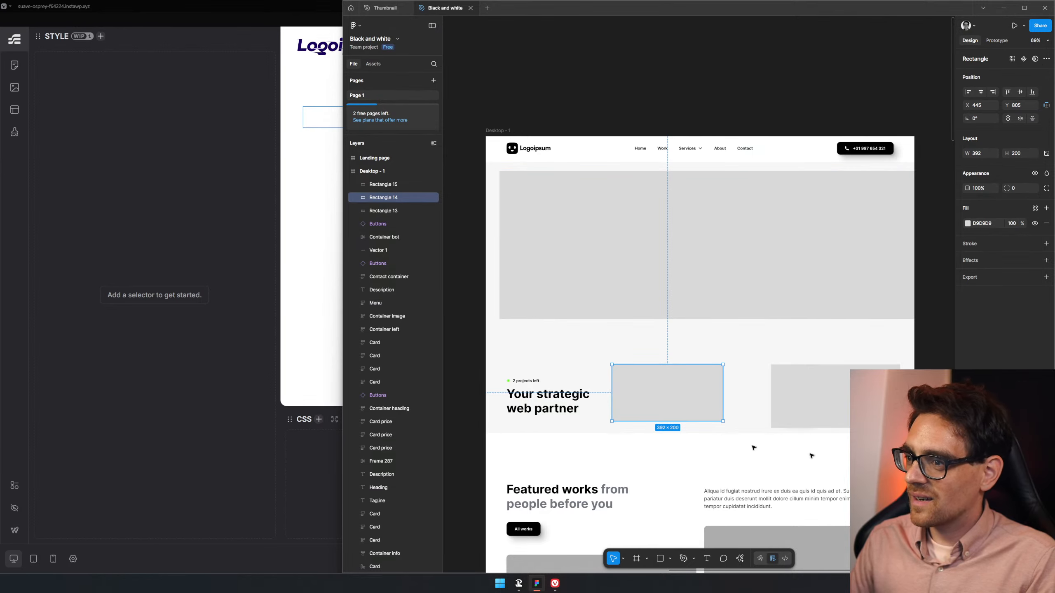
pyautogui.moveTo(657, 396)
pyautogui.mouseDown()
pyautogui.moveTo(671, 252)
pyautogui.moveTo(654, 349)
pyautogui.moveTo(665, 393)
pyautogui.mouseUp()
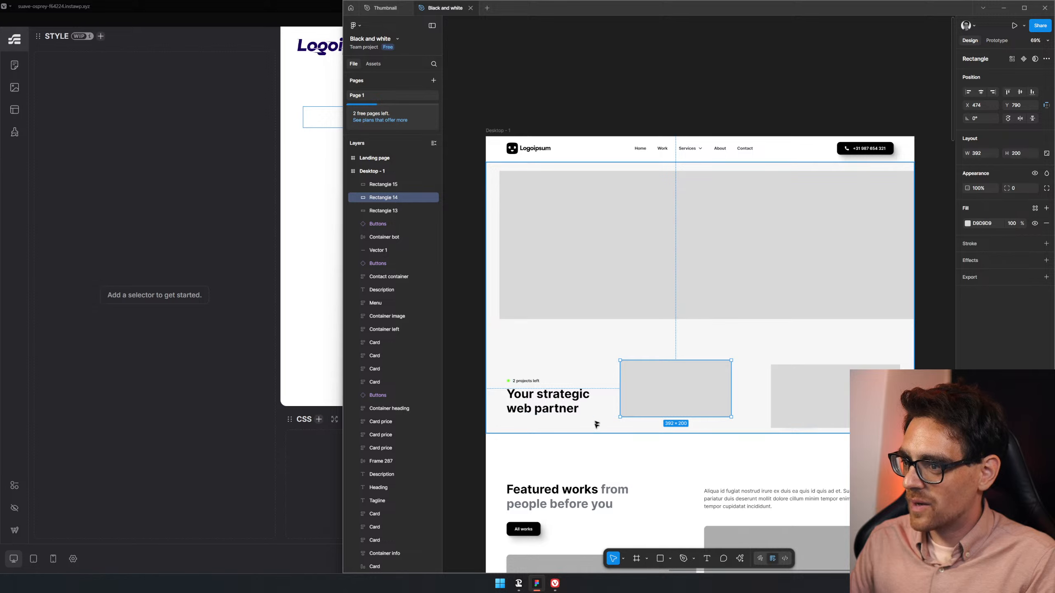
pyautogui.moveTo(796, 395); pyautogui.dragTo(810, 335)
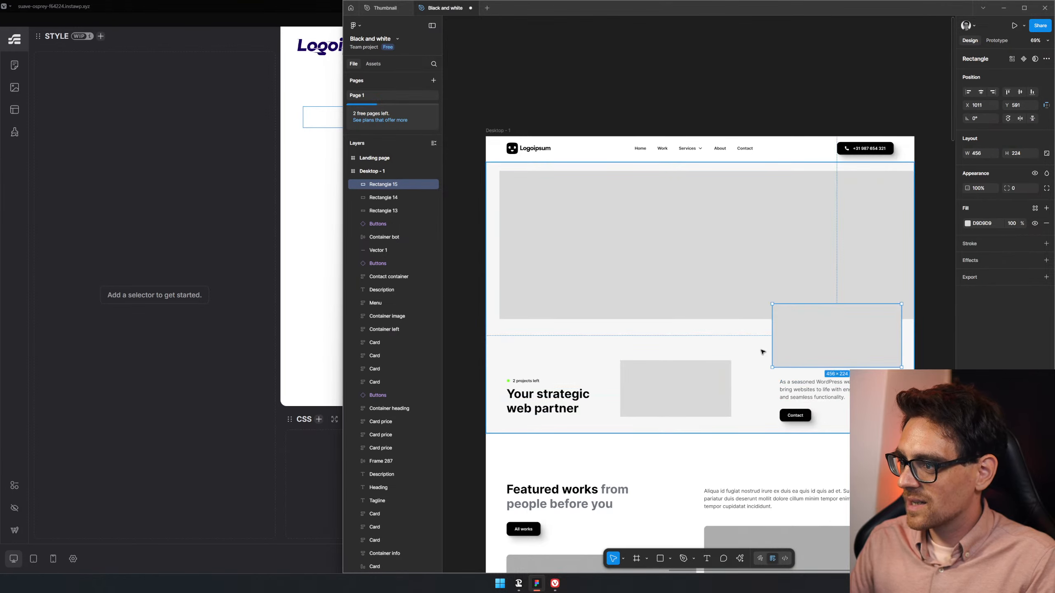
# - Delete the three grey placeholder rectangles from the Desktop - 1 hero area
pyautogui.click(685, 396)
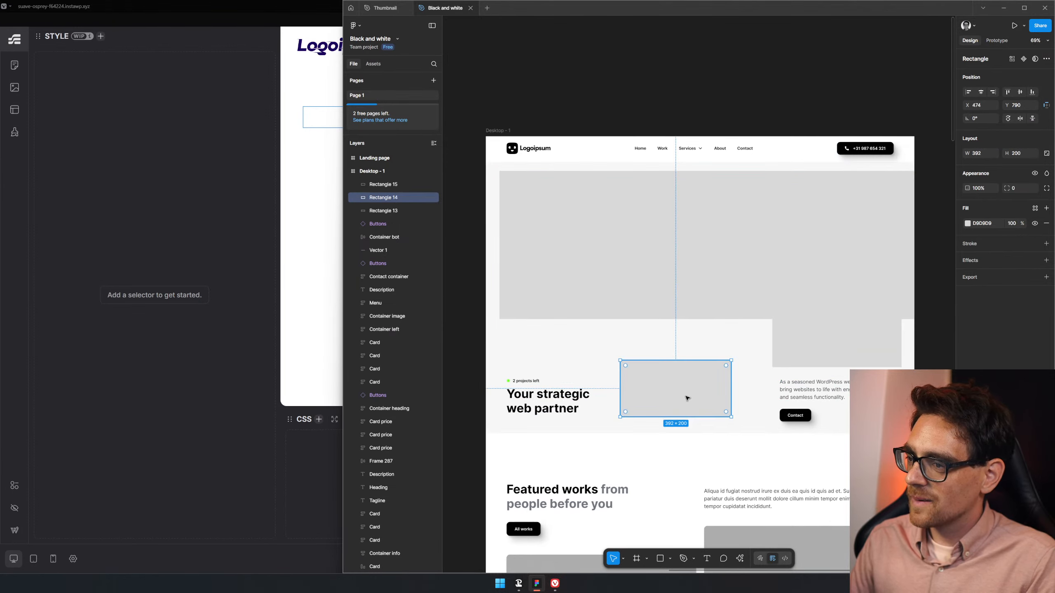
pyautogui.press('Delete')
pyautogui.click(838, 348)
pyautogui.press('Delete')
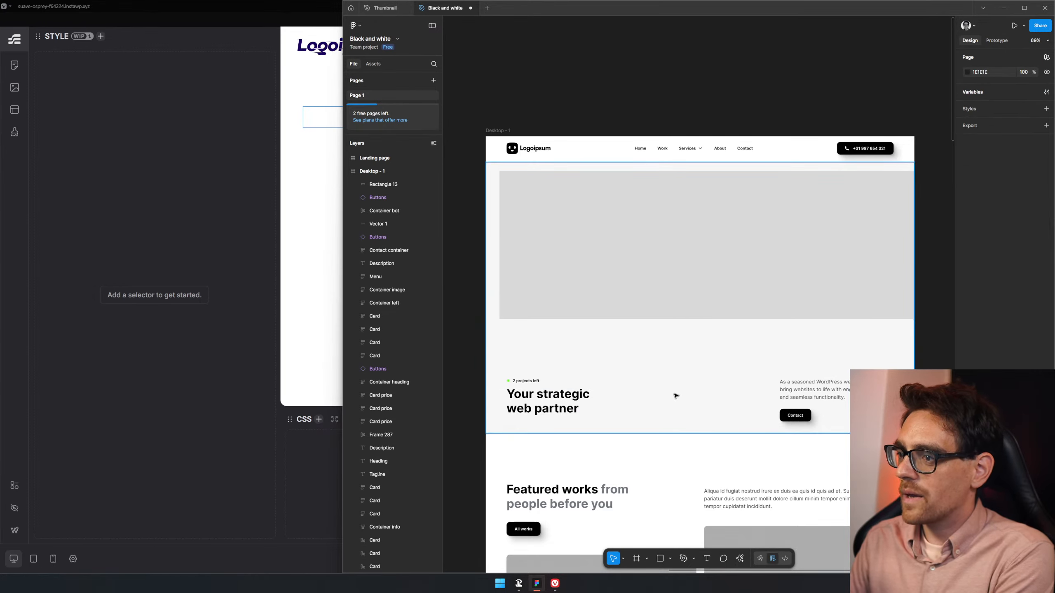
pyautogui.click(679, 254)
pyautogui.press('Delete')
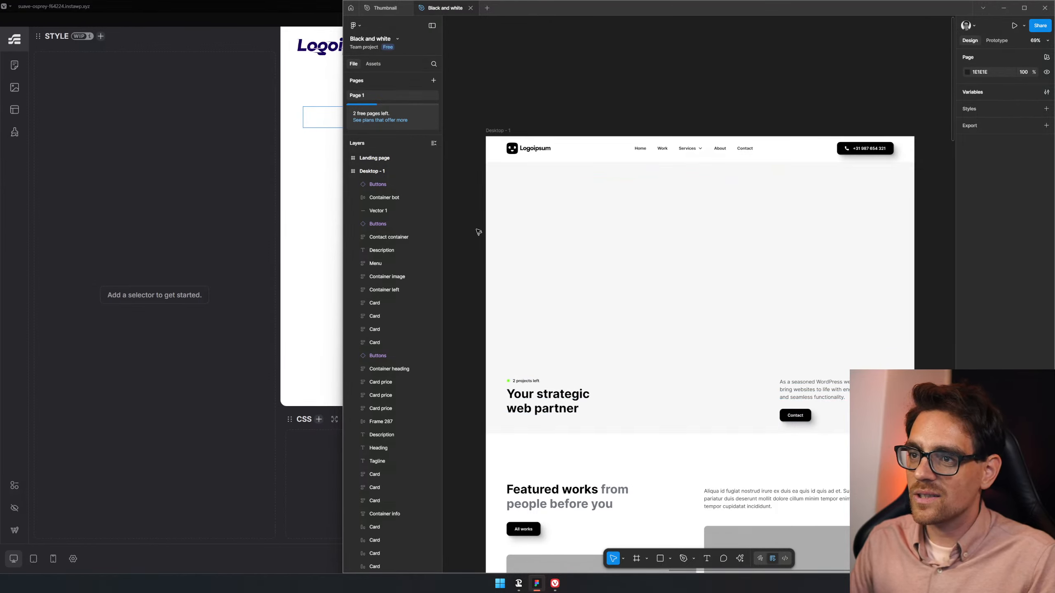
# - Return to the page builder and add two headings, a text element and a link inside the hero's inner container
pyautogui.click(279, 244)
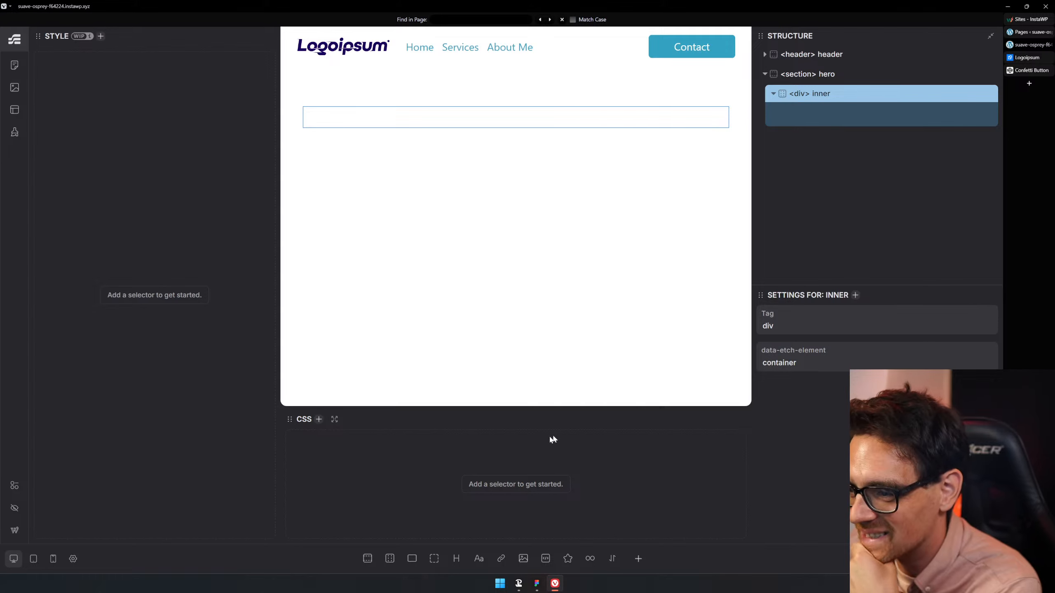
pyautogui.click(456, 558)
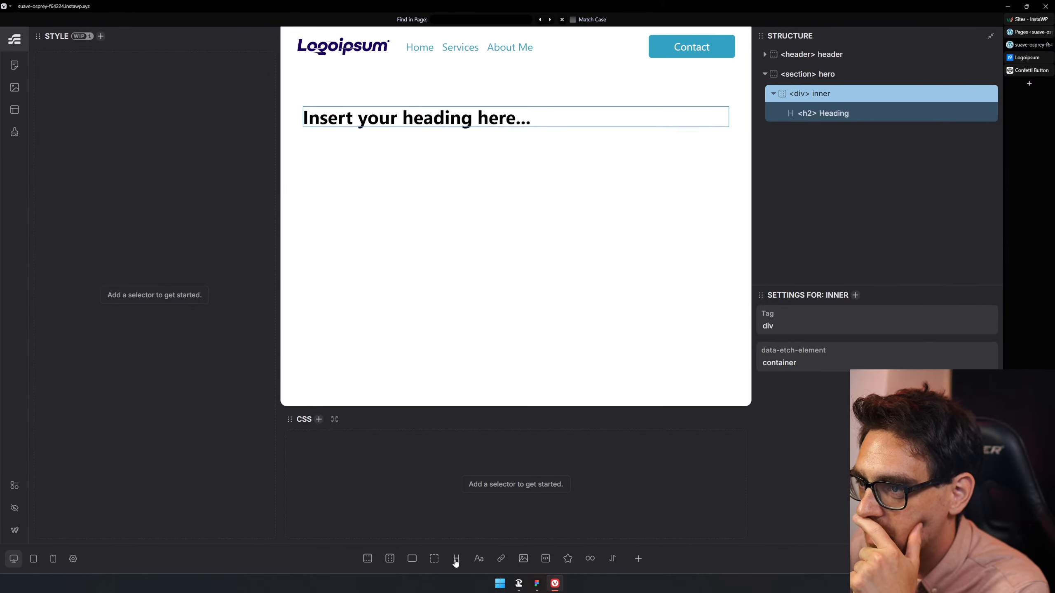
pyautogui.click(455, 559)
pyautogui.click(478, 559)
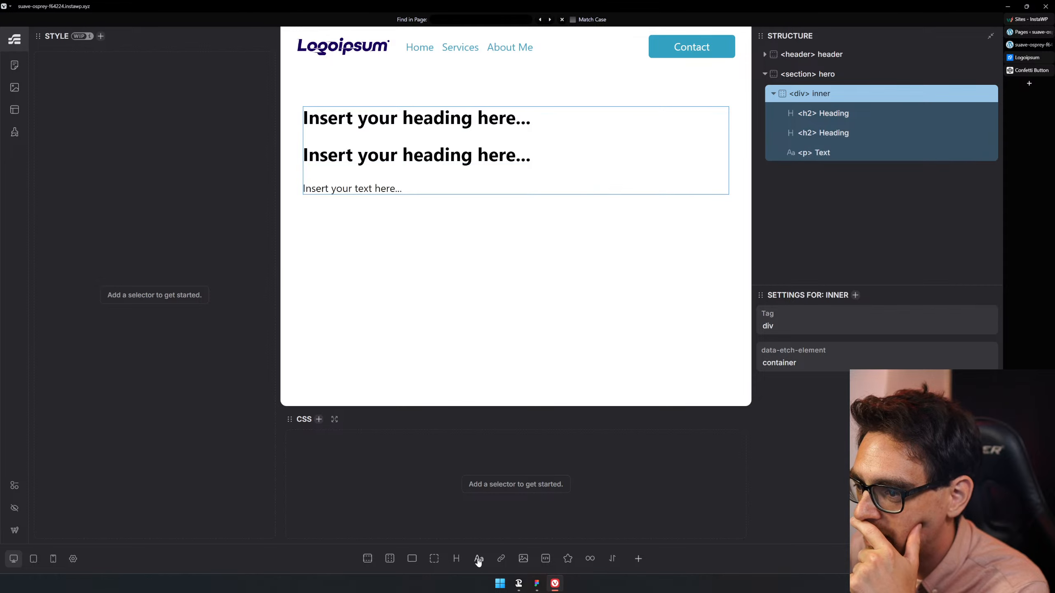
pyautogui.click(500, 559)
pyautogui.click(849, 177)
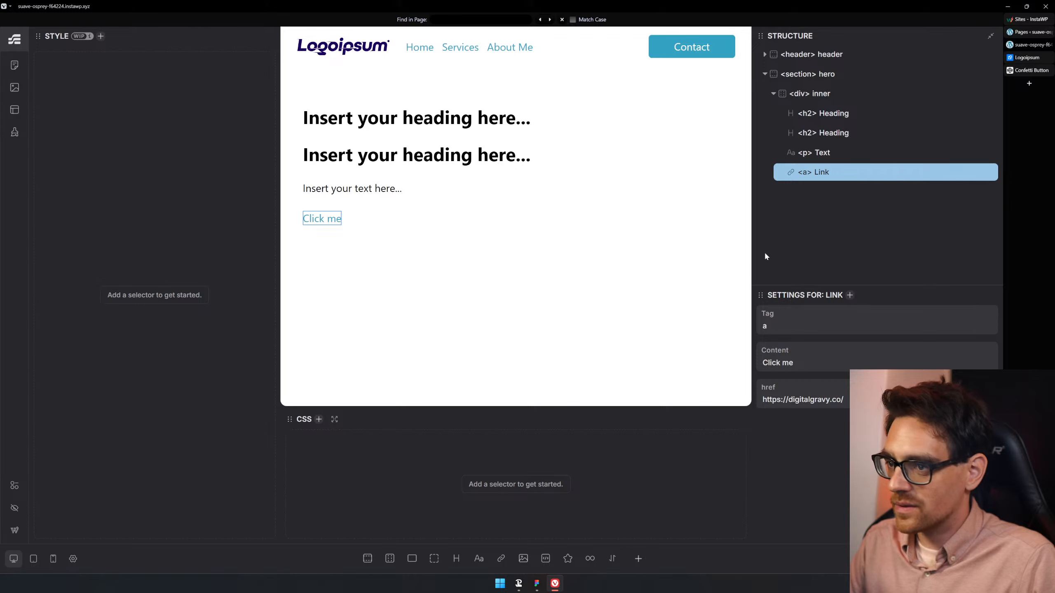
# - Check the label above the hero heading in Figma, and rename the first heading in the page builder to availability
pyautogui.doubleClick(832, 113)
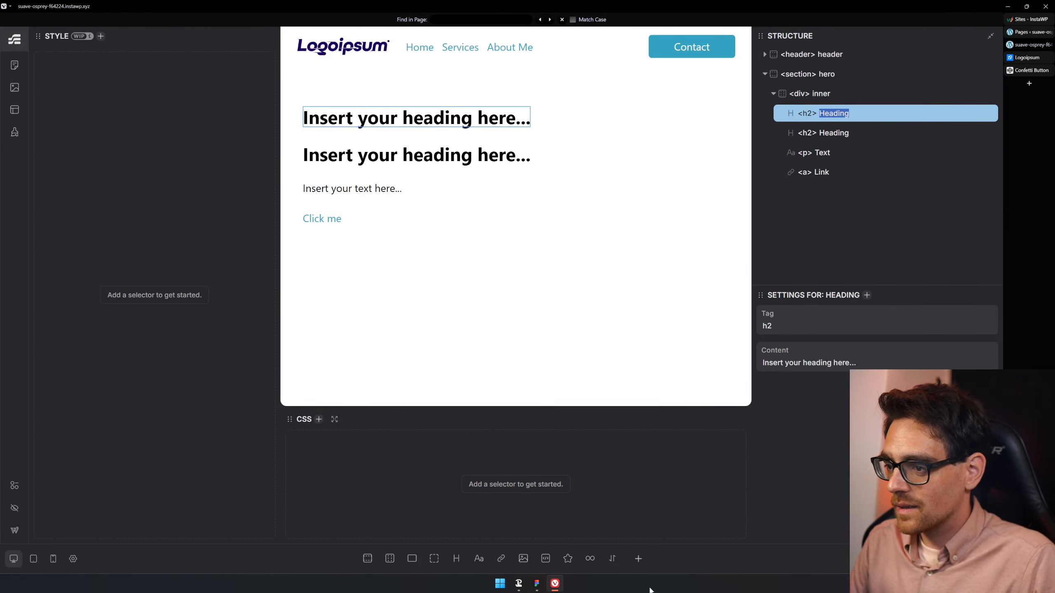
pyautogui.click(536, 584)
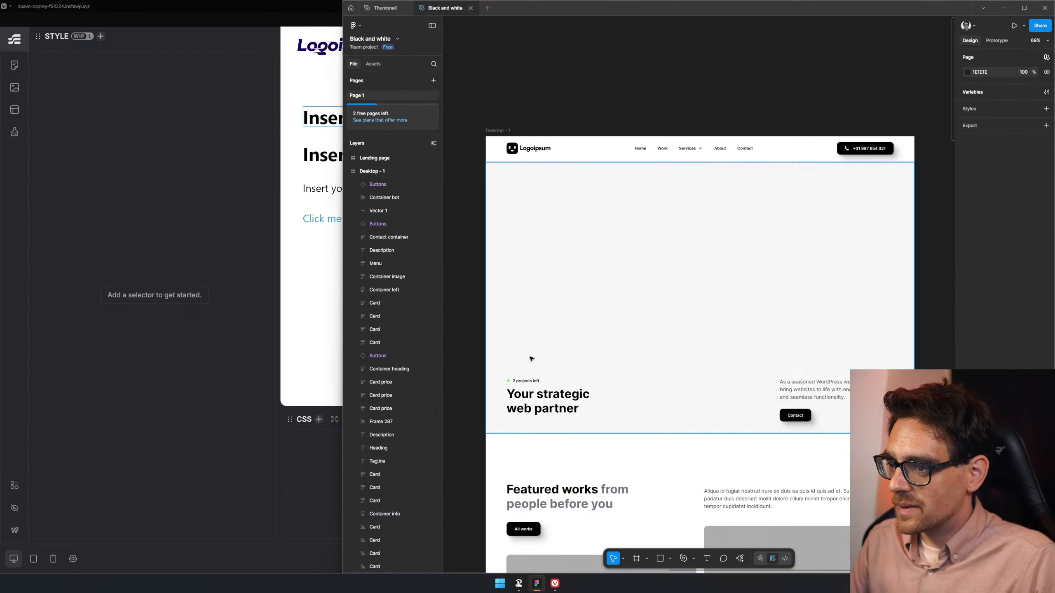
pyautogui.click(307, 506)
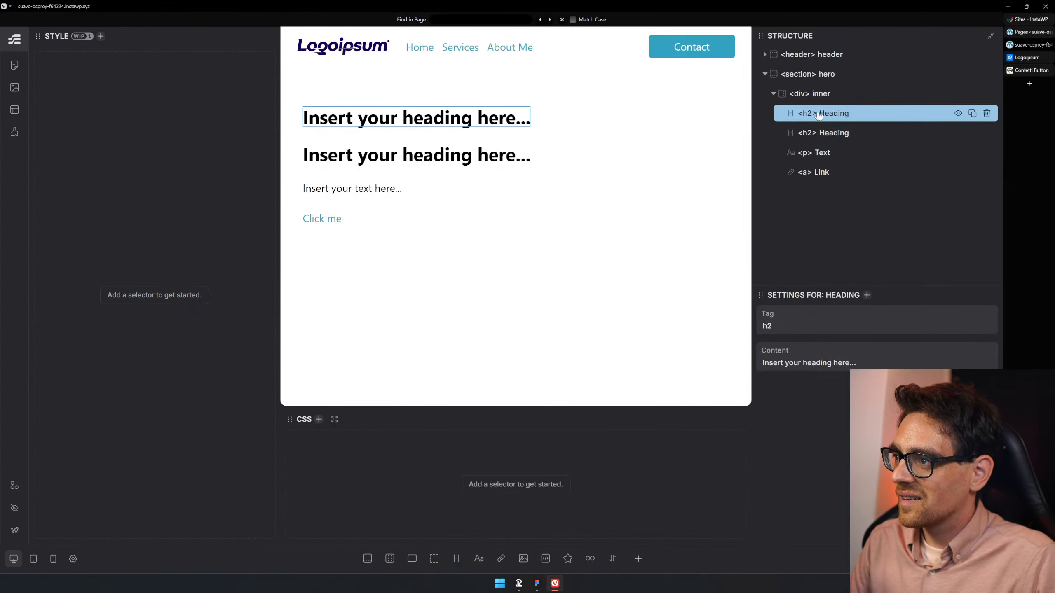
pyautogui.doubleClick(842, 115)
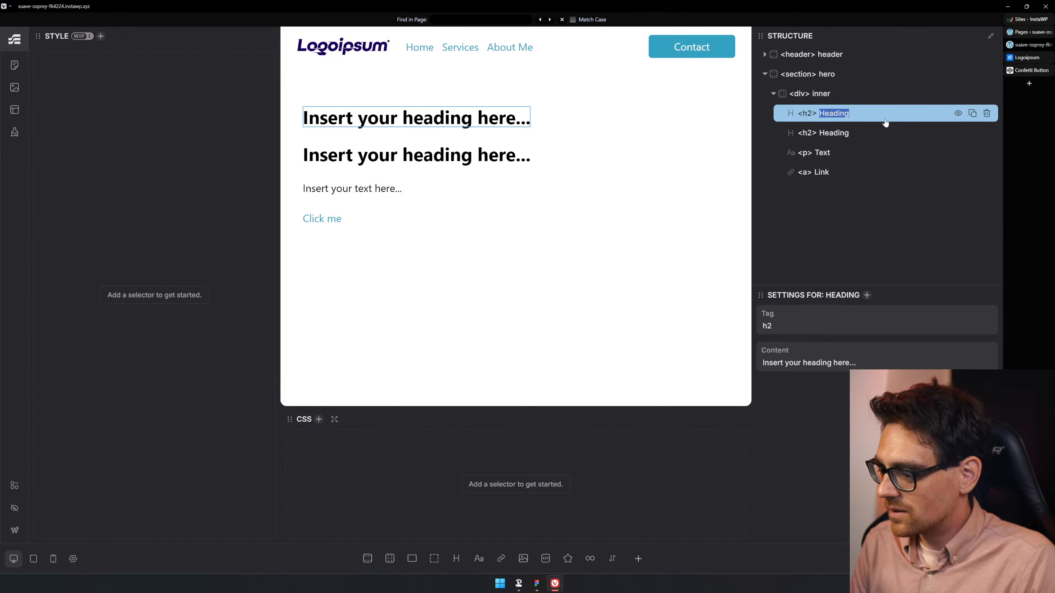
pyautogui.write('project')
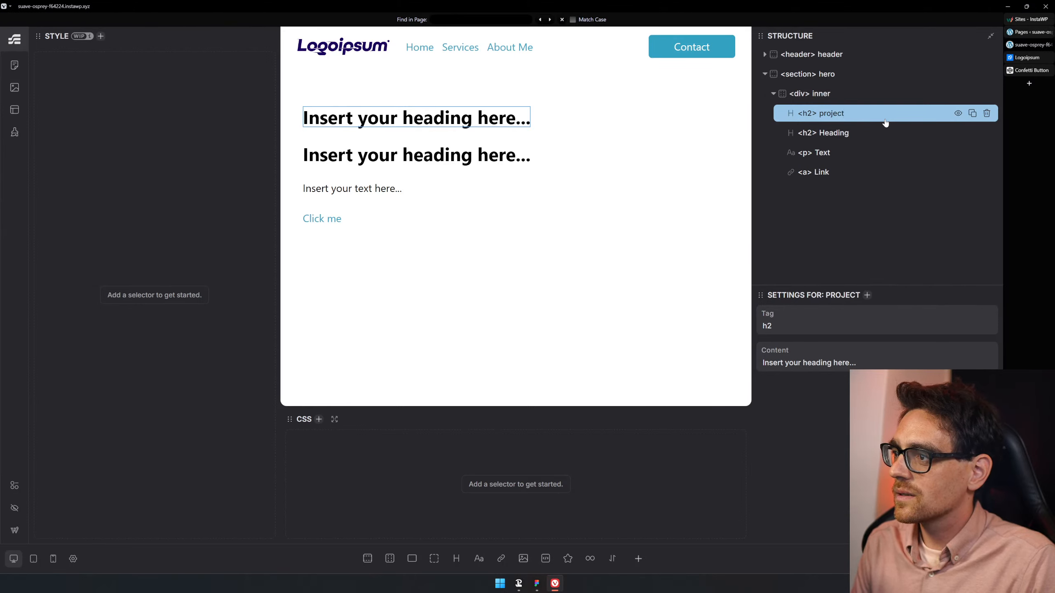
pyautogui.write('ava')
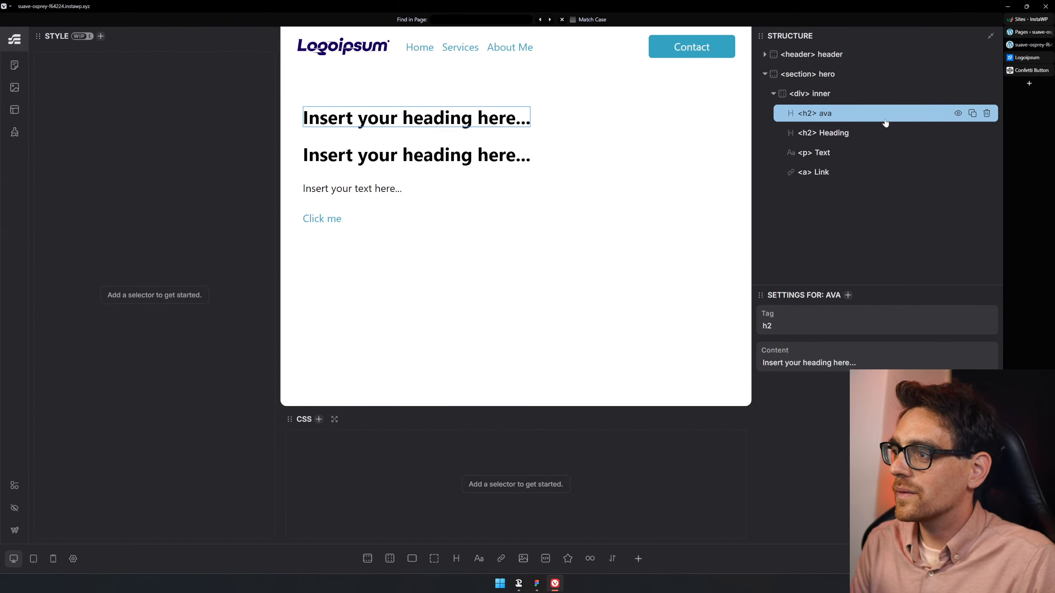
pyautogui.press('BackSpace')
pyautogui.press('BackSpace')
pyautogui.write('Av')
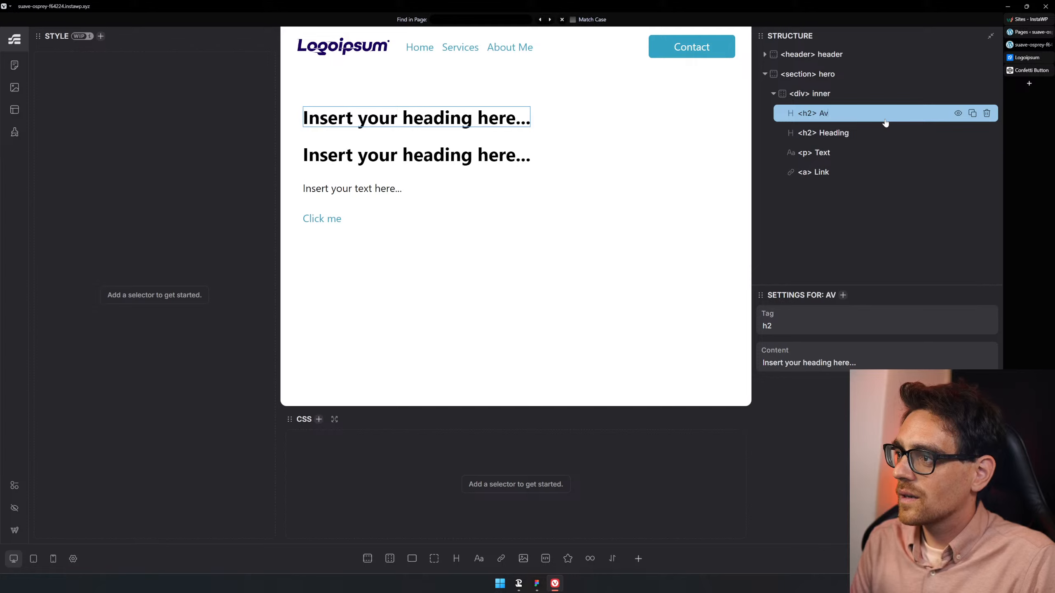
pyautogui.write('availa')
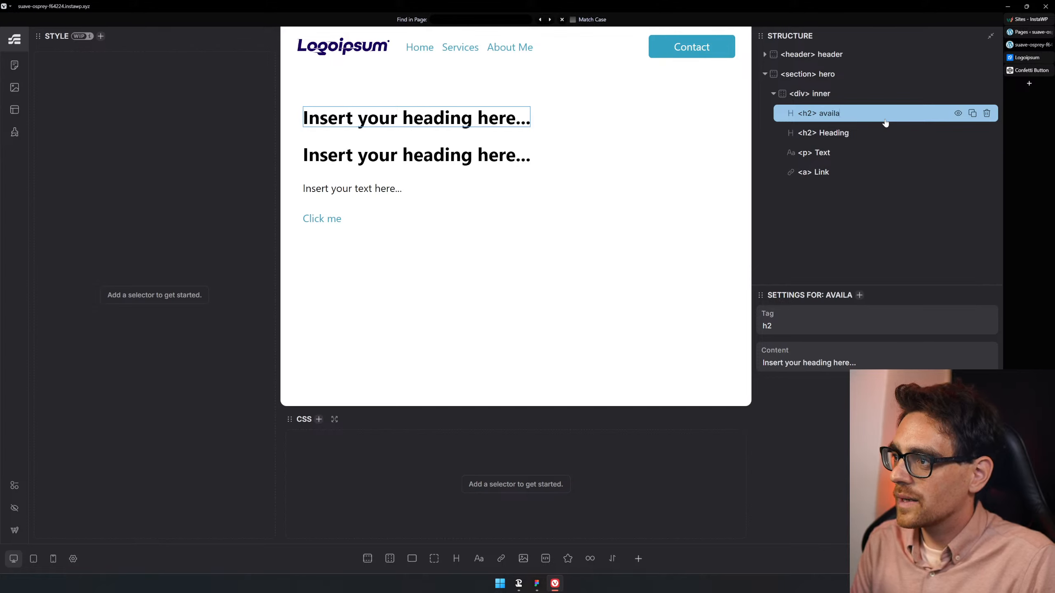
pyautogui.write('bility')
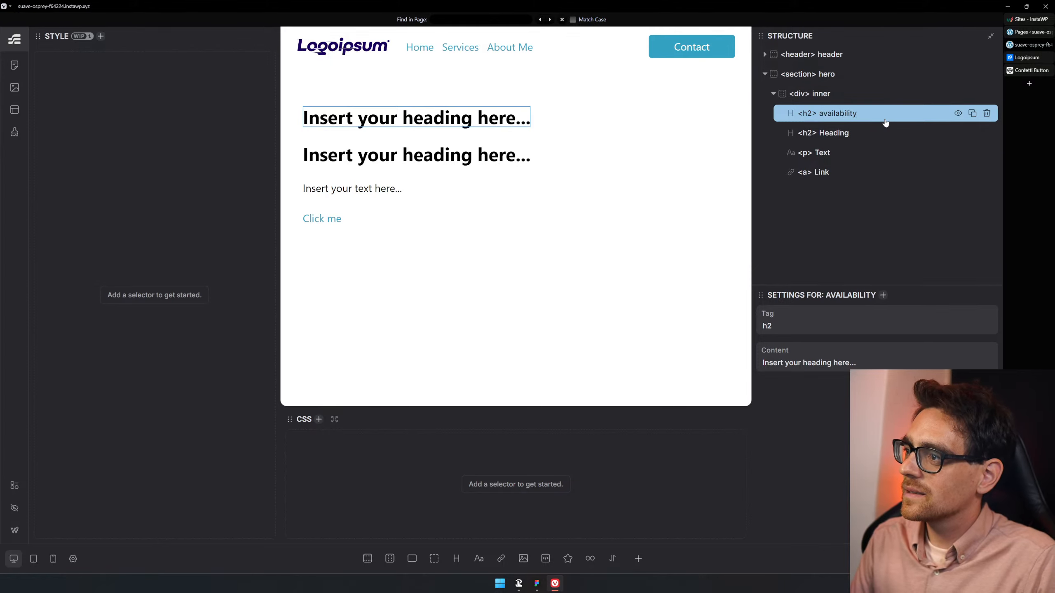
# - Change the availability element's tag to span
pyautogui.click(845, 133)
pyautogui.doubleClick(845, 133)
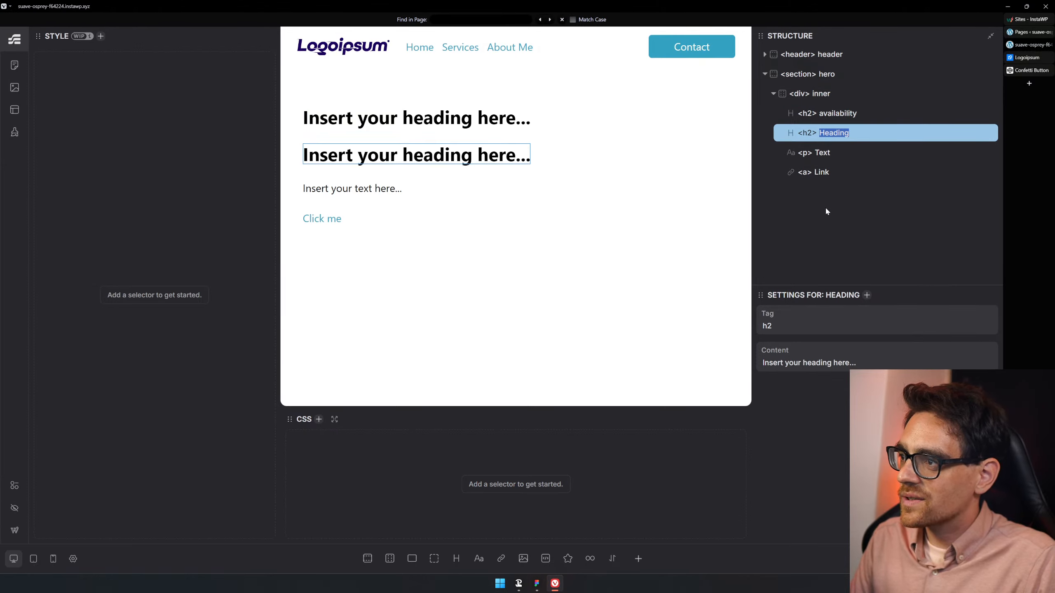
pyautogui.click(814, 115)
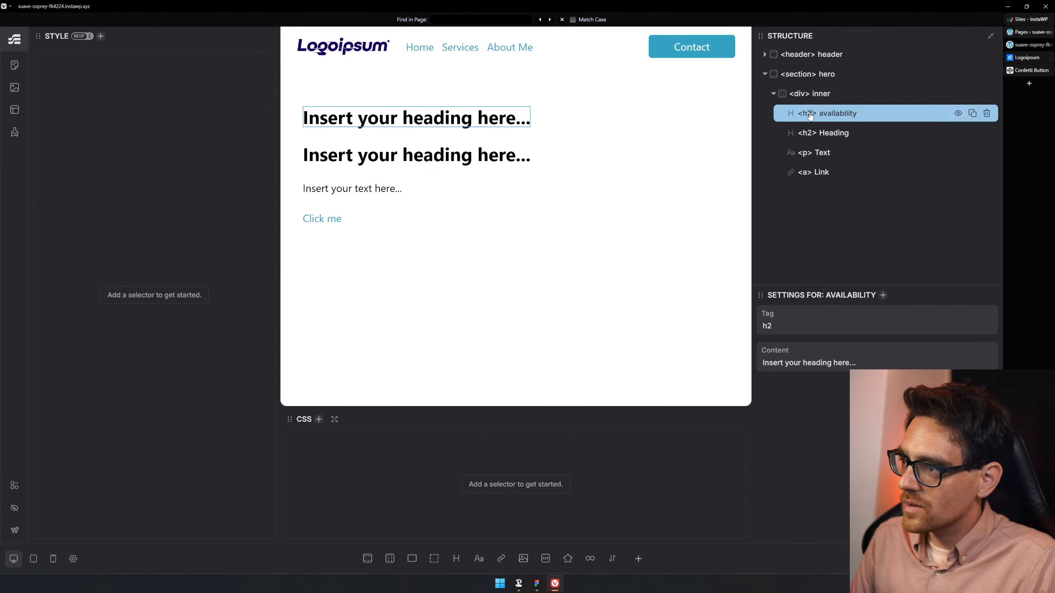
pyautogui.write('span')
pyautogui.press('Return')
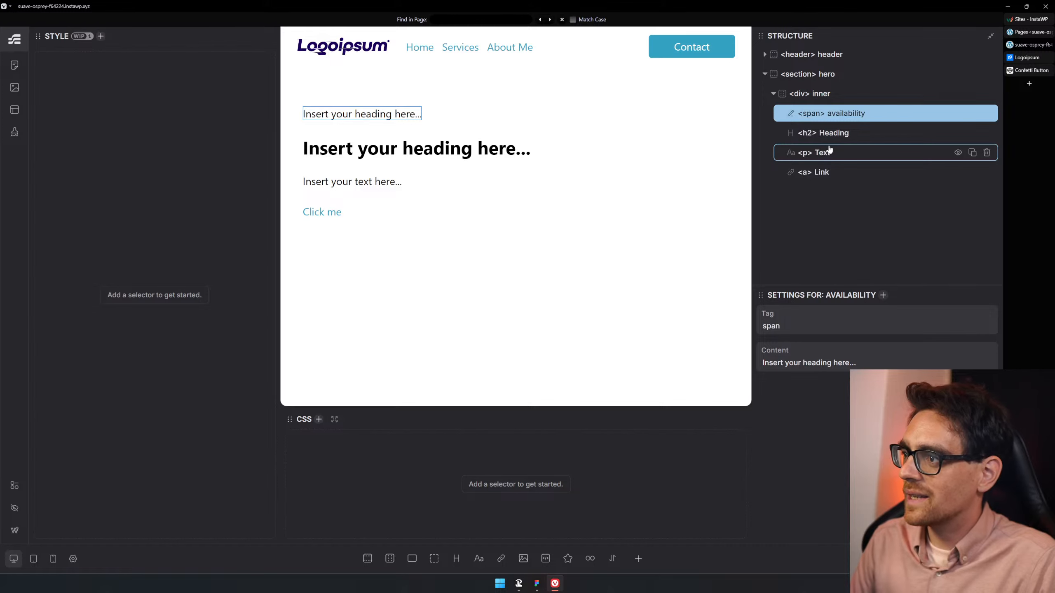
# - Rename the hero's link element to button
pyautogui.click(824, 154)
pyautogui.click(814, 133)
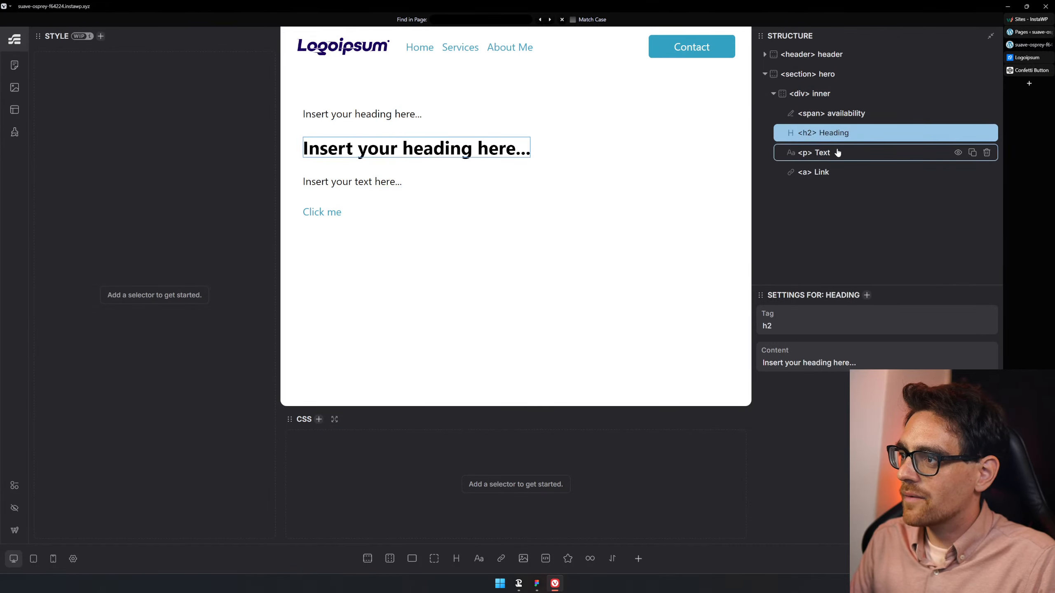
pyautogui.click(825, 154)
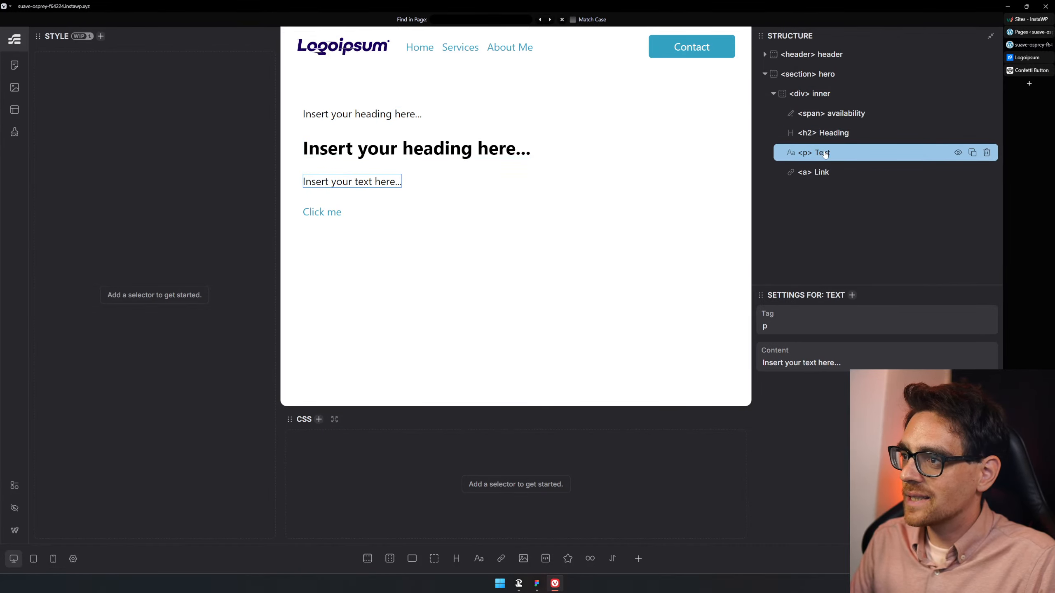
pyautogui.doubleClick(820, 173)
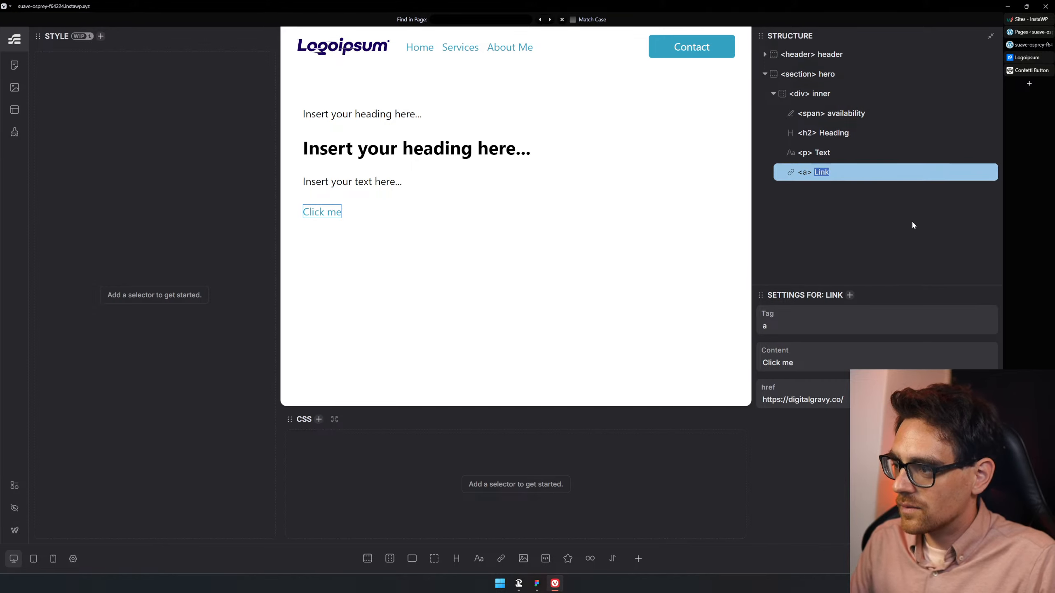
pyautogui.write('button')
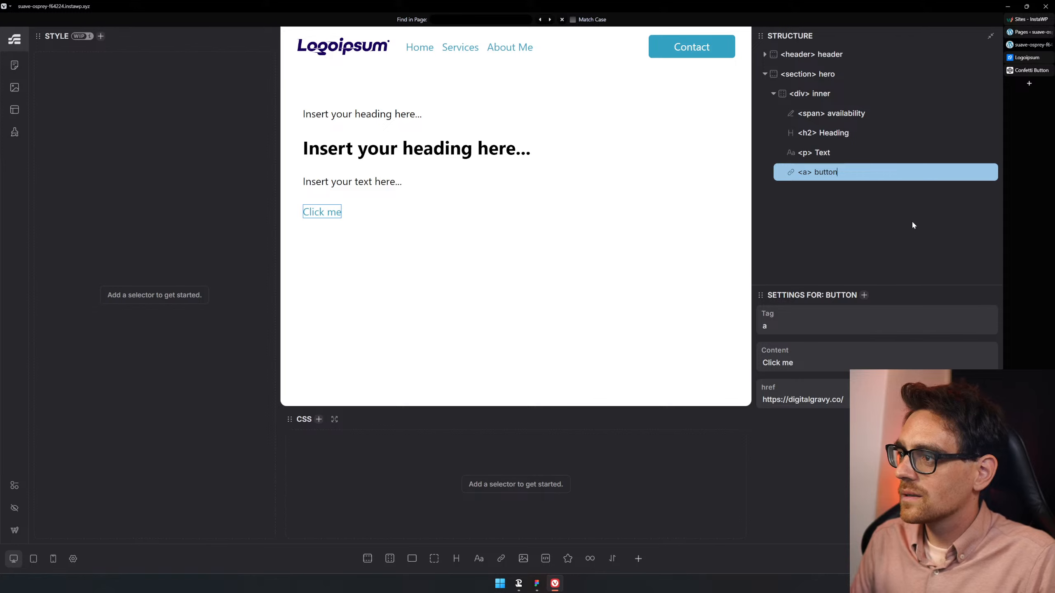
# - Rename the remaining h2 and paragraph elements in lowercase as heading and text
pyautogui.doubleClick(826, 134)
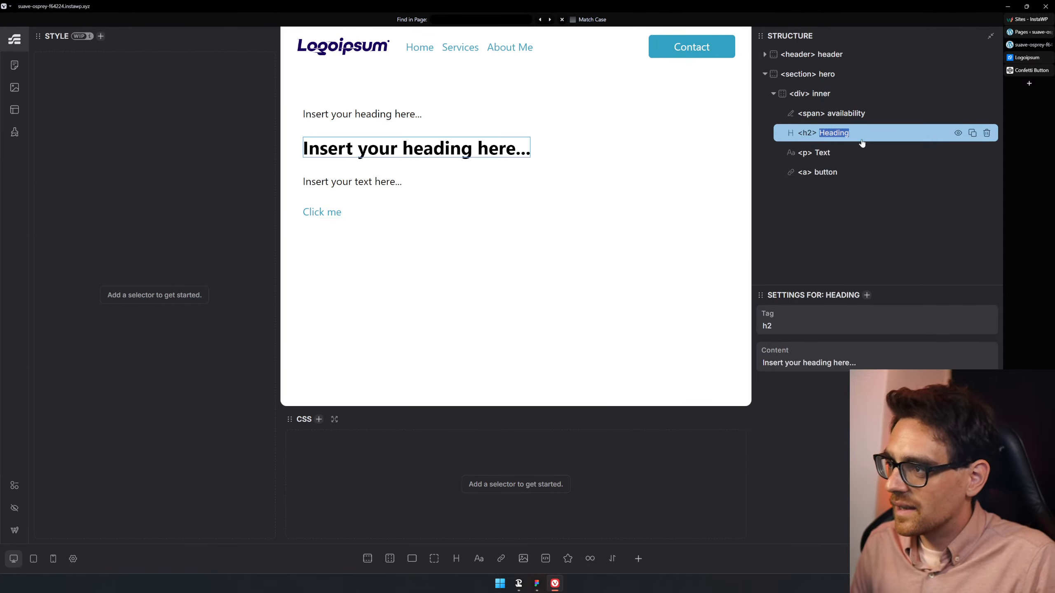
pyautogui.write('heading')
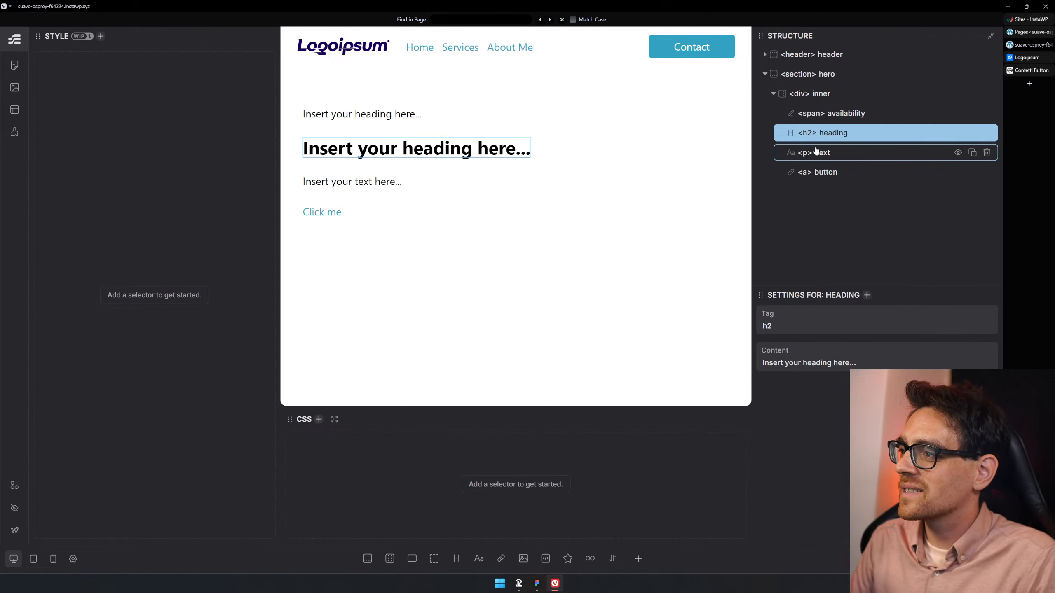
pyautogui.click(823, 157)
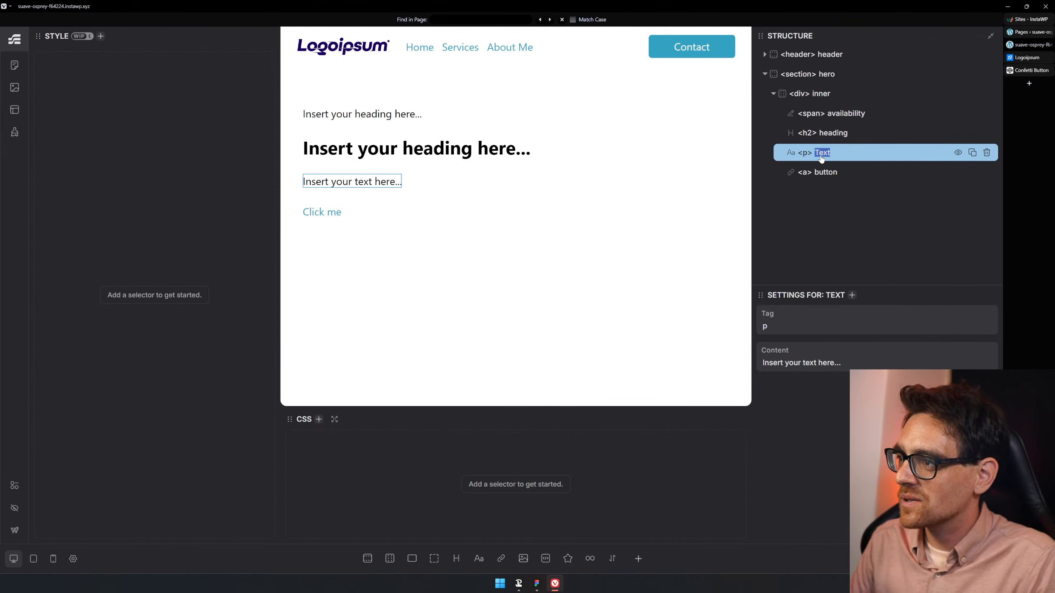
pyautogui.click(821, 158)
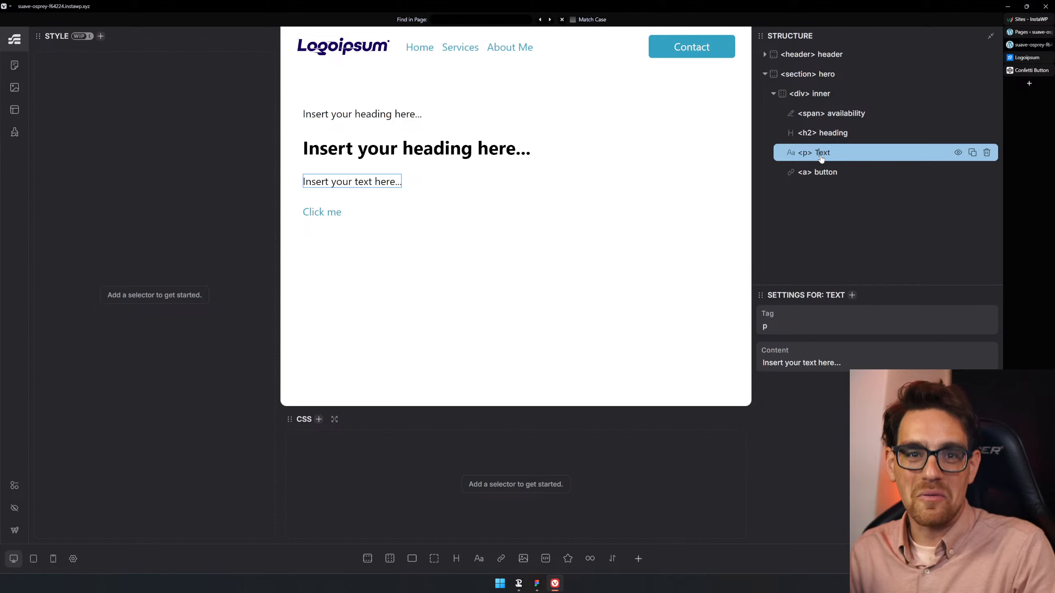
pyautogui.press('BackSpace')
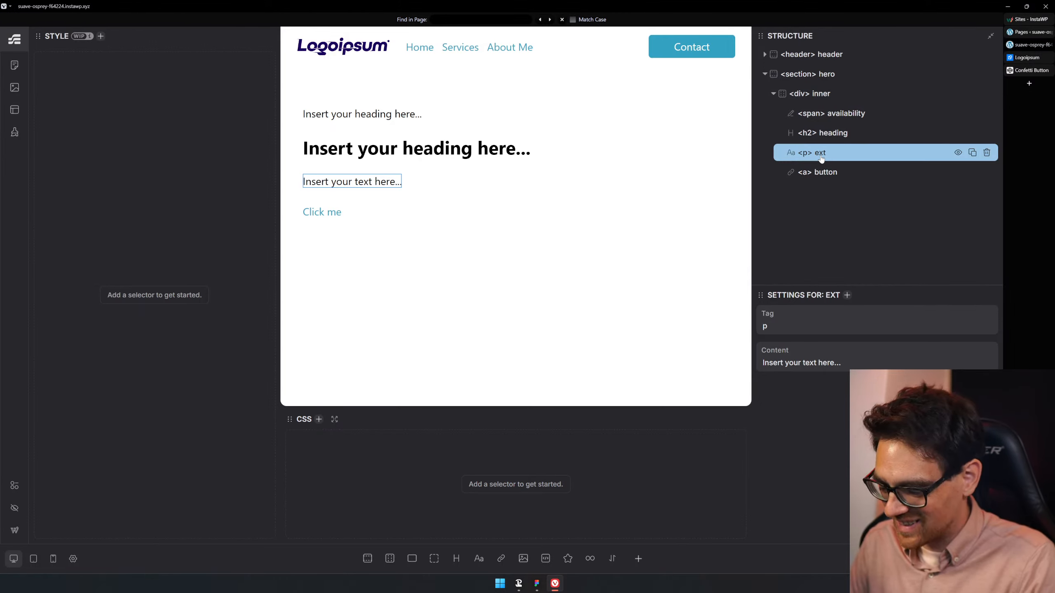
pyautogui.write('t')
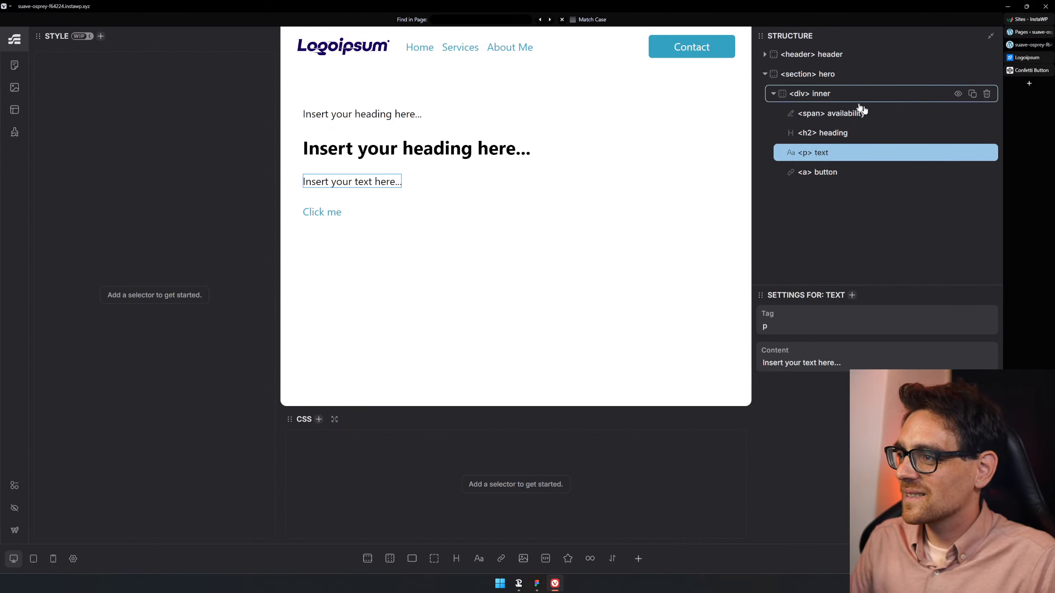
# - Create BEM classes for the hero section and its child elements
pyautogui.rightClick(869, 82)
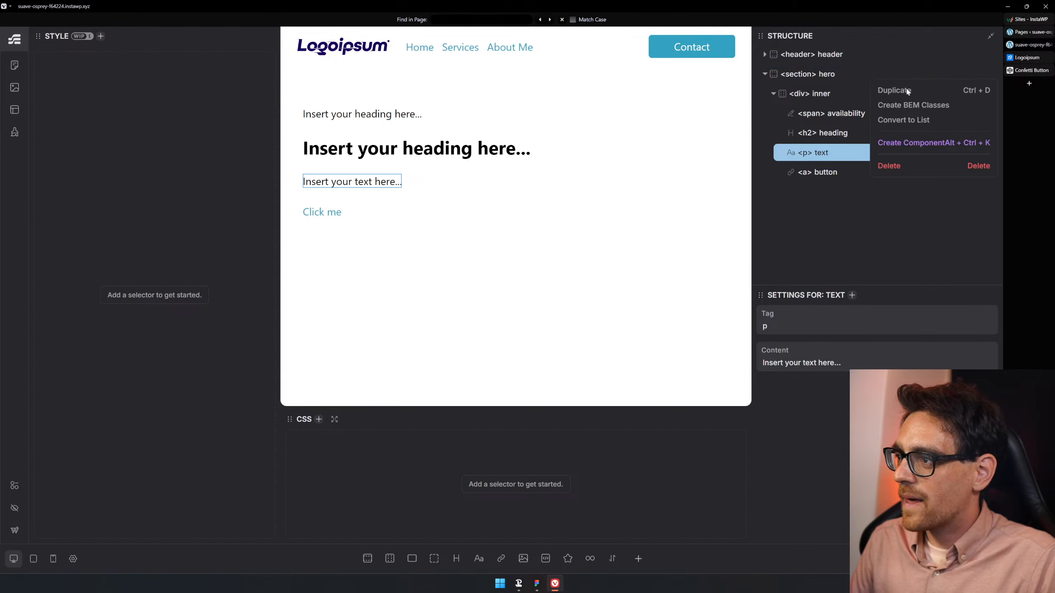
pyautogui.click(924, 109)
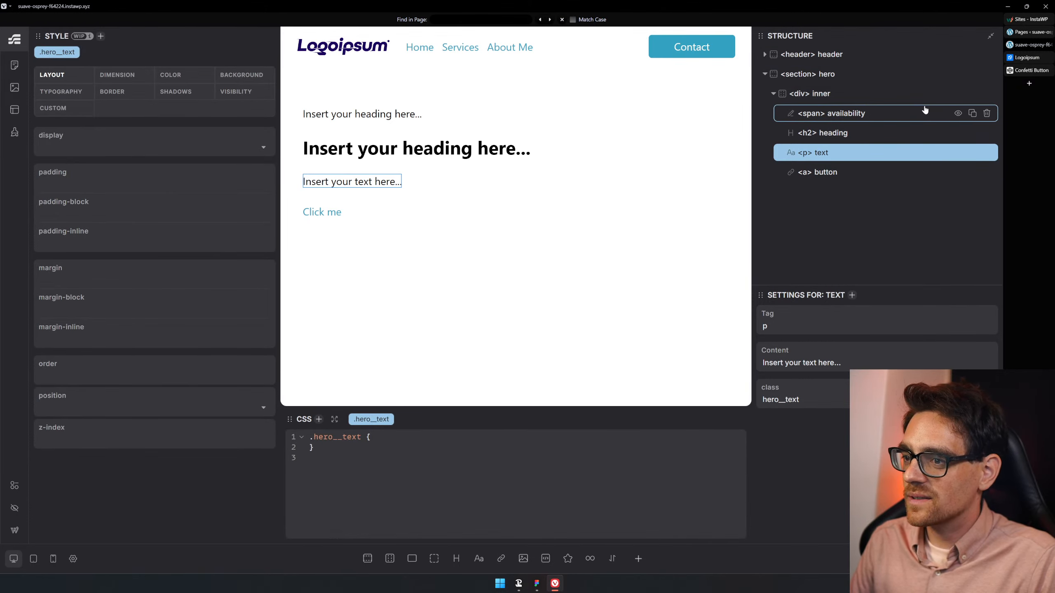
# - Examine the classes assigned to the hero's availability, heading, text and button elements
pyautogui.click(926, 112)
pyautogui.click(916, 132)
pyautogui.click(912, 153)
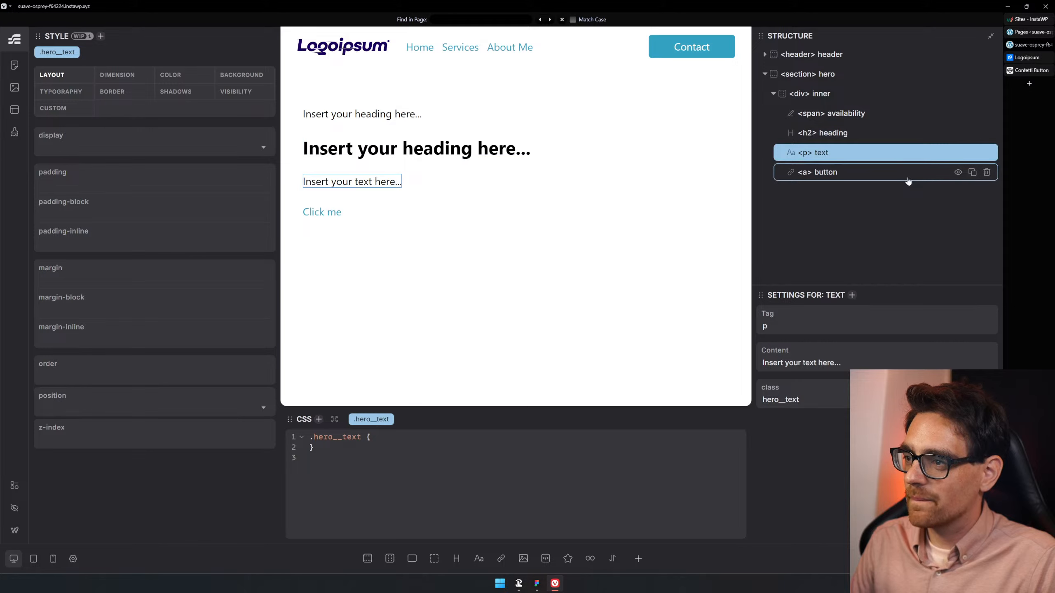
pyautogui.click(868, 172)
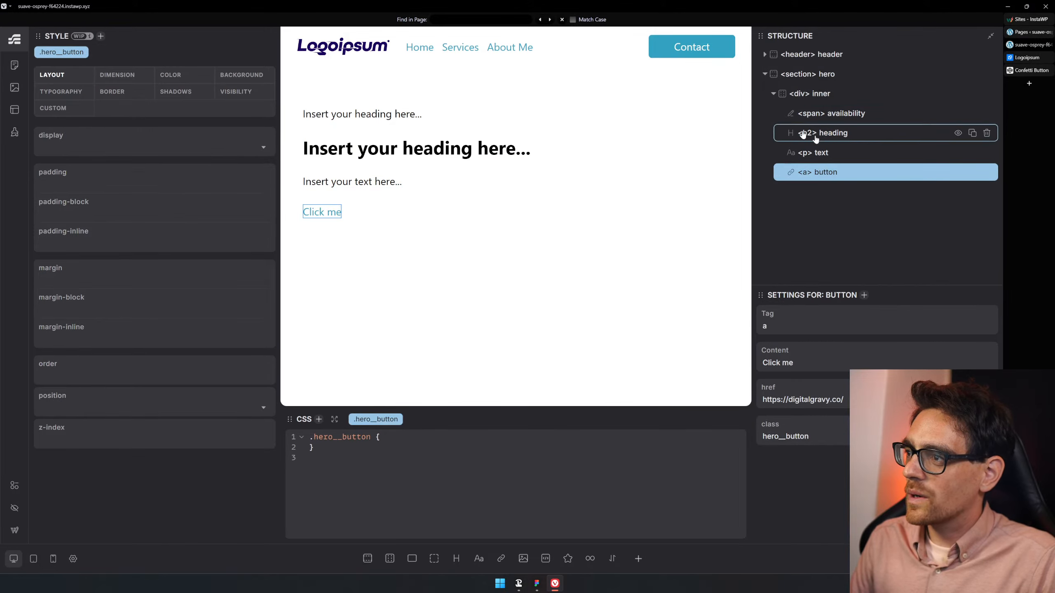
pyautogui.click(883, 113)
pyautogui.click(885, 133)
pyautogui.click(886, 152)
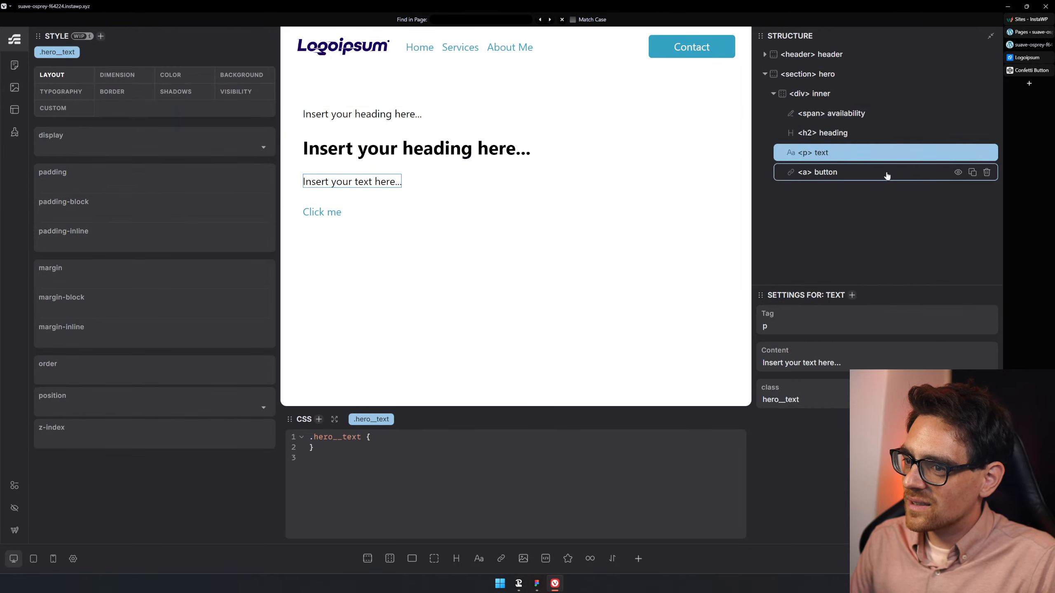
pyautogui.click(887, 174)
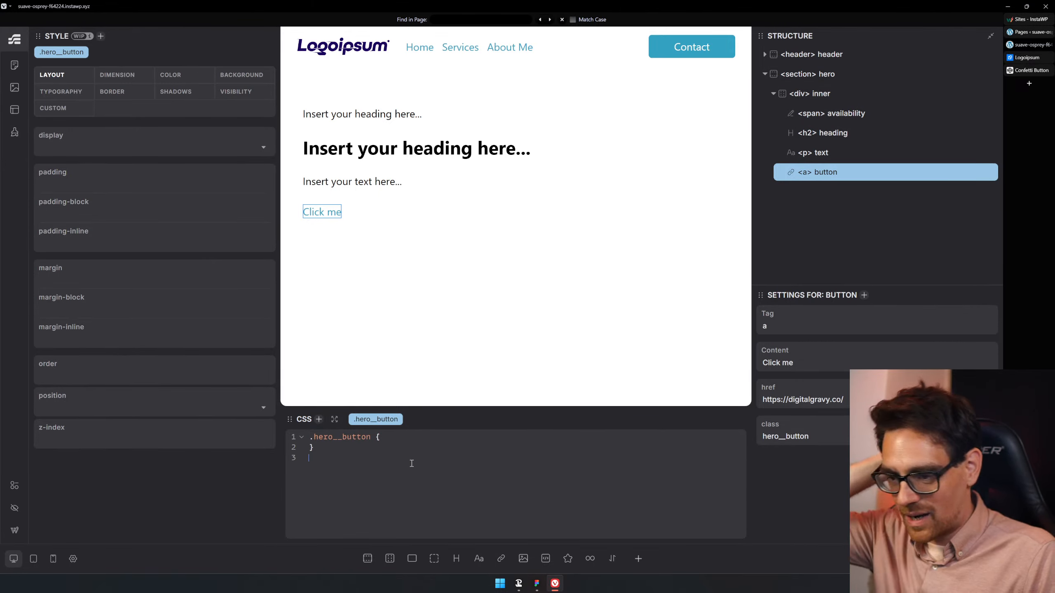
# - Replace the hero button's class with btn--primary
pyautogui.click(430, 461)
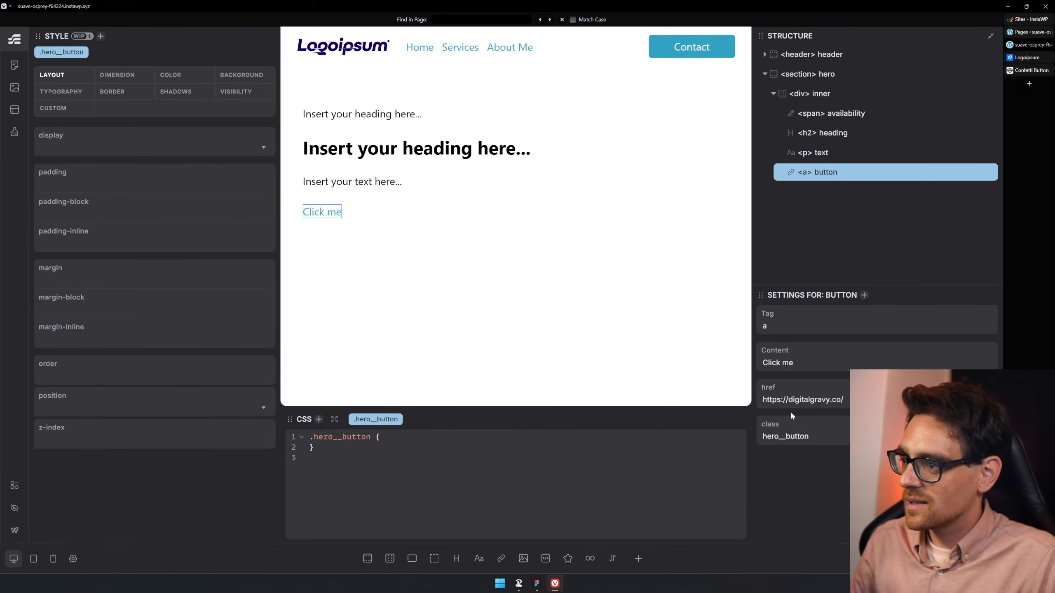
pyautogui.hotkey('ctrl', 'a')
pyautogui.write('btn')
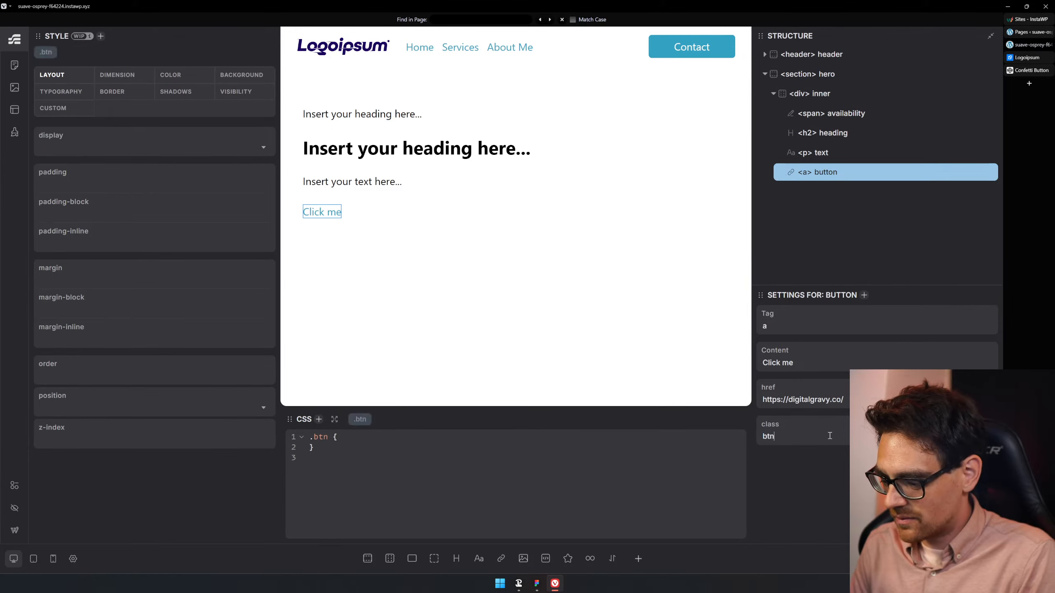
pyautogui.write('--')
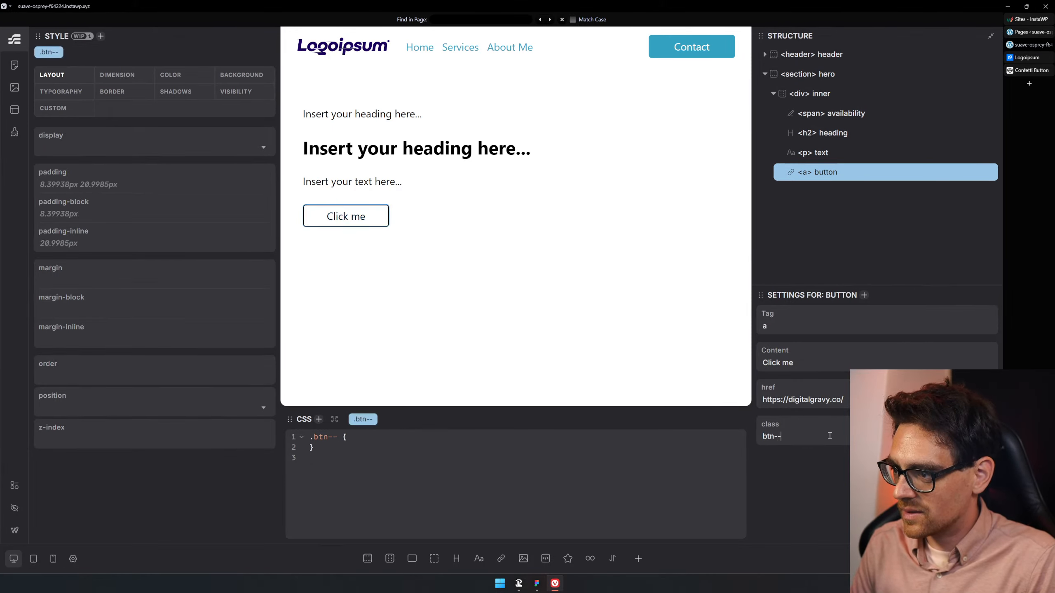
pyautogui.write('primary')
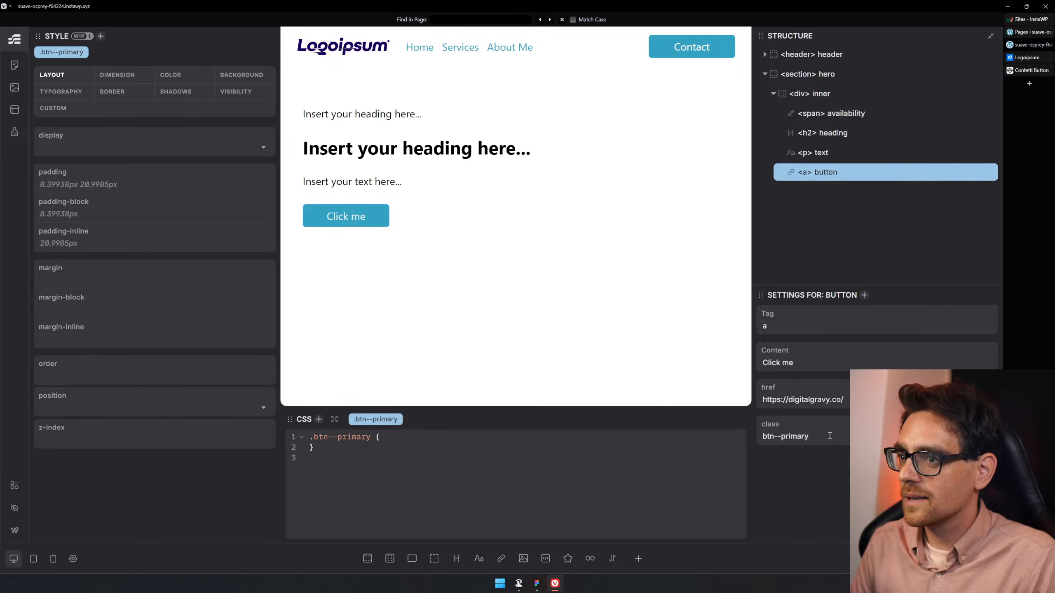
# - Check the hero text element's class and its CSS rule
pyautogui.click(869, 161)
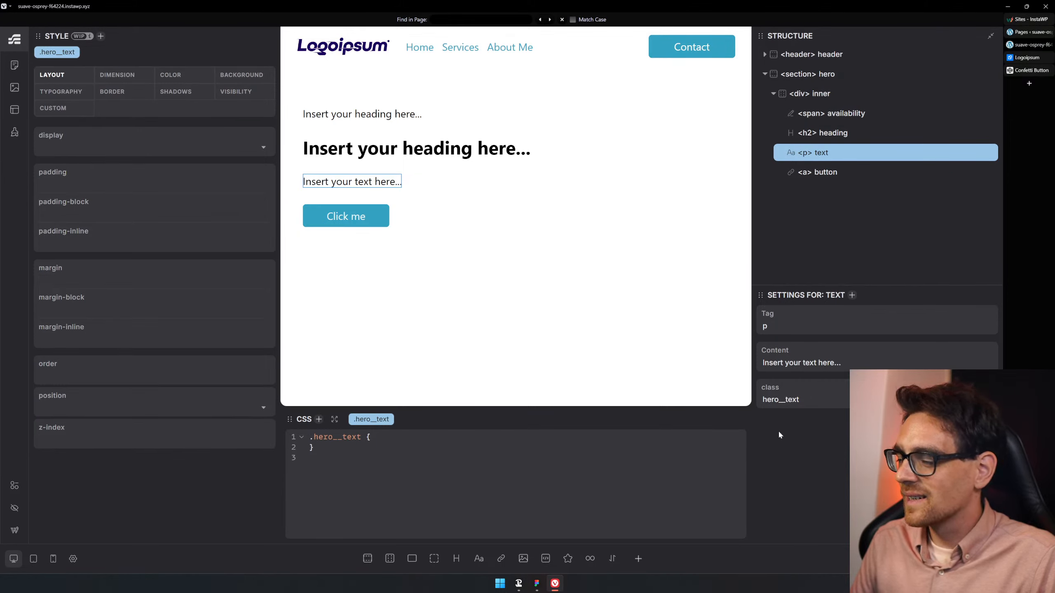
pyautogui.click(349, 438)
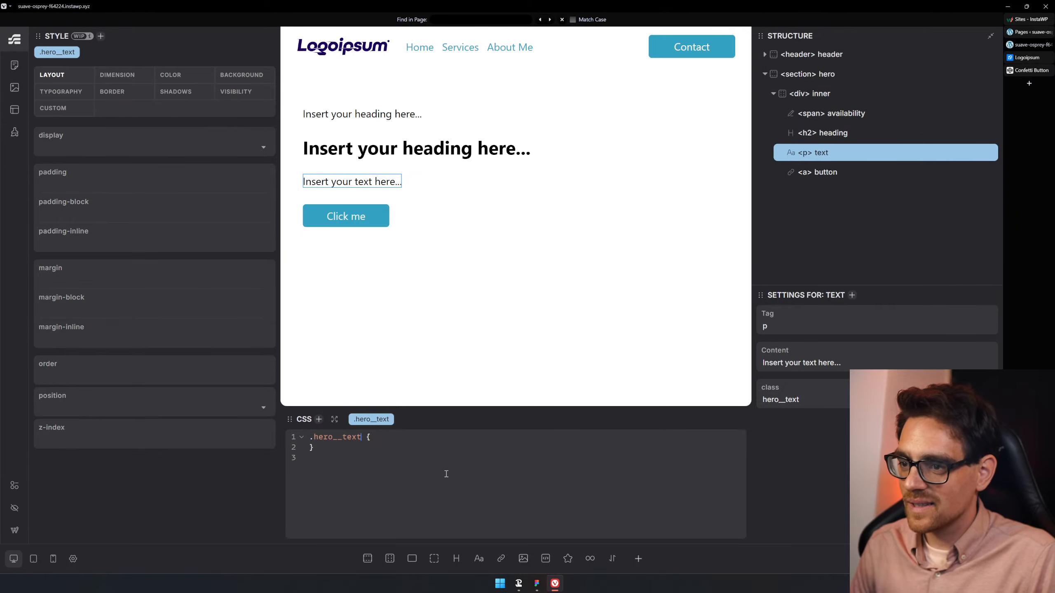
pyautogui.press('Left')
pyautogui.press('Left')
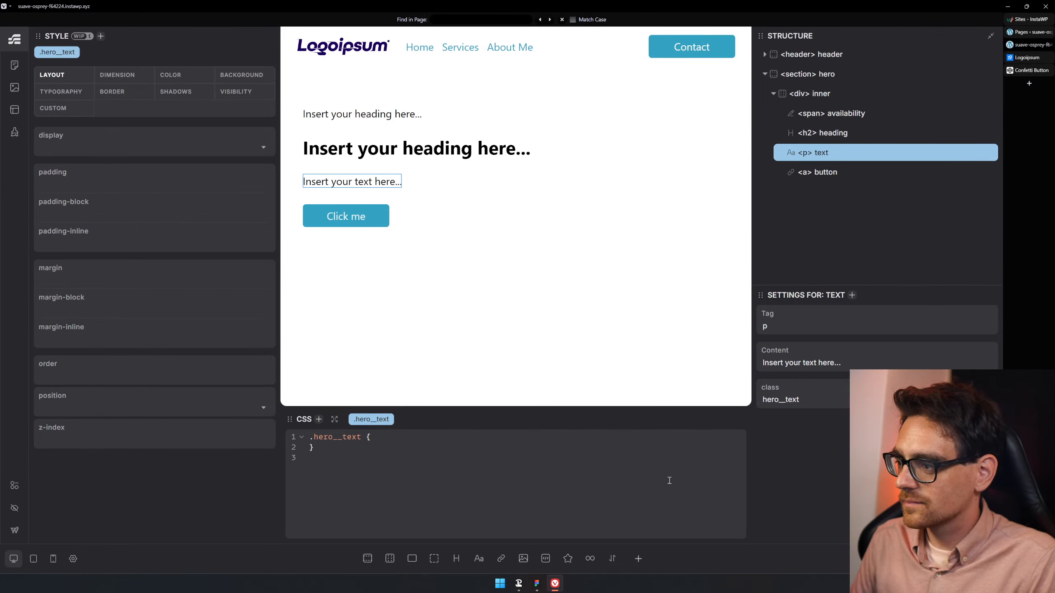
# - Reload the page builder and select the hero's inner container
pyautogui.hotkey('ctrl', '-')
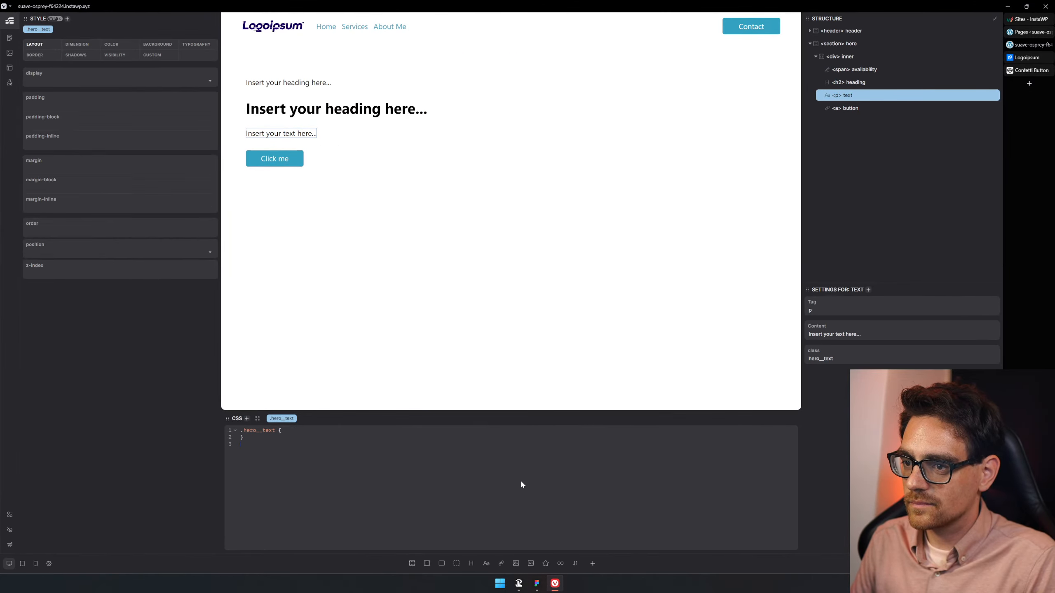
pyautogui.press('F5')
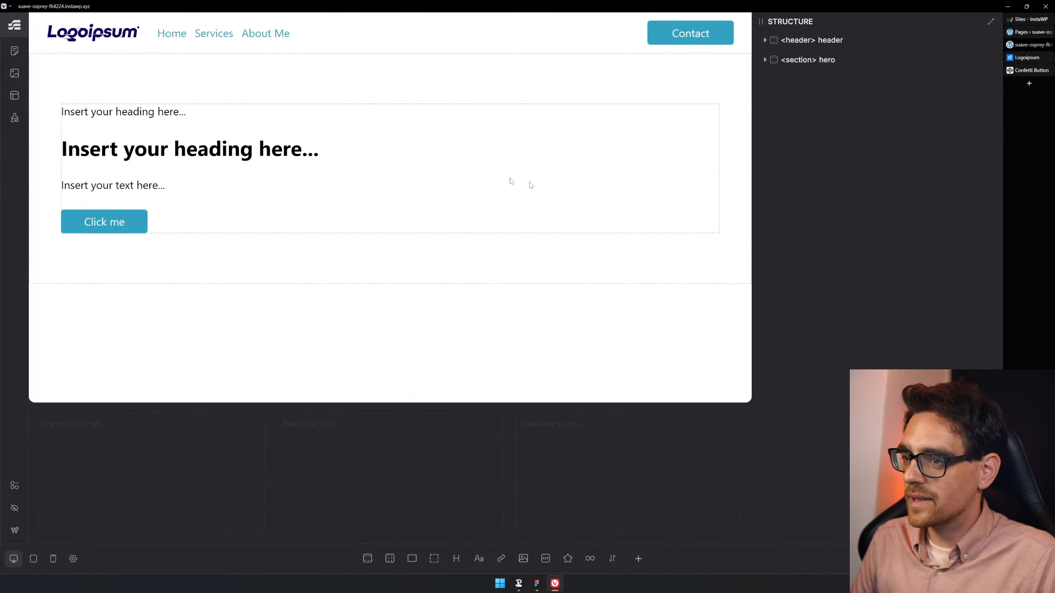
pyautogui.click(304, 186)
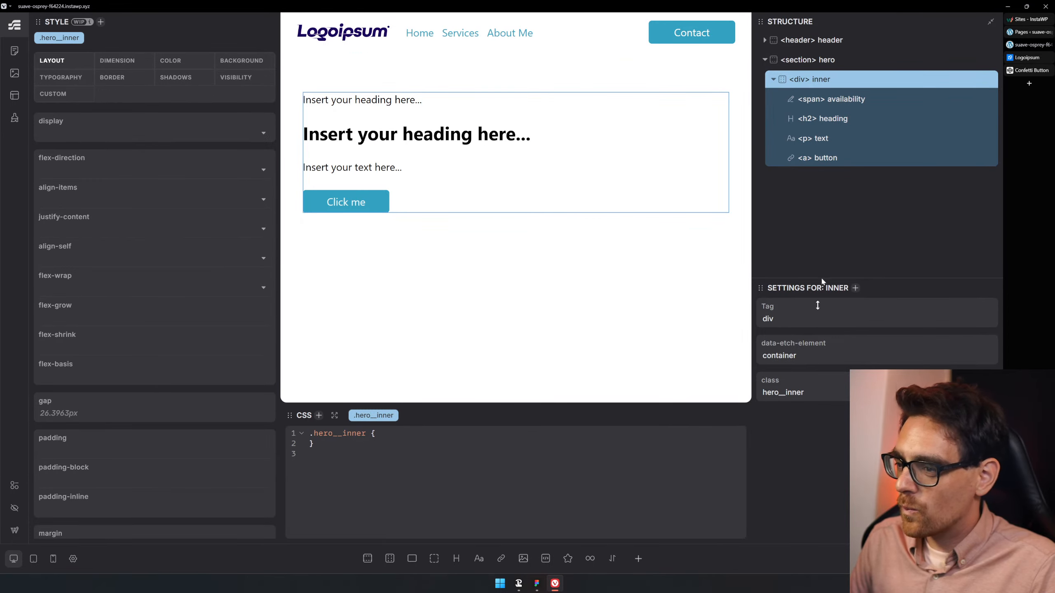
# - Switch to Figma and draw a rectangle about 1620 × 701 over the hero's empty upper area, starting just outside the frame
pyautogui.click(540, 584)
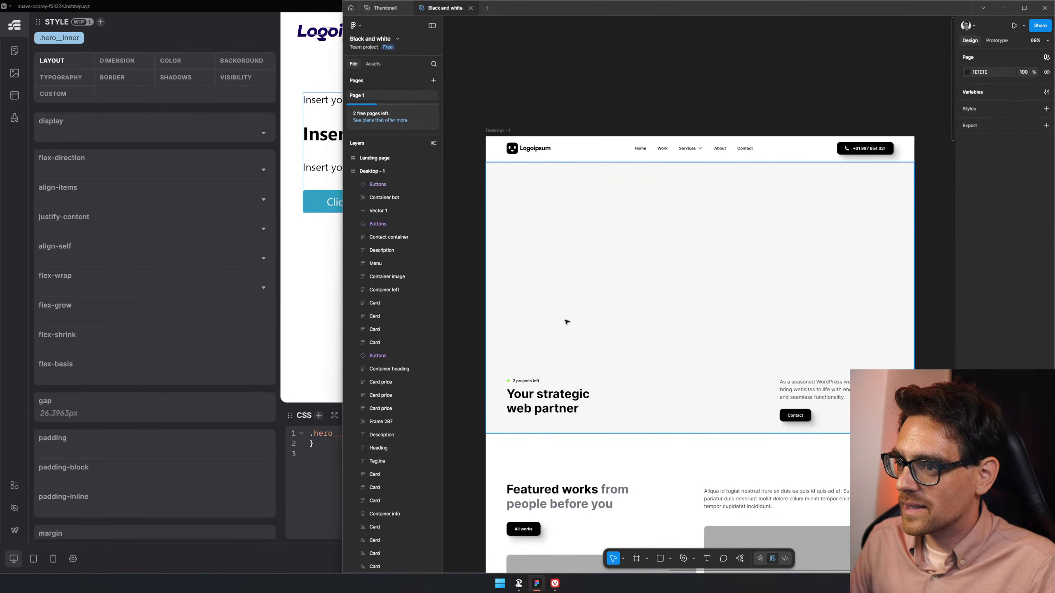
pyautogui.press('r')
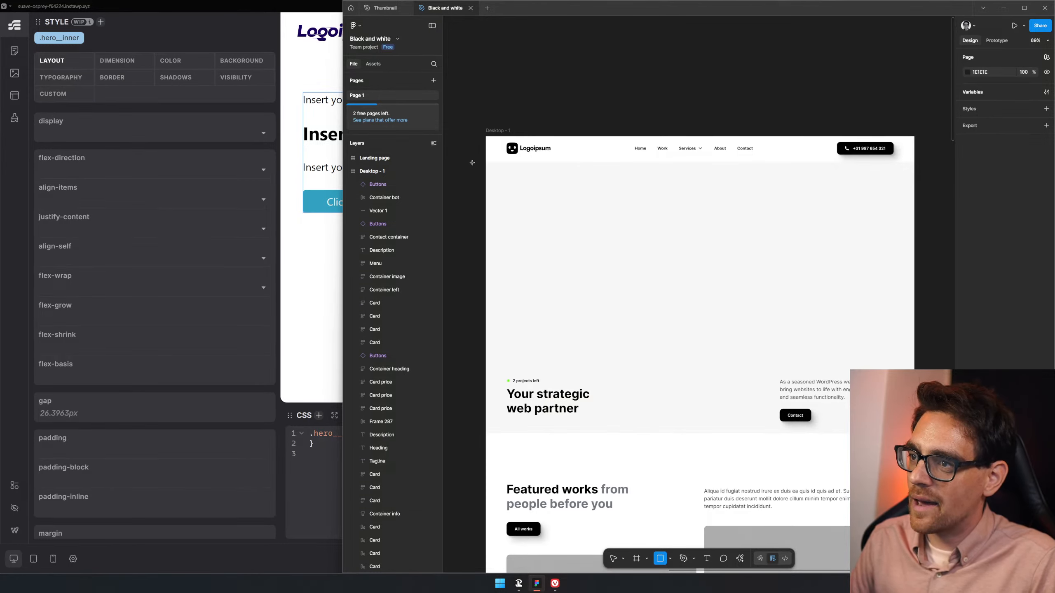
pyautogui.moveTo(472, 162)
pyautogui.mouseDown()
pyautogui.moveTo(951, 367)
pyautogui.moveTo(861, 362)
pyautogui.mouseUp()
pyautogui.moveTo(502, 504); pyautogui.dragTo(724, 469)
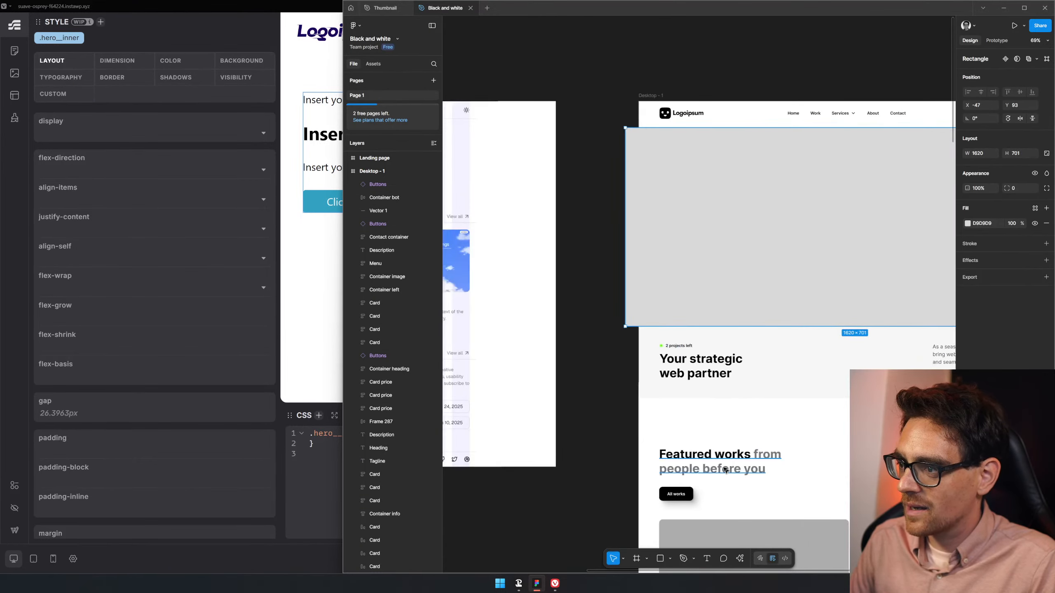
# - Draw a narrow row-marker rectangle beside the hero's text area and reduce the large rectangle to a strip about 31 wide
pyautogui.press('r')
pyautogui.moveTo(623, 336); pyautogui.dragTo(634, 396)
pyautogui.click(743, 289)
pyautogui.moveTo(751, 298); pyautogui.dragTo(624, 346)
pyautogui.moveTo(713, 432); pyautogui.dragTo(512, 413)
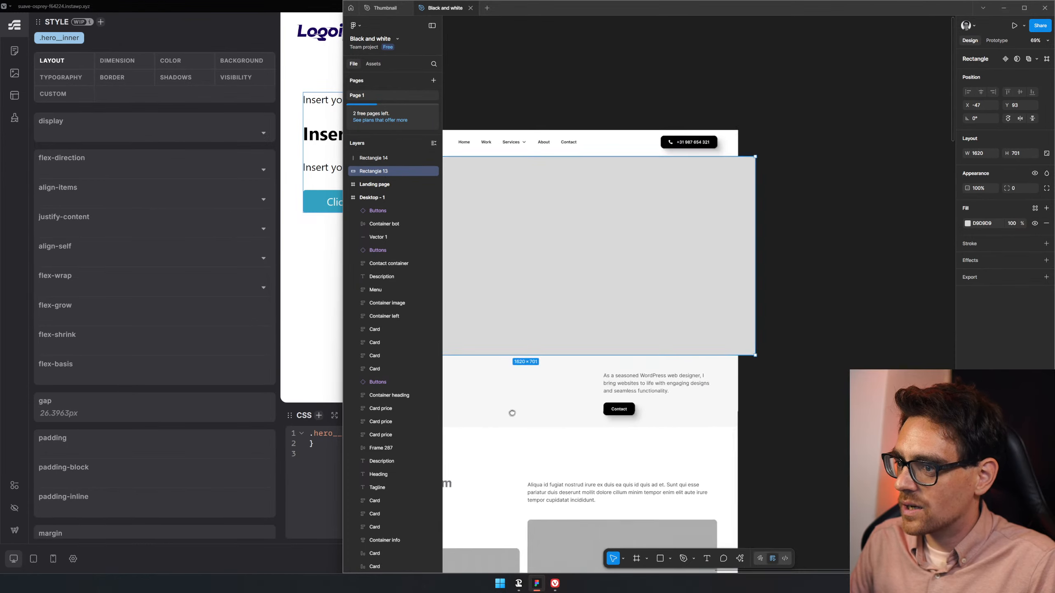
pyautogui.hscroll(-4, 749, 274)
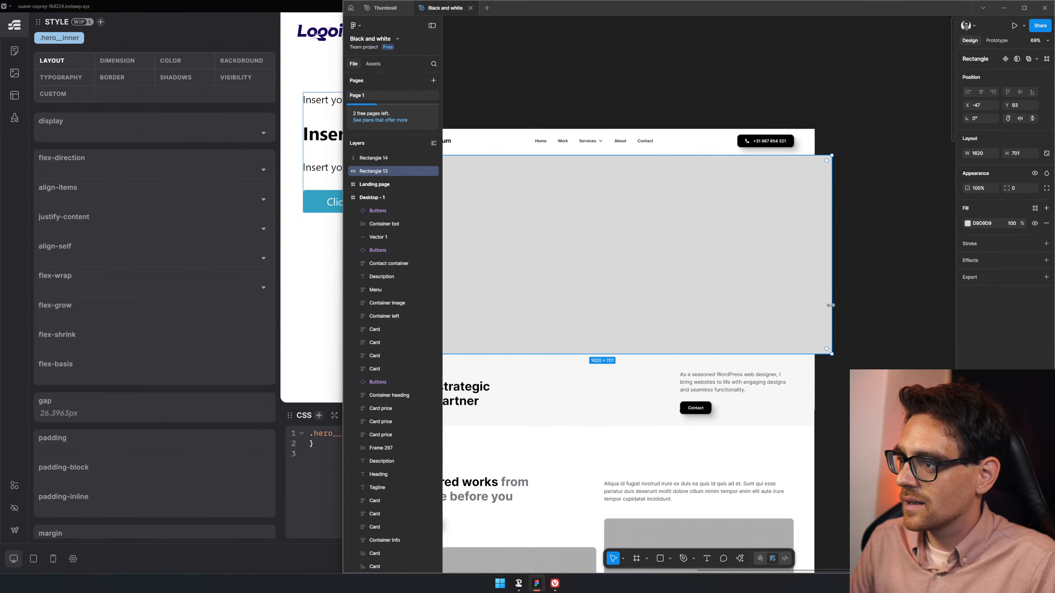
pyautogui.moveTo(830, 305); pyautogui.dragTo(517, 321)
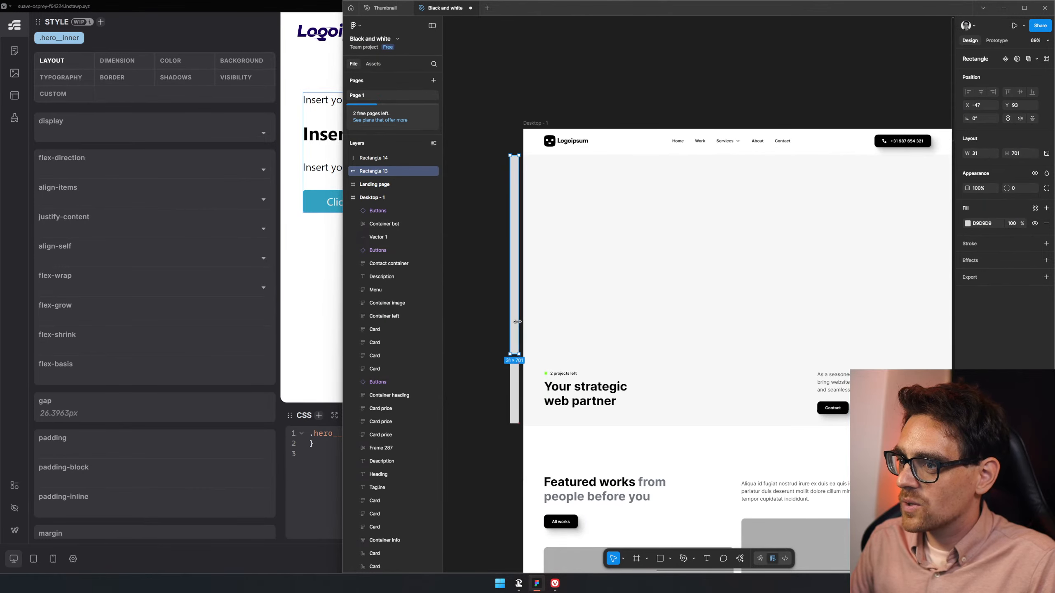
# - Draw two column markers below the hero: about 320 × 43 under the heading and about 451 × 29 under the description
pyautogui.press('r')
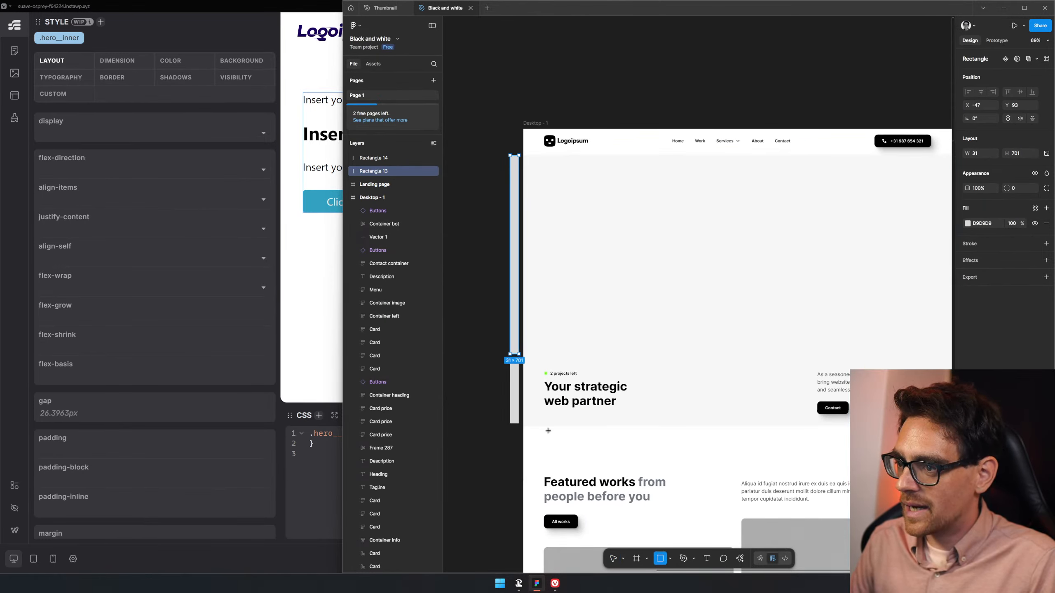
pyautogui.moveTo(537, 434); pyautogui.dragTo(628, 446)
pyautogui.press('r')
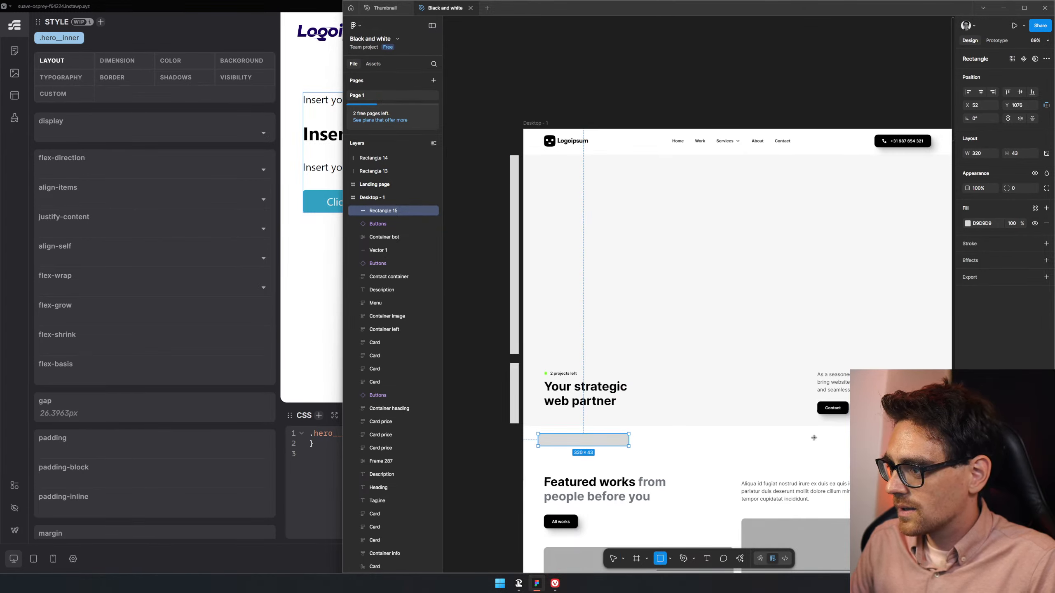
pyautogui.moveTo(813, 438); pyautogui.dragTo(939, 445)
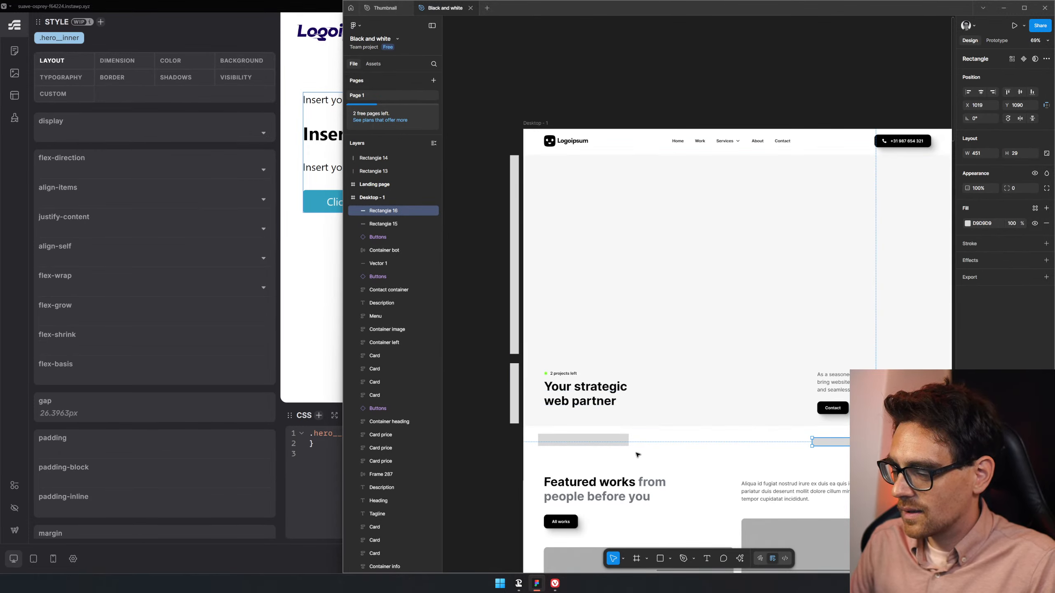
# - Draw a middle column marker about 643 × 49 between the other two and select the column markers in turn
pyautogui.click(697, 461)
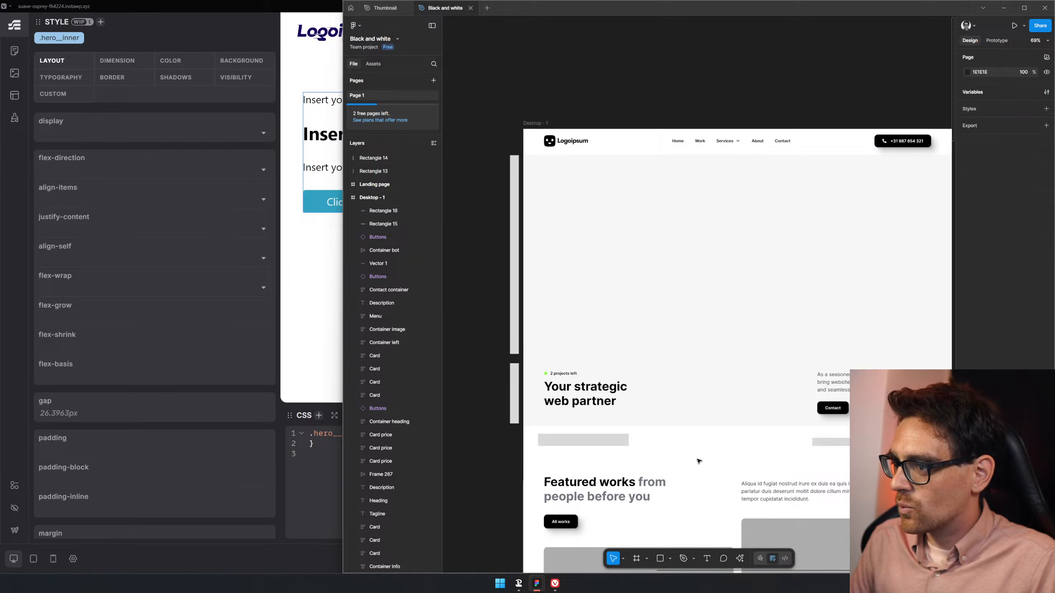
pyautogui.press('r')
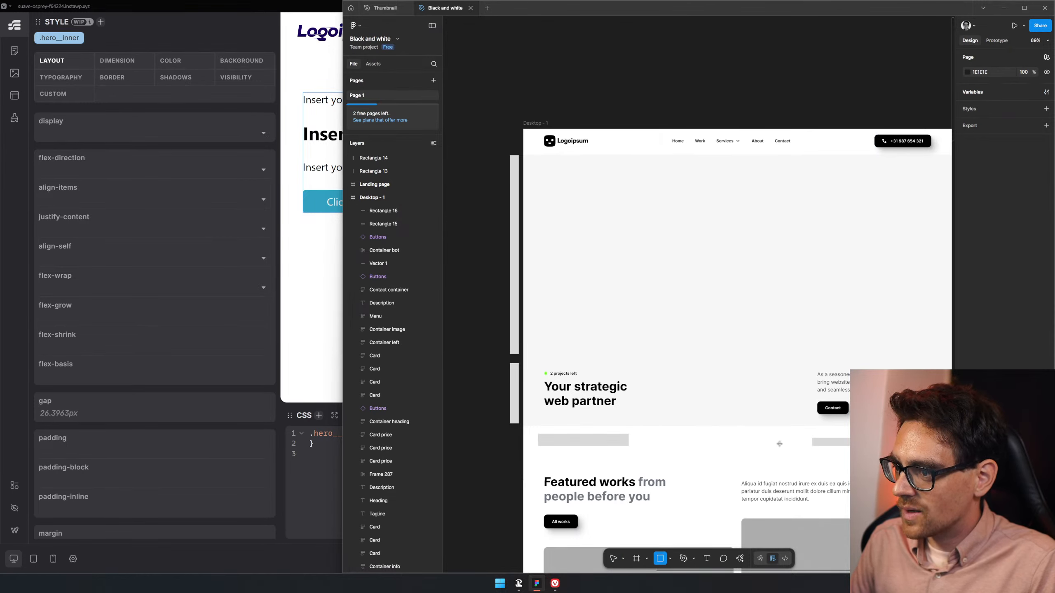
pyautogui.moveTo(630, 434); pyautogui.dragTo(812, 448)
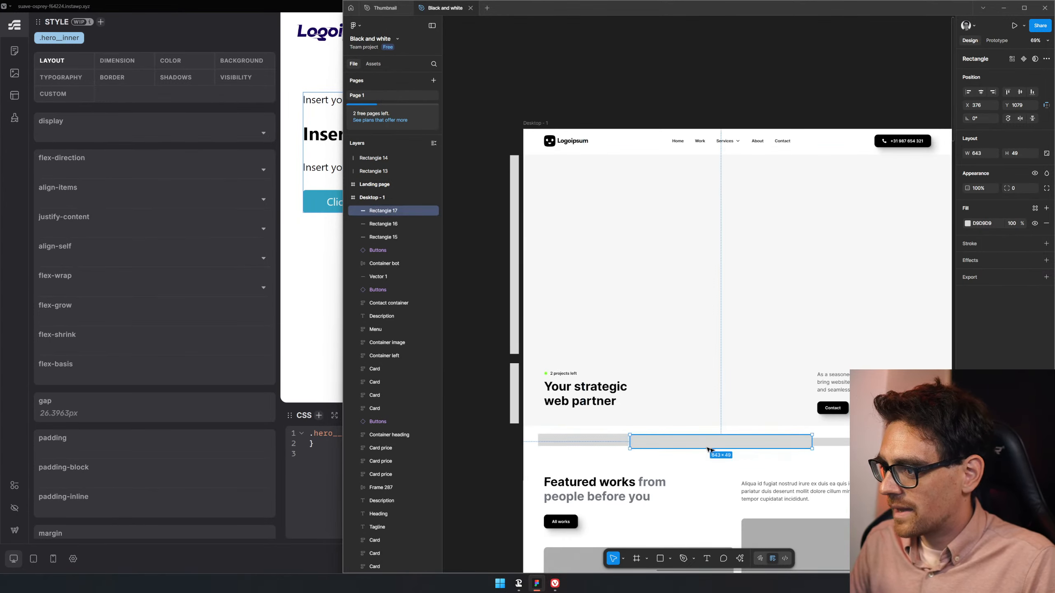
pyautogui.click(616, 443)
pyautogui.click(726, 443)
pyautogui.click(833, 443)
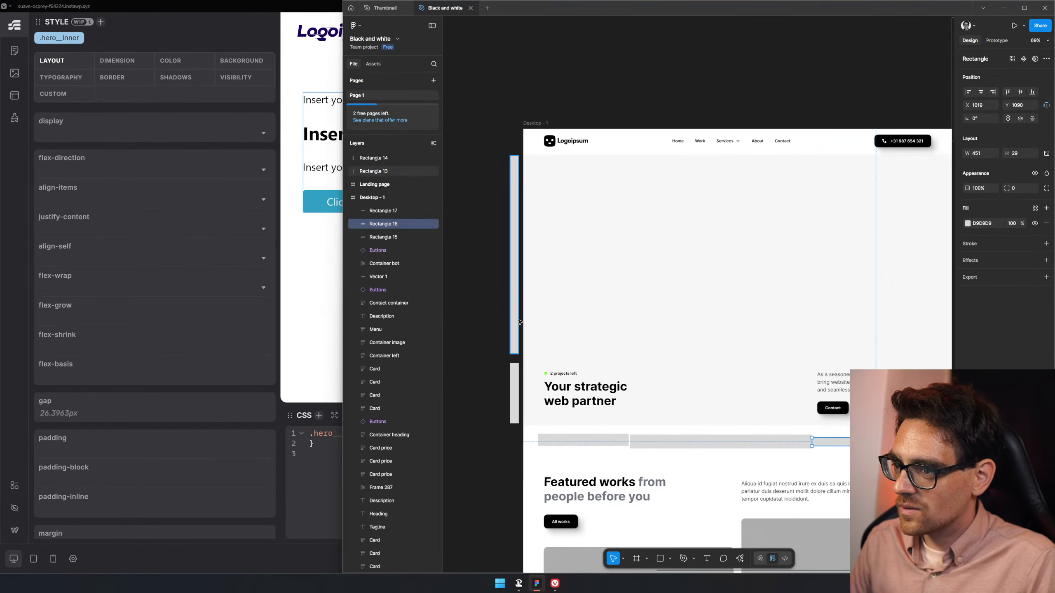
# - Switch back to the browser, search the web for "grid generator" in a new tab, and open the CSS Grid Generator site
pyautogui.click(324, 297)
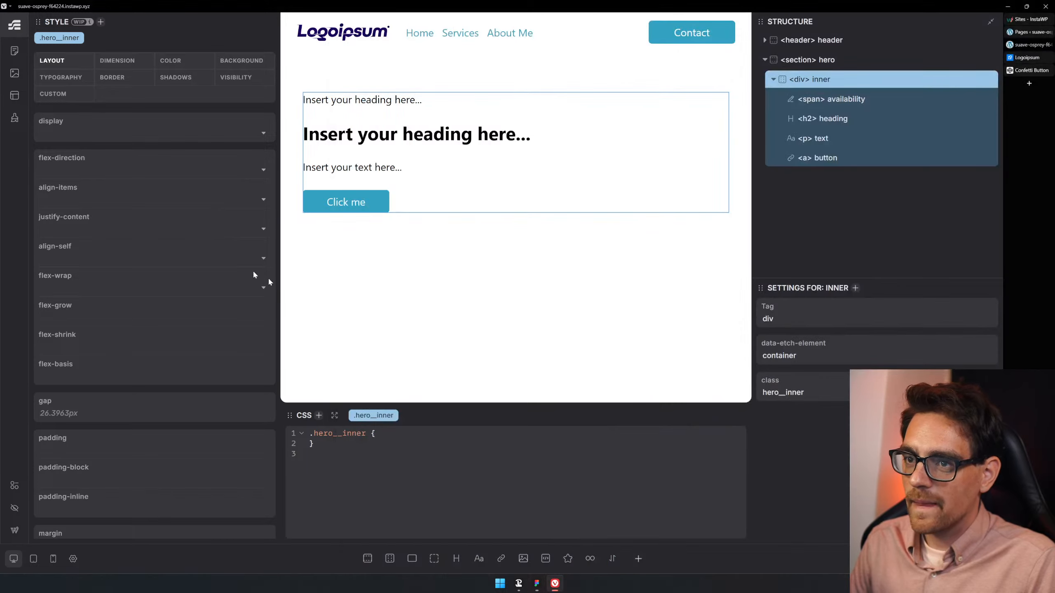
pyautogui.click(1029, 83)
pyautogui.write('grid ')
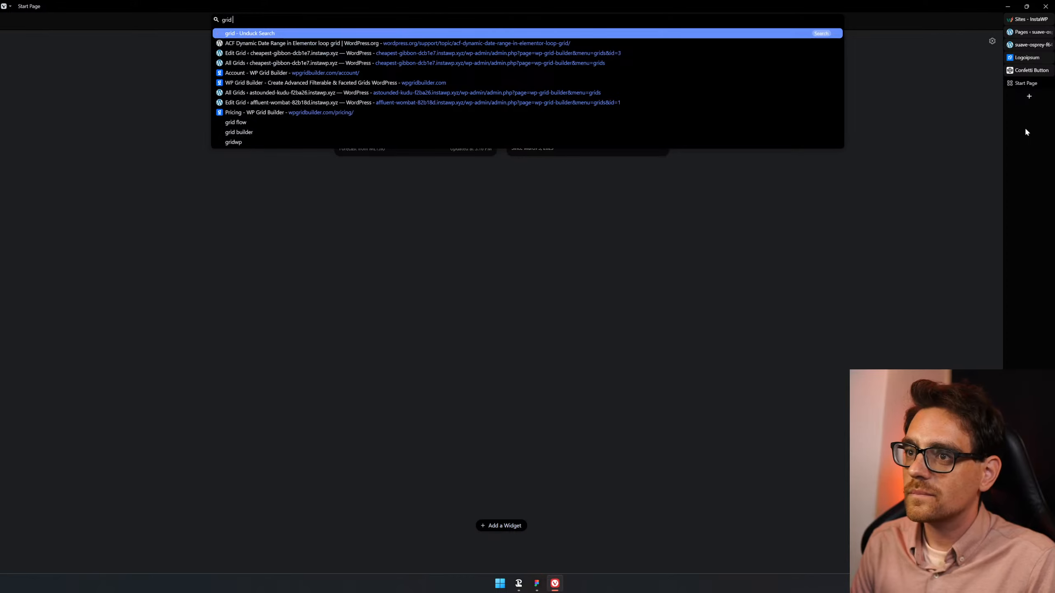
pyautogui.write('generator')
pyautogui.press('Return')
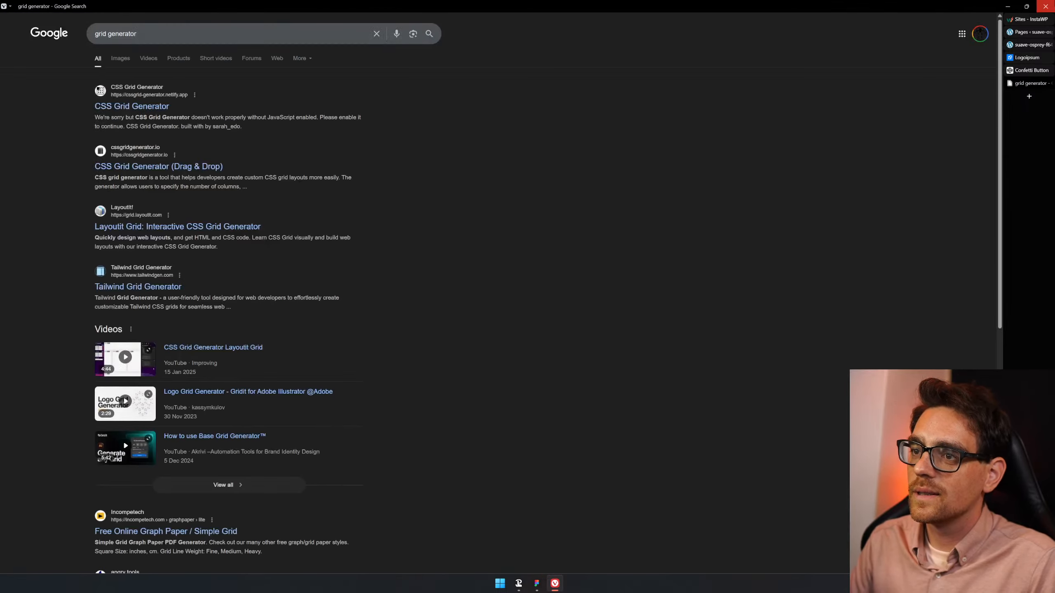
pyautogui.click(169, 103)
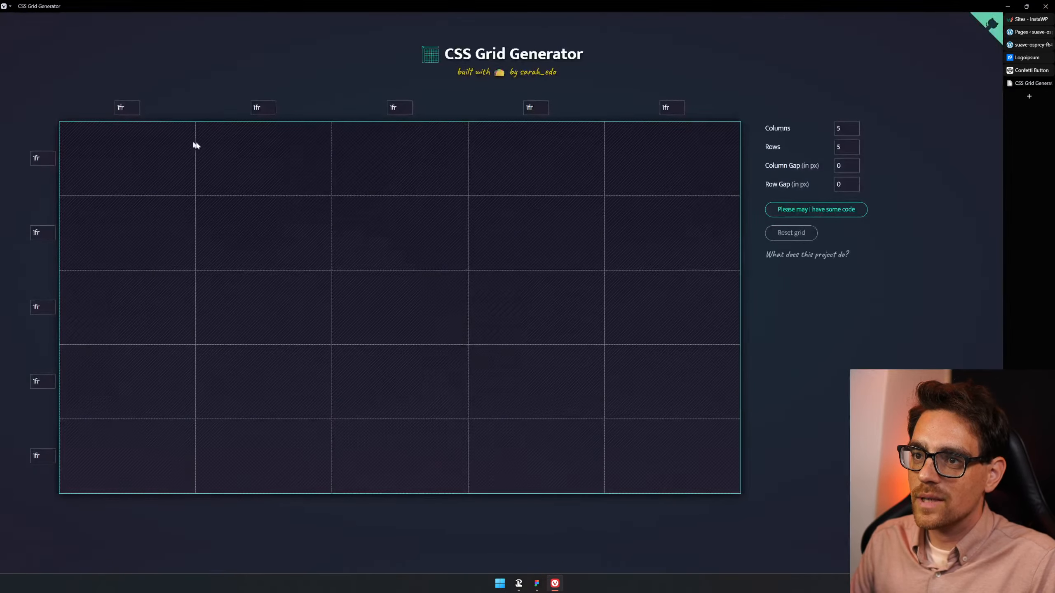
# - Set the generator's grid to 2 columns and 2 rows
pyautogui.click(843, 128)
pyautogui.press('Down')
pyautogui.press('Down')
pyautogui.press('Down')
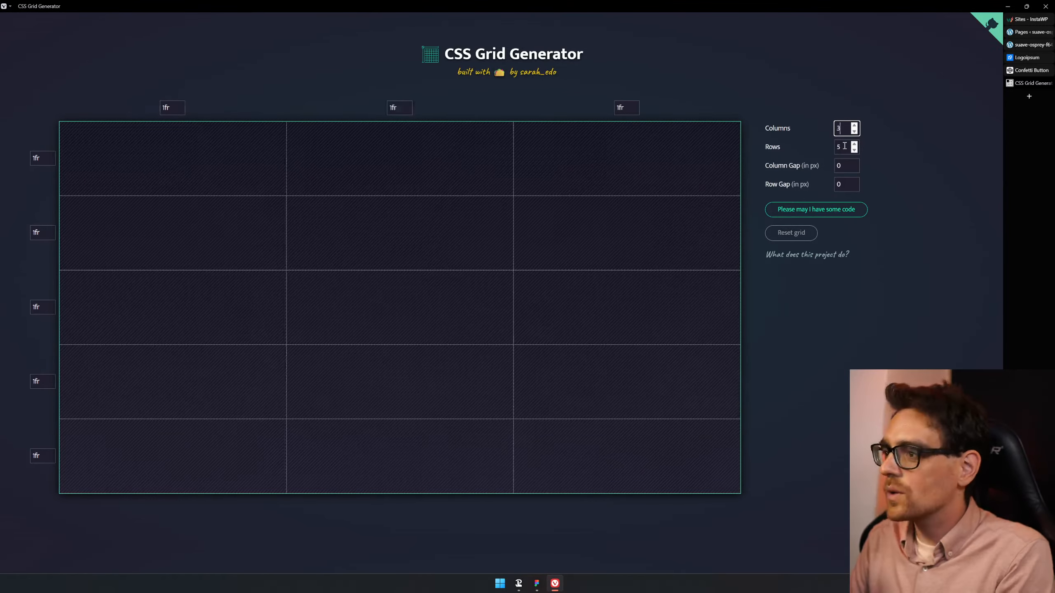
pyautogui.click(845, 146)
pyautogui.press('Down')
pyautogui.press('Down')
pyautogui.press('Down')
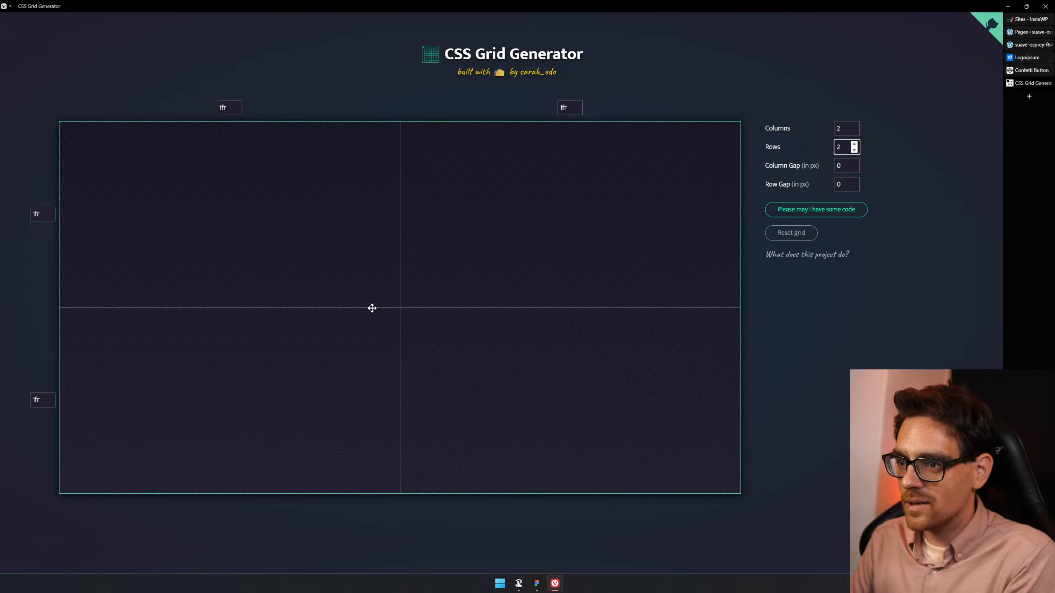
# - Try a third row, return the grid to 2 rows, and set the columns to 3
pyautogui.click(854, 146)
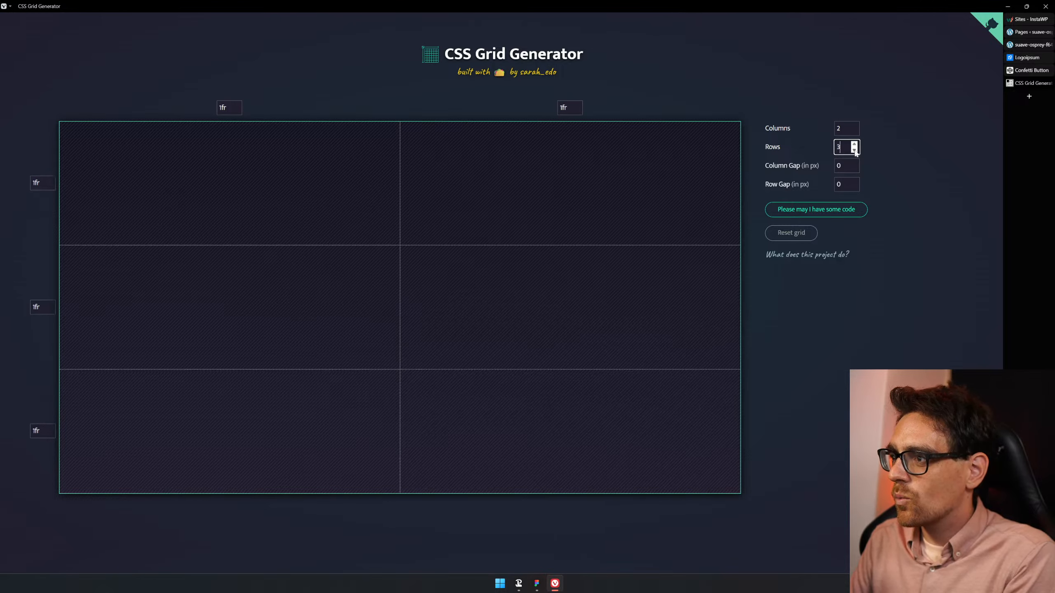
pyautogui.click(854, 150)
pyautogui.click(854, 125)
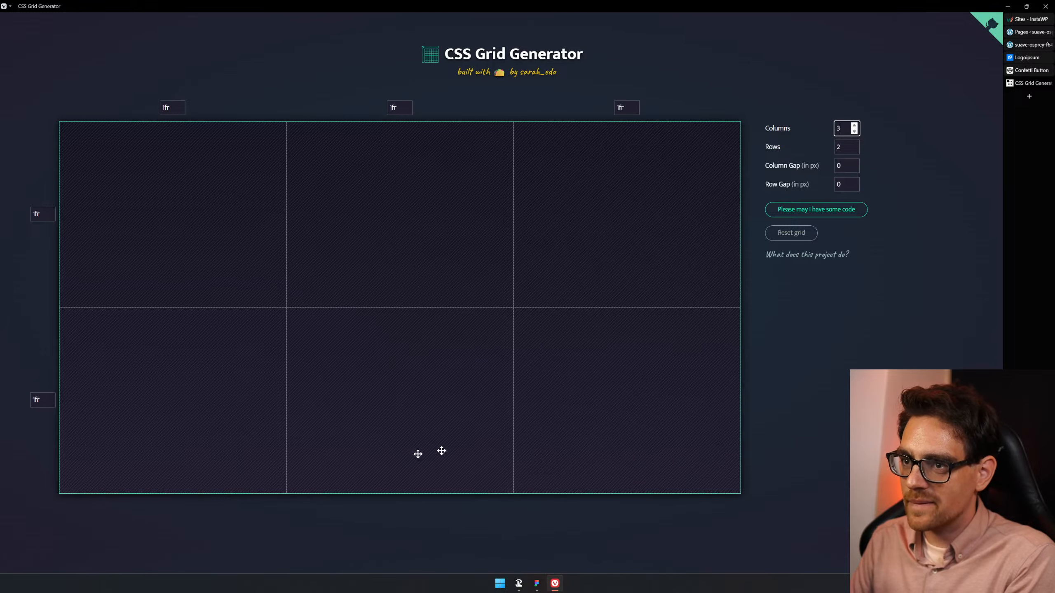
# - Set the first column's width to 350px and the third column's width to 450px in the grid generator
pyautogui.doubleClick(172, 110)
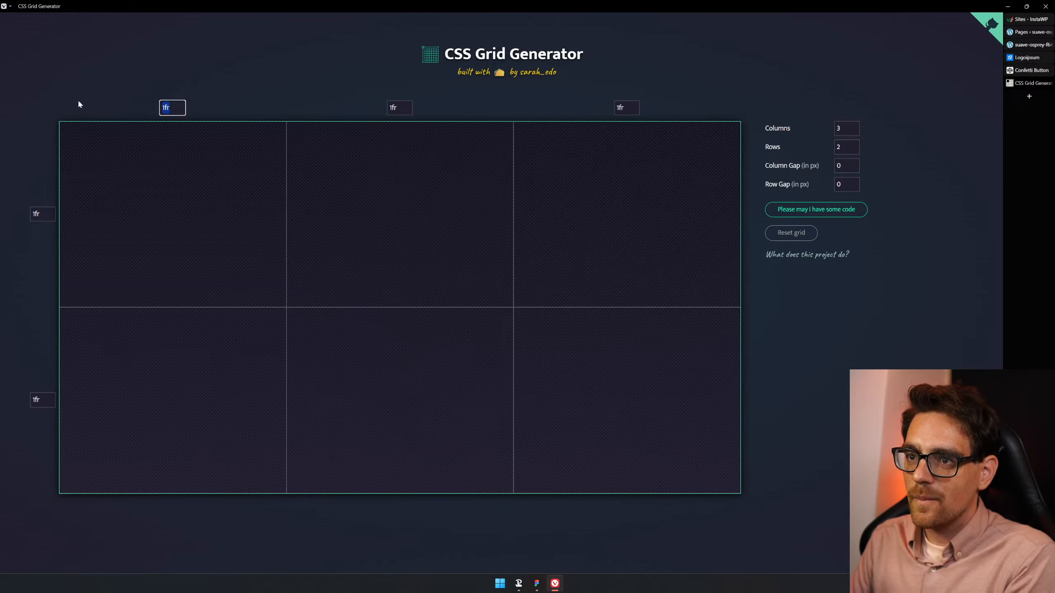
pyautogui.write('350')
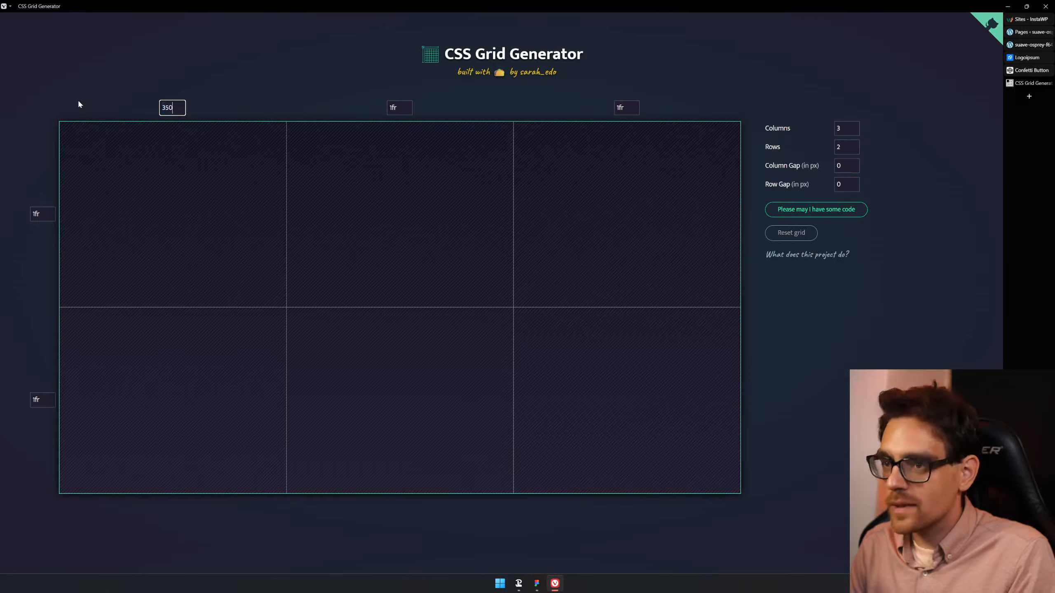
pyautogui.write('px')
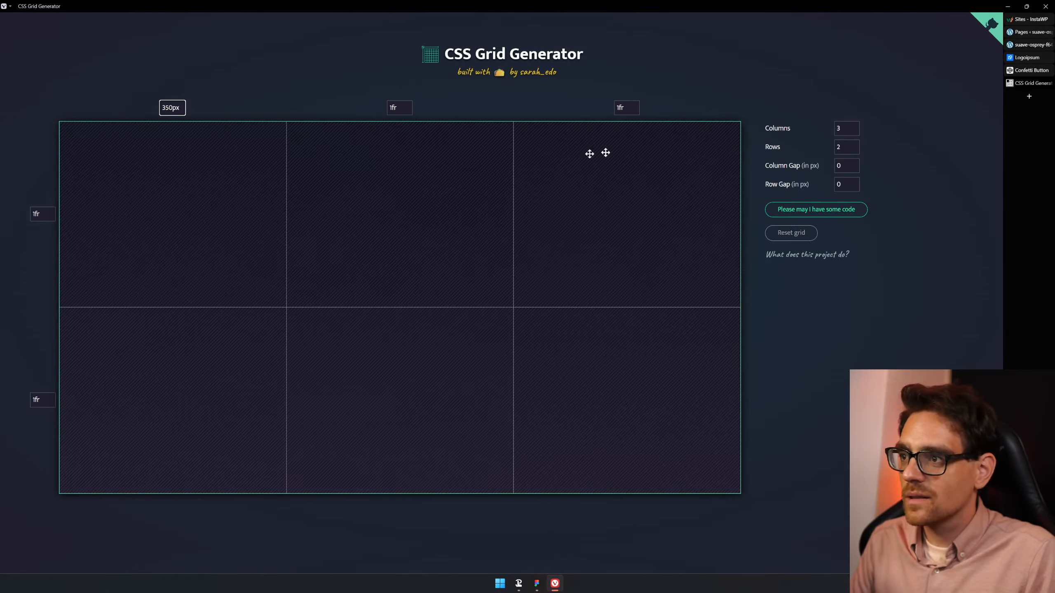
pyautogui.click(631, 108)
pyautogui.hotkey('ctrl', 'a')
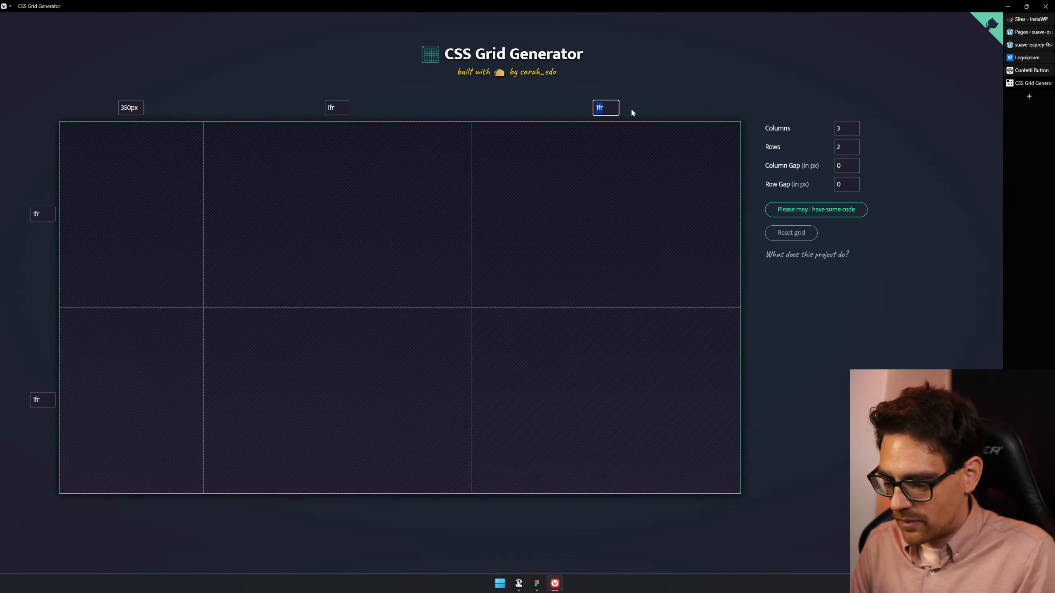
pyautogui.write('450px')
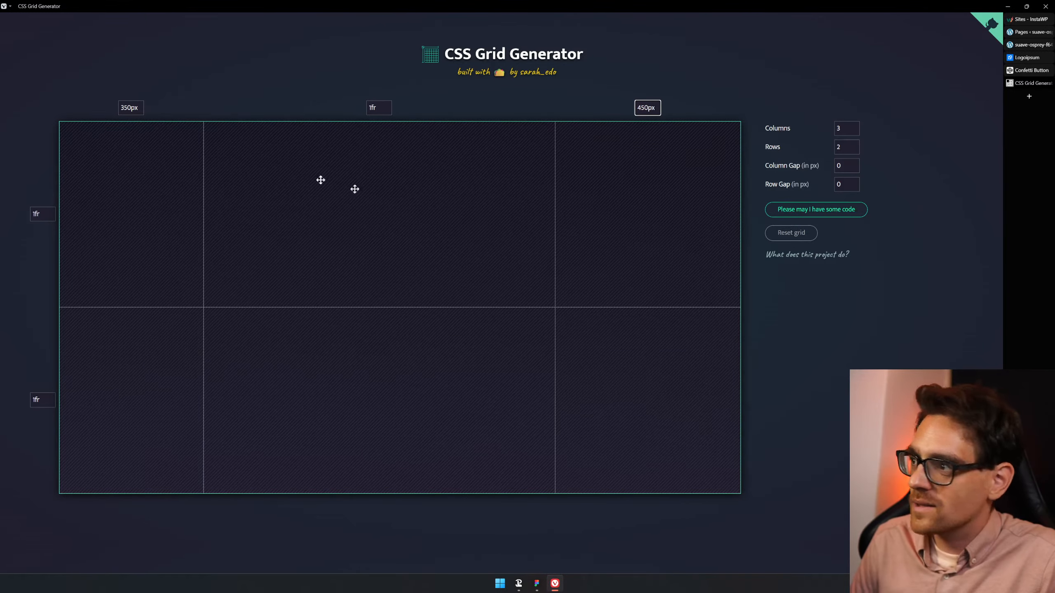
pyautogui.click(1033, 47)
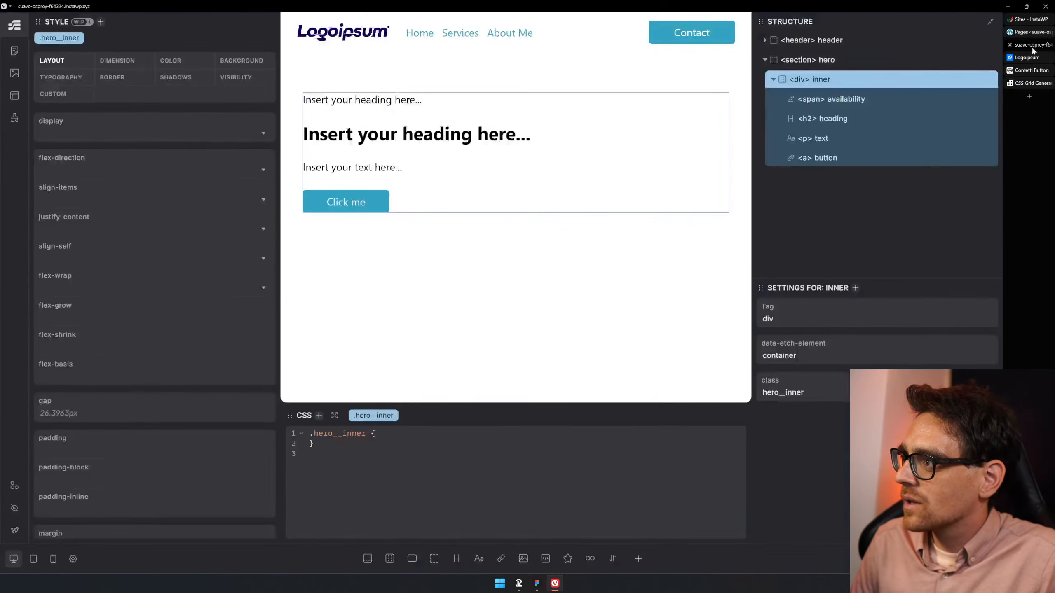
pyautogui.click(1031, 33)
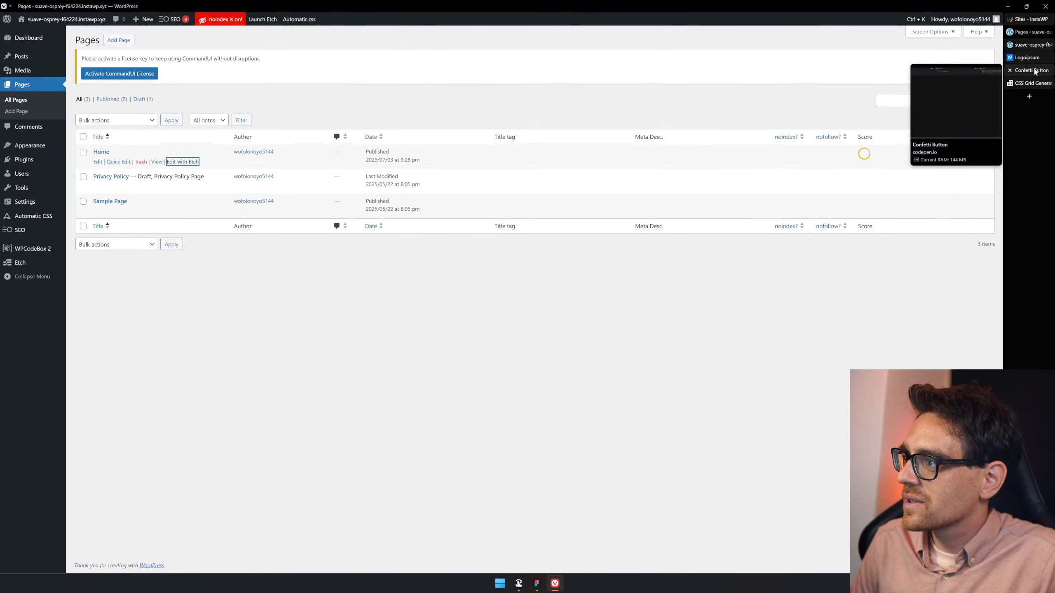
pyautogui.click(1034, 84)
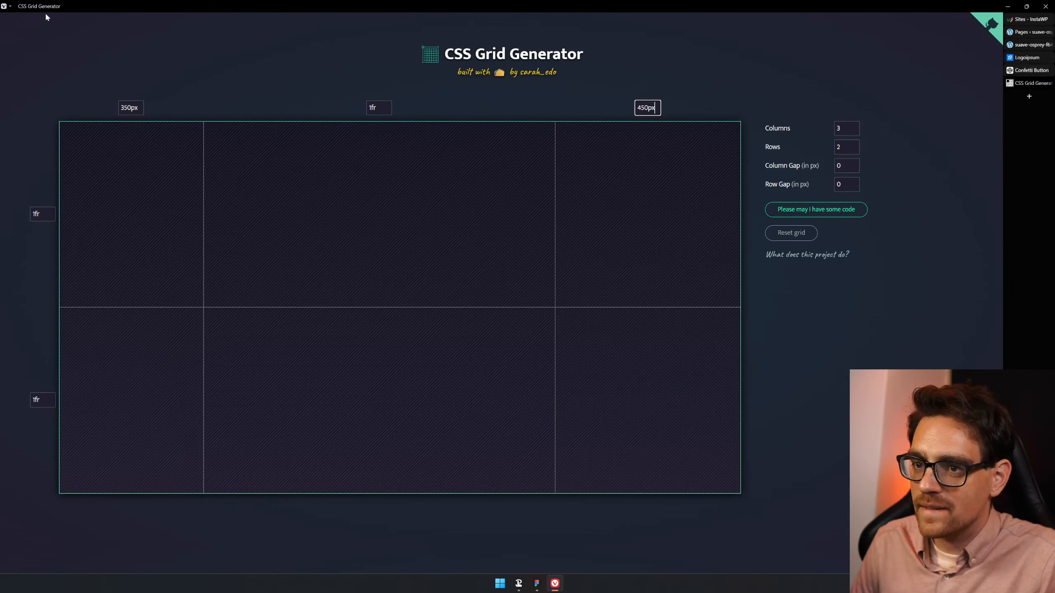
# - Try to set the second row's height to fit-content, and clear the value
pyautogui.click(45, 402)
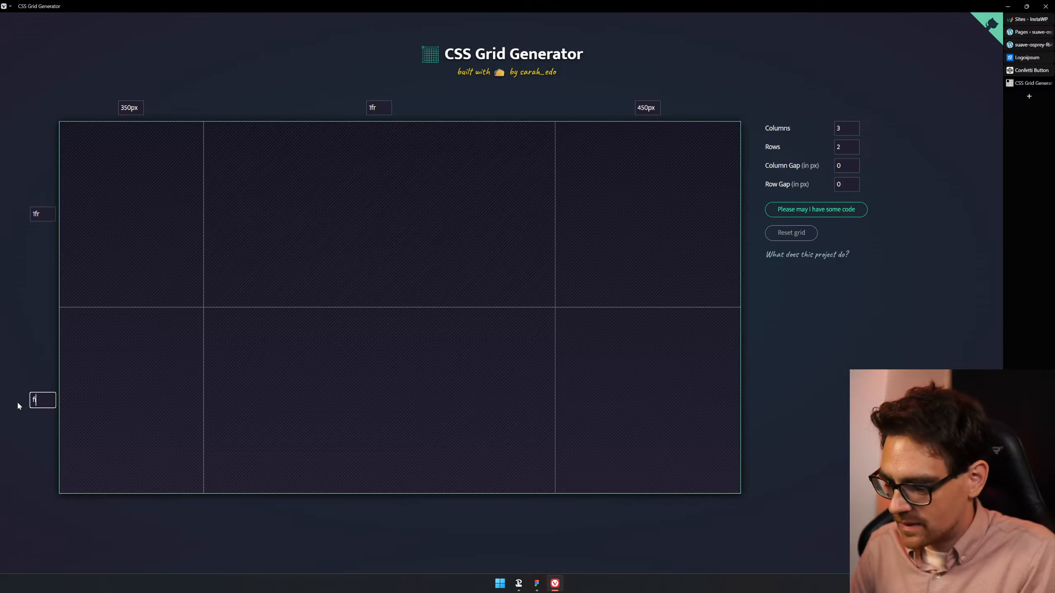
pyautogui.write('fit-content')
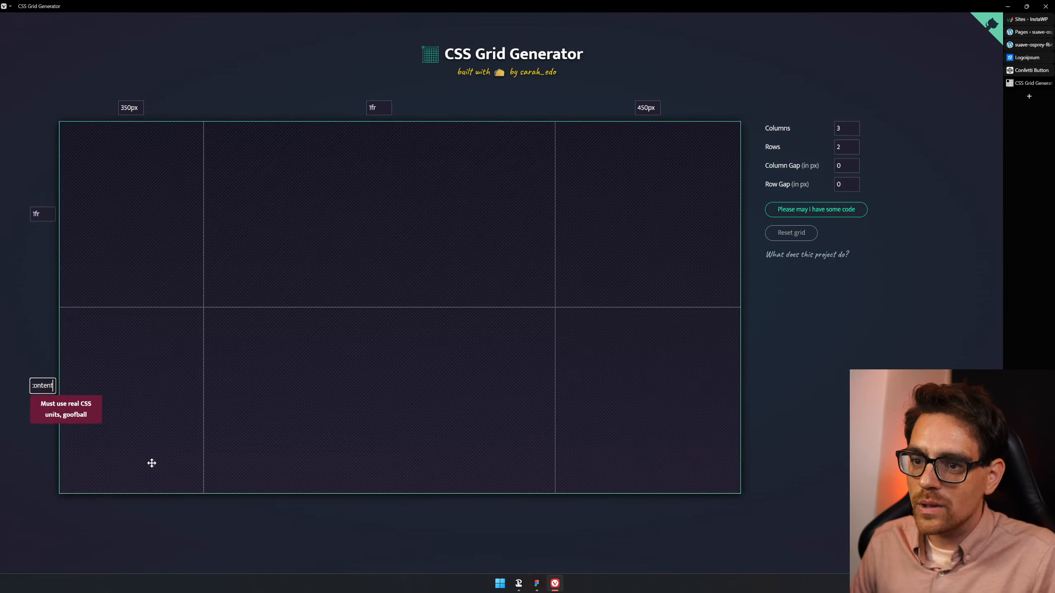
pyautogui.hotkey('ctrl', 'a')
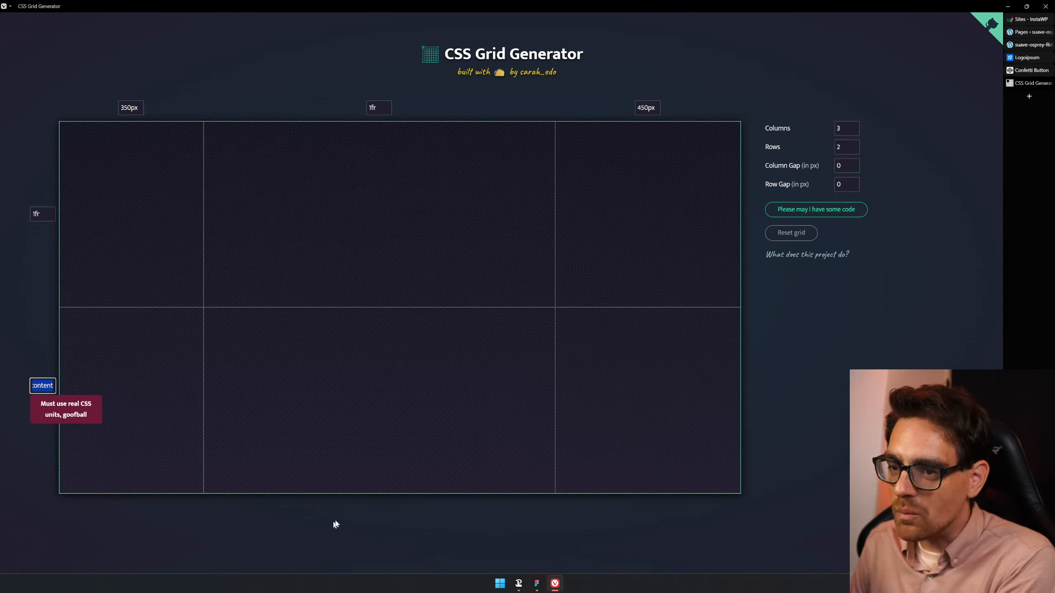
pyautogui.press('BackSpace')
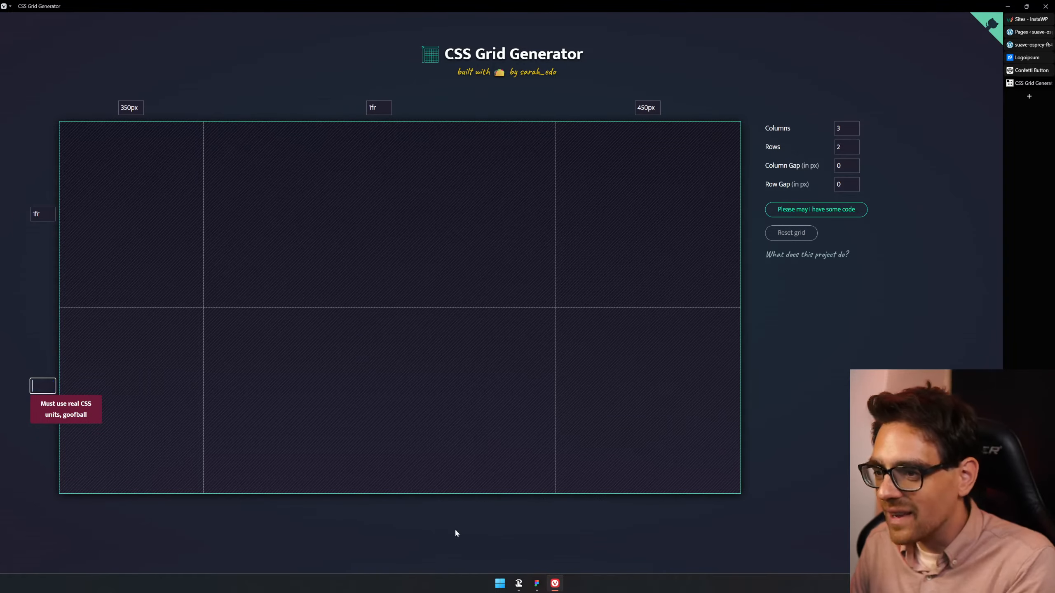
# - Check the lower row marker's height in Figma and set the second row's height to 200px in the grid generator
pyautogui.click(539, 583)
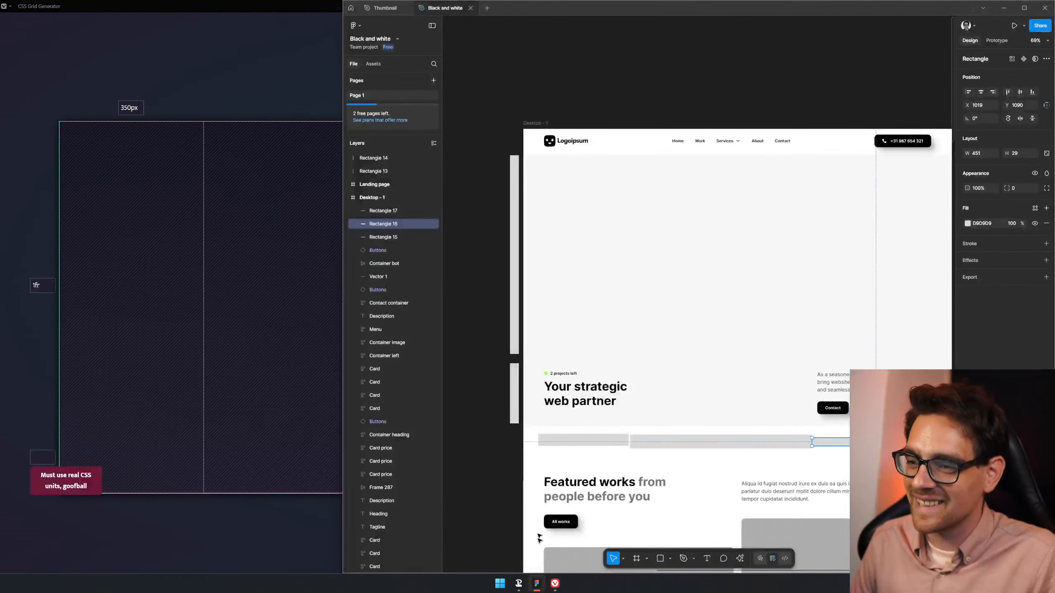
pyautogui.click(515, 390)
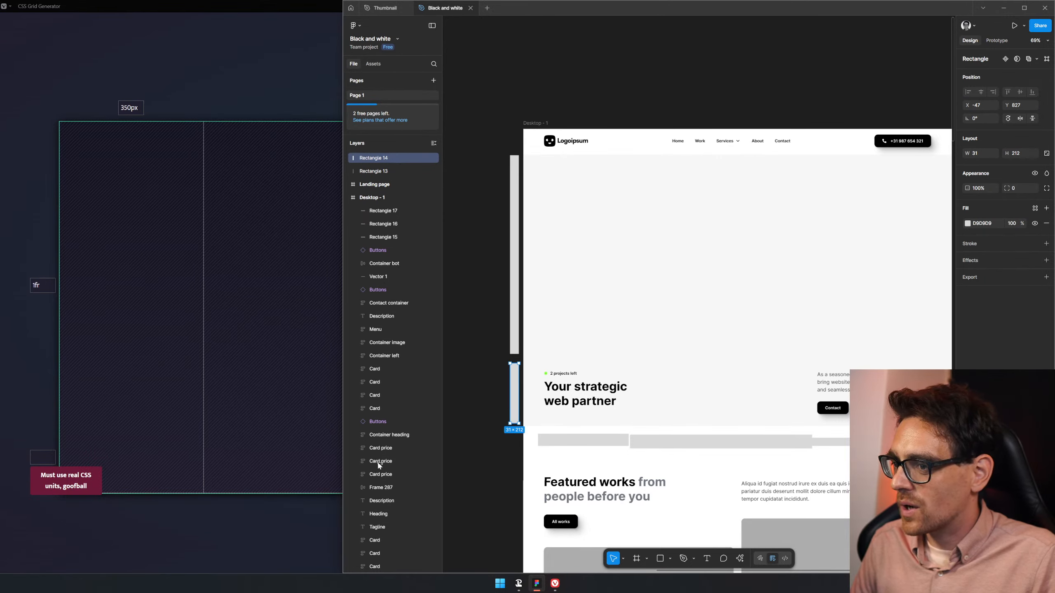
pyautogui.click(183, 513)
pyautogui.click(48, 460)
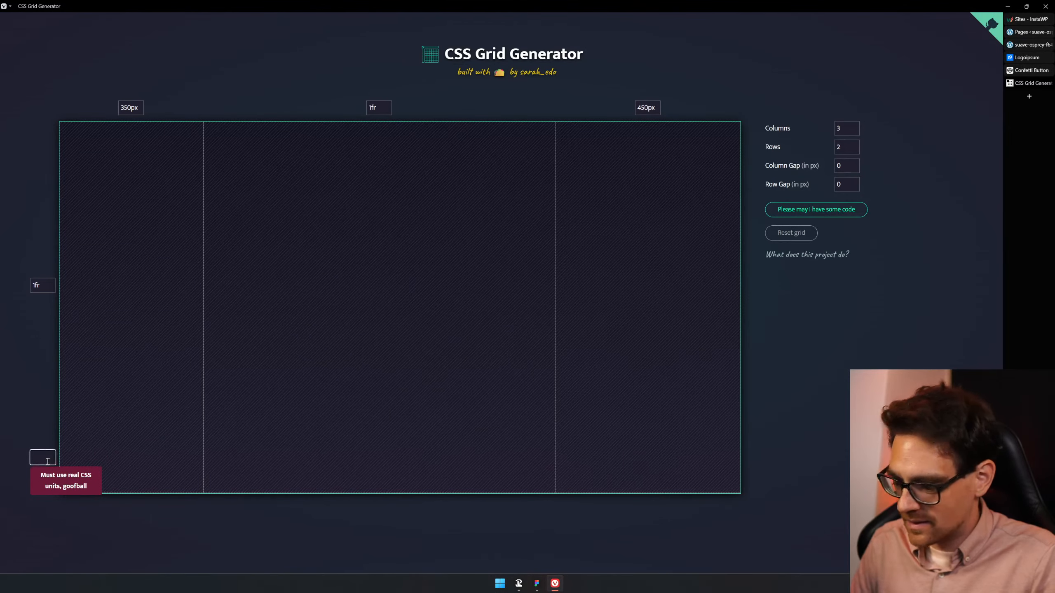
pyautogui.write('200px')
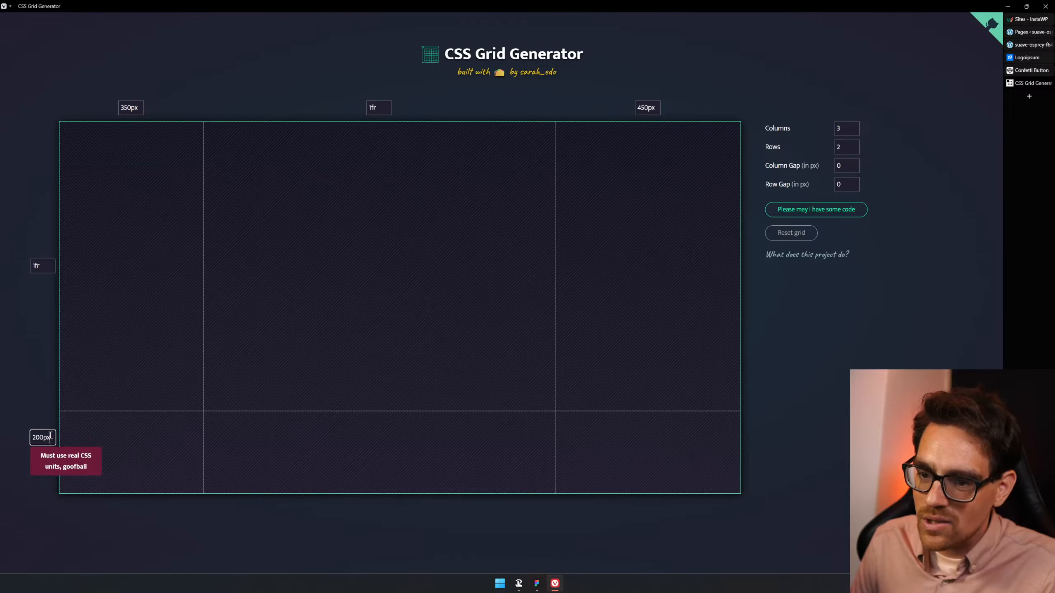
# - Add a third row to the generator's grid and set both the second and third row heights to 100px
pyautogui.click(849, 148)
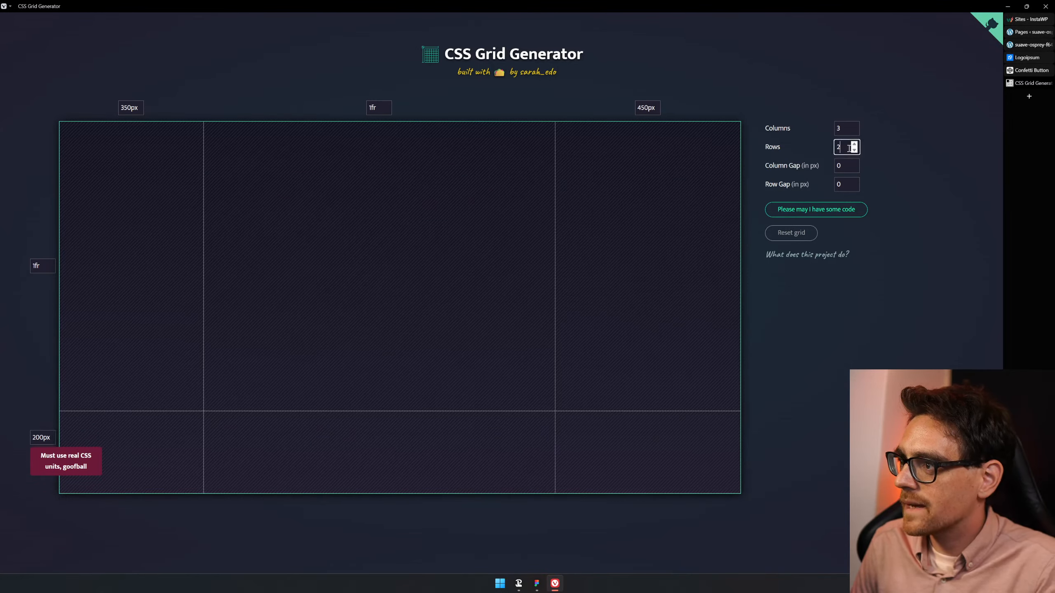
pyautogui.press('Up')
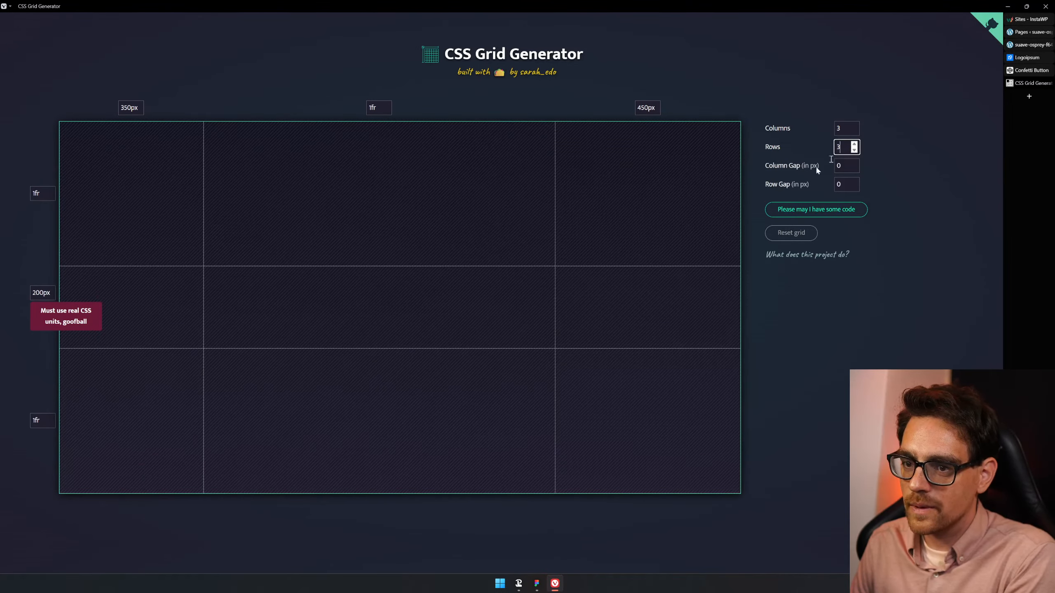
pyautogui.doubleClick(48, 421)
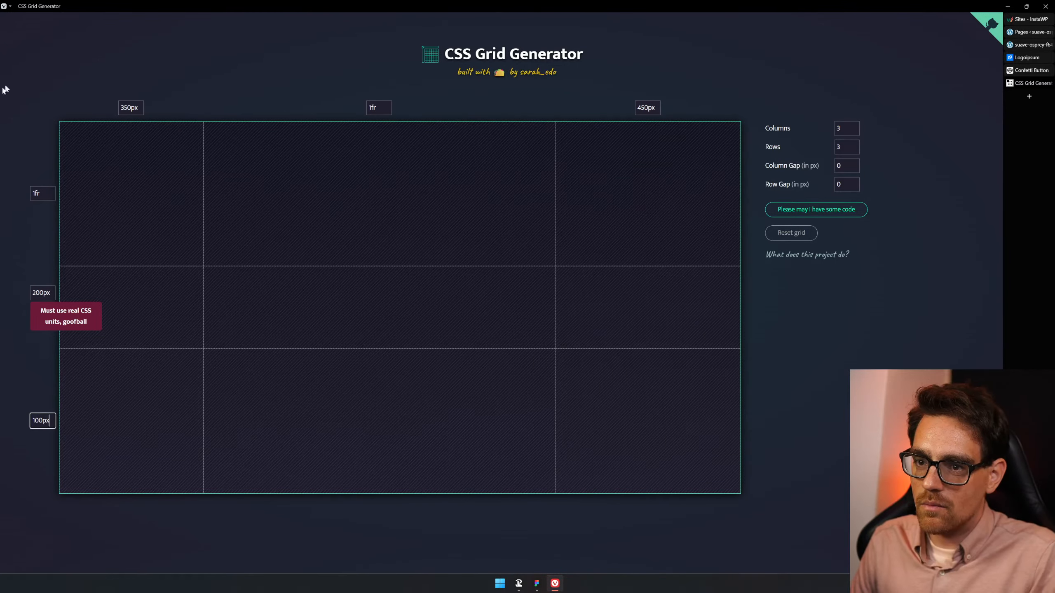
pyautogui.press('Return')
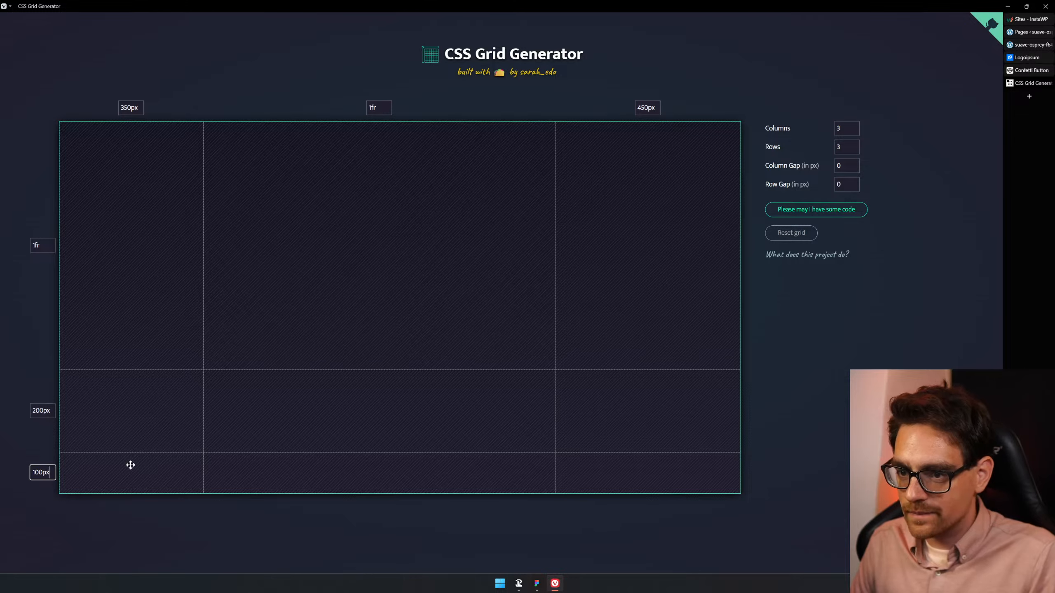
pyautogui.doubleClick(39, 411)
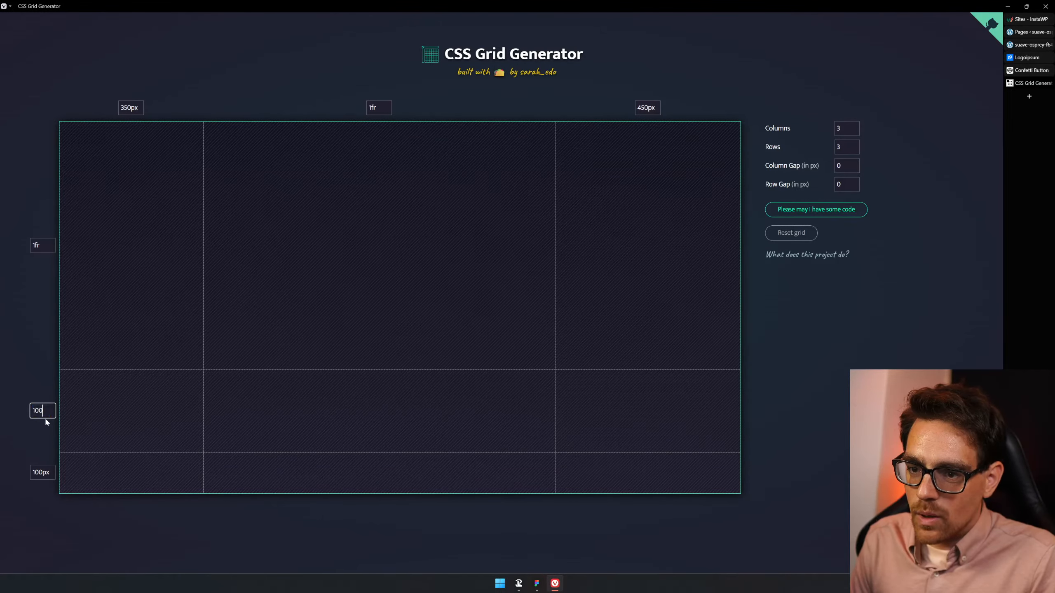
pyautogui.write('100px')
pyautogui.press('Return')
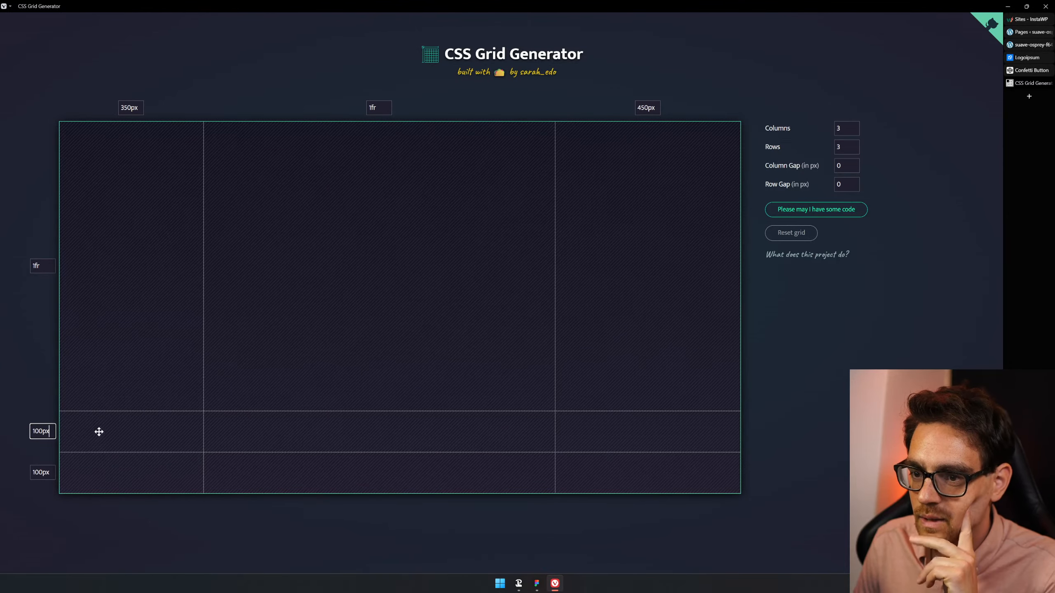
# - Switch to Figma, shorten the lower row marker, and add a small marker about 31 × 38 above it
pyautogui.click(533, 585)
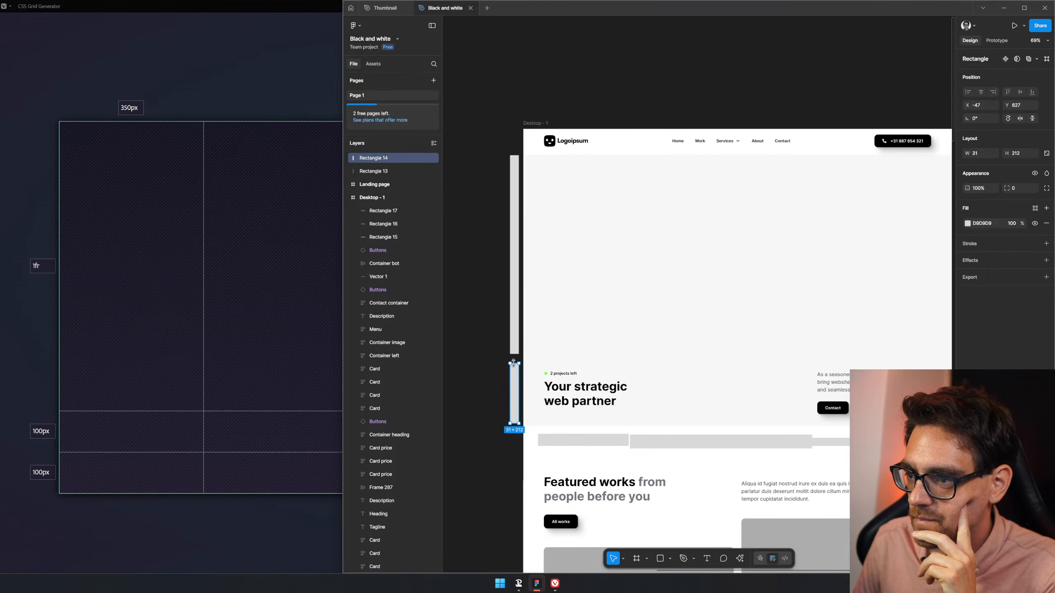
pyautogui.moveTo(513, 386)
pyautogui.mouseDown()
pyautogui.moveTo(514, 395)
pyautogui.moveTo(514, 377)
pyautogui.mouseUp()
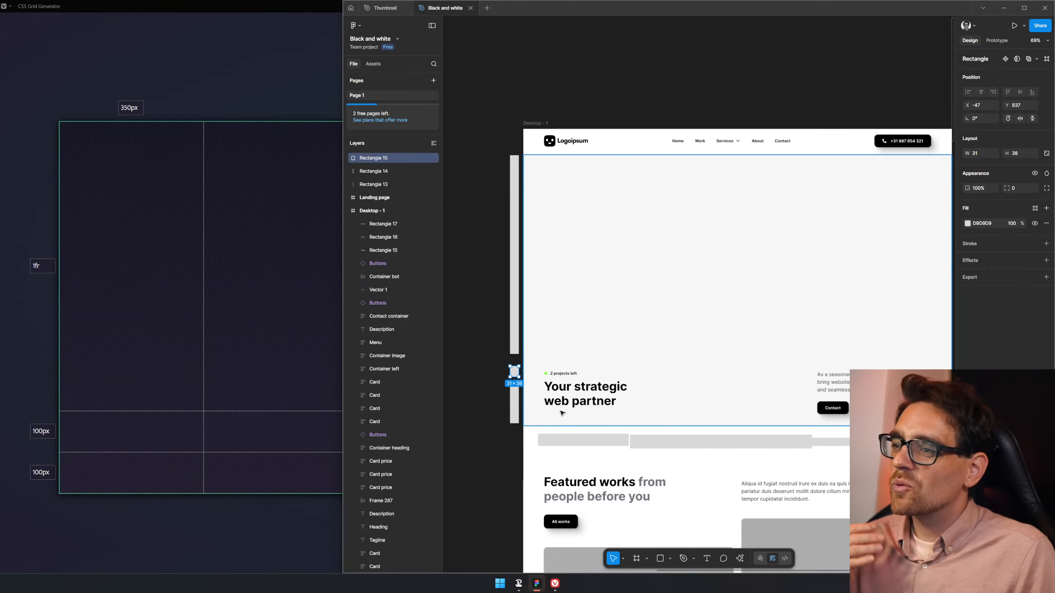
# - Draw a rectangle about 343 × 159 over the hero heading and another over the description and Contact button, and delete both
pyautogui.press('r')
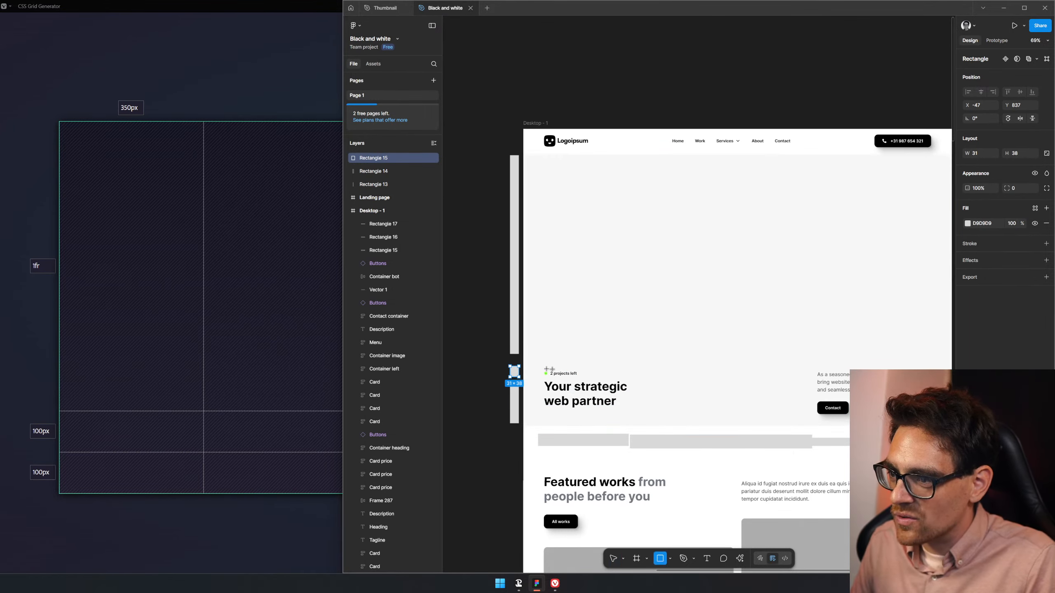
pyautogui.moveTo(542, 372)
pyautogui.mouseDown()
pyautogui.moveTo(658, 407)
pyautogui.moveTo(639, 416)
pyautogui.mouseUp()
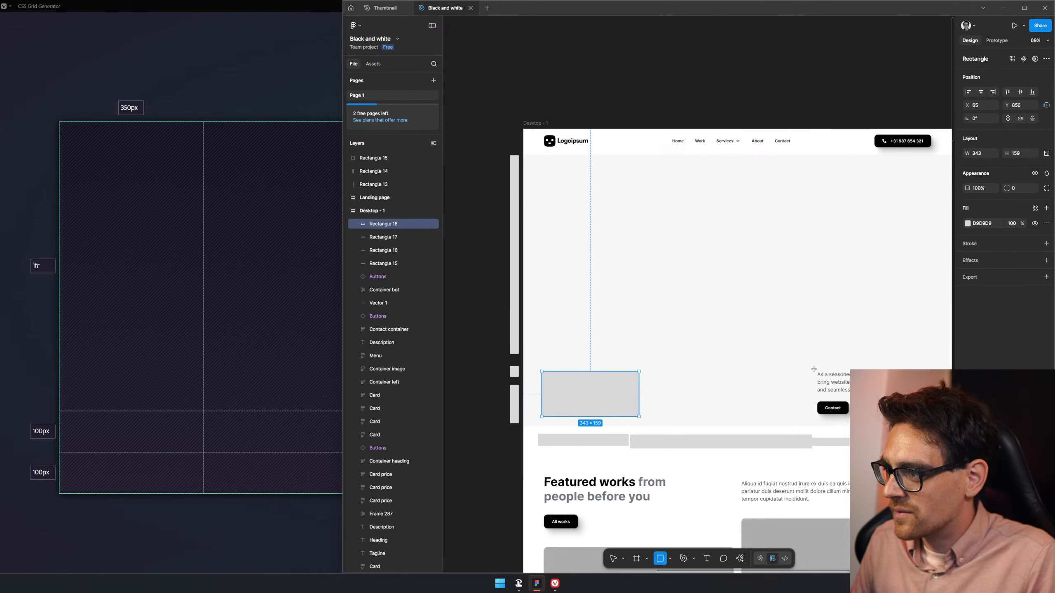
pyautogui.moveTo(814, 372); pyautogui.dragTo(930, 414)
pyautogui.press('Delete')
pyautogui.click(614, 387)
pyautogui.press('Delete')
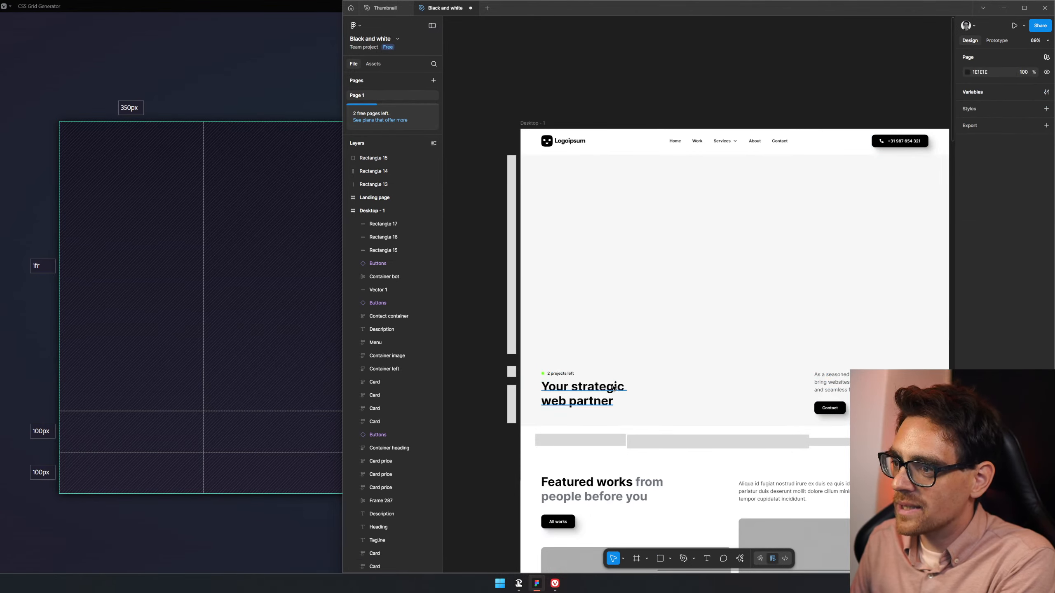
# - Select the hero heading and the Contact button in turn and lock the adjacent Button, Heading and Buttons layers
pyautogui.click(574, 378)
pyautogui.click(584, 394)
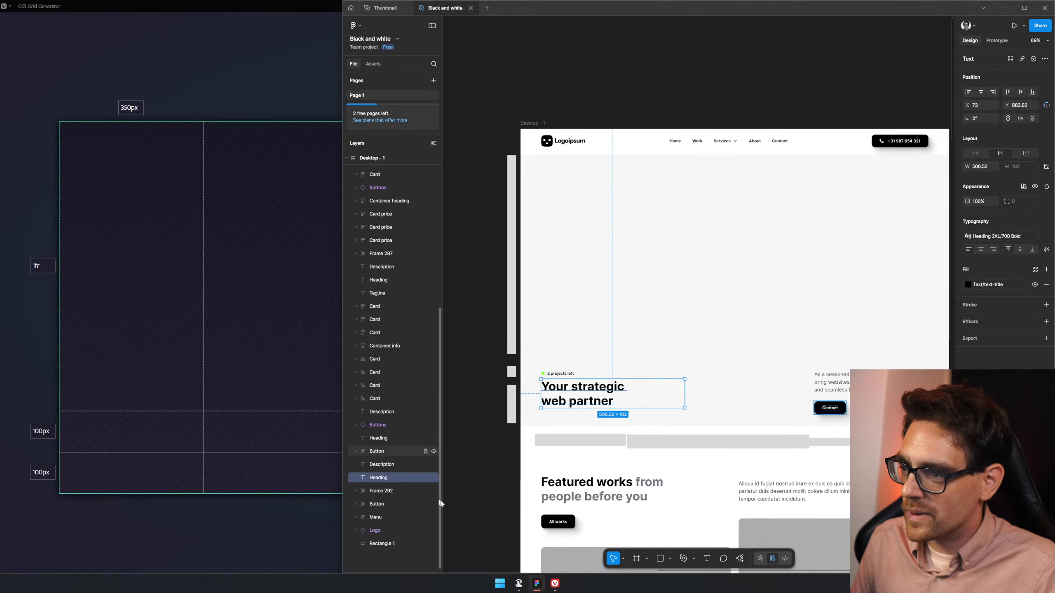
pyautogui.click(840, 410)
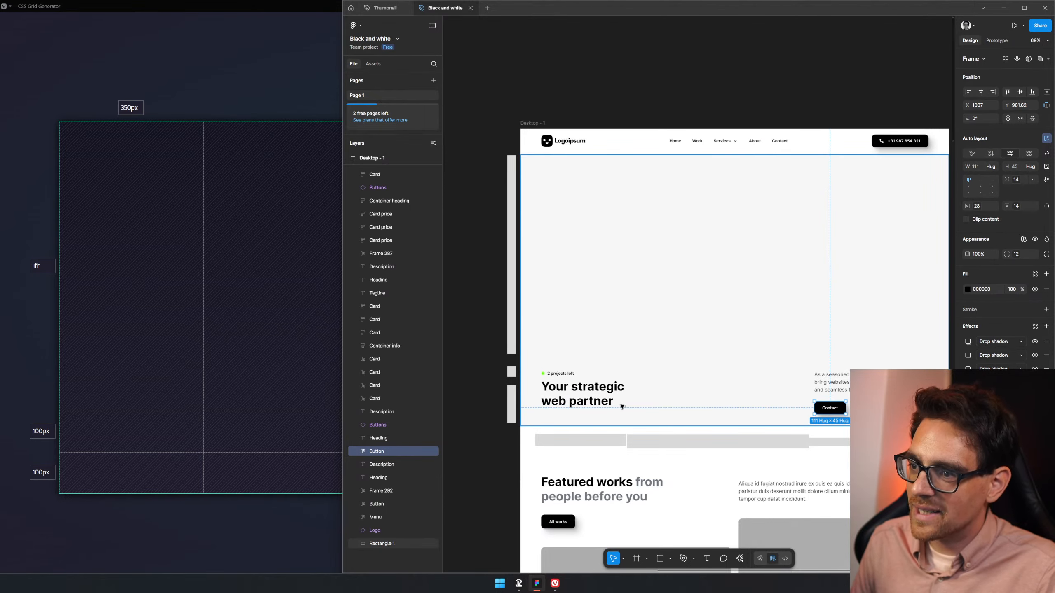
pyautogui.moveTo(425, 452); pyautogui.dragTo(429, 428)
# - Draw a horizontal line about 1583 long across the hero, between the small and the lowest row markers
pyautogui.moveTo(507, 467); pyautogui.dragTo(490, 439)
pyautogui.press('l')
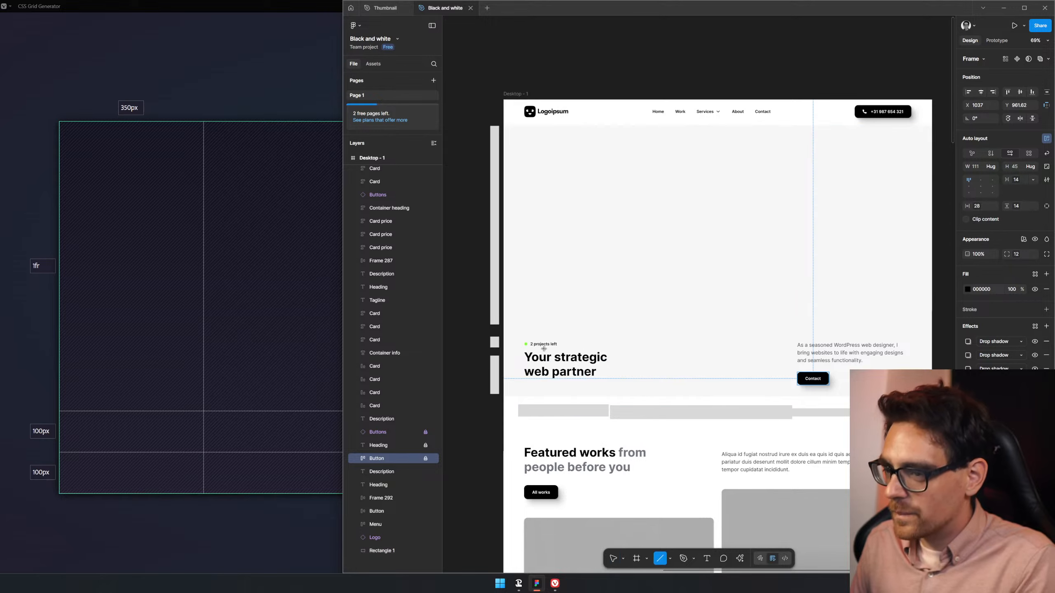
pyautogui.moveTo(490, 351); pyautogui.dragTo(939, 352)
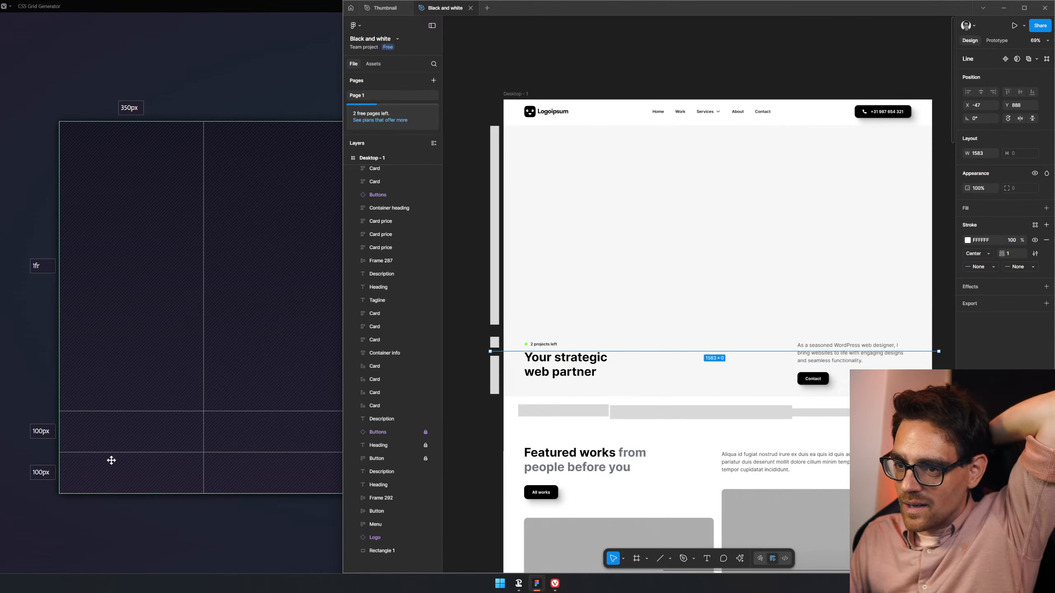
# - Switch back to the grid generator, reduce the grid to 2 rows with a 200px second row, and generate its code
pyautogui.doubleClick(49, 475)
pyautogui.press('BackSpace')
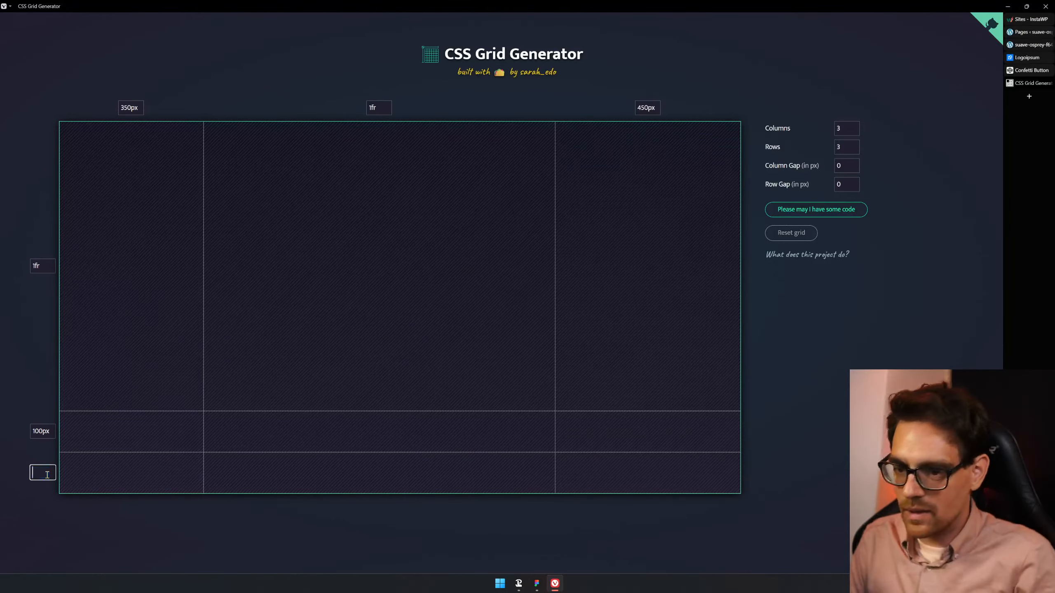
pyautogui.click(854, 150)
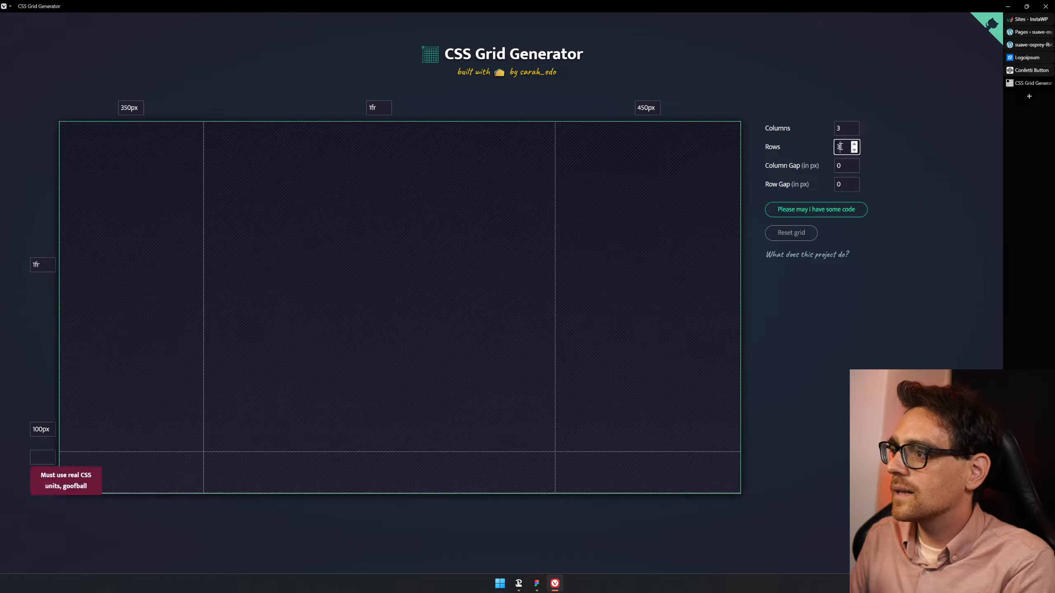
pyautogui.click(38, 474)
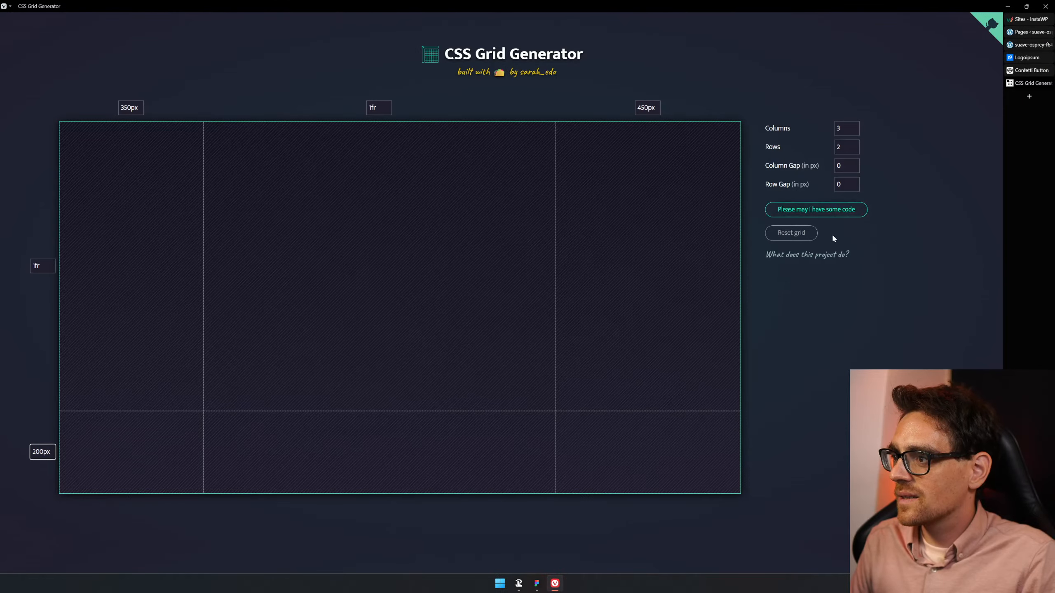
pyautogui.click(827, 212)
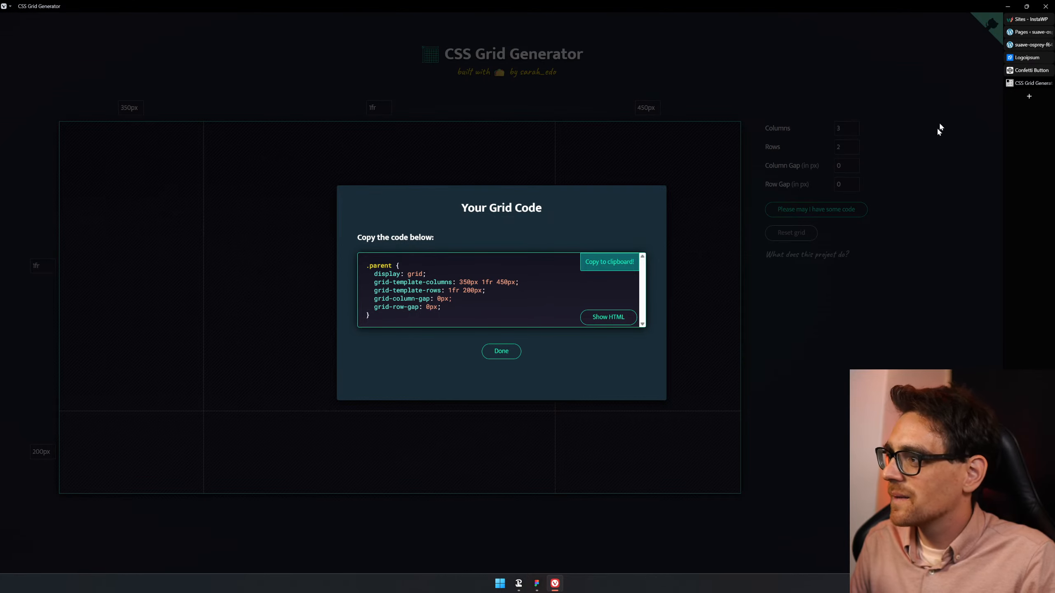
# - Tile the WordPress Pages list and the CSS grid generator vertically, side by side
pyautogui.press('F4')
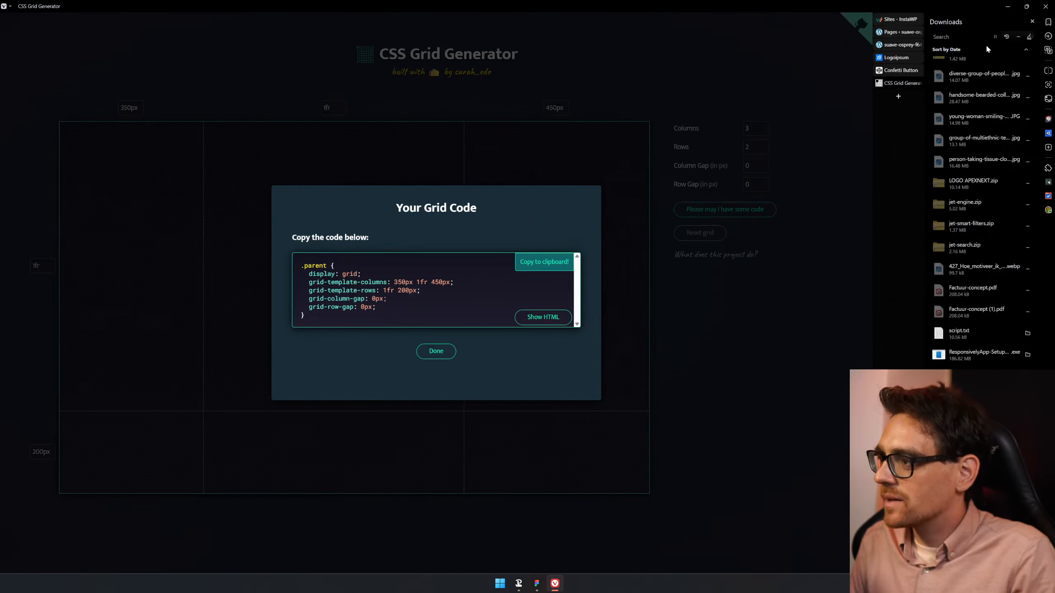
pyautogui.click(1049, 71)
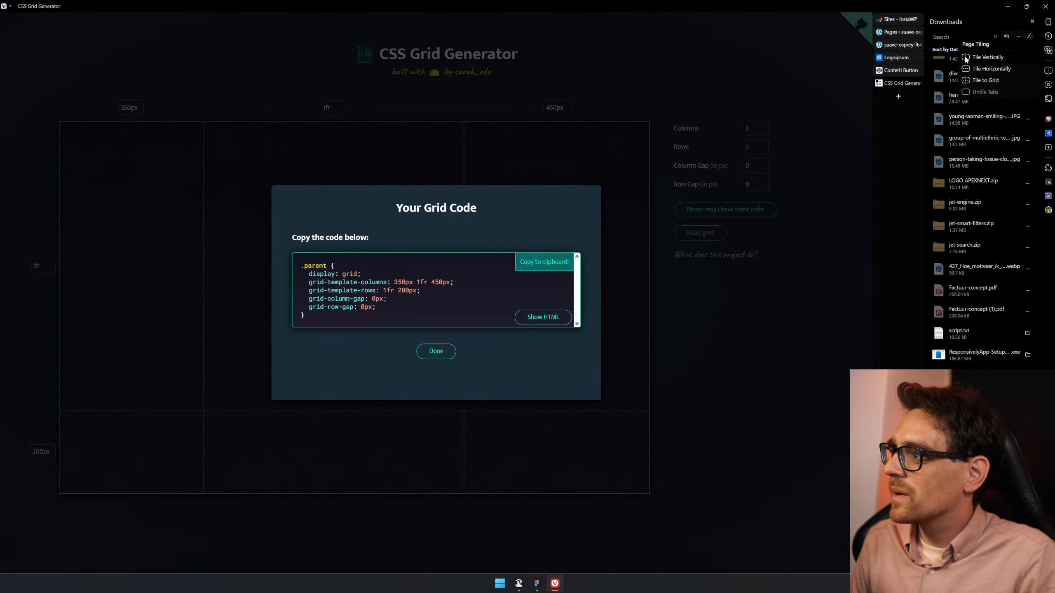
pyautogui.click(986, 56)
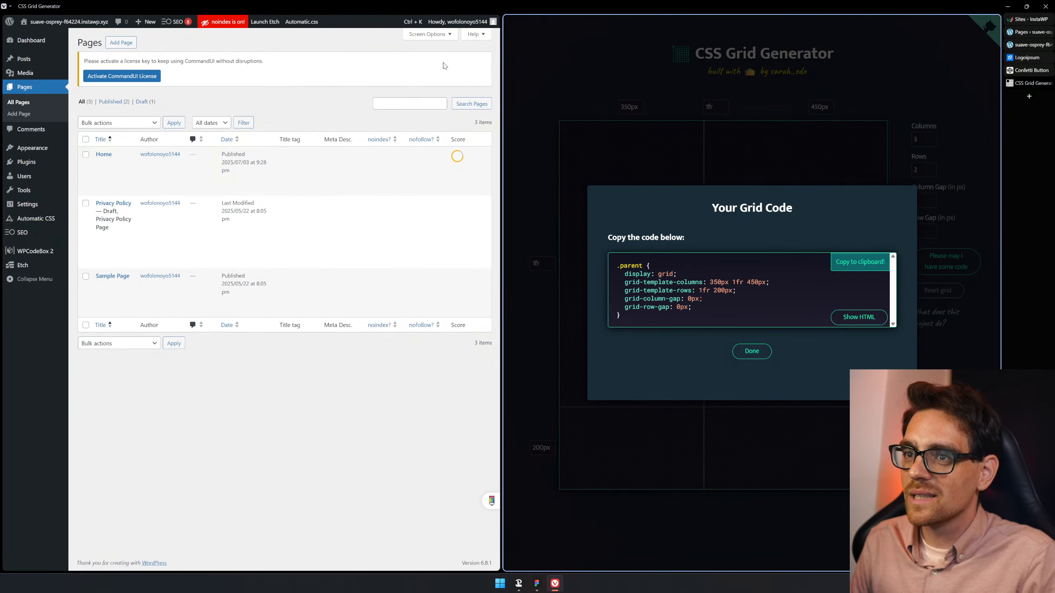
pyautogui.click(361, 108)
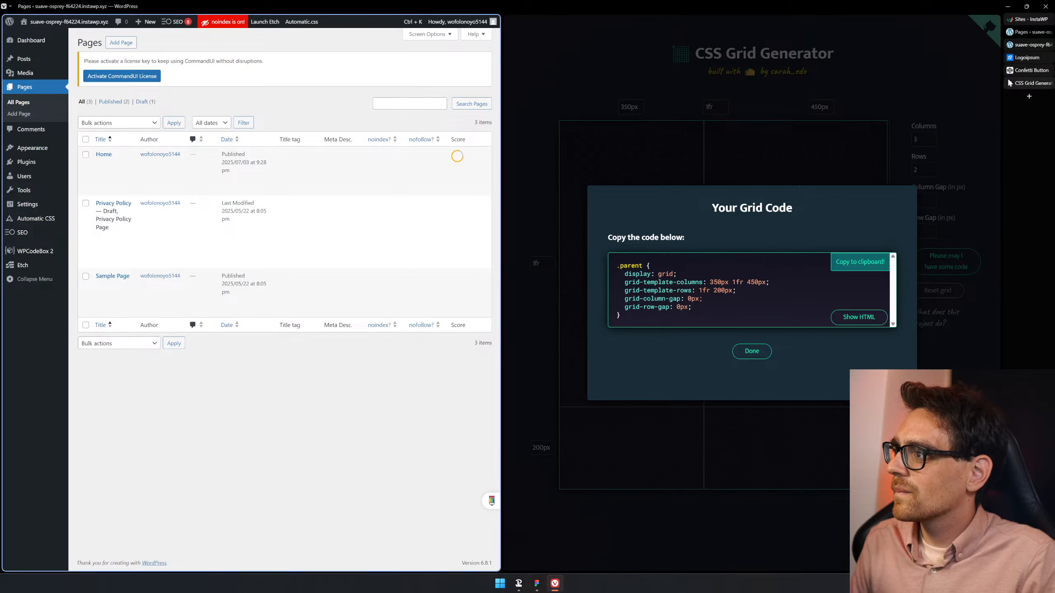
# - Close the open builder tab, reopen the Home page for editing with Etch, and enlarge the builder's interface
pyautogui.moveTo(1022, 45)
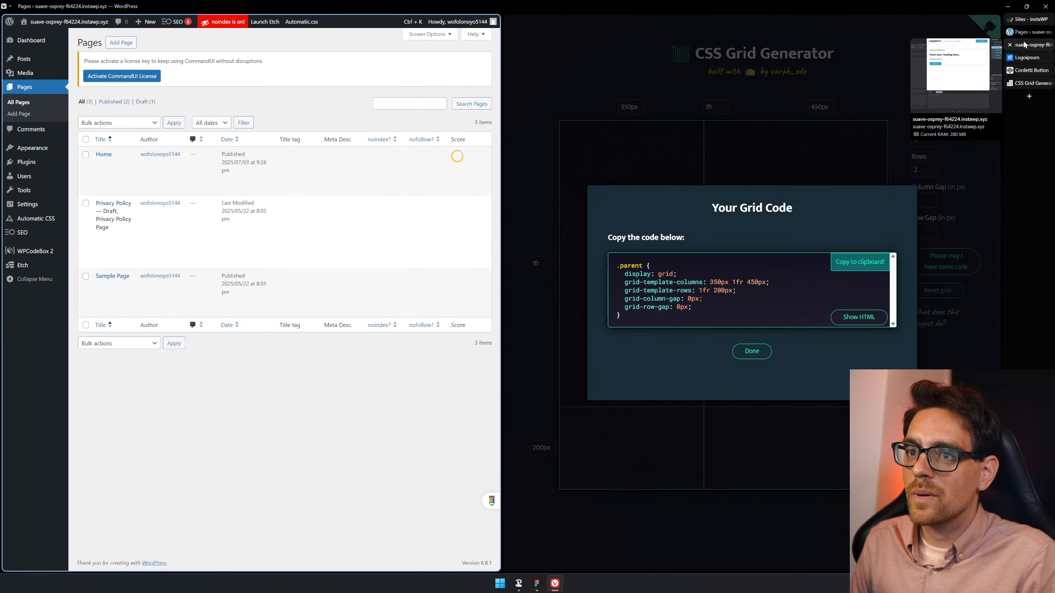
pyautogui.click(1024, 45)
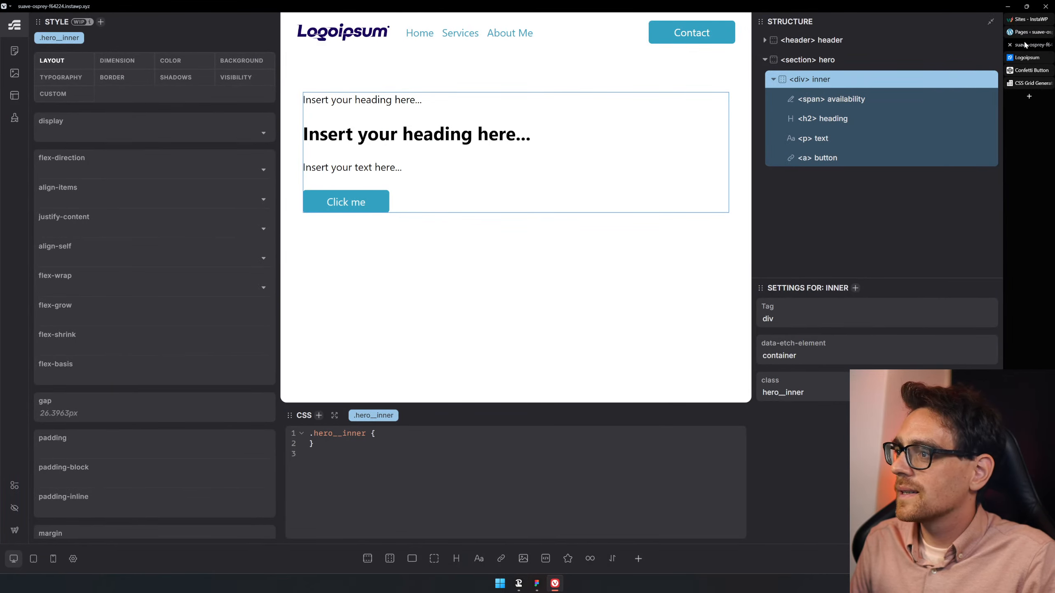
pyautogui.middleClick(1025, 46)
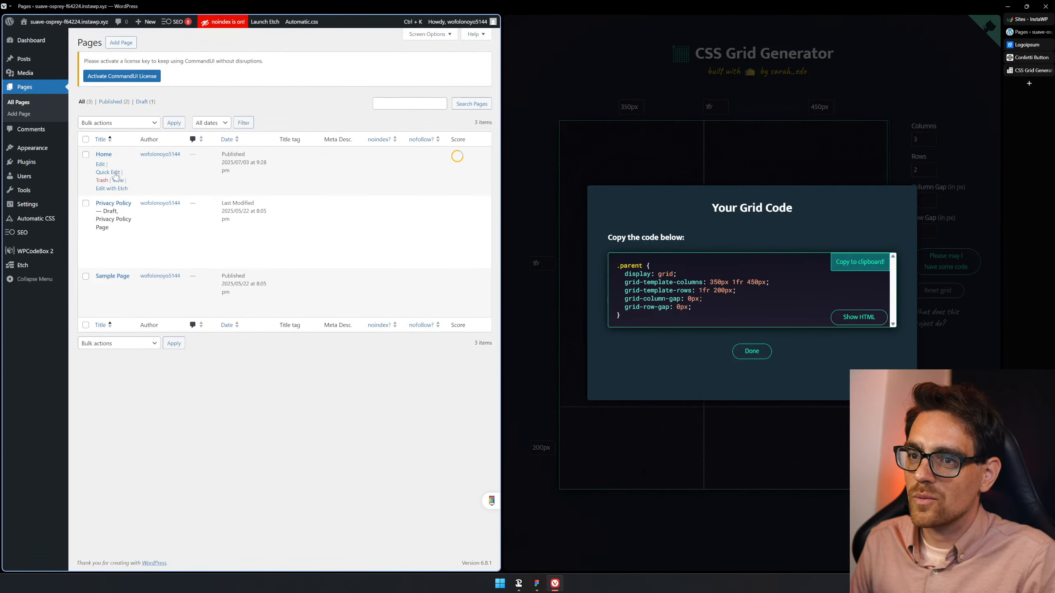
pyautogui.click(121, 189)
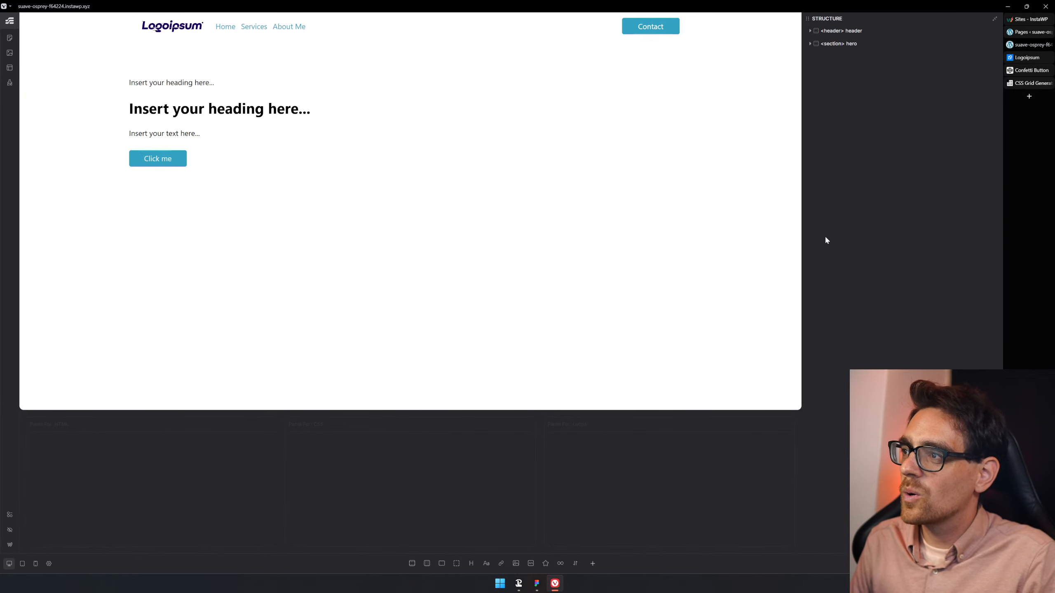
pyautogui.hotkey('ctrl', '+')
pyautogui.hotkey('ctrl', '+')
pyautogui.hotkey('ctrl', '+')
pyautogui.hotkey('ctrl', '+')
pyautogui.hotkey('ctrl', '+')
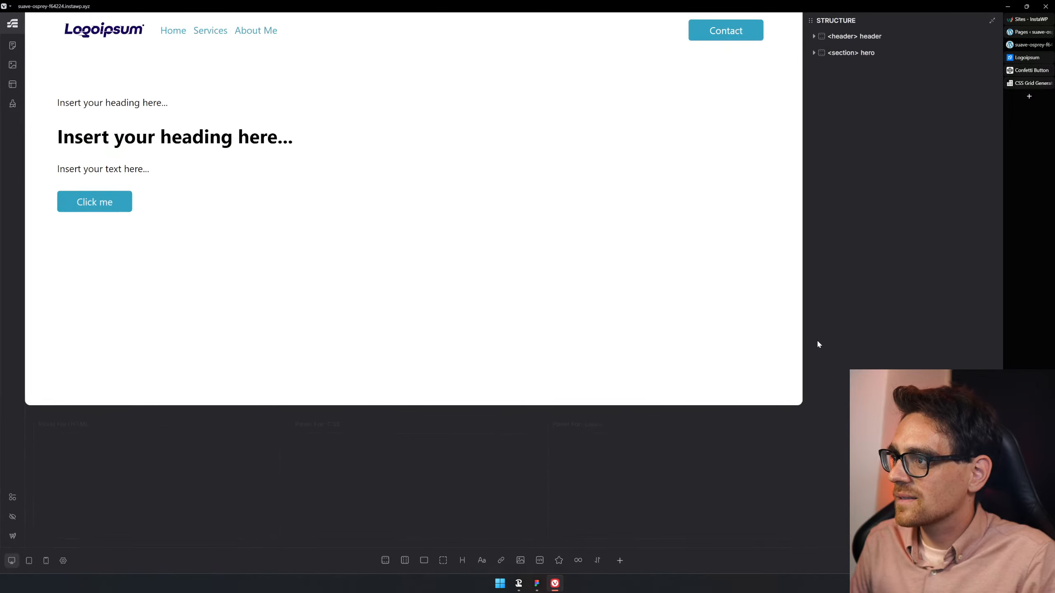
# - Close the WordPress Pages list and tile the Etch builder vertically beside the CSS grid generator, with the browser's side panel closed
pyautogui.click(1032, 35)
pyautogui.hotkey('ctrl', 'w')
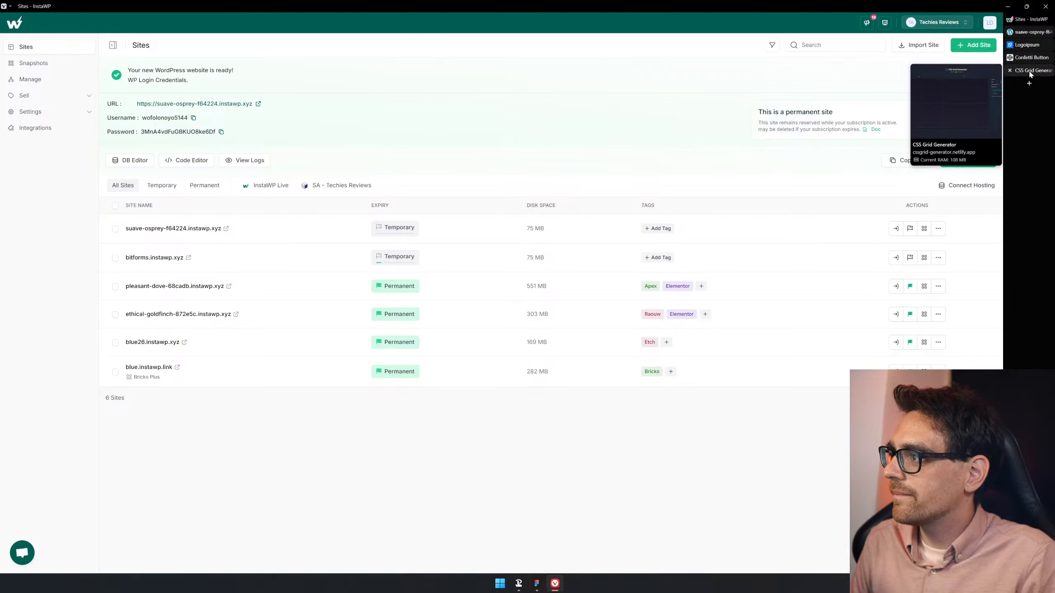
pyautogui.click(1034, 32)
pyautogui.press('F4')
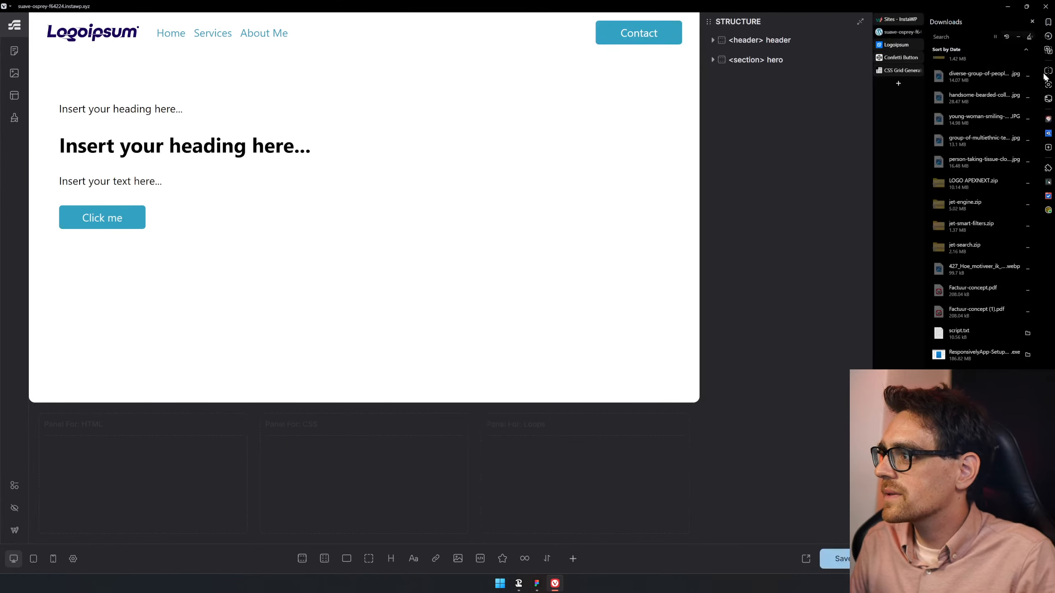
pyautogui.click(1046, 73)
pyautogui.click(1000, 57)
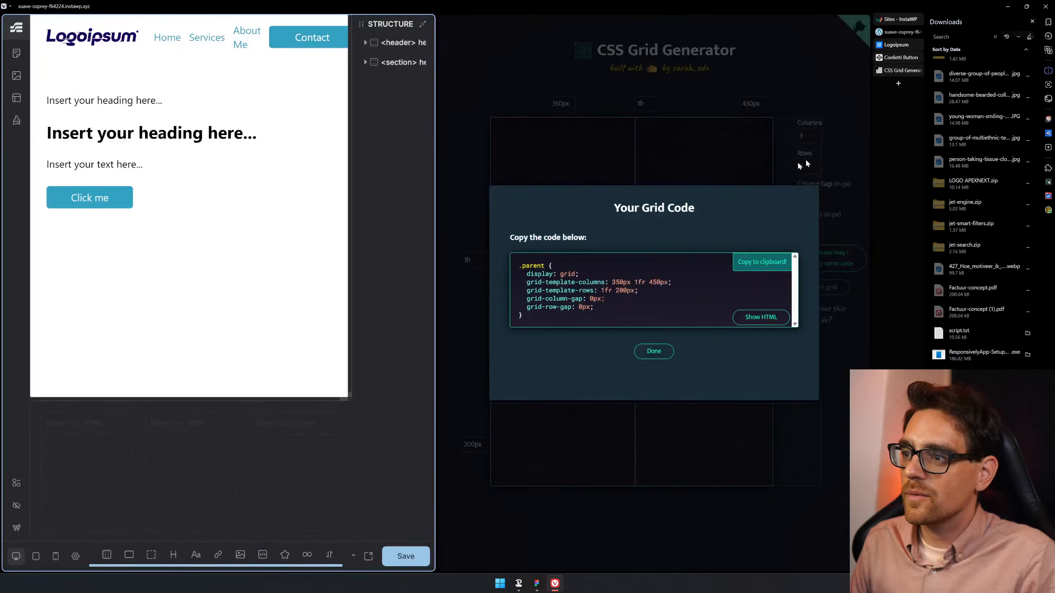
pyautogui.click(1033, 22)
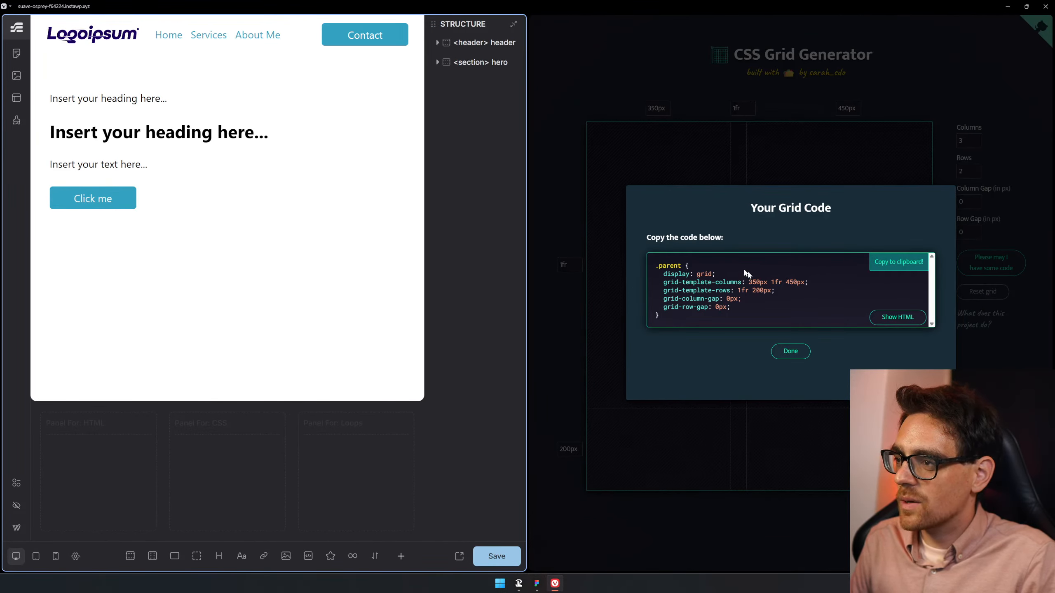
# - Select the hero section's inner div and widen the Etch tile to about 70 percent of the window
pyautogui.moveTo(745, 274); pyautogui.dragTo(752, 282)
pyautogui.click(186, 169)
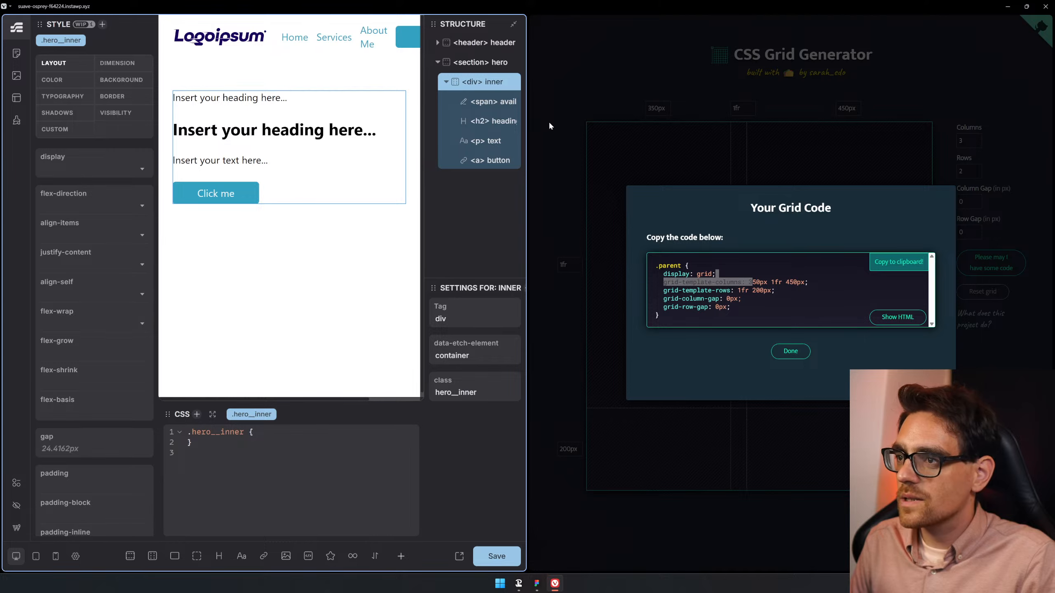
pyautogui.moveTo(527, 136); pyautogui.dragTo(726, 137)
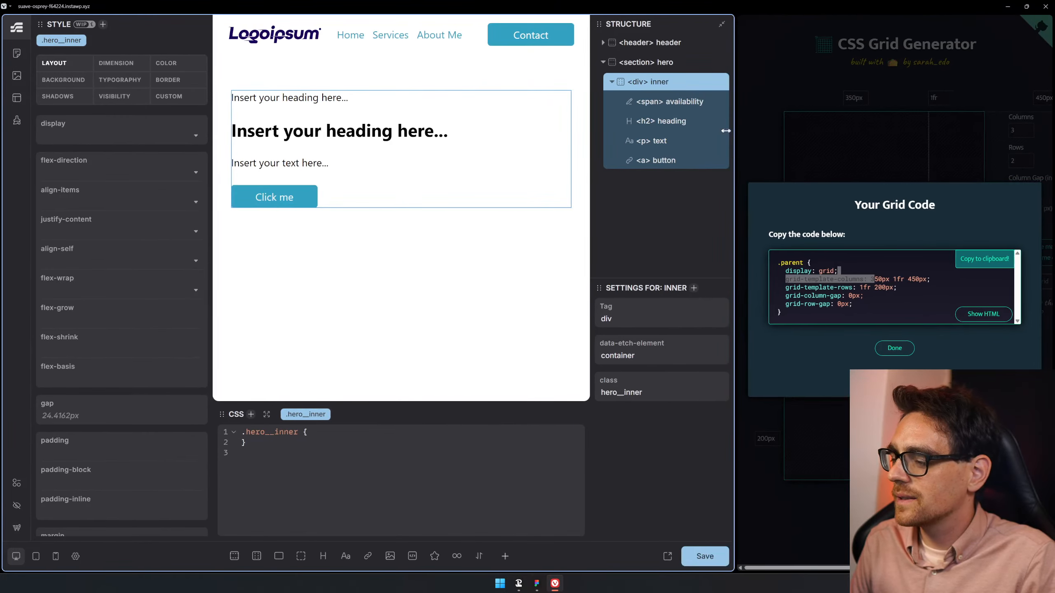
pyautogui.click(830, 254)
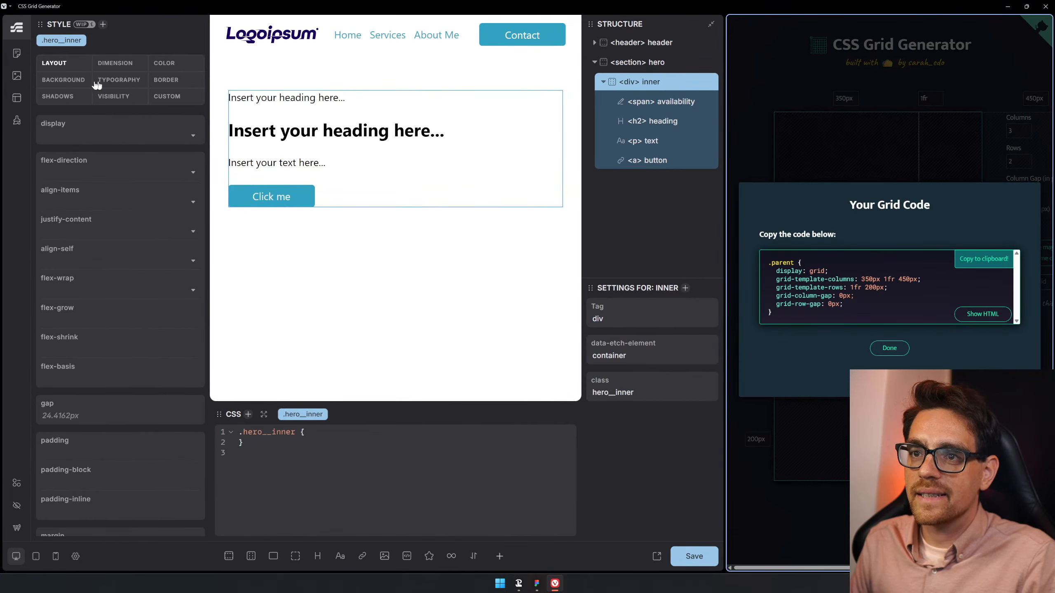
# - Add a div as the first child of the hero's inner div and nest the availability span and the h2 heading inside it
pyautogui.click(650, 102)
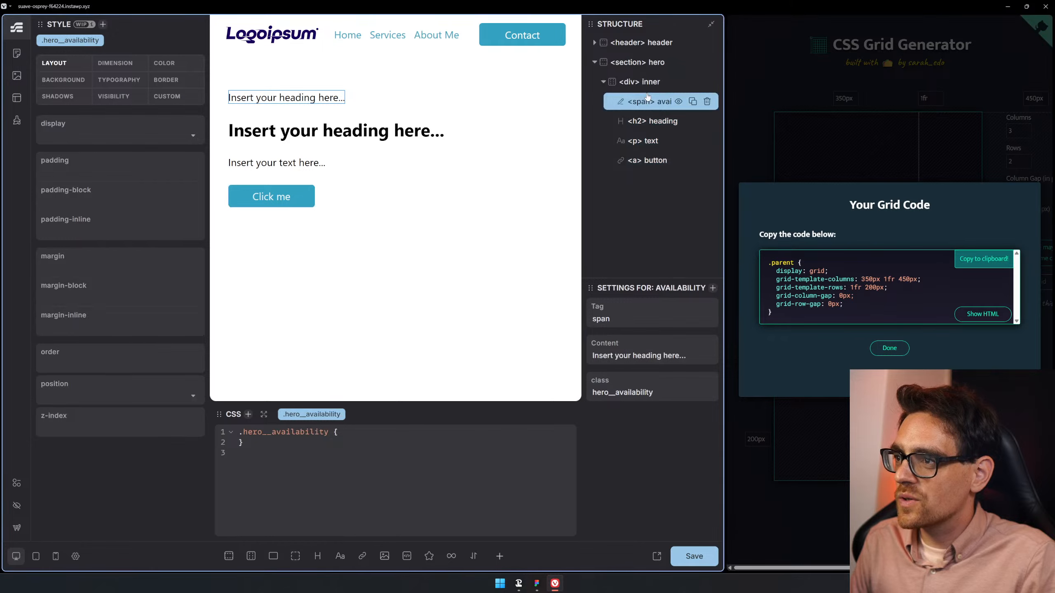
pyautogui.click(295, 556)
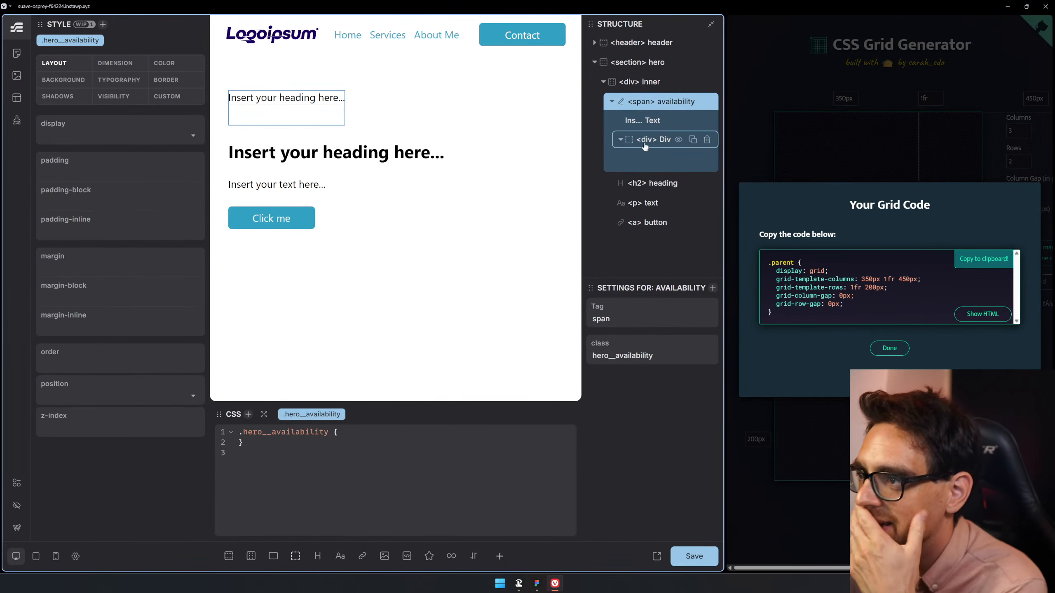
pyautogui.click(649, 146)
pyautogui.moveTo(649, 147)
pyautogui.mouseDown()
pyautogui.moveTo(652, 99)
pyautogui.moveTo(667, 97)
pyautogui.moveTo(650, 121)
pyautogui.moveTo(654, 100)
pyautogui.moveTo(657, 135)
pyautogui.mouseUp()
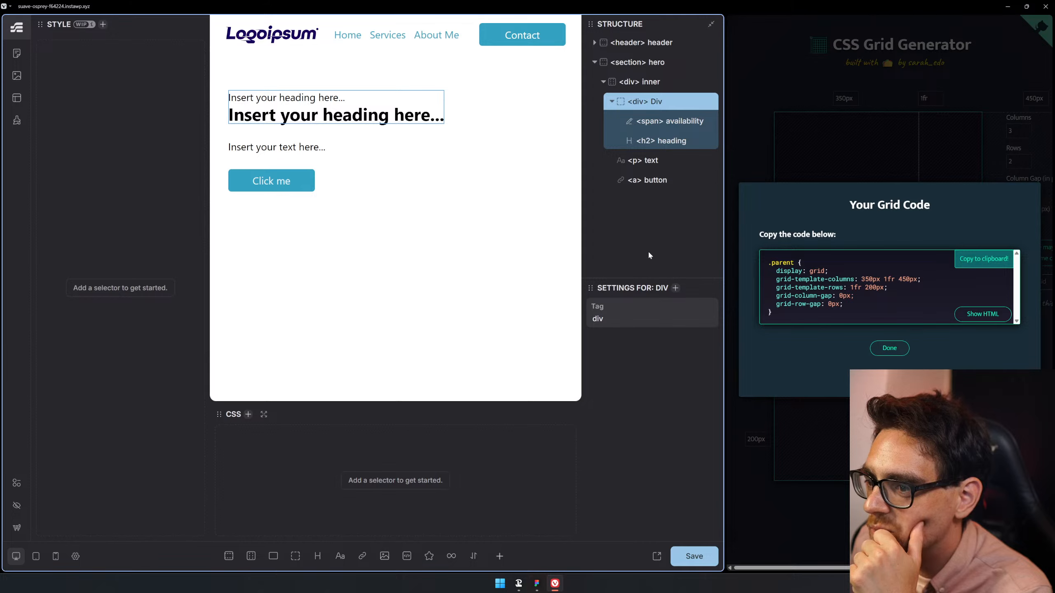
# - Add a second div after the first, nest the text paragraph and the button inside it, and collapse both divs in the structure
pyautogui.click(295, 556)
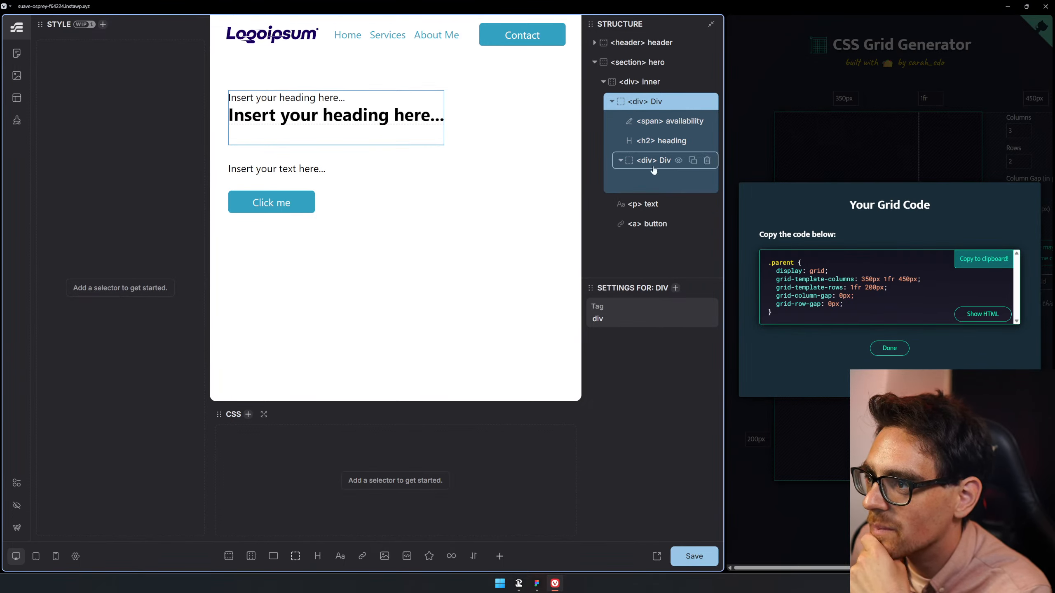
pyautogui.moveTo(653, 169); pyautogui.dragTo(670, 137)
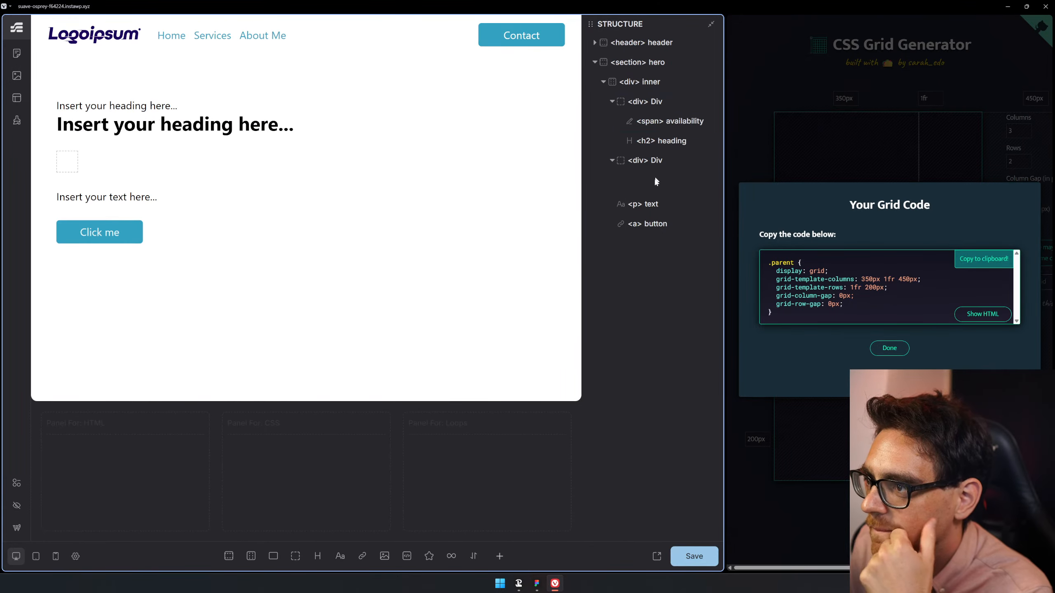
pyautogui.press('Delete')
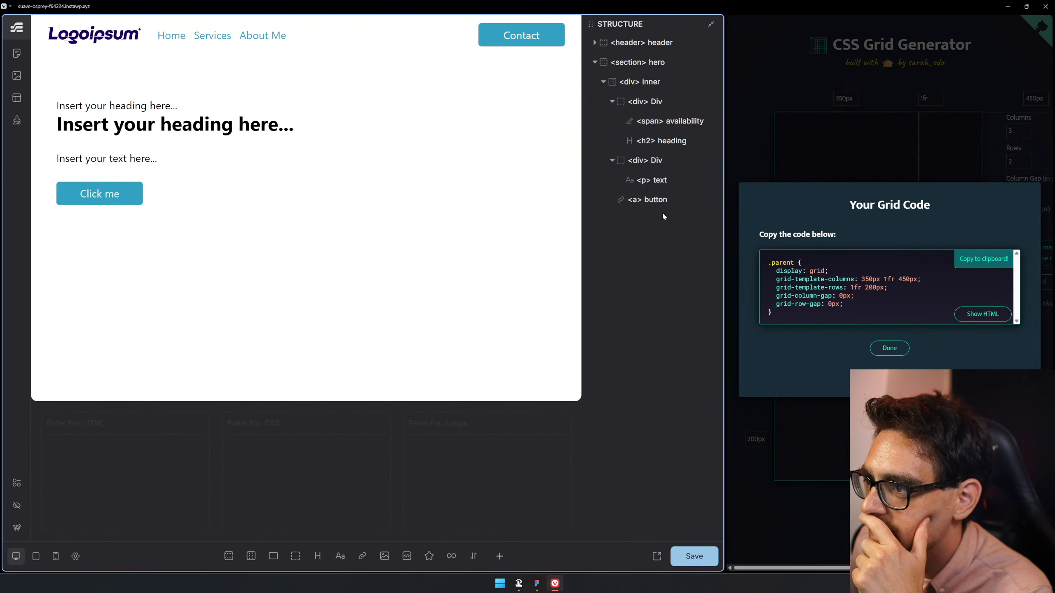
pyautogui.moveTo(659, 201)
pyautogui.mouseDown()
pyautogui.moveTo(659, 185)
pyautogui.moveTo(670, 214)
pyautogui.mouseUp()
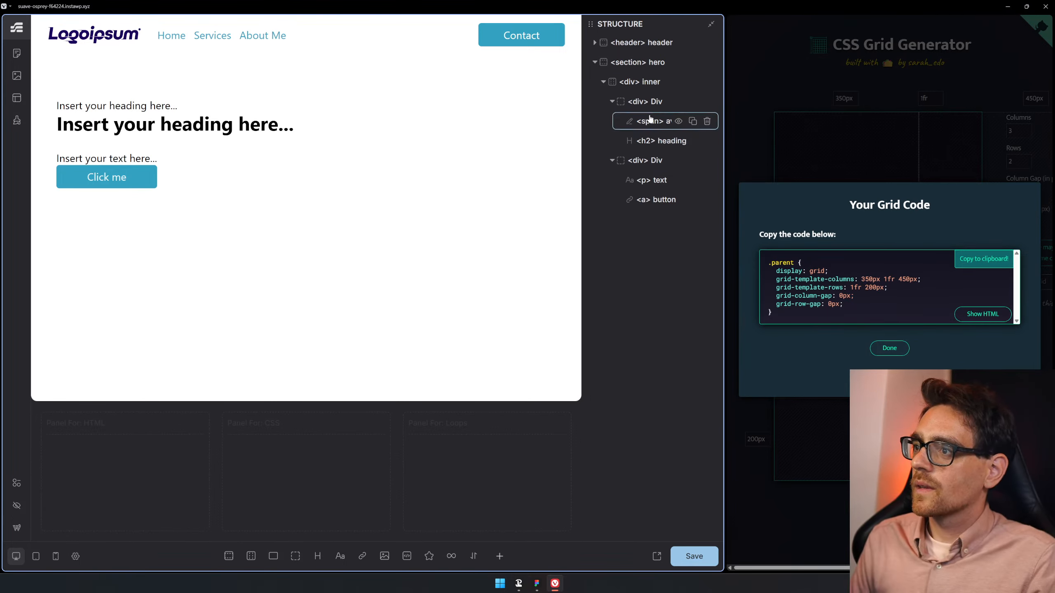
pyautogui.click(612, 103)
pyautogui.click(612, 121)
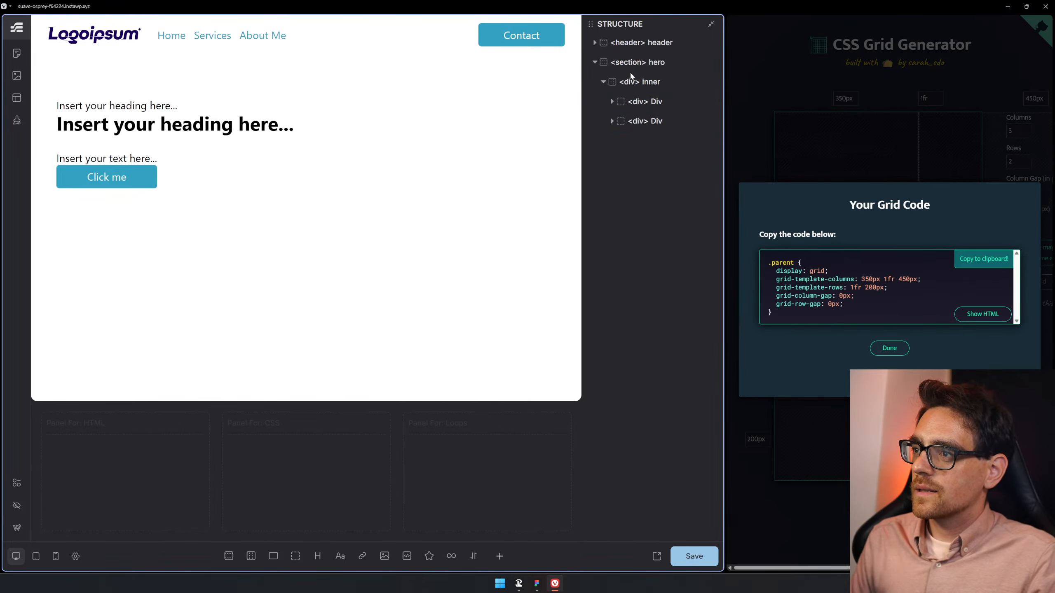
# - Set the hero__inner class to display grid with grid-template-columns of 350px 1fr 450px, taken from the generated code
pyautogui.click(640, 82)
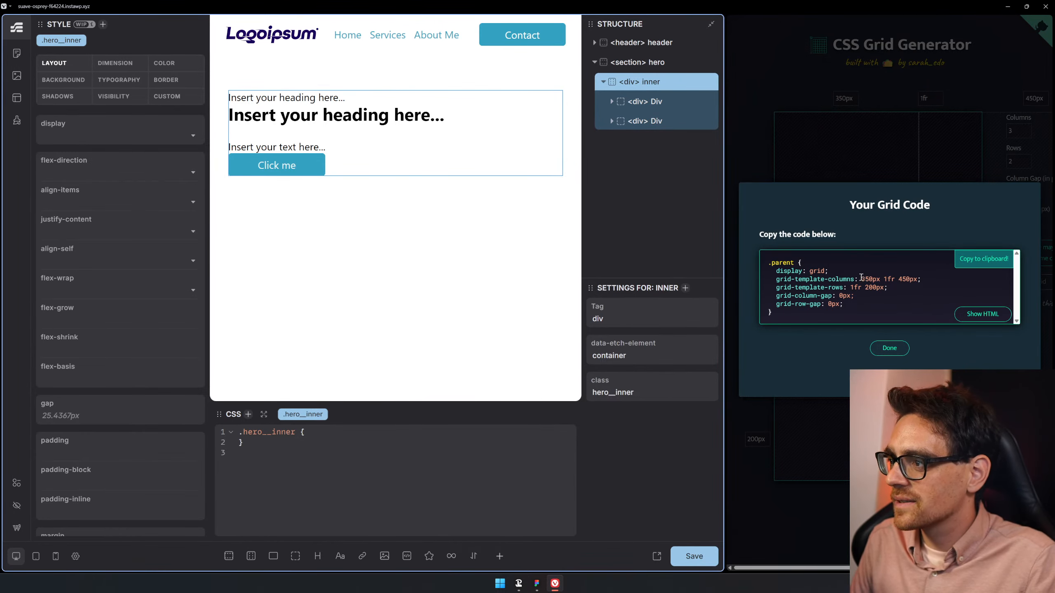
pyautogui.moveTo(861, 278); pyautogui.dragTo(904, 279)
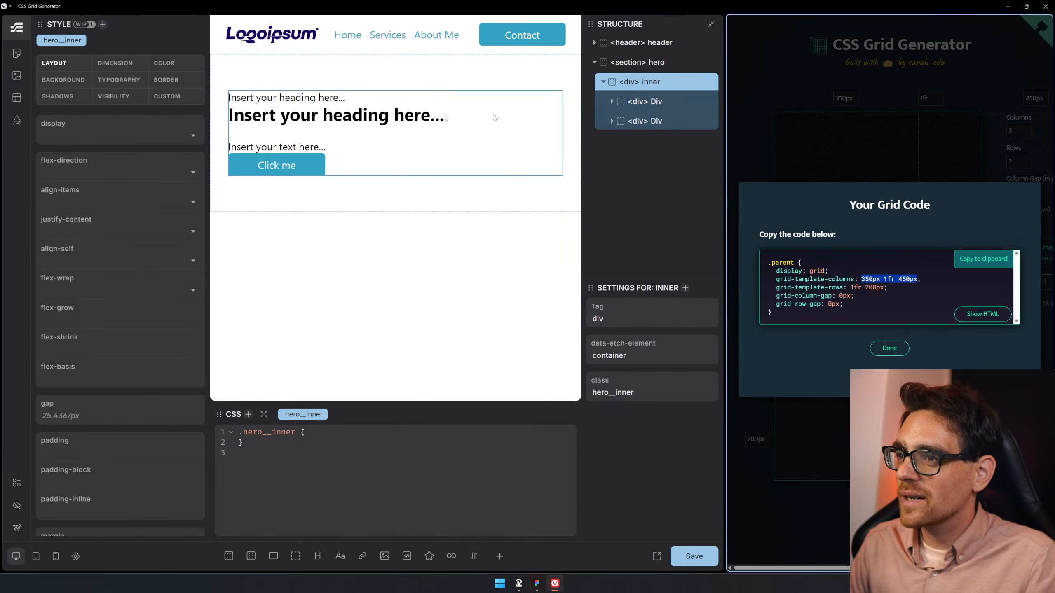
pyautogui.click(193, 135)
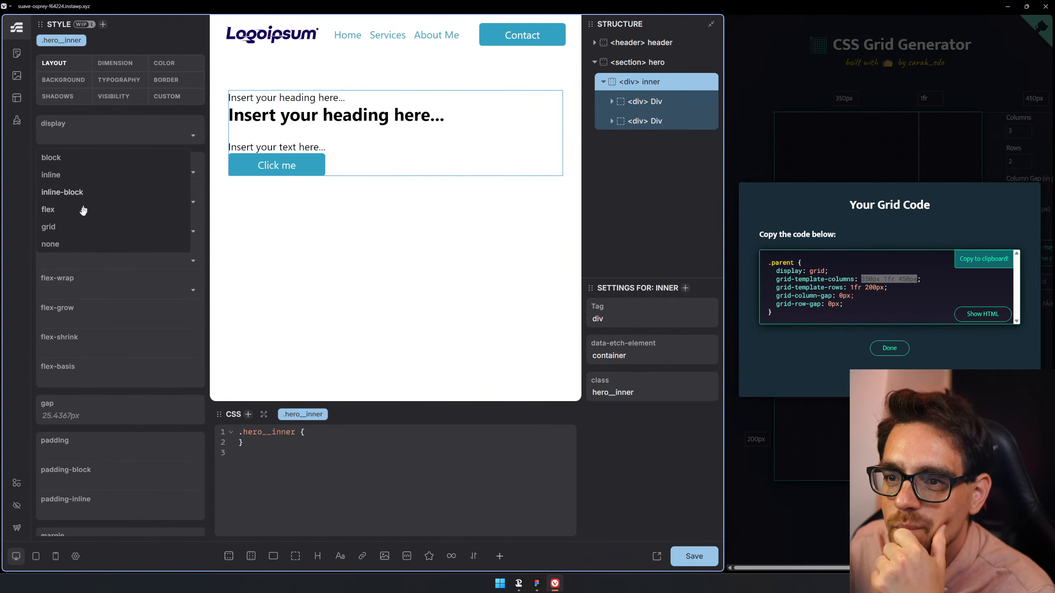
pyautogui.click(73, 227)
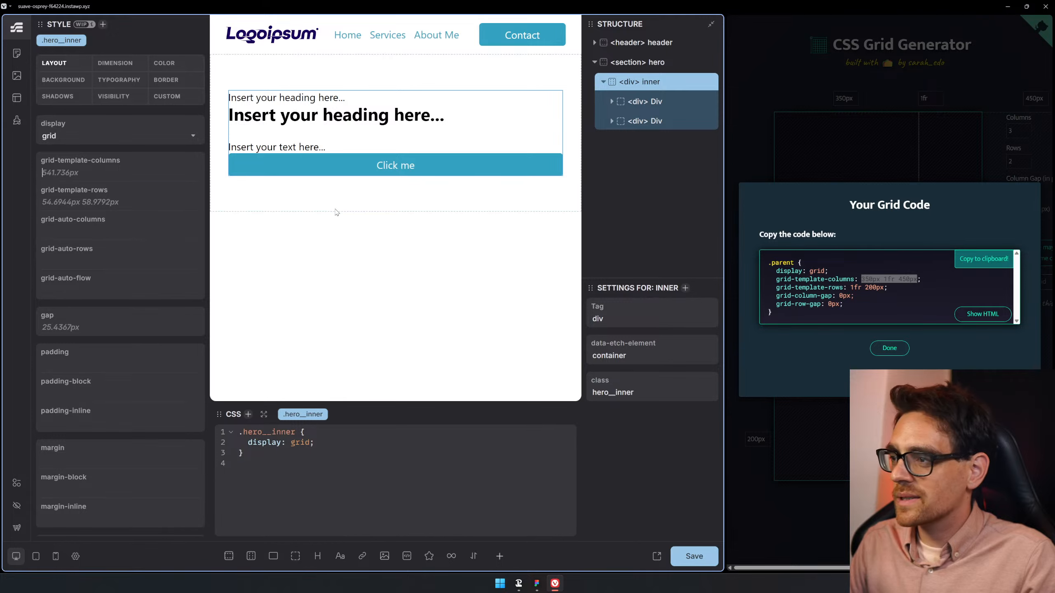
pyautogui.click(123, 174)
pyautogui.write('350px 1fr 450px')
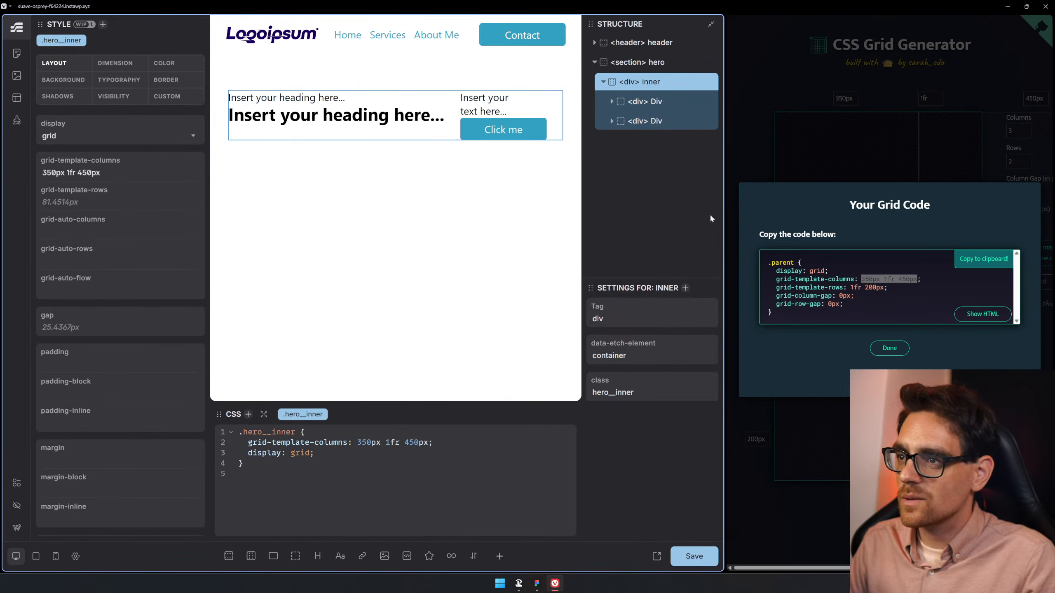
# - Copy 1fr 200px from the generated code into the grid-template-rows of the hero__inner class
pyautogui.click(911, 269)
pyautogui.moveTo(885, 288); pyautogui.dragTo(852, 289)
pyautogui.hotkey('ctrl', 'c')
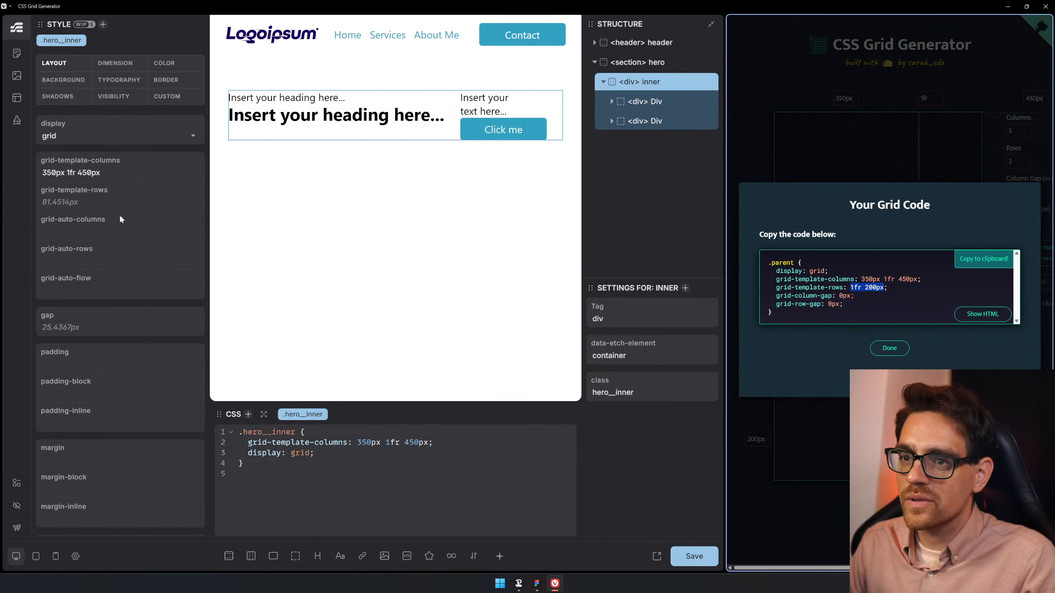
pyautogui.click(99, 204)
pyautogui.hotkey('ctrl', 'v')
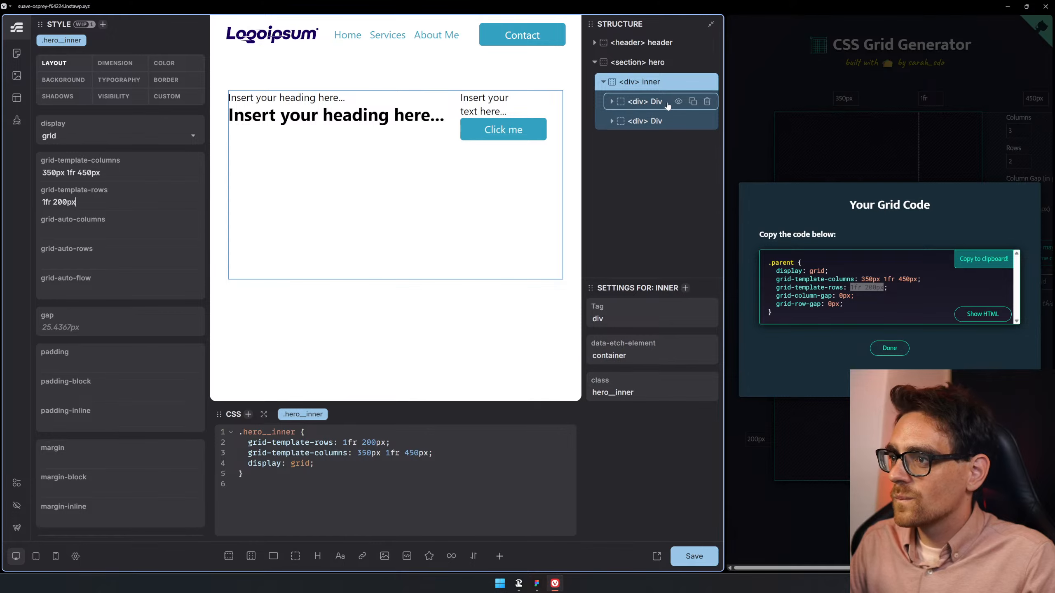
pyautogui.click(644, 102)
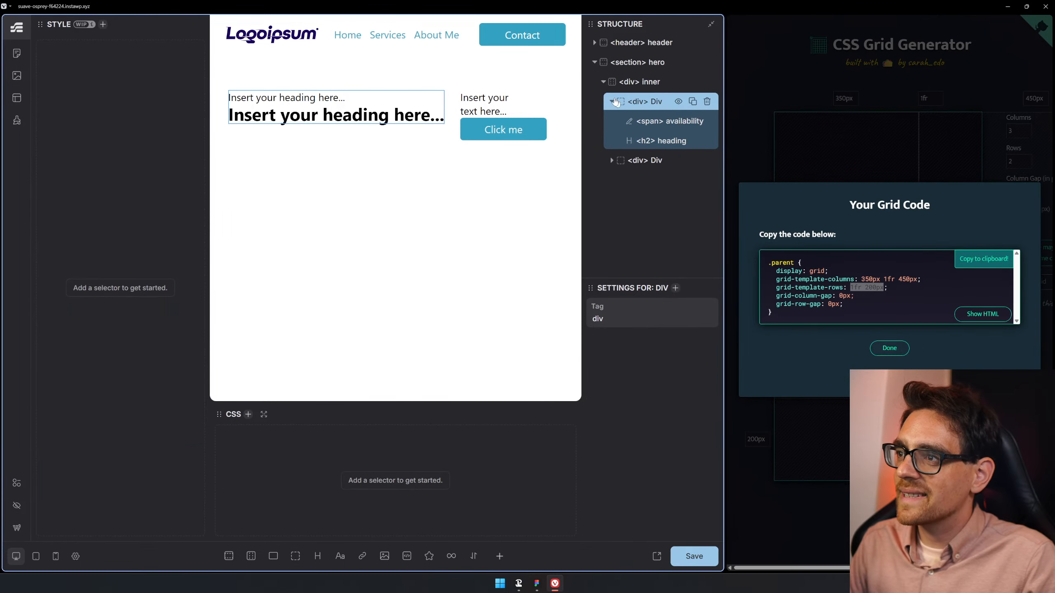
pyautogui.click(639, 82)
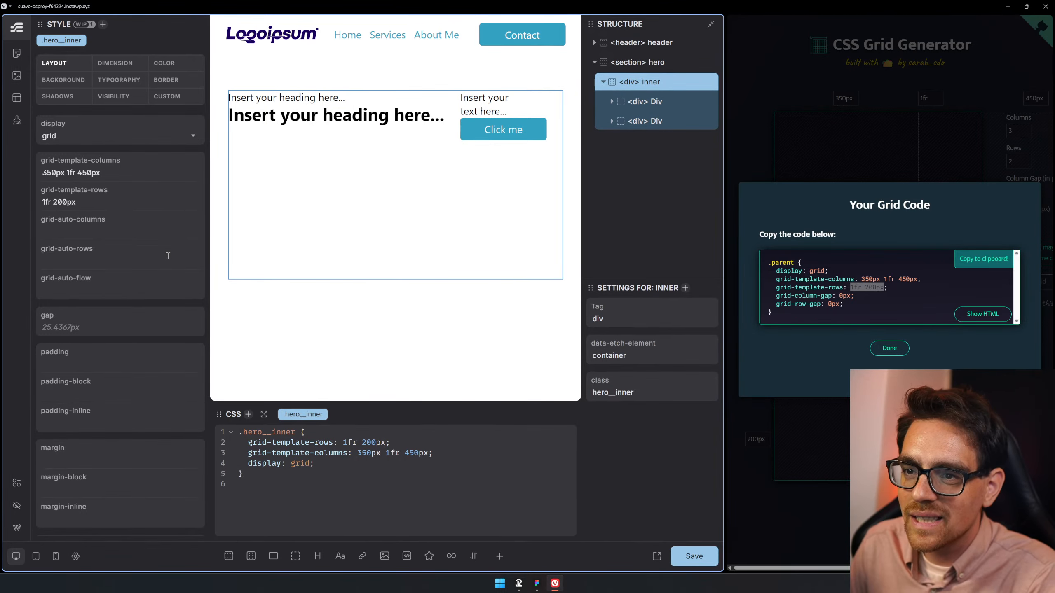
pyautogui.scroll(-3, 155, 302)
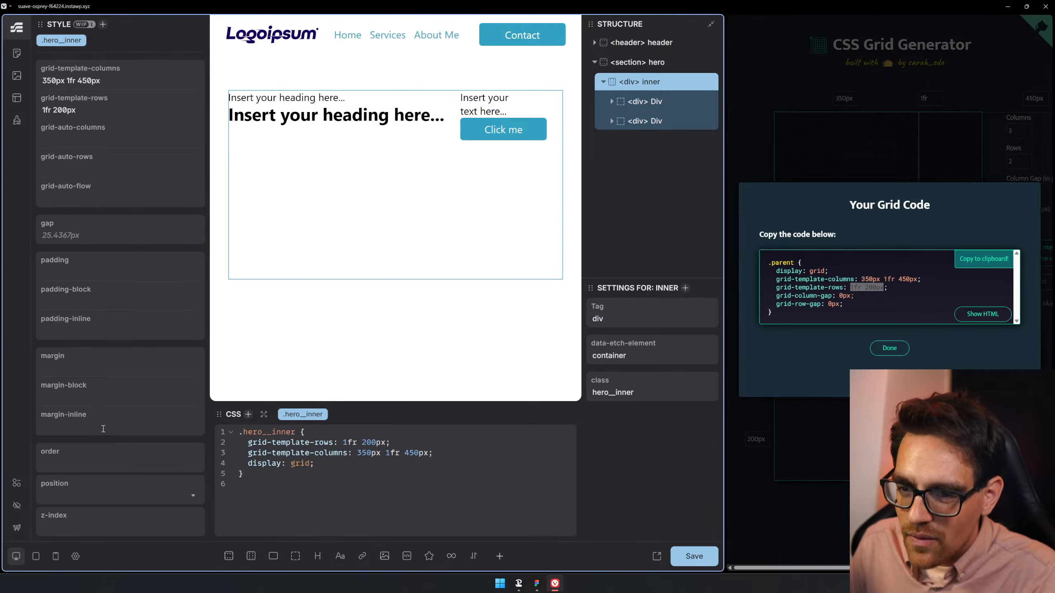
pyautogui.scroll(3, 103, 432)
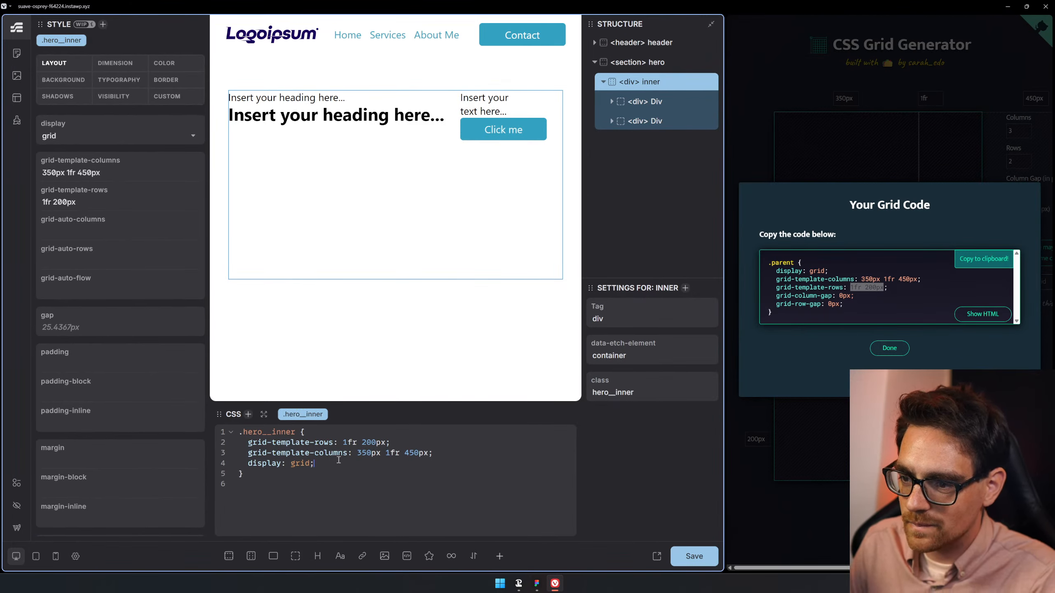
# - Search the web for "grid area", open the MDN grid-area reference, widen the editor pane and examine the property's syntax and formal definition
pyautogui.hotkey('ctrl', 't')
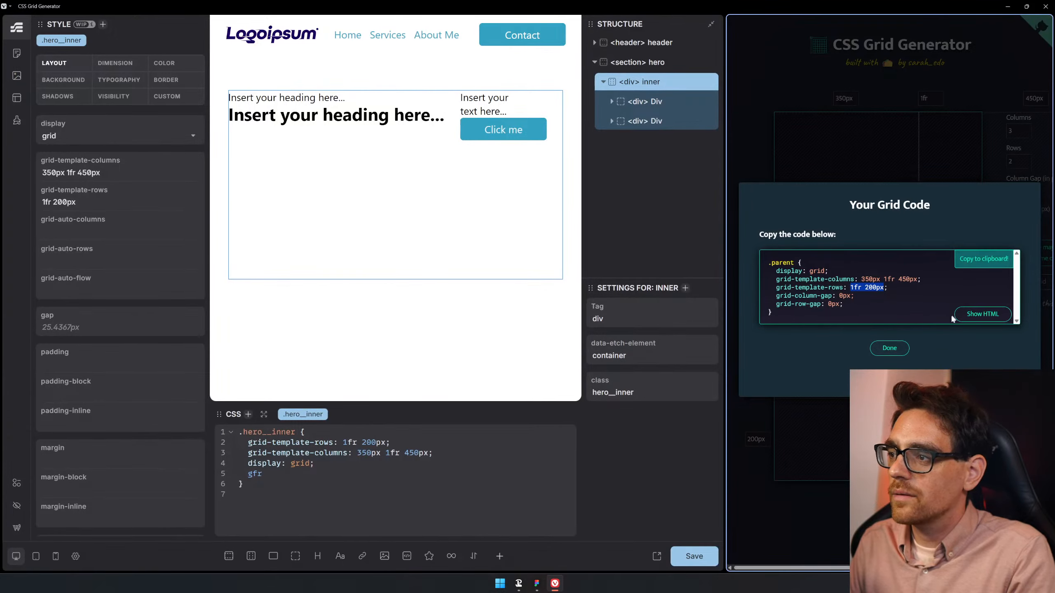
pyautogui.hotkey('ctrl', 'l')
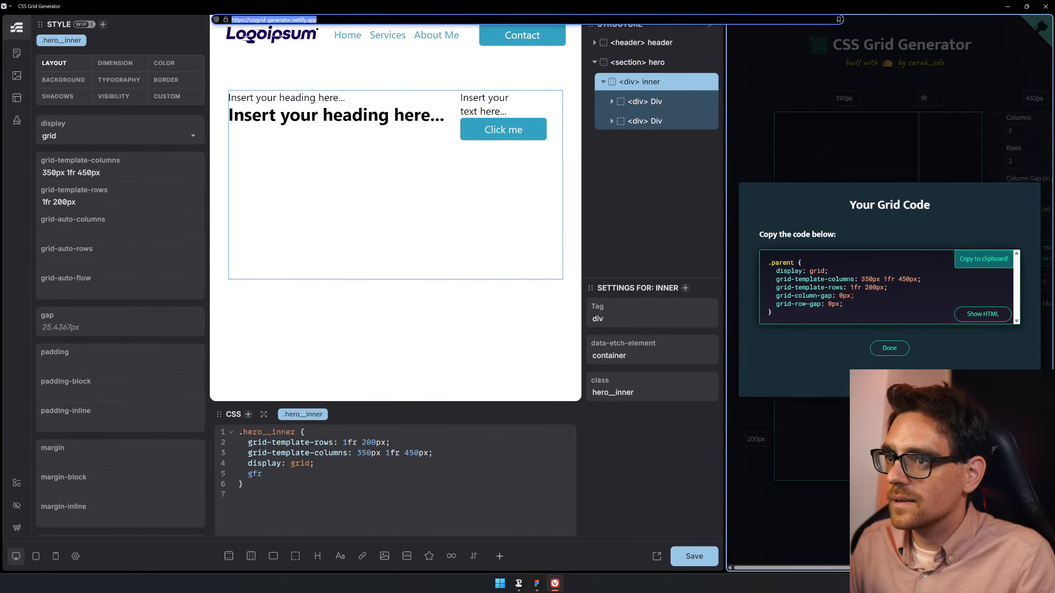
pyautogui.write('grid area')
pyautogui.press('Return')
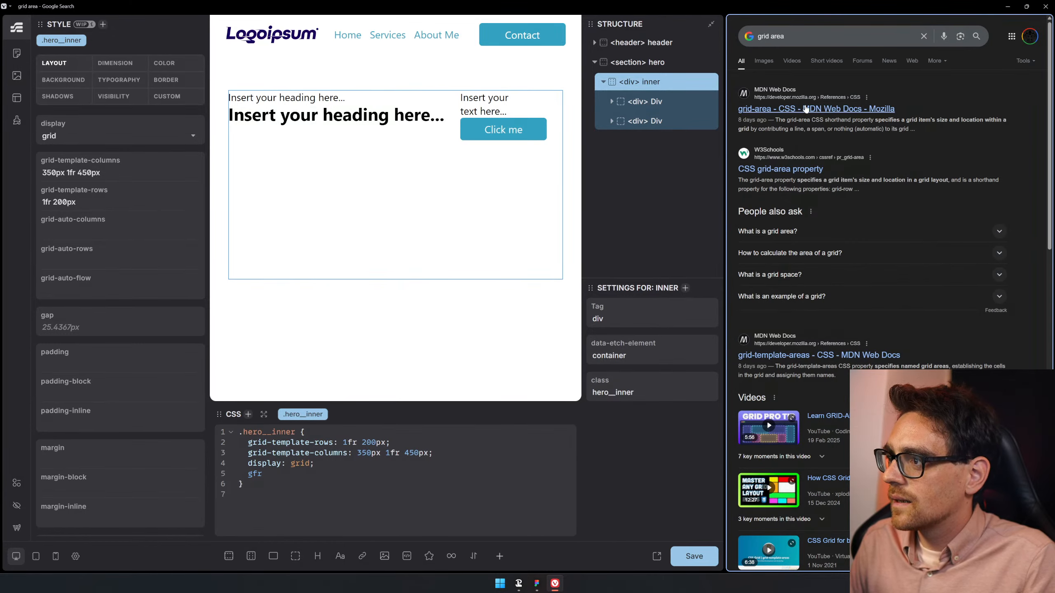
pyautogui.click(787, 108)
pyautogui.moveTo(725, 153); pyautogui.dragTo(832, 172)
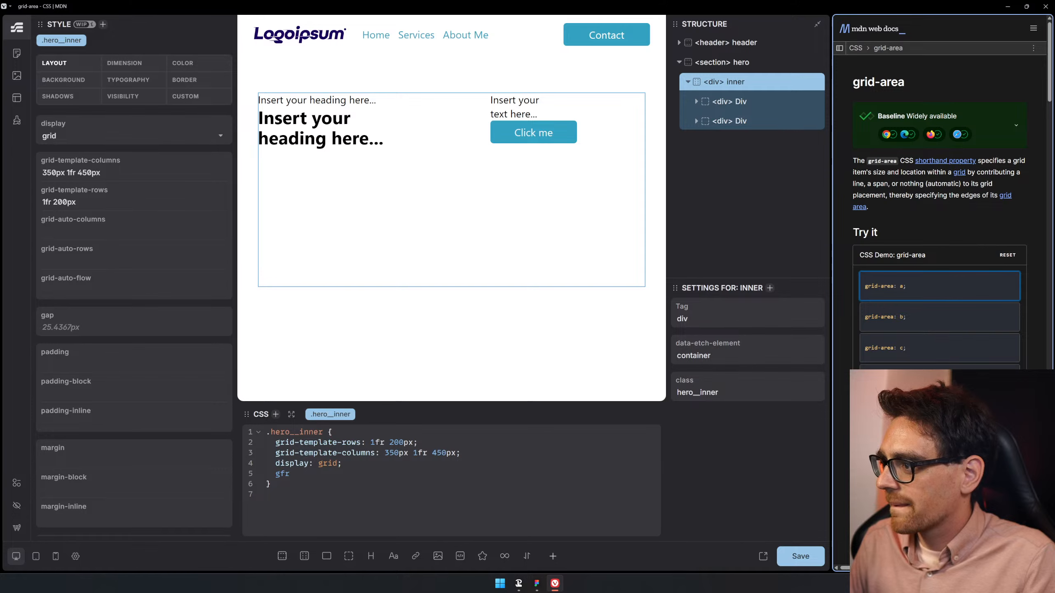
pyautogui.scroll(-10, 939, 212)
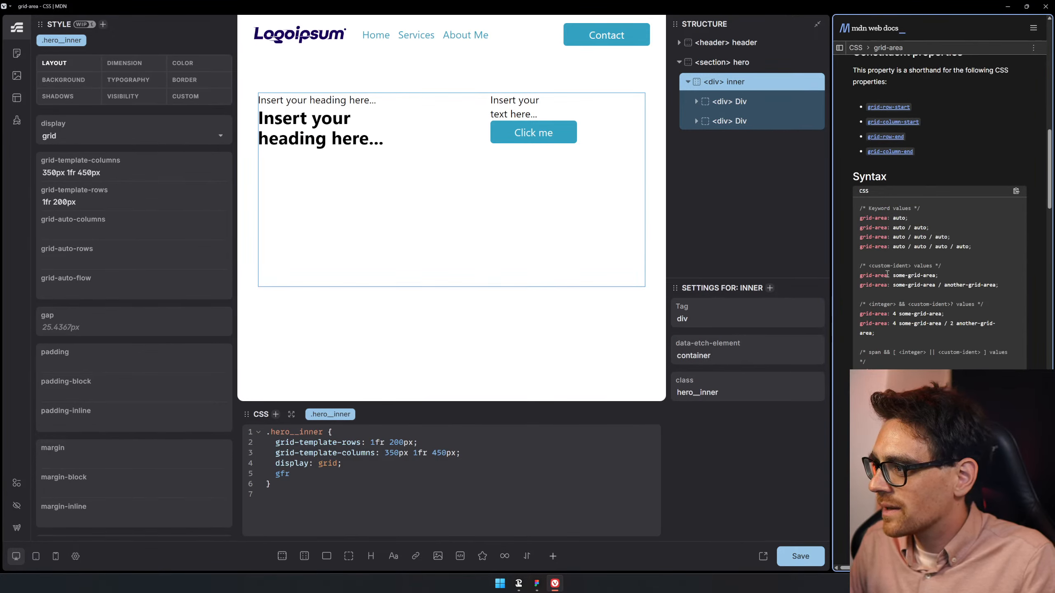
pyautogui.scroll(-10, 939, 212)
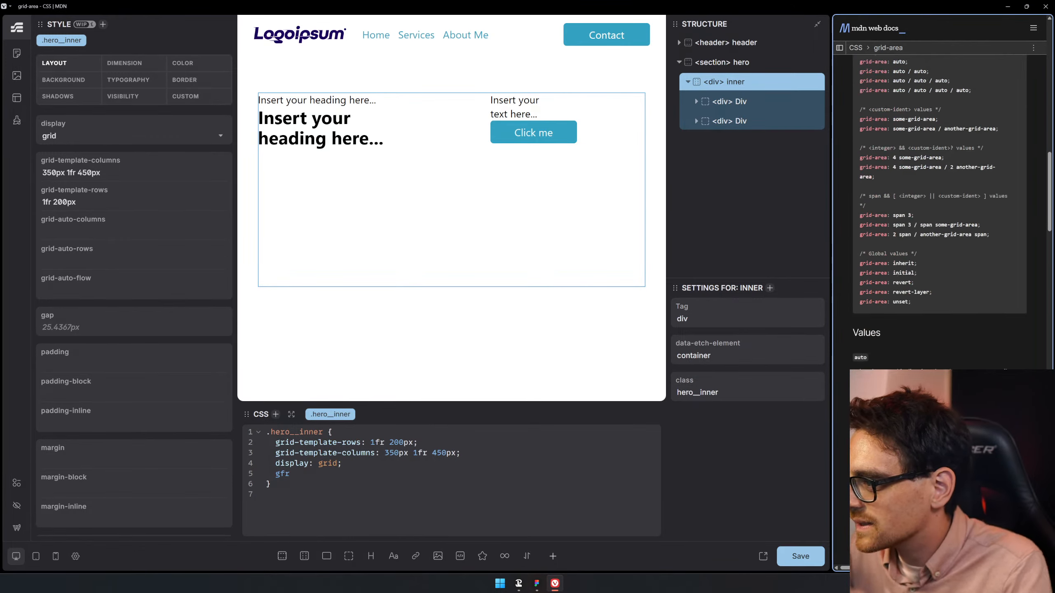
pyautogui.scroll(-10, 940, 211)
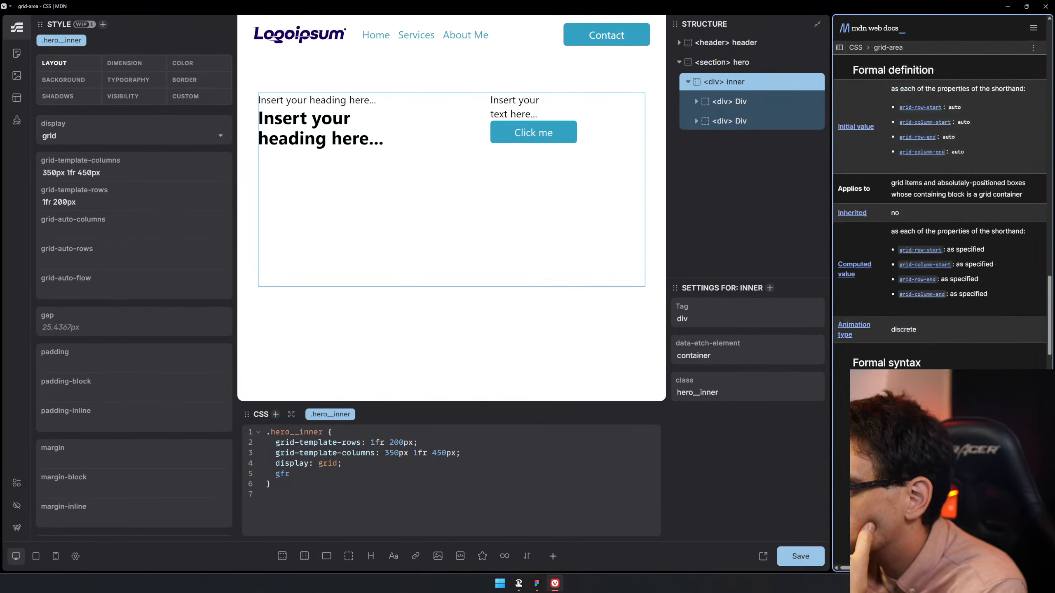
# - Search the web for "grid name", open MDN's article on layout using named grid lines and examine the [main-start] syntax in its example
pyautogui.hotkey('ctrl', 'l')
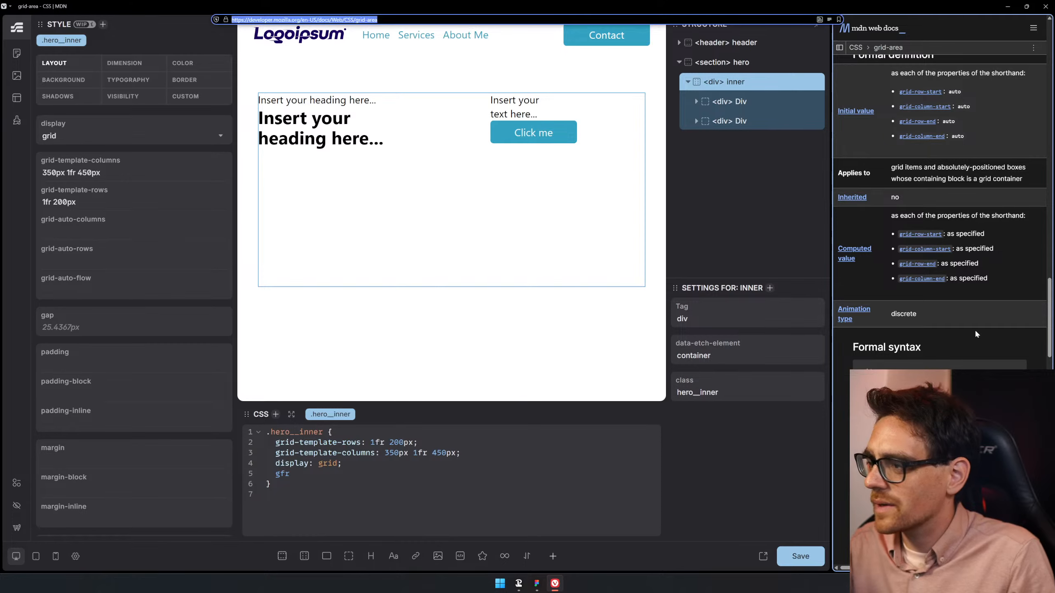
pyautogui.write('grid name')
pyautogui.press('Return')
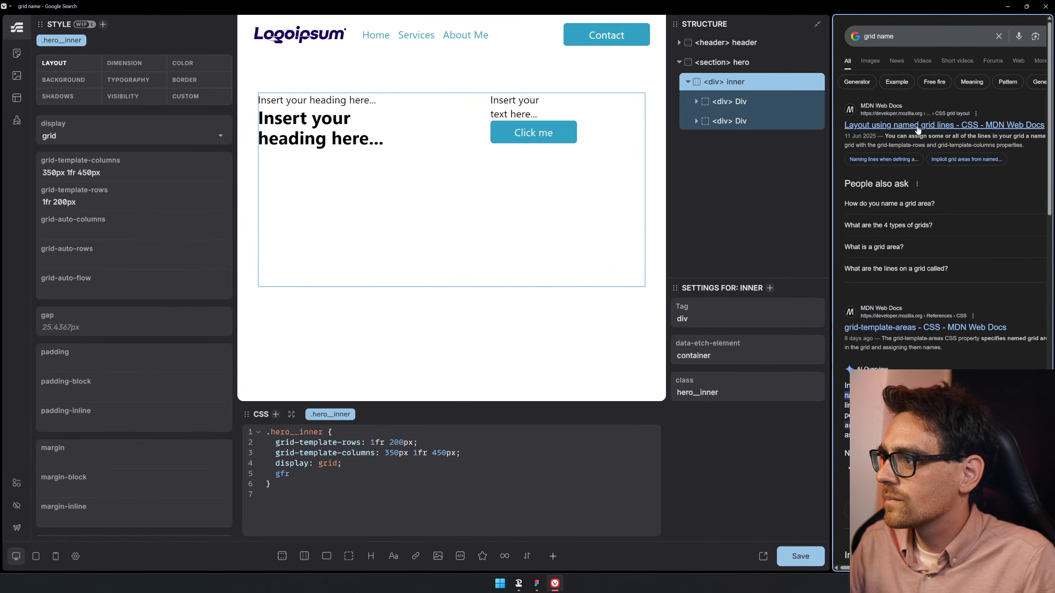
pyautogui.click(918, 130)
pyautogui.scroll(-5, 926, 229)
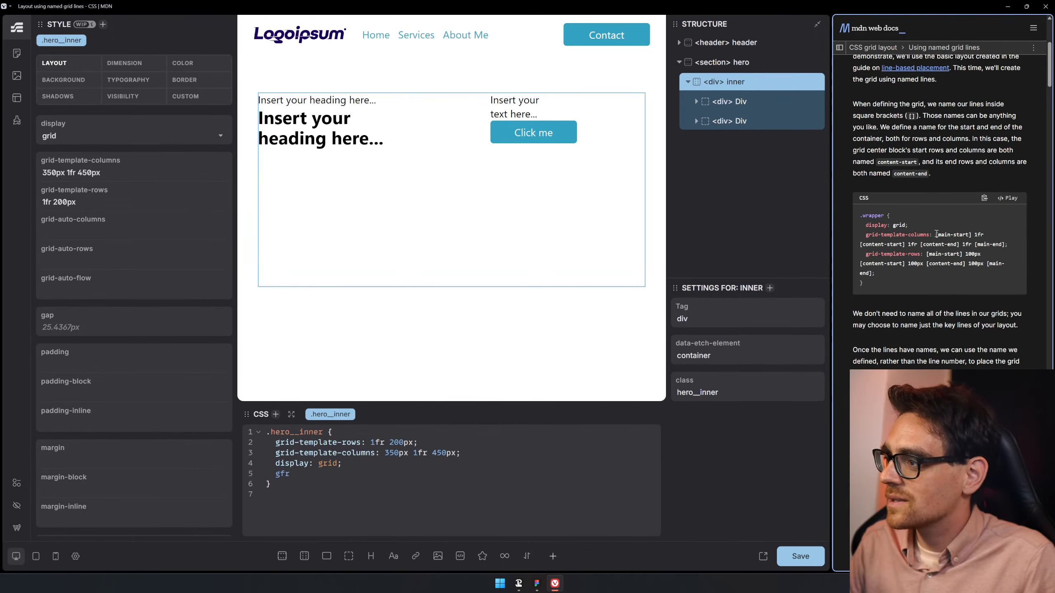
pyautogui.moveTo(936, 234); pyautogui.dragTo(972, 235)
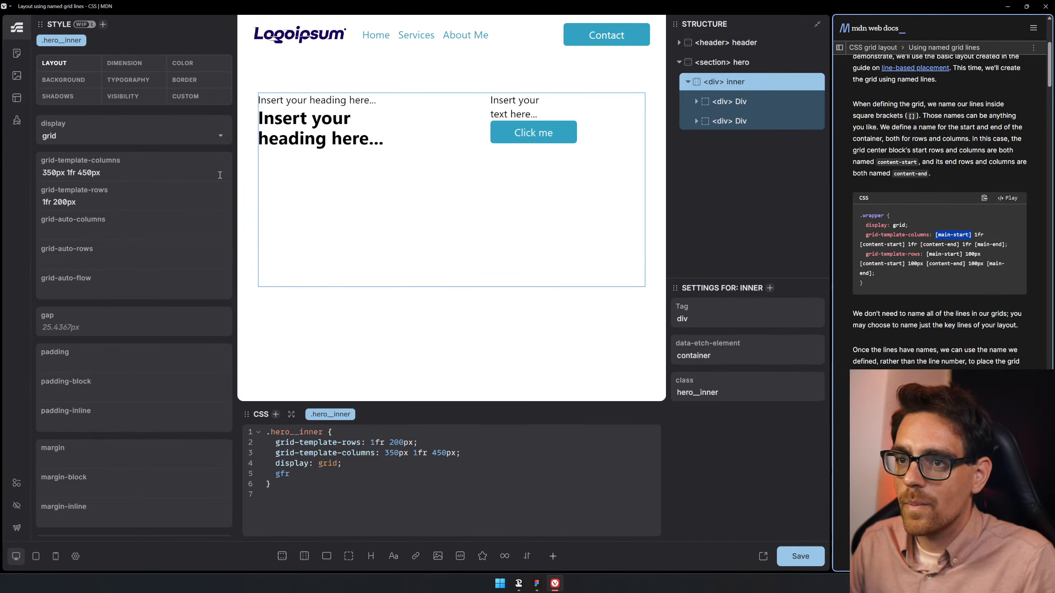
# - Insert the line name [title] before 350px in the grid-template-columns of the hero__inner class
pyautogui.moveTo(43, 174); pyautogui.dragTo(46, 174)
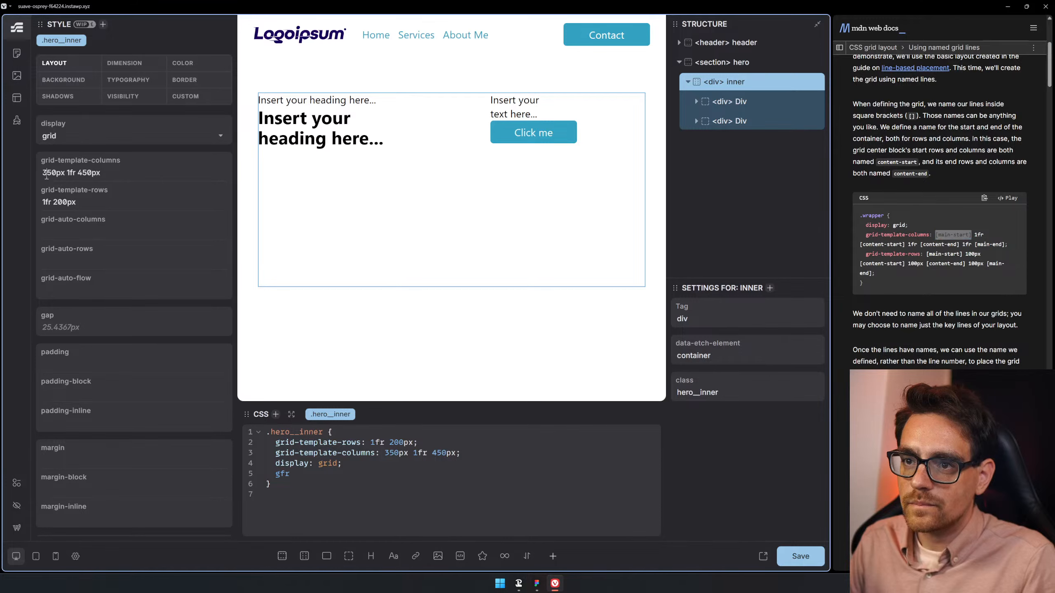
pyautogui.hotkey('ctrl', 'v')
pyautogui.hotkey('ctrl', 'z')
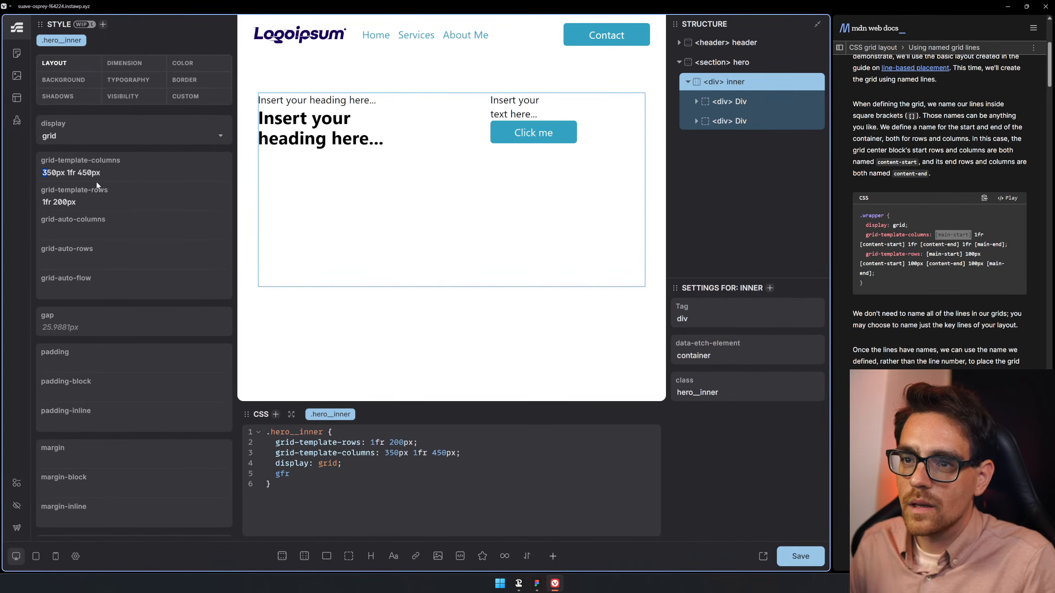
pyautogui.write('[')
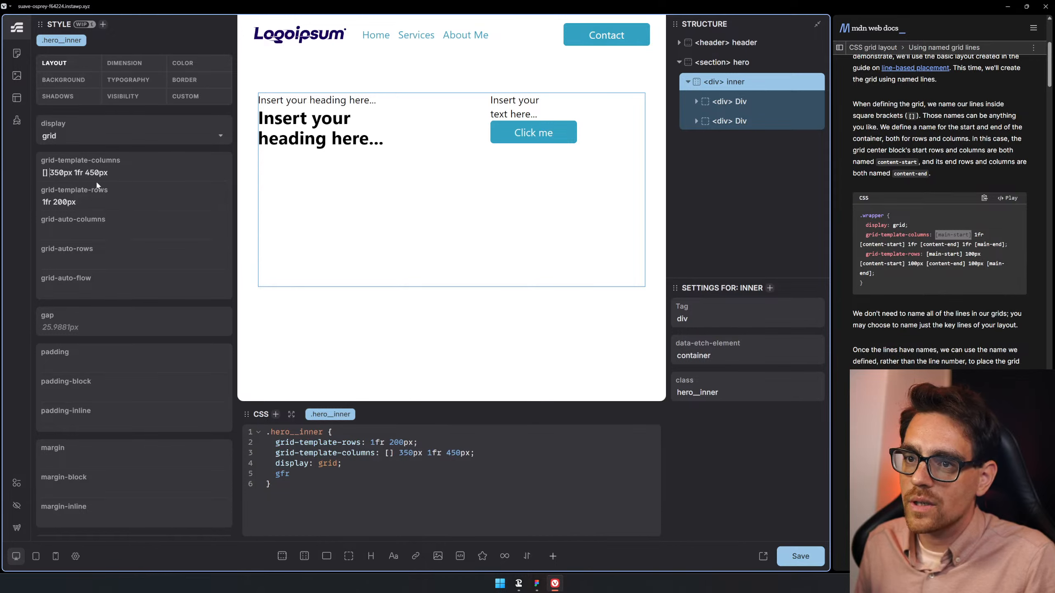
pyautogui.write(' title')
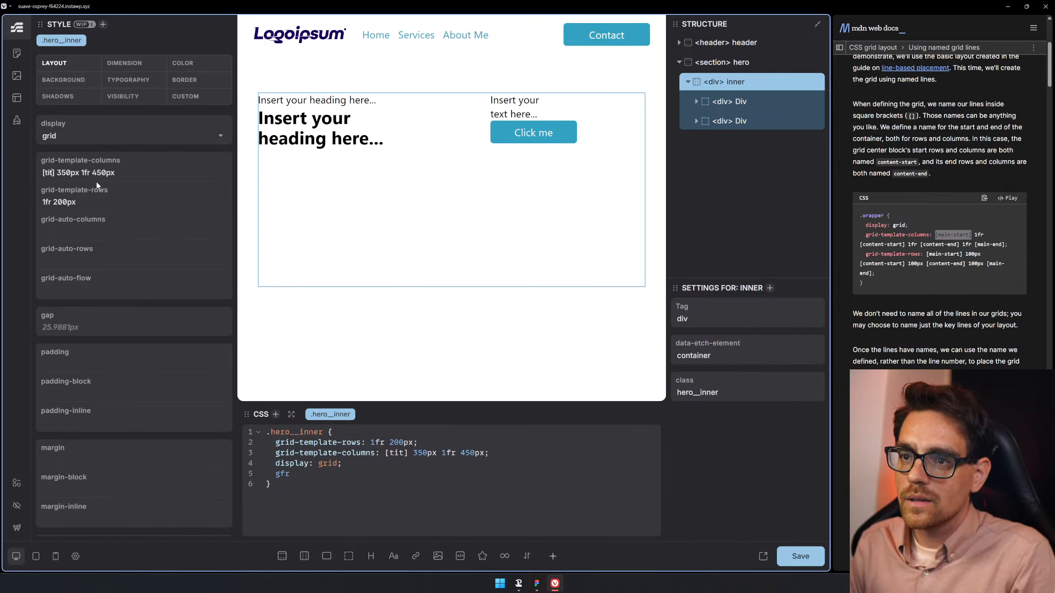
# - Copy the [title] line name in front of the 1fr column and rename the copy to [empty]
pyautogui.hotkey('ctrl', 'shift', 'Left')
pyautogui.hotkey('ctrl', 'shift', 'Left')
pyautogui.hotkey('ctrl', 'c')
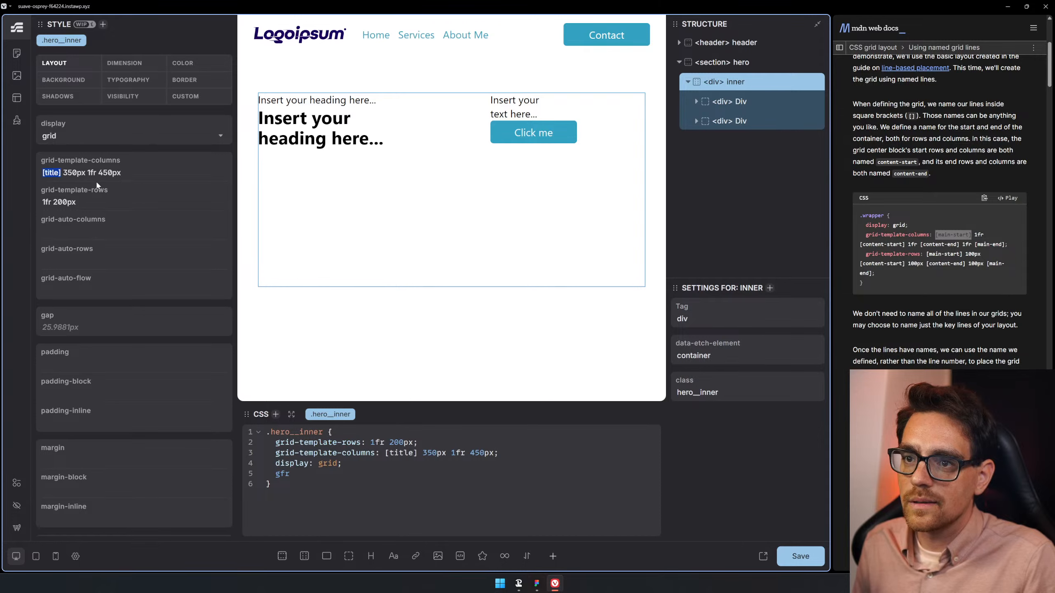
pyautogui.press('Right')
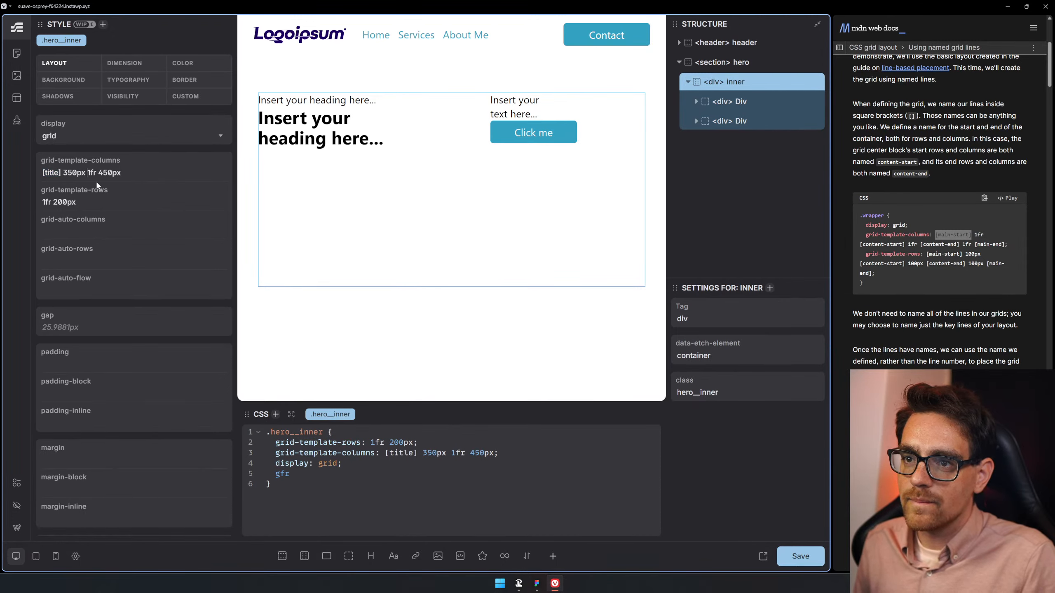
pyautogui.hotkey('ctrl', 'v')
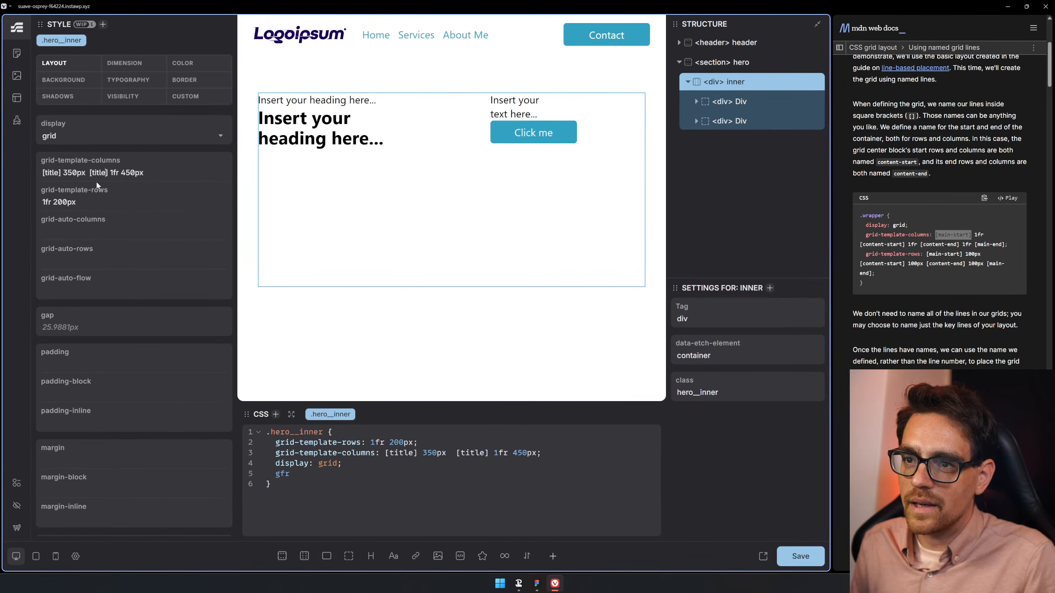
pyautogui.press('BackSpace')
pyautogui.press('BackSpace')
pyautogui.press('BackSpace')
pyautogui.press('BackSpace')
pyautogui.press('BackSpace')
pyautogui.write('empty]')
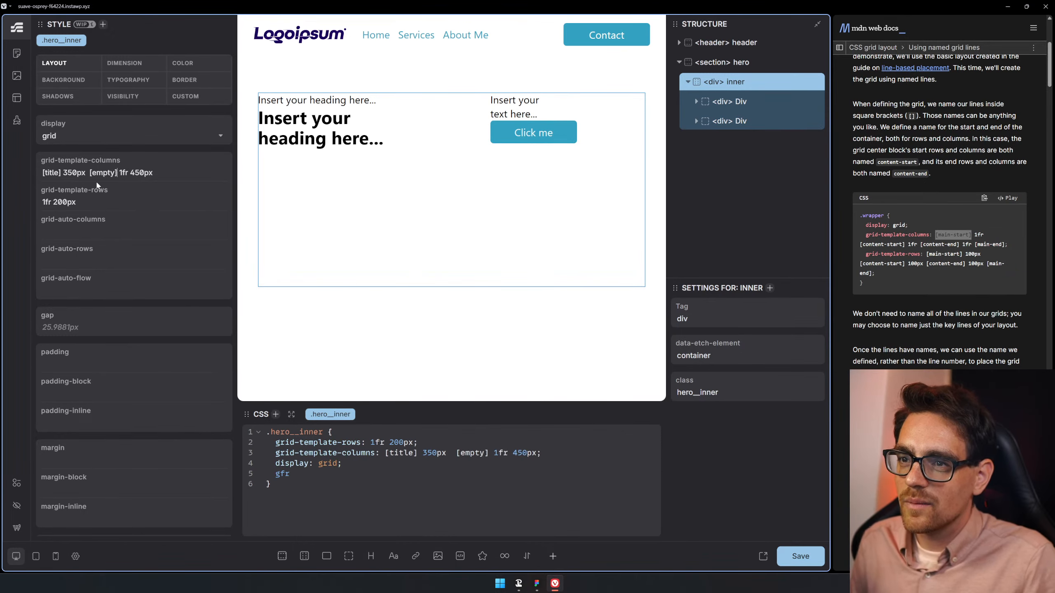
# - Add the line name [button] before the 450px column in grid-template-columns, reusing the copied bracketed name
pyautogui.hotkey('ctrl', 'v')
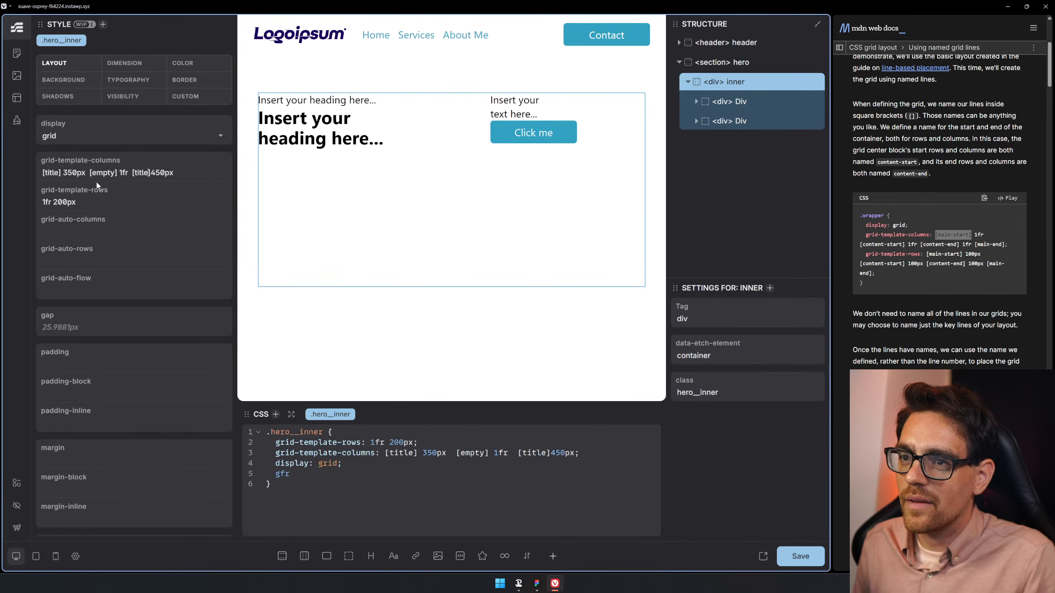
pyautogui.press('BackSpace')
pyautogui.press('BackSpace')
pyautogui.press('BackSpace')
pyautogui.press('BackSpace')
pyautogui.press('BackSpace')
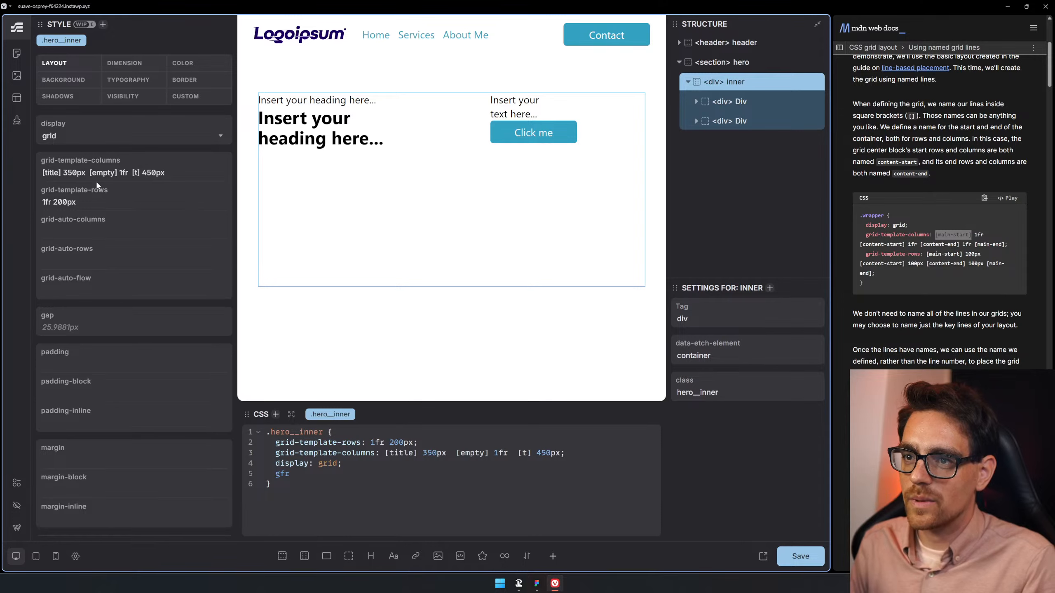
pyautogui.write('buton')
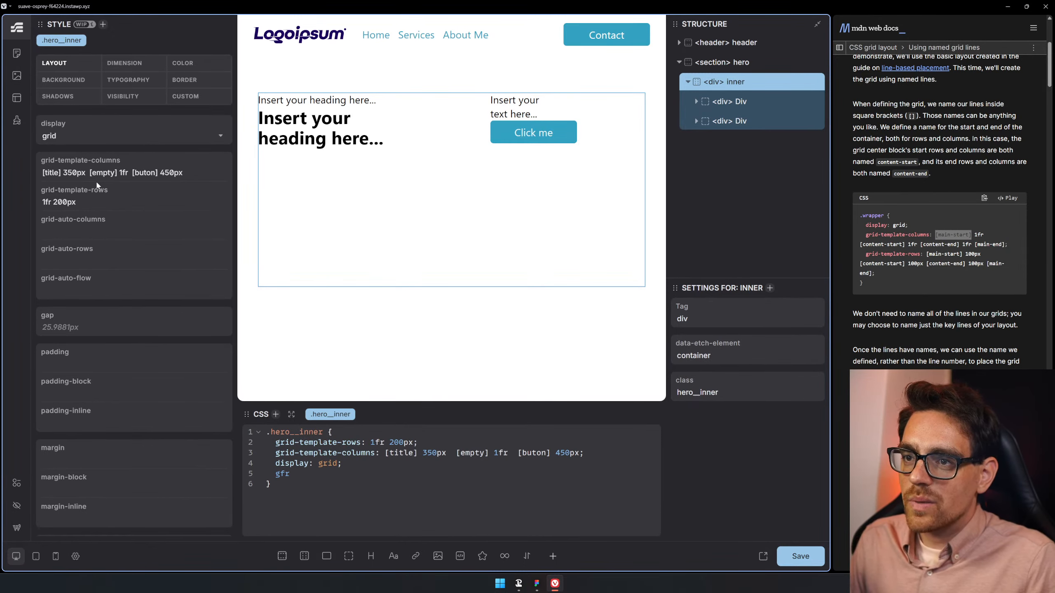
pyautogui.press('Left')
pyautogui.press('Left')
pyautogui.write('t')
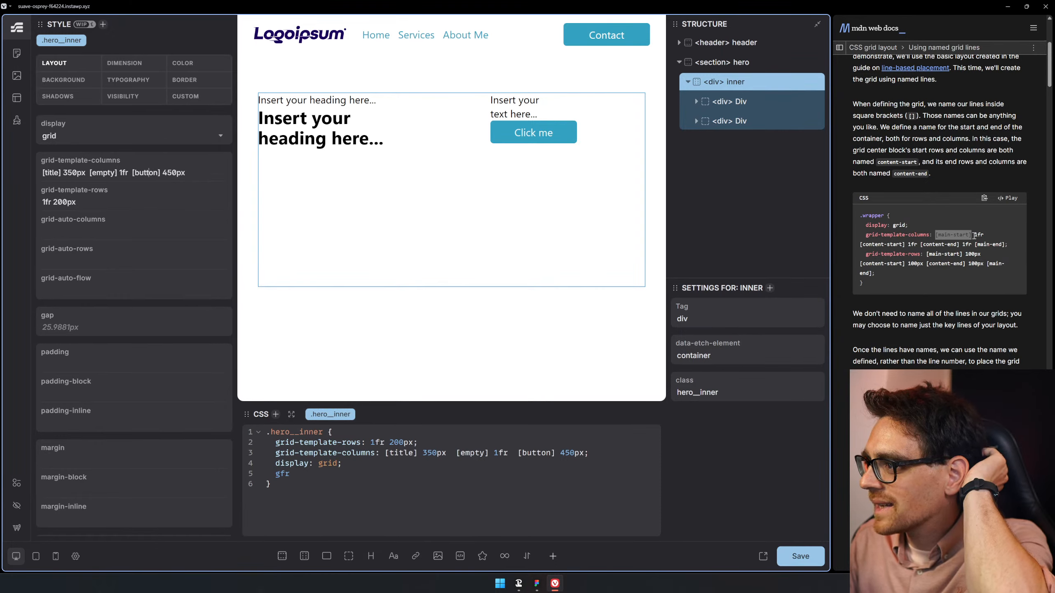
# - Consult the named-line placement examples in the MDN article and rename the [title] line to [main-start] in grid-template-columns
pyautogui.scroll(-6, 972, 237)
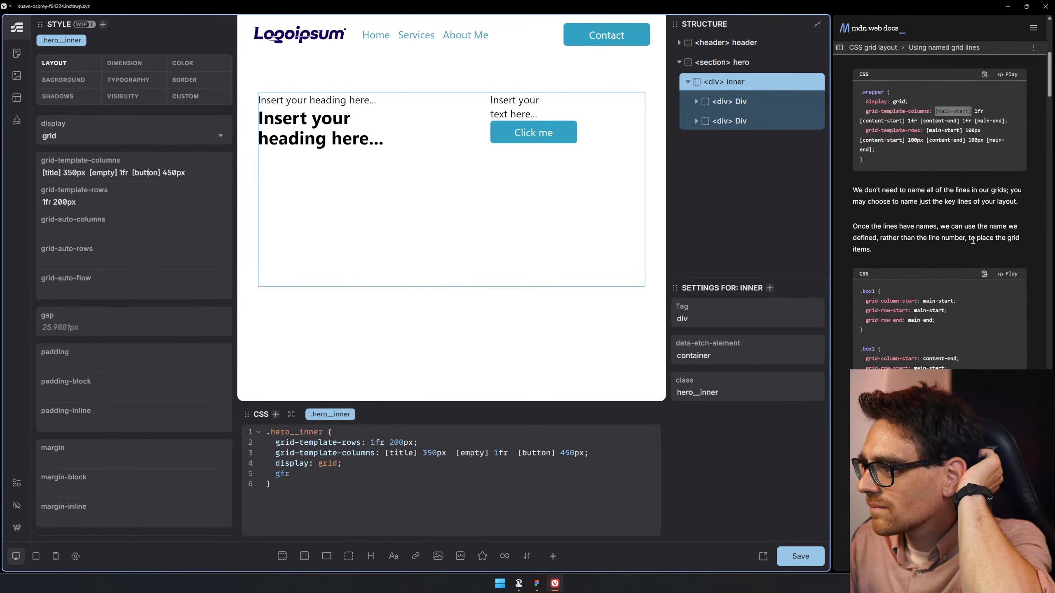
pyautogui.scroll(-1, 968, 244)
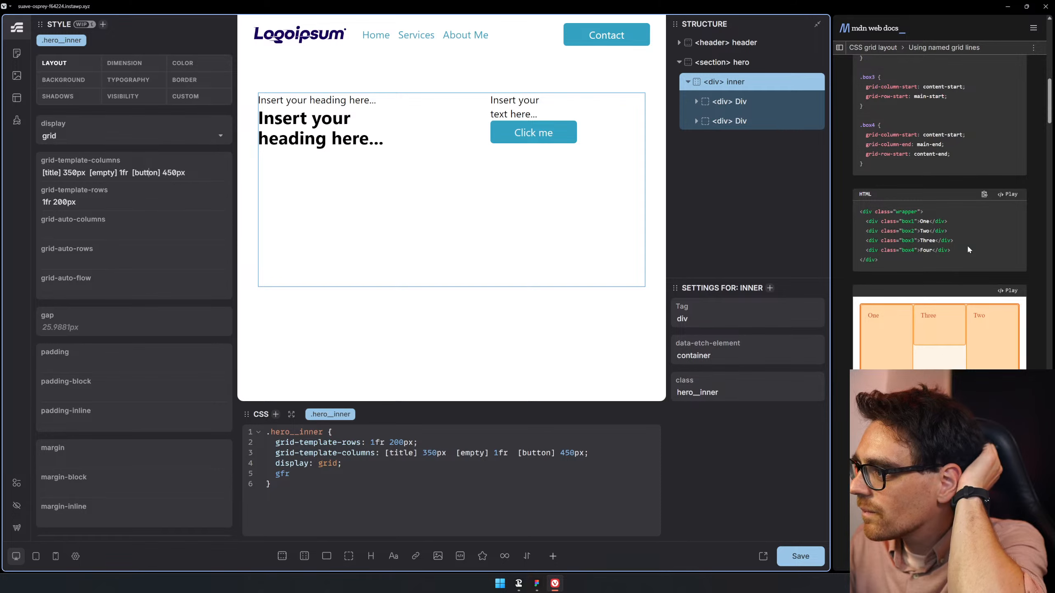
pyautogui.scroll(-1, 966, 243)
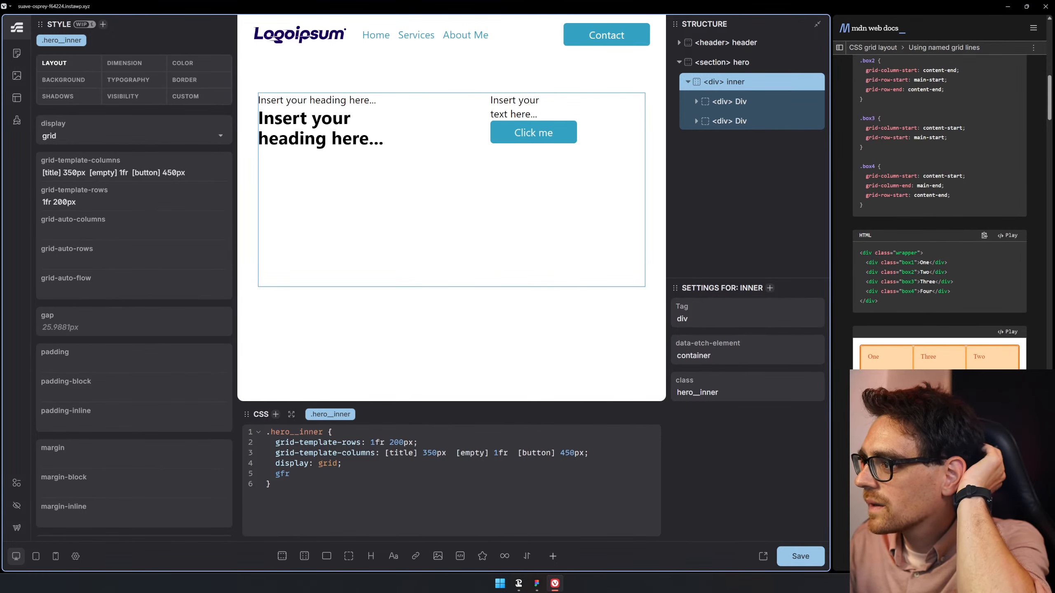
pyautogui.scroll(3, 966, 282)
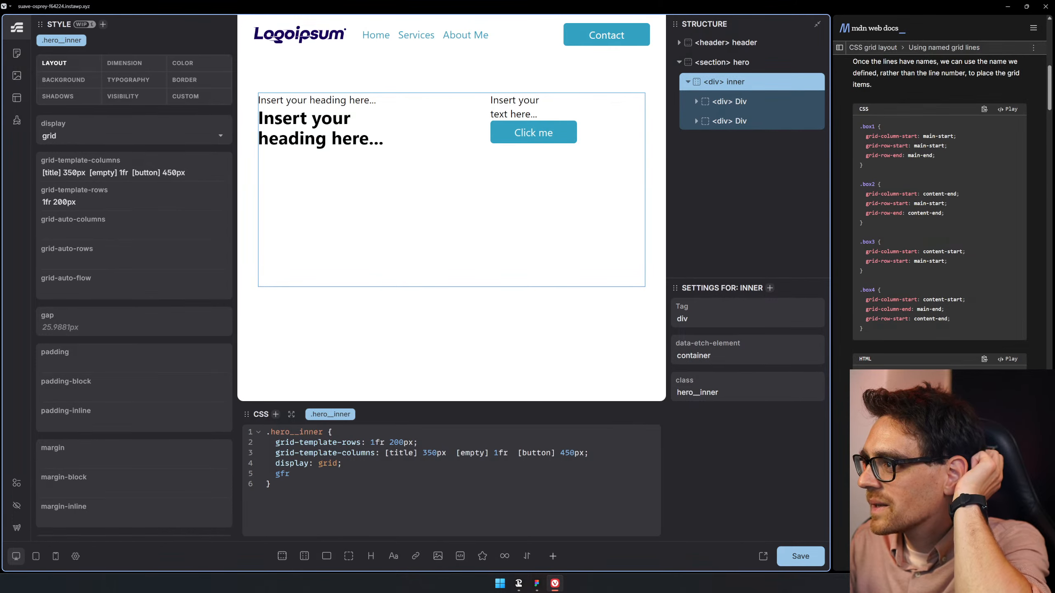
pyautogui.scroll(-1, 939, 208)
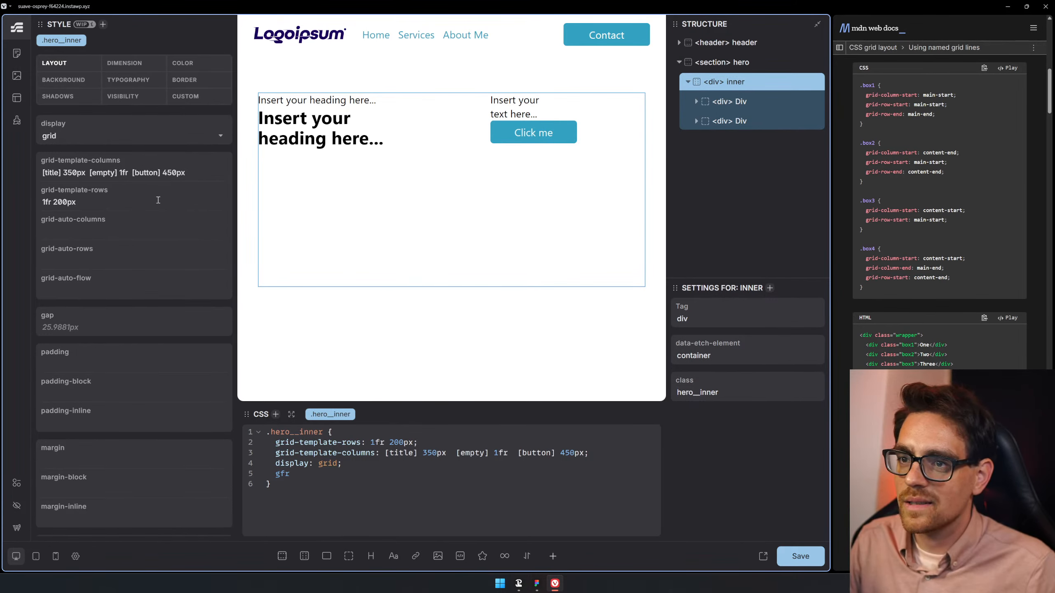
pyautogui.scroll(6, 937, 231)
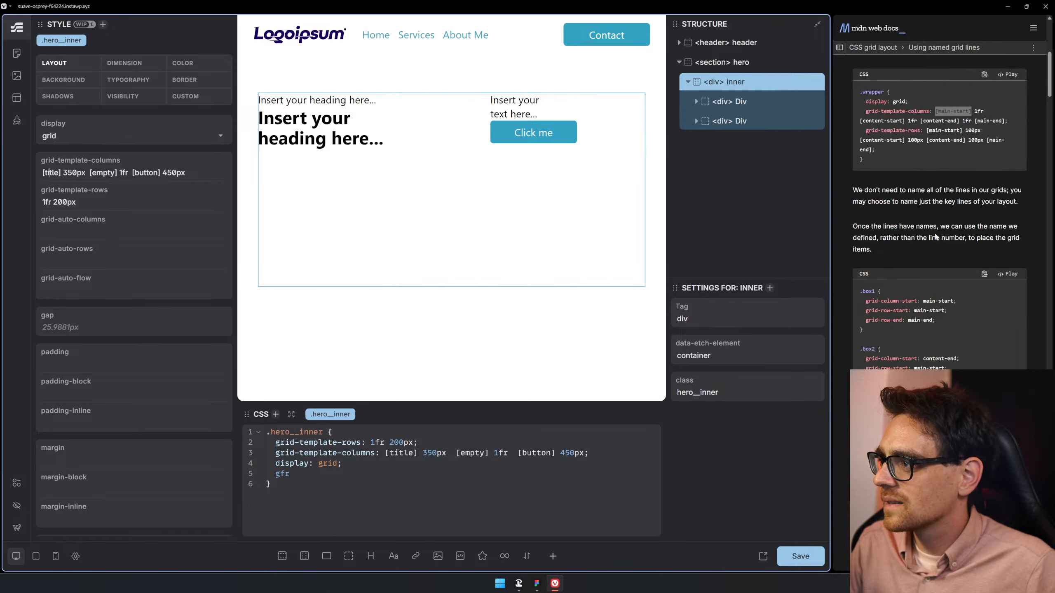
pyautogui.doubleClick(52, 172)
pyautogui.write('m')
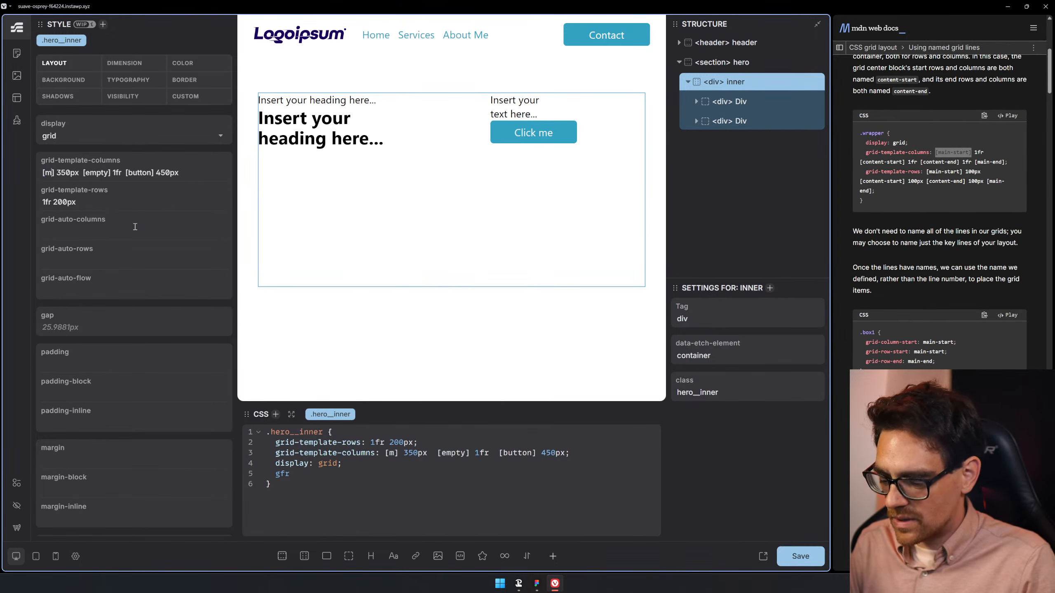
pyautogui.write('ain-start')
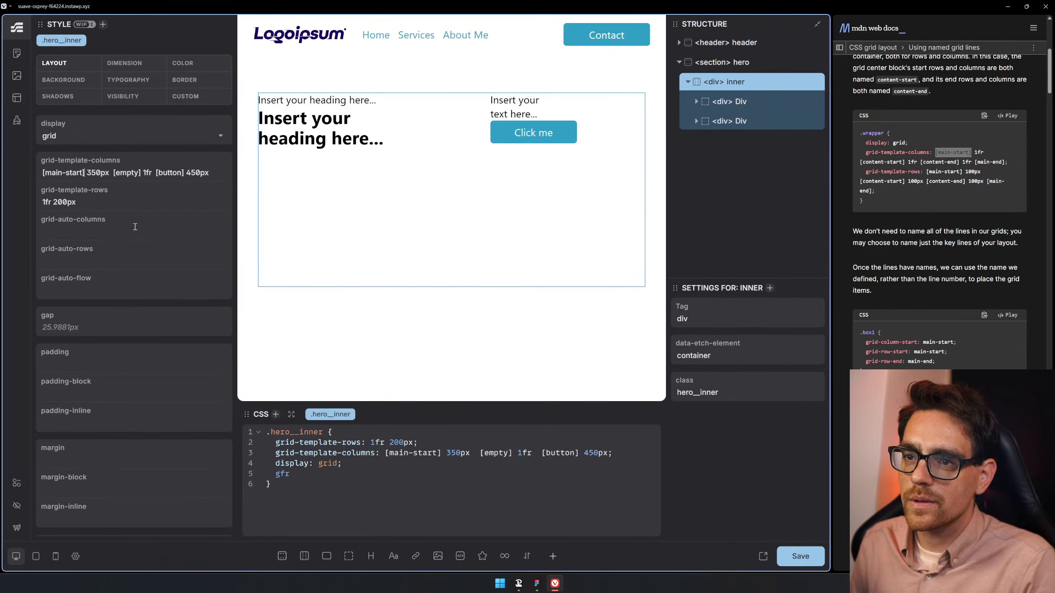
# - Rename the [empty] line before the 1fr column to [content-start]
pyautogui.press('Right')
pyautogui.press('Right')
pyautogui.press('Right')
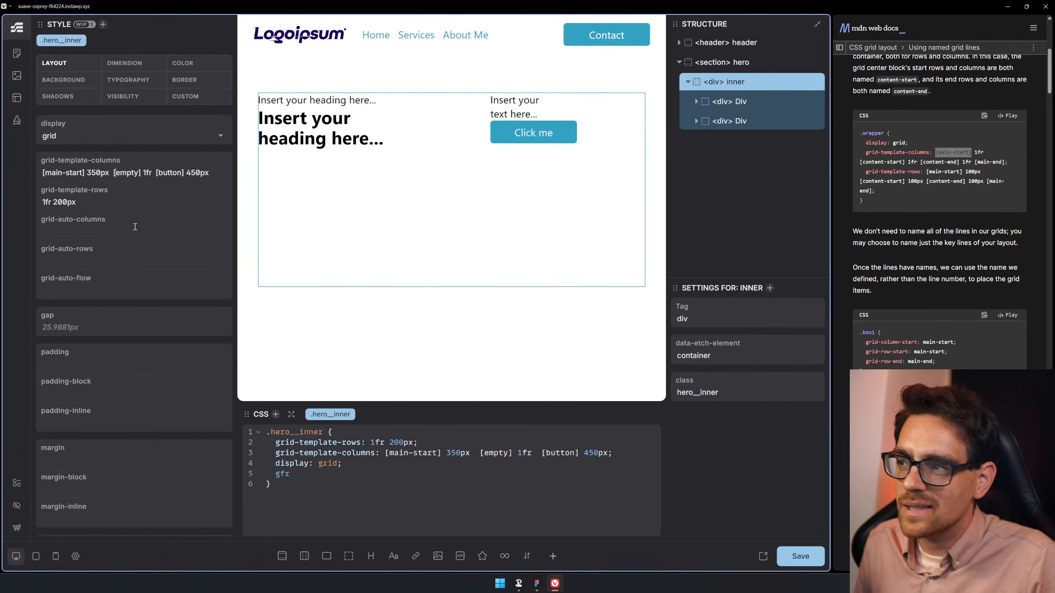
pyautogui.hotkey('ctrl', 'shift', 'Right')
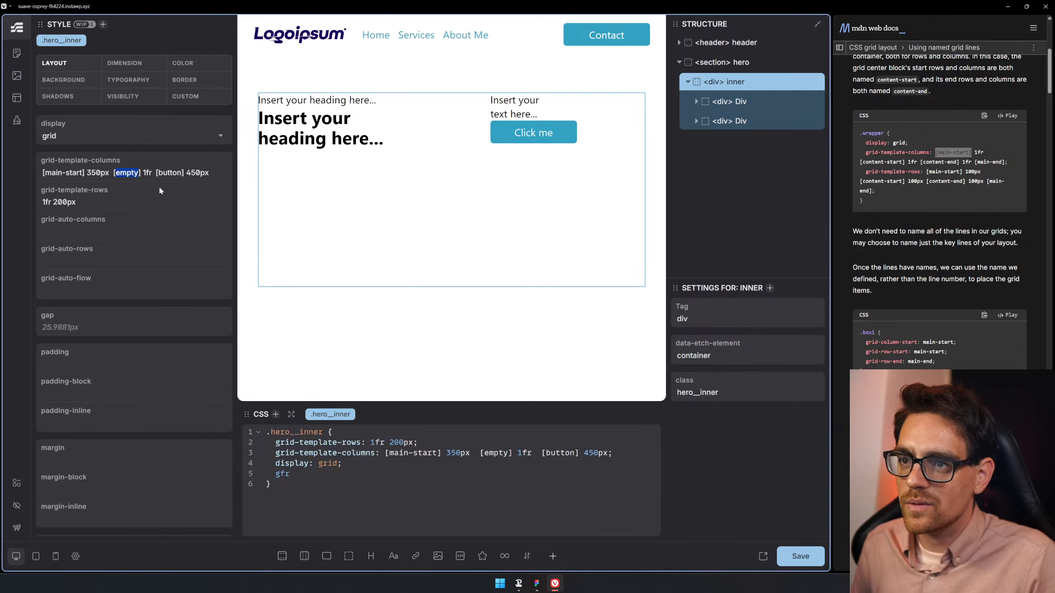
pyautogui.write('content-')
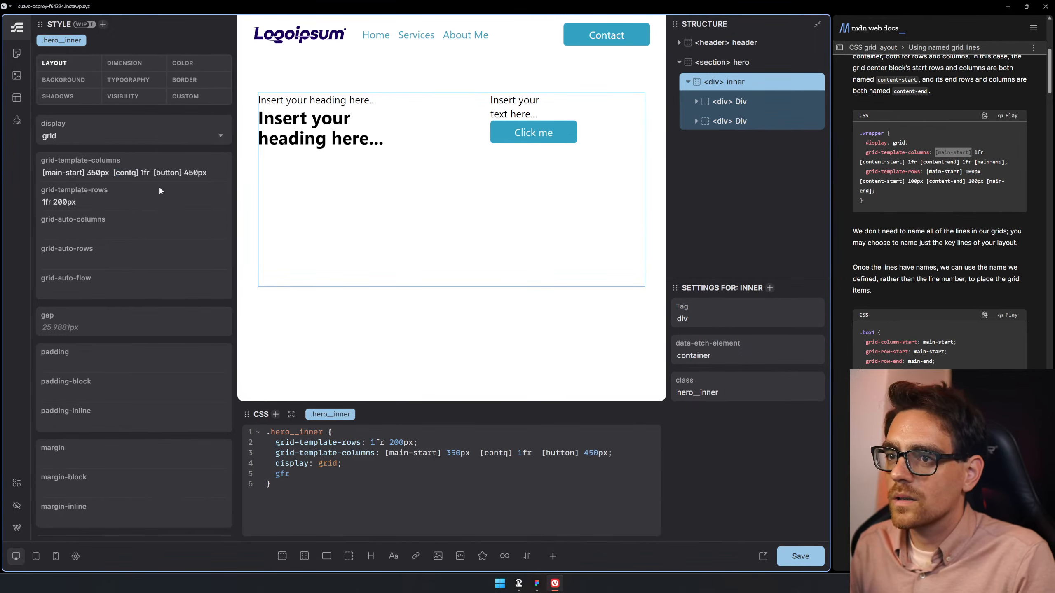
pyautogui.write('start')
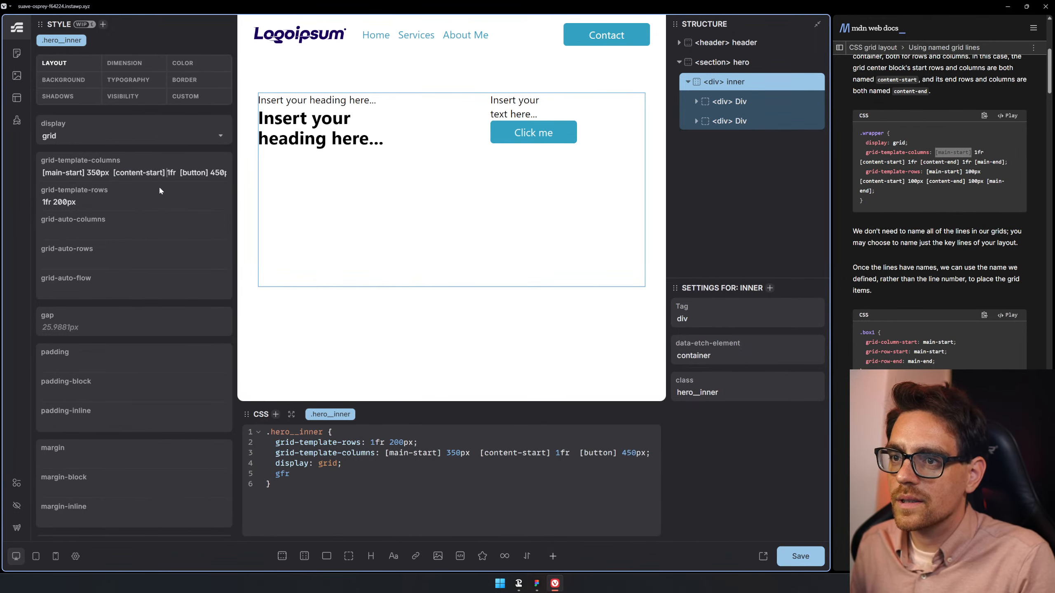
# - In the grid-template-columns of .hero__inner, rename the button line to content-end and add a [main-end] line after 450px
pyautogui.hotkey('ctrl', 'shift', 'Right')
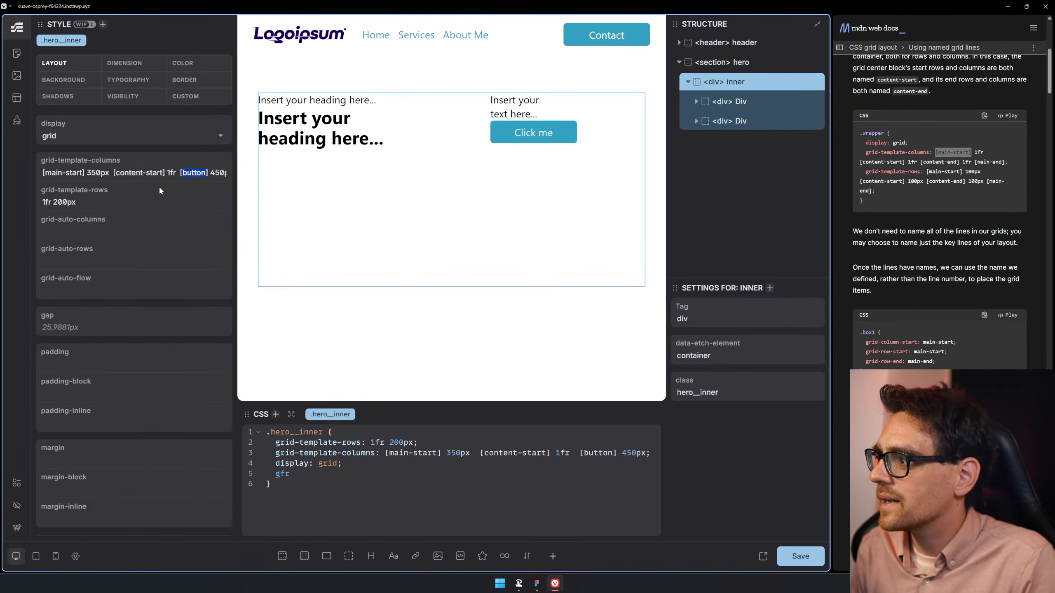
pyautogui.write('content-')
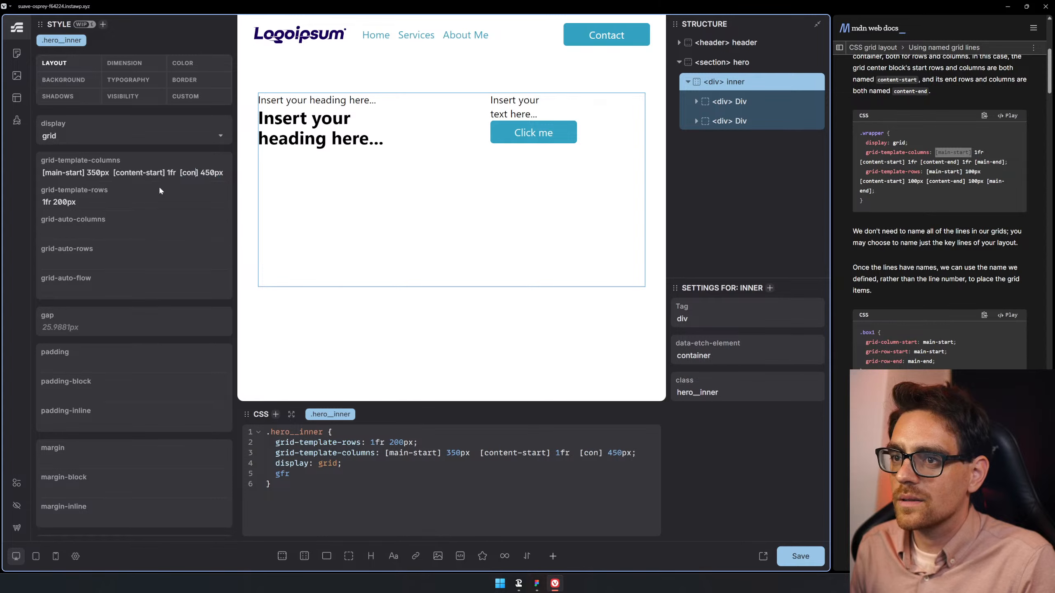
pyautogui.write('end')
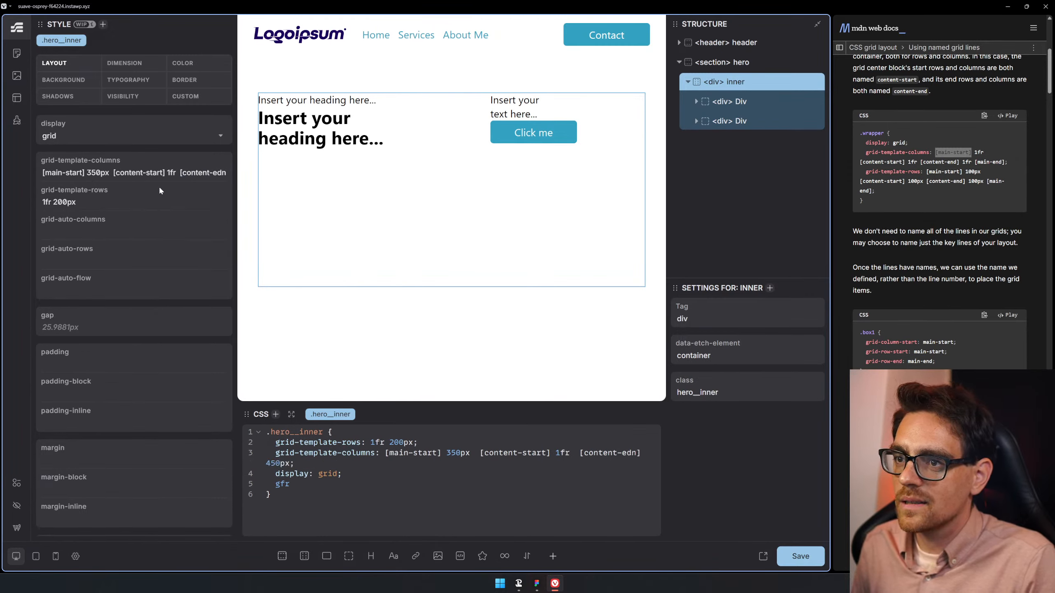
pyautogui.press('Right')
pyautogui.press('Right')
pyautogui.press('End')
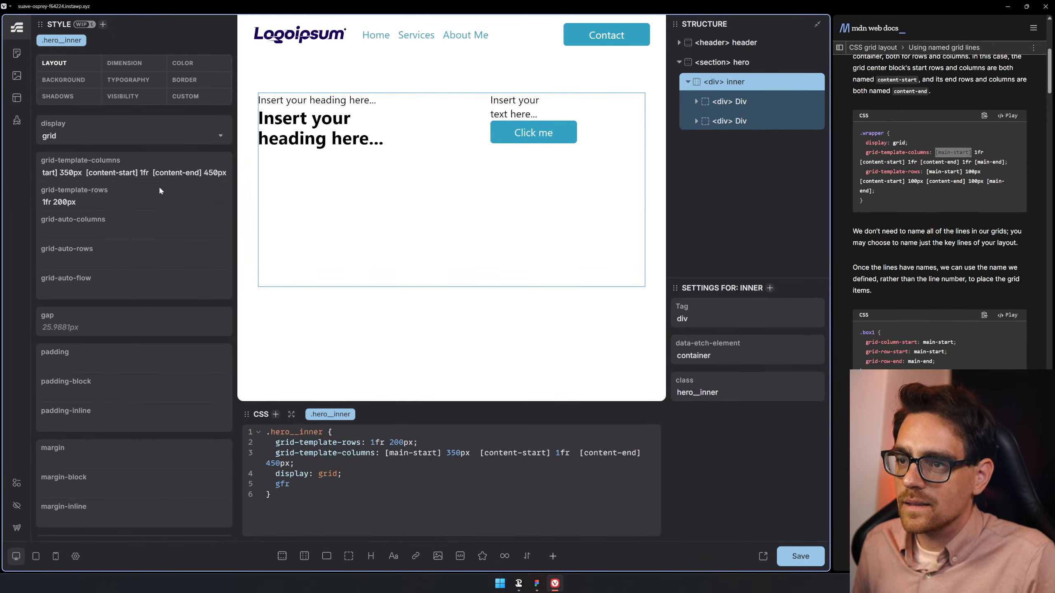
pyautogui.write('[m')
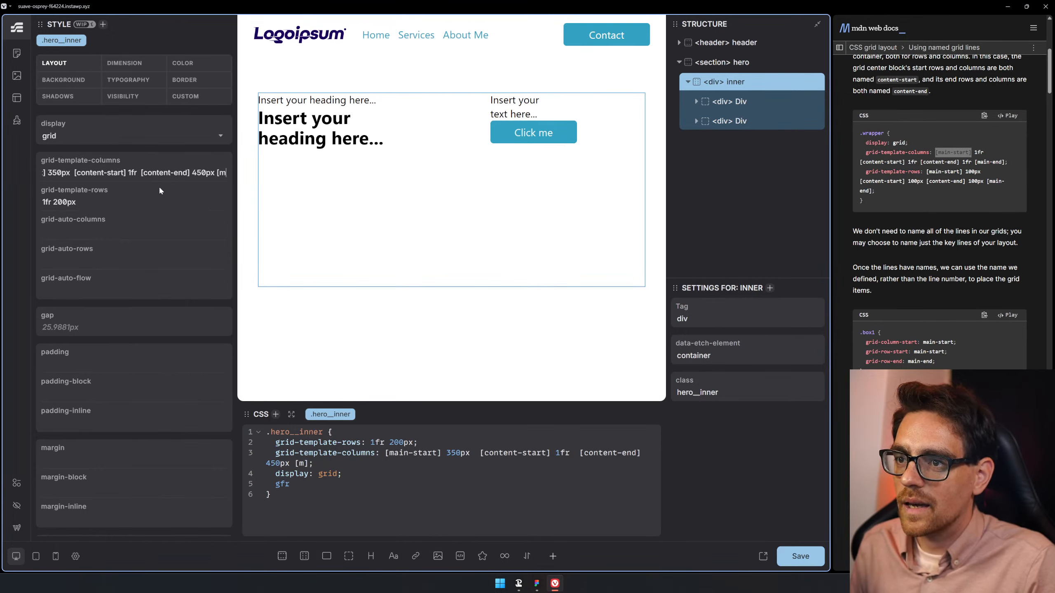
pyautogui.write('ain-e')
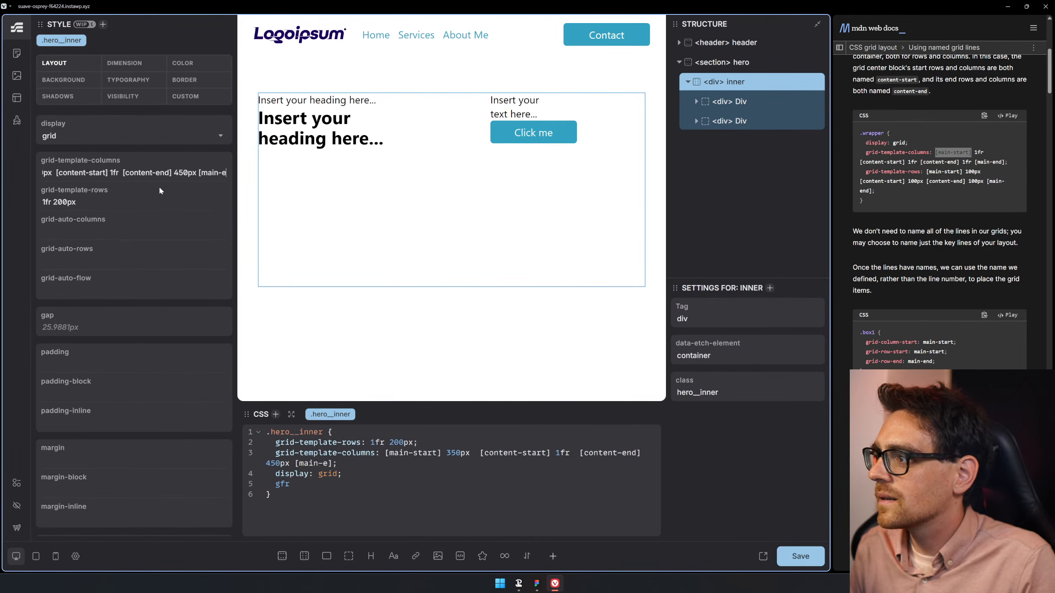
pyautogui.write('nd')
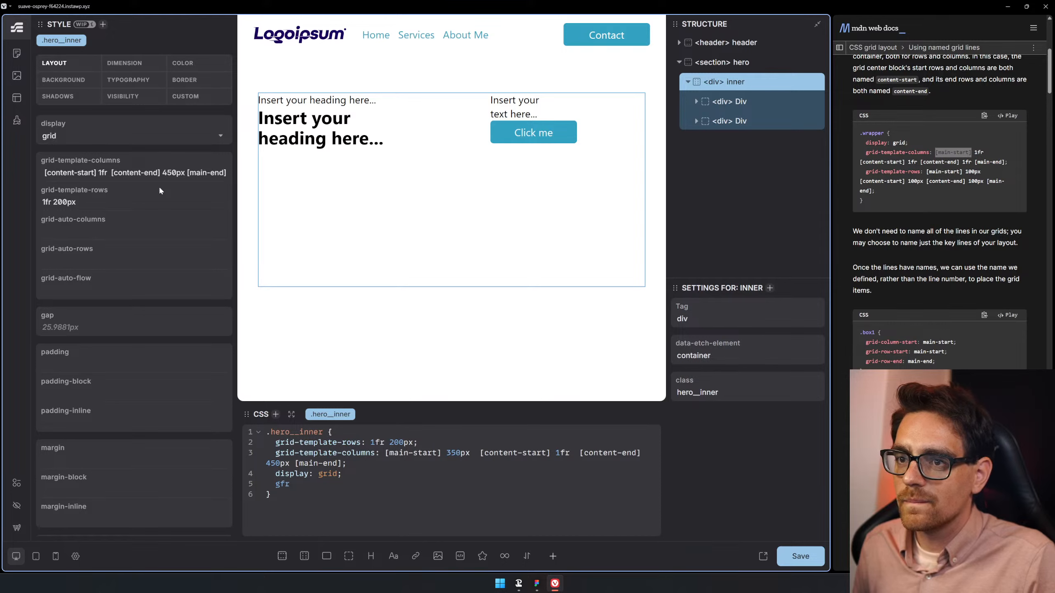
# - Name the row lines of .hero__inner by setting grid-template-rows to [main-start] 1fr [content] 200px [main-end]
pyautogui.click(155, 192)
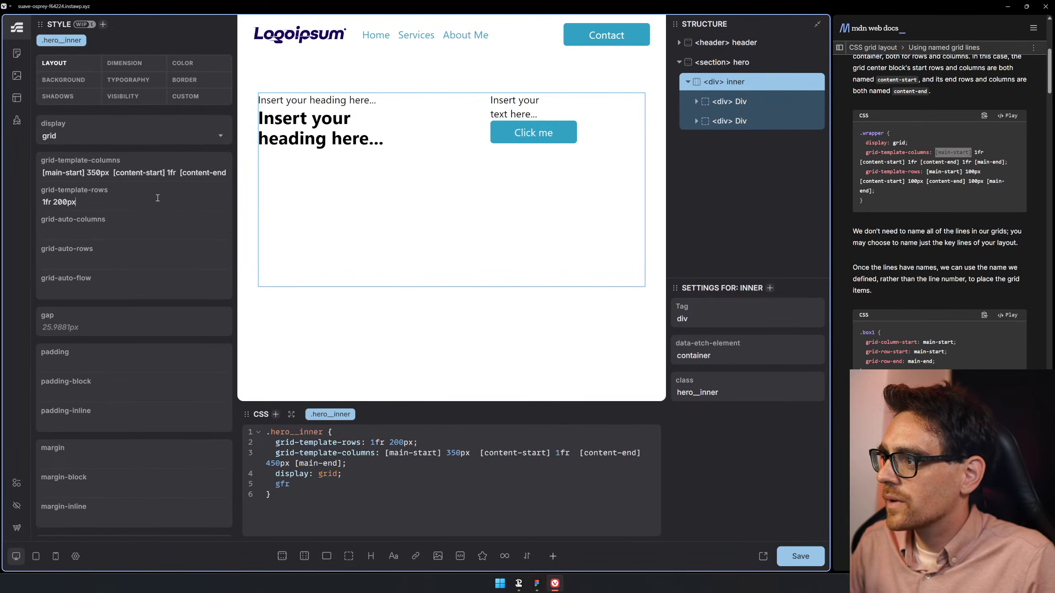
pyautogui.moveTo(84, 172); pyautogui.dragTo(72, 171)
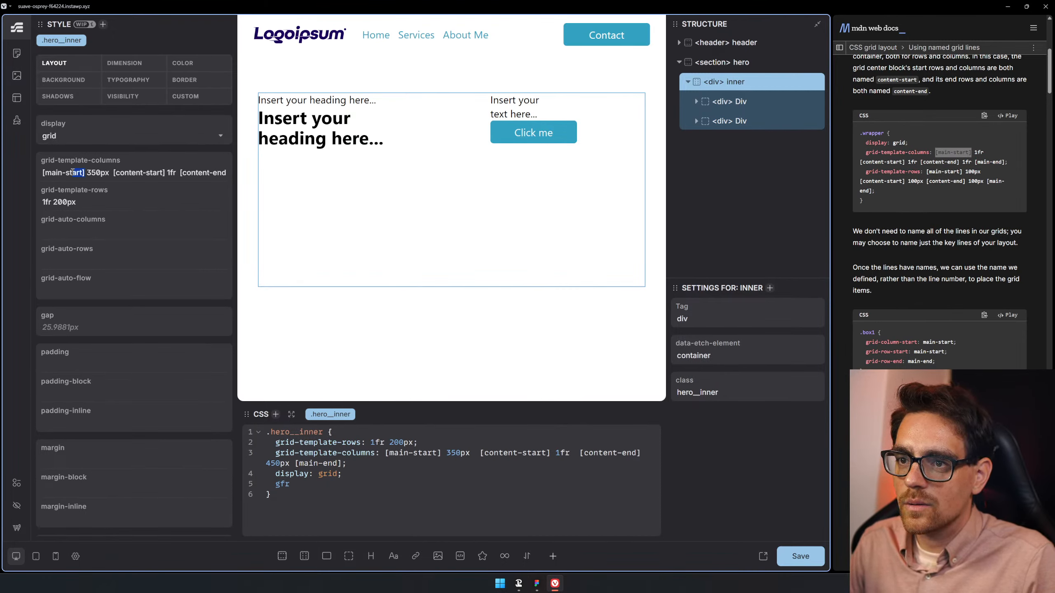
pyautogui.hotkey('ctrl', 'c')
pyautogui.click(43, 202)
pyautogui.hotkey('ctrl', 'v')
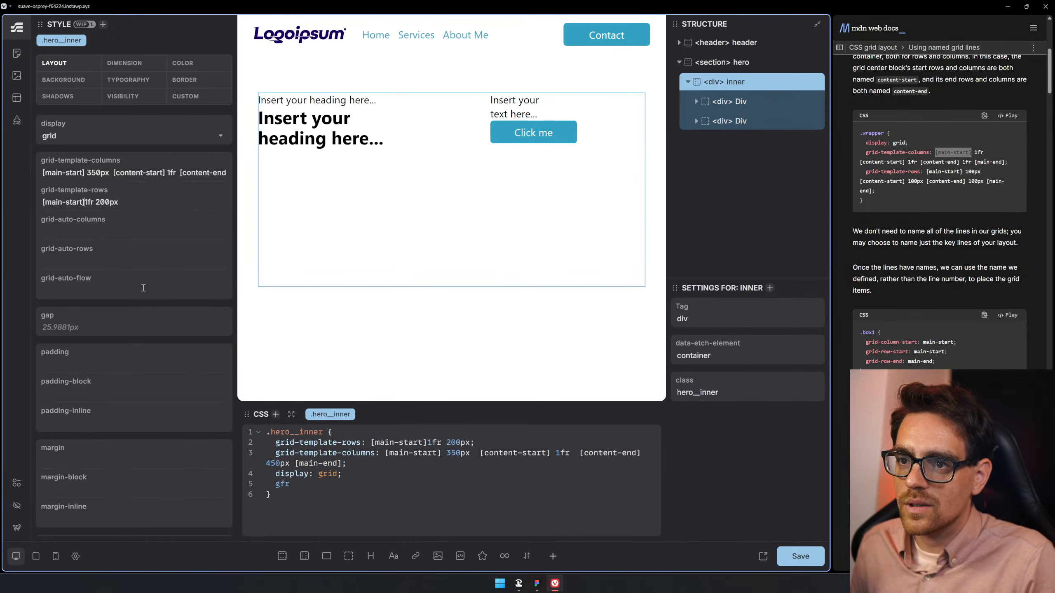
pyautogui.write('1fr')
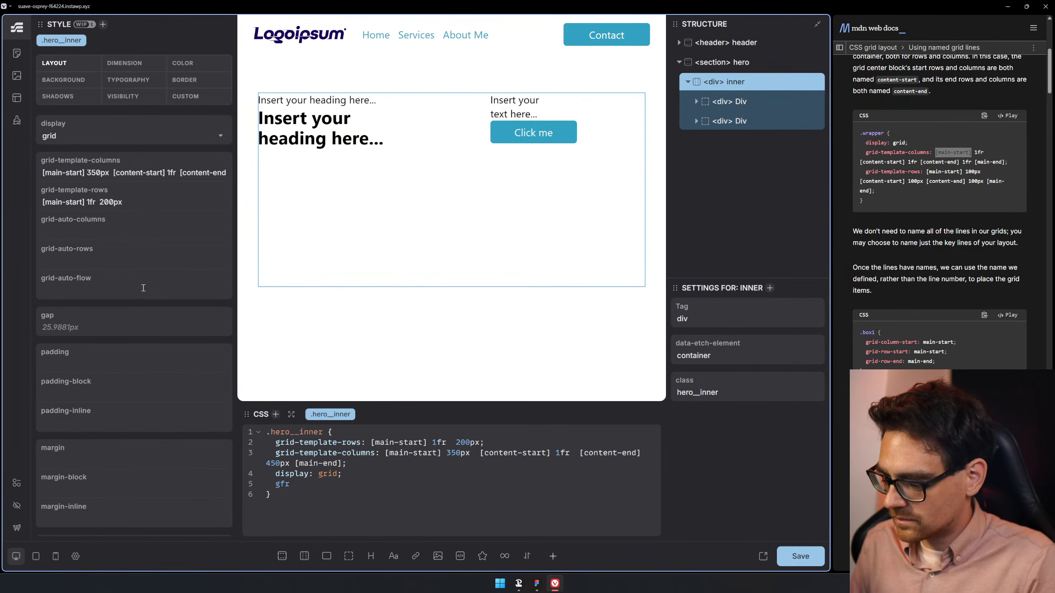
pyautogui.write(' [content]')
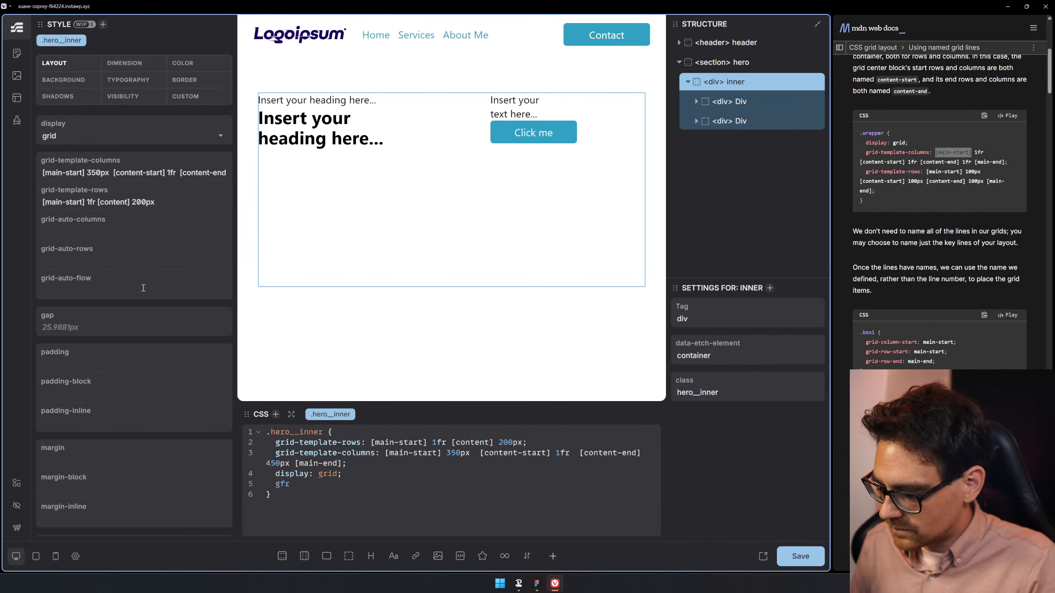
pyautogui.write(' 200px [')
pyautogui.write('main-ce')
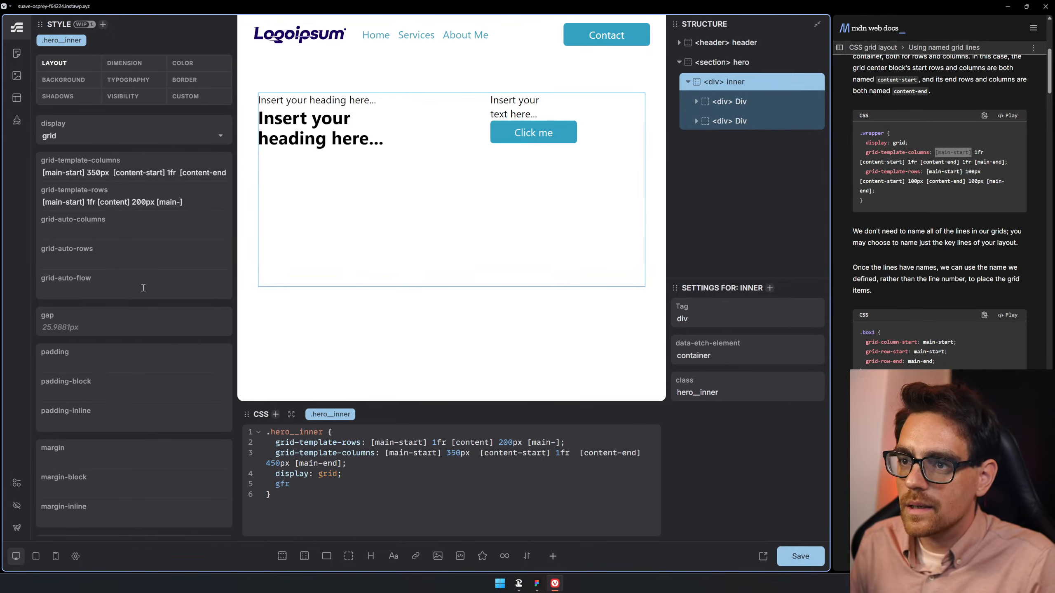
pyautogui.press('BackSpace')
pyautogui.press('BackSpace')
pyautogui.write('end')
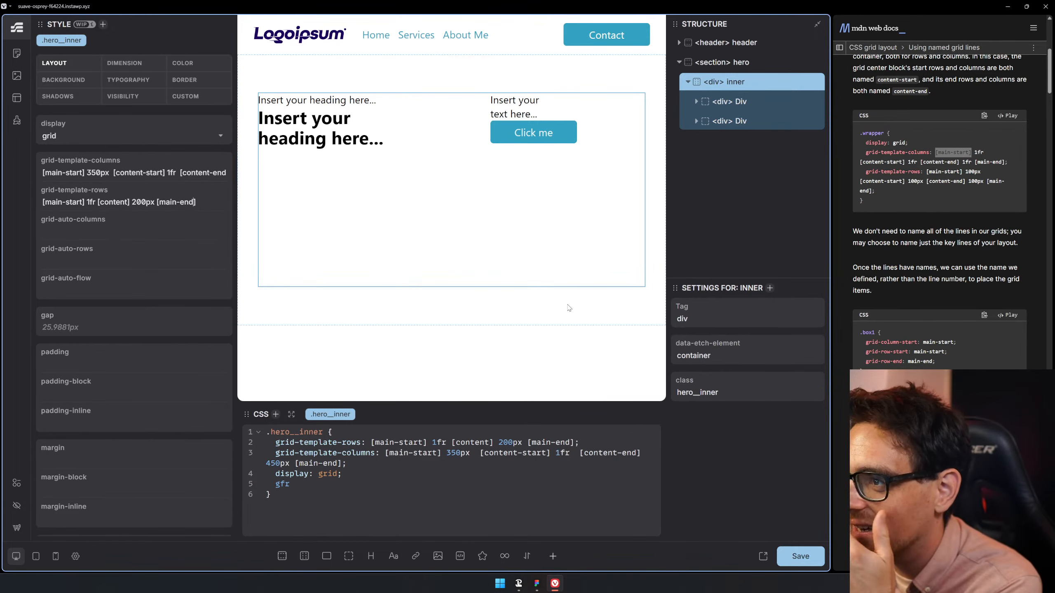
# - Add the class selector .hero__heading to the first div inside inner, which holds the availability and heading elements
pyautogui.click(753, 103)
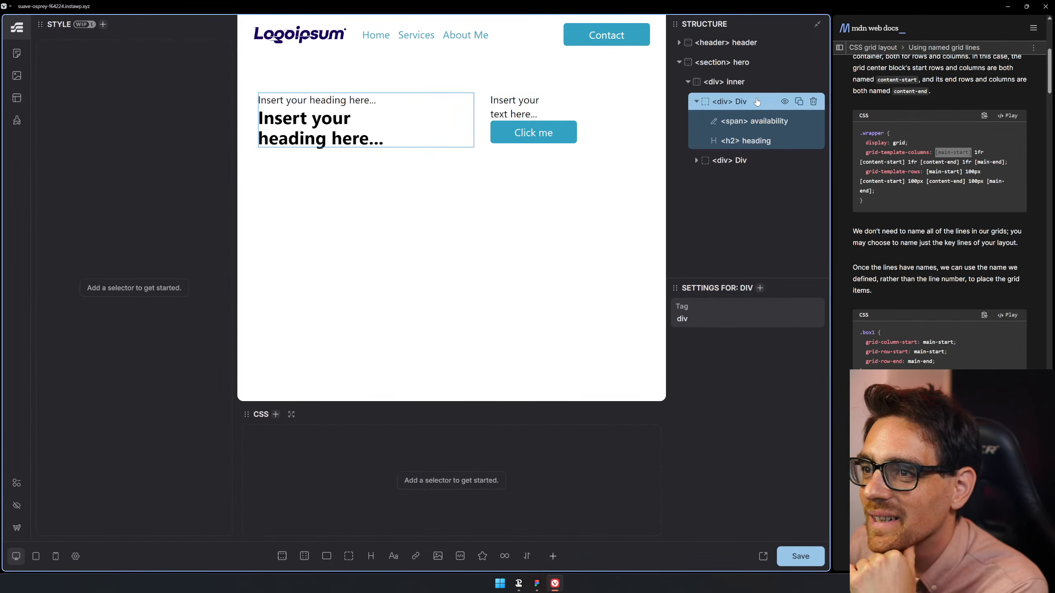
pyautogui.click(696, 102)
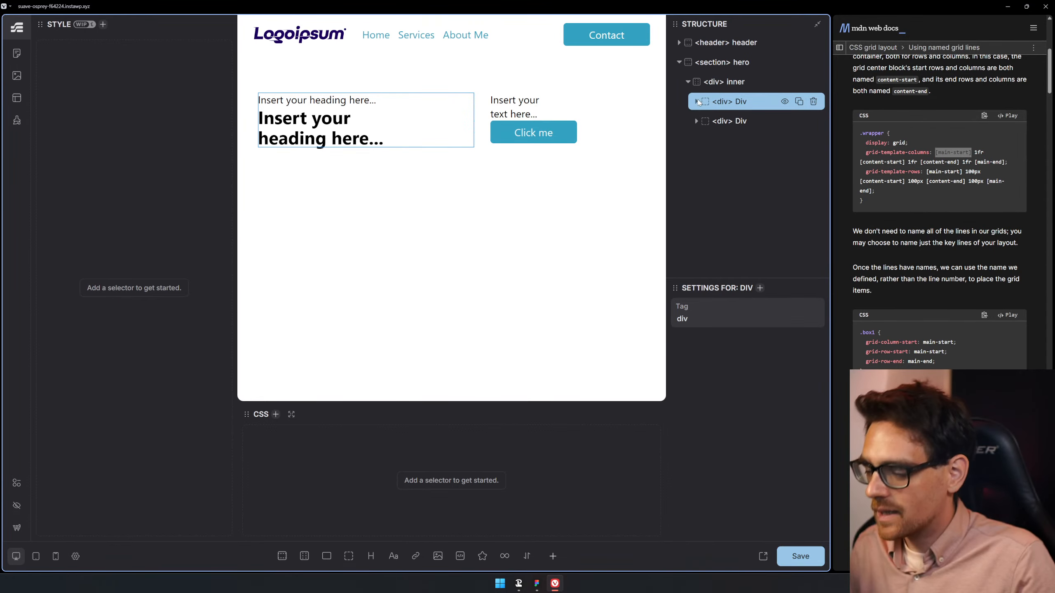
pyautogui.click(698, 103)
pyautogui.hotkey('alt', 's')
pyautogui.write('.')
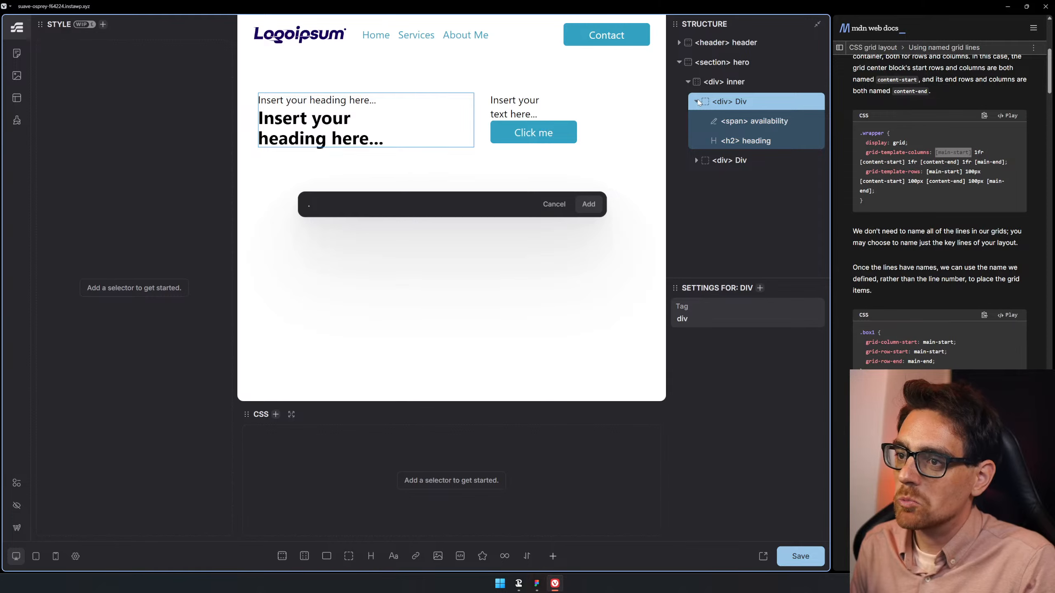
pyautogui.write('heading')
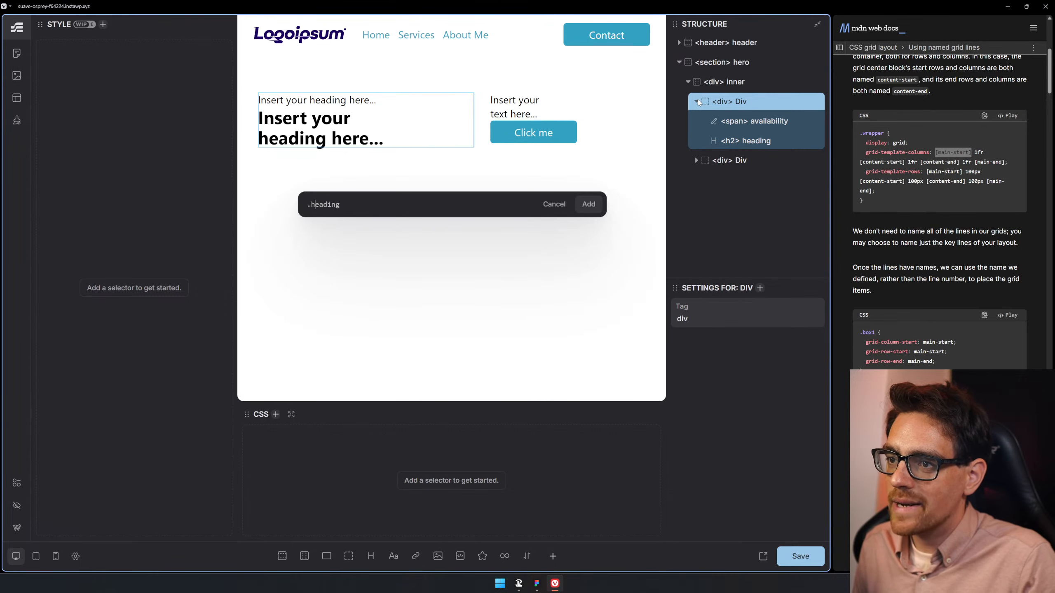
pyautogui.write('hero__')
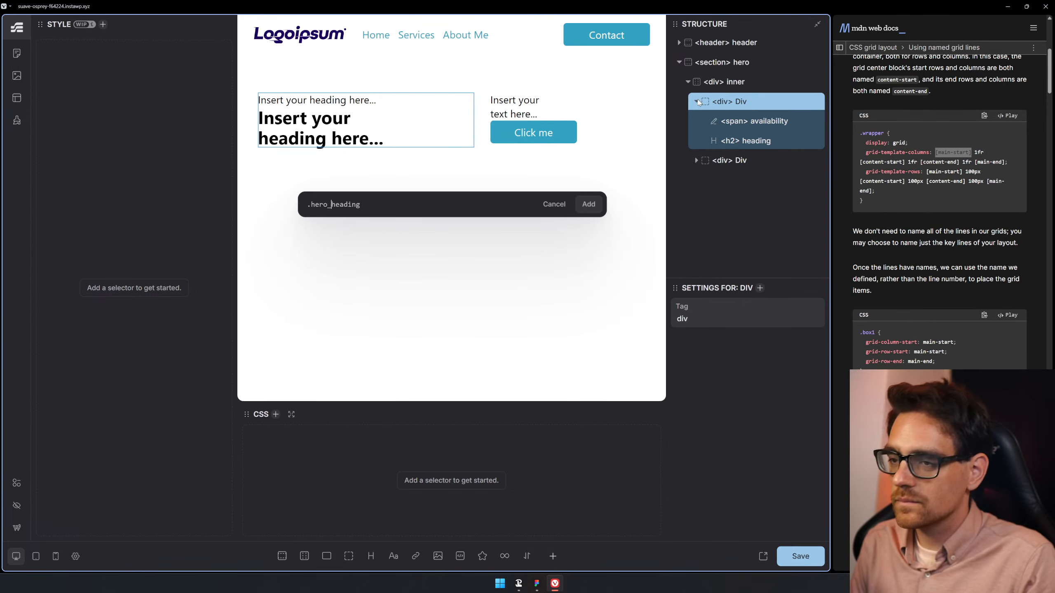
pyautogui.press('Return')
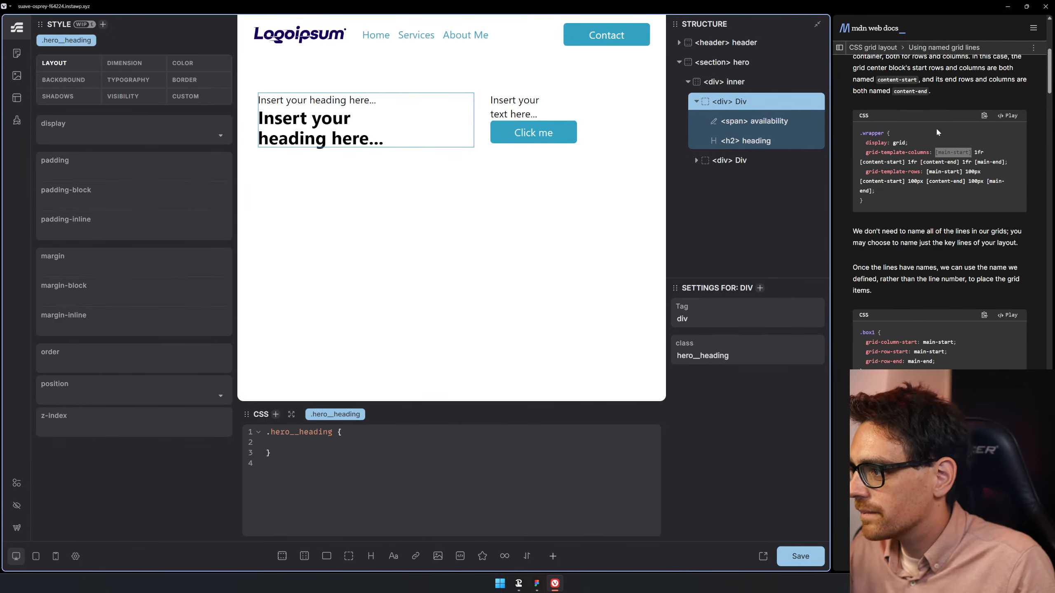
# - Add a grid-column-start declaration with the value content to the .hero__heading rule
pyautogui.write('grid-c')
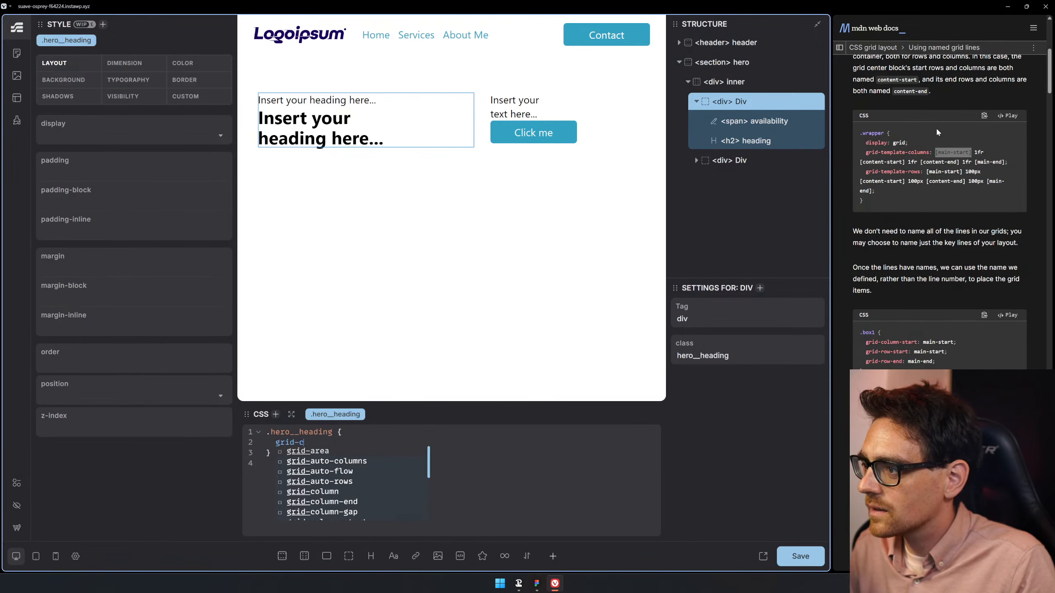
pyautogui.write('olumn')
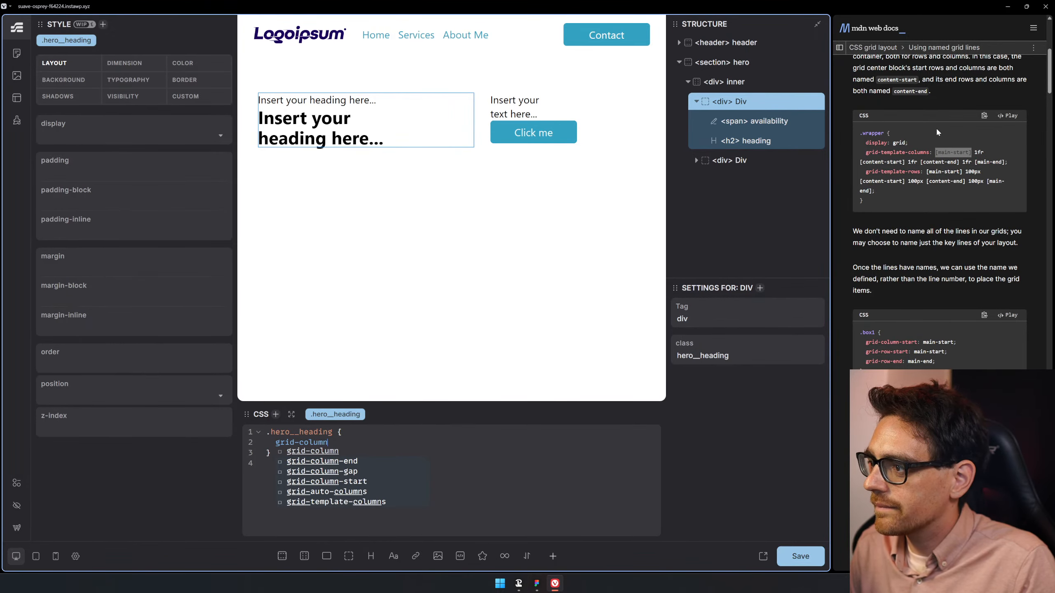
pyautogui.write('-start')
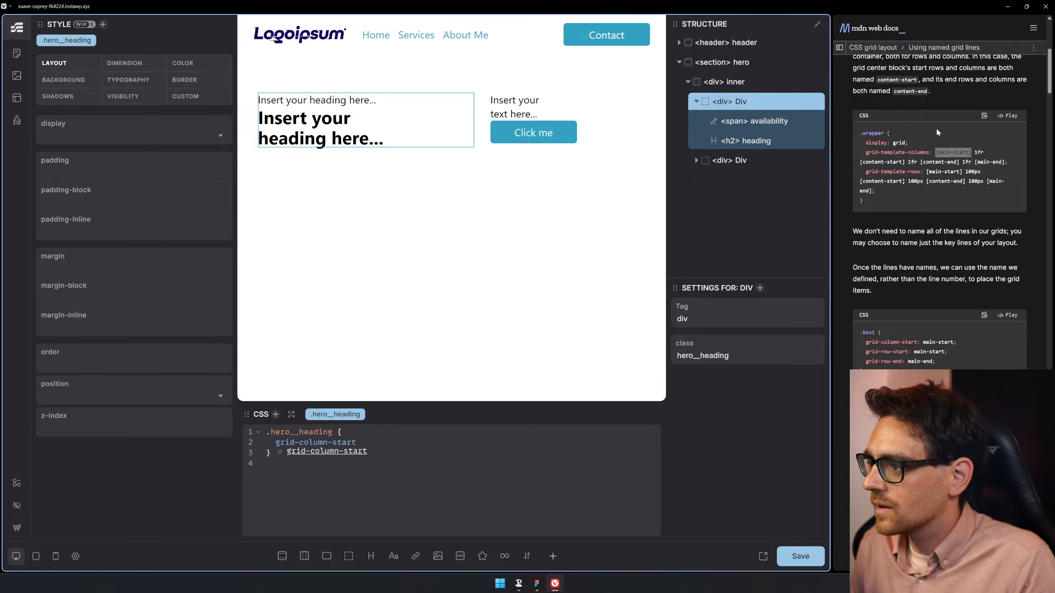
pyautogui.press('Return')
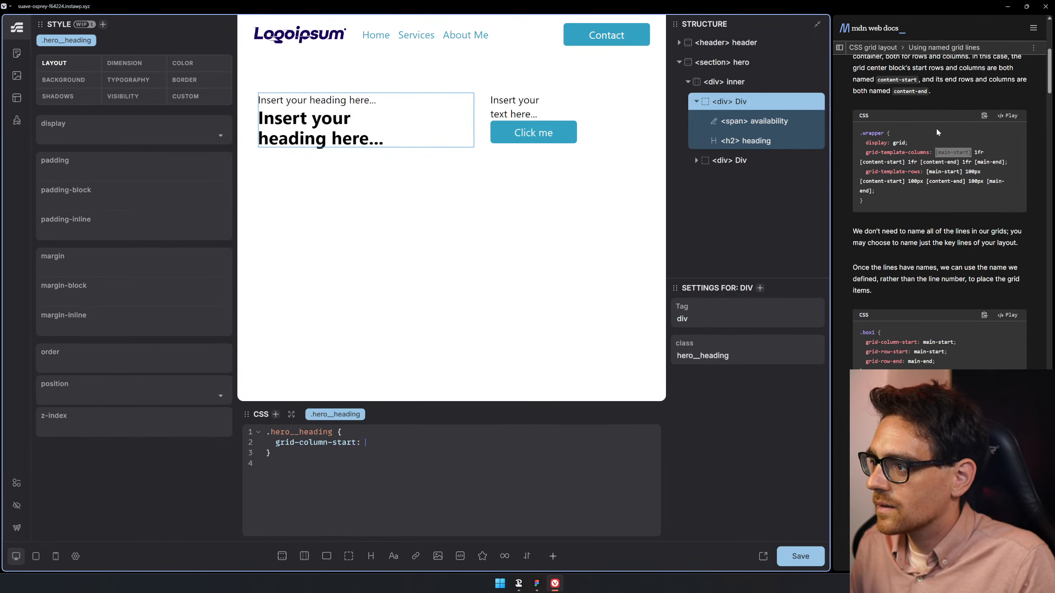
pyautogui.write('content')
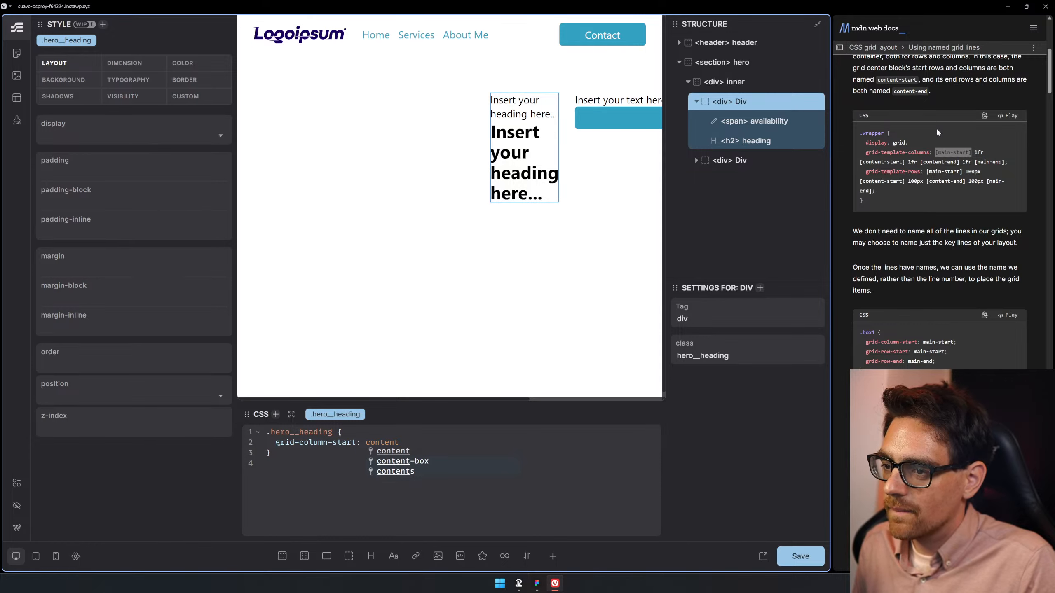
pyautogui.write(';')
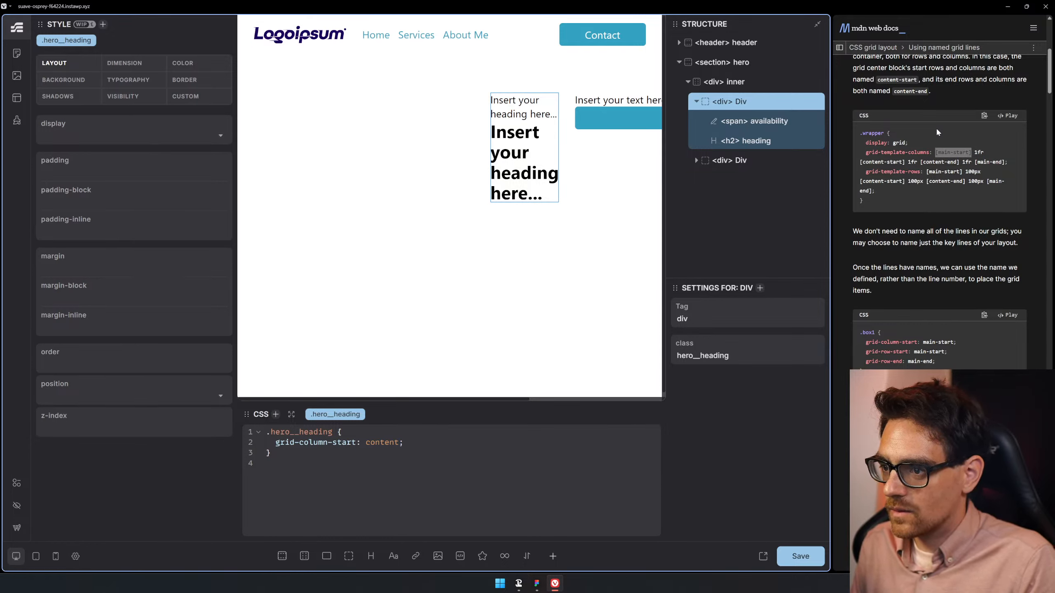
# - Change the grid-column-start value of .hero__heading to main-start and start a new line below it
pyautogui.press('BackSpace')
pyautogui.press('BackSpace')
pyautogui.press('BackSpace')
pyautogui.press('BackSpace')
pyautogui.press('BackSpace')
pyautogui.press('BackSpace')
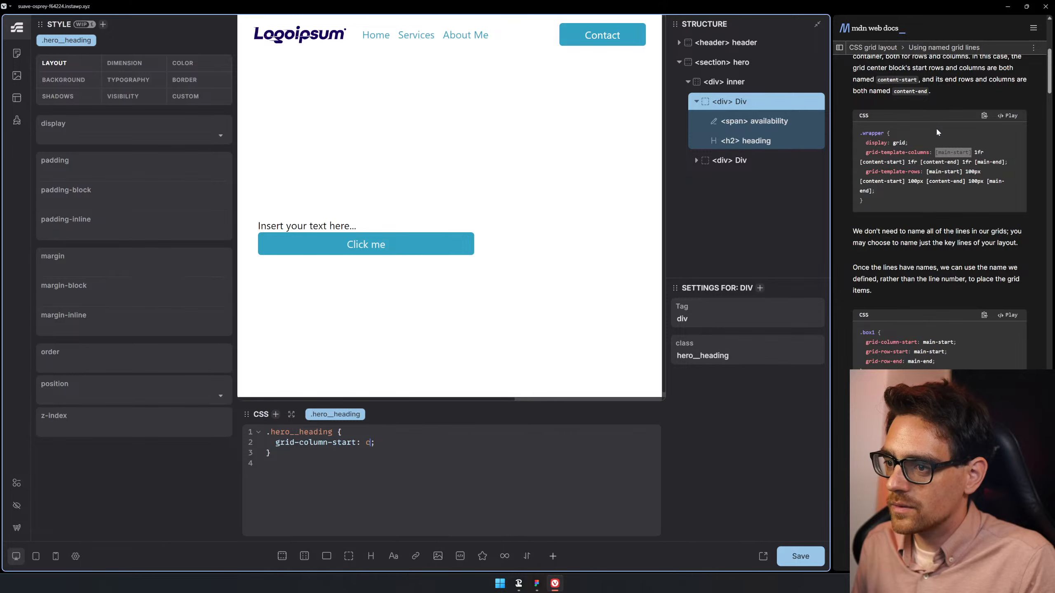
pyautogui.press('BackSpace')
pyautogui.write('n')
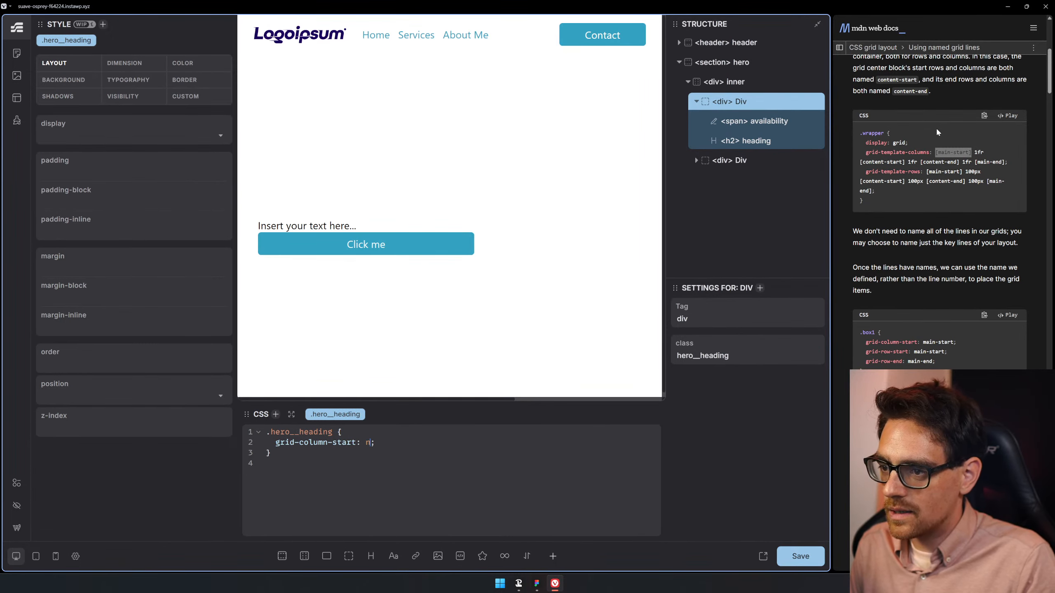
pyautogui.press('BackSpace')
pyautogui.write('main-s')
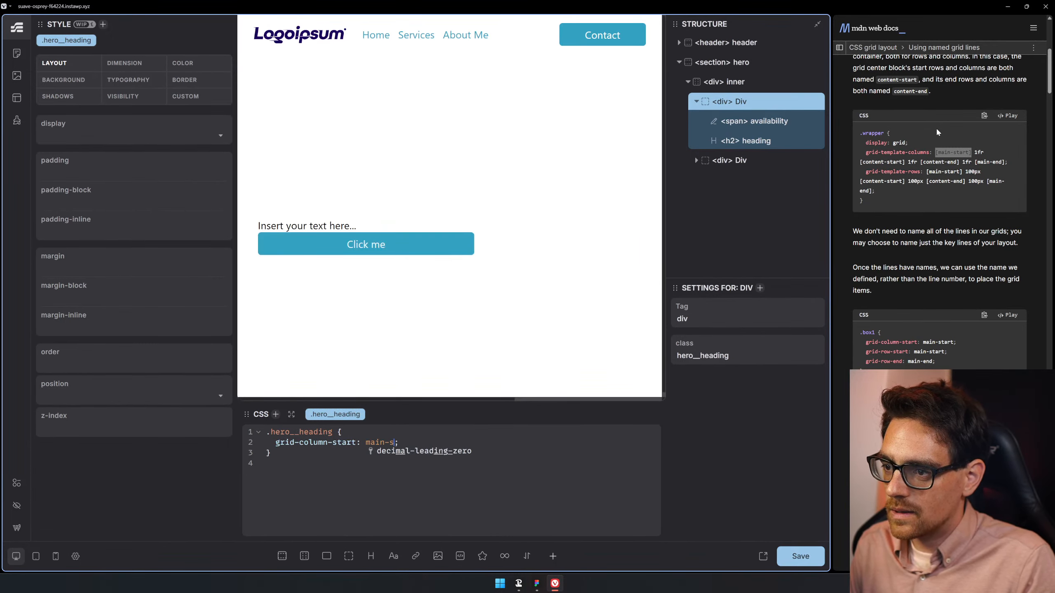
pyautogui.write('tart')
pyautogui.press('End')
pyautogui.press('Return')
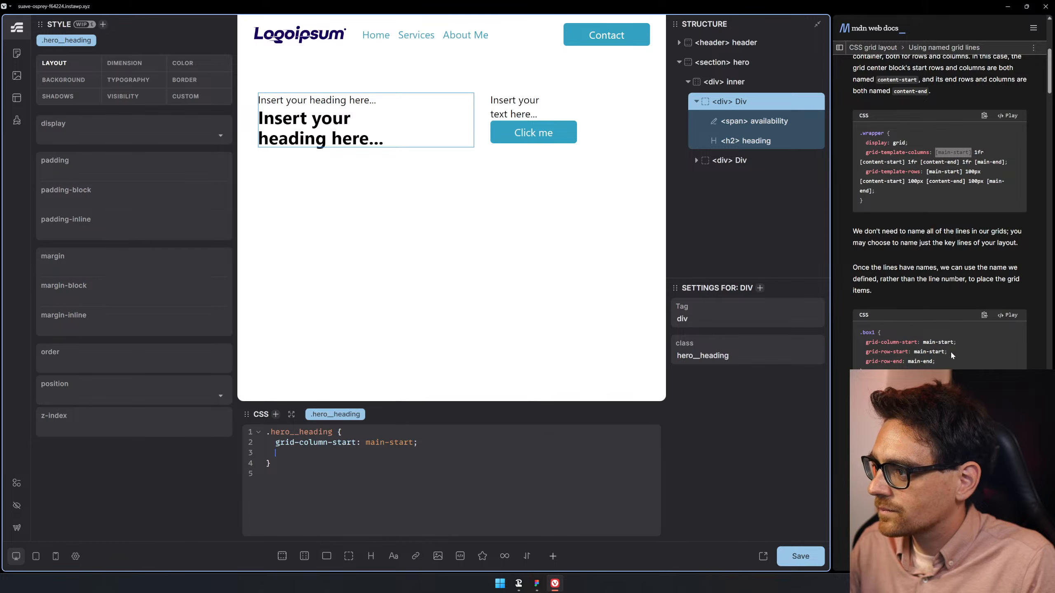
# - Copy the MDN example's grid-row-start and grid-row-end: main-end declarations into .hero__heading, and set grid-row-start to content
pyautogui.moveTo(940, 361); pyautogui.dragTo(864, 354)
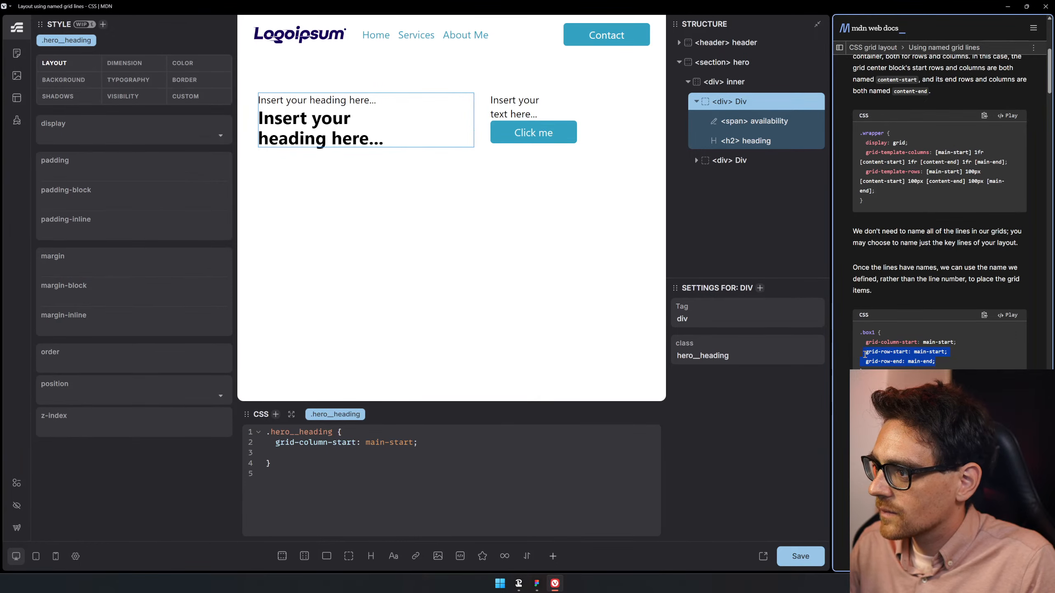
pyautogui.hotkey('ctrl', 'c')
pyautogui.click(320, 453)
pyautogui.hotkey('ctrl', 'v')
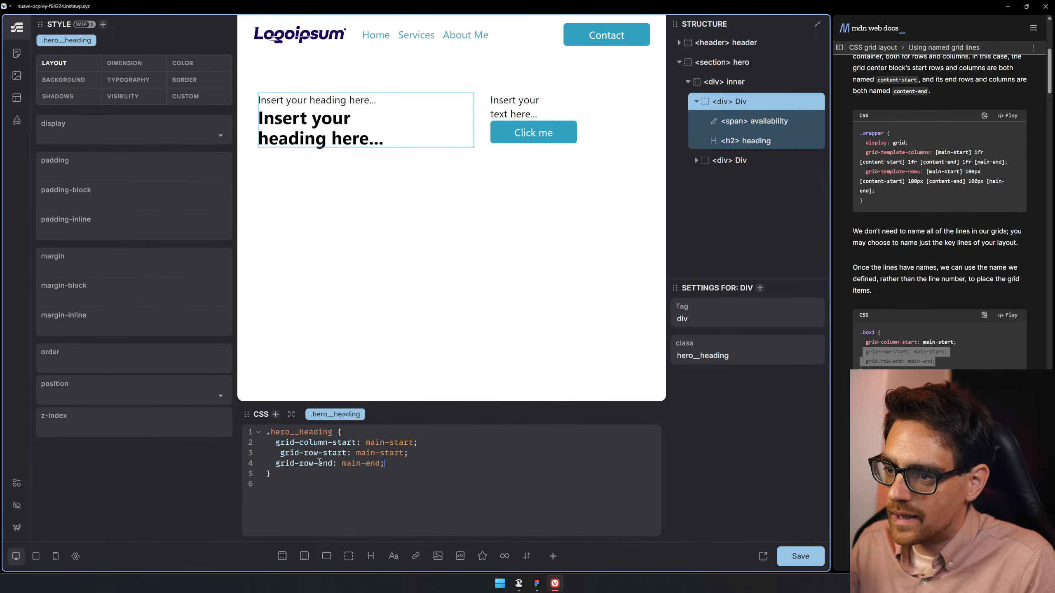
pyautogui.click(280, 453)
pyautogui.press('BackSpace')
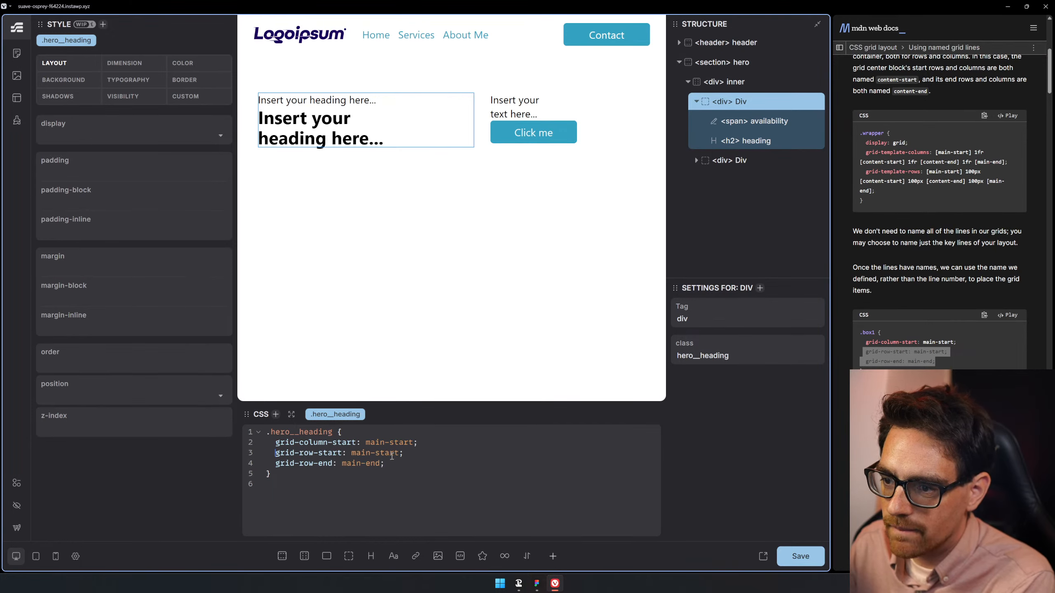
pyautogui.doubleClick(358, 457)
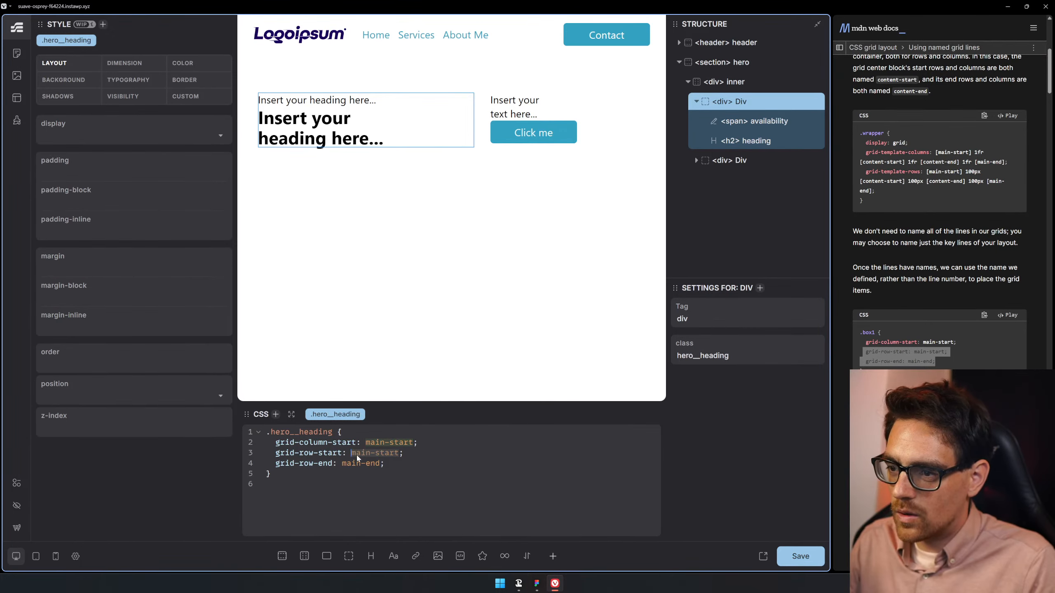
pyautogui.write('content')
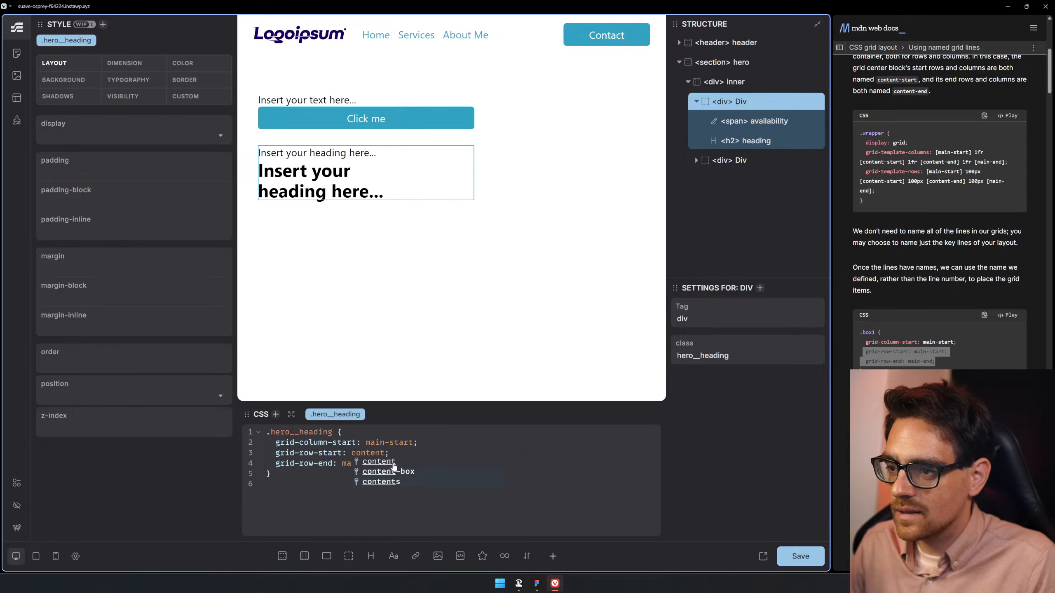
# - Change the grid-row-start value of the .hero__heading rule to main-end and deselect the element
pyautogui.click(385, 527)
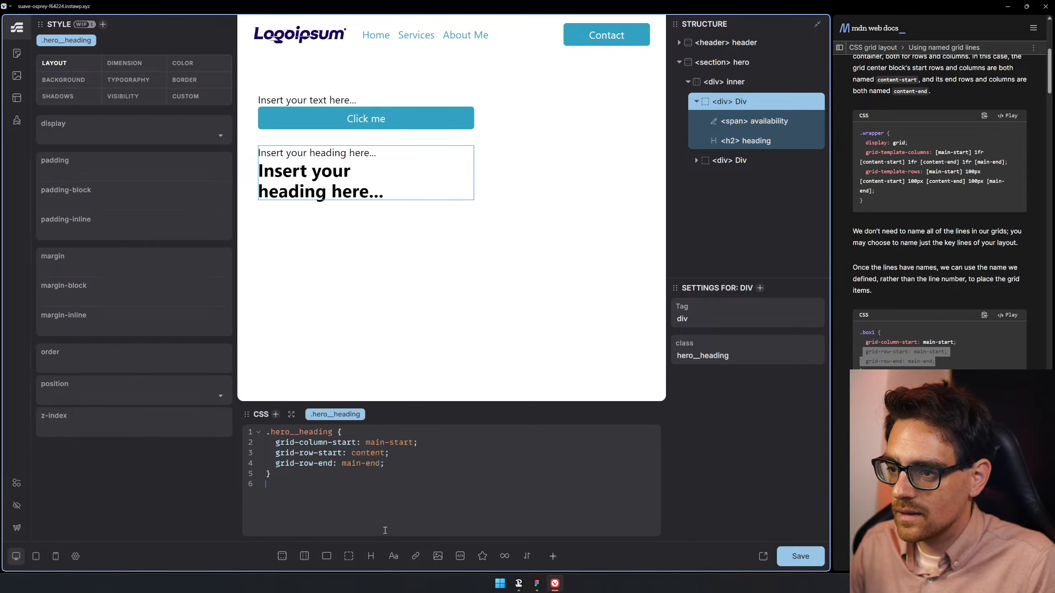
pyautogui.click(379, 463)
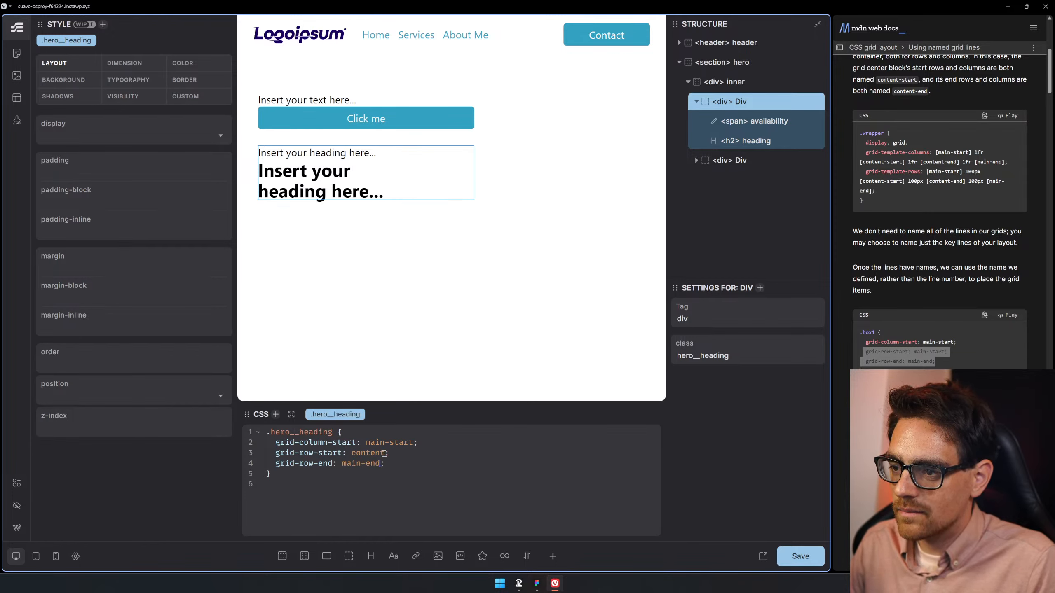
pyautogui.hotkey('ctrl', 'BackSpace')
pyautogui.write('main-end')
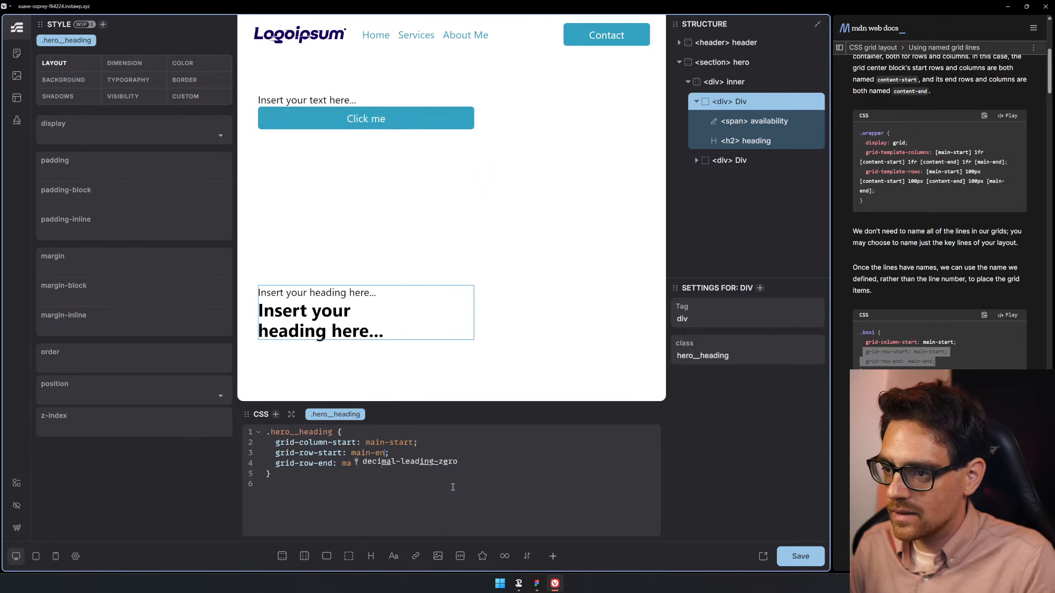
pyautogui.press('Escape')
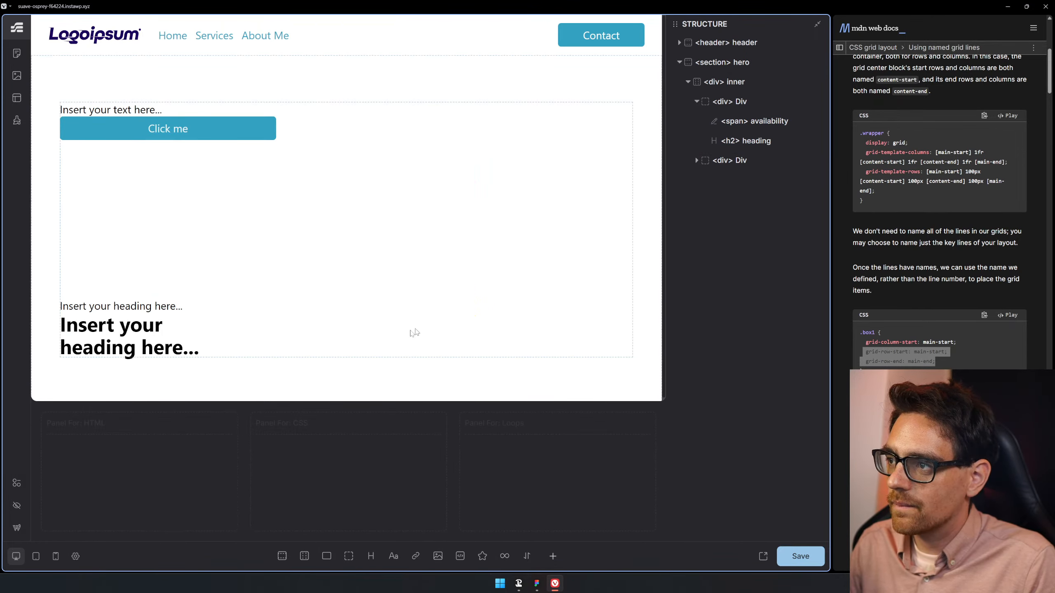
# - Add the class selector .hero__lede to the second div inside inner, which holds the text and button elements
pyautogui.click(308, 316)
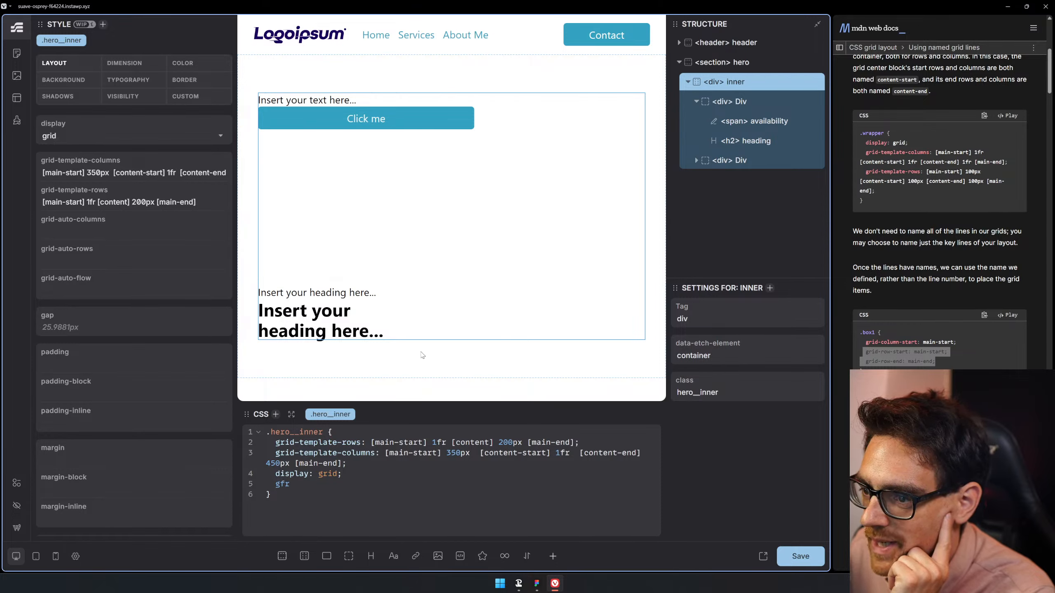
pyautogui.click(755, 170)
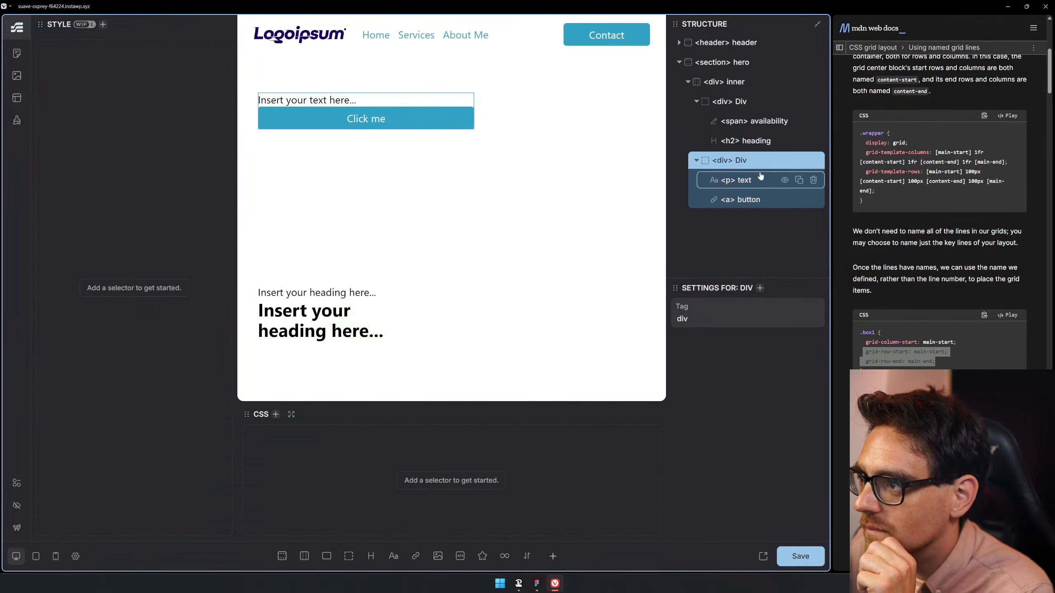
pyautogui.click(750, 104)
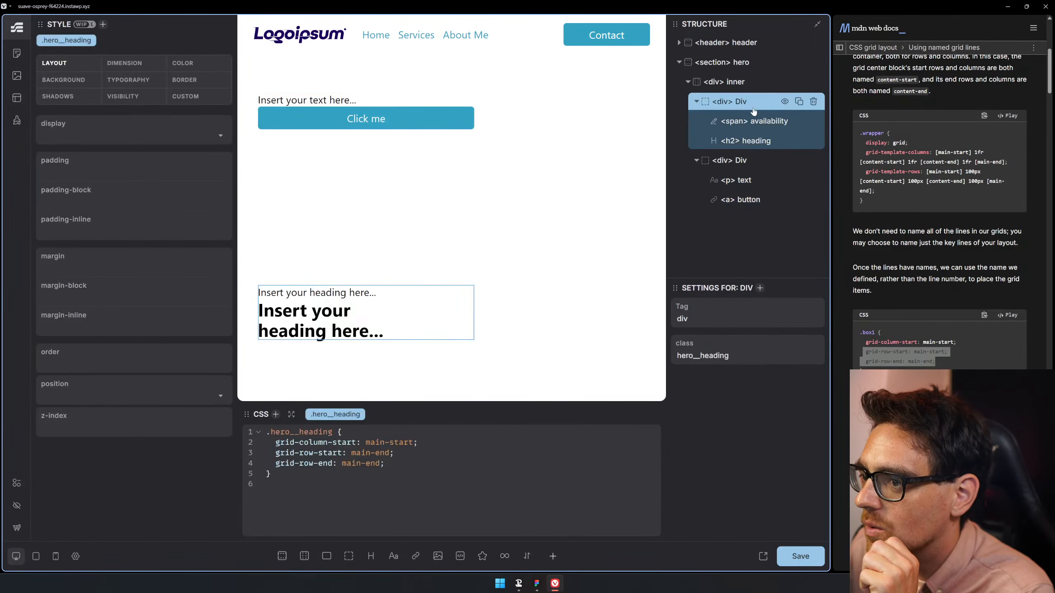
pyautogui.click(763, 165)
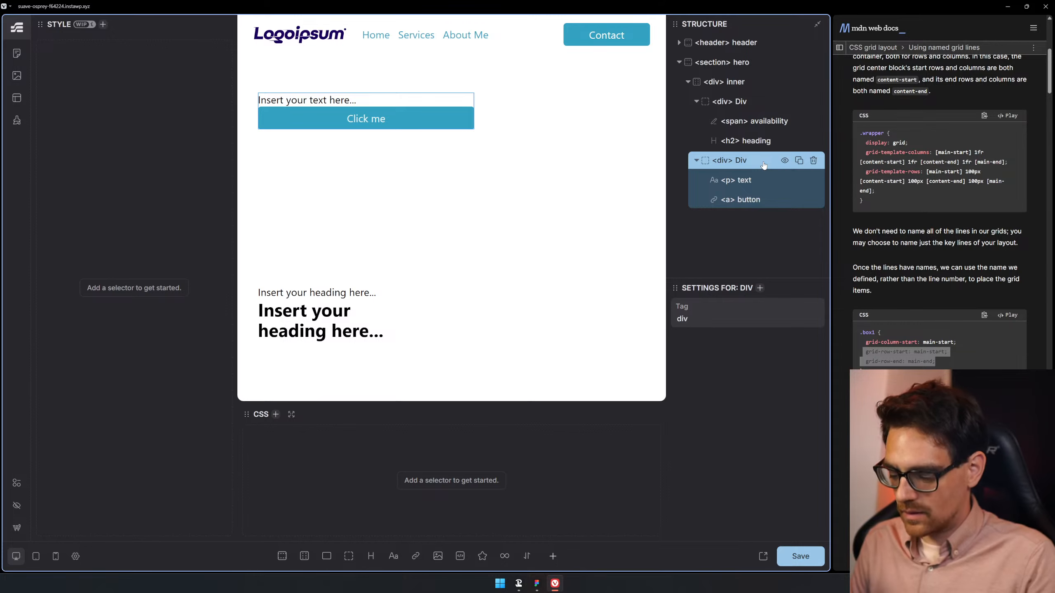
pyautogui.press('.')
pyautogui.write('hero')
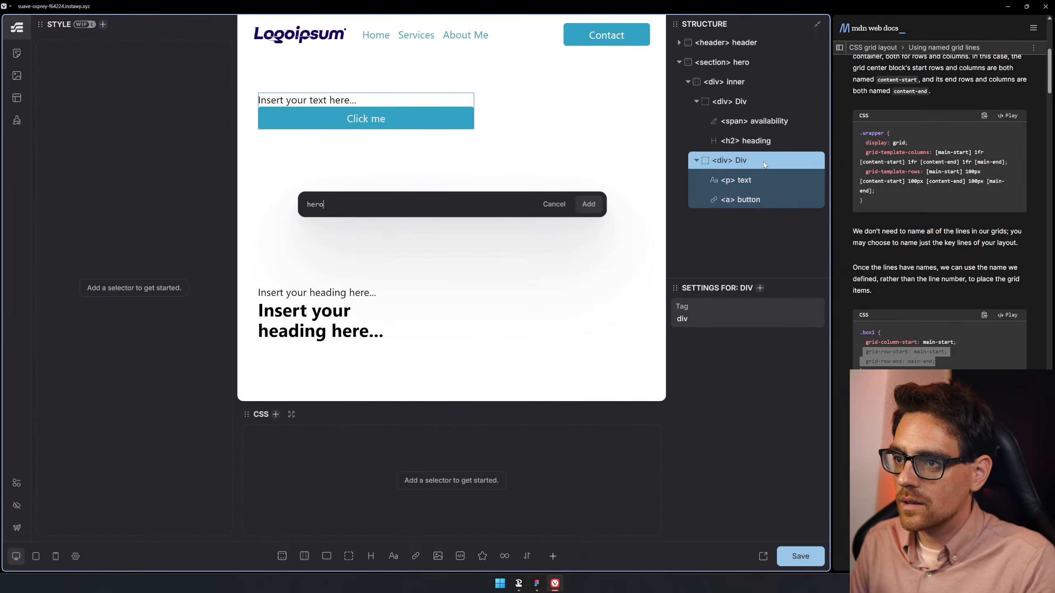
pyautogui.press('BackSpace')
pyautogui.press('BackSpace')
pyautogui.write('.')
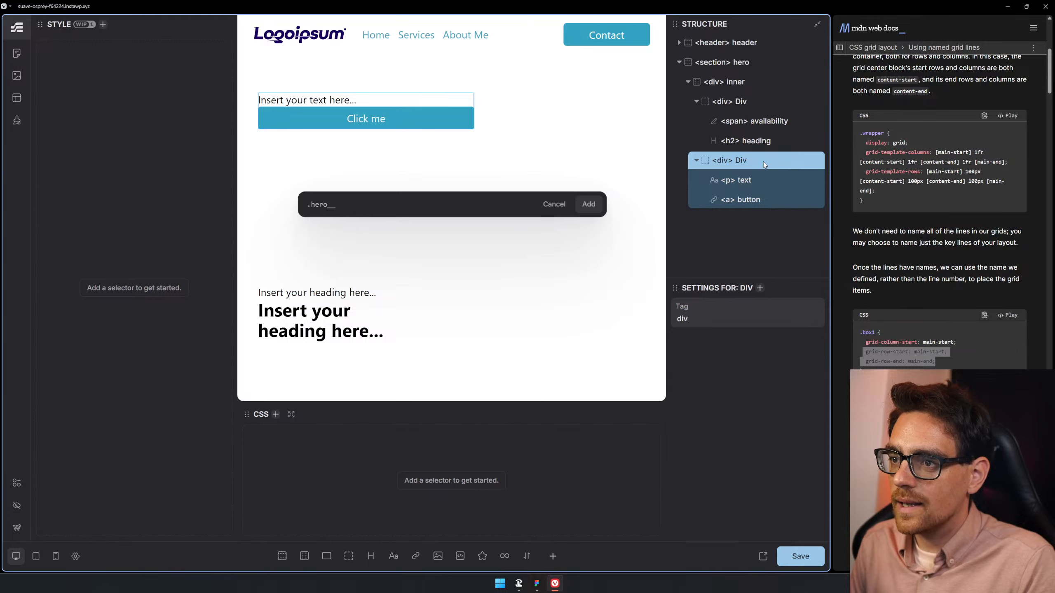
pyautogui.press('Return')
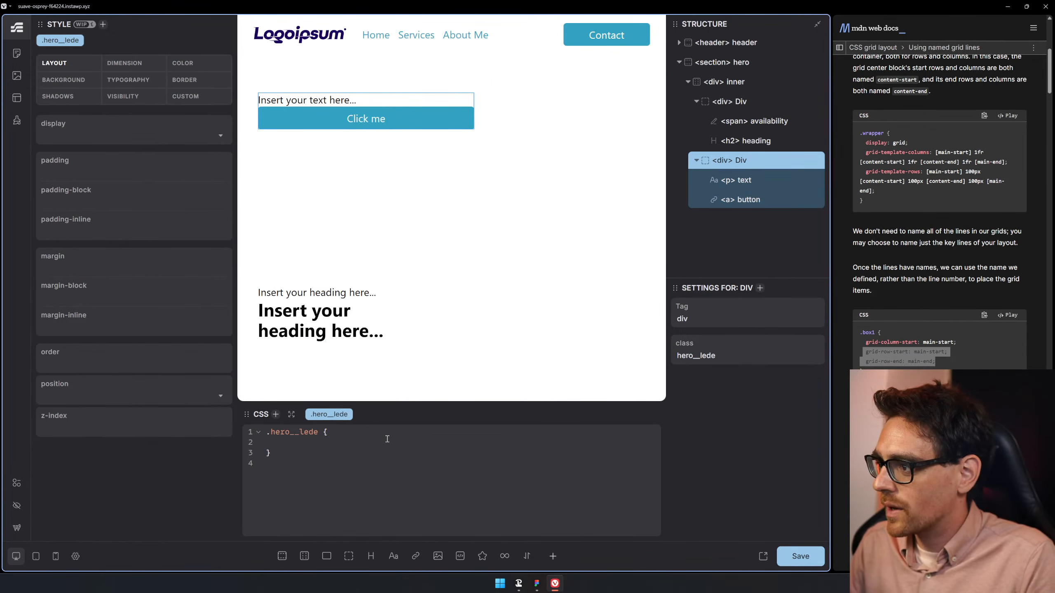
# - Add a grid-column-start declaration with the value main-end to the .hero__lede rule
pyautogui.write('grid-co')
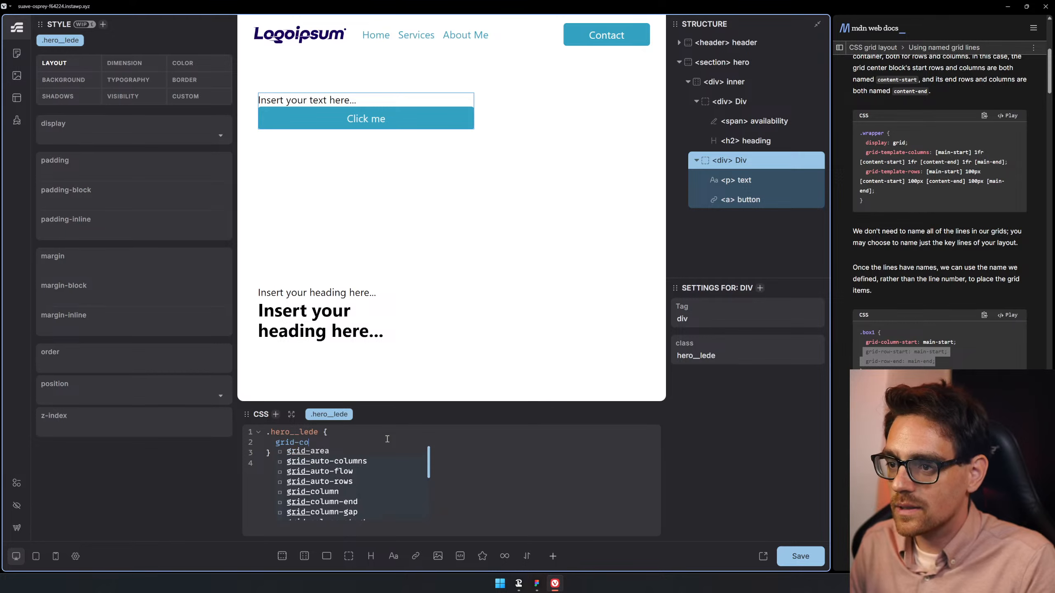
pyautogui.write('lum')
pyautogui.press('Down')
pyautogui.press('Down')
pyautogui.press('Down')
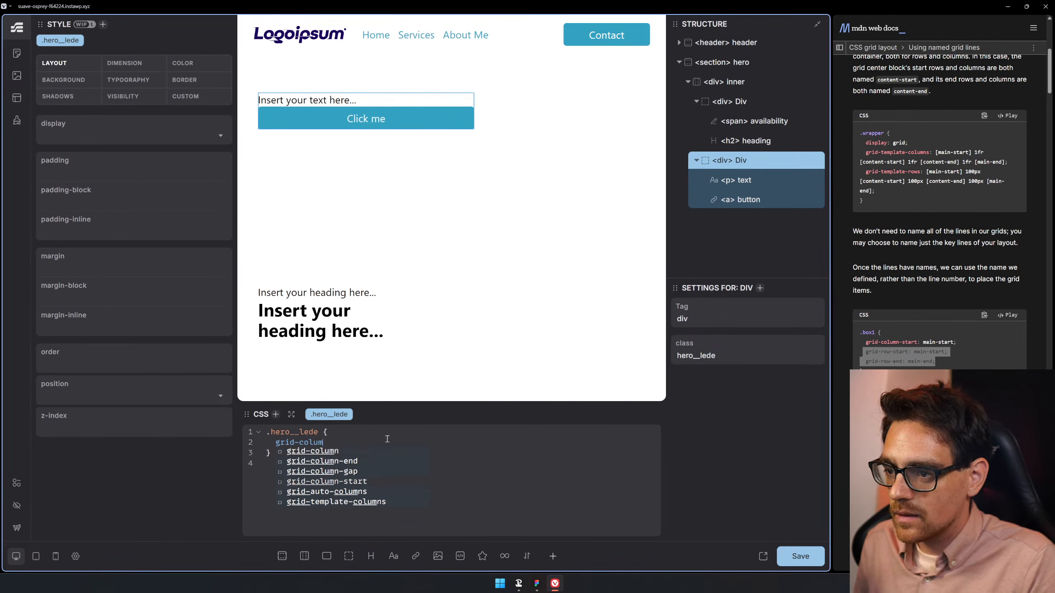
pyautogui.press('Return')
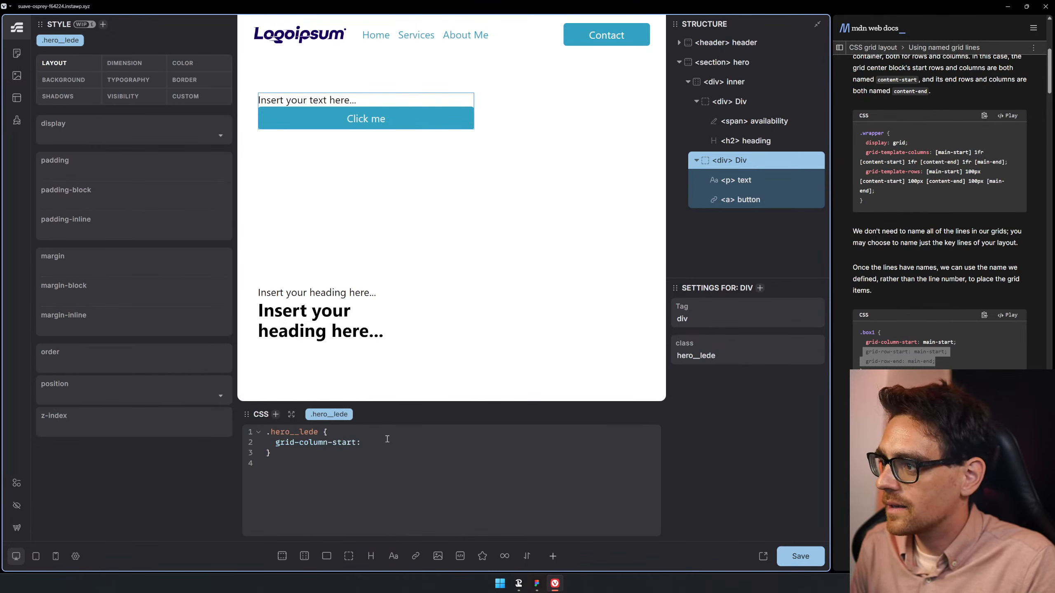
pyautogui.write('main-end;')
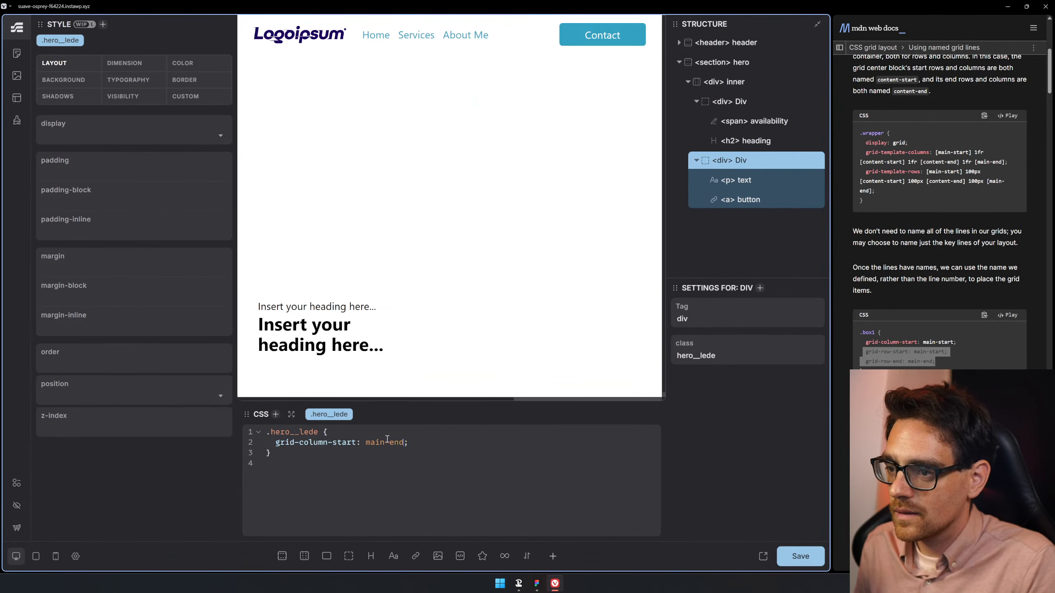
# - Change the grid-column-start value of .hero__lede to content
pyautogui.press('BackSpace')
pyautogui.press('BackSpace')
pyautogui.write('content')
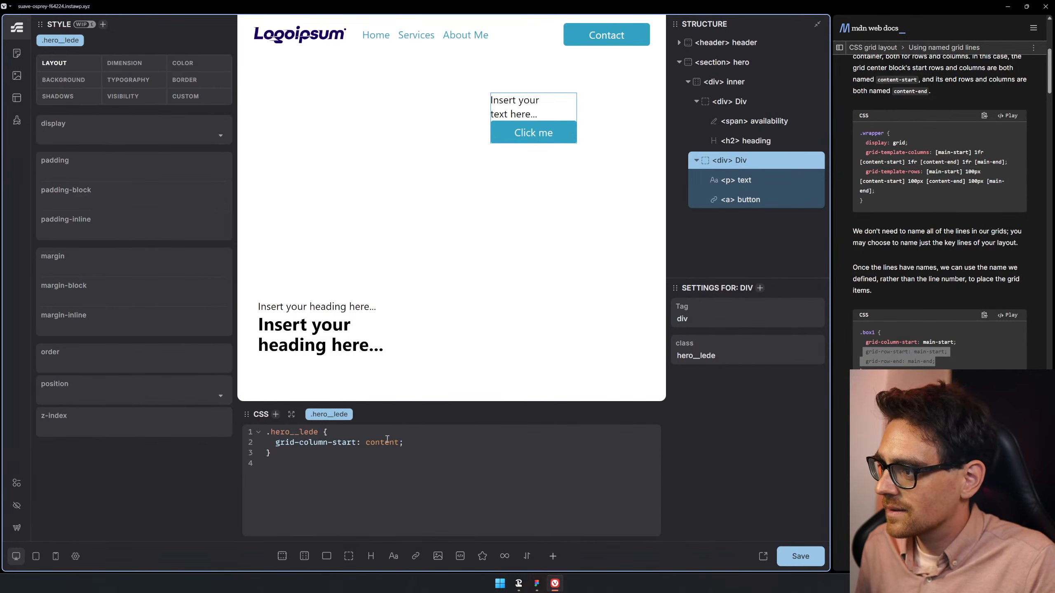
# - Add a grid-row-start declaration with the value content to the .hero__lede rule
pyautogui.write('d')
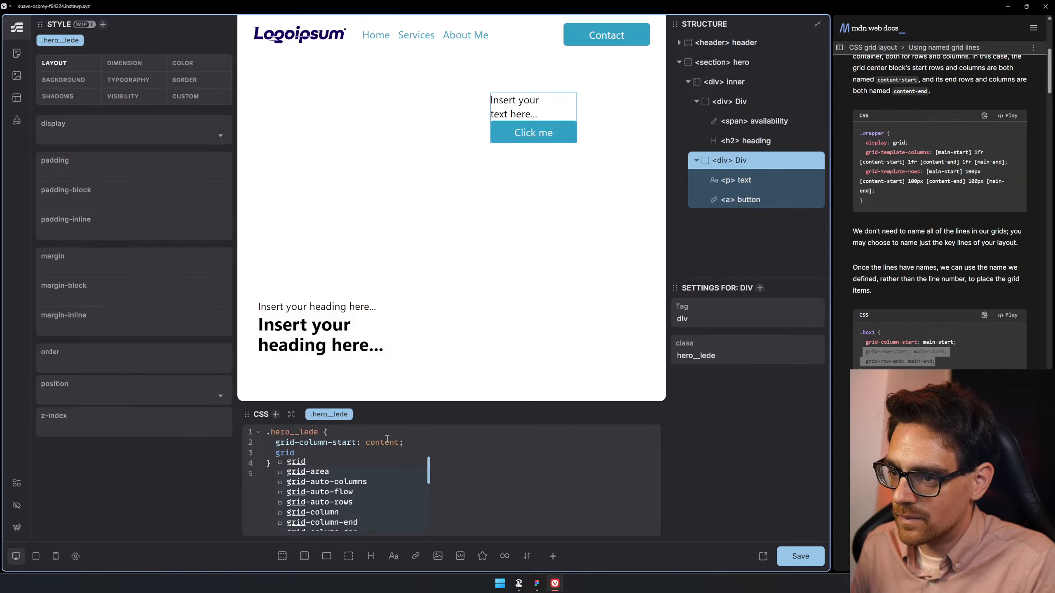
pyautogui.write('-row')
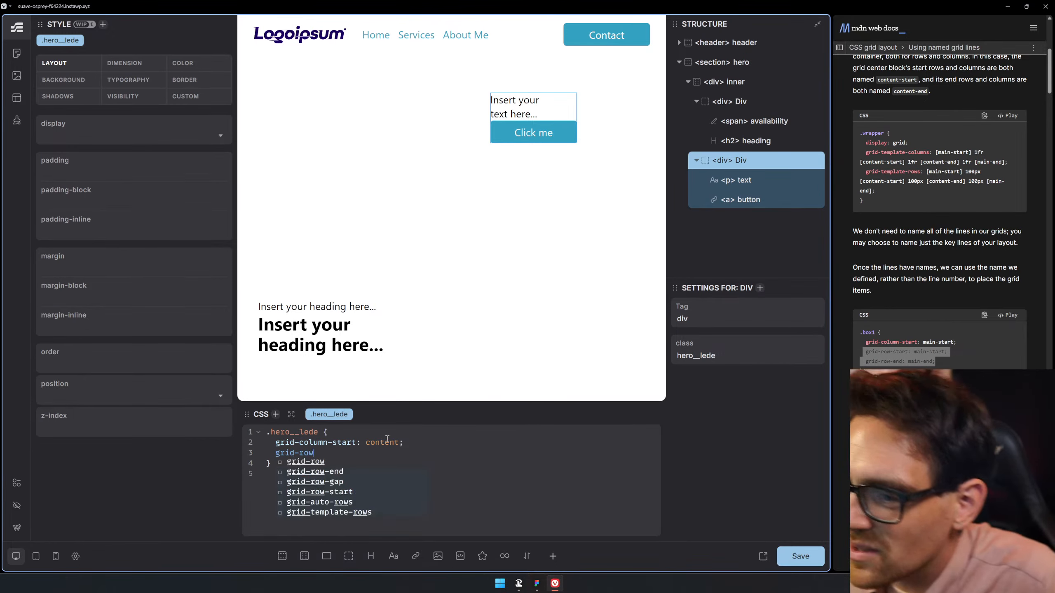
pyautogui.write('-sta')
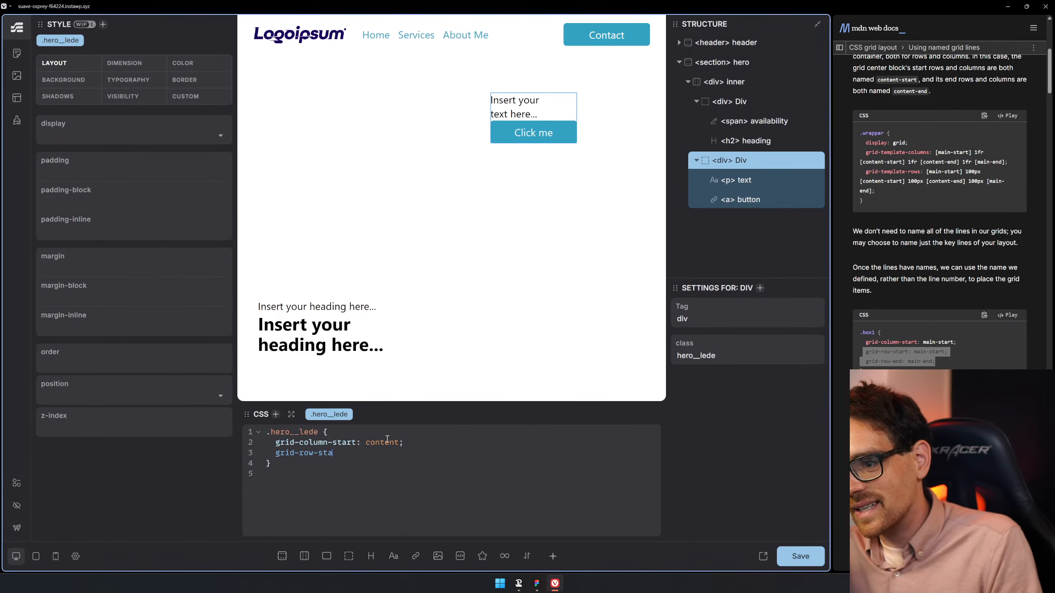
pyautogui.write('rtrt:')
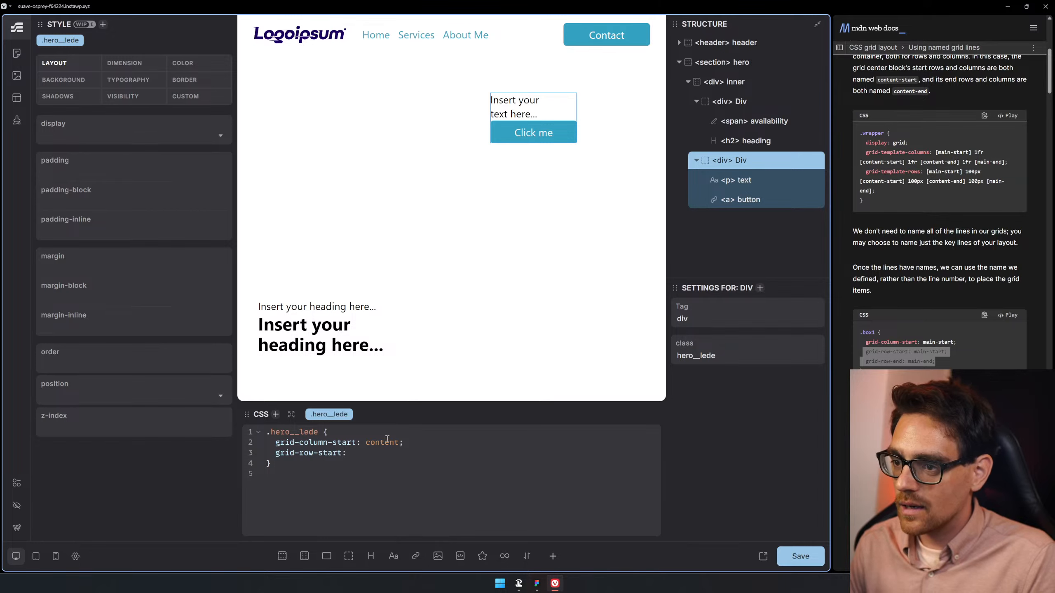
pyautogui.write(' content')
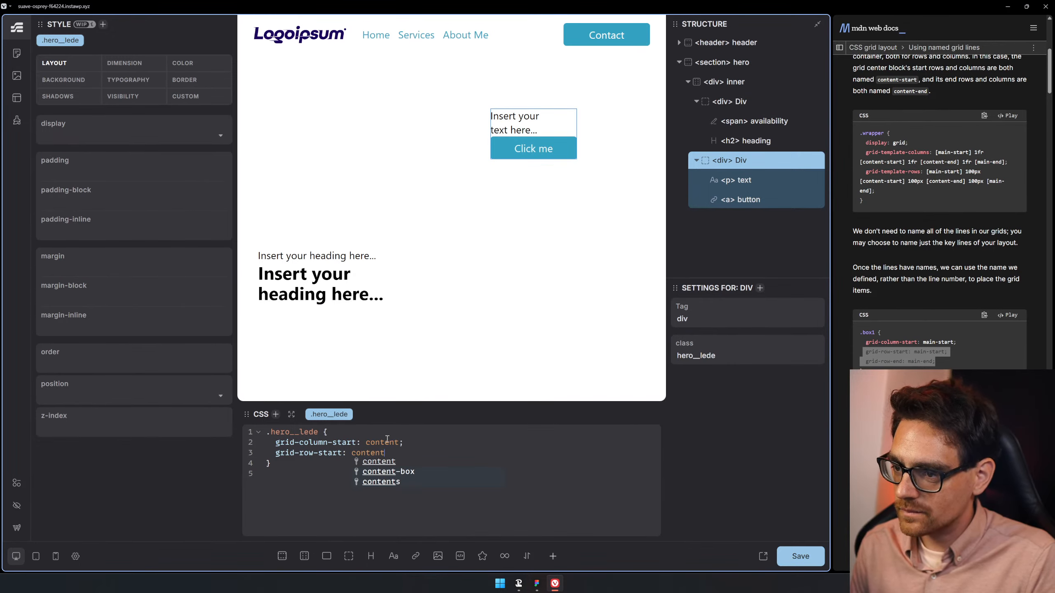
# - Add a grid-row-end declaration with the value main-end below grid-row-start in the .hero__lede rule
pyautogui.write(';')
pyautogui.press('Return')
pyautogui.write('grid')
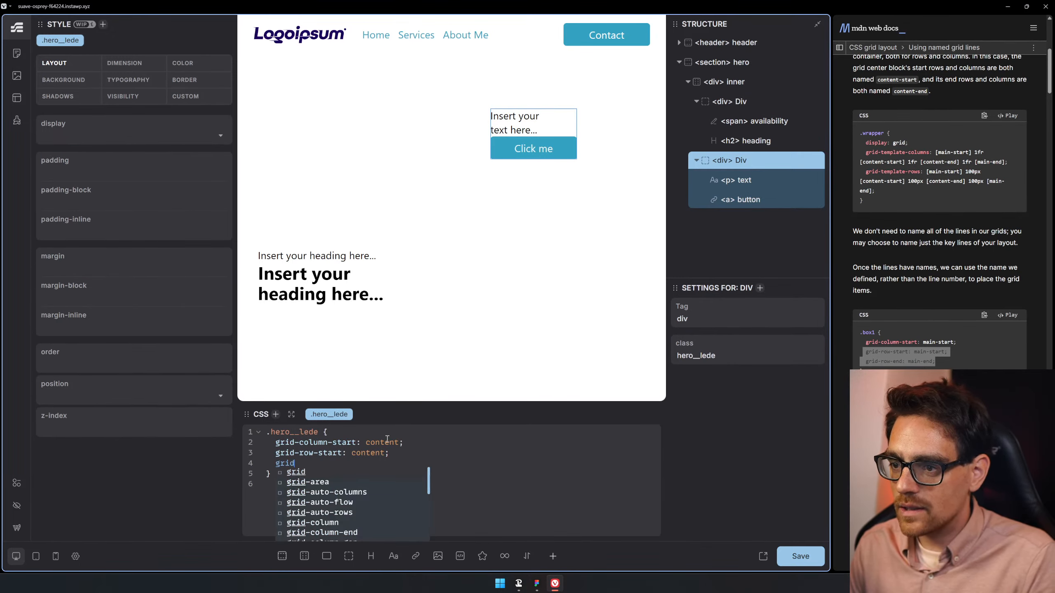
pyautogui.write('-row-en')
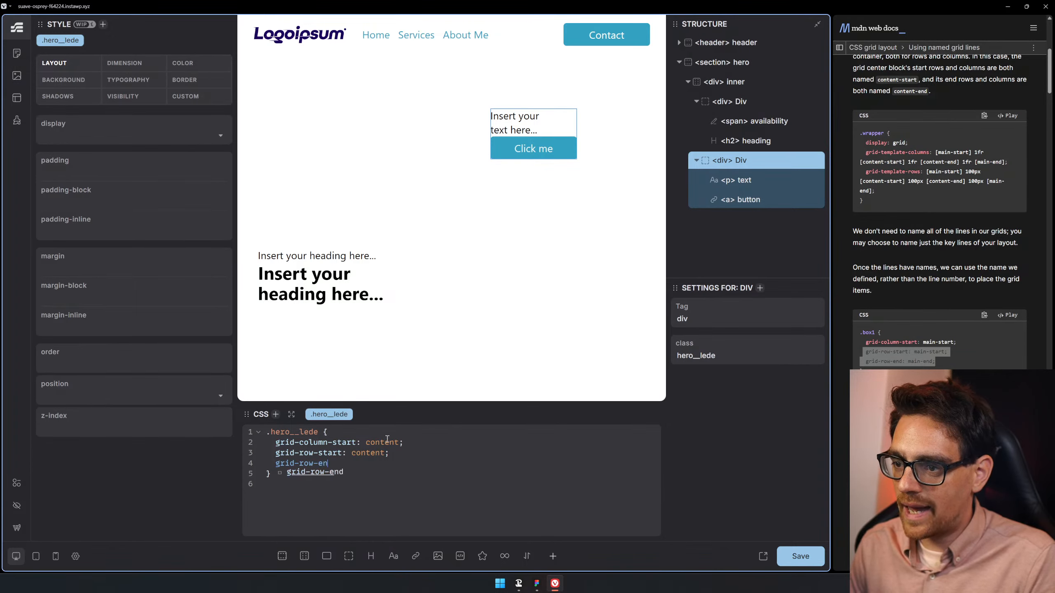
pyautogui.write('d: main-end')
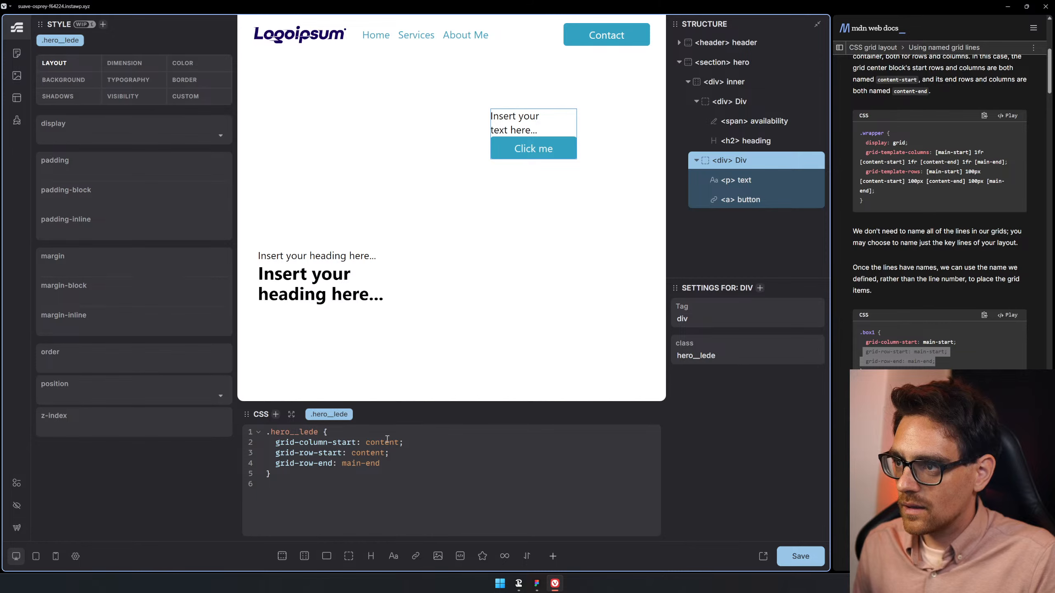
# - Change the grid-row-start value of the .hero__lede rule to main-end and deselect the element
pyautogui.press('Up')
pyautogui.press('End')
pyautogui.press('Left')
pyautogui.press('BackSpace')
pyautogui.press('BackSpace')
pyautogui.press('BackSpace')
pyautogui.press('BackSpace')
pyautogui.press('BackSpace')
pyautogui.press('BackSpace')
pyautogui.press('BackSpace')
pyautogui.write('marin')
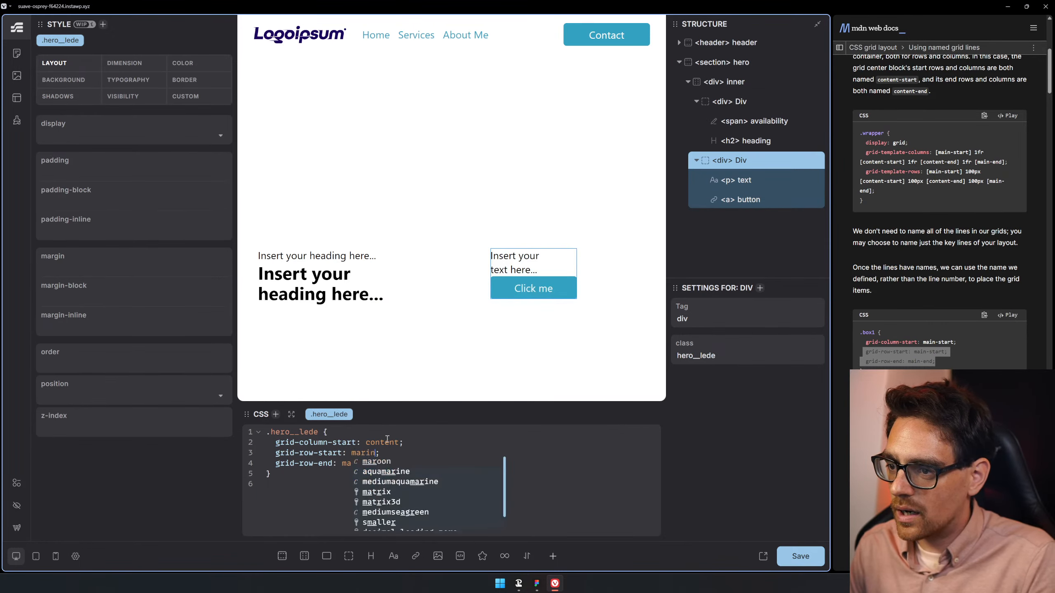
pyautogui.press('BackSpace')
pyautogui.press('BackSpace')
pyautogui.press('BackSpace')
pyautogui.write('in-end')
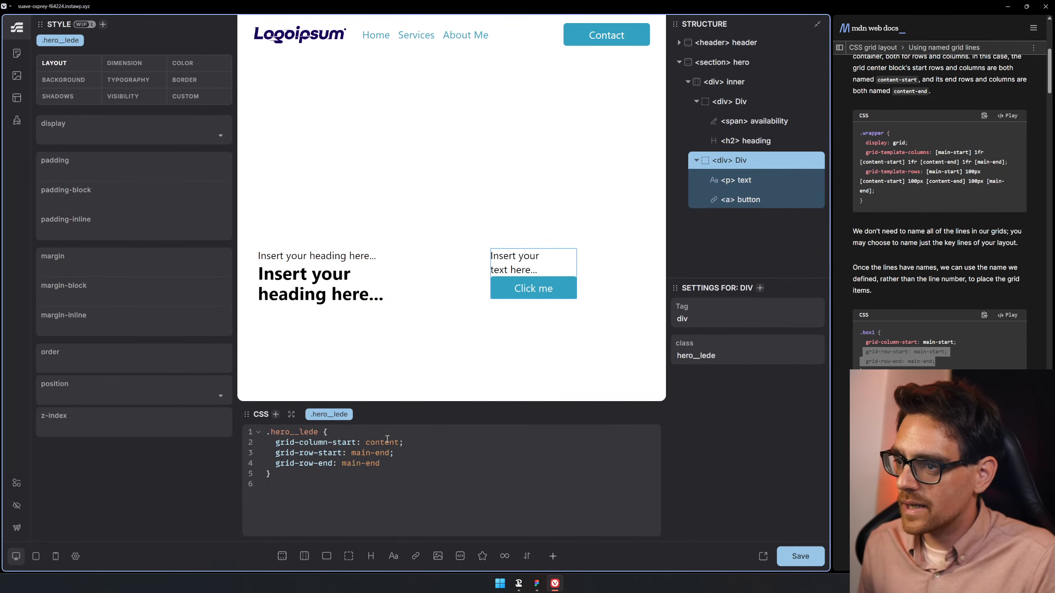
pyautogui.press('Escape')
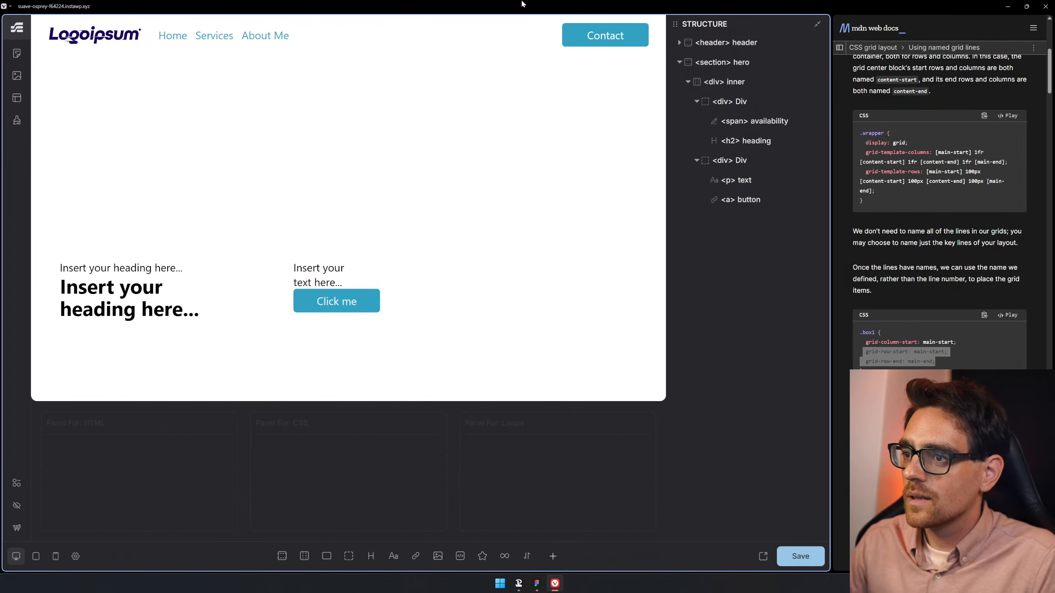
# - Select the inner div and highlight the content-end line name in its grid-template-columns value to examine it
pyautogui.click(468, 193)
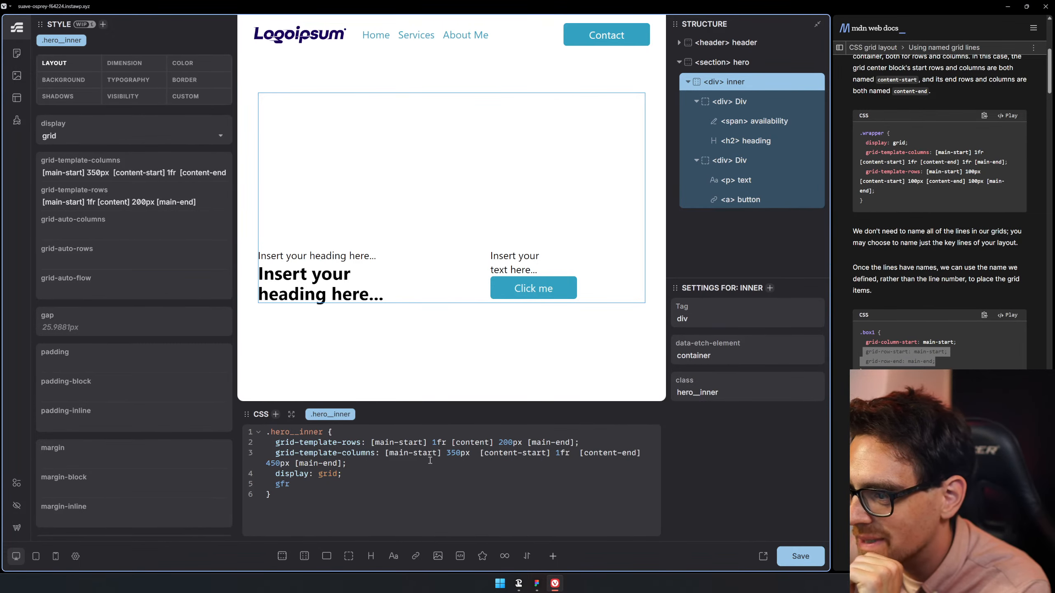
pyautogui.click(598, 453)
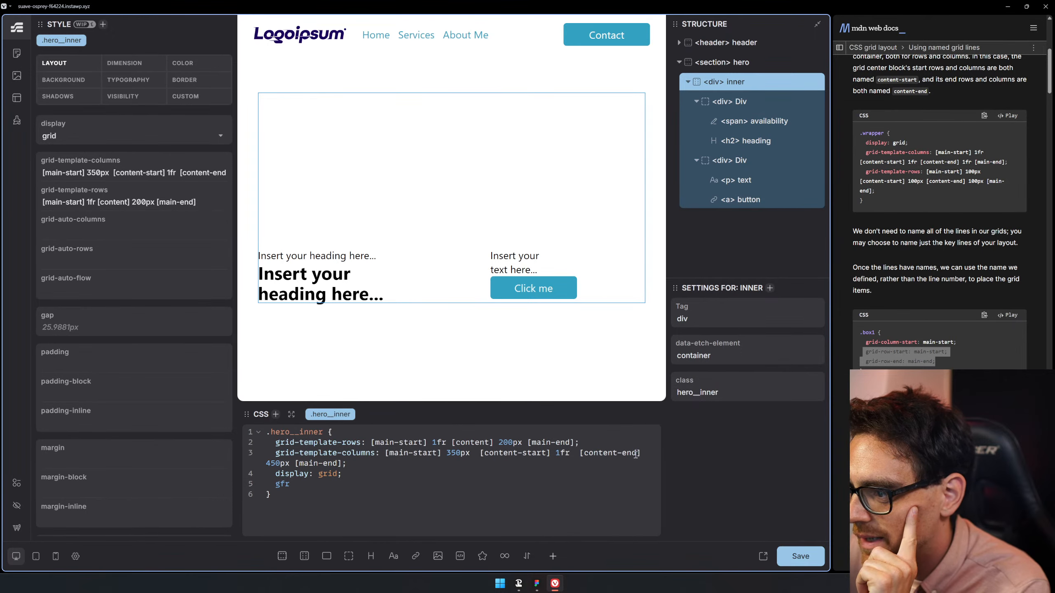
pyautogui.moveTo(635, 454); pyautogui.dragTo(585, 454)
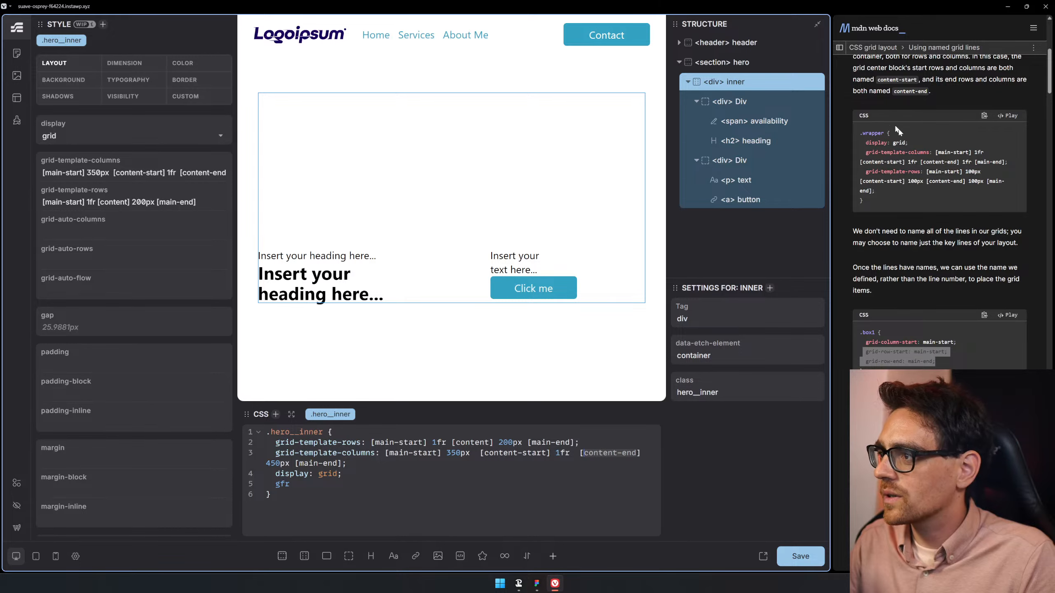
# - Leave the MDN documentation in the side browser pane and return to the CSS Grid Generator page
pyautogui.click(910, 142)
pyautogui.hotkey('ctrl', 'l')
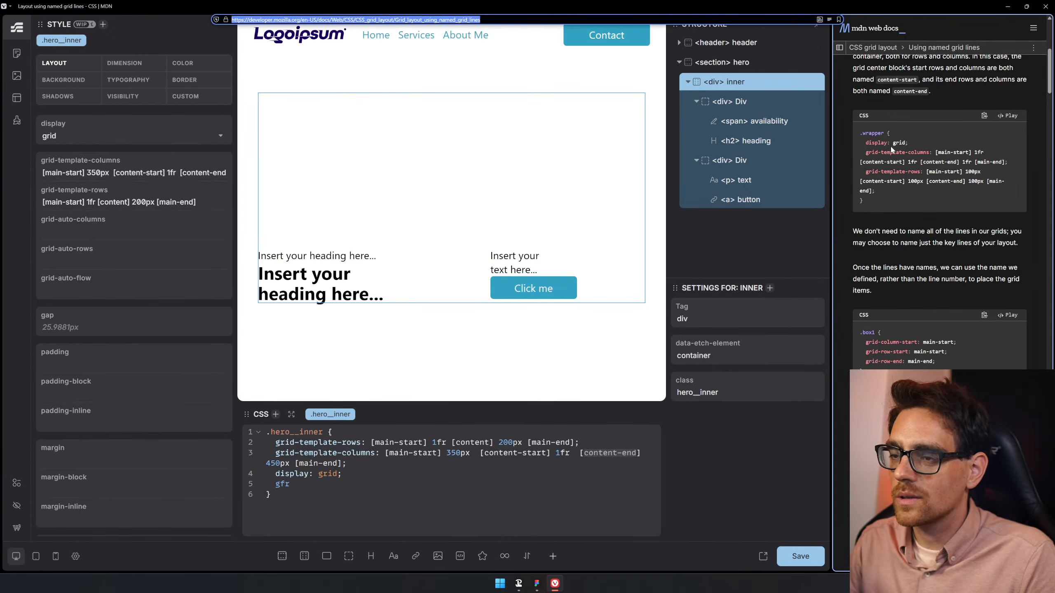
pyautogui.write('grid-area')
pyautogui.press('Return')
pyautogui.click(911, 166)
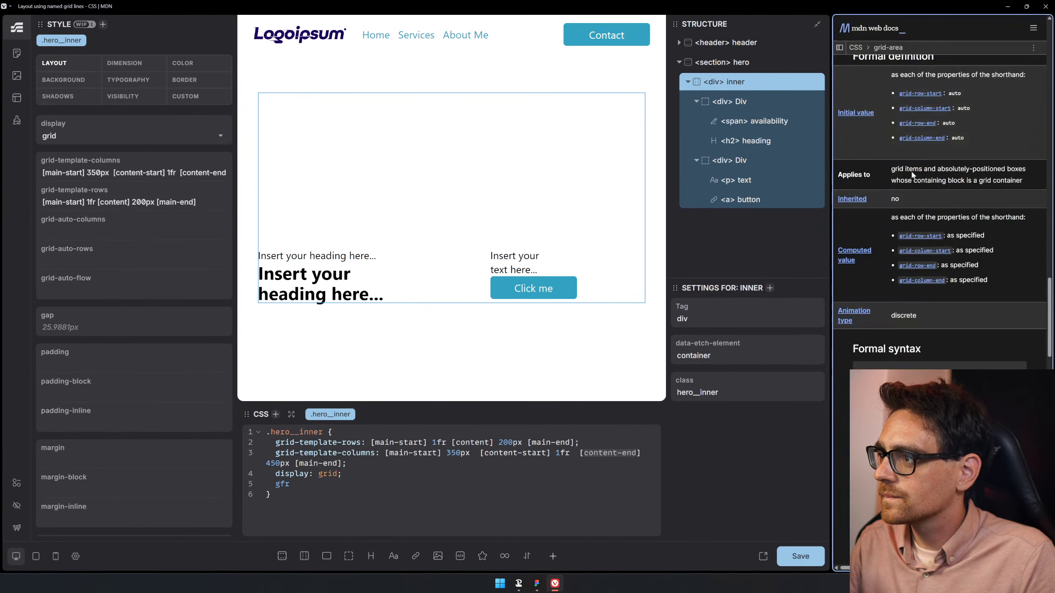
pyautogui.hotkey('alt', 'Left')
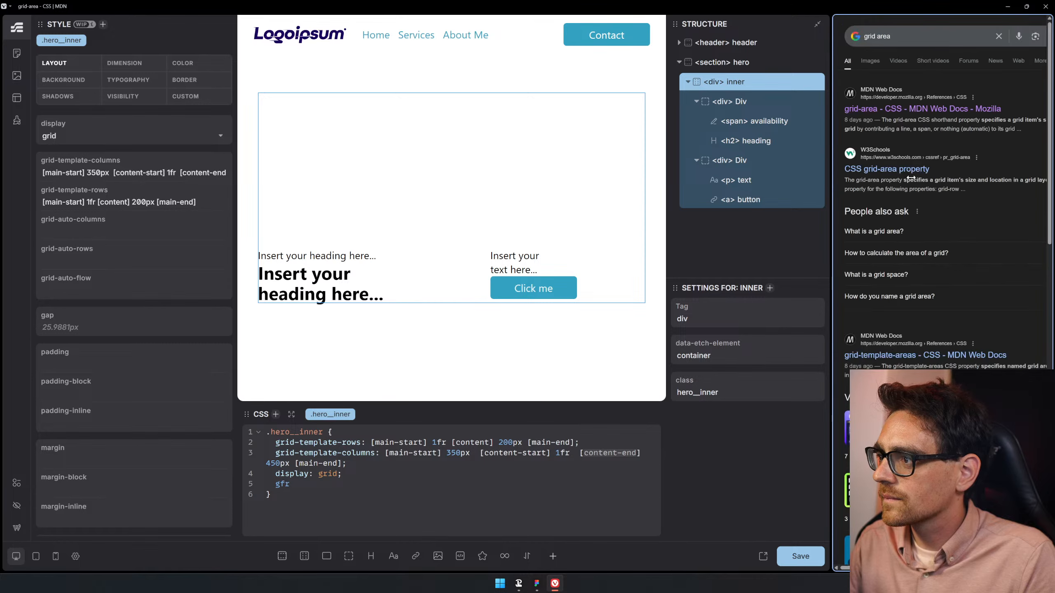
pyautogui.hotkey('alt', 'Left')
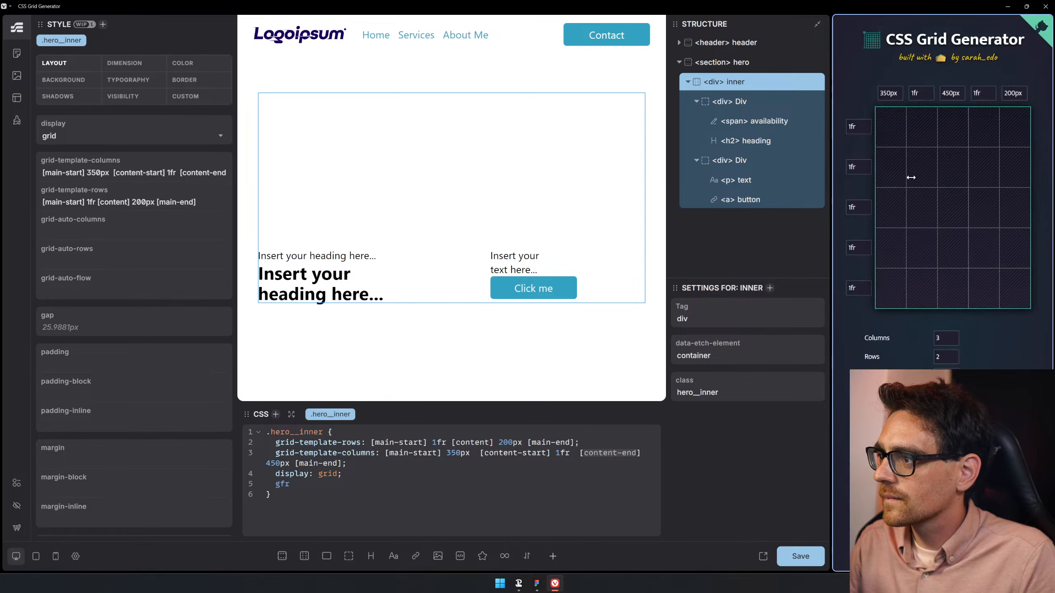
# - Set the first column's width to 350px in the five-column generator grid
pyautogui.doubleClick(889, 95)
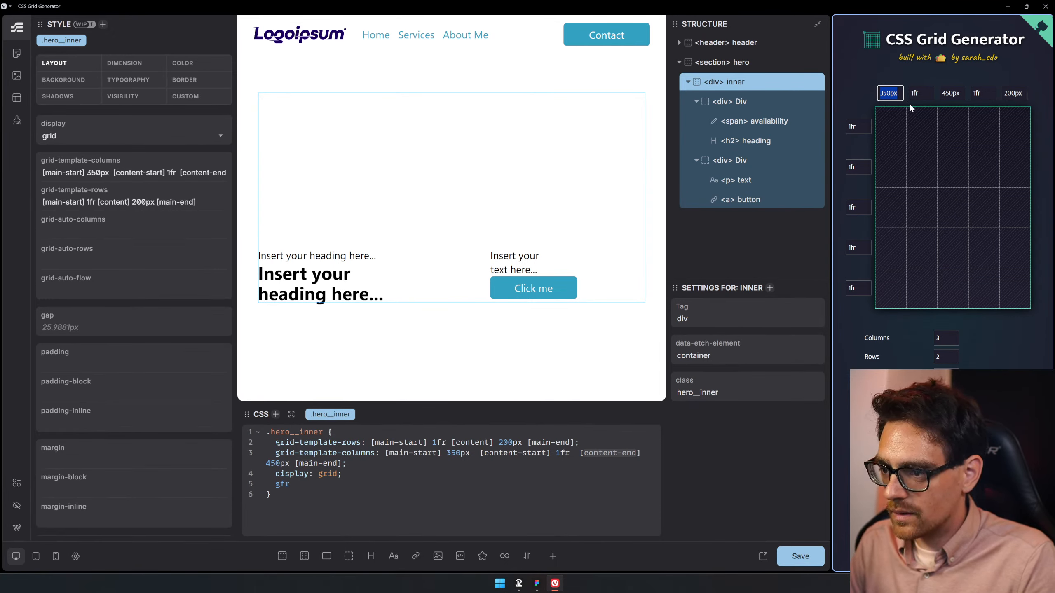
pyautogui.write('350')
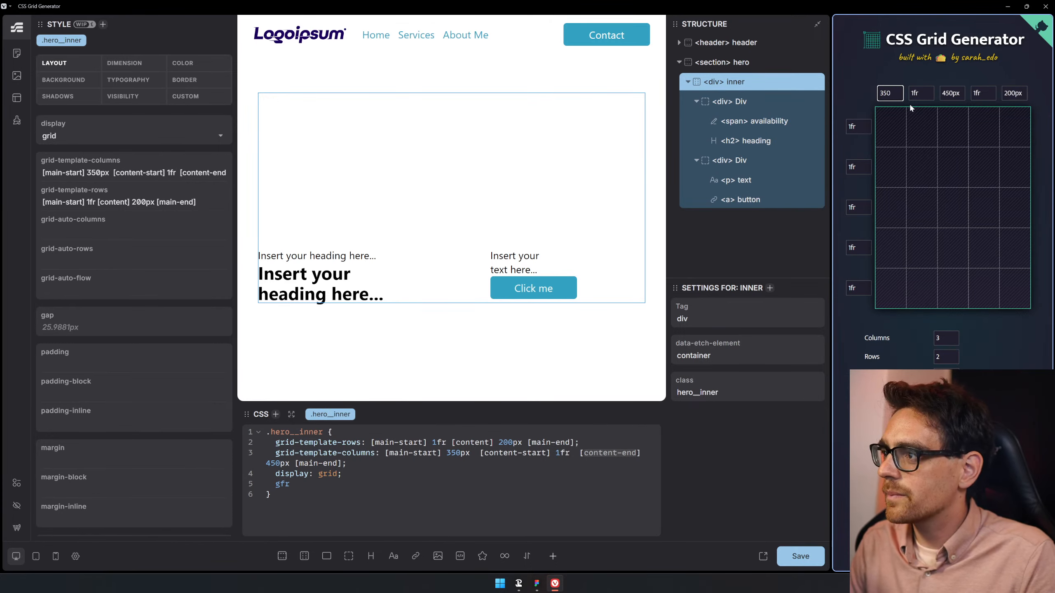
pyautogui.write('px')
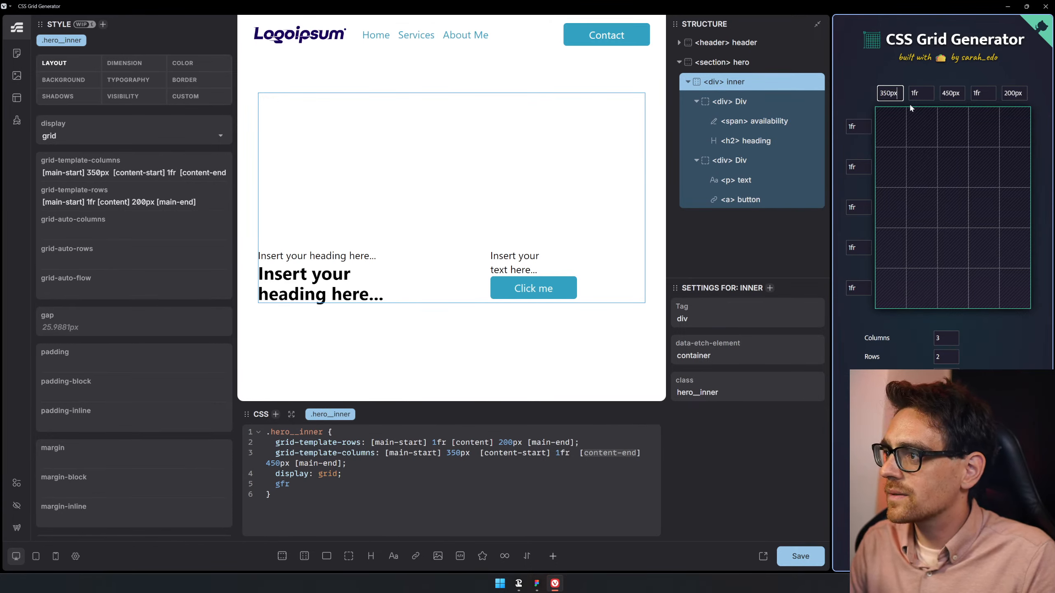
# - Set the generator grid to 3 columns and 2 rows
pyautogui.click(954, 342)
pyautogui.click(953, 354)
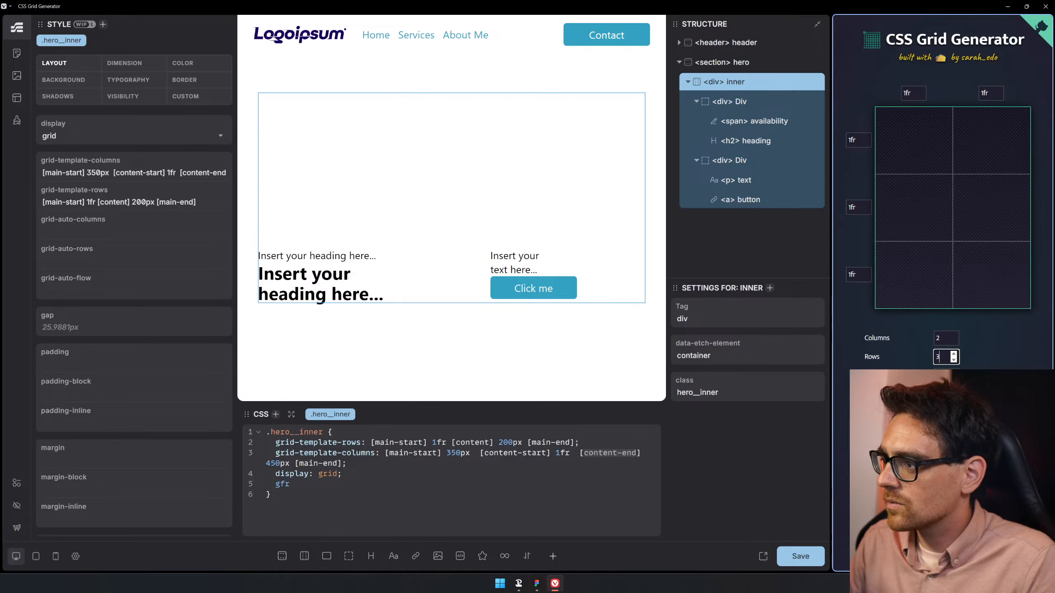
pyautogui.press('Down')
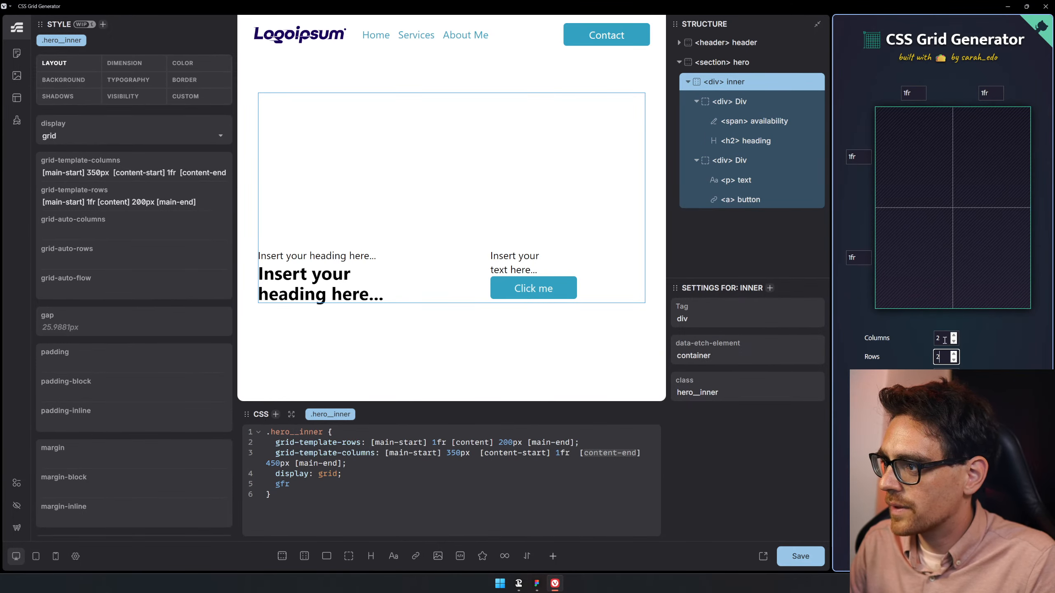
pyautogui.hotkey('shift', 'Tab')
pyautogui.press('Up')
# - Set the first column's width to 350px and the third column's width to 250px in the generator grid
pyautogui.click(892, 94)
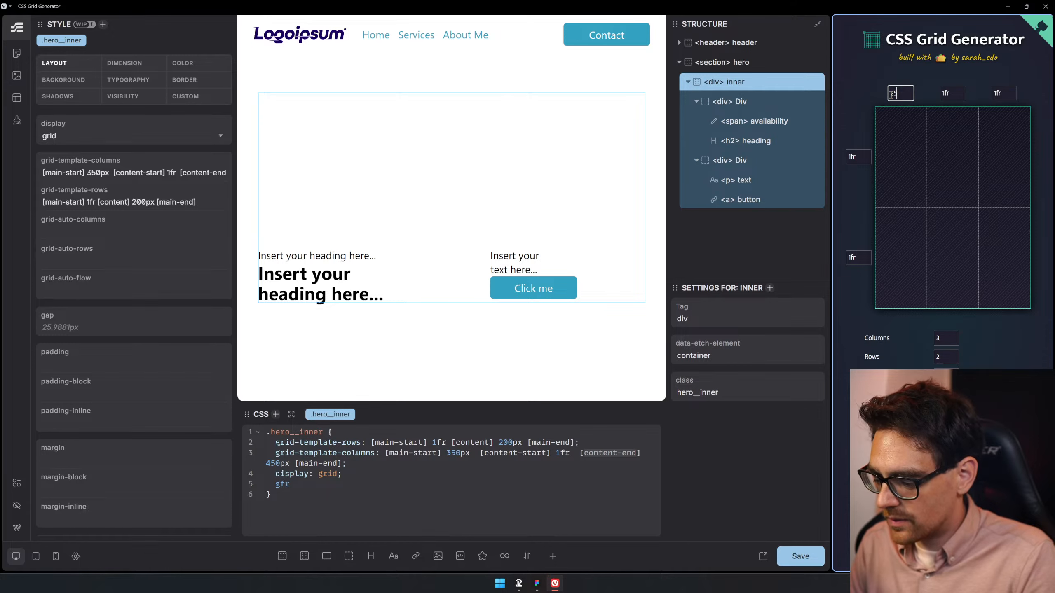
pyautogui.write('2')
pyautogui.press('BackSpace')
pyautogui.write('350p')
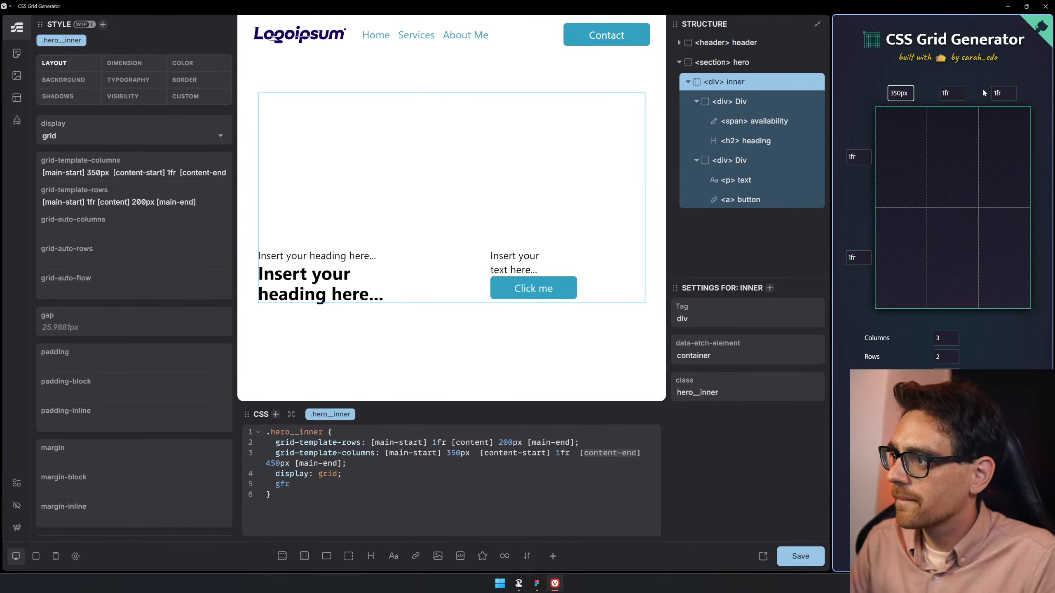
pyautogui.write('x')
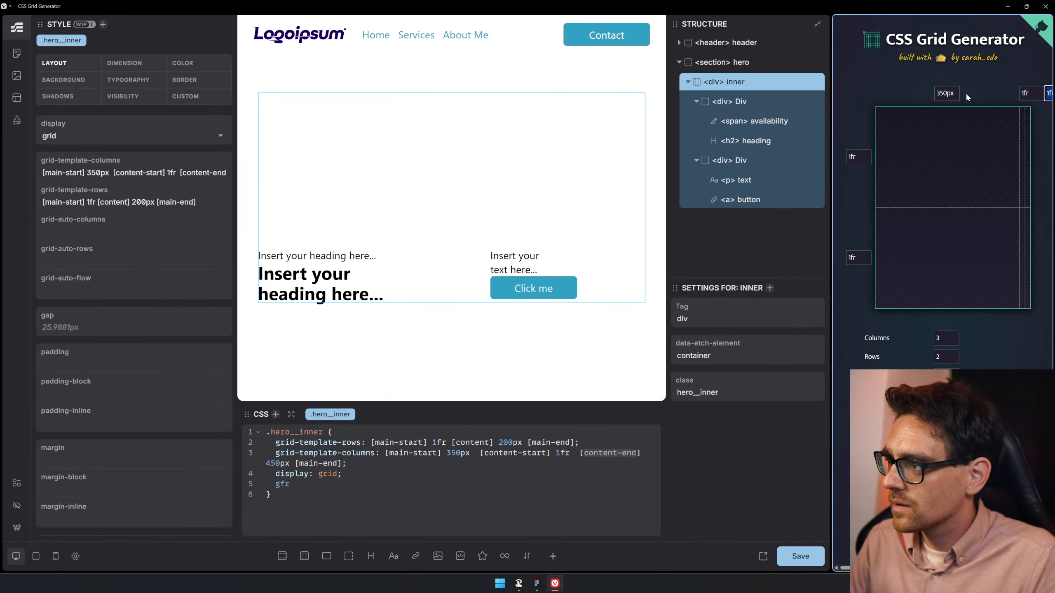
pyautogui.write('250xp')
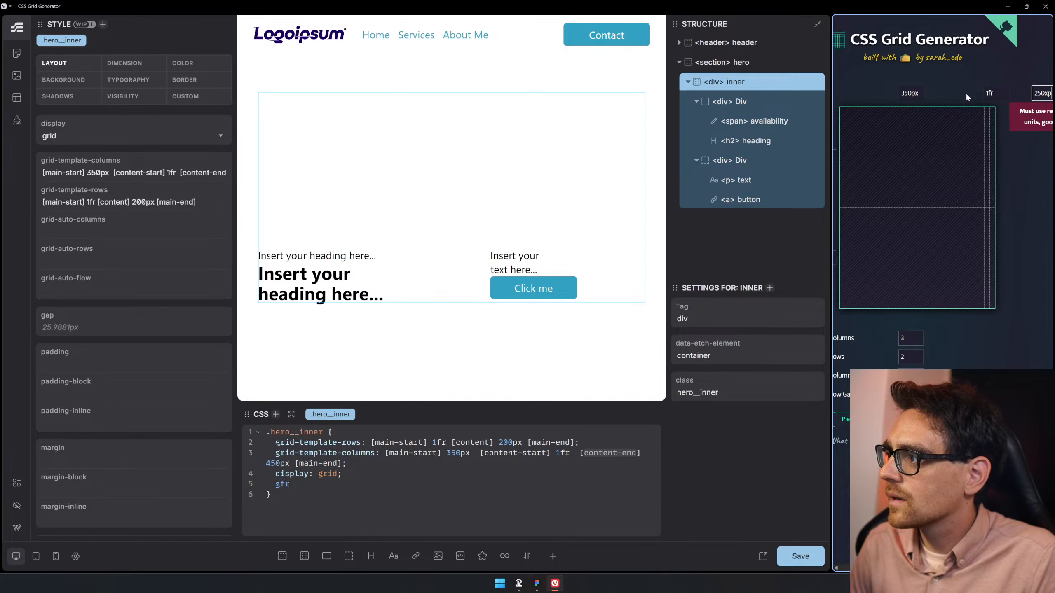
pyautogui.press('BackSpace')
pyautogui.press('BackSpace')
pyautogui.write('px')
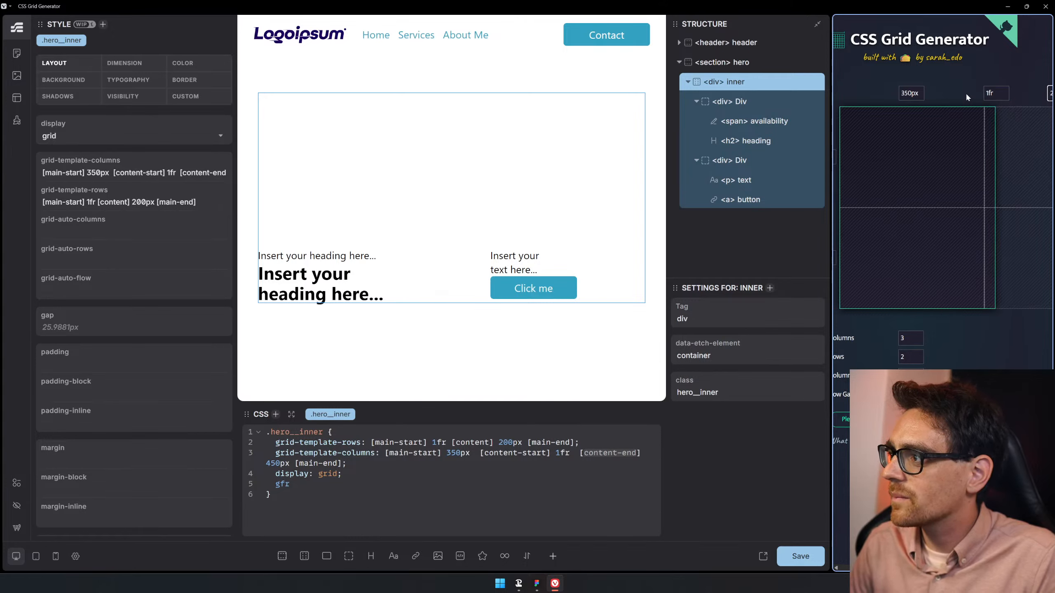
# - Set the second row's height to 200px in the generator grid
pyautogui.middleClick(902, 336)
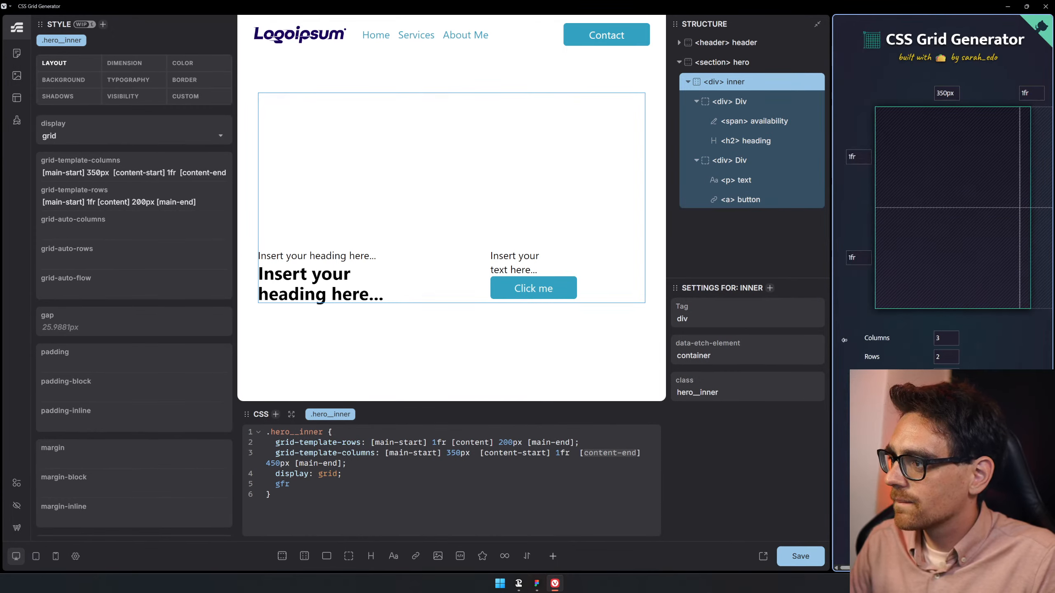
pyautogui.moveTo(860, 158); pyautogui.dragTo(831, 159)
pyautogui.moveTo(859, 255); pyautogui.dragTo(830, 253)
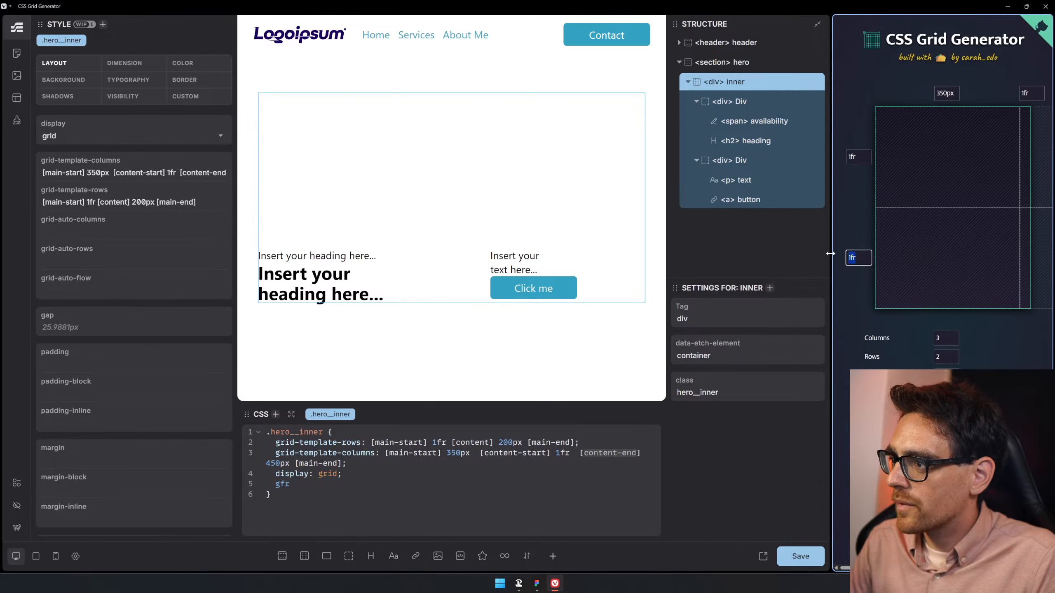
pyautogui.write('200px')
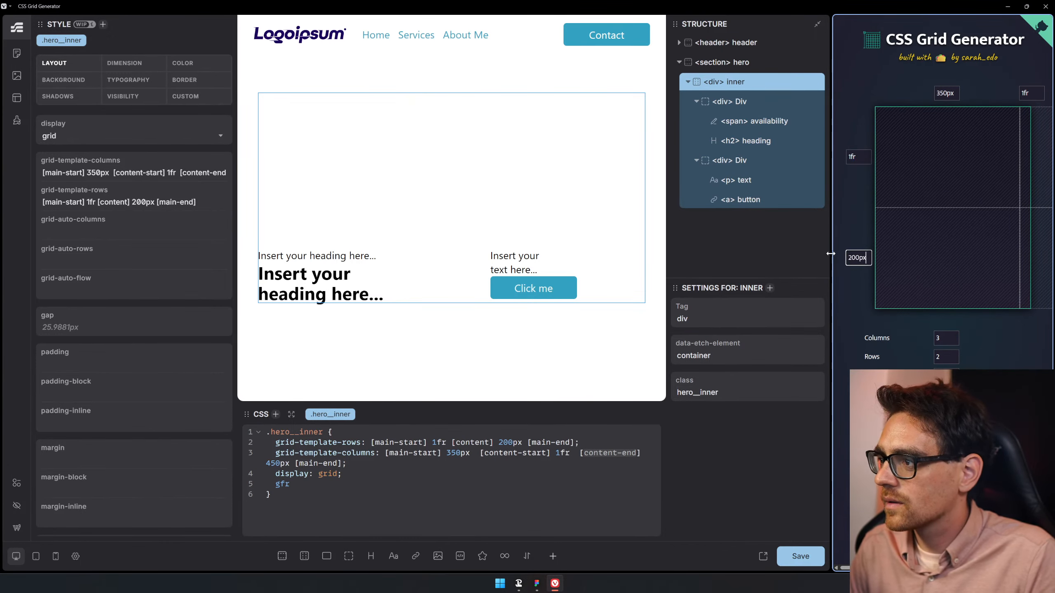
pyautogui.press('Return')
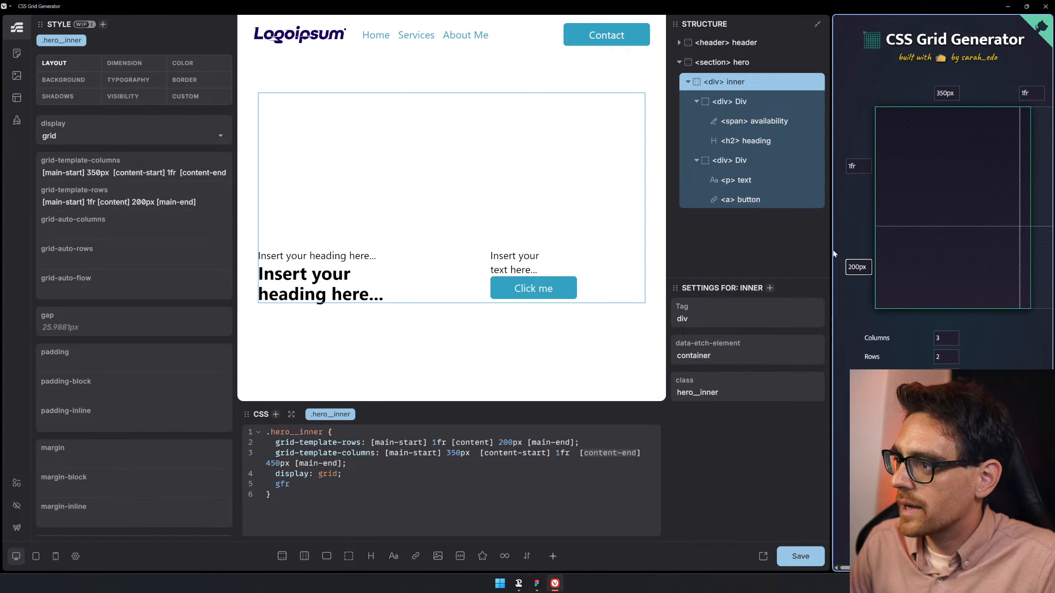
# - Compare the full generator grid with the grid-template values of the .hero__inner rule, and select the div holding the text and button
pyautogui.moveTo(828, 251); pyautogui.dragTo(618, 246)
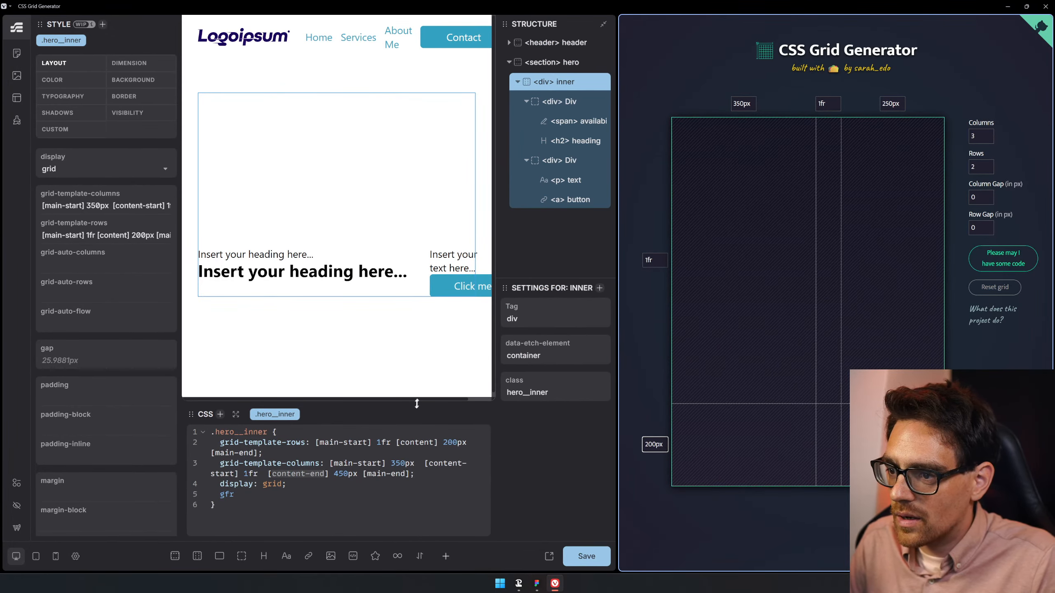
pyautogui.click(377, 442)
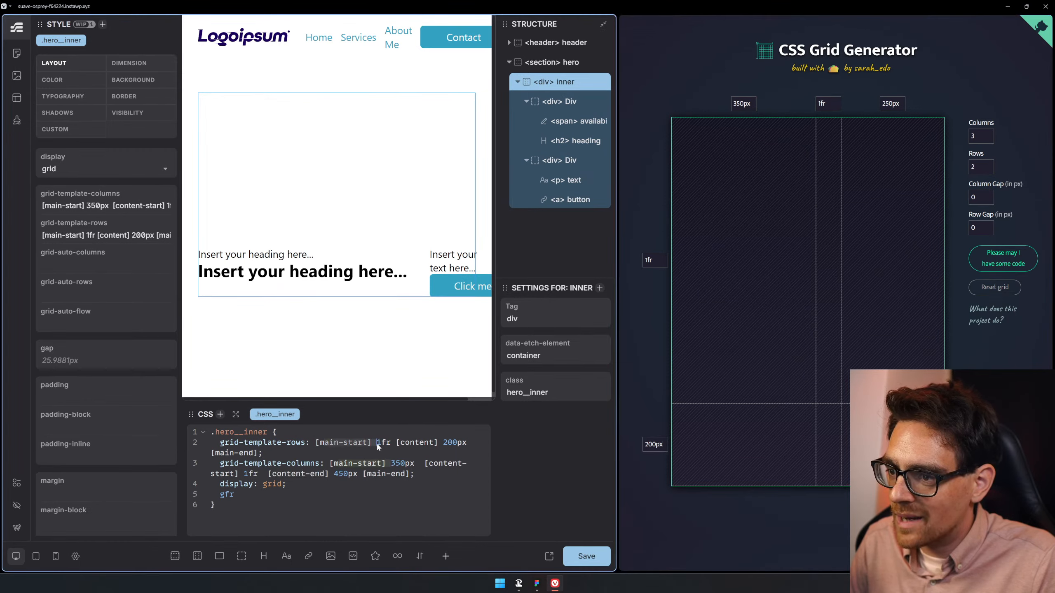
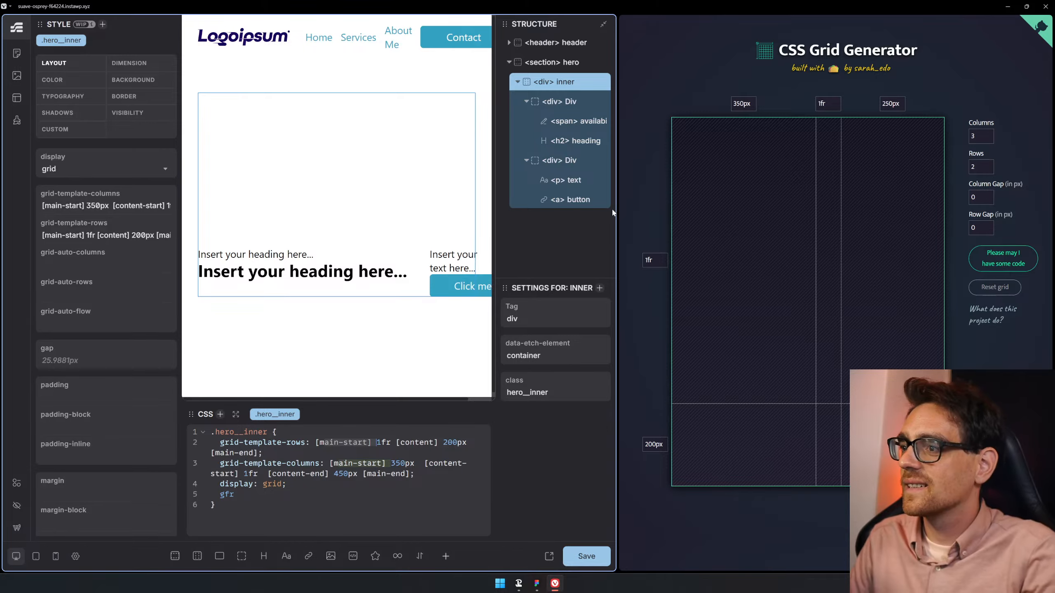
pyautogui.moveTo(616, 211); pyautogui.dragTo(843, 212)
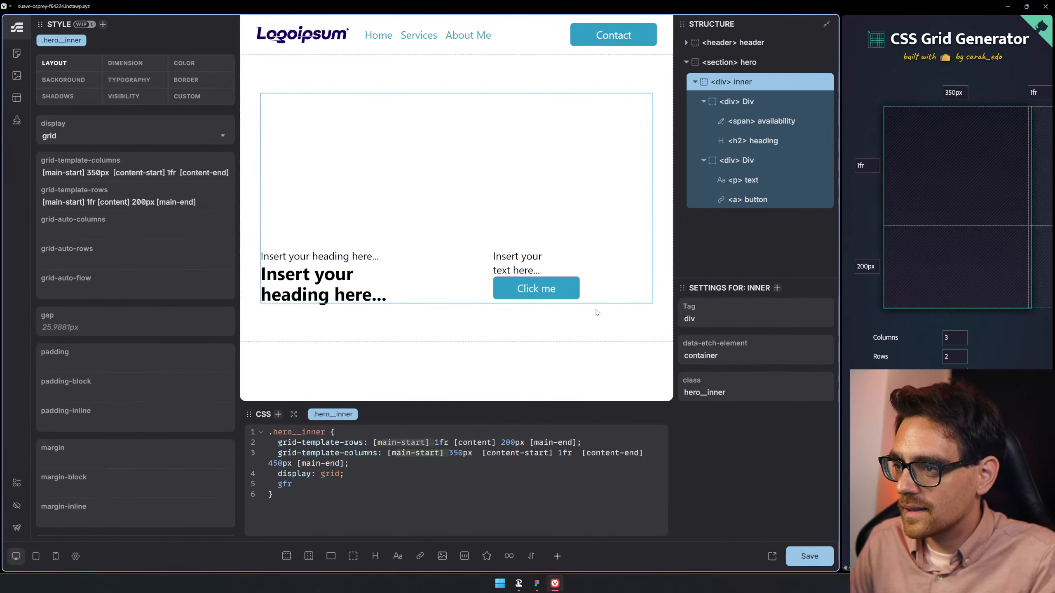
pyautogui.click(737, 160)
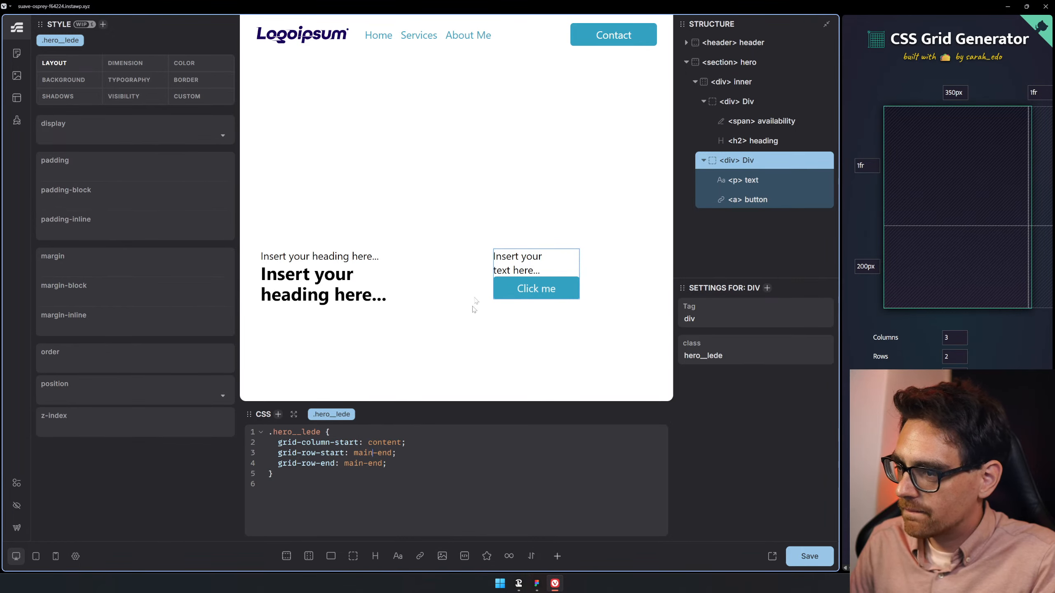
# - Try the value content for grid-row-start in the .hero__lede rule
pyautogui.doubleClick(366, 452)
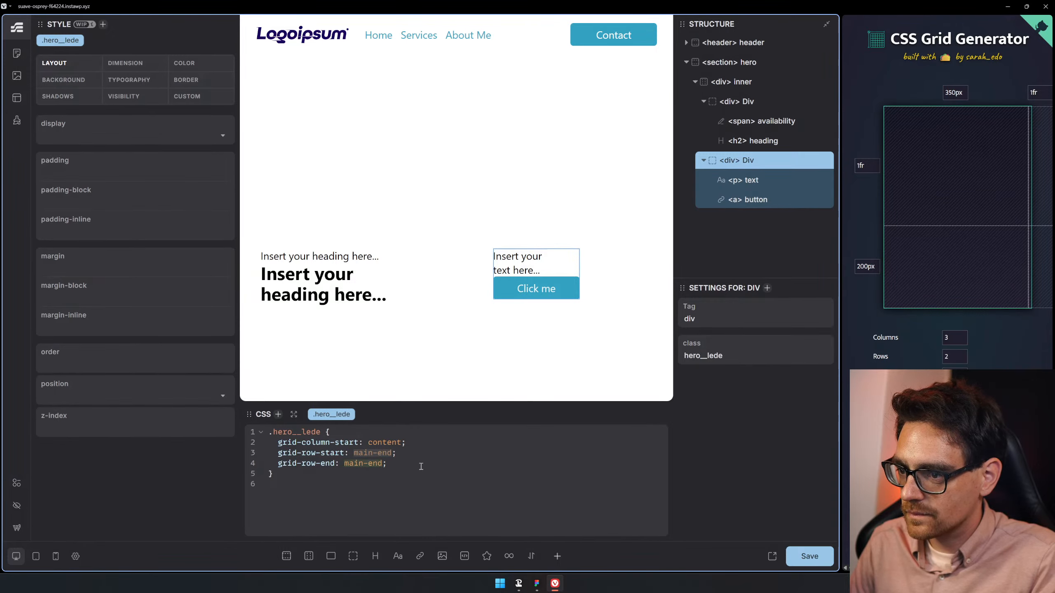
pyautogui.write('content')
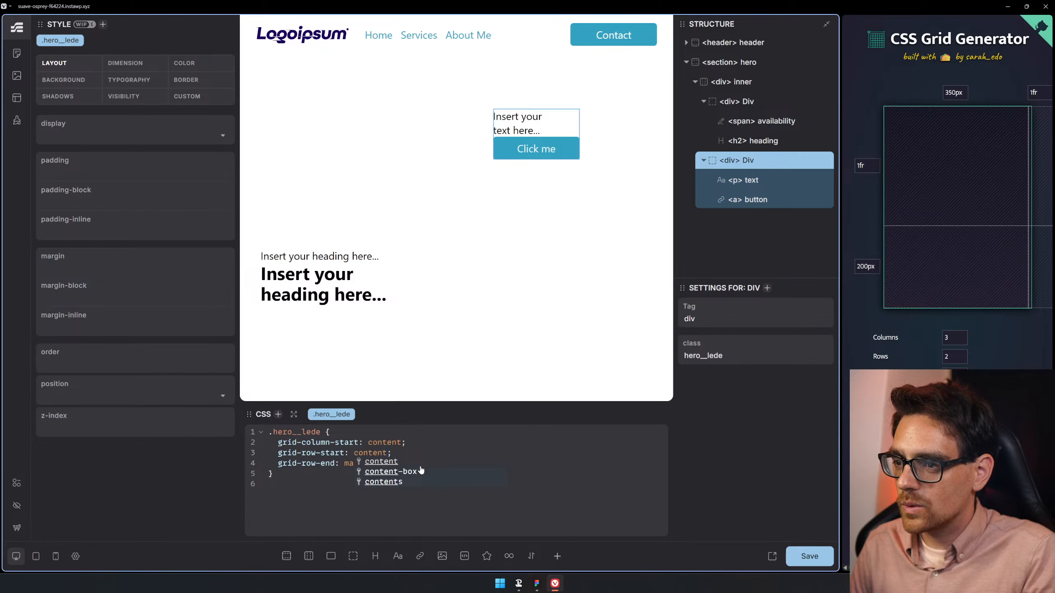
pyautogui.hotkey('ctrl', 'z')
pyautogui.hotkey('ctrl', 'z')
pyautogui.hotkey('ctrl', 'shift', 'z')
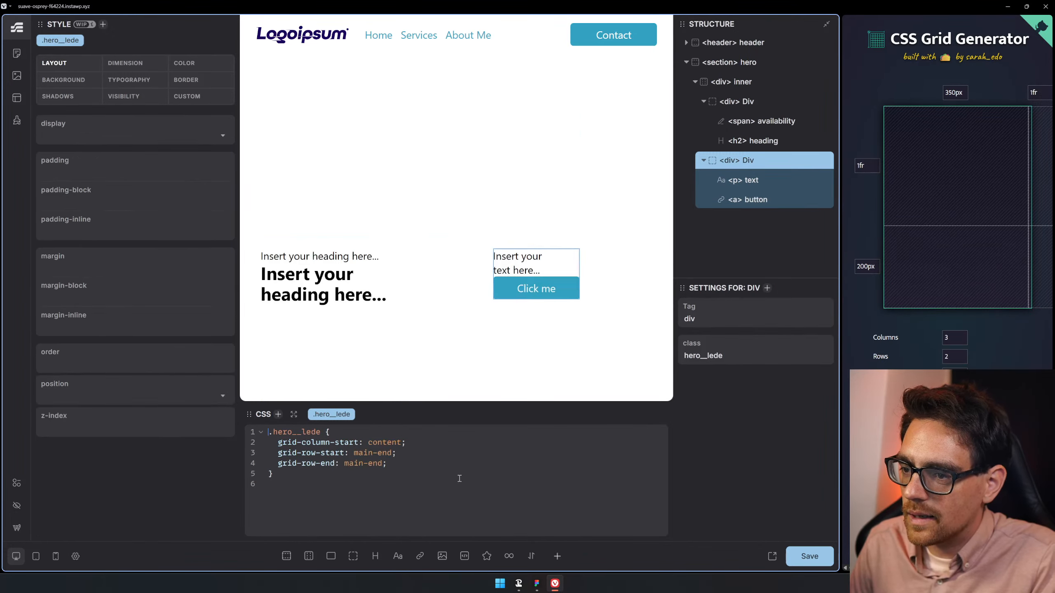
# - Duplicate the grid-column-start declaration of the .hero__lede rule on the line below and rename the copy's property grid-column-end
pyautogui.moveTo(417, 443); pyautogui.dragTo(279, 445)
pyautogui.hotkey('ctrl', 'c')
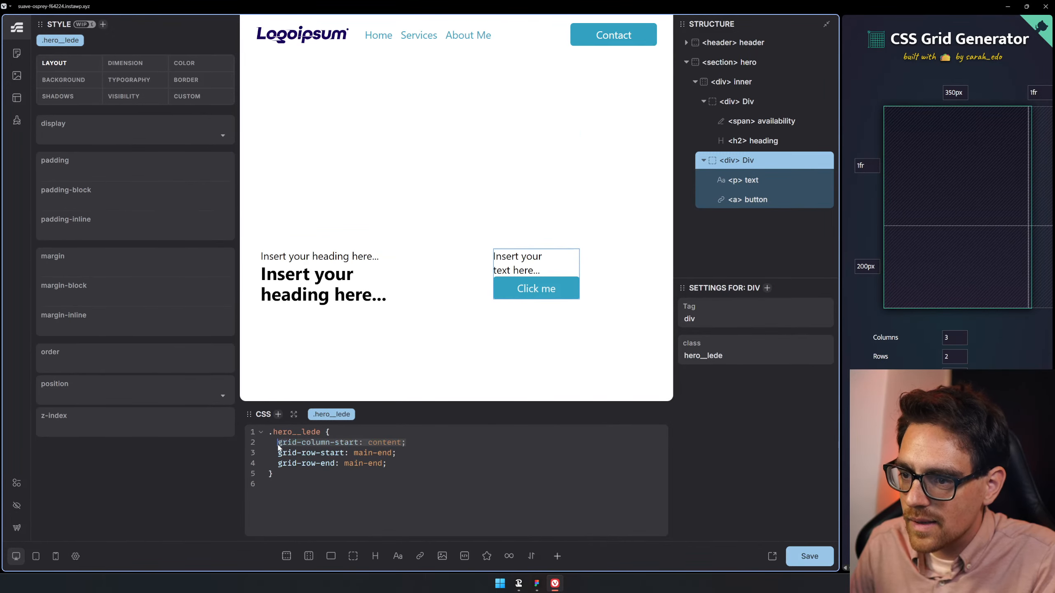
pyautogui.press('Right')
pyautogui.press('Return')
pyautogui.hotkey('ctrl', 'v')
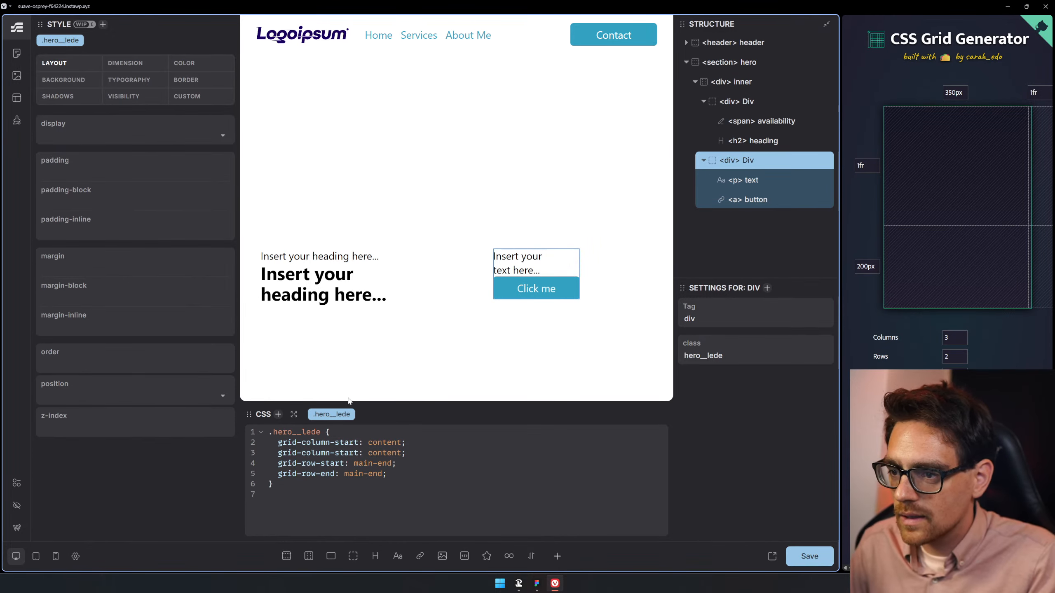
pyautogui.doubleClick(351, 453)
pyautogui.write('en')
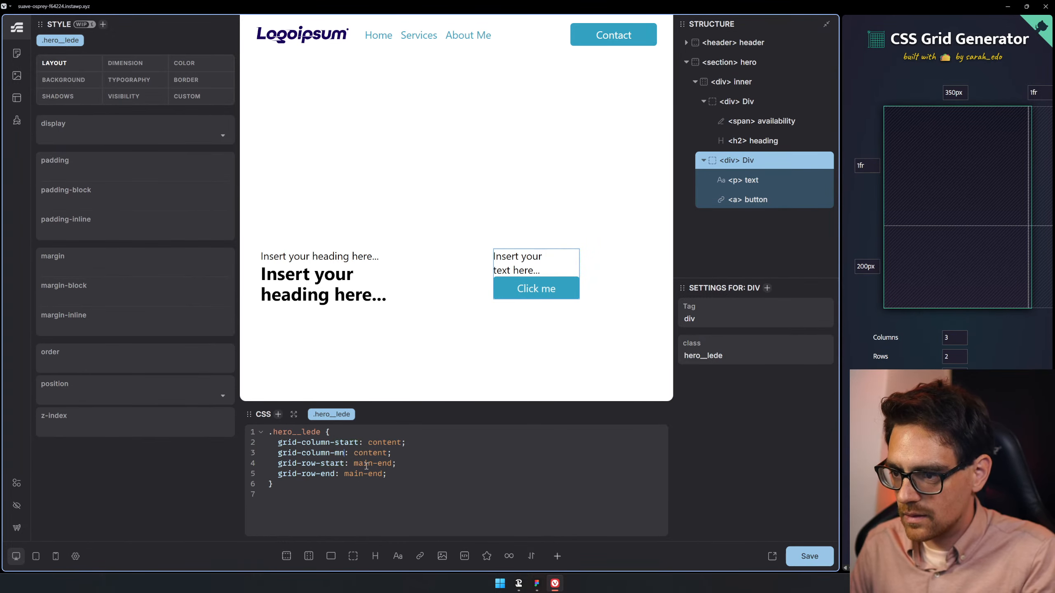
pyautogui.write('d')
# - Replace the grid-column-end value of the .hero__lede rule with main-end
pyautogui.press('Right')
pyautogui.press('Right')
pyautogui.press('Right')
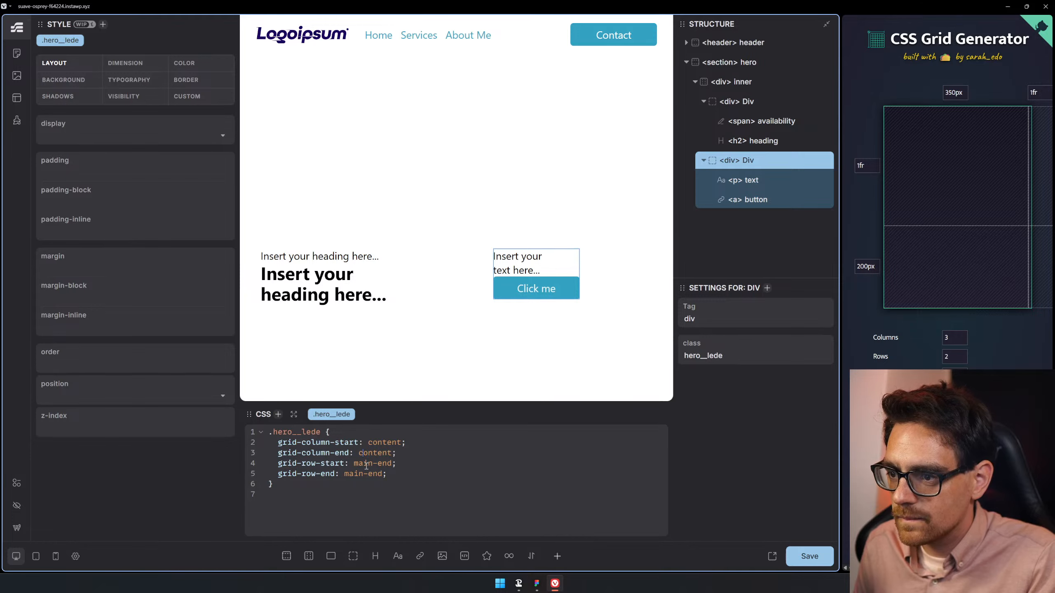
pyautogui.hotkey('ctrl', 'shift', 'Right')
pyautogui.press('BackSpace')
pyautogui.write('m')
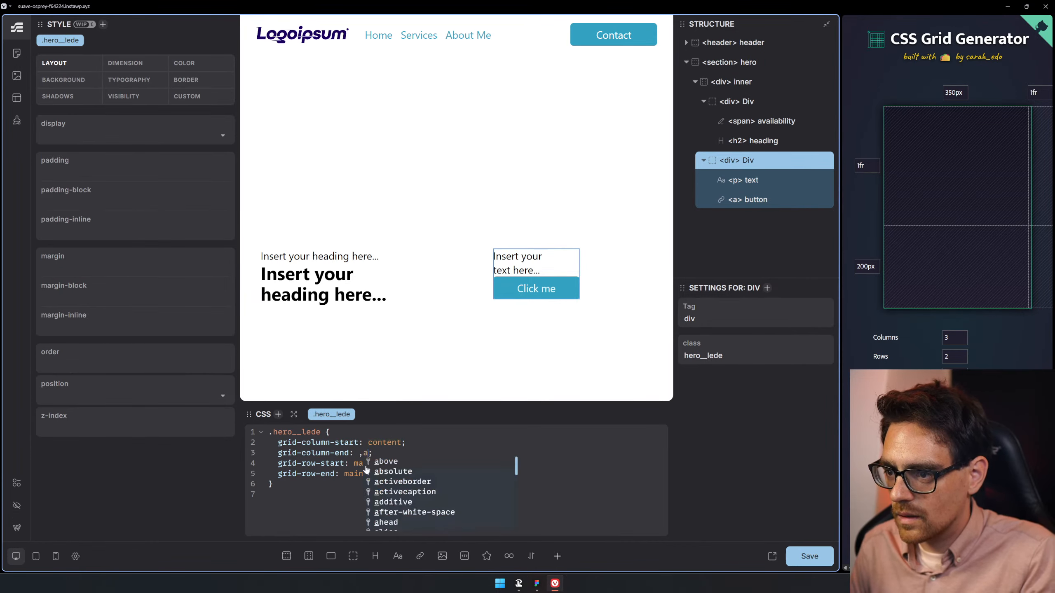
pyautogui.press('Escape')
pyautogui.write('ain-e')
pyautogui.write('nd;')
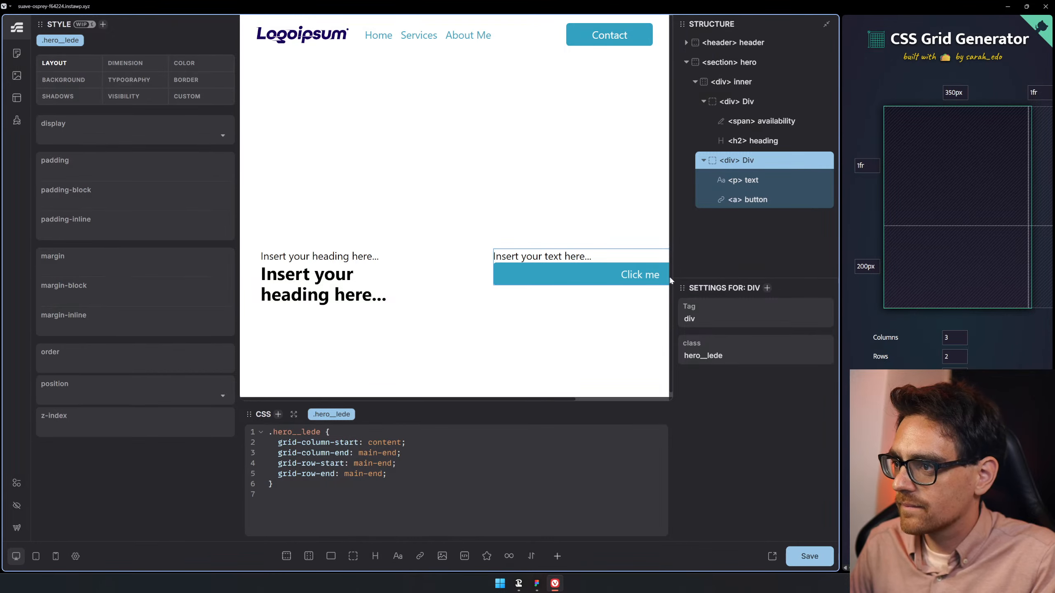
# - Widen the page preview, change the grid-column-start value of the .hero__lede rule to main-end, and save the page
pyautogui.moveTo(672, 282); pyautogui.dragTo(776, 282)
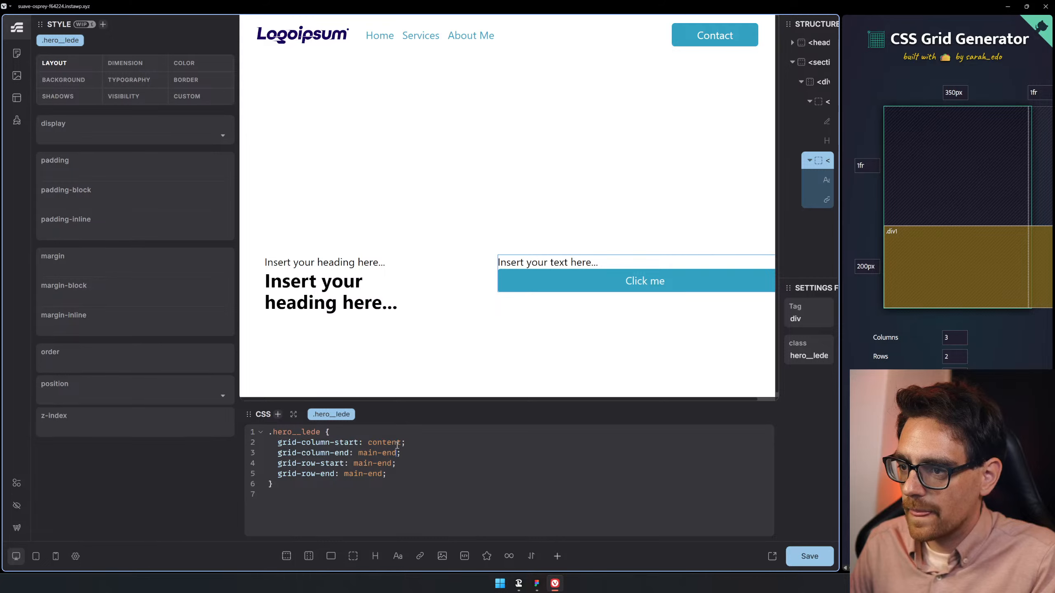
pyautogui.write('main-end')
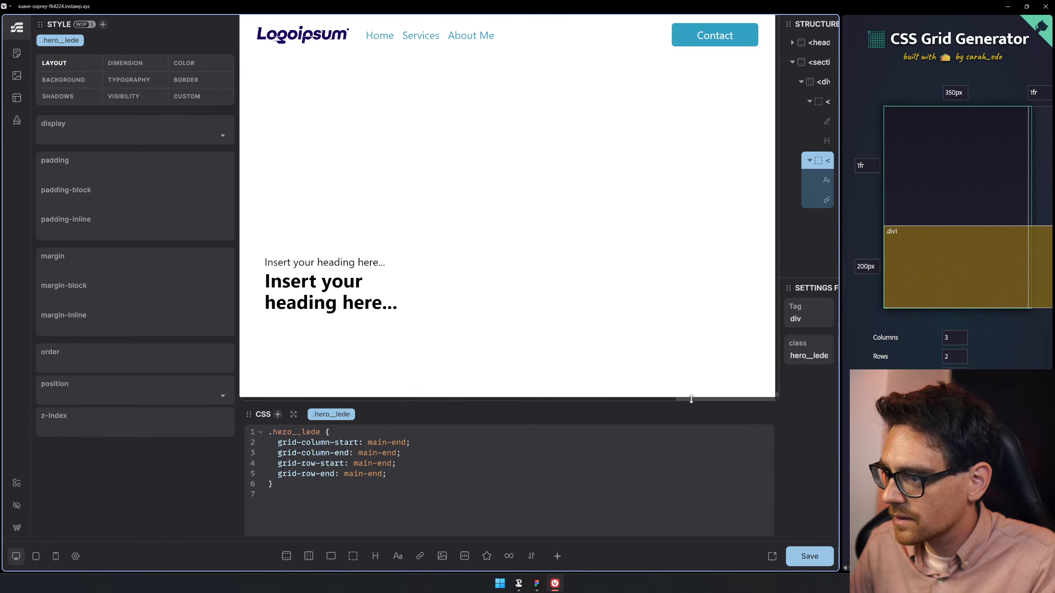
pyautogui.moveTo(691, 399); pyautogui.dragTo(691, 398)
pyautogui.click(804, 550)
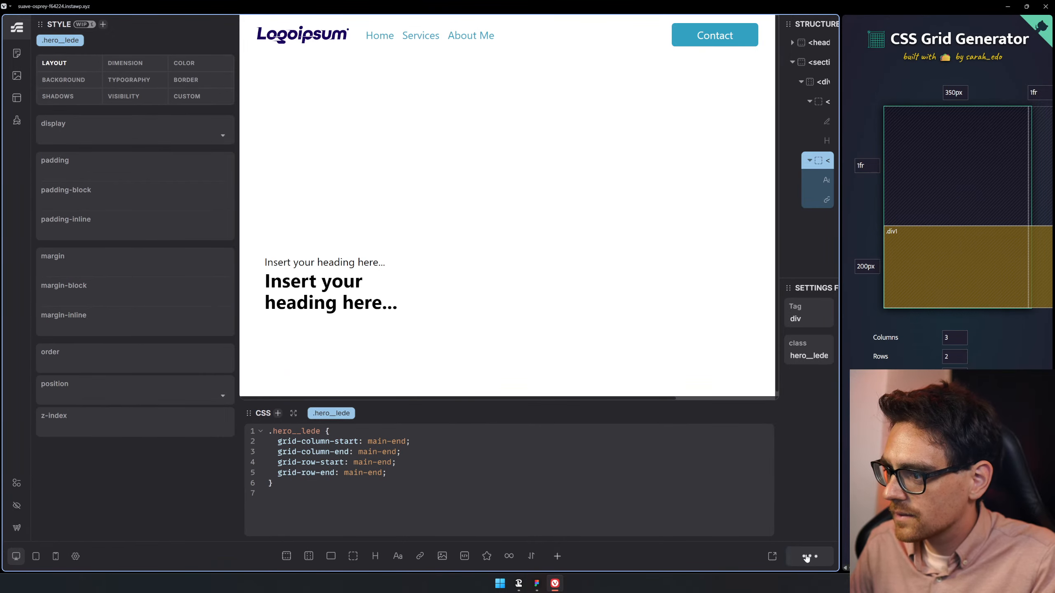
# - Open the live page in the browser and inspect the hero__inner container's grid overlay with the developer tools
pyautogui.click(773, 557)
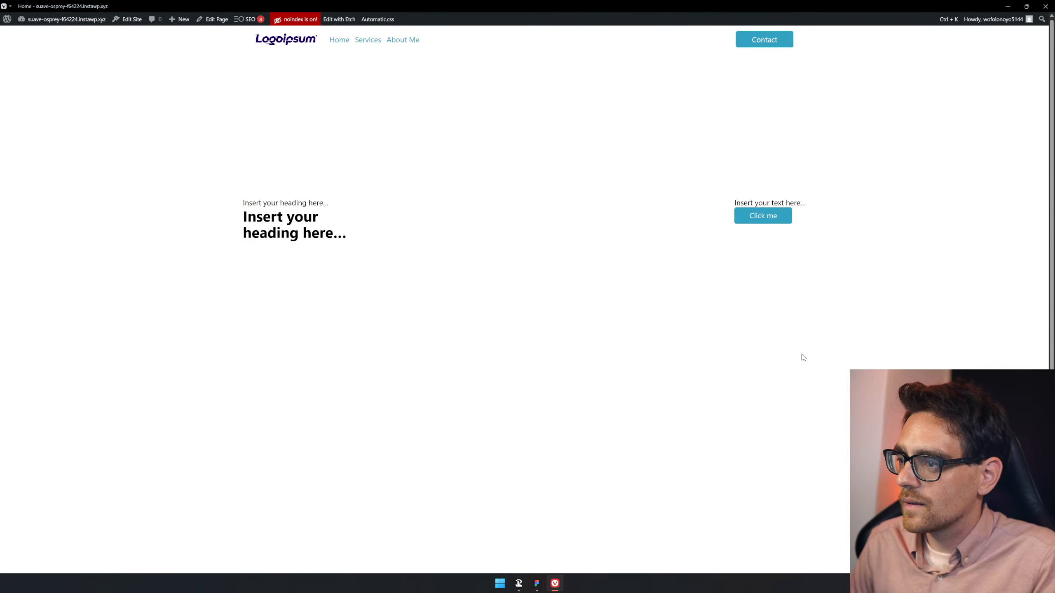
pyautogui.rightClick(767, 174)
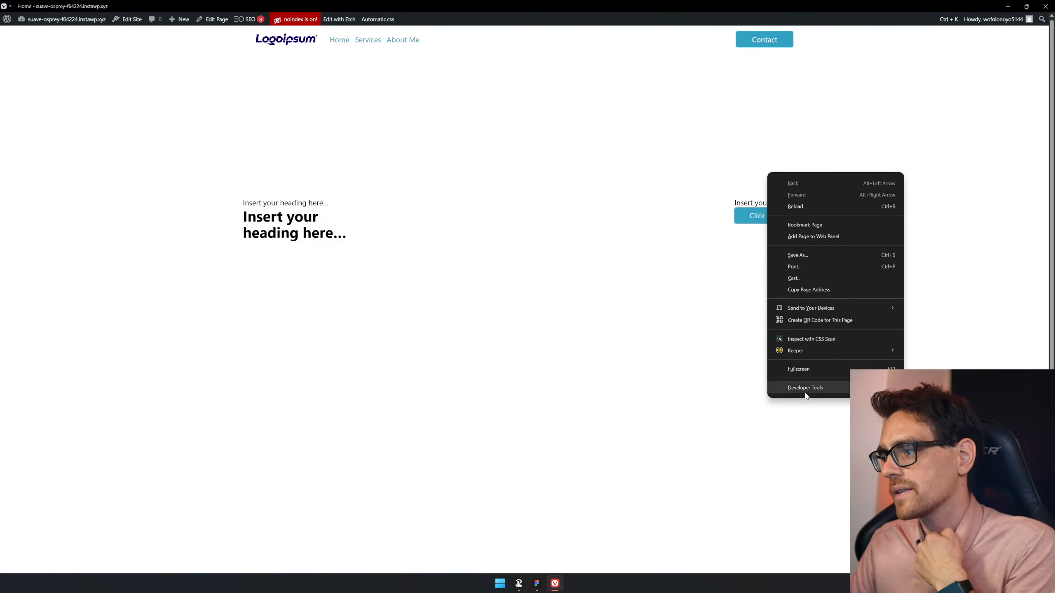
pyautogui.click(843, 390)
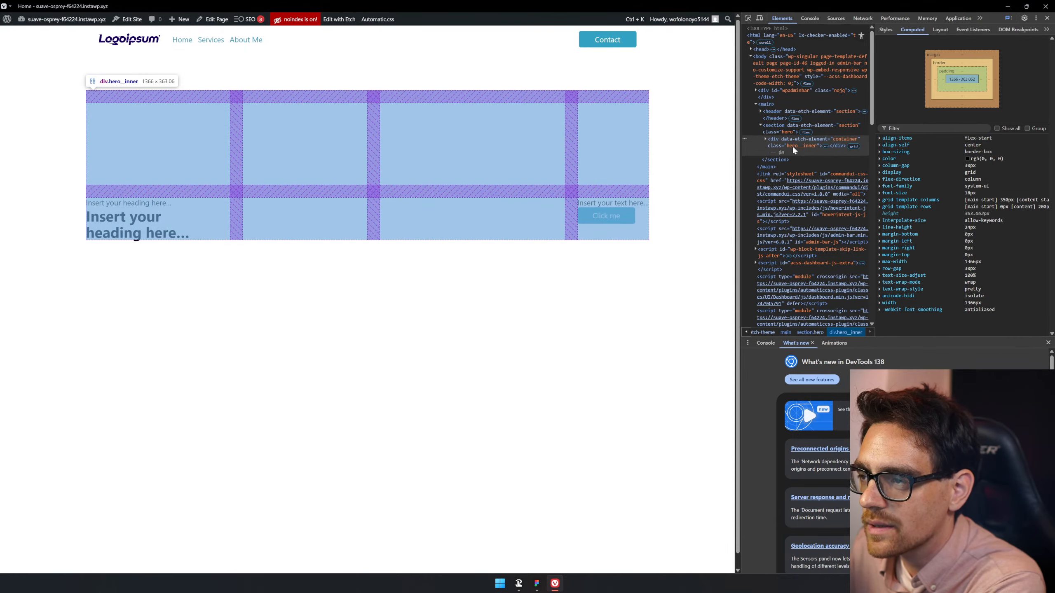
pyautogui.click(814, 141)
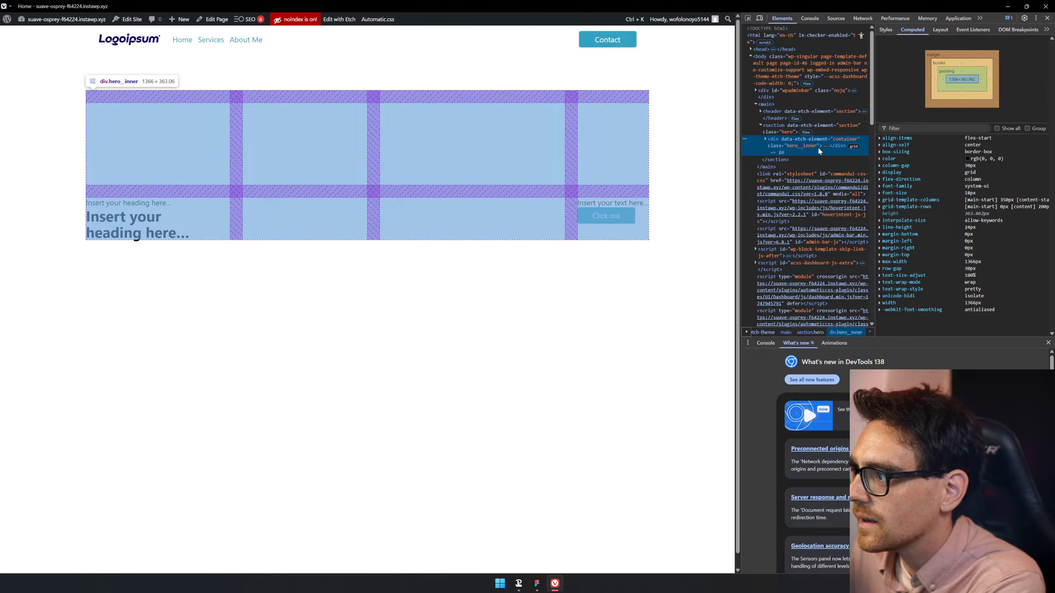
# - Expand the hero__inner container in the DOM tree, then select and expand the hero__lede div inside it
pyautogui.click(766, 140)
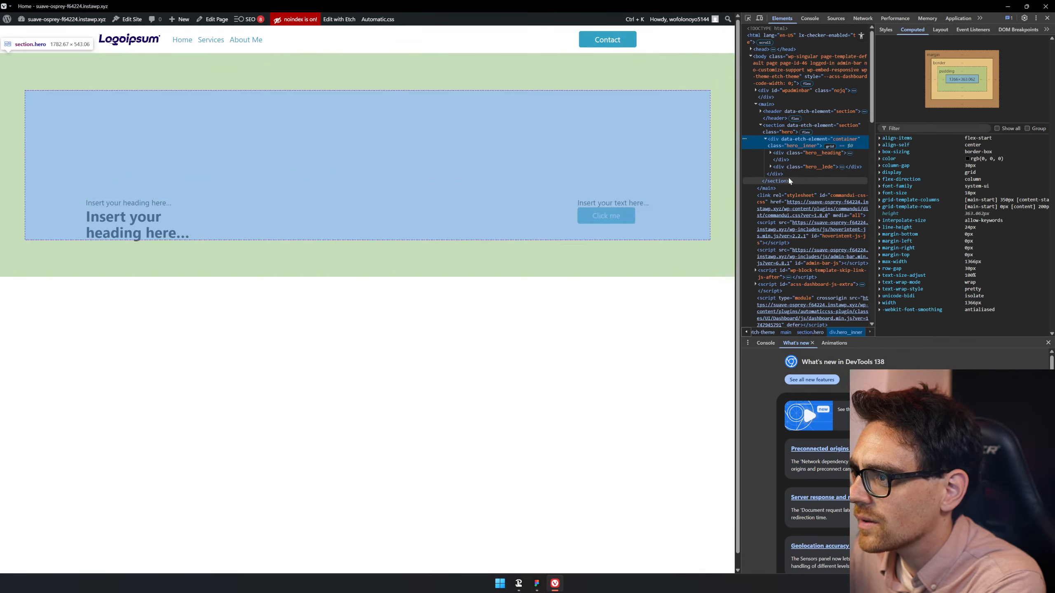
pyautogui.click(789, 171)
pyautogui.click(781, 167)
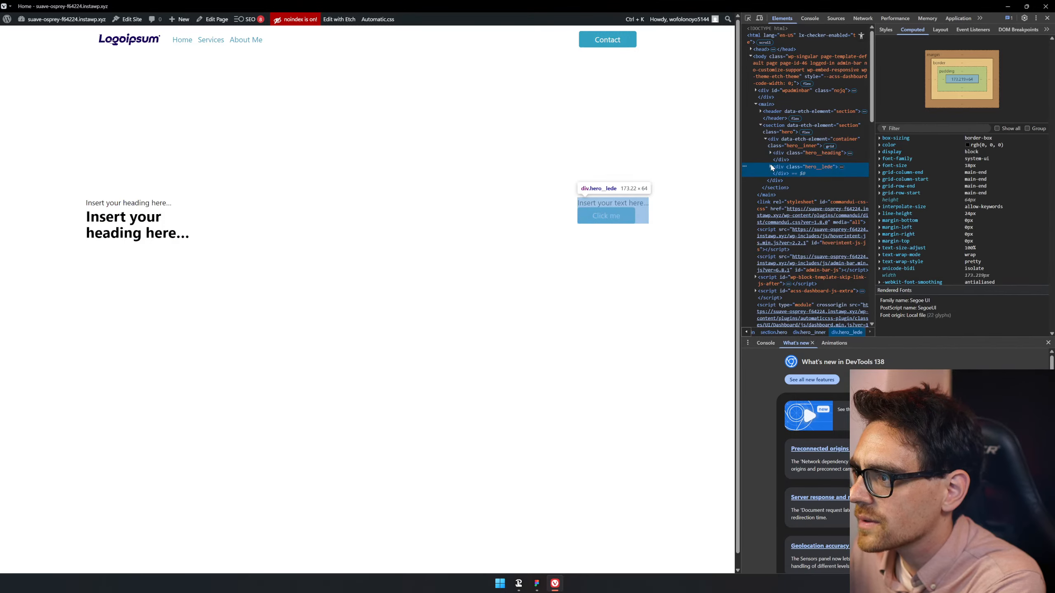
pyautogui.click(770, 167)
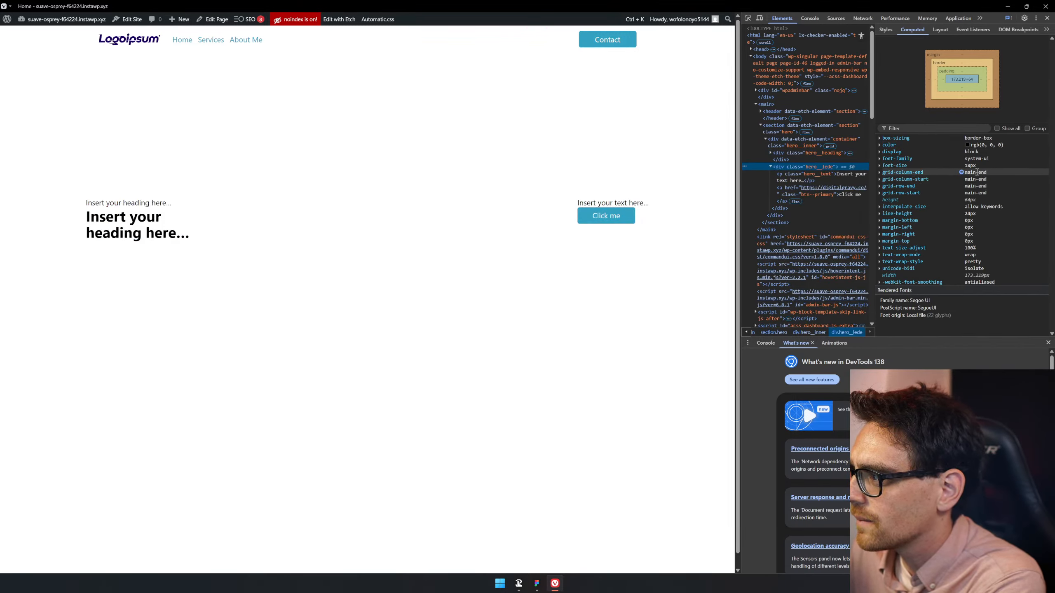
# - Jump from the computed grid-column-end value to its declaration in the .hero__lede rule and read the hint on it
pyautogui.click(977, 172)
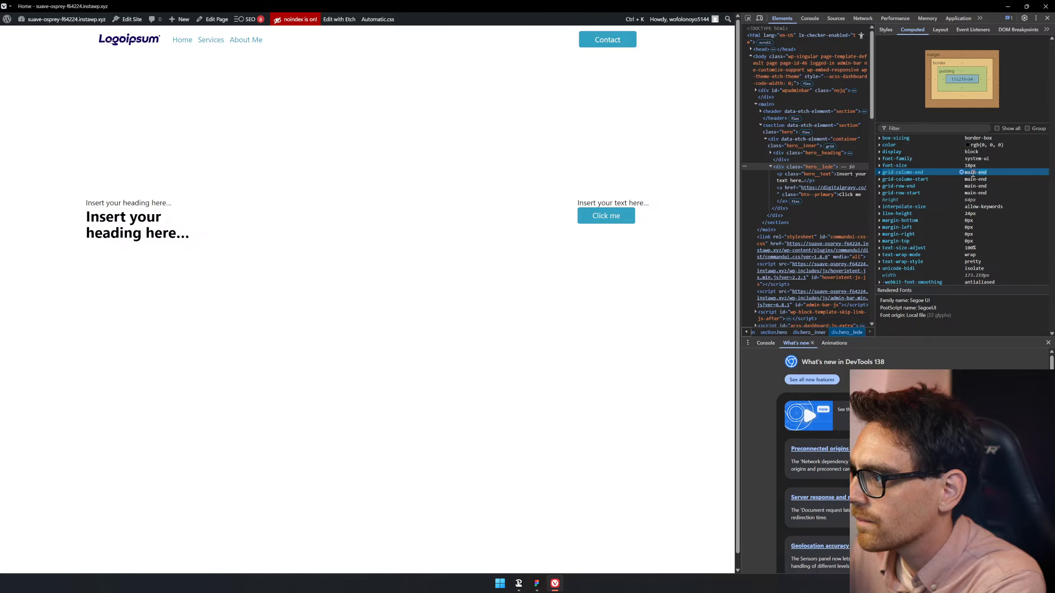
pyautogui.click(961, 179)
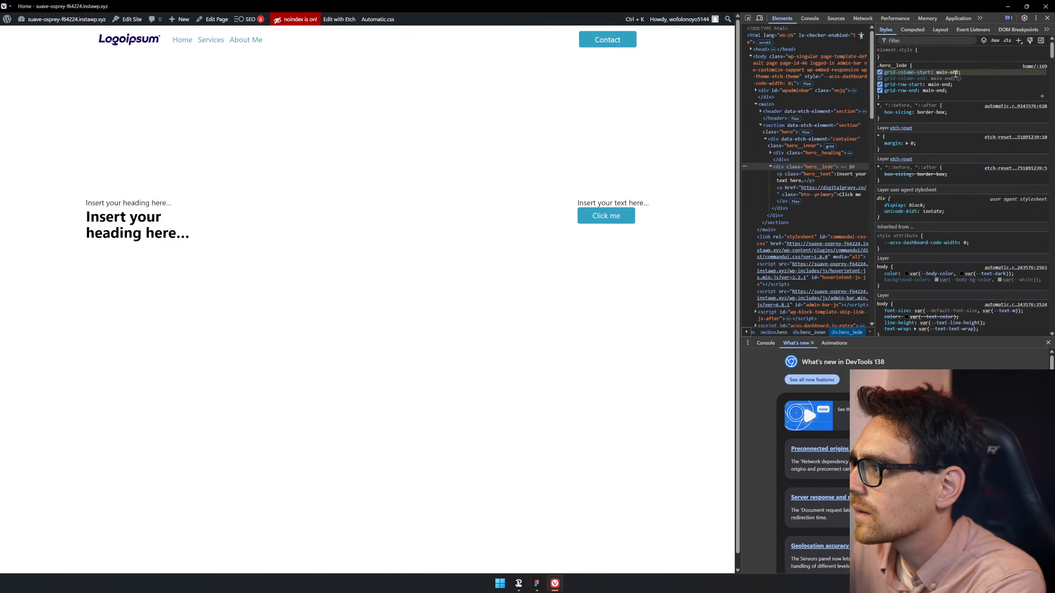
pyautogui.moveTo(960, 81)
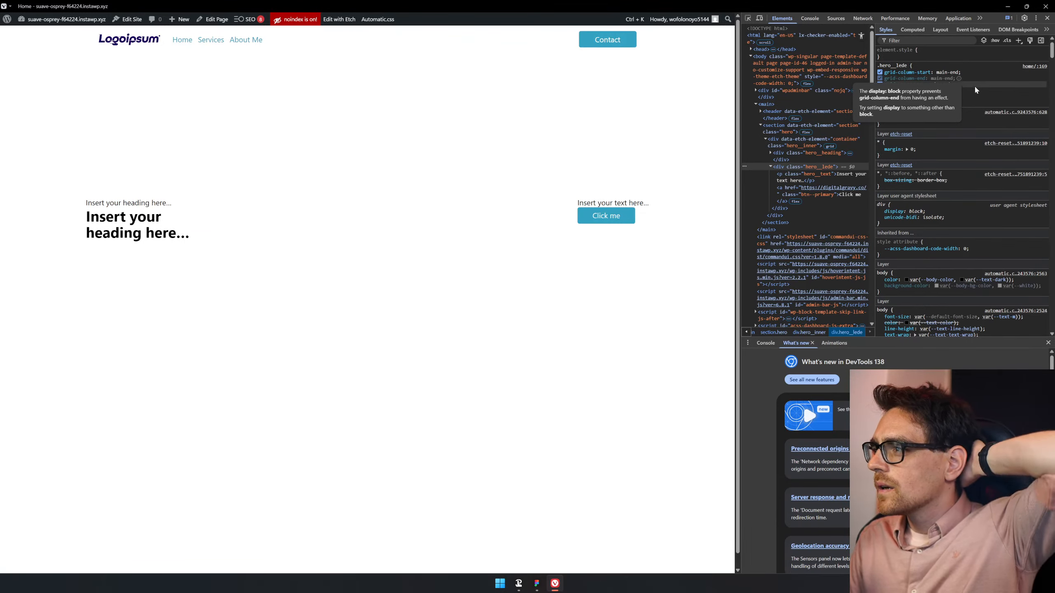
pyautogui.click(971, 97)
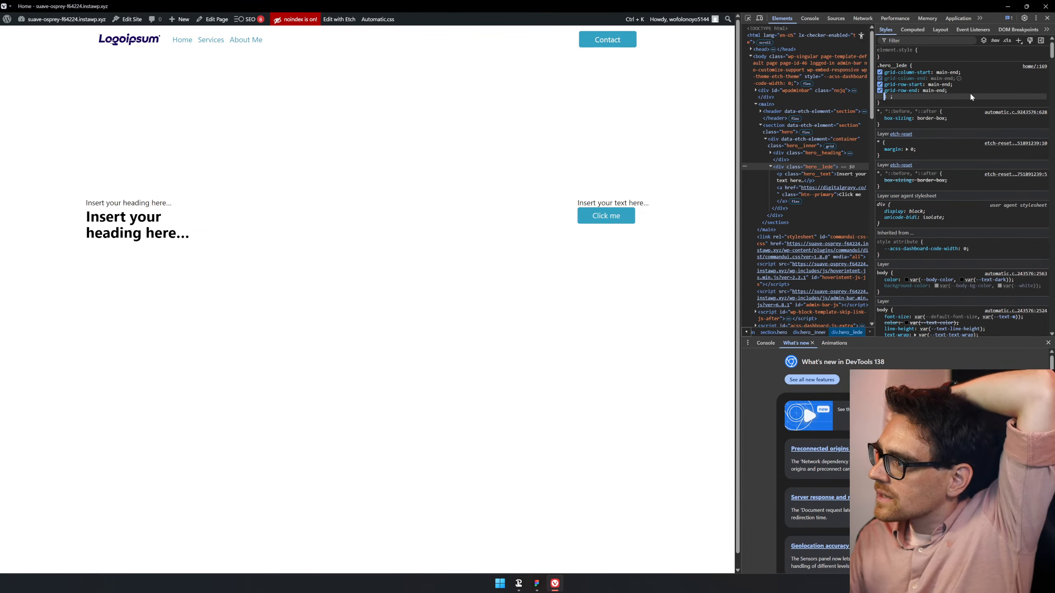
# - Set grid-column-start to content-end in the live .hero__lede rule of the developer tools
pyautogui.click(948, 73)
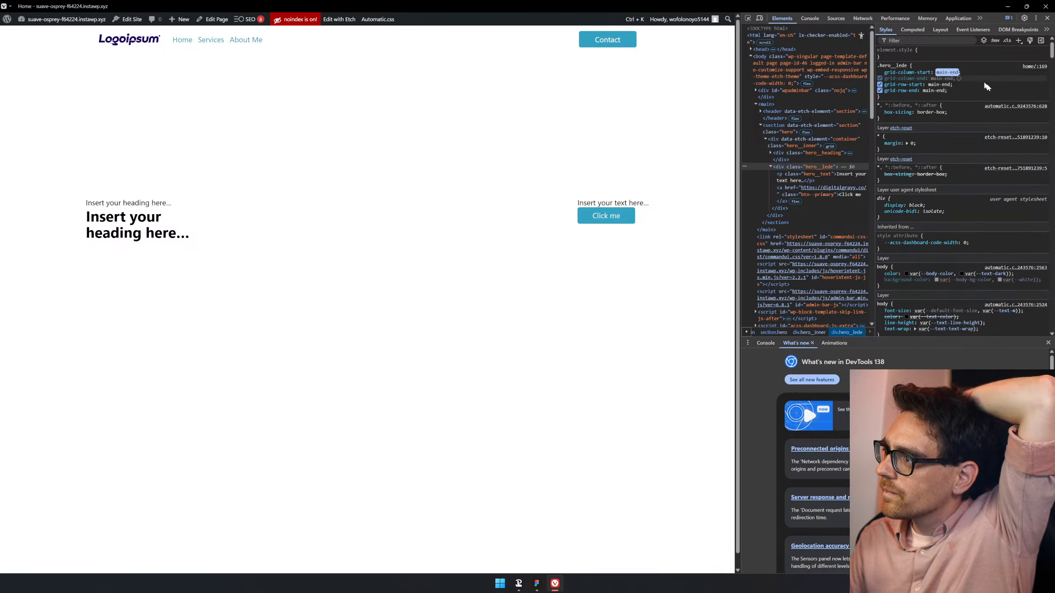
pyautogui.write('content')
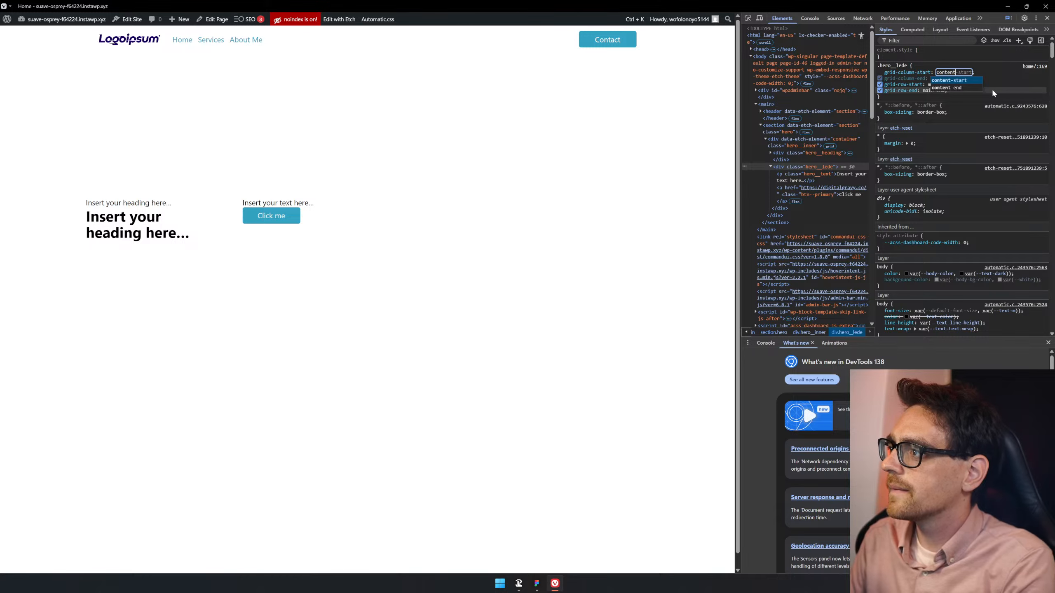
pyautogui.press('BackSpace')
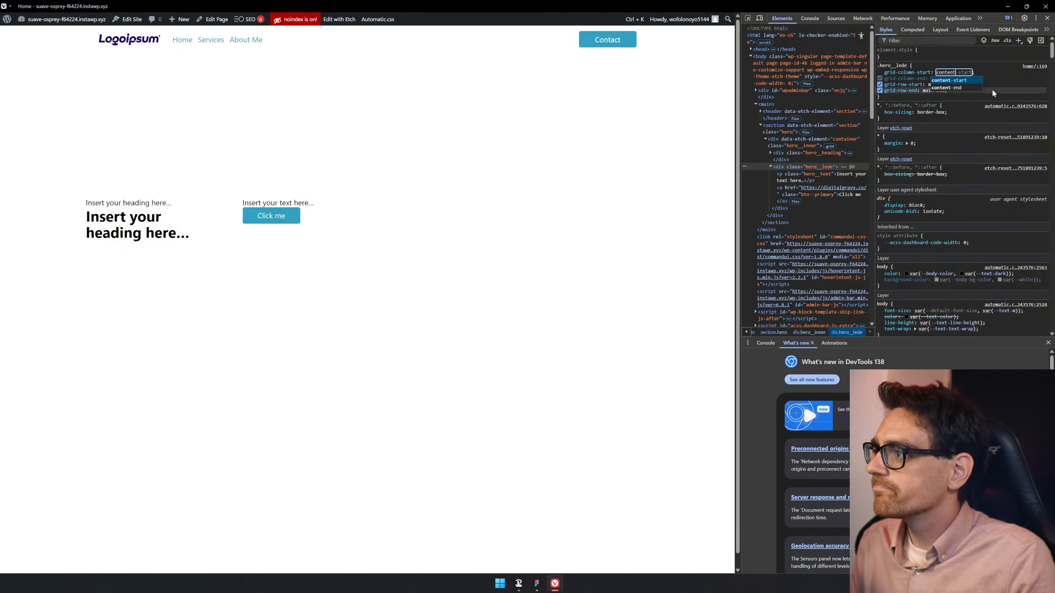
pyautogui.press('Down')
pyautogui.press('Up')
pyautogui.press('Down')
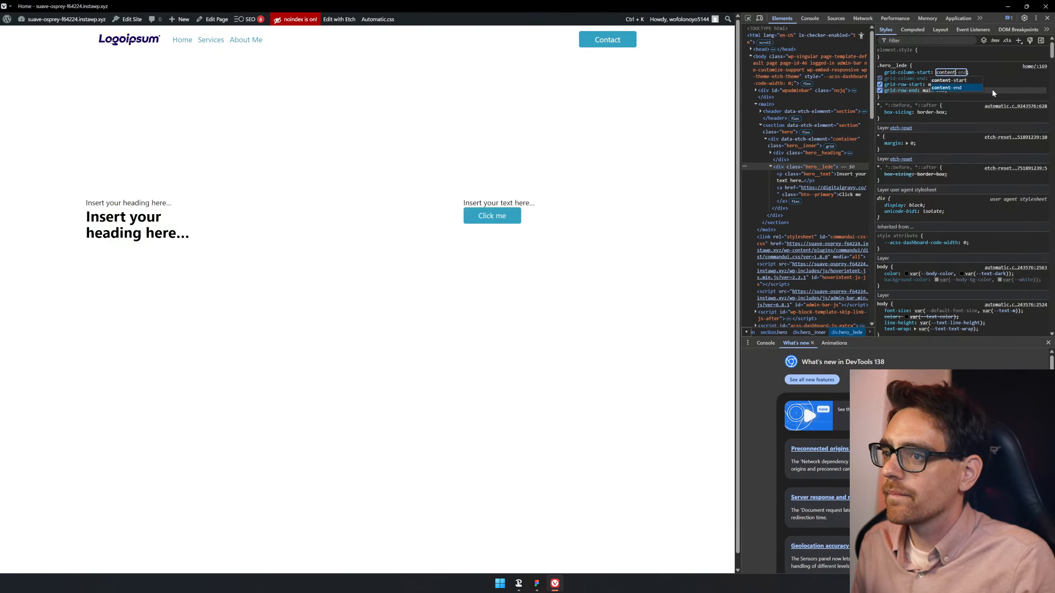
pyautogui.press('Return')
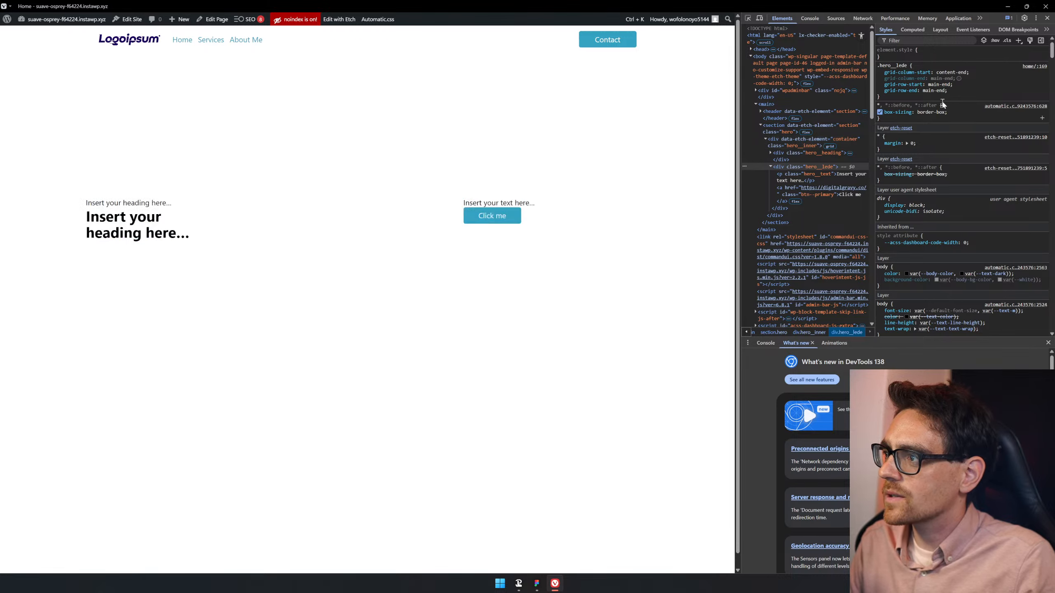
# - Re-enter the live grid-column-start value of .hero__lede and alternate between content-start and content-end to compare the lede's placement
pyautogui.click(951, 72)
pyautogui.hotkey('ctrl', 'a')
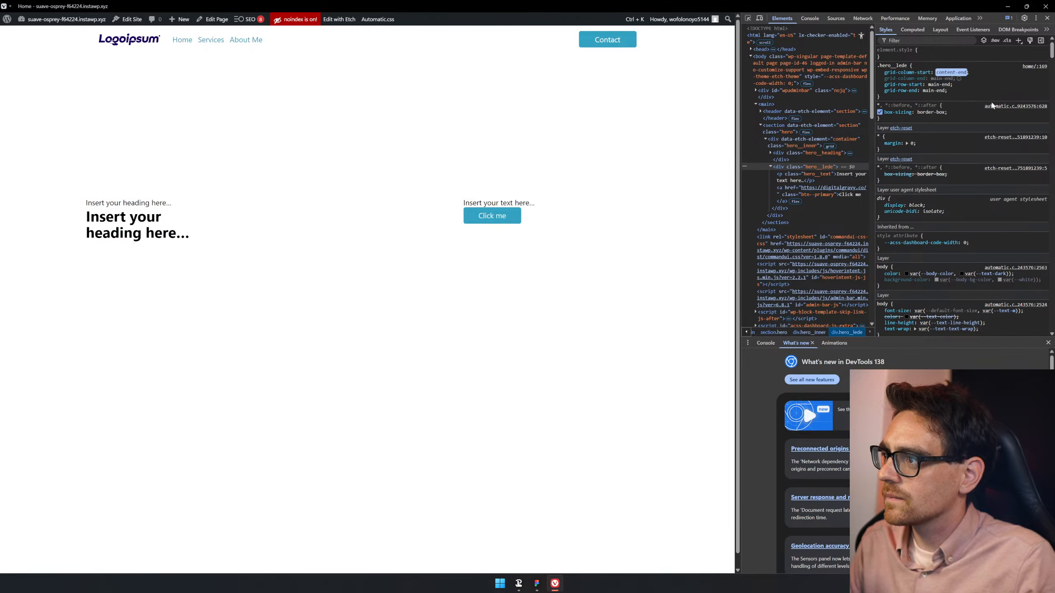
pyautogui.write('nt-end')
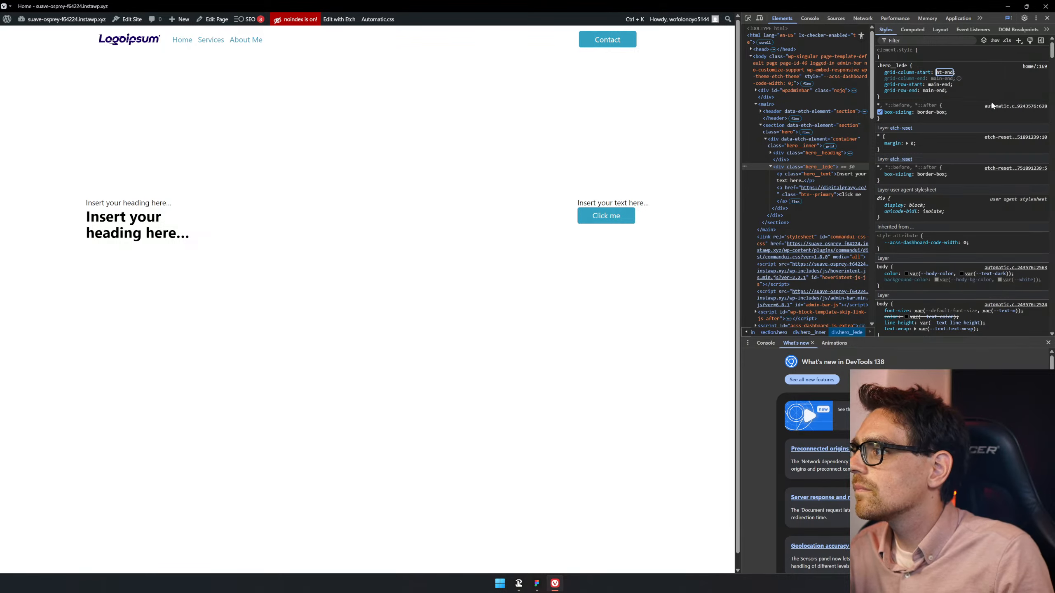
pyautogui.write('conte')
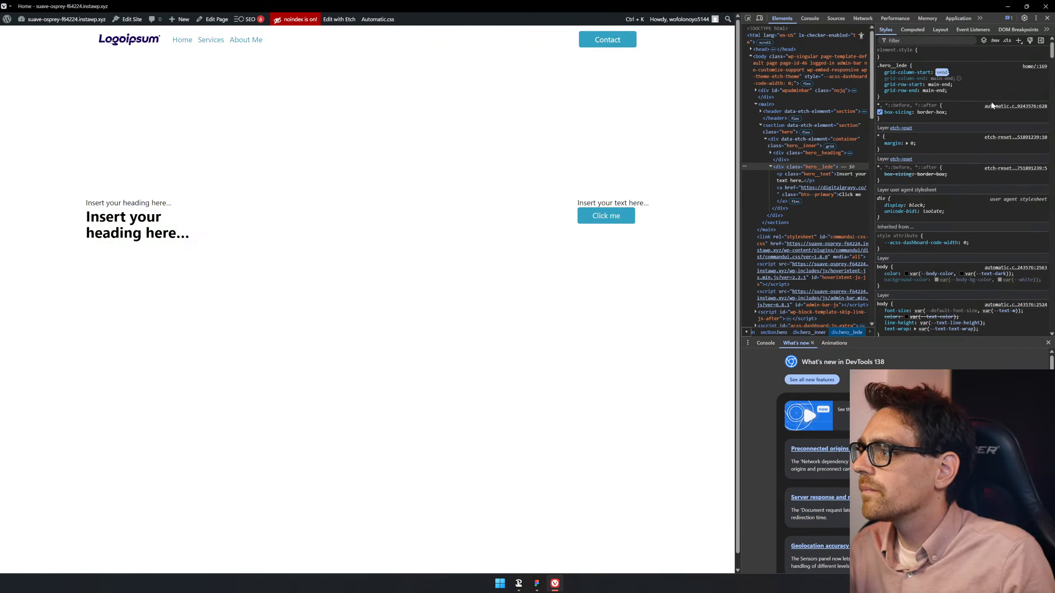
pyautogui.press('Down')
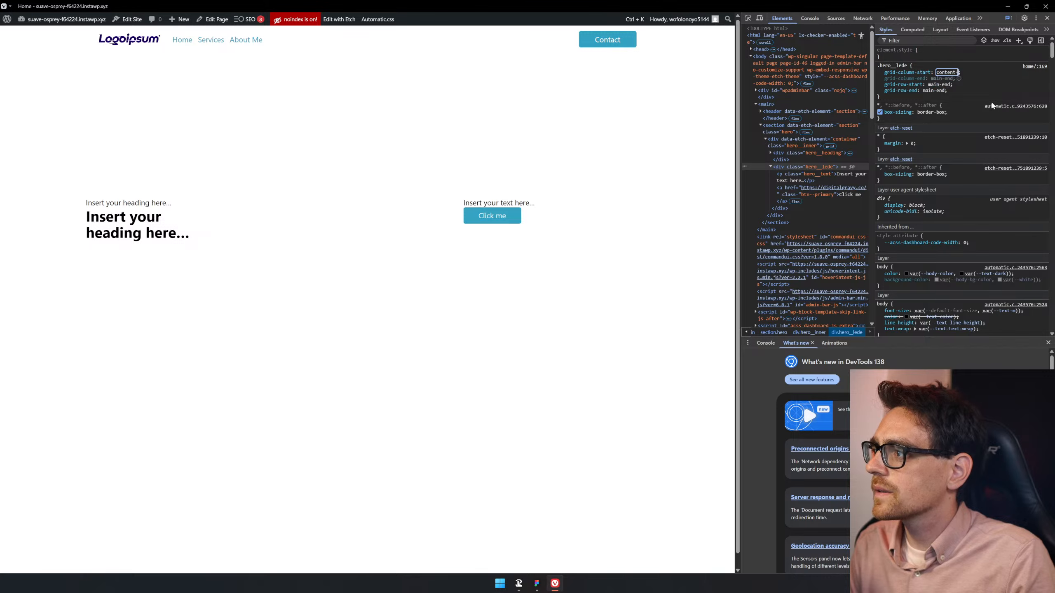
pyautogui.press('Up')
pyautogui.press('Down')
pyautogui.press('Up')
pyautogui.press('Down')
pyautogui.press('Up')
pyautogui.press('Down')
pyautogui.press('Up')
pyautogui.press('Down')
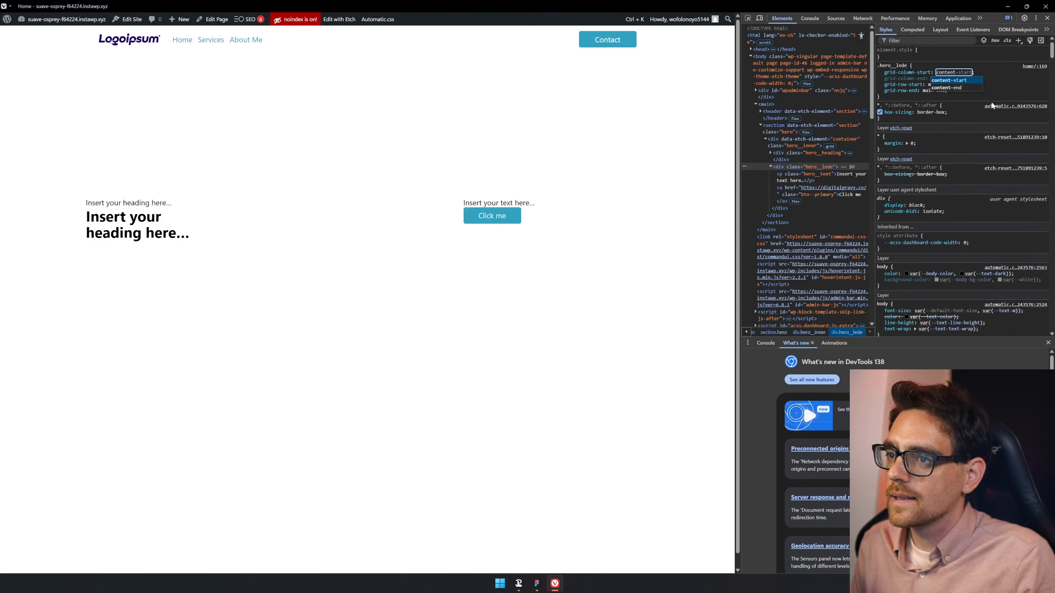
pyautogui.press('Up')
pyautogui.press('Down')
pyautogui.press('Up')
pyautogui.press('Down')
pyautogui.press('Up')
pyautogui.press('Down')
pyautogui.press('Up')
pyautogui.press('Down')
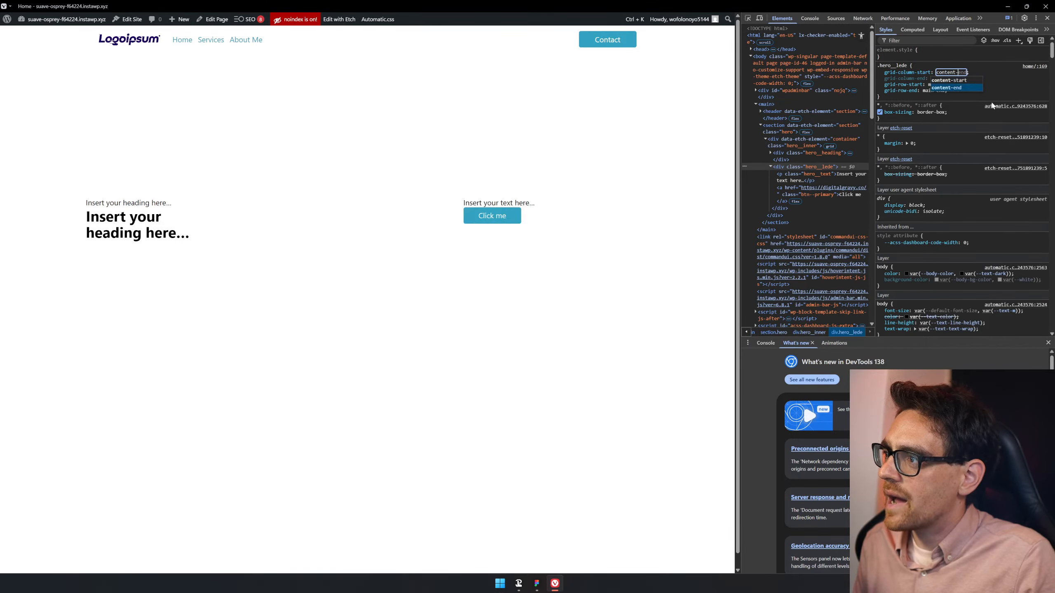
pyautogui.press('Up')
pyautogui.press('Down')
pyautogui.press('Up')
pyautogui.press('Down')
pyautogui.press('Up')
pyautogui.press('Down')
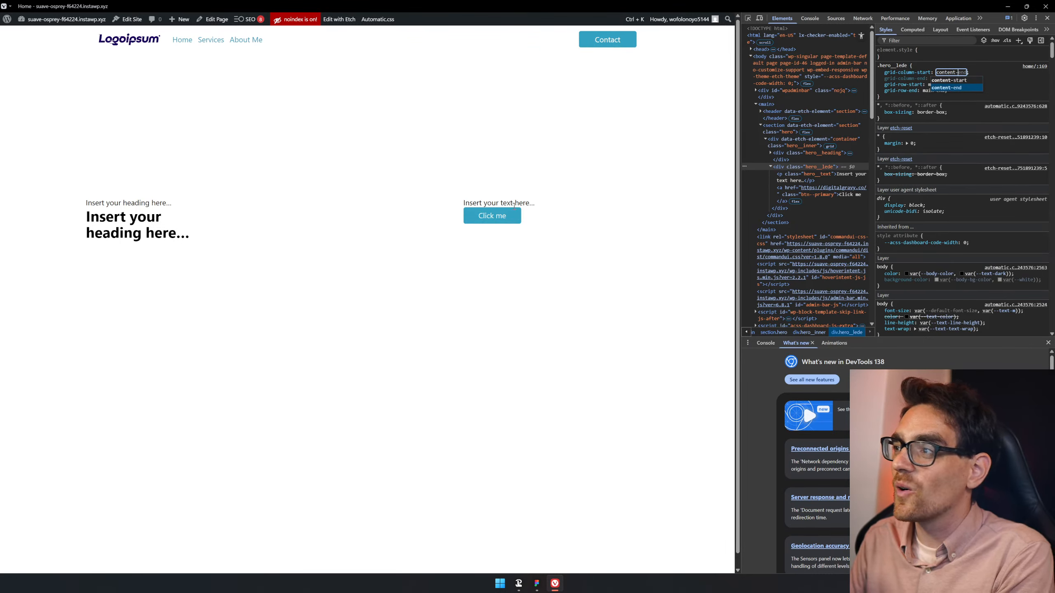
# - Try main-start and main-end for the live grid-column-start of .hero__lede, then set it to content-end
pyautogui.write('main')
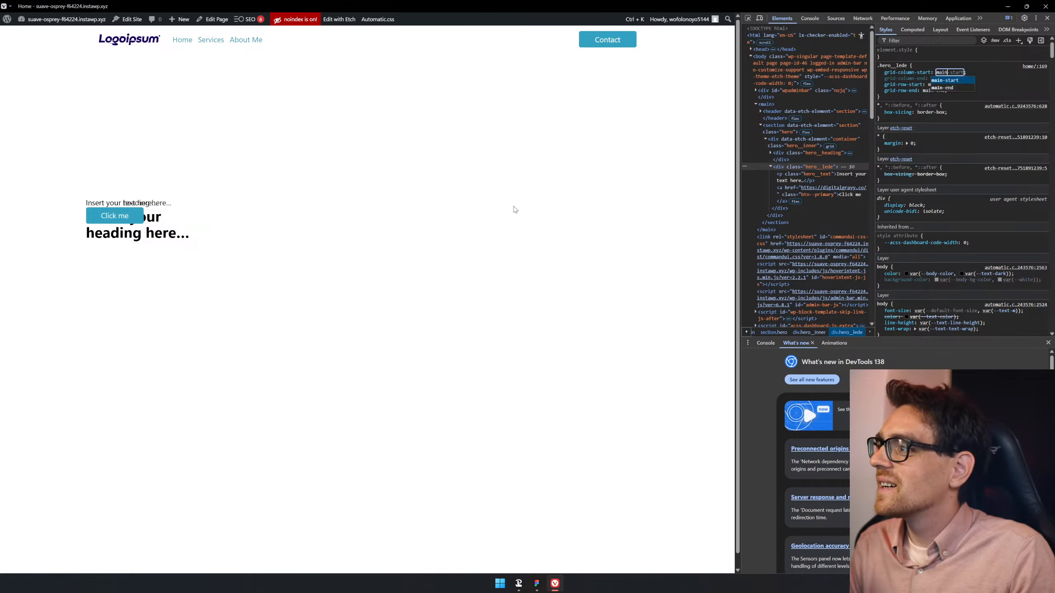
pyautogui.press('Down')
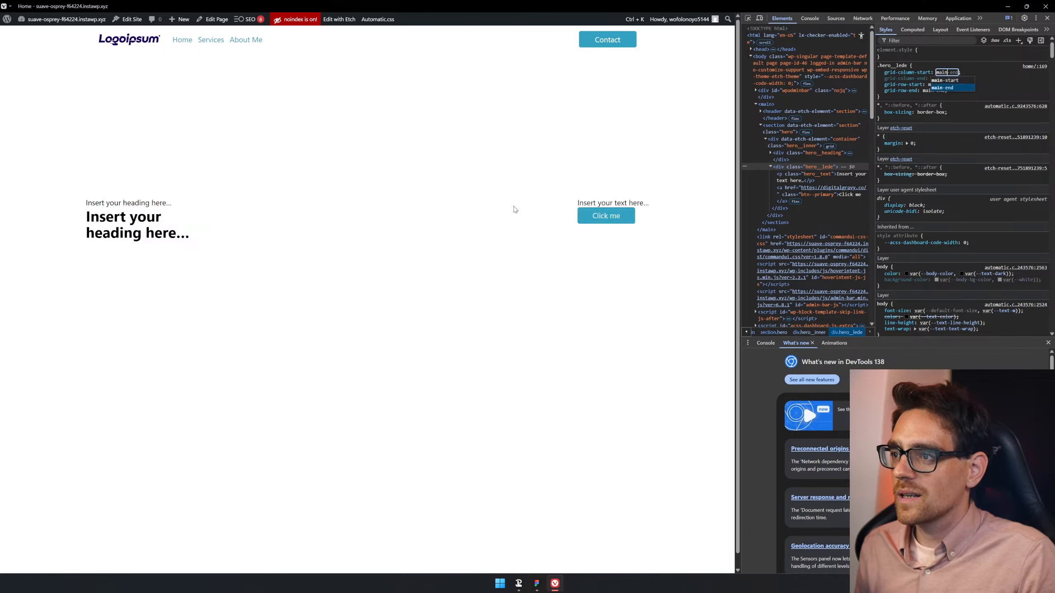
pyautogui.press('BackSpace')
pyautogui.press('BackSpace')
pyautogui.press('BackSpace')
pyautogui.press('BackSpace')
pyautogui.write('content')
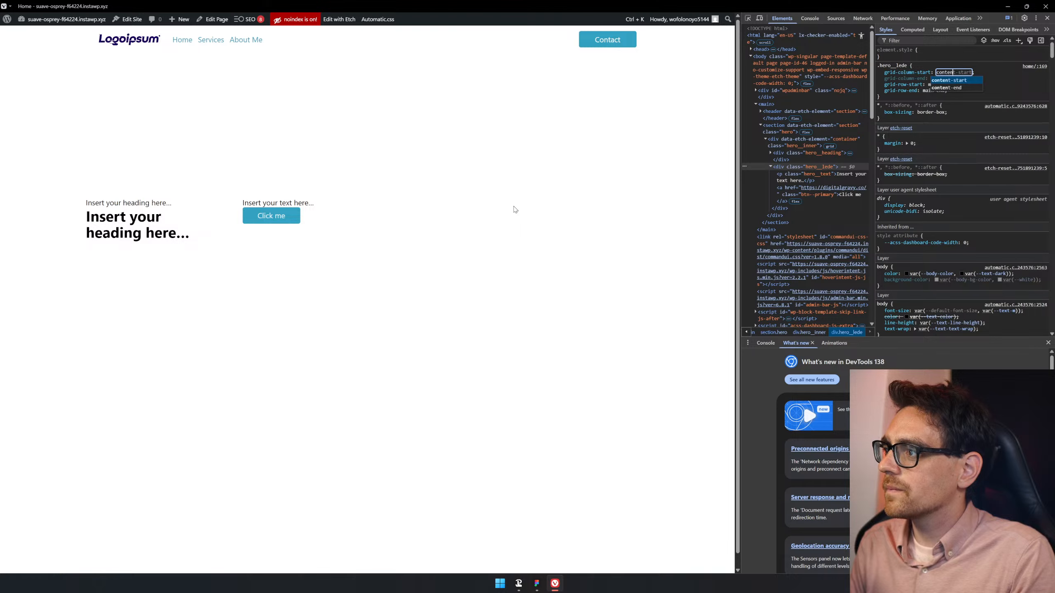
pyautogui.press('Down')
pyautogui.press('Tab')
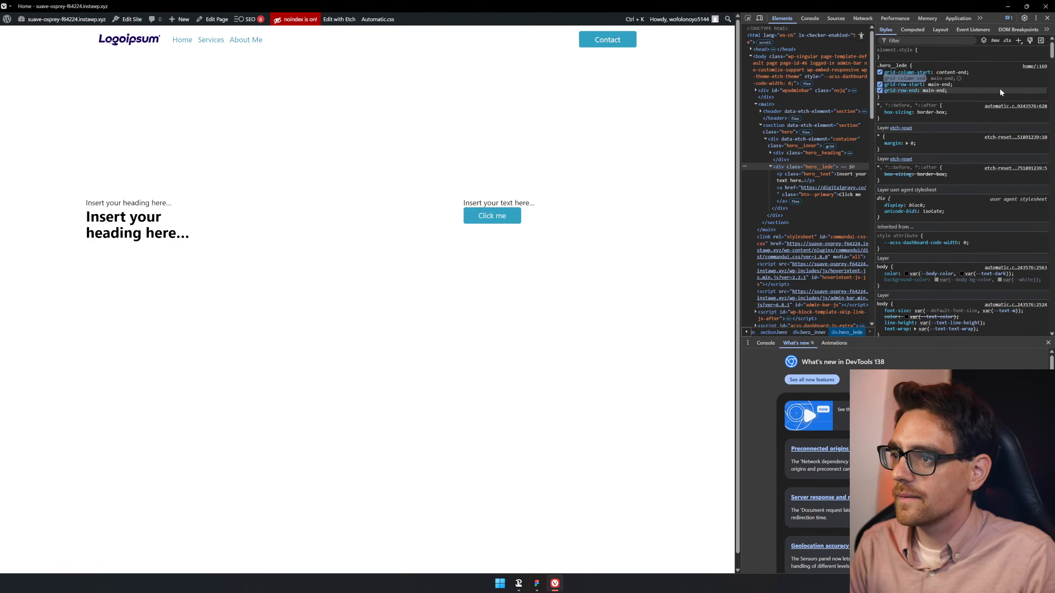
# - Switch back to the Etch editor and change the grid-column-start value of the .hero__lede rule to content-end
pyautogui.hotkey('ctrl', 'Tab')
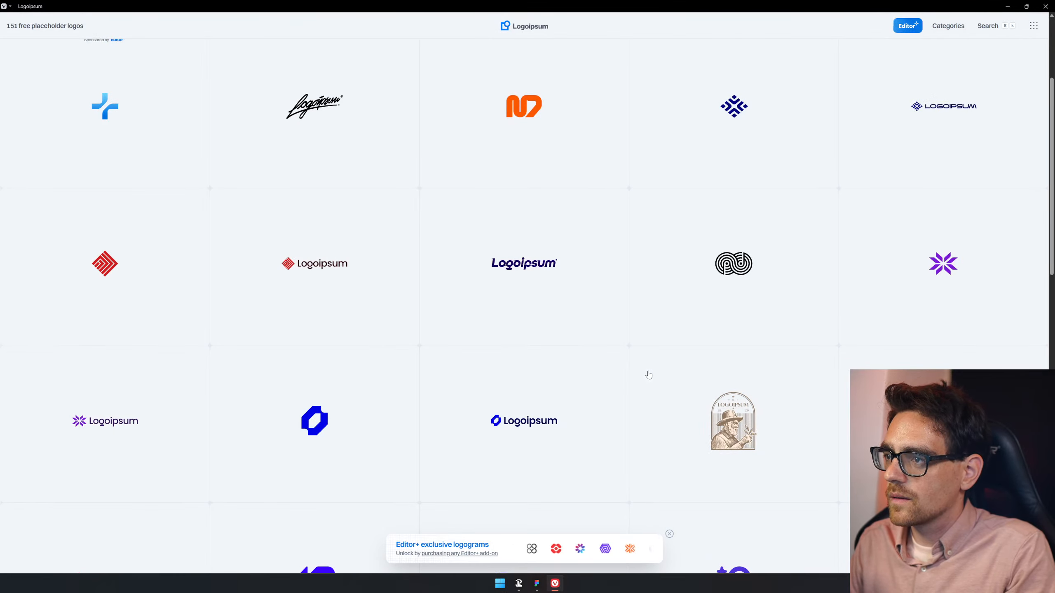
pyautogui.hotkey('ctrl', 'Tab')
pyautogui.hotkey('ctrl', 'Tab')
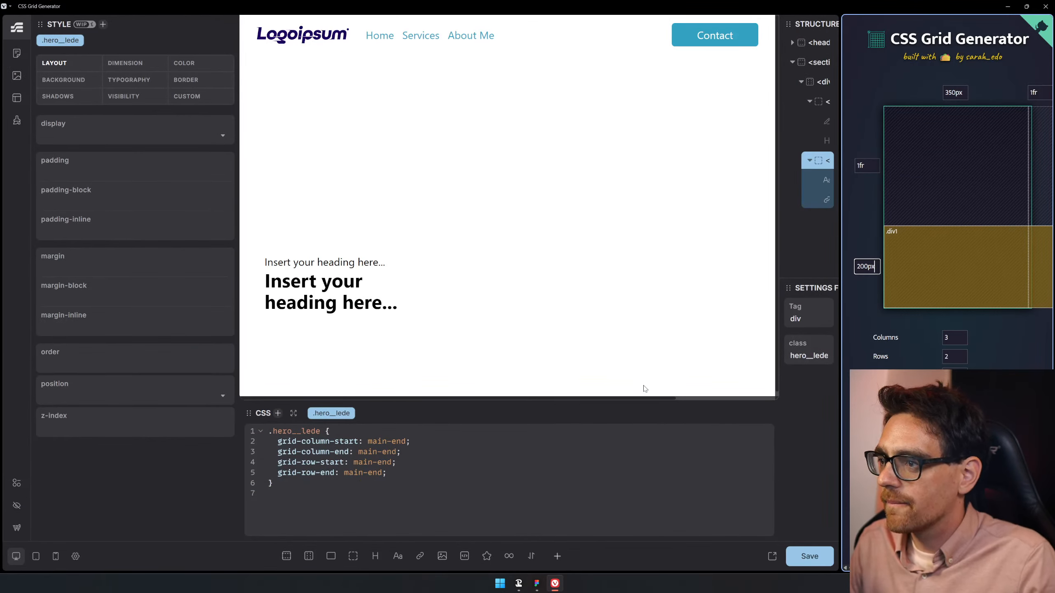
pyautogui.click(411, 440)
pyautogui.doubleClick(404, 441)
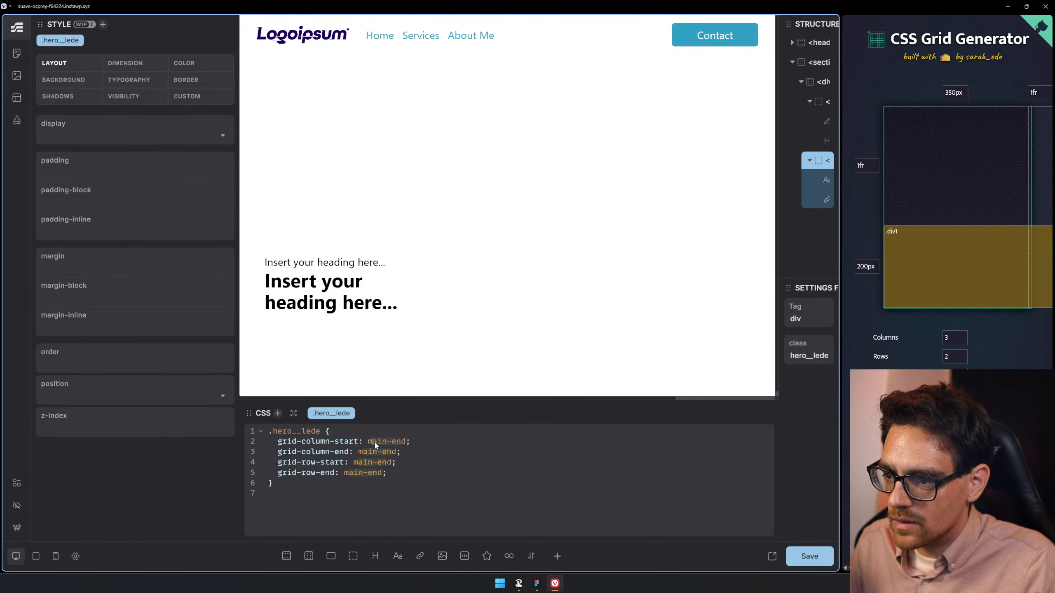
pyautogui.write('content')
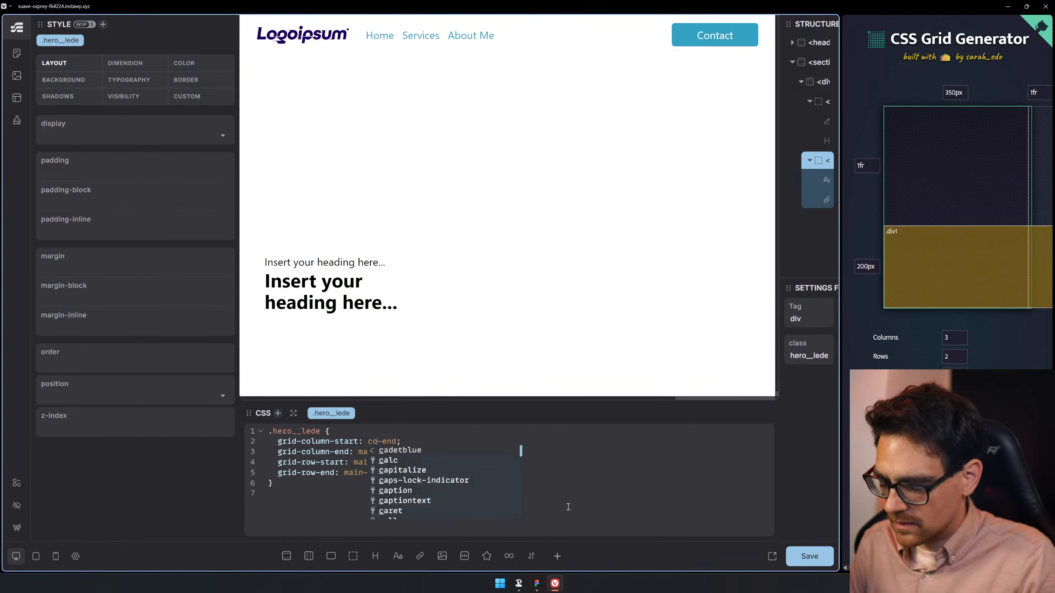
pyautogui.press('Escape')
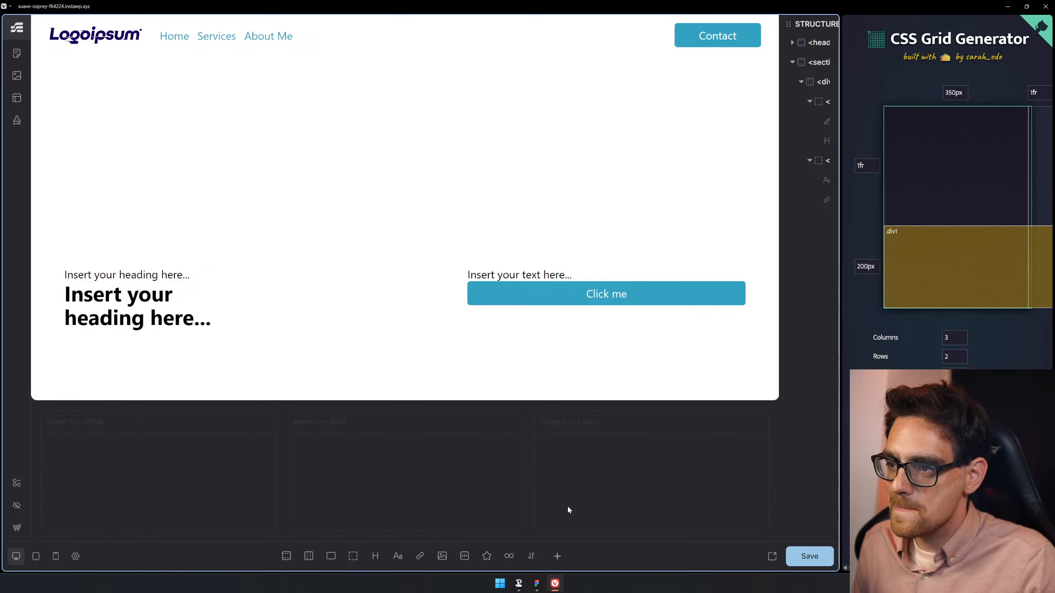
# - Widen the structure tree and select the lede's parent Div to review the grid declarations in its .hero__lede rule
pyautogui.click(602, 274)
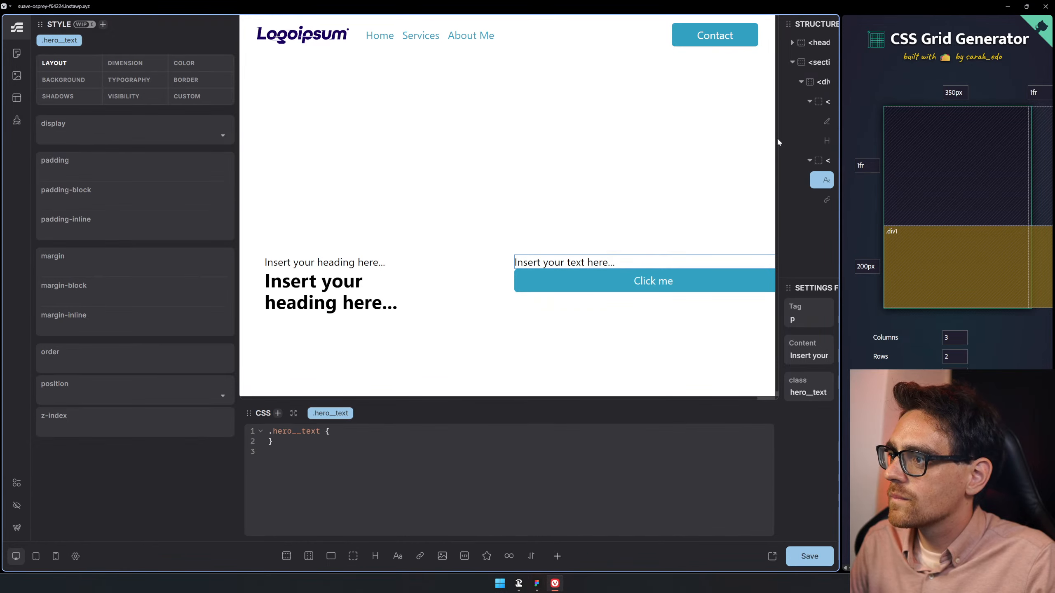
pyautogui.moveTo(779, 138); pyautogui.dragTo(666, 141)
pyautogui.click(766, 161)
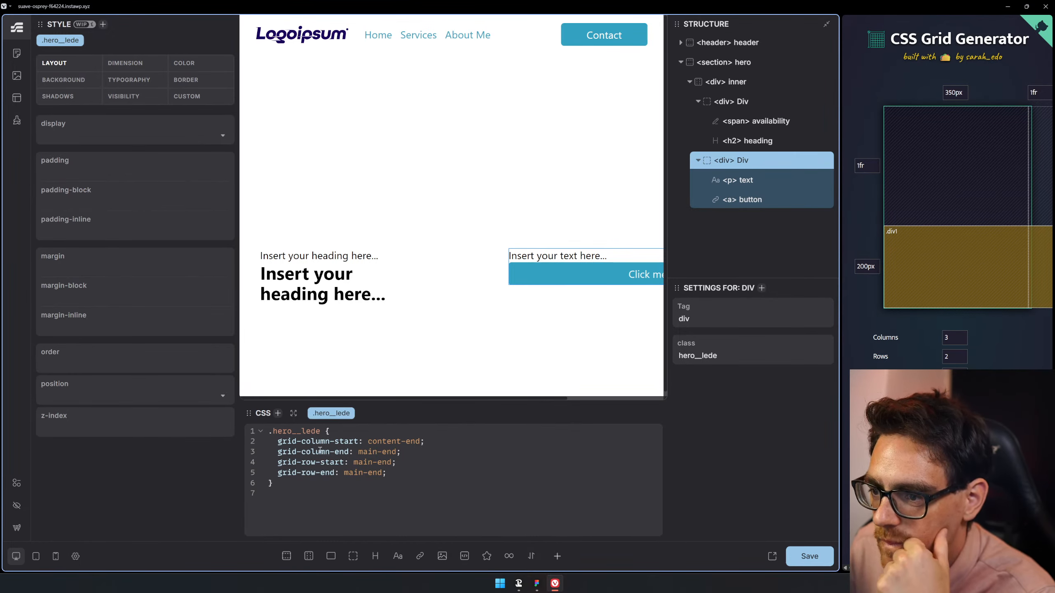
pyautogui.moveTo(320, 451); pyautogui.dragTo(446, 458)
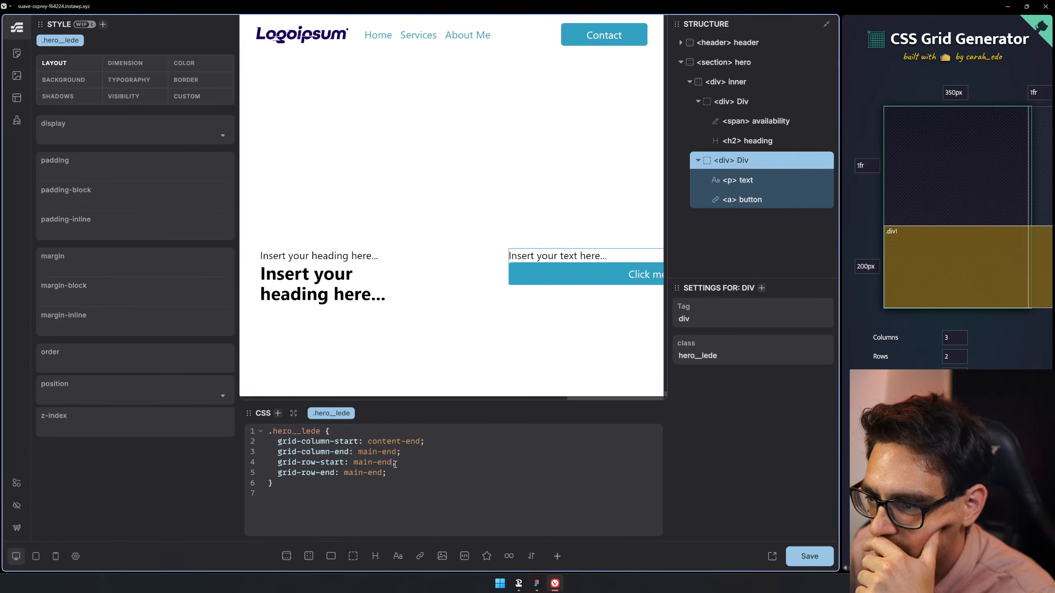
# - Try content as the grid-row-start value of the .hero__lede rule, then restore it to main-end
pyautogui.moveTo(392, 462); pyautogui.dragTo(354, 463)
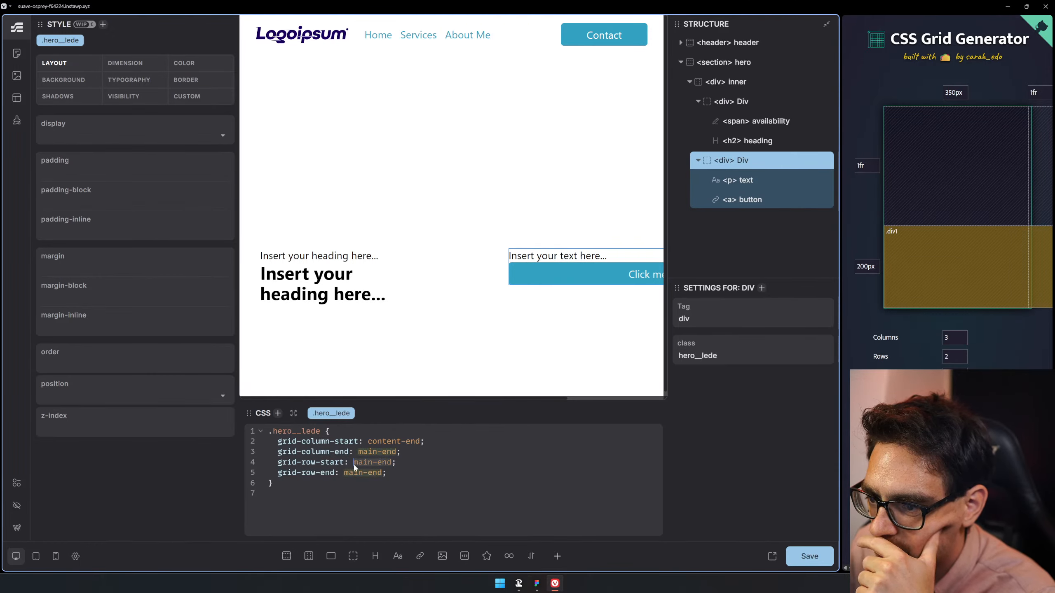
pyautogui.write('content')
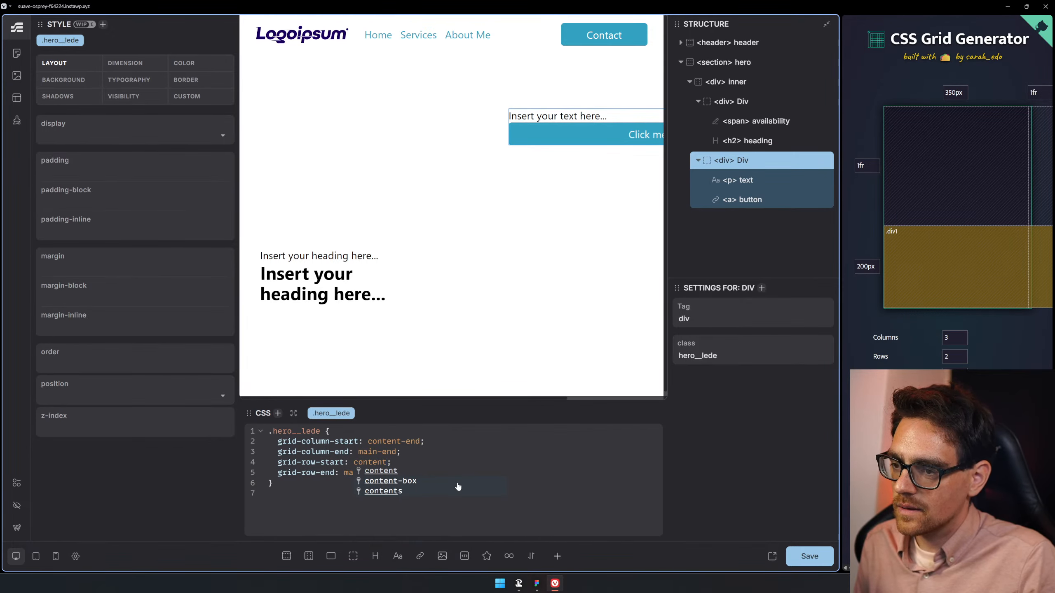
pyautogui.press('BackSpace')
pyautogui.press('BackSpace')
pyautogui.press('BackSpace')
pyautogui.press('BackSpace')
pyautogui.press('BackSpace')
pyautogui.press('BackSpace')
pyautogui.press('BackSpace')
pyautogui.press('BackSpace')
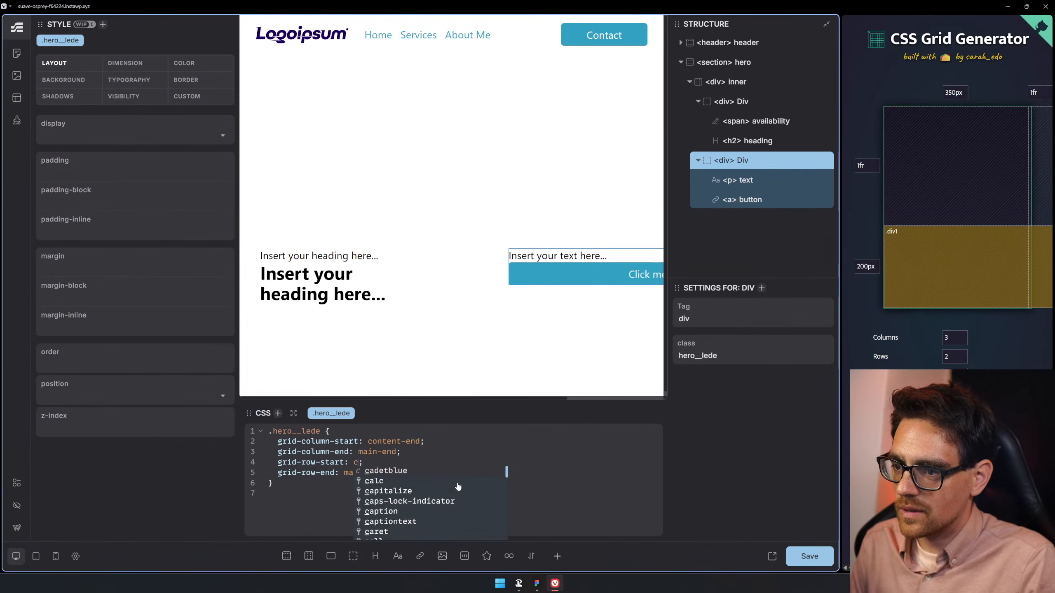
pyautogui.write('main-end')
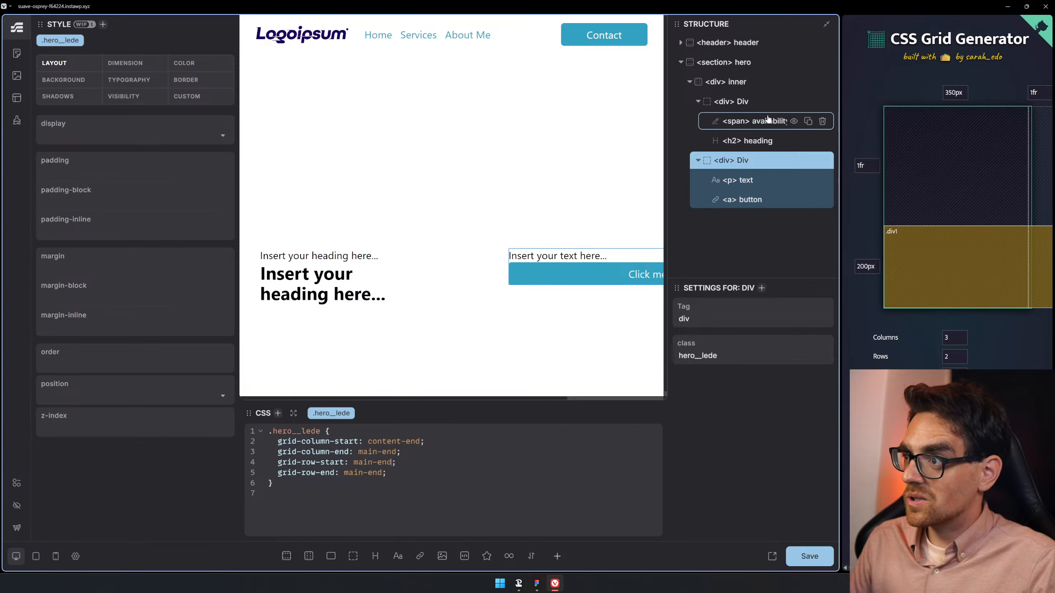
# - Duplicate the grid-column-start declaration in the heading Div's .hero__heading rule and rename the copy to grid-column-end
pyautogui.click(757, 104)
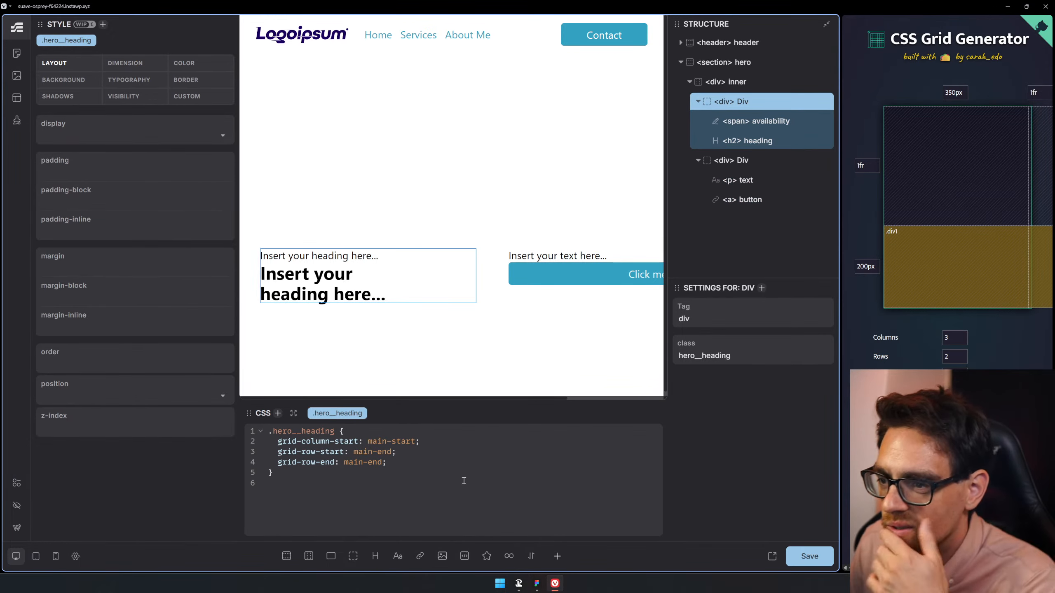
pyautogui.click(387, 441)
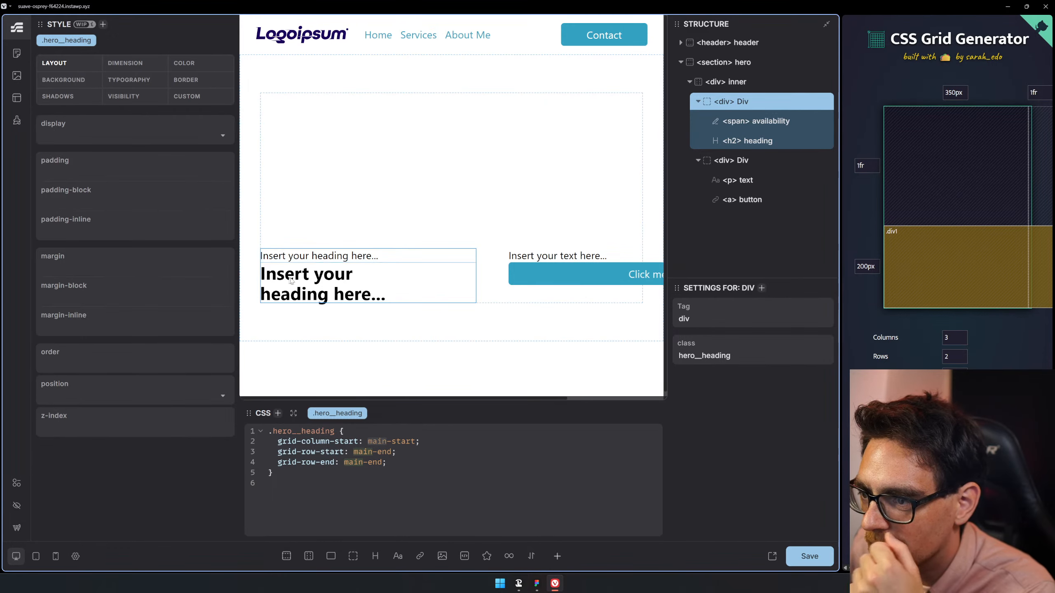
pyautogui.moveTo(438, 443); pyautogui.dragTo(278, 447)
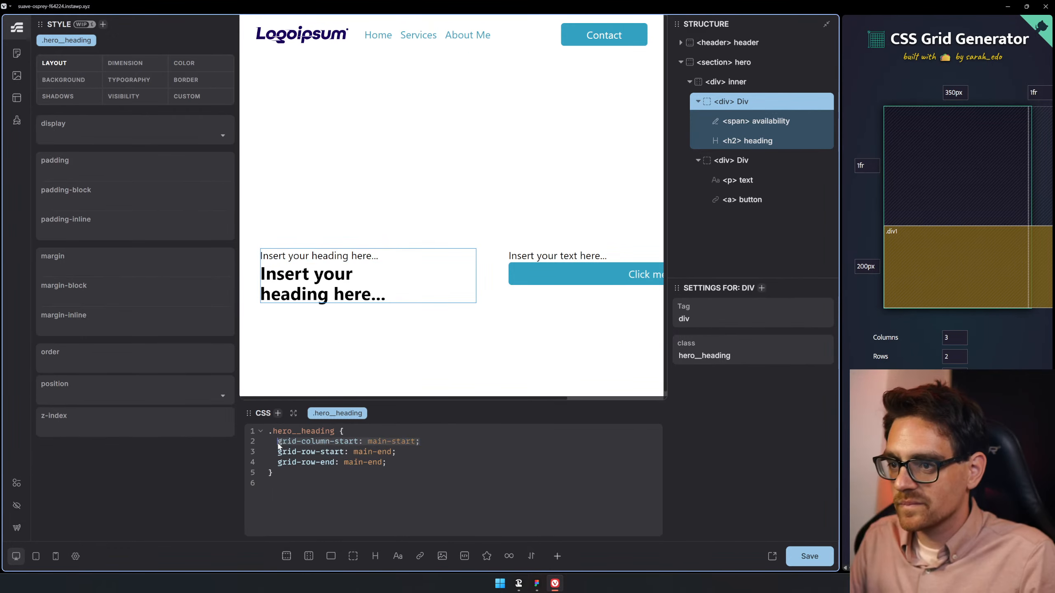
pyautogui.hotkey('ctrl', 'c')
pyautogui.press('Right')
pyautogui.press('Return')
pyautogui.hotkey('ctrl', 'v')
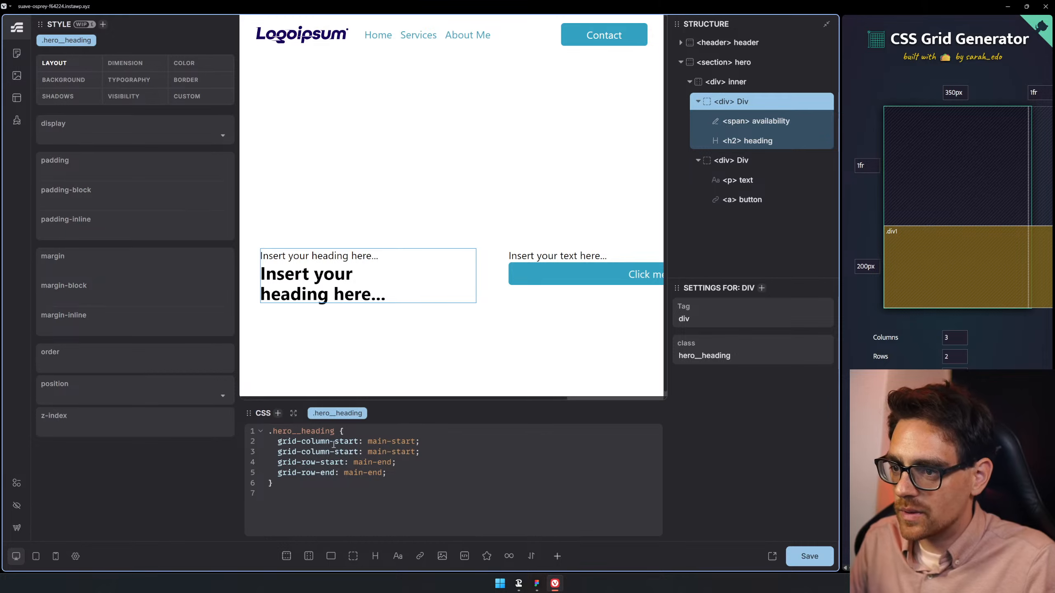
pyautogui.doubleClick(345, 451)
pyautogui.write('end')
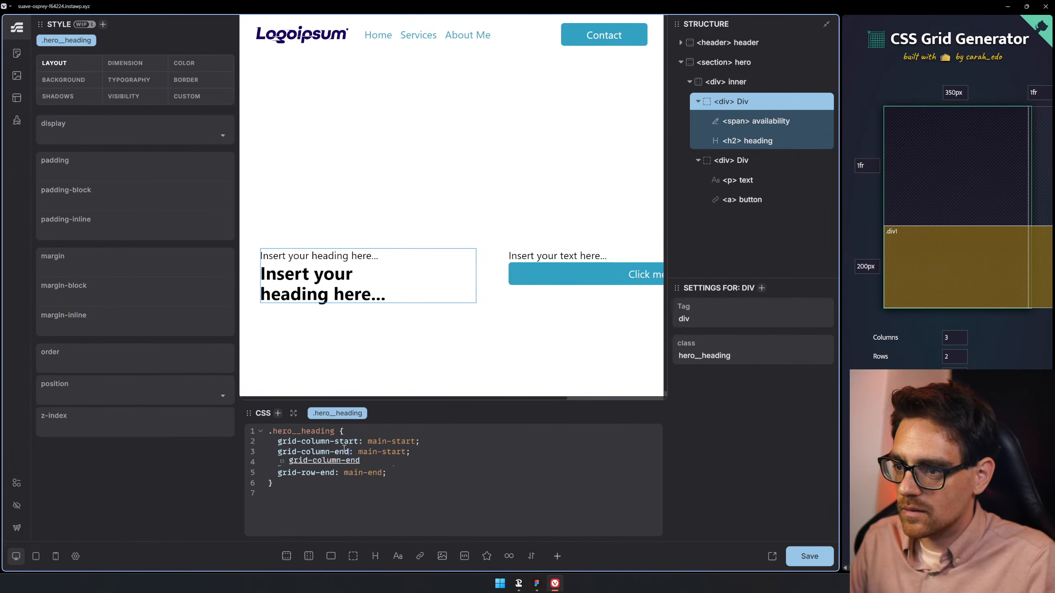
# - Set the grid-column-end value of the .hero__heading rule to content-start
pyautogui.press('BackSpace')
pyautogui.press('BackSpace')
pyautogui.press('BackSpace')
pyautogui.press('BackSpace')
pyautogui.write('content')
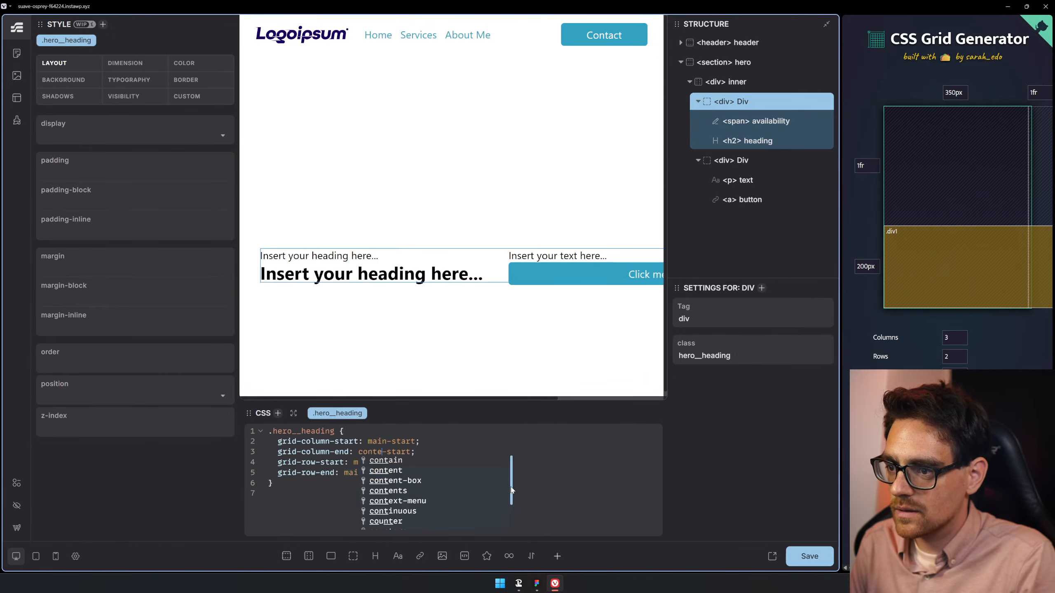
pyautogui.click(582, 510)
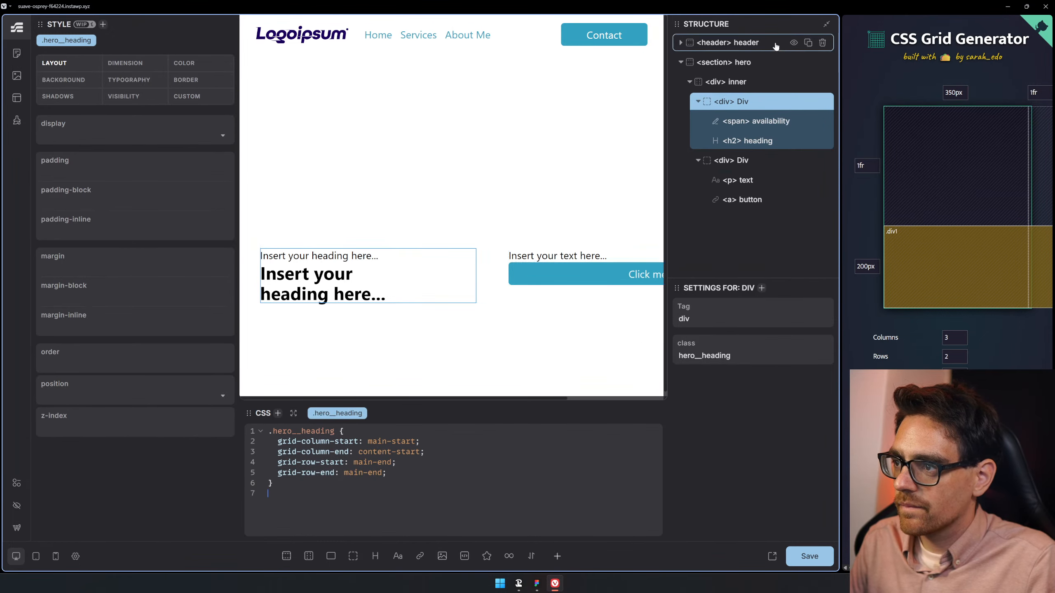
# - Try replacing the 200px row in the grid-template-rows of .hero__inner with minmax(1fr, 200px)
pyautogui.click(757, 81)
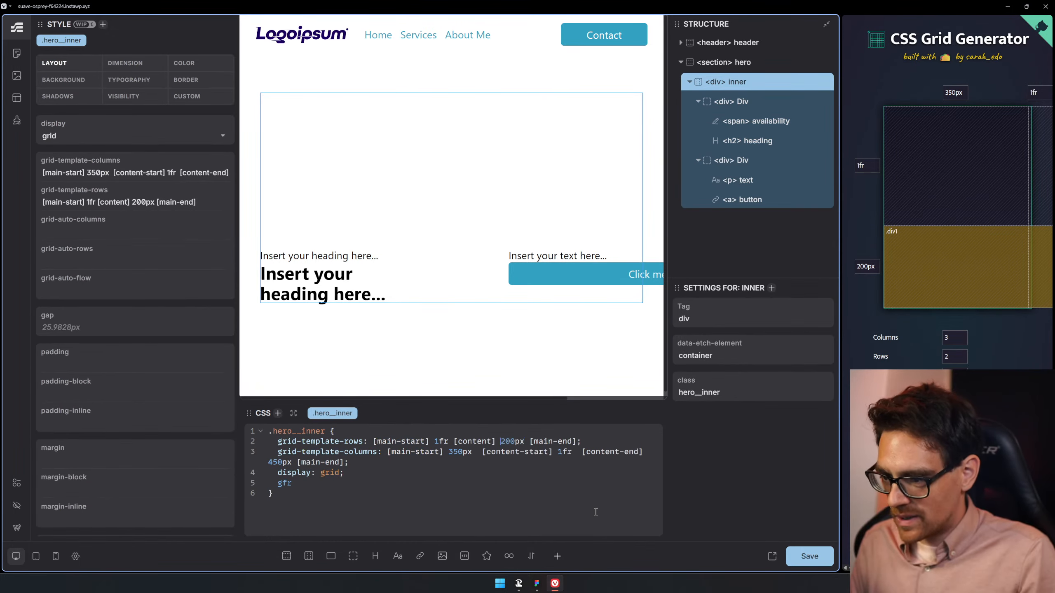
pyautogui.write('mainma')
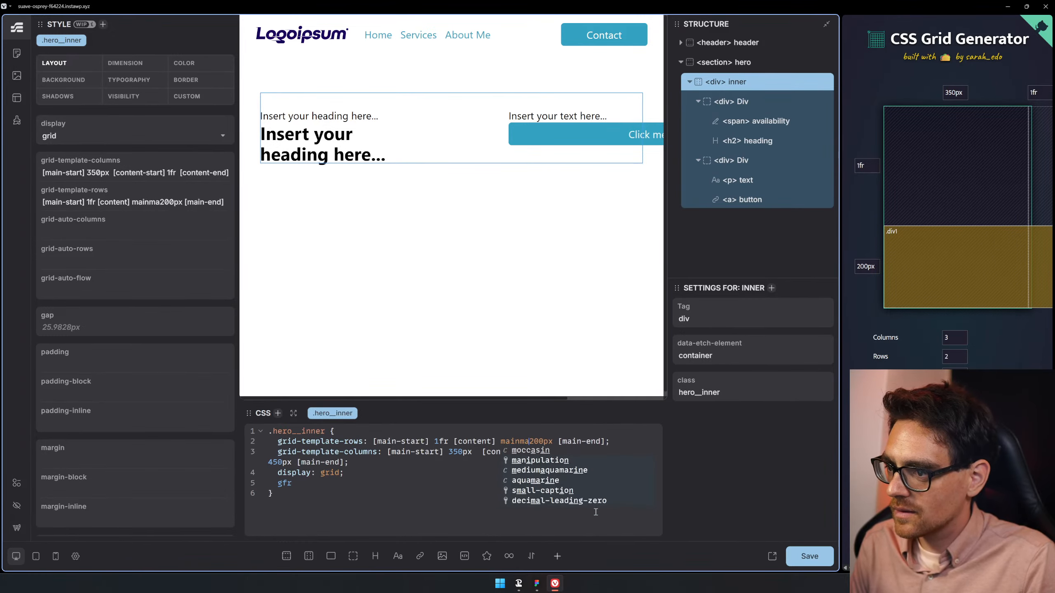
pyautogui.press('BackSpace')
pyautogui.press('BackSpace')
pyautogui.press('BackSpace')
pyautogui.press('BackSpace')
pyautogui.write('in')
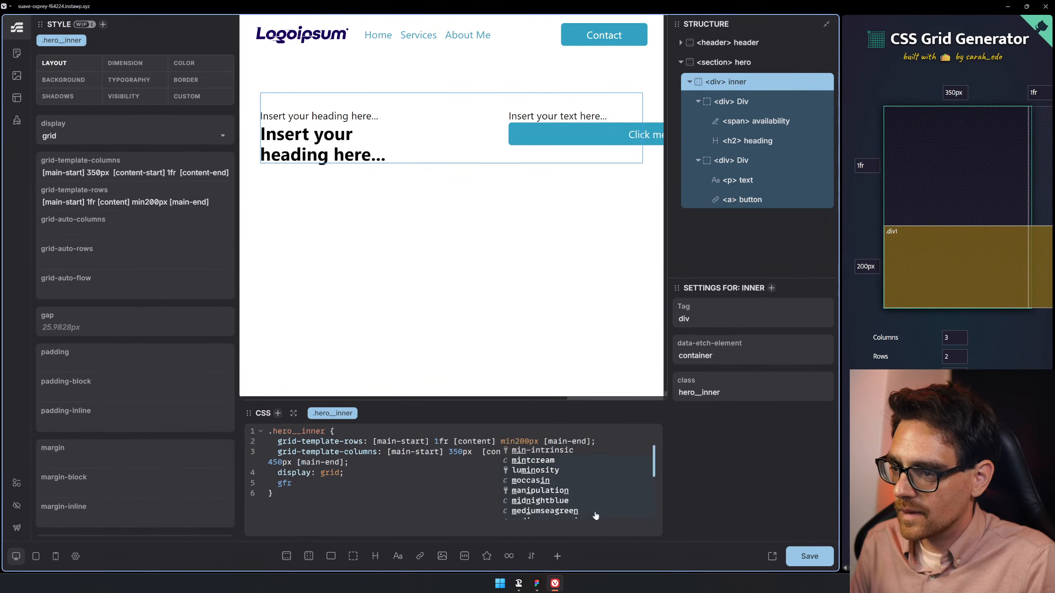
pyautogui.write('max(1')
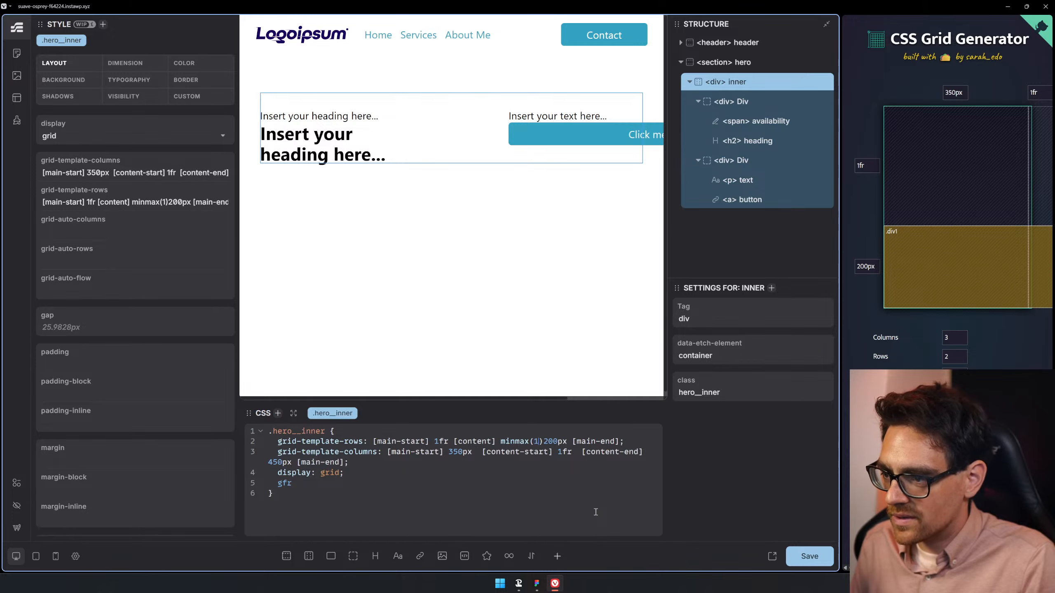
pyautogui.write('fr, 200px')
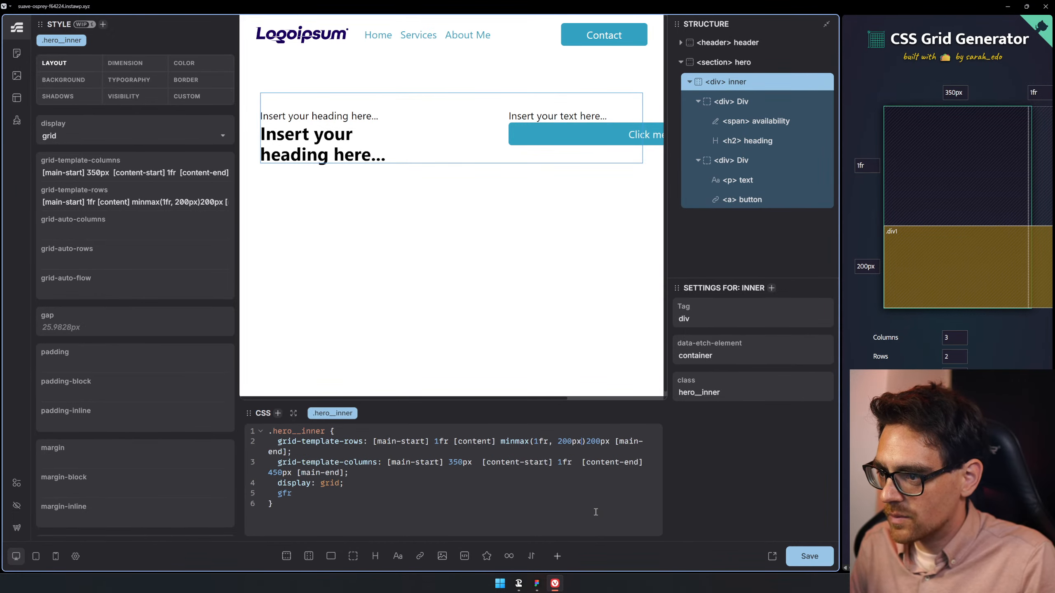
pyautogui.press('Right')
pyautogui.press('Right')
pyautogui.press('Delete')
pyautogui.press('Delete')
pyautogui.press('Delete')
pyautogui.press('Delete')
pyautogui.press('Delete')
pyautogui.press('Delete')
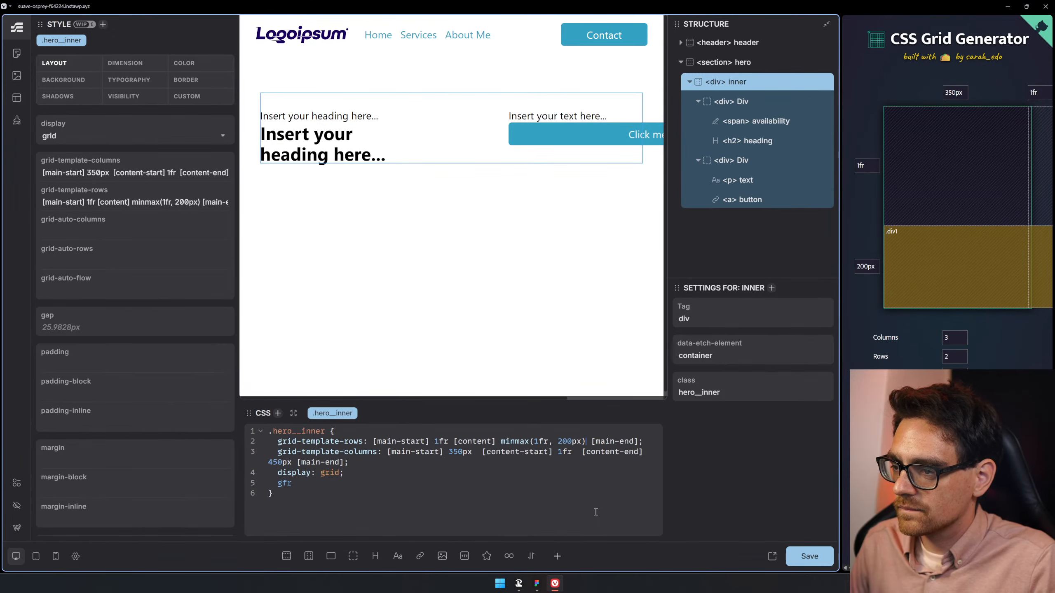
# - Try replacing the first column size in the grid-template-columns of .hero__inner with minmax(1fr, 350px)
pyautogui.keyDown('shift'); pyautogui.click(502, 441); pyautogui.keyUp('shift')
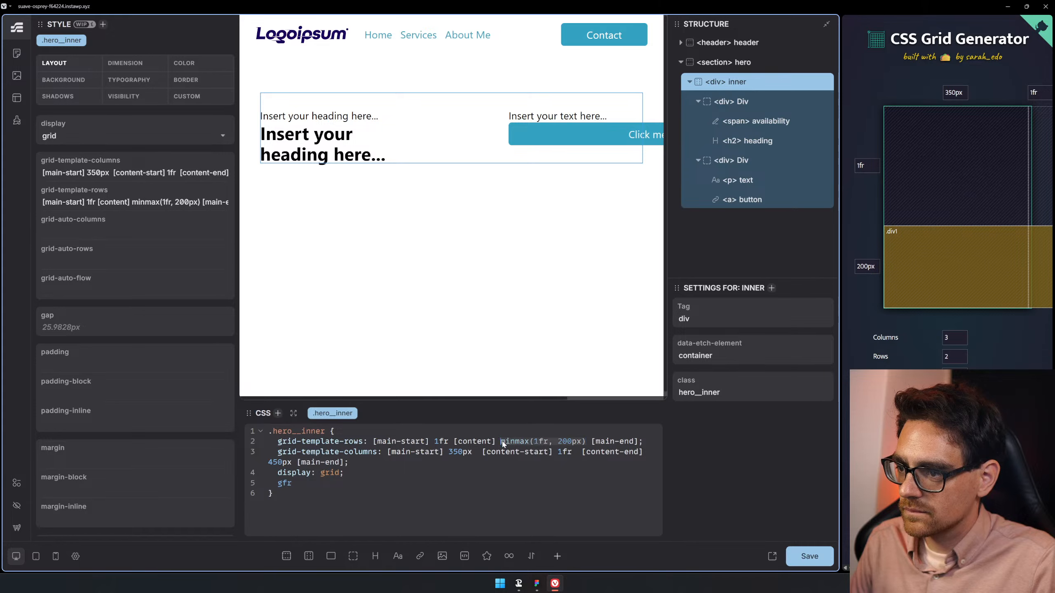
pyautogui.doubleClick(458, 452)
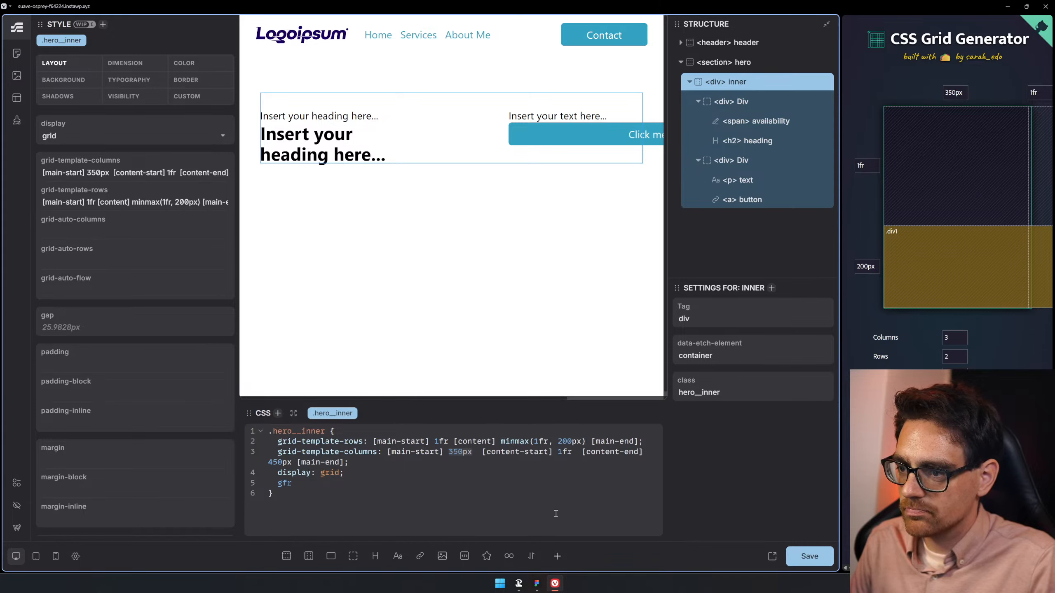
pyautogui.hotkey('ctrl', 'v')
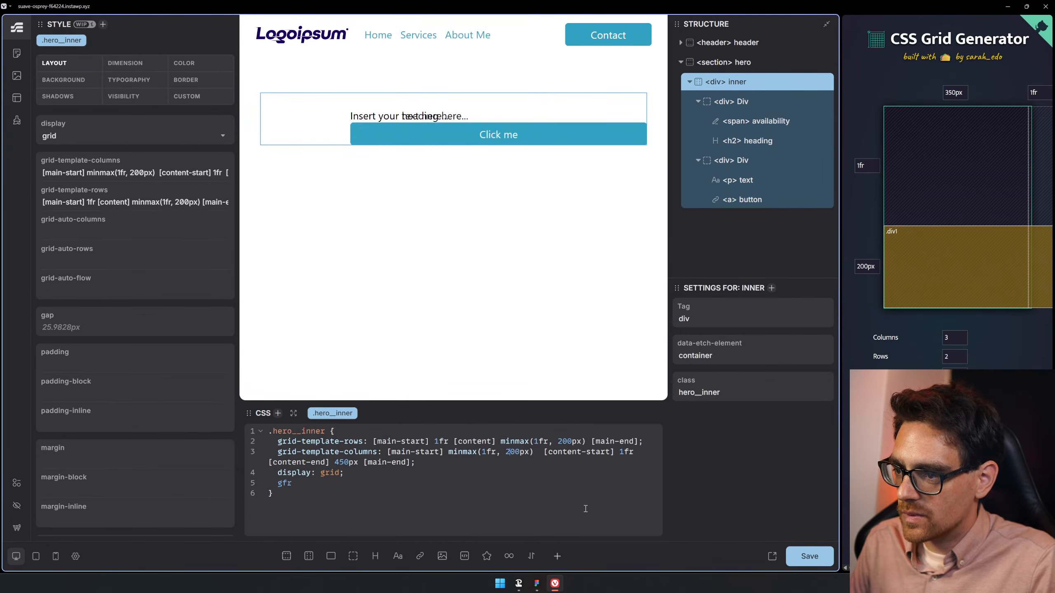
pyautogui.write('35')
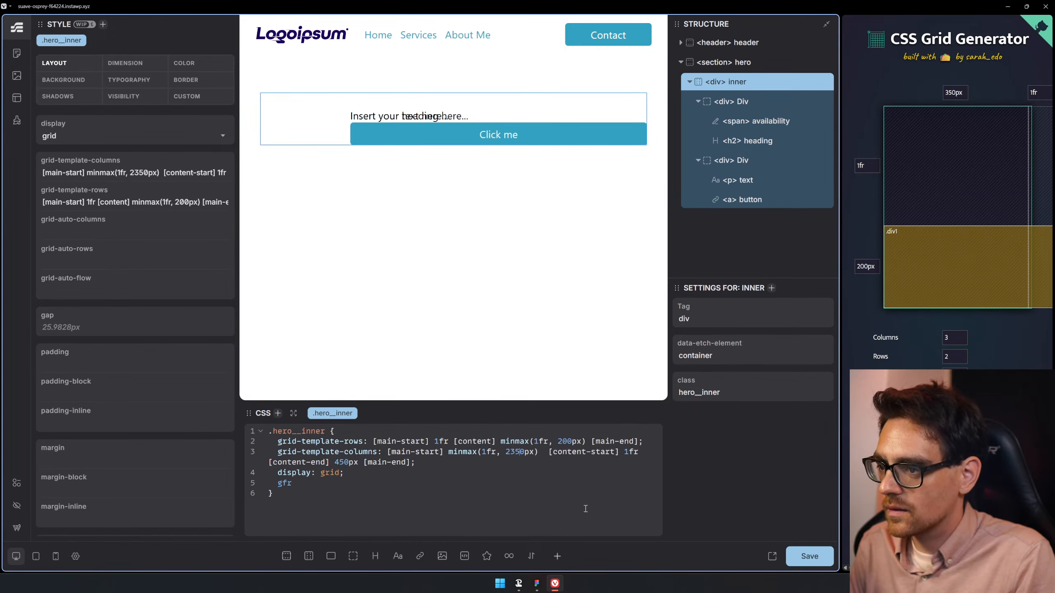
pyautogui.press('Left')
pyautogui.press('Left')
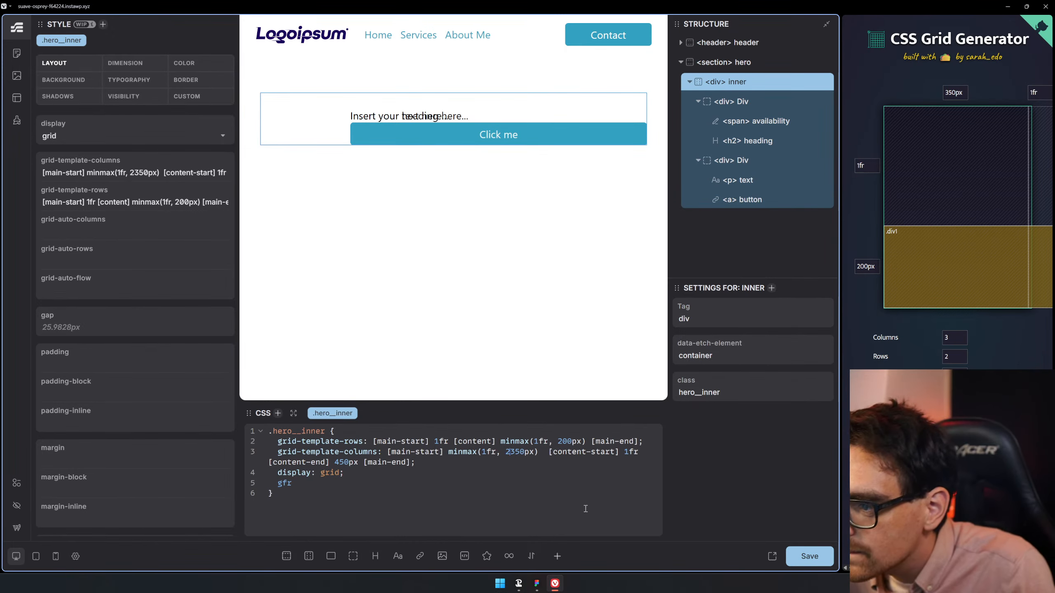
pyautogui.press('BackSpace')
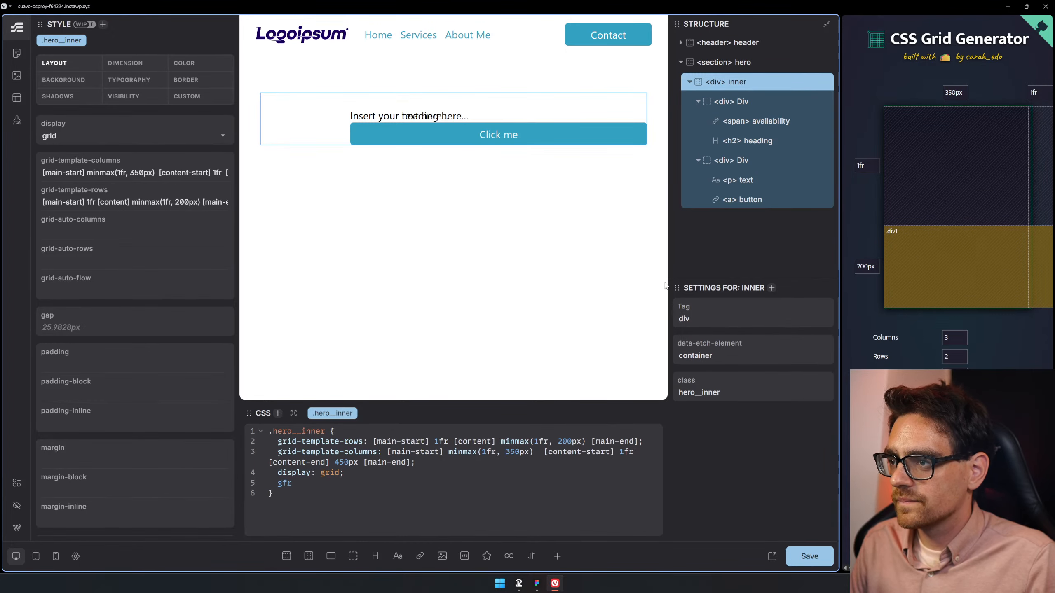
# - Widen the editor beside the CSS Grid Generator pane and enlarge the structure tree
pyautogui.moveTo(668, 273); pyautogui.dragTo(949, 216)
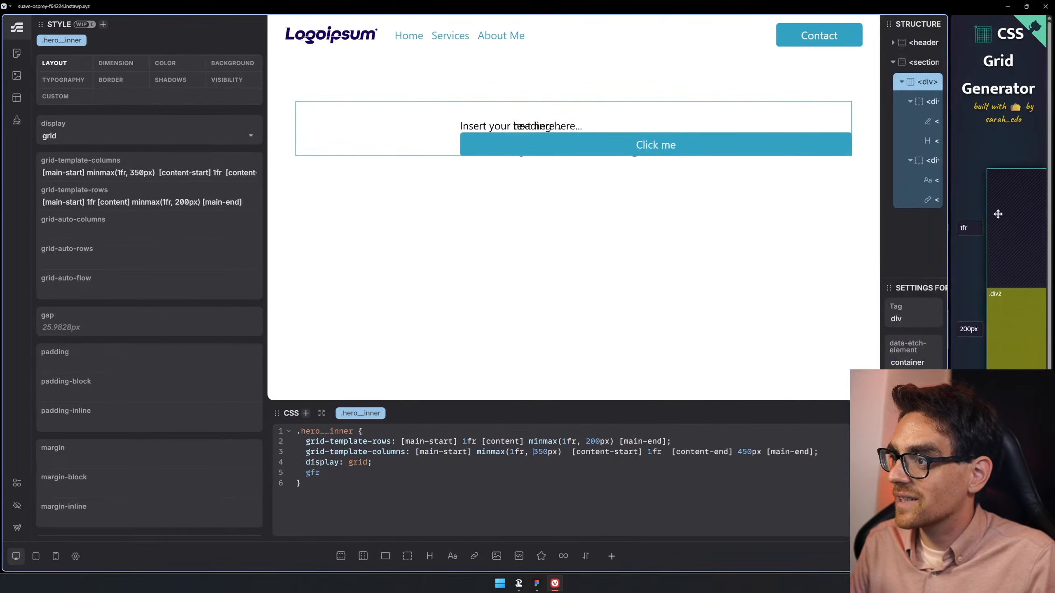
pyautogui.moveTo(879, 225); pyautogui.dragTo(804, 244)
pyautogui.click(534, 452)
pyautogui.write('2')
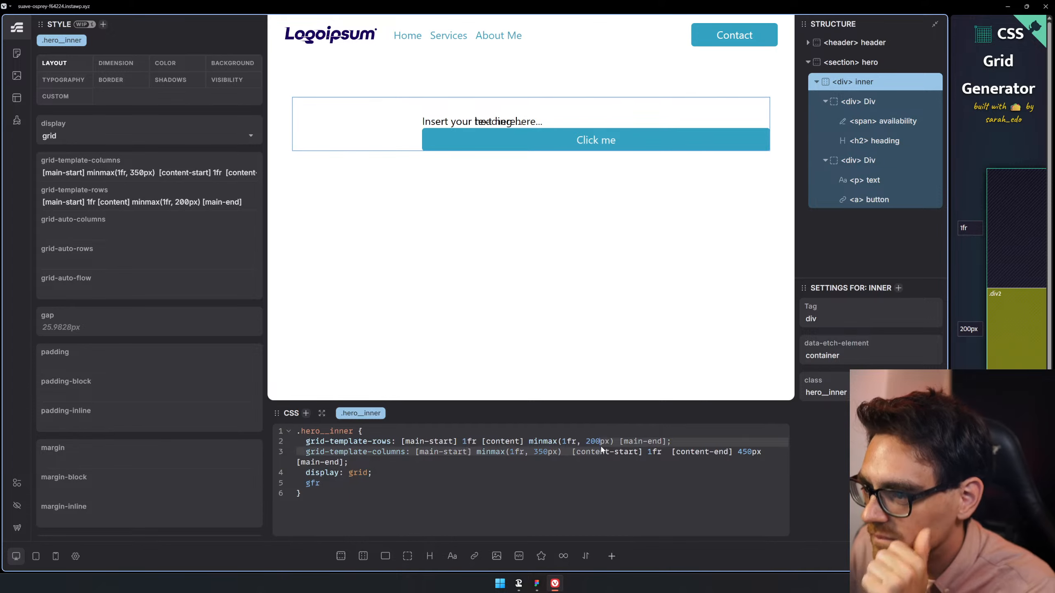
# - Undo the minmax() edits to the grid-template-columns and grid-template-rows of .hero__inner
pyautogui.hotkey('ctrl', 'z')
pyautogui.hotkey('ctrl', 'z')
pyautogui.hotkey('ctrl', 'z')
pyautogui.hotkey('ctrl', 'z')
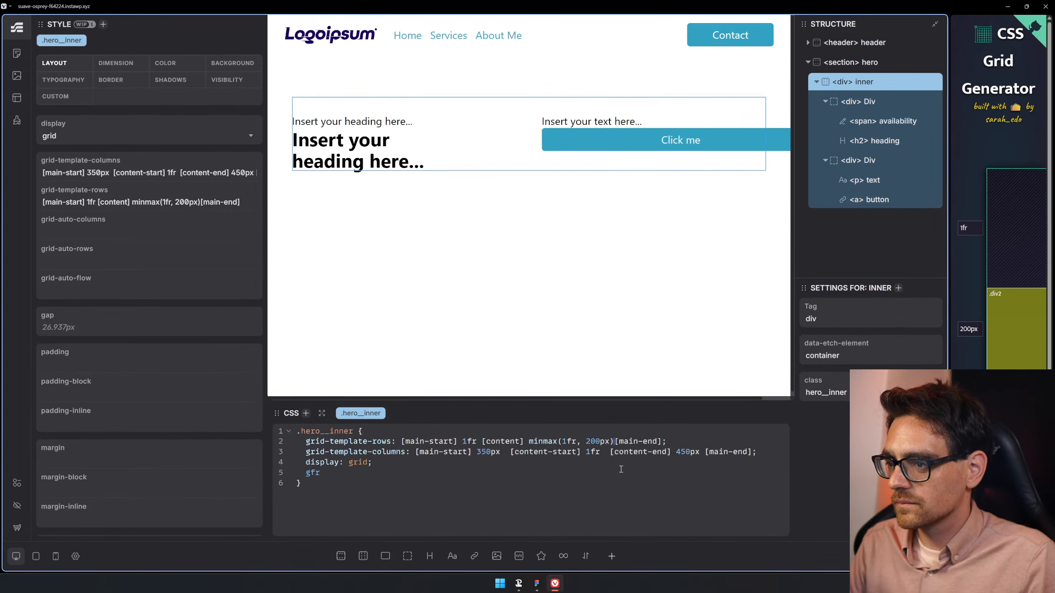
pyautogui.hotkey('ctrl', 'z')
pyautogui.hotkey('ctrl', 'z')
pyautogui.hotkey('ctrl', 'z')
pyautogui.hotkey('ctrl', 'z')
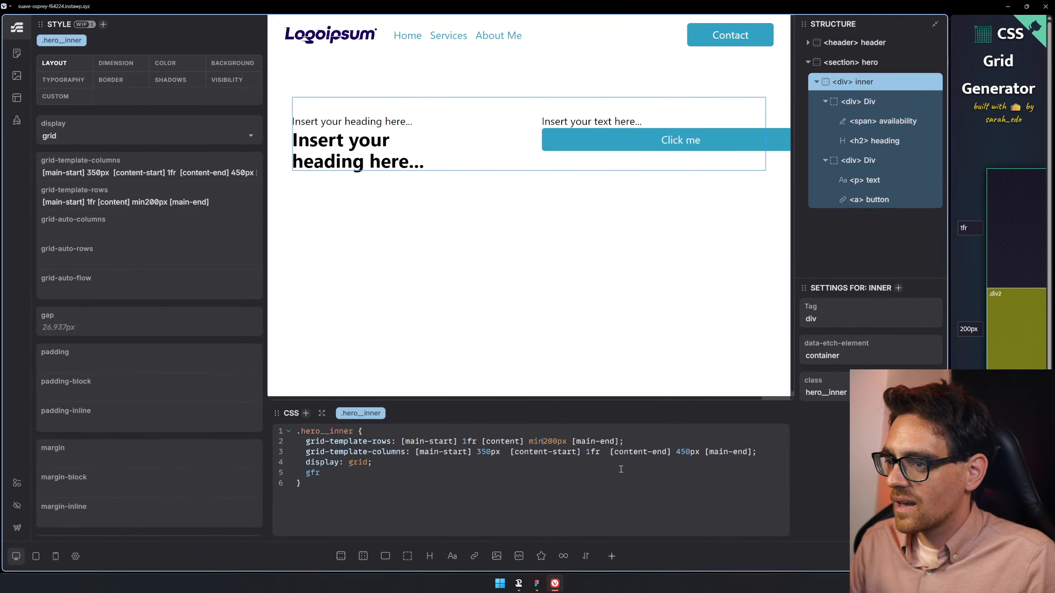
pyautogui.hotkey('ctrl', 'z')
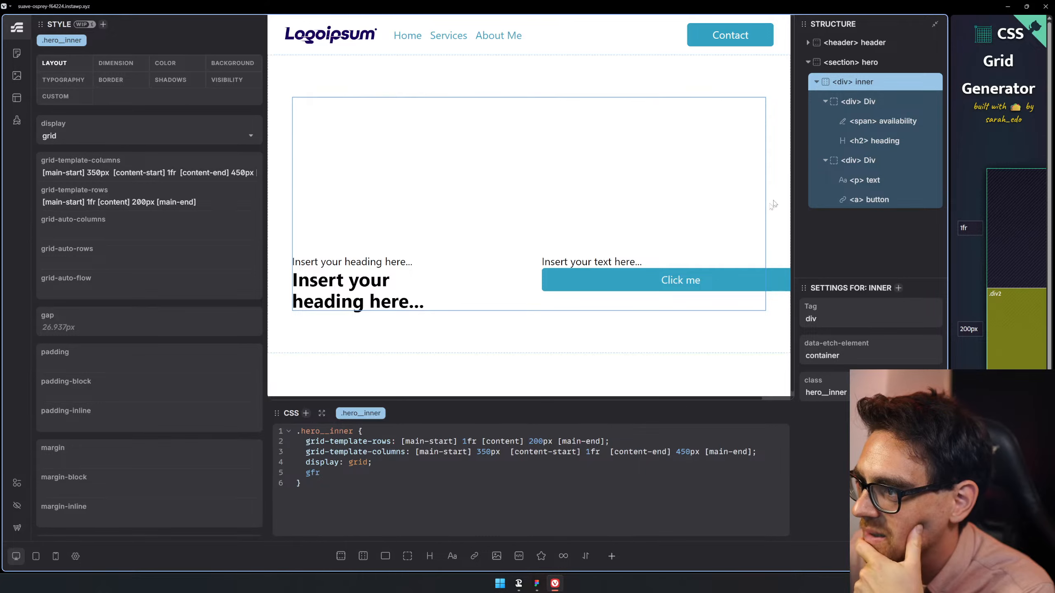
# - Select the lede Div and set the grid-column-end value of its .hero__lede rule to content-end
pyautogui.click(873, 165)
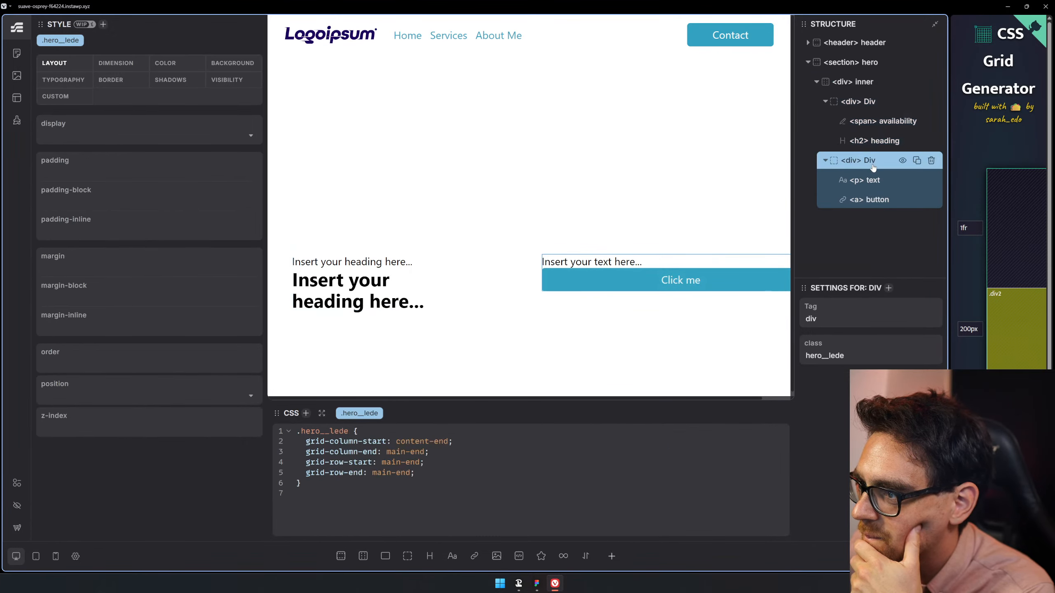
pyautogui.click(405, 452)
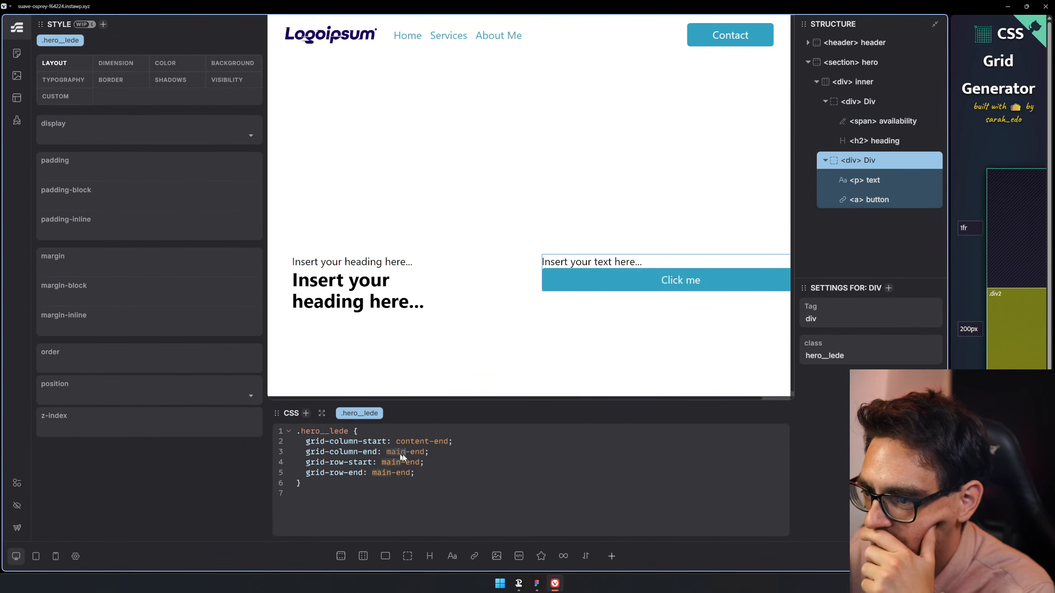
pyautogui.press('BackSpace')
pyautogui.press('BackSpace')
pyautogui.press('BackSpace')
pyautogui.press('BackSpace')
pyautogui.write('content')
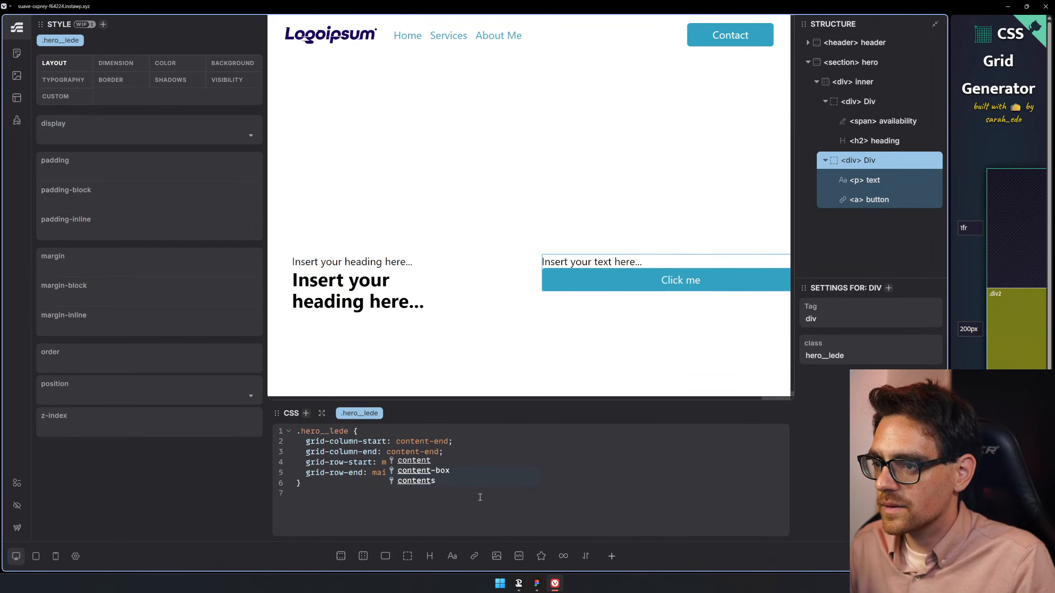
pyautogui.click(723, 511)
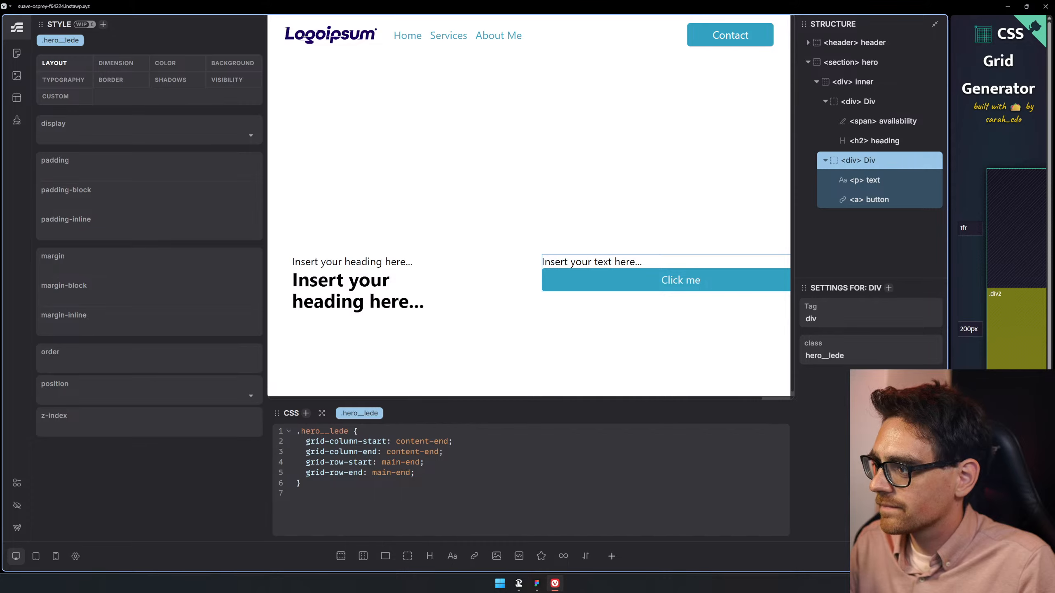
# - Close the Confetti Button page and bring up the Logoipsum page
pyautogui.moveTo(1033, 51)
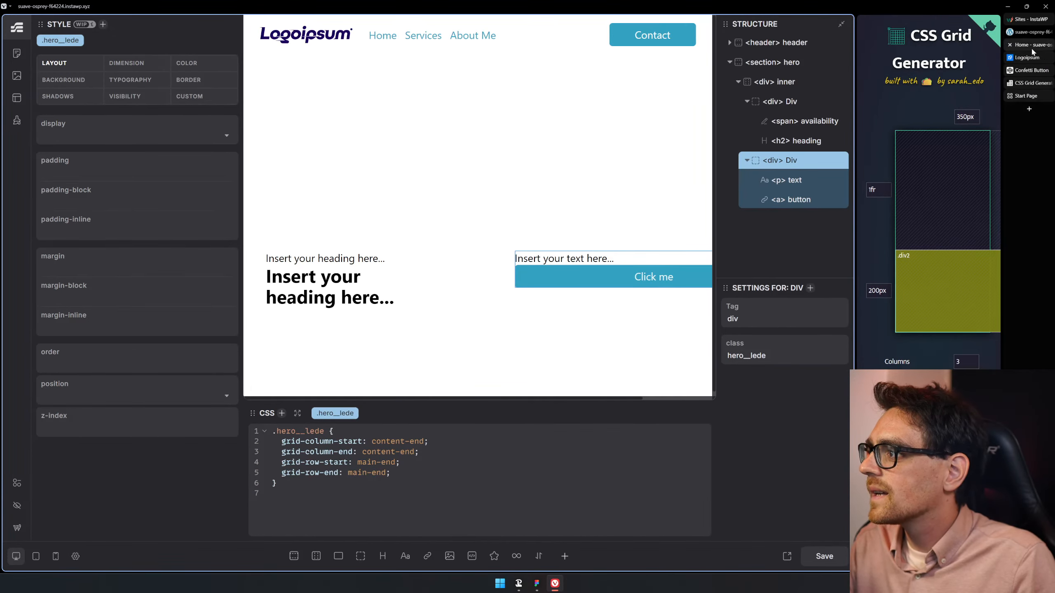
pyautogui.click(1036, 84)
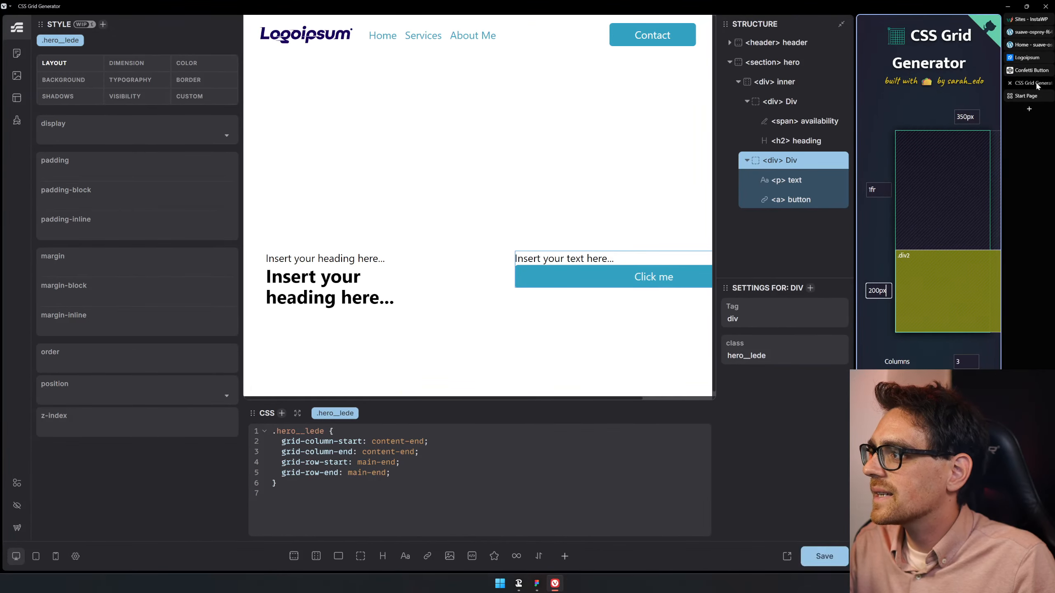
pyautogui.click(1034, 70)
pyautogui.click(1036, 58)
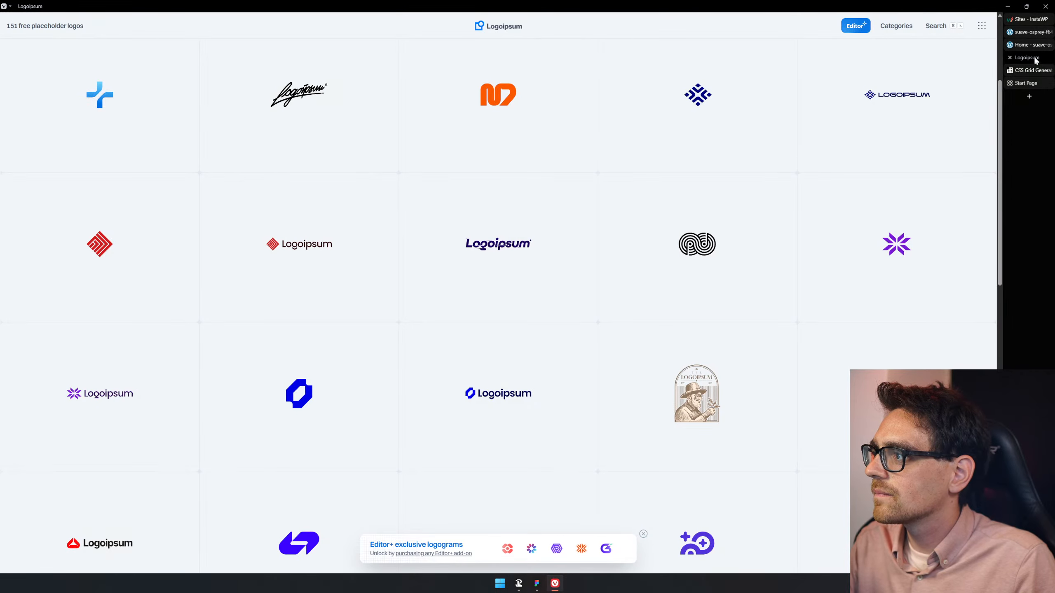
# - Close the Logoipsum page, bring up the Home page and reload it
pyautogui.middleClick(1035, 60)
pyautogui.click(1036, 48)
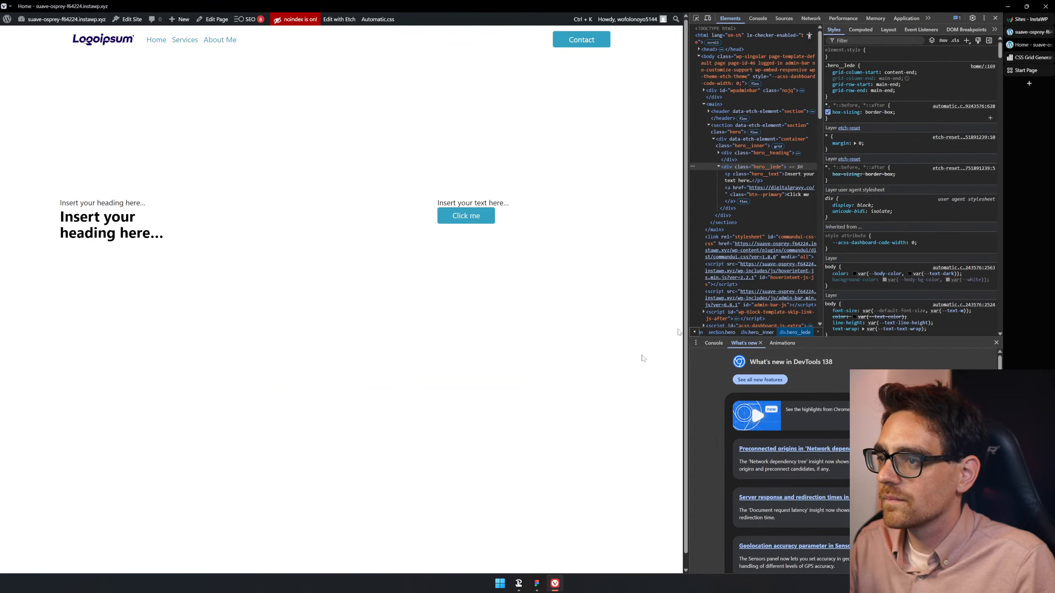
pyautogui.hotkey('ctrl', 'r')
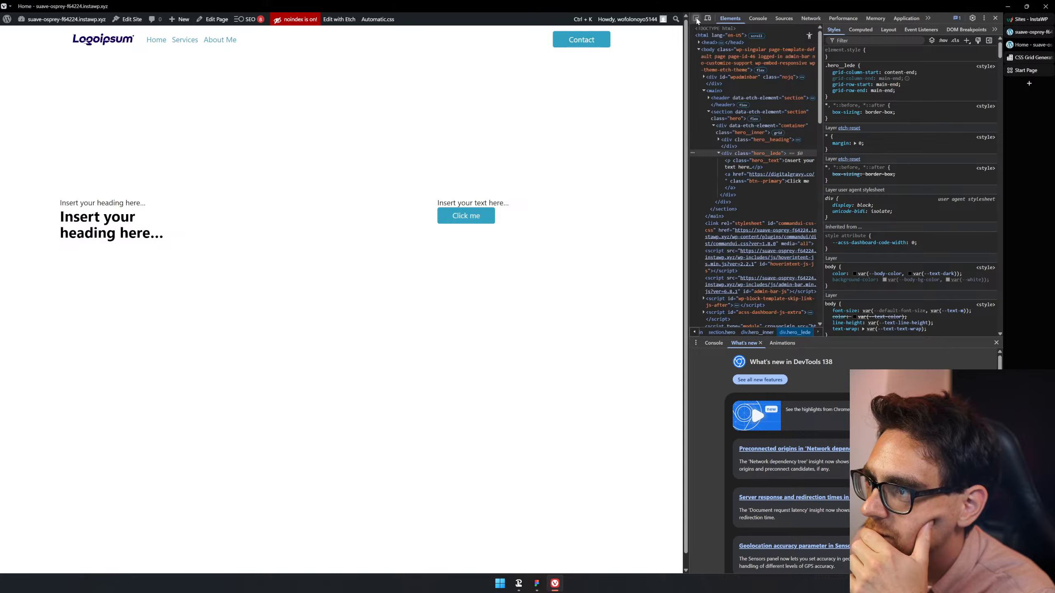
pyautogui.click(696, 18)
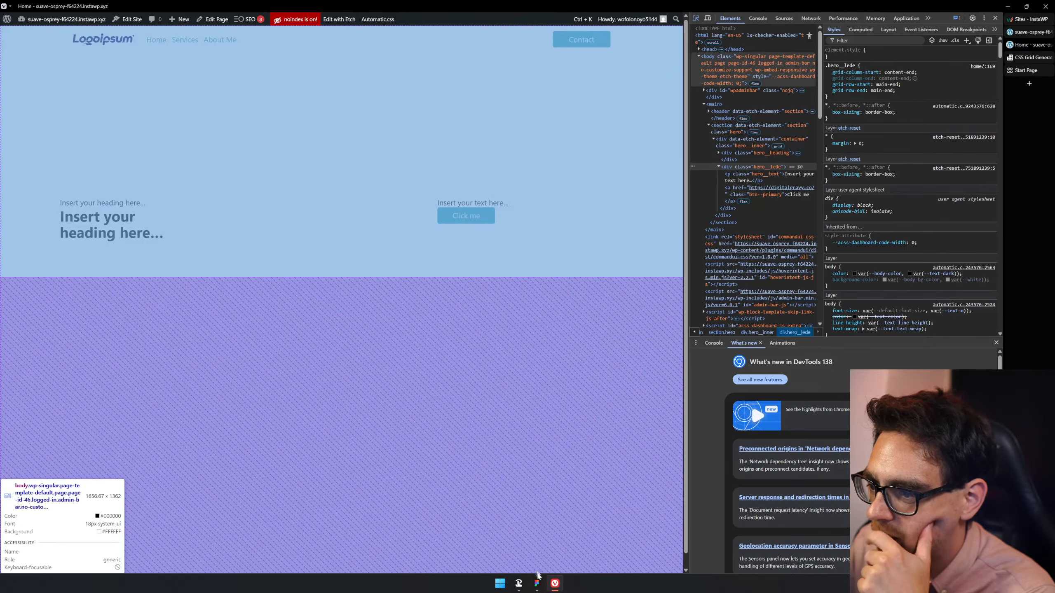
# - Copy the availability text from the Figma design and set the hero's availability span to "2 projects left" in the Etch editor
pyautogui.click(536, 584)
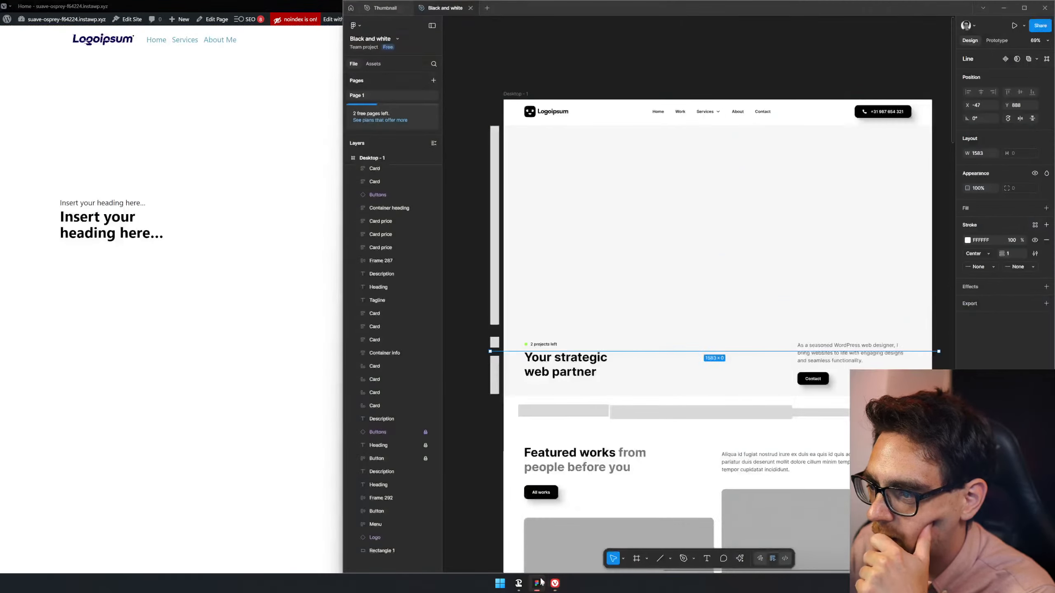
pyautogui.doubleClick(552, 345)
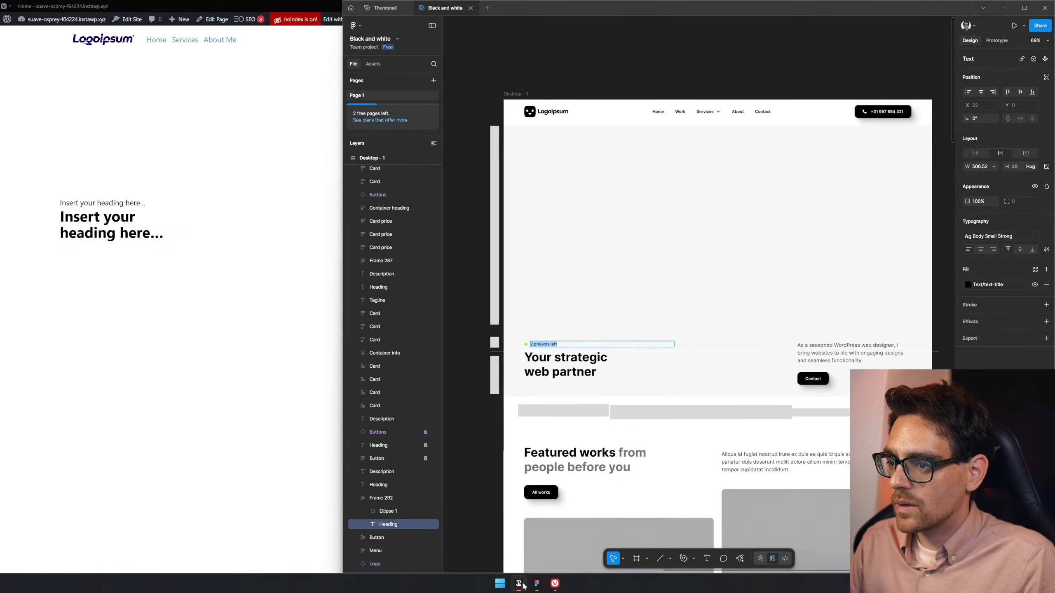
pyautogui.click(555, 584)
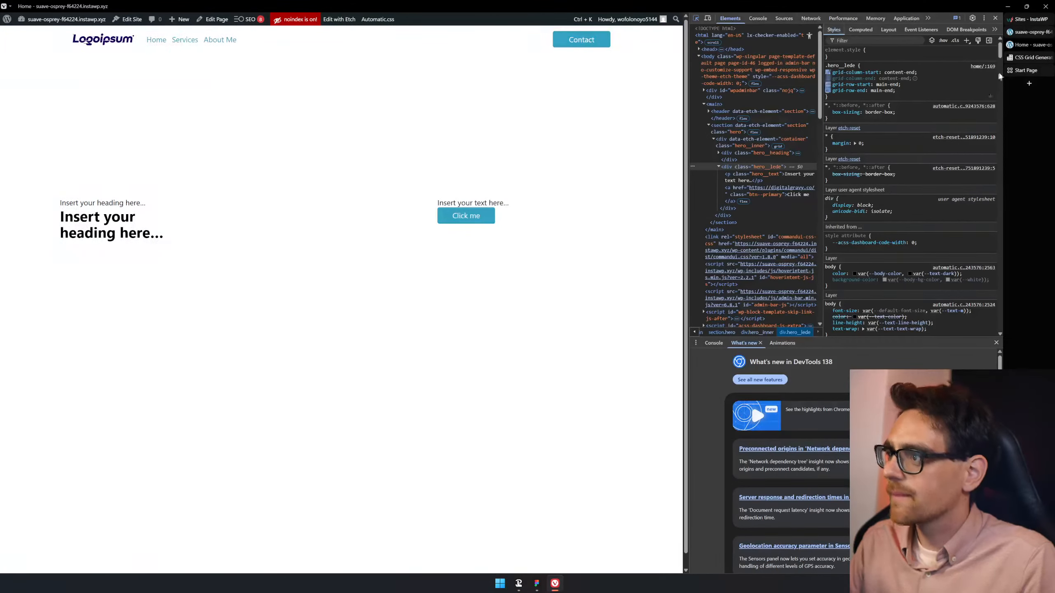
pyautogui.click(1030, 57)
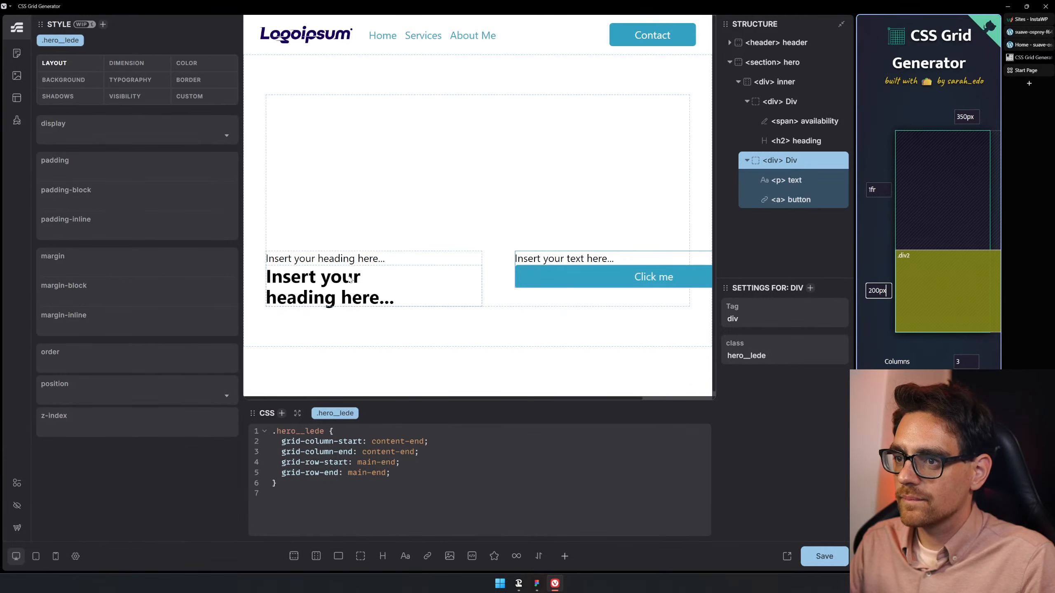
pyautogui.doubleClick(341, 259)
pyautogui.write('2 projects left')
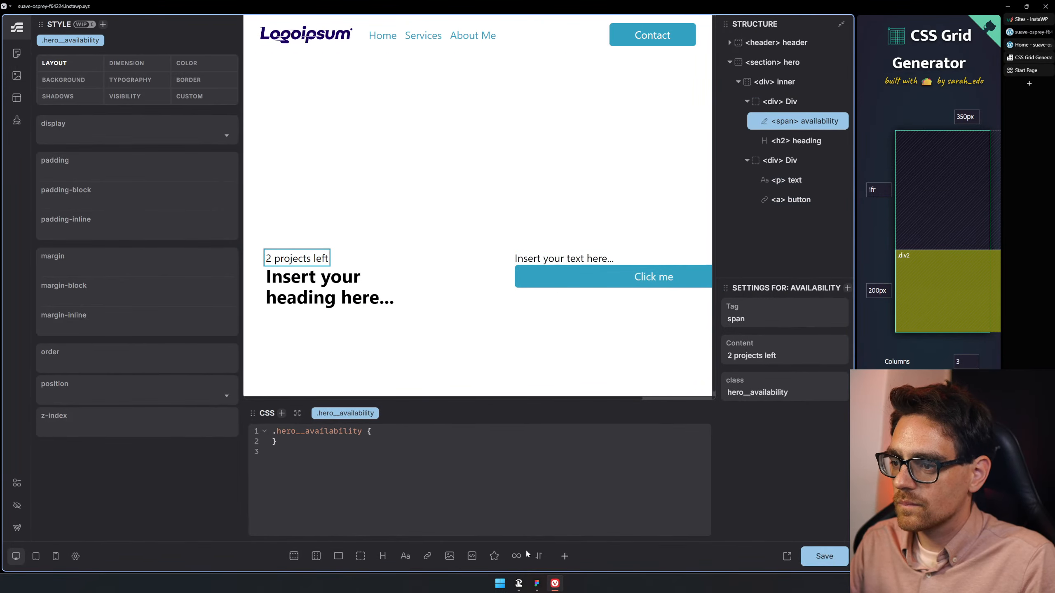
# - Copy the hero heading from the Figma design and set the h2 heading's text to "Your strategic web partner"
pyautogui.click(536, 584)
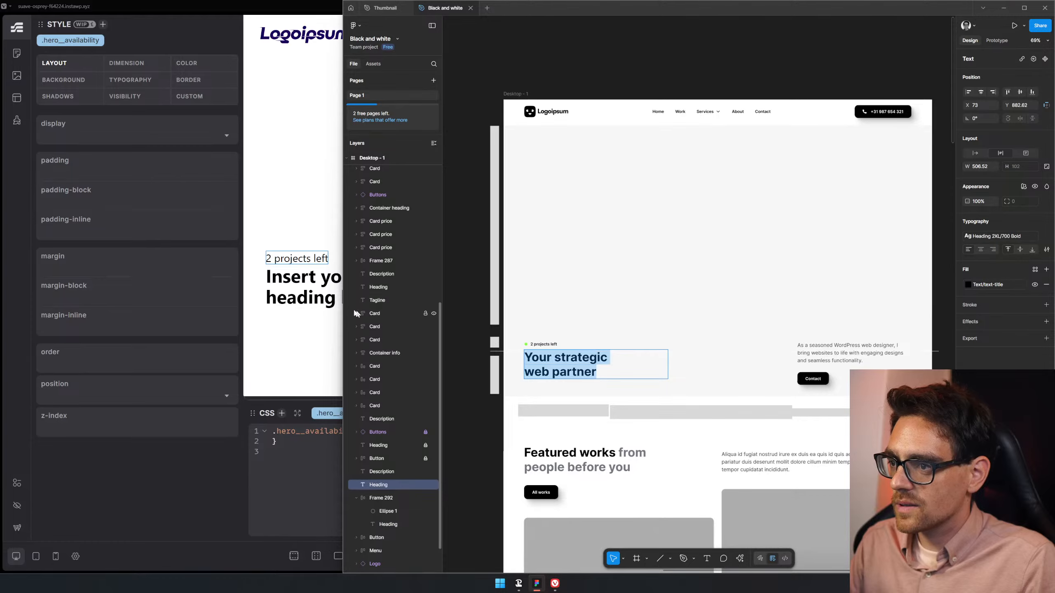
pyautogui.click(301, 286)
pyautogui.doubleClick(302, 287)
pyautogui.hotkey('ctrl', 'a')
pyautogui.write('Your strategic web partner')
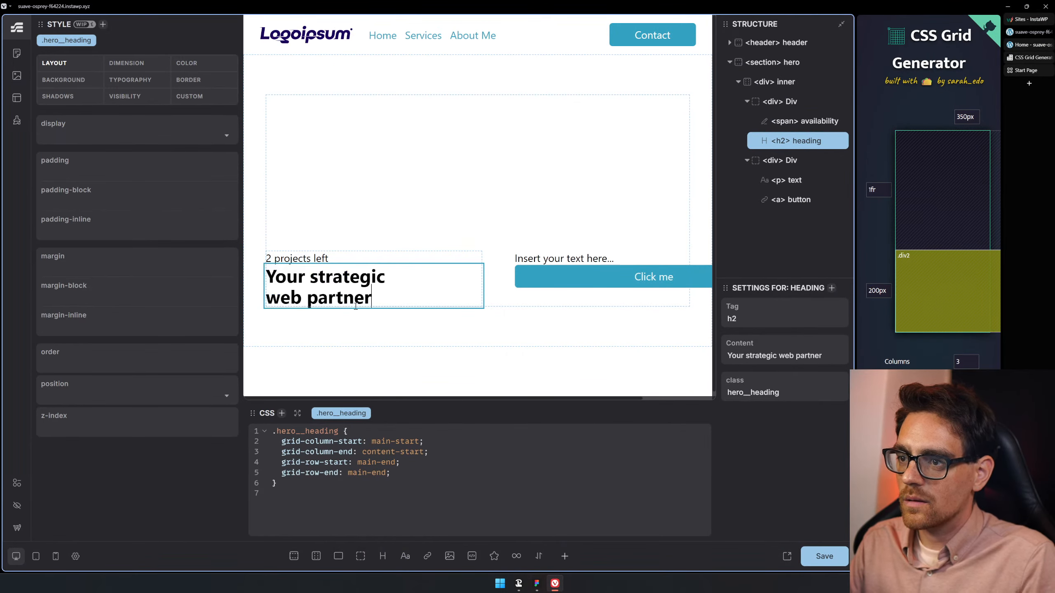
# - Copy the "As a seasoned WordPress web designer" description from the Figma design and paste it as the hero text paragraph's content
pyautogui.moveTo(555, 583)
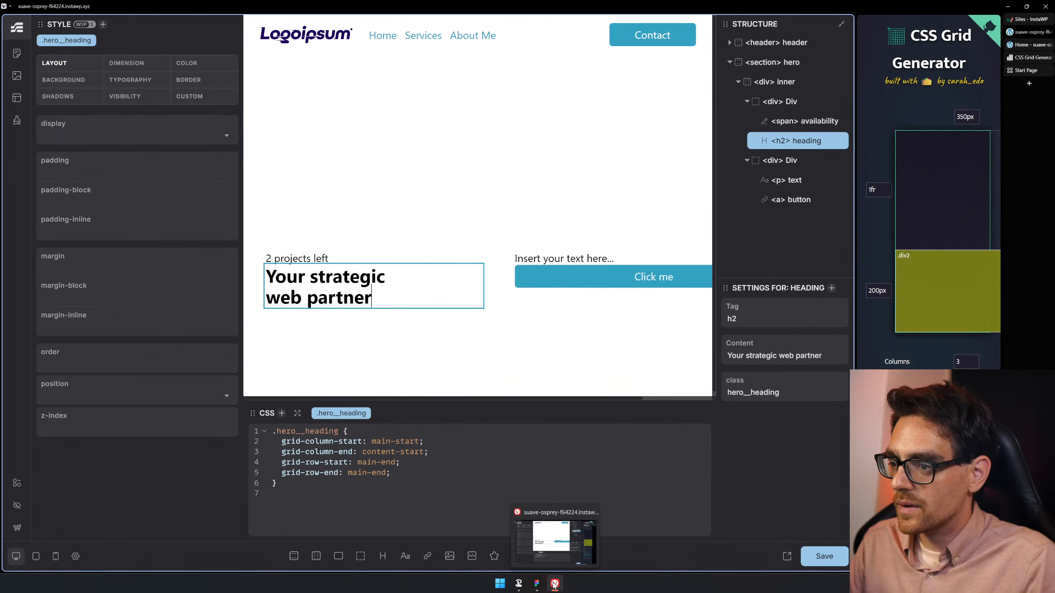
pyautogui.click(537, 582)
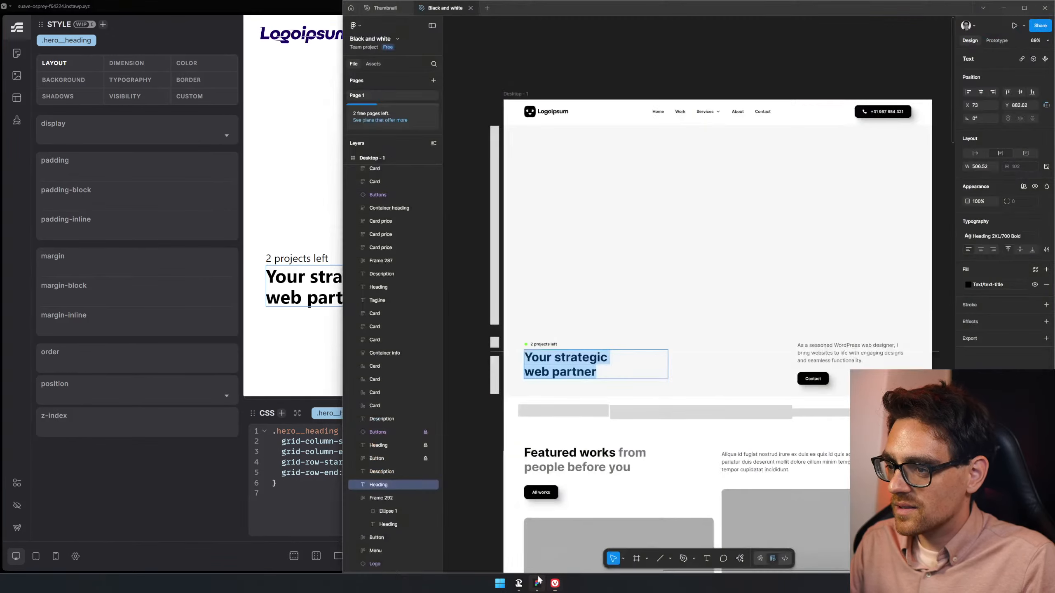
pyautogui.click(847, 353)
pyautogui.press('Return')
pyautogui.hotkey('ctrl', 'c')
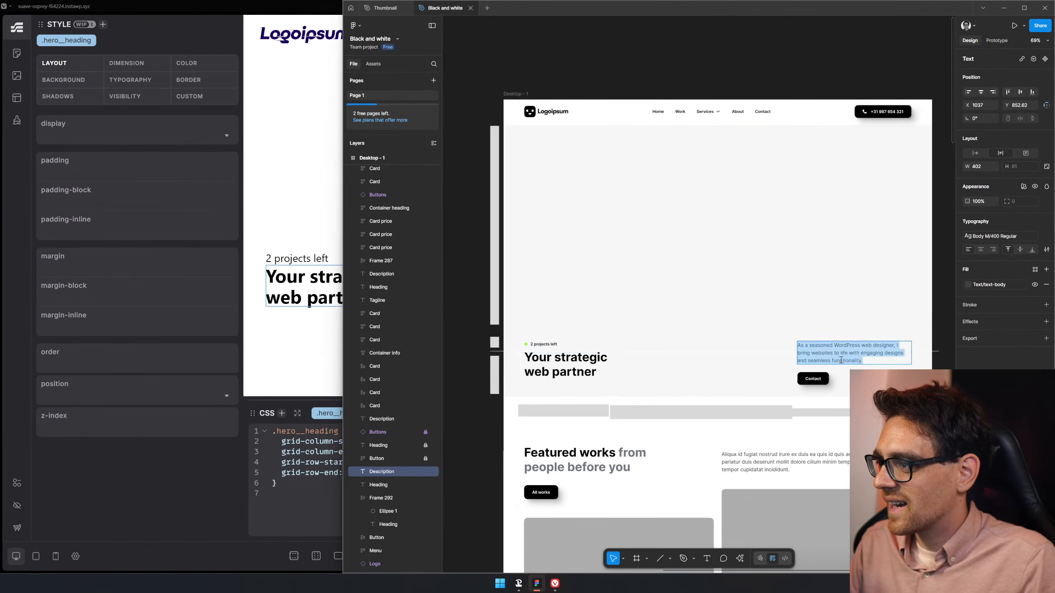
pyautogui.click(338, 371)
pyautogui.click(578, 256)
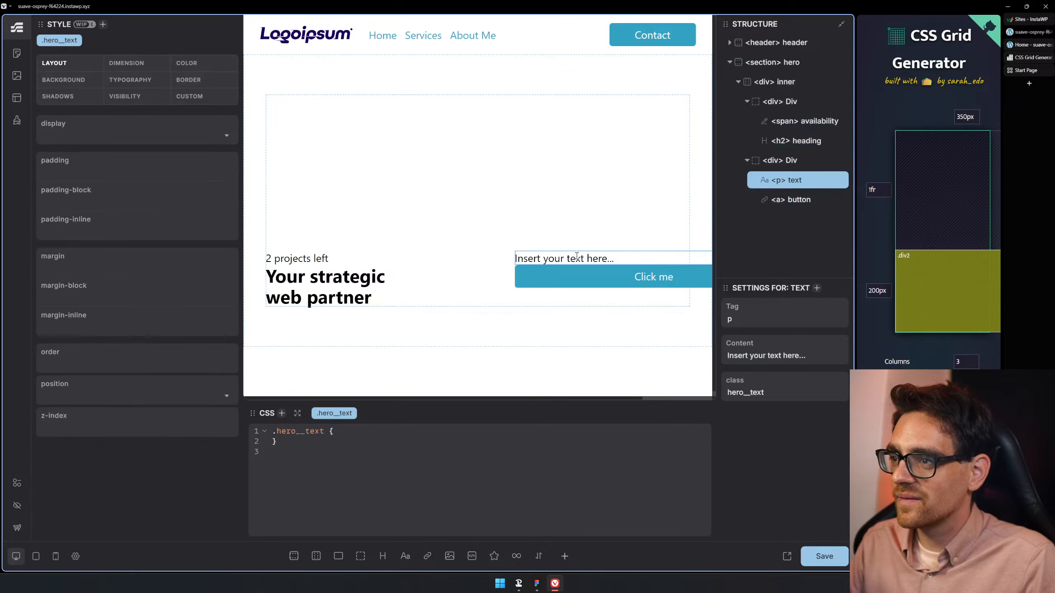
pyautogui.doubleClick(576, 257)
pyautogui.hotkey('ctrl', 'v')
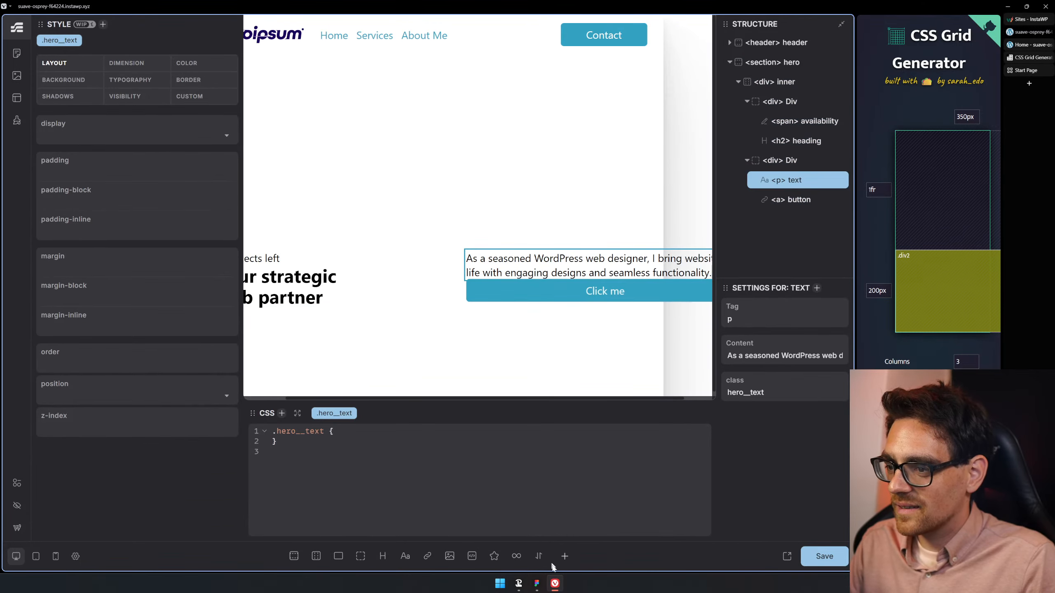
# - Set the hero button's content to "Get to know more" and save the page
pyautogui.click(555, 583)
pyautogui.click(555, 583)
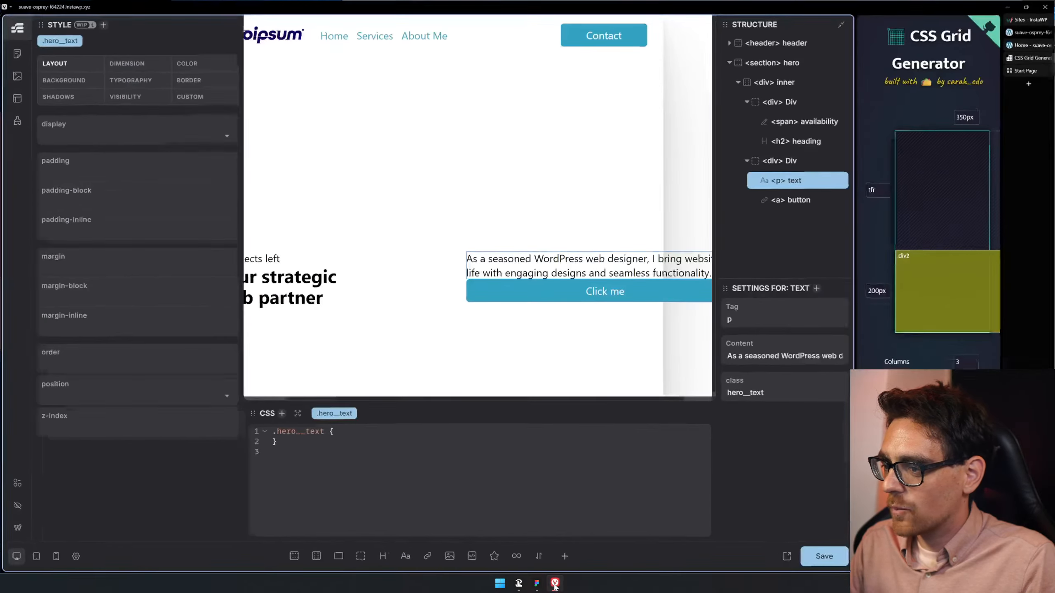
pyautogui.click(615, 293)
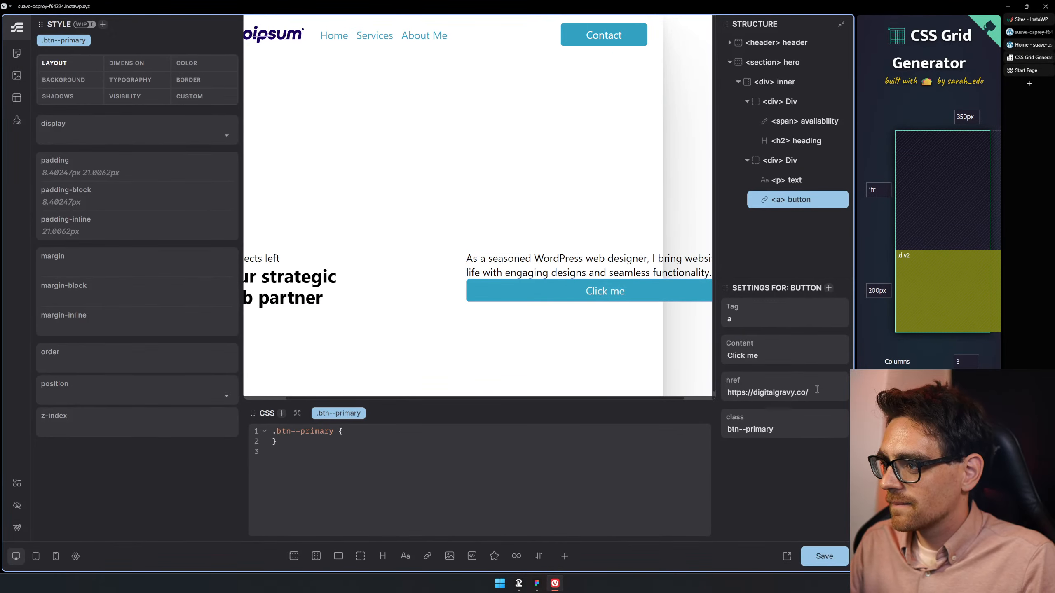
pyautogui.hotkey('ctrl', 'a')
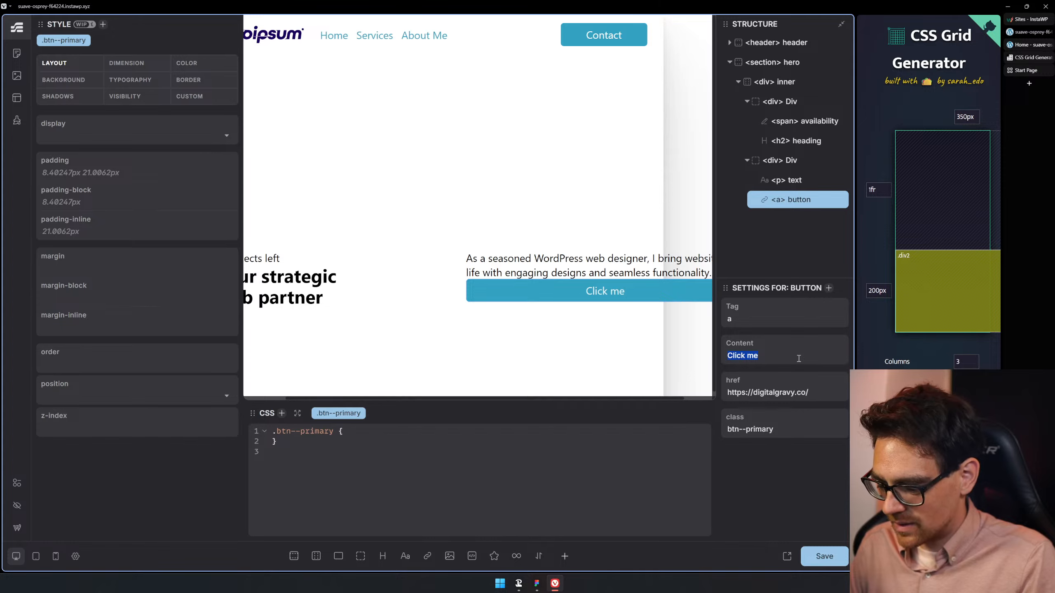
pyautogui.write('Get into contaact')
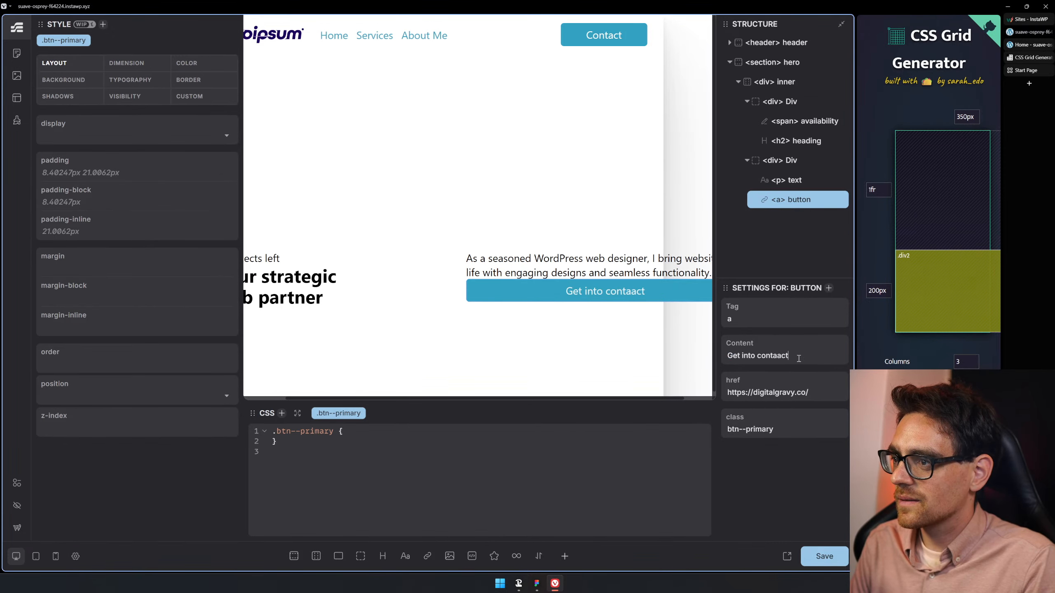
pyautogui.hotkey('ctrl', 'a')
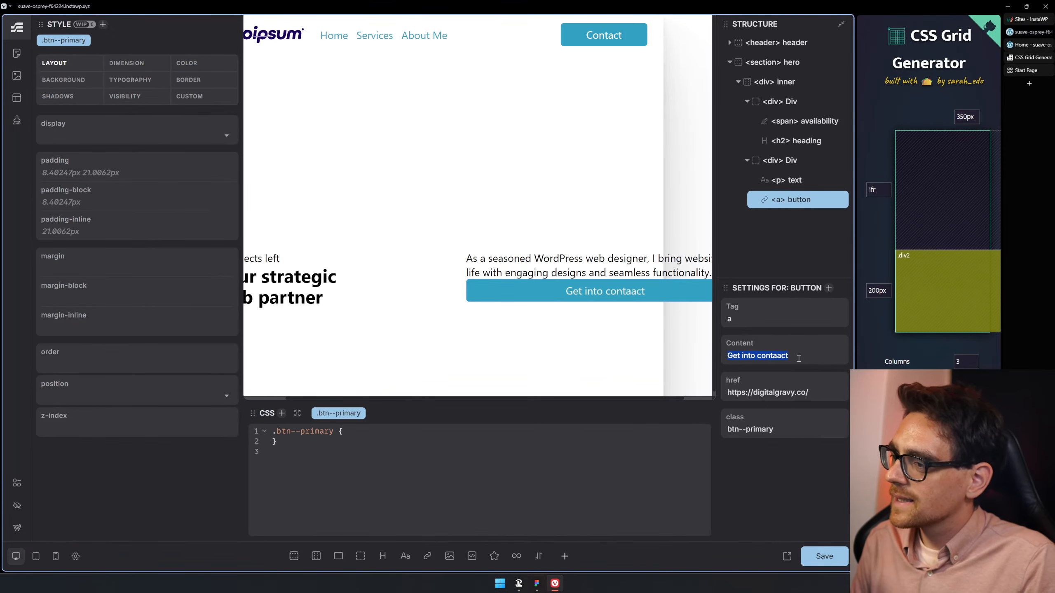
pyautogui.write('Get to know more')
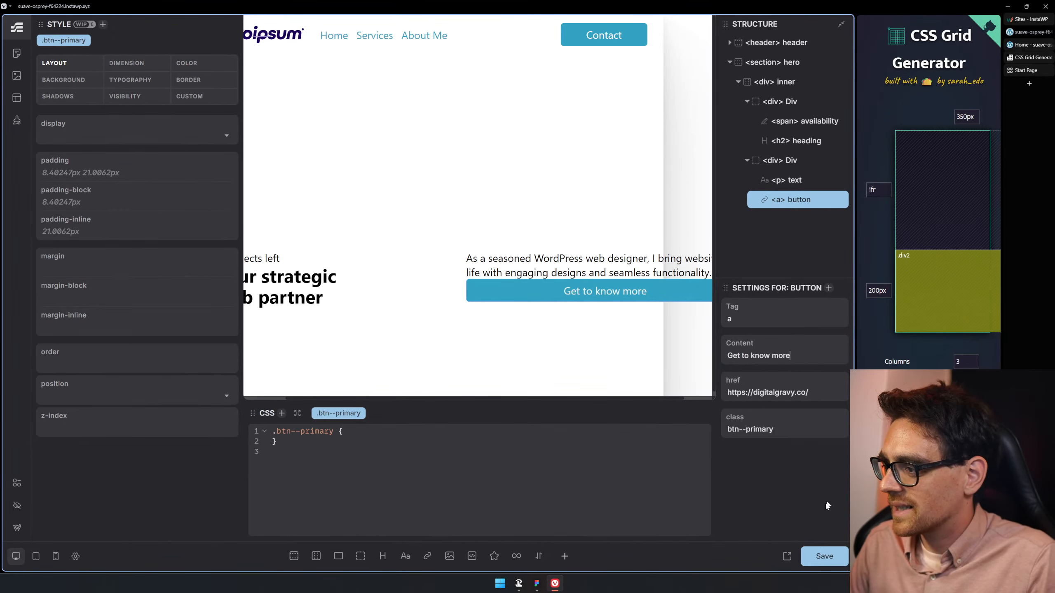
pyautogui.click(825, 555)
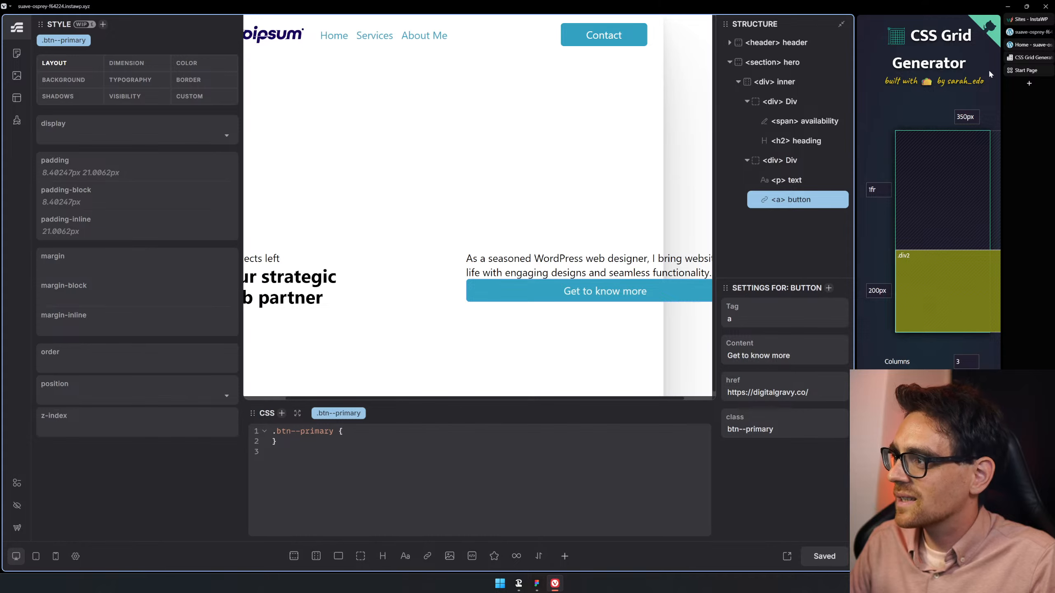
# - Reload the Home page and compare the line wrapping of the hero heading and description with the Figma design
pyautogui.click(1028, 45)
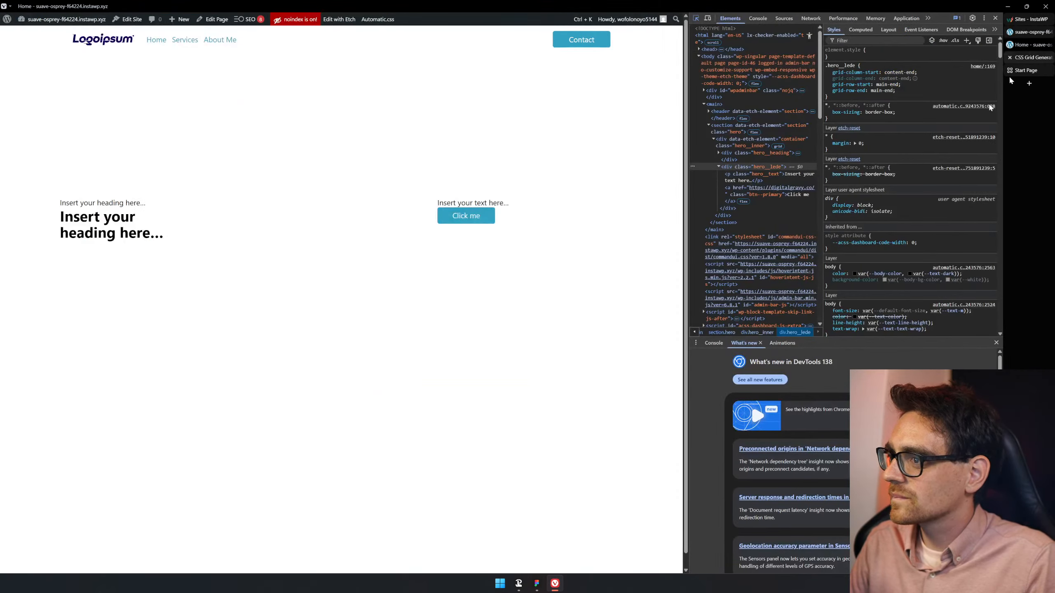
pyautogui.hotkey('ctrl', 'r')
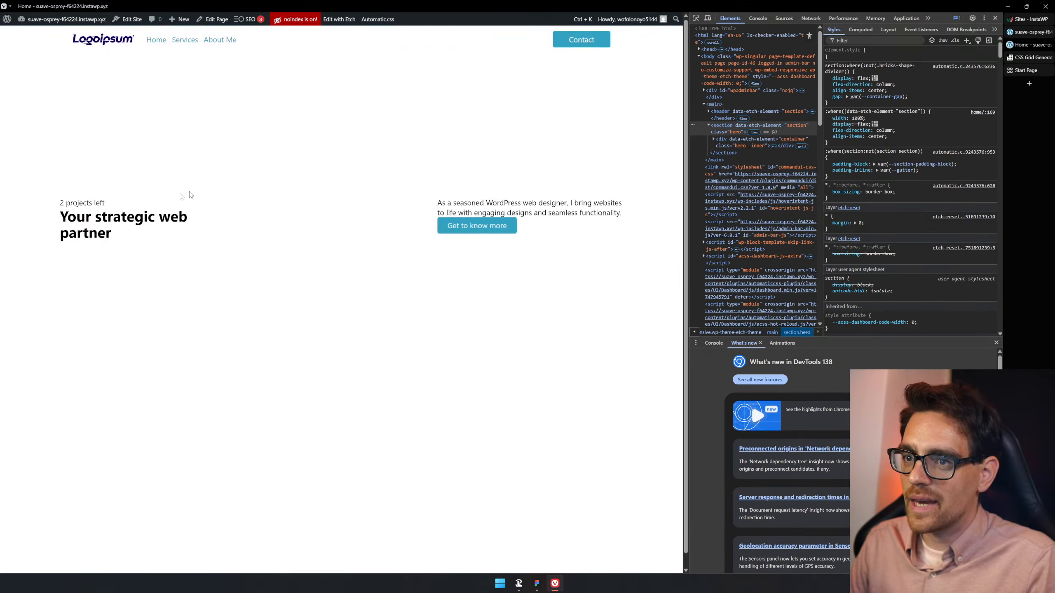
pyautogui.moveTo(59, 214); pyautogui.dragTo(166, 264)
pyautogui.click(203, 268)
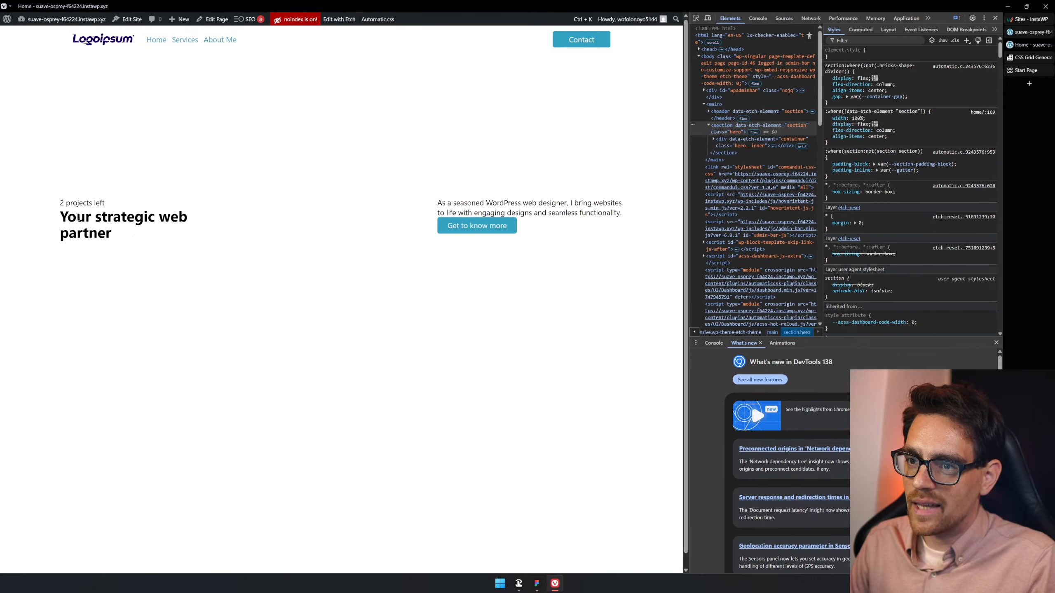
pyautogui.moveTo(77, 216); pyautogui.dragTo(230, 256)
pyautogui.click(125, 234)
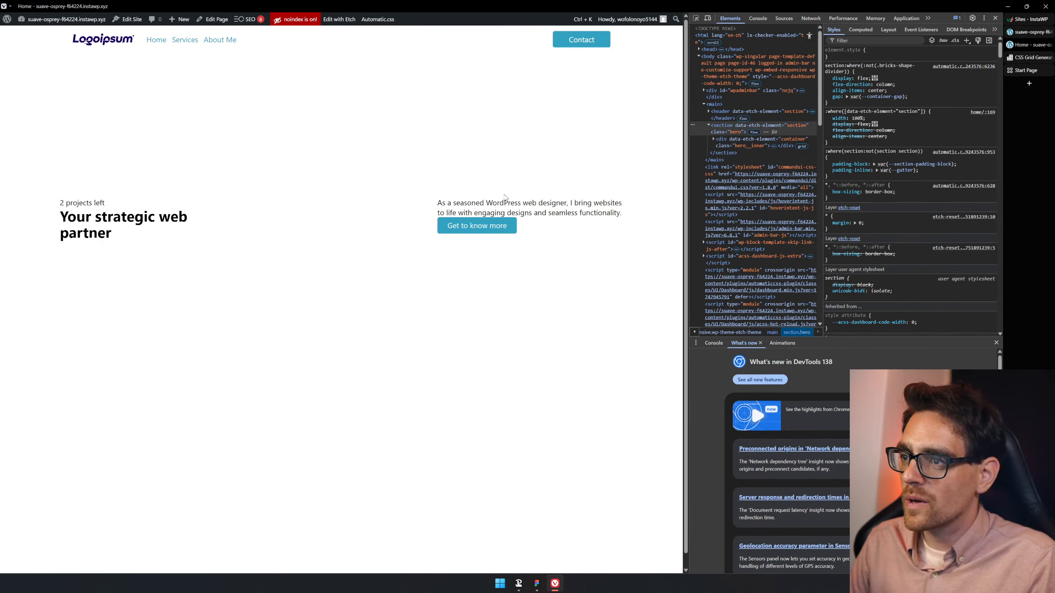
pyautogui.moveTo(450, 203); pyautogui.dragTo(624, 204)
pyautogui.click(618, 283)
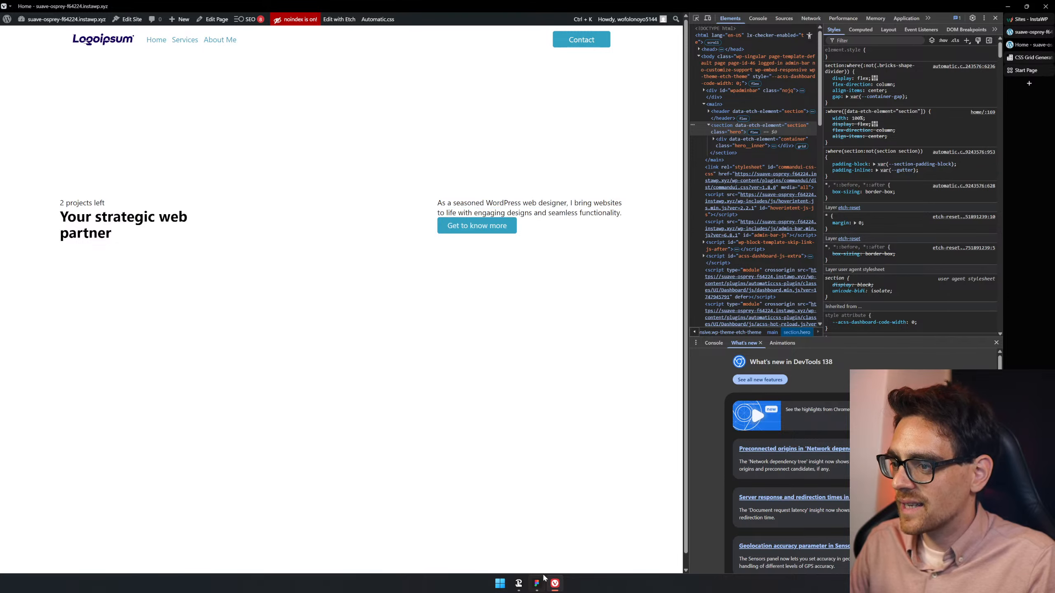
pyautogui.click(538, 583)
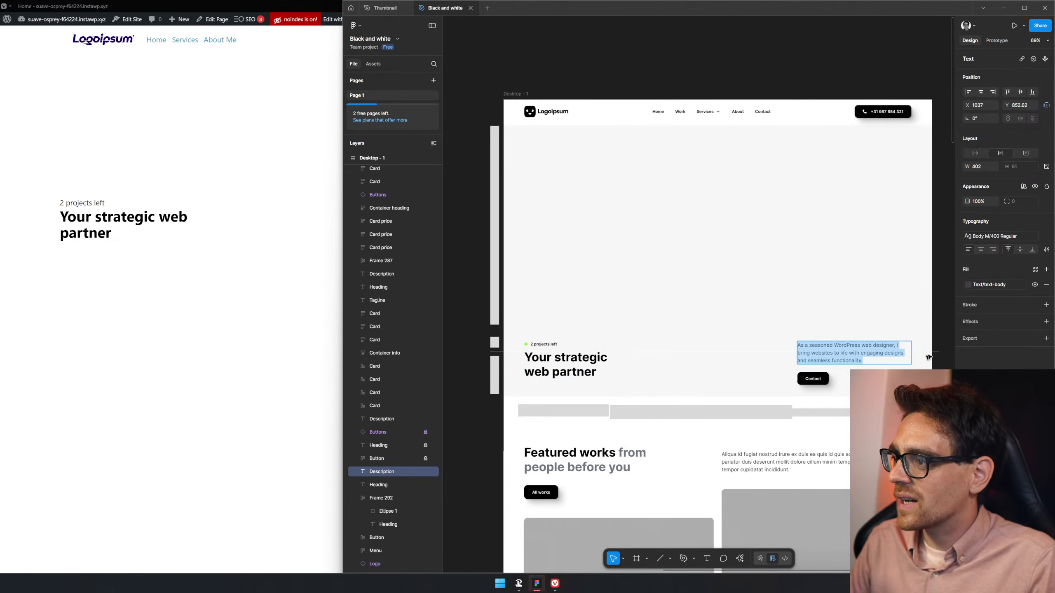
pyautogui.click(549, 585)
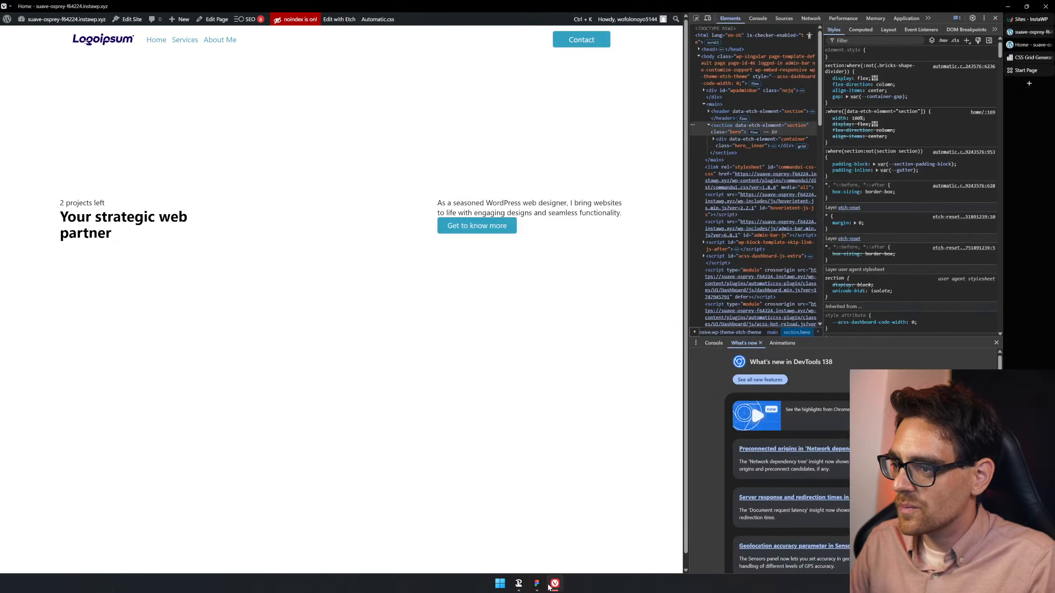
# - Try 6ch and 10ch for the first column of grid-template-columns in .hero__inner, and set it to 30ch
pyautogui.click(1030, 57)
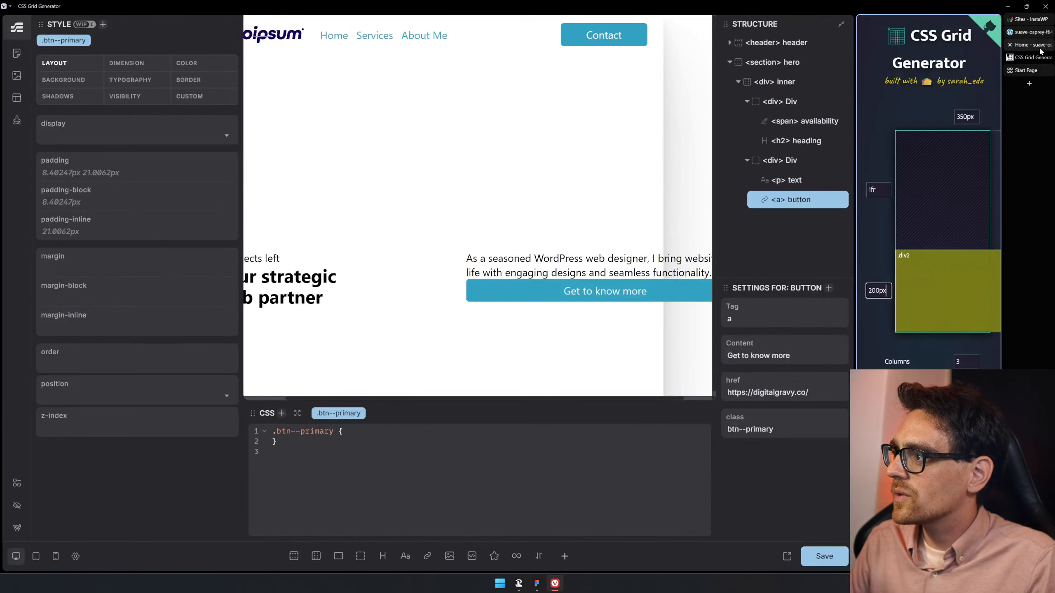
pyautogui.click(773, 82)
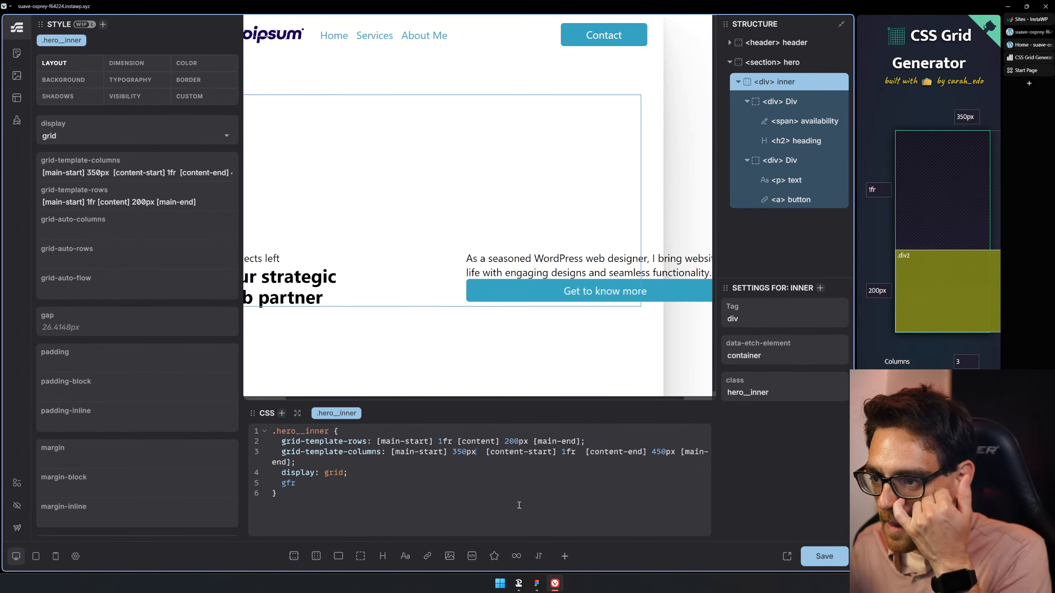
pyautogui.press('BackSpace')
pyautogui.press('BackSpace')
pyautogui.press('BackSpace')
pyautogui.press('BackSpace')
pyautogui.press('BackSpace')
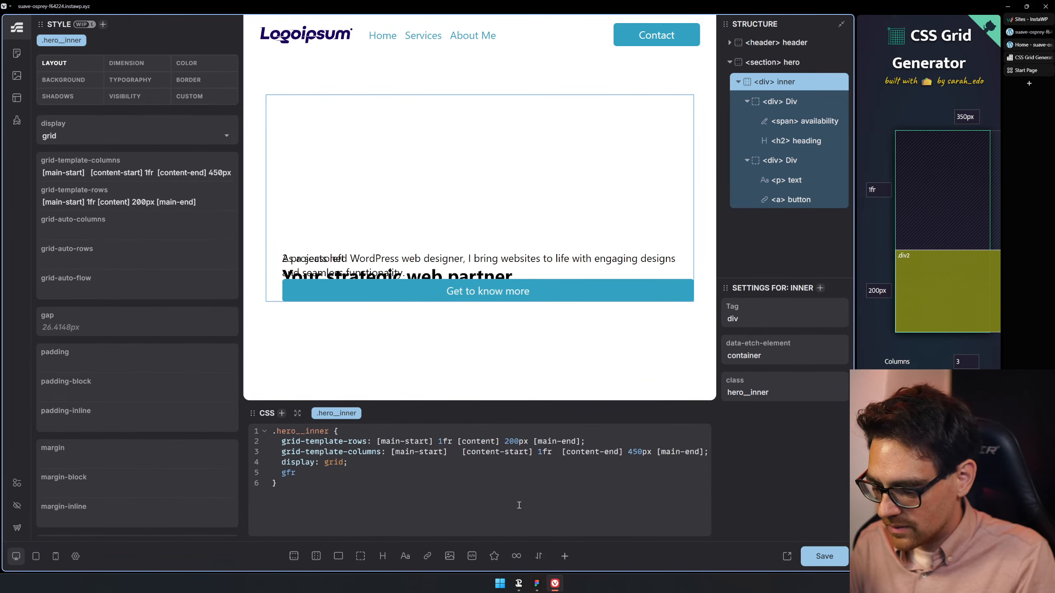
pyautogui.write('6ch')
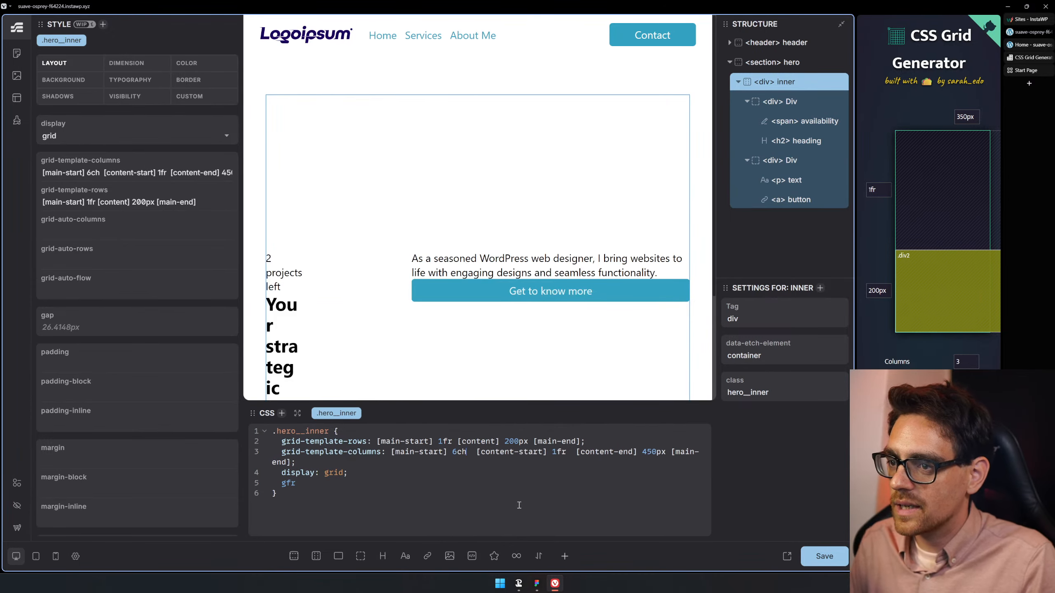
pyautogui.press('BackSpace')
pyautogui.write('10')
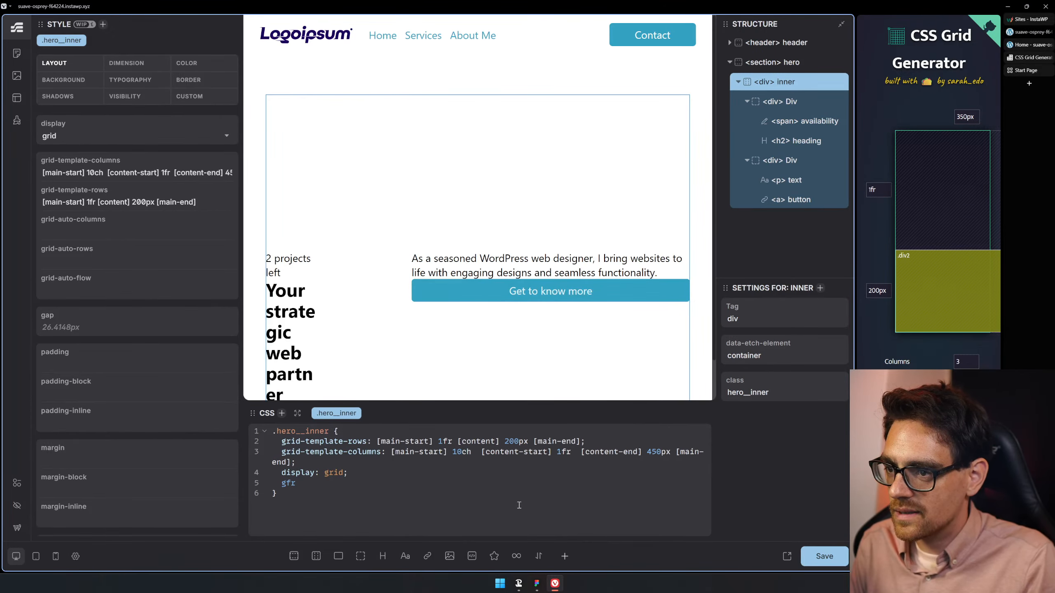
pyautogui.press('BackSpace')
pyautogui.write('2')
pyautogui.press('BackSpace')
pyautogui.write('3')
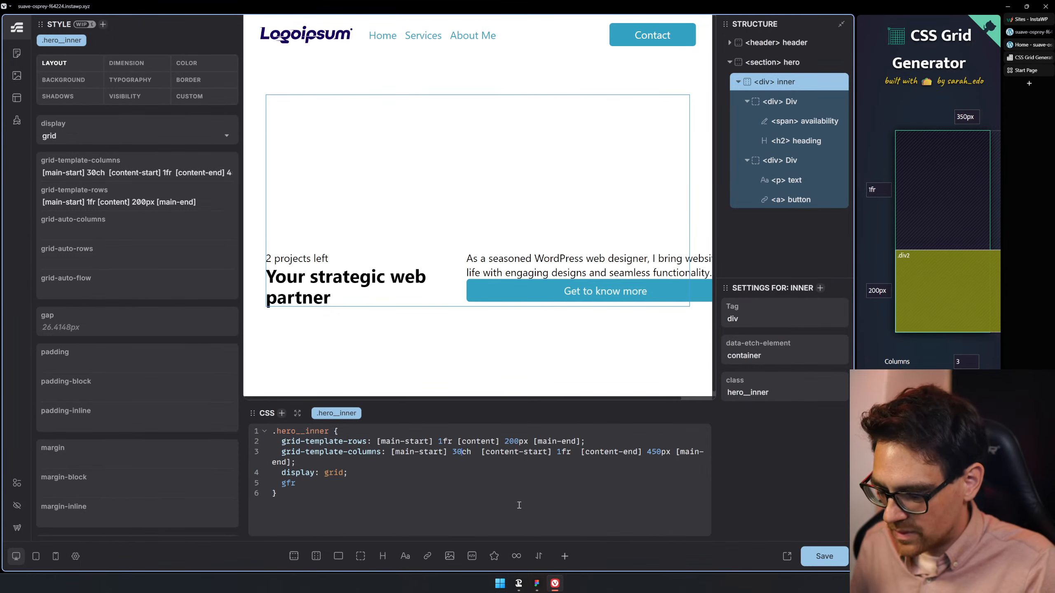
# - Set the first column of grid-template-columns in .hero__inner to 25ch and the last column to 40ch
pyautogui.press('BackSpace')
pyautogui.press('BackSpace')
pyautogui.write('25')
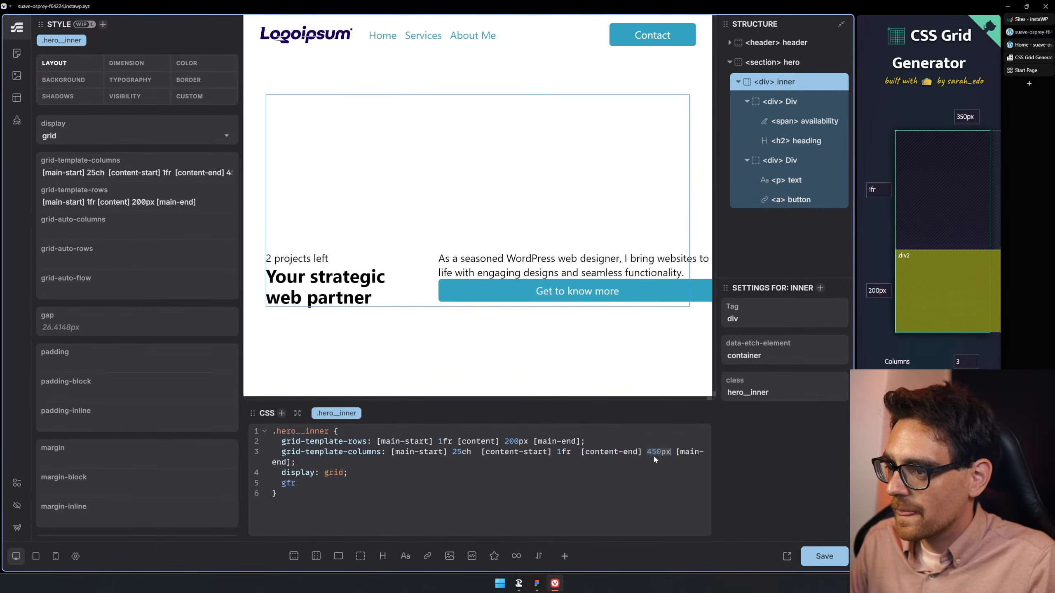
pyautogui.write('40c')
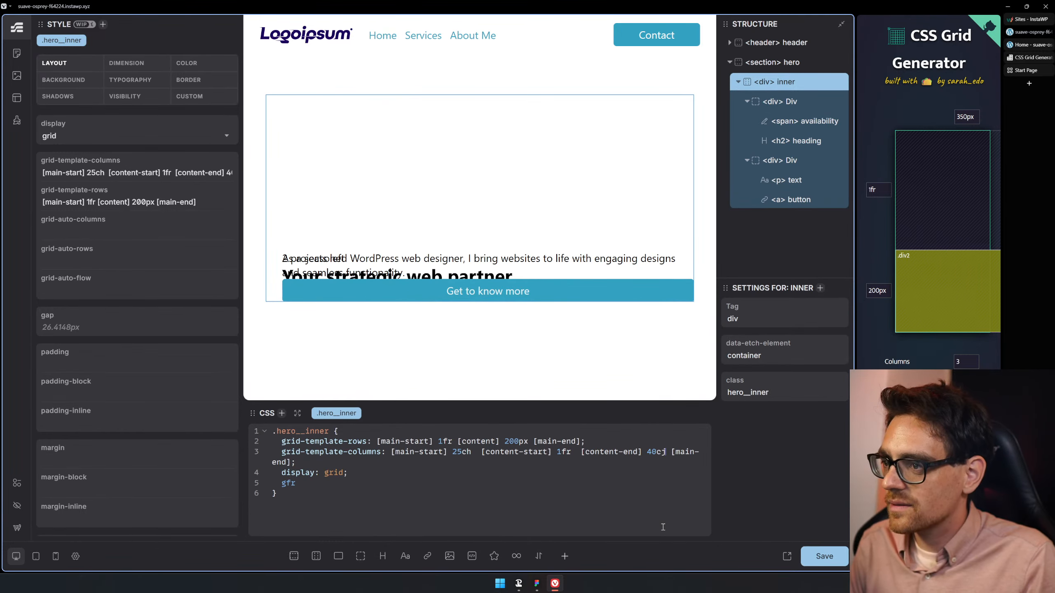
pyautogui.write('h')
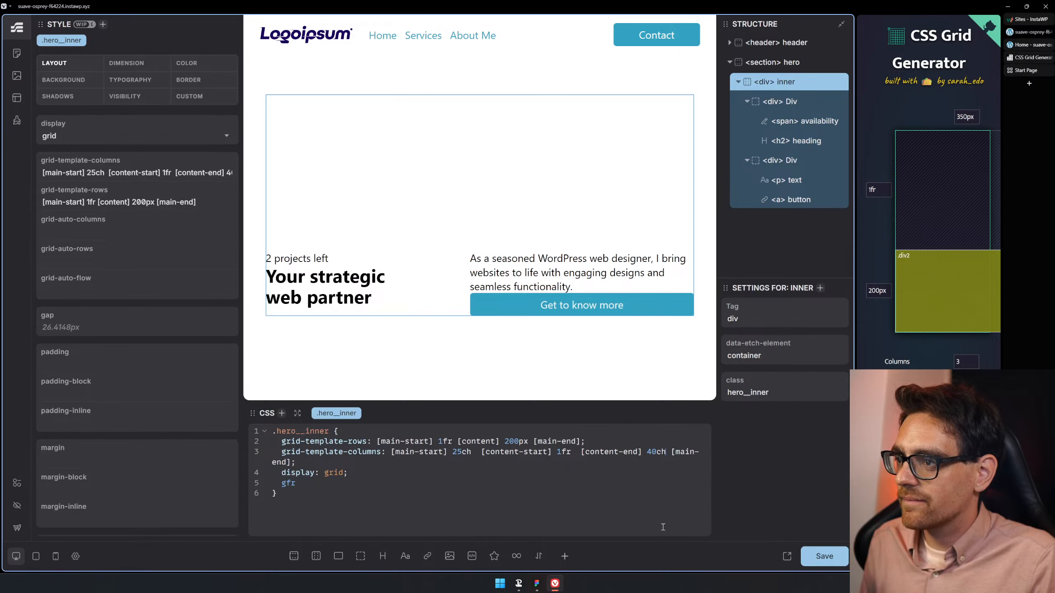
# - Compare the hero heading and description wrapping on the Home page with the Figma design, and return to the page editor
pyautogui.click(500, 272)
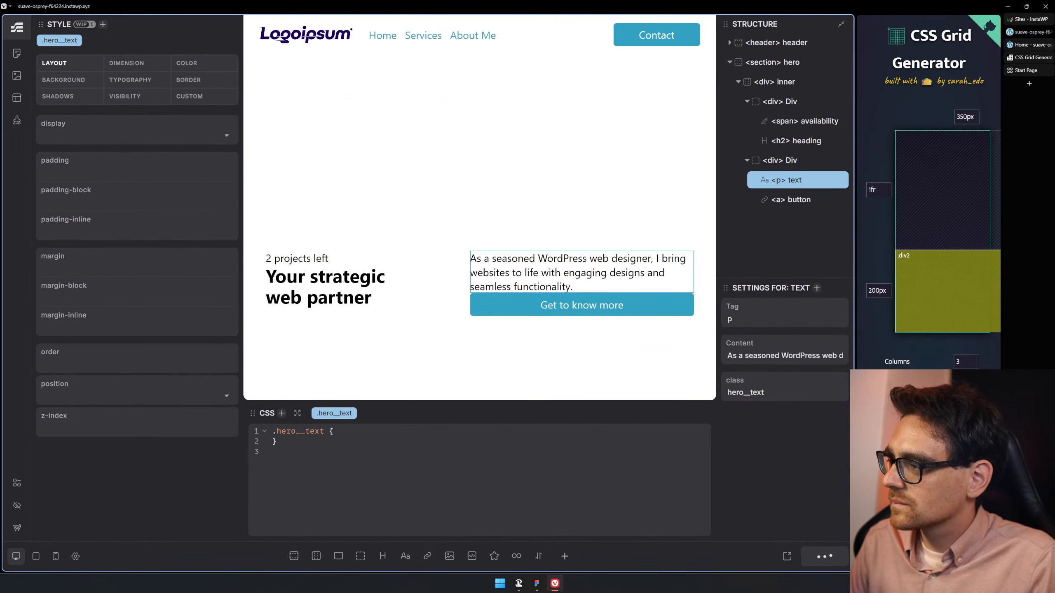
pyautogui.click(1036, 43)
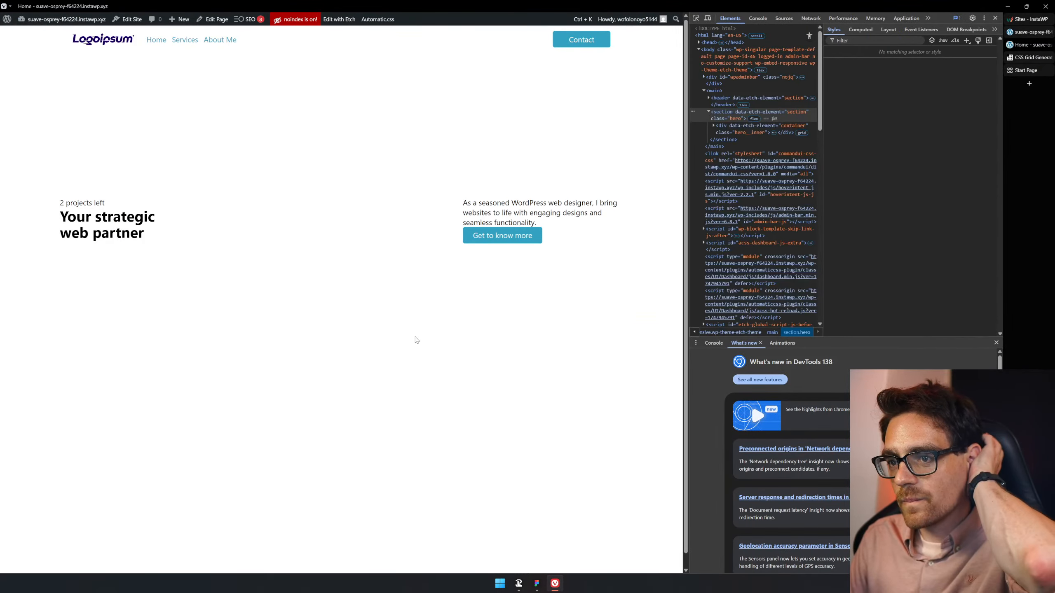
pyautogui.click(535, 583)
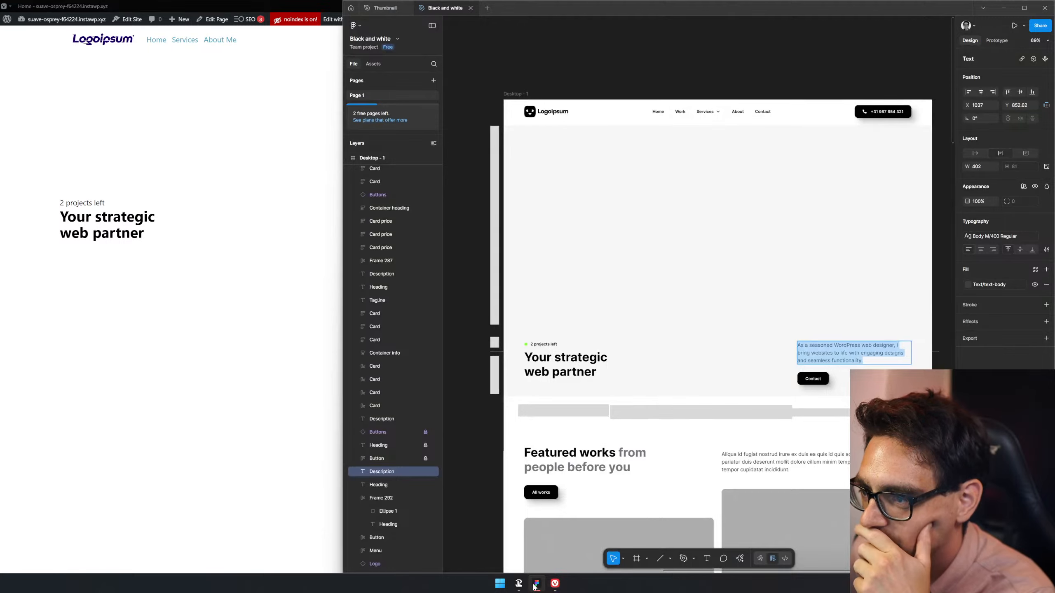
pyautogui.click(537, 585)
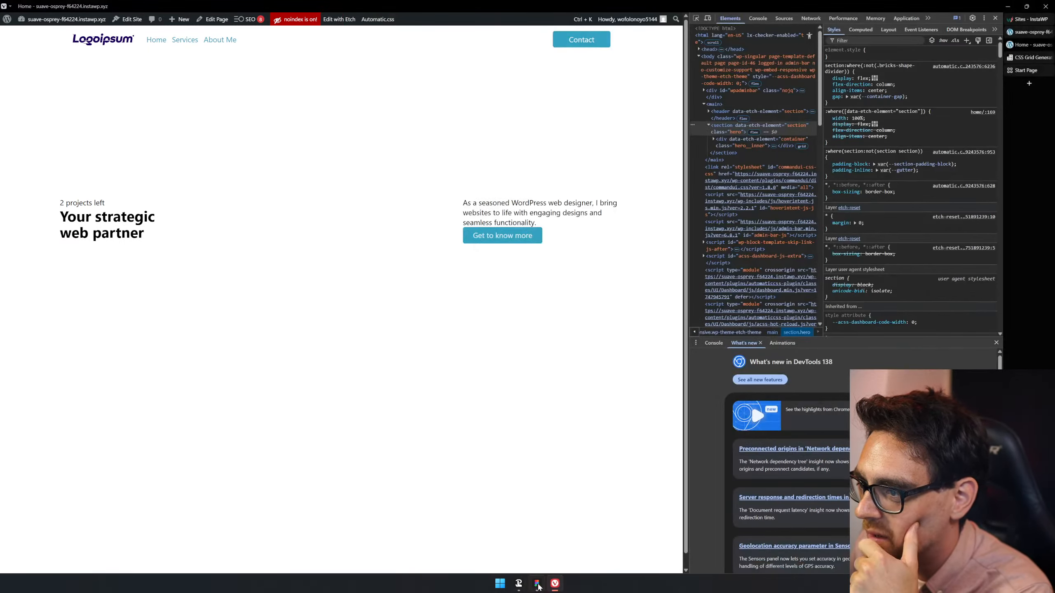
pyautogui.click(524, 585)
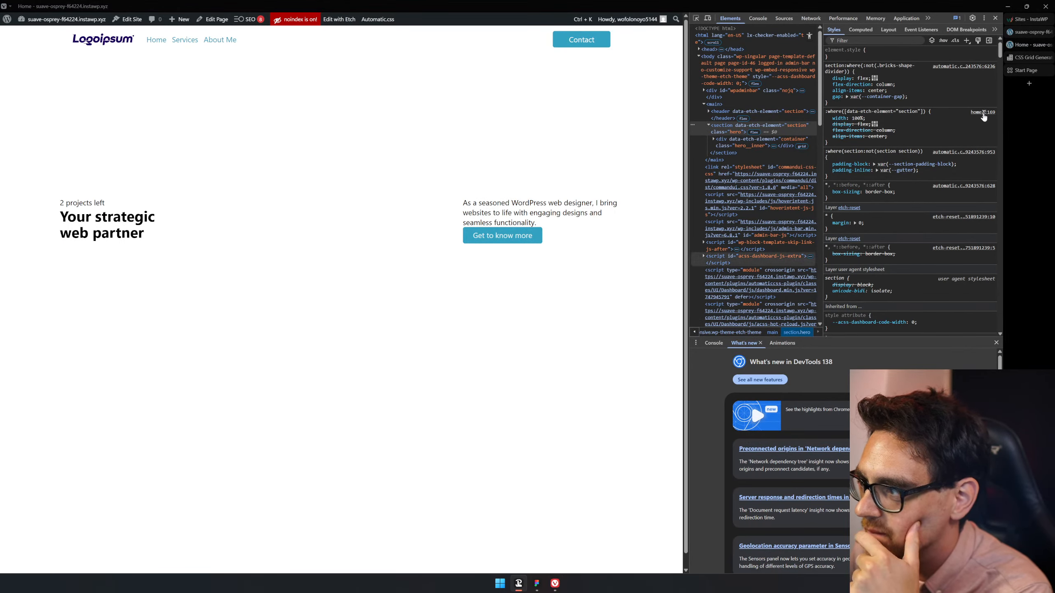
pyautogui.click(1030, 32)
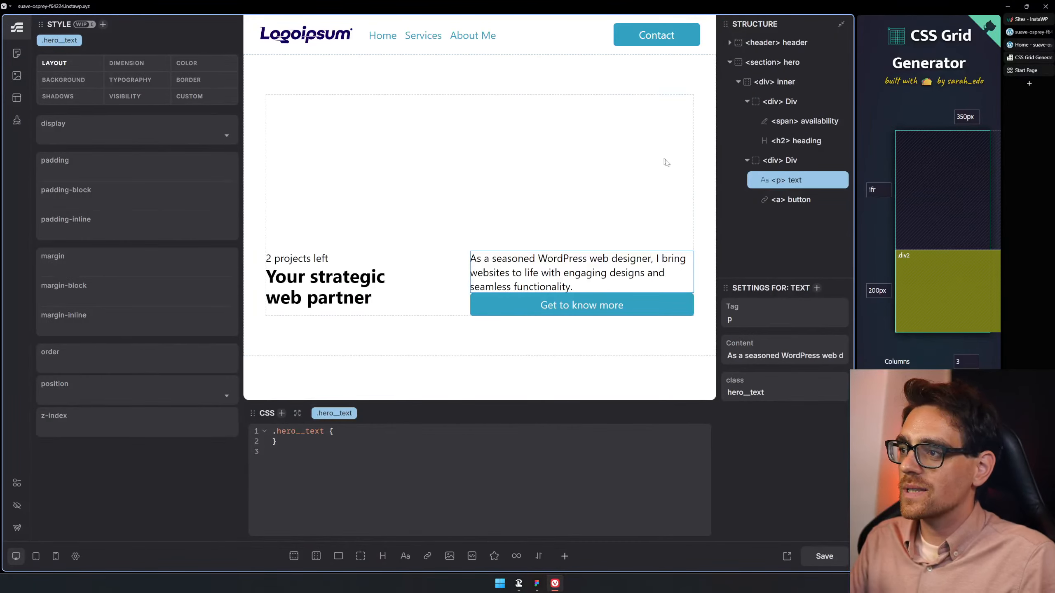
# - Select the hero section and open its background style properties
pyautogui.click(775, 63)
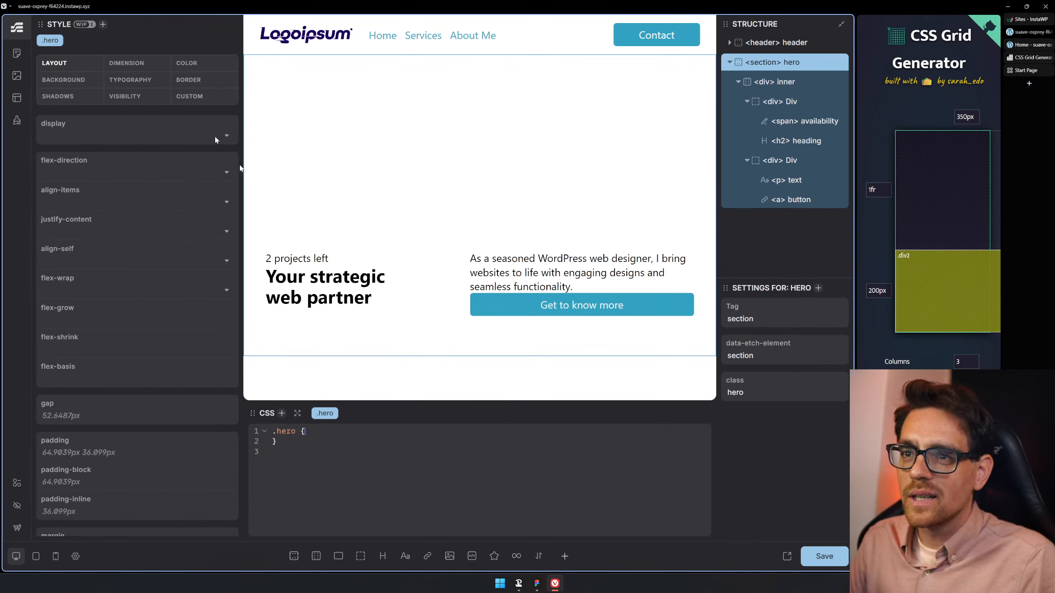
pyautogui.click(64, 80)
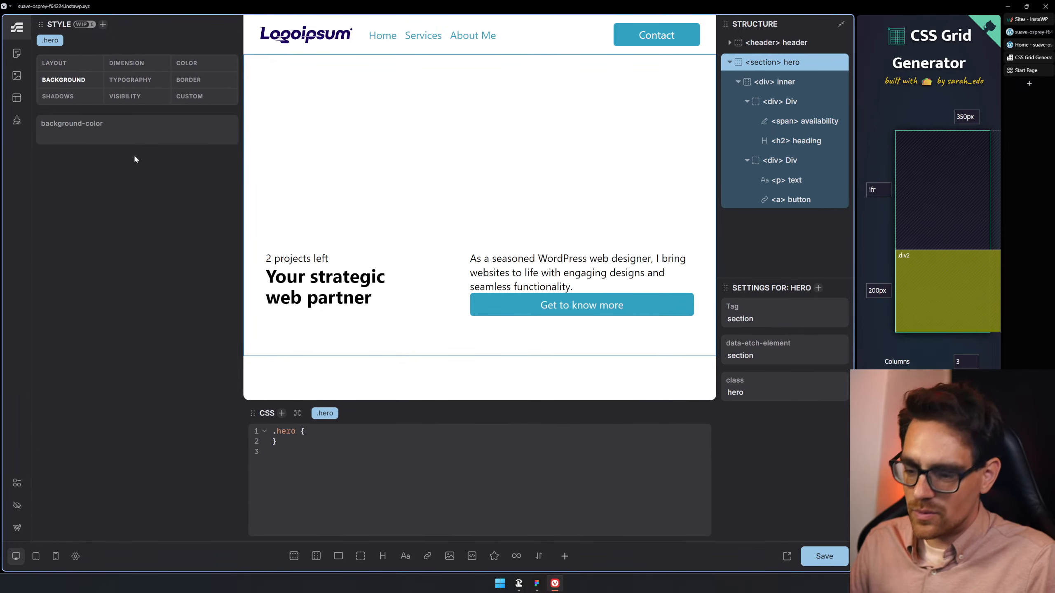
# - Try var() and --primary as the hero section's background-color in the style properties, and clear the value
pyautogui.write('var(')
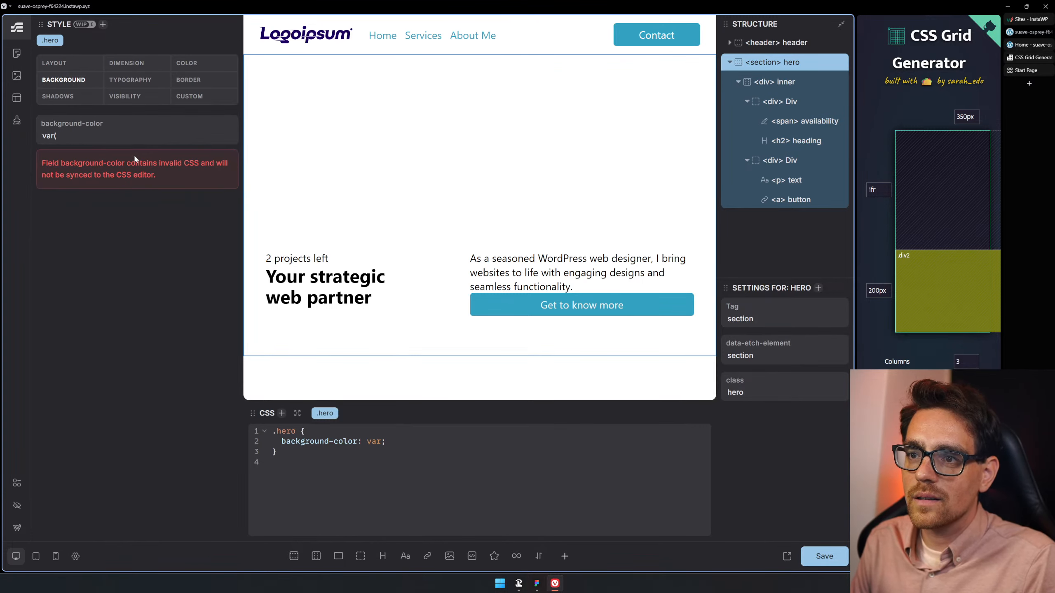
pyautogui.write('0)')
pyautogui.hotkey('ctrl', 'a')
pyautogui.write('-')
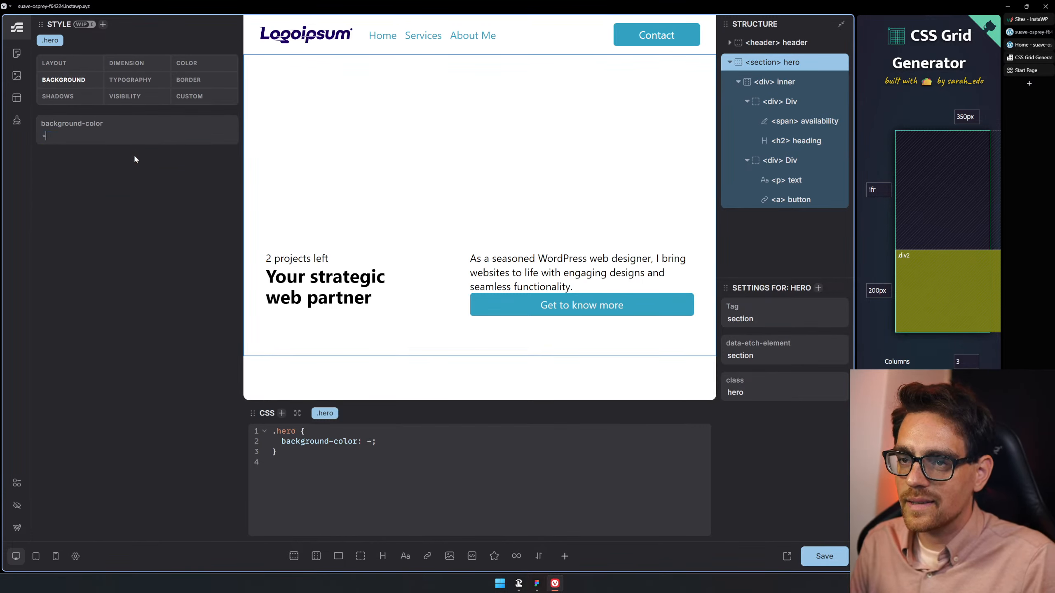
pyautogui.write('-primary')
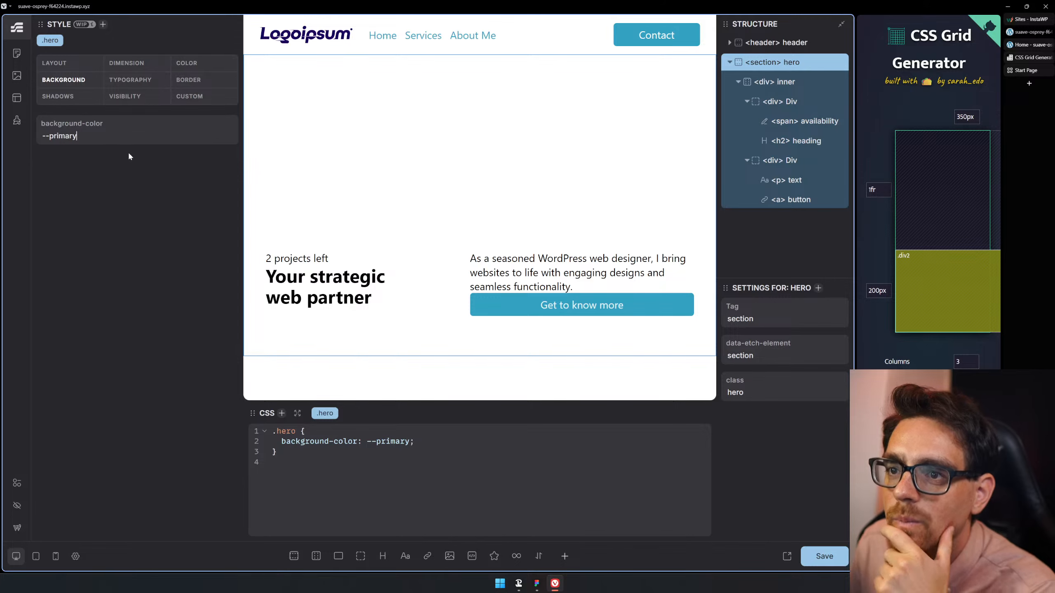
pyautogui.hotkey('ctrl', 'a')
pyautogui.press('BackSpace')
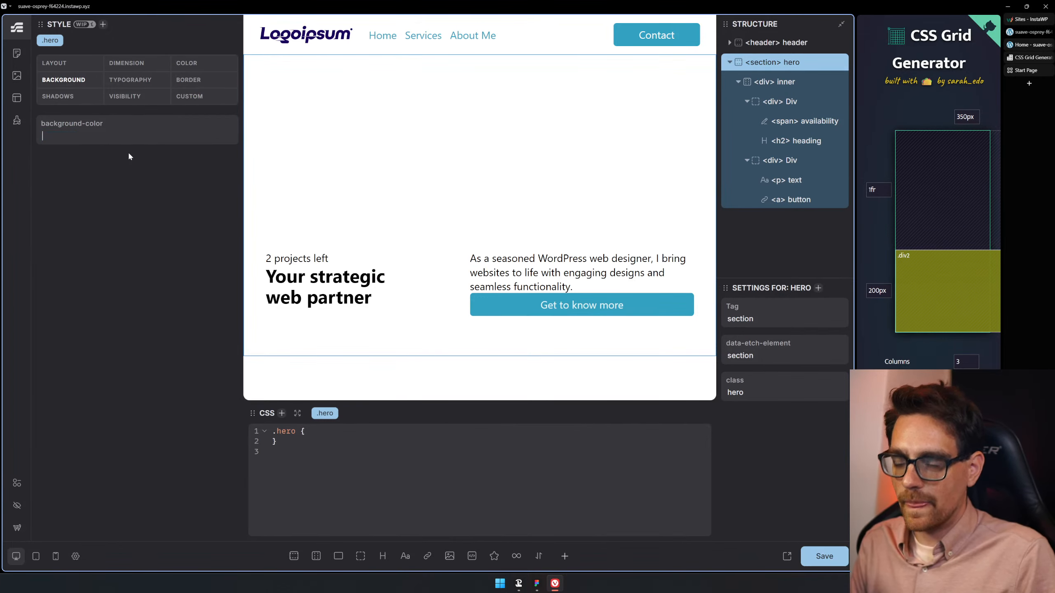
pyautogui.write('()')
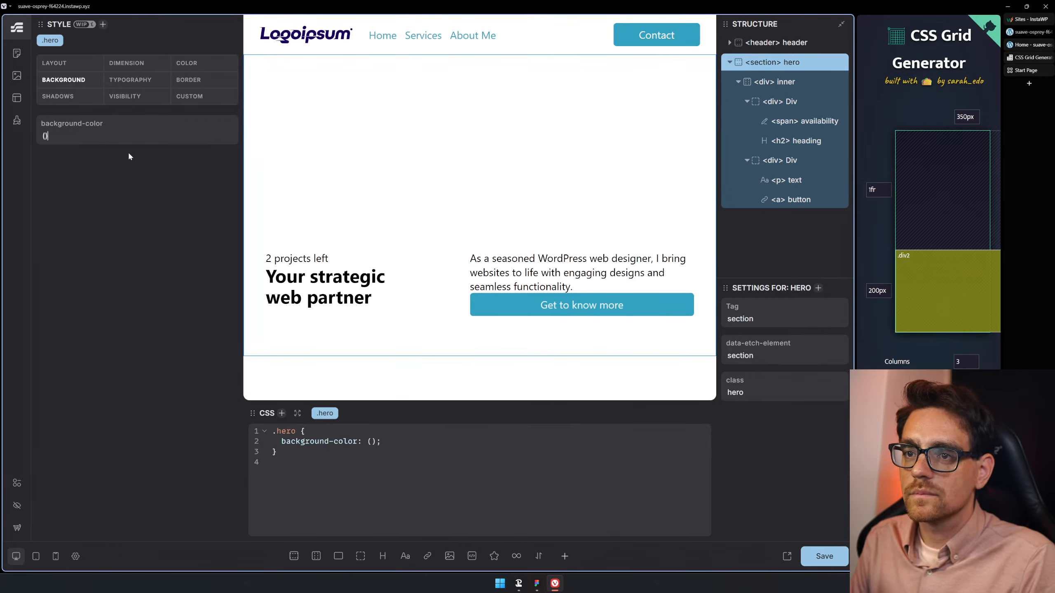
pyautogui.write('00')
pyautogui.press('BackSpace')
pyautogui.press('BackSpace')
pyautogui.press('BackSpace')
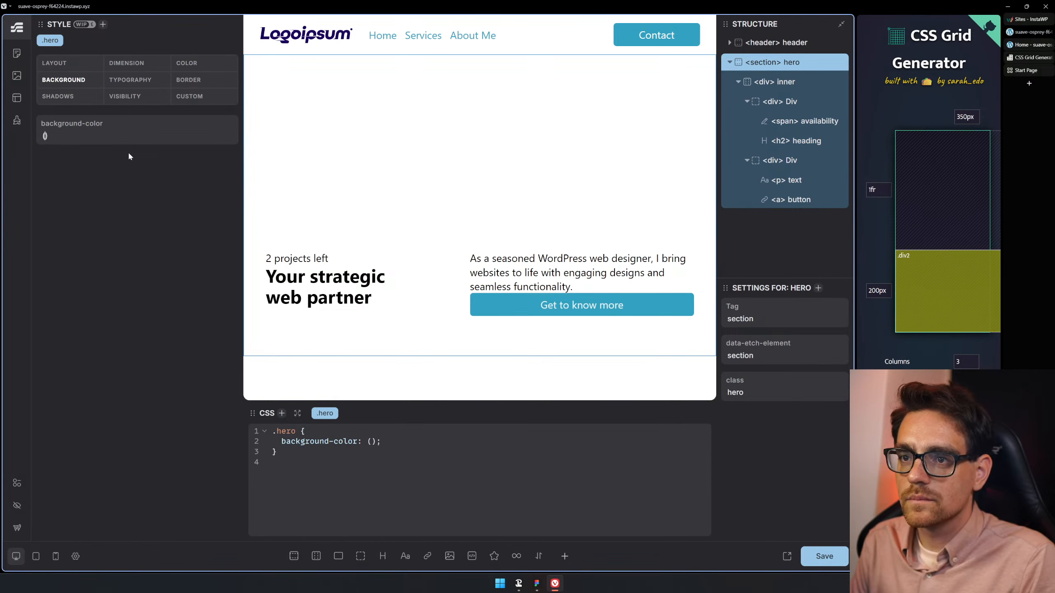
pyautogui.press('Delete')
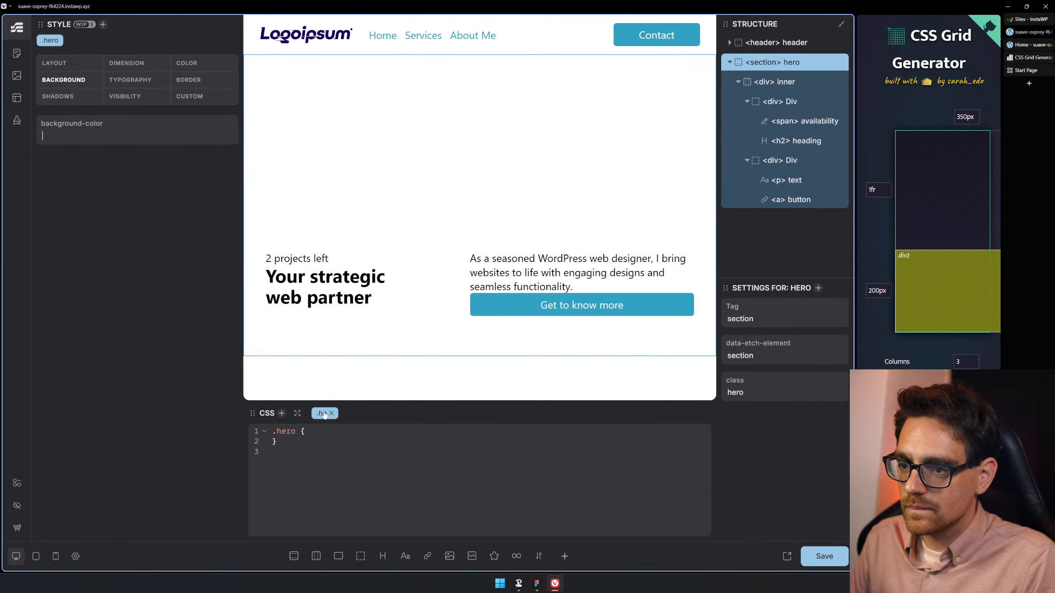
# - Add background: var(--color-primary) to the .hero CSS rule and save the page
pyautogui.click(326, 432)
pyautogui.press('Return')
pyautogui.write('backougrnd')
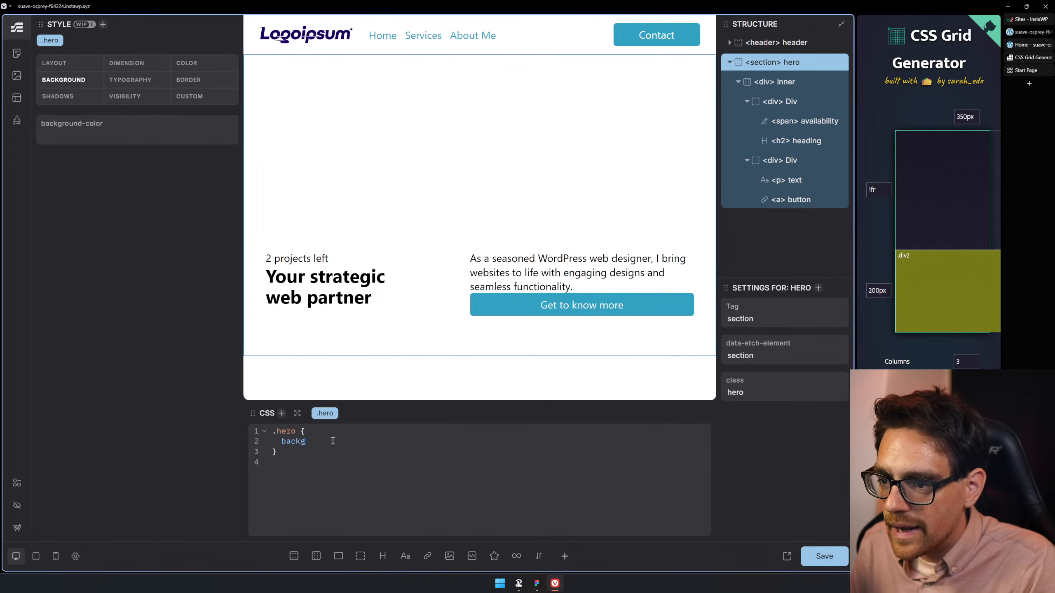
pyautogui.press('BackSpace')
pyautogui.press('BackSpace')
pyautogui.press('BackSpace')
pyautogui.write('ground:')
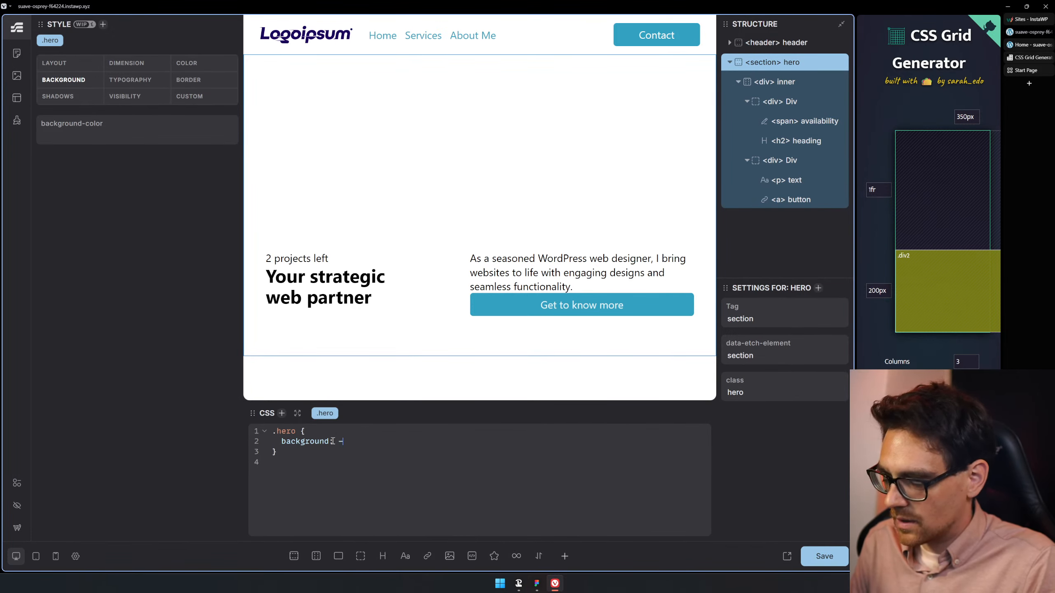
pyautogui.write(' --')
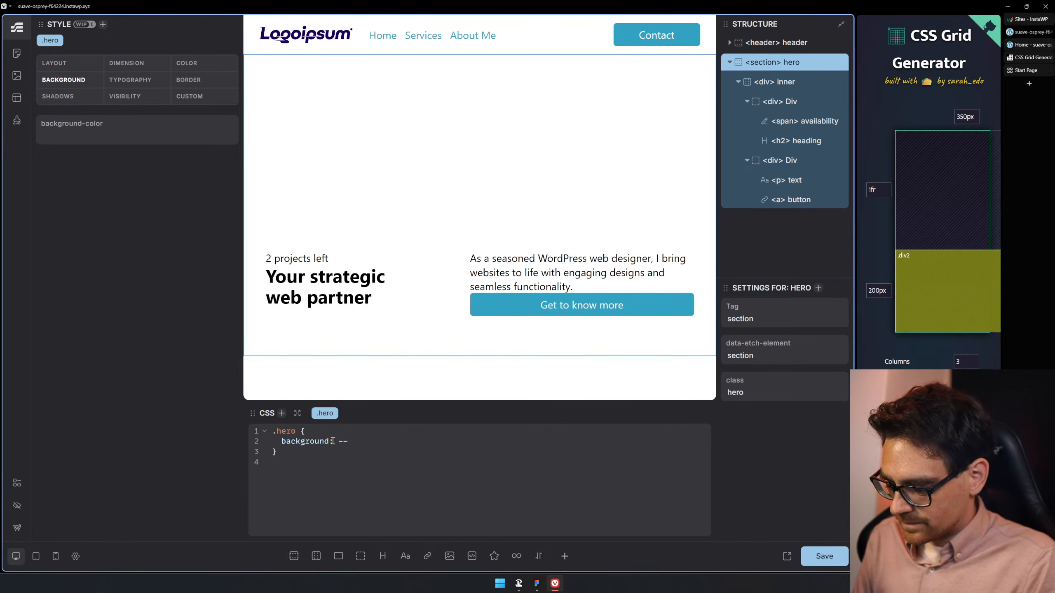
pyautogui.write('color')
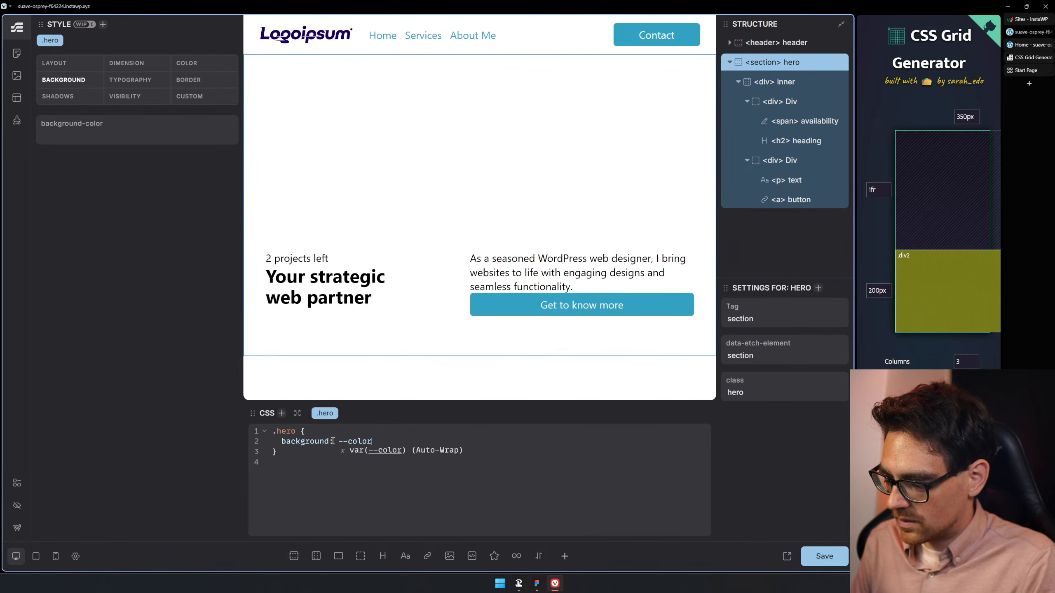
pyautogui.write('-primary')
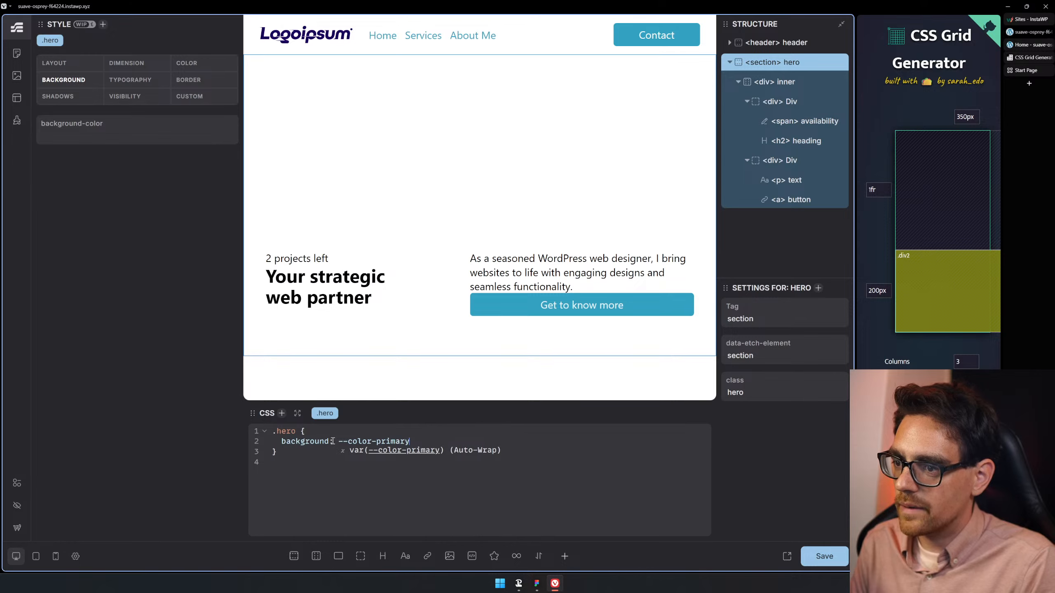
pyautogui.press('Tab')
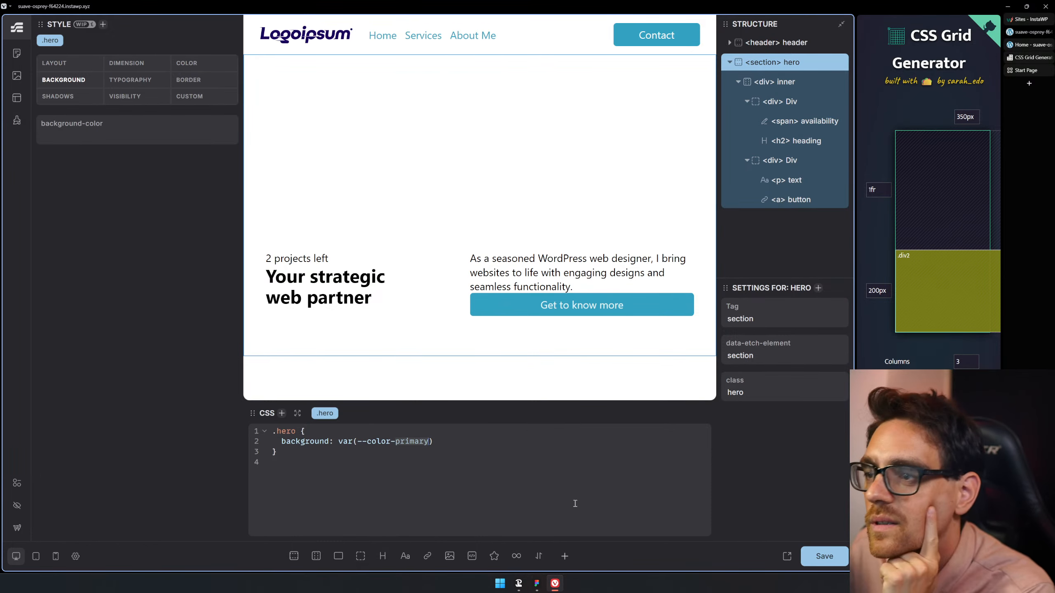
pyautogui.click(824, 557)
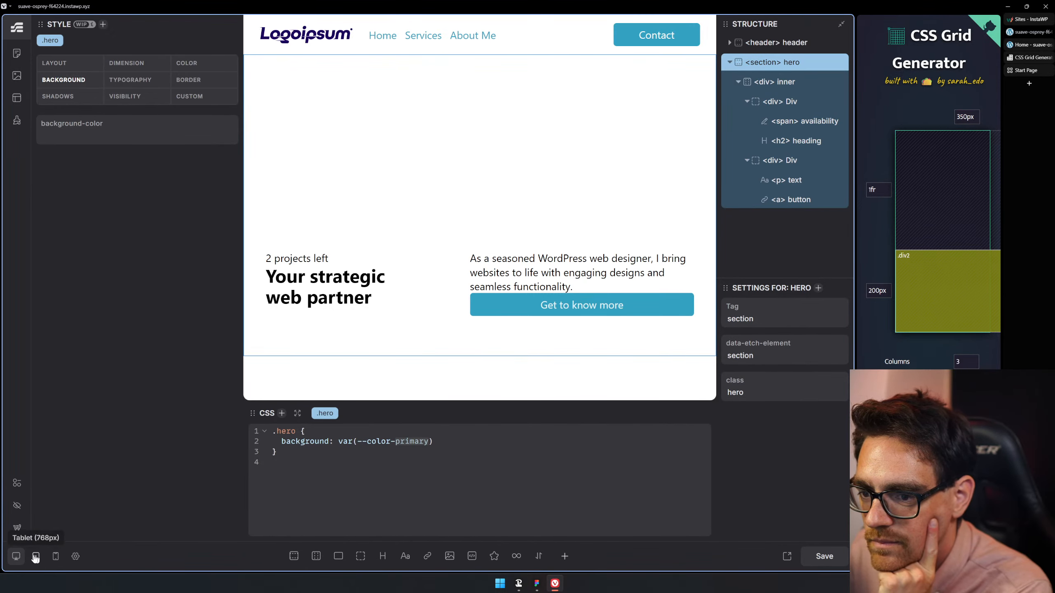
pyautogui.click(15, 482)
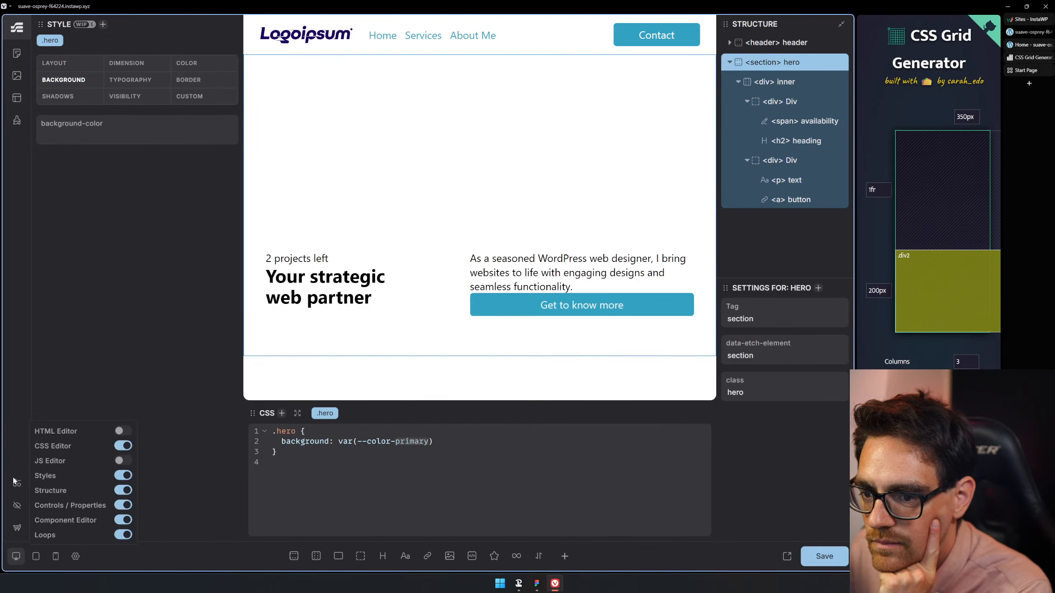
pyautogui.click(17, 484)
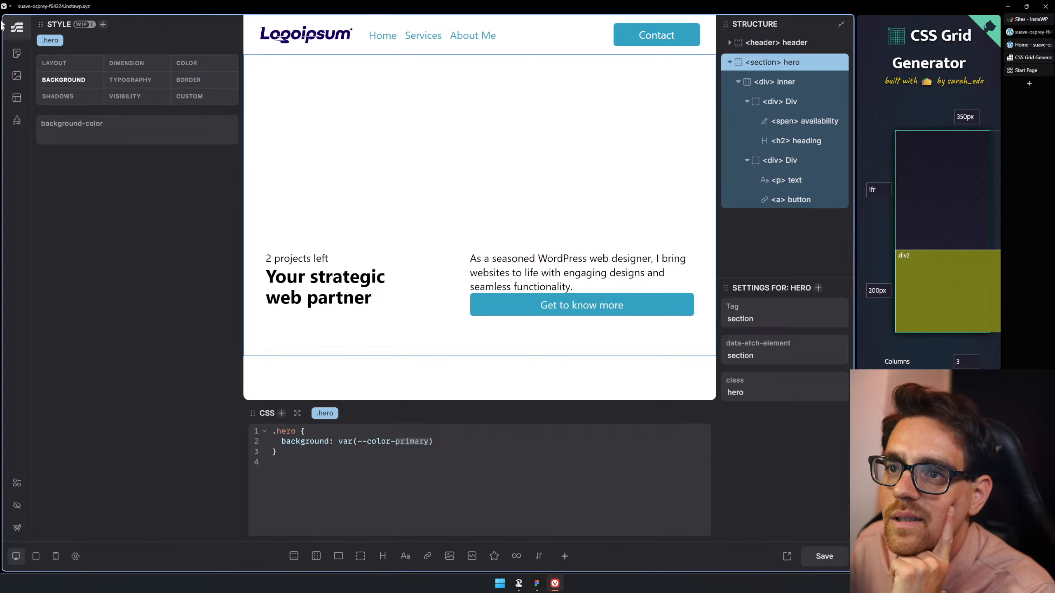
# - Change the variable in the .hero background declaration to --primary
pyautogui.click(470, 477)
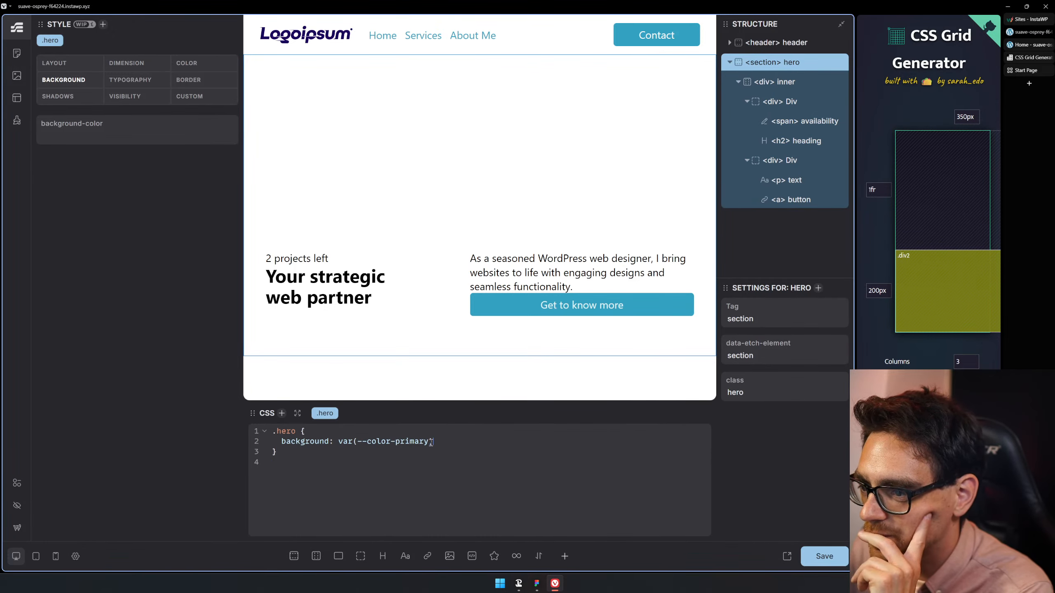
pyautogui.click(383, 443)
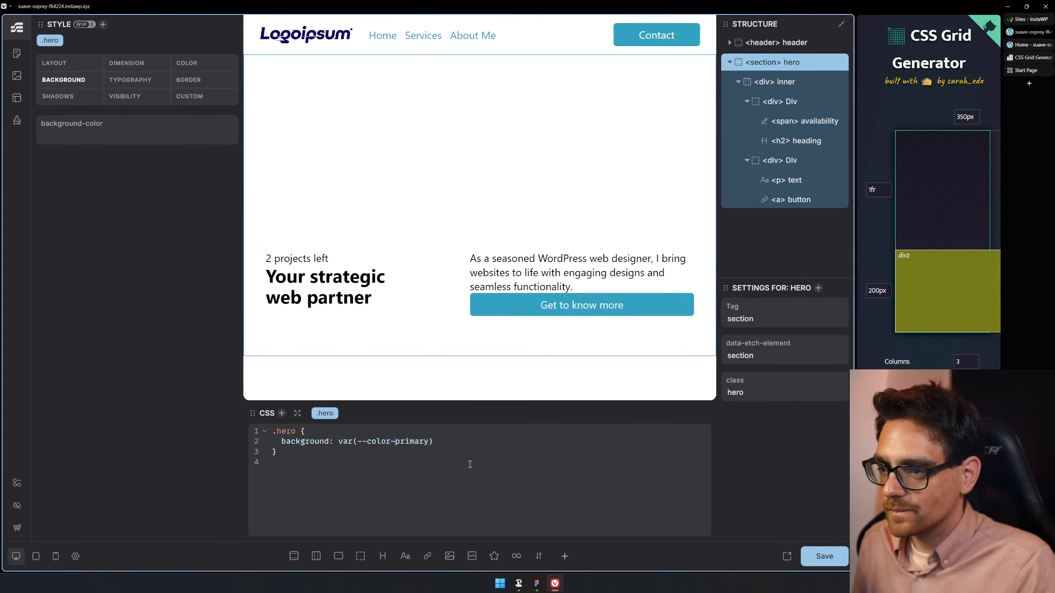
pyautogui.press('Right')
pyautogui.press('Right')
pyautogui.press('Delete')
pyautogui.press('BackSpace')
pyautogui.press('BackSpace')
pyautogui.press('BackSpace')
pyautogui.press('BackSpace')
pyautogui.press('BackSpace')
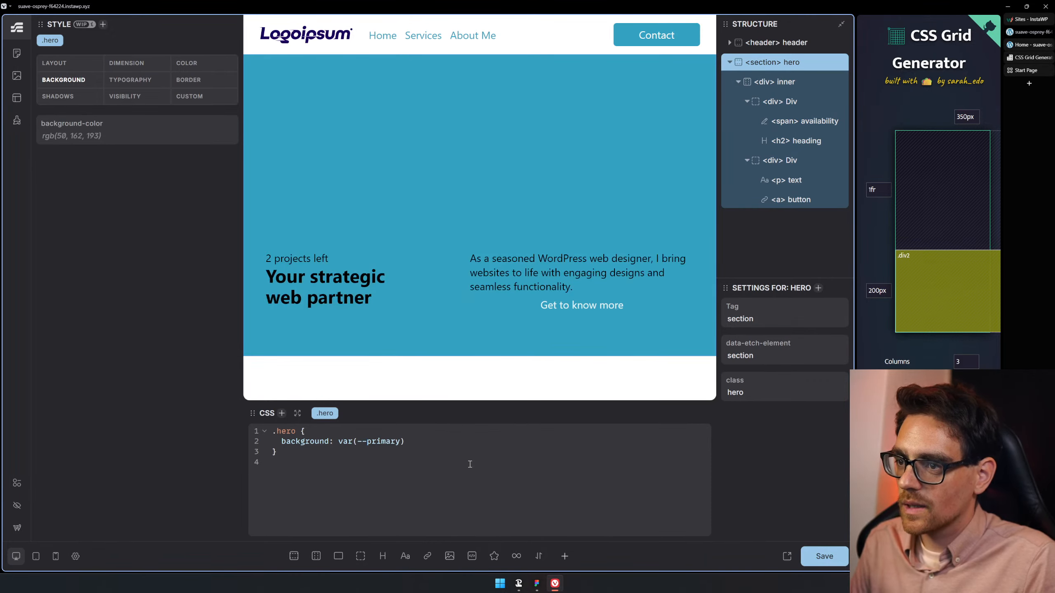
# - Try --secondary and its --secondary-light shade as the .hero background variable, and clear the value
pyautogui.doubleClick(401, 444)
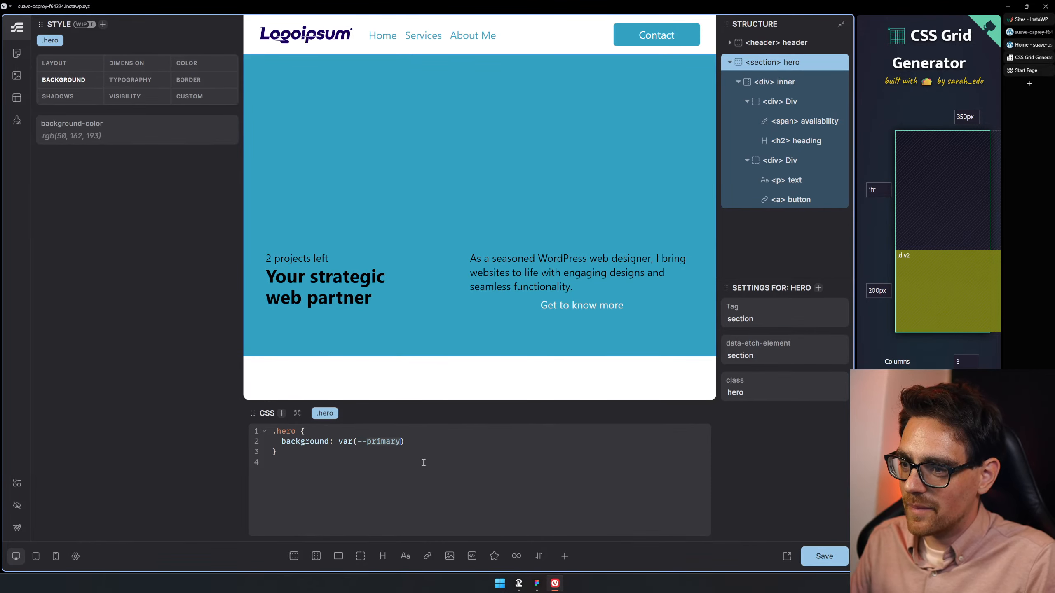
pyautogui.write('secondary')
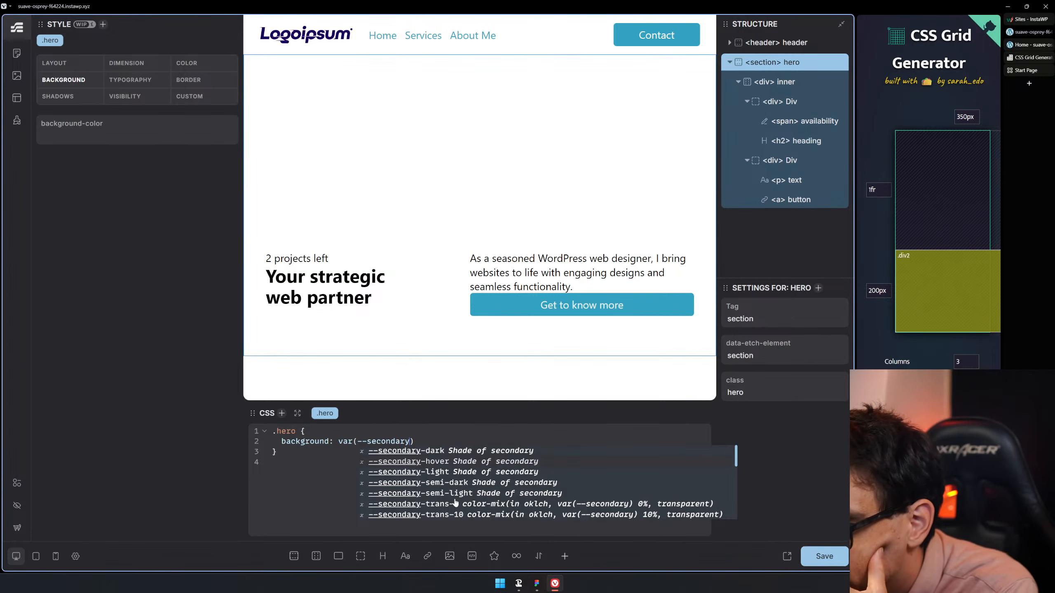
pyautogui.scroll(-8, 488, 482)
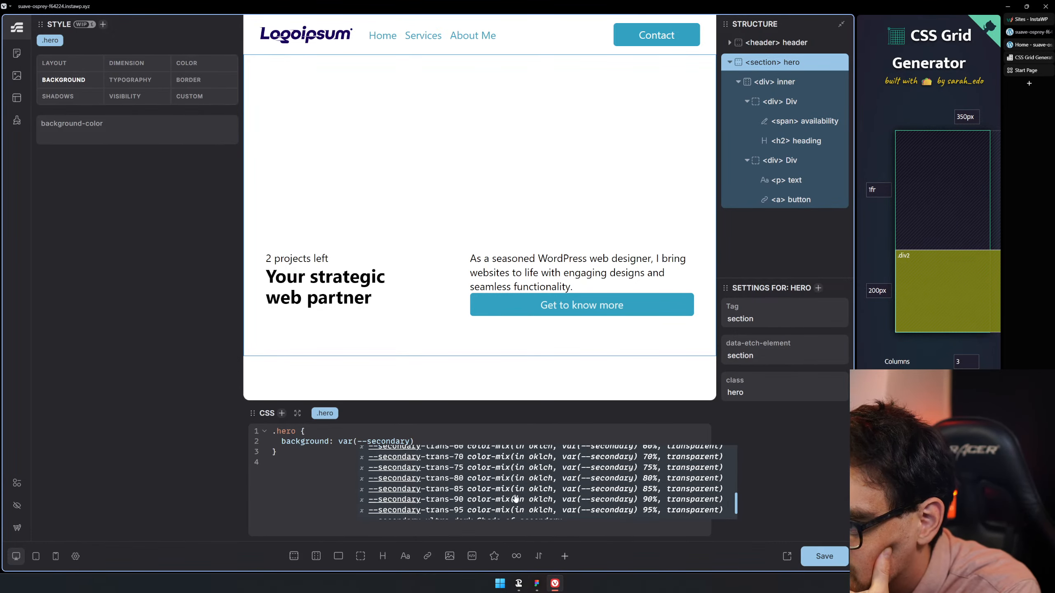
pyautogui.scroll(8, 515, 492)
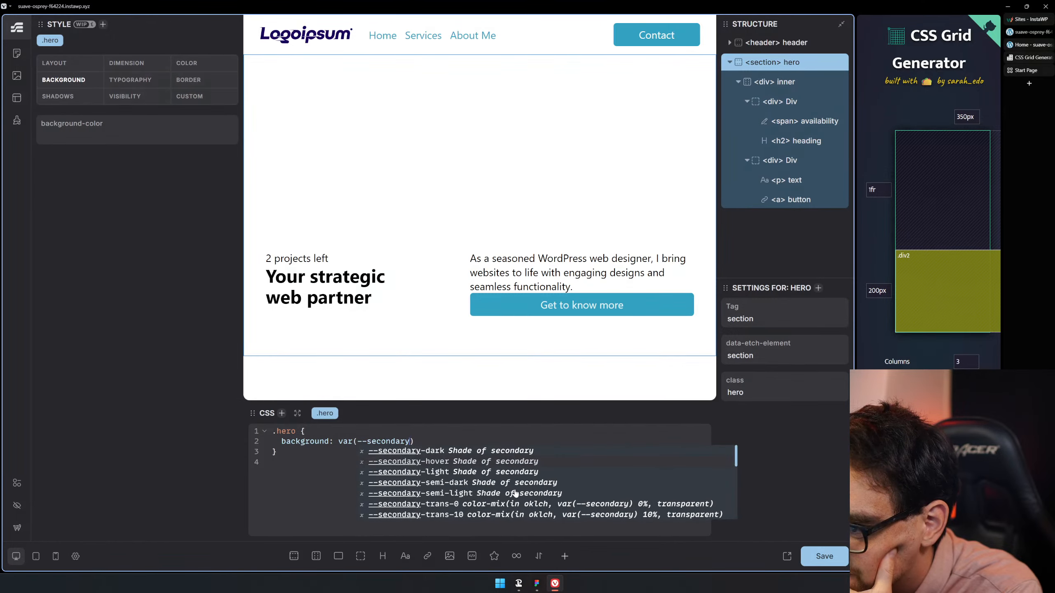
pyautogui.click(437, 474)
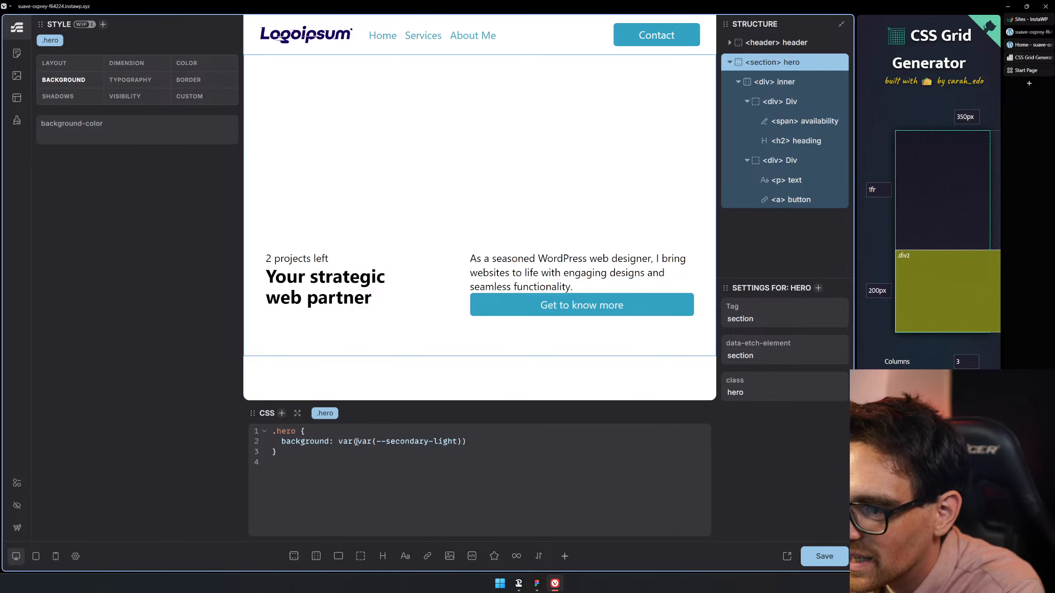
pyautogui.moveTo(339, 445); pyautogui.dragTo(464, 442)
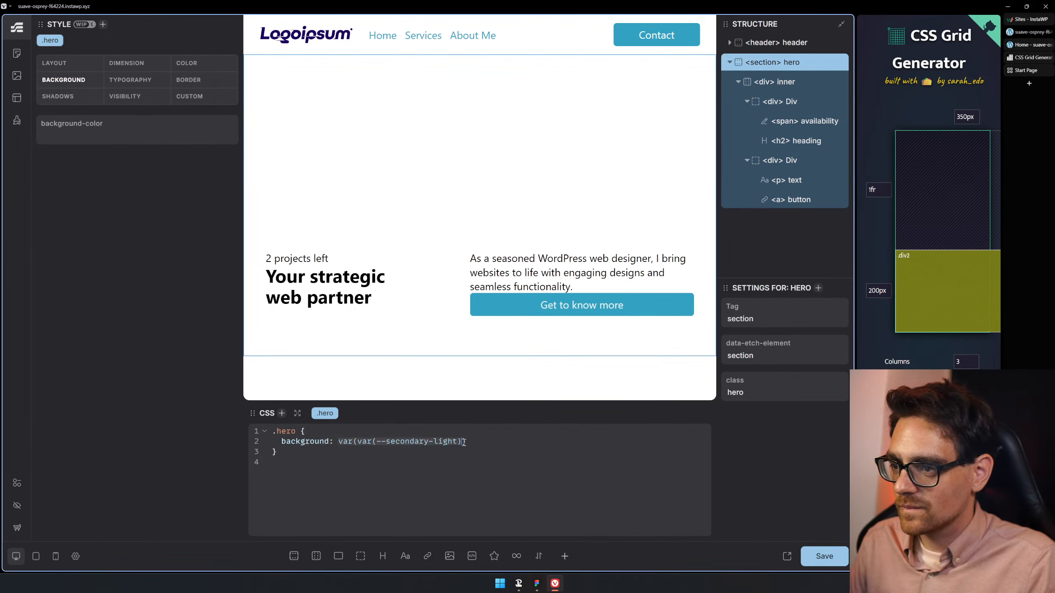
pyautogui.press('BackSpace')
# - Set the .hero background declaration to var(--primary-light); and save the page
pyautogui.write('--')
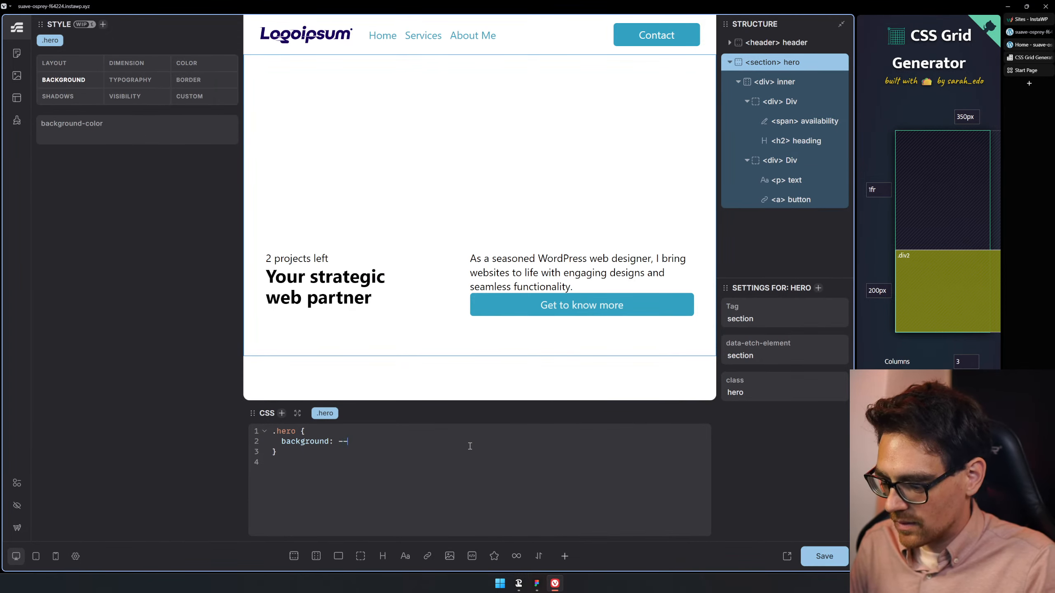
pyautogui.write('primary')
pyautogui.press('Down')
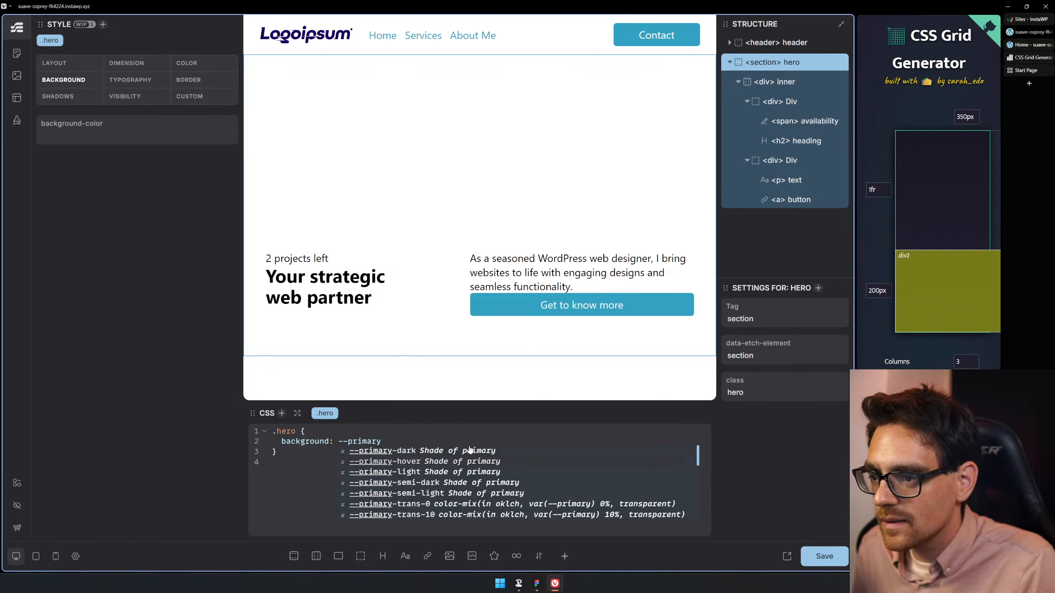
pyautogui.press('Down')
pyautogui.press('Return')
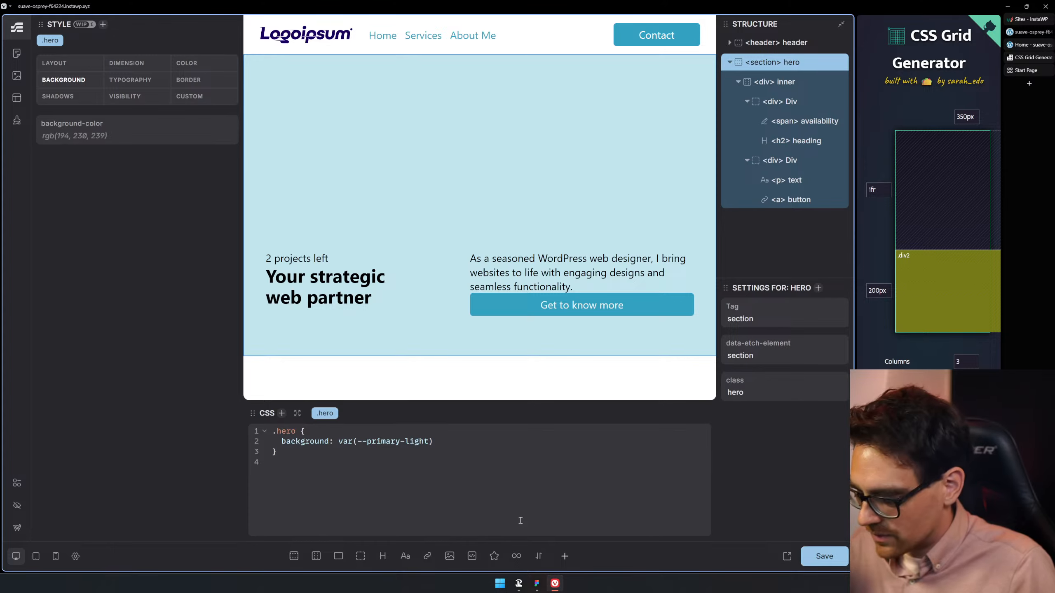
pyautogui.write(';')
pyautogui.click(832, 556)
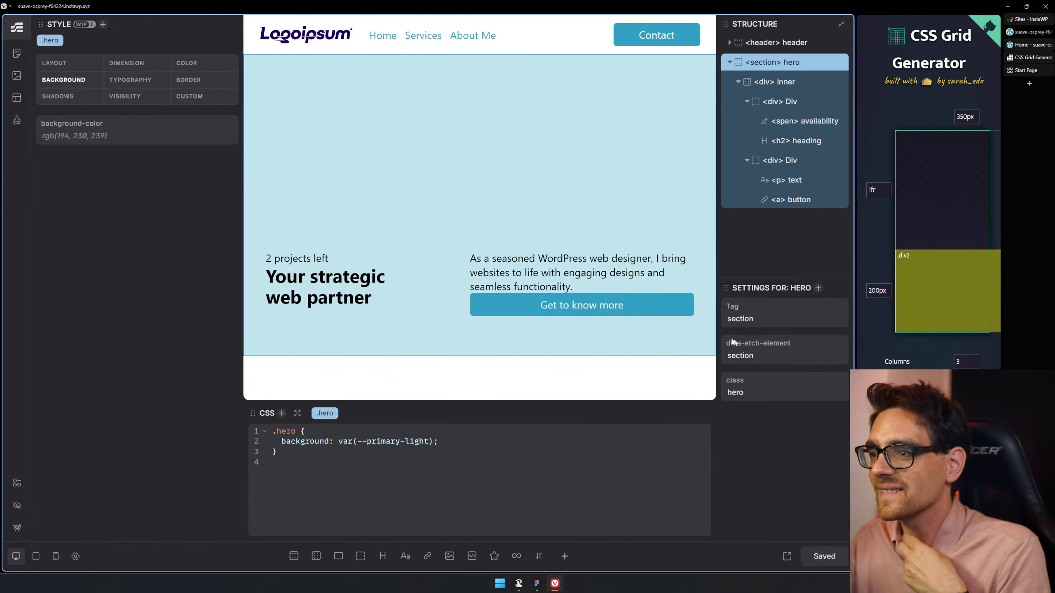
# - Check the Figma design and add a new section below the hero, with two divs inside its container
pyautogui.click(537, 583)
pyautogui.scroll(-5, 602, 436)
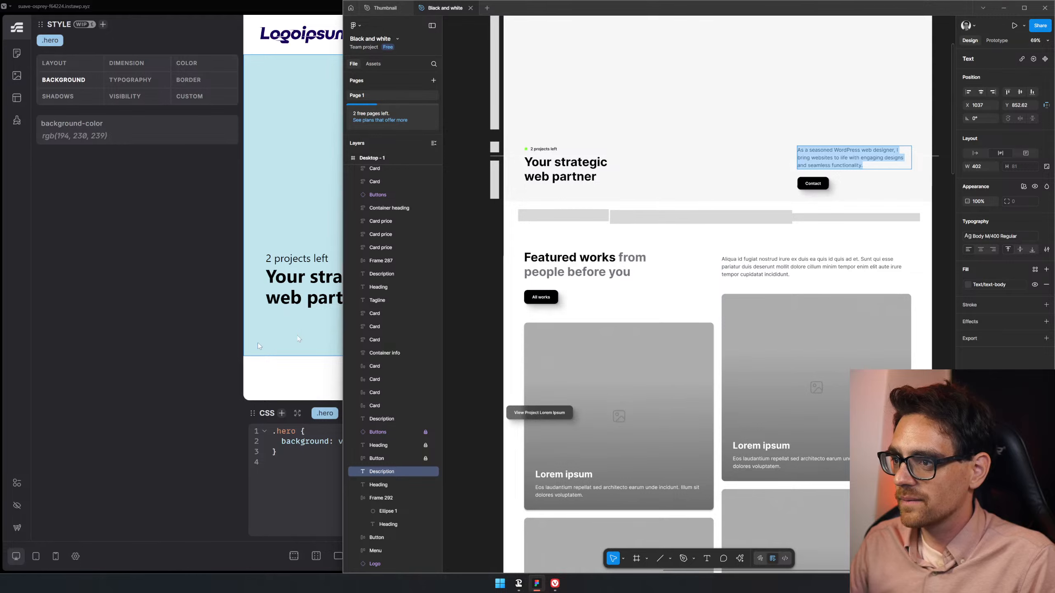
pyautogui.click(304, 371)
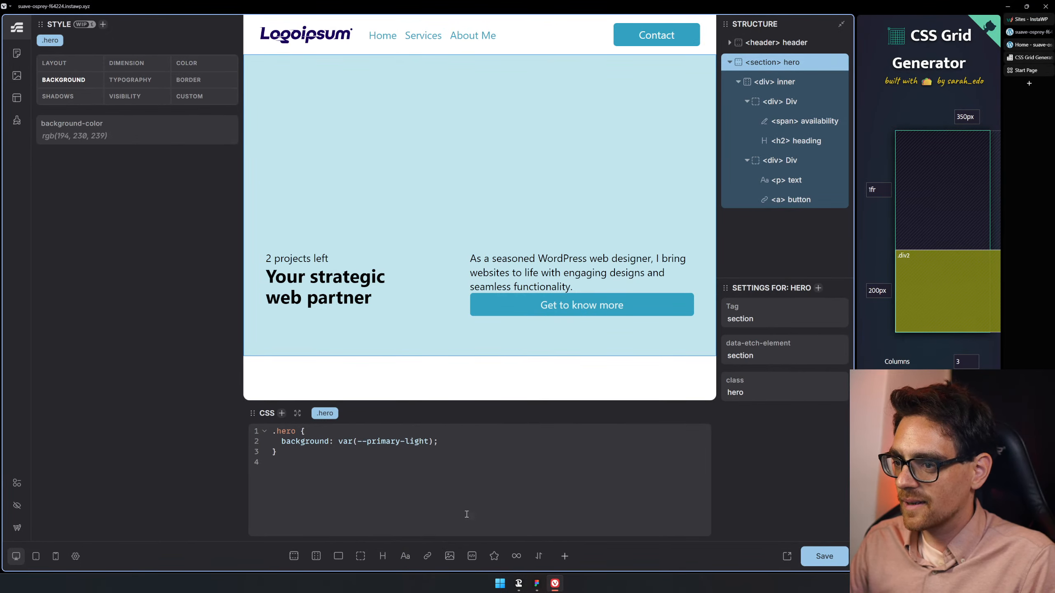
pyautogui.click(294, 555)
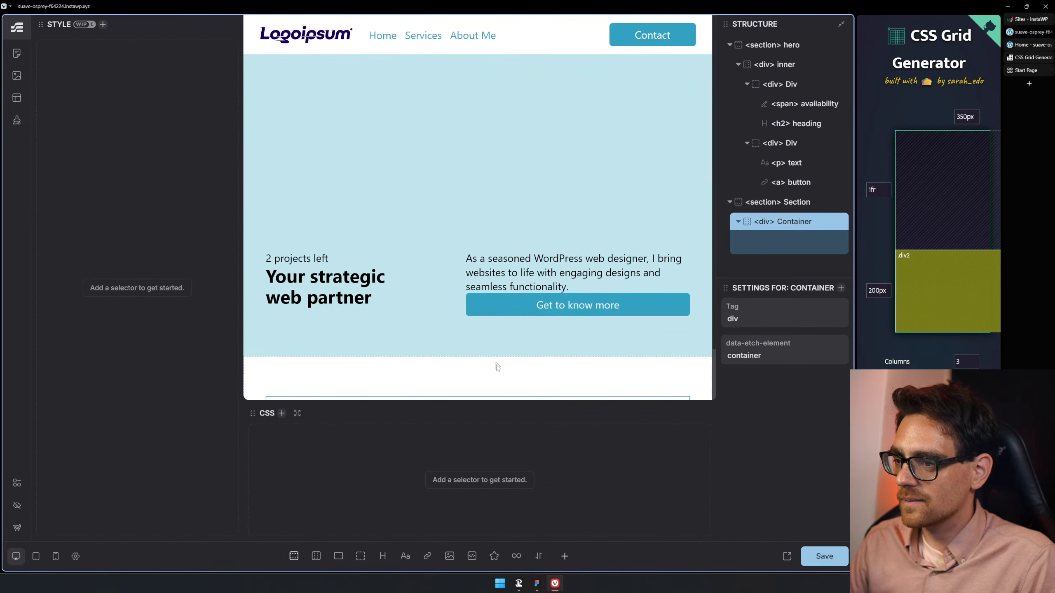
pyautogui.scroll(-2, 498, 366)
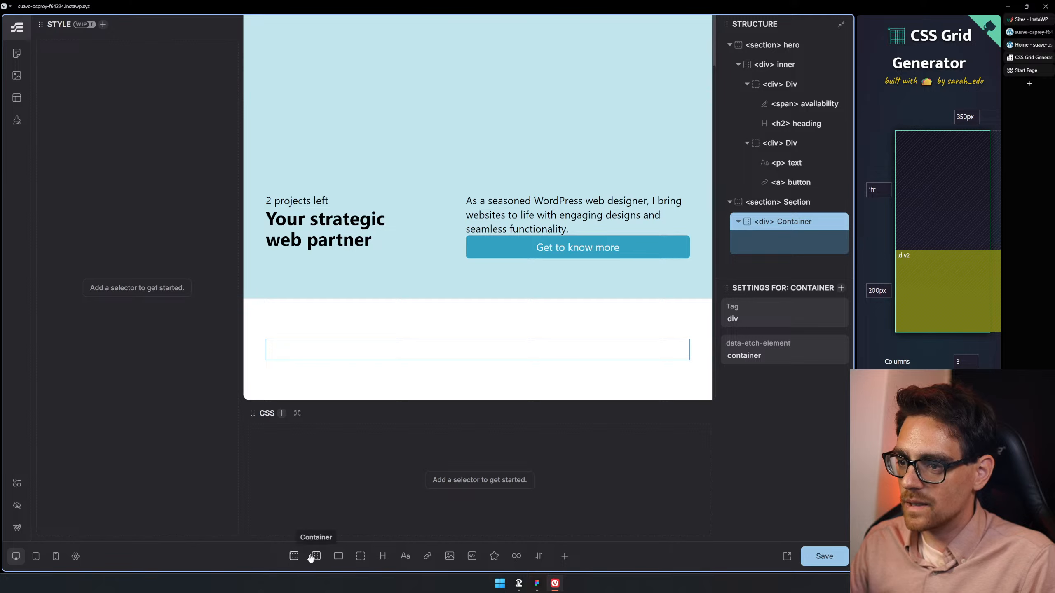
pyautogui.click(536, 587)
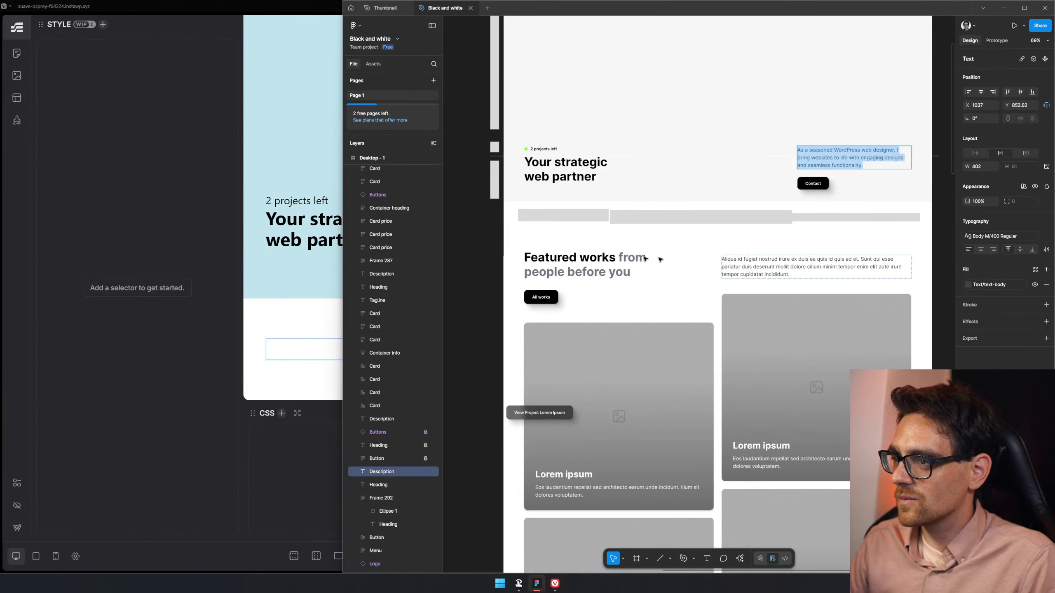
pyautogui.click(300, 469)
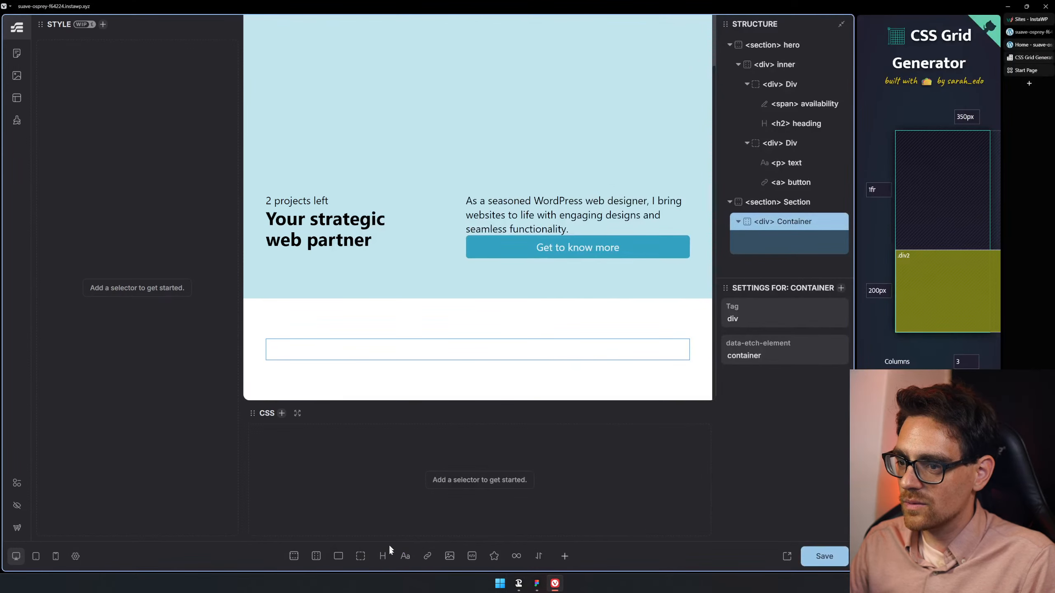
pyautogui.click(360, 559)
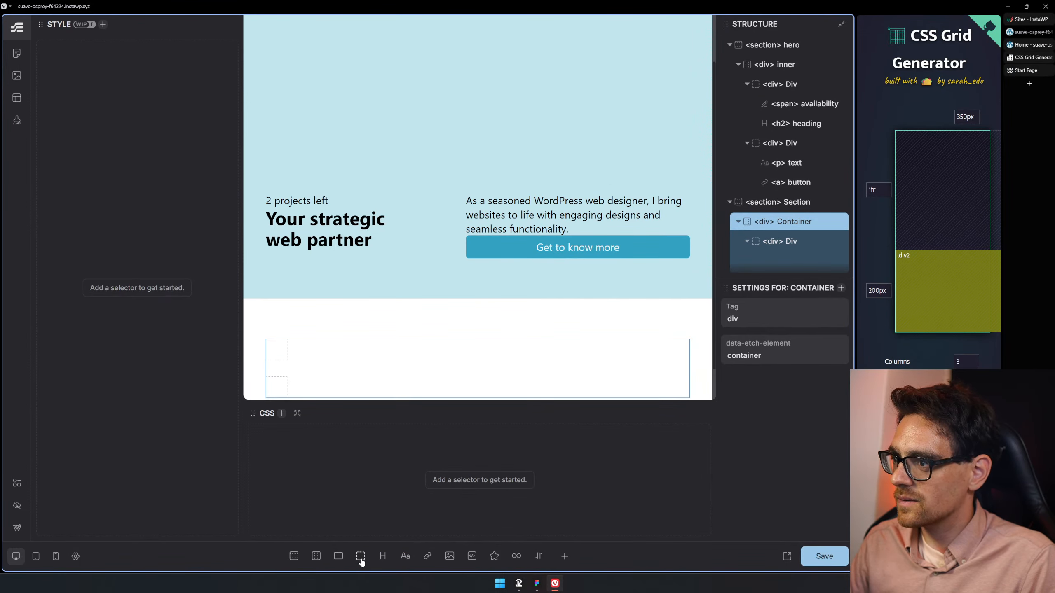
# - Add a heading and a link to the first div of the new section, following the Figma design
pyautogui.click(736, 235)
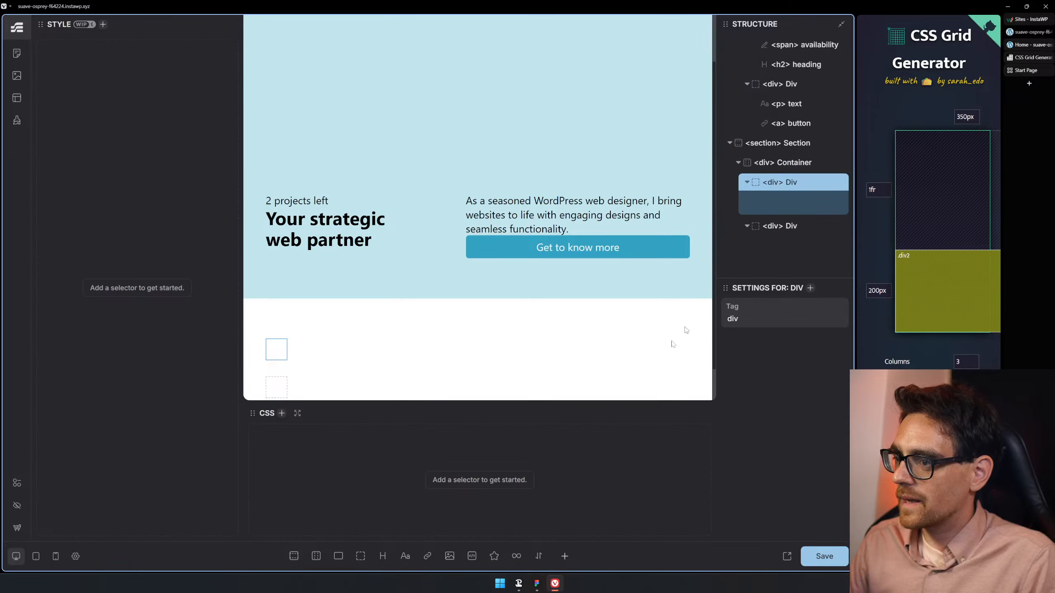
pyautogui.click(535, 585)
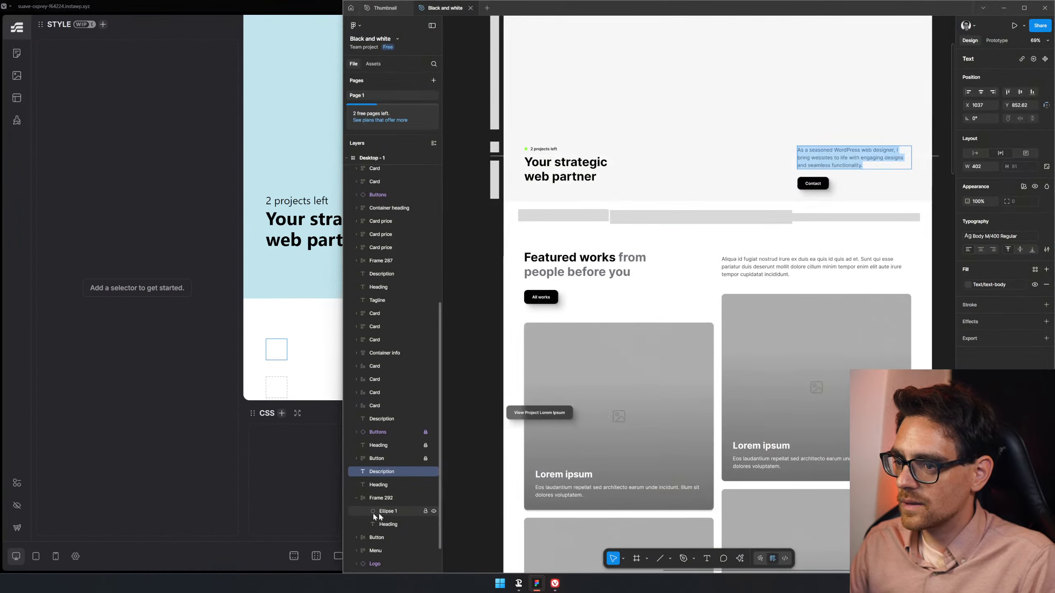
pyautogui.click(323, 510)
pyautogui.click(382, 556)
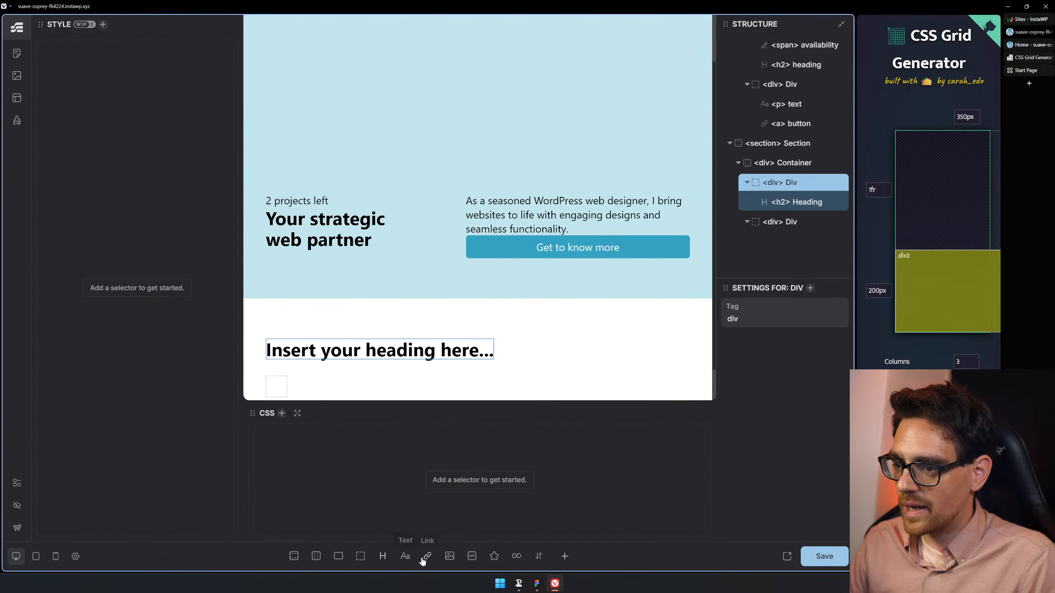
pyautogui.click(426, 556)
# - Add a text element to the second div of the new section, following the Figma design
pyautogui.click(801, 236)
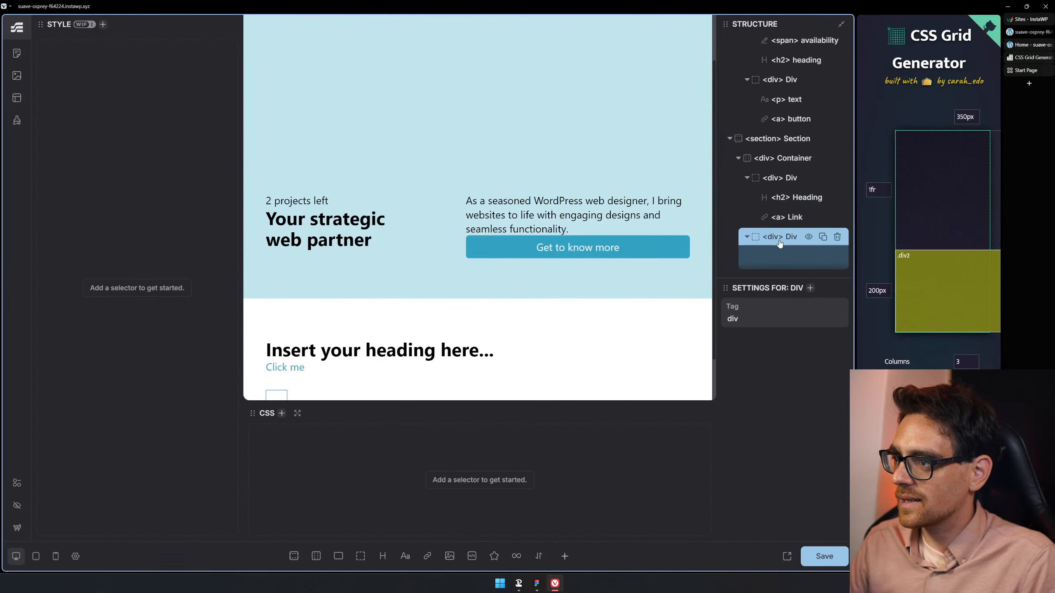
pyautogui.click(537, 584)
pyautogui.click(537, 584)
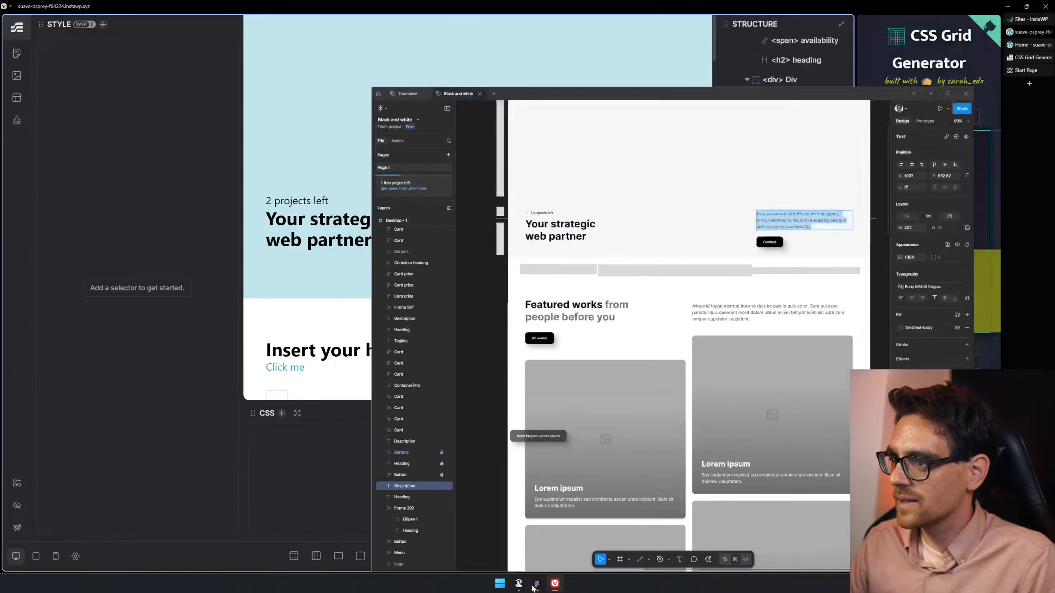
pyautogui.click(404, 557)
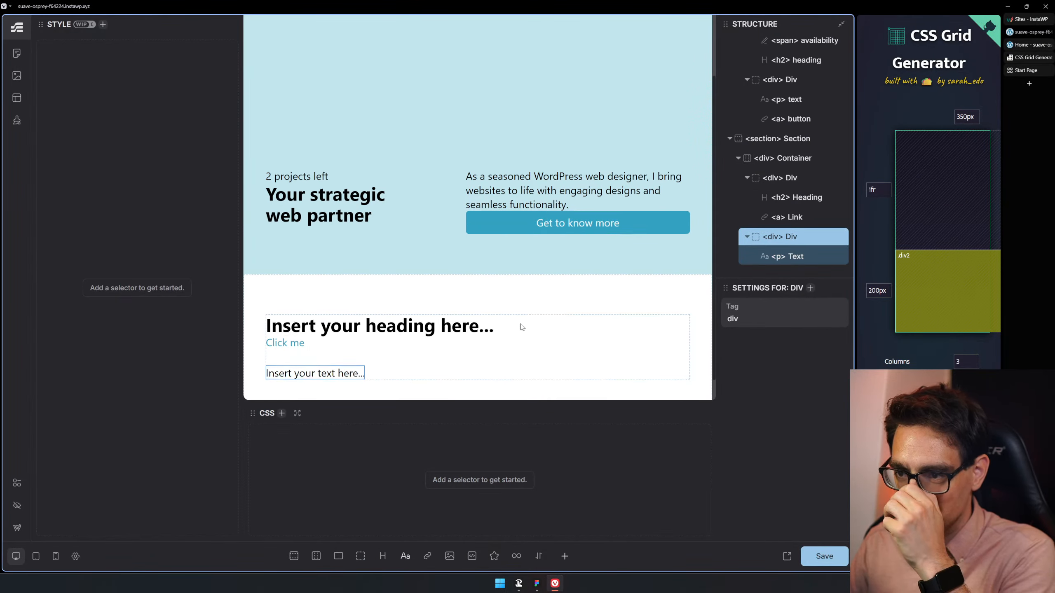
# - Switch to the Figma design and try to edit the locked "Featured works" heading with the Text tool
pyautogui.click(536, 583)
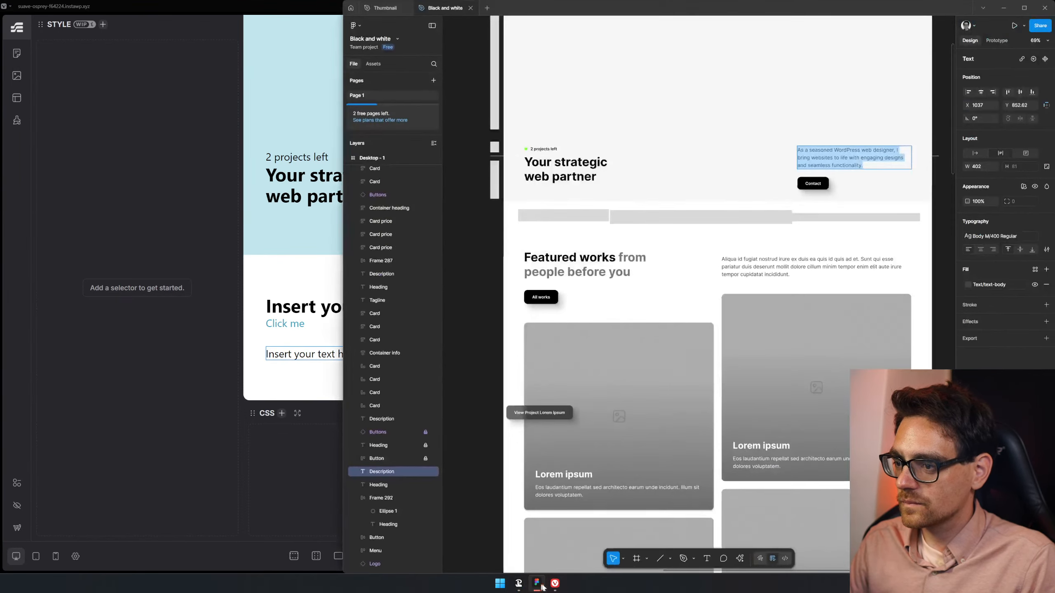
pyautogui.press('Escape')
pyautogui.press('t')
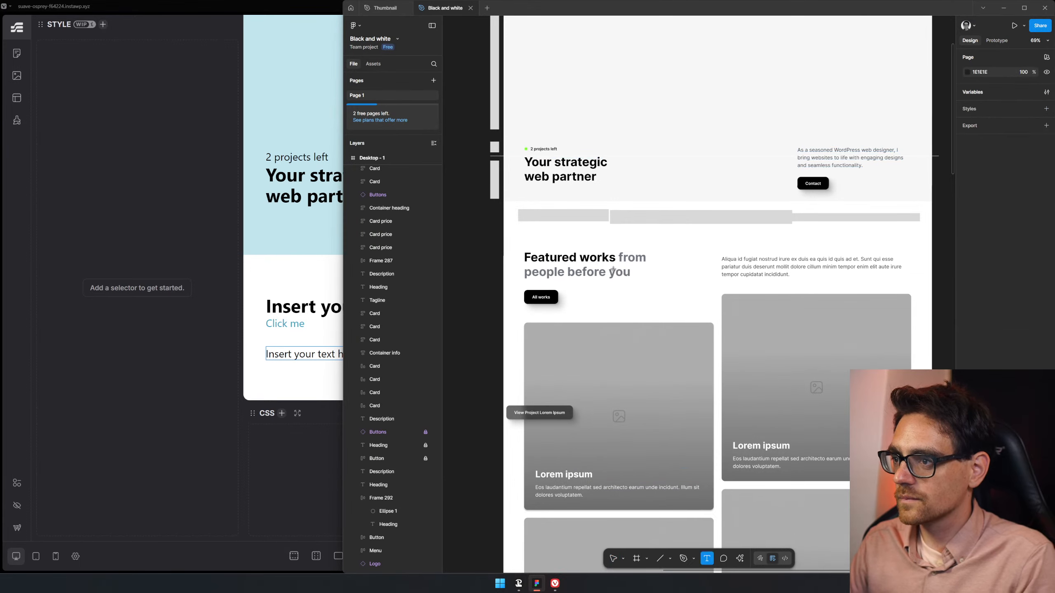
pyautogui.click(614, 269)
pyautogui.press('Escape')
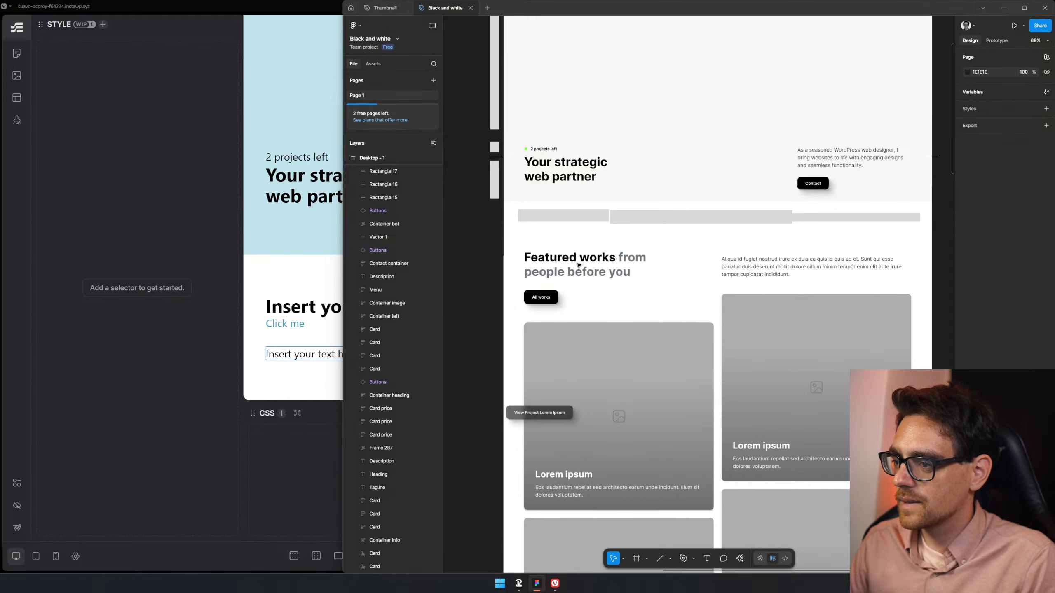
pyautogui.moveTo(562, 346); pyautogui.dragTo(593, 381)
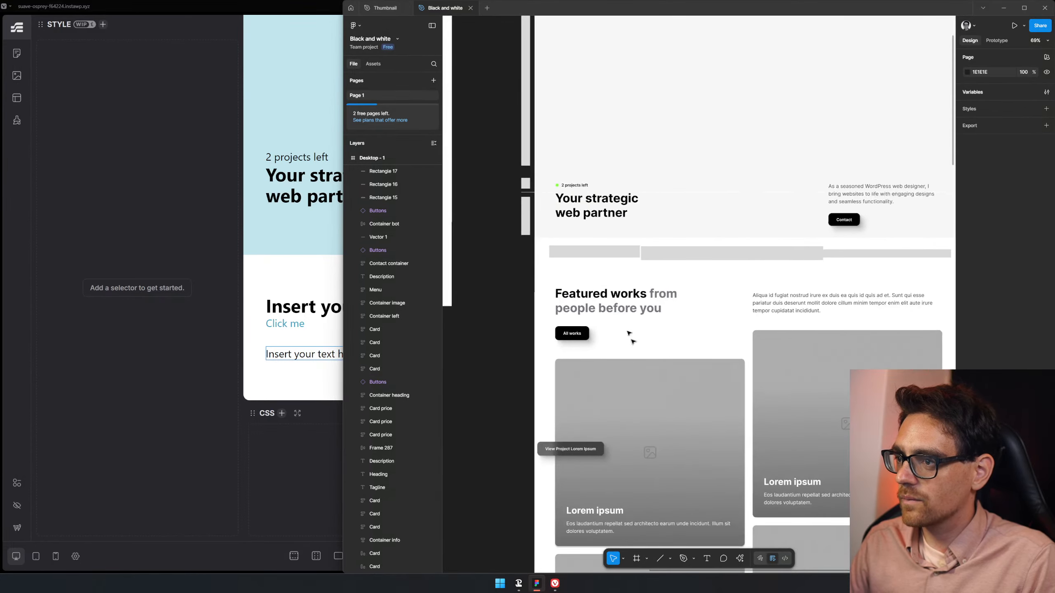
pyautogui.press('t')
pyautogui.click(613, 300)
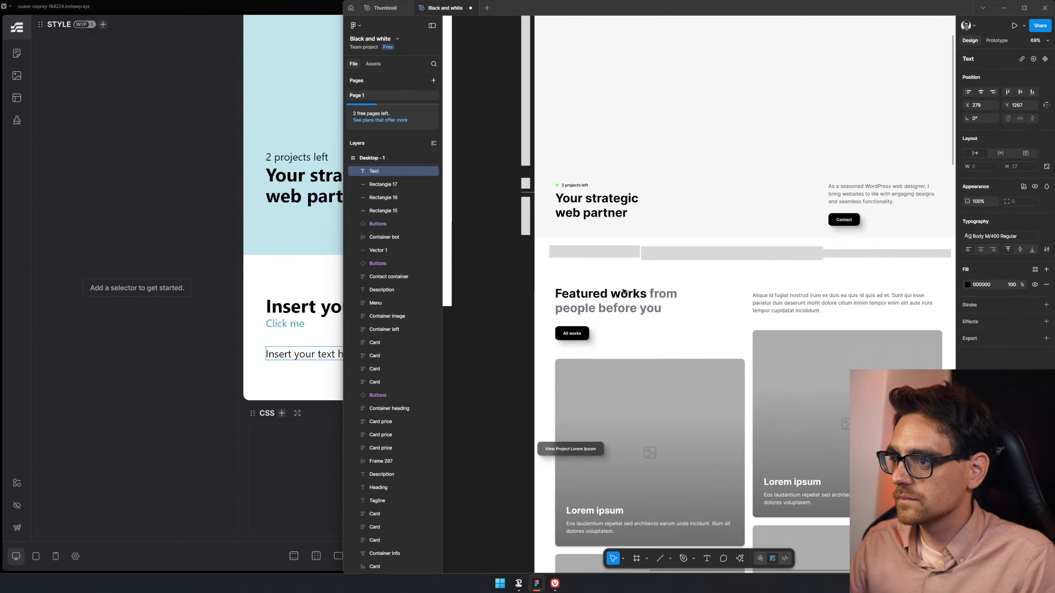
pyautogui.press('Escape')
pyautogui.press('t')
pyautogui.click(627, 295)
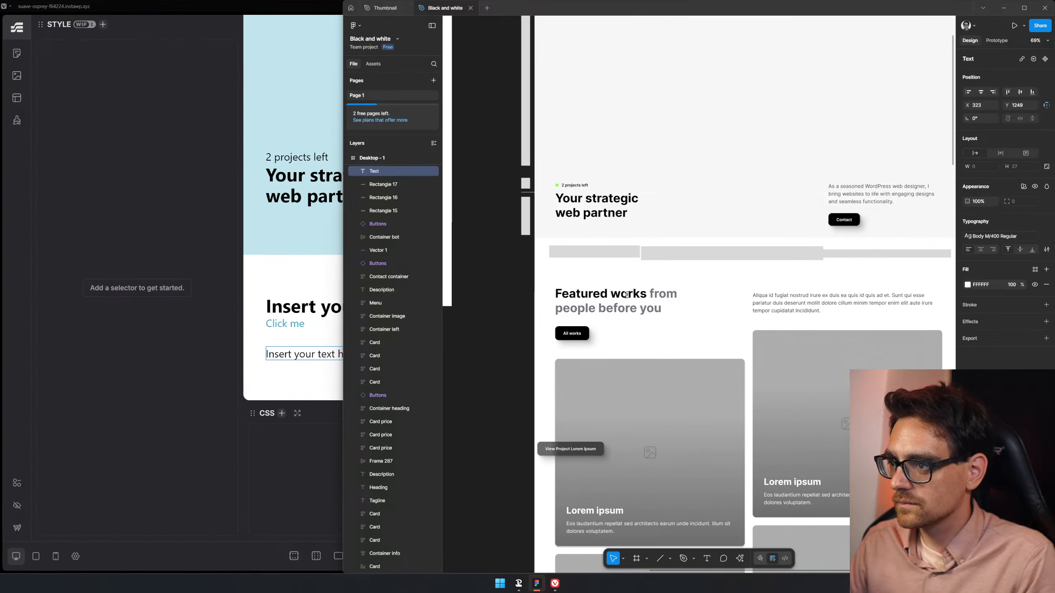
pyautogui.press('Escape')
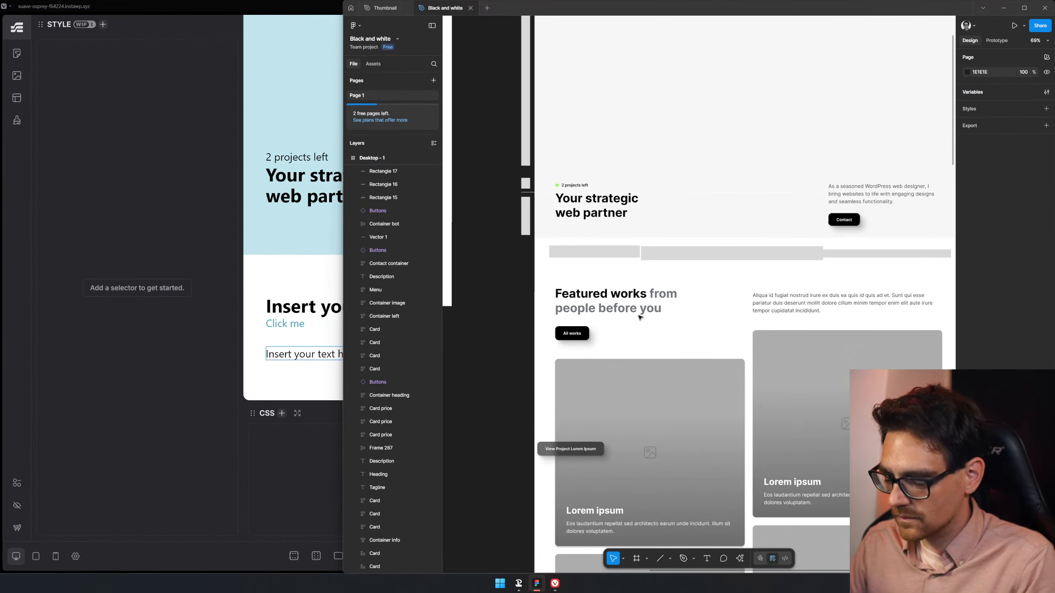
pyautogui.press('t')
pyautogui.click(615, 307)
pyautogui.press('Escape')
pyautogui.moveTo(584, 302); pyautogui.dragTo(624, 359)
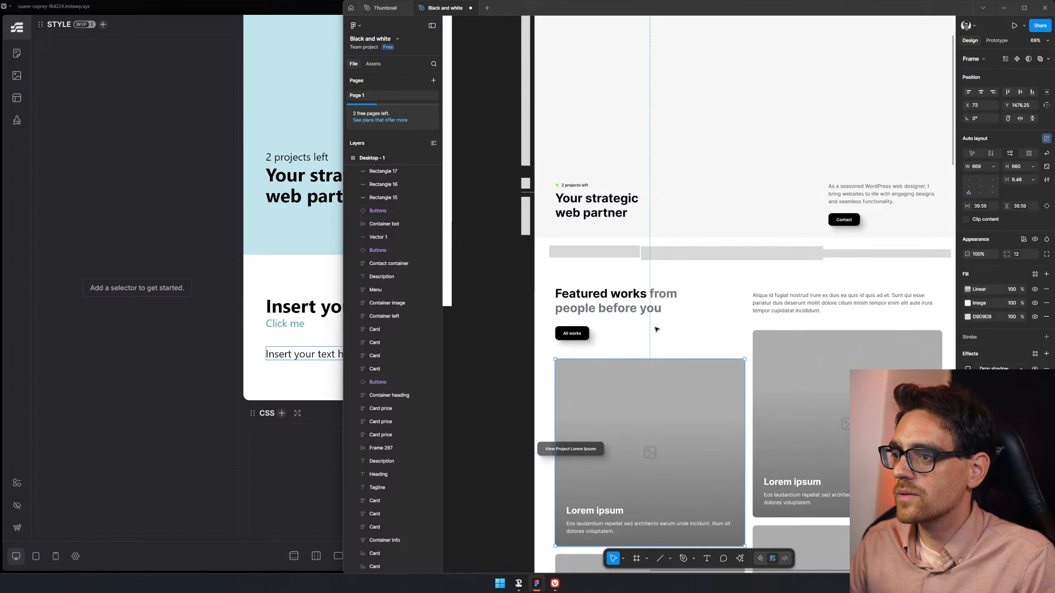
pyautogui.moveTo(656, 329); pyautogui.dragTo(666, 354)
# - Unlock the locked layers in the Desktop - 1 frame and copy the "Featured works from people before you" heading text
pyautogui.scroll(-3, 556, 291)
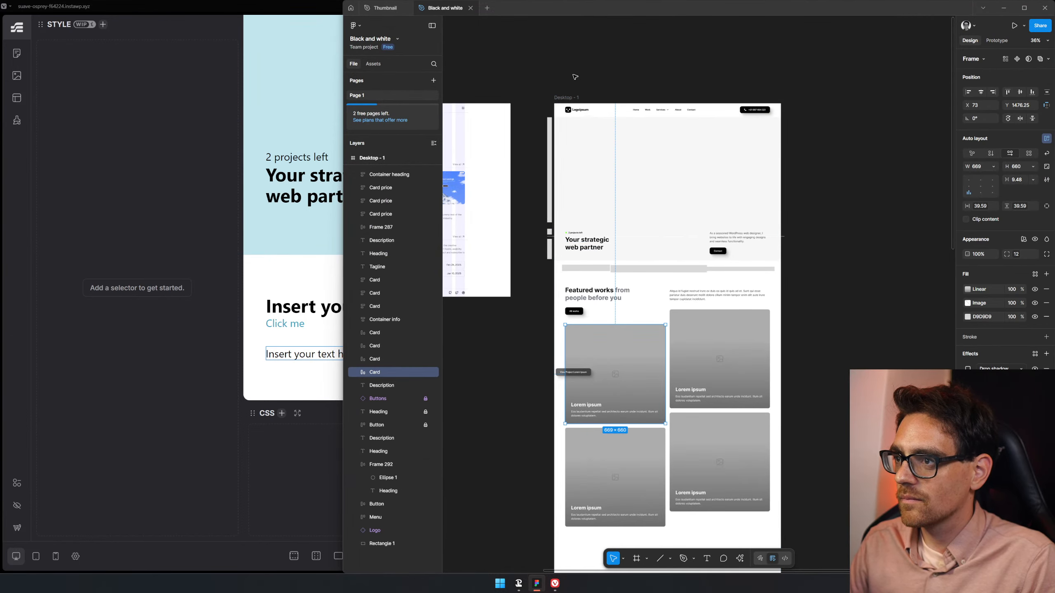
pyautogui.click(565, 97)
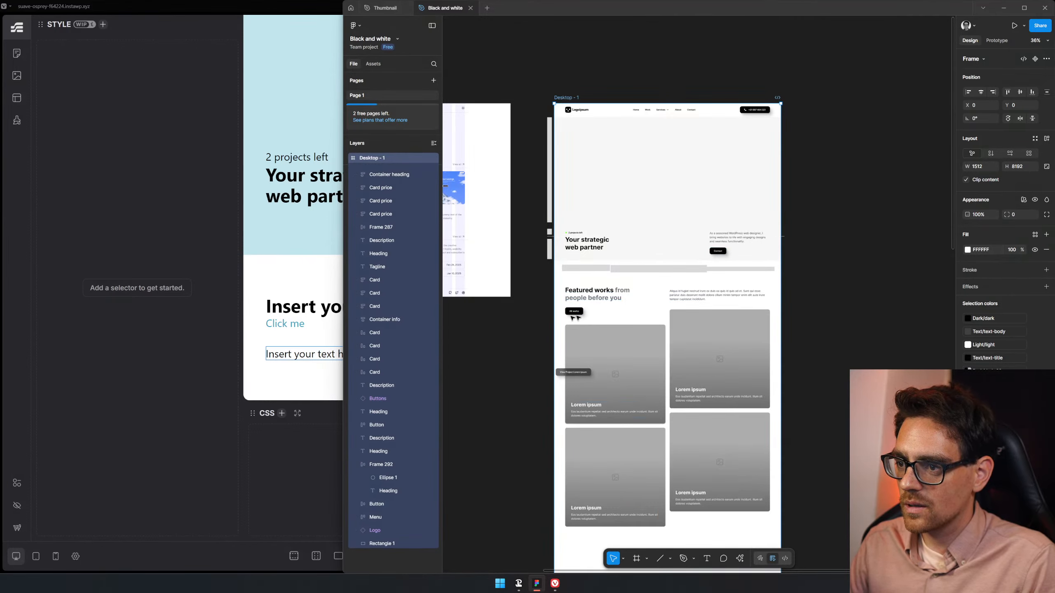
pyautogui.scroll(5, 575, 318)
pyautogui.doubleClick(619, 266)
pyautogui.hotkey('ctrl', 'c')
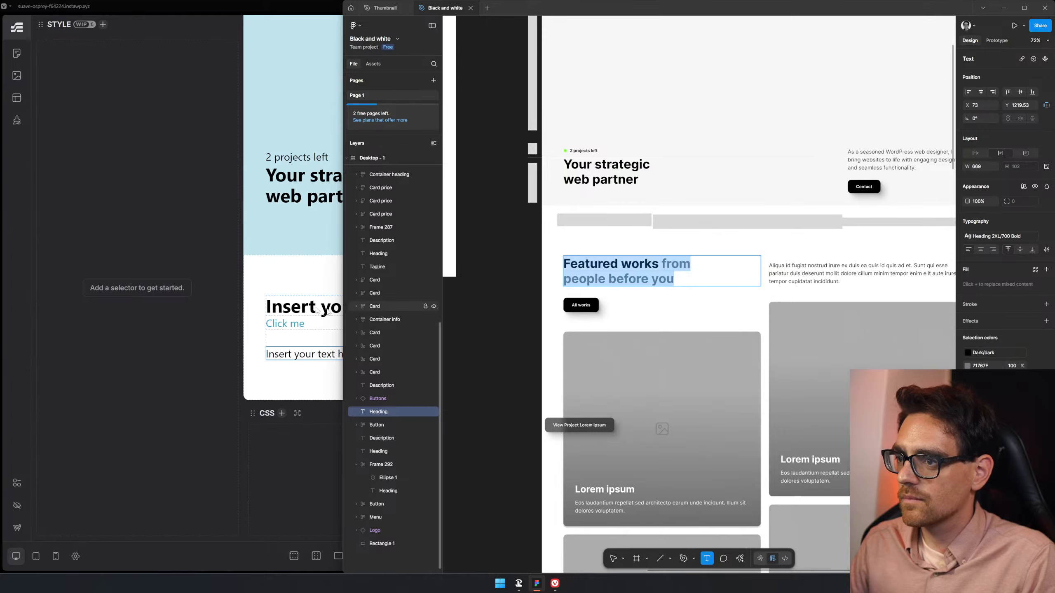
# - Switch back to the Etch page and replace the new section's heading placeholder with "Featured works from people before you"
pyautogui.click(327, 312)
pyautogui.tripleClick(327, 310)
pyautogui.hotkey('ctrl', 'v')
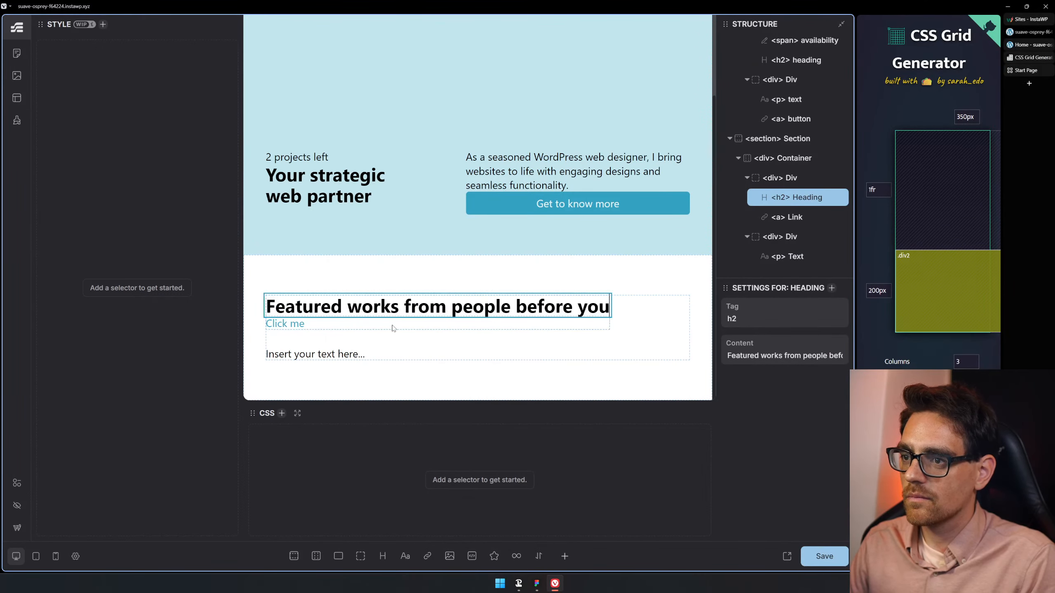
# - Add the class .featured to the container of the new Featured works section
pyautogui.hotkey('ctrl', 'Tab')
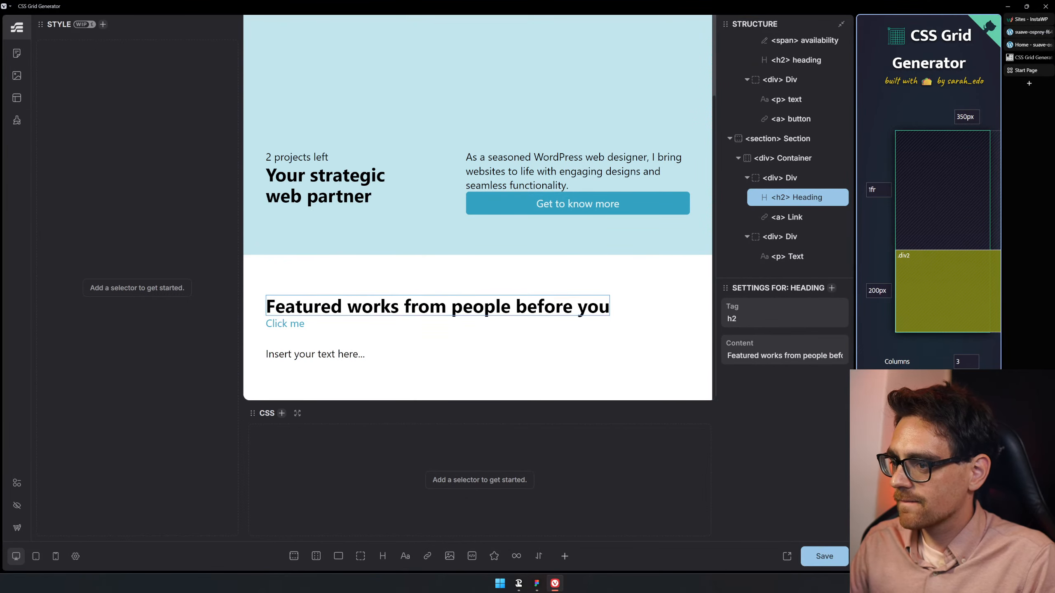
pyautogui.click(785, 158)
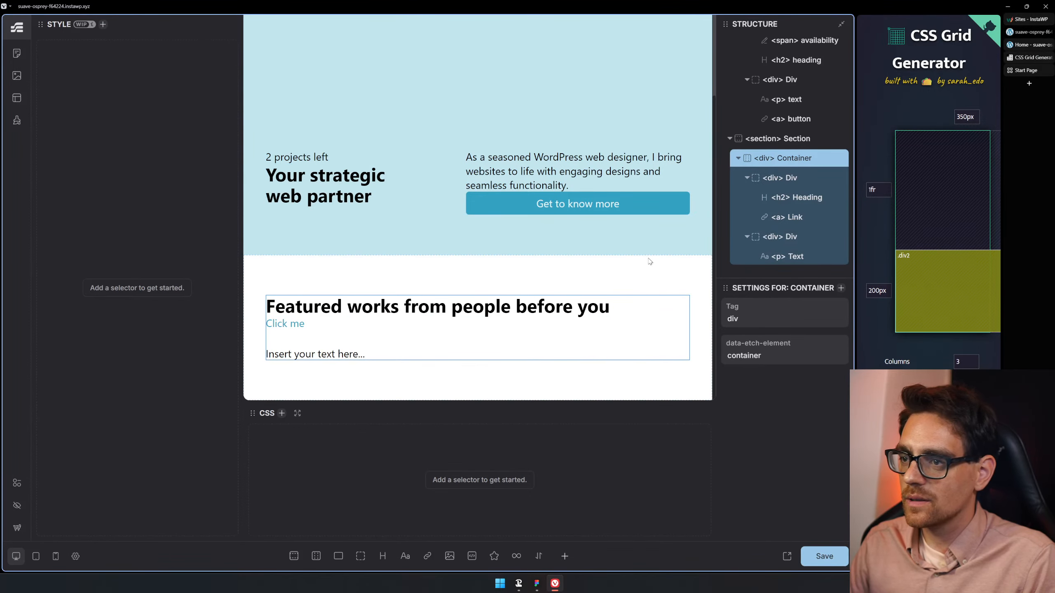
pyautogui.press('.')
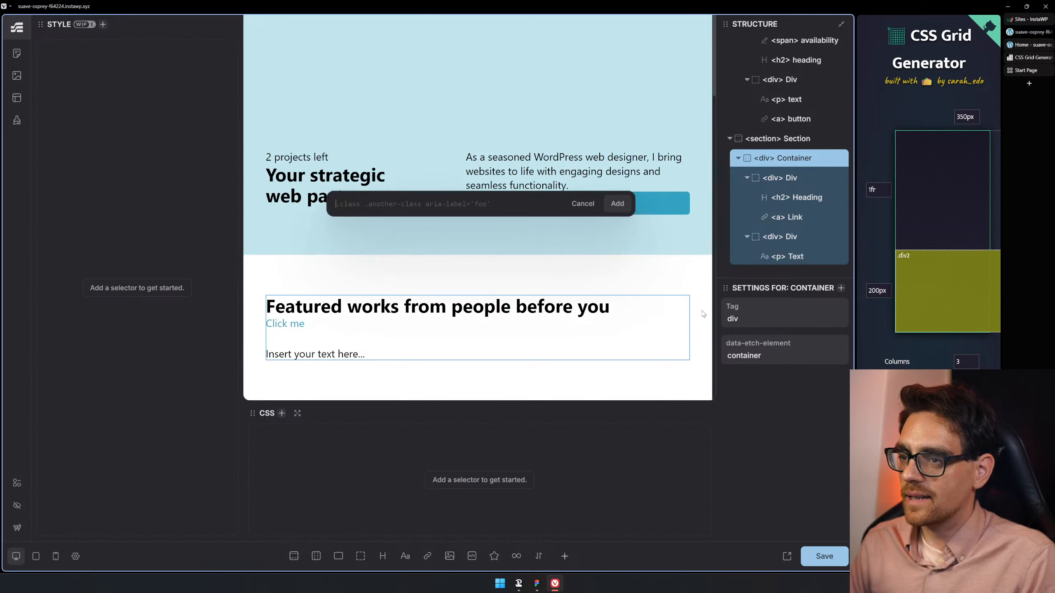
pyautogui.write('featr')
pyautogui.press('BackSpace')
pyautogui.press('BackSpace')
pyautogui.press('BackSpace')
pyautogui.press('BackSpace')
pyautogui.press('BackSpace')
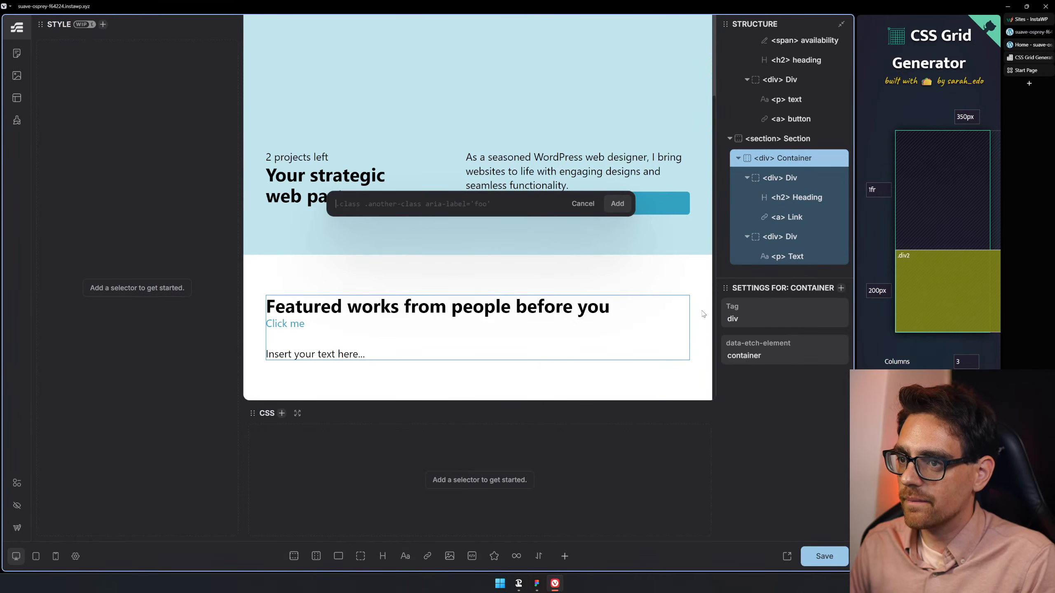
pyautogui.write('.featured-')
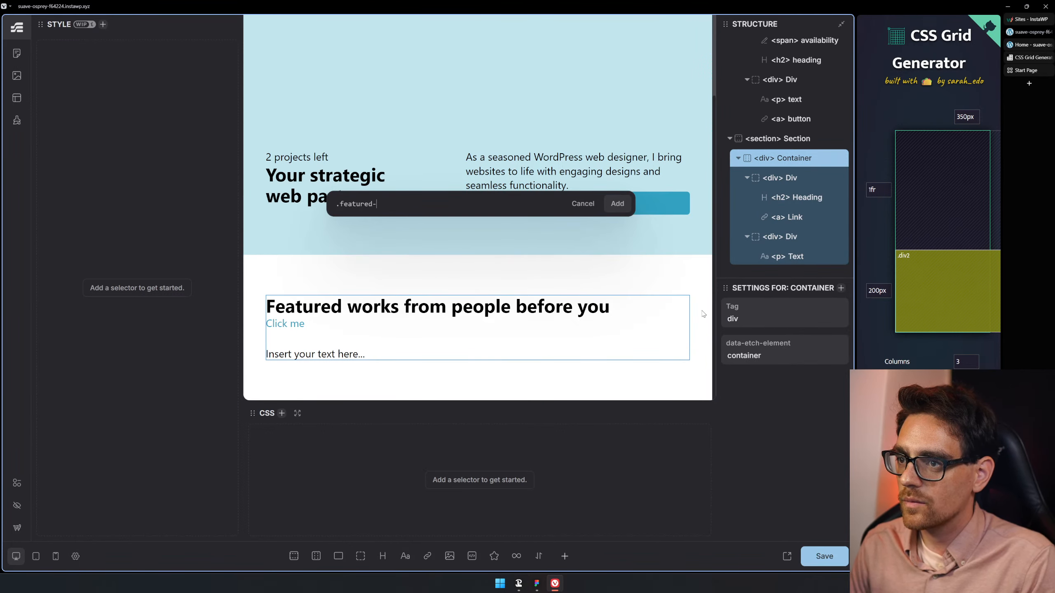
pyautogui.write('w')
pyautogui.press('BackSpace')
pyautogui.press('BackSpace')
pyautogui.press('Return')
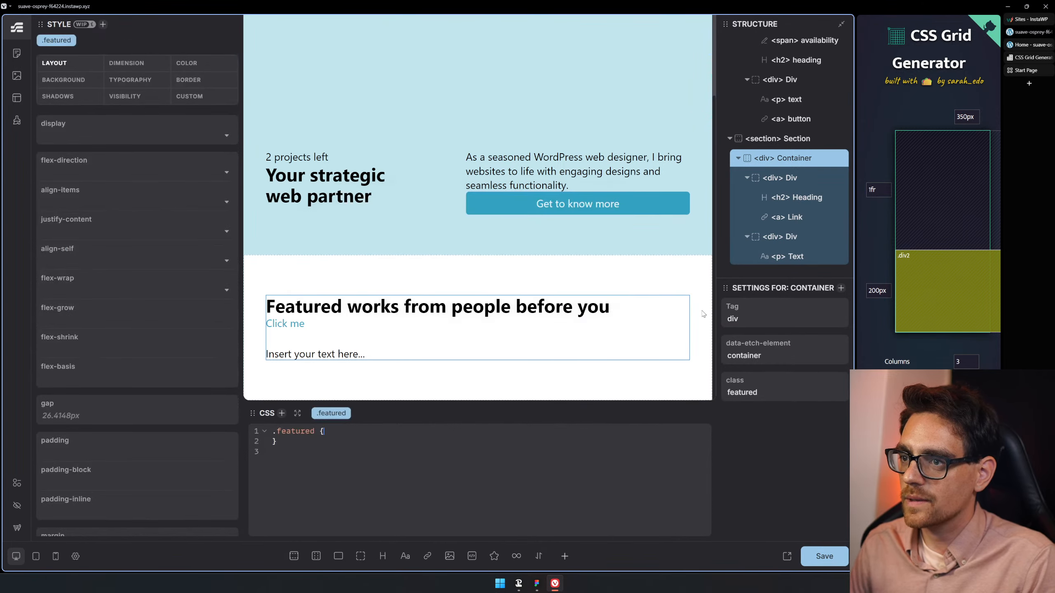
# - Set the .featured container's display to flex and its flex-direction to row, after trying row-reverse
pyautogui.click(133, 134)
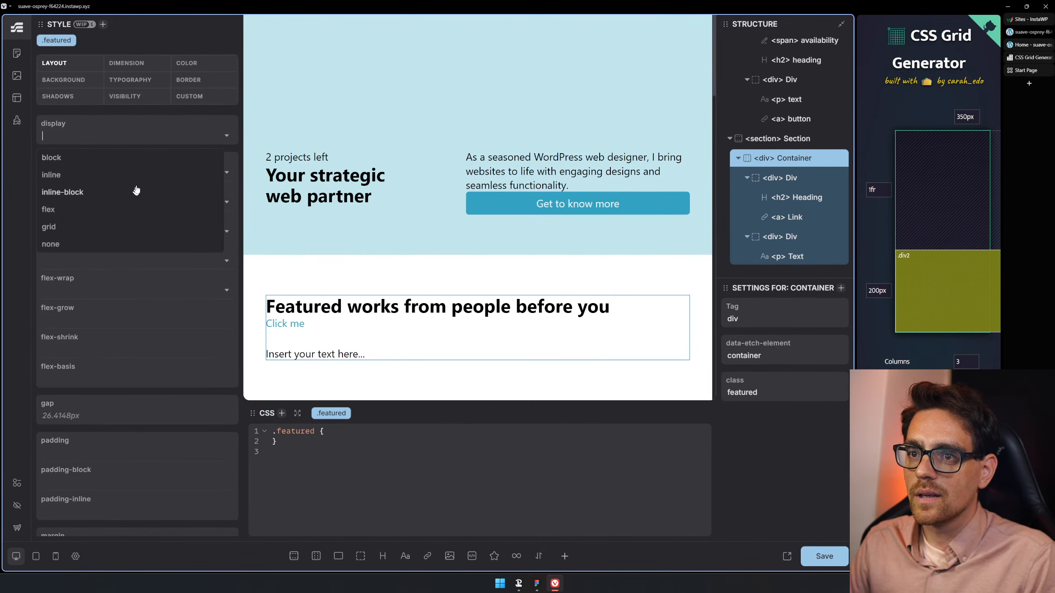
pyautogui.click(101, 211)
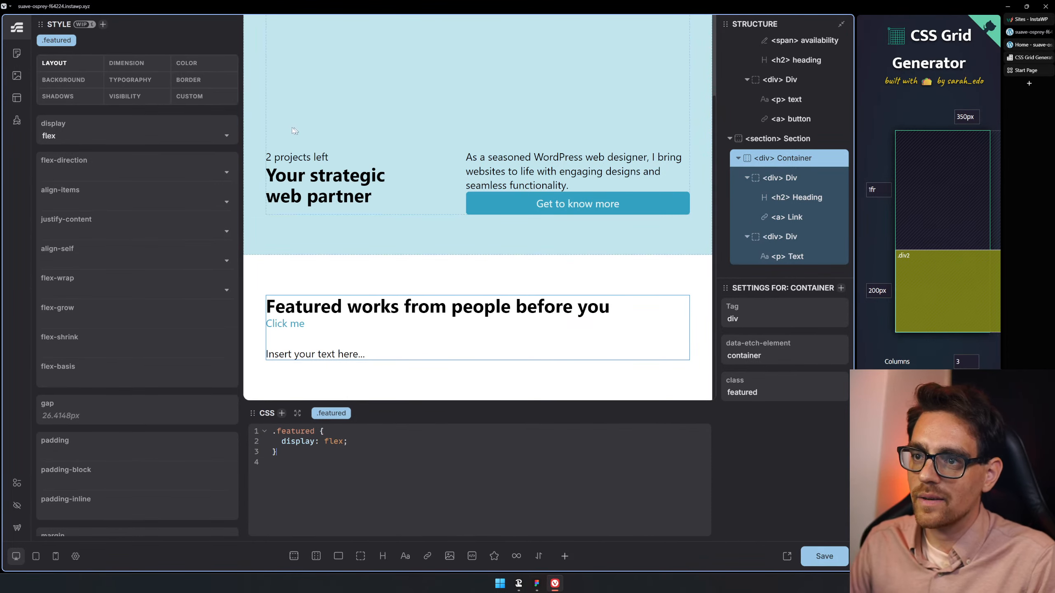
pyautogui.click(200, 172)
pyautogui.click(132, 211)
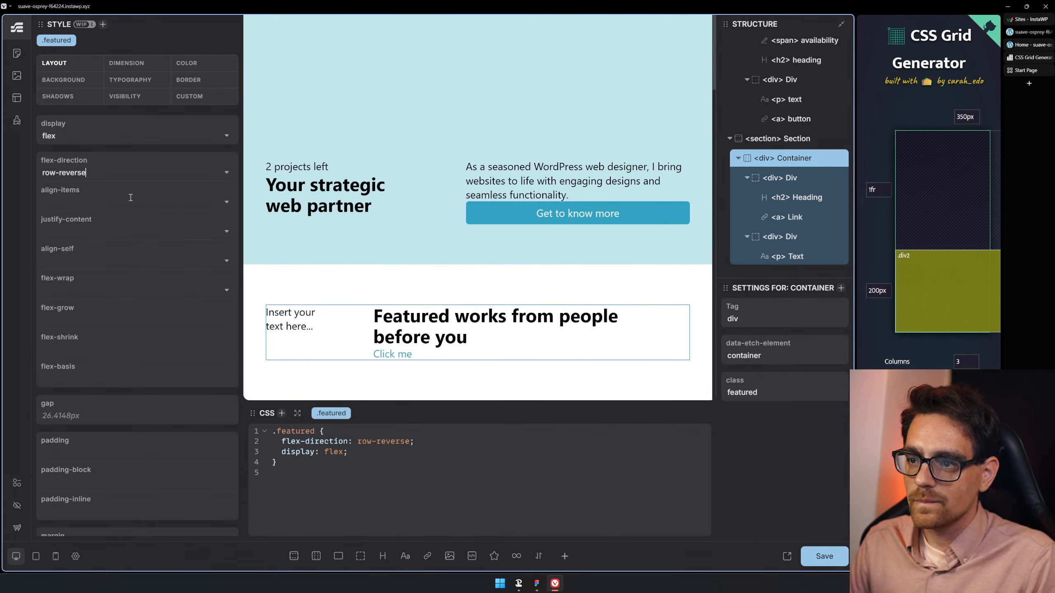
pyautogui.click(788, 199)
pyautogui.click(785, 159)
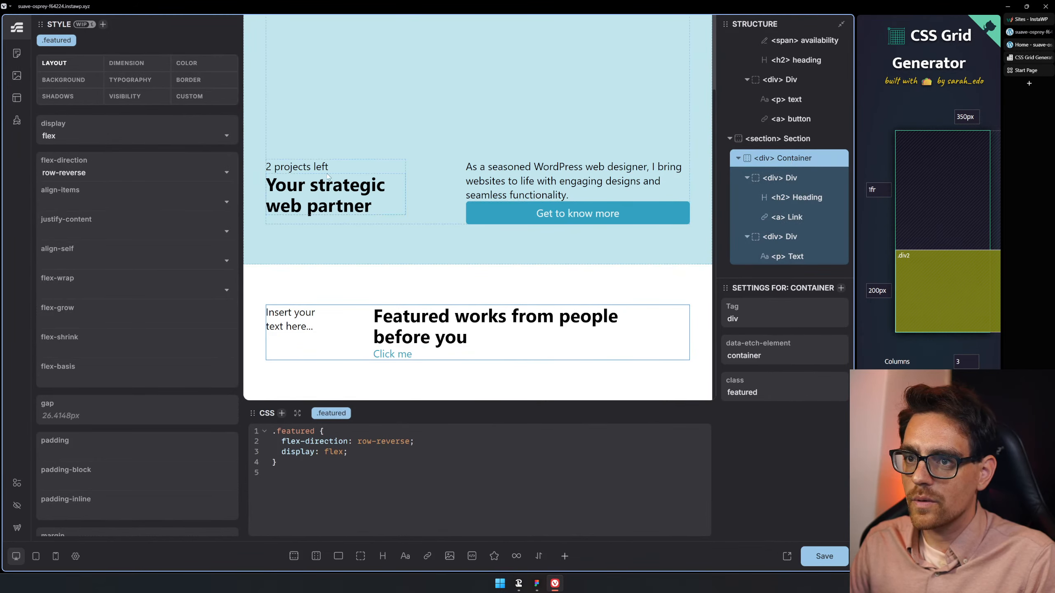
pyautogui.click(213, 168)
pyautogui.hotkey('ctrl', 'BackSpace')
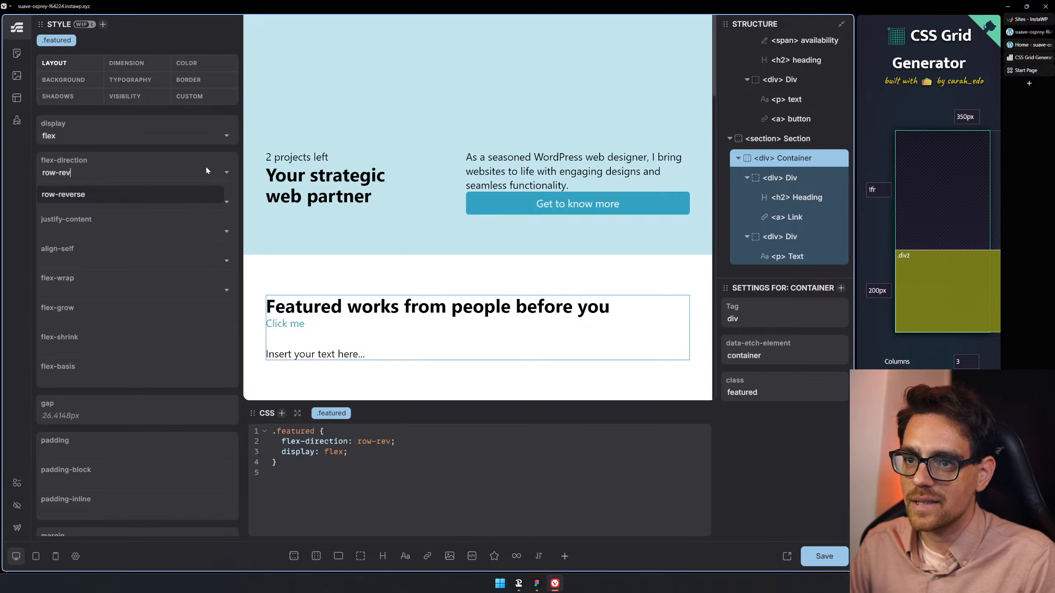
pyautogui.press('BackSpace')
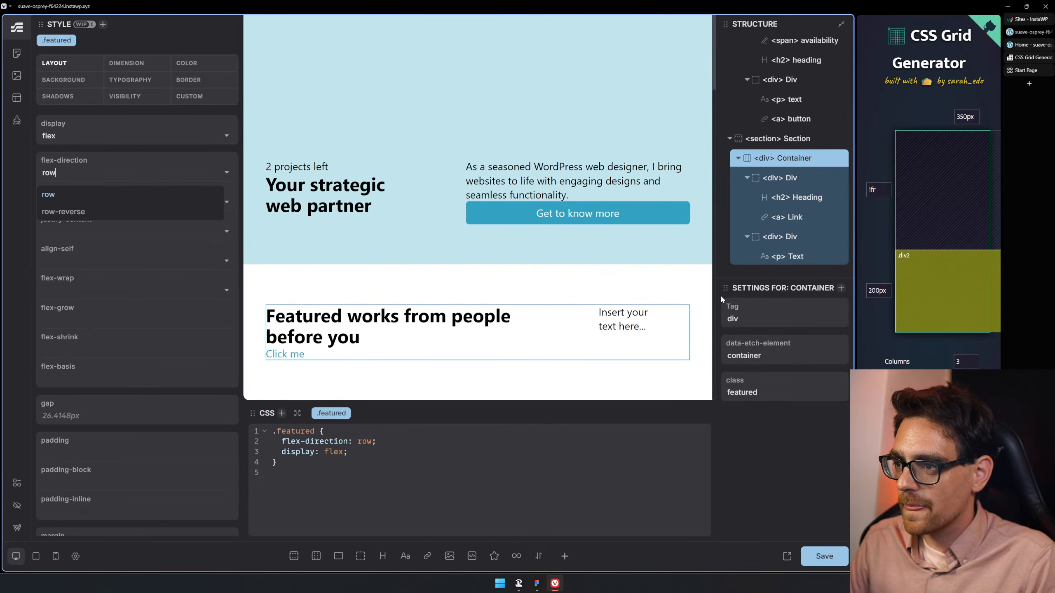
# - Add the class .btn--primary to the "Click me" link under the Featured works heading
pyautogui.click(363, 357)
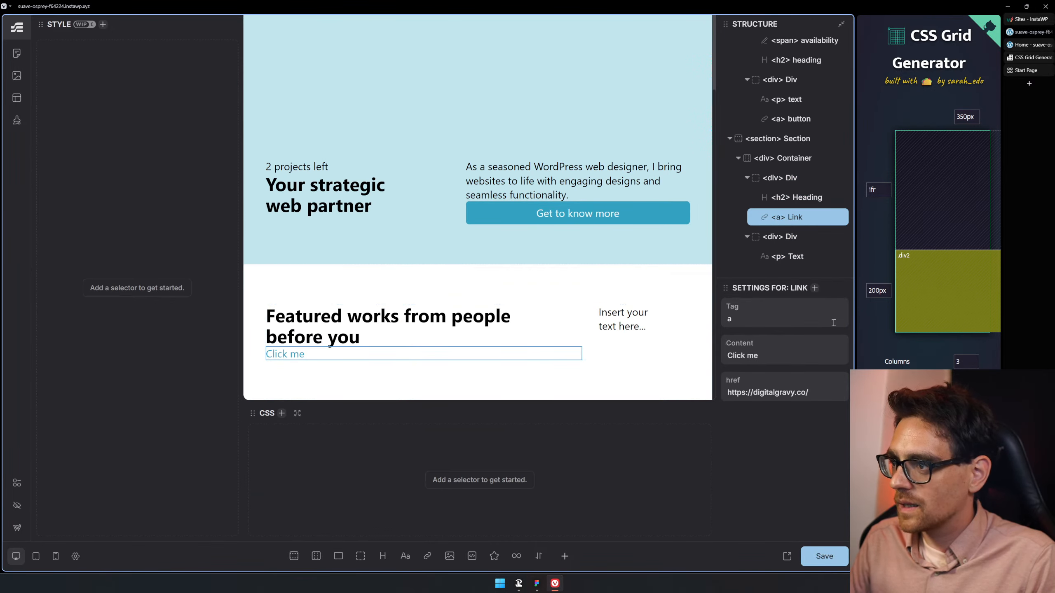
pyautogui.hotkey('ctrl', 'Return')
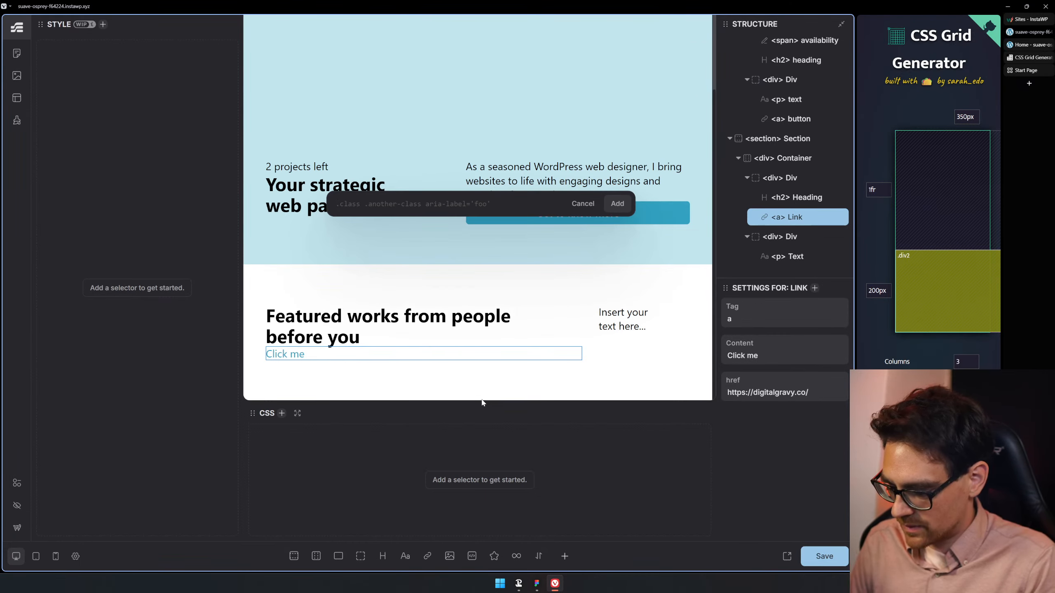
pyautogui.write('.btn--p')
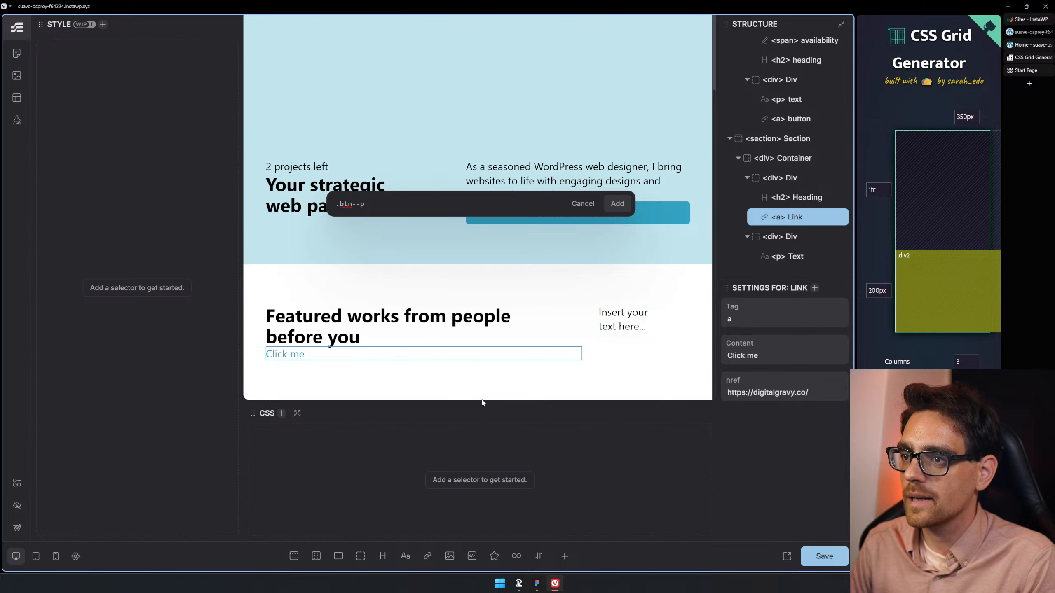
pyautogui.write('[rimary')
pyautogui.press('Return')
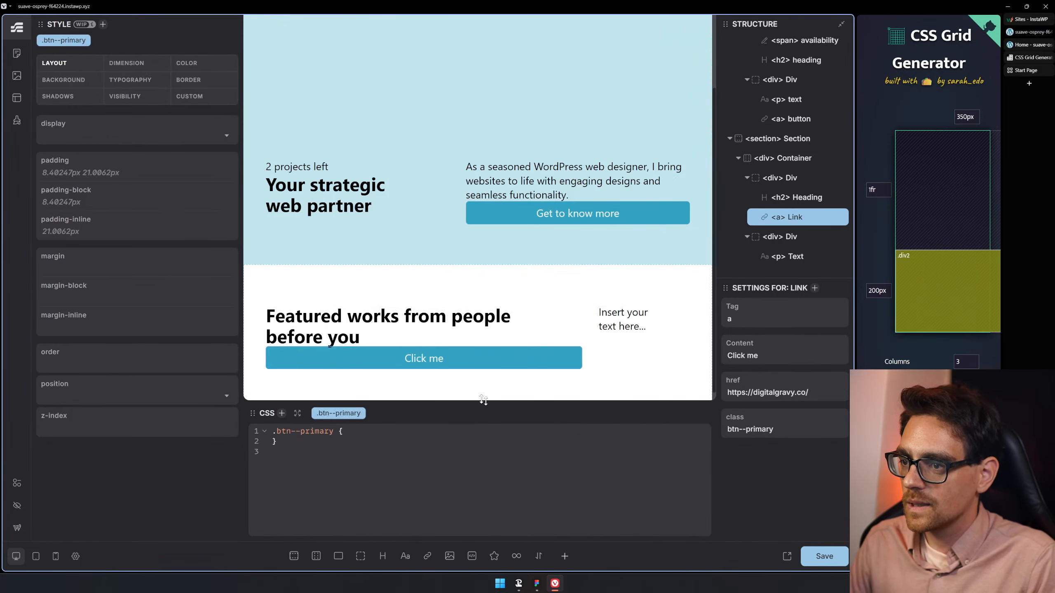
# - Switch to the Figma design and copy the description paragraph beside the "Featured works from people before you" heading
pyautogui.click(623, 319)
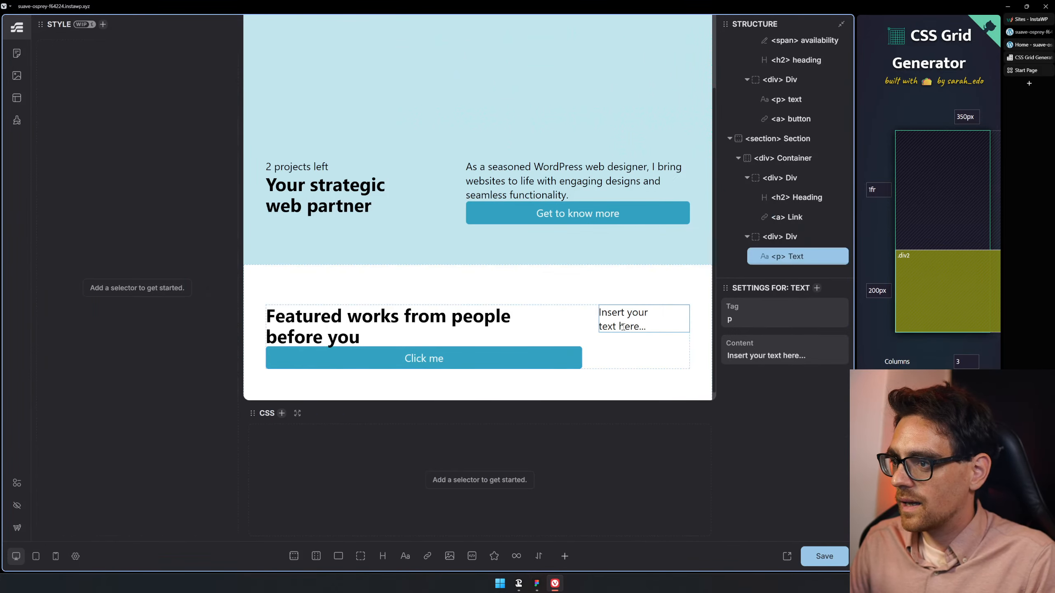
pyautogui.click(536, 583)
pyautogui.click(817, 267)
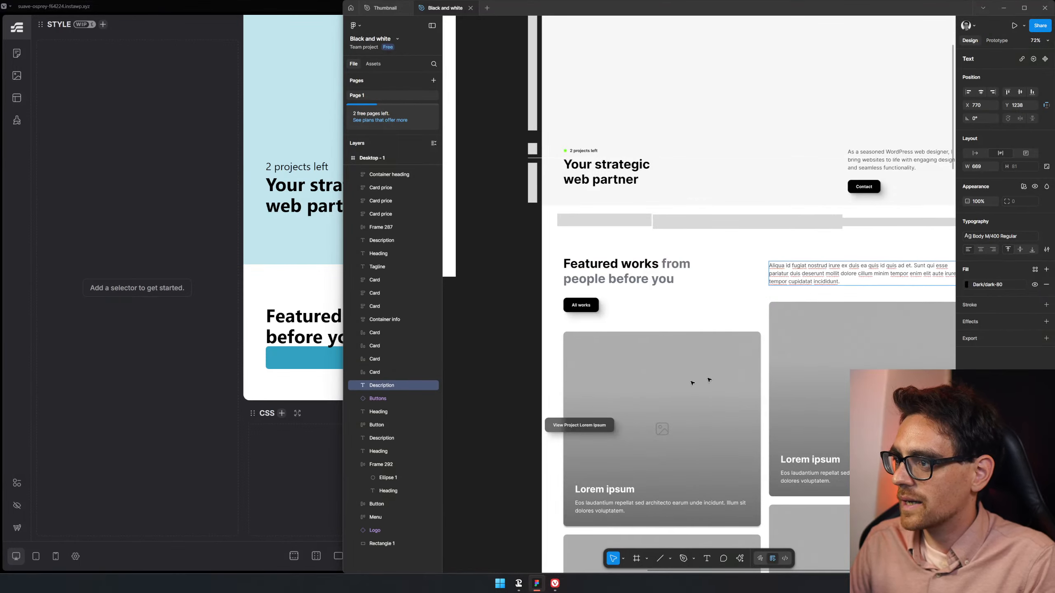
pyautogui.press('Return')
pyautogui.hotkey('ctrl', 'c')
# - Switch back to the Etch page and replace the section's "Insert your text here..." placeholder with the copied "Aliqua id fugiat nostrud" description
pyautogui.click(175, 511)
pyautogui.click(654, 323)
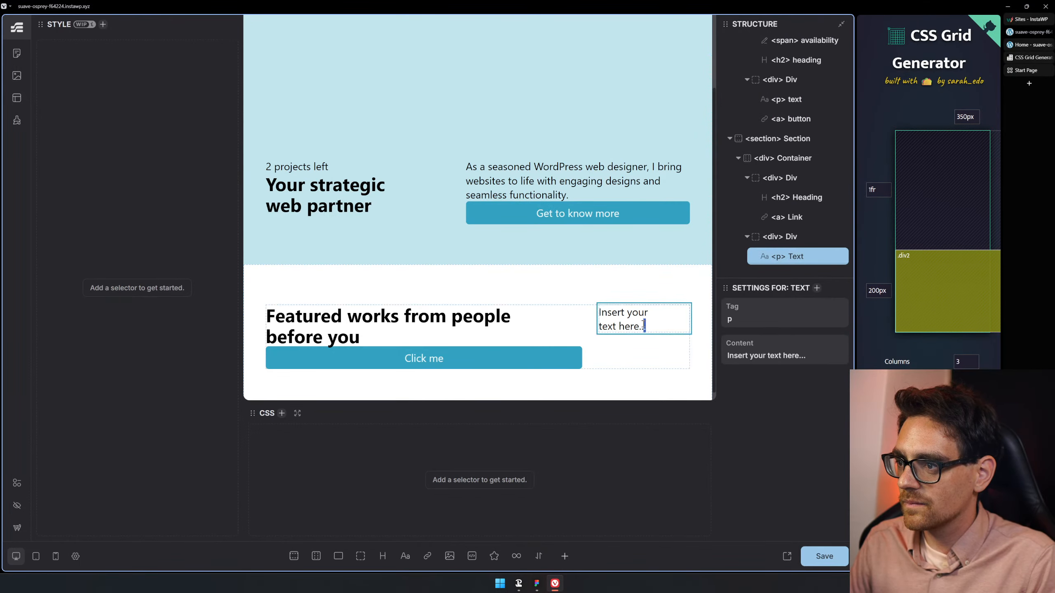
pyautogui.hotkey('ctrl', 'a')
pyautogui.hotkey('ctrl', 'v')
pyautogui.scroll(-1, 585, 321)
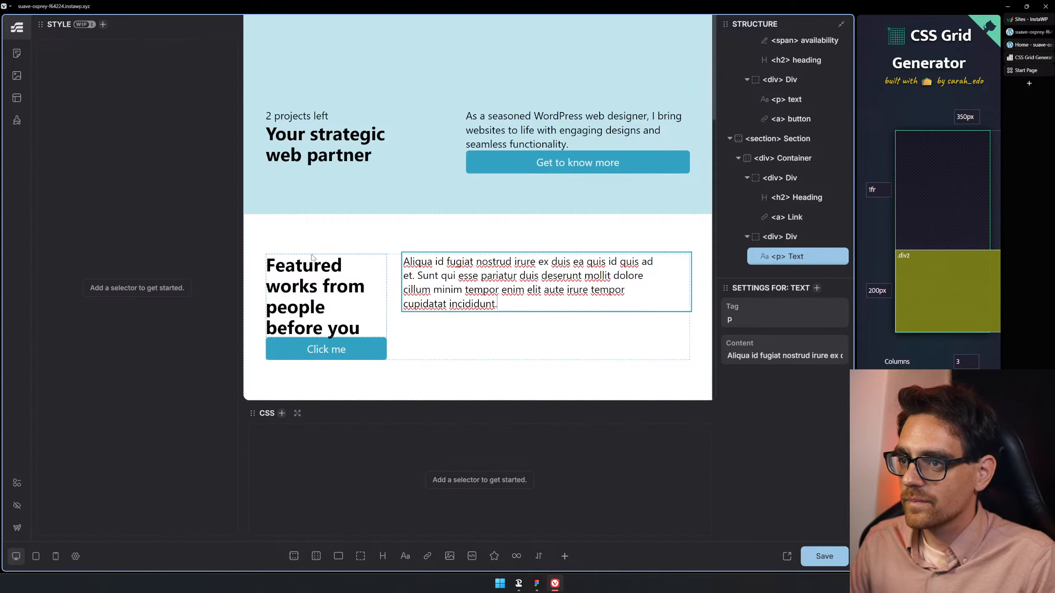
# - Change the .featured container's display to grid and set grid-template-columns to 1fr 1fr
pyautogui.click(328, 276)
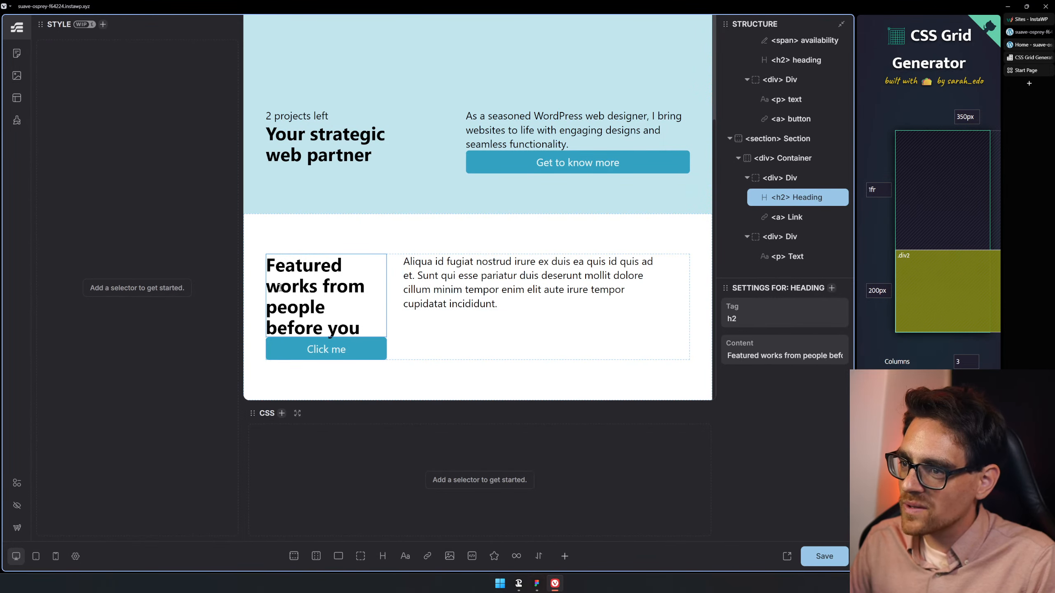
pyautogui.click(819, 178)
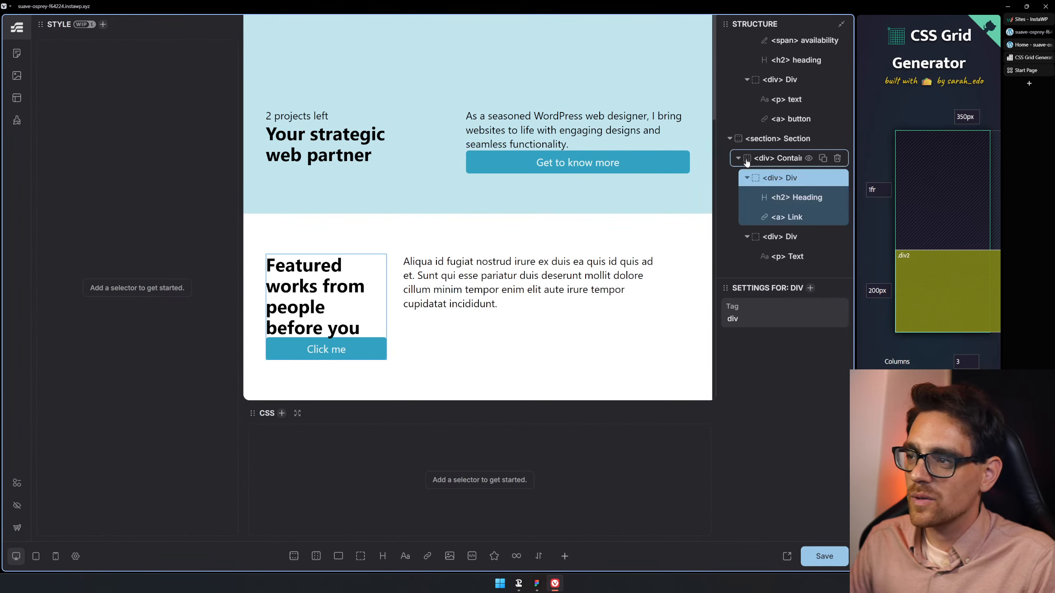
pyautogui.click(808, 160)
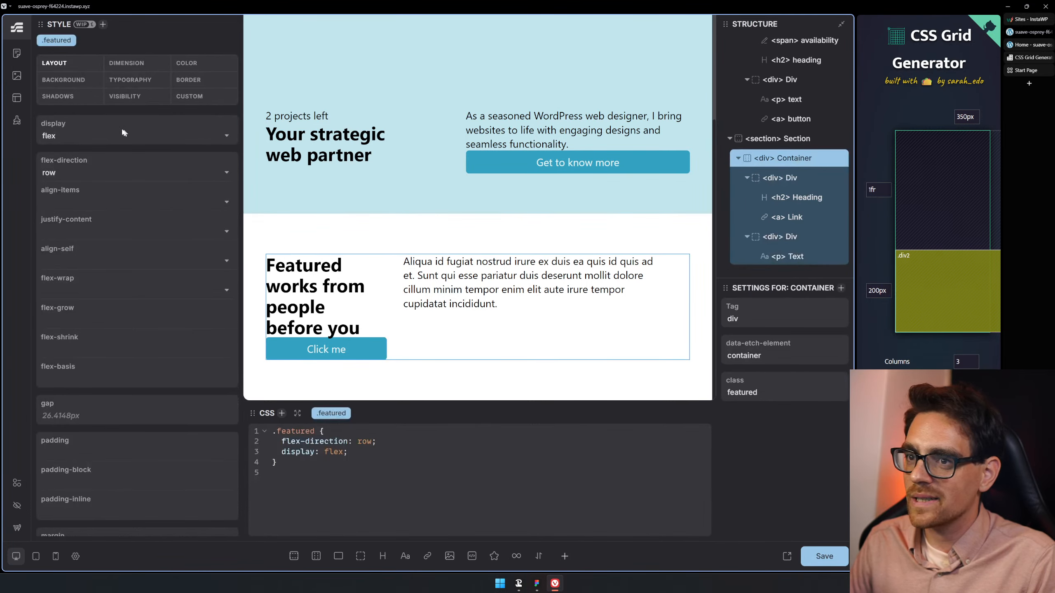
pyautogui.click(221, 134)
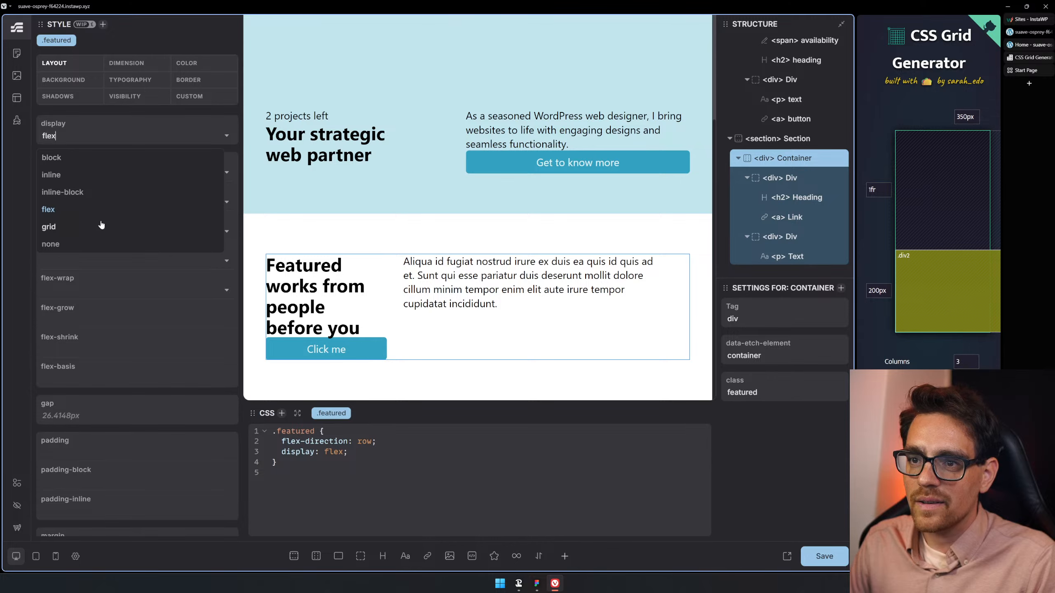
pyautogui.click(129, 226)
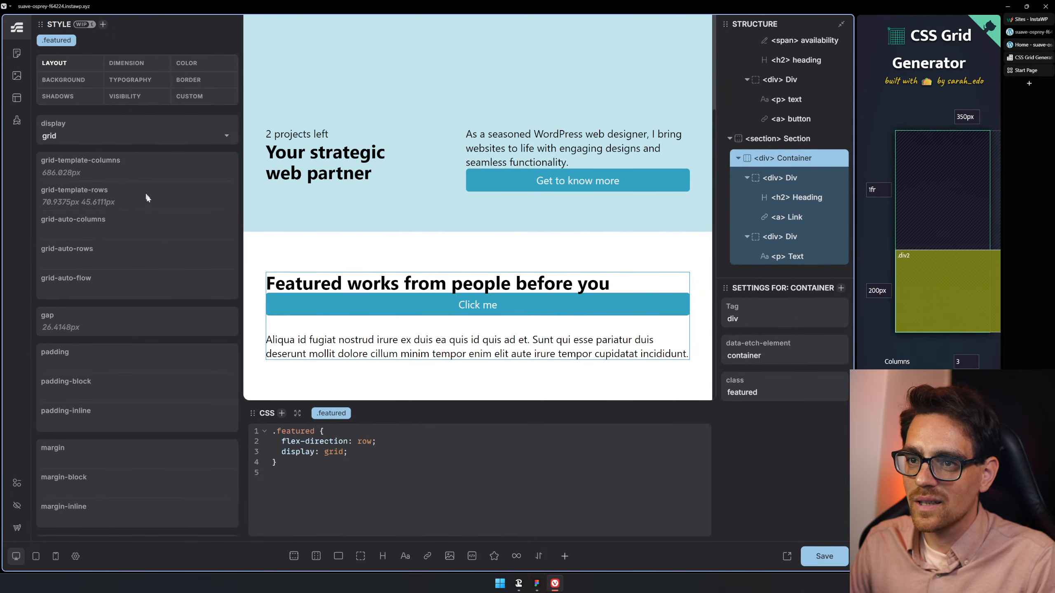
pyautogui.write('1fr 1fr')
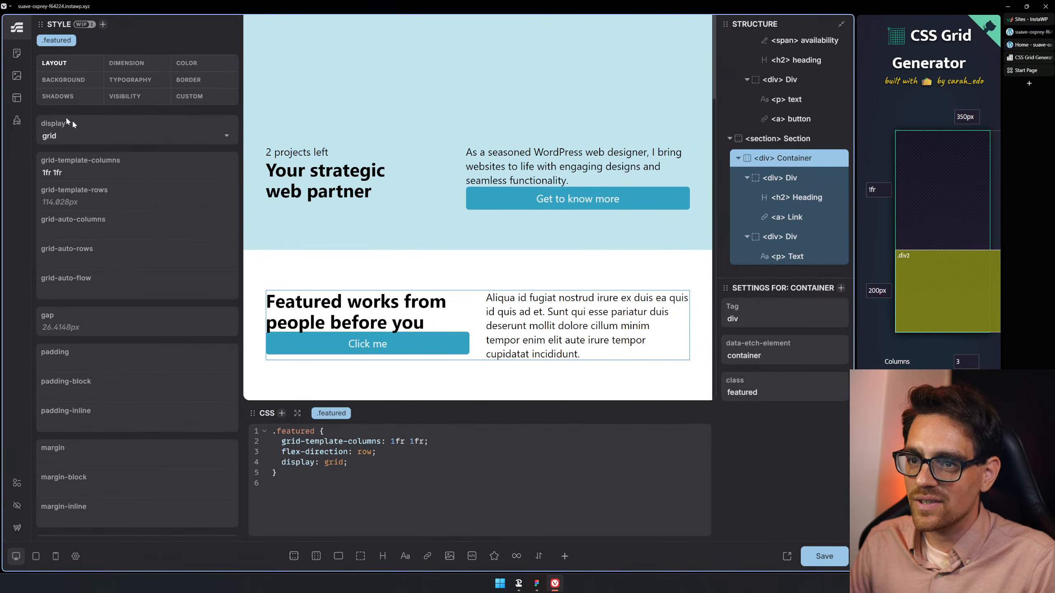
# - Set the .featured container's grid-template-rows to 1fr fit-content
pyautogui.click(789, 179)
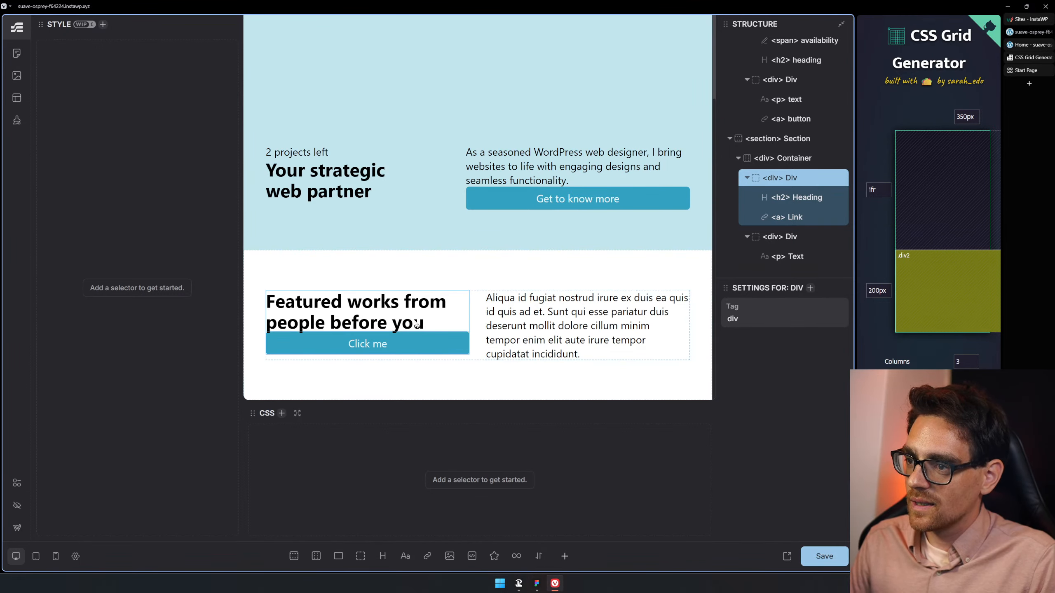
pyautogui.click(792, 165)
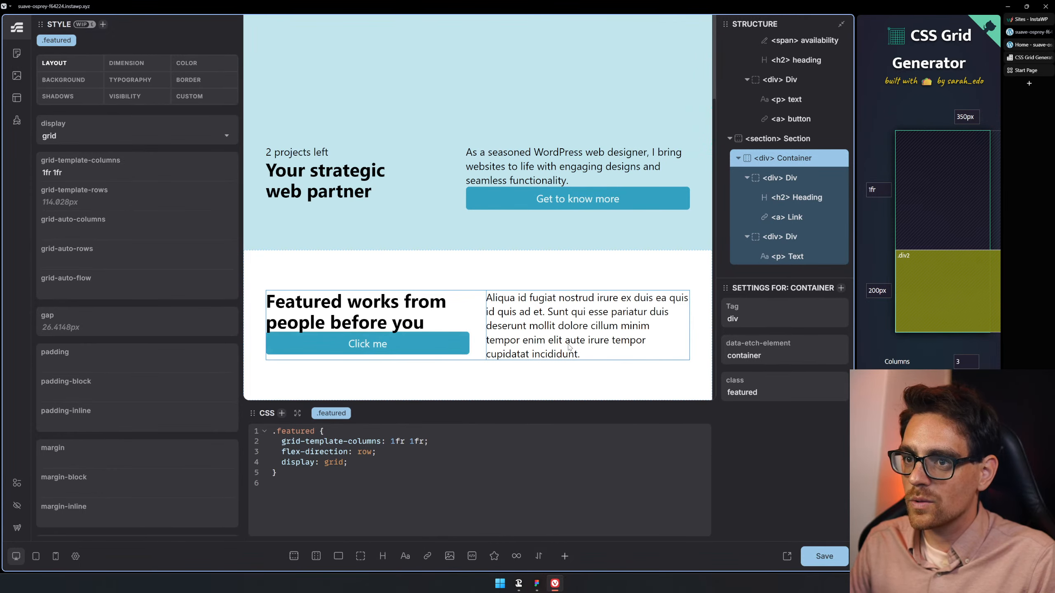
pyautogui.press('Tab')
pyautogui.write('1')
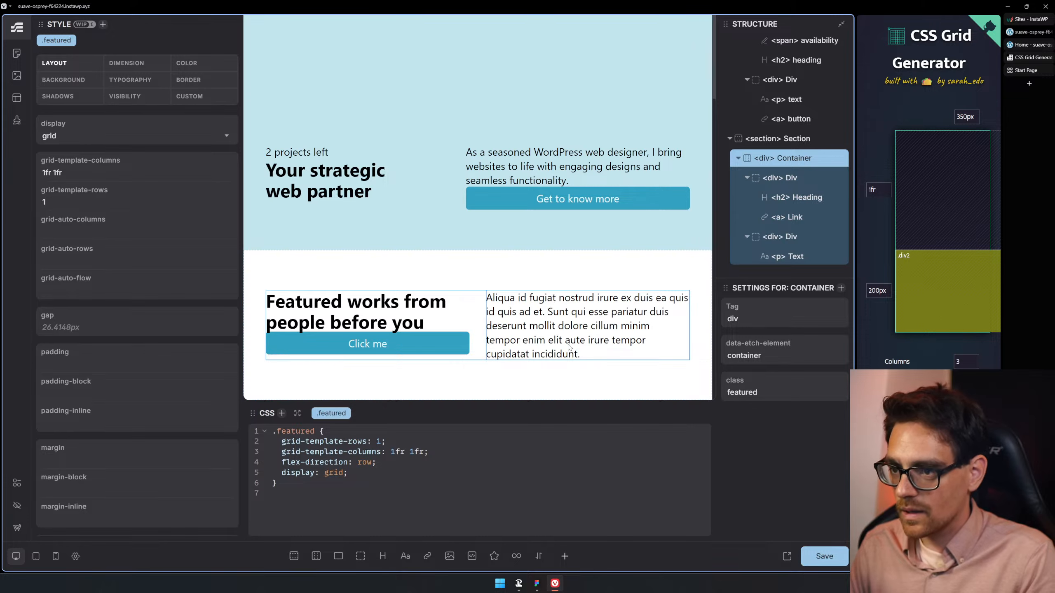
pyautogui.write('fr fit')
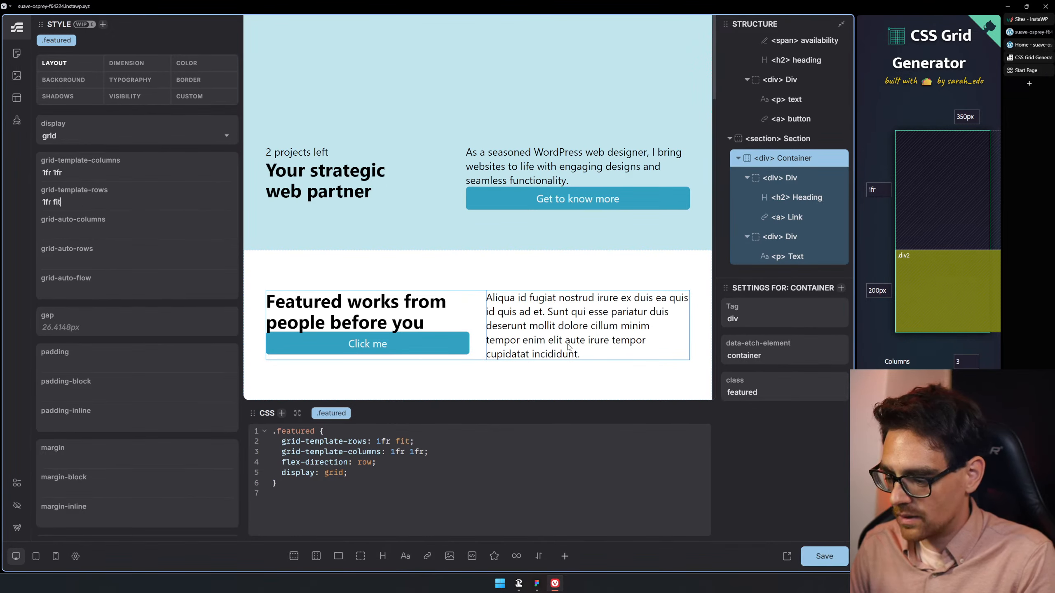
pyautogui.write('-content')
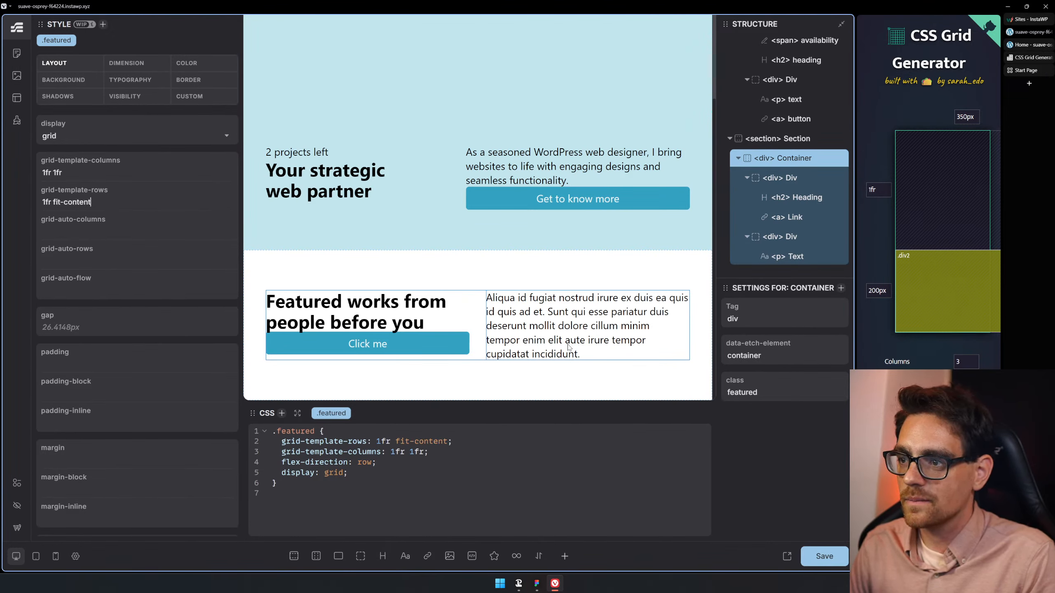
# - Move the heading, link and text out of their divs to sit directly inside the .featured container, in that order
pyautogui.moveTo(789, 197); pyautogui.dragTo(781, 171)
pyautogui.moveTo(787, 226); pyautogui.dragTo(786, 195)
pyautogui.moveTo(789, 260); pyautogui.dragTo(789, 222)
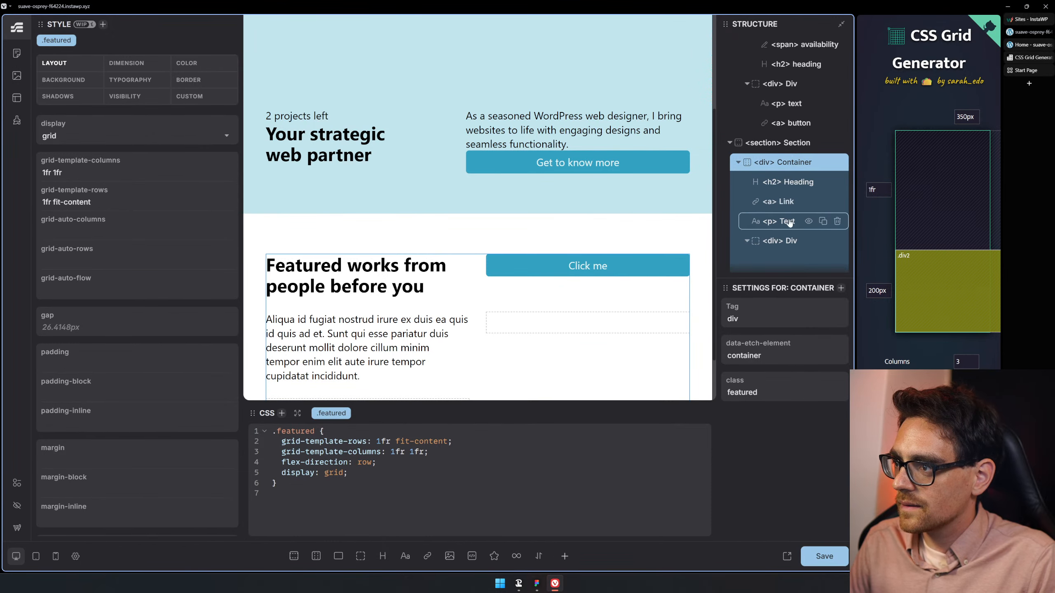
pyautogui.click(789, 222)
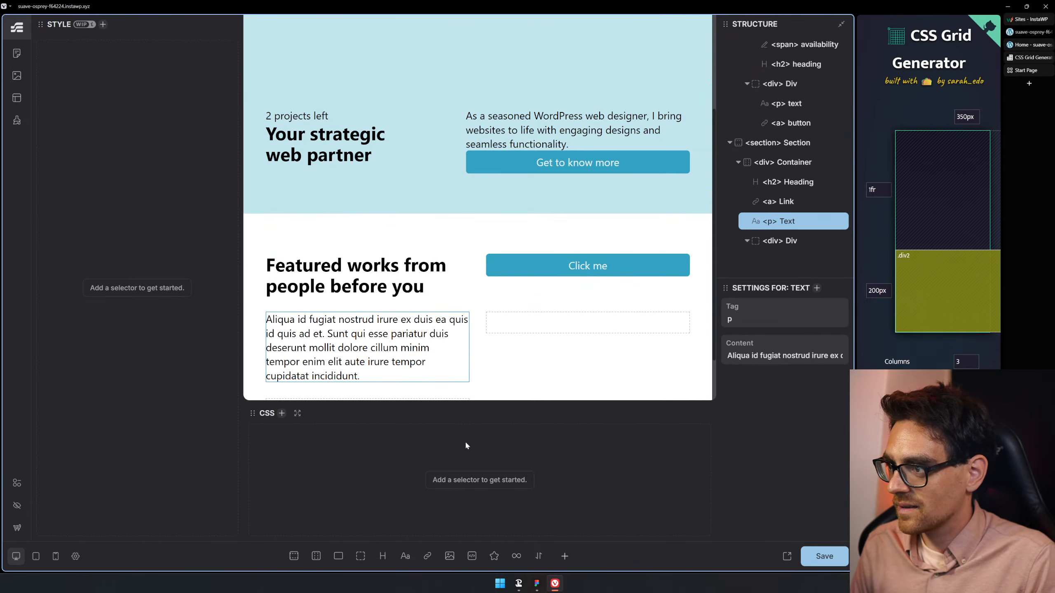
pyautogui.hotkey('ctrl', 'n')
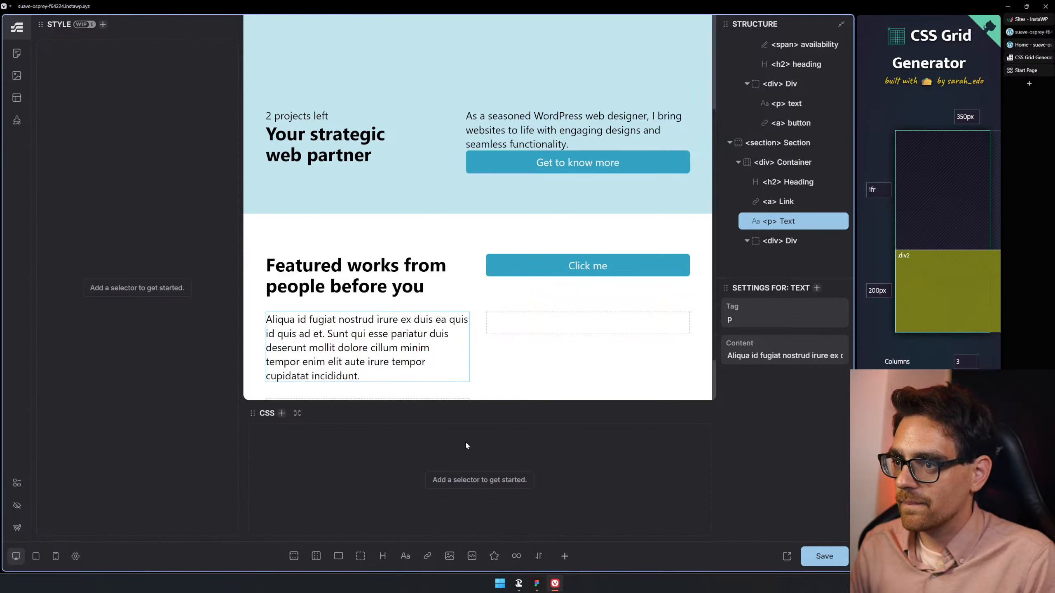
pyautogui.moveTo(799, 230)
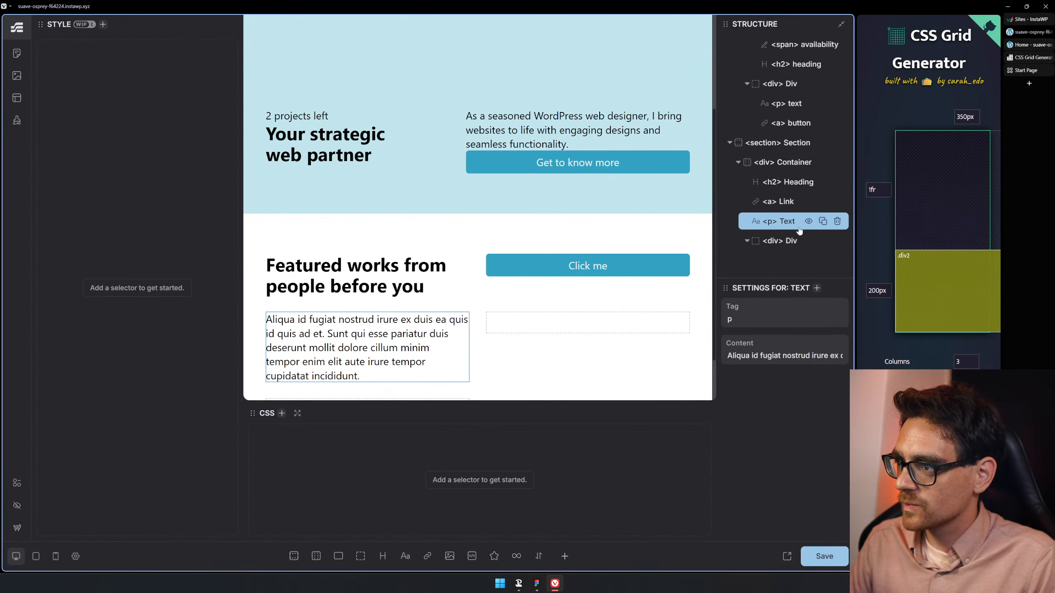
# - Add the class .featured-text to the Featured works description paragraph
pyautogui.hotkey('ctrl', 'k')
pyautogui.write('featu')
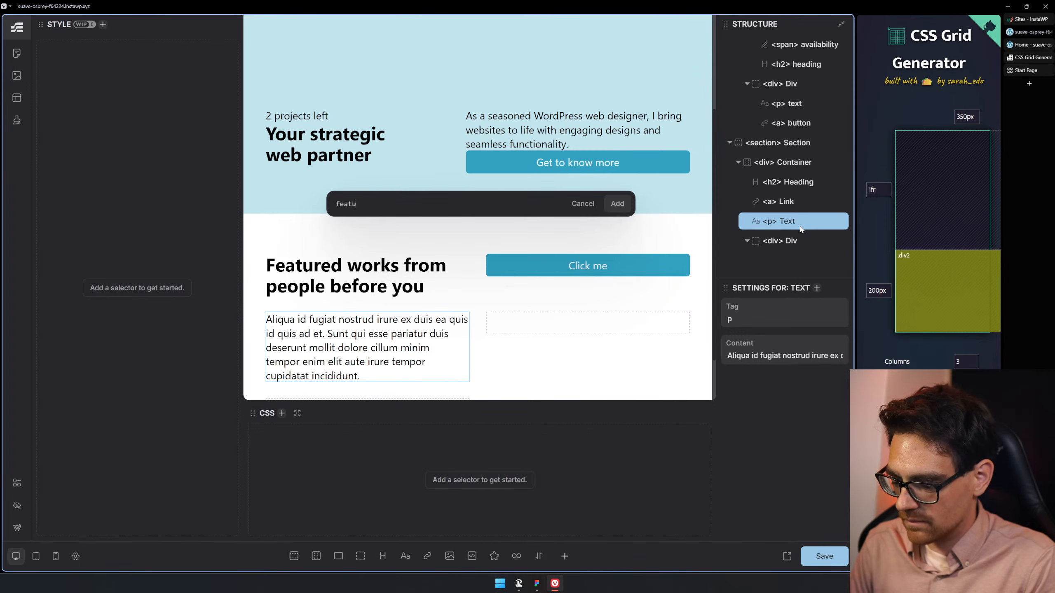
pyautogui.write('red-text')
pyautogui.press('Return')
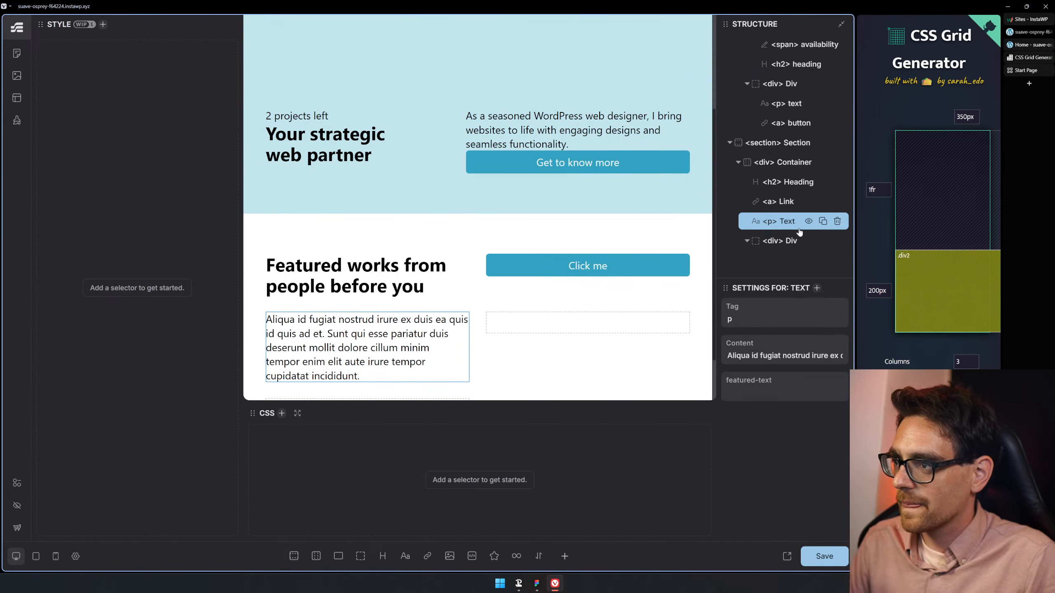
pyautogui.hotkey('ctrl', 'k')
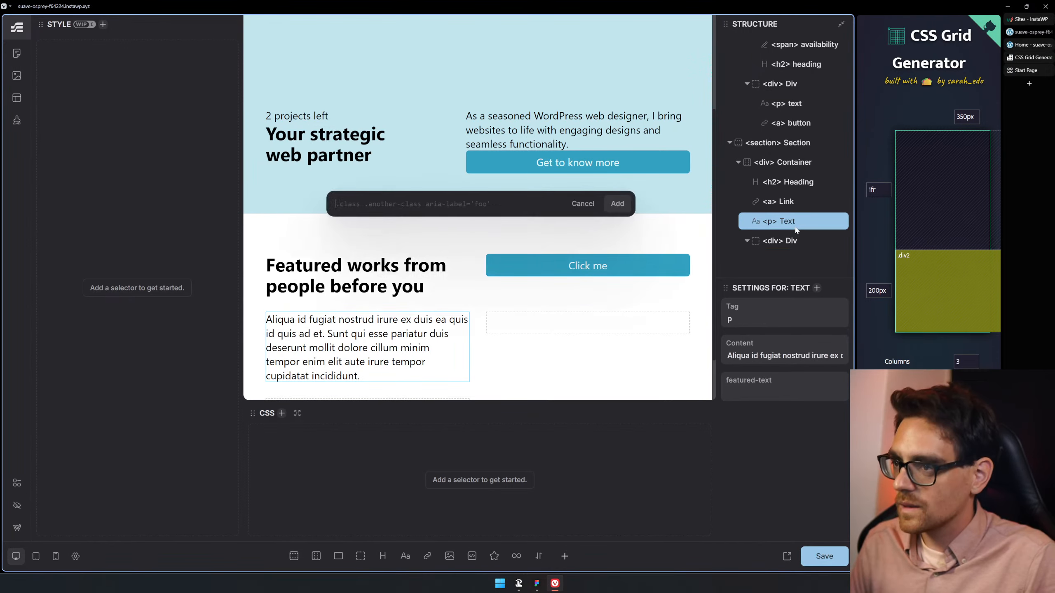
pyautogui.write('.featured-text')
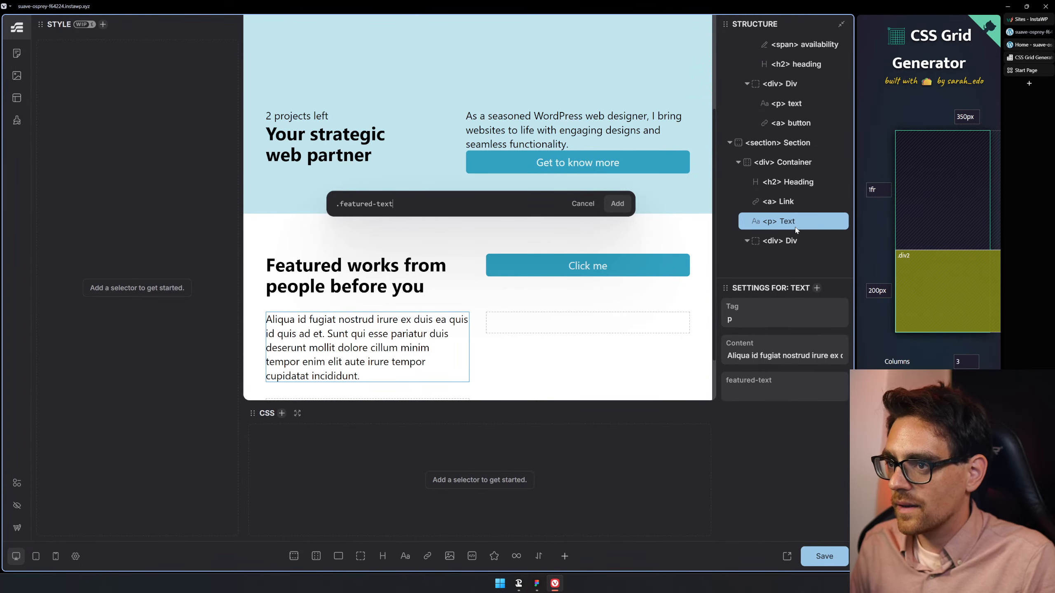
pyautogui.press('Return')
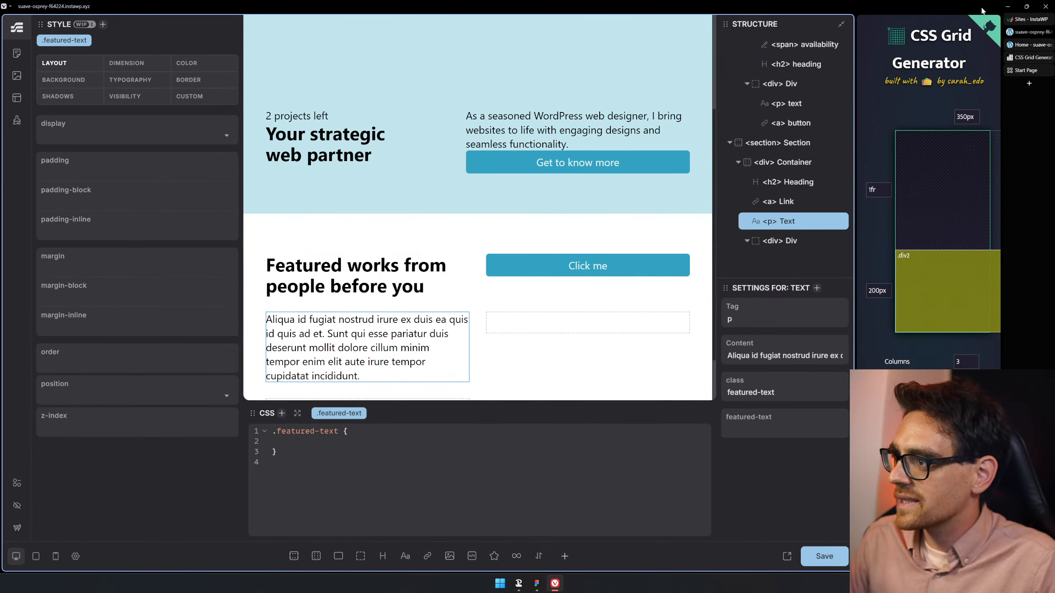
# - Widen the side pane showing the CSS Grid Generator
pyautogui.moveTo(855, 92); pyautogui.dragTo(798, 89)
pyautogui.hotkey('ctrl', 'l')
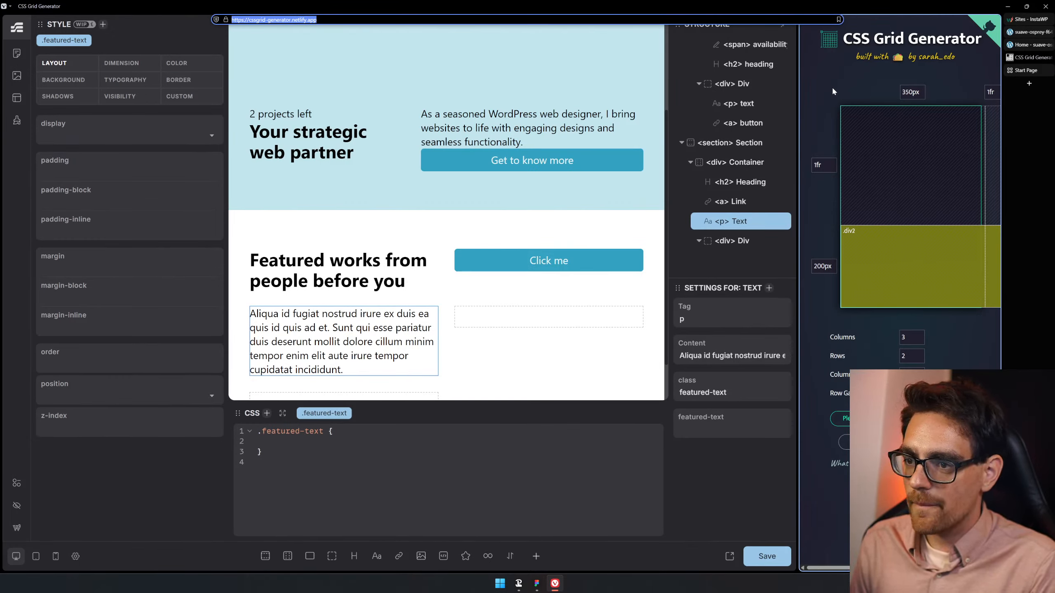
pyautogui.write('gr')
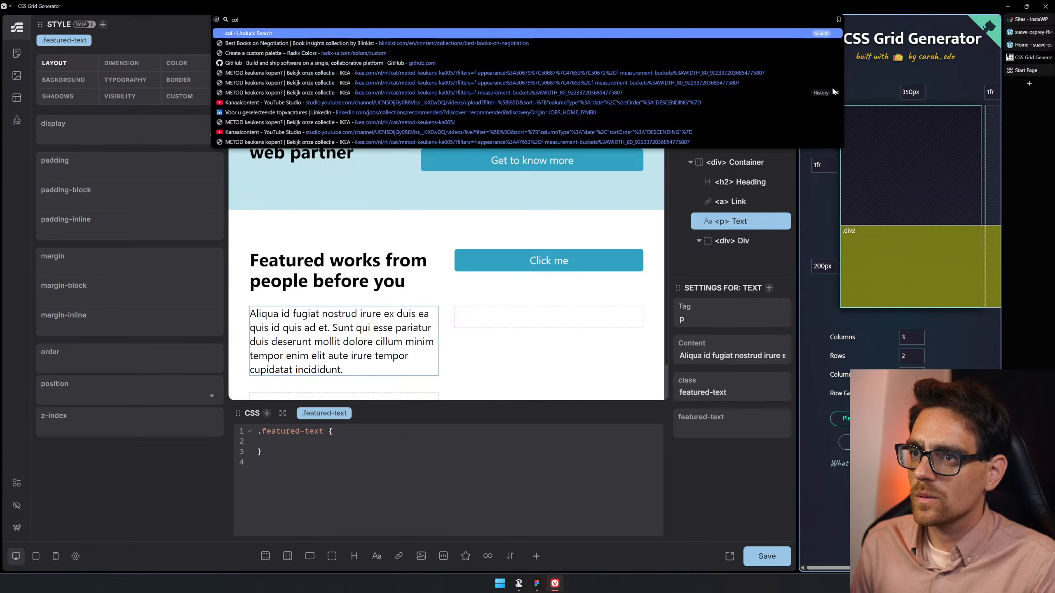
pyautogui.press('Delete')
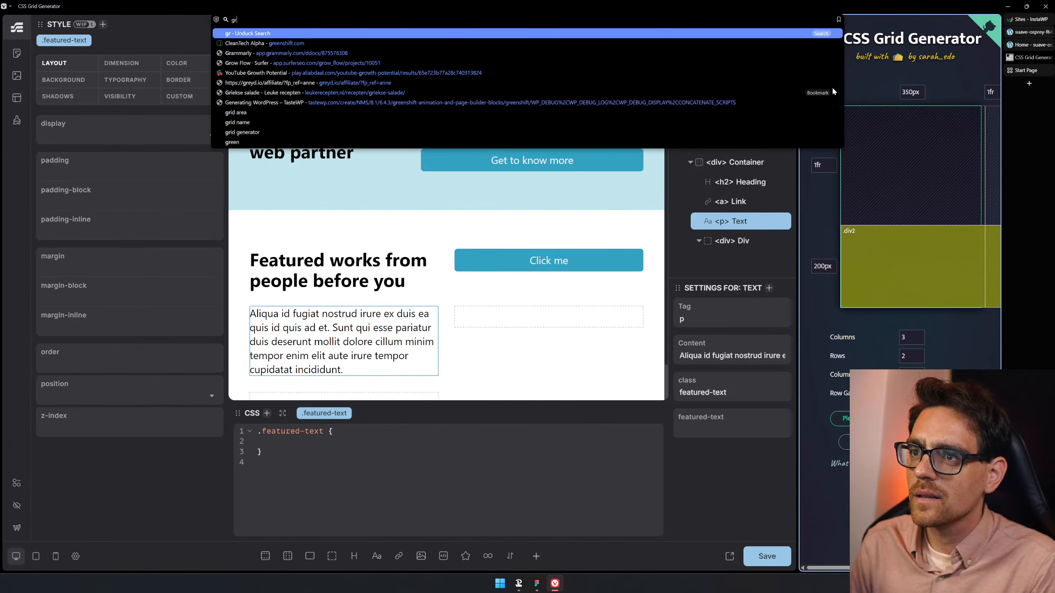
pyautogui.click(388, 441)
pyautogui.write('grid-co')
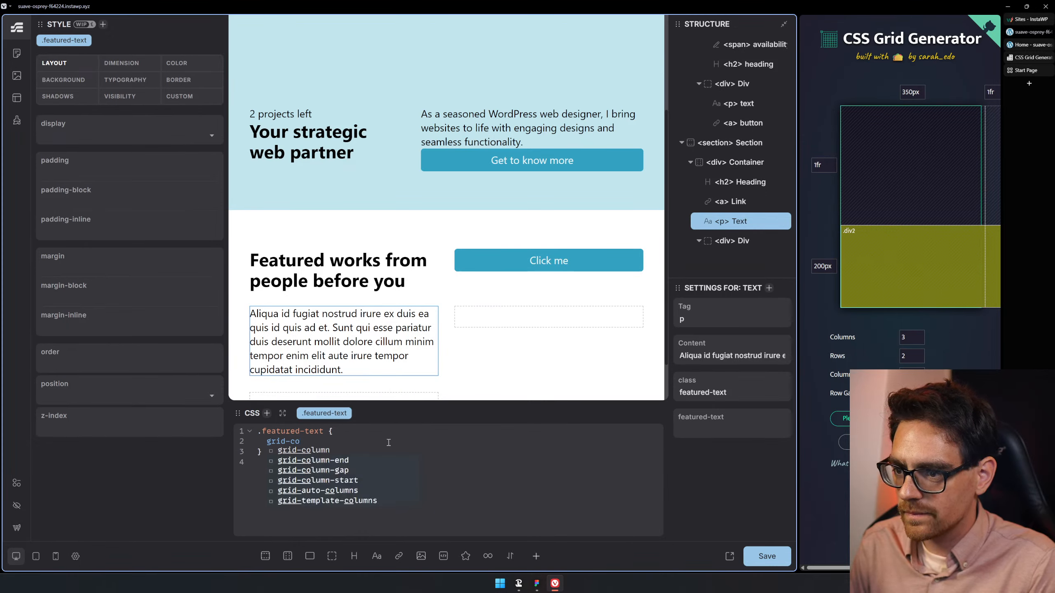
pyautogui.write('l-')
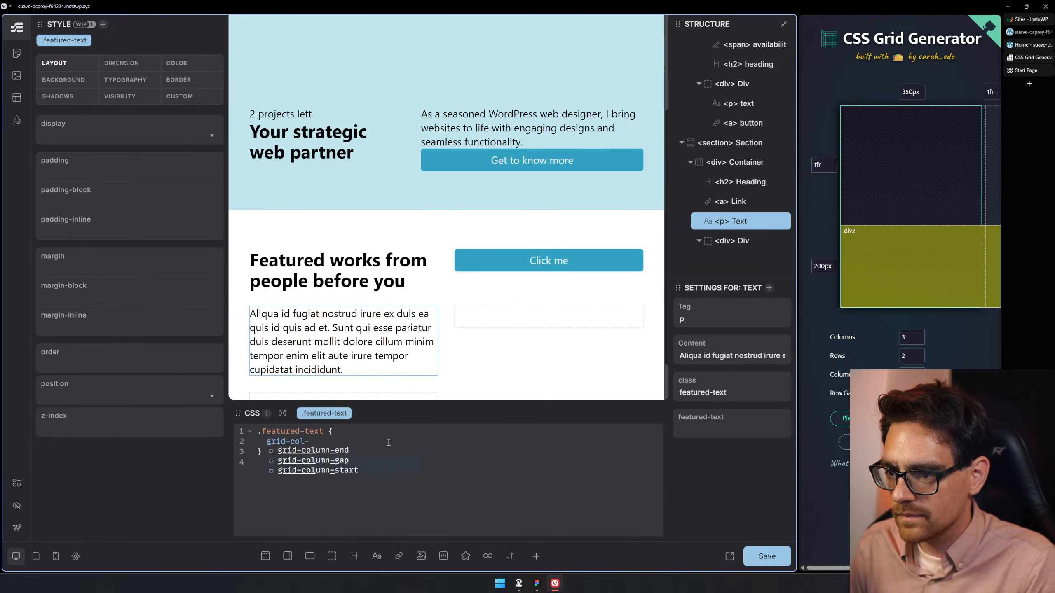
pyautogui.press('BackSpace')
pyautogui.press('BackSpace')
pyautogui.press('BackSpace')
pyautogui.press('BackSpace')
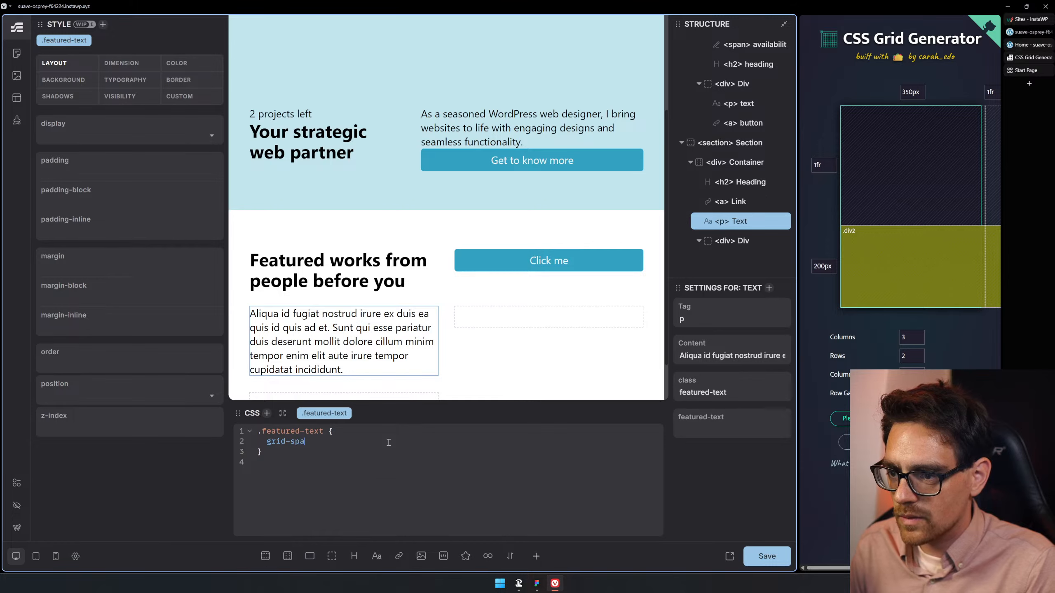
pyautogui.press('BackSpace')
pyautogui.press('BackSpace')
pyautogui.press('BackSpace')
pyautogui.press('BackSpace')
pyautogui.press('BackSpace')
# - Try to make the .featured-text paragraph span two columns with column-span: 2, and clear that declaration
pyautogui.write('sp')
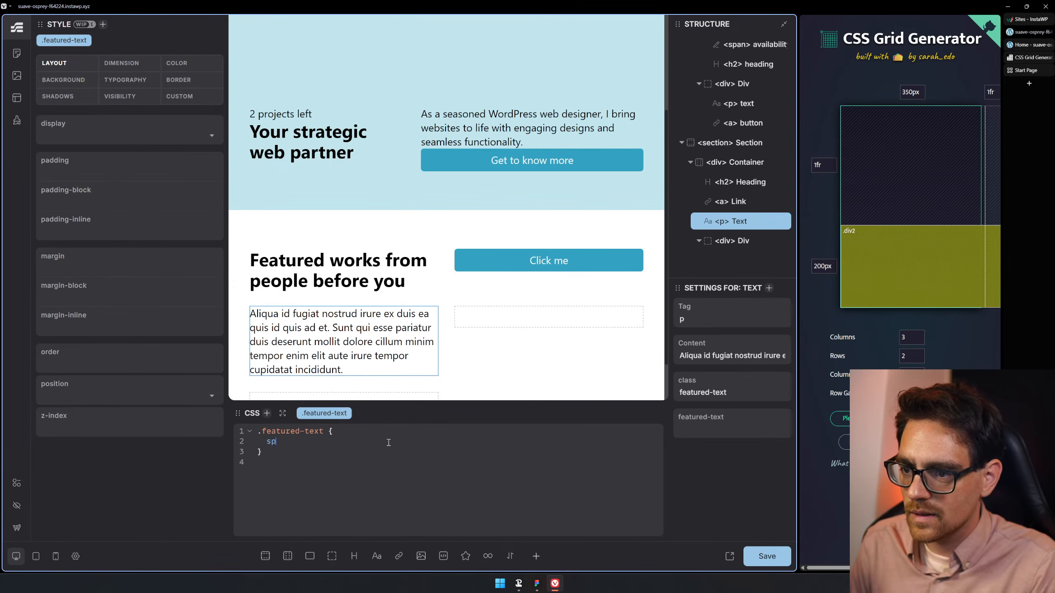
pyautogui.write('an gri')
pyautogui.press('BackSpace')
pyautogui.press('BackSpace')
pyautogui.press('BackSpace')
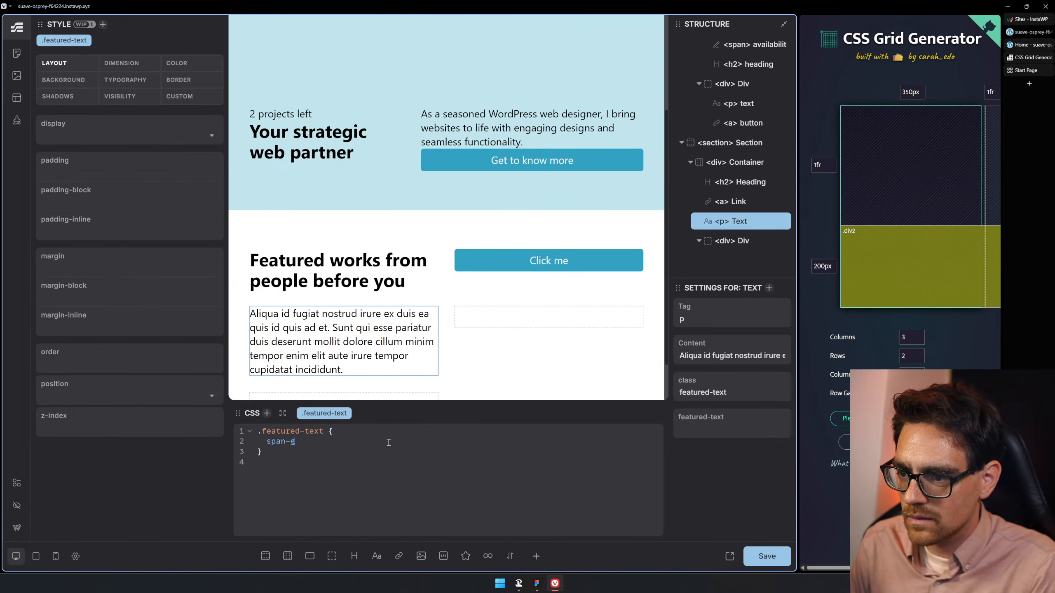
pyautogui.press('BackSpace')
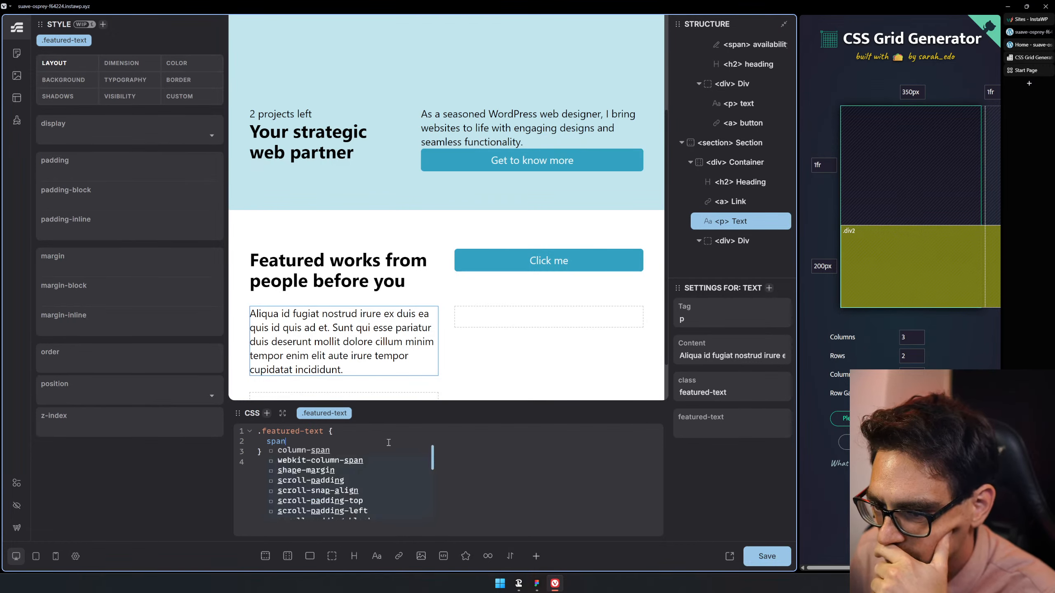
pyautogui.scroll(-5, 392, 482)
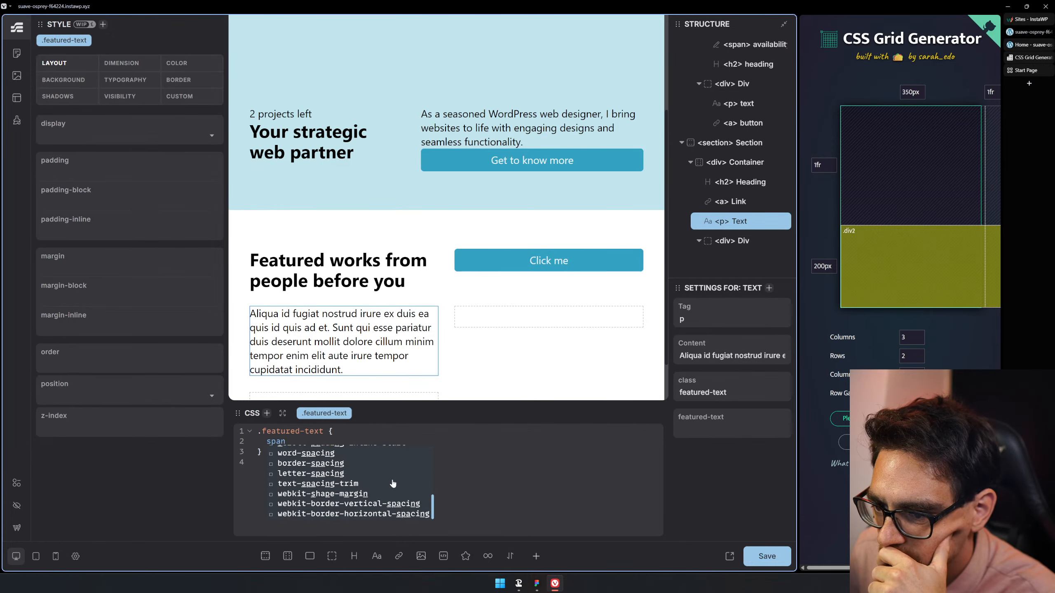
pyautogui.scroll(5, 392, 490)
pyautogui.click(360, 450)
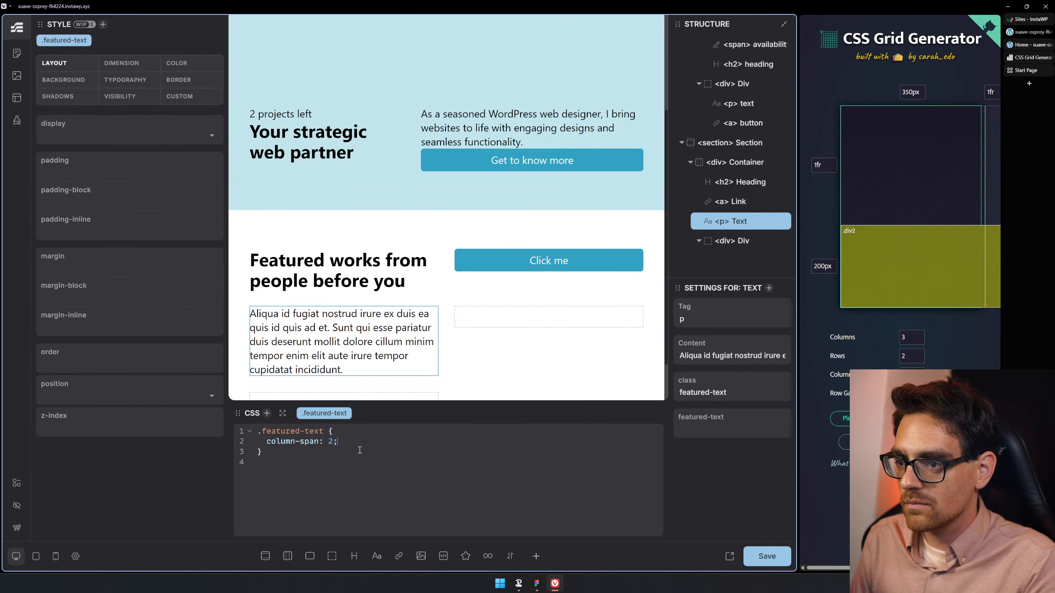
pyautogui.hotkey('ctrl', 'shift', 'Left')
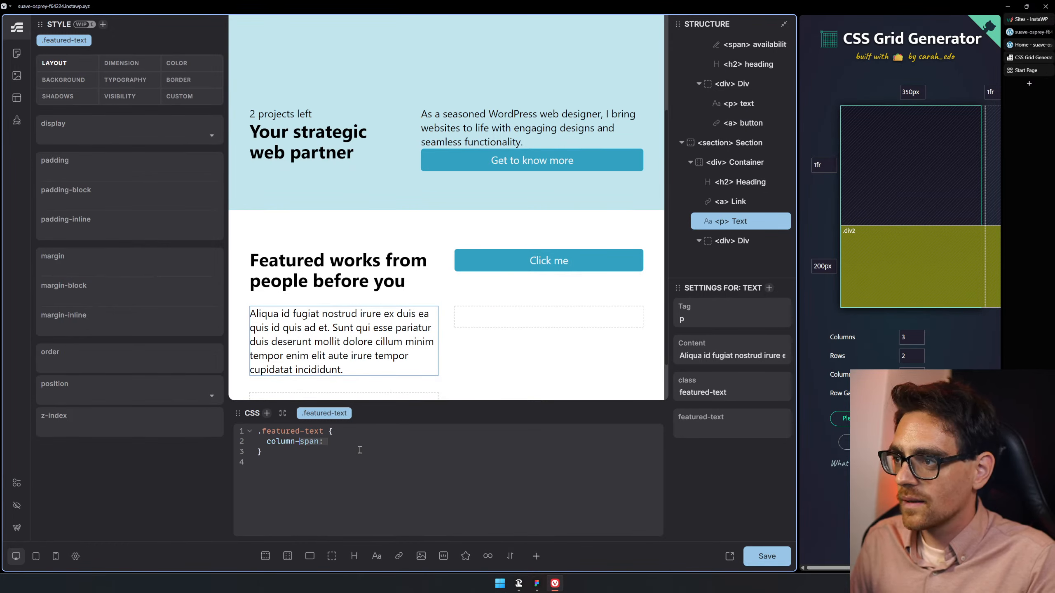
pyautogui.hotkey('ctrl', 'shift', 'Left')
pyautogui.press('BackSpace')
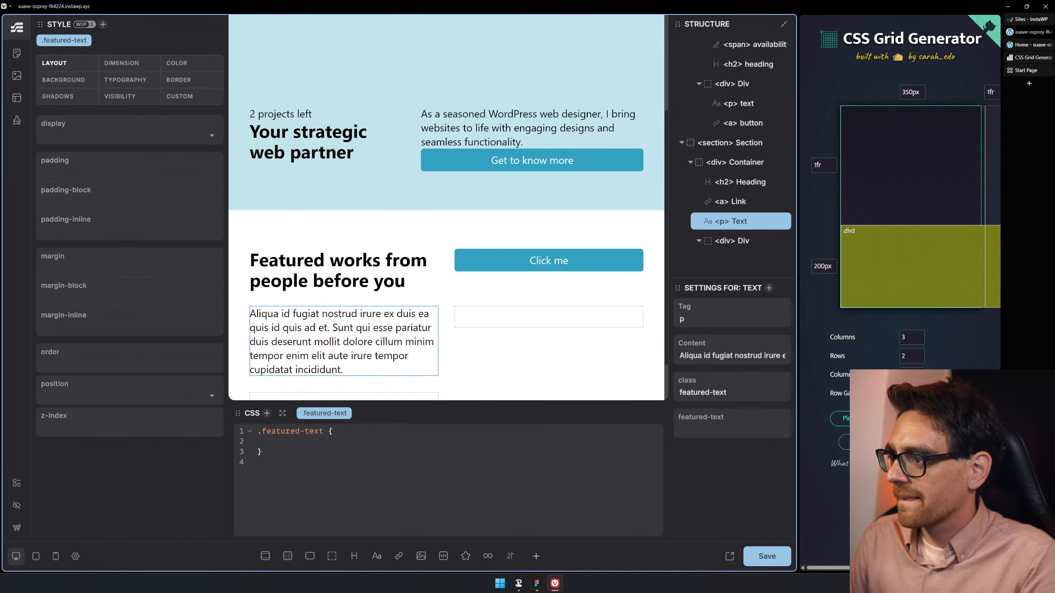
# - Load gemini.google.com in the side pane in place of the CSS Grid Generator
pyautogui.hotkey('ctrl', 'Tab')
pyautogui.hotkey('ctrl', 'l')
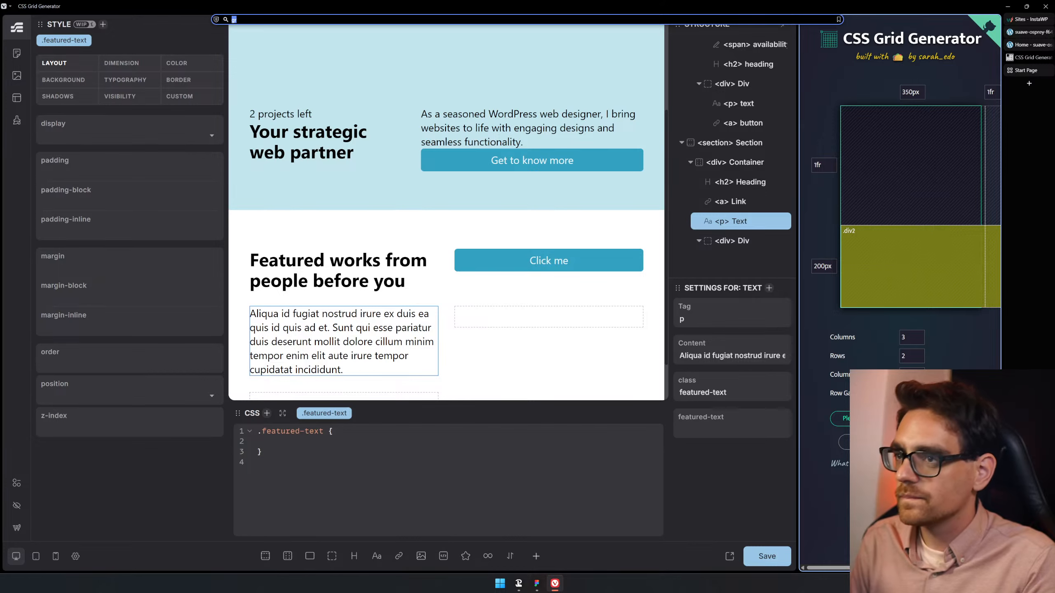
pyautogui.write('gem')
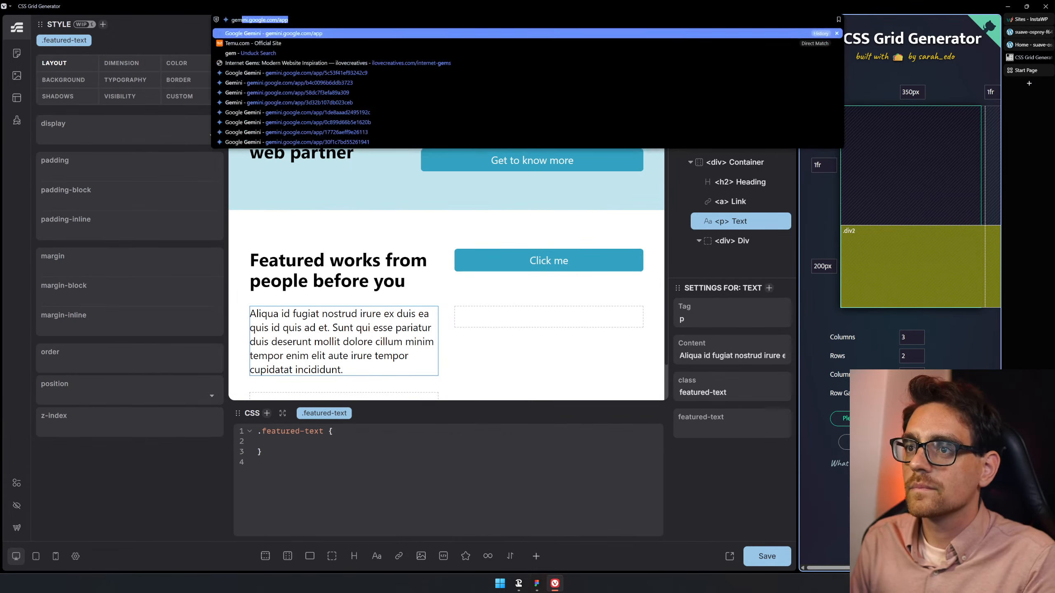
pyautogui.write('inin')
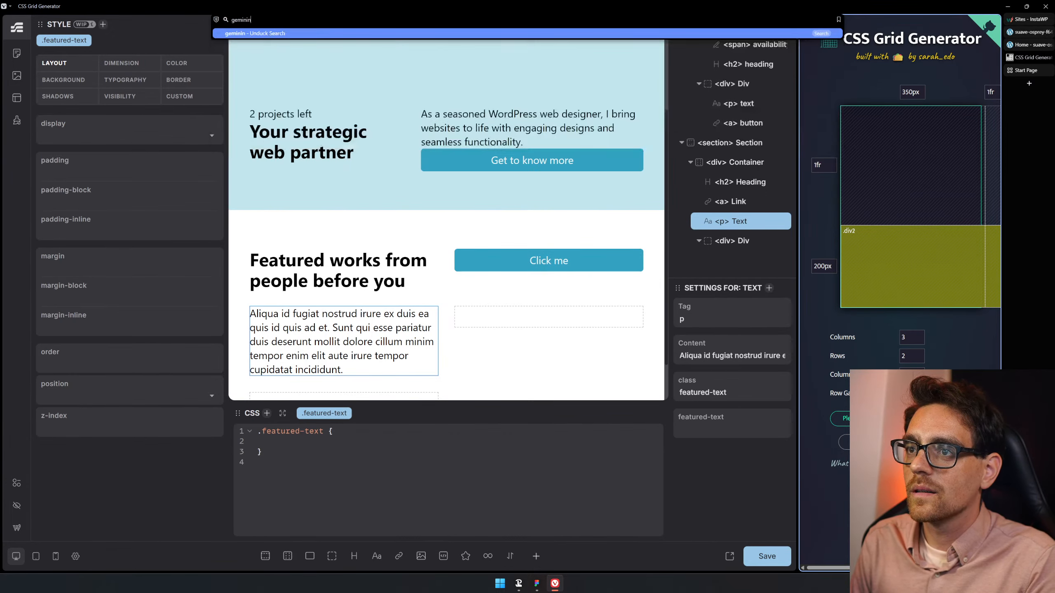
pyautogui.press('BackSpace')
pyautogui.press('BackSpace')
pyautogui.write('i.google.com')
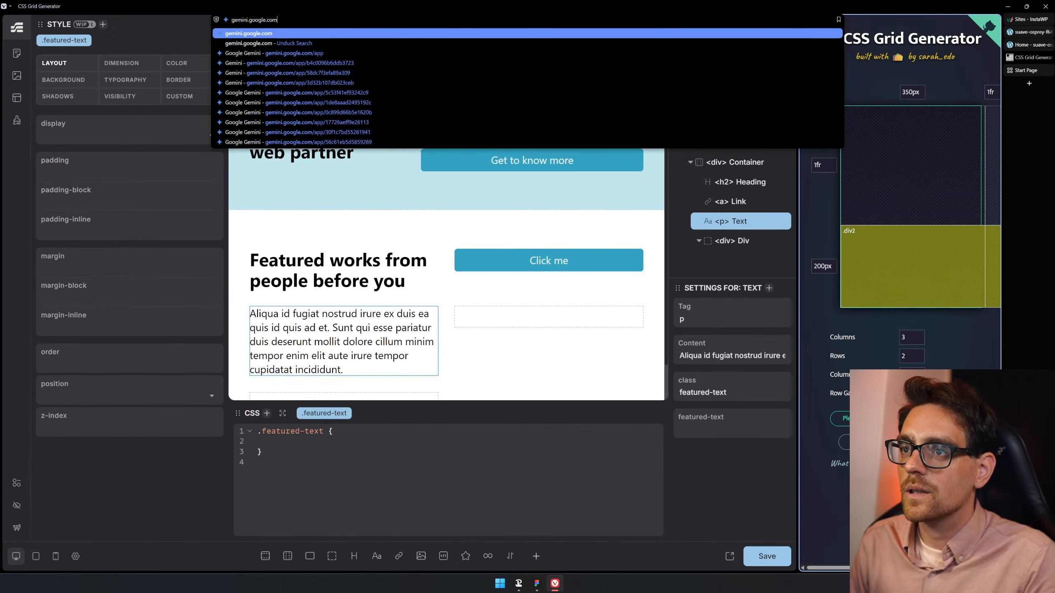
pyautogui.press('Return')
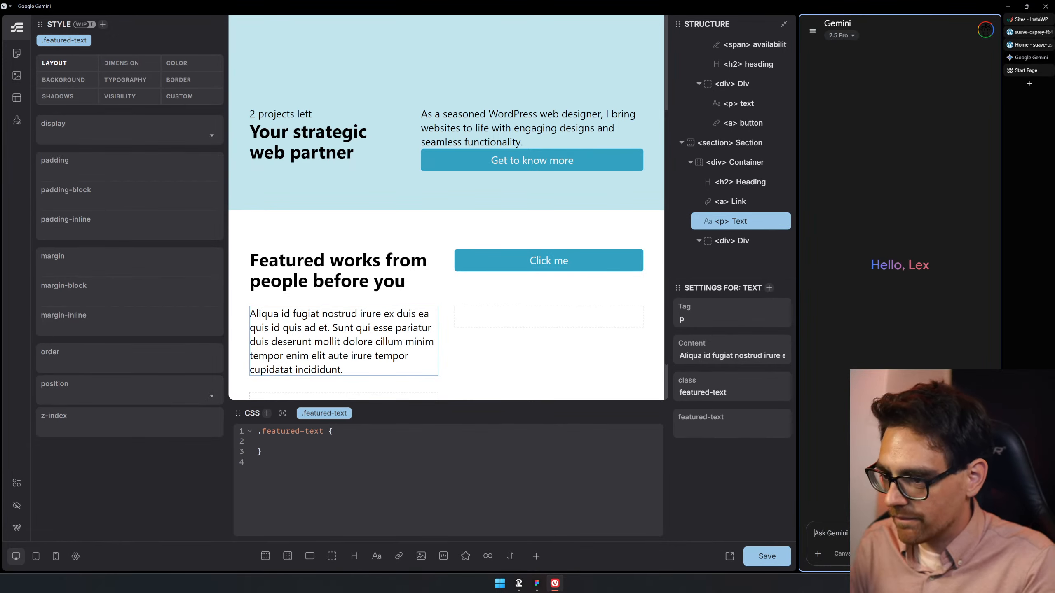
# - Ask Gemini how to make an element two columns high in CSS grid, mentioning grid col span
pyautogui.write('t')
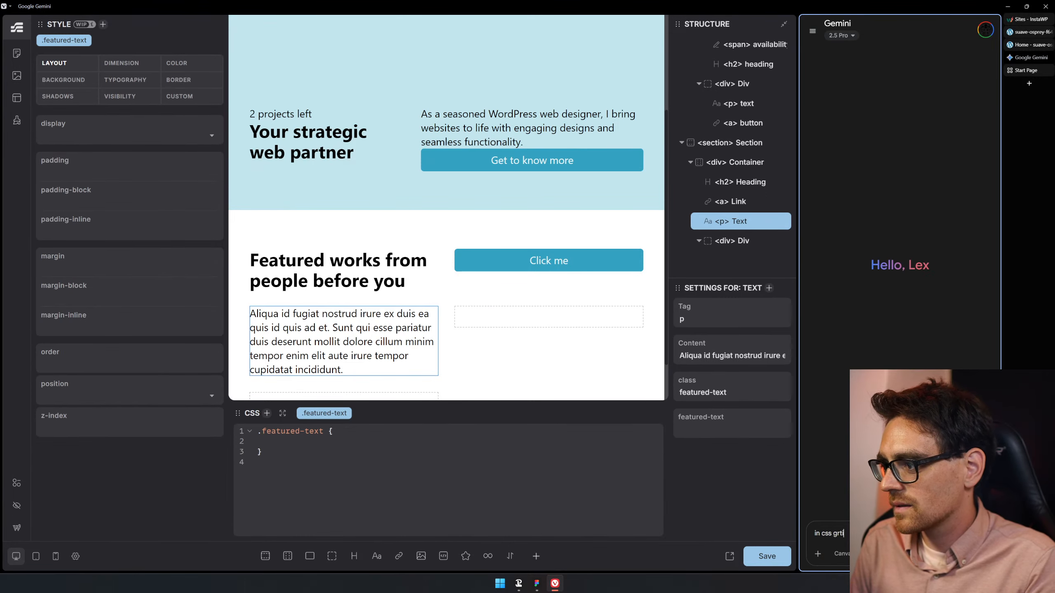
pyautogui.write('od h')
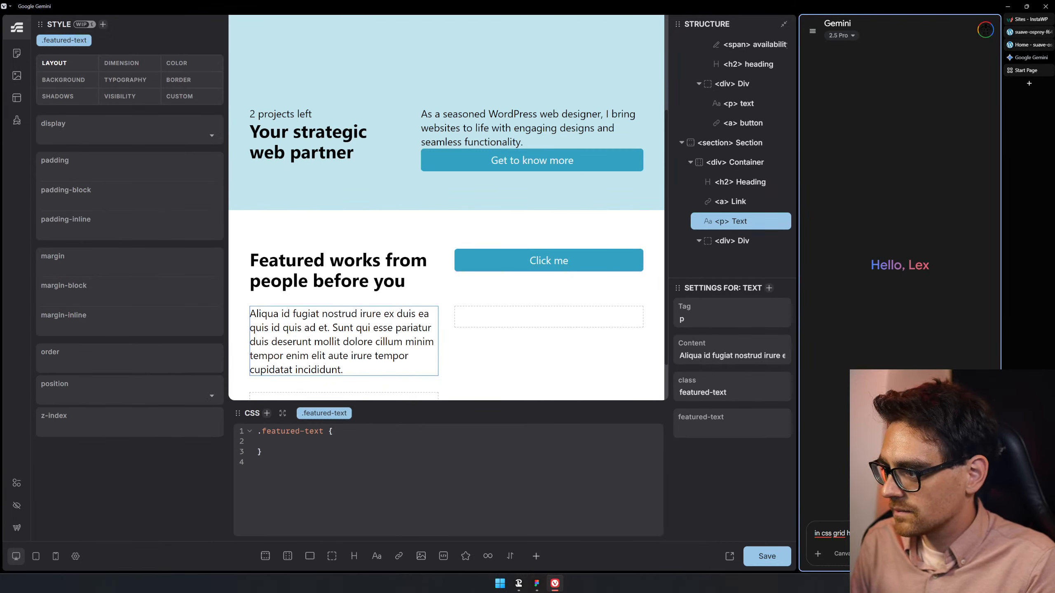
pyautogui.write('i')
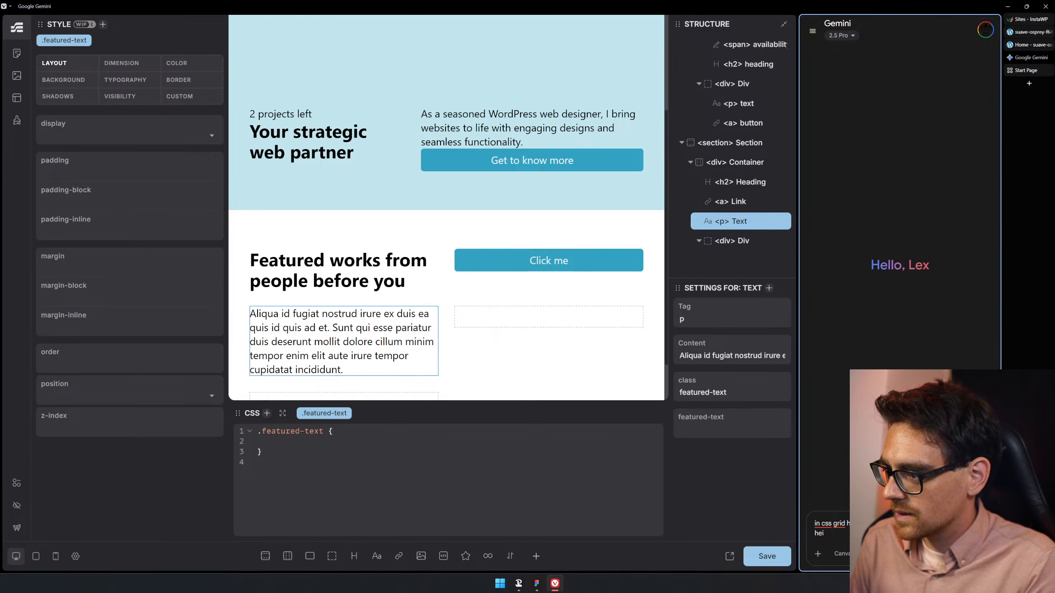
pyautogui.write('gh. it was')
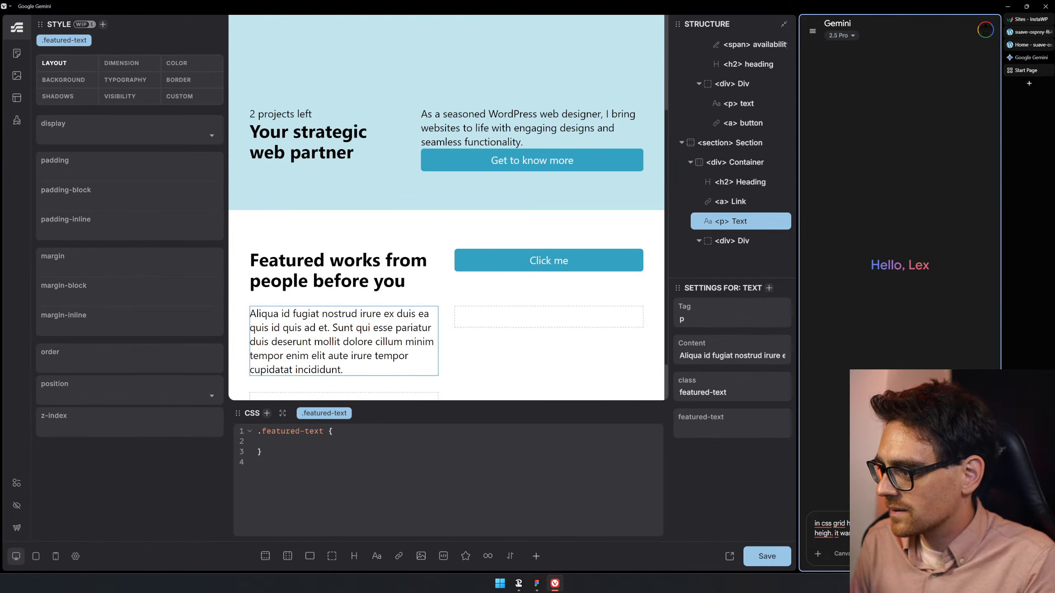
pyautogui.press('Return')
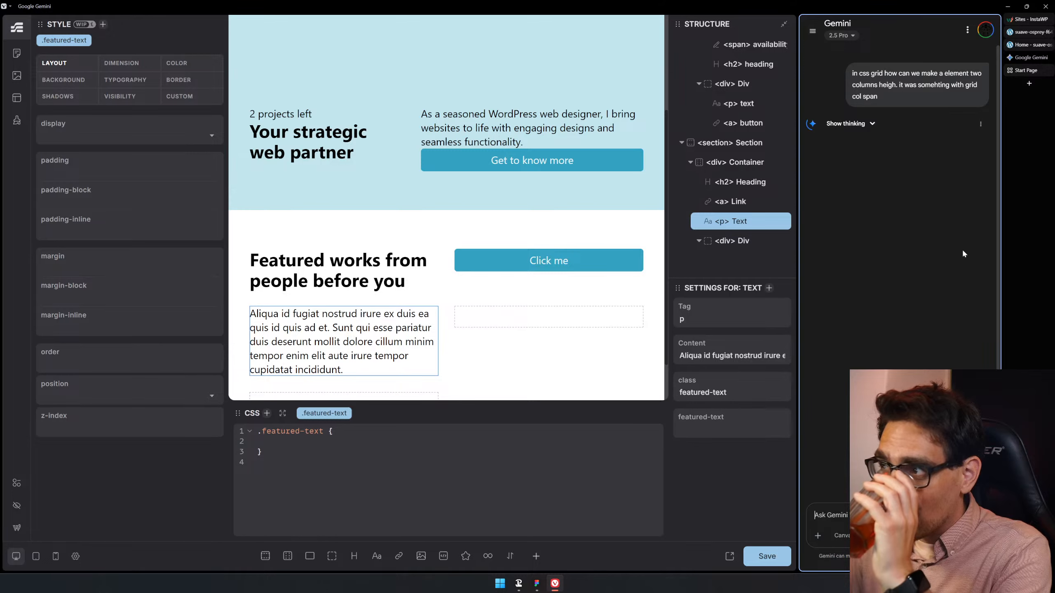
pyautogui.click(854, 35)
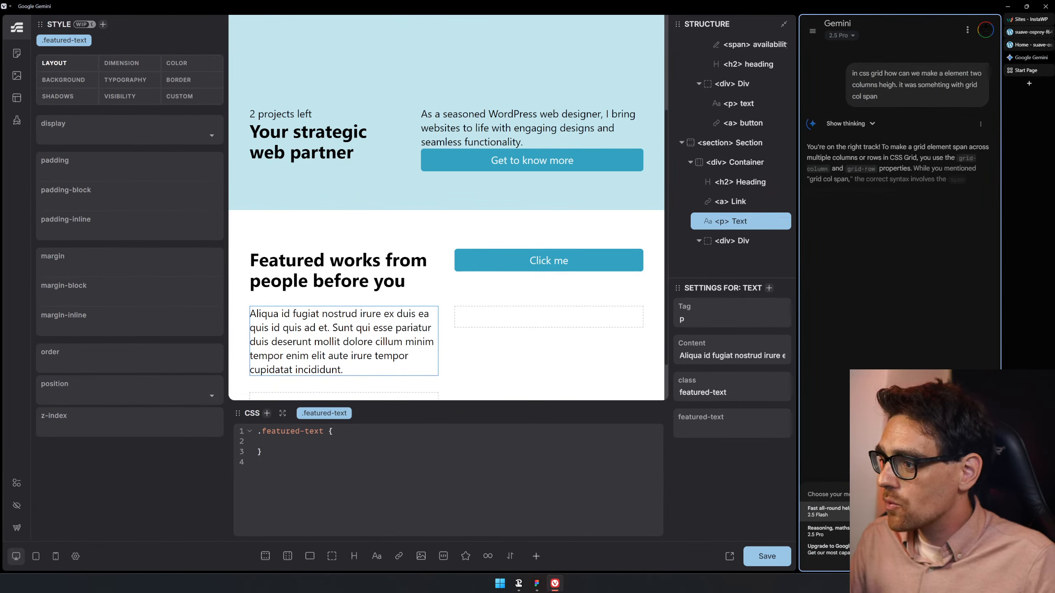
pyautogui.click(897, 531)
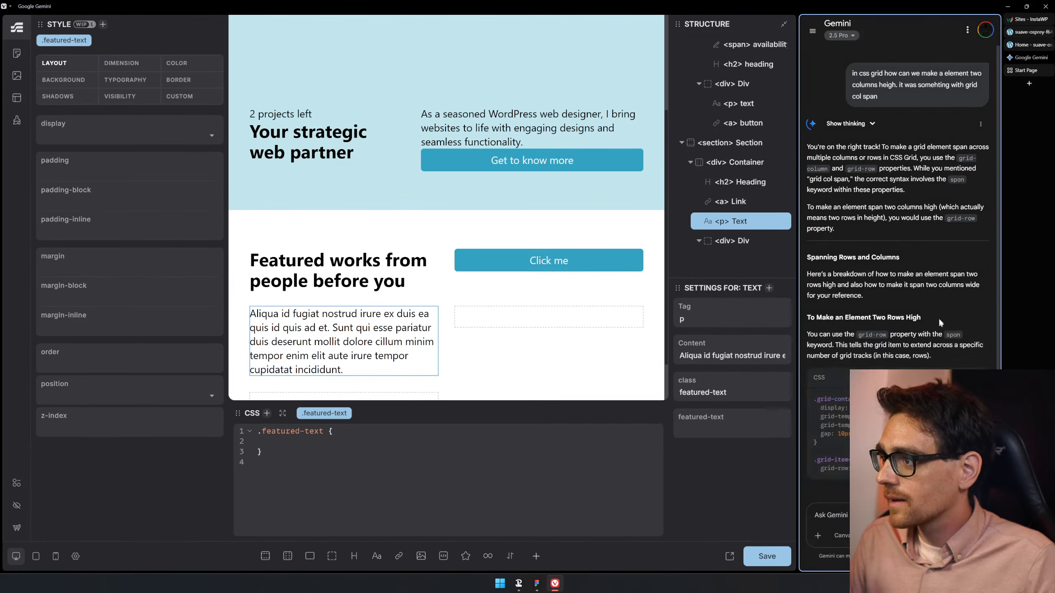
# - Copy the grid-row: span 2; declaration from Gemini's example into the .featured-text rule
pyautogui.scroll(-1, 892, 230)
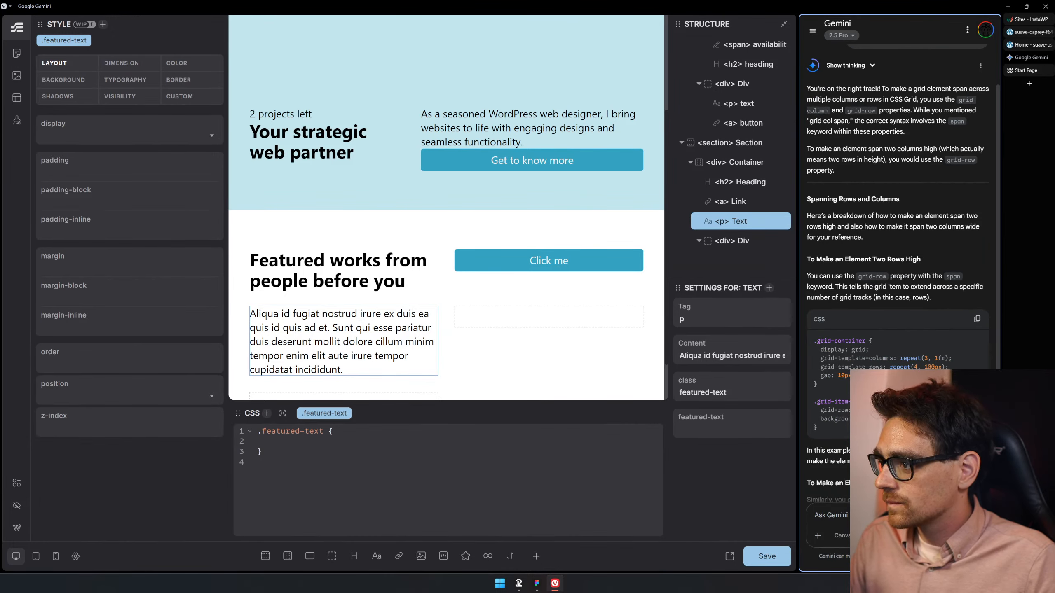
pyautogui.moveTo(879, 410); pyautogui.dragTo(821, 411)
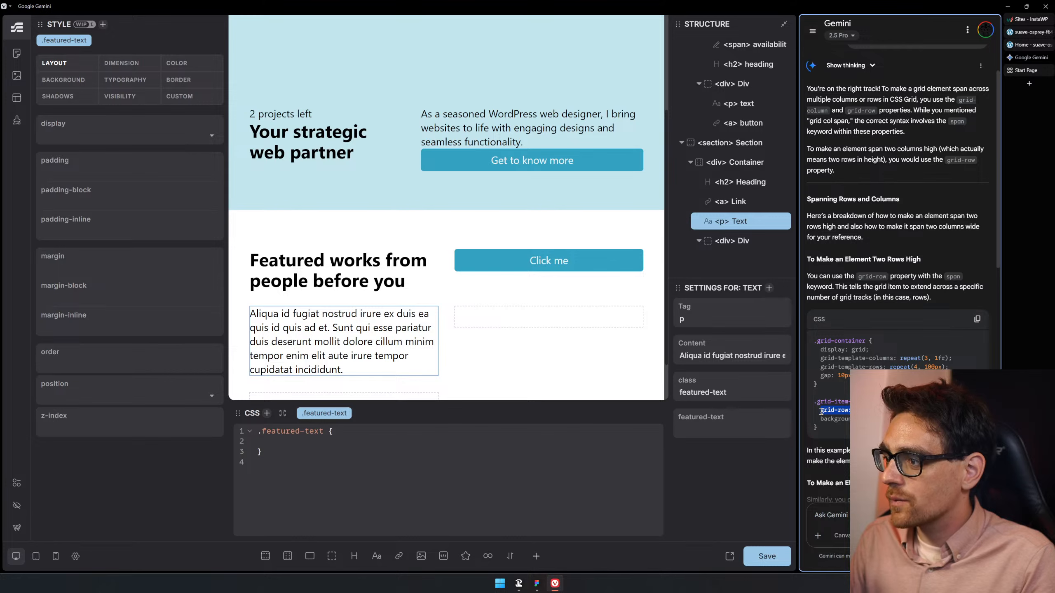
pyautogui.hotkey('ctrl', 'c')
pyautogui.click(374, 468)
pyautogui.hotkey('ctrl', 'v')
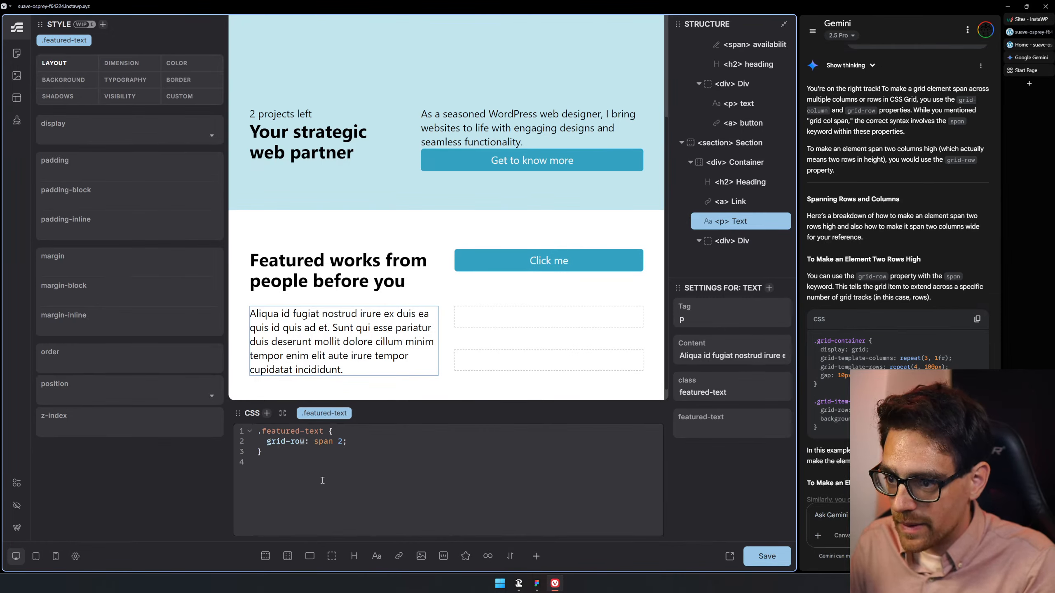
# - Try grid-column: span 2 in the .featured-text rule, and restore the property to grid-row
pyautogui.press('BackSpace')
pyautogui.press('BackSpace')
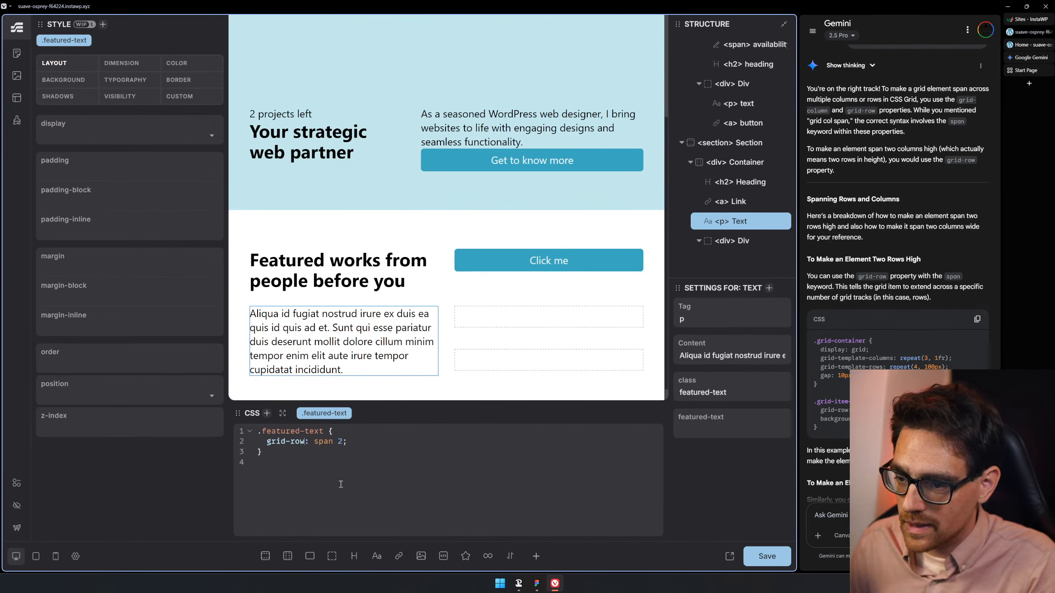
pyautogui.press('BackSpace')
pyautogui.write('co')
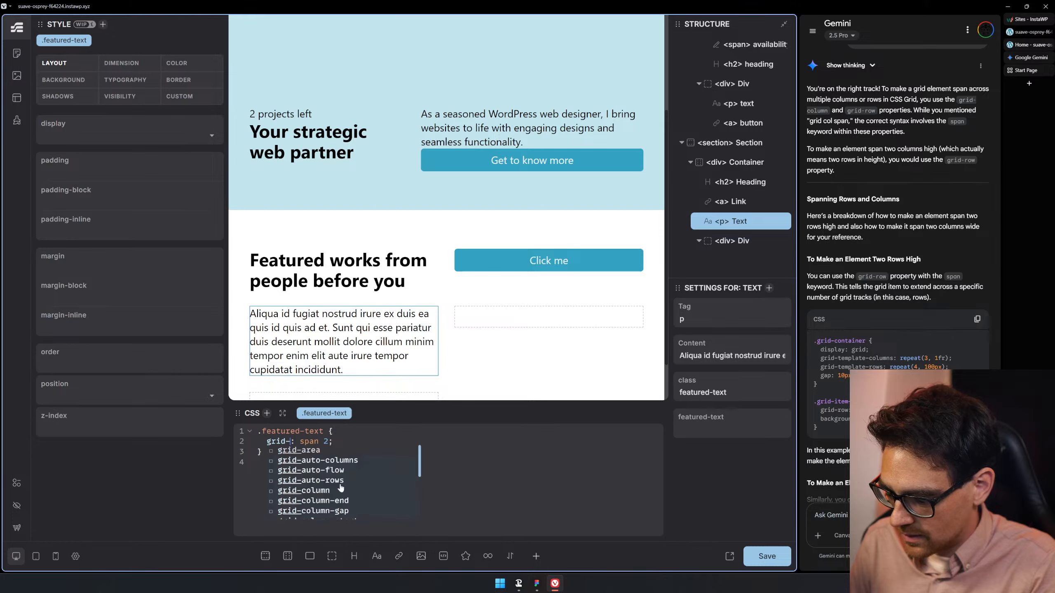
pyautogui.write('lmn')
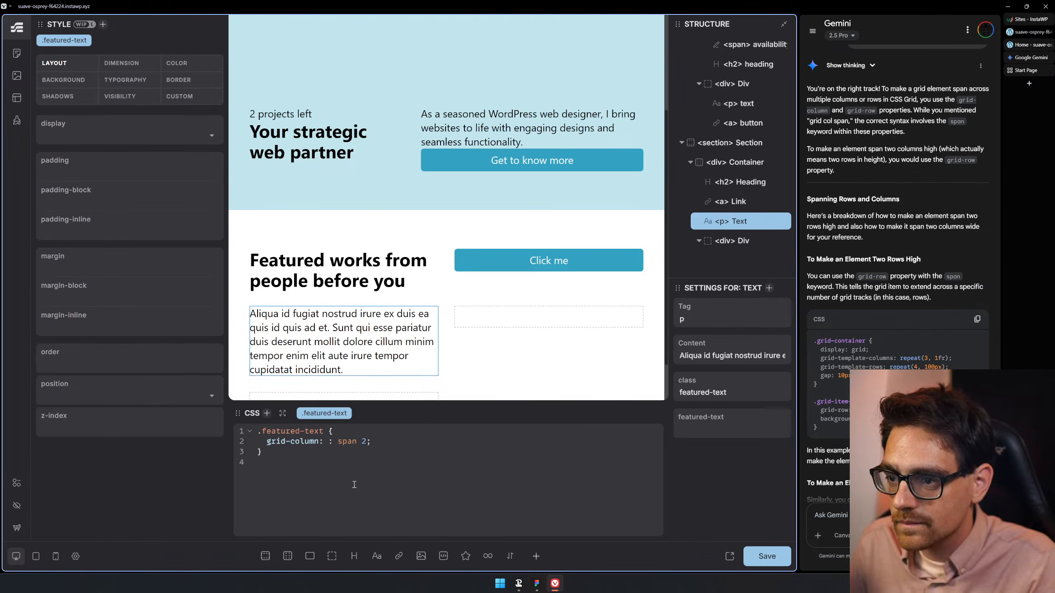
pyautogui.press('BackSpace')
pyautogui.press('BackSpace')
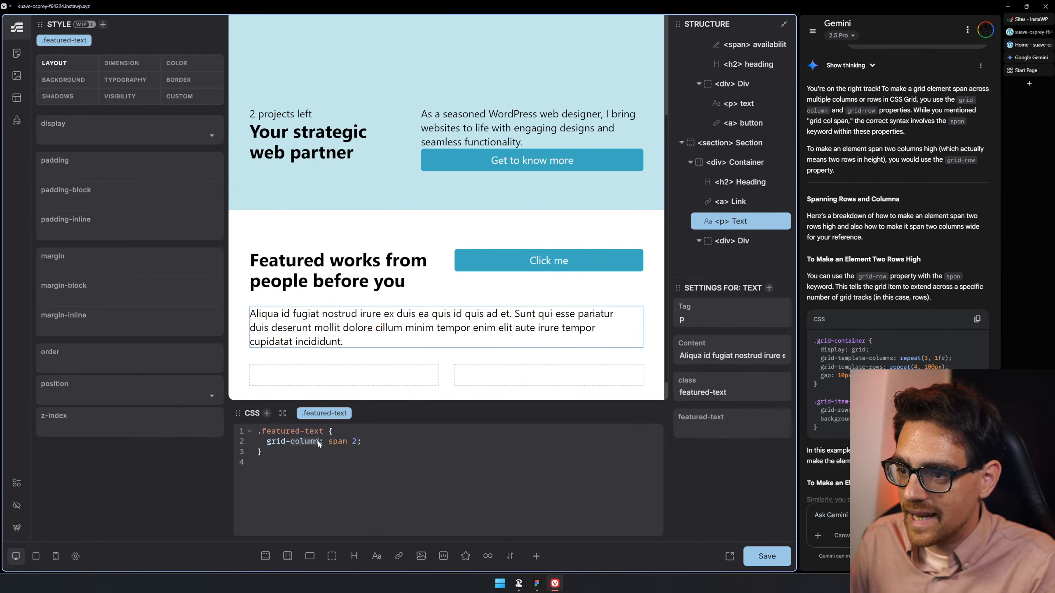
pyautogui.write('row')
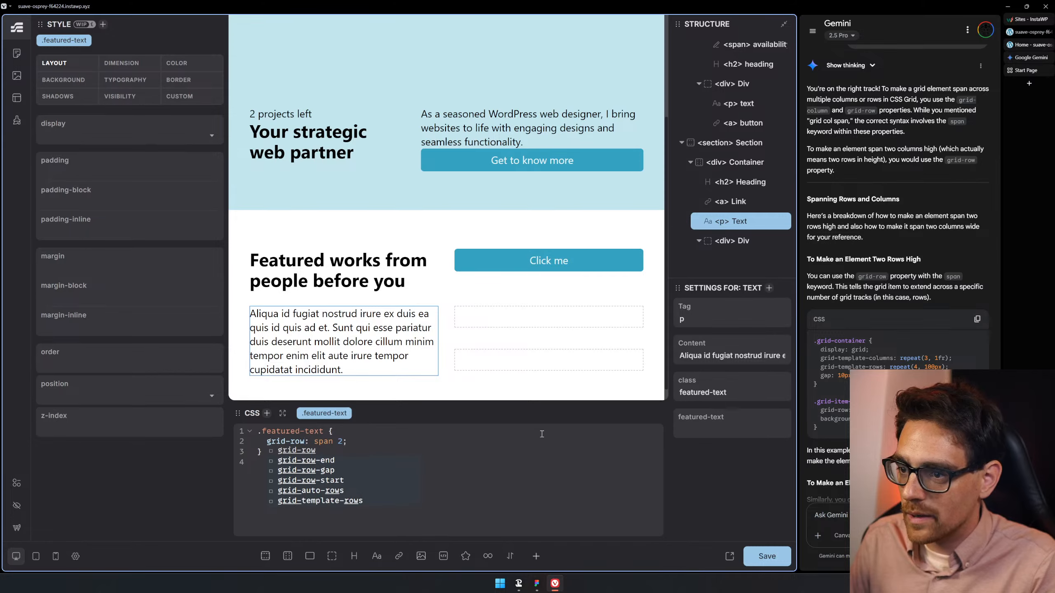
# - Set the .featured-text grid-row value to 1 / 3, leaving an empty line above the declaration
pyautogui.click(658, 463)
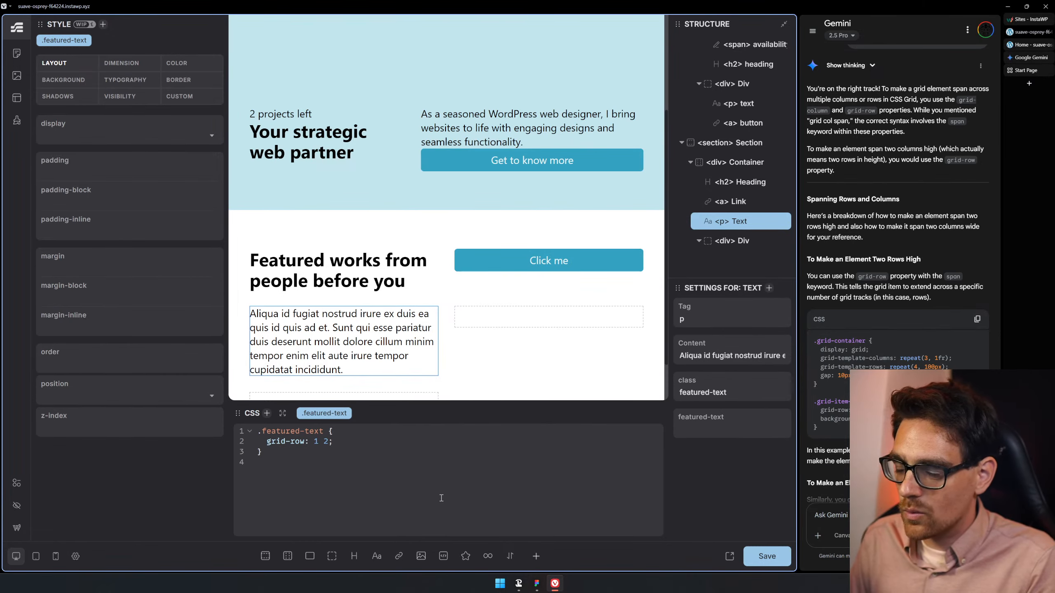
pyautogui.write('/')
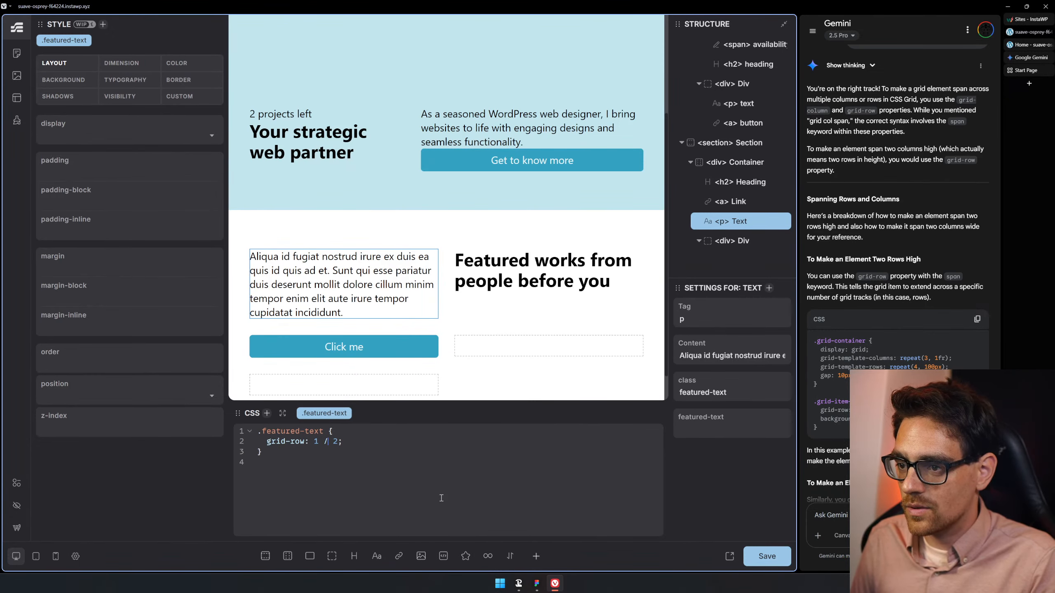
pyautogui.press('Delete')
pyautogui.write('2')
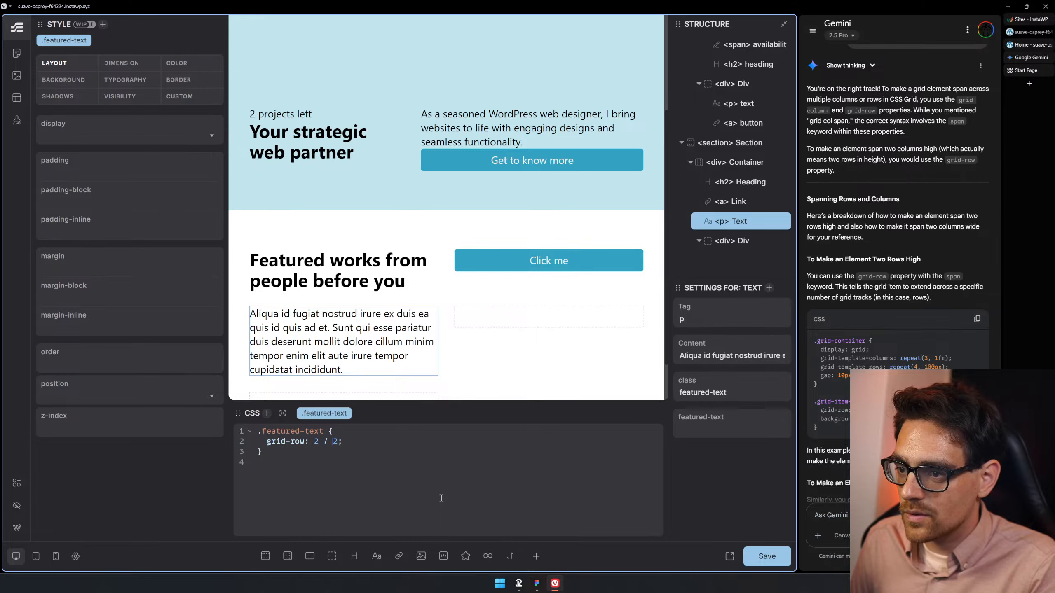
pyautogui.press('Return')
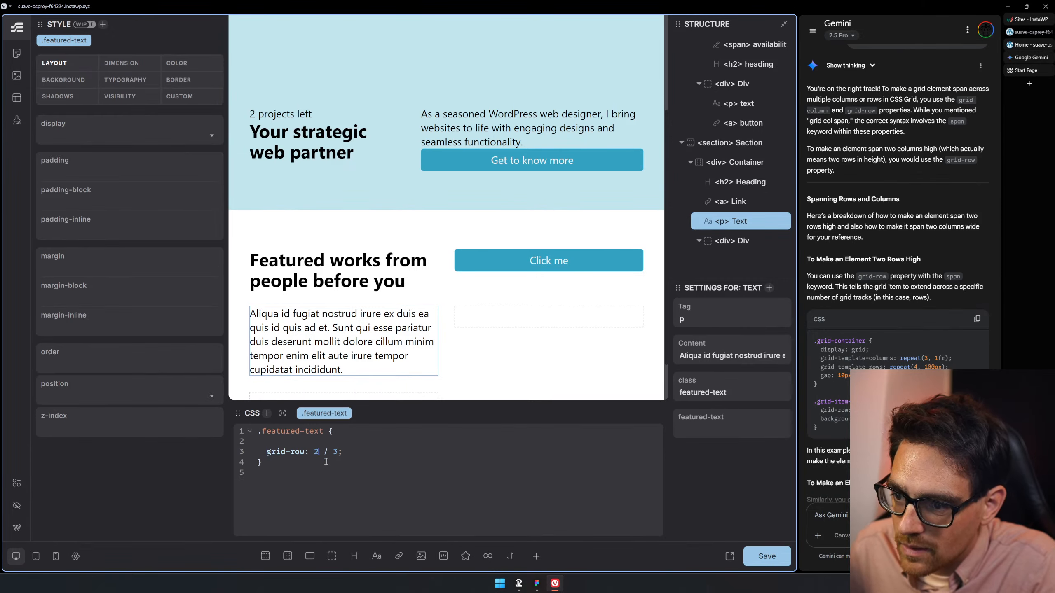
pyautogui.press('BackSpace')
pyautogui.write('1')
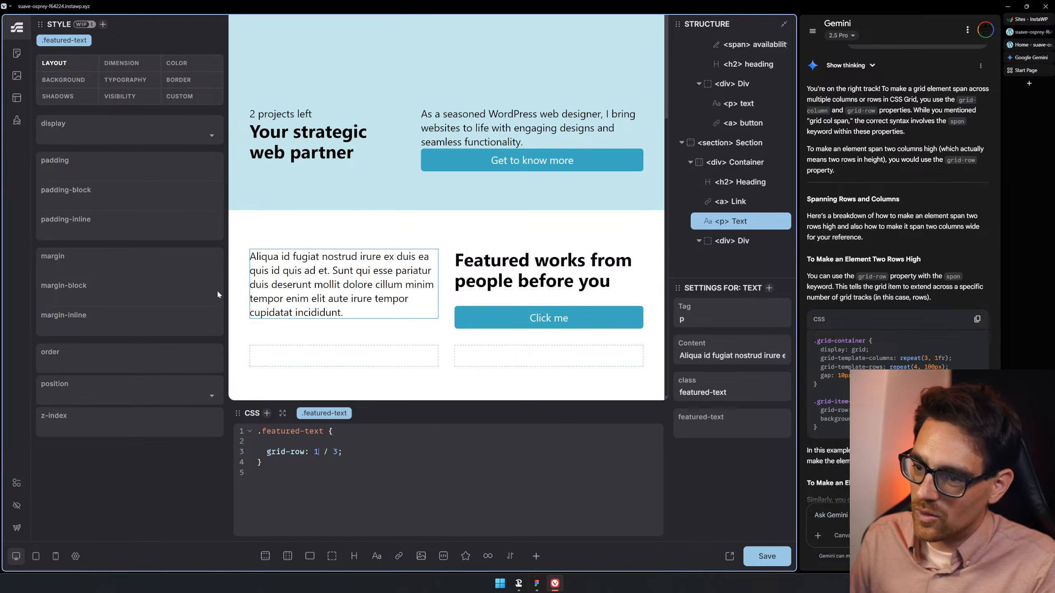
# - Add grid-column: 2 / 3; above the grid-row declaration in the .featured-text rule
pyautogui.write('grid-')
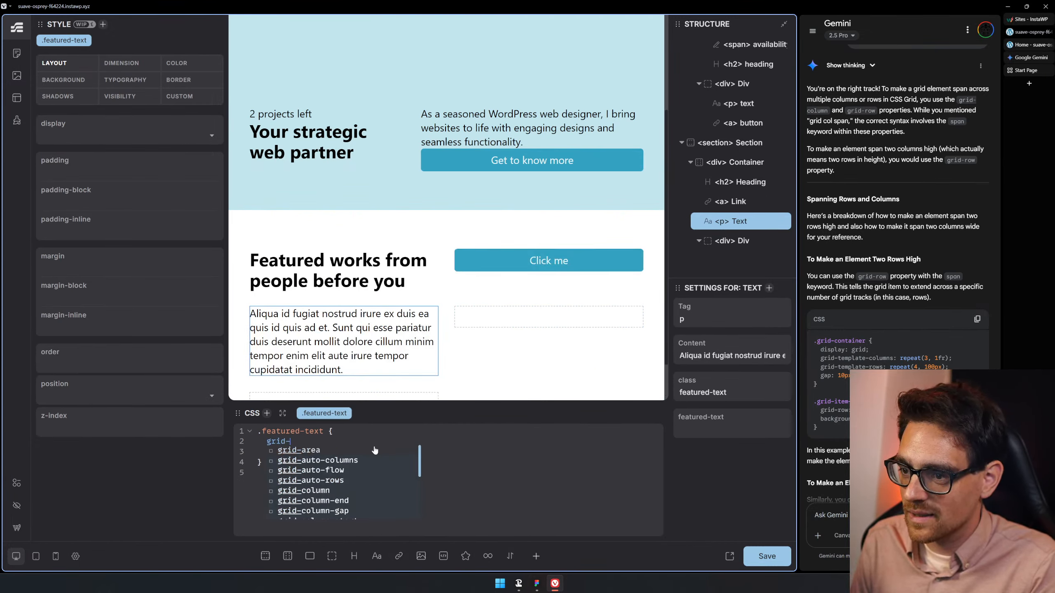
pyautogui.write('c')
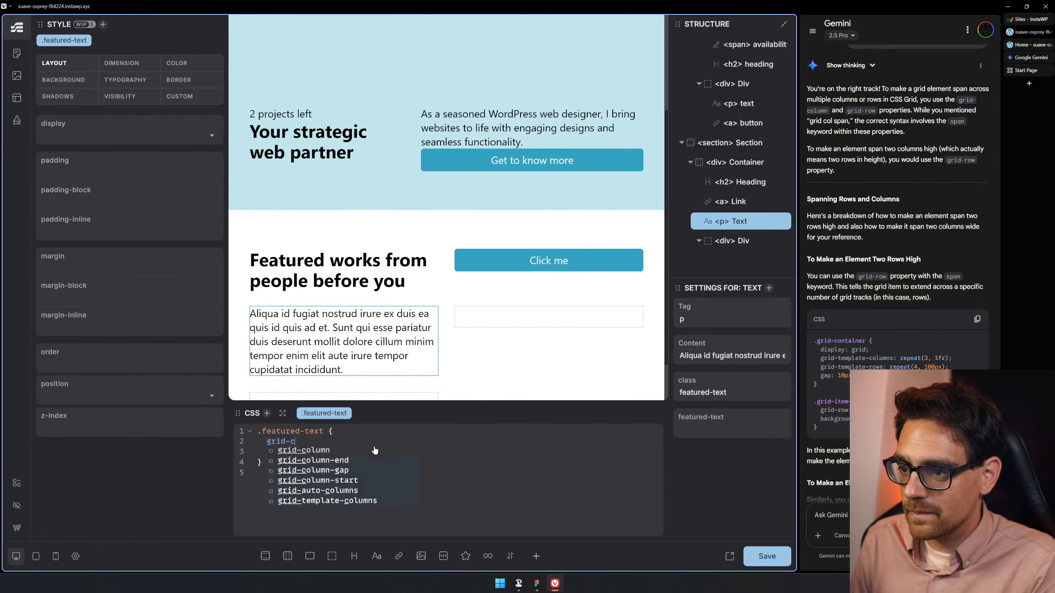
pyautogui.write('olmn')
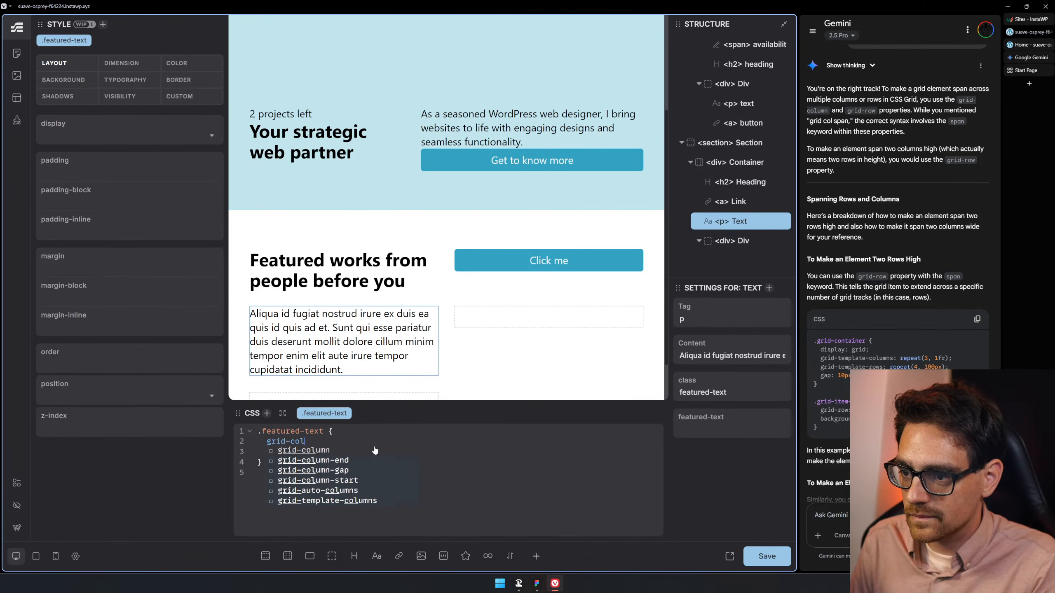
pyautogui.press('Return')
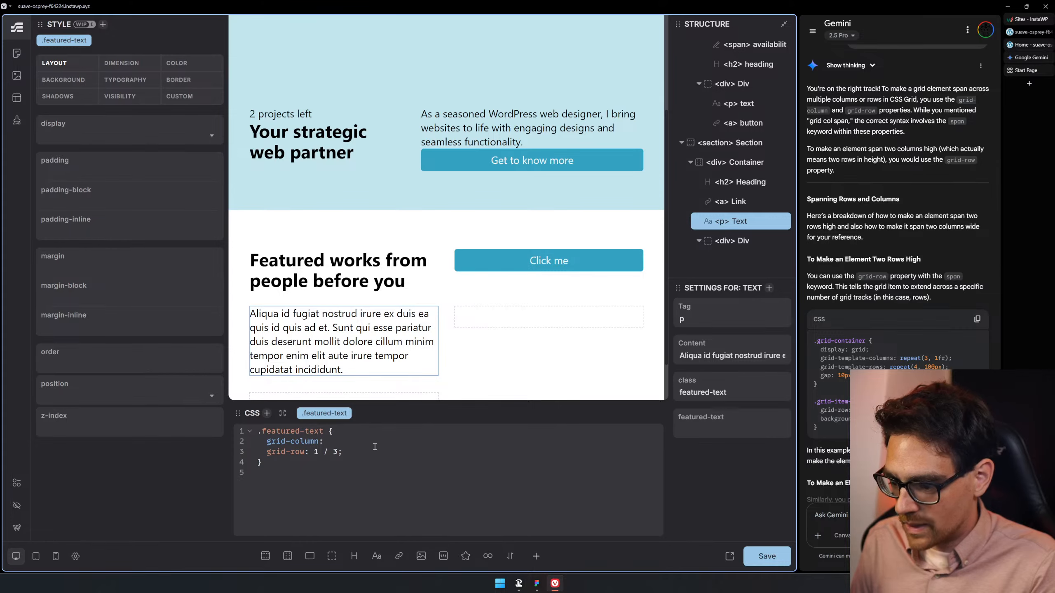
pyautogui.write('2 /')
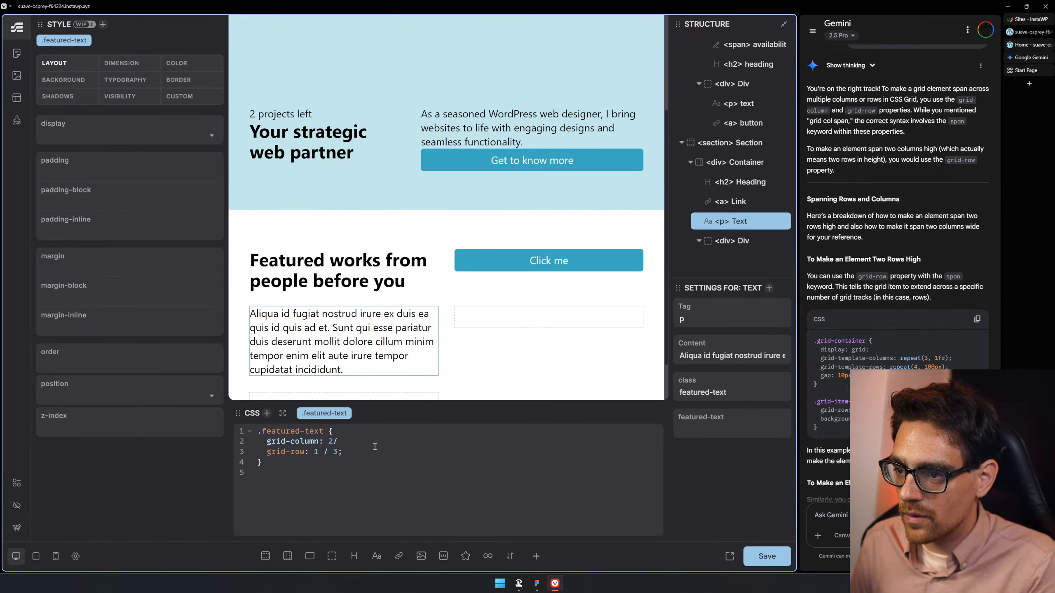
pyautogui.write(' 3')
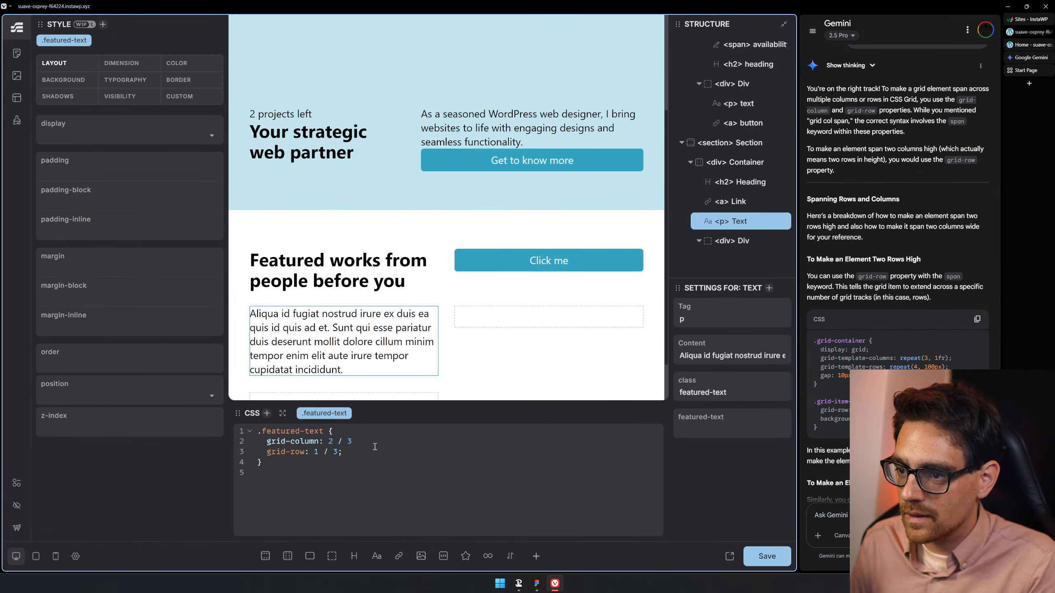
pyautogui.write(';')
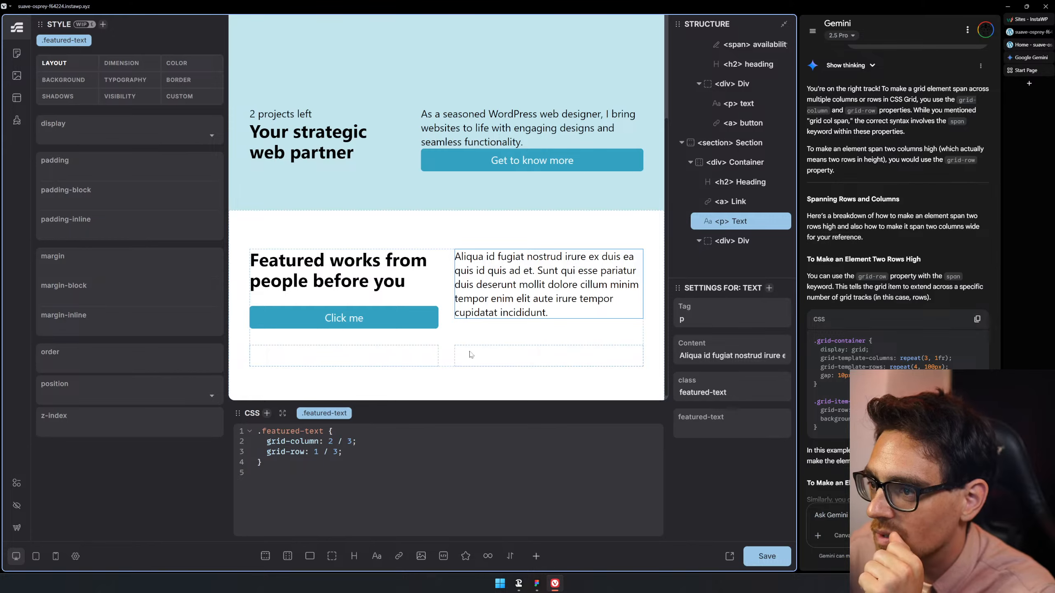
# - Try auto and other values for grid-template-columns on the .featured container, and restore 1fr 1fr
pyautogui.click(727, 161)
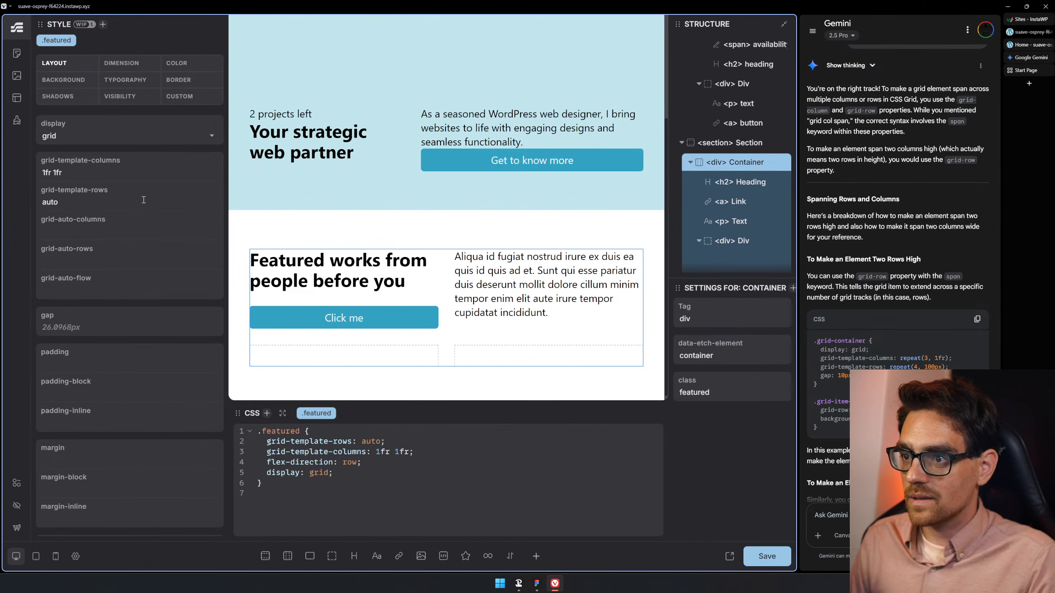
pyautogui.hotkey('ctrl', 'a')
pyautogui.write('a')
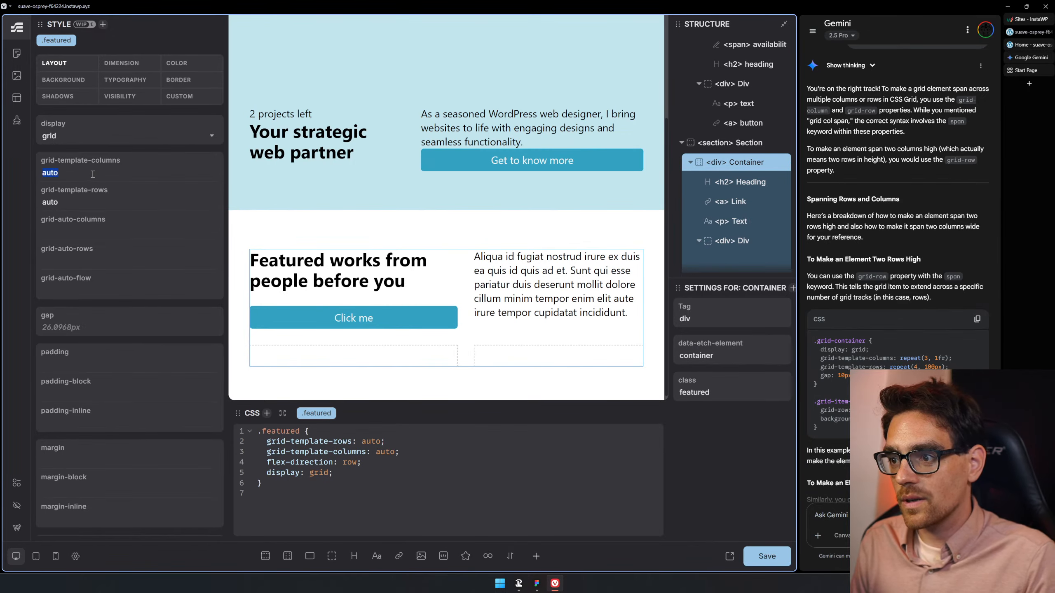
pyautogui.press('BackSpace')
pyautogui.write('1')
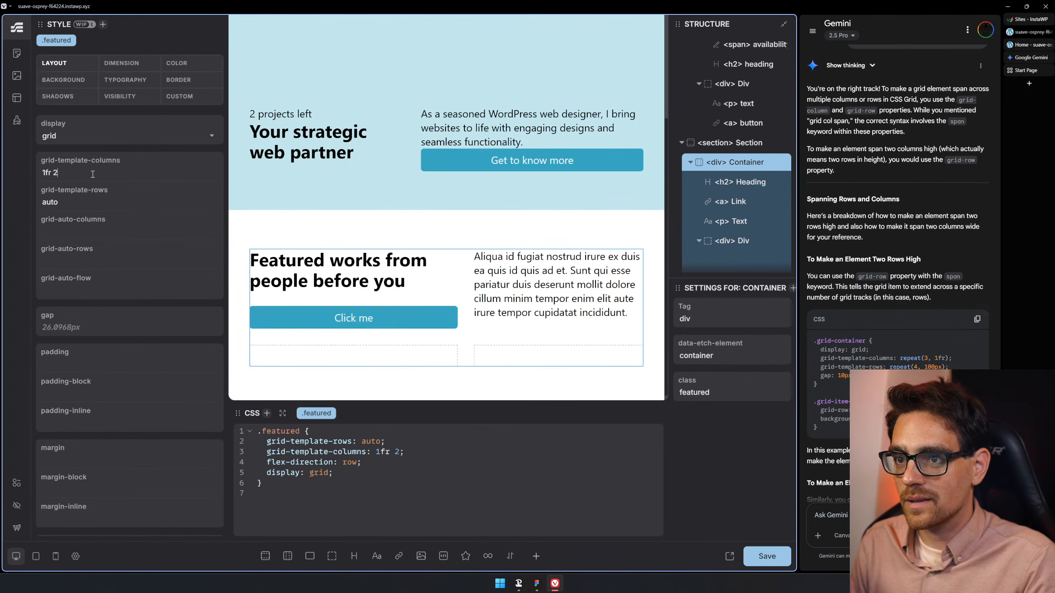
pyautogui.write('fr')
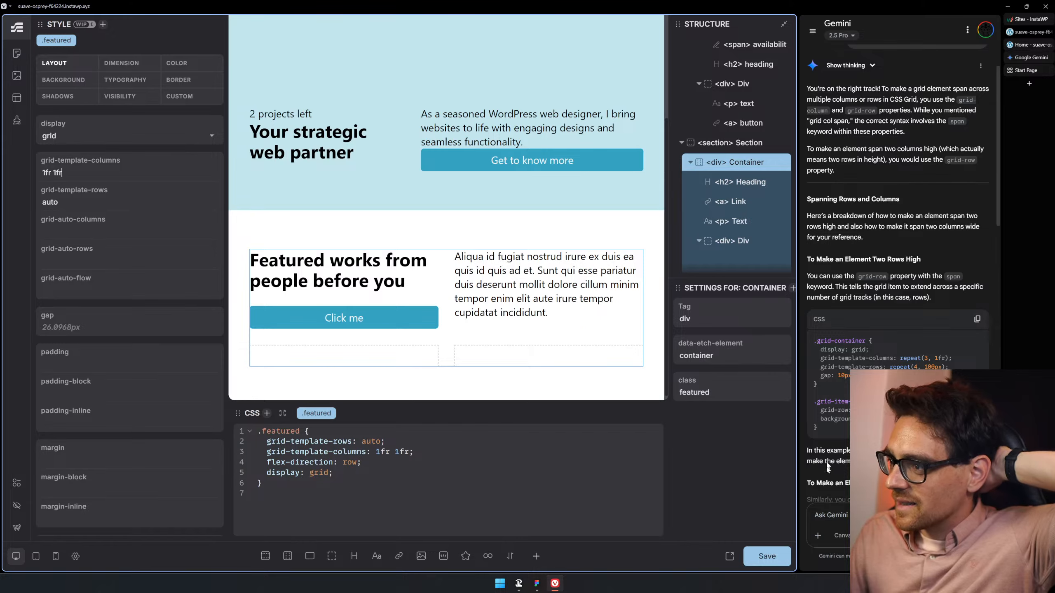
# - Check the Featured works layout against the Figma design, and save the page in Etch
pyautogui.scroll(-1, 530, 292)
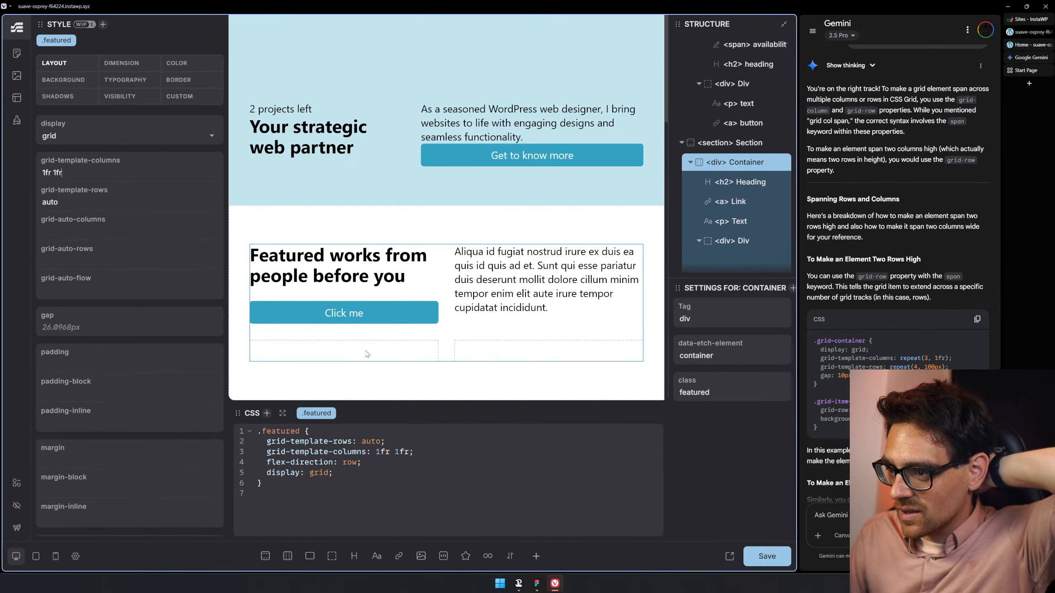
pyautogui.click(534, 584)
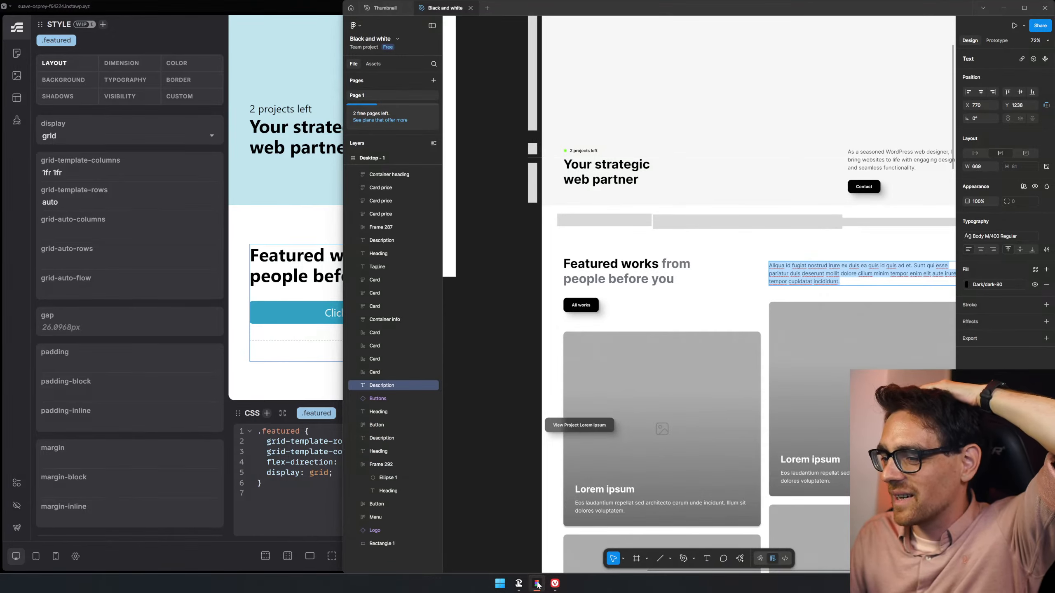
pyautogui.click(248, 520)
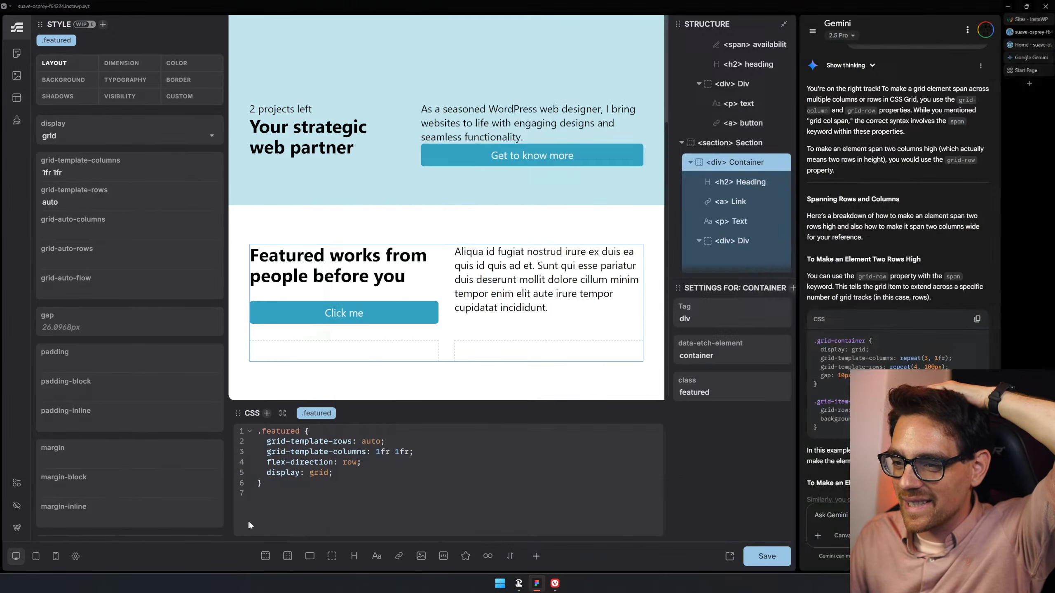
pyautogui.click(758, 562)
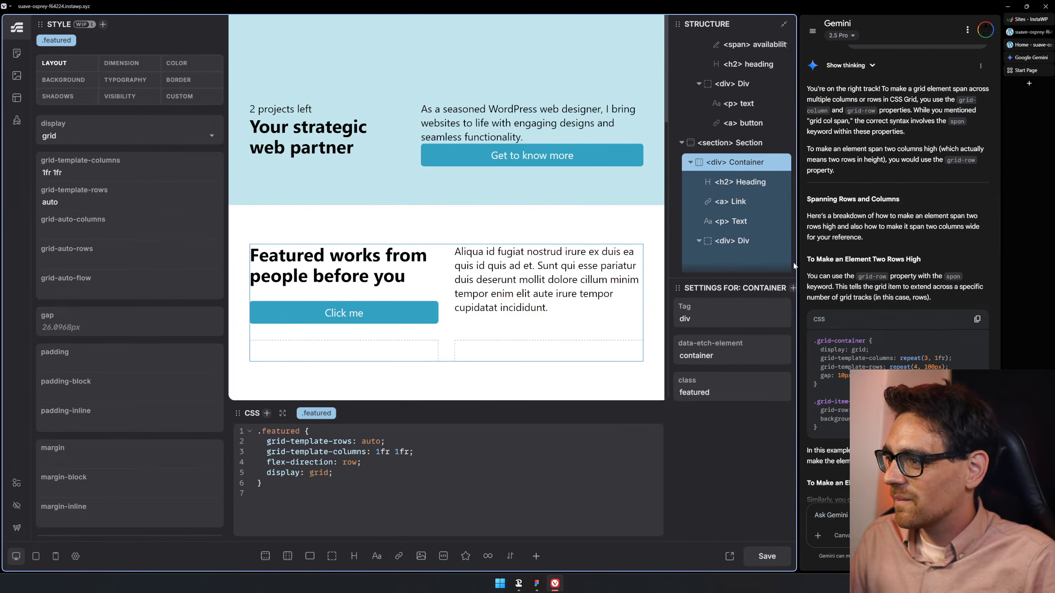
# - Enlarge the page canvas by widening the Etch pane against Gemini and narrowing the style settings area
pyautogui.moveTo(796, 262); pyautogui.dragTo(901, 262)
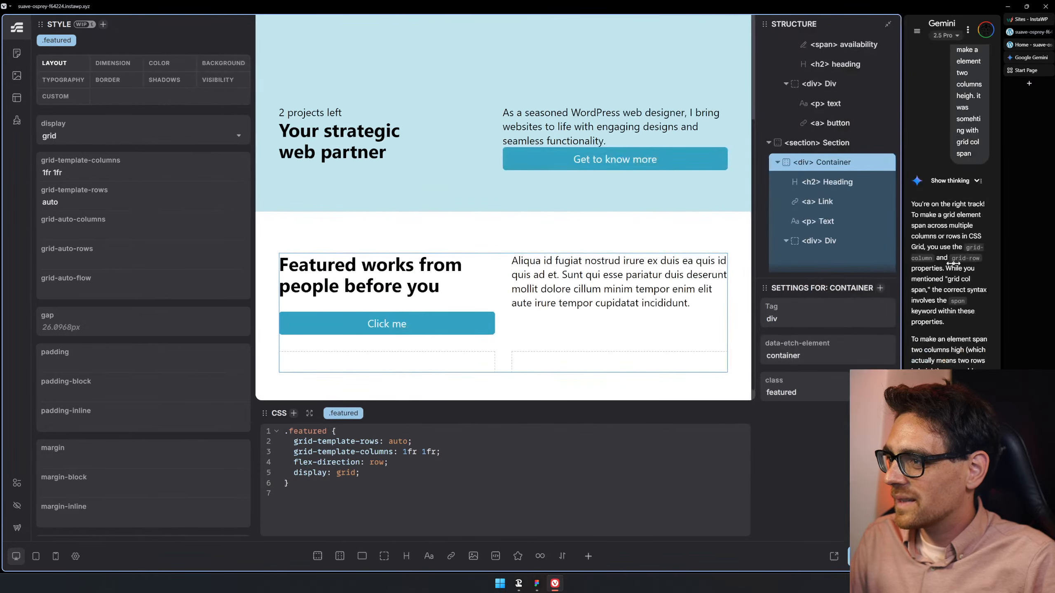
pyautogui.scroll(3, 663, 310)
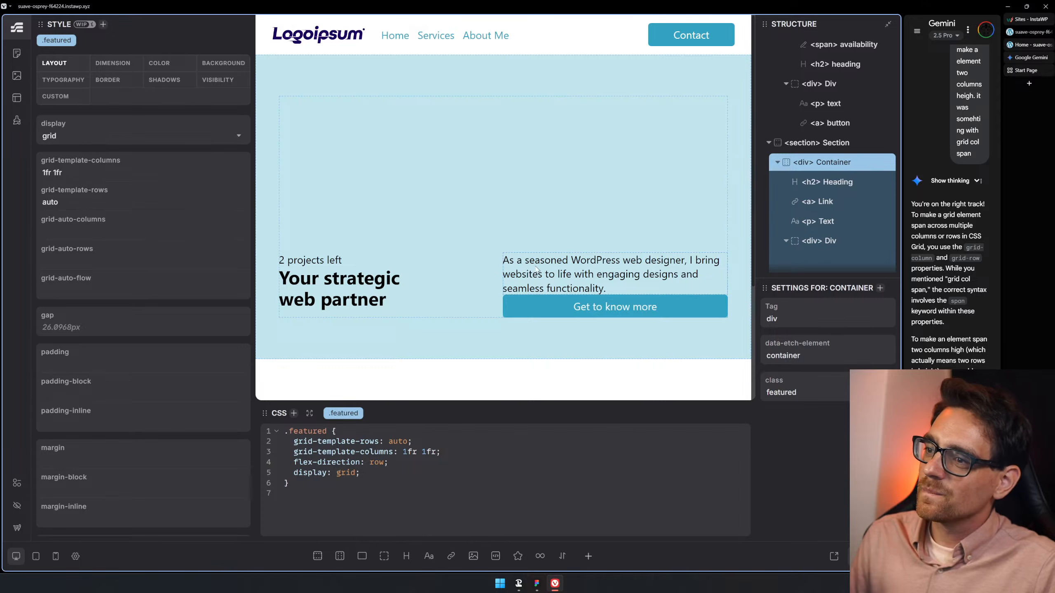
pyautogui.click(559, 282)
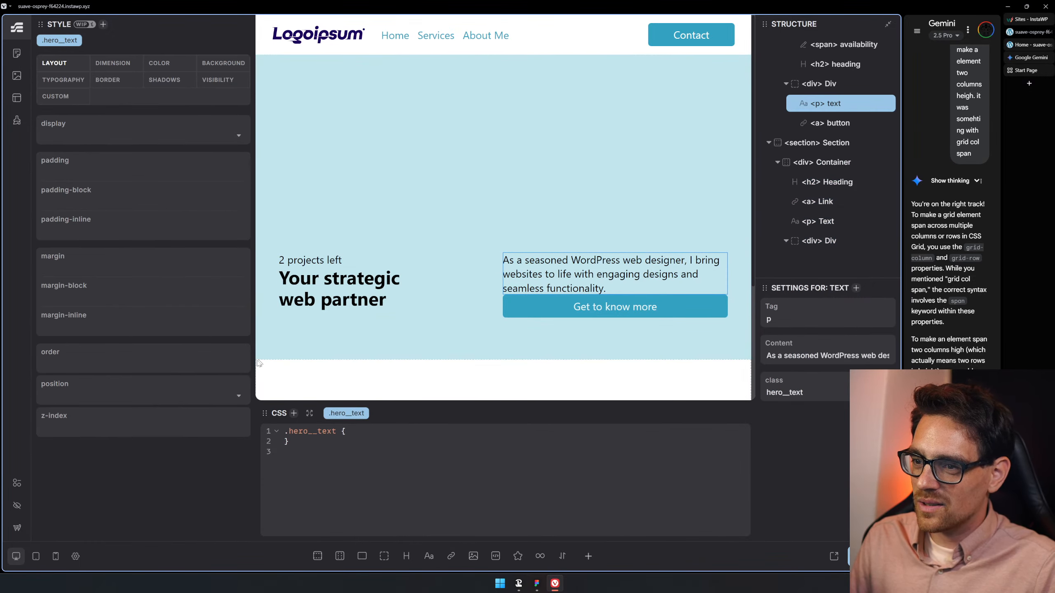
pyautogui.moveTo(254, 360); pyautogui.dragTo(196, 352)
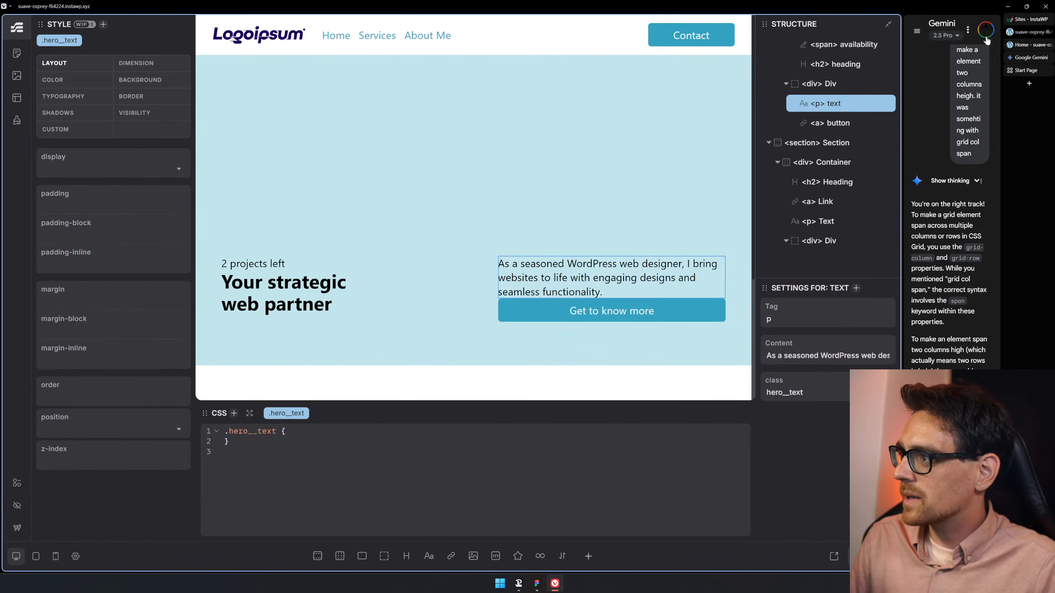
# - Examine the Featured works heading, button and description on the front-end home page, and compare them with the Etch canvas
pyautogui.click(830, 555)
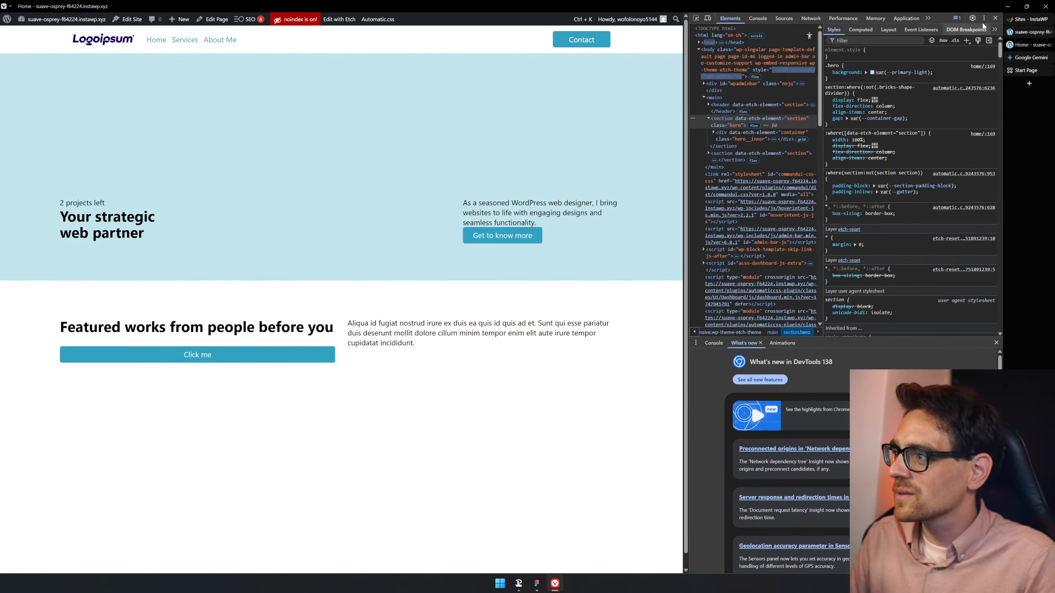
pyautogui.click(1028, 72)
pyautogui.click(1034, 59)
pyautogui.click(1032, 45)
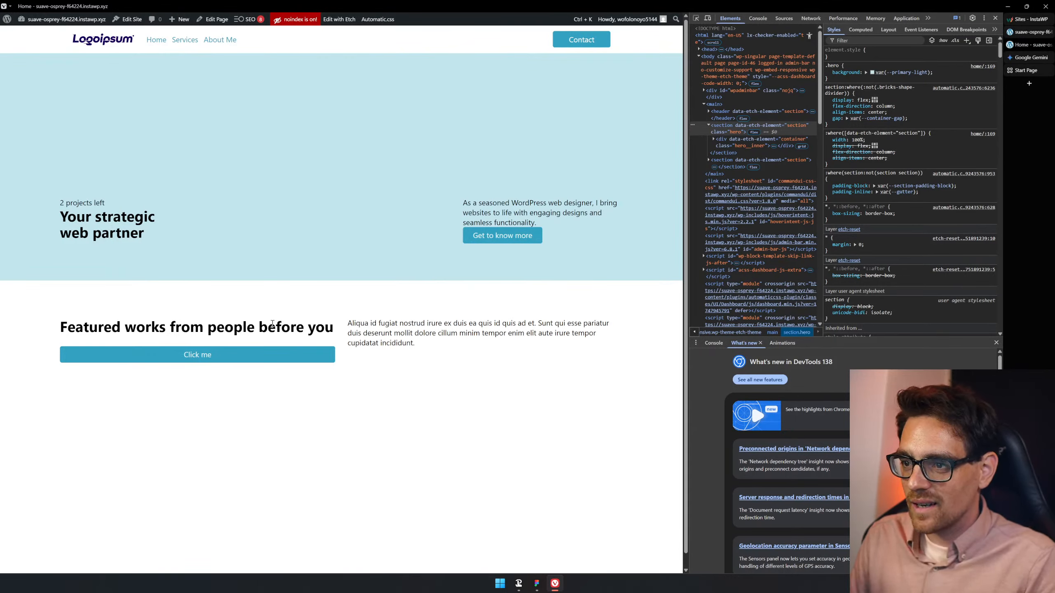
pyautogui.moveTo(145, 327); pyautogui.dragTo(577, 389)
pyautogui.click(1025, 55)
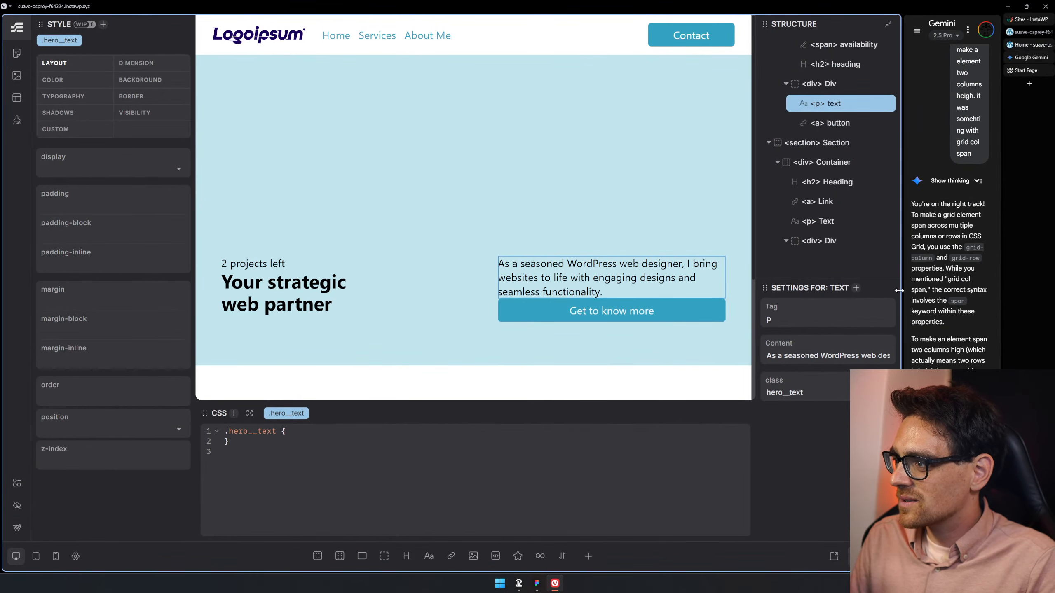
pyautogui.scroll(-4, 628, 224)
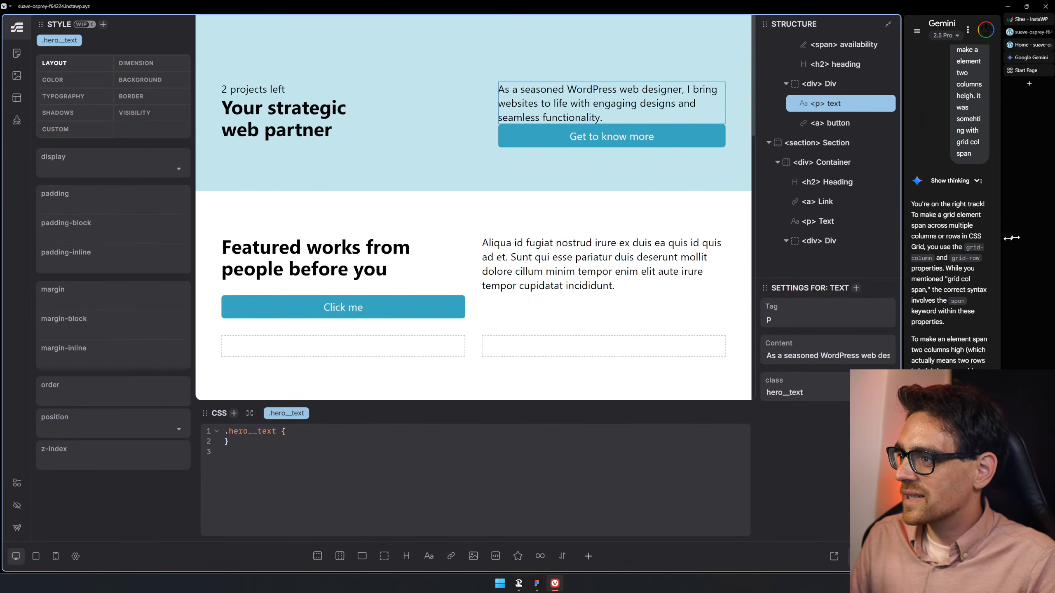
pyautogui.click(1025, 45)
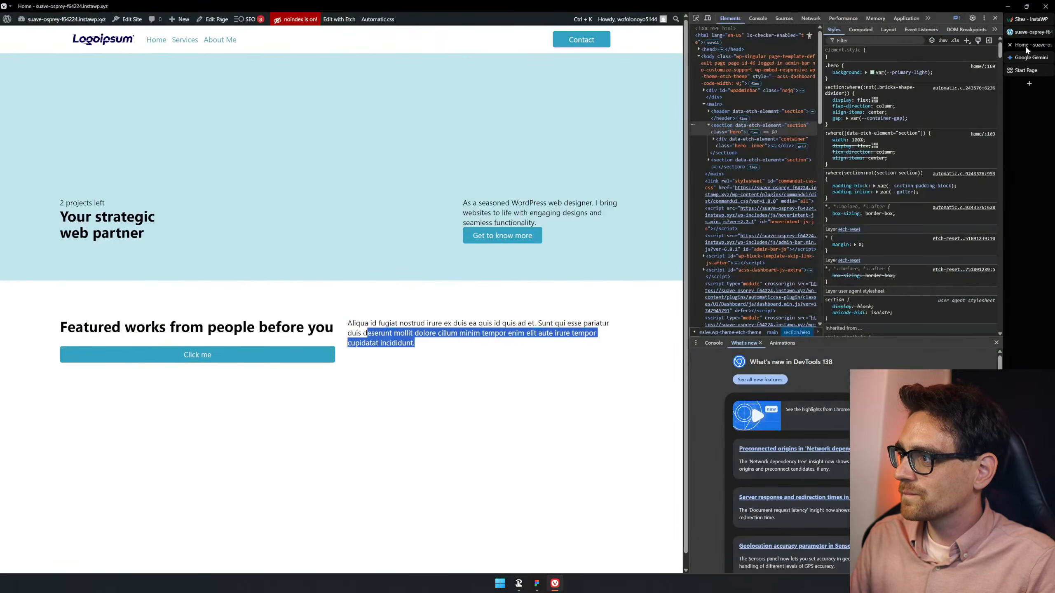
pyautogui.click(514, 382)
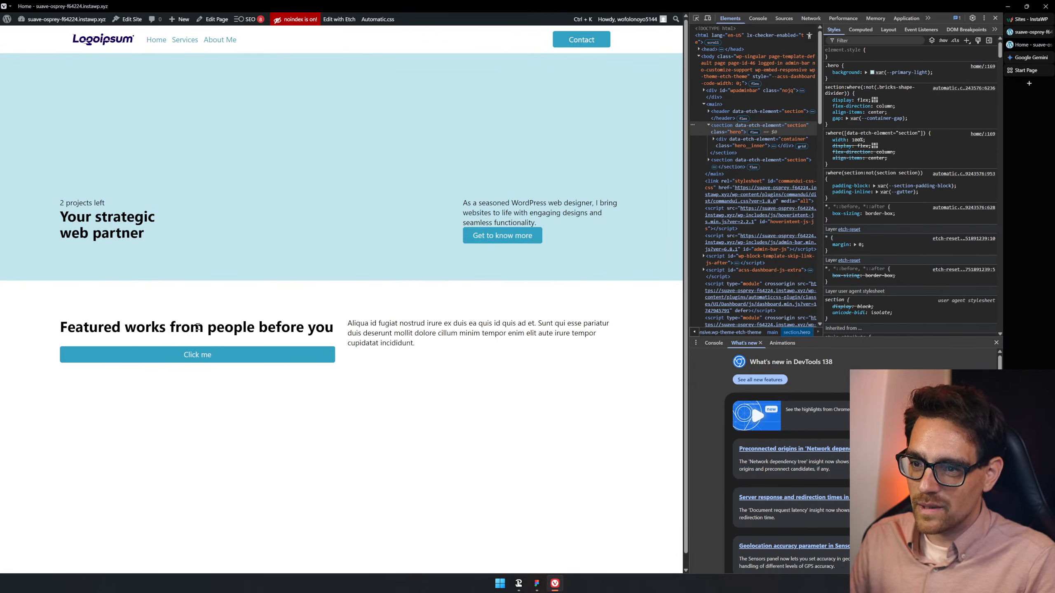
pyautogui.moveTo(204, 327); pyautogui.dragTo(58, 323)
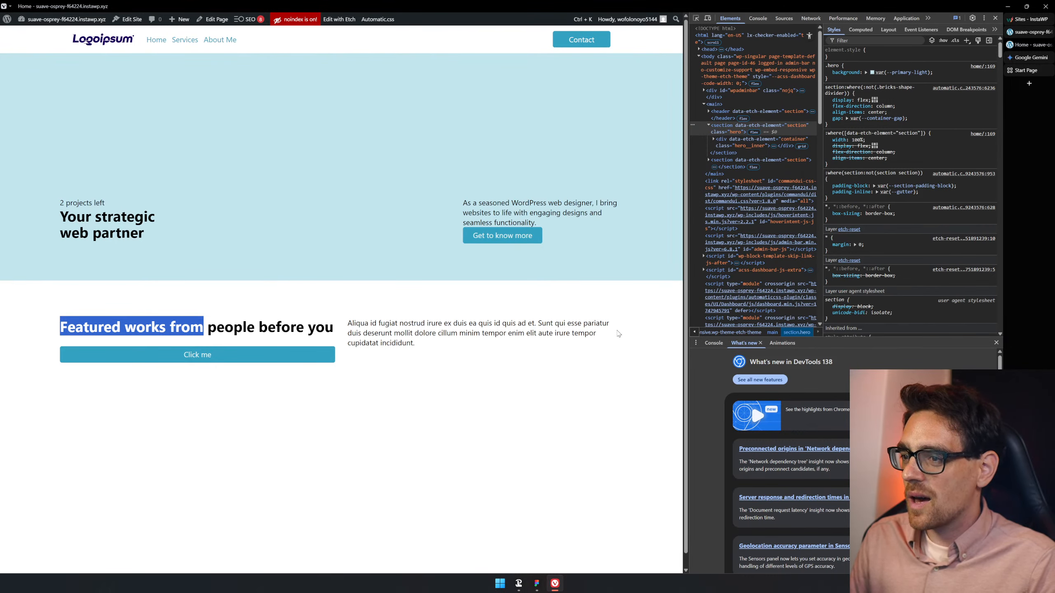
pyautogui.scroll(-2, 618, 335)
pyautogui.scroll(2, 617, 337)
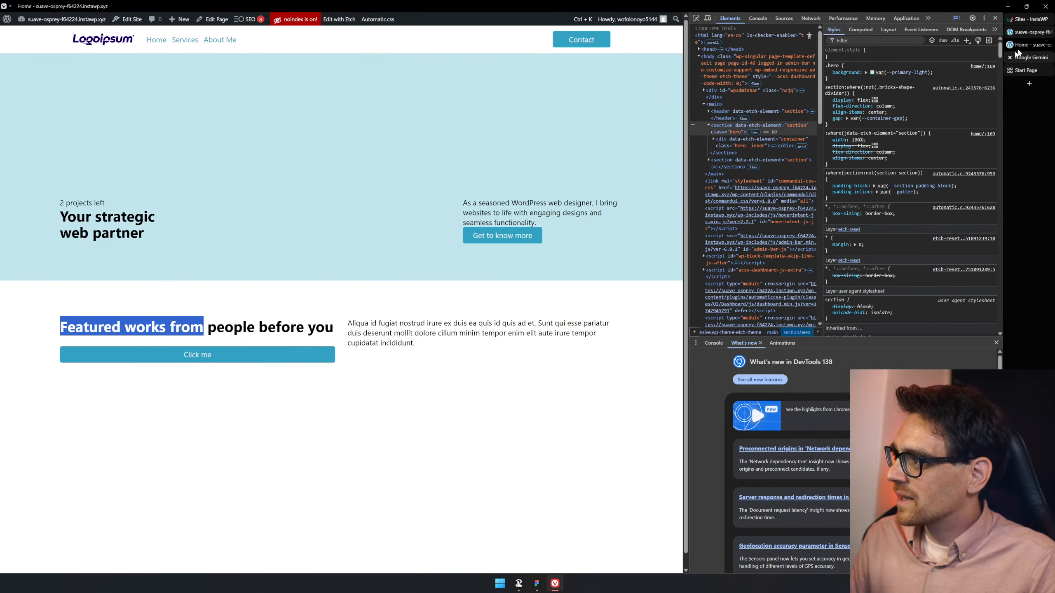
pyautogui.click(1029, 32)
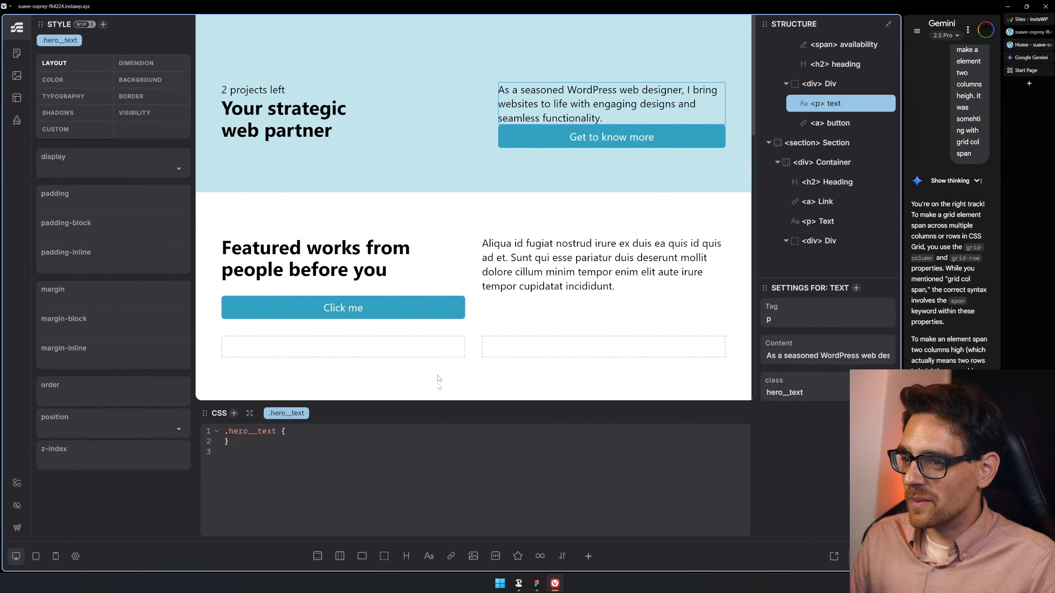